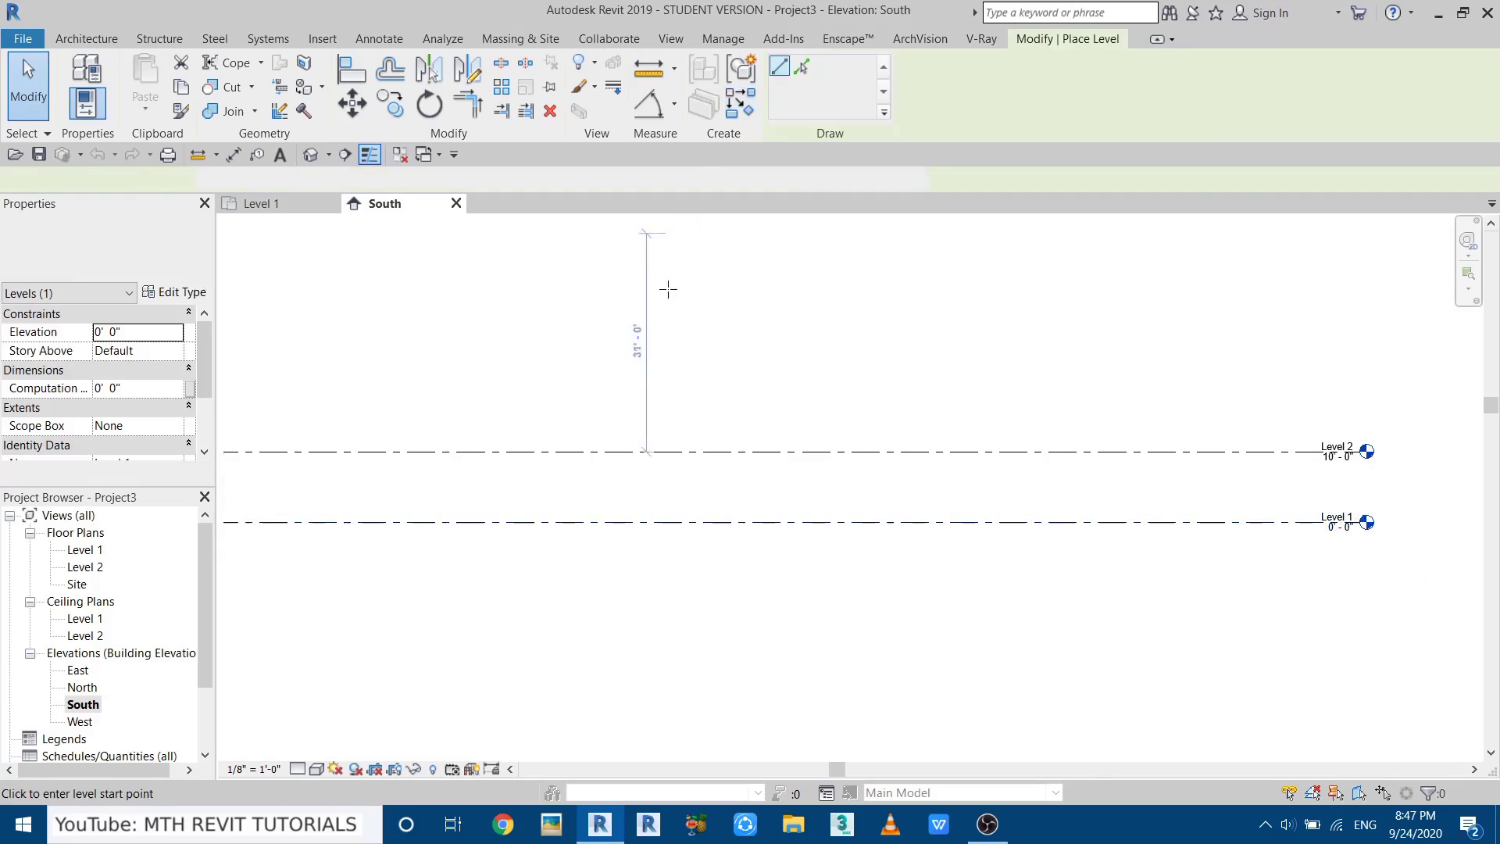
Draw a new level 3' below Level 1, aligned with the ends of the existing level lines.
scroll(554, 463, up, 4)
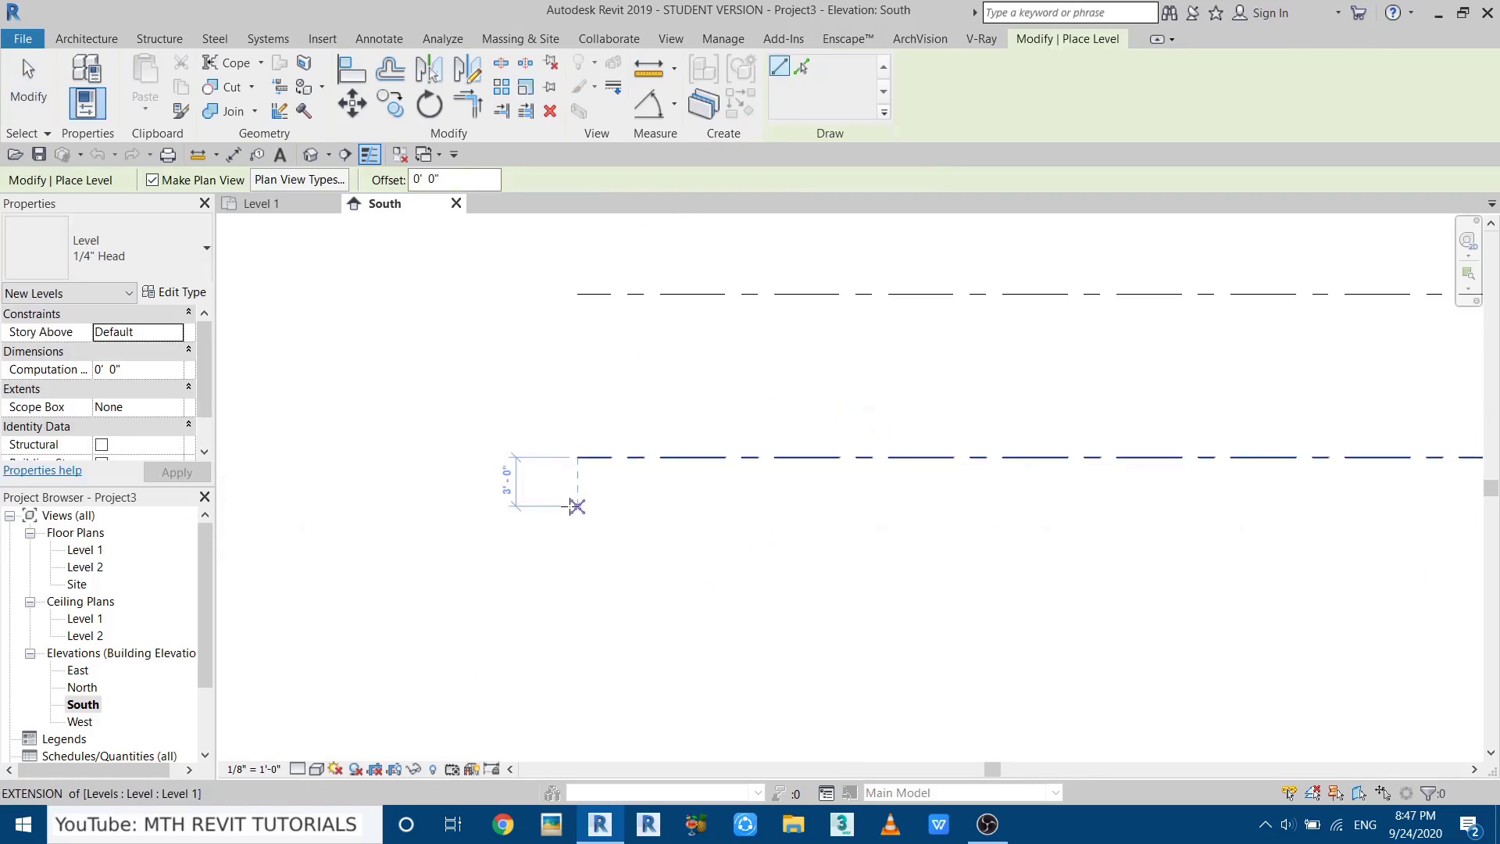
click(576, 507)
scroll(625, 543, down, 3)
middle_drag(848, 509, 369, 536)
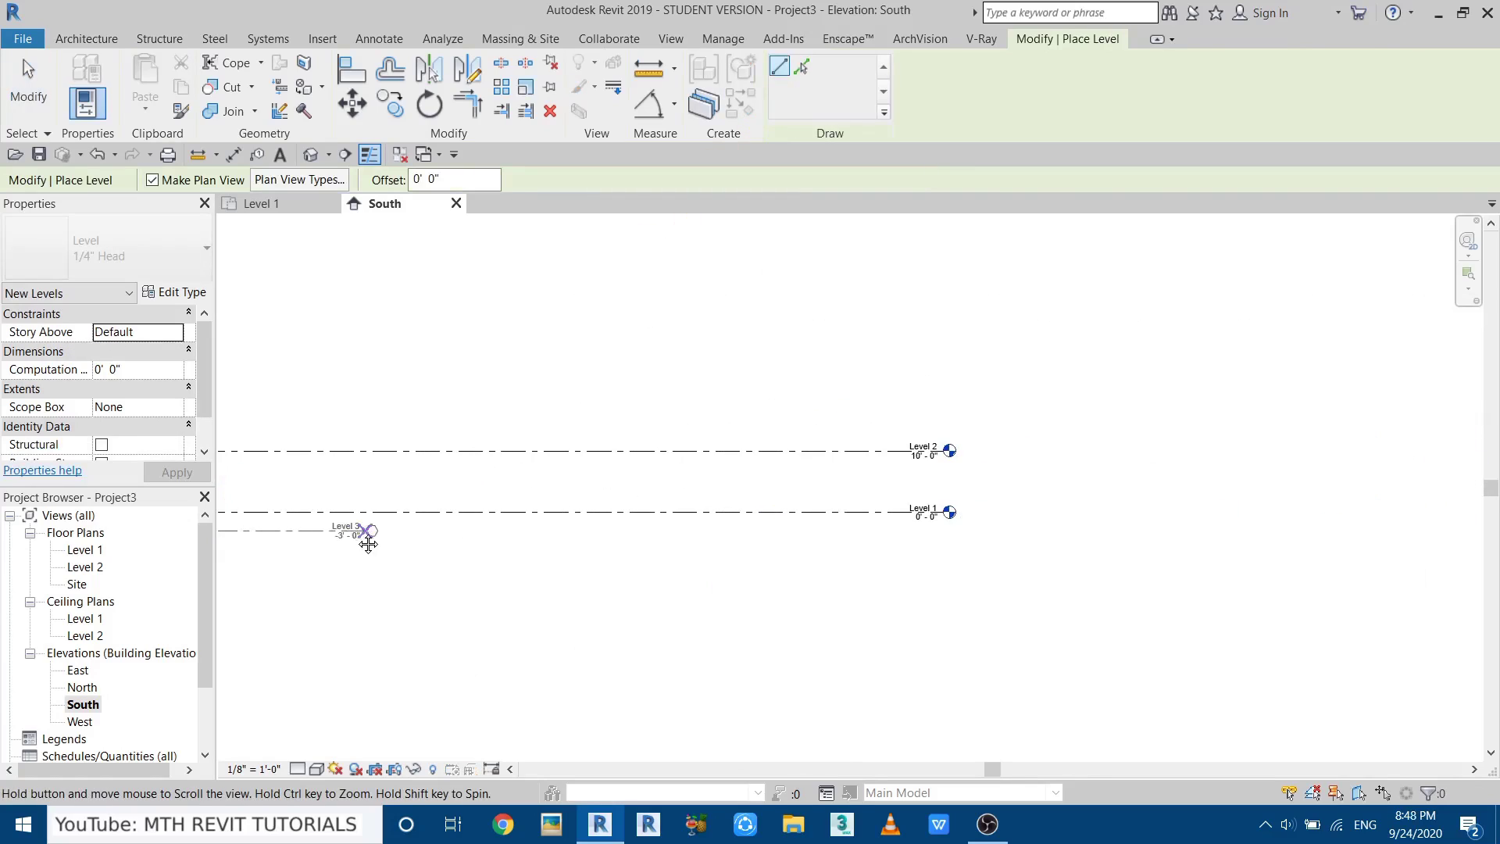
scroll(949, 529, up, 5)
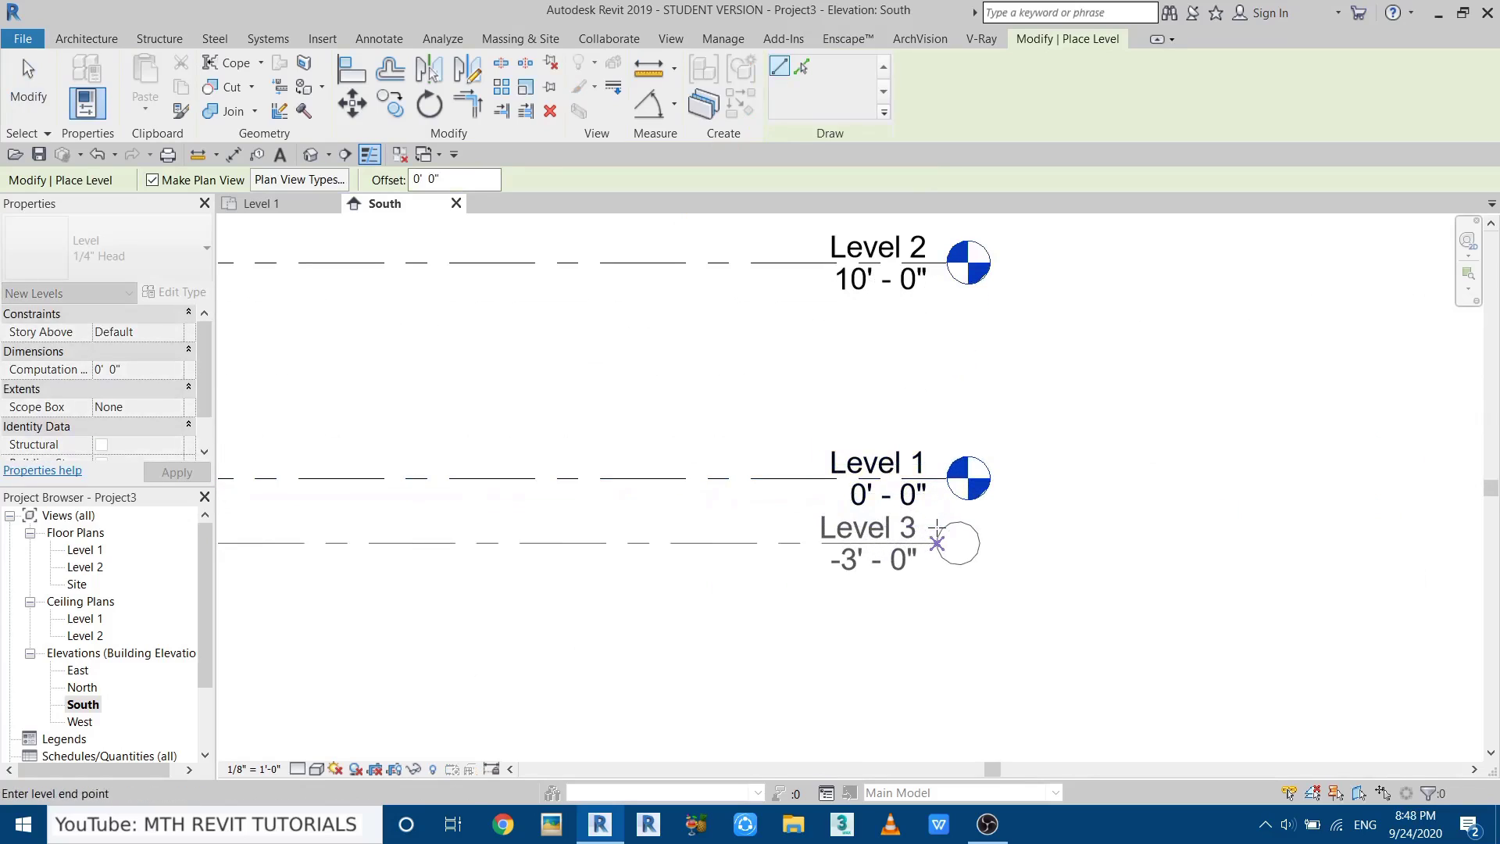
click(946, 542)
right_click(1045, 388)
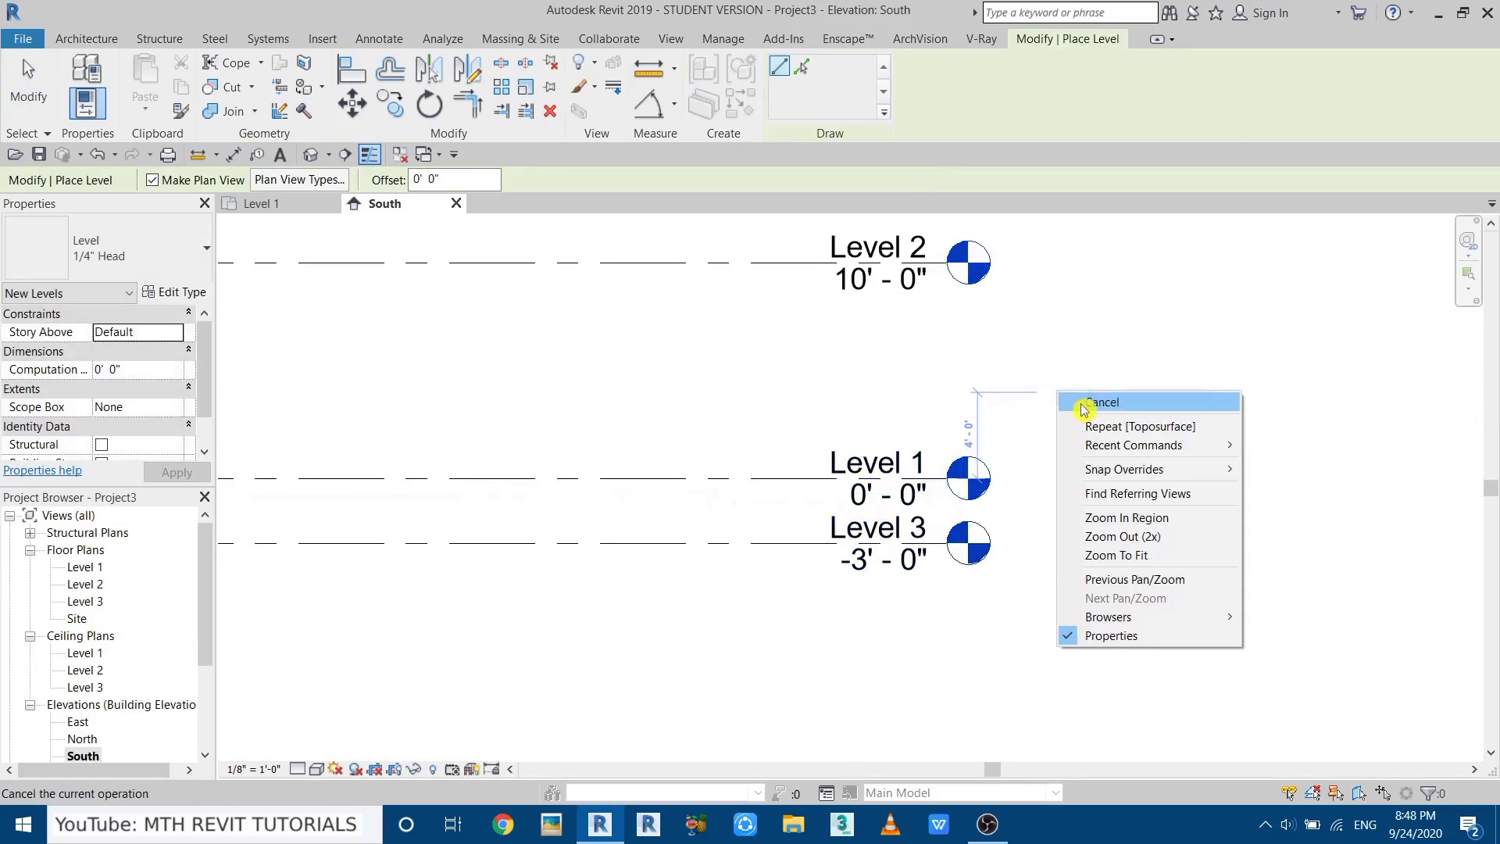
click(1071, 395)
Rename the level at -3' 0" to 001 Garage, including its corresponding views.
scroll(866, 539, up, 2)
click(866, 540)
click(865, 539)
text(001 Garage)
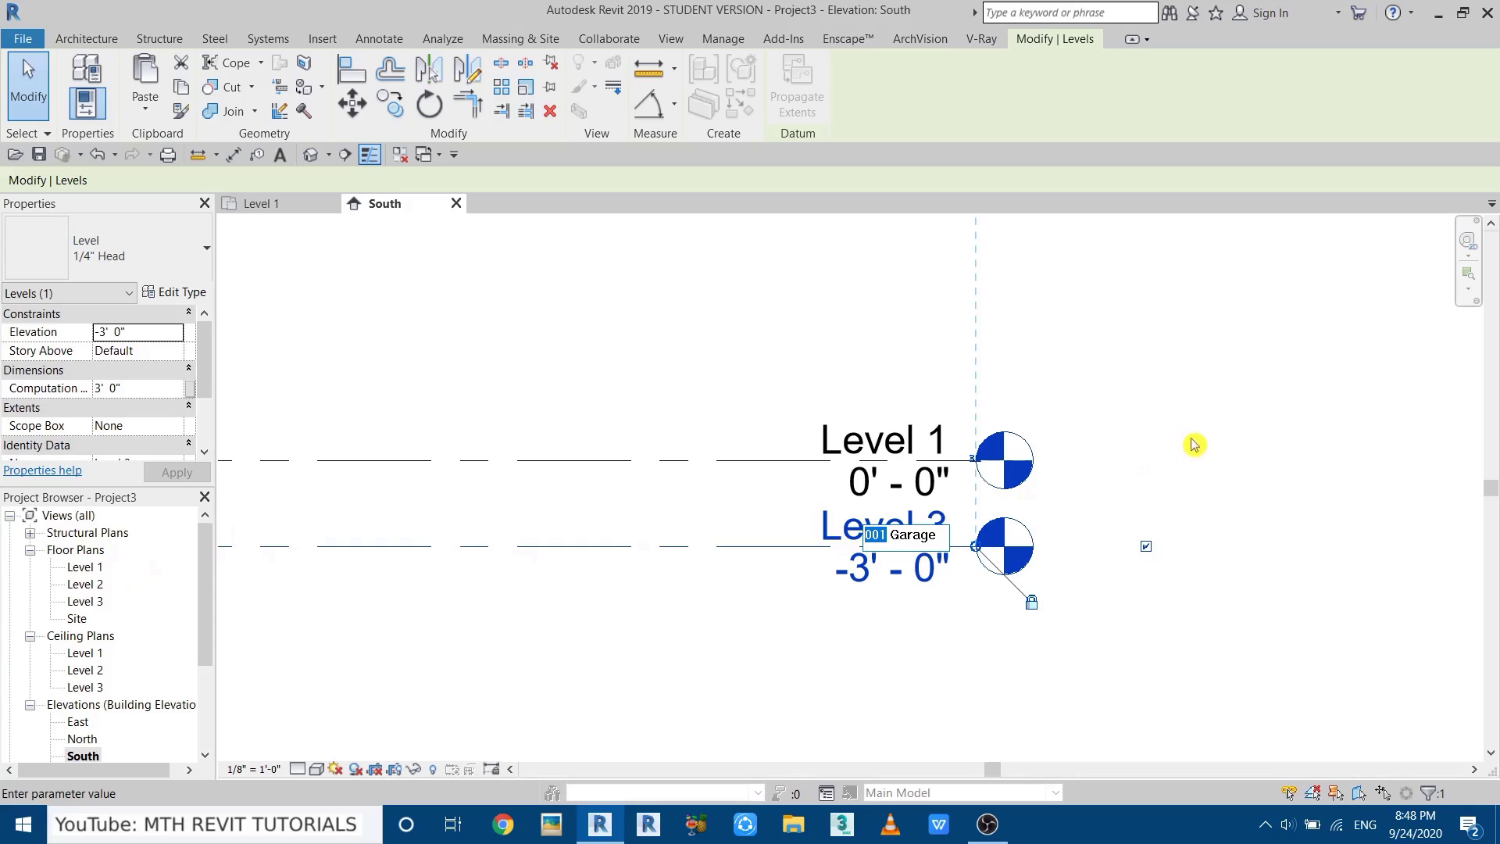
key(Return)
click(825, 415)
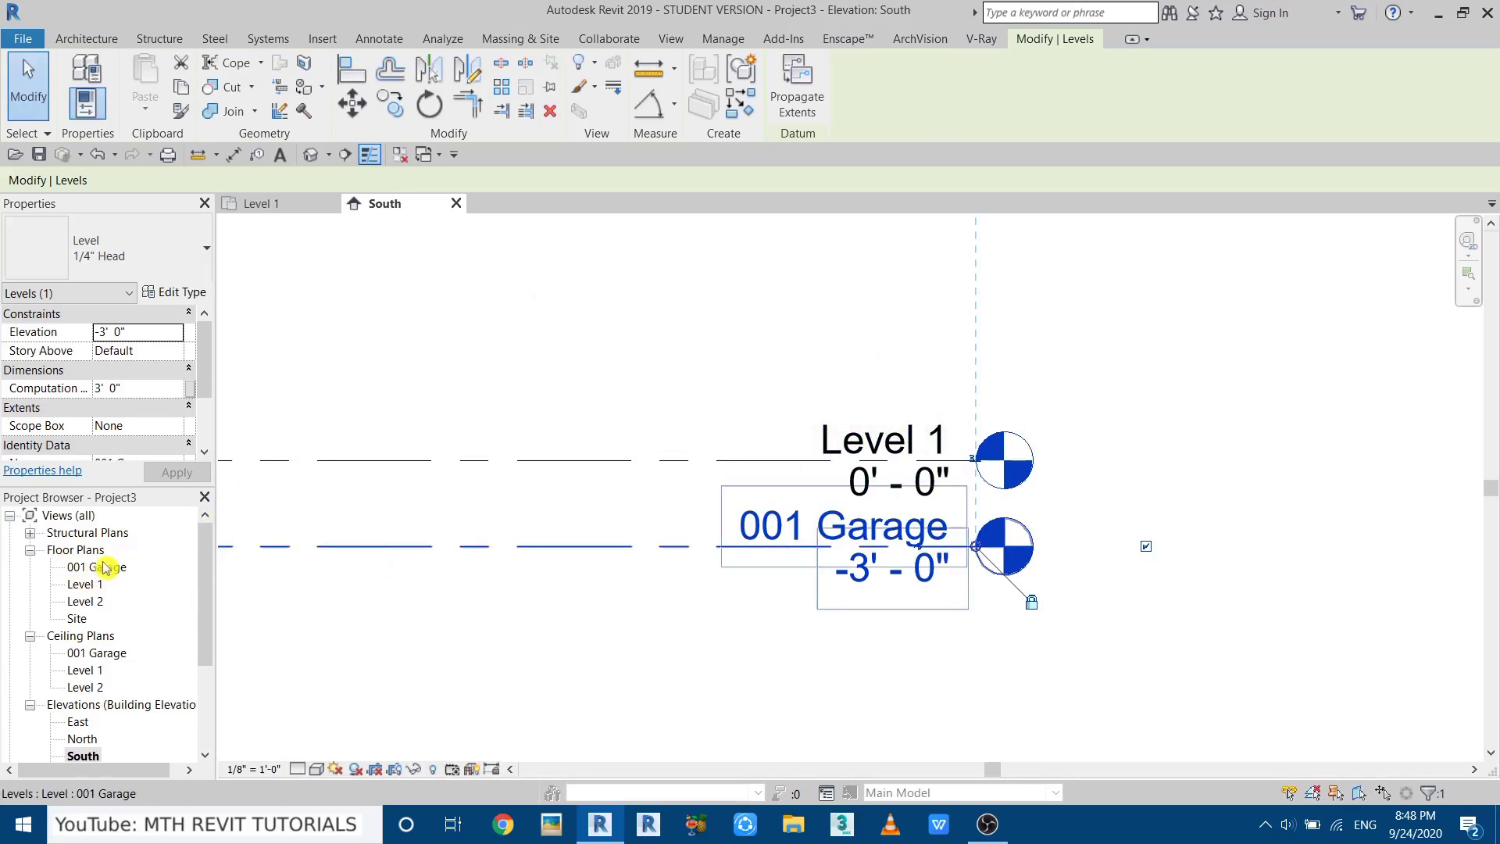
Set the distance between Level 1 and Level 2 to 7'.
scroll(594, 500, down, 3)
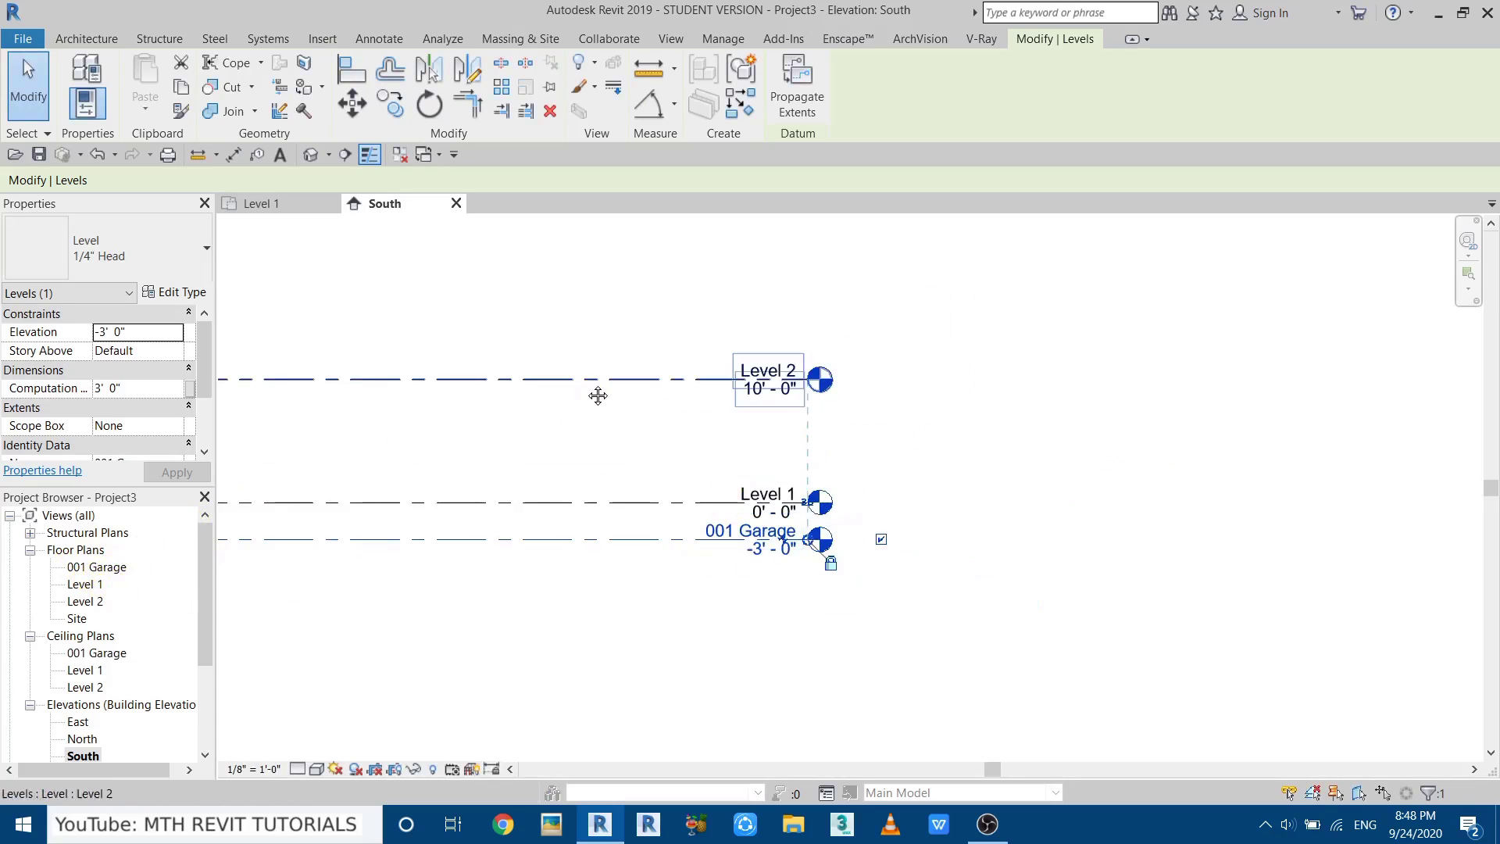
middle_drag(596, 395, 1266, 529)
click(912, 516)
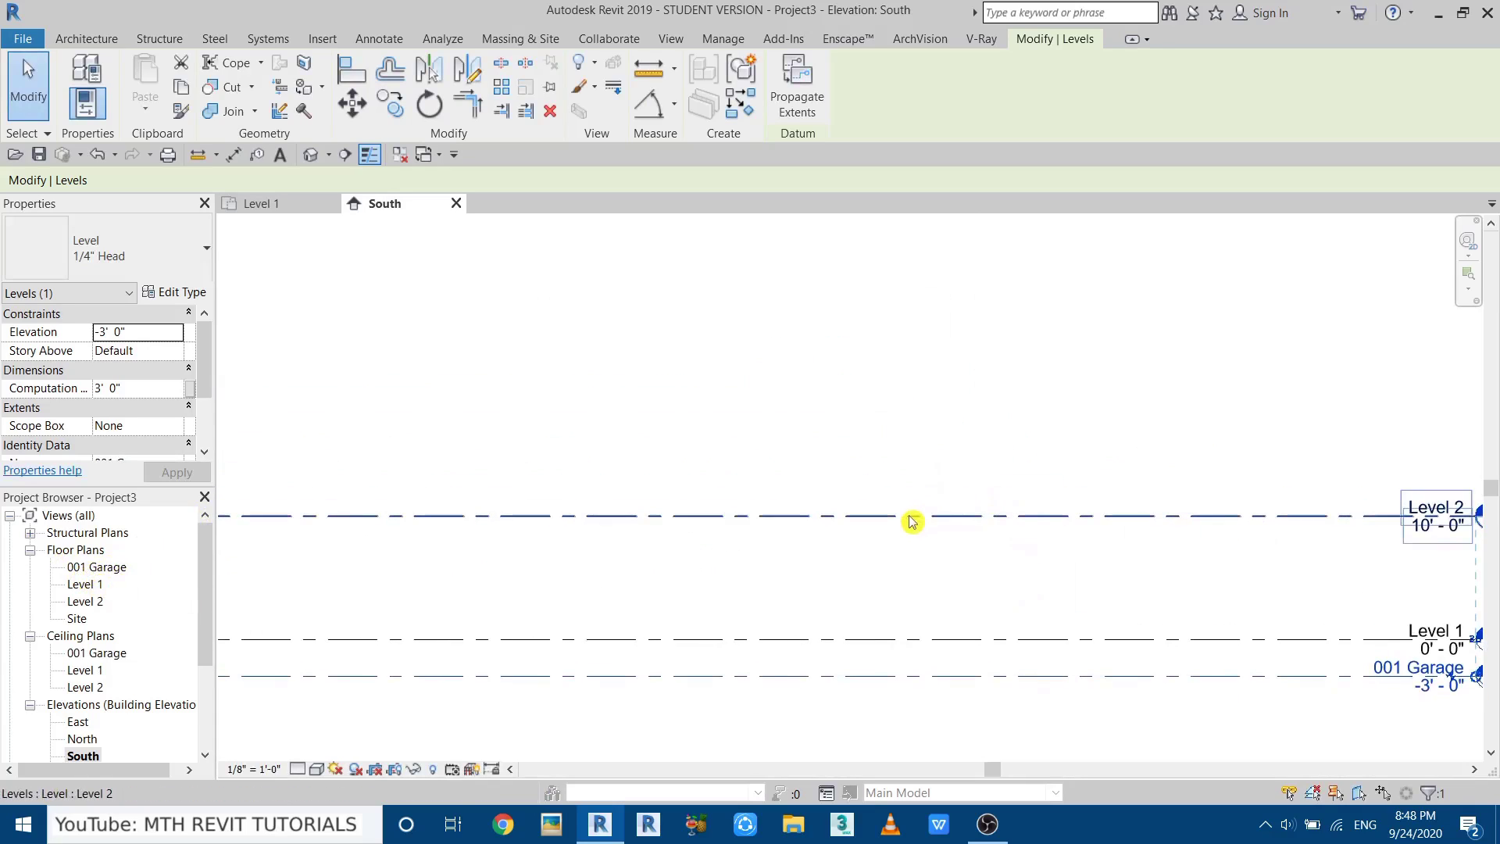
scroll(667, 537, down, 3)
middle_drag(667, 536, 1152, 547)
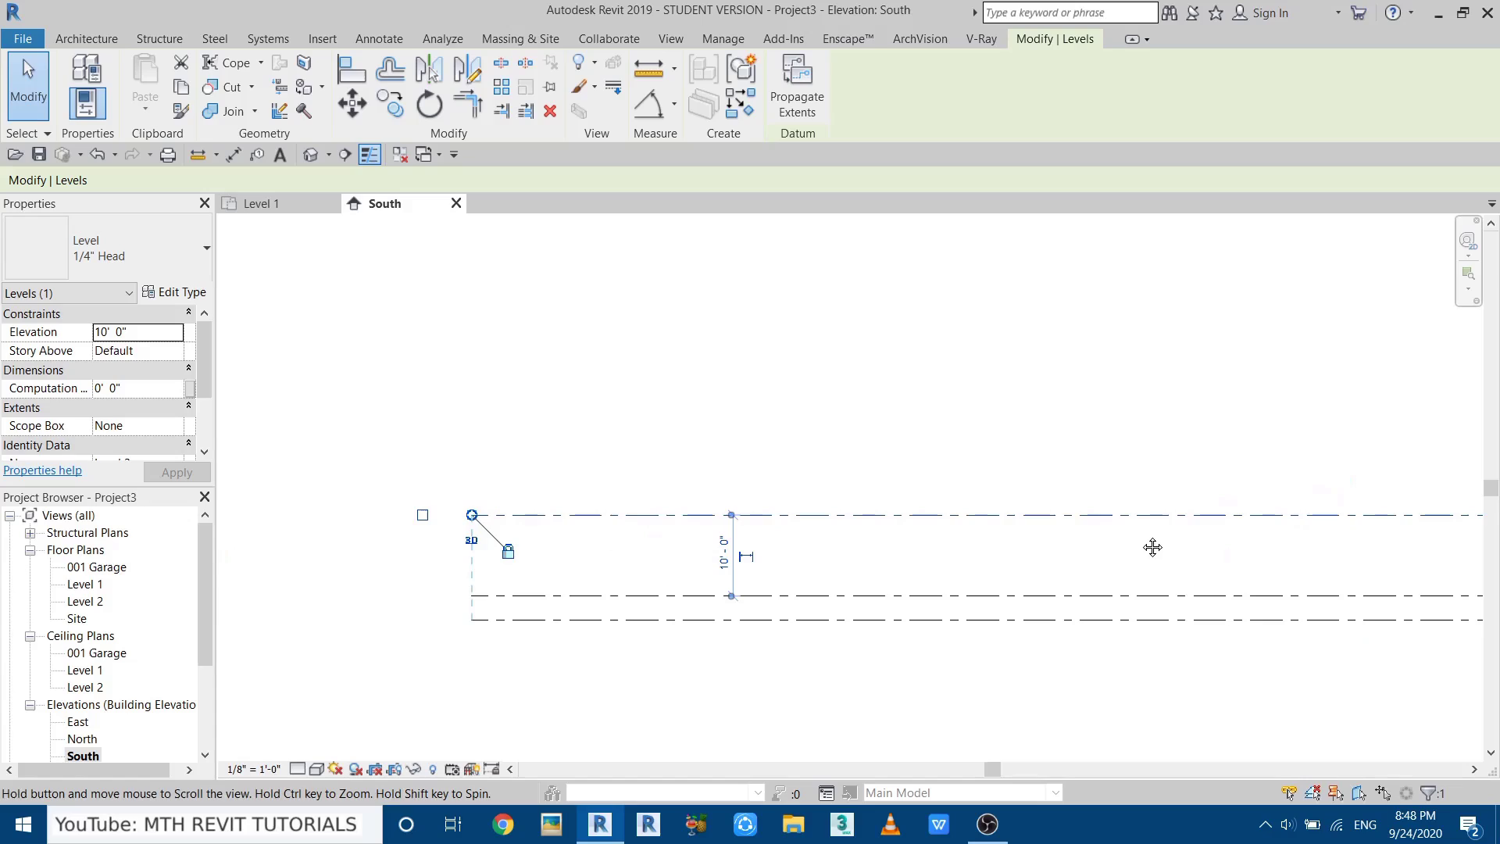
click(725, 554)
text(7)
key(Return)
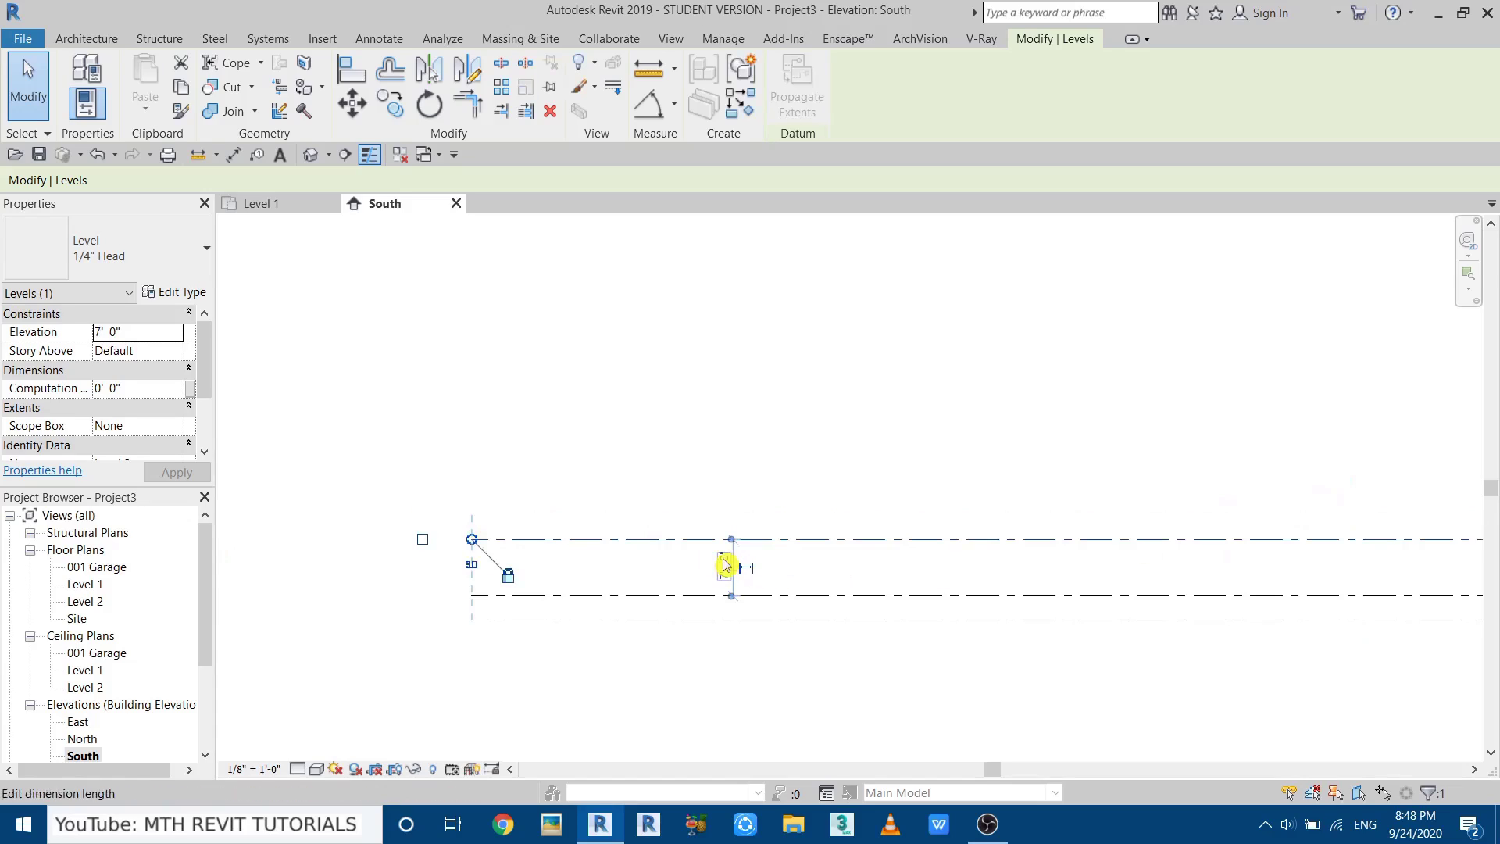
key(Escape)
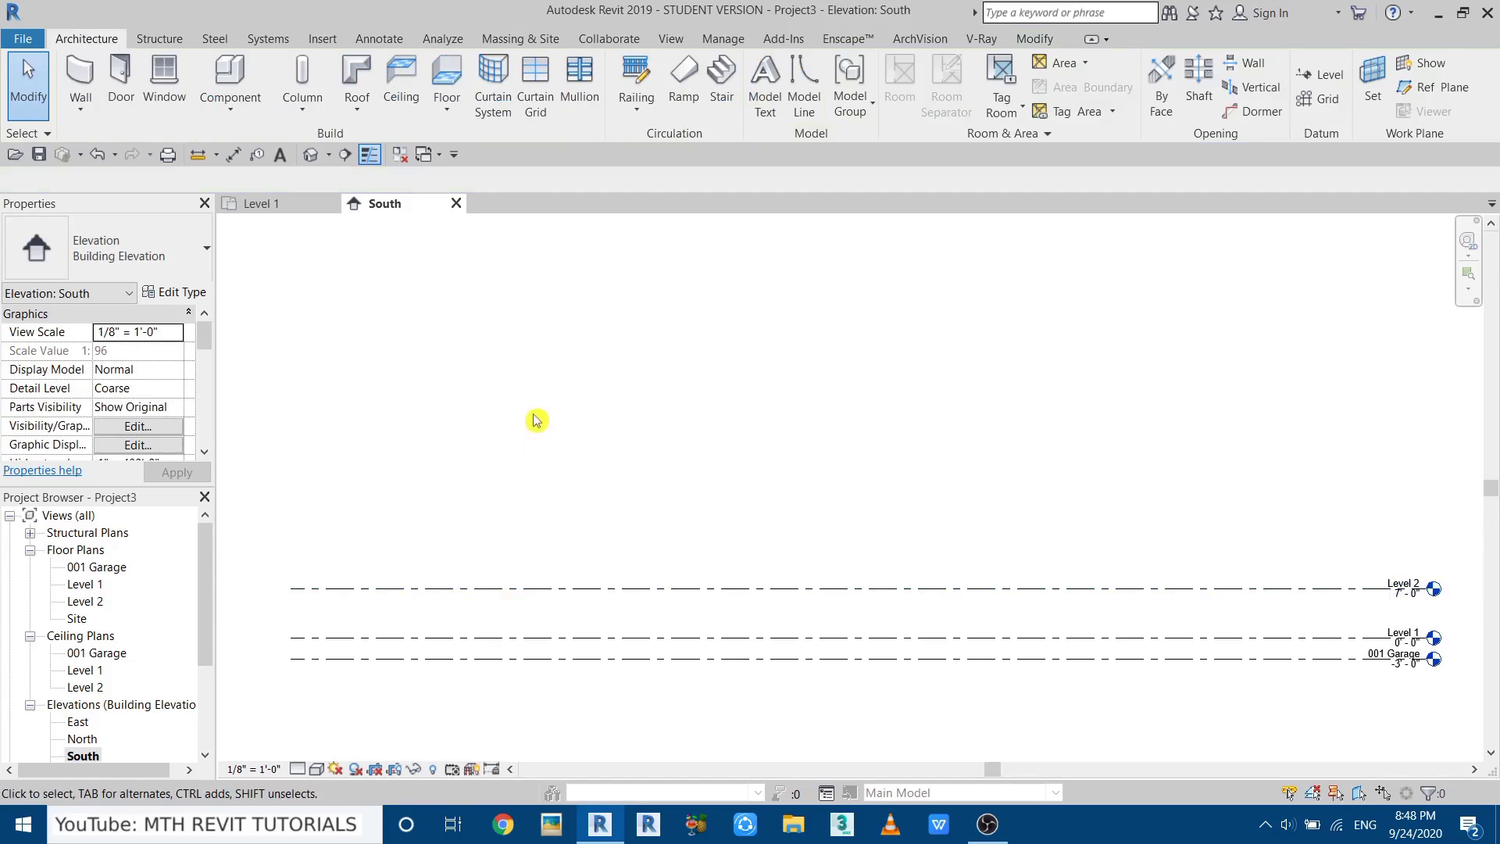
Draw a new level 10' above Level 2, aligned with the ends of the existing level lines.
click(428, 592)
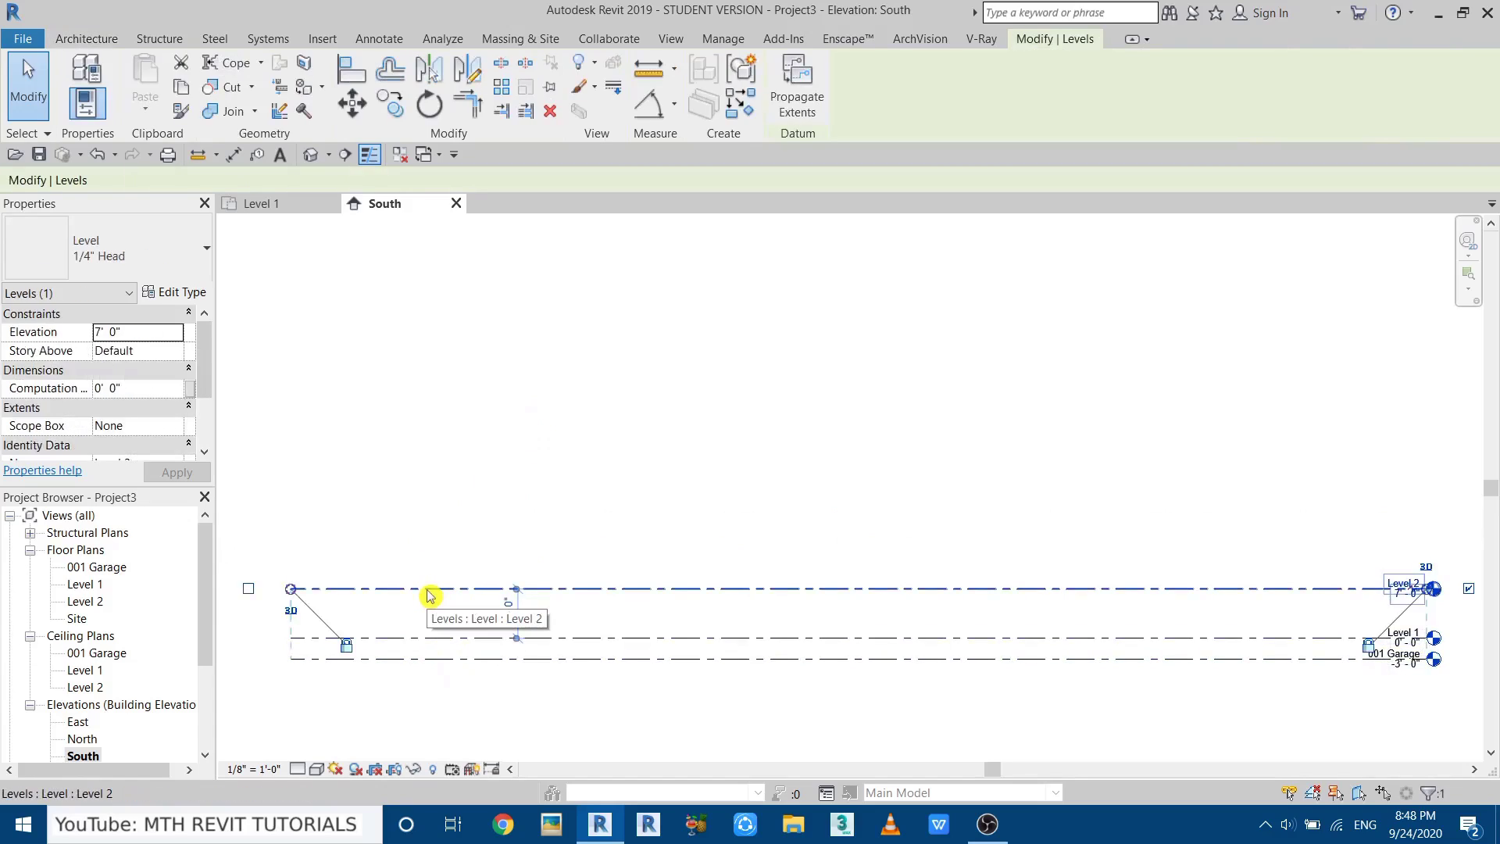
key(l)
key(l)
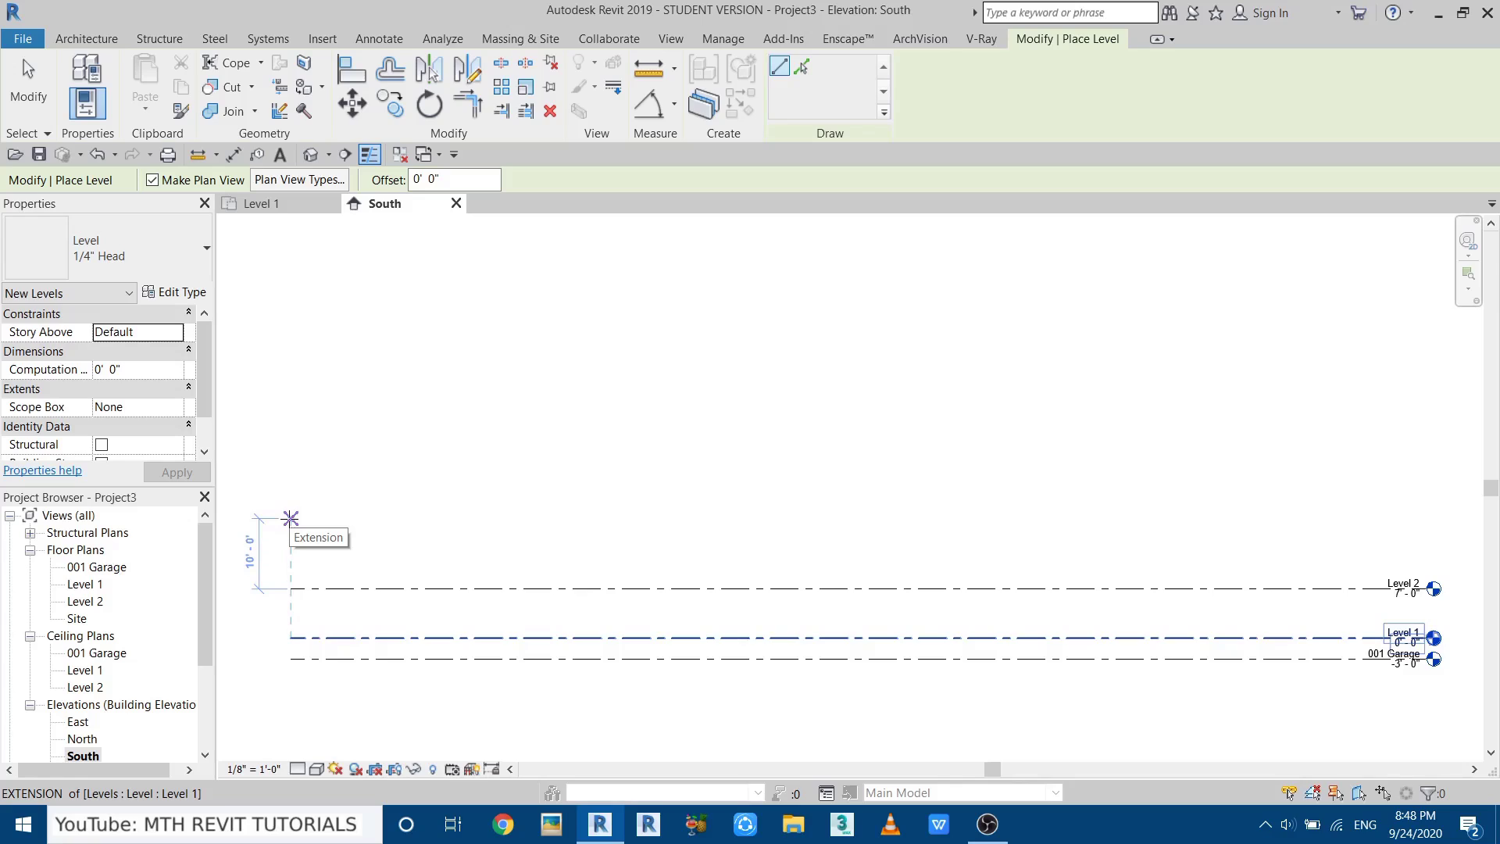
click(290, 518)
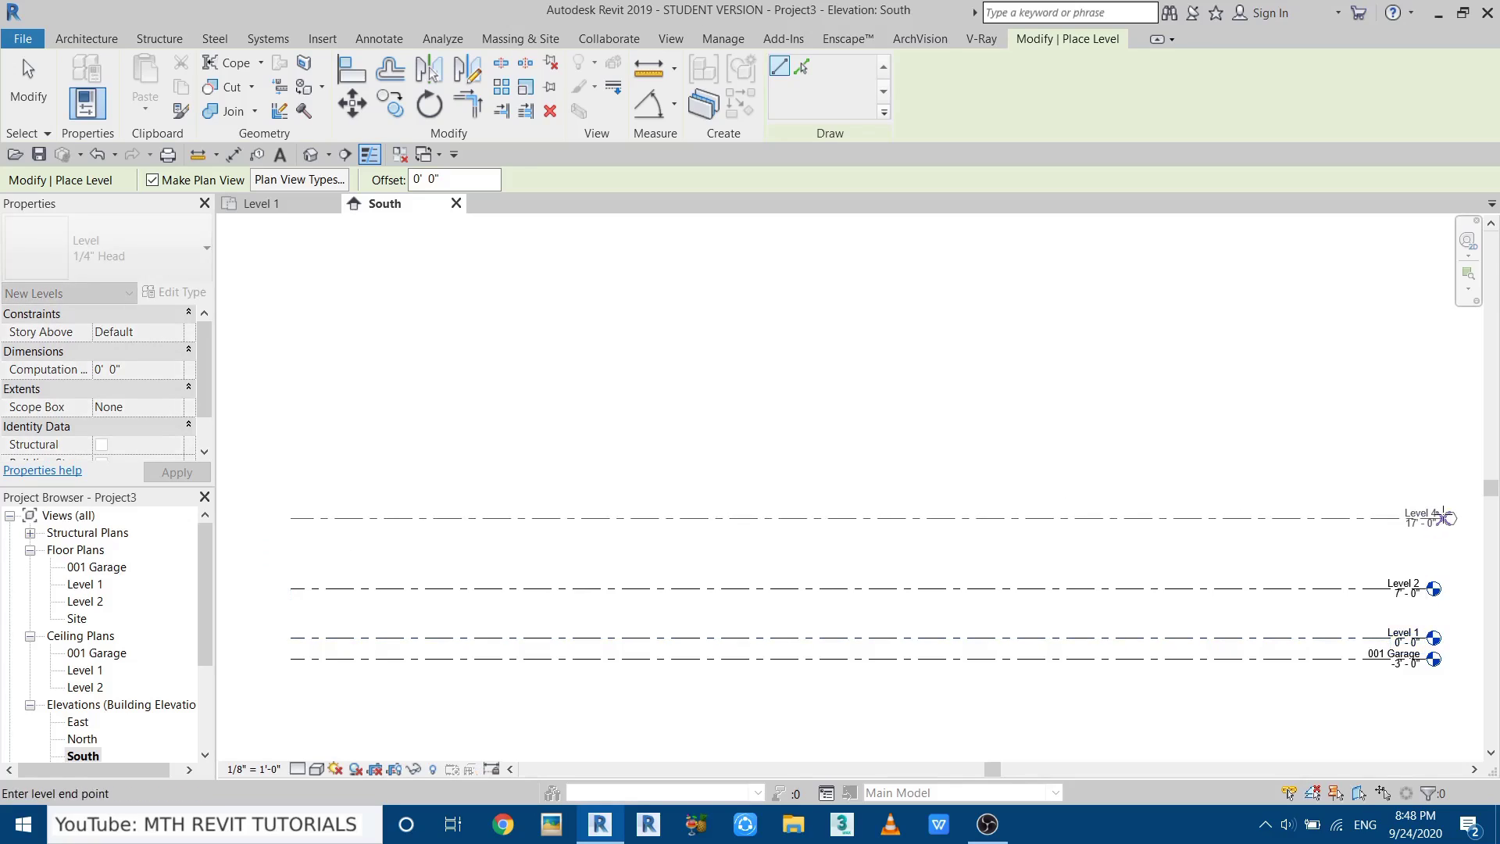
click(1422, 518)
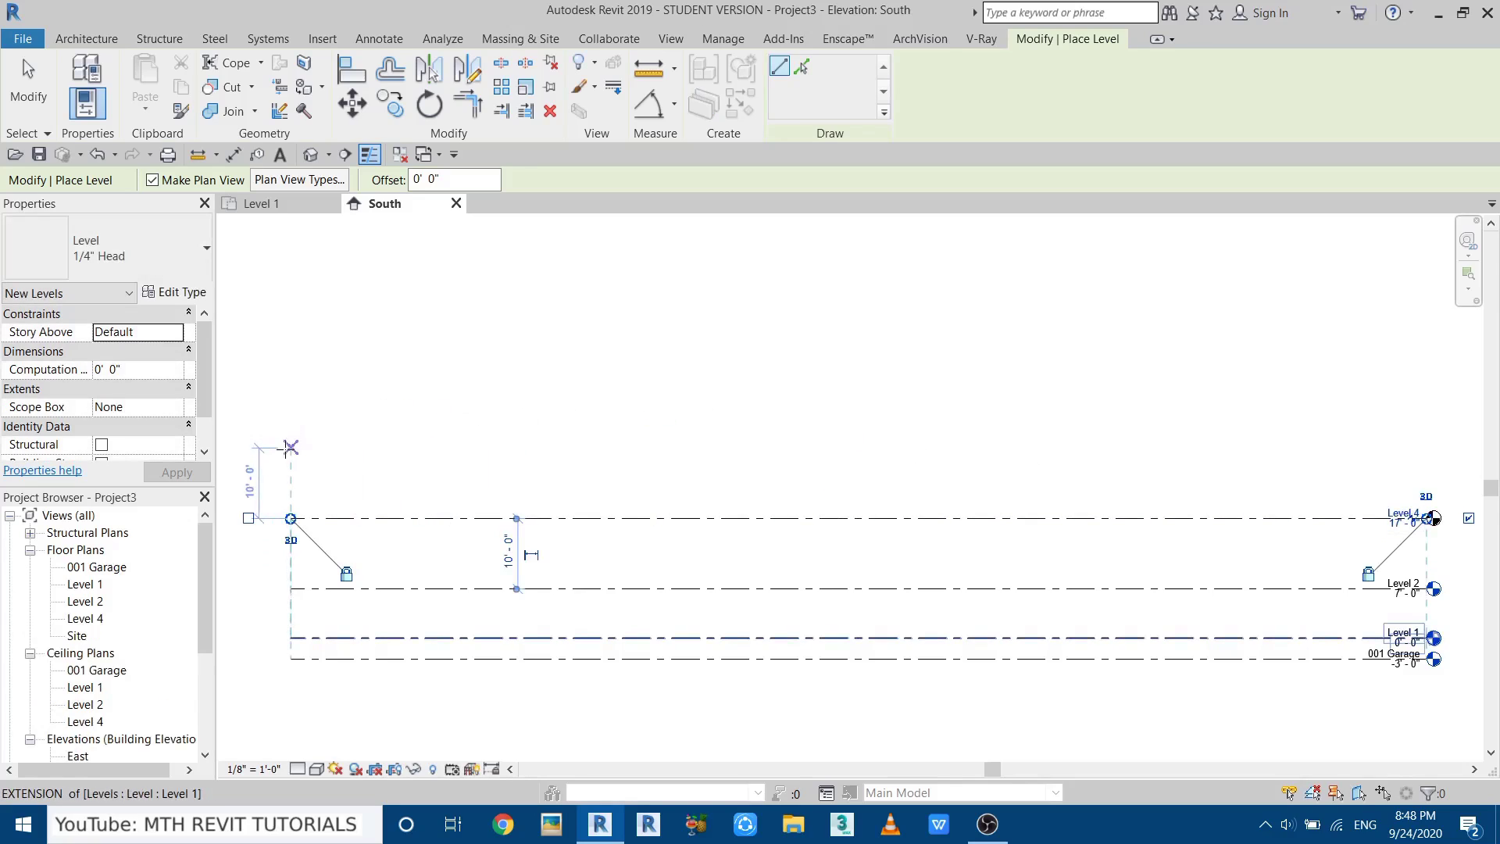
Draw another level 10' above the 17' level, at elevation 27' 0", and finish placing levels.
click(290, 448)
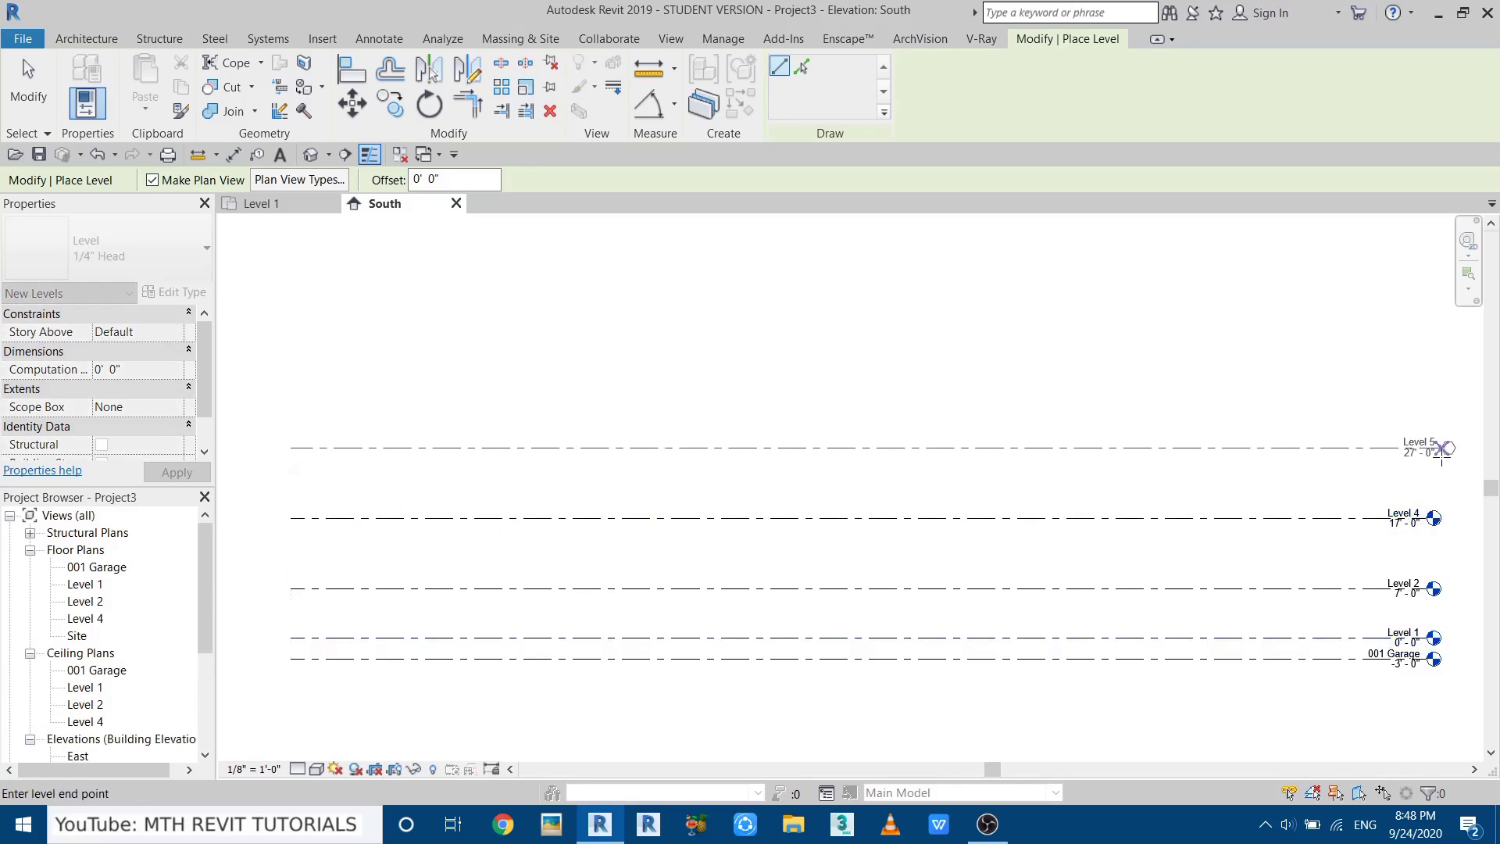
click(1418, 459)
key(Escape)
key(Escape)
Rename the level at 17' 0" to Level 3, including its corresponding views.
middle_drag(1424, 542, 1007, 555)
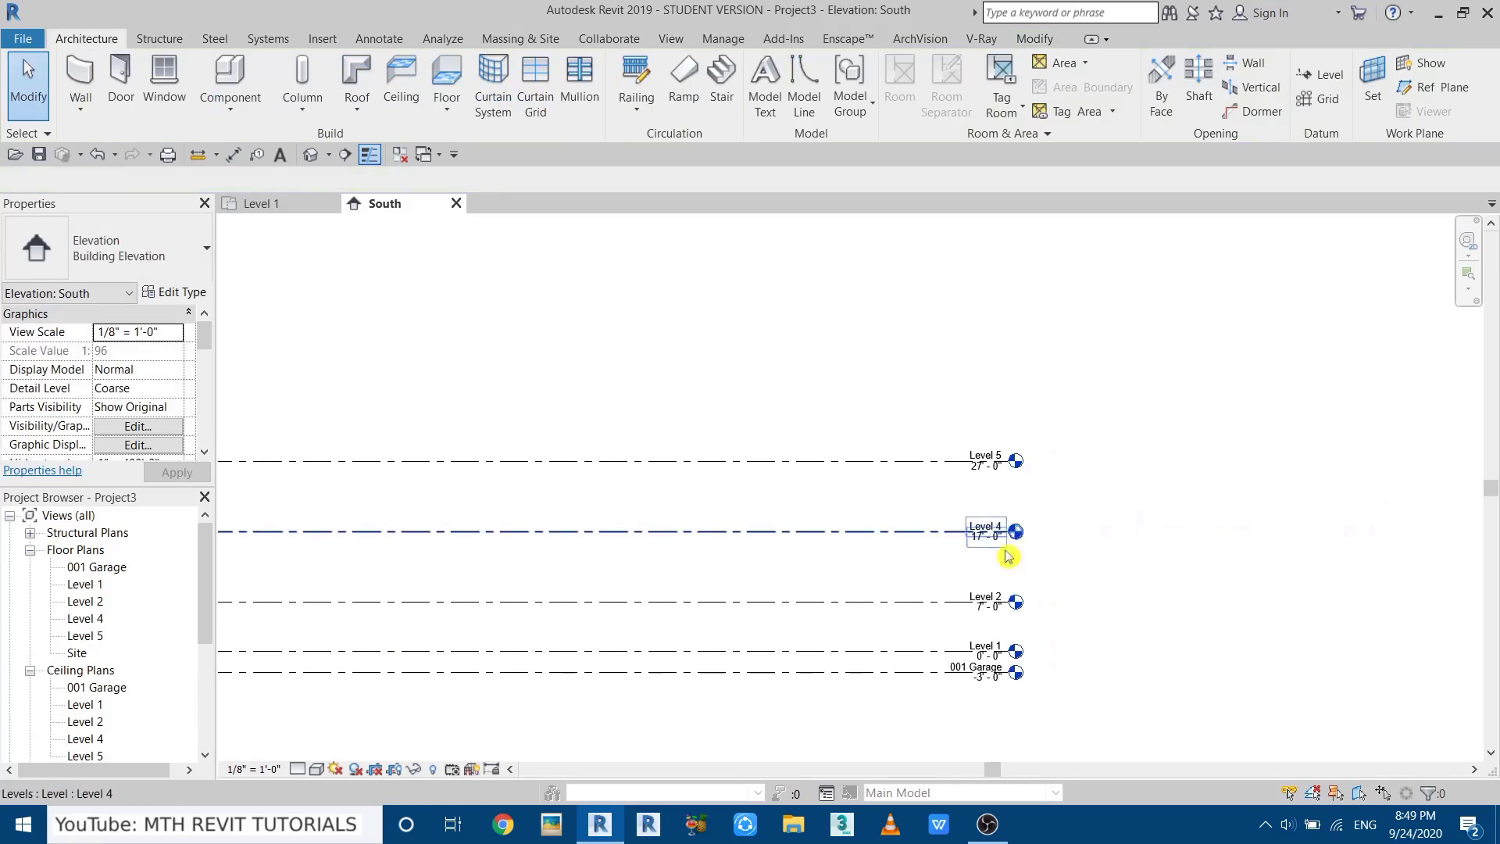
scroll(977, 520, up, 3)
scroll(977, 524, up, 2)
double_click(1020, 559)
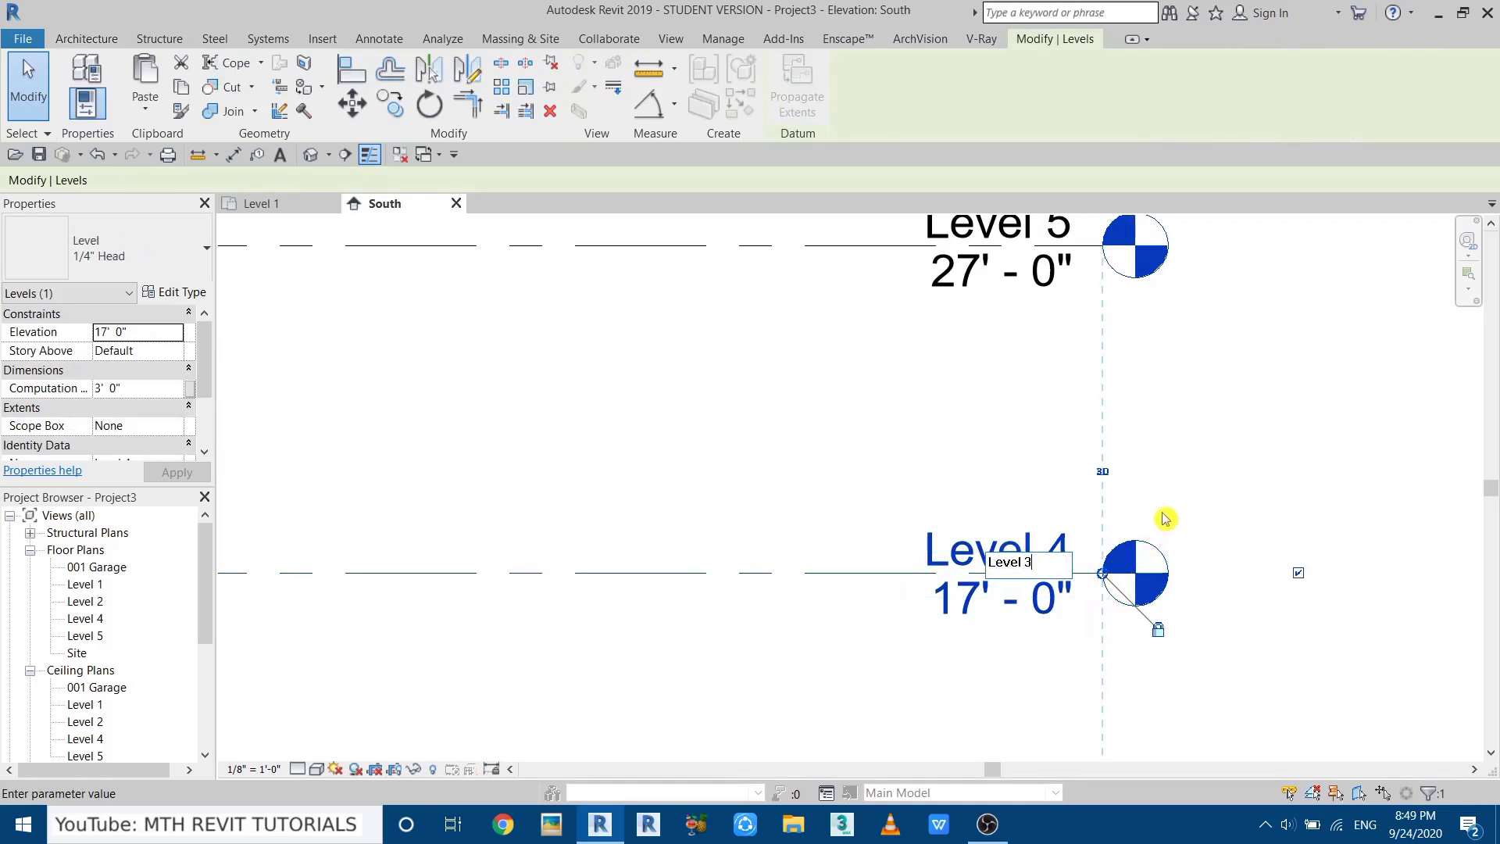
text(Level 3)
key(Return)
click(823, 415)
Rename the uppermost level, at 27' 0", to Level 4, including its corresponding views.
scroll(941, 596, down, 2)
middle_drag(941, 596, 946, 497)
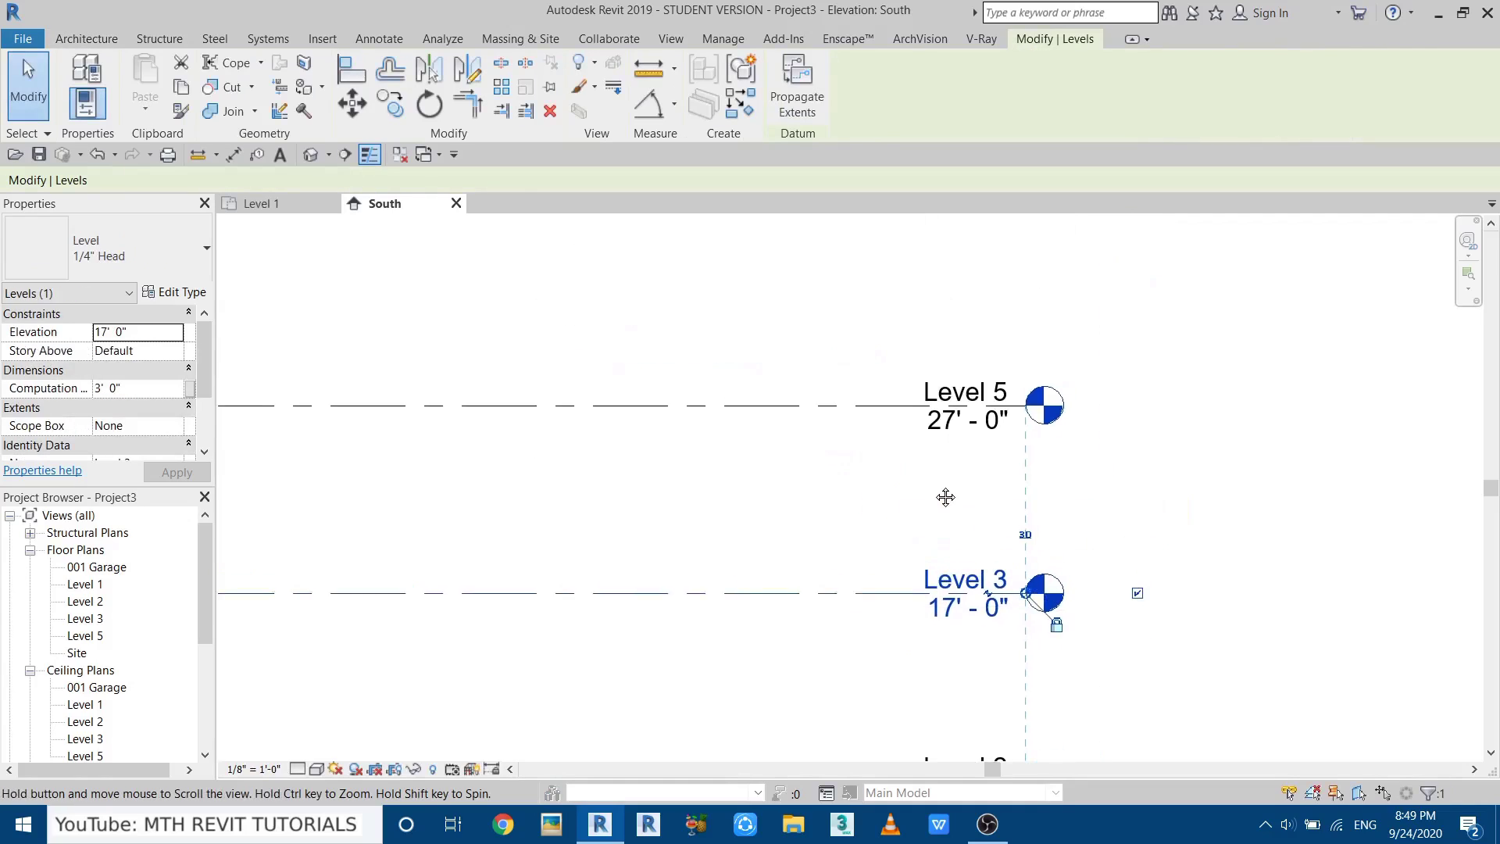
double_click(947, 392)
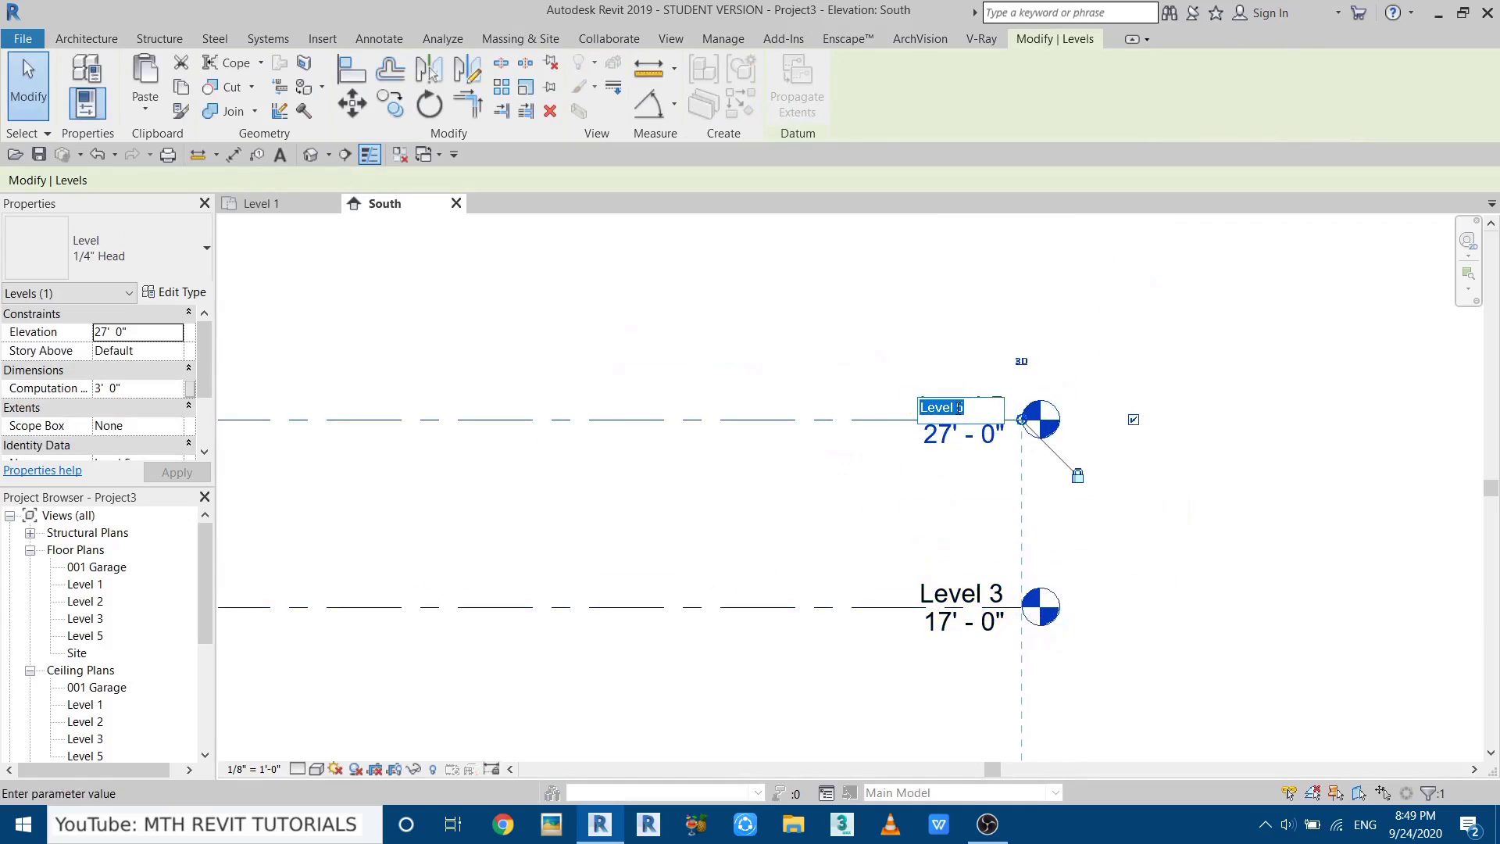
text(4)
key(Return)
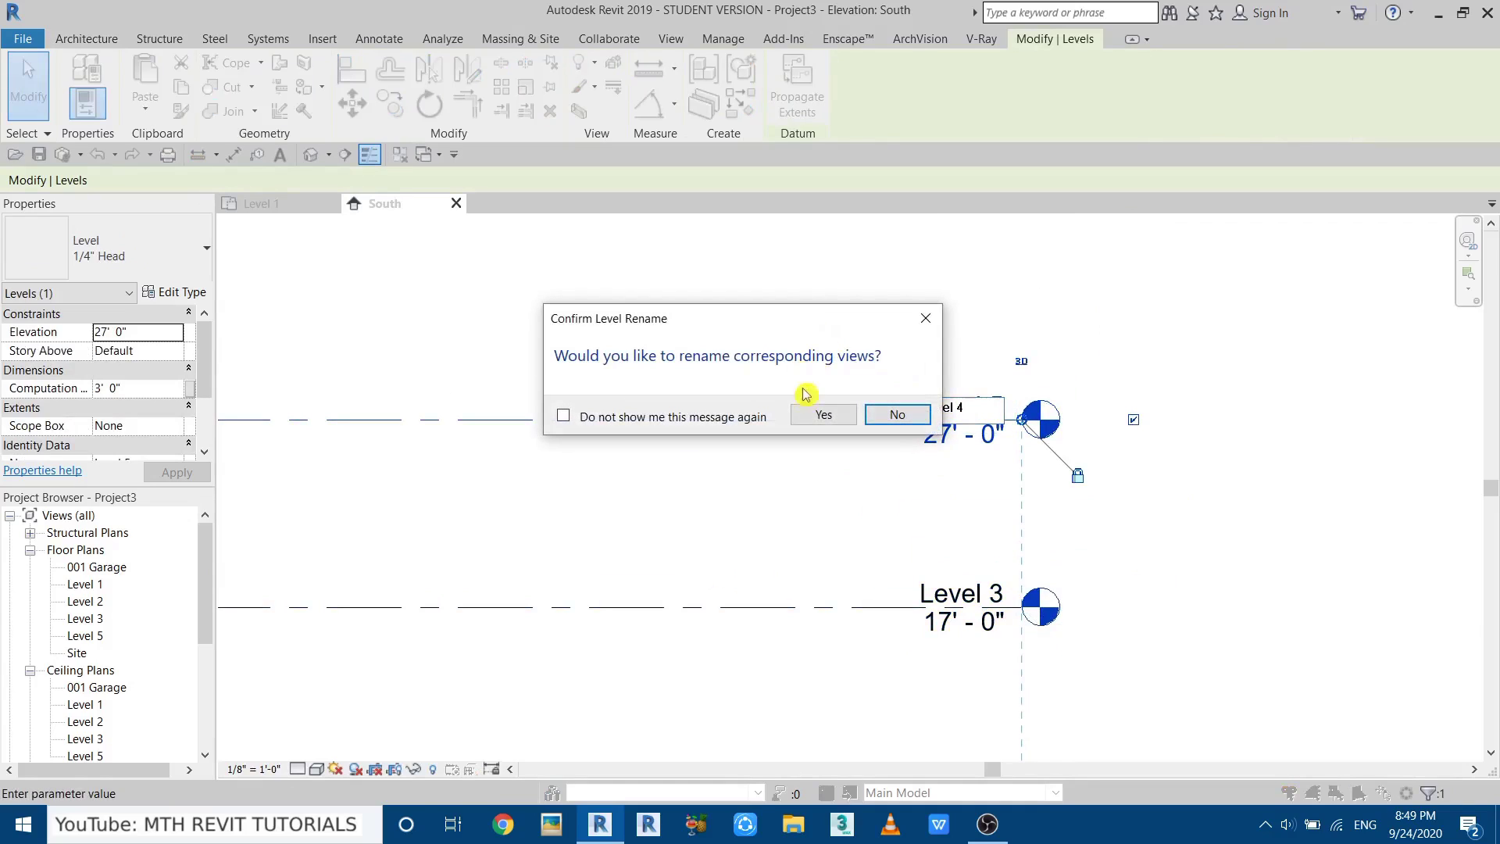
click(822, 412)
click(809, 401)
scroll(1044, 396, down, 4)
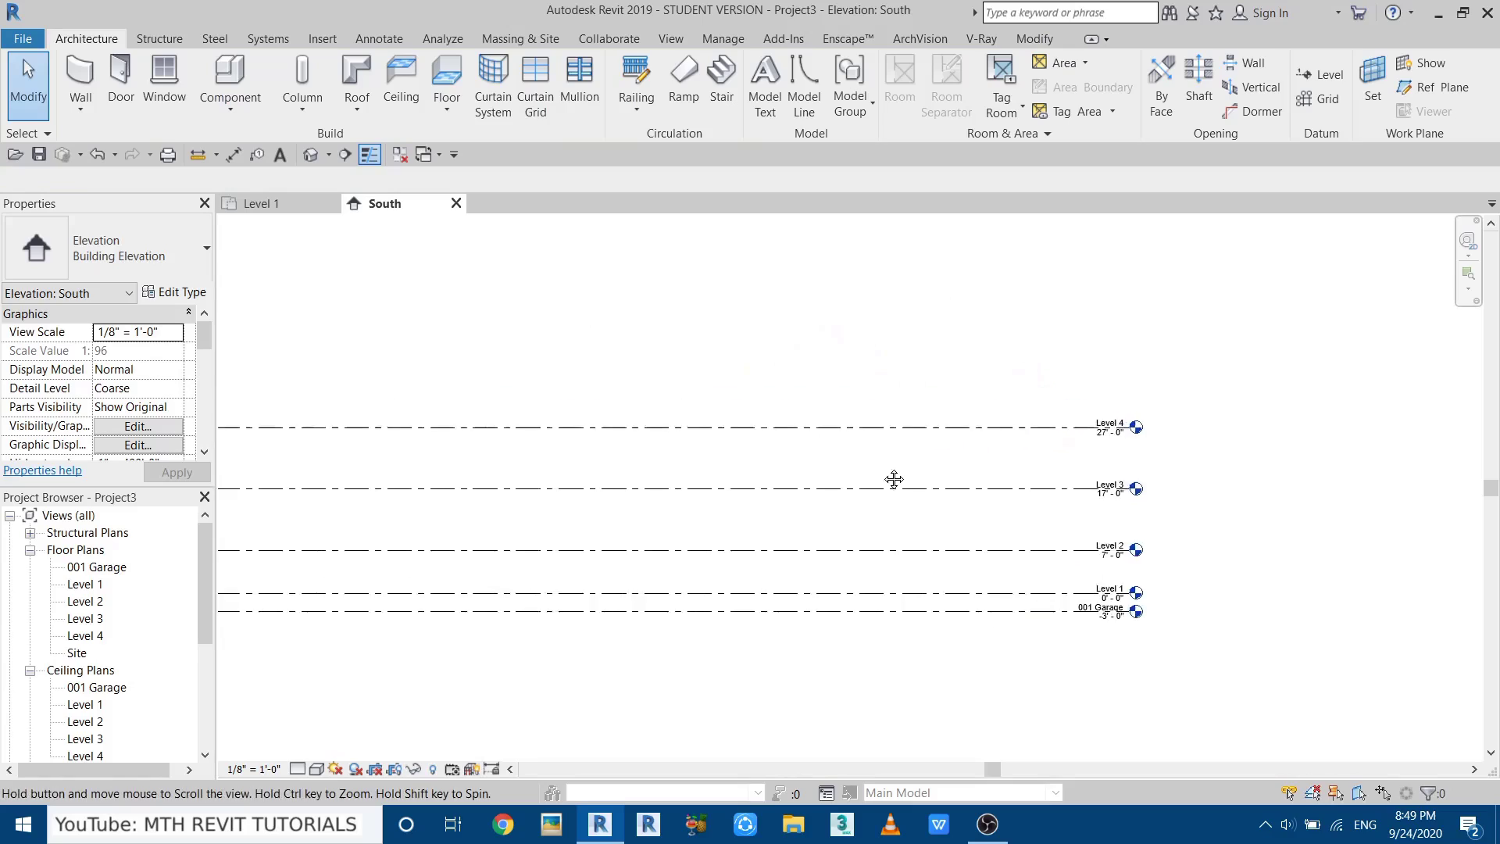
Switch to the Level 1 floor plan and start creating a toposurface.
click(281, 205)
middle_drag(516, 388, 525, 376)
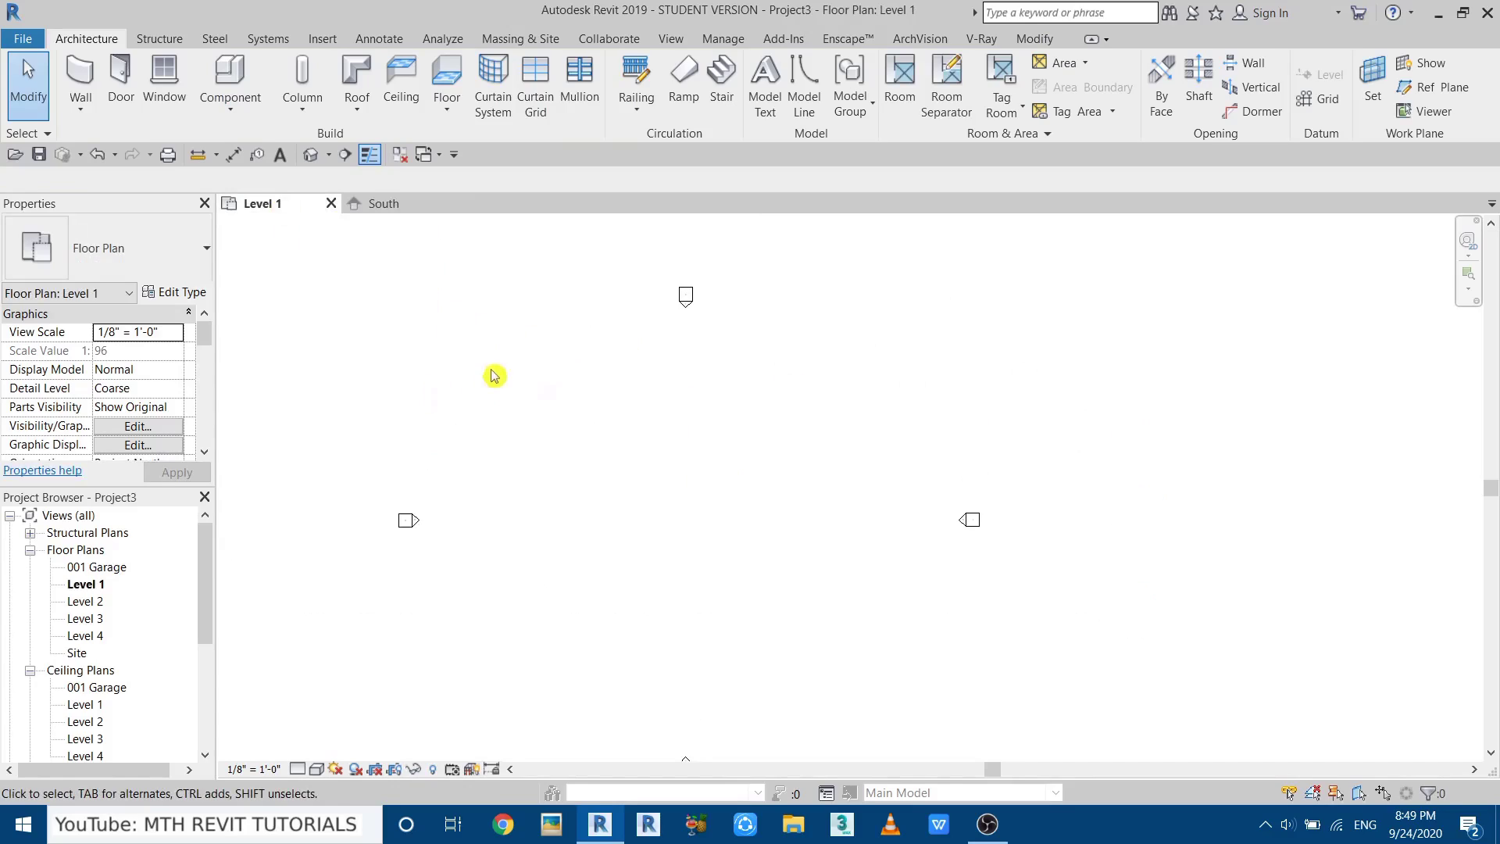
click(517, 39)
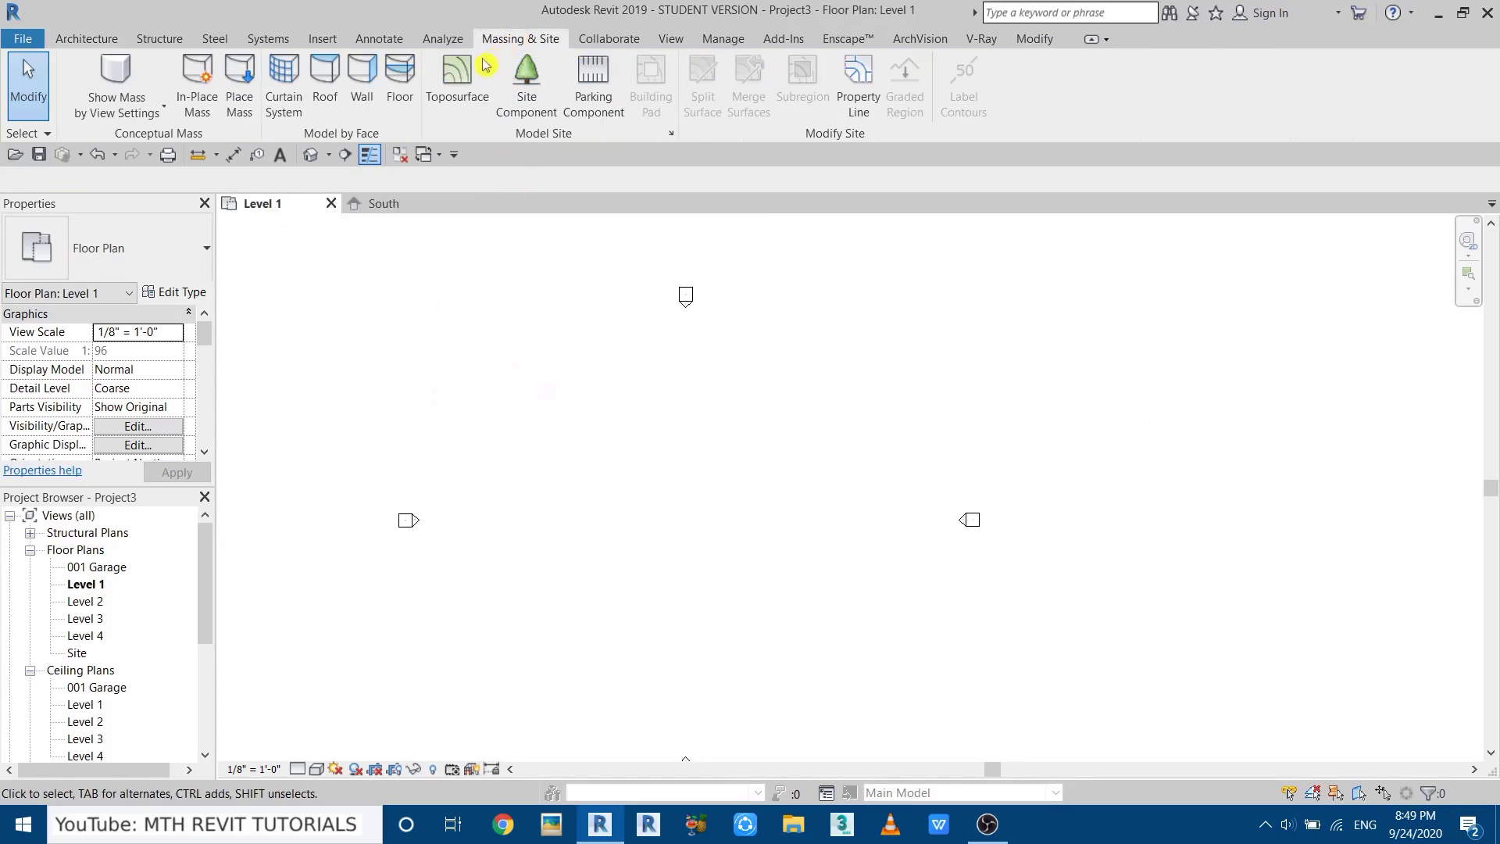
click(461, 96)
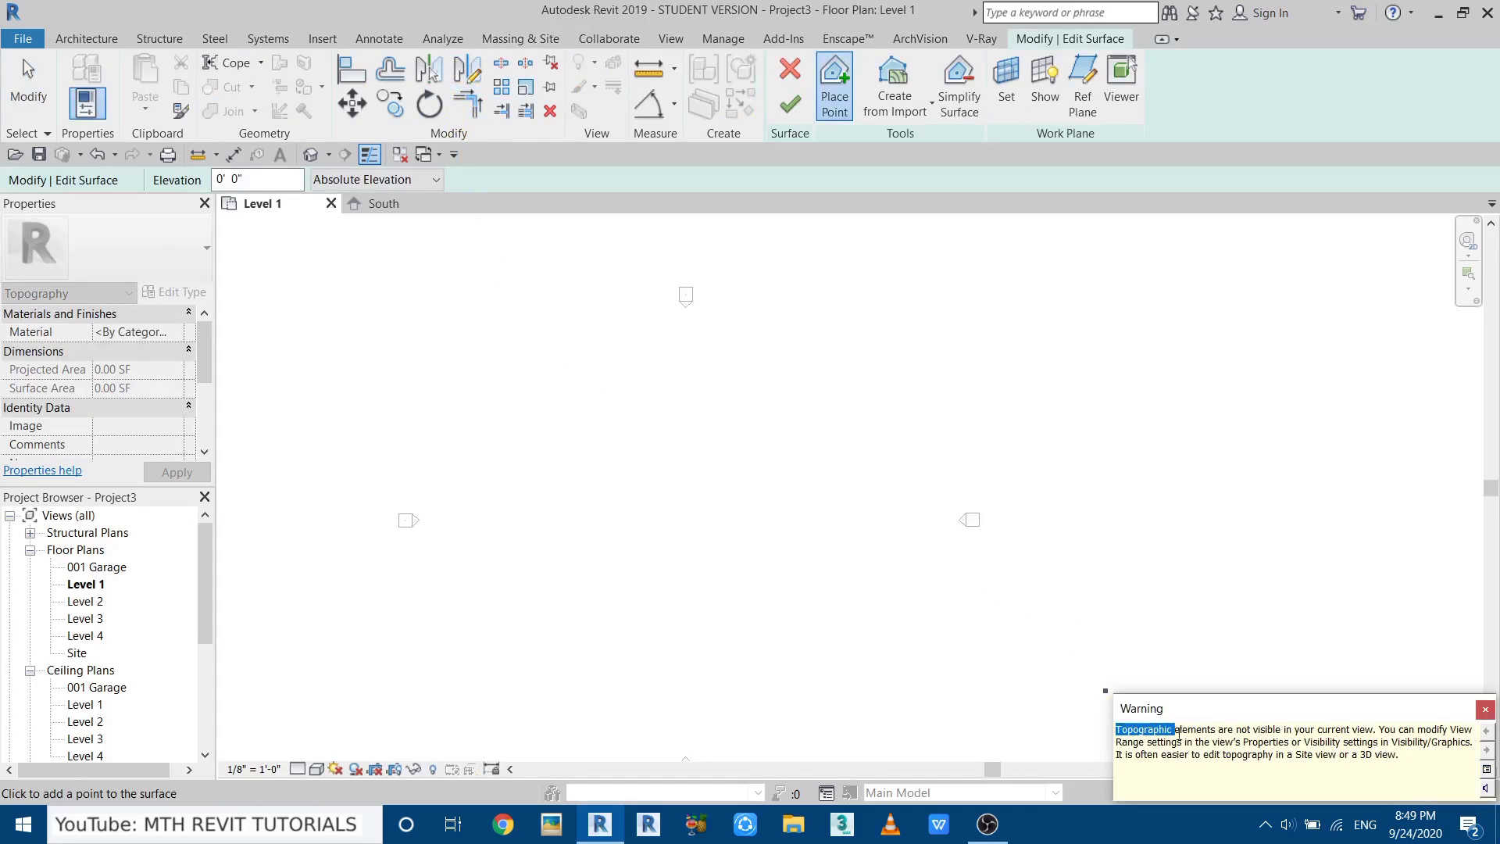
drag(1299, 733, 1273, 742)
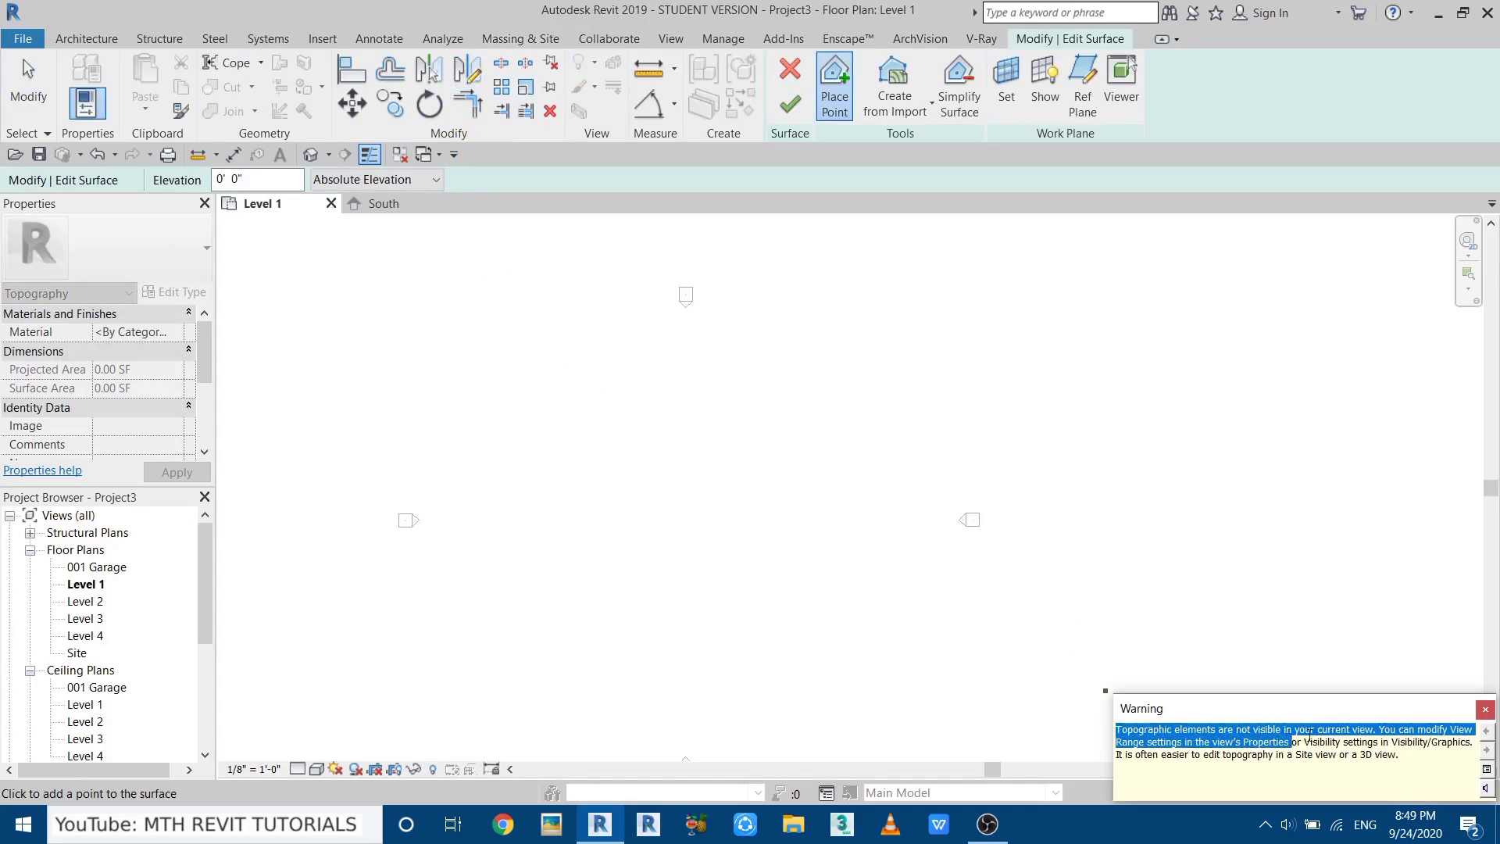
click(1384, 730)
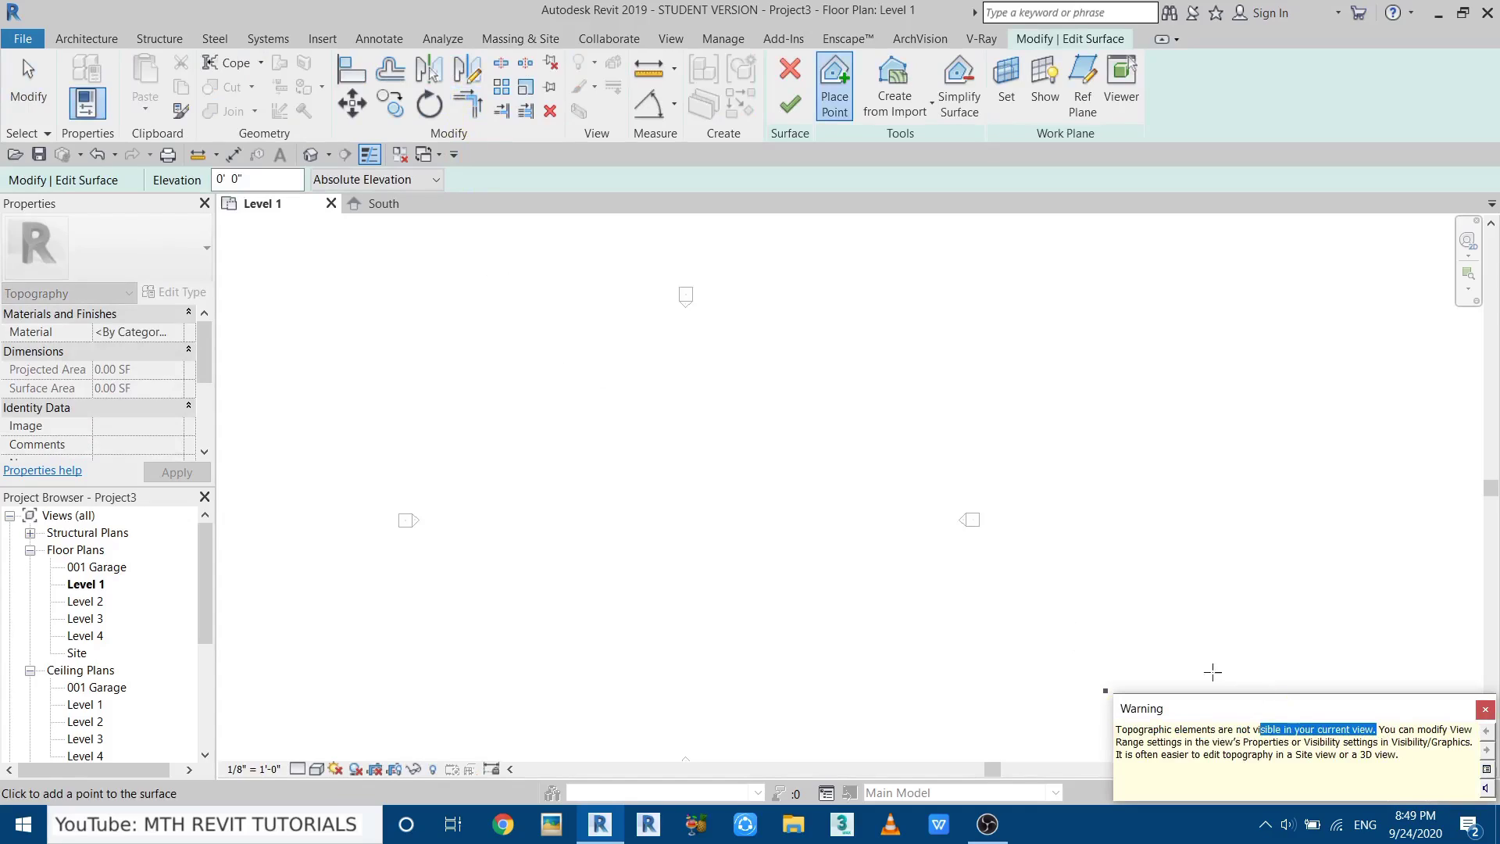
Open the Site floor plan and place one toposurface point at absolute elevation 0' 0", northwest of the project base point.
double_click(77, 655)
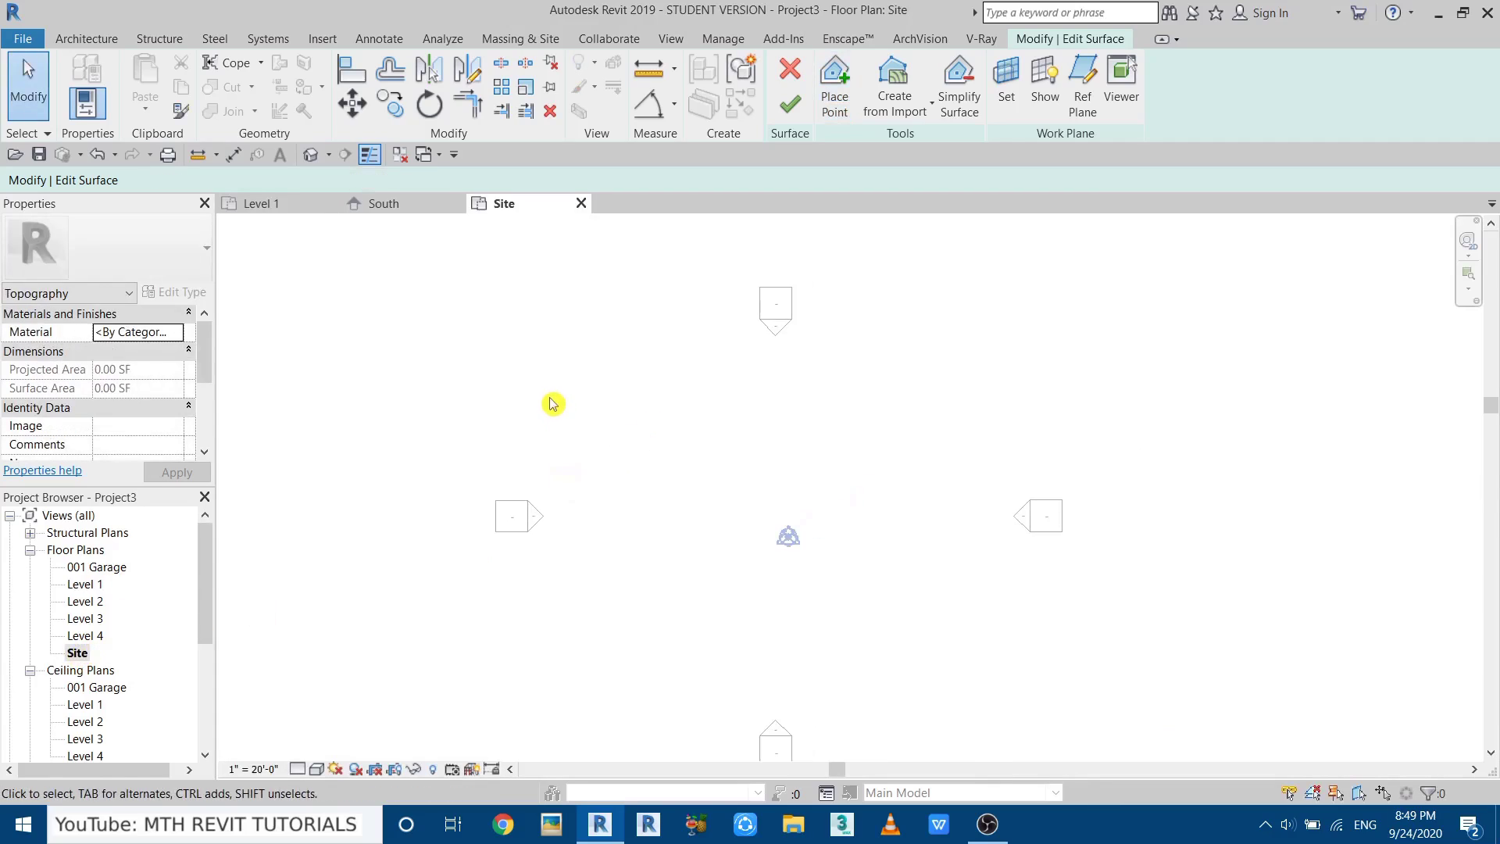
scroll(552, 402, down, 1)
middle_drag(552, 402, 576, 408)
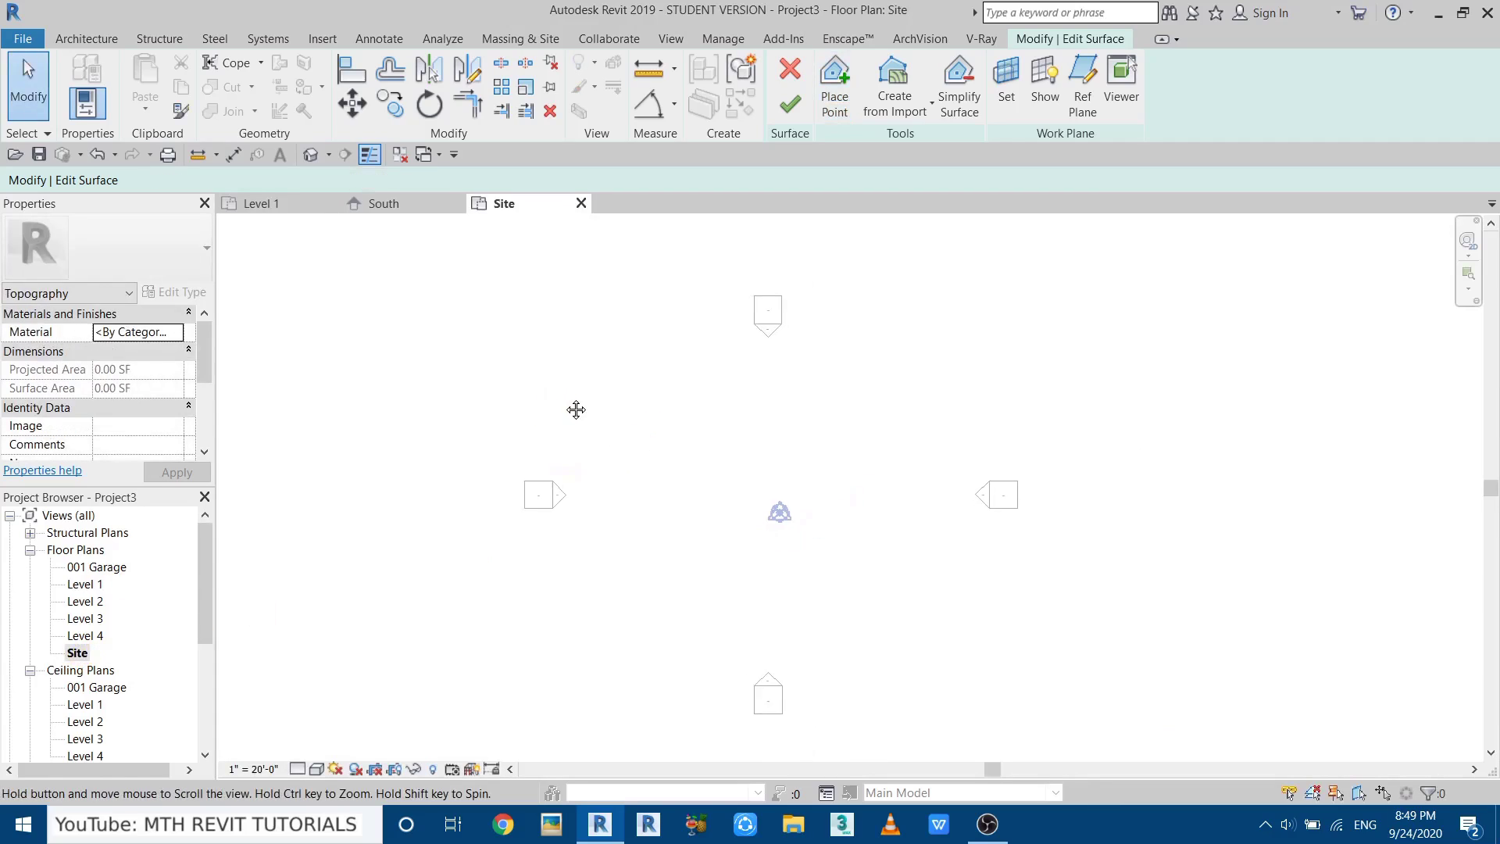
click(839, 118)
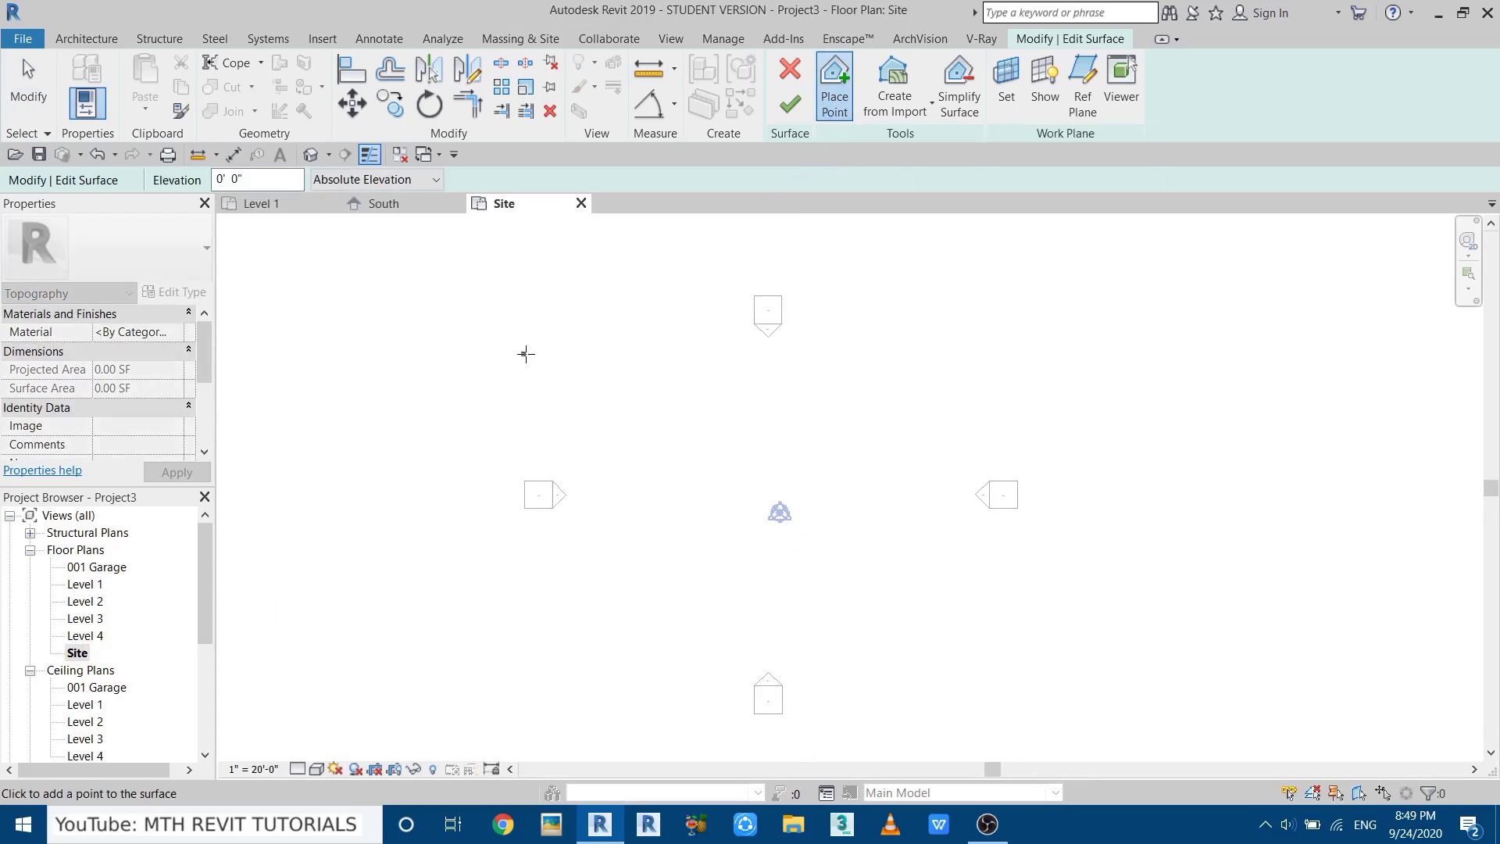
right_click(611, 342)
click(647, 351)
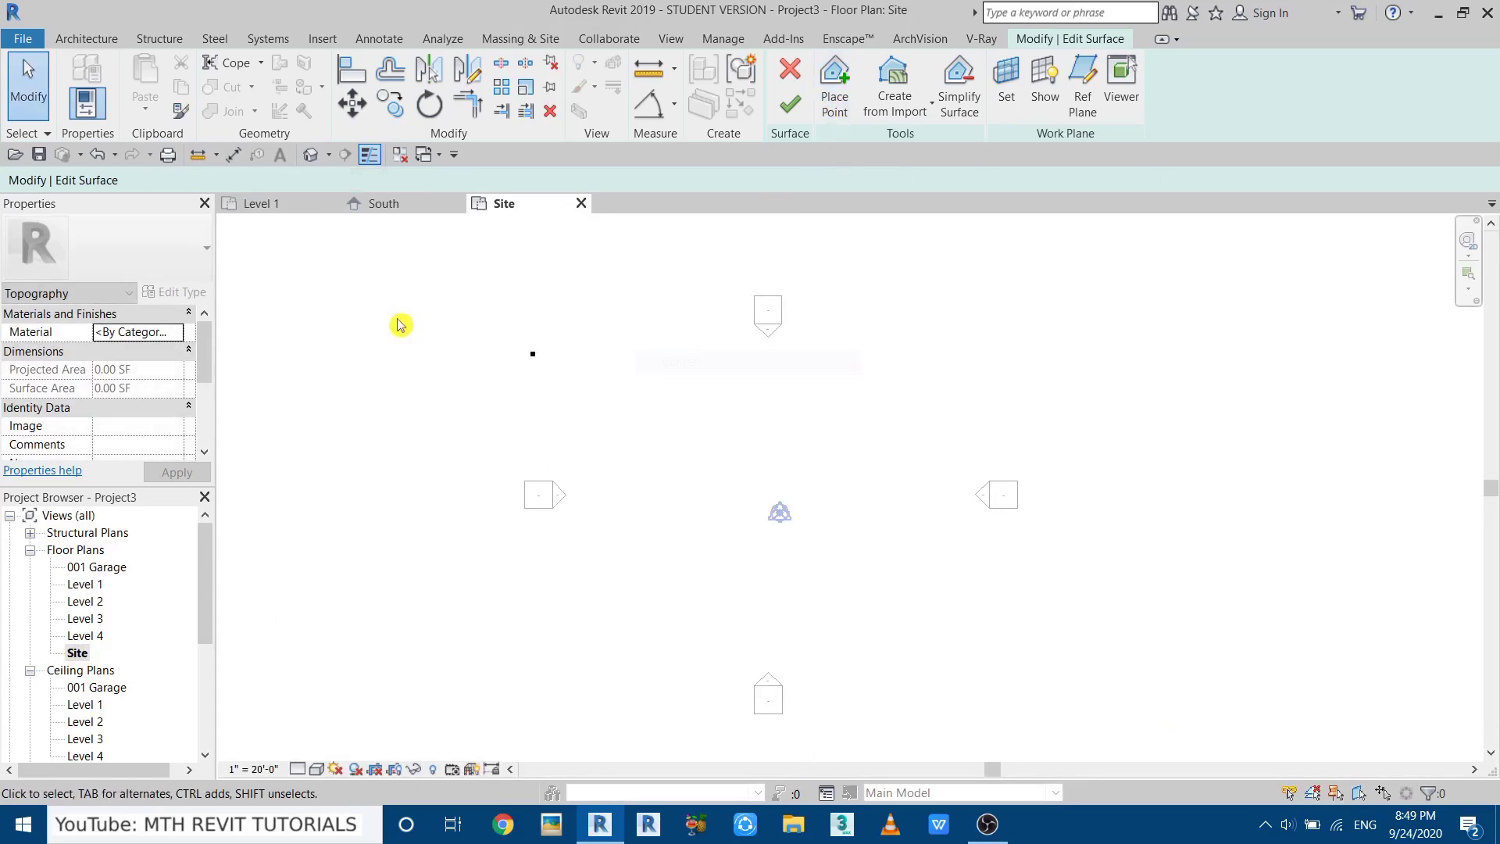
Copy the surface point 150' horizontally to the east, with Constrain and Multiple enabled.
drag(393, 306, 566, 372)
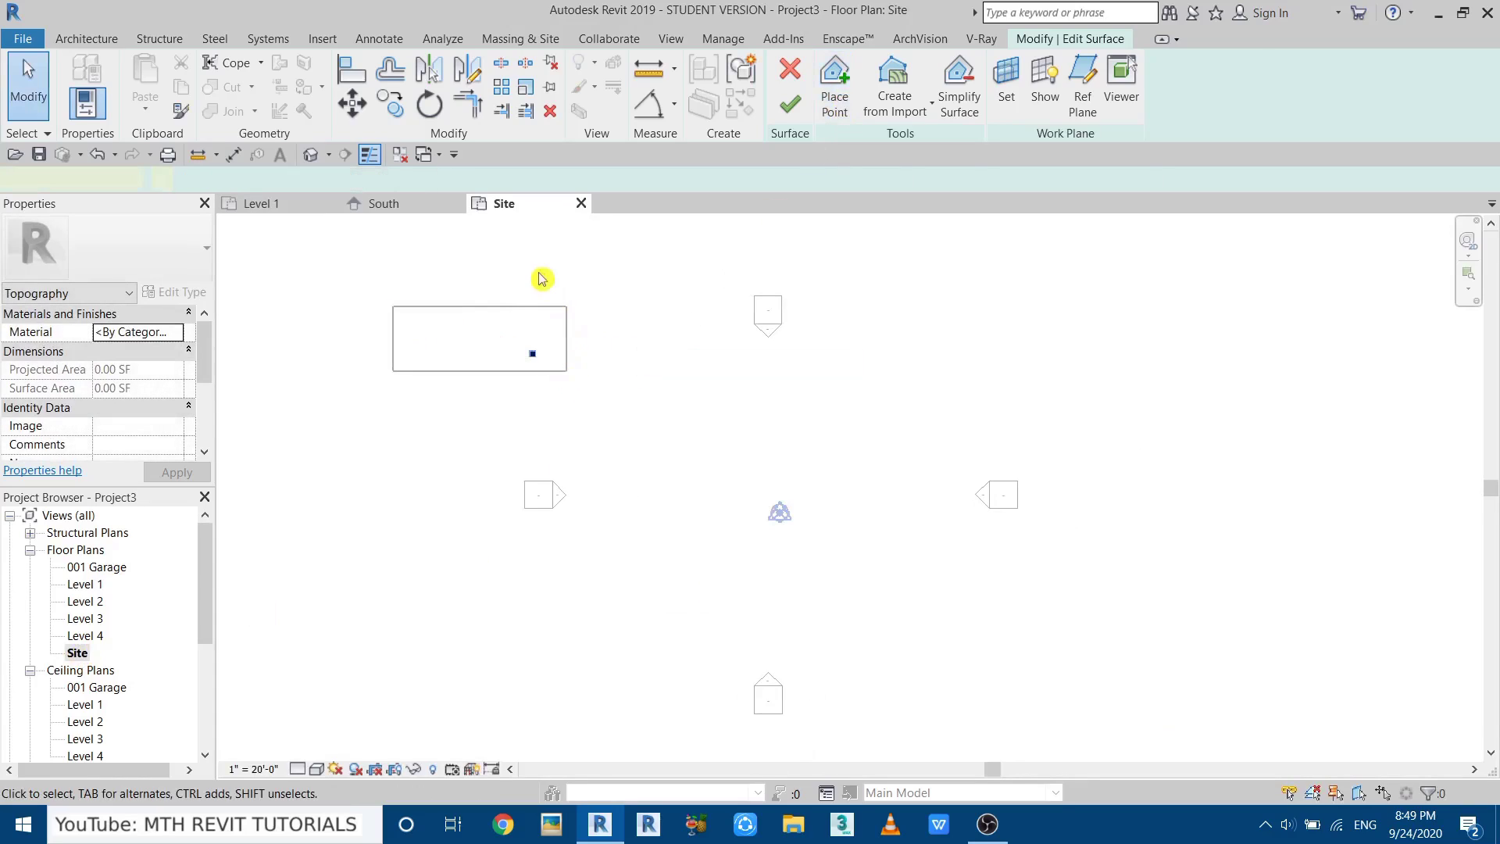
click(401, 112)
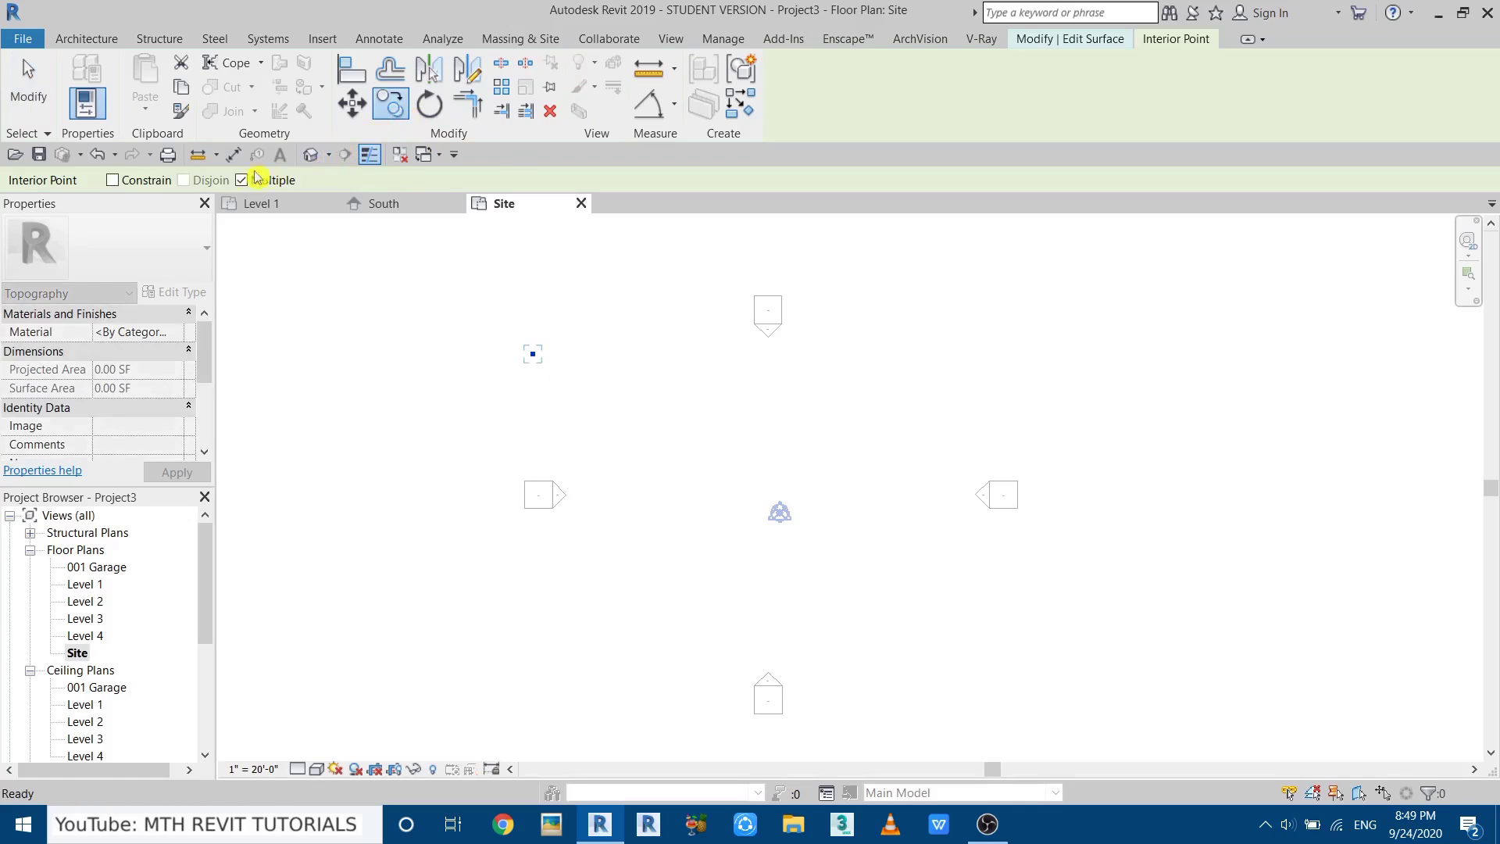
click(111, 181)
click(533, 354)
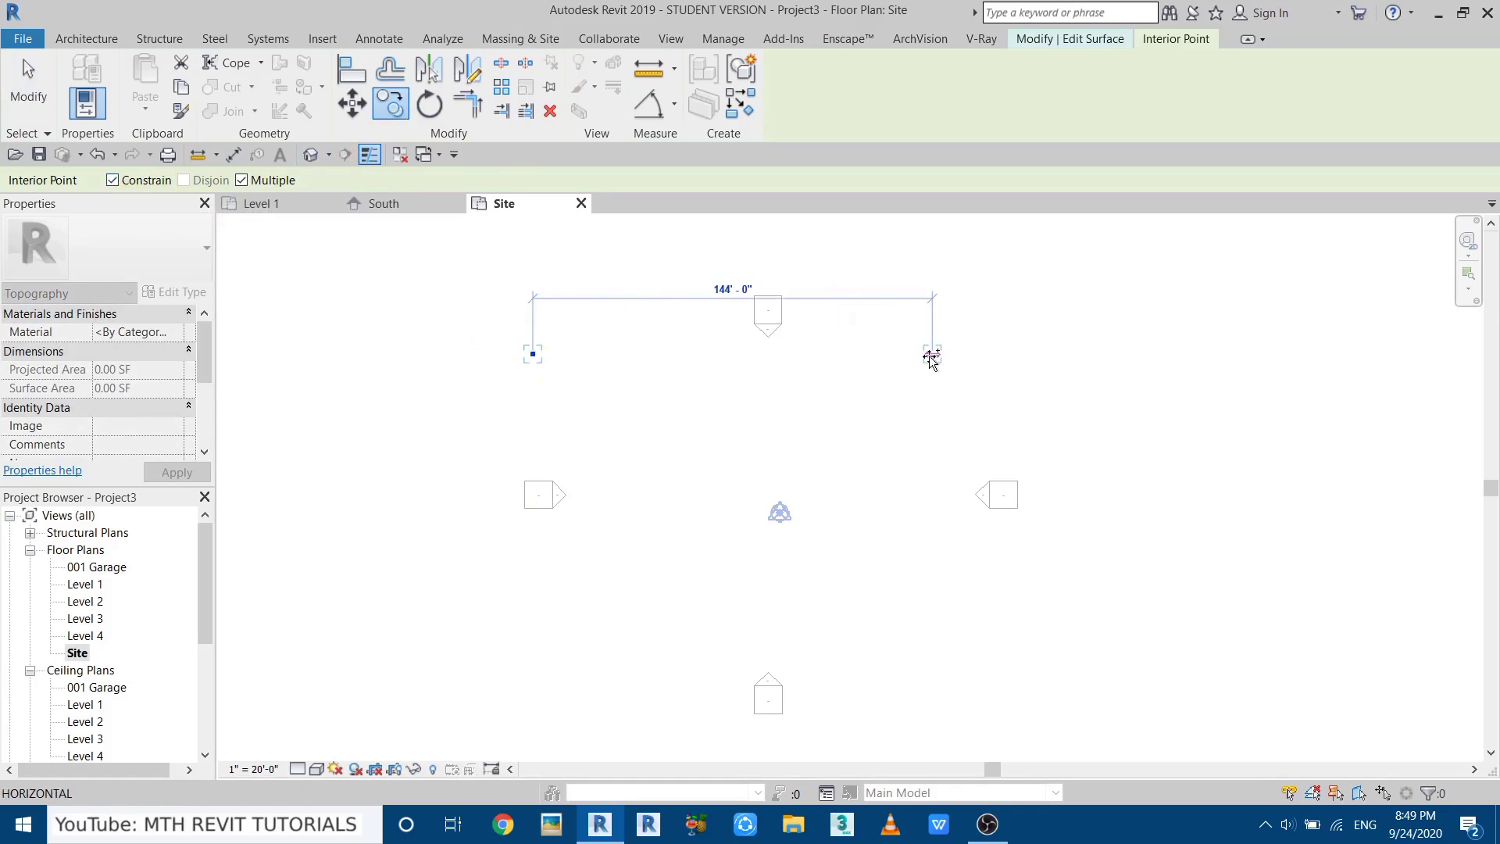
text(150)
key(Return)
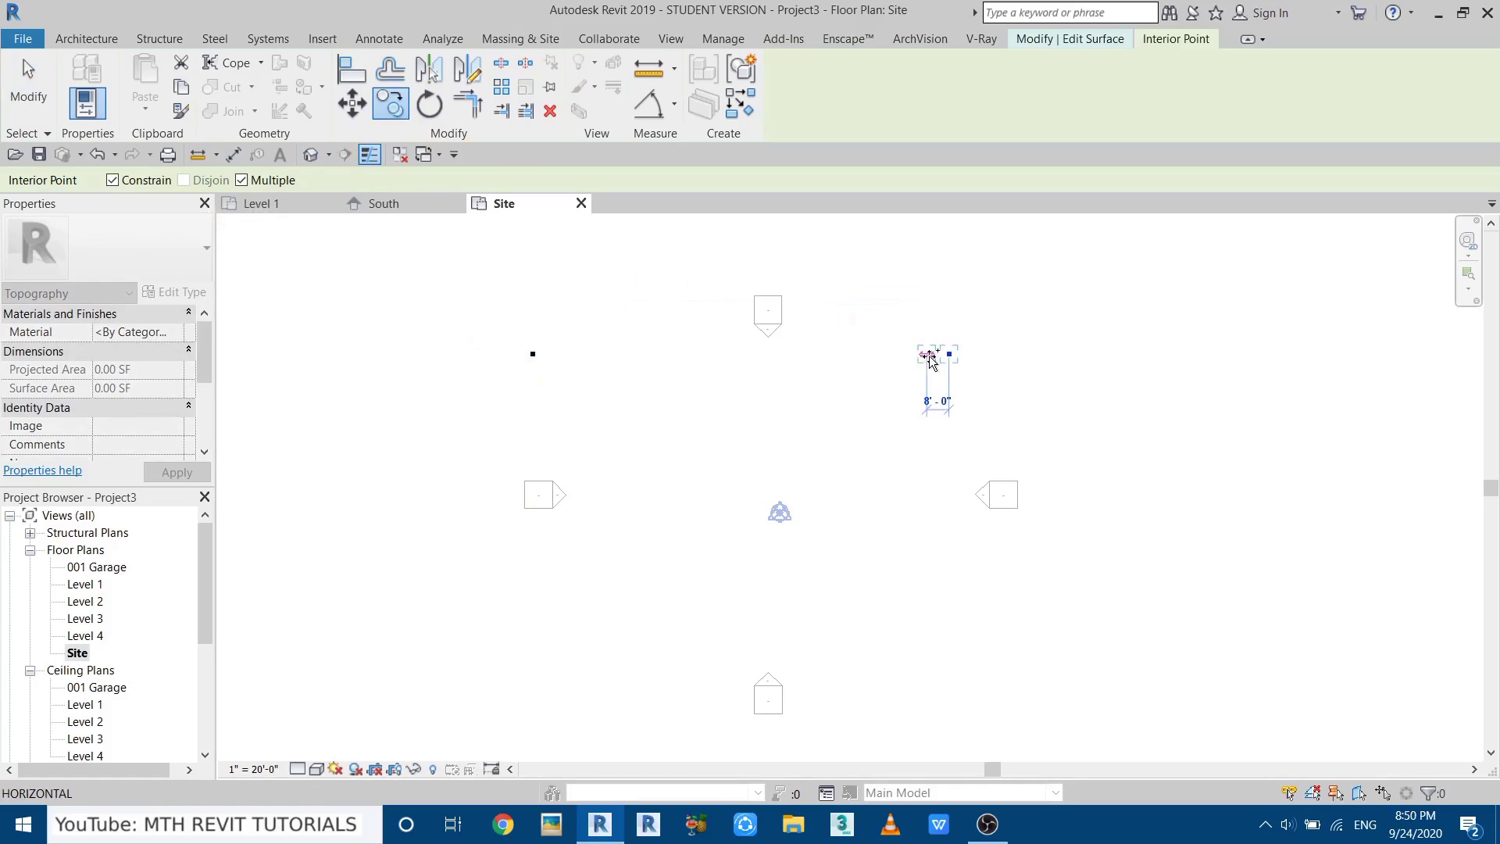
Copy both surface points 70' straight south to form the four corners of a rectangular surface.
drag(405, 326, 1149, 473)
click(400, 108)
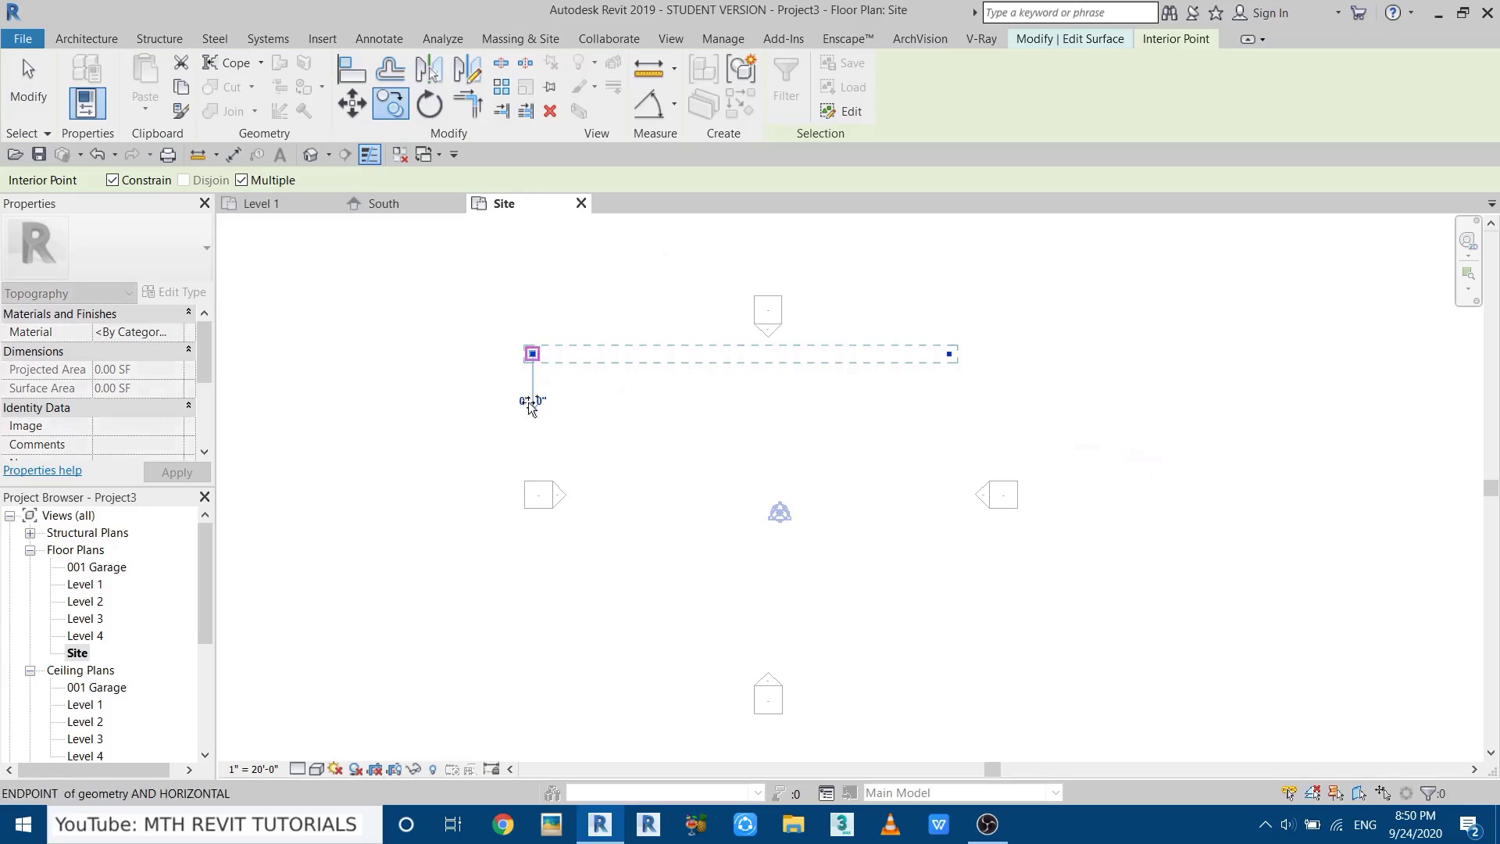
click(533, 354)
text(7)
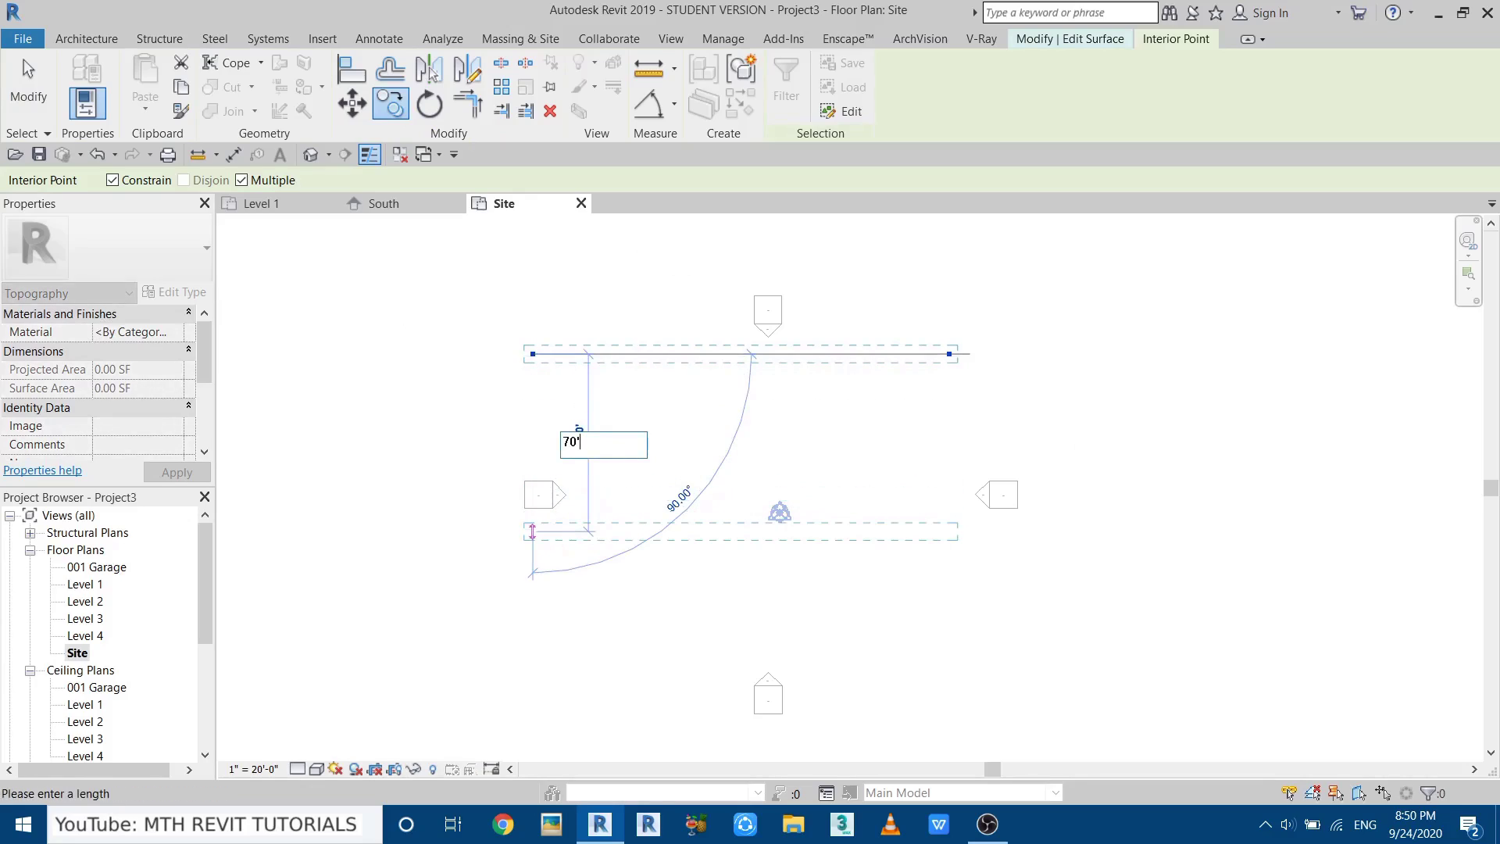
text(0)
key(Return)
key(Escape)
key(Escape)
Select all four boundary points and move them about 20' horizontally to the east with Constrain enabled.
scroll(586, 512, down, 1)
middle_drag(586, 512, 662, 480)
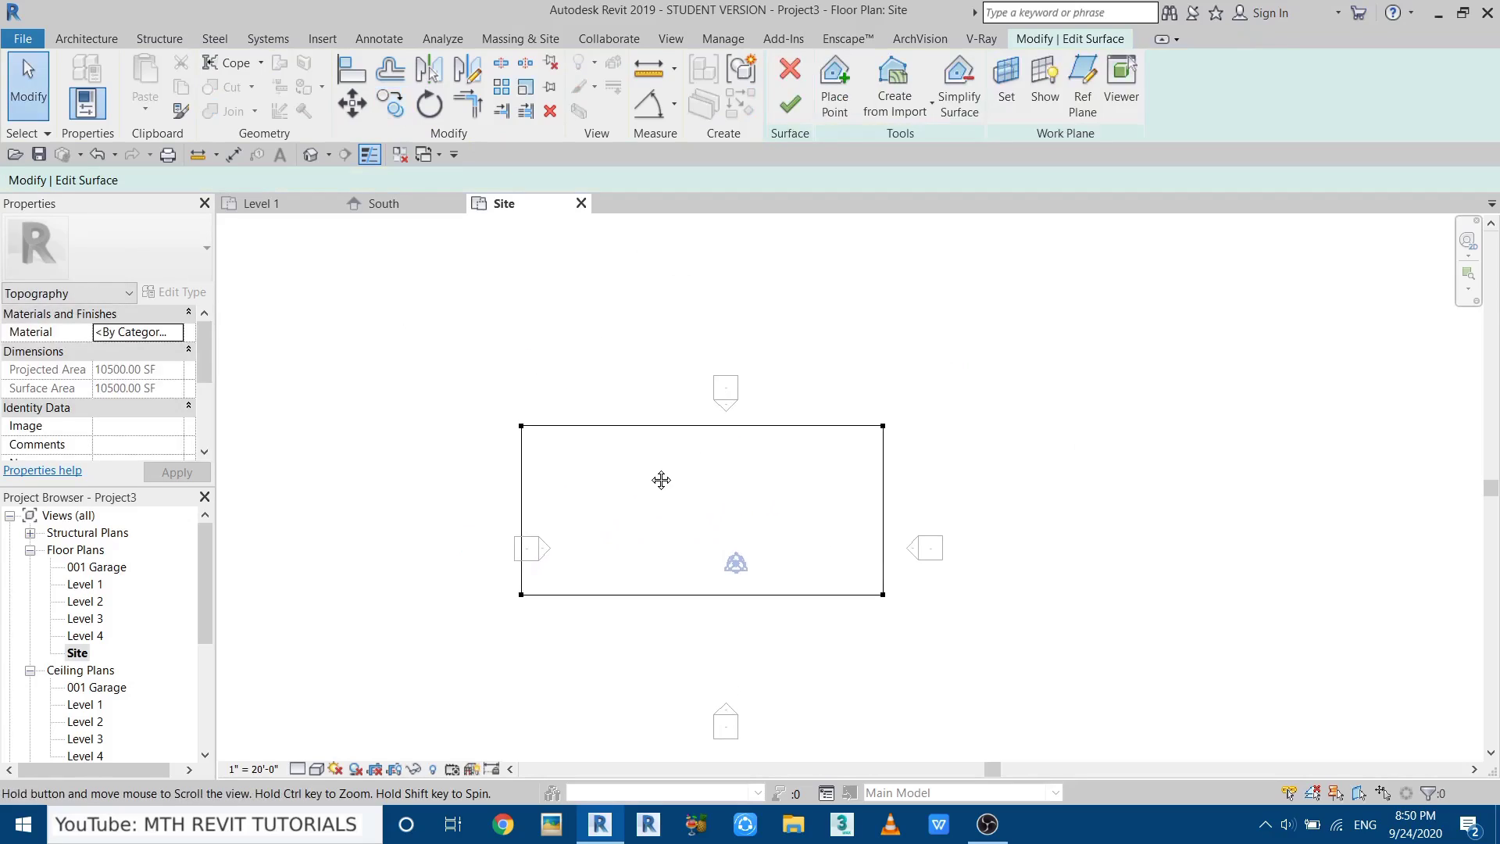
drag(455, 367, 982, 670)
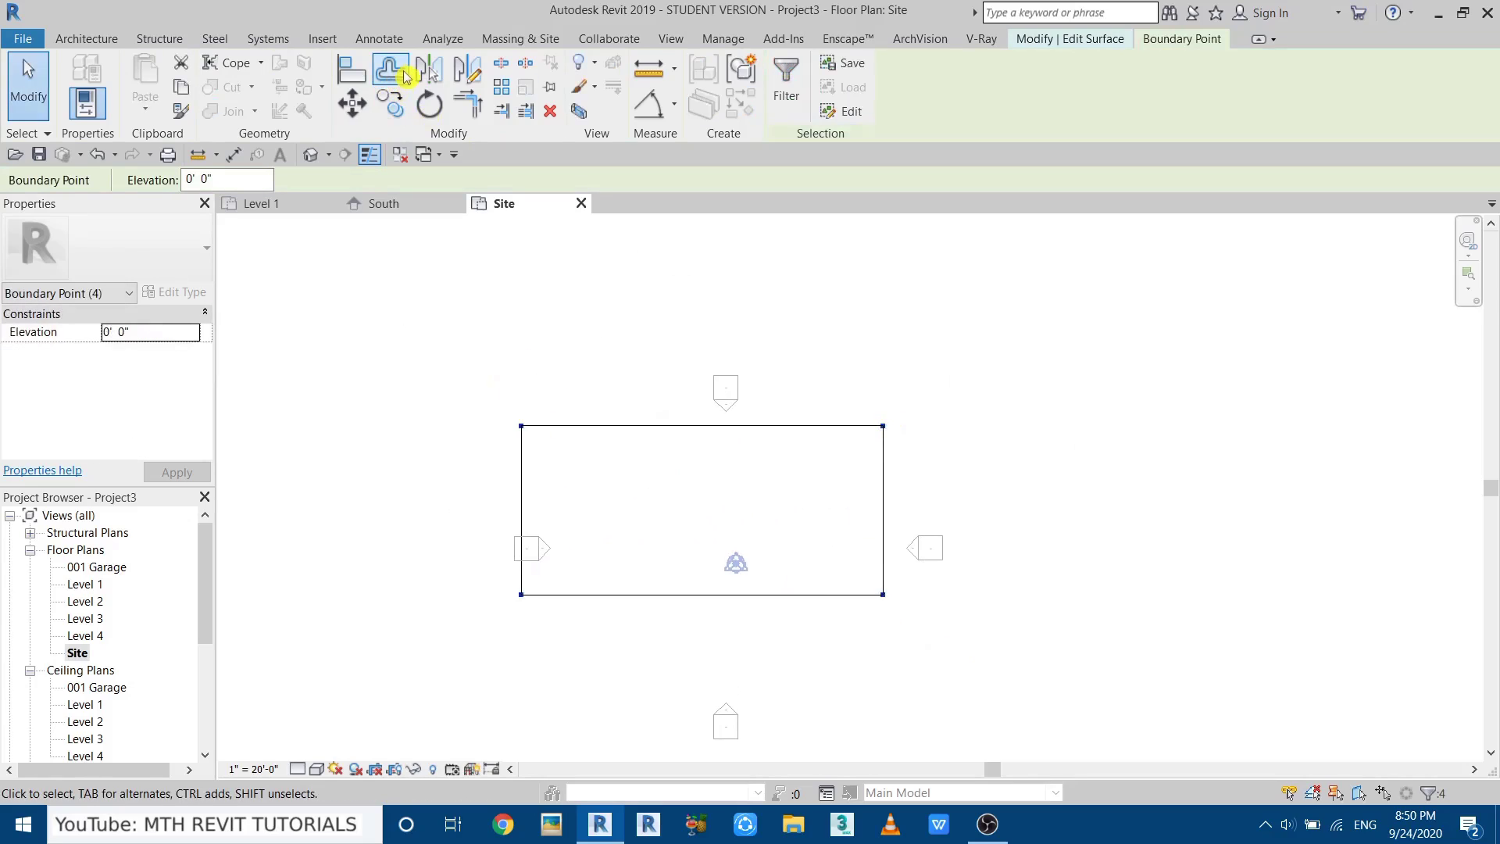
click(352, 102)
click(709, 426)
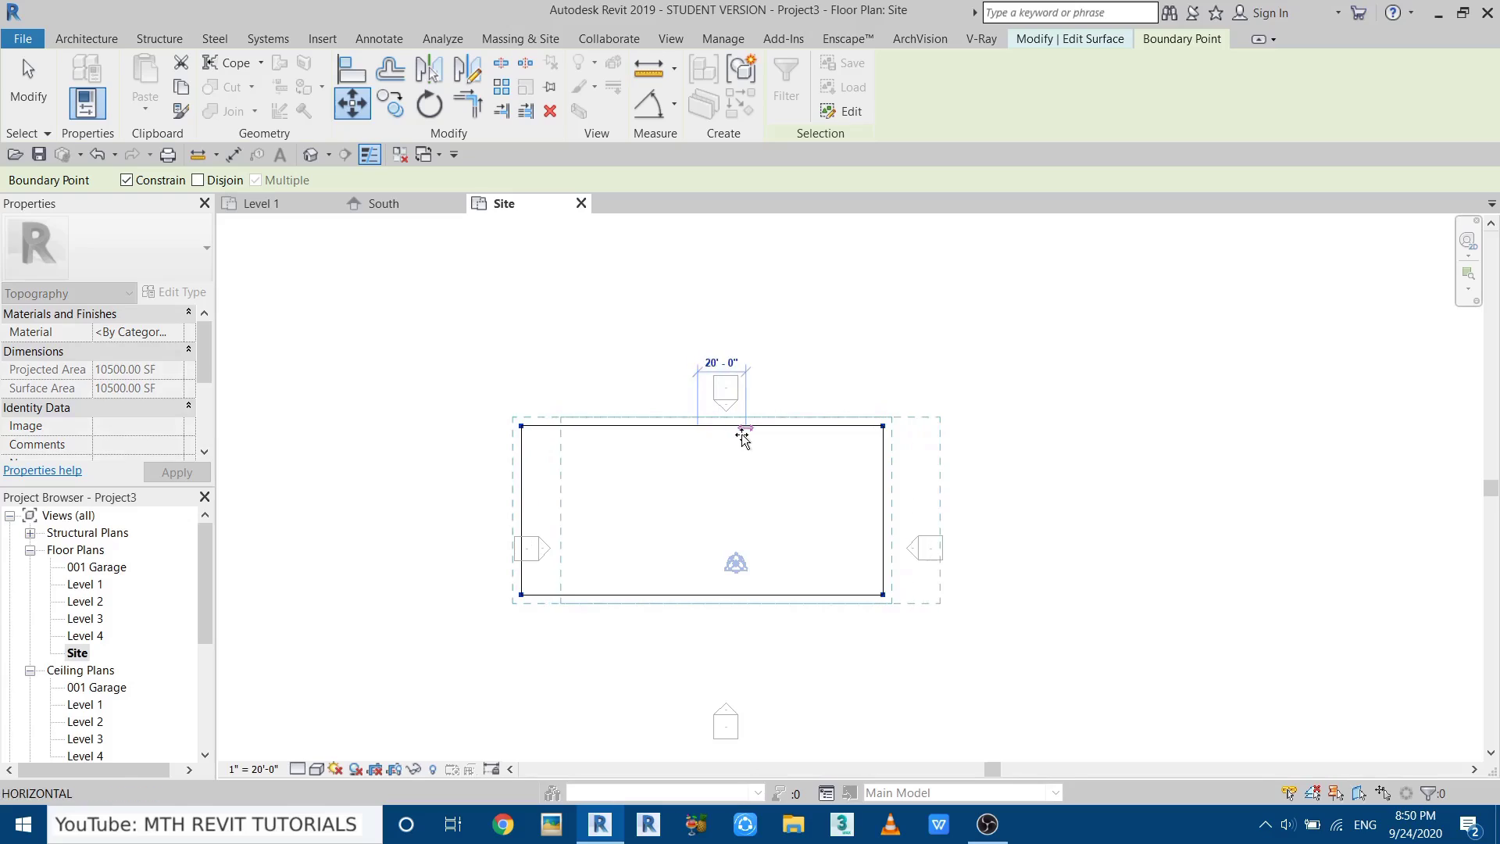
click(758, 427)
Nudge the four boundary points slightly west and south to centre the surface between the elevation markers.
key(Left)
key(Left)
key(Left)
key(Left)
key(Left)
key(Left)
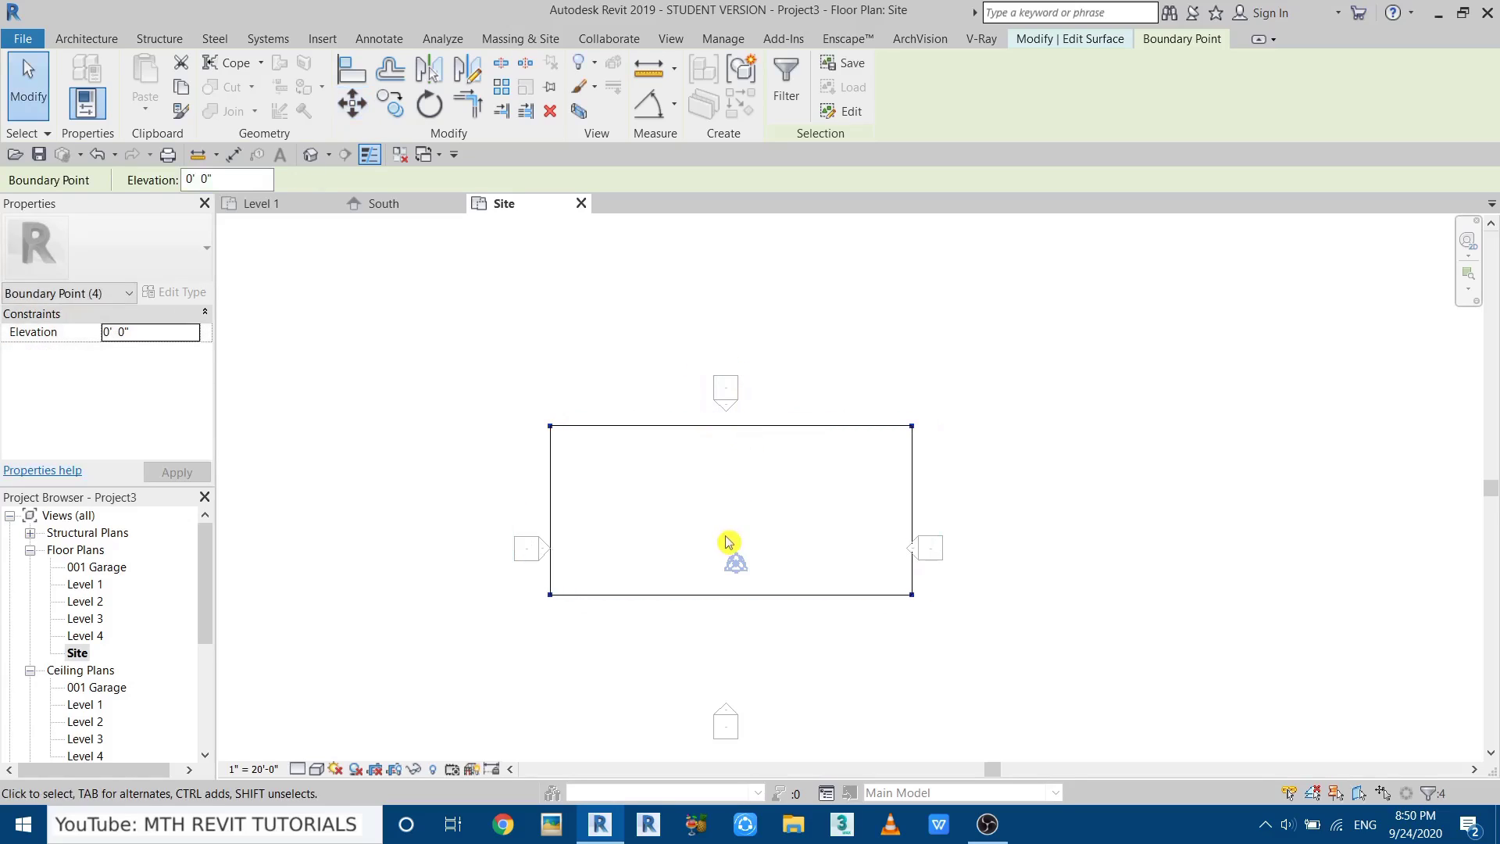
key(Down)
key(Down)
key(Down)
key(Down)
key(Down)
key(Down)
key(Escape)
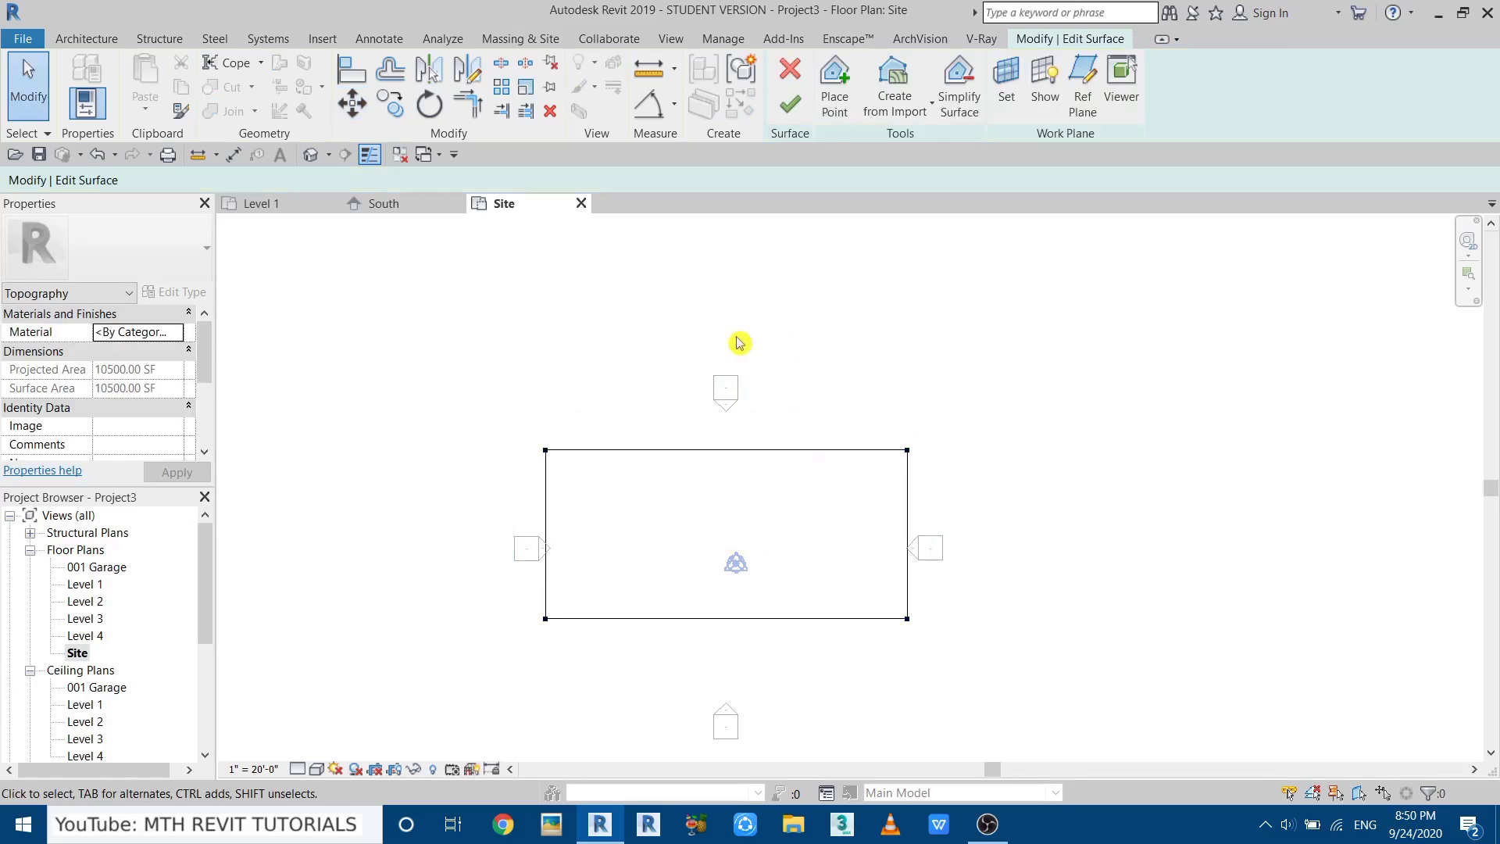
Finish the toposurface and show it in the default 3D view with the Shaded visual style.
click(790, 106)
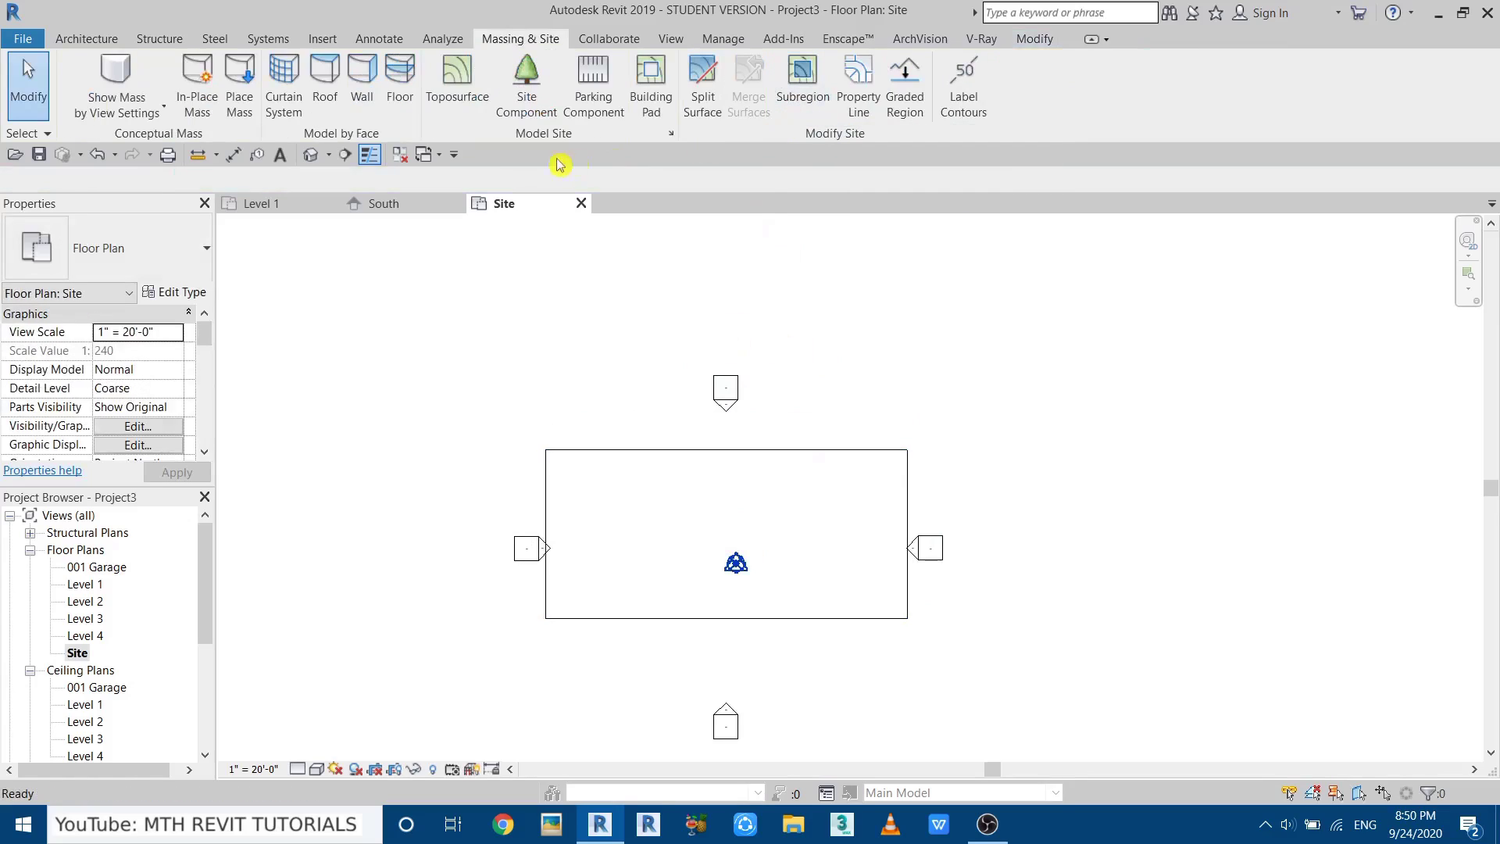
click(309, 158)
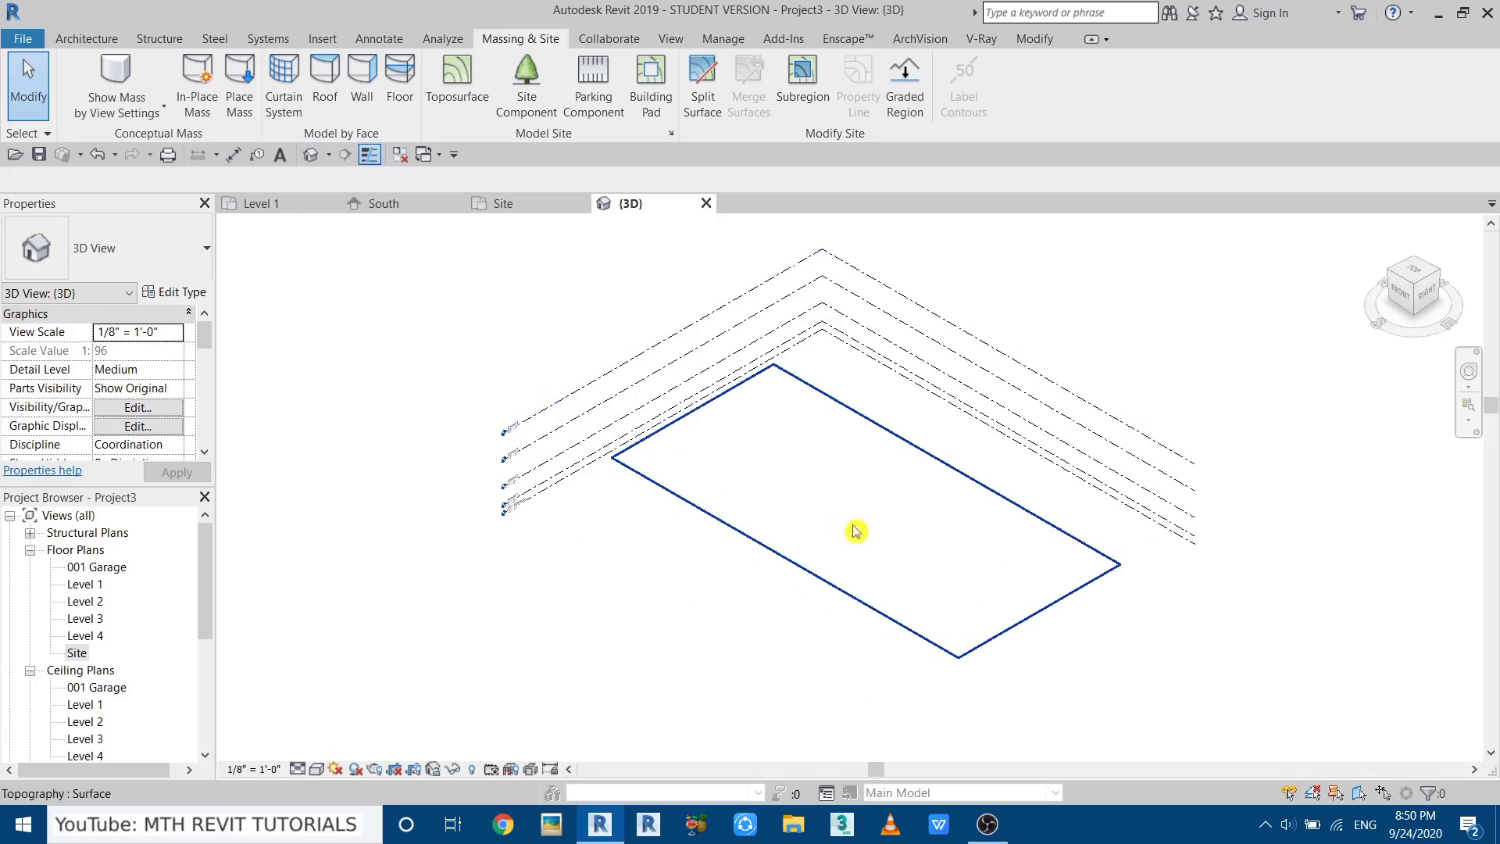
scroll(860, 522, up, 2)
key(s)
key(d)
scroll(573, 420, up, 2)
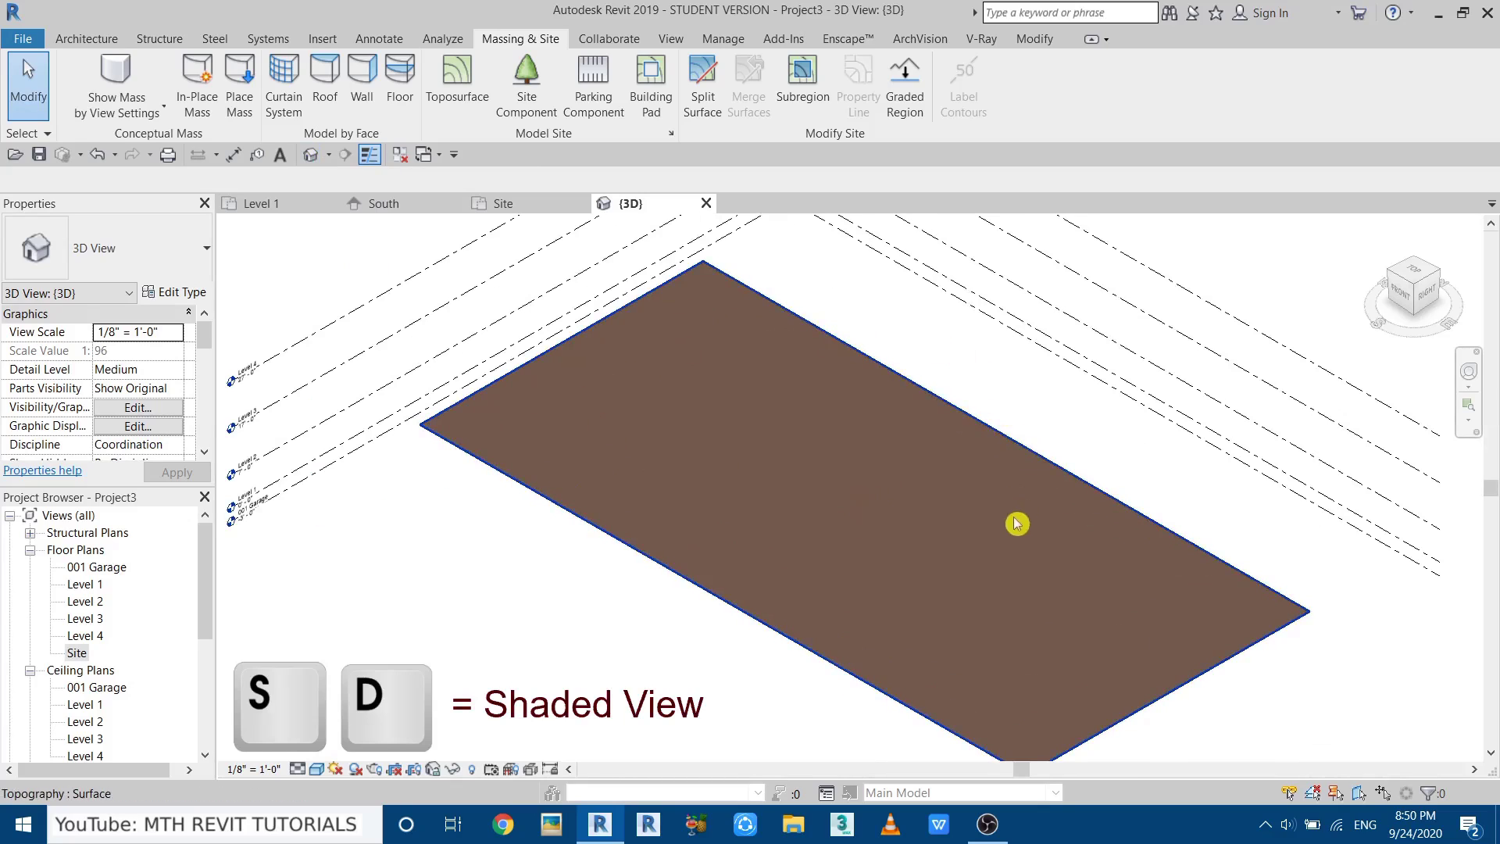
scroll(703, 540, up, 2)
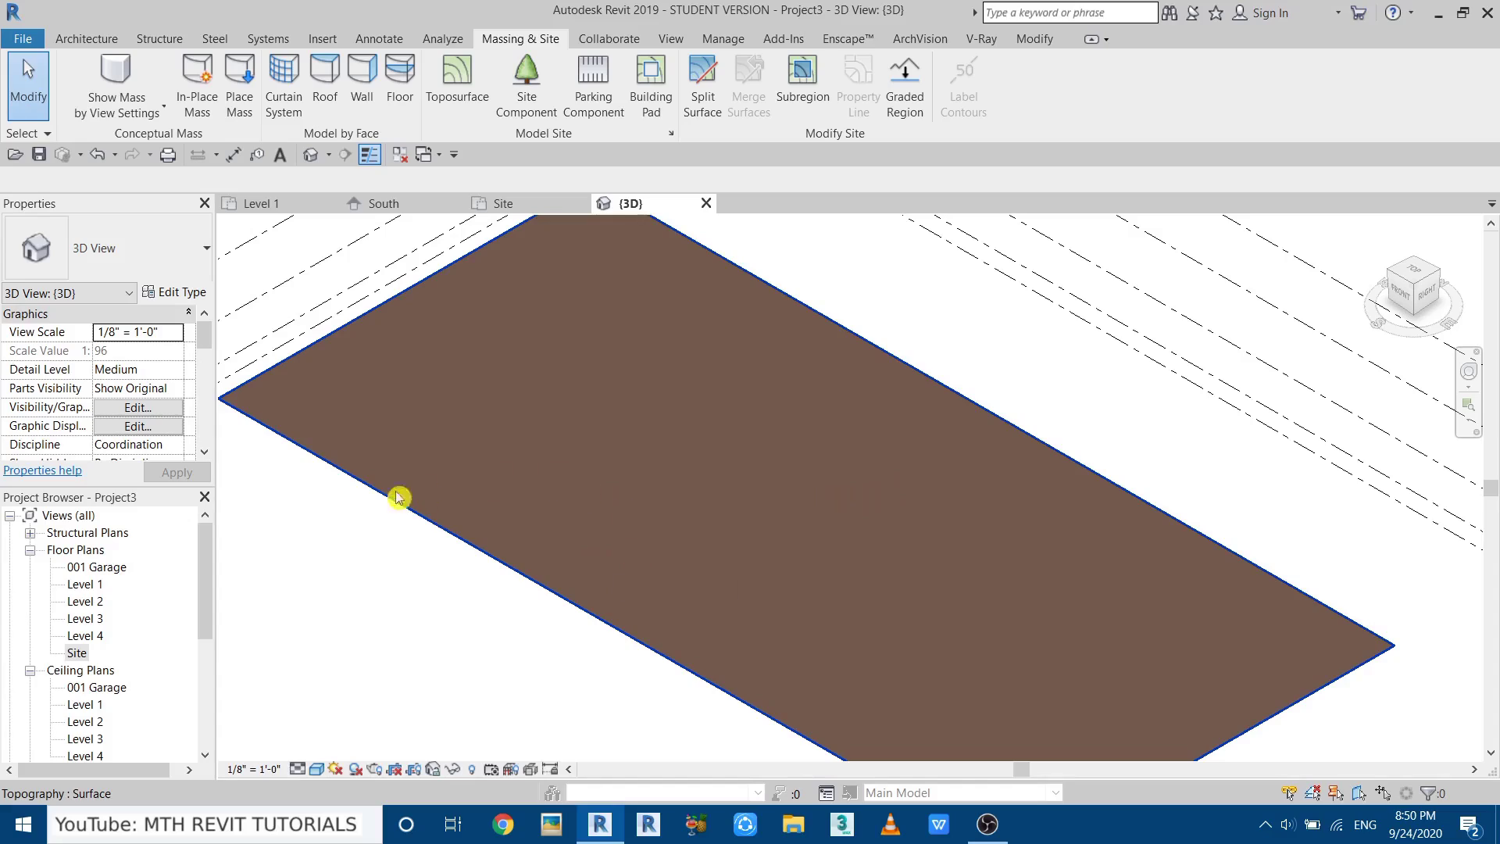
In the Site plan, start a building pad and sketch a rectangular boundary about 41' by 60' 6" from the surface's south edge.
click(526, 206)
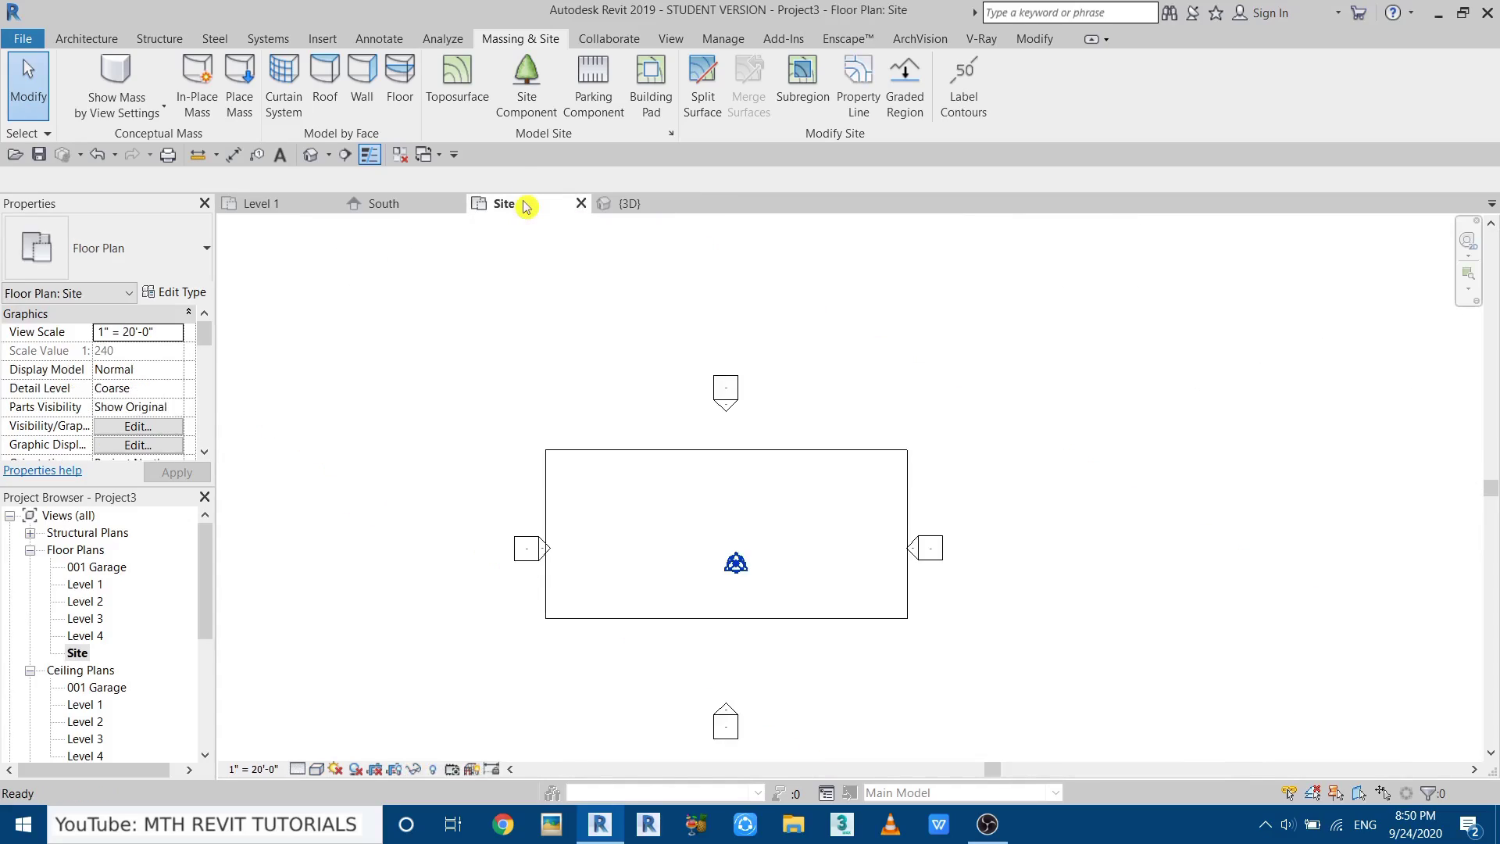
click(651, 78)
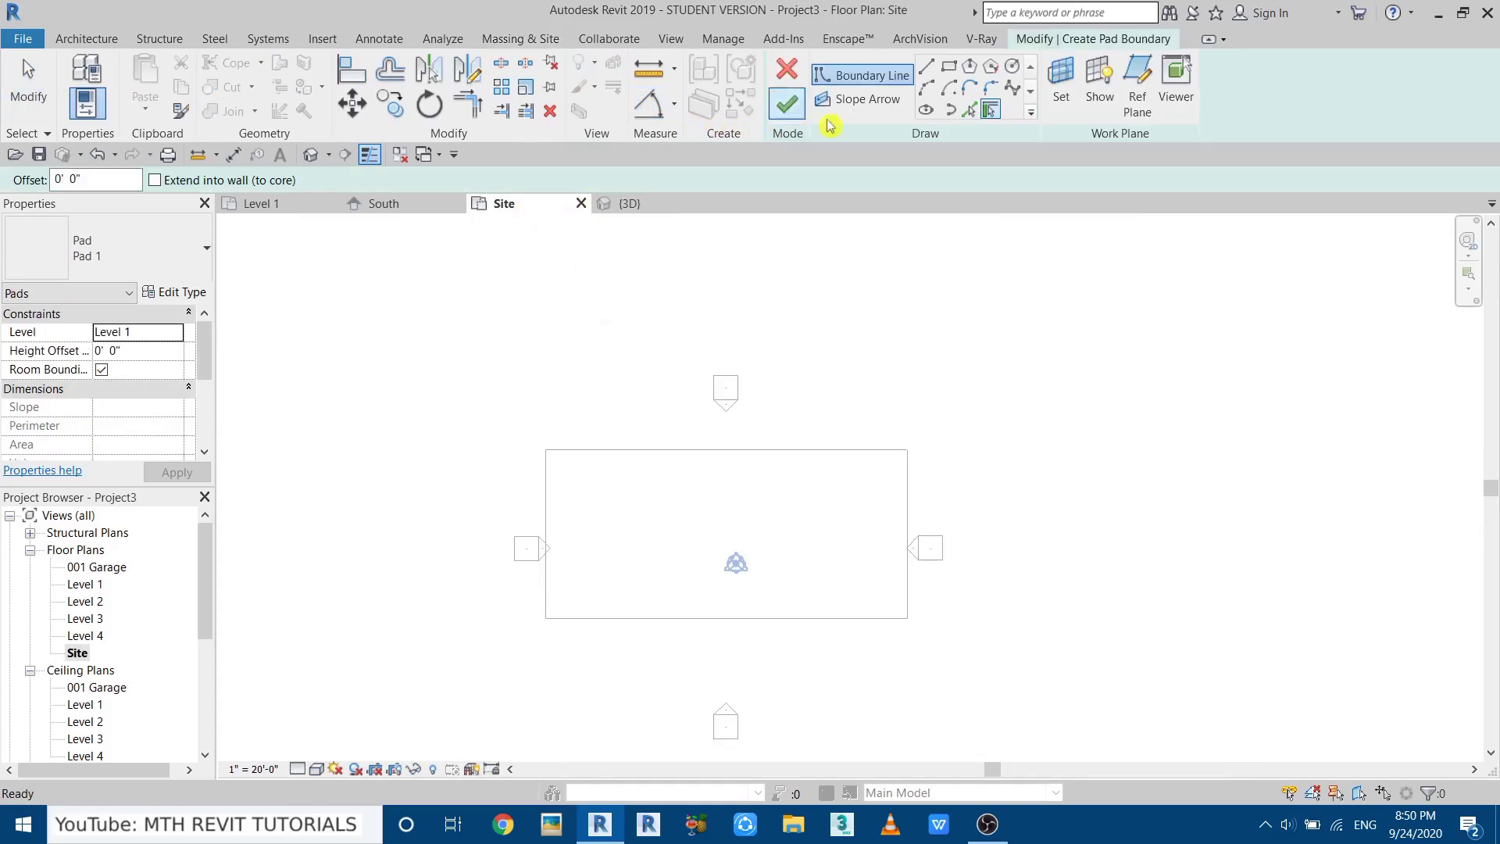
click(948, 65)
scroll(672, 617, up, 3)
scroll(672, 617, up, 1)
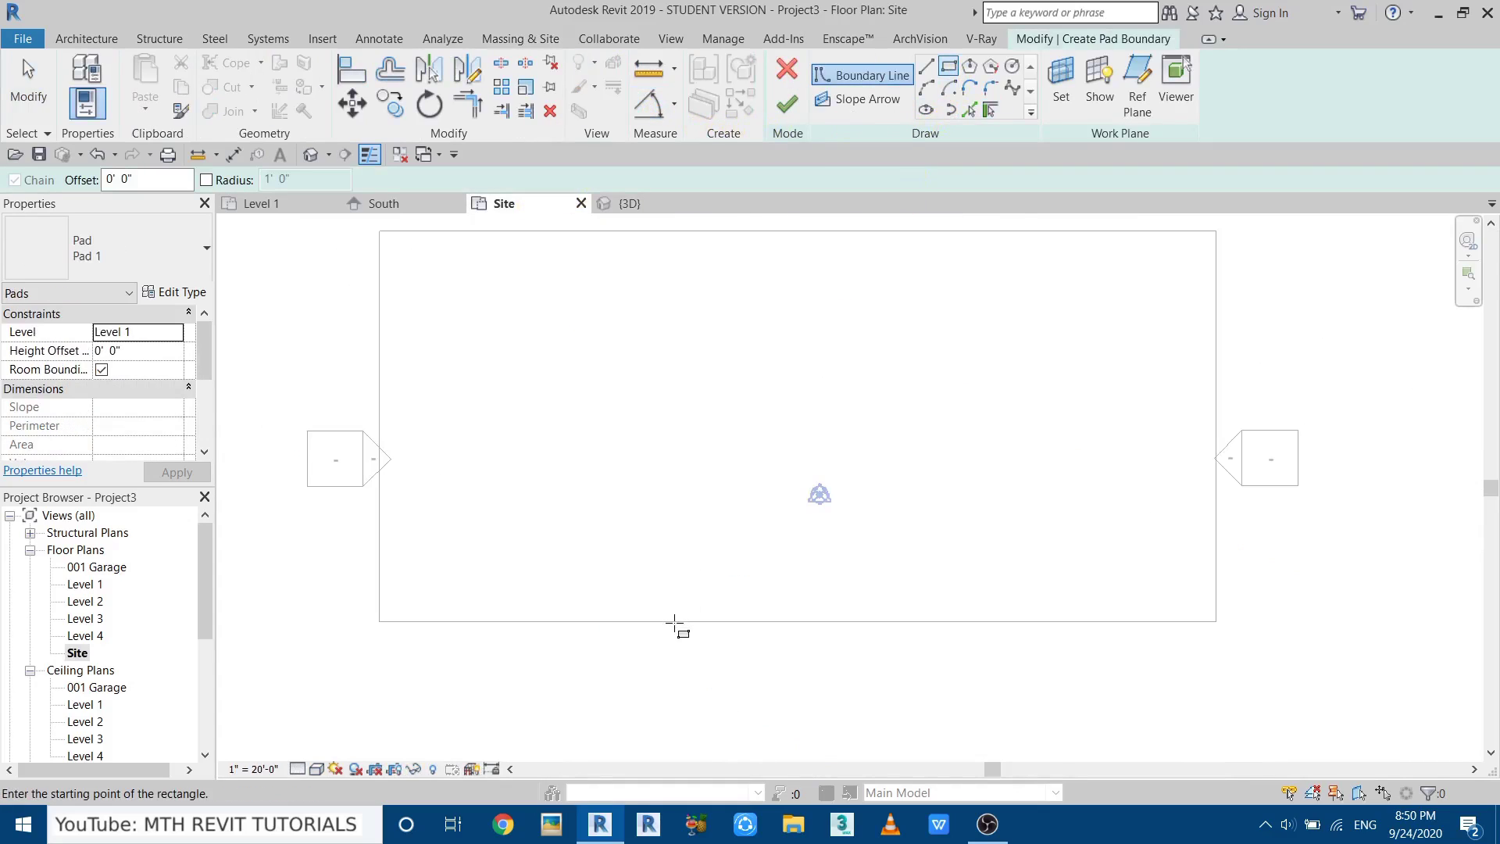
click(675, 622)
click(902, 286)
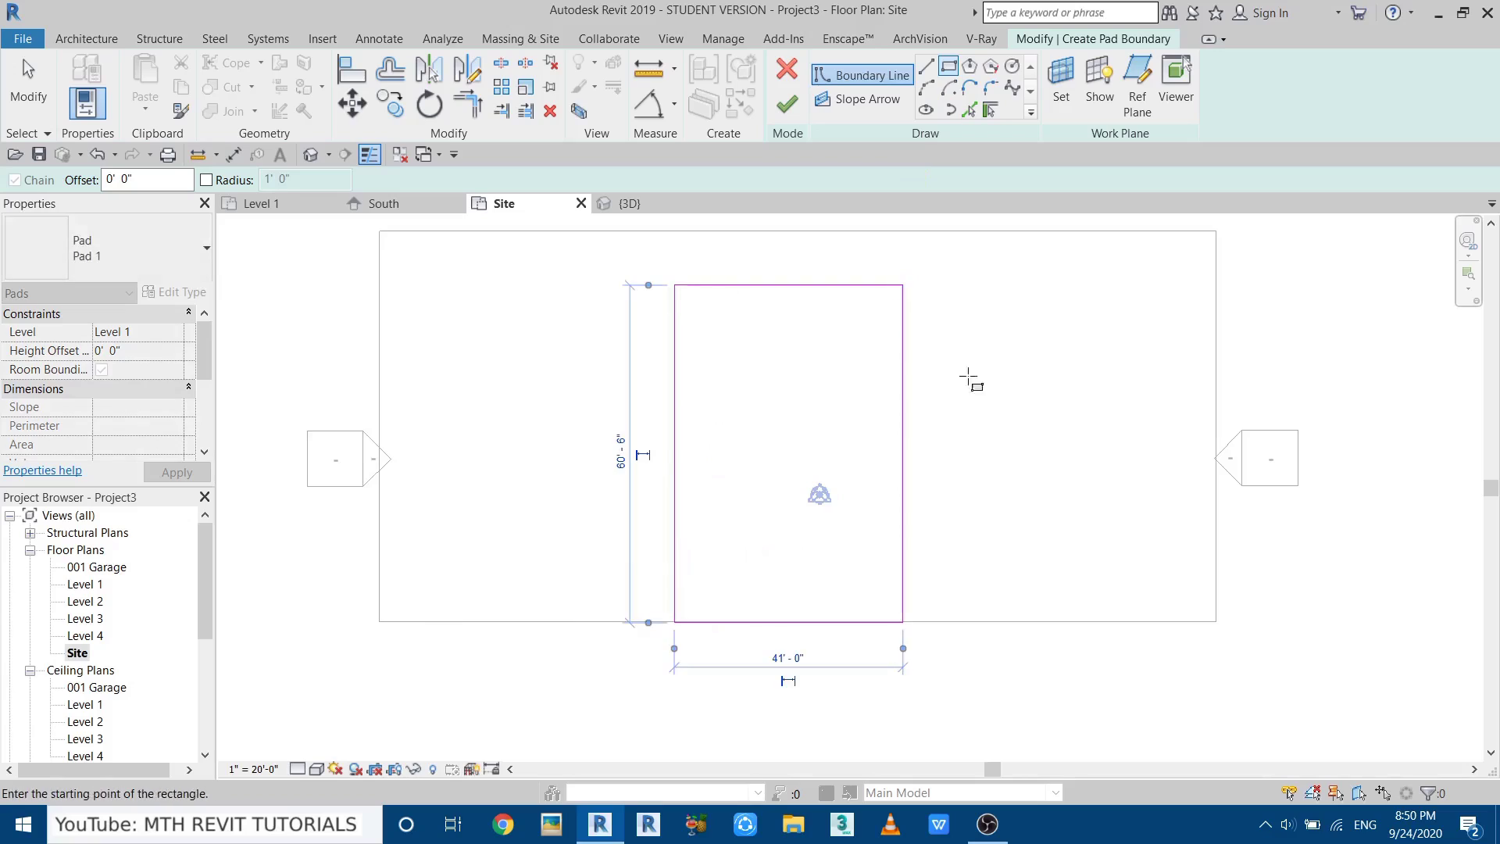
right_click(999, 386)
click(1033, 400)
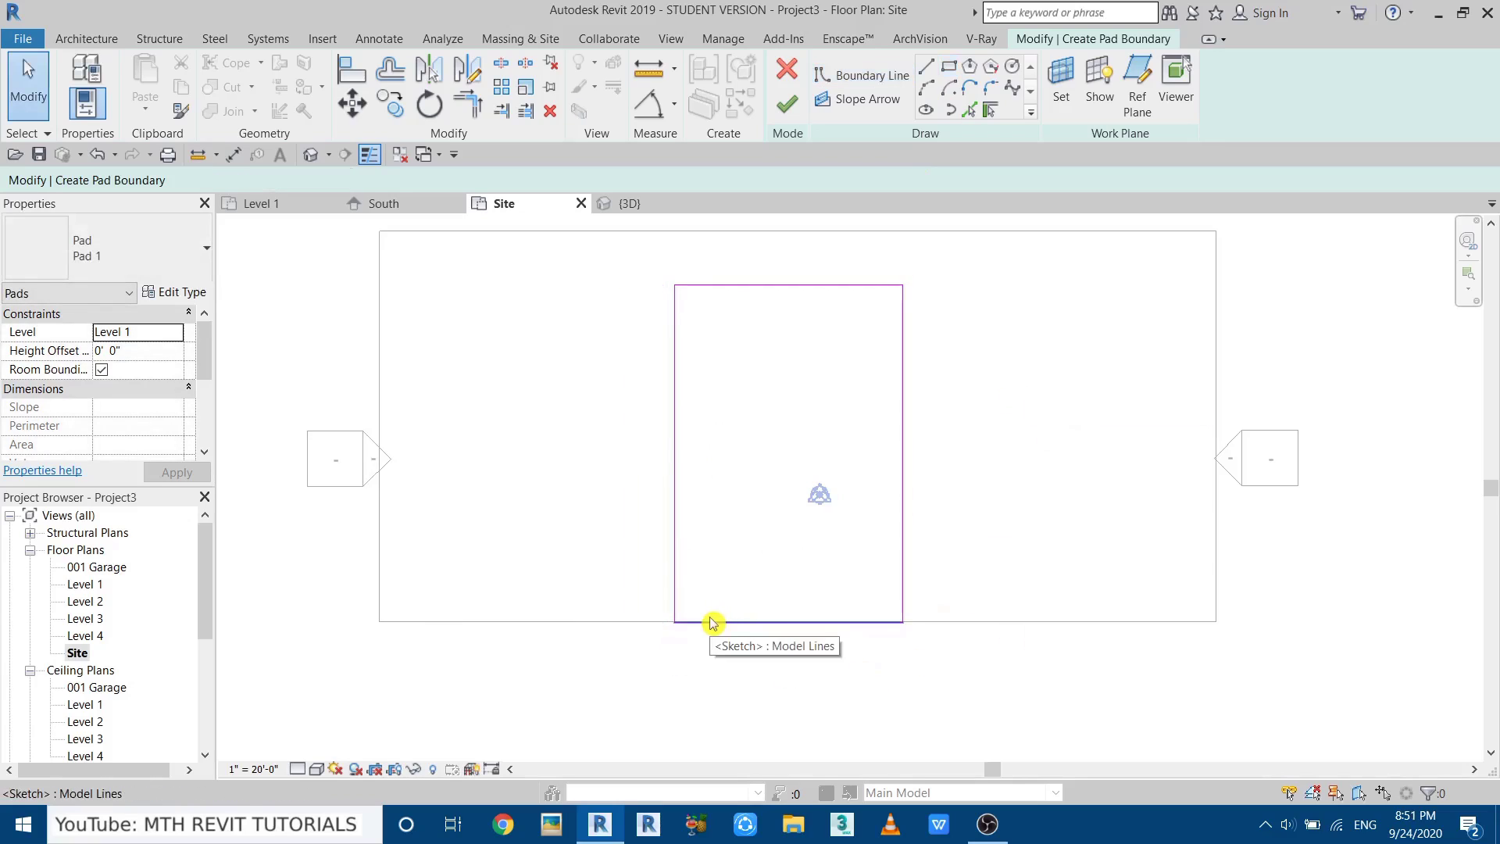
Nudge the pad sketch's south line north onto the toposurface's south edge.
scroll(875, 608, up, 3)
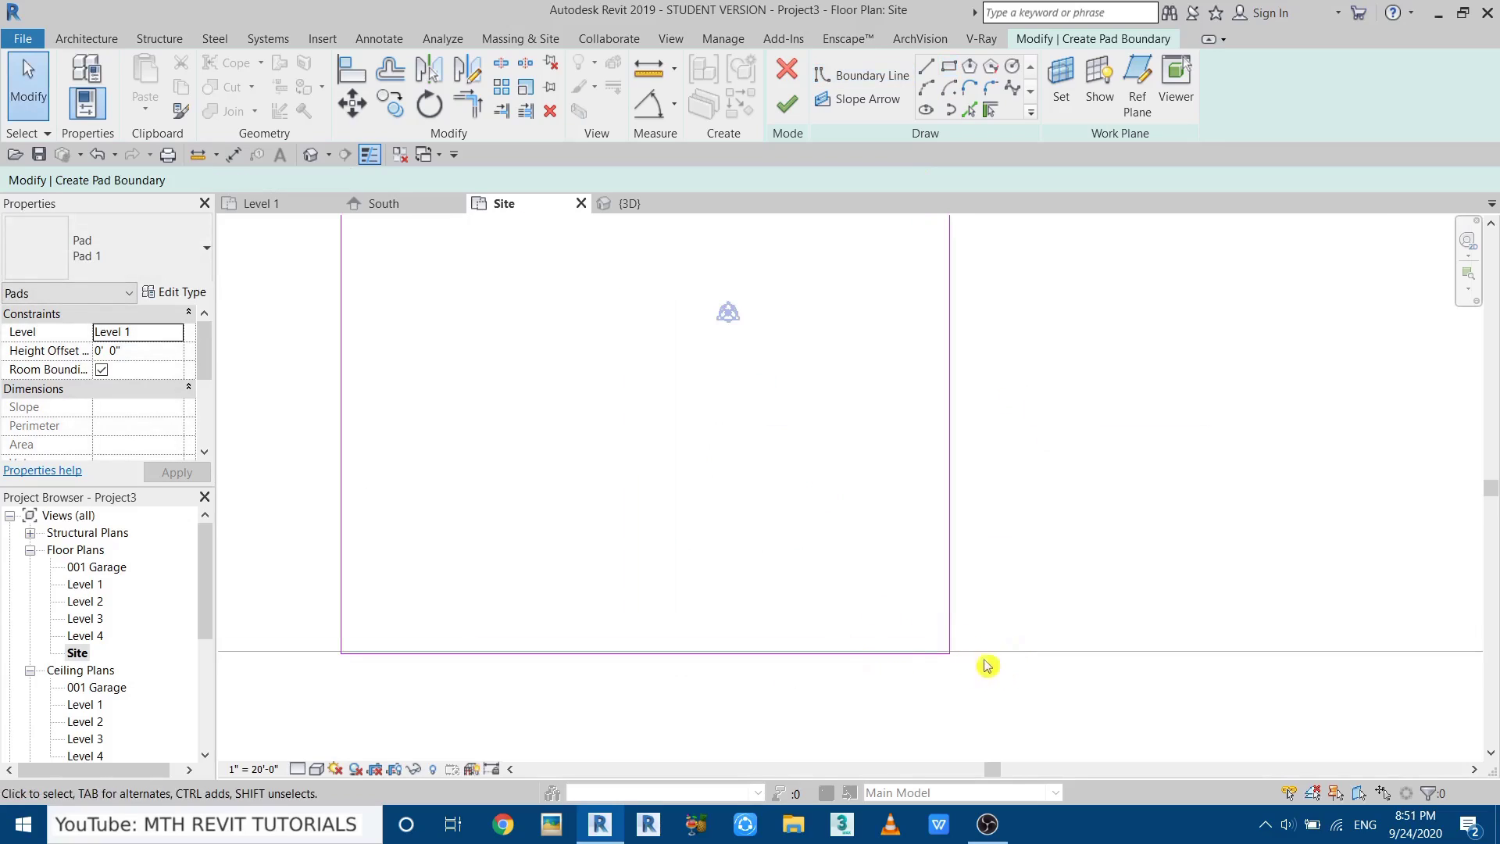
scroll(821, 656, up, 2)
click(822, 666)
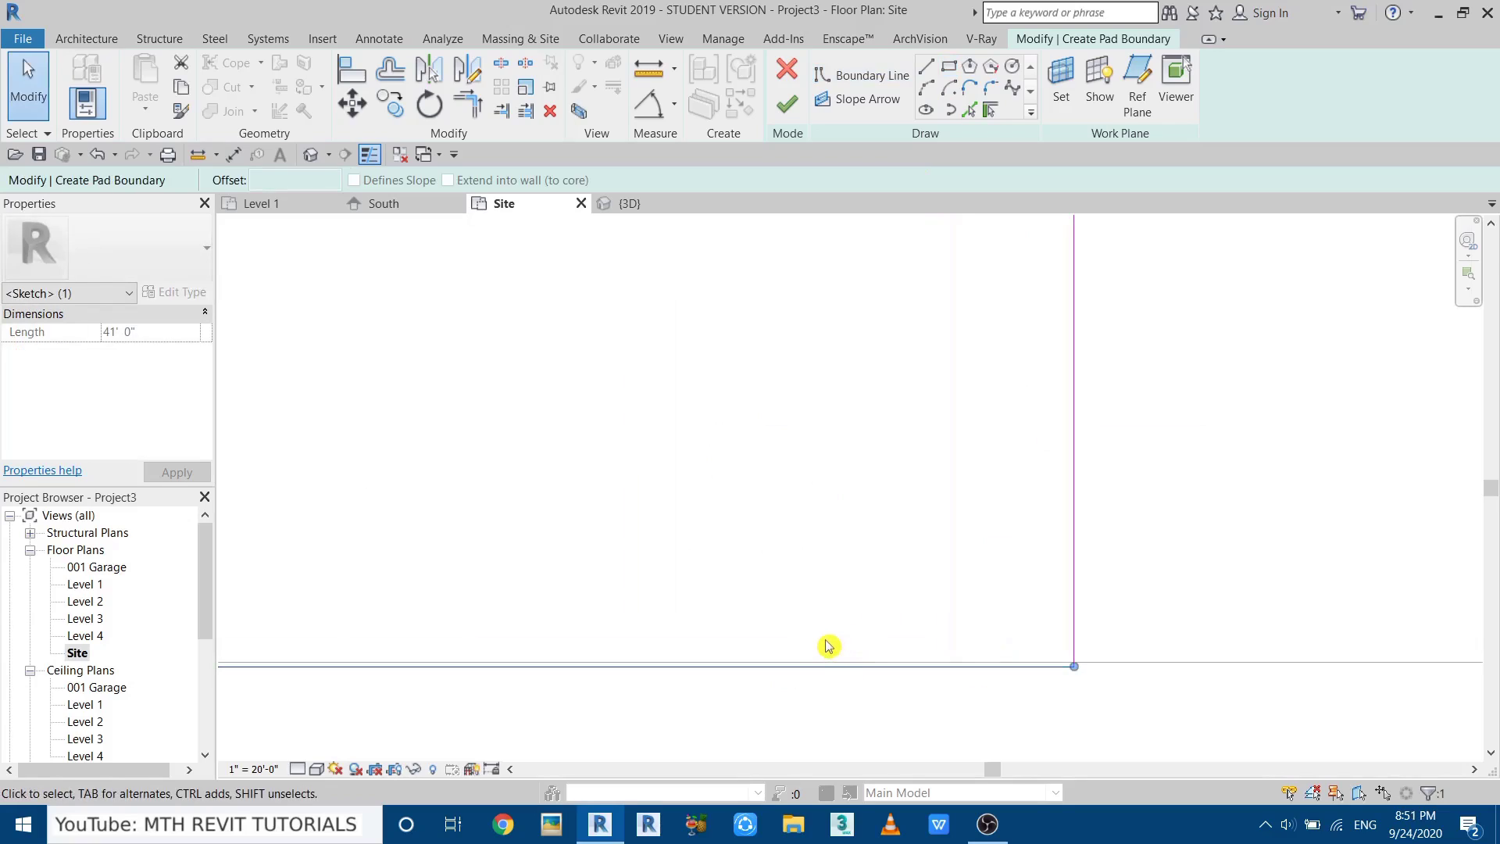
key(Up)
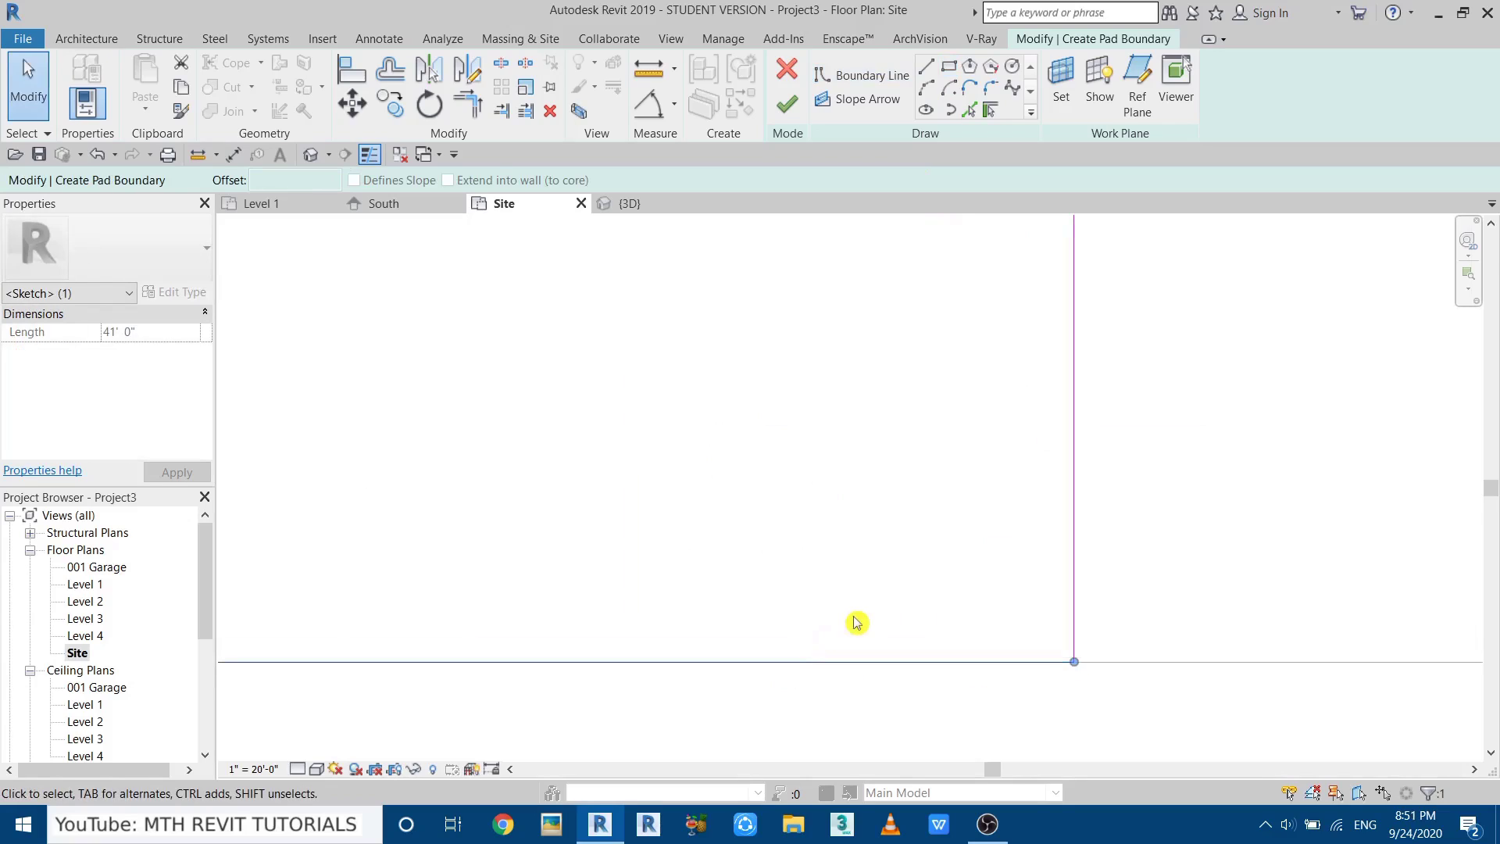
click(858, 623)
Set the pad boundary's north-south length to 40' by relocating its north line.
scroll(865, 543, down, 2)
middle_drag(864, 543, 754, 426)
scroll(758, 492, down, 2)
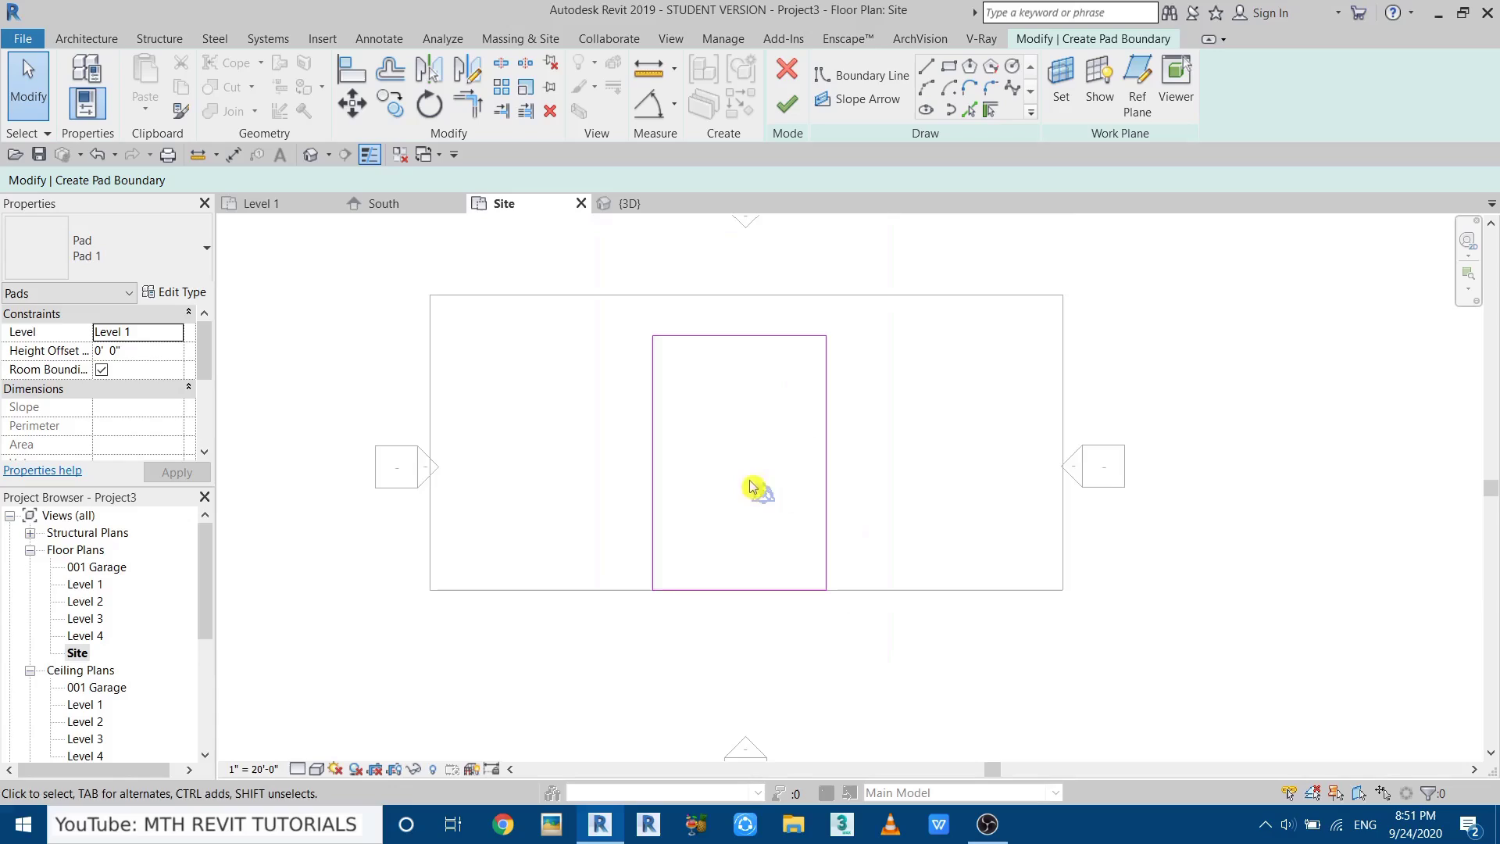
click(753, 336)
click(862, 459)
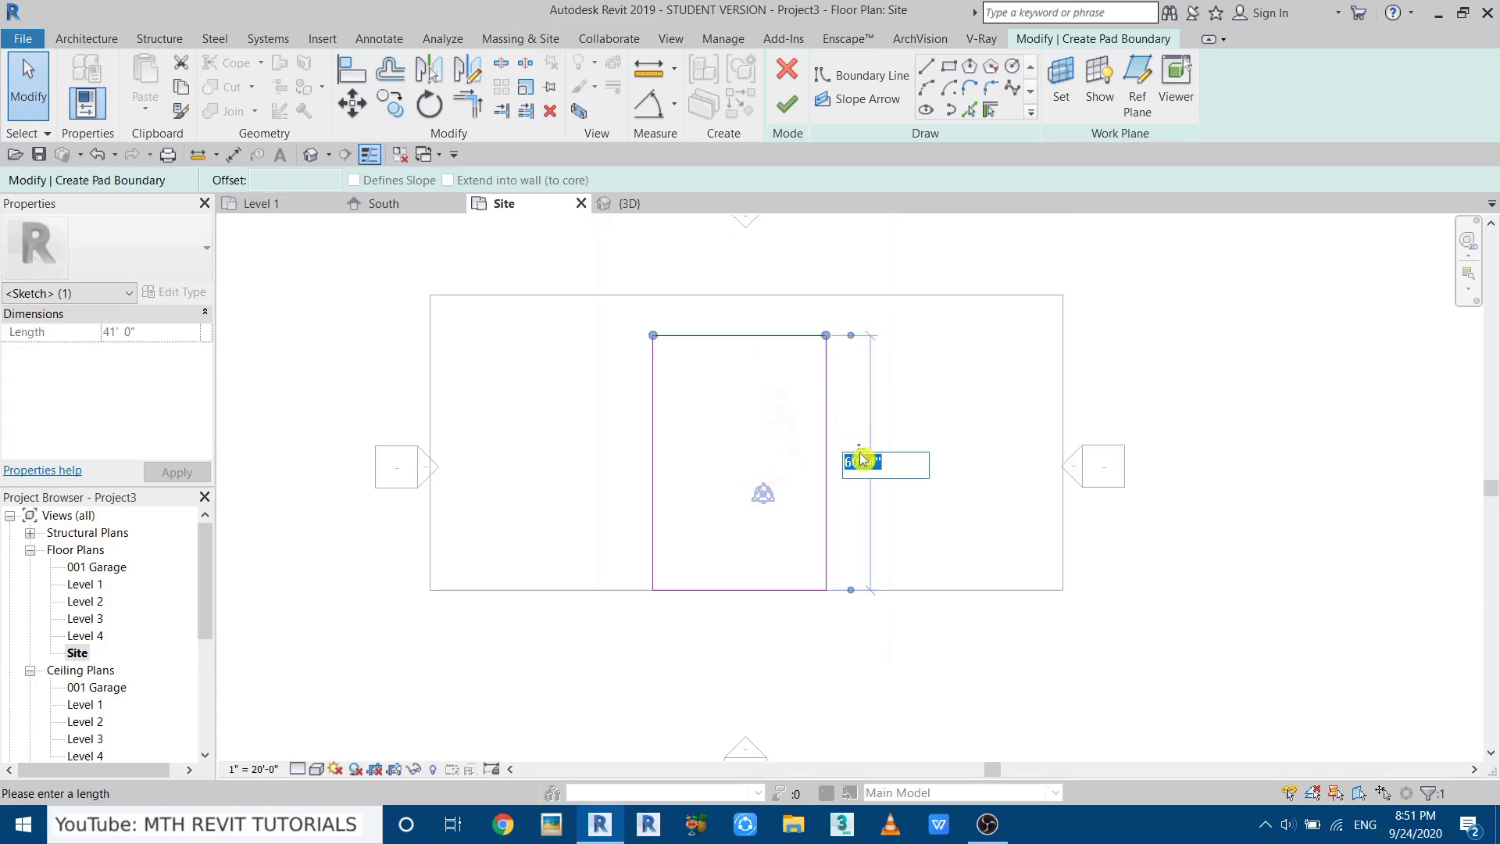
text(40)
key(Return)
Set the pad boundary's width to 42' by relocating its east line, and finish the pad.
click(827, 444)
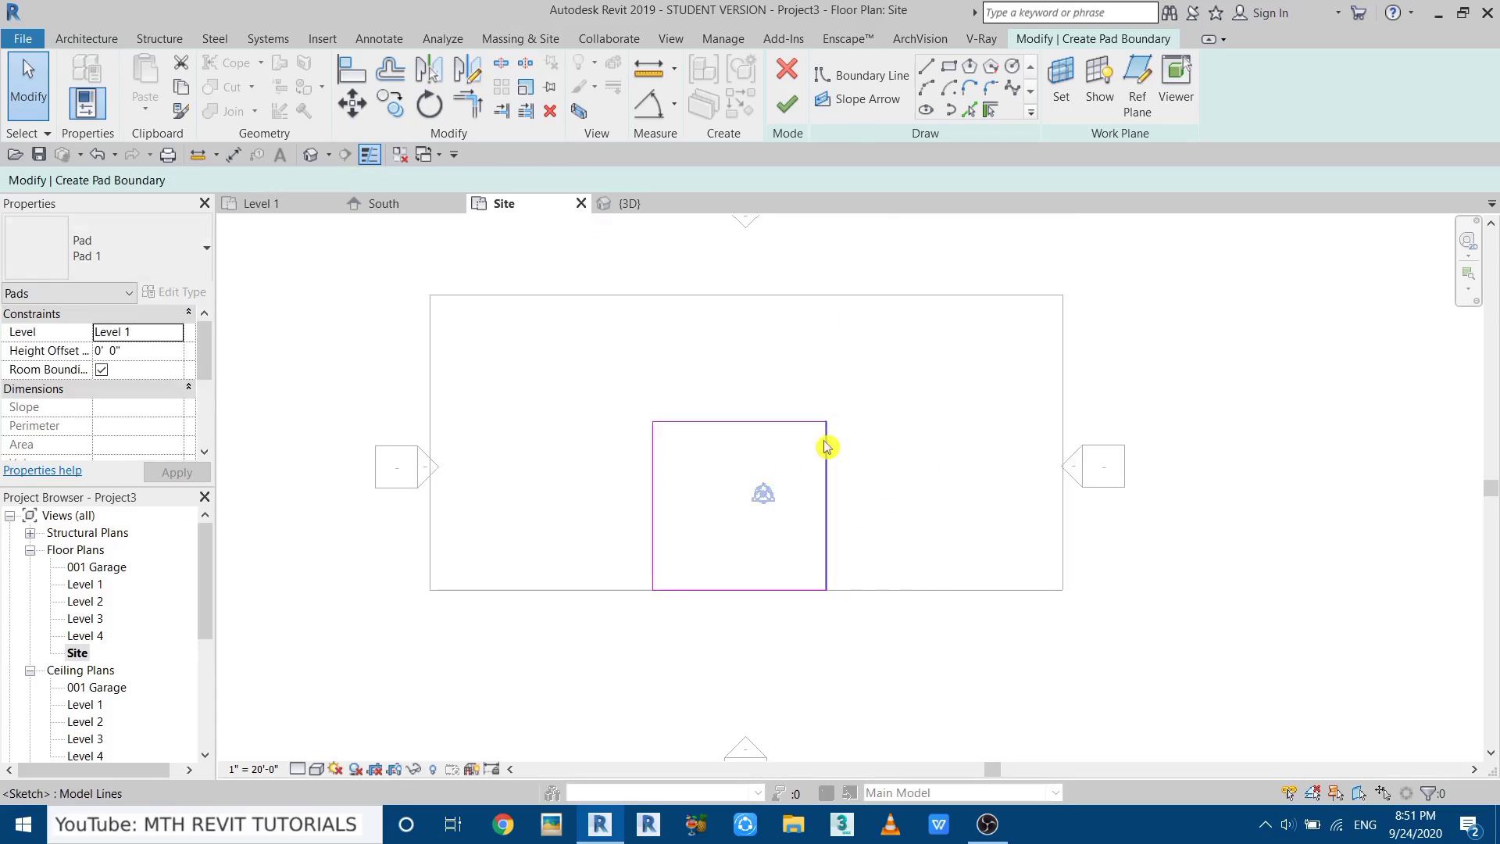
click(720, 619)
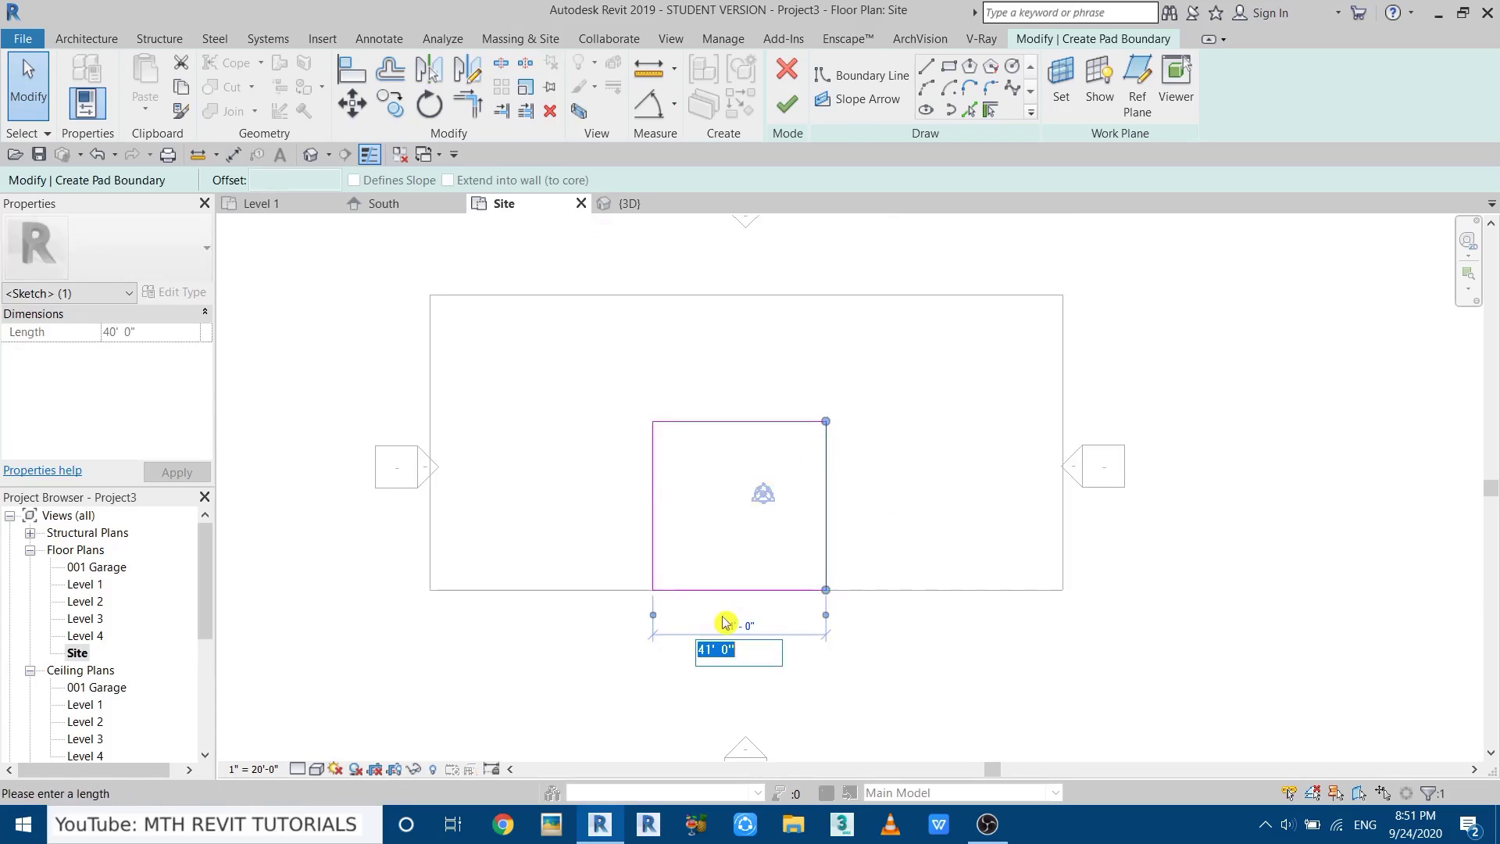
text(42)
key(Return)
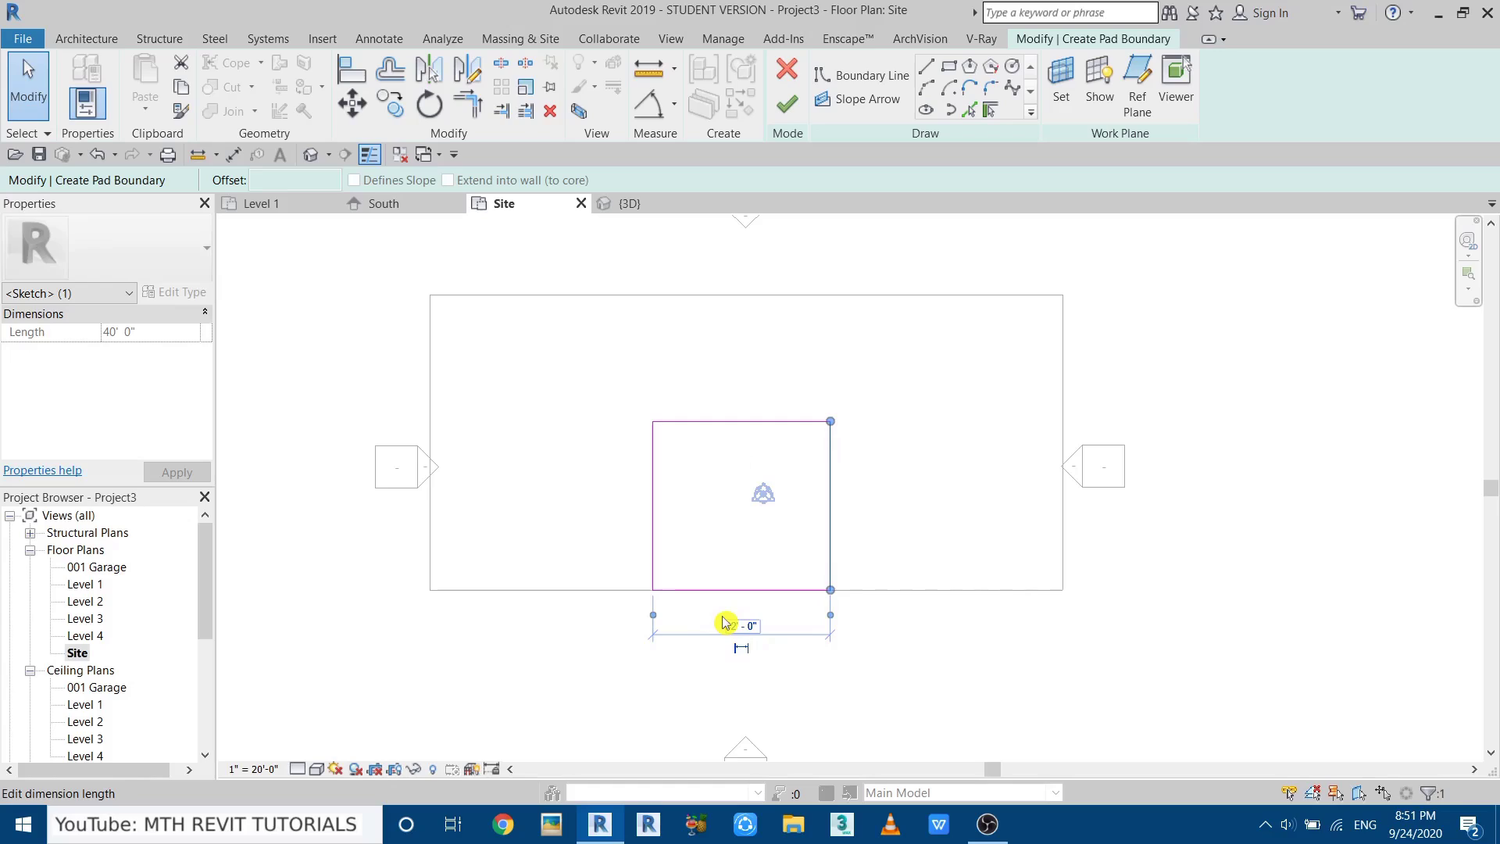
click(777, 525)
scroll(742, 516, up, 2)
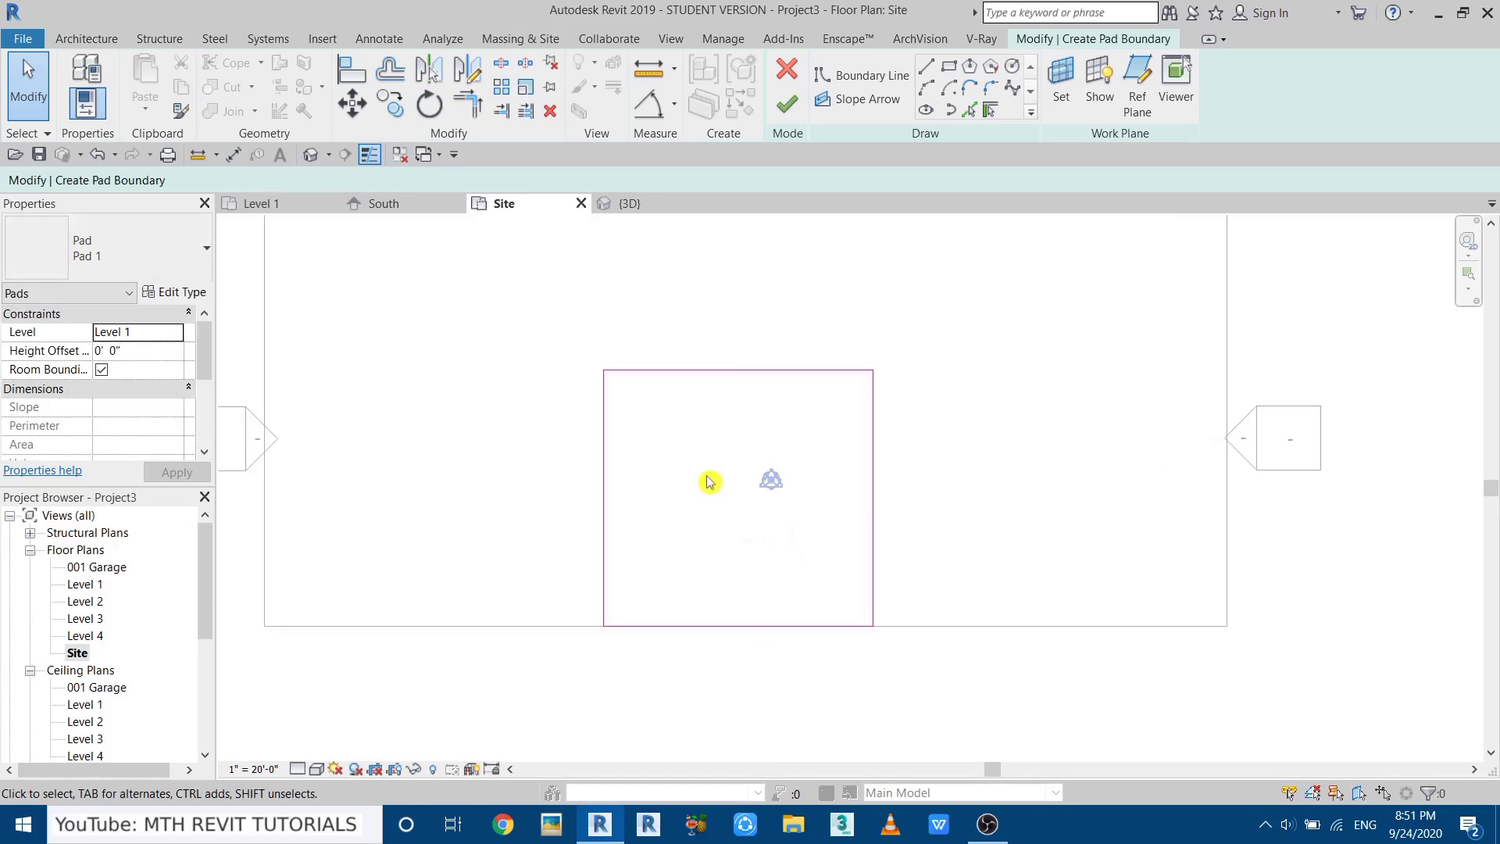
click(788, 104)
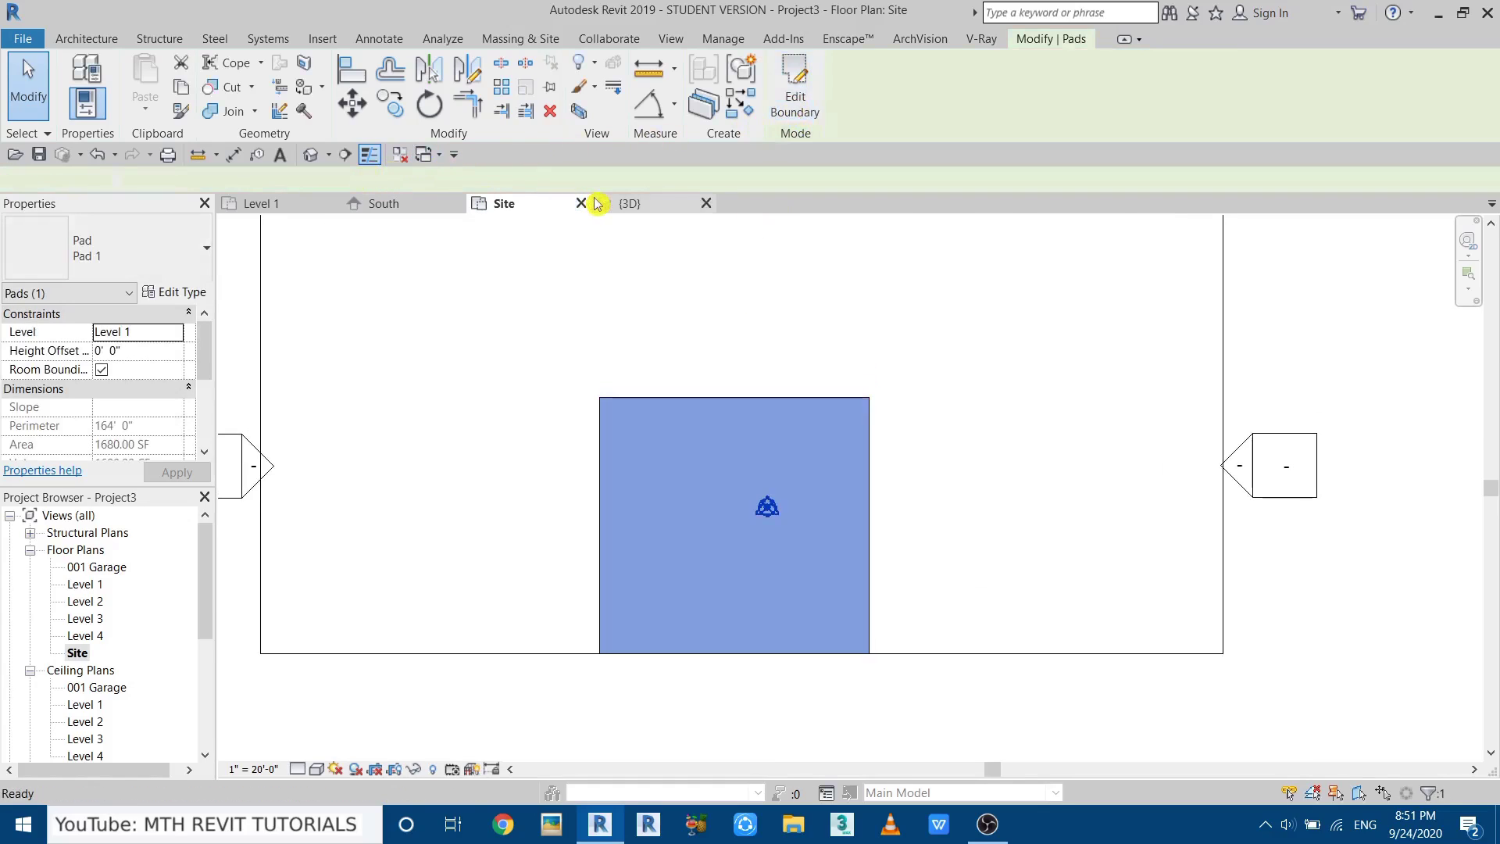
In the 3D view, change the building pad's level to 001 Garage.
click(625, 203)
click(553, 646)
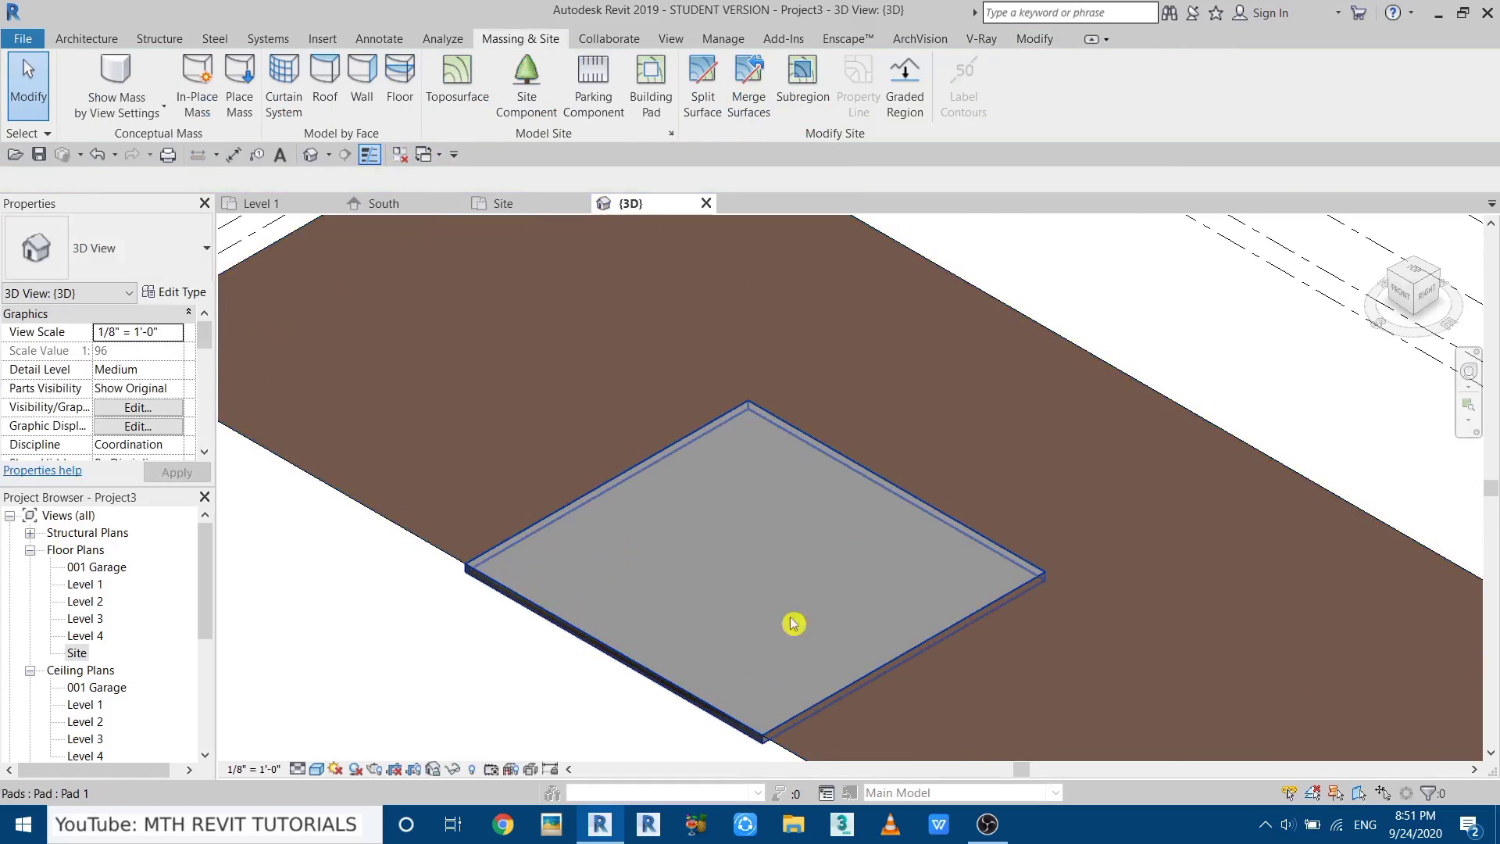
scroll(758, 549, up, 3)
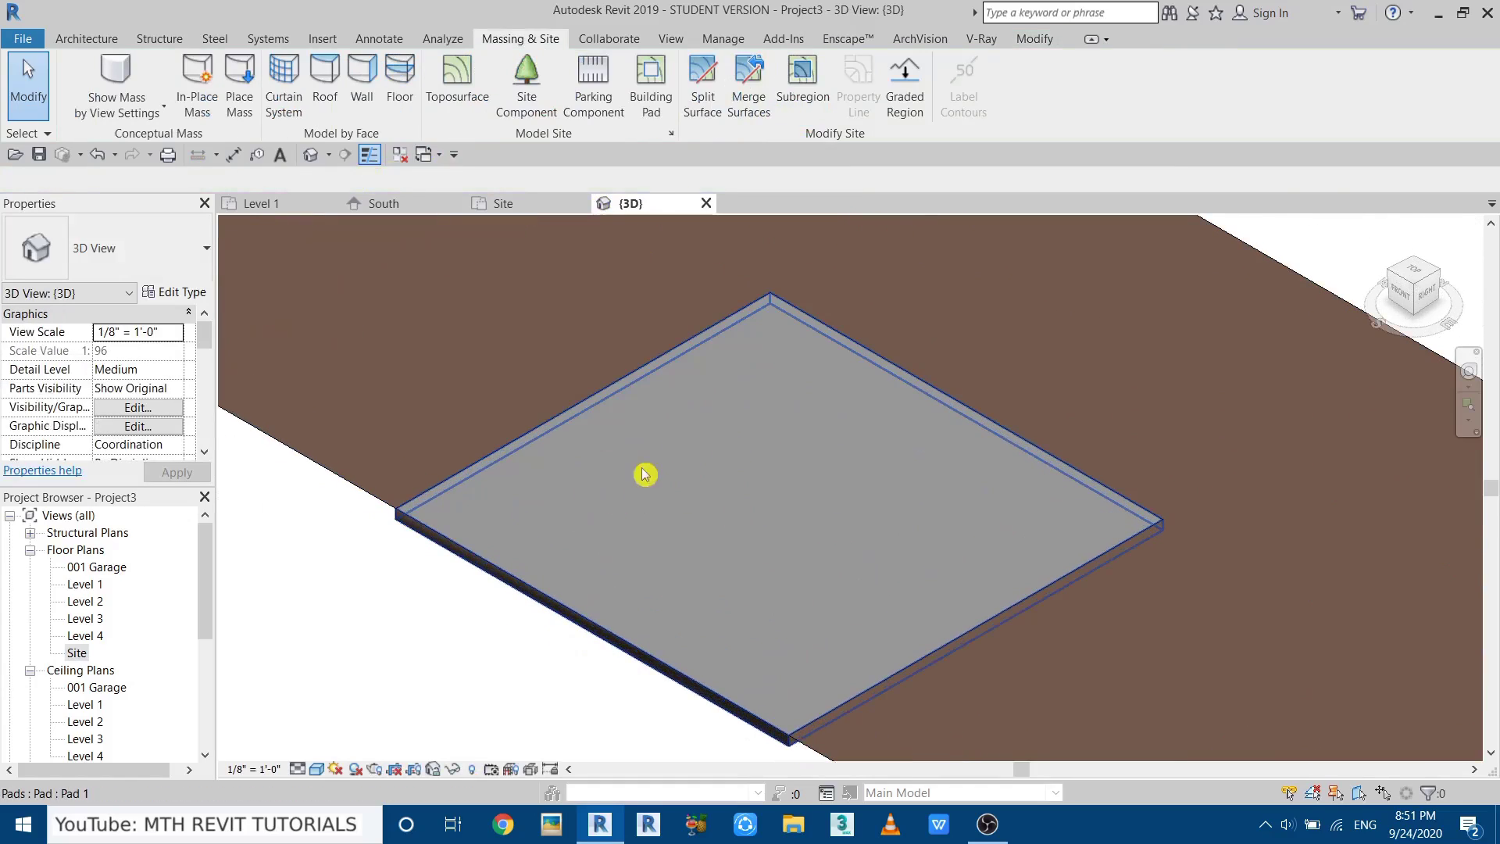
middle_drag(738, 451, 737, 463)
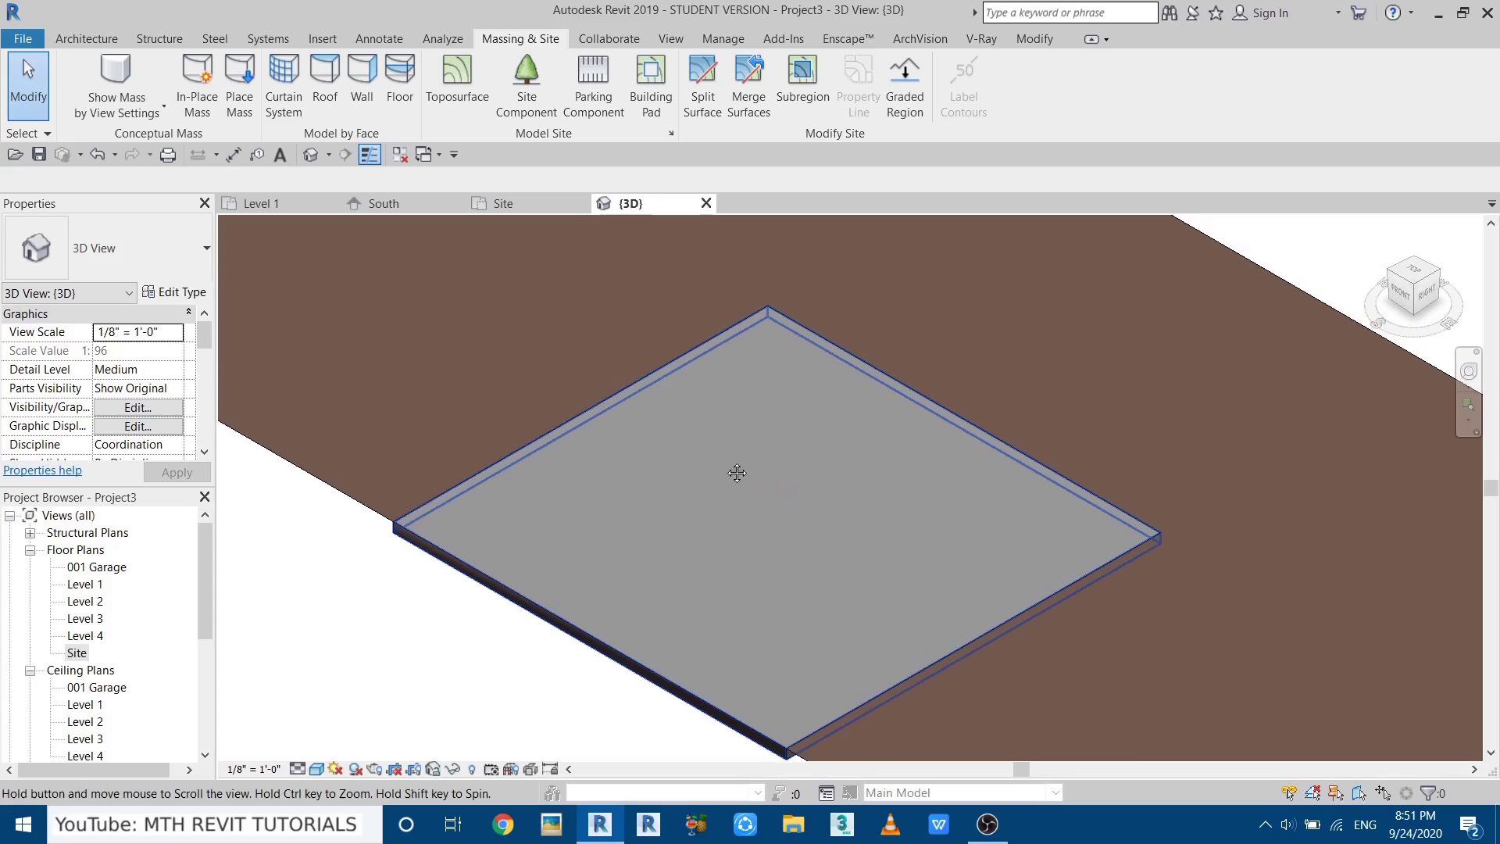
scroll(716, 471, up, 2)
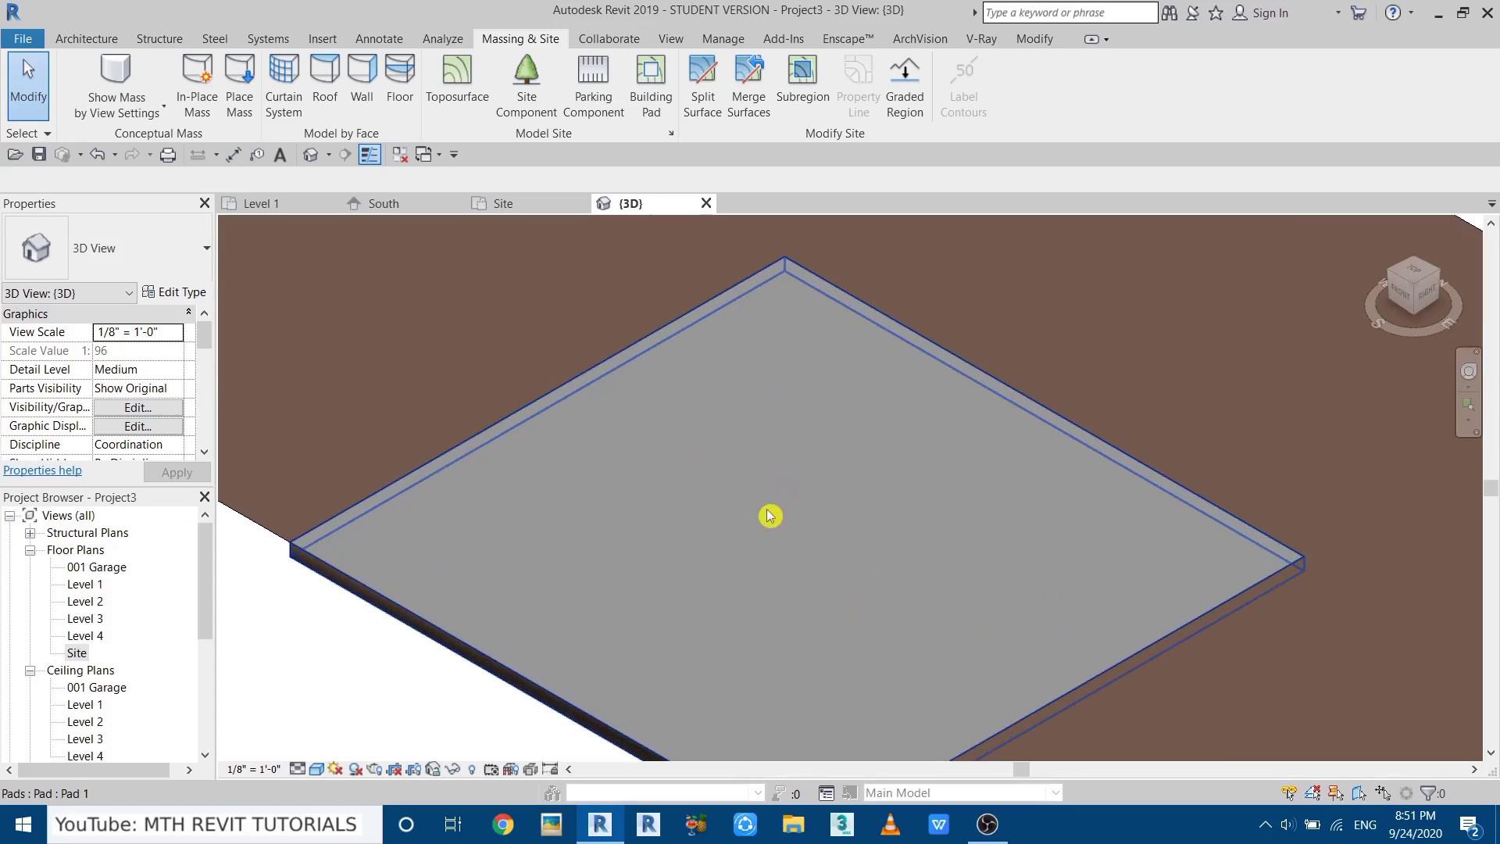
click(798, 462)
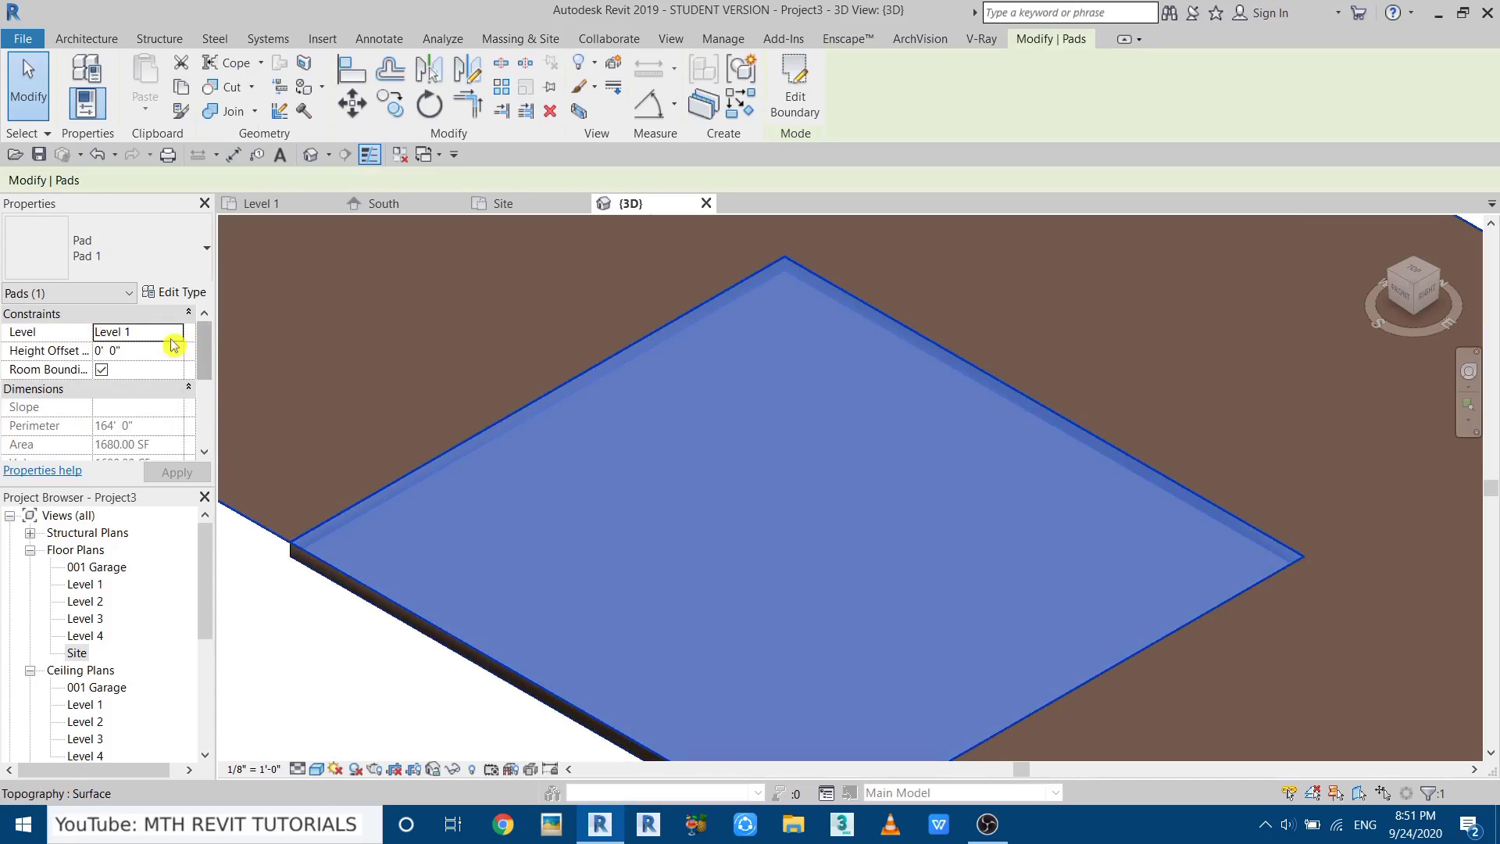
click(173, 335)
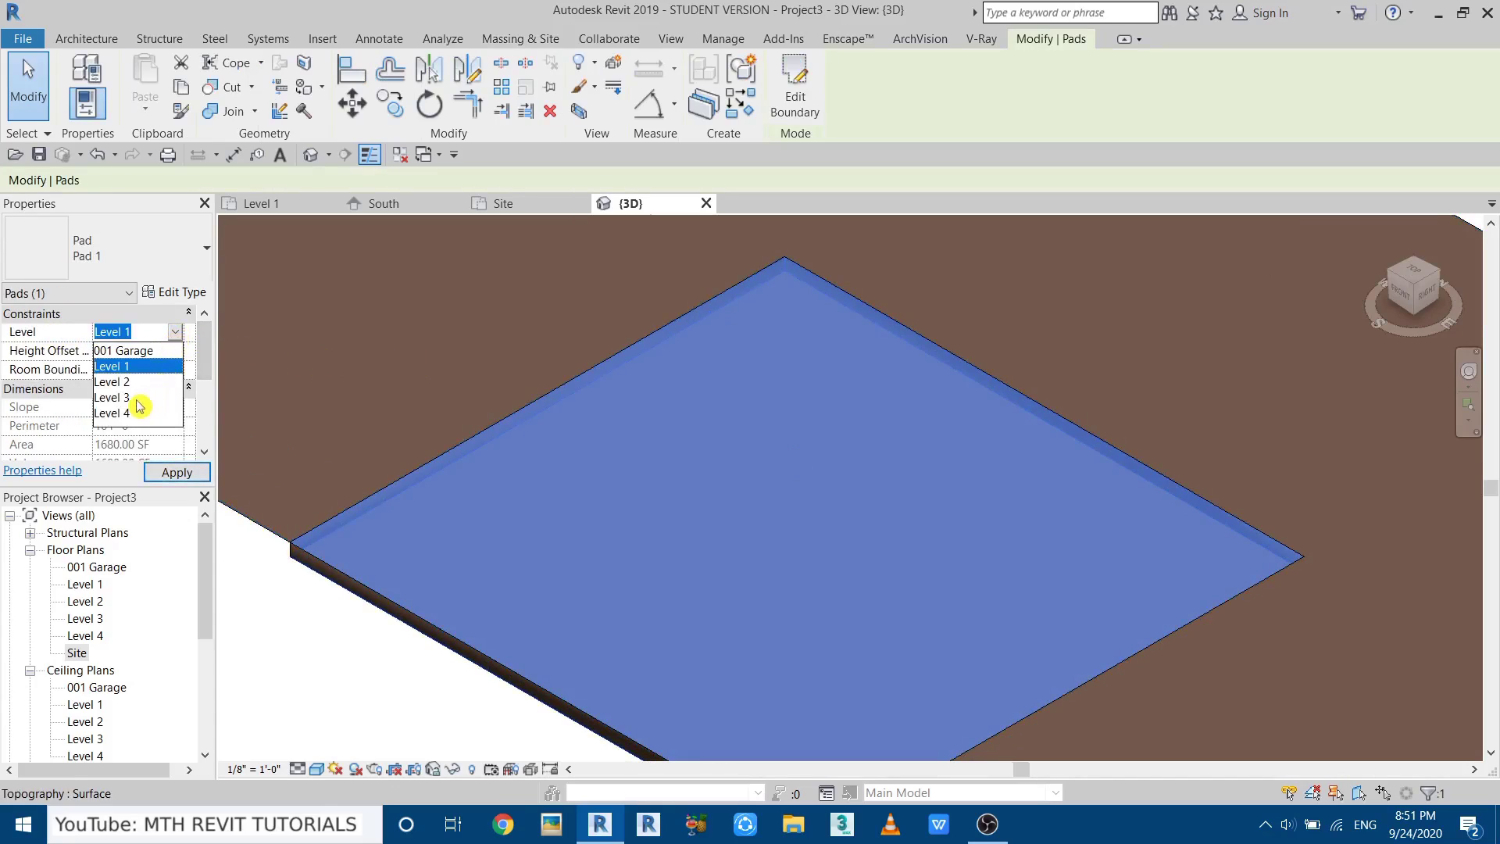
click(136, 354)
key(Escape)
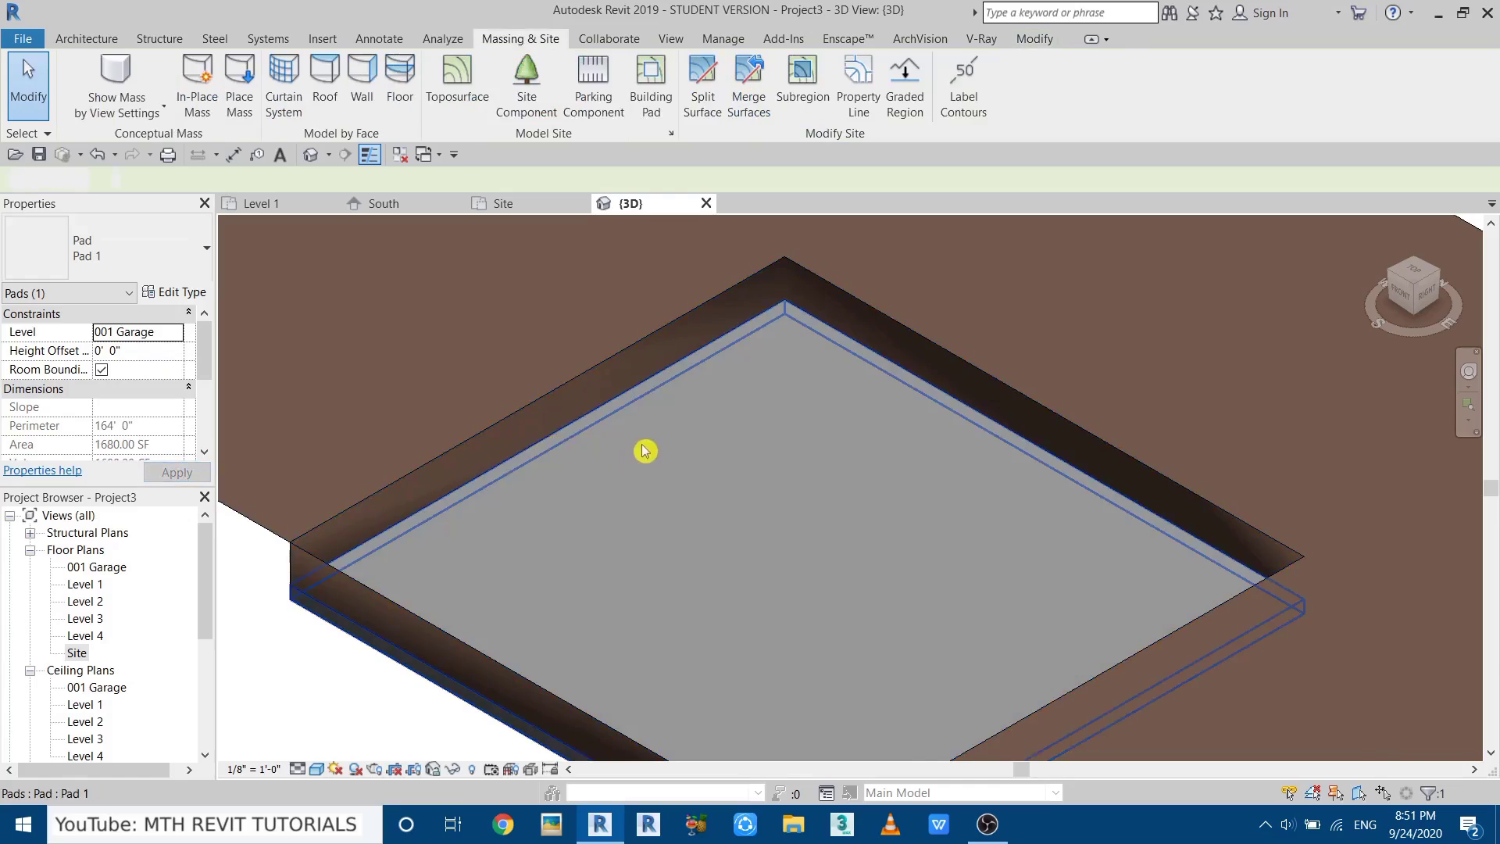
scroll(568, 508, down, 2)
shift+middle_drag(568, 508, 874, 505)
scroll(757, 644, up, 3)
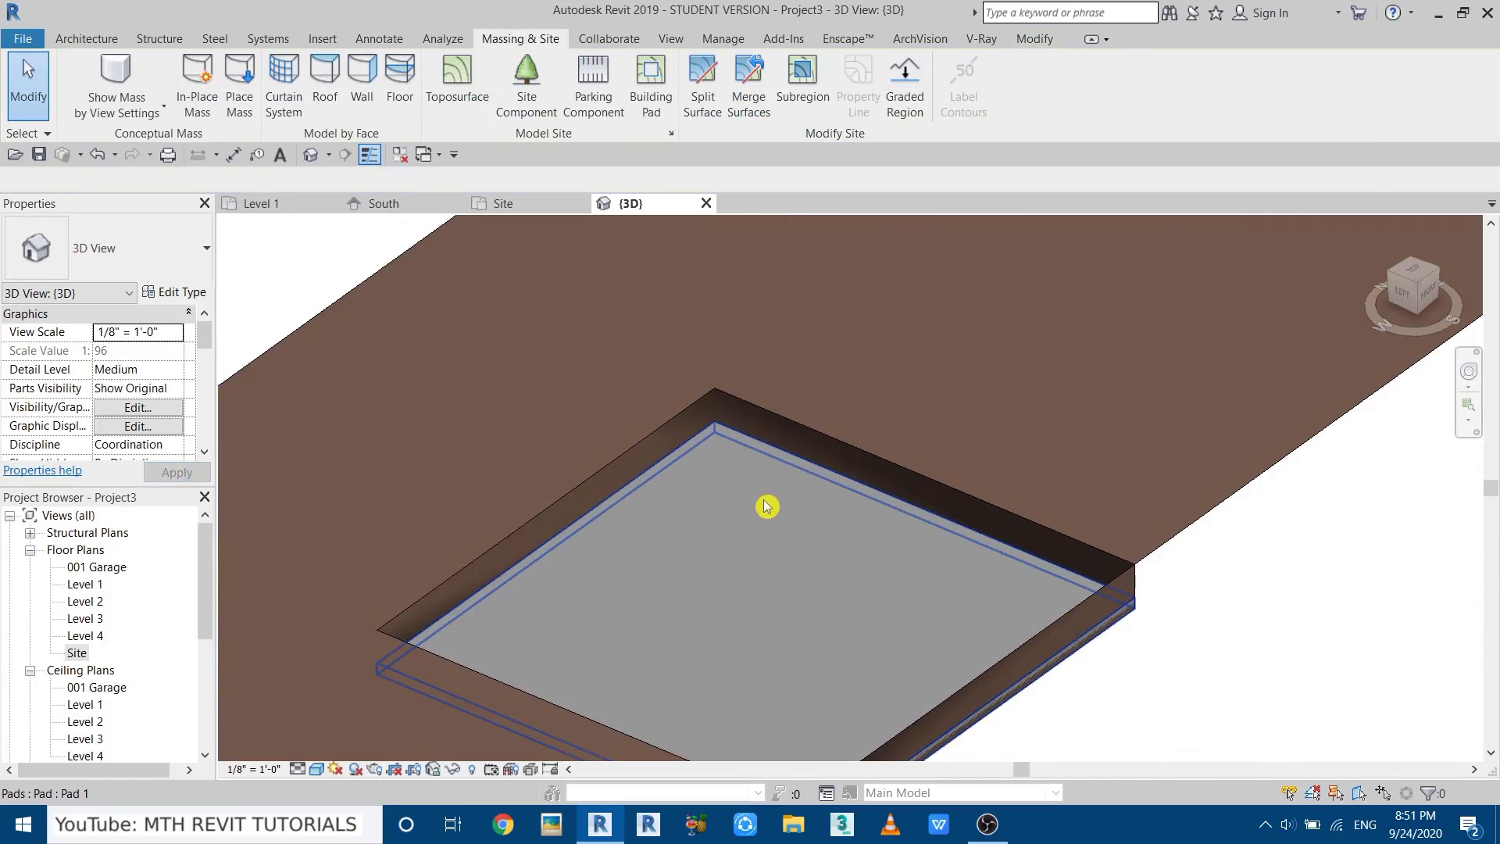
shift+middle_drag(767, 506, 439, 633)
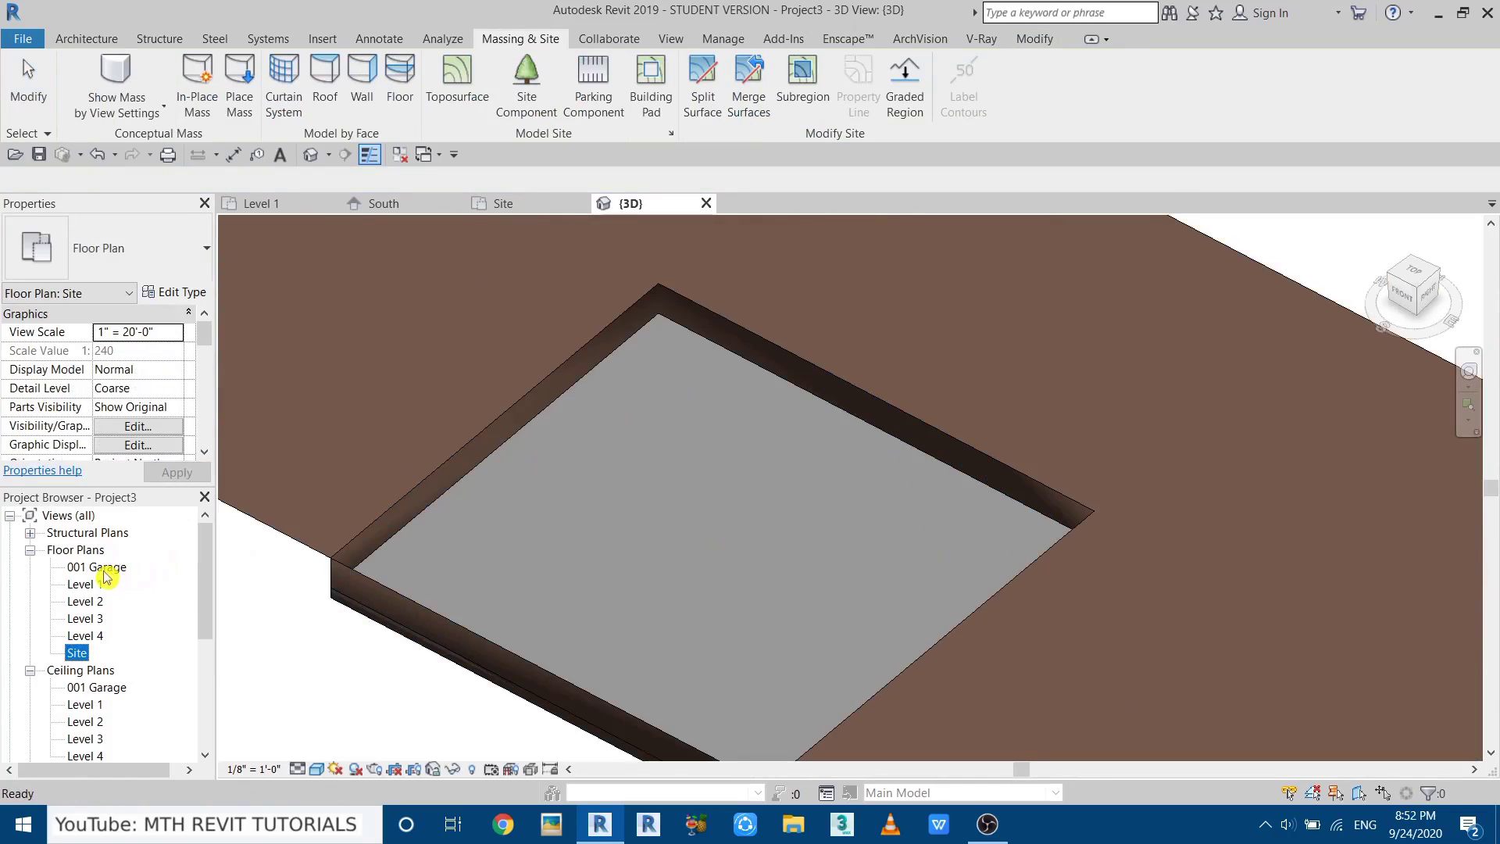
In the 001 Garage plan, set up a new wall with top constraint Up to level: Level 2 and location line Finish Face: Exterior.
double_click(108, 569)
scroll(859, 484, up, 4)
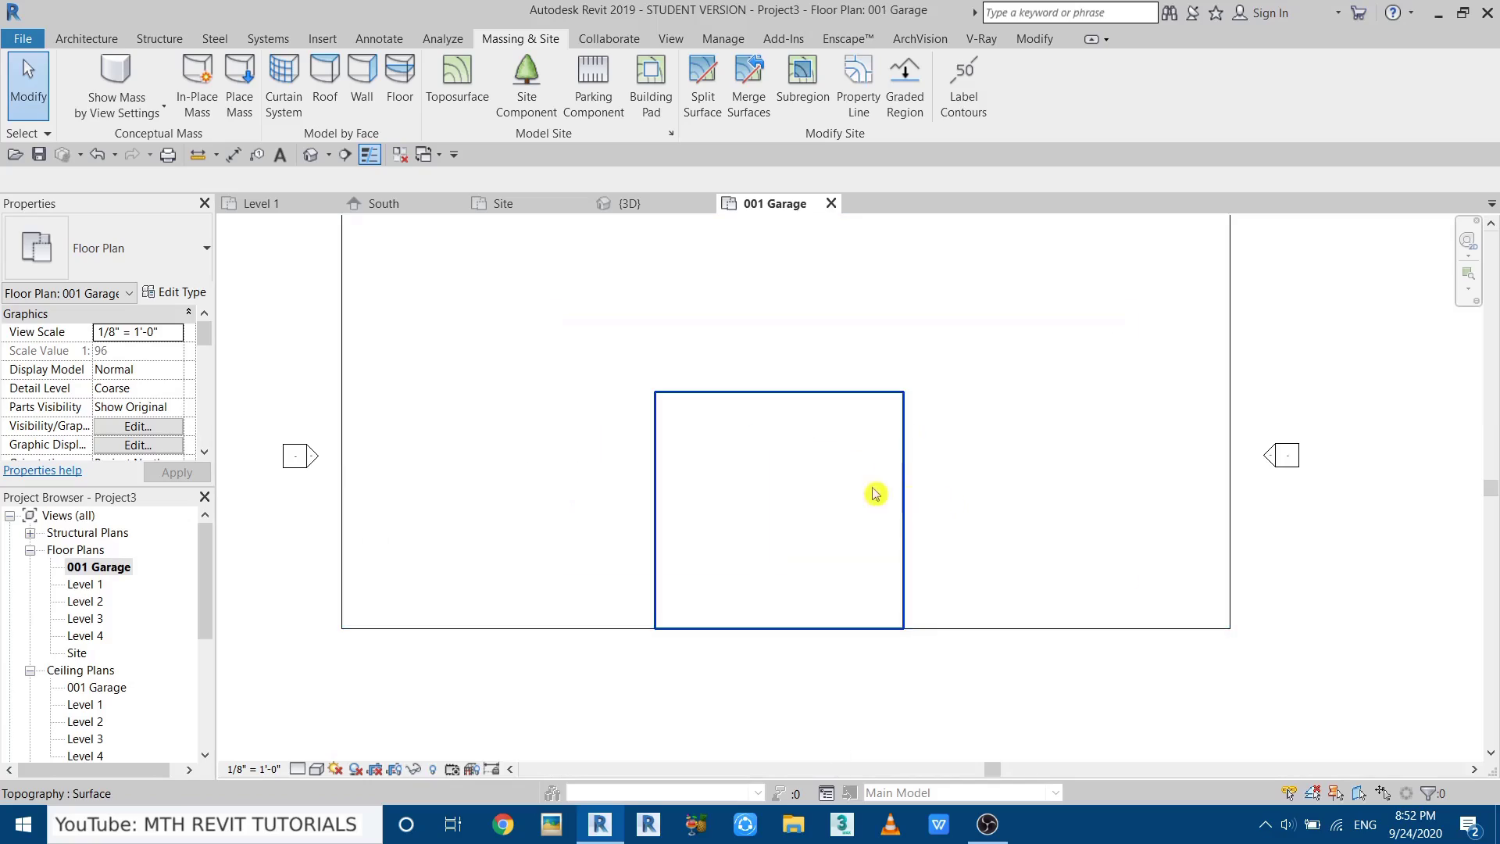
click(109, 39)
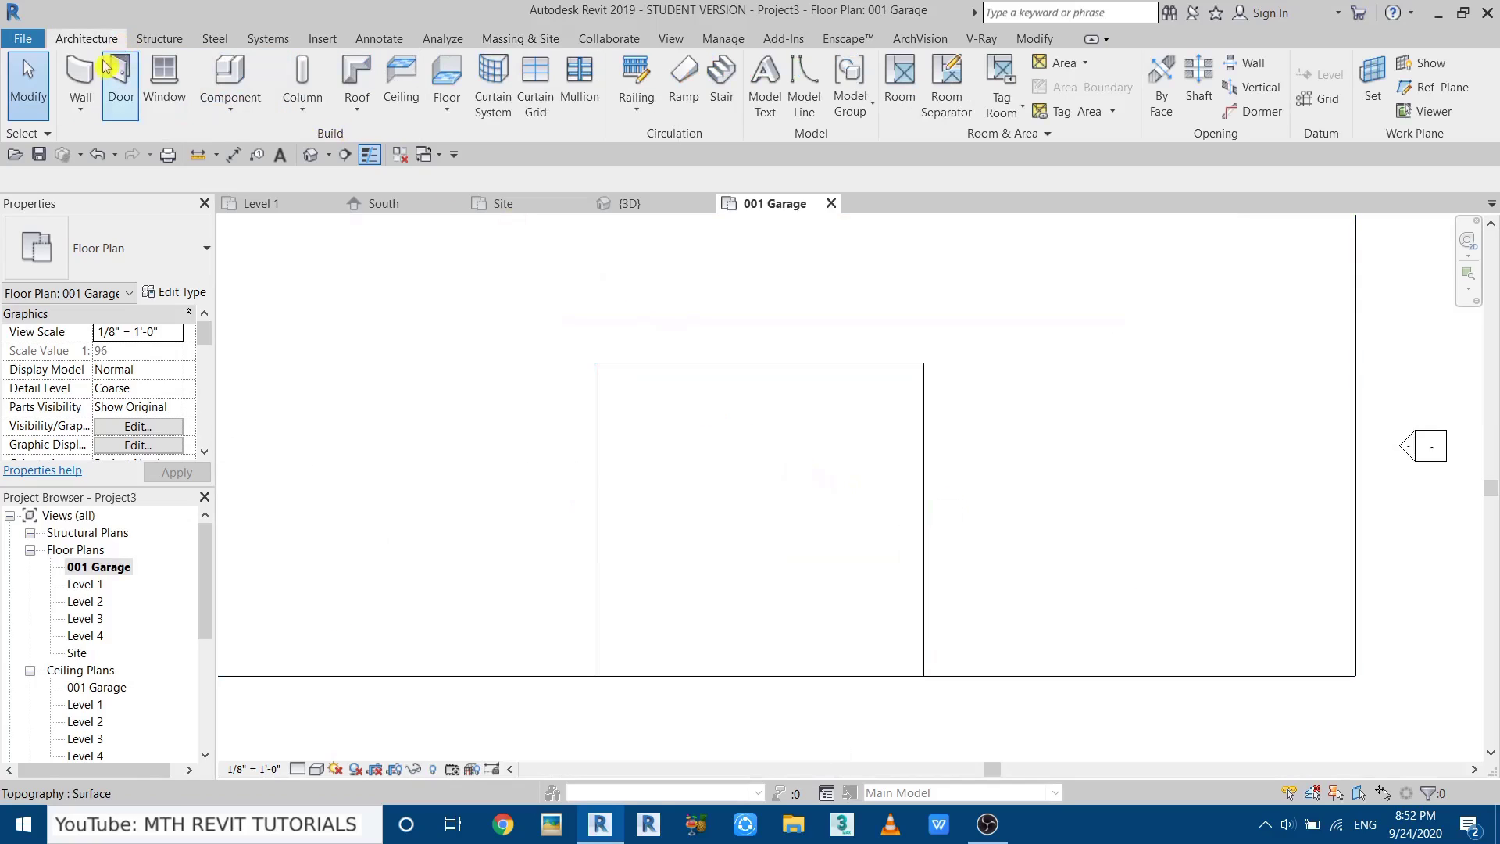
click(91, 75)
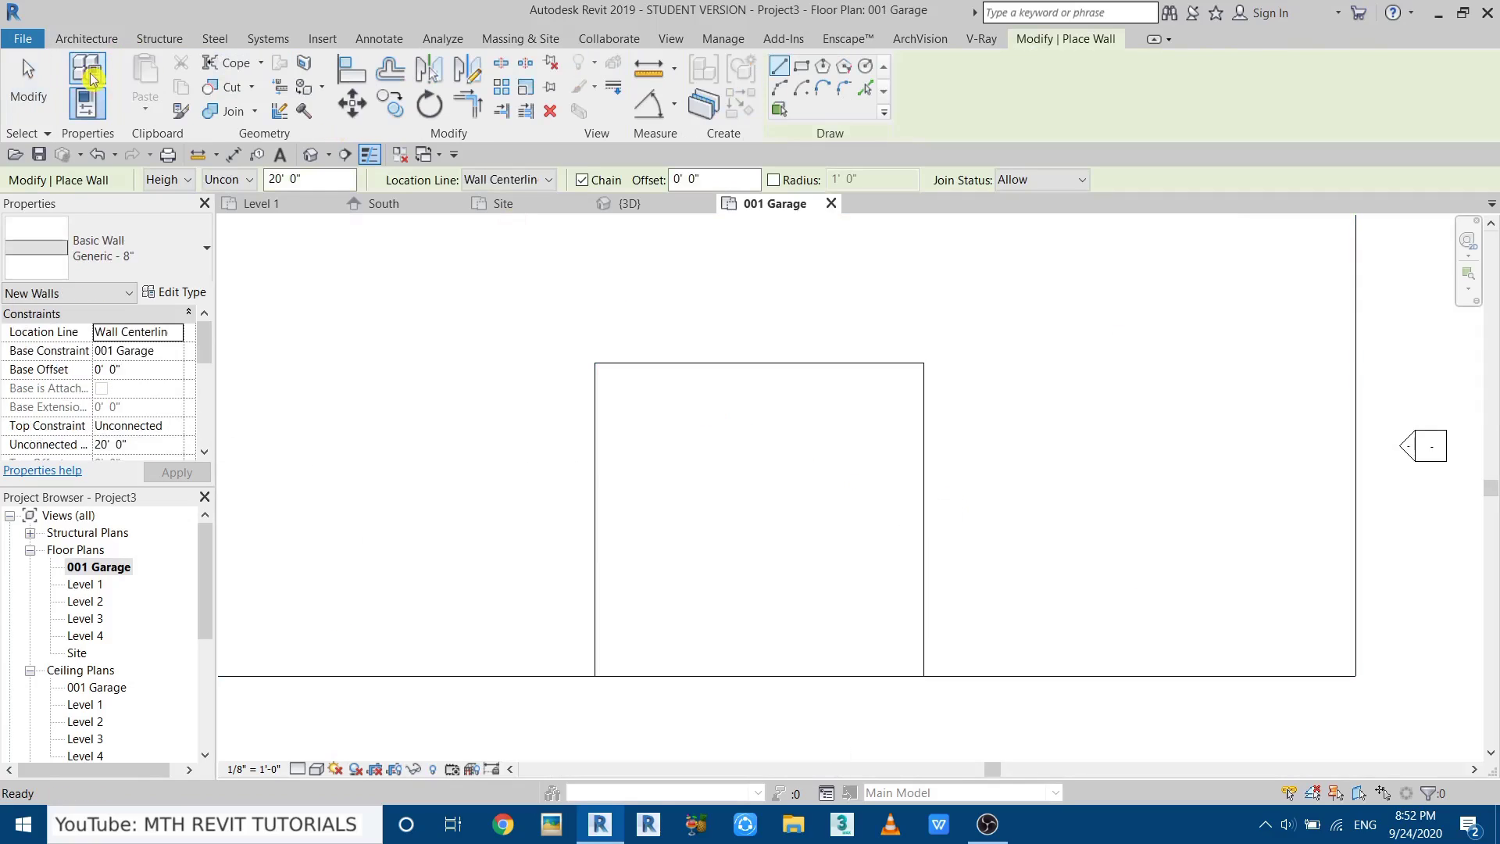
click(579, 181)
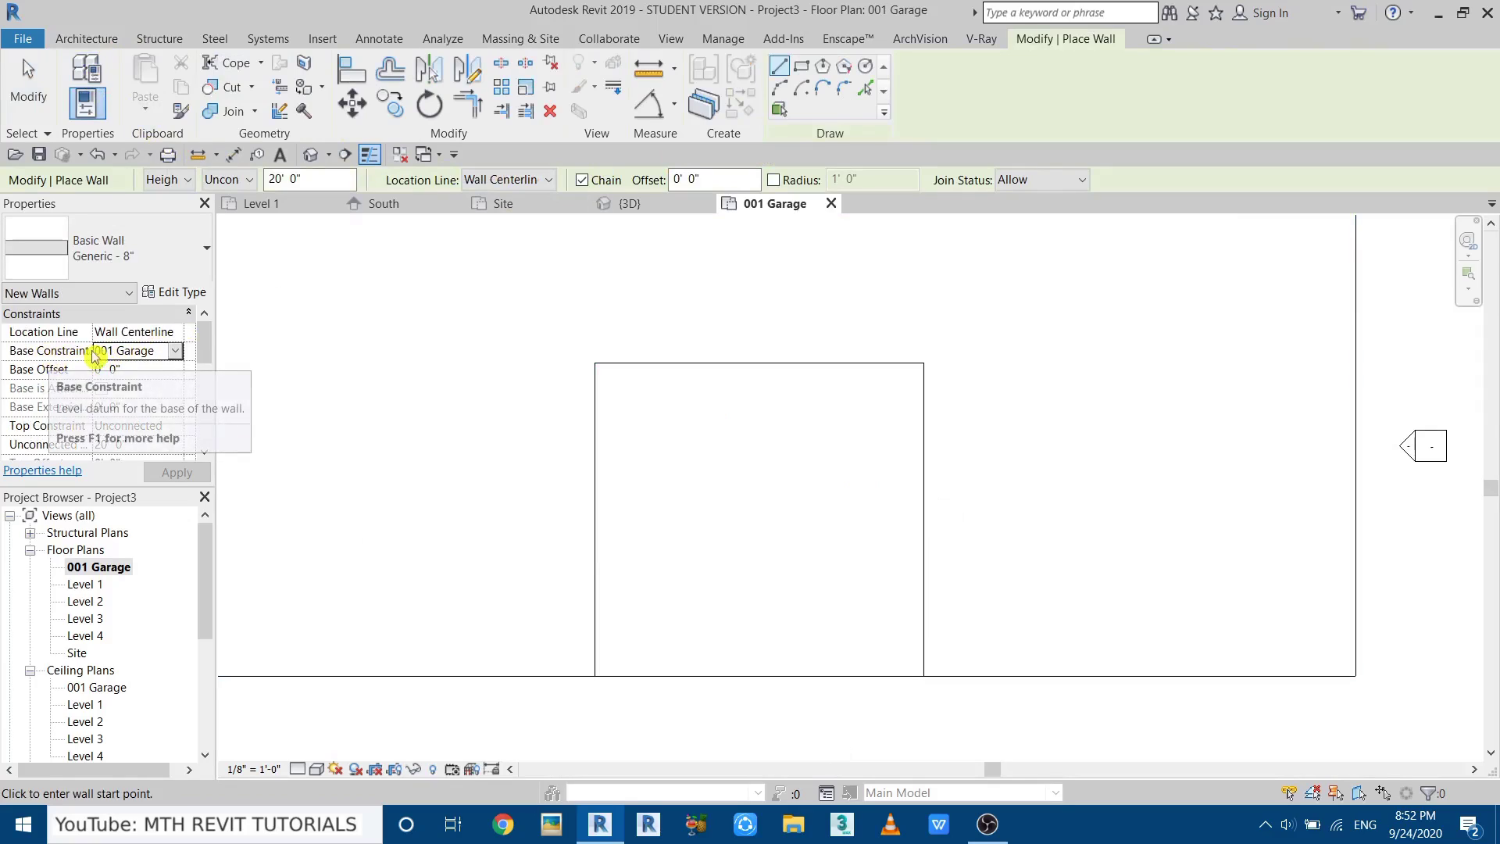
click(119, 357)
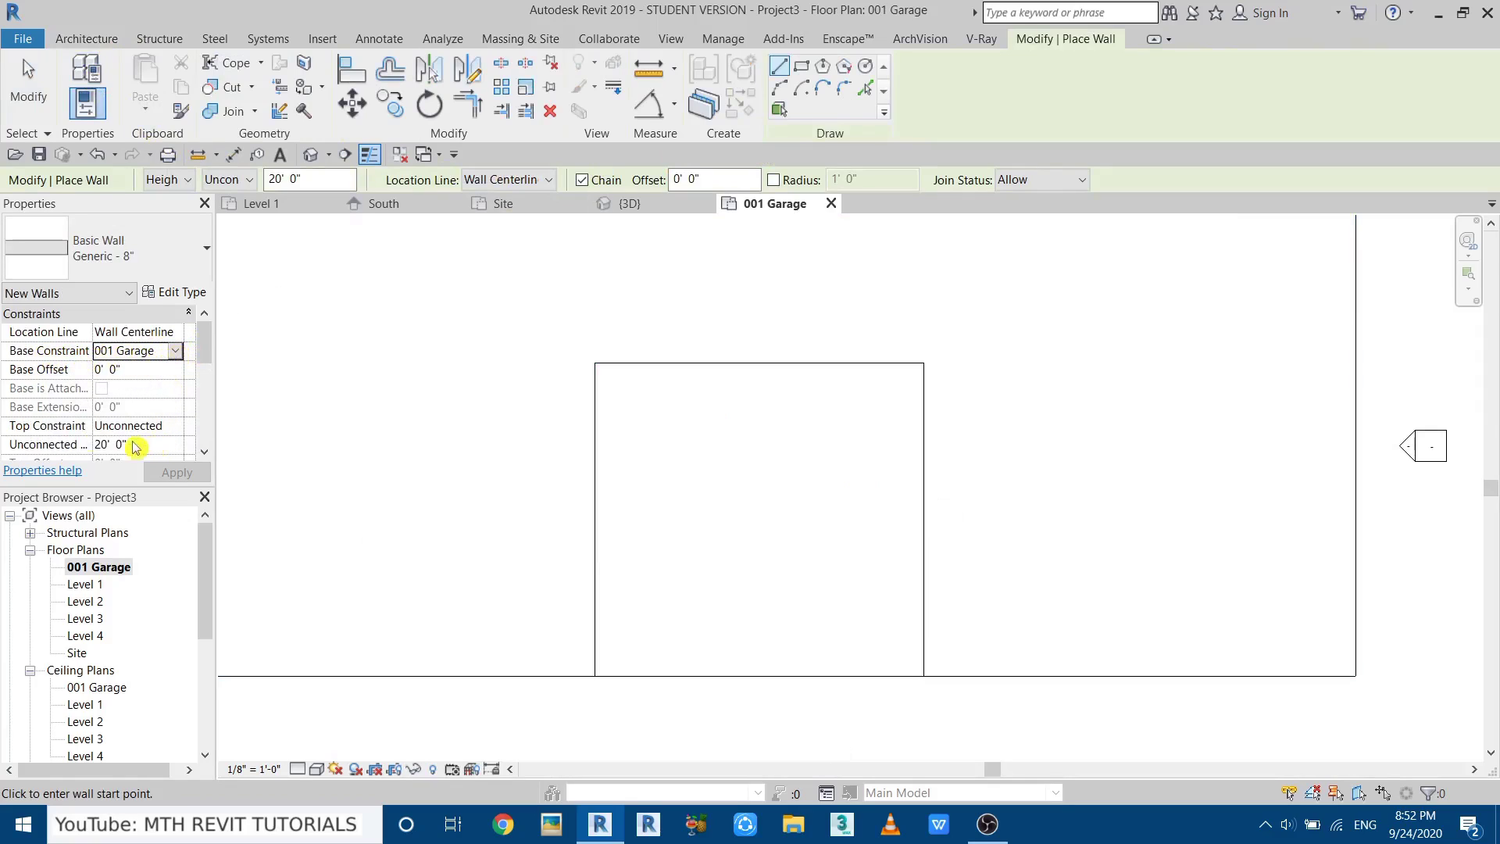
click(177, 427)
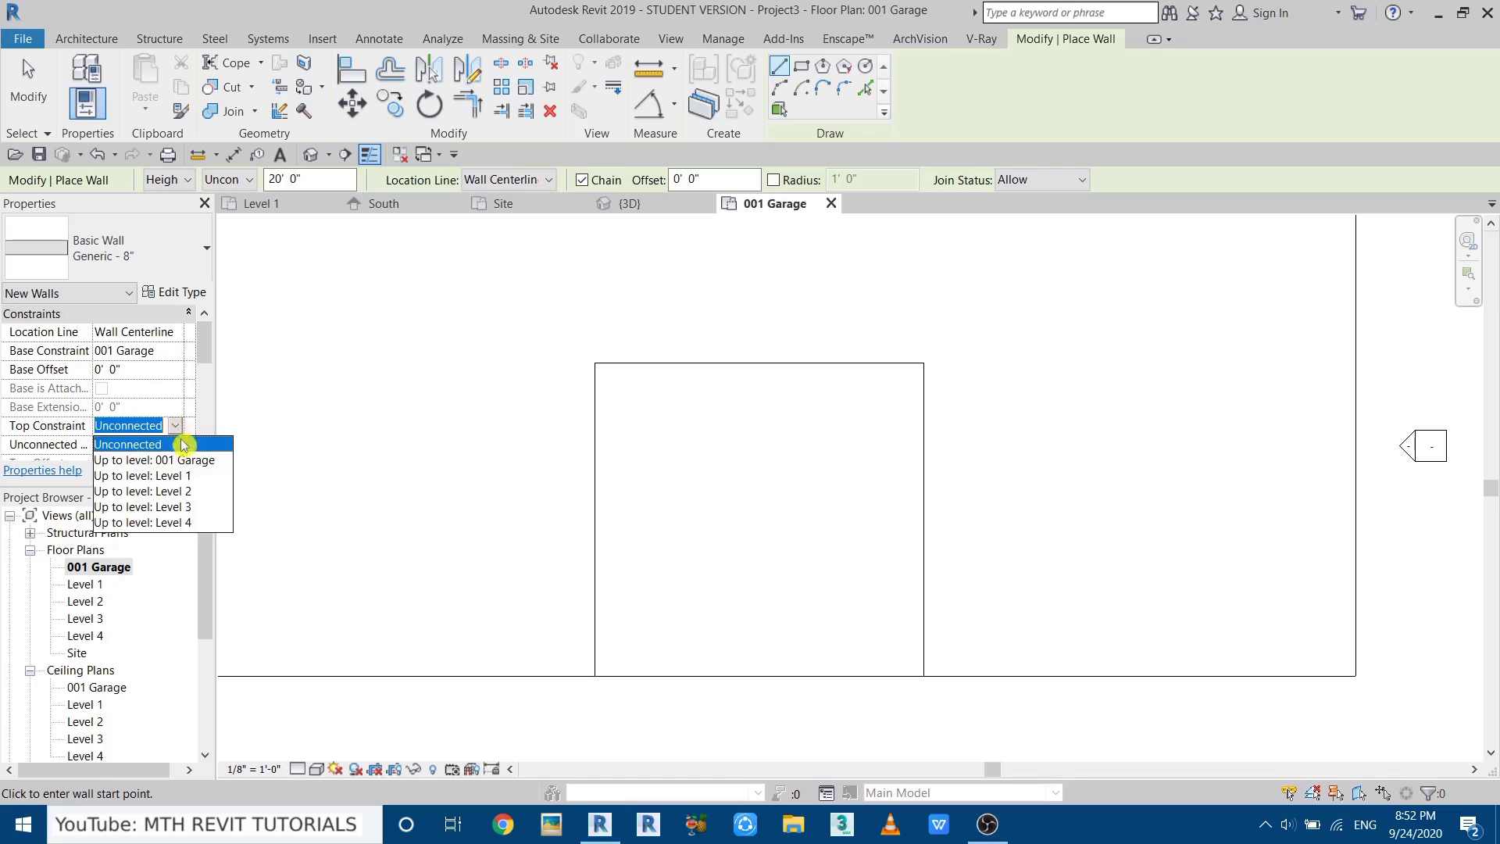
click(171, 495)
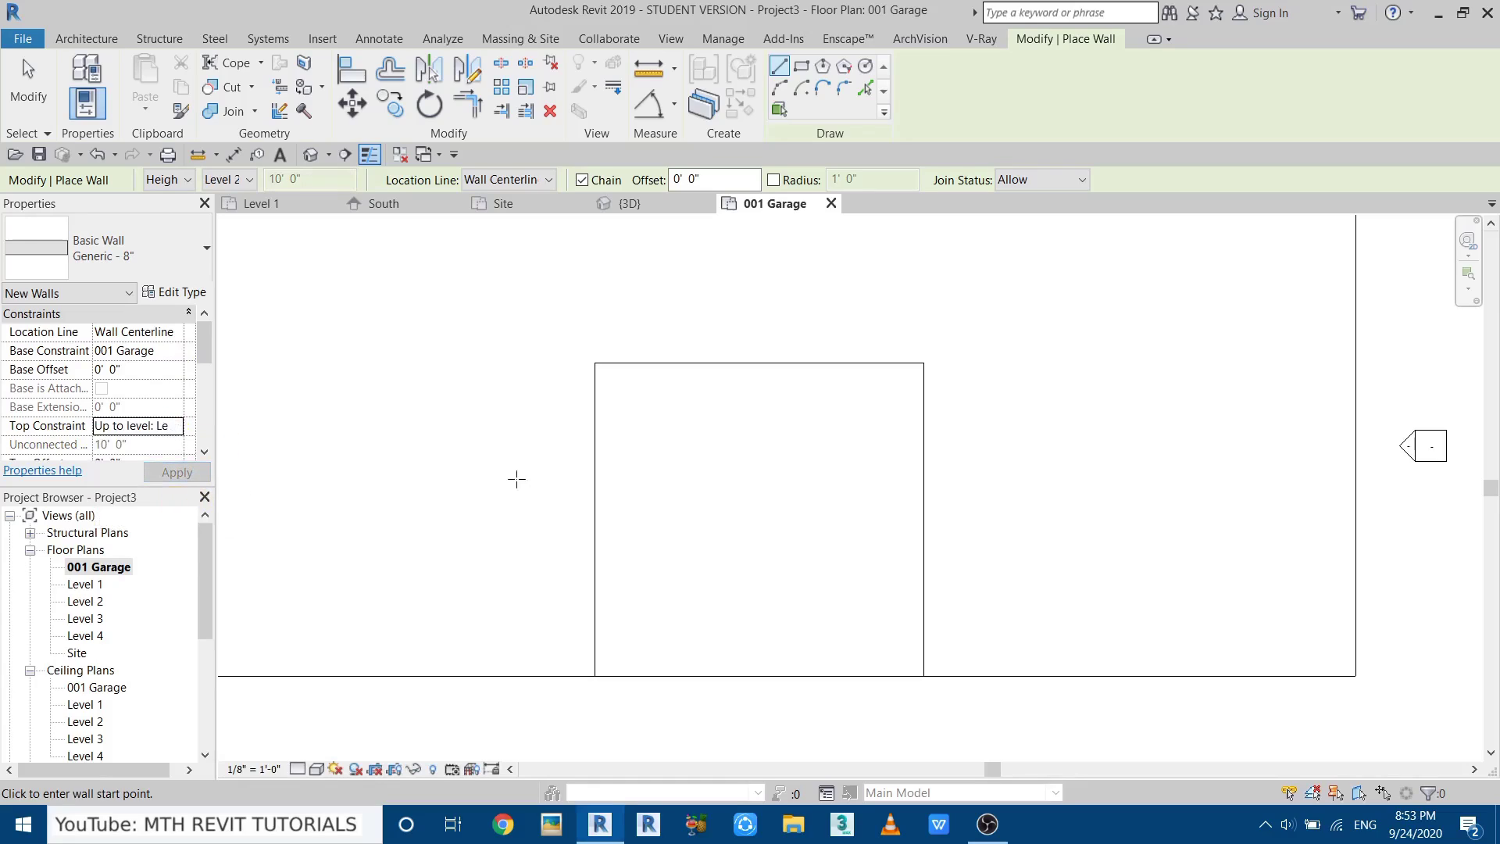
click(519, 180)
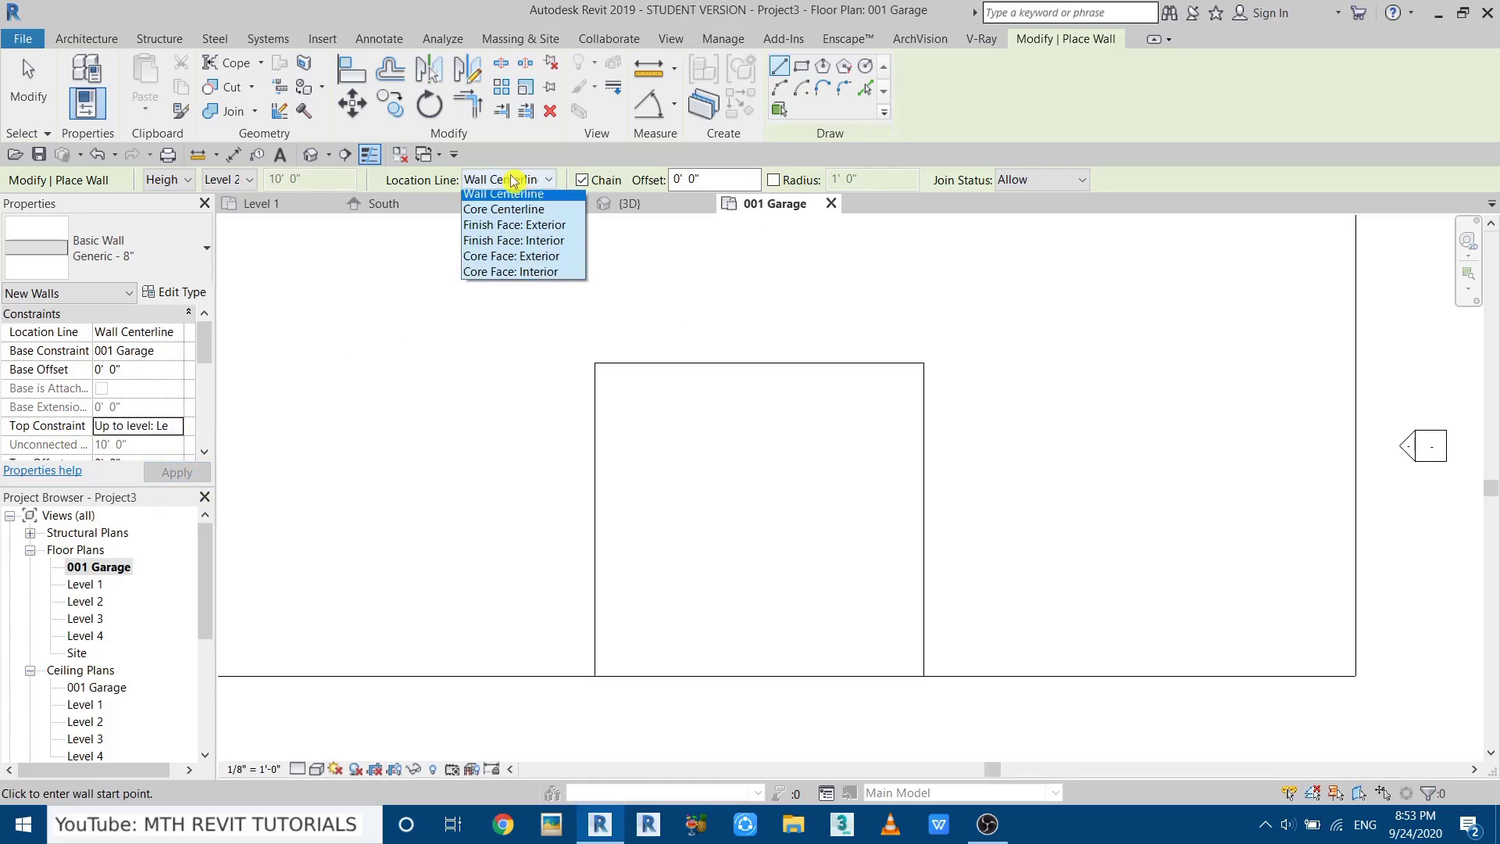
click(543, 230)
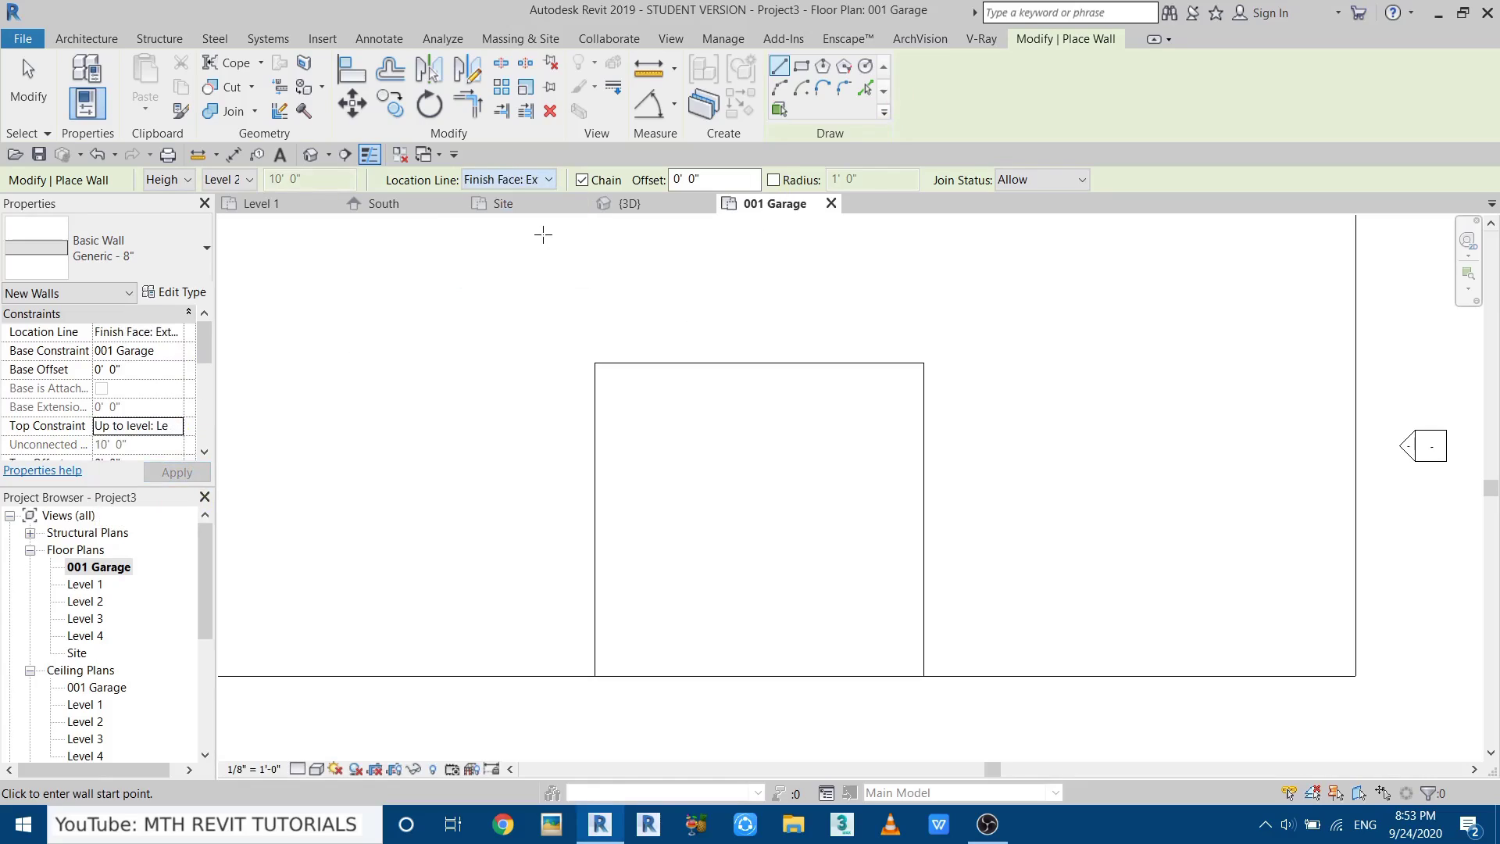
Draw a rectangle of walls from the building pad's northwest corner to its southeast corner.
click(802, 68)
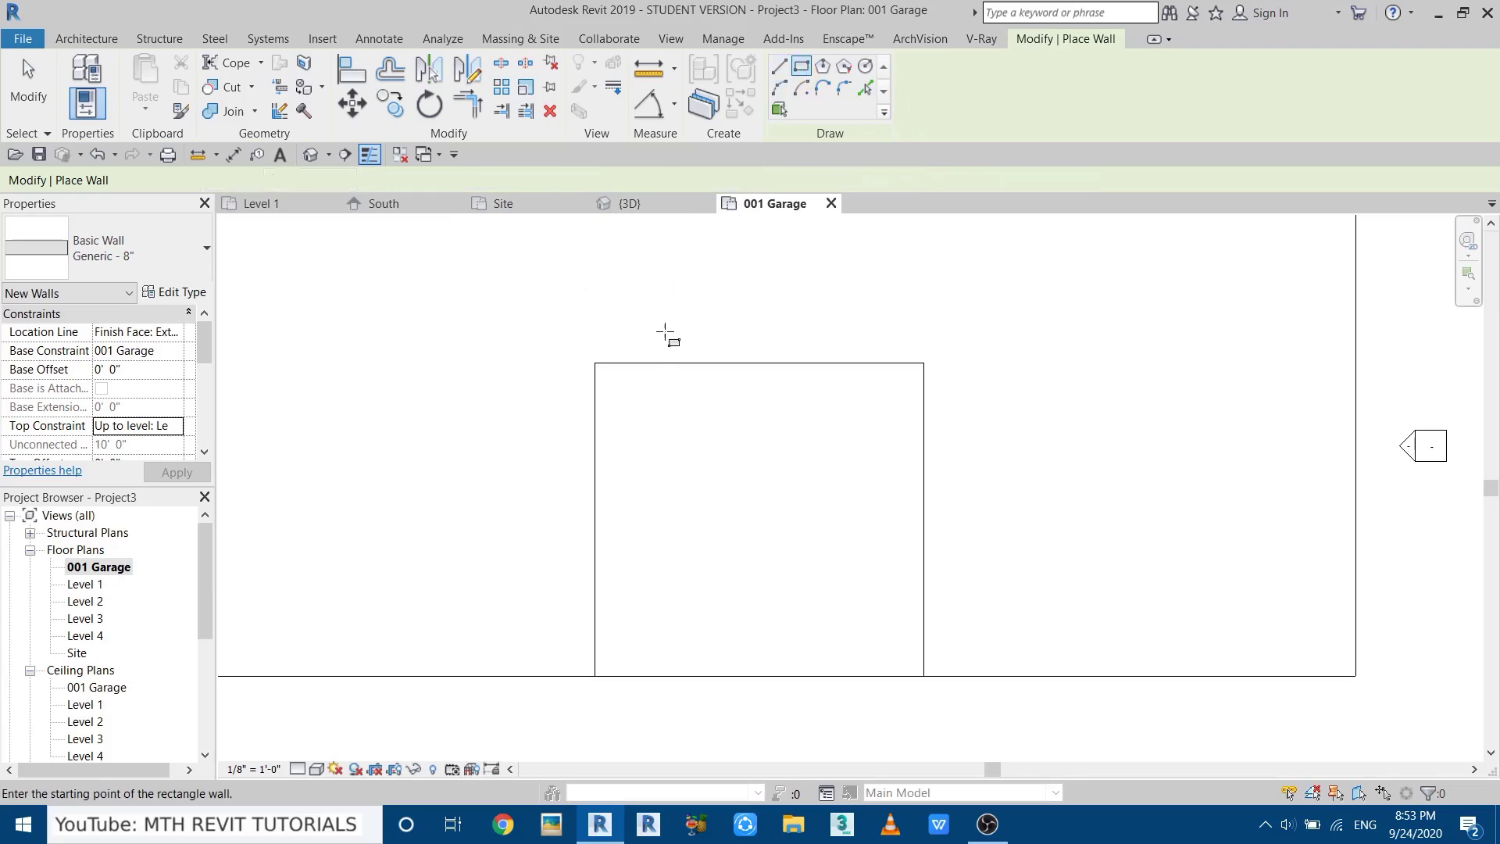
click(596, 363)
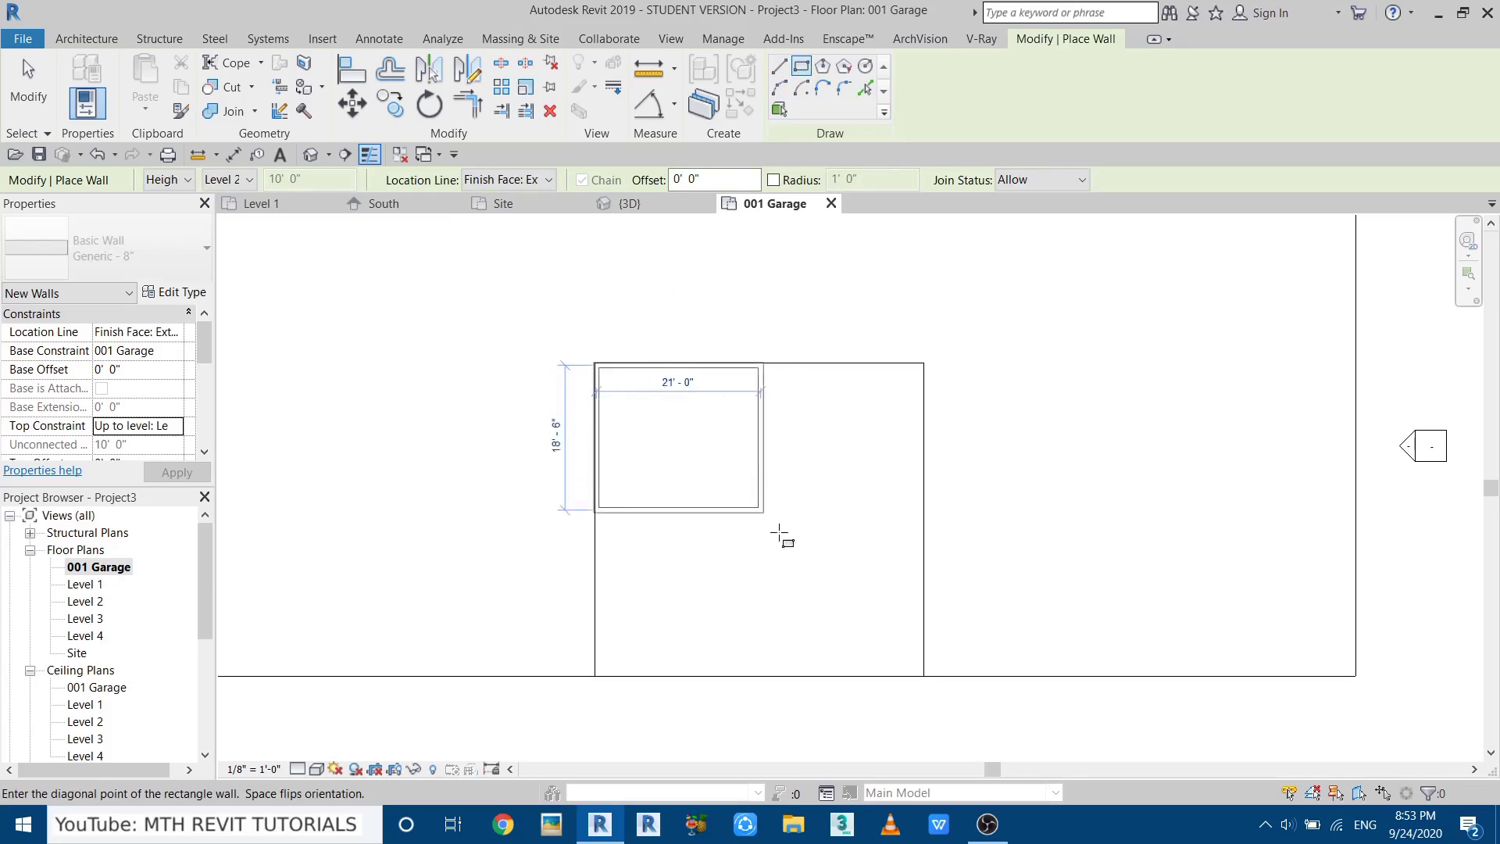
scroll(922, 674, up, 3)
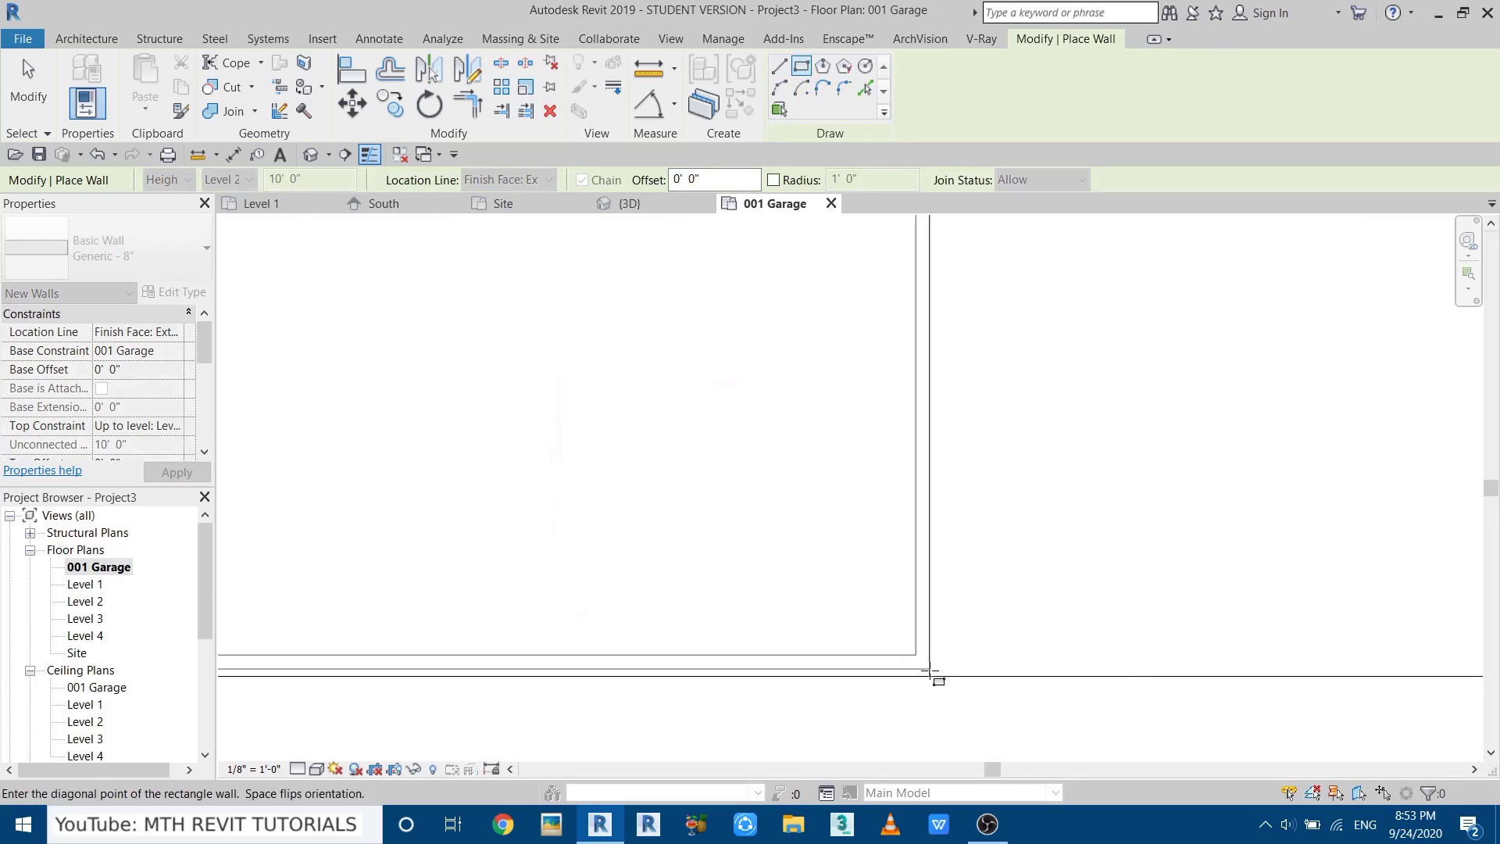
click(930, 672)
key(Escape)
key(Escape)
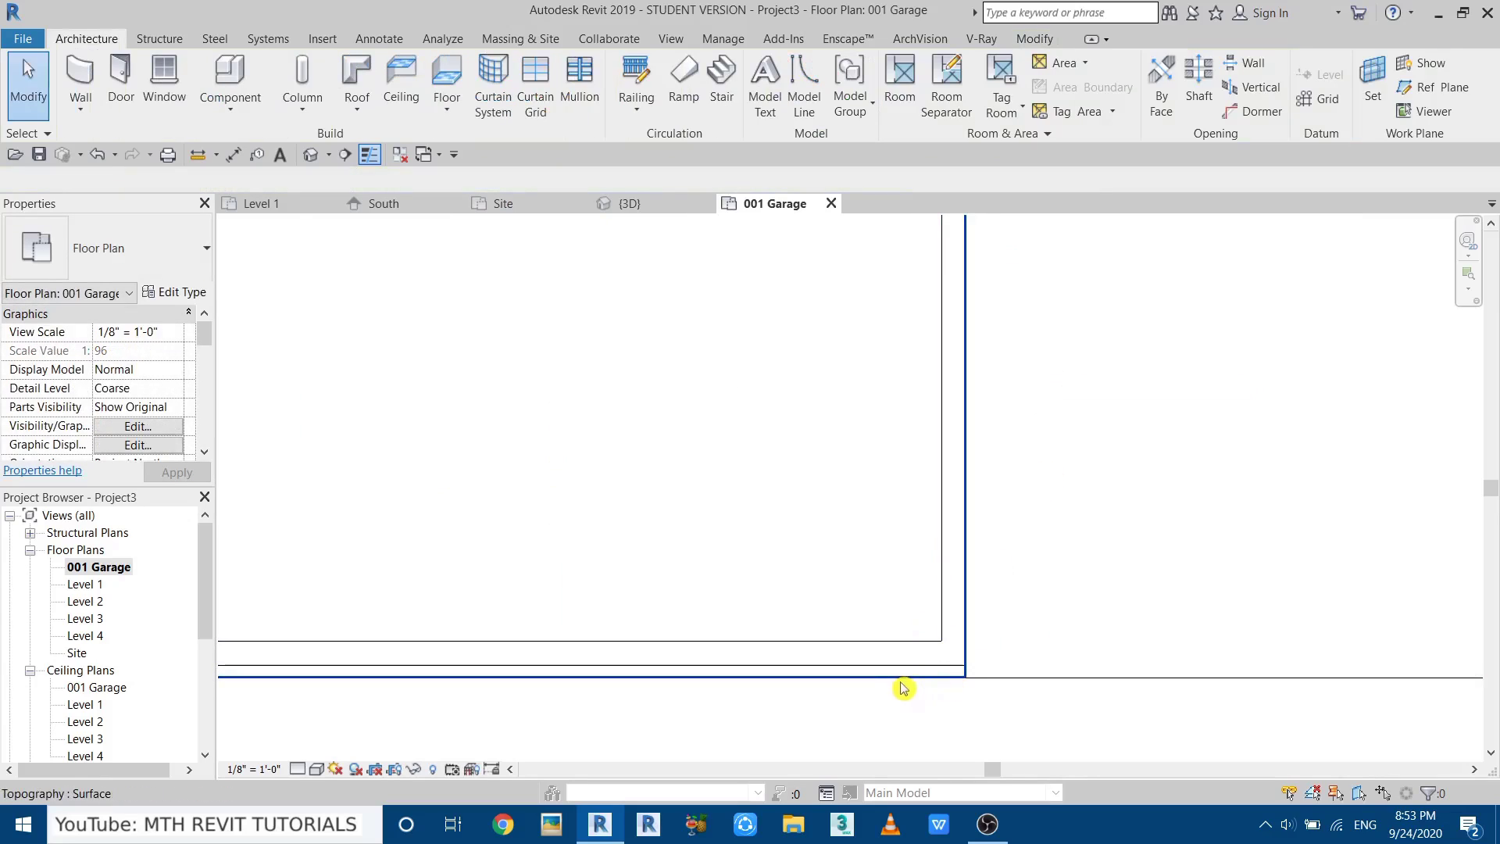
In the 3D view, align the south wall's outer face with the building pad's south face.
click(630, 203)
scroll(569, 398, up, 5)
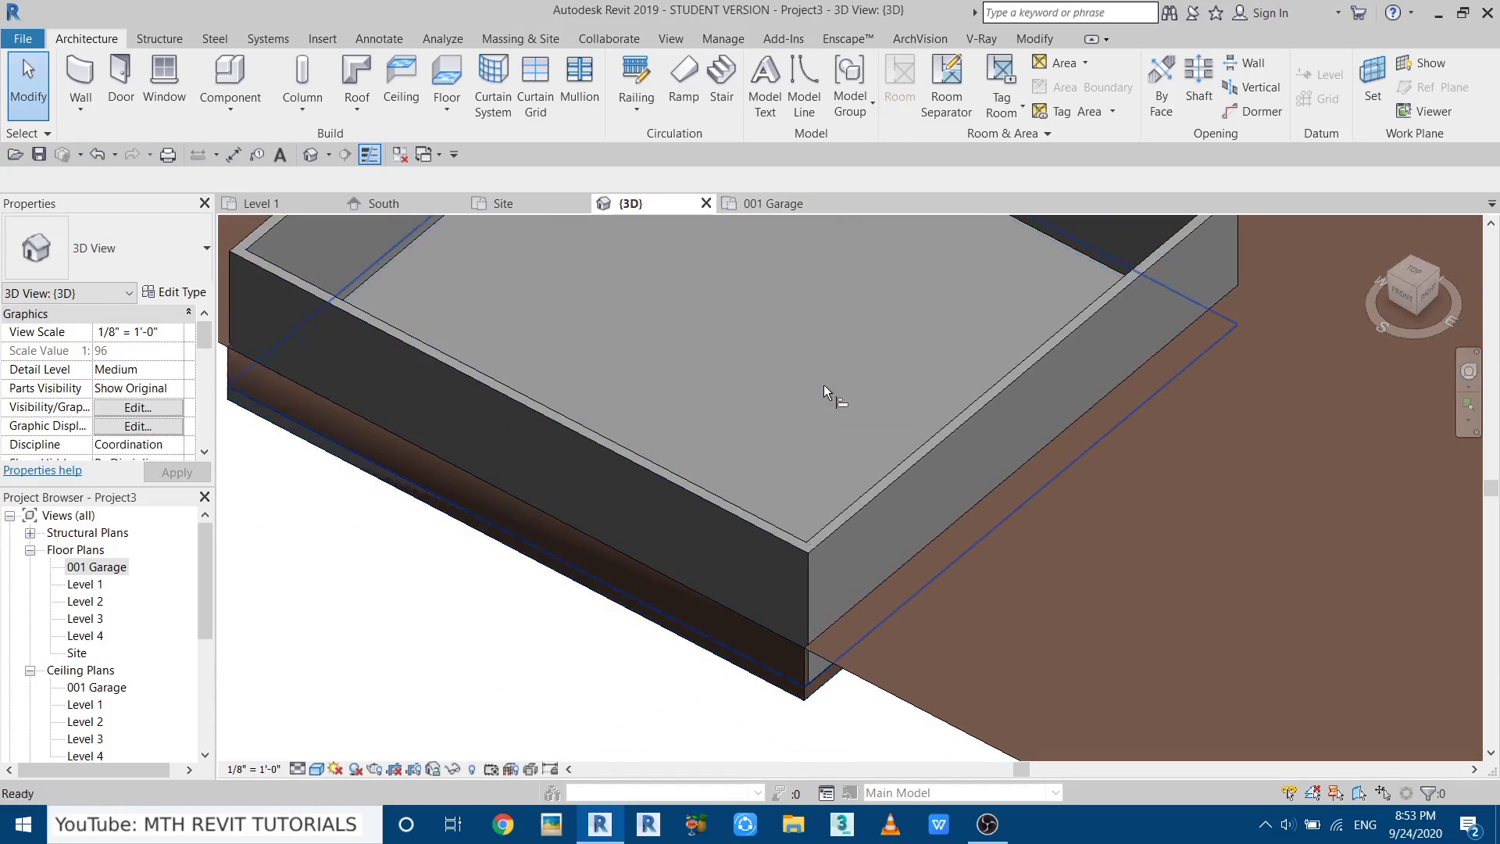
key(a)
key(l)
scroll(776, 678, up, 2)
middle_drag(776, 678, 735, 734)
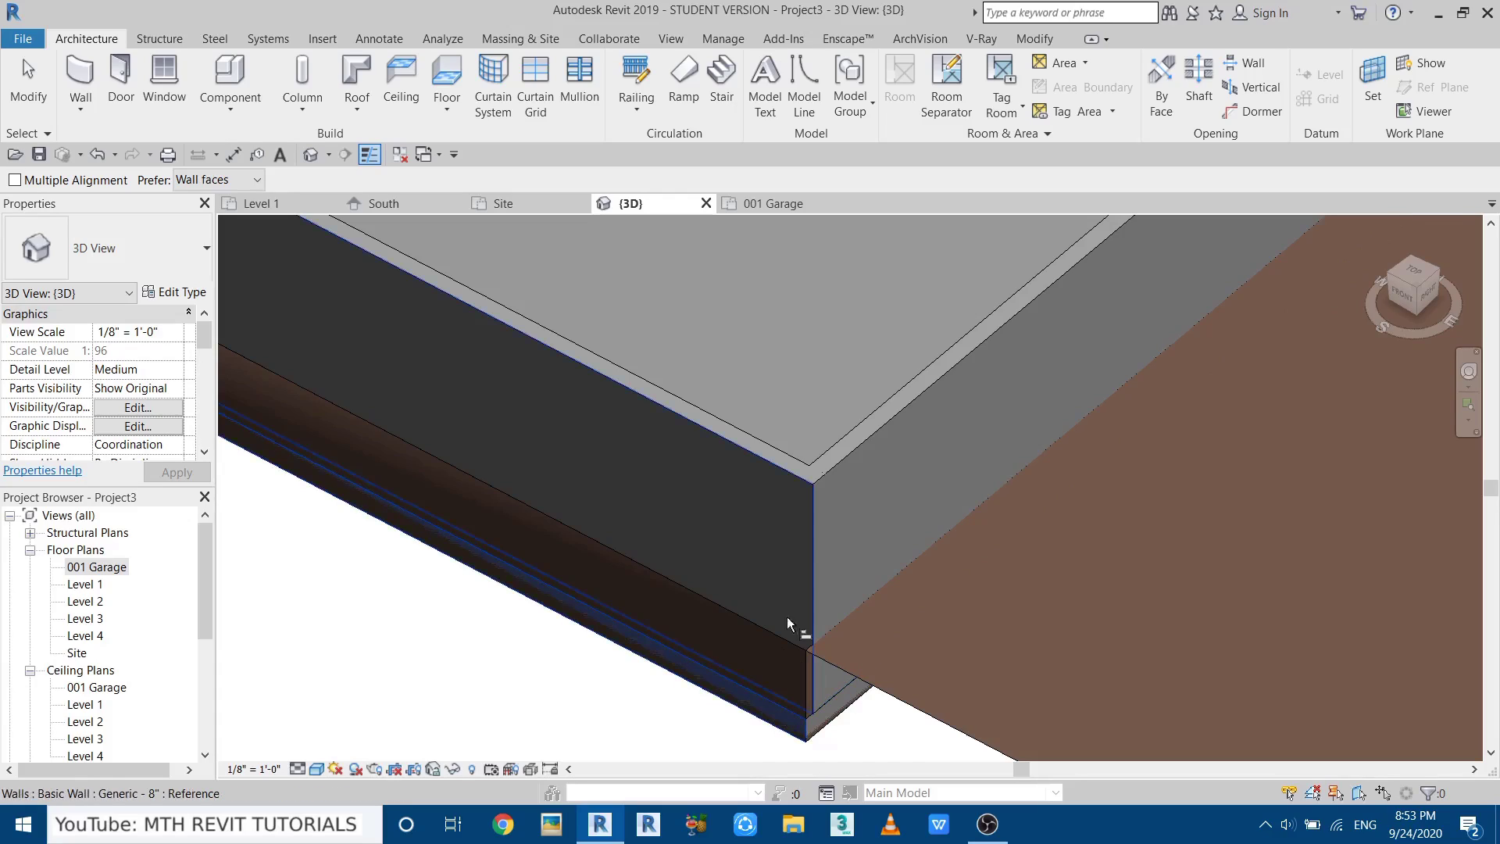
click(736, 454)
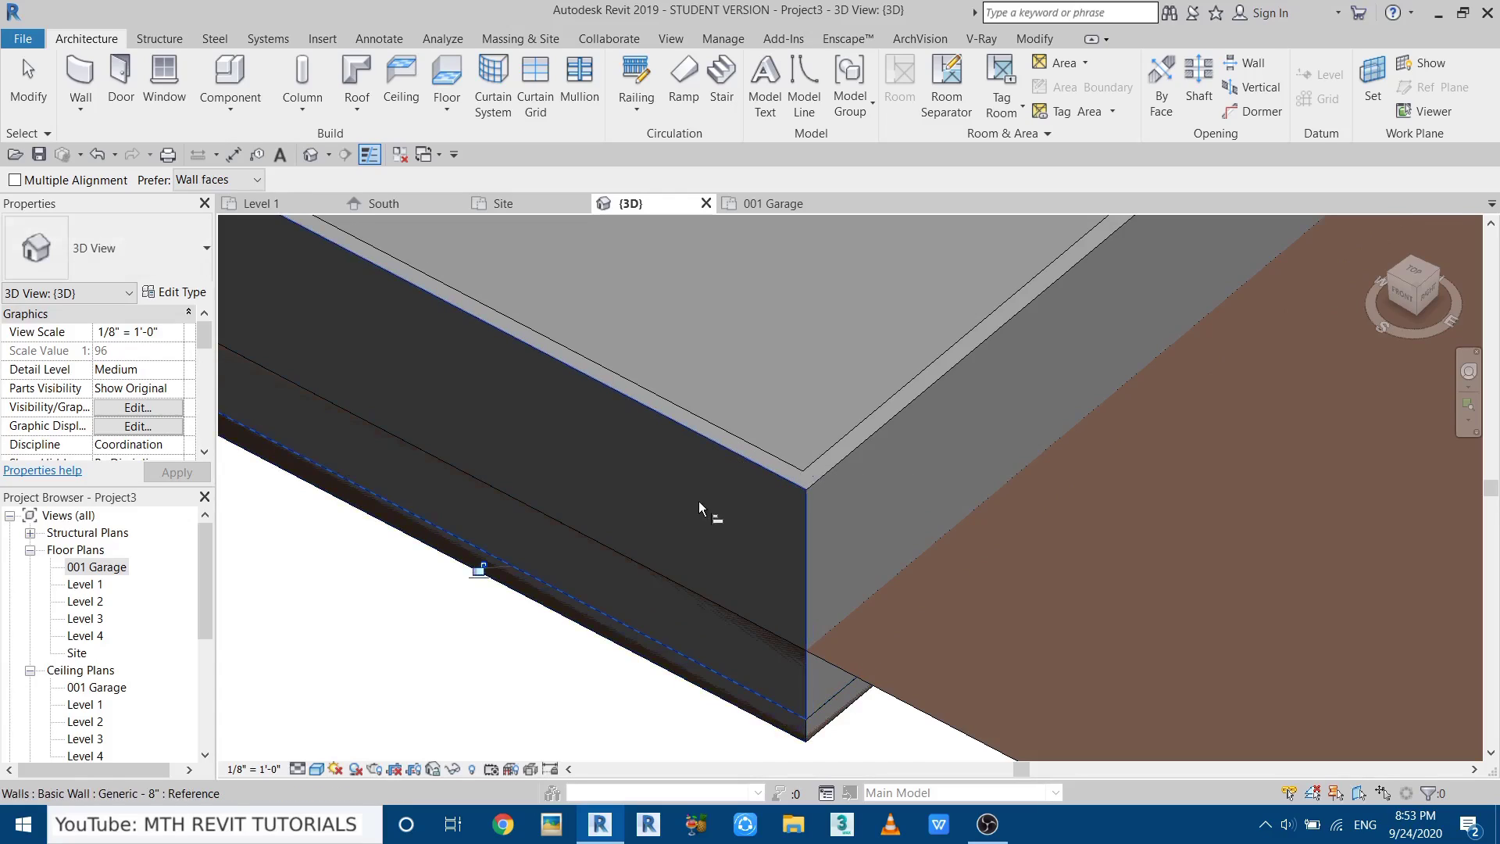
Align the east wall's outer face with the building pad's east face.
scroll(703, 506, down, 3)
middle_drag(826, 559, 611, 617)
scroll(687, 617, up, 3)
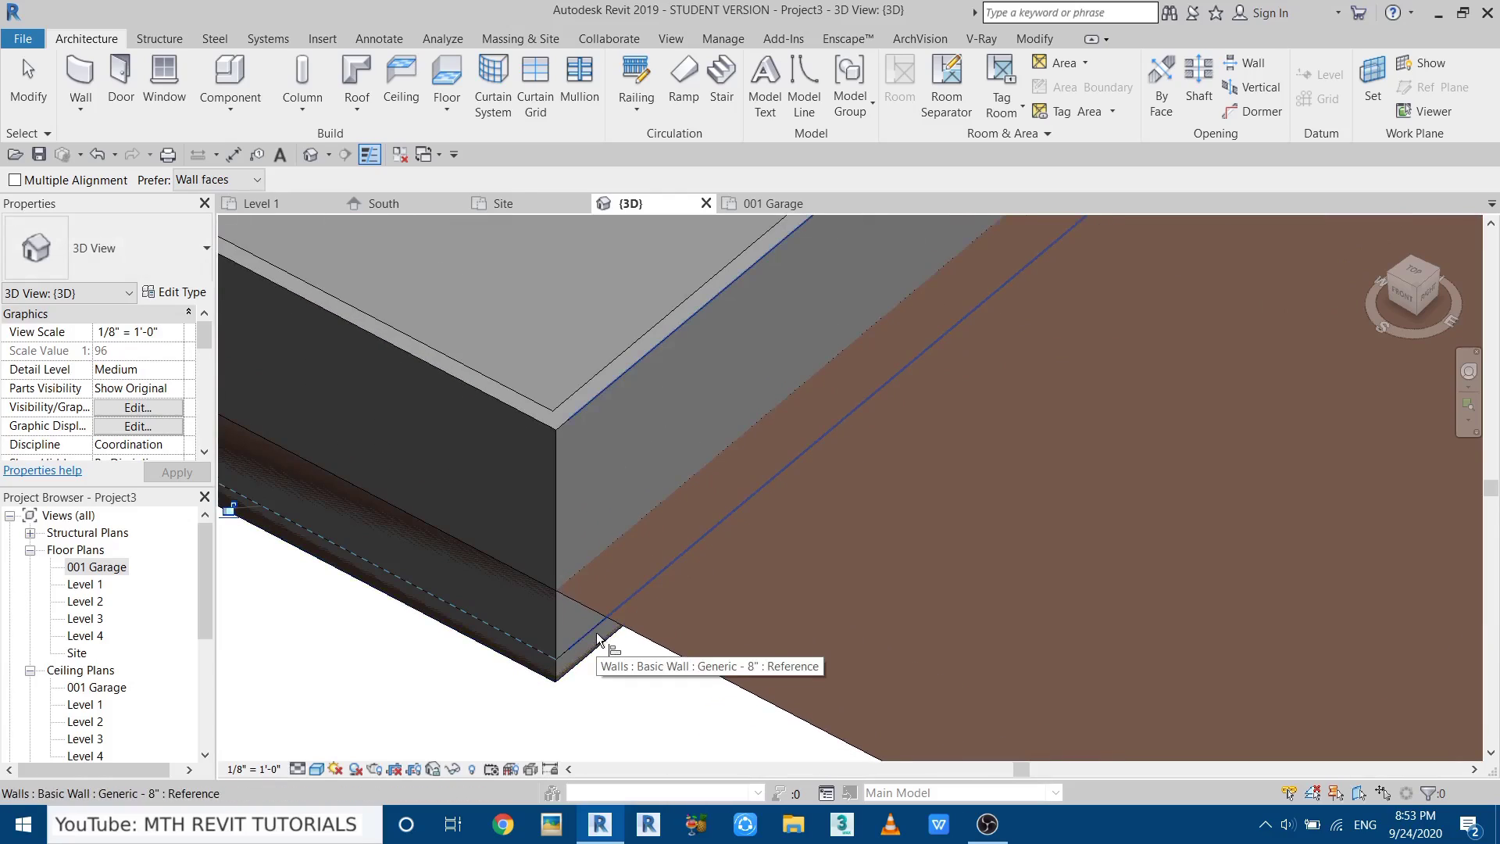
key(Tab)
key(Tab)
key(Tab)
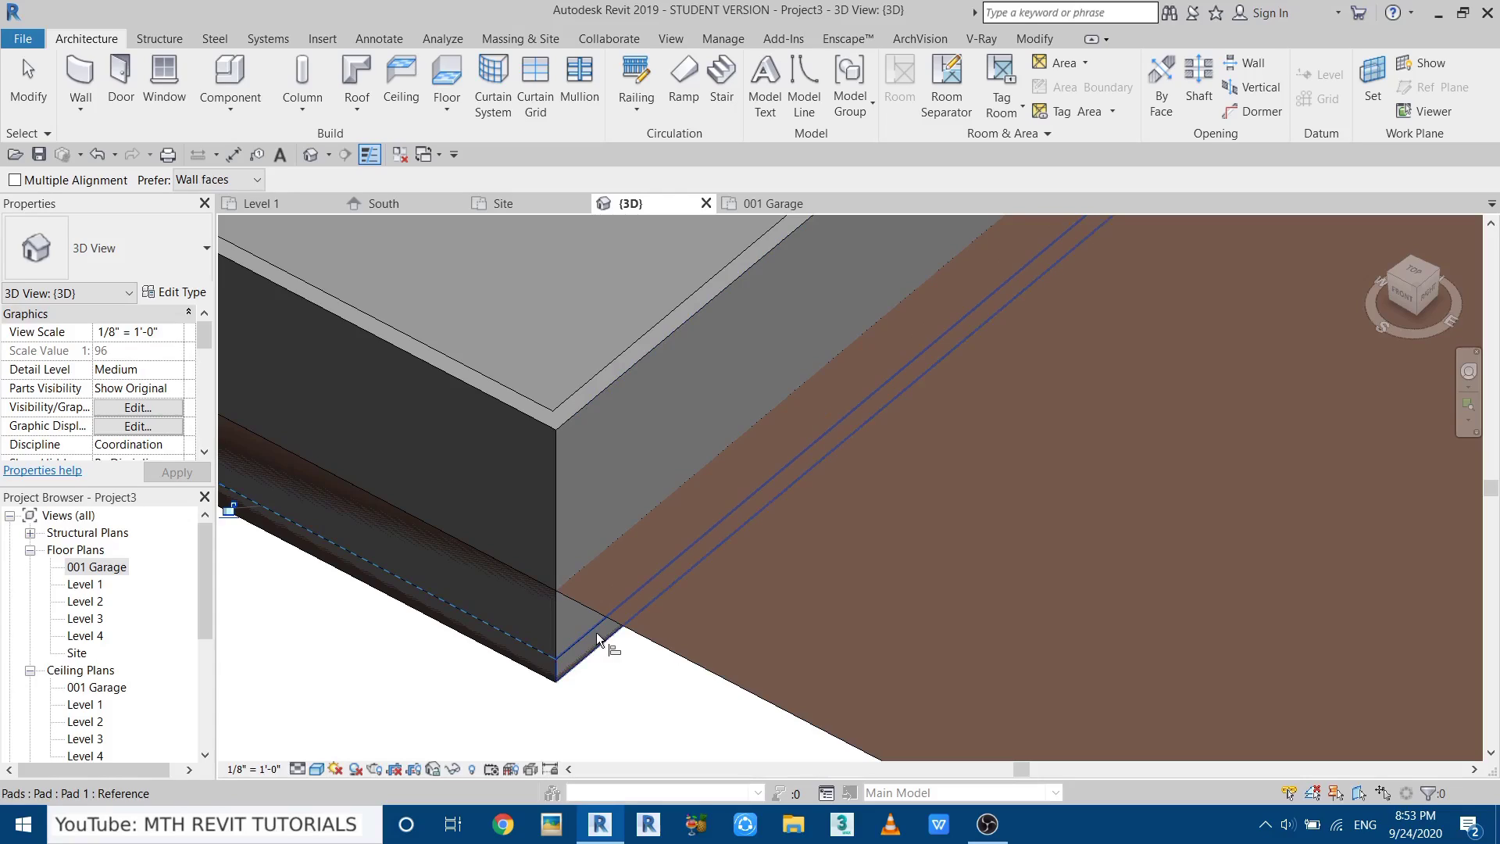
click(597, 631)
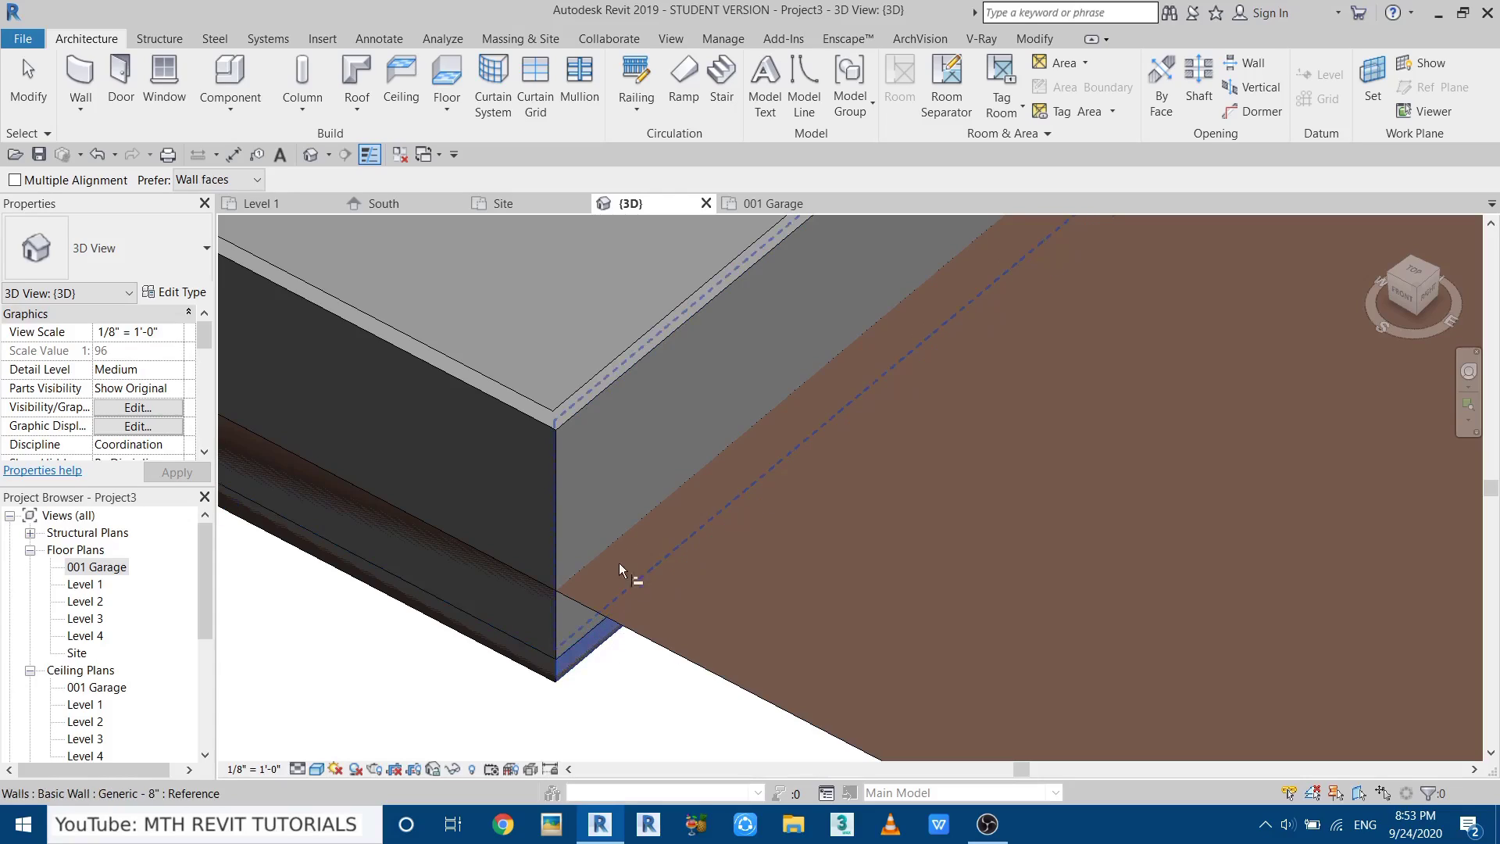
click(589, 408)
Align the west wall's outer face with the building pad's west face and finish aligning.
shift+middle_drag(594, 410, 842, 652)
click(903, 606)
click(842, 319)
scroll(898, 602, down, 2)
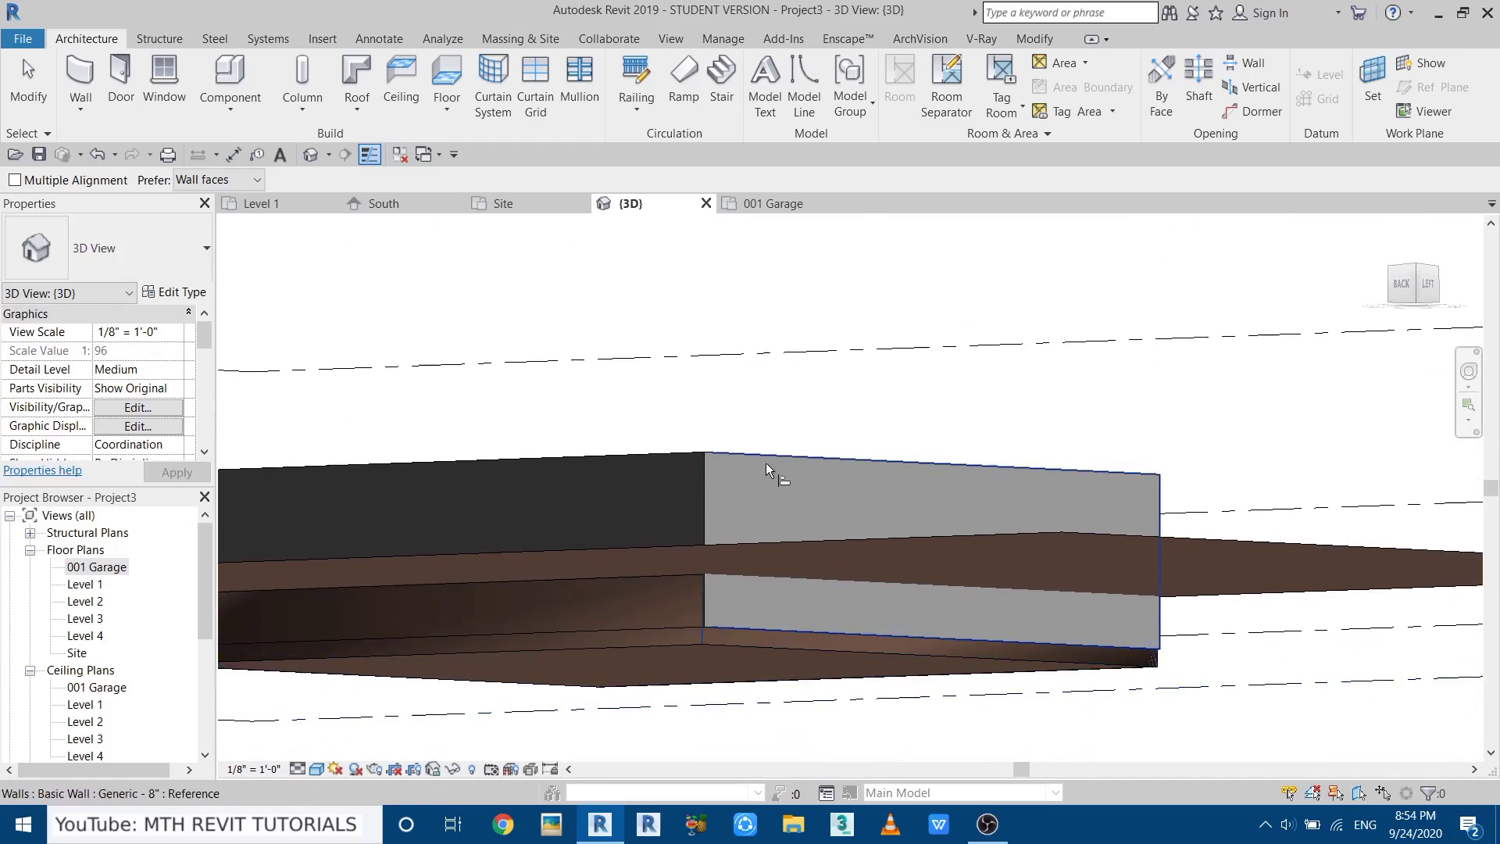
key(Escape)
shift+middle_drag(770, 563, 803, 640)
scroll(804, 640, up, 4)
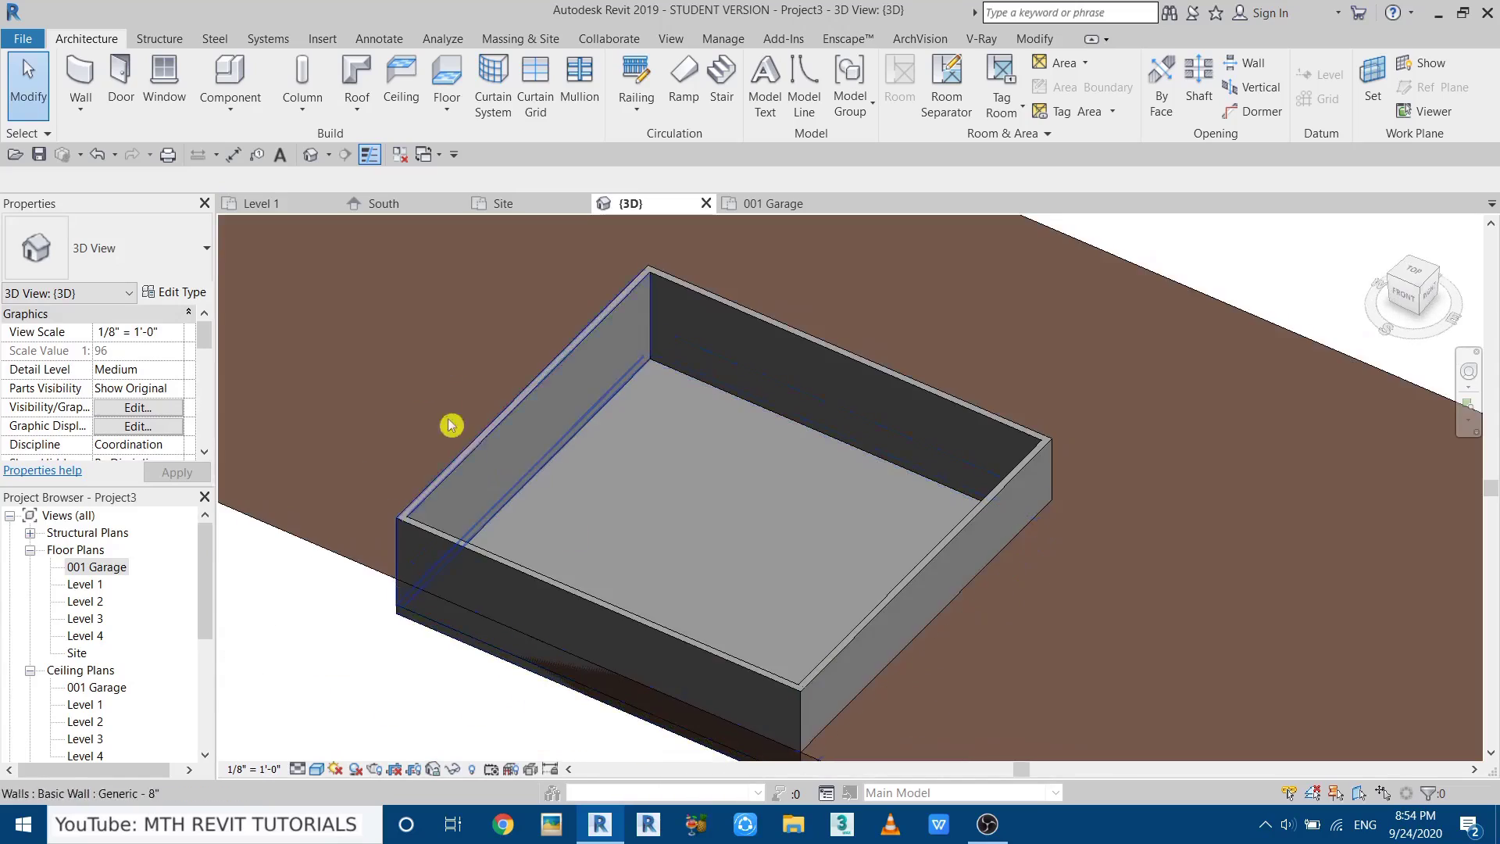
shift+middle_drag(445, 422, 447, 498)
In the 001 Garage plan, copy the west wall 12' to the east as a partition wall.
click(764, 204)
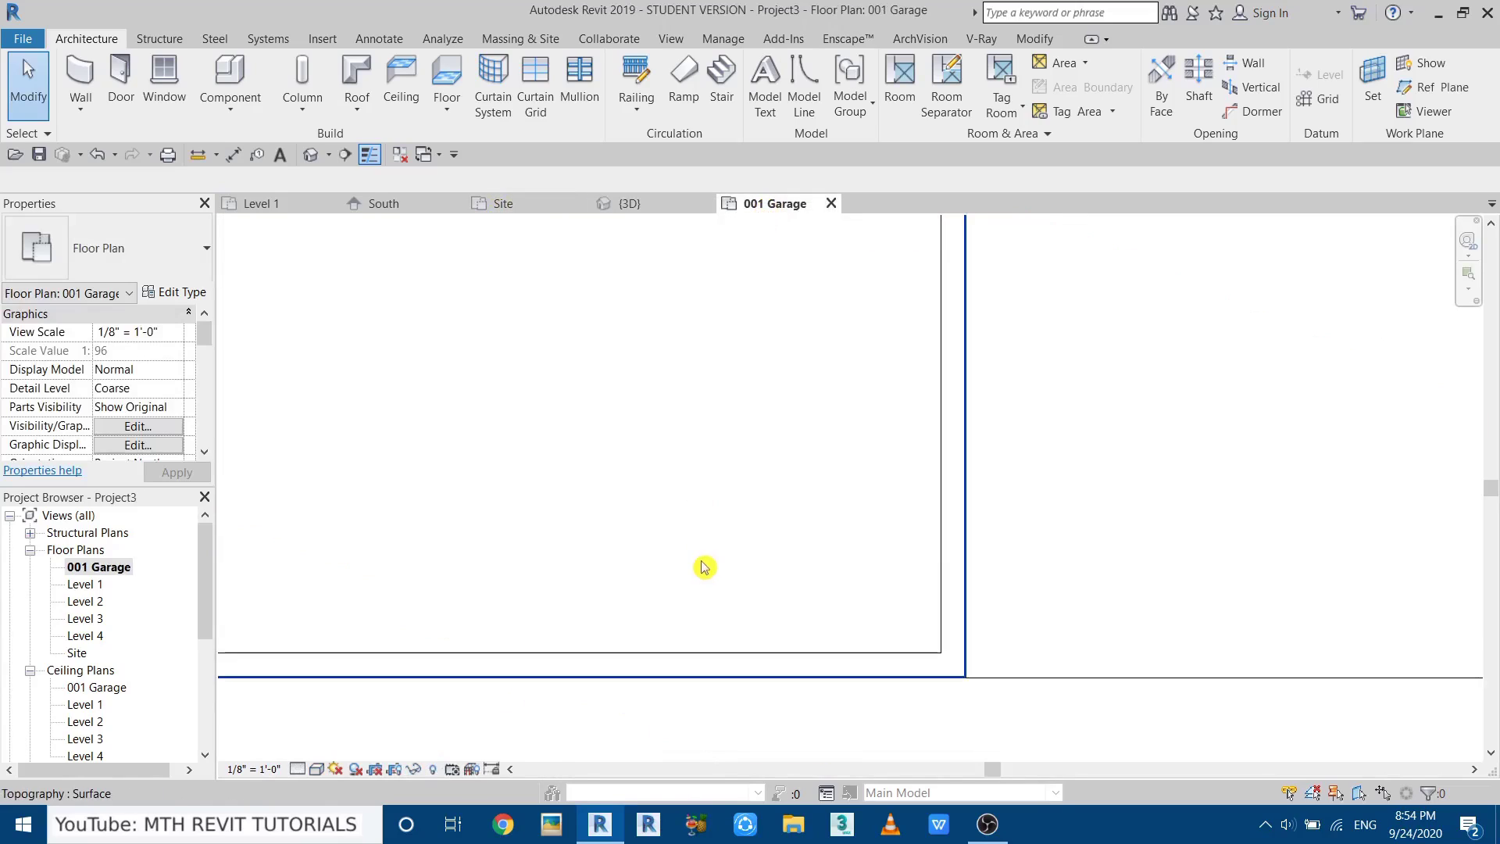
scroll(704, 567, down, 5)
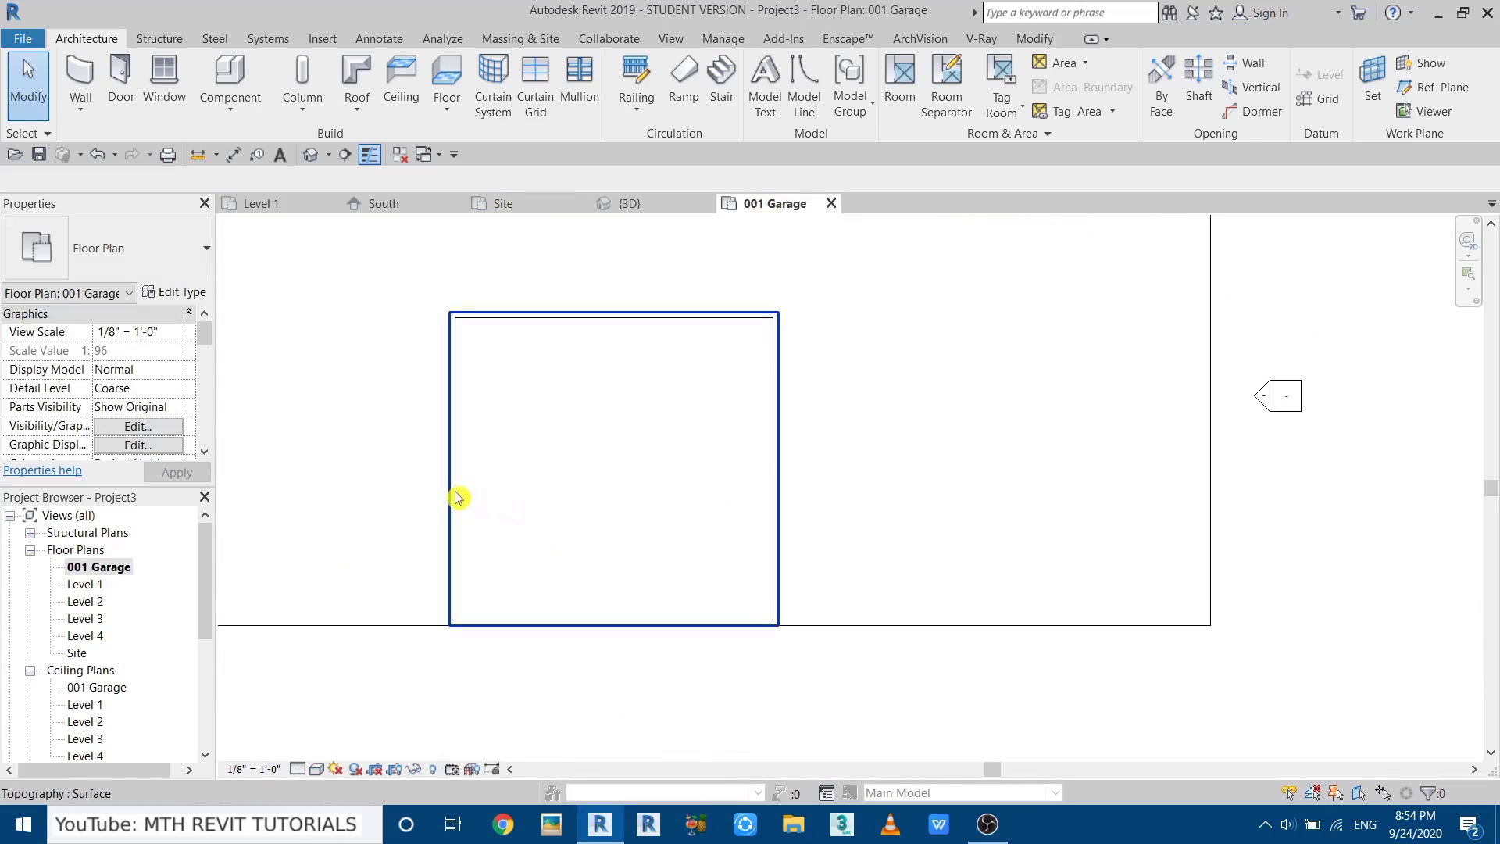
click(458, 498)
key(c)
key(o)
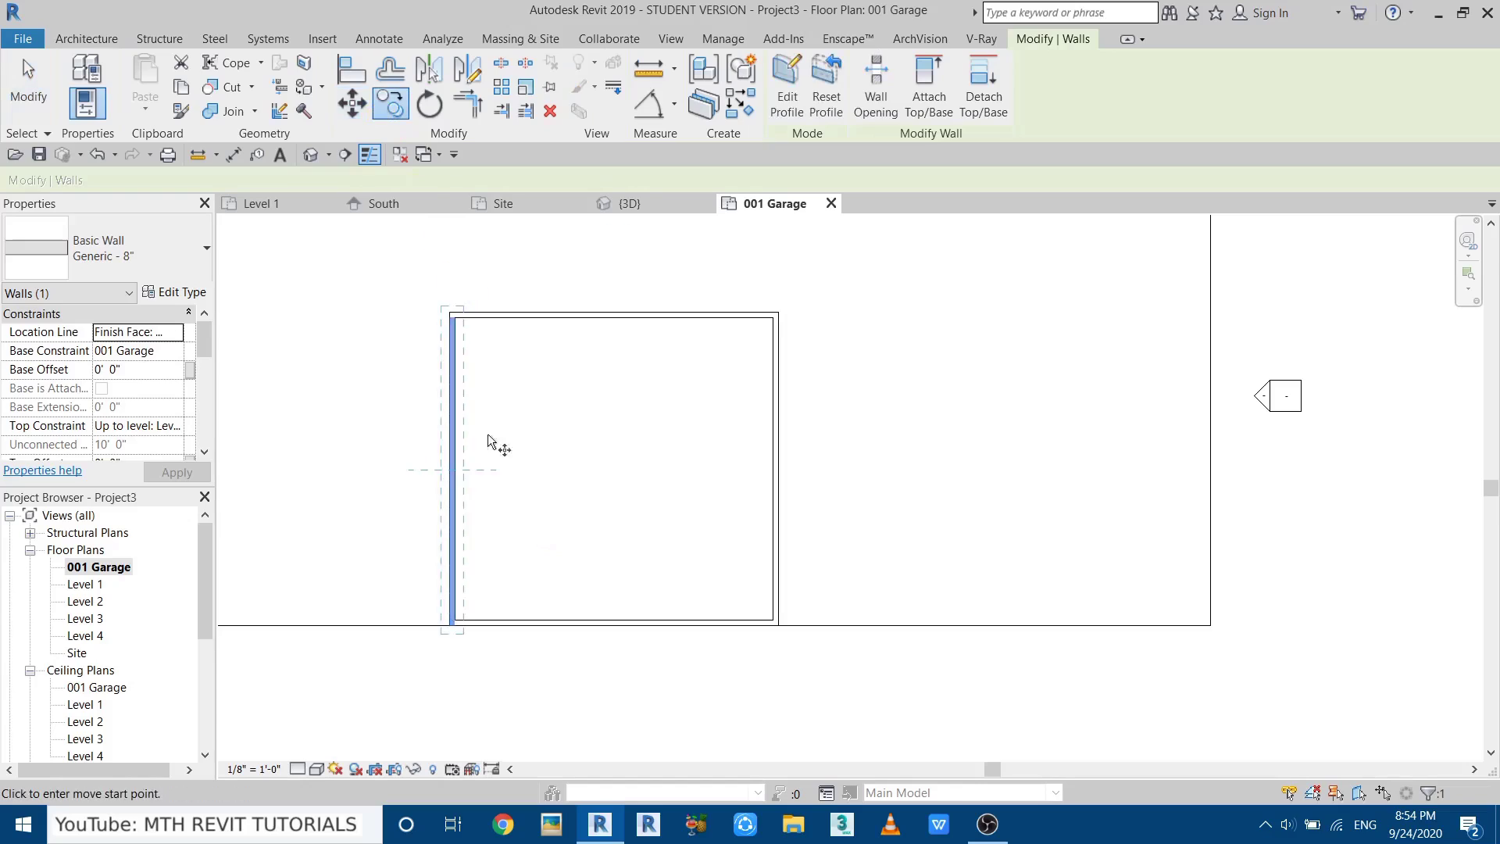
click(458, 439)
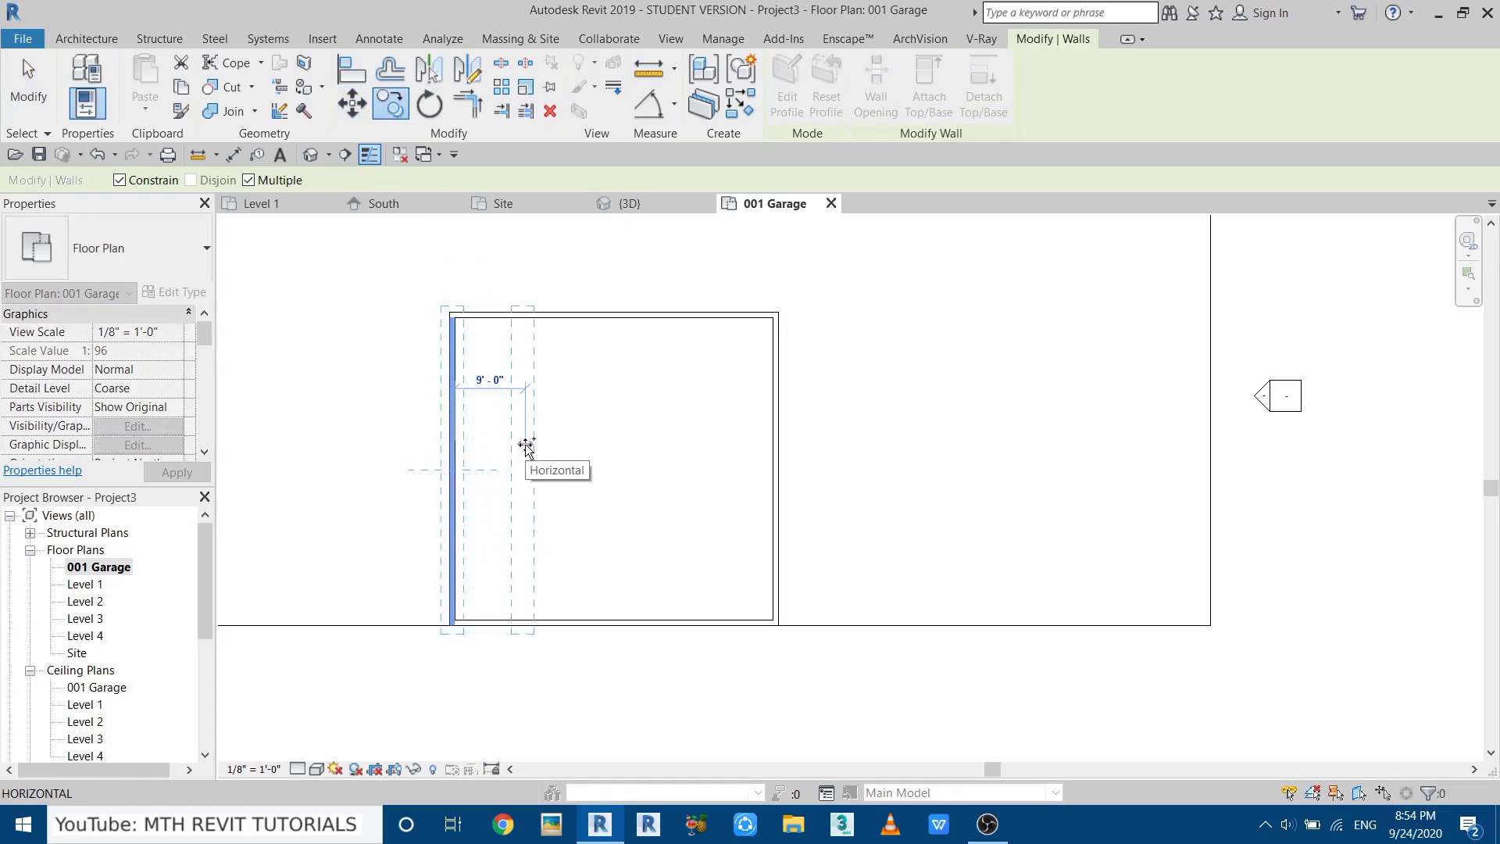
text(12)
key(Return)
key(Escape)
key(Escape)
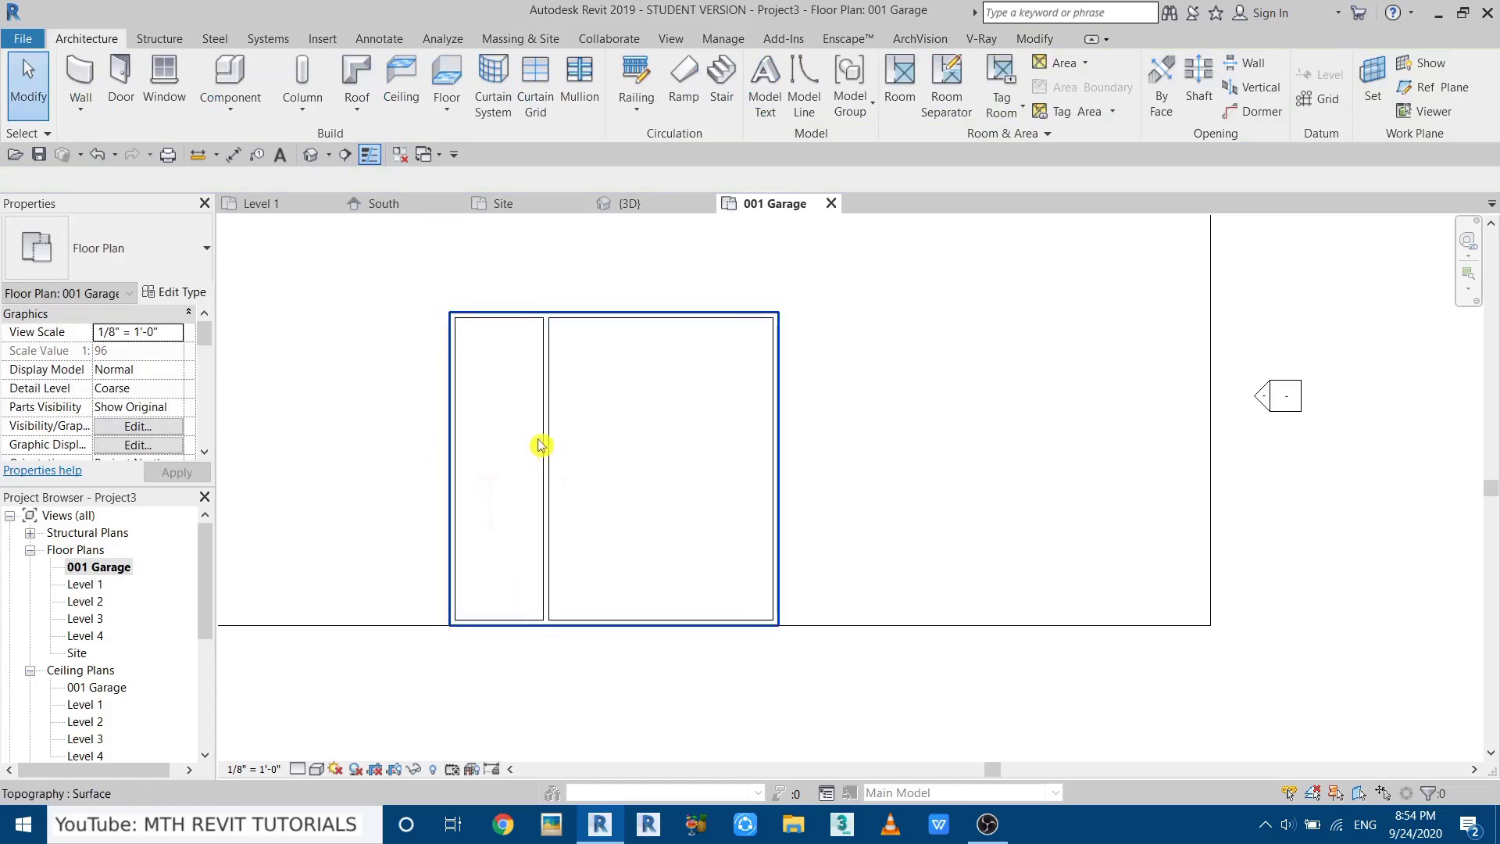
Open the 3D view at the junction of the partition wall and the south wall.
middle_drag(560, 378, 526, 403)
click(310, 152)
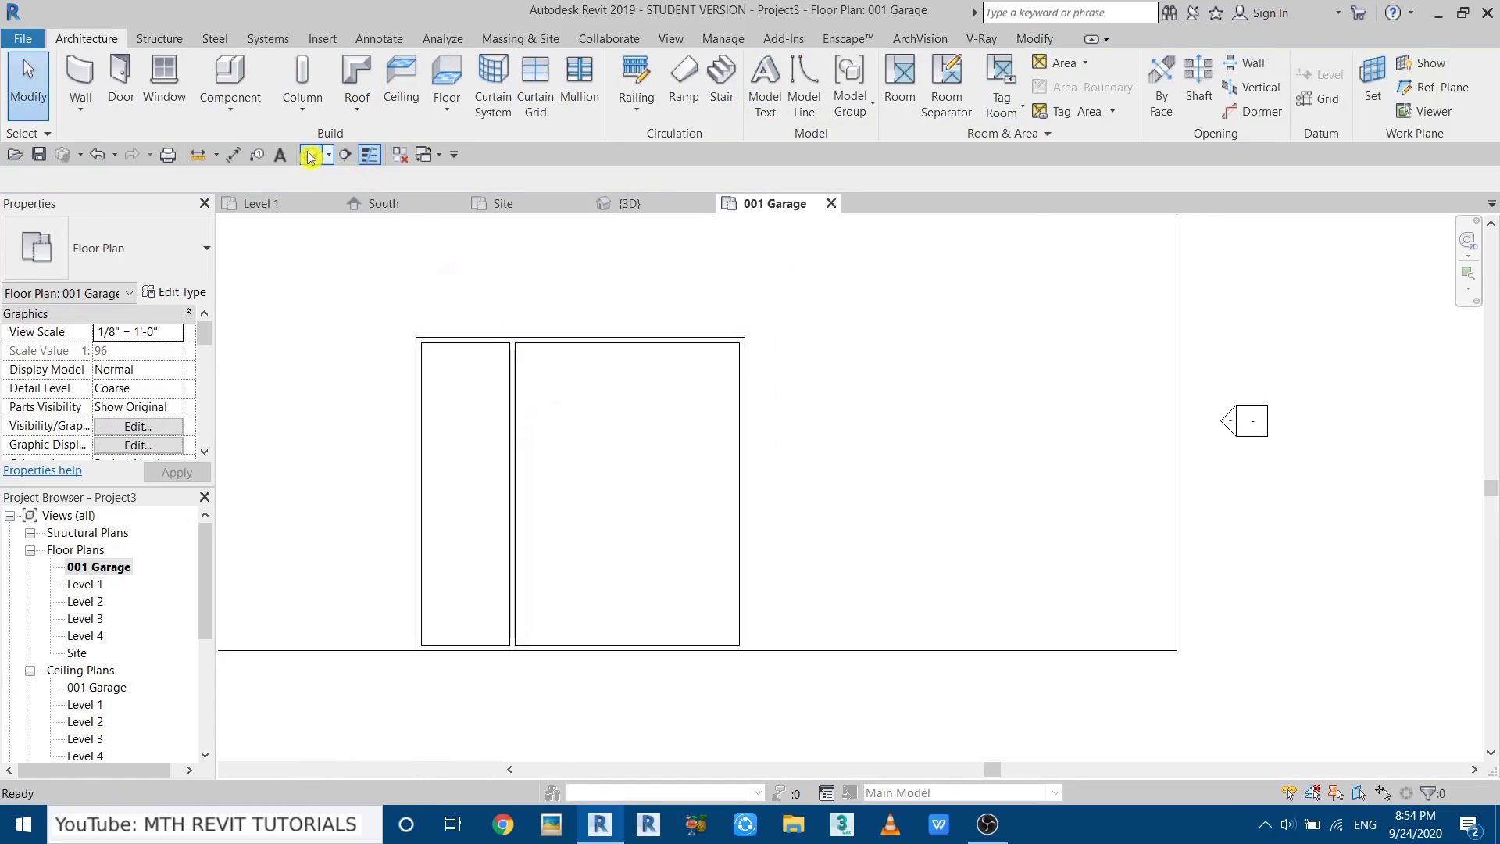
scroll(722, 489, up, 5)
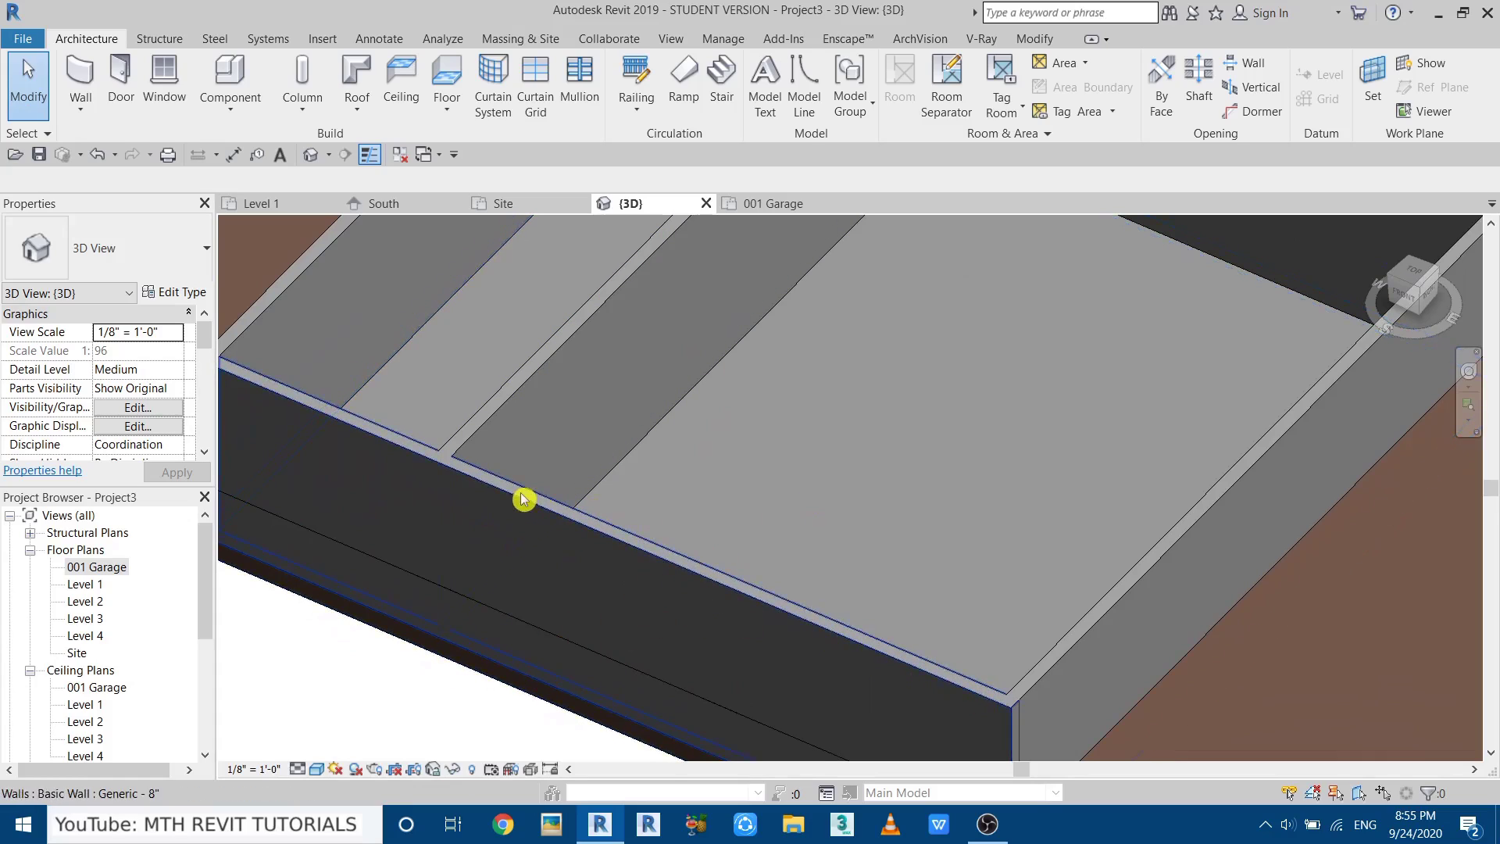
scroll(523, 476, down, 3)
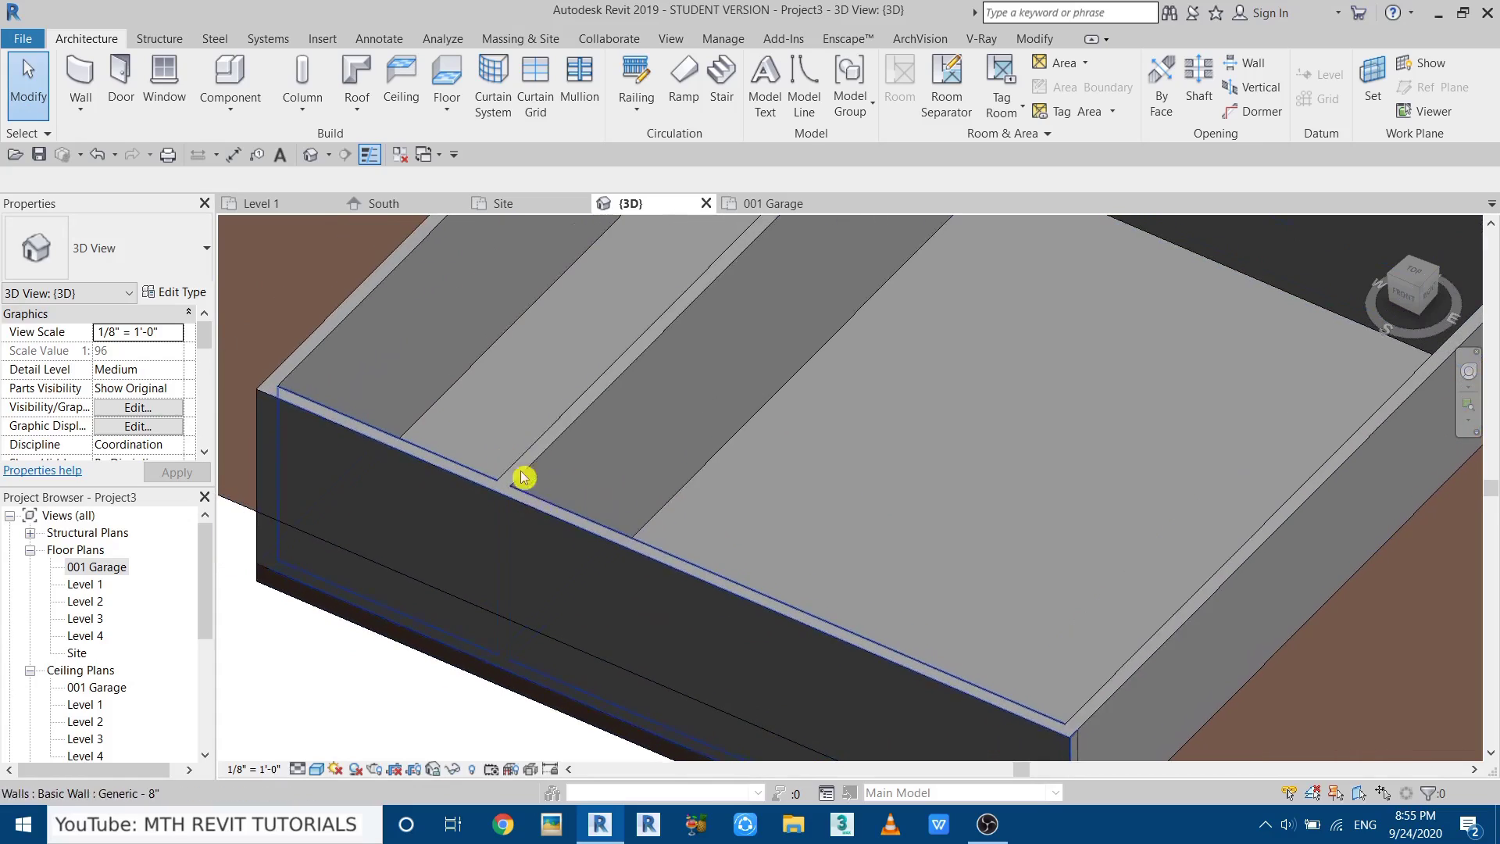
scroll(499, 472, up, 5)
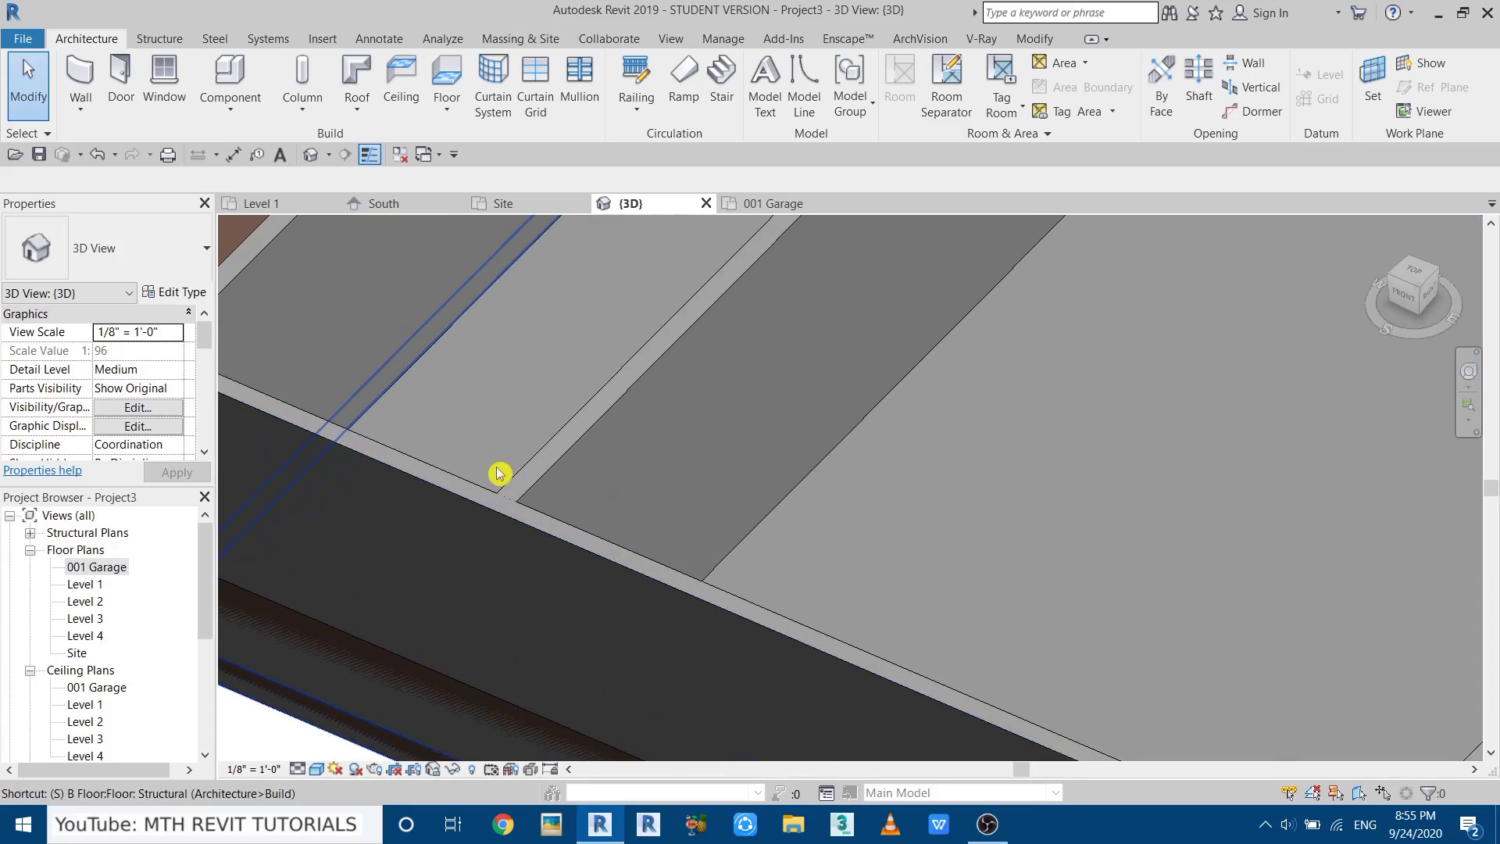
key(s)
key(l)
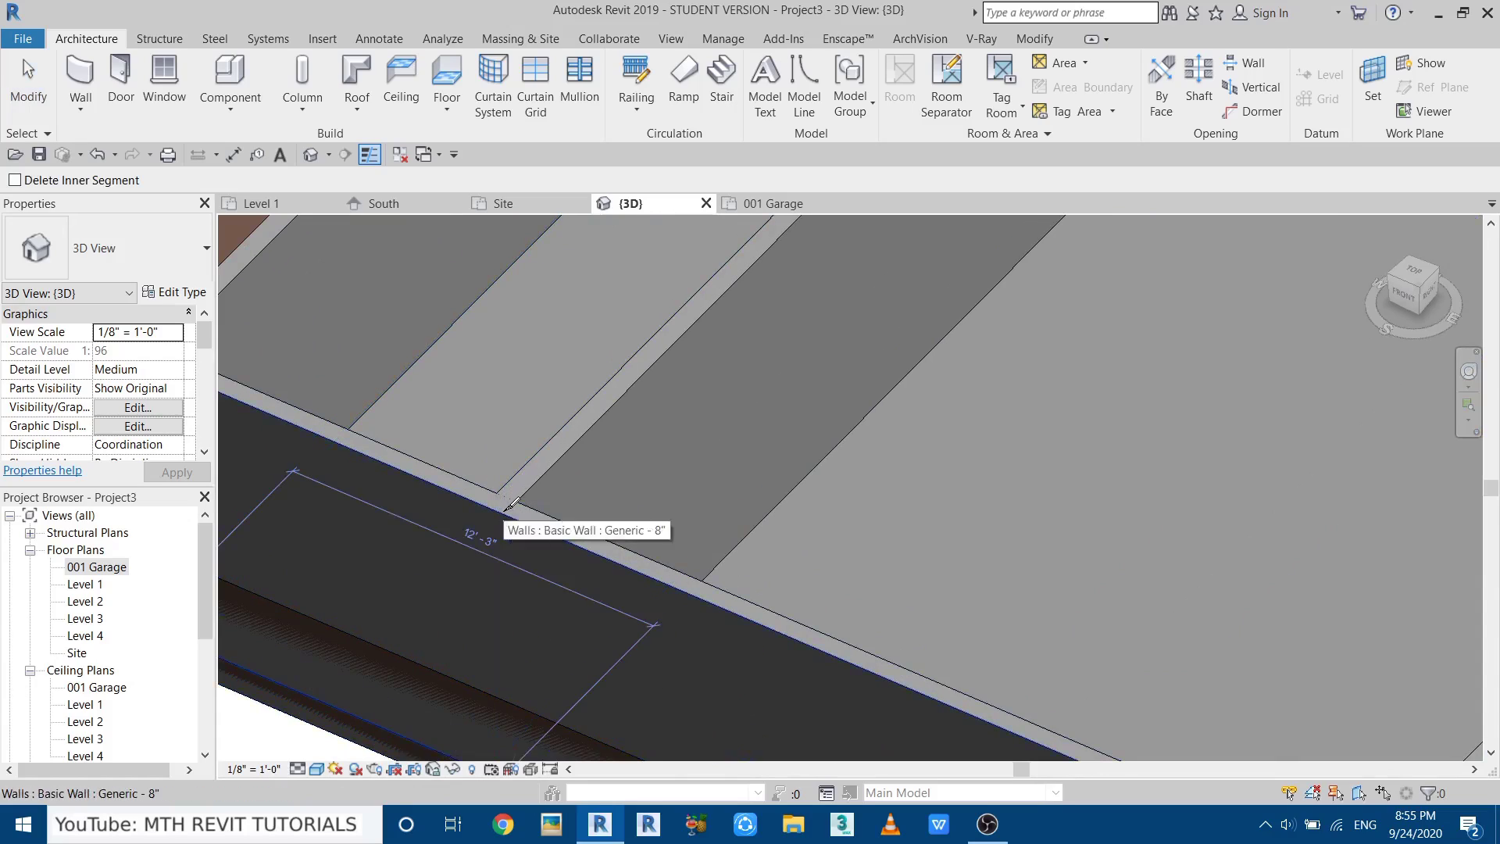
scroll(510, 504, up, 3)
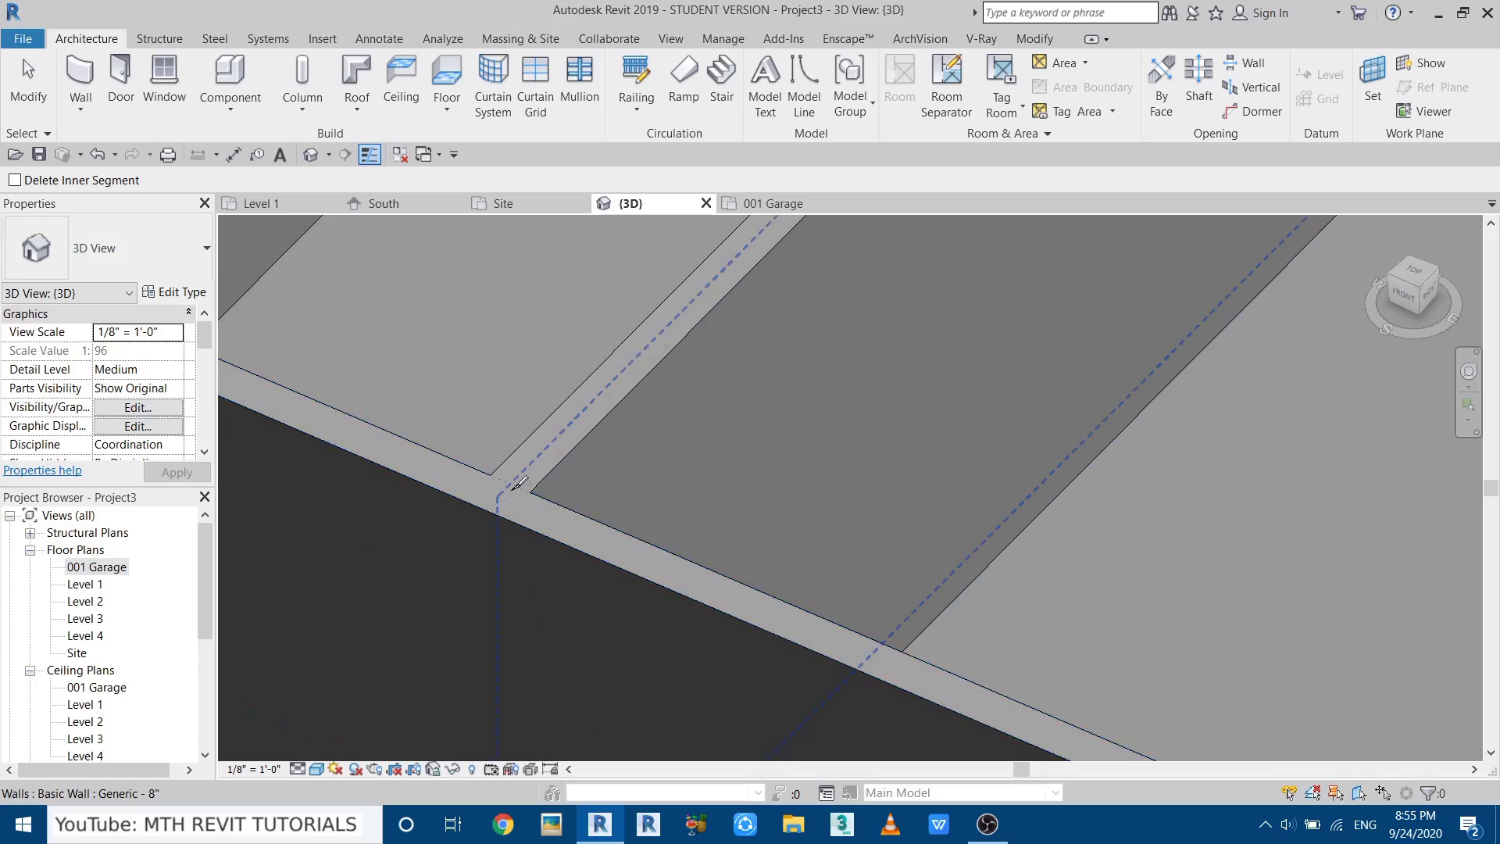
key(Escape)
click(642, 566)
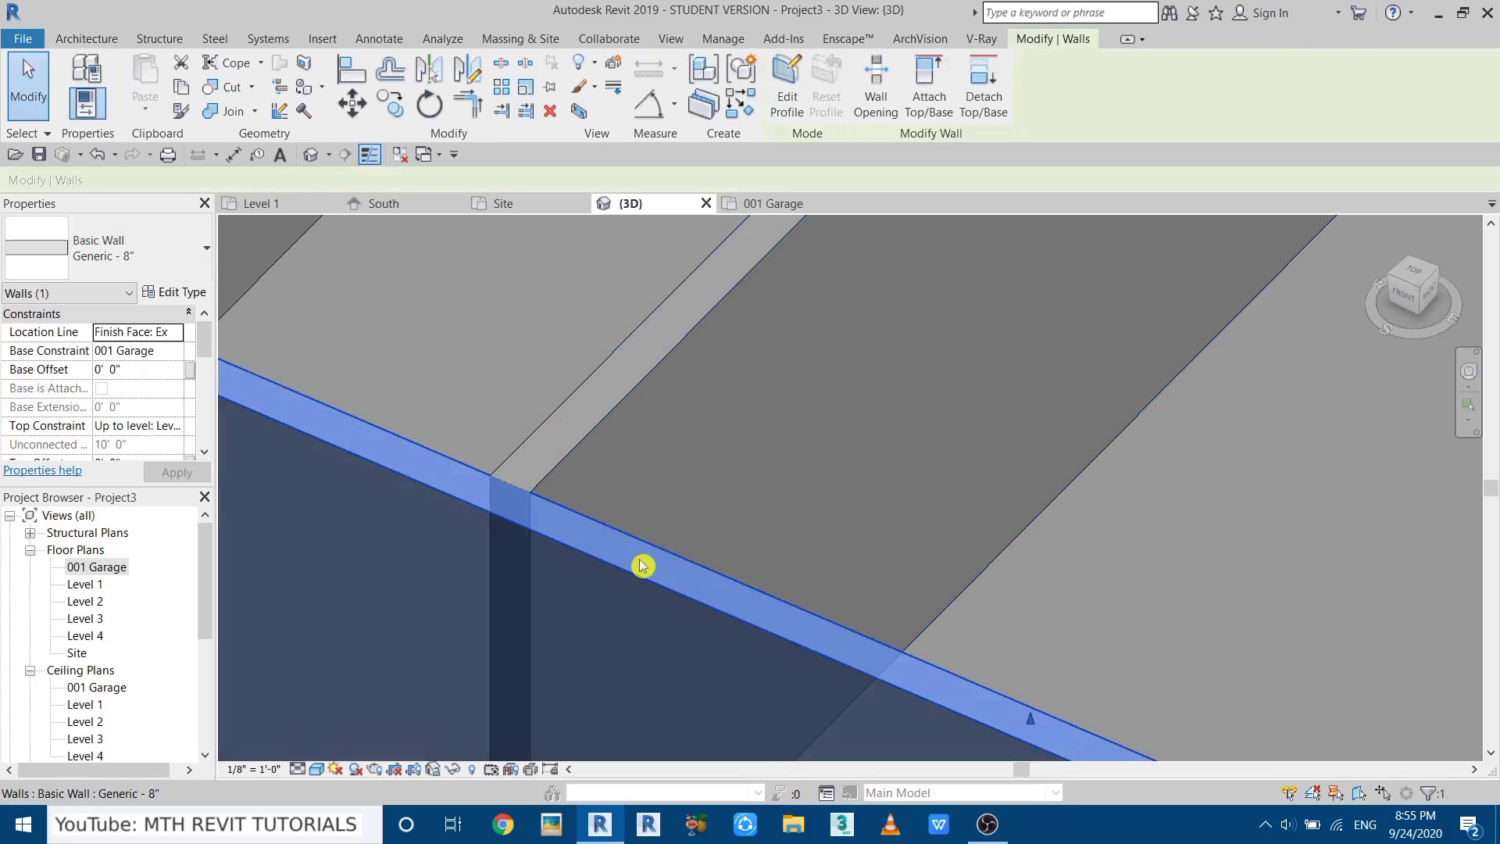
key(Escape)
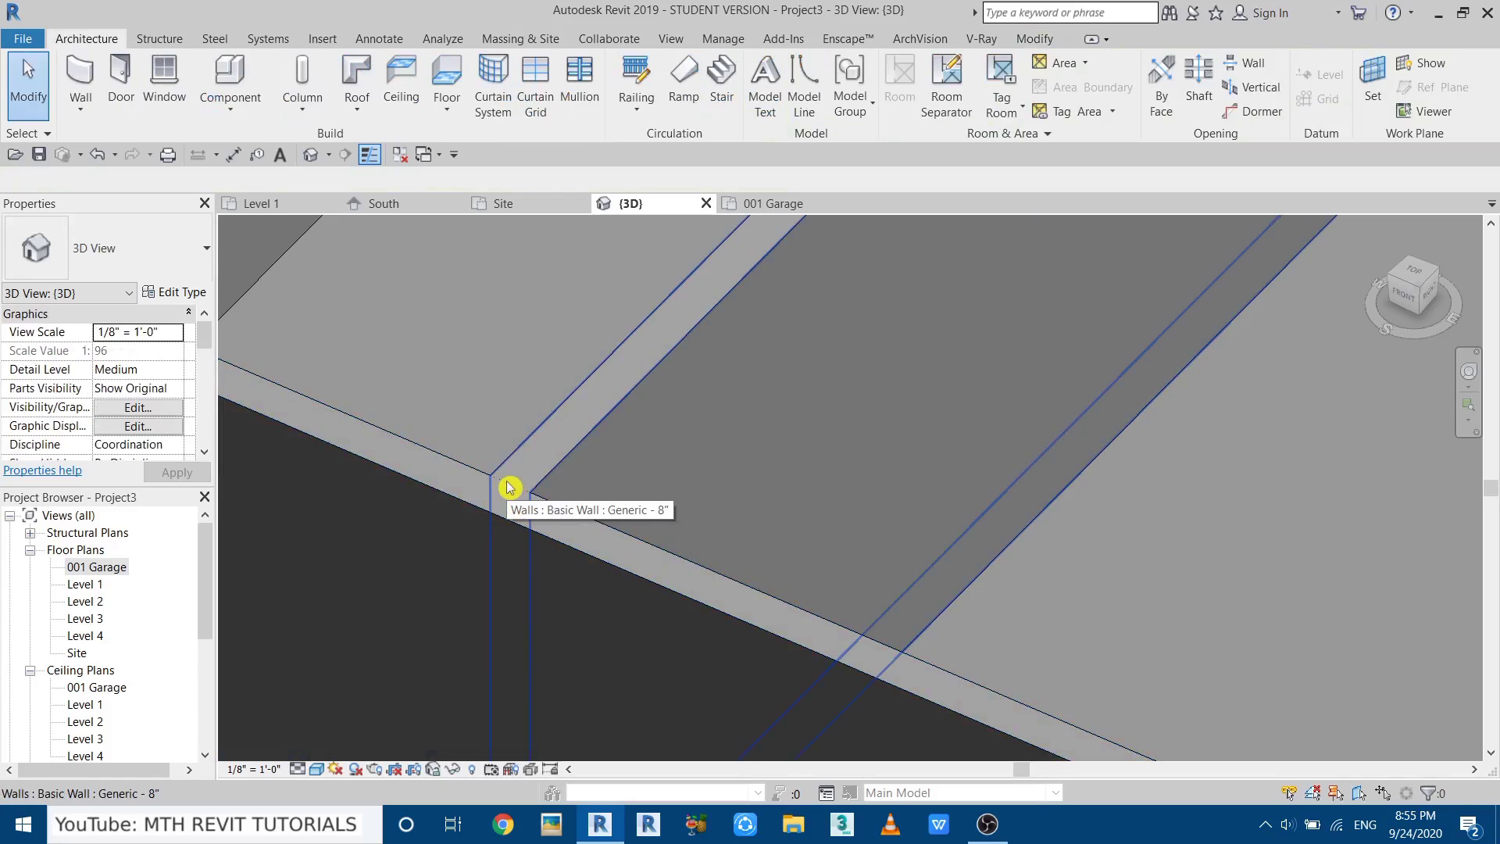
key(s)
key(l)
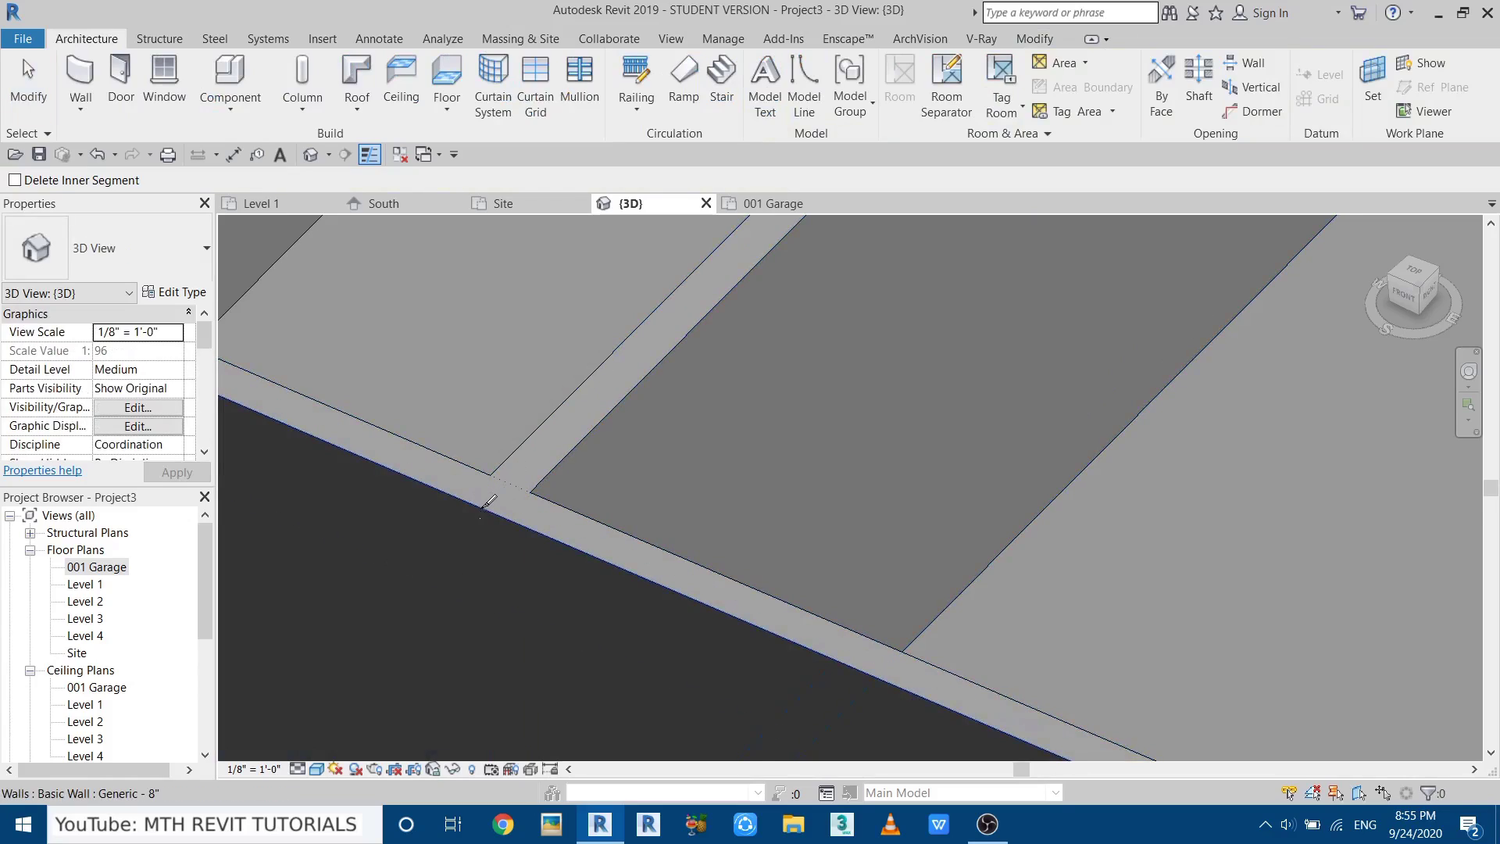
key(Escape)
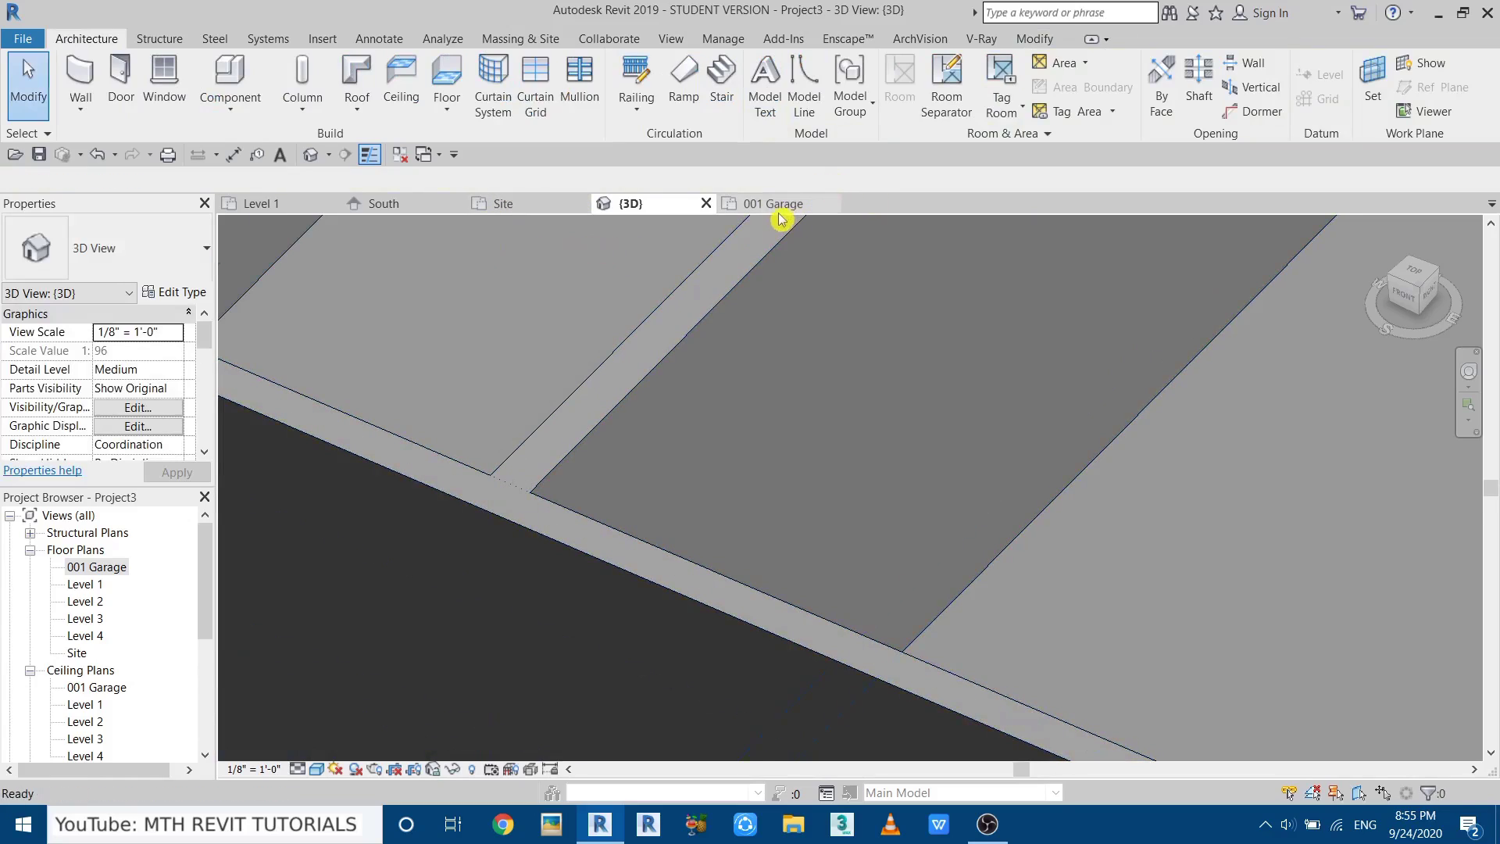
In the 001 Garage plan, split the south wall at the centre of its junction with the partition wall.
click(772, 207)
scroll(479, 653, up, 5)
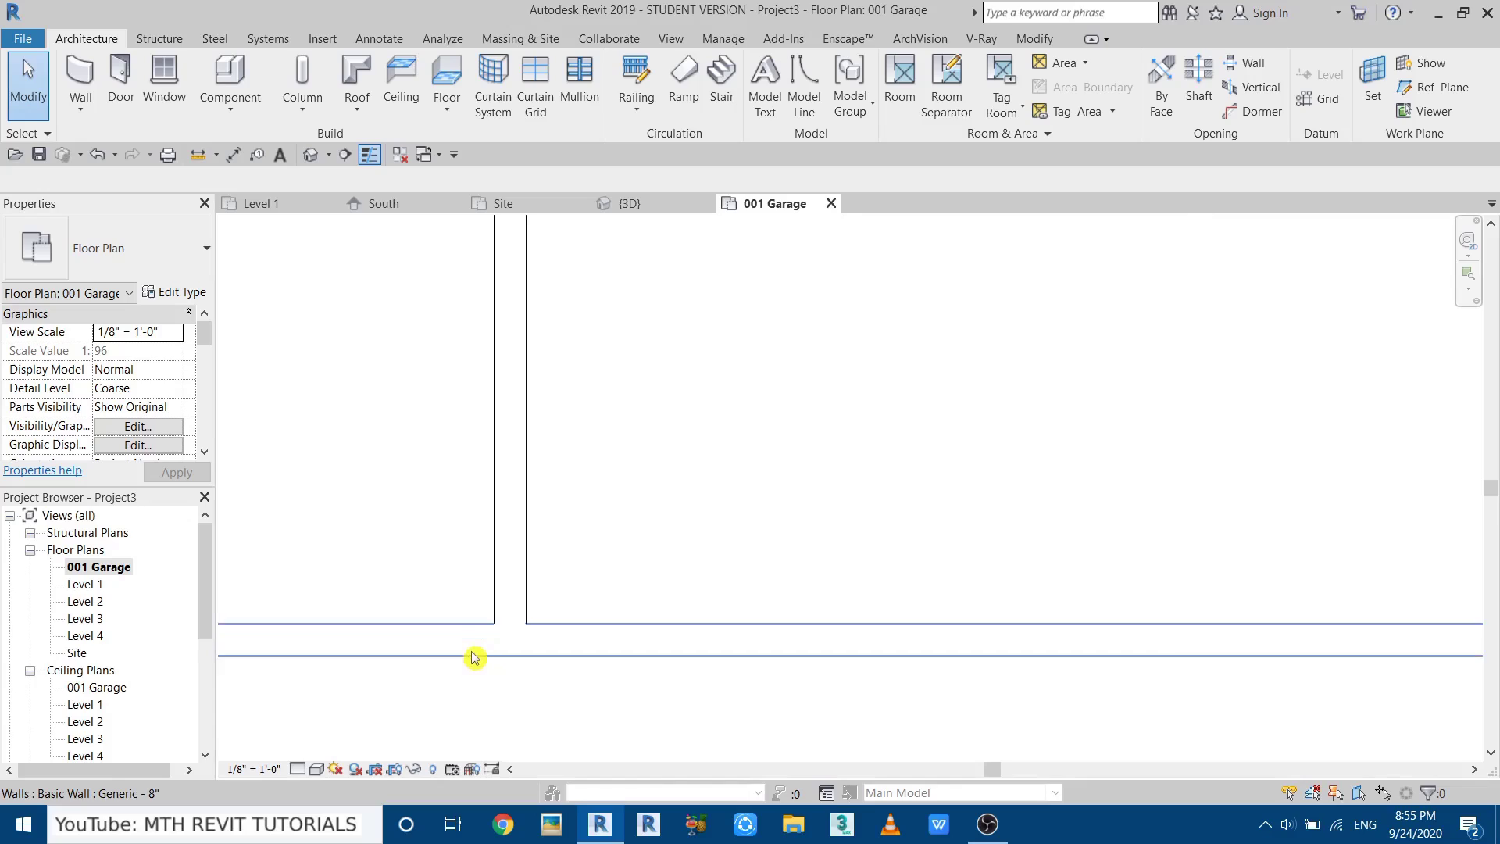
key(s)
key(l)
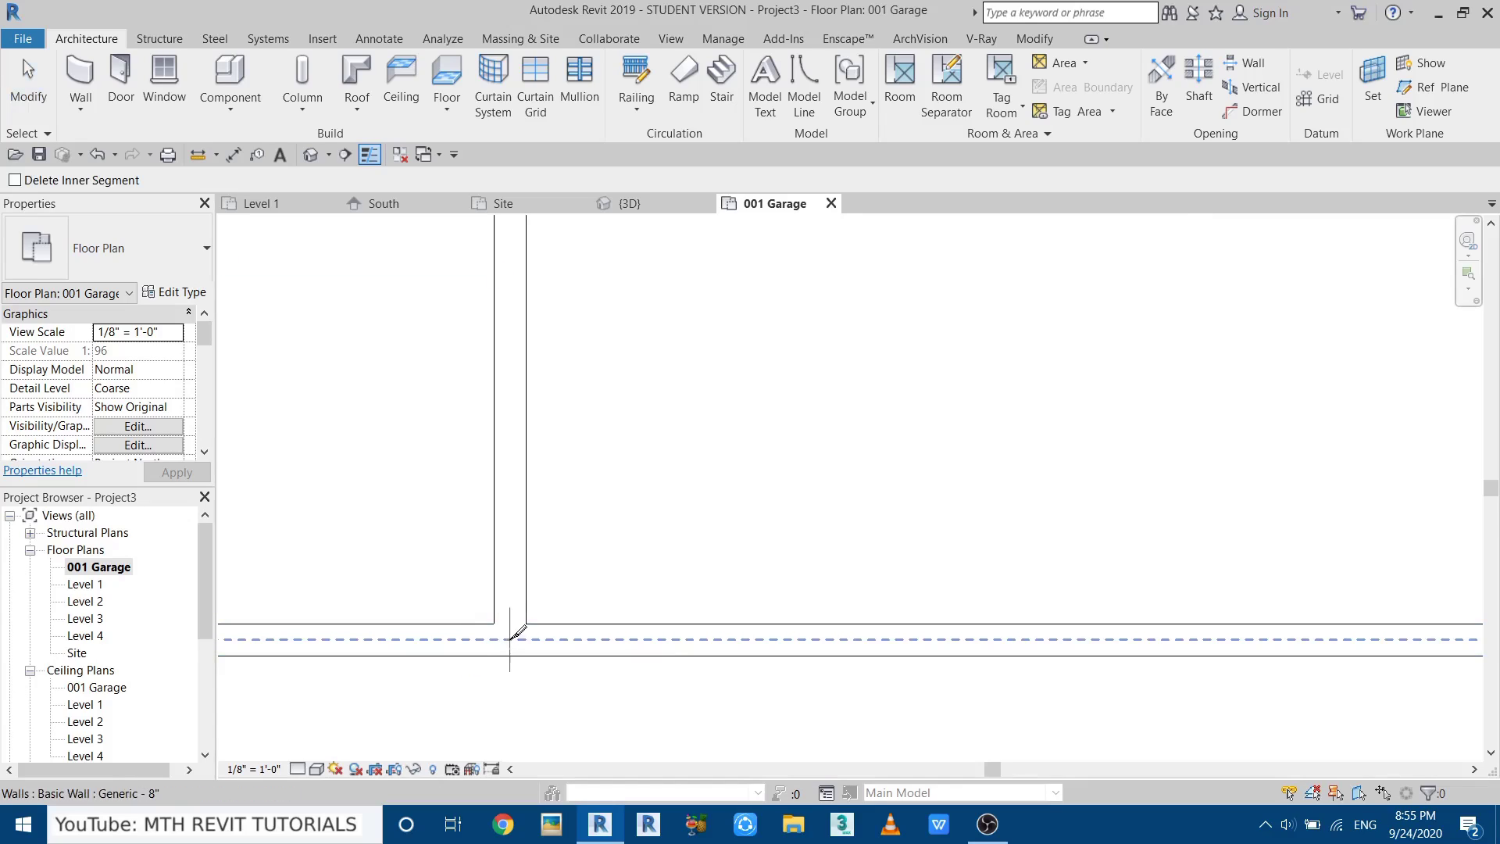
click(511, 638)
key(Escape)
Delete the south wall segment east of the partition wall.
click(596, 636)
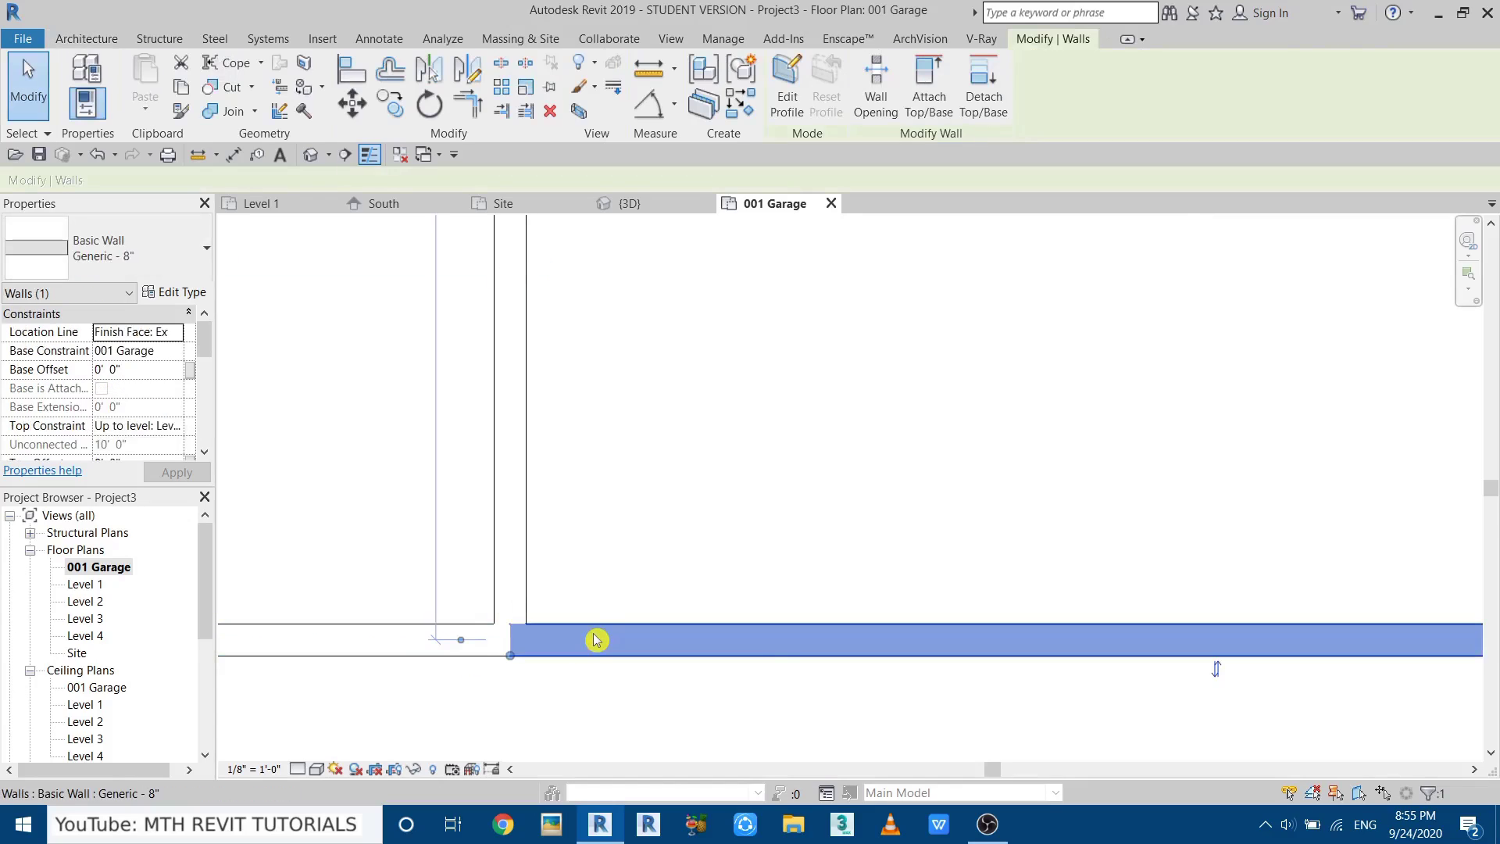
click(551, 113)
scroll(661, 630, down, 3)
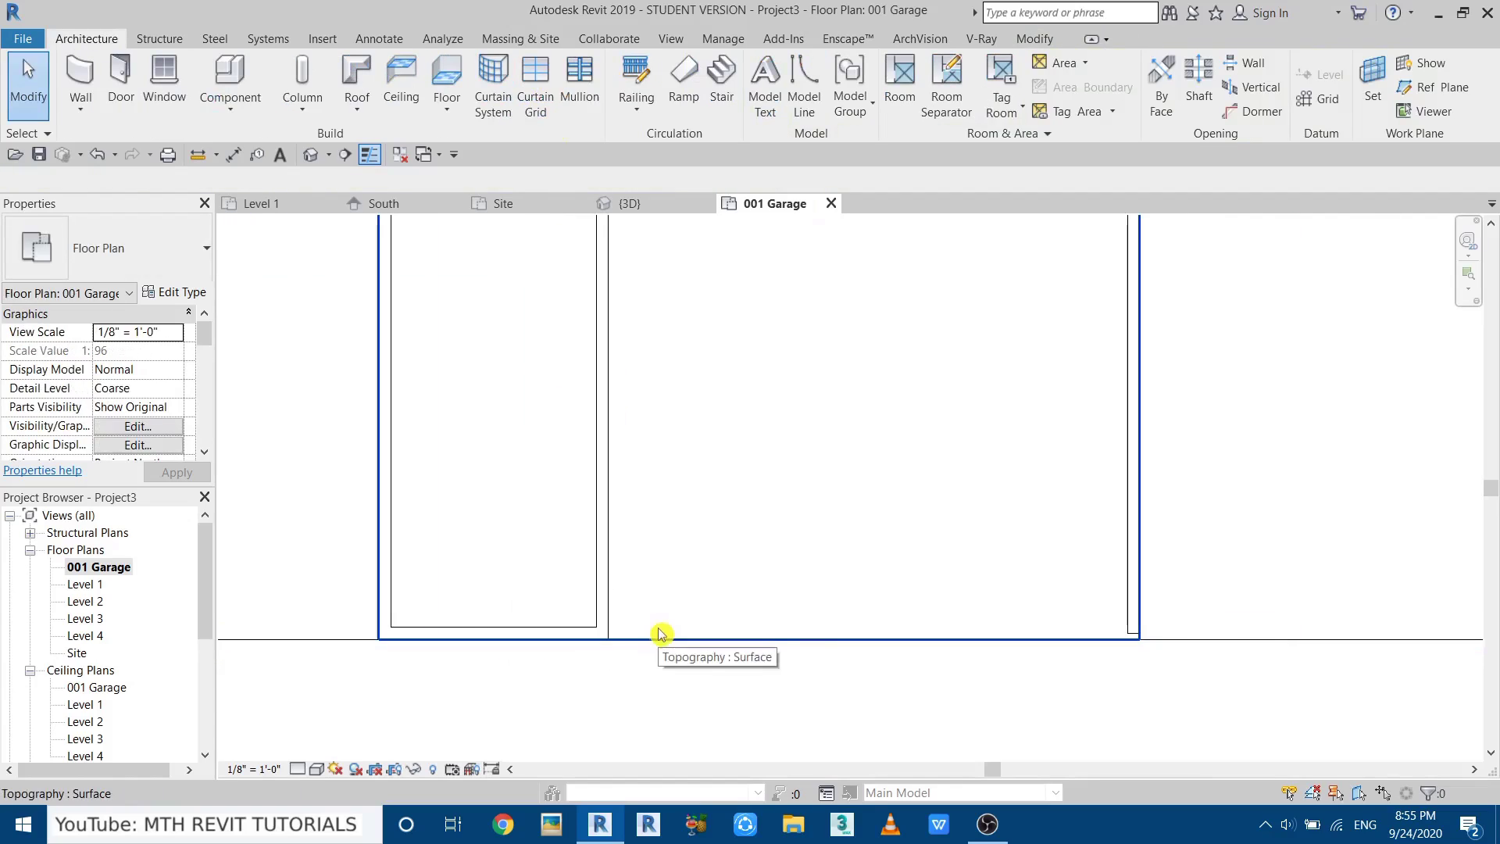
Move the remaining south wall segment 10' to the north.
click(497, 664)
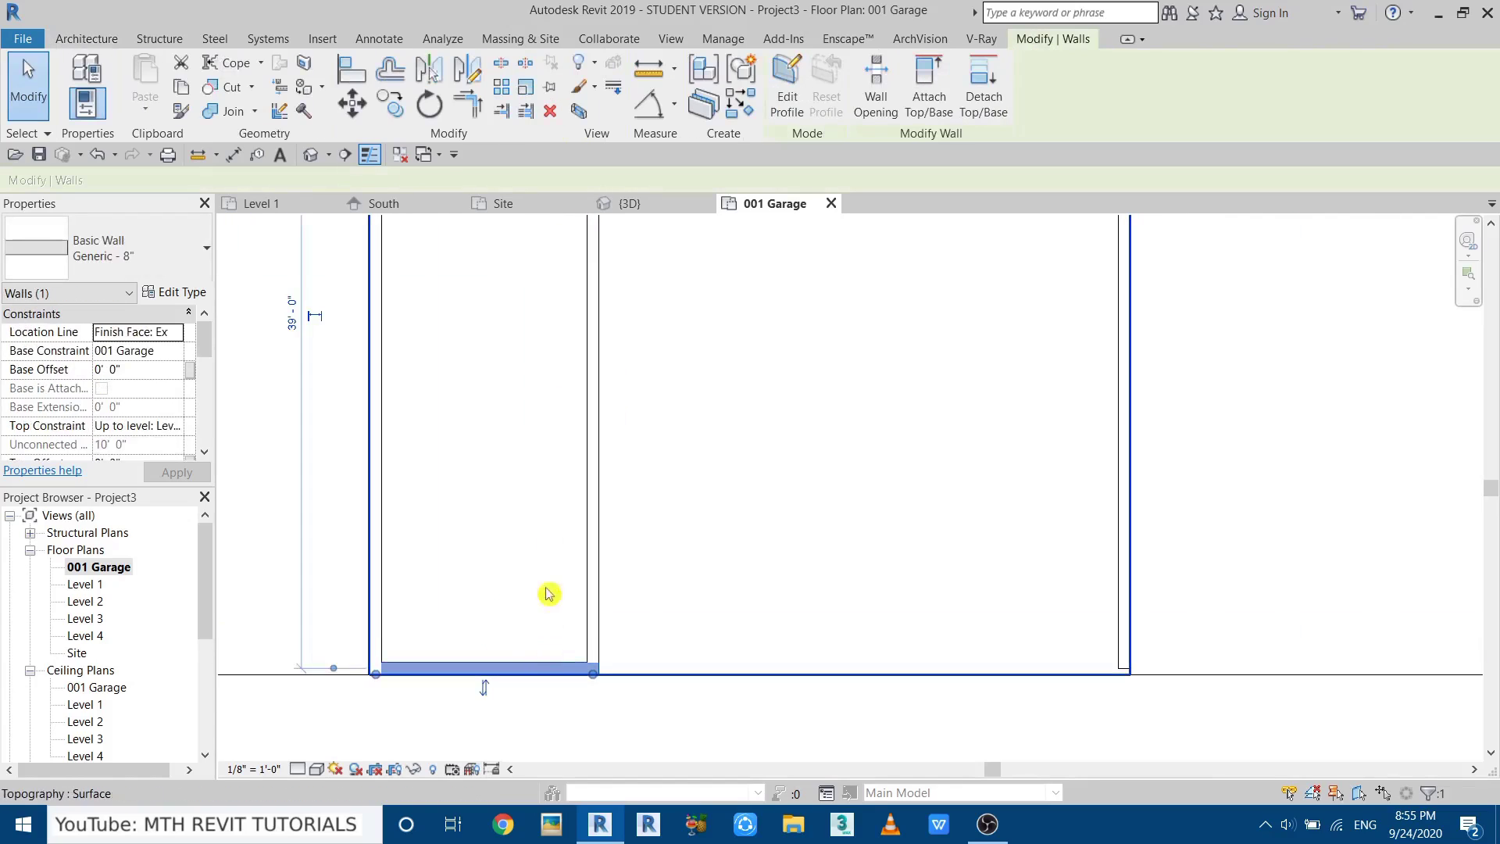
click(366, 101)
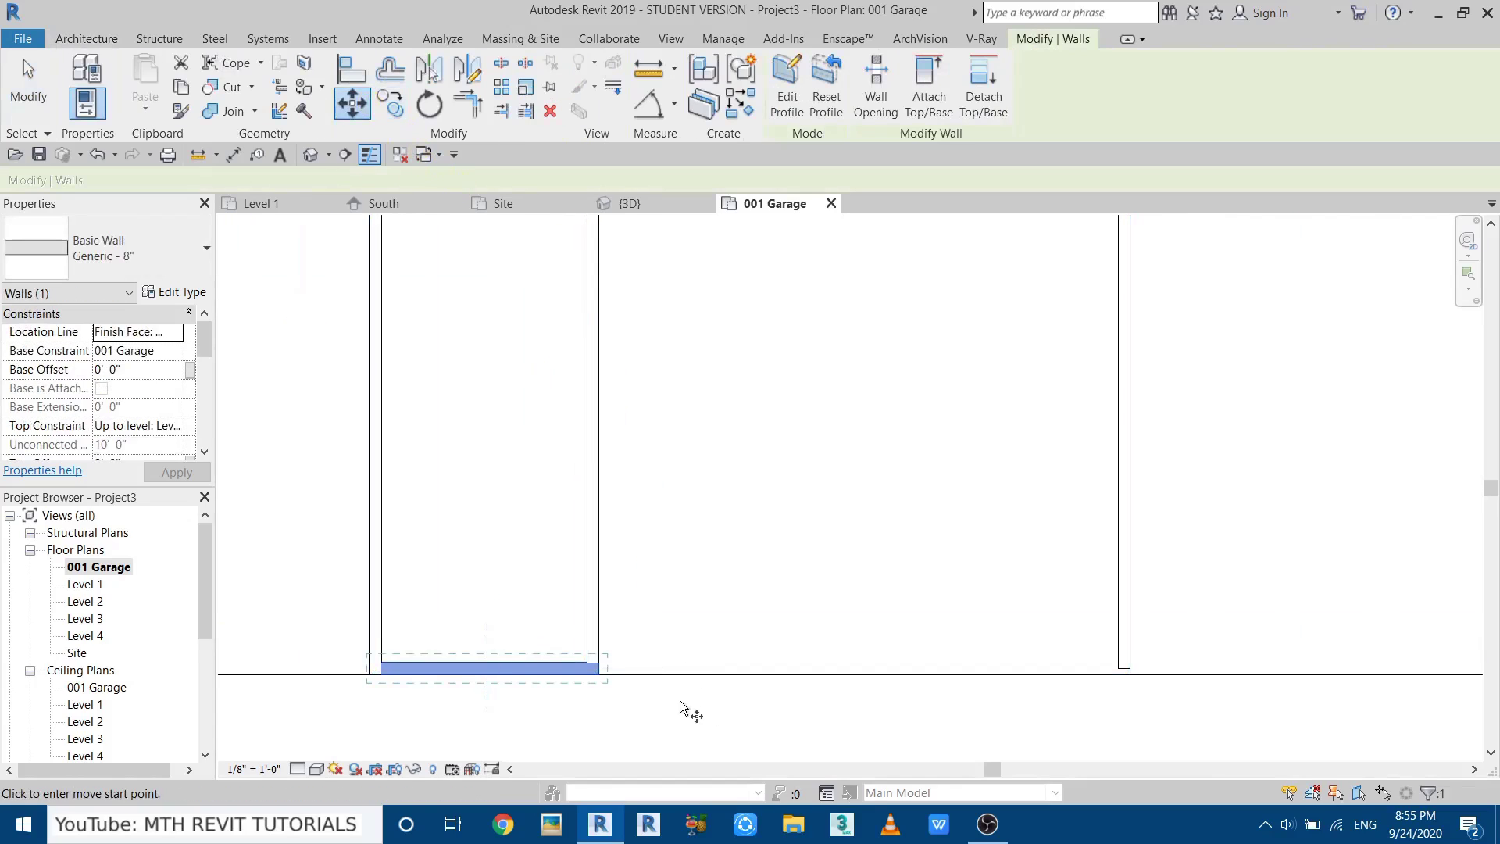
click(593, 669)
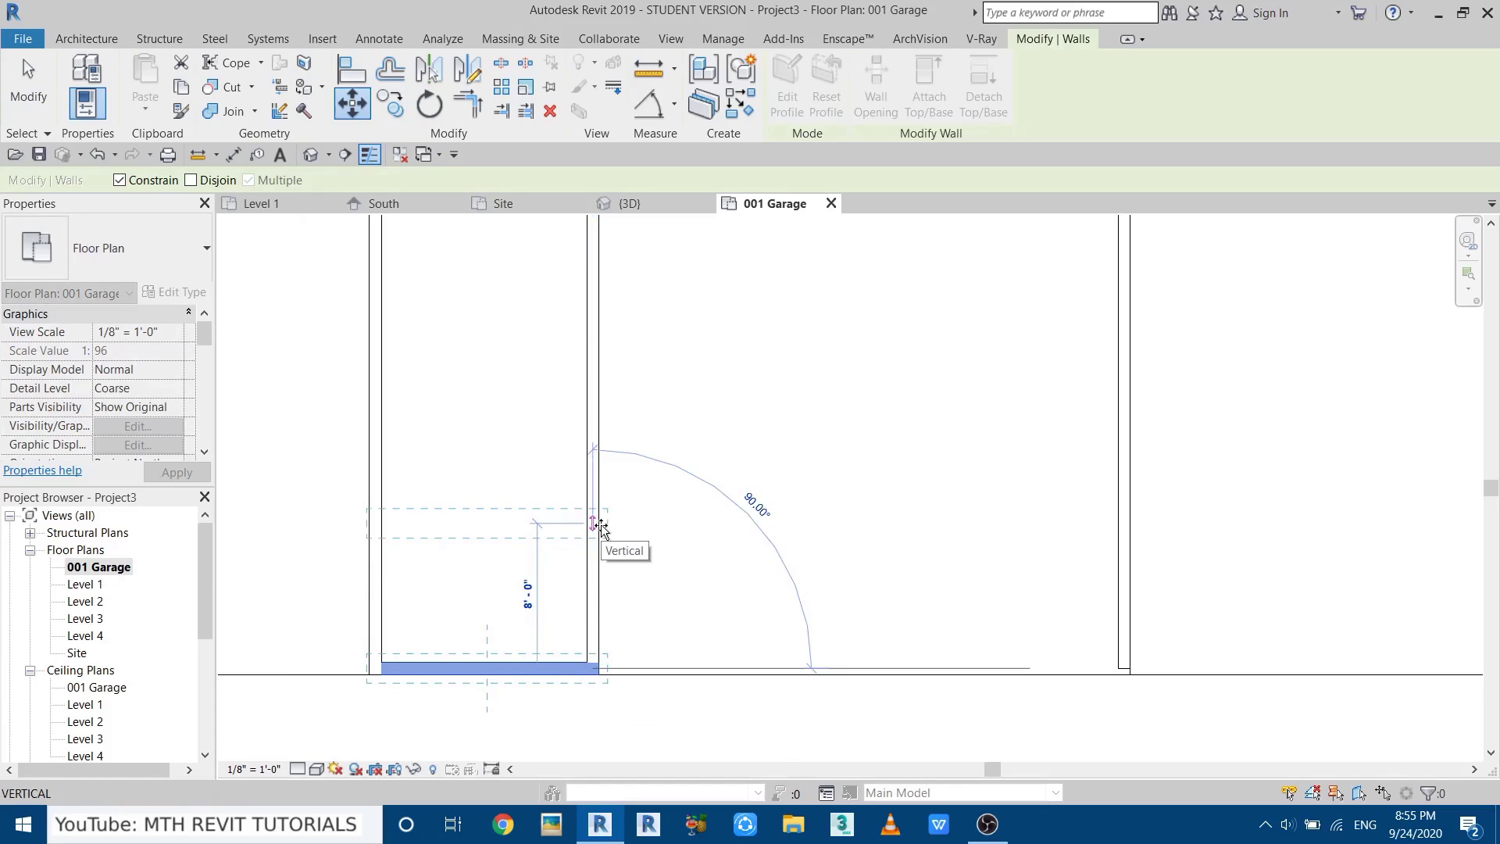
text(10')
key(Return)
click(602, 529)
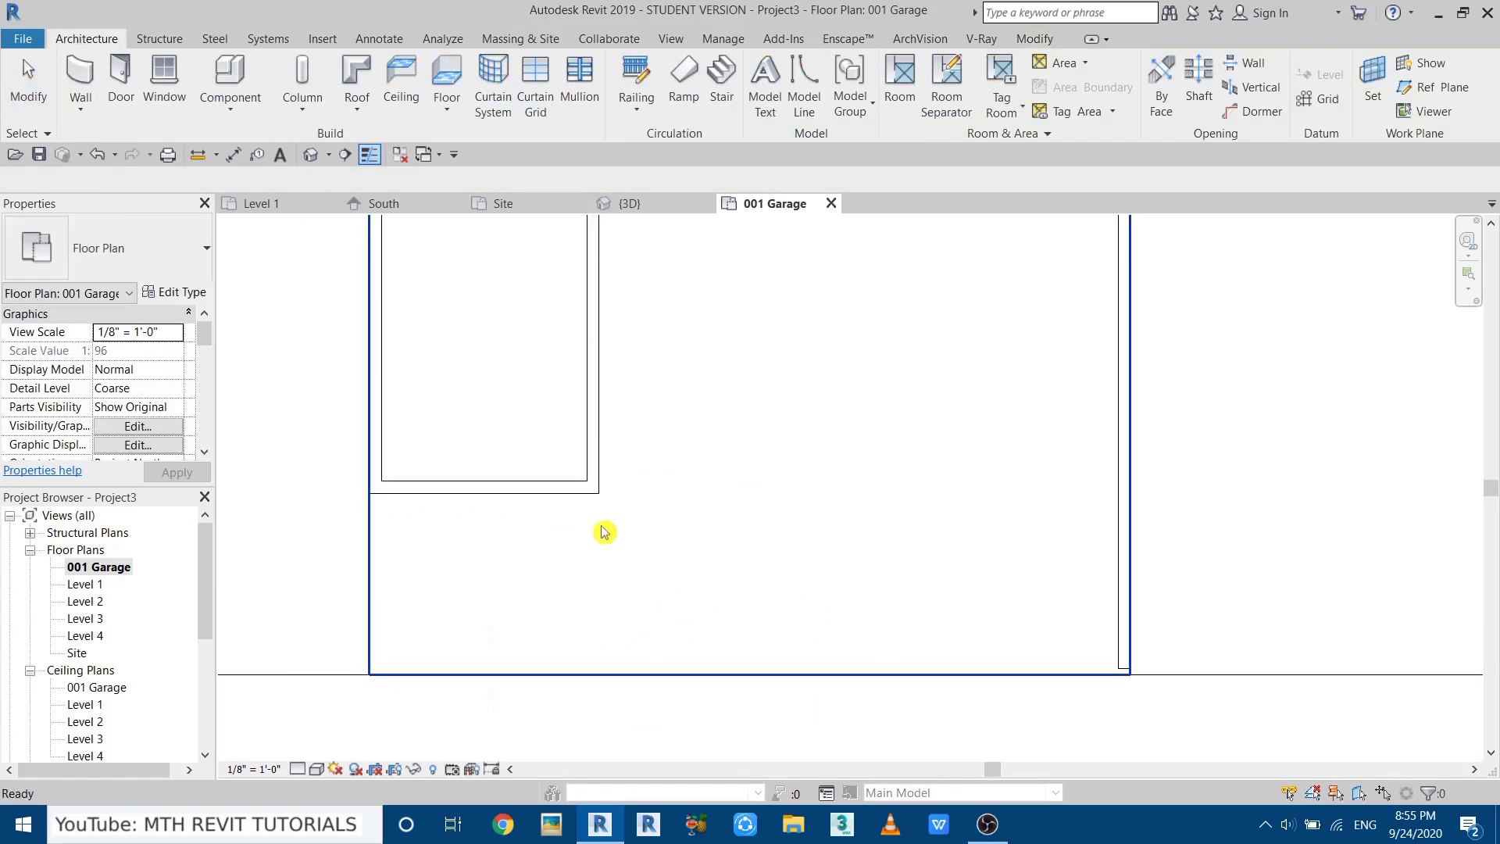
Shorten the east wall so its south end lines up with the moved south wall, and check it in 3D.
click(1123, 657)
drag(1130, 668, 1129, 493)
key(Escape)
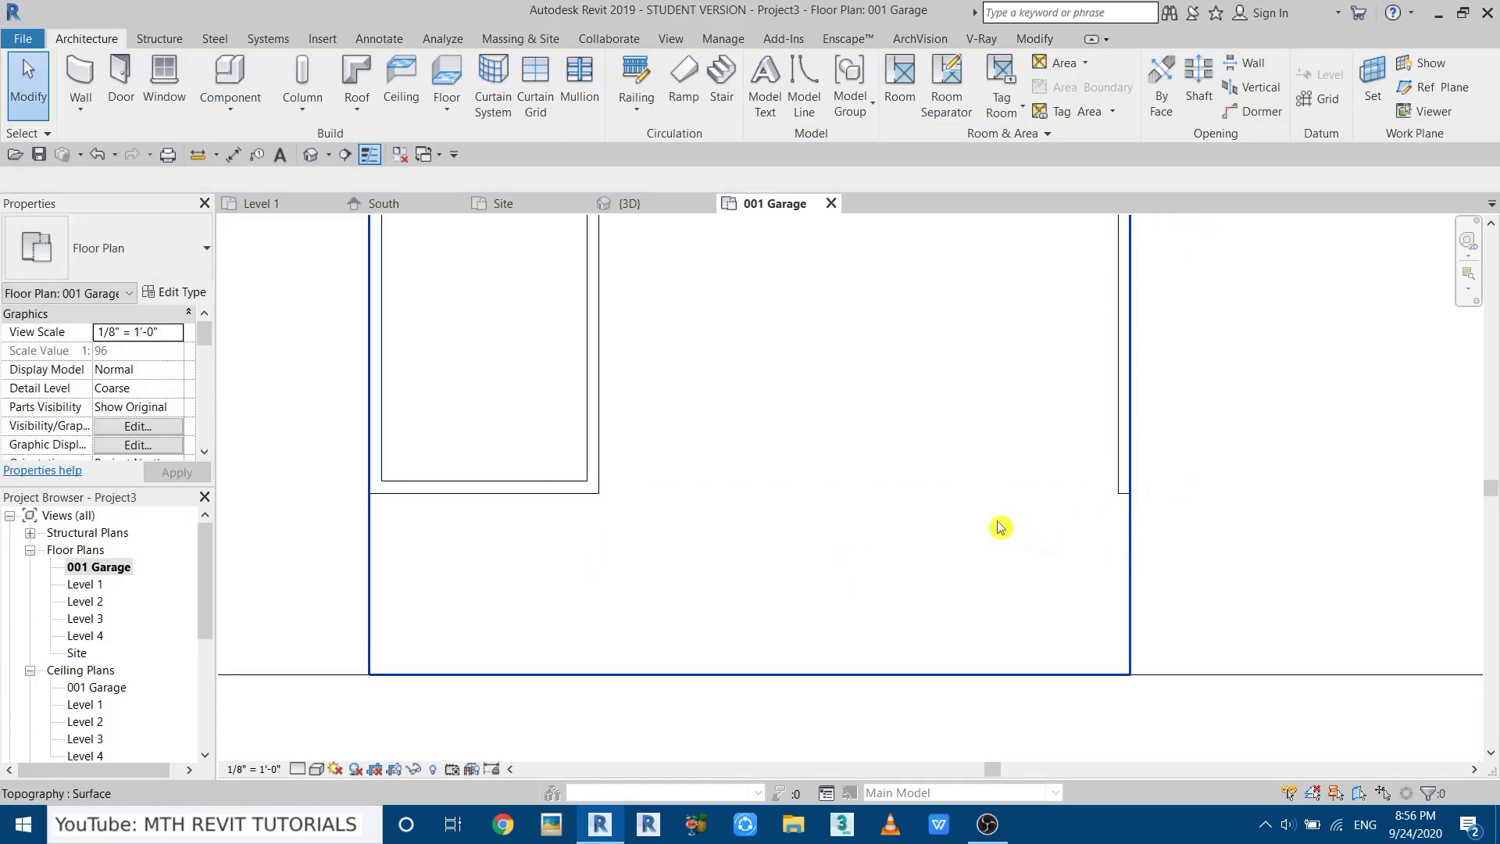
click(631, 200)
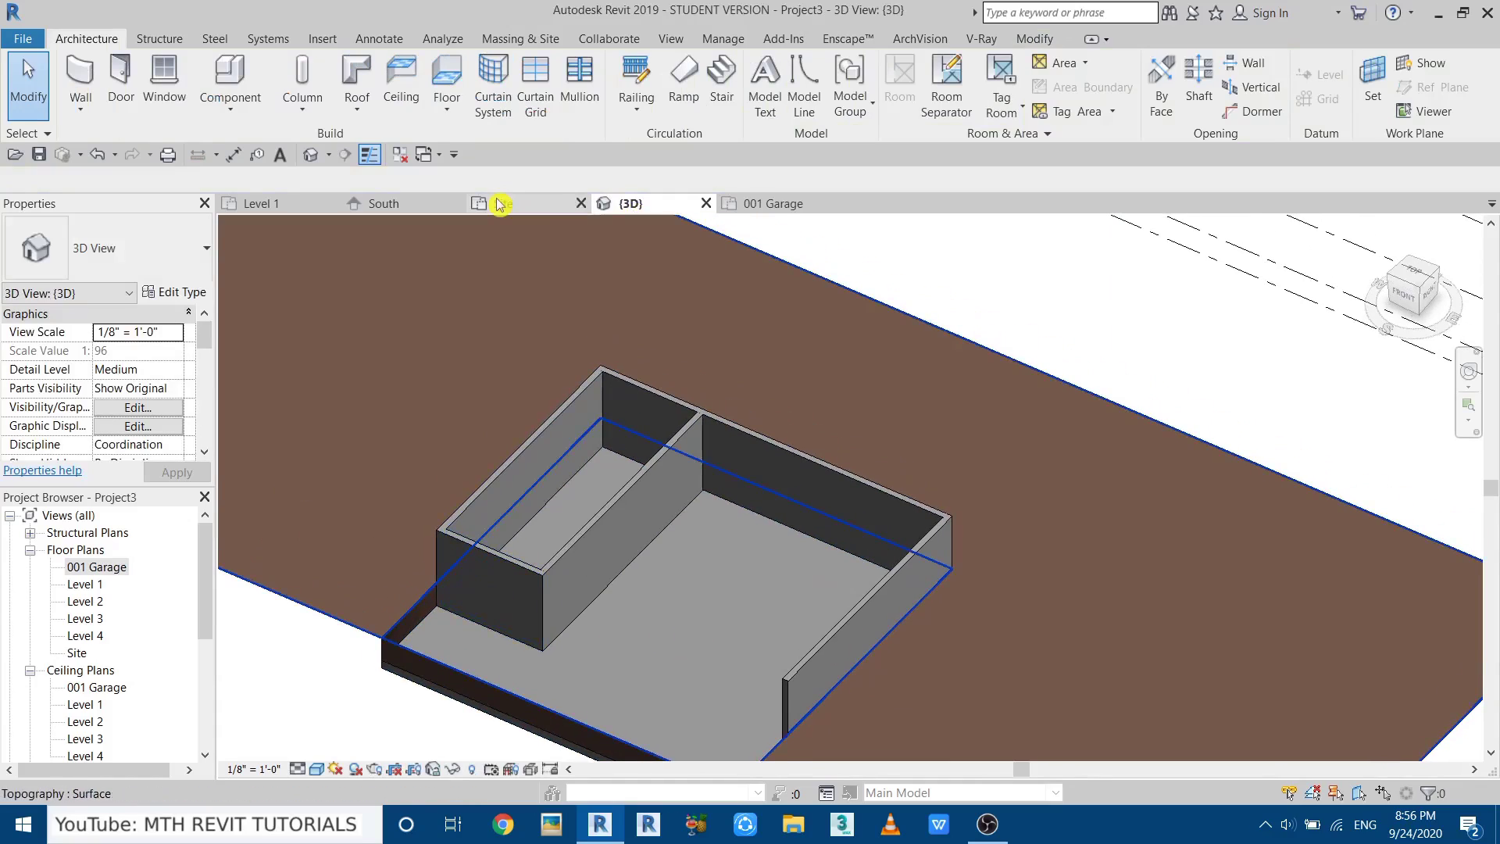
In the Level 1 plan, start a floor and duplicate its type as Generic - 6".
click(251, 204)
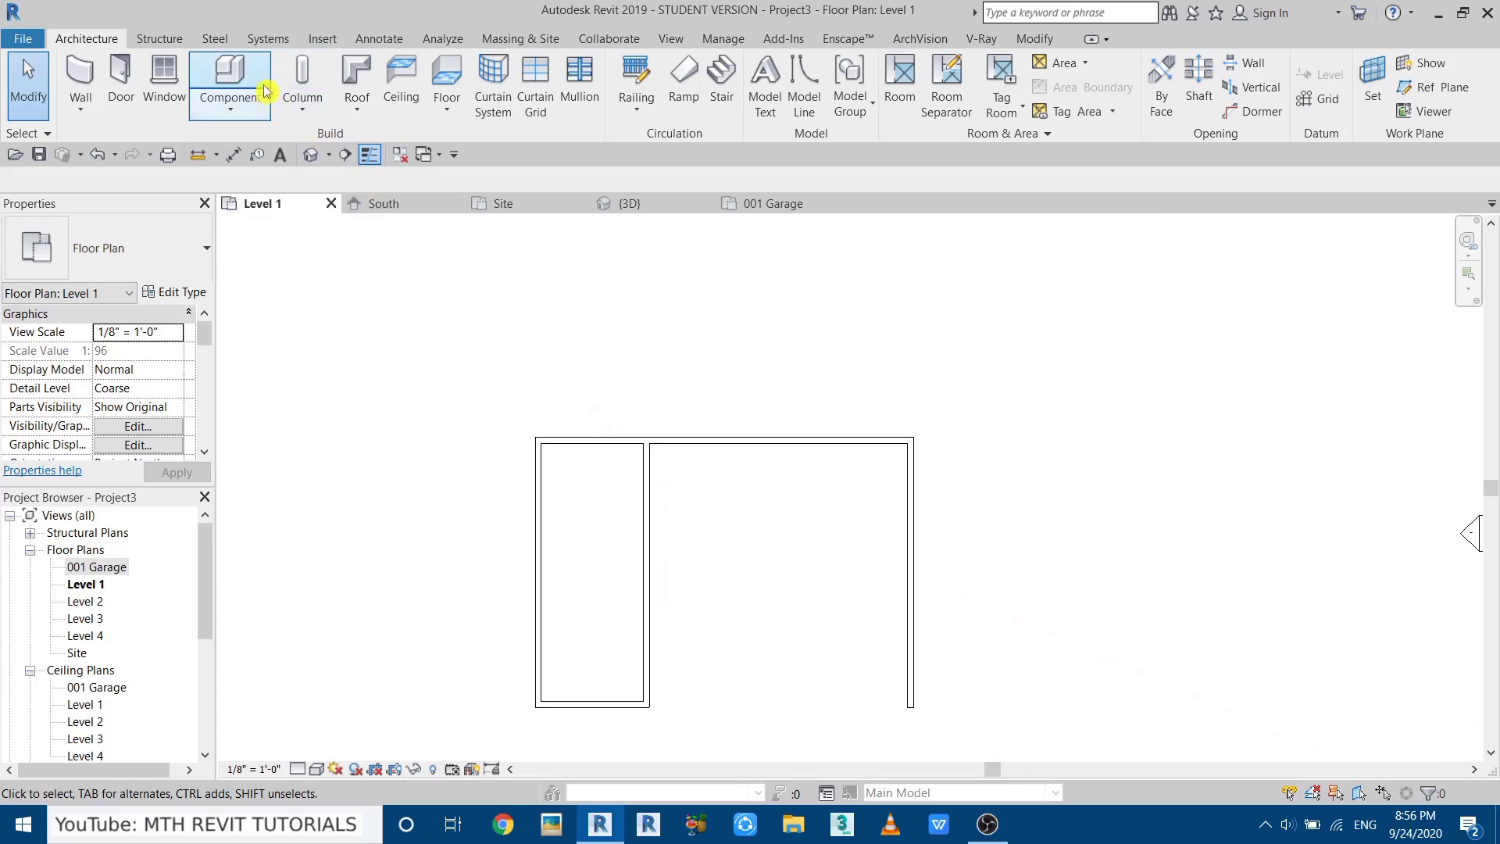
click(442, 86)
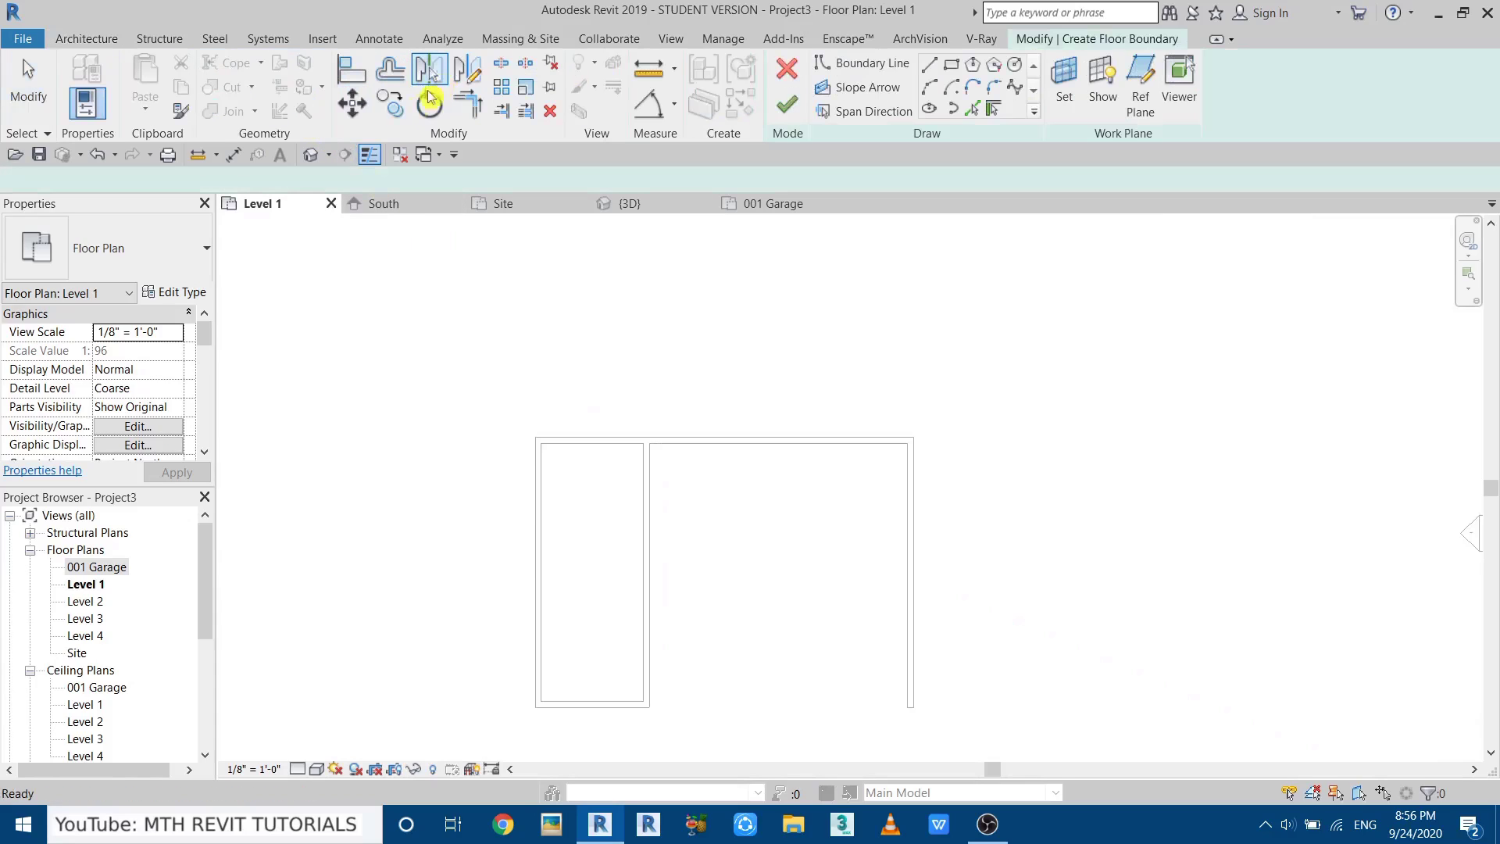
click(178, 294)
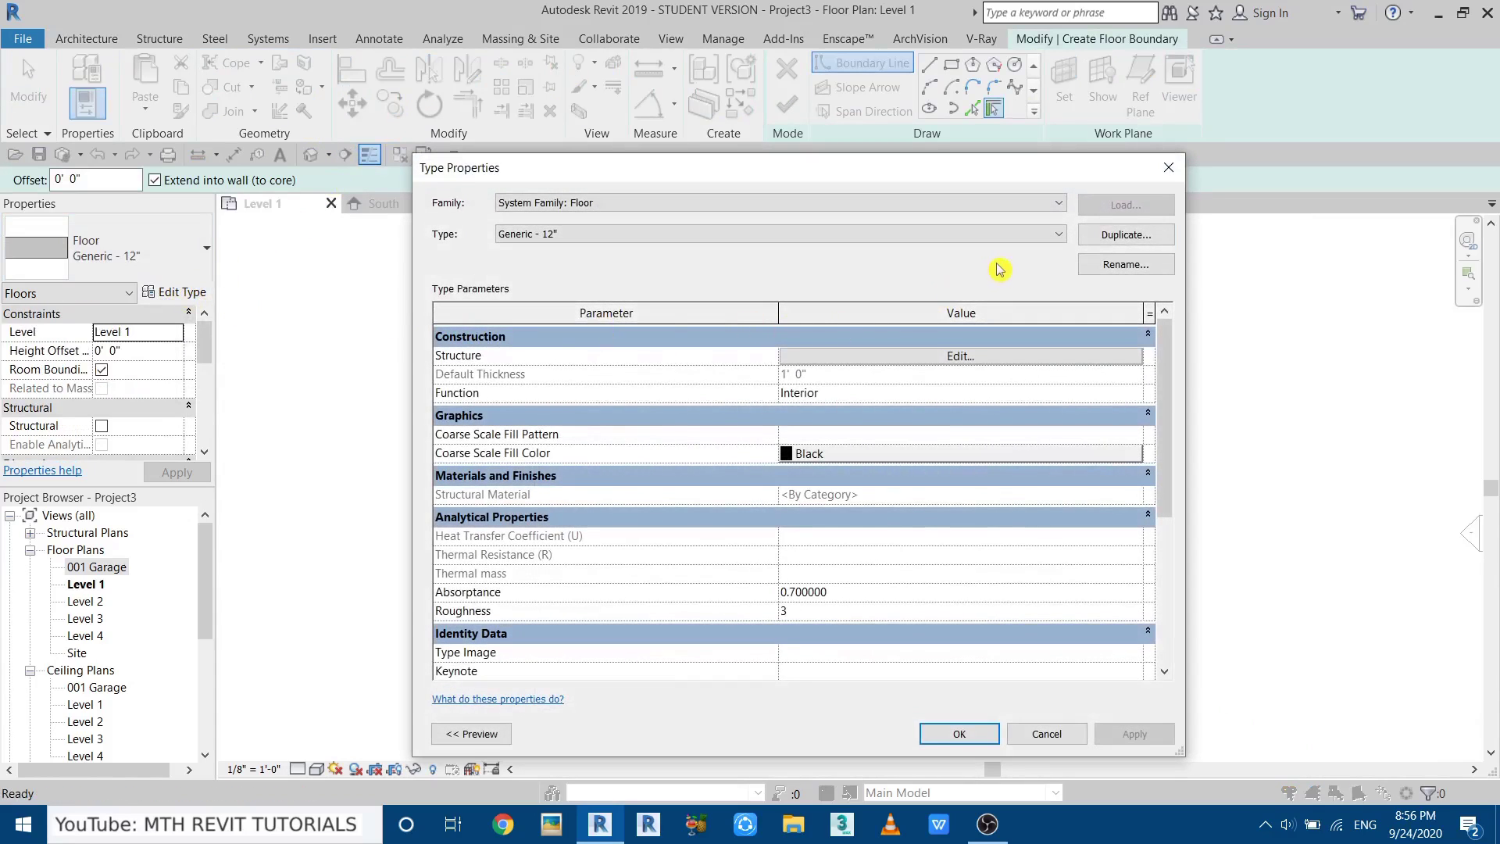
click(1125, 234)
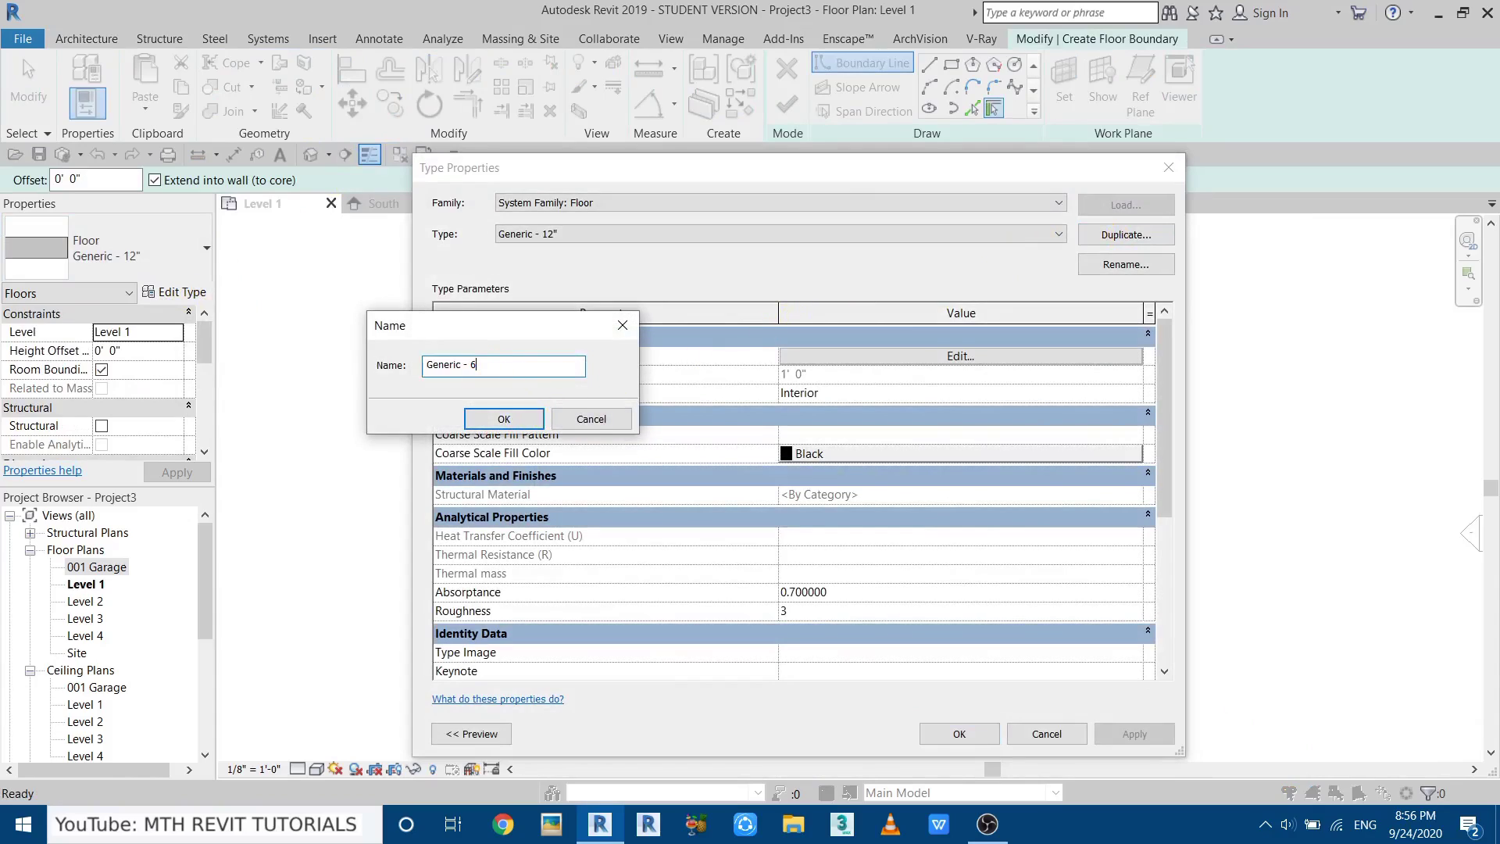
click(501, 418)
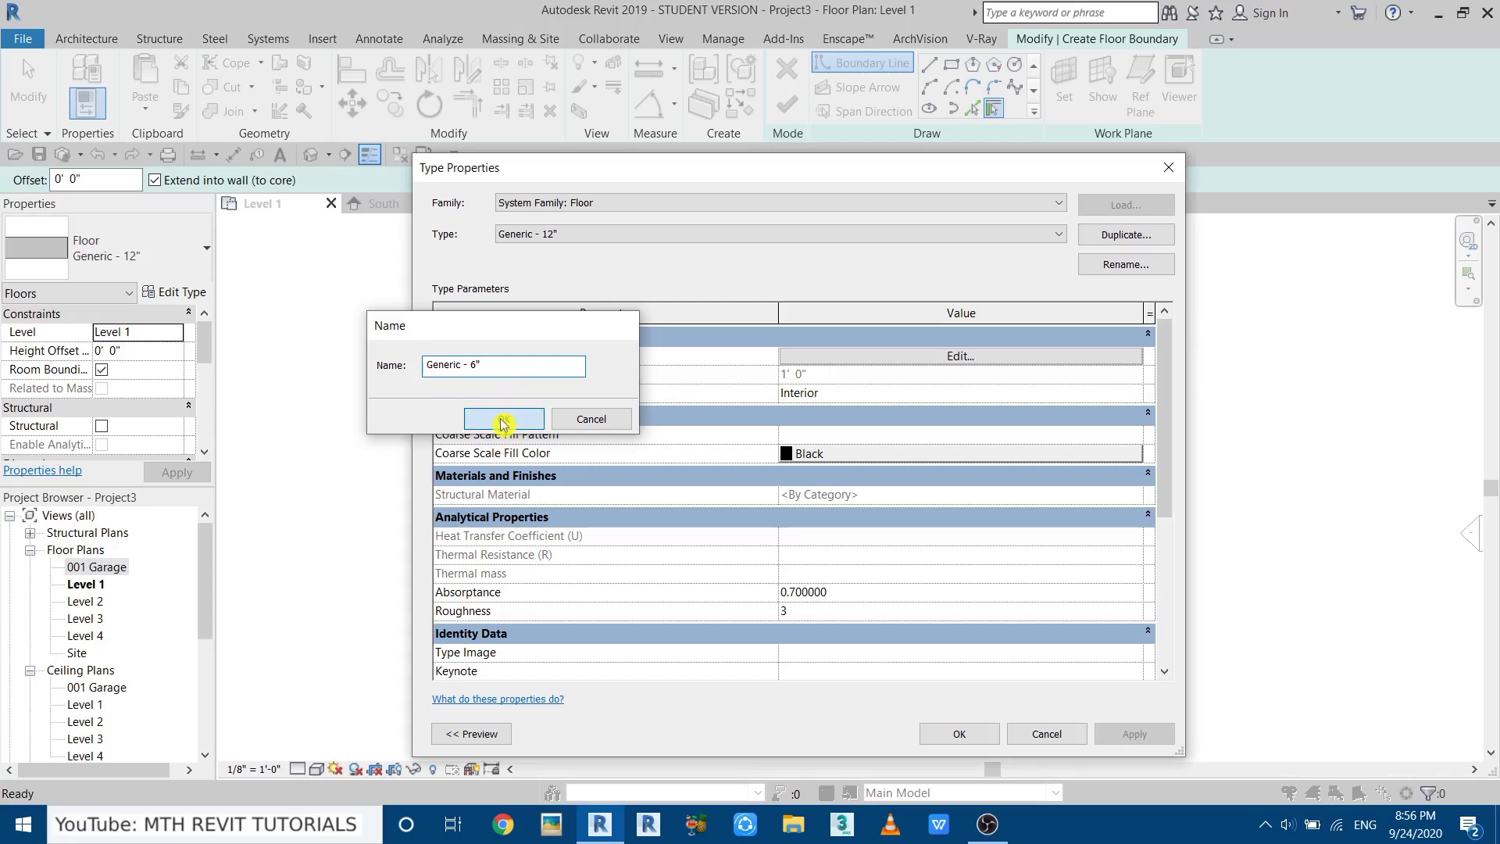
Set the new floor type's structure layer thickness to 6" and accept the type properties.
click(891, 357)
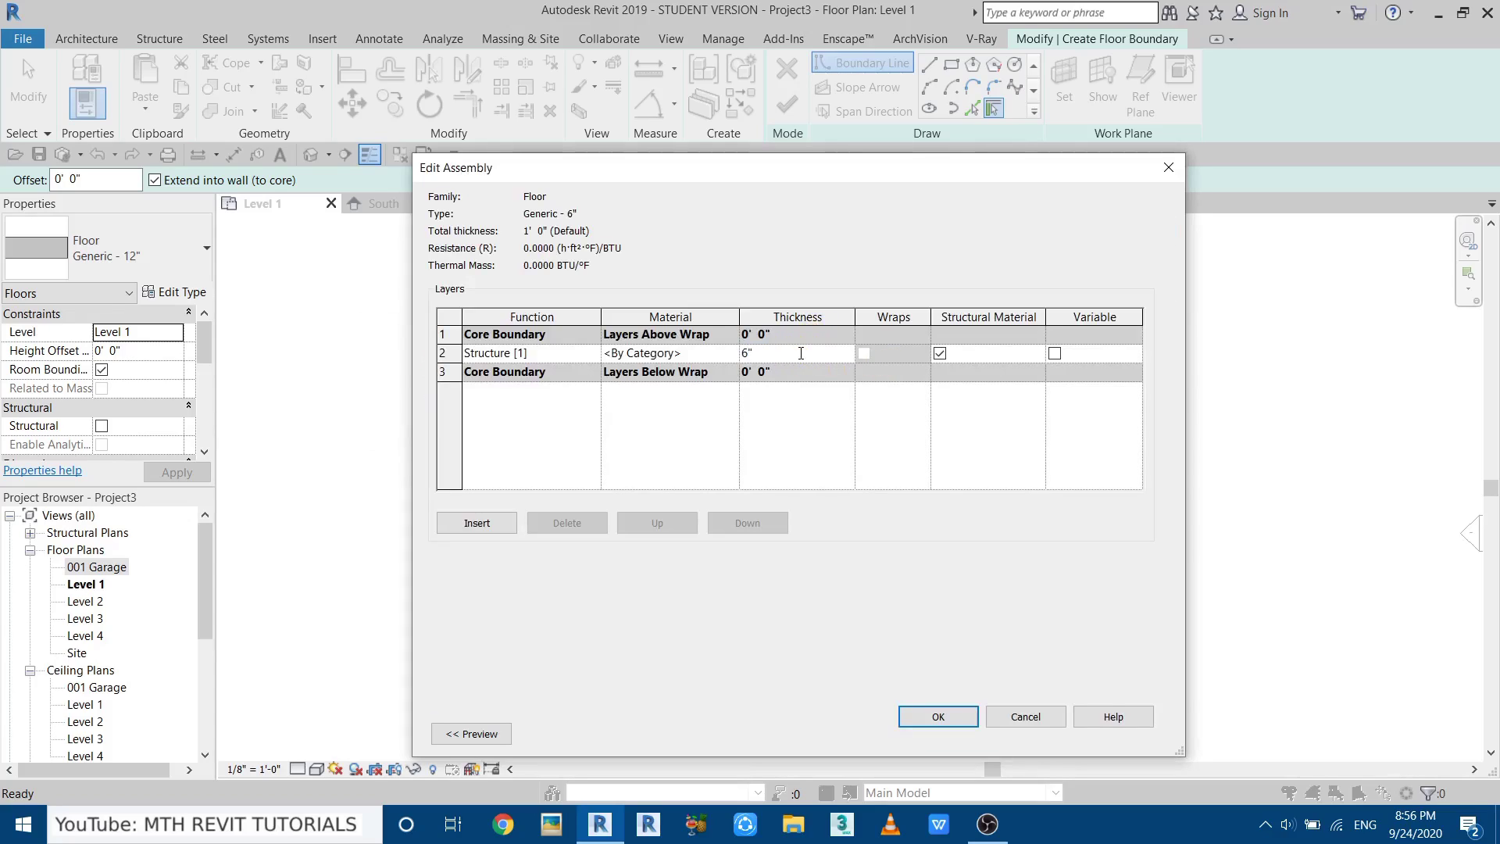
click(923, 718)
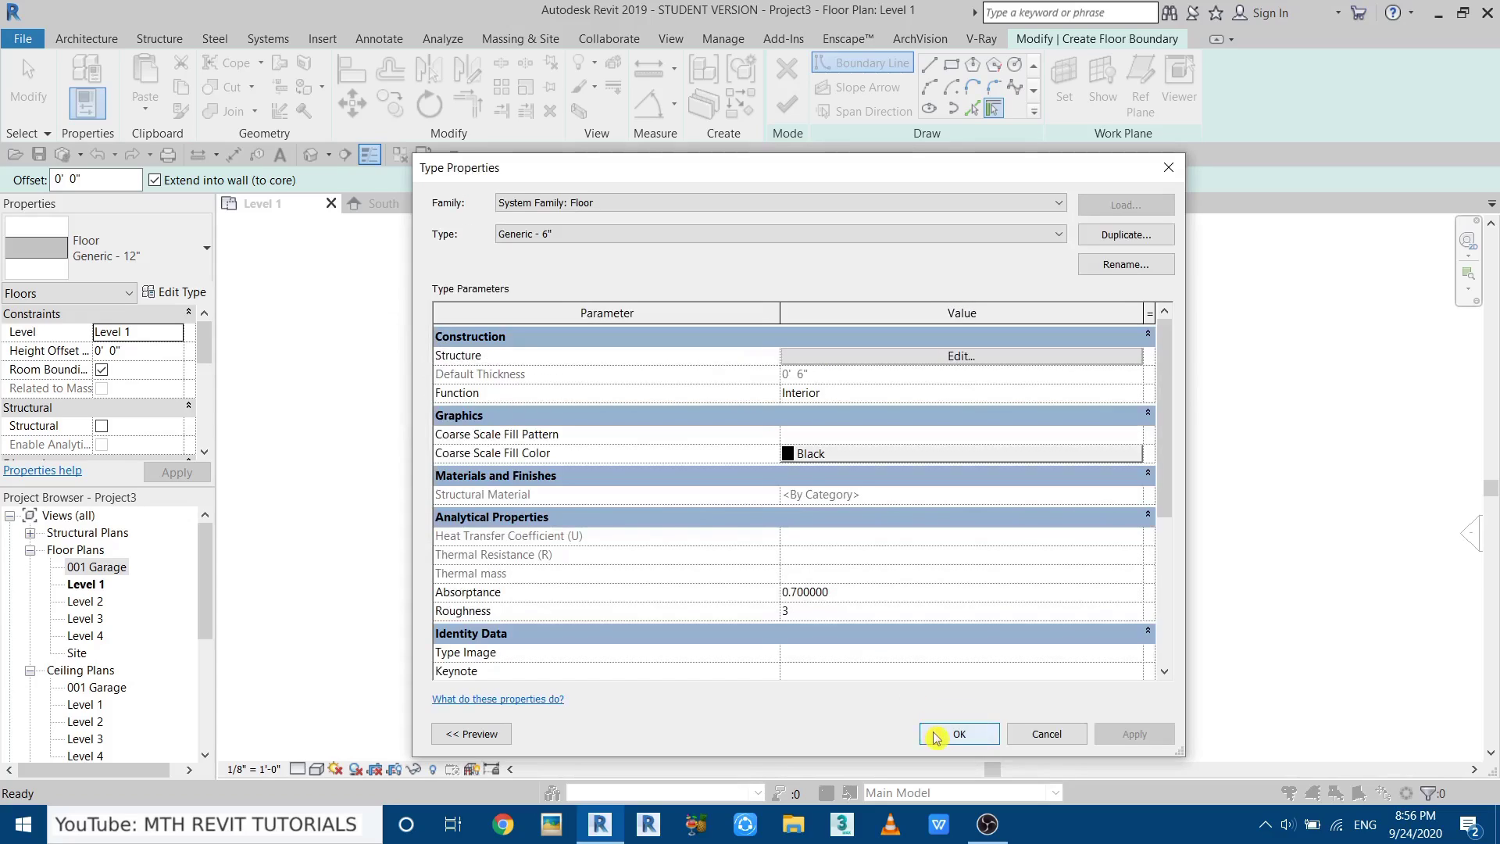
click(936, 736)
Sketch a rectangular floor boundary along the building's outer wall faces, spanning the open south side, and finish the floor.
click(951, 64)
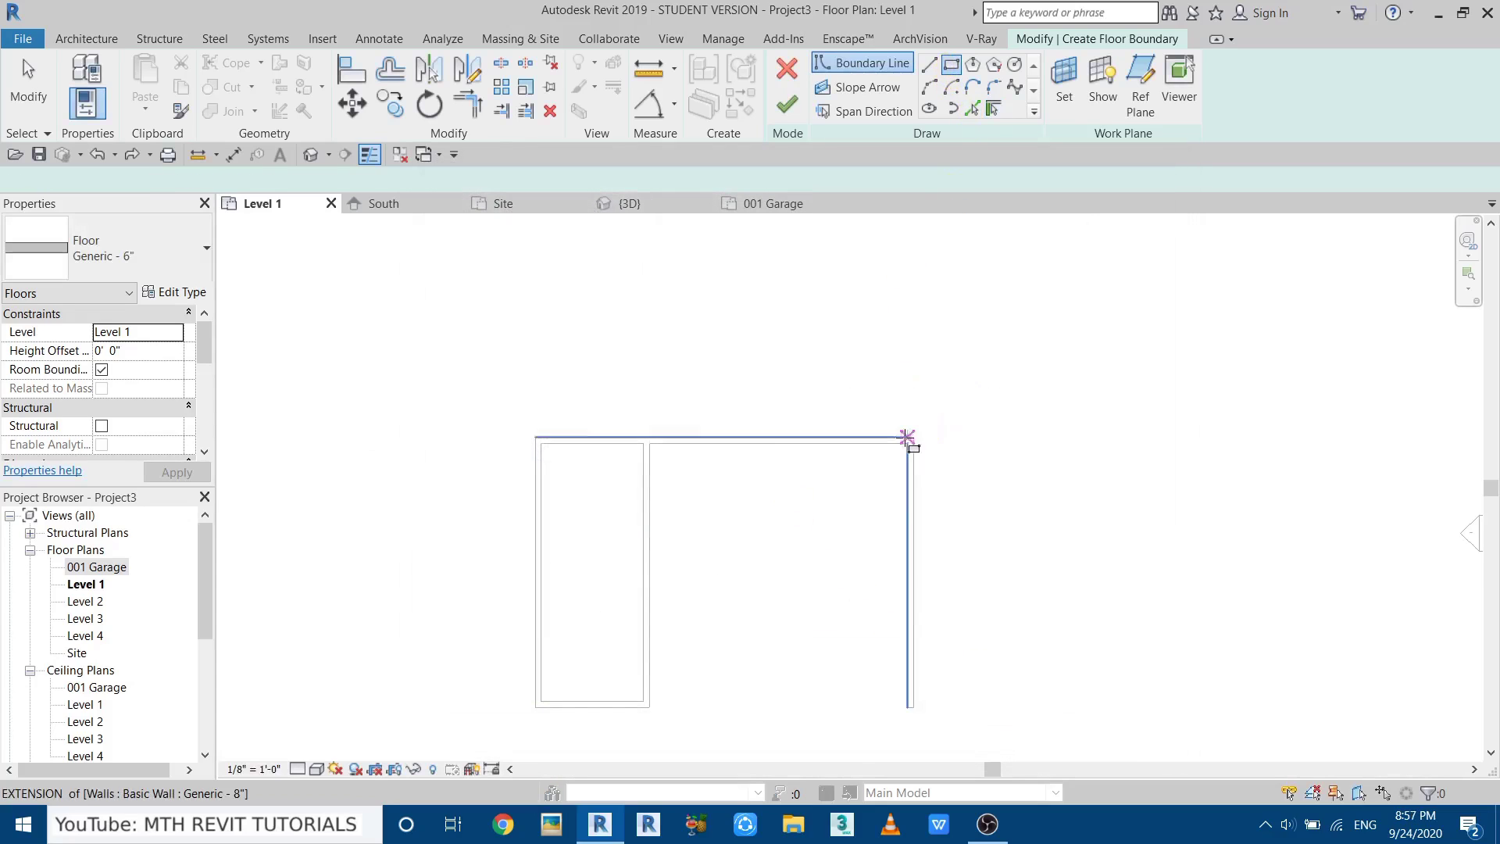
click(912, 438)
middle_drag(630, 489, 664, 456)
scroll(620, 586, up, 2)
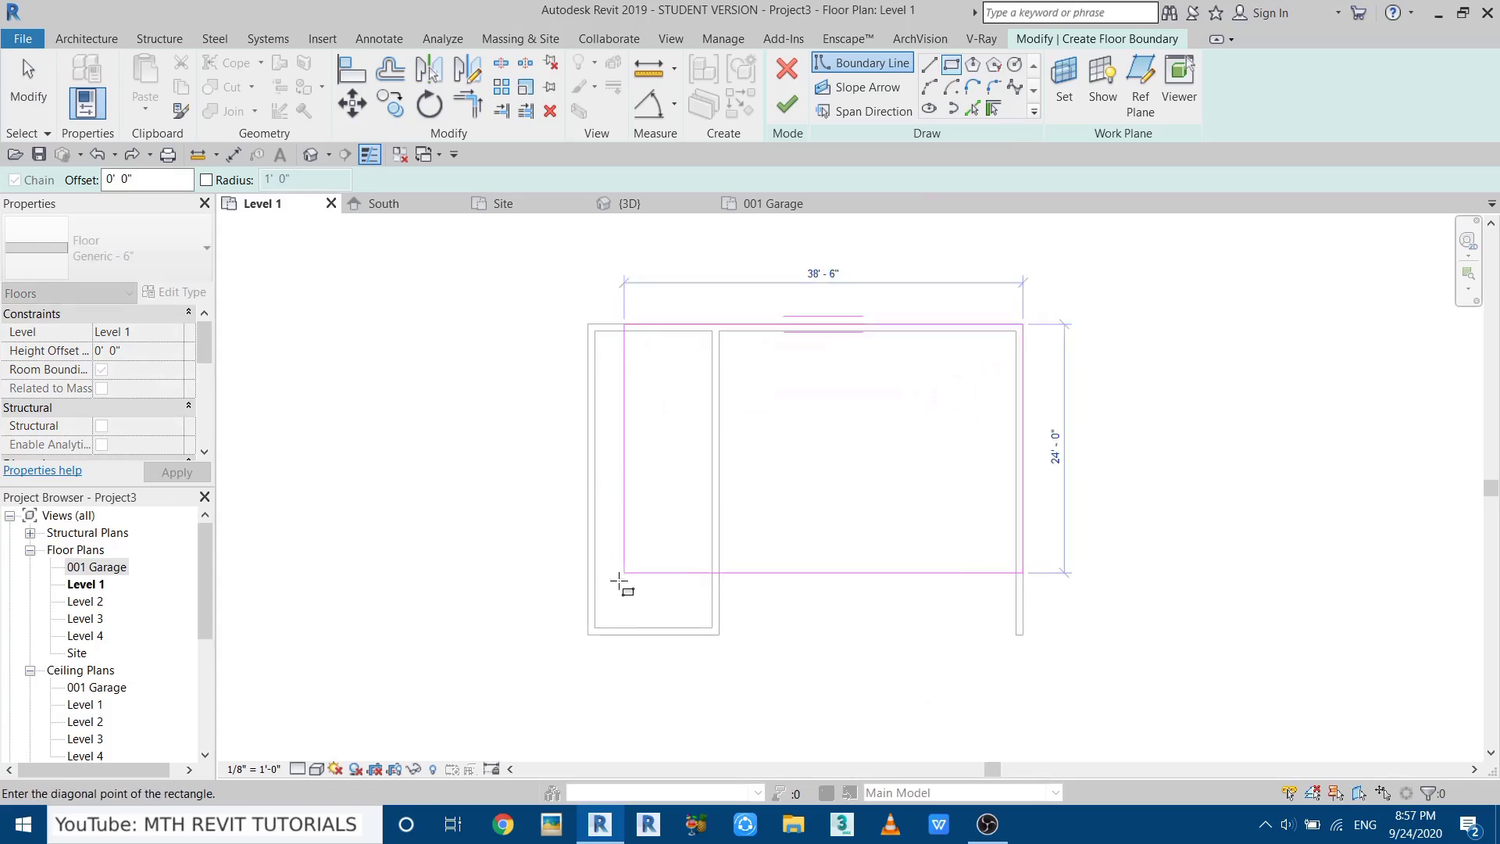
click(584, 645)
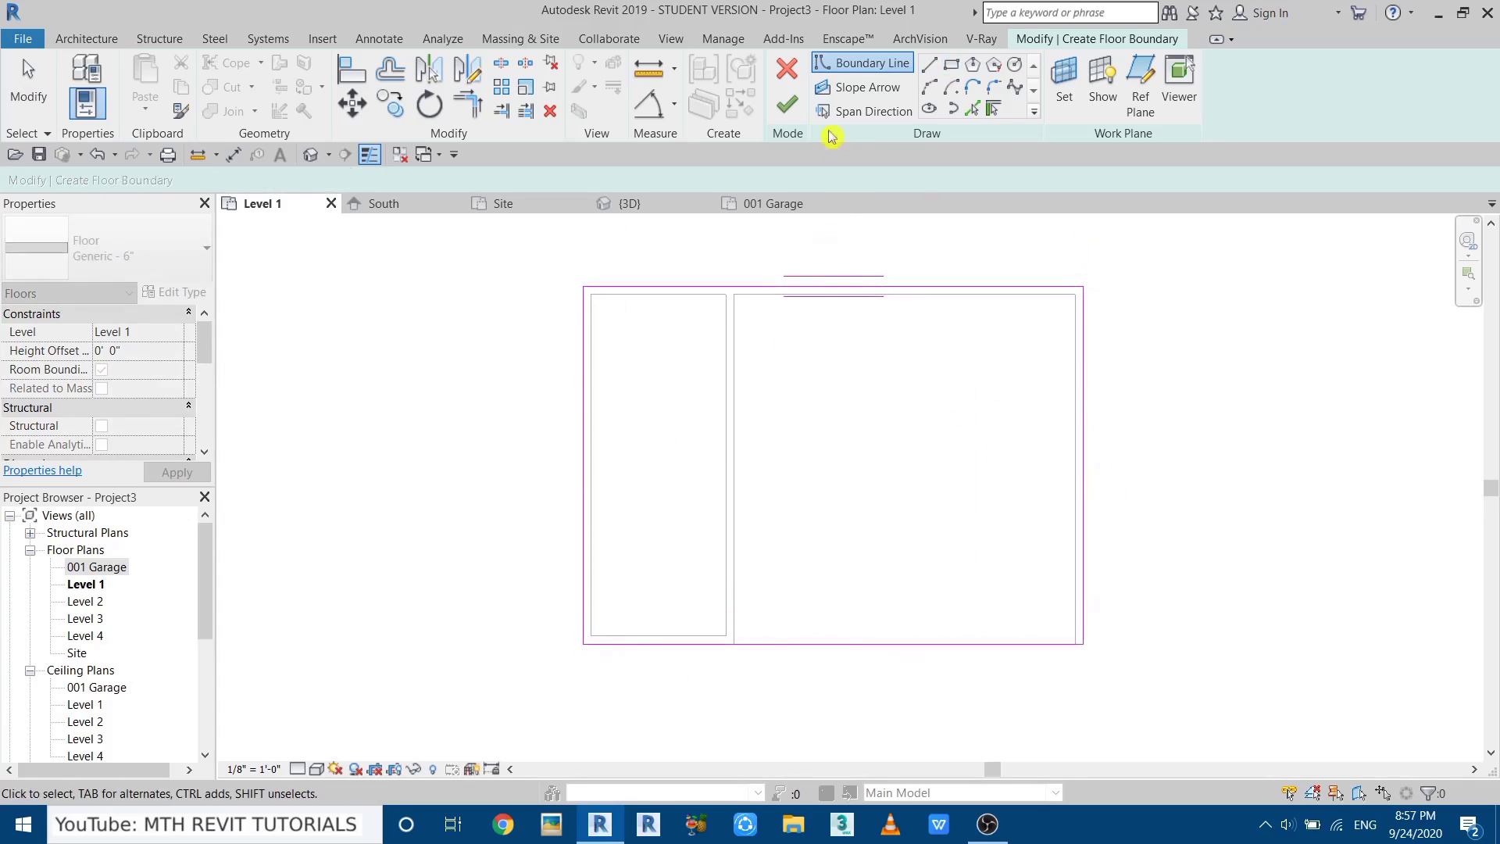
click(787, 104)
In the 3D view, change the new floor's level to Level 2.
click(310, 157)
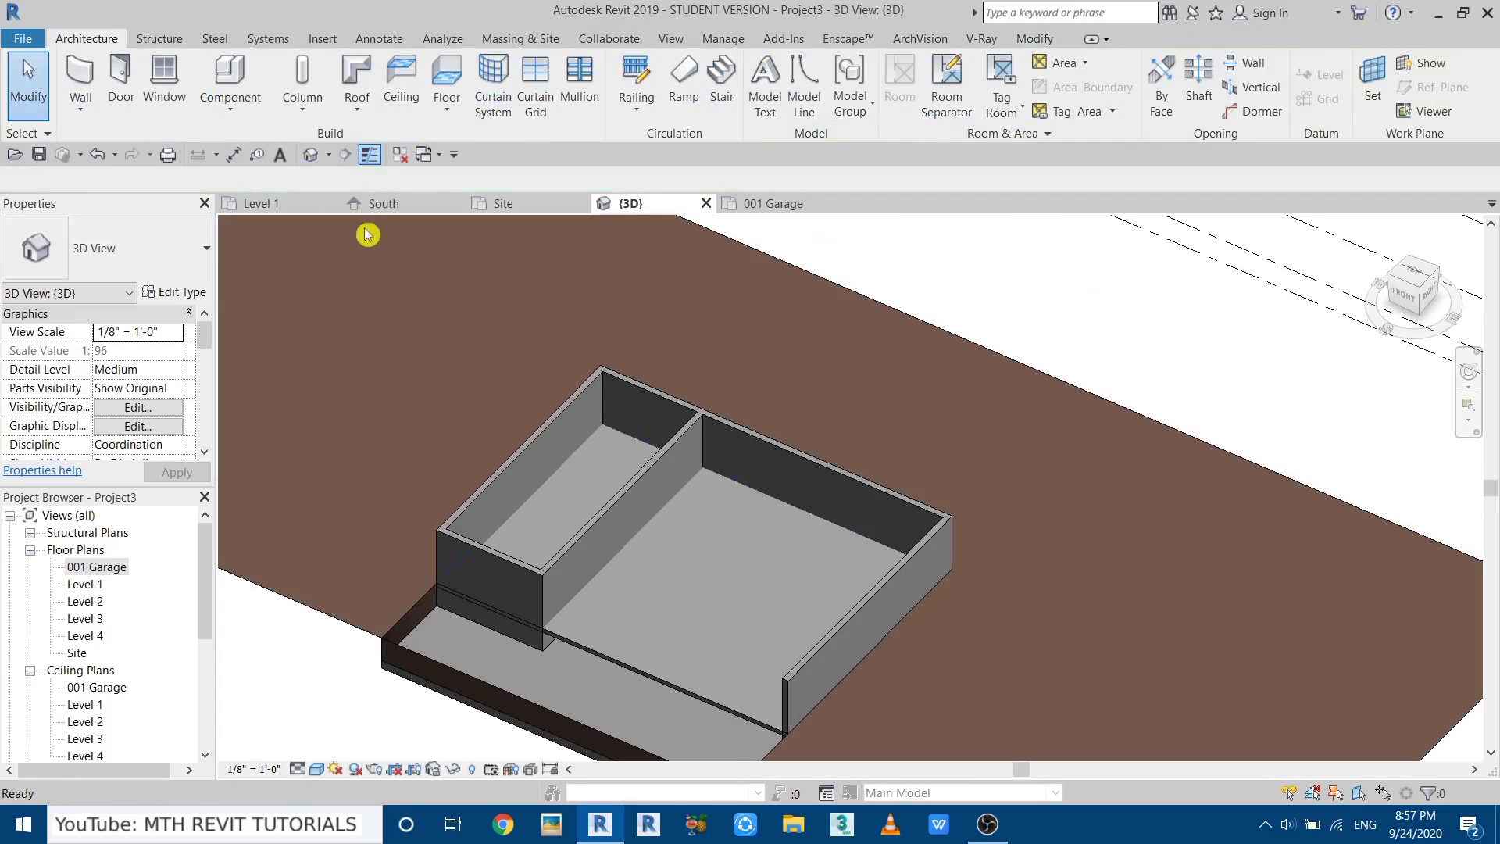
click(620, 668)
scroll(656, 605, up, 2)
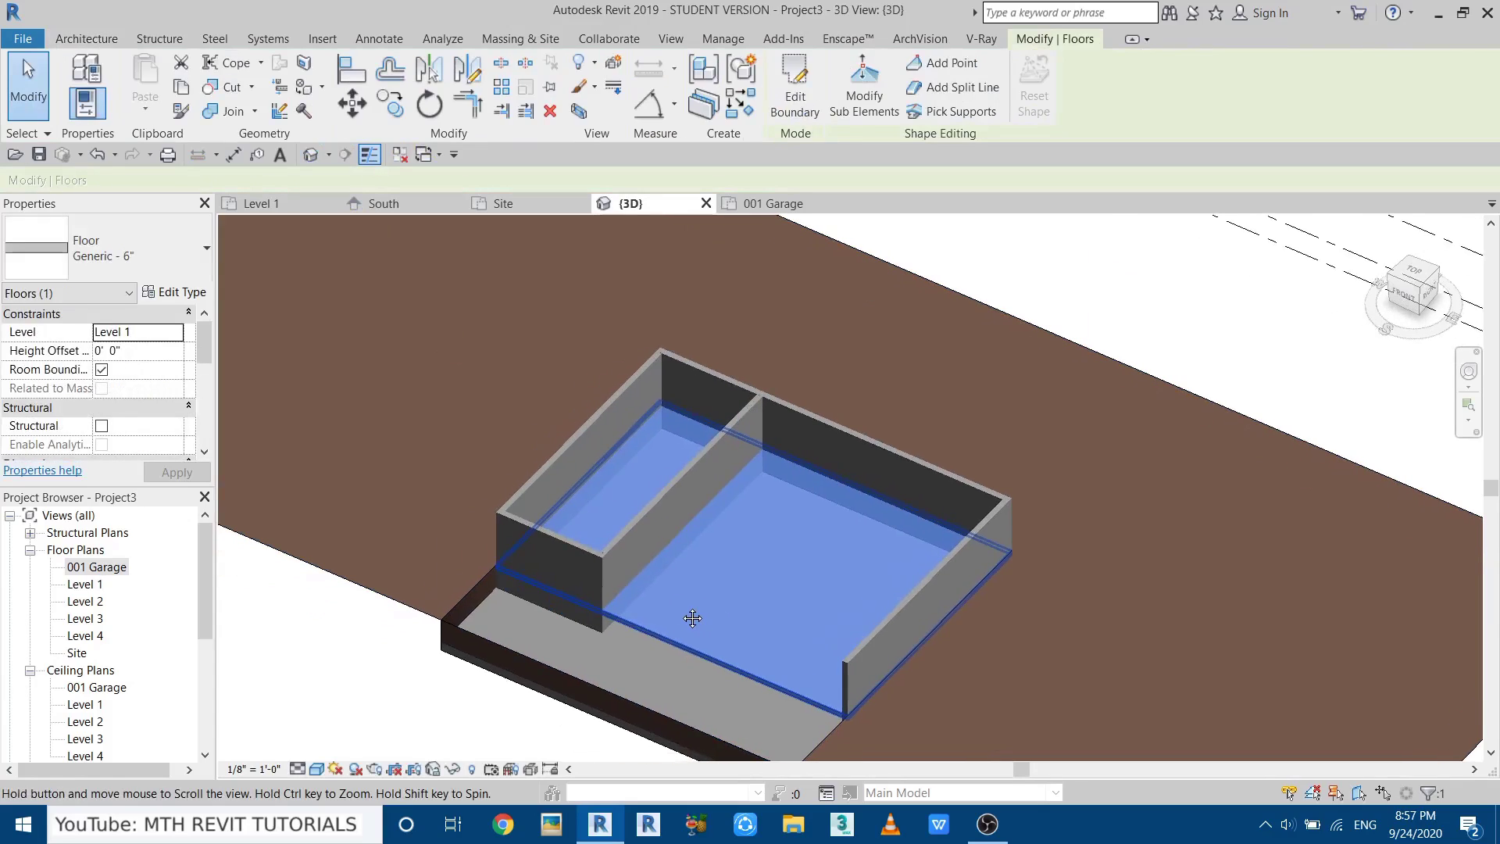
click(178, 339)
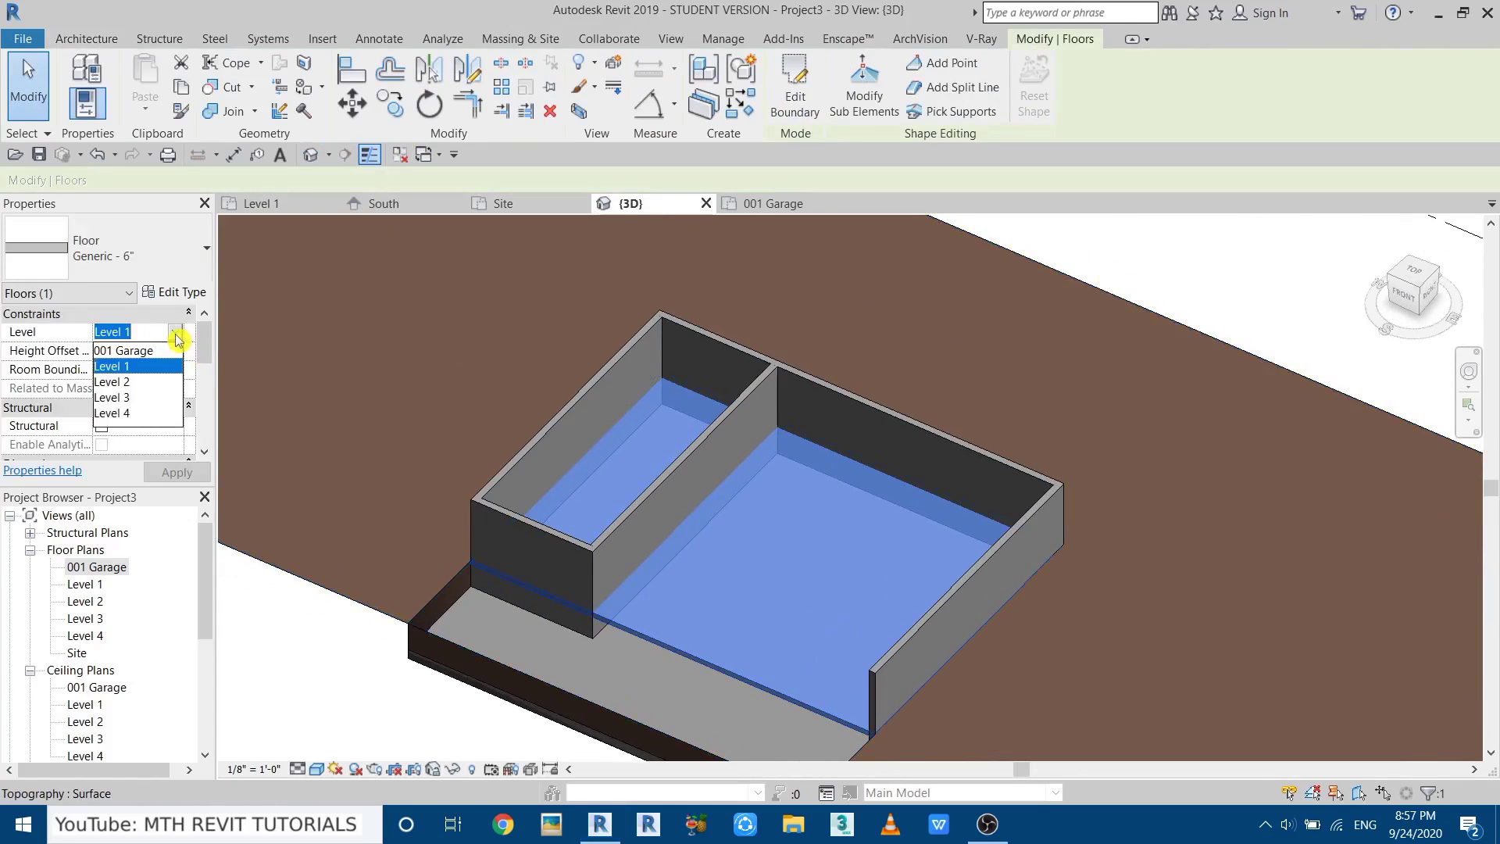
click(111, 381)
key(Escape)
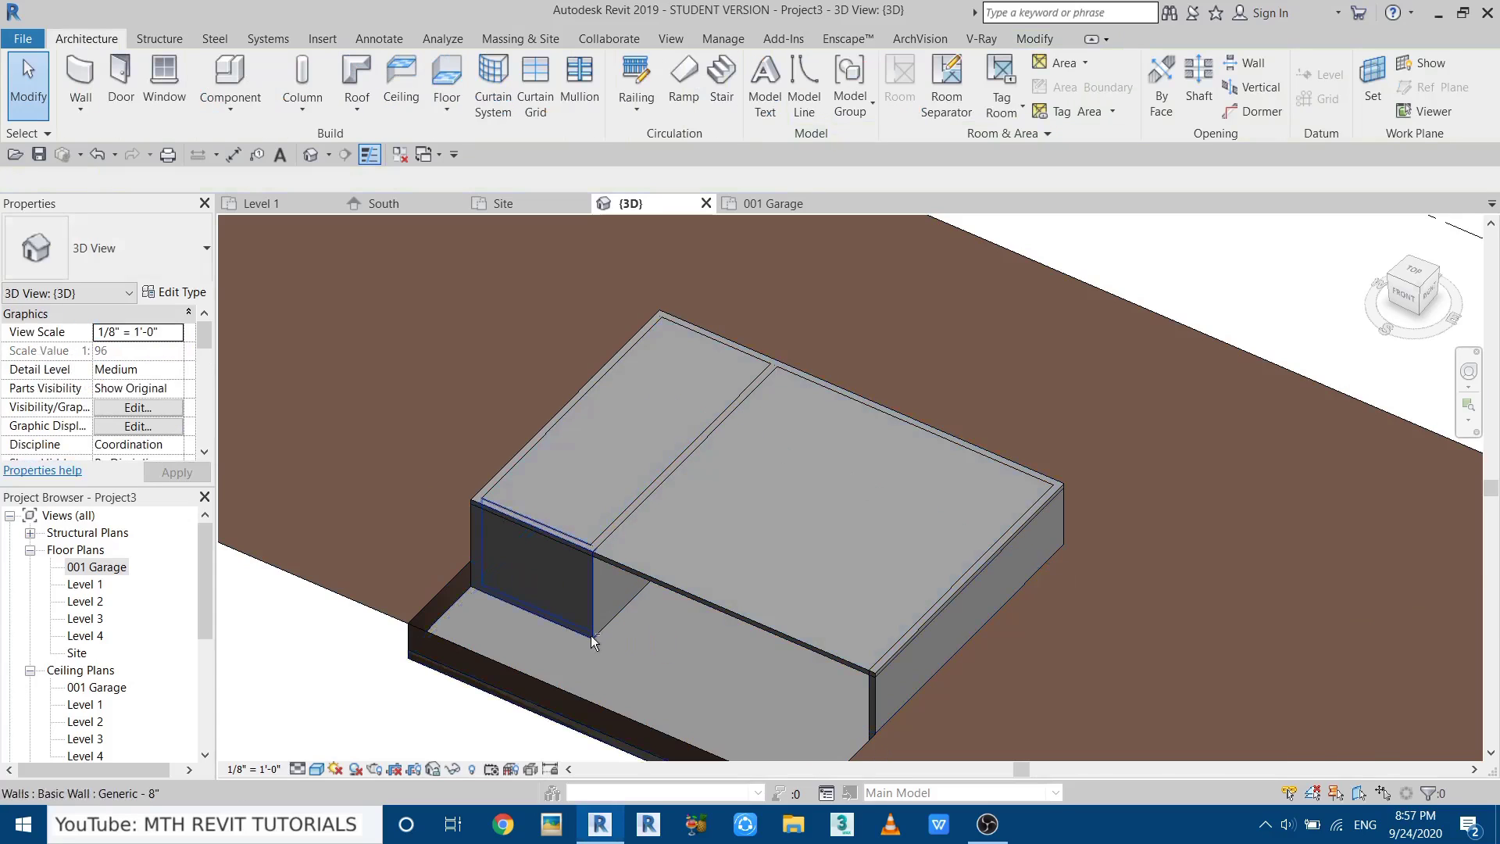
Select the whole chain of garage walls and attach their tops to the Level 2 floor.
shift+middle_drag(594, 642, 764, 623)
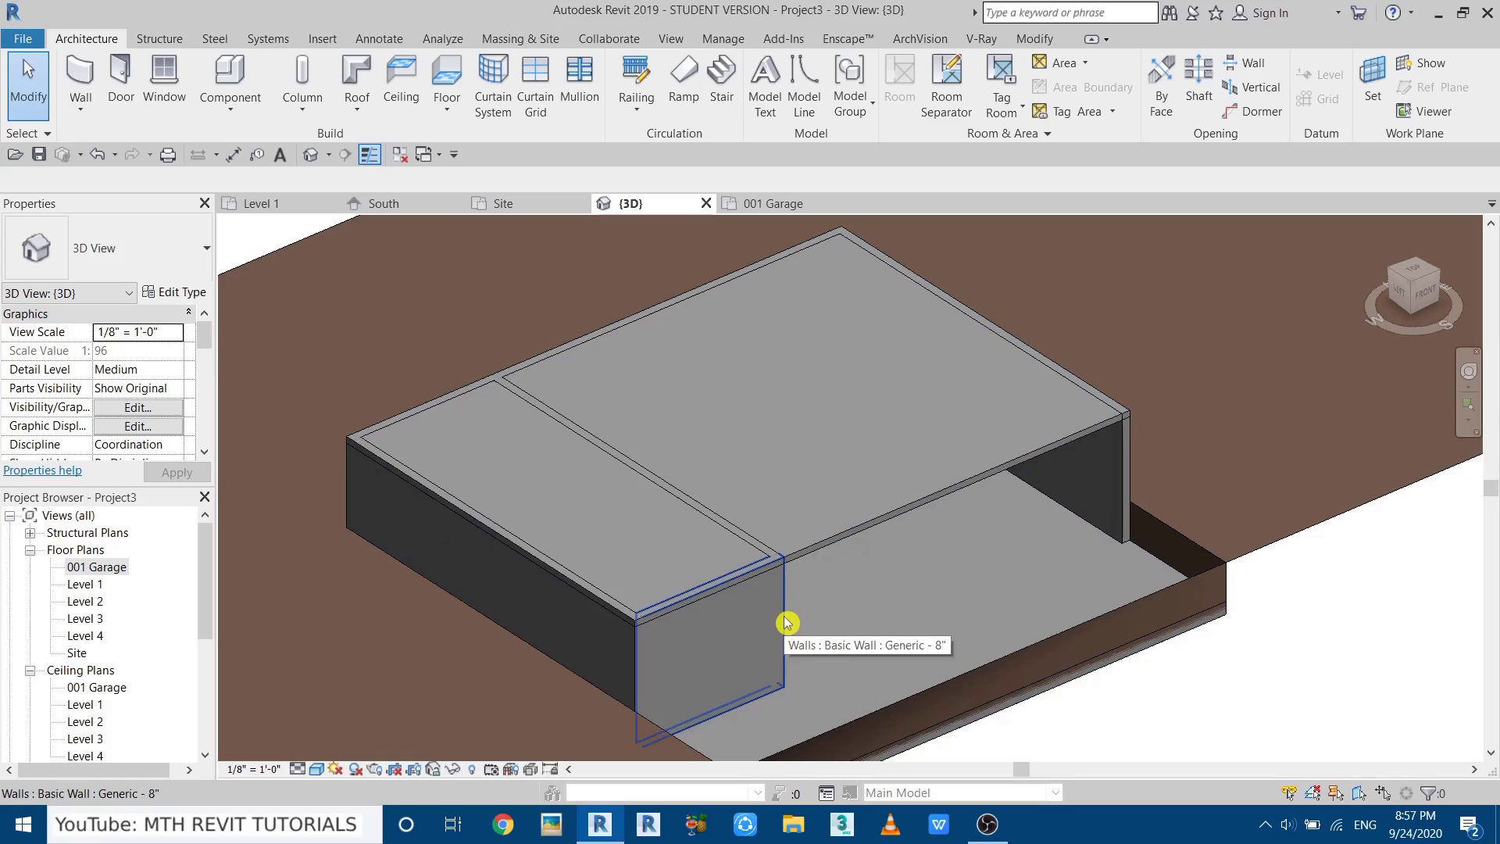
key(Tab)
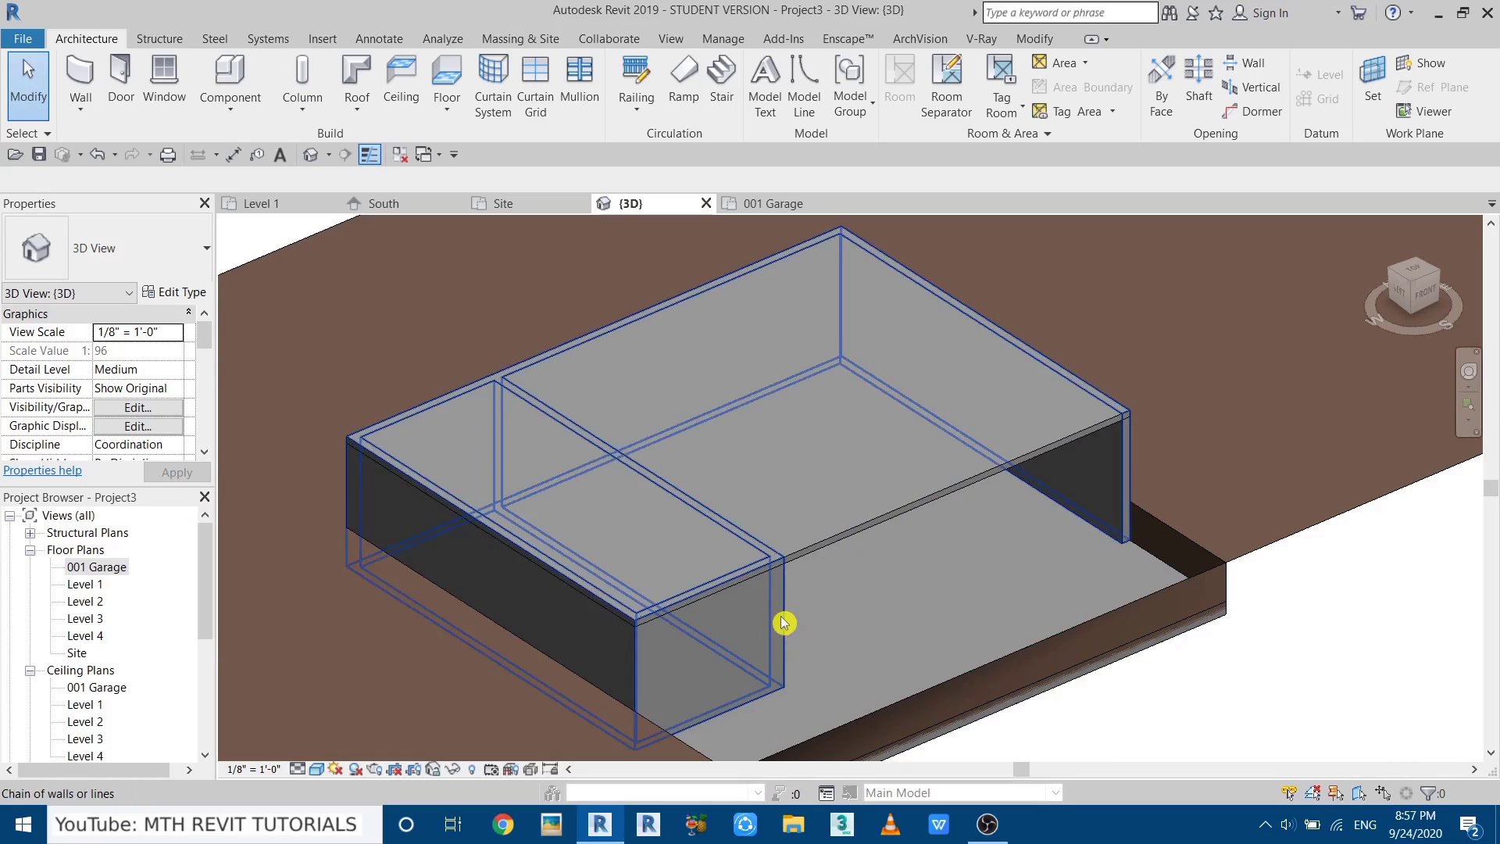
click(784, 622)
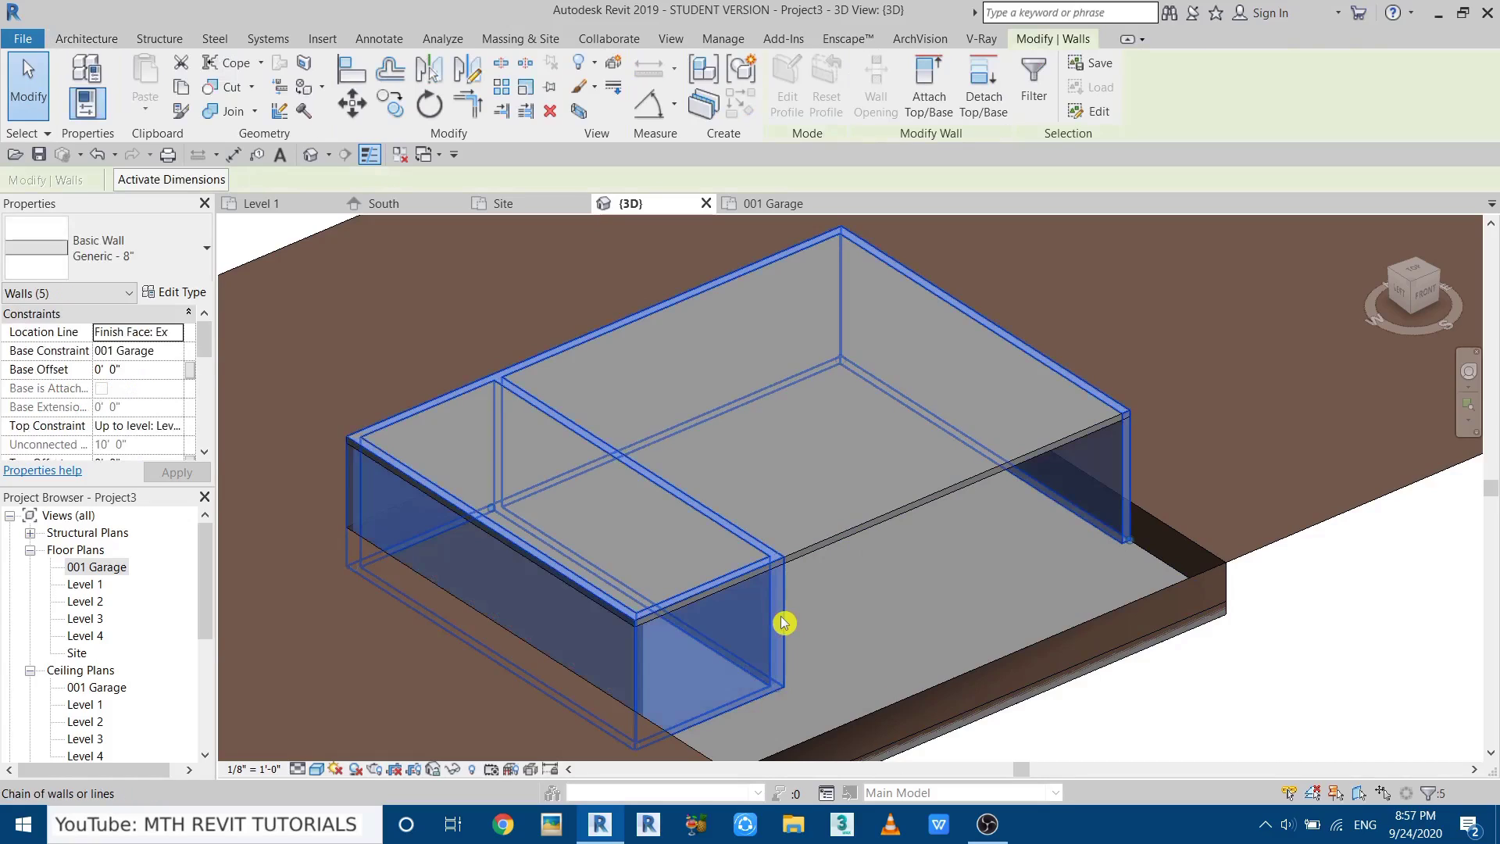
click(936, 108)
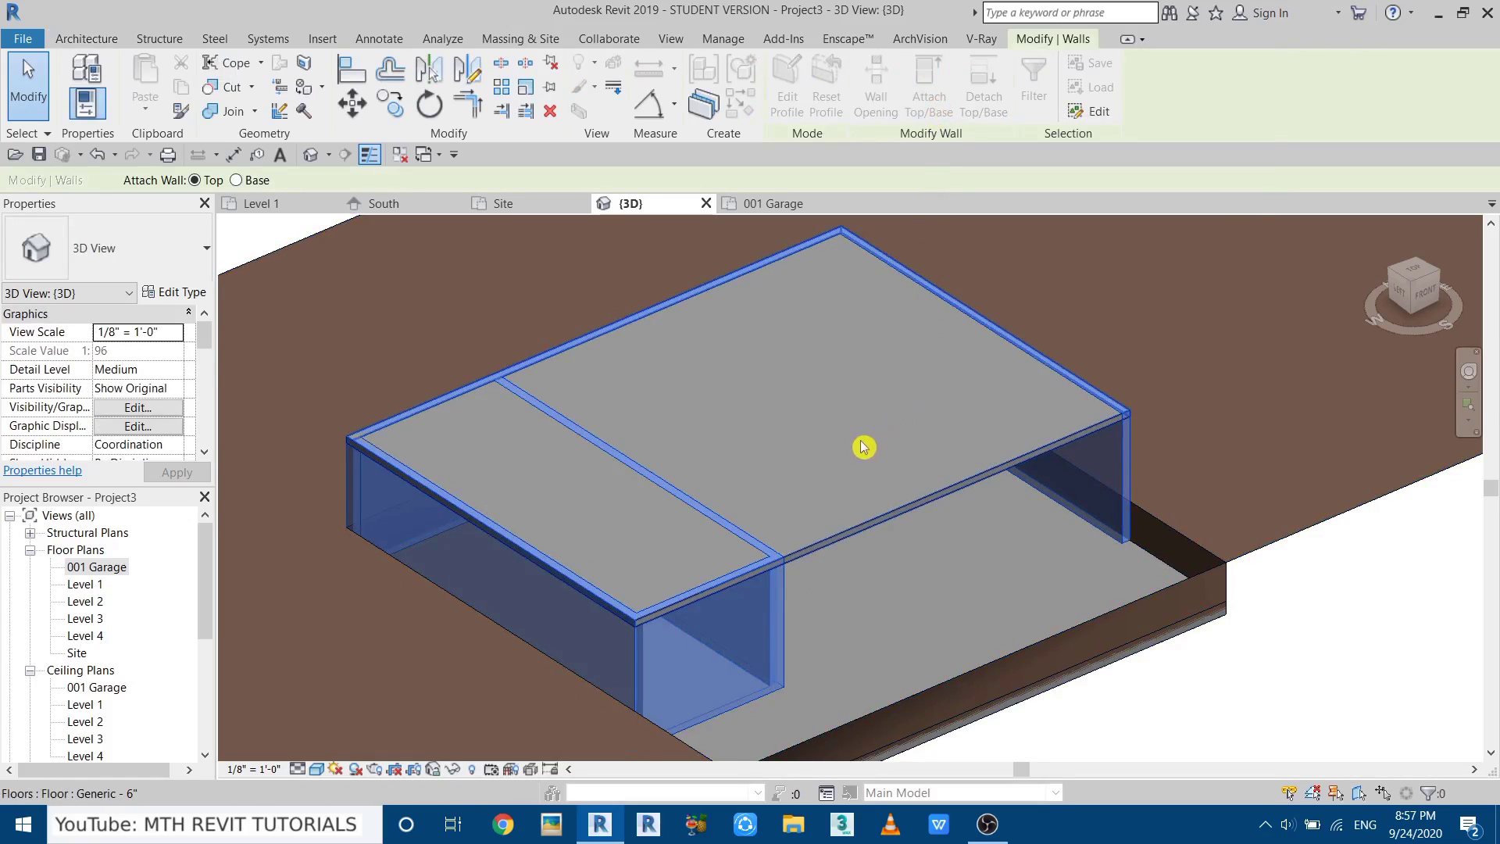
click(920, 515)
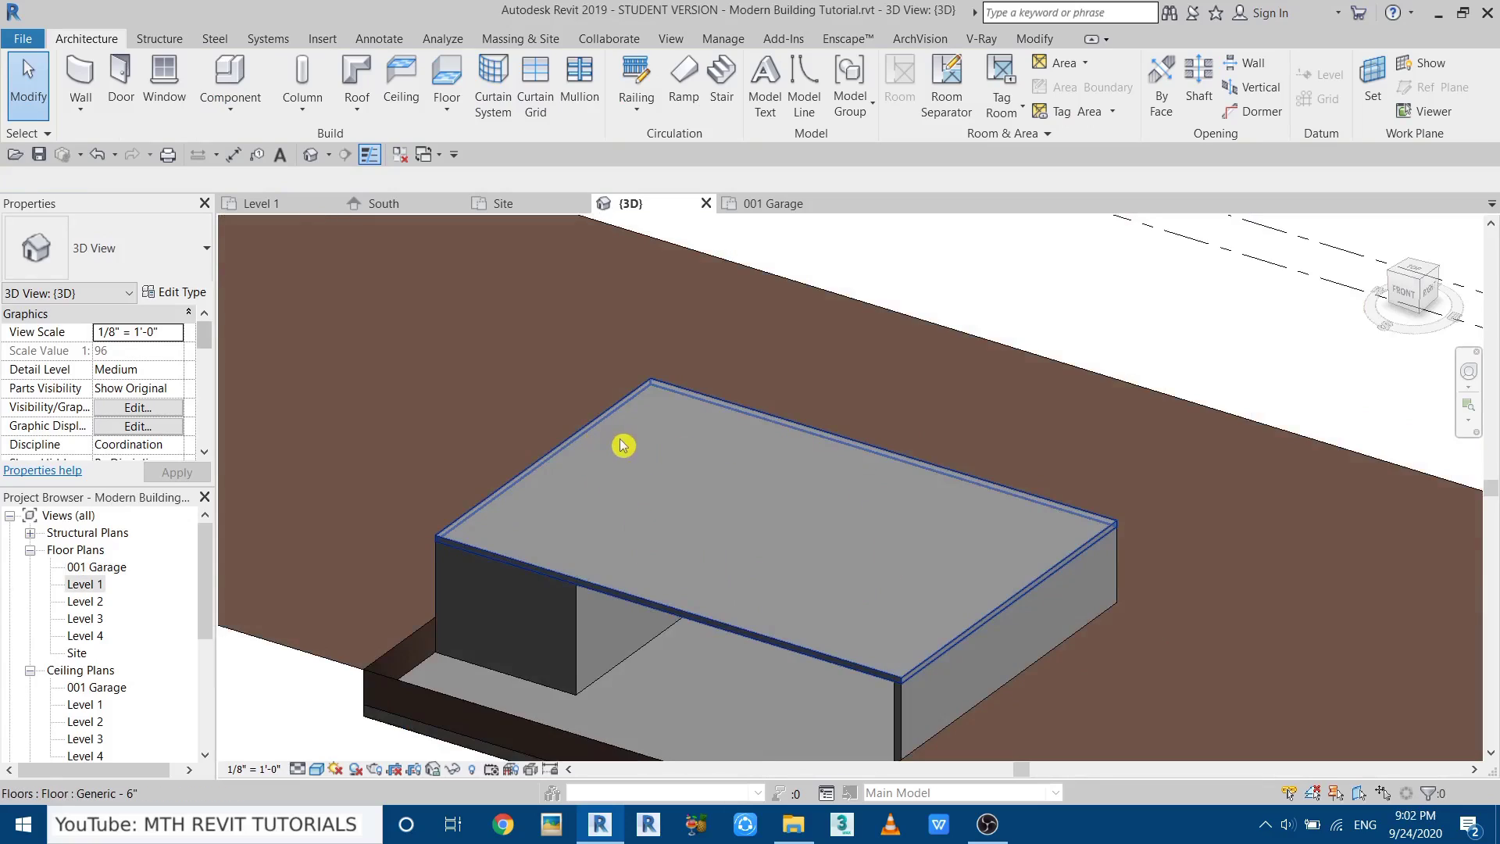
In the Level 2 floor plan, start a Generic - 8" wall with its top constraint set up to Level 3.
double_click(85, 601)
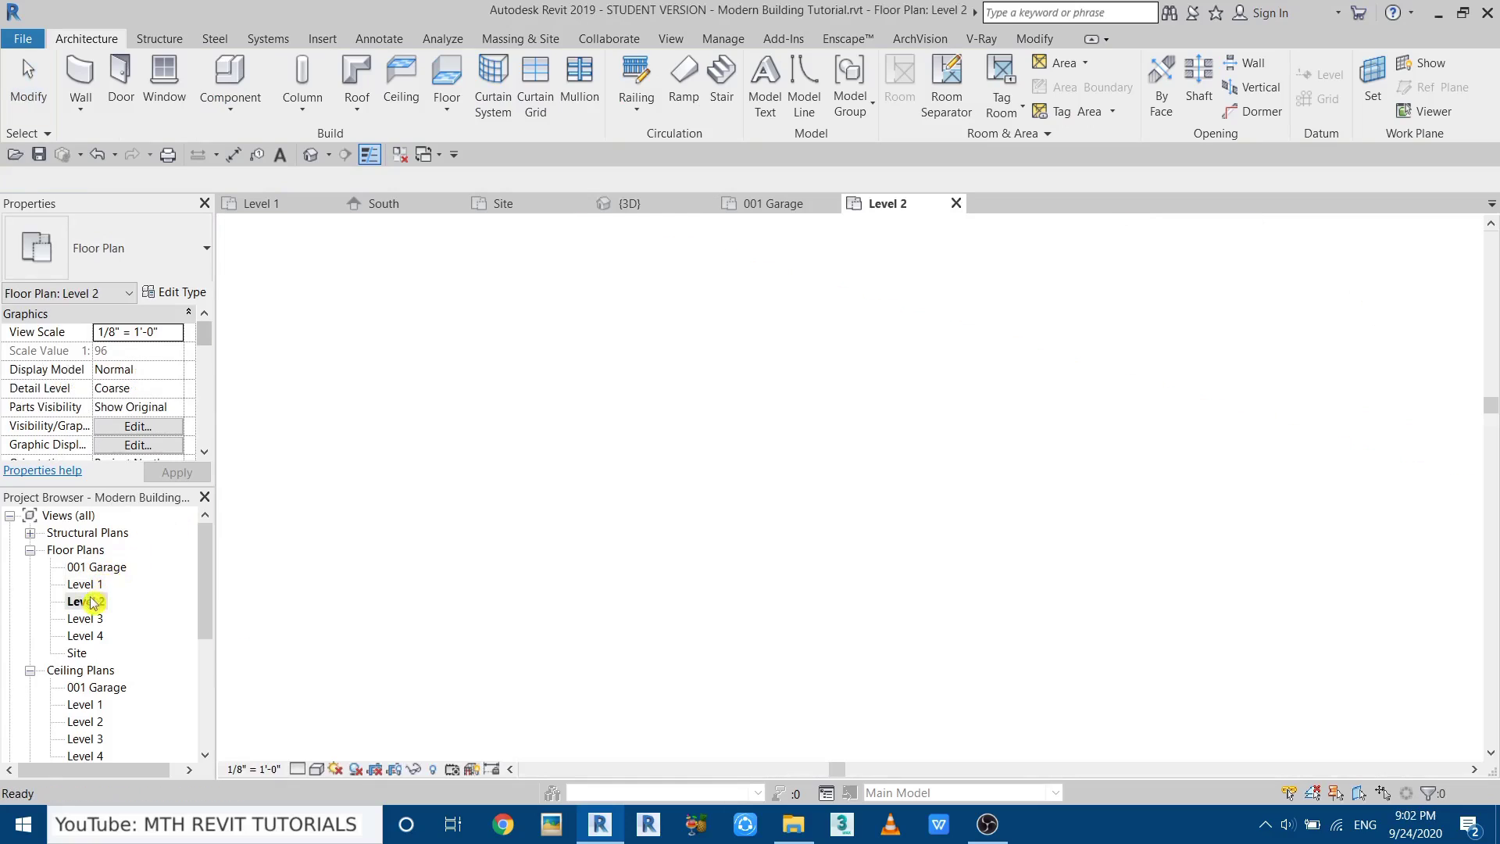
scroll(823, 436, up, 2)
middle_drag(998, 536, 893, 543)
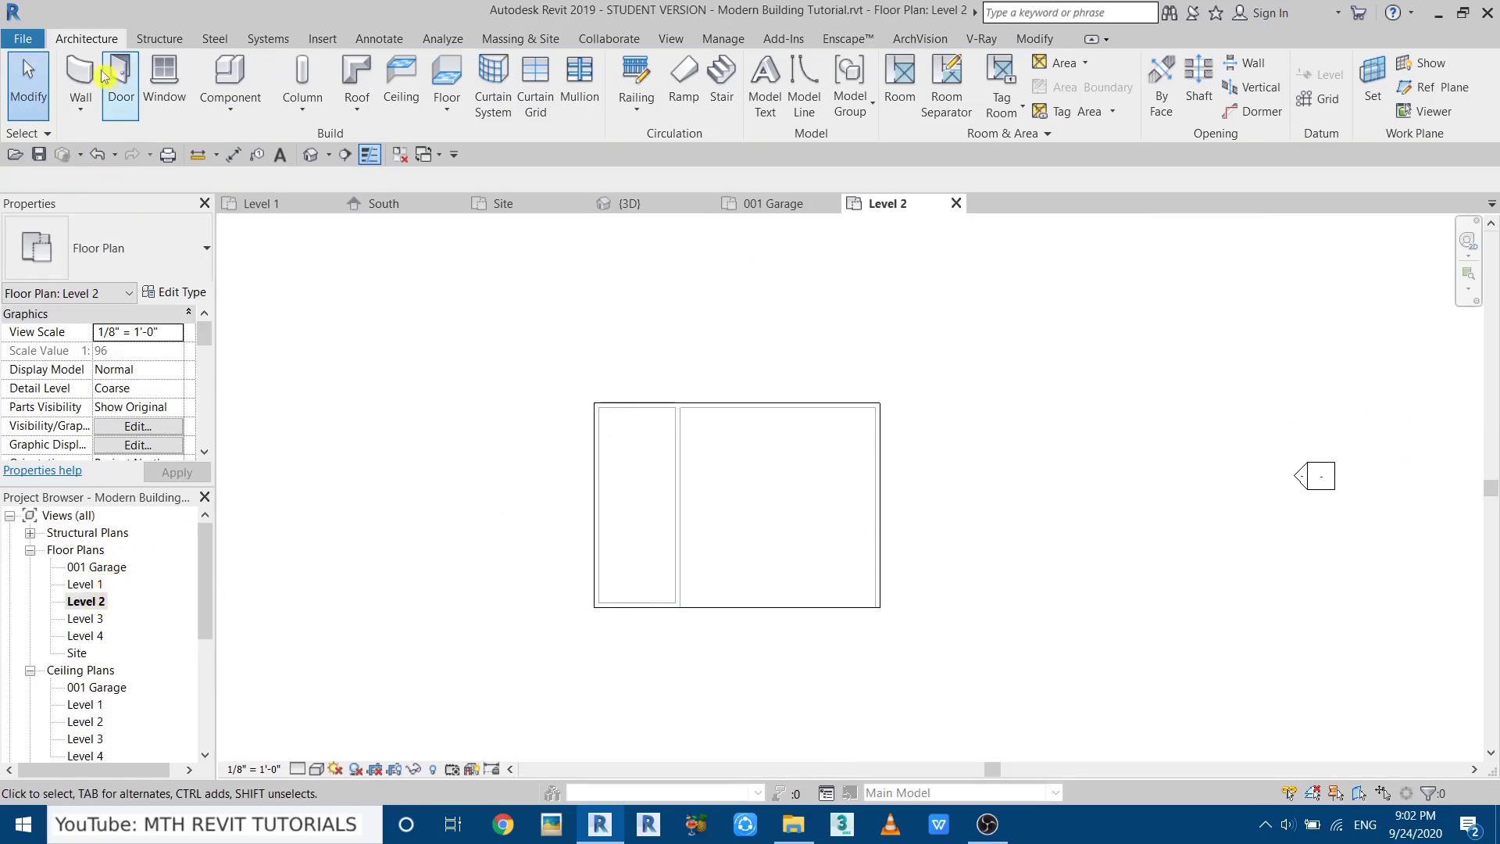
click(81, 82)
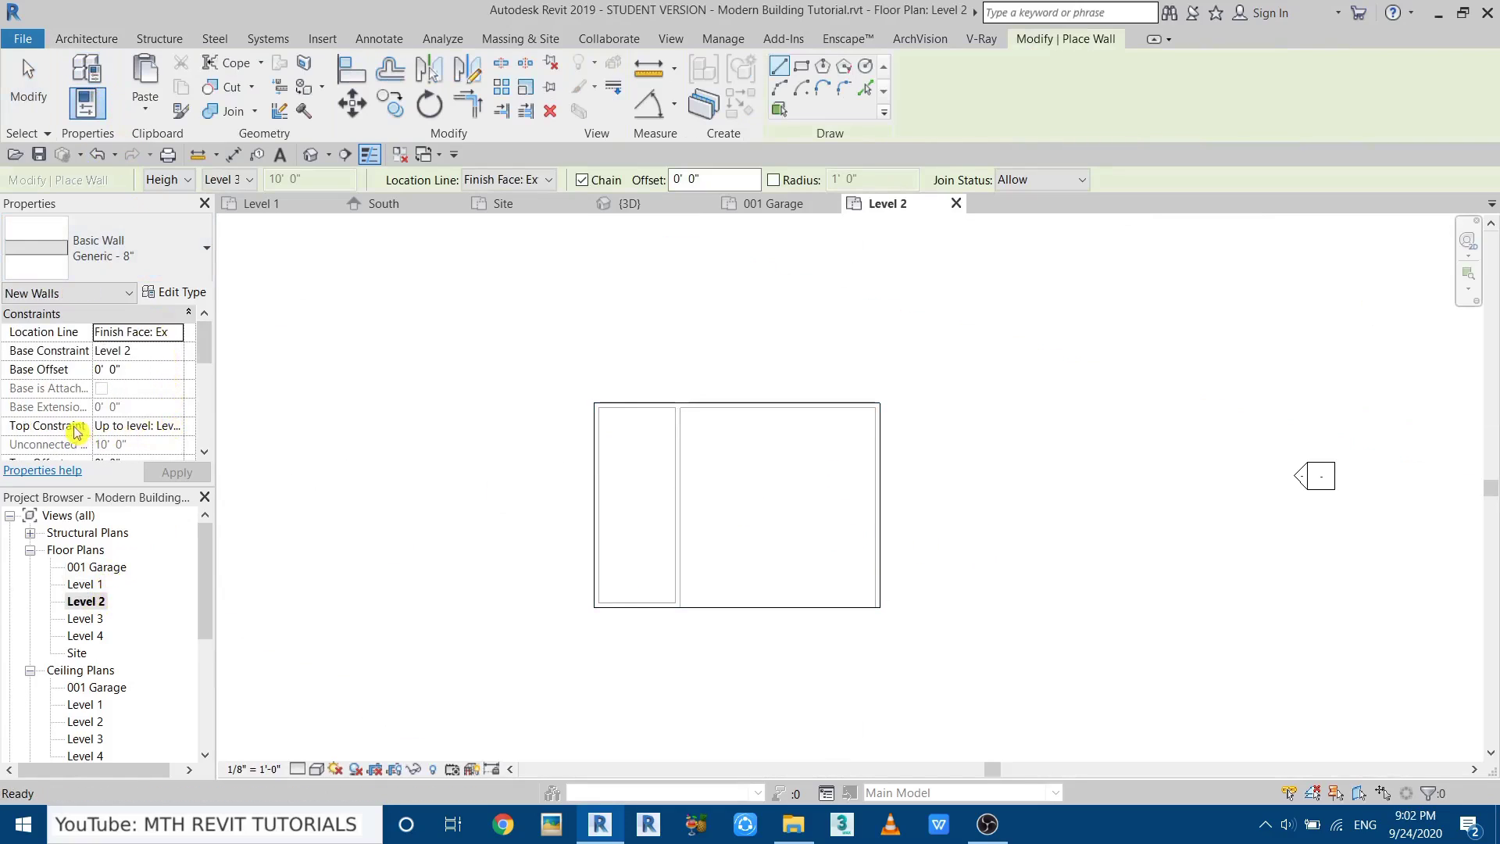
click(140, 426)
click(175, 426)
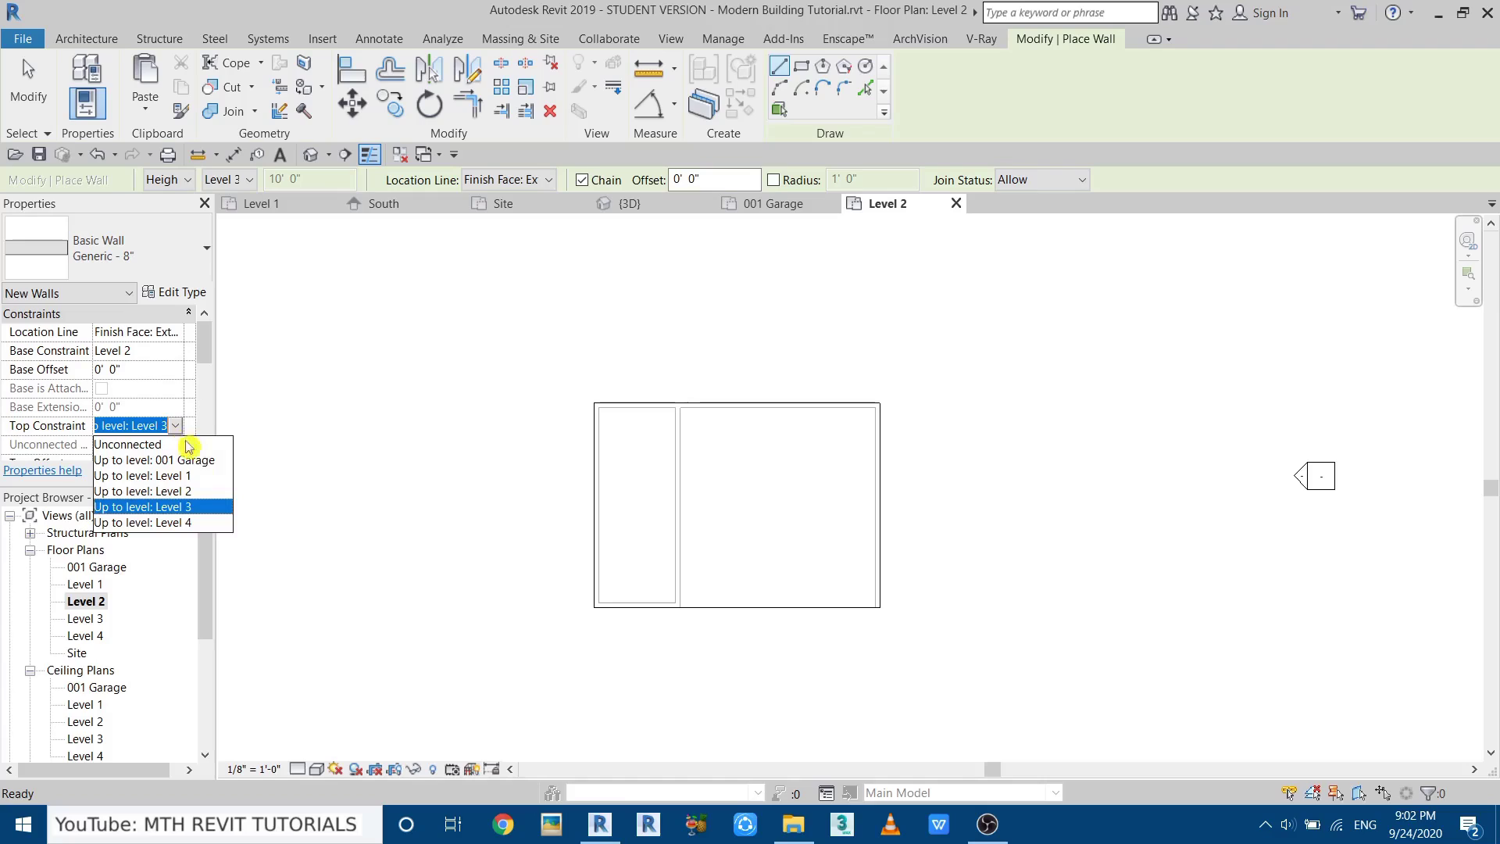
click(182, 508)
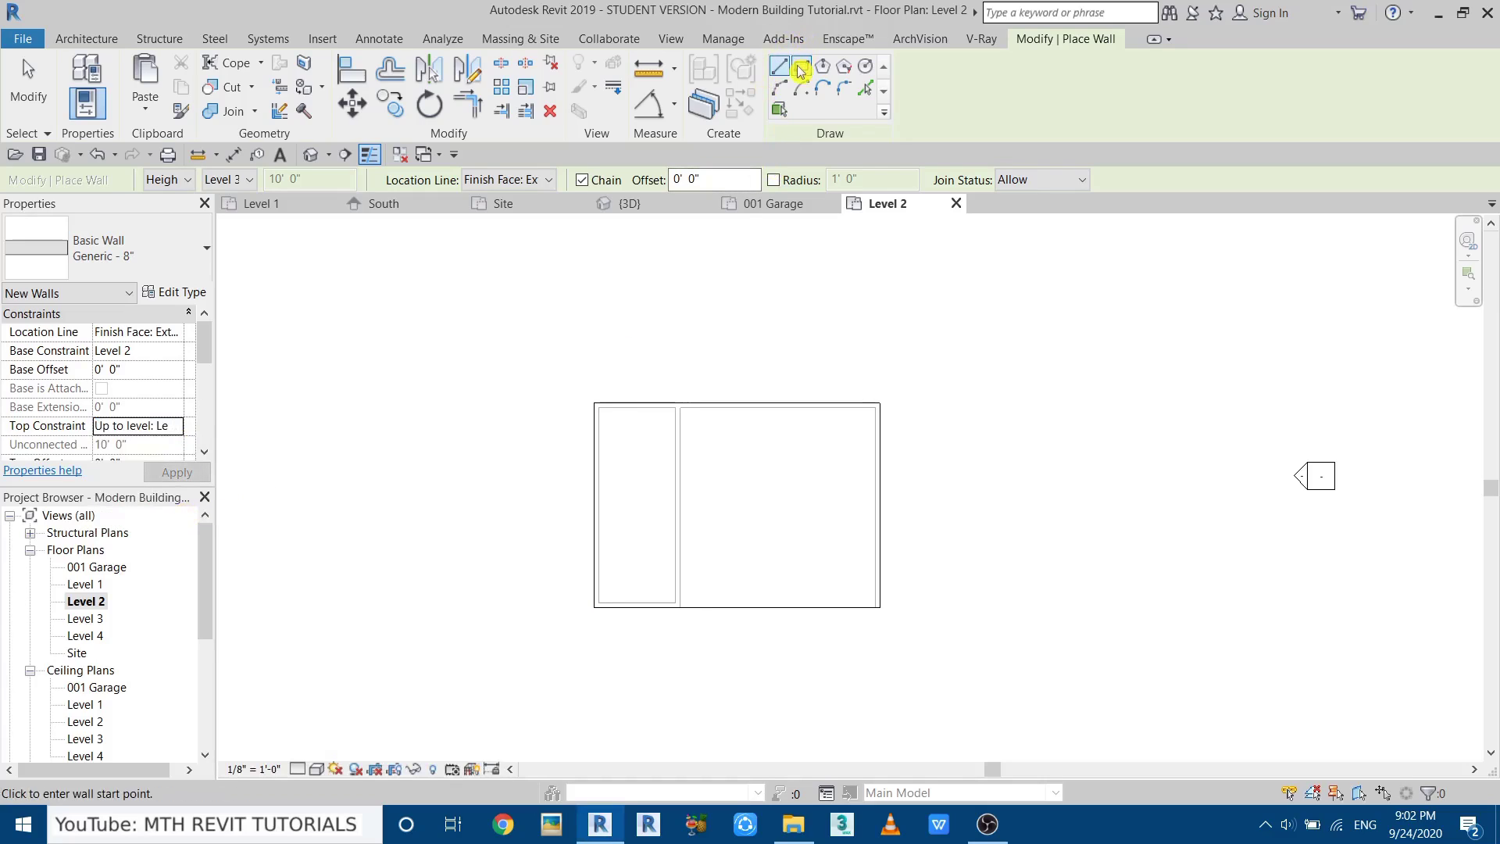
Draw a rectangle of walls corner to corner on the Level 2 floor's outer edges, using Finish Face: Exterior as location line.
click(801, 69)
scroll(625, 450, up, 2)
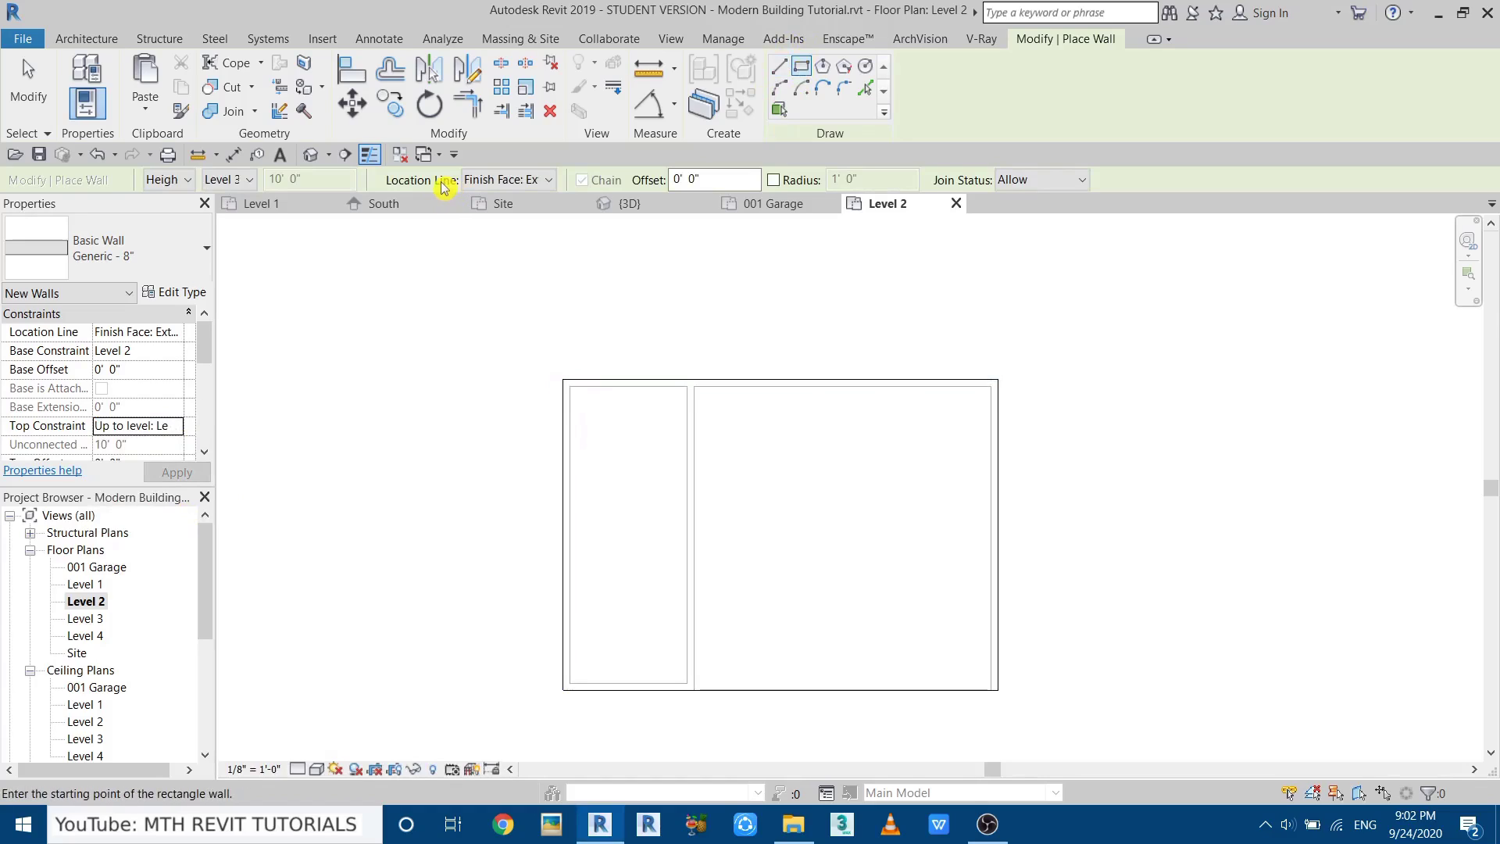
click(481, 180)
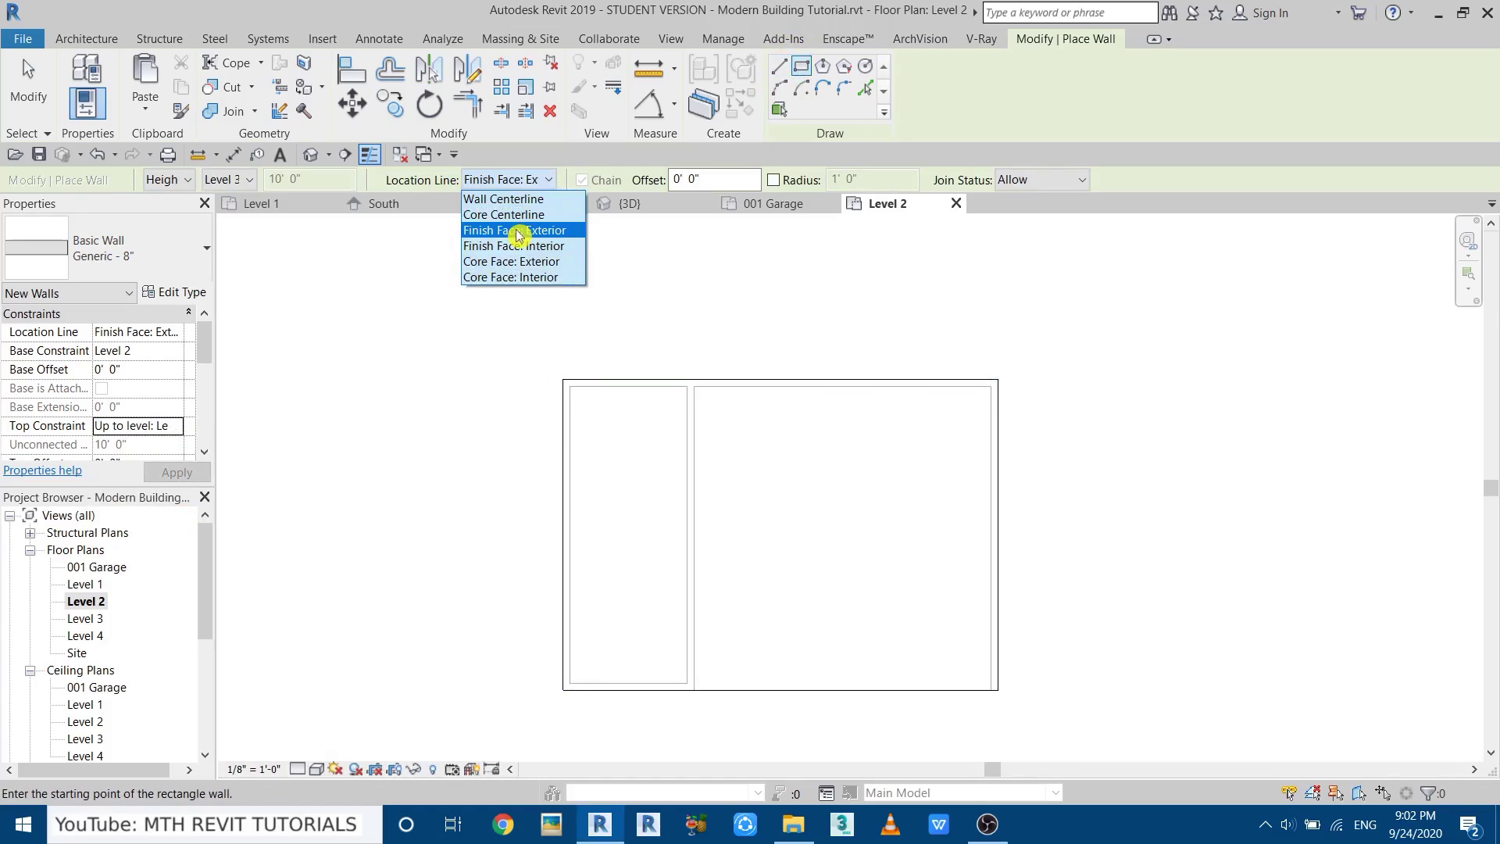
click(564, 380)
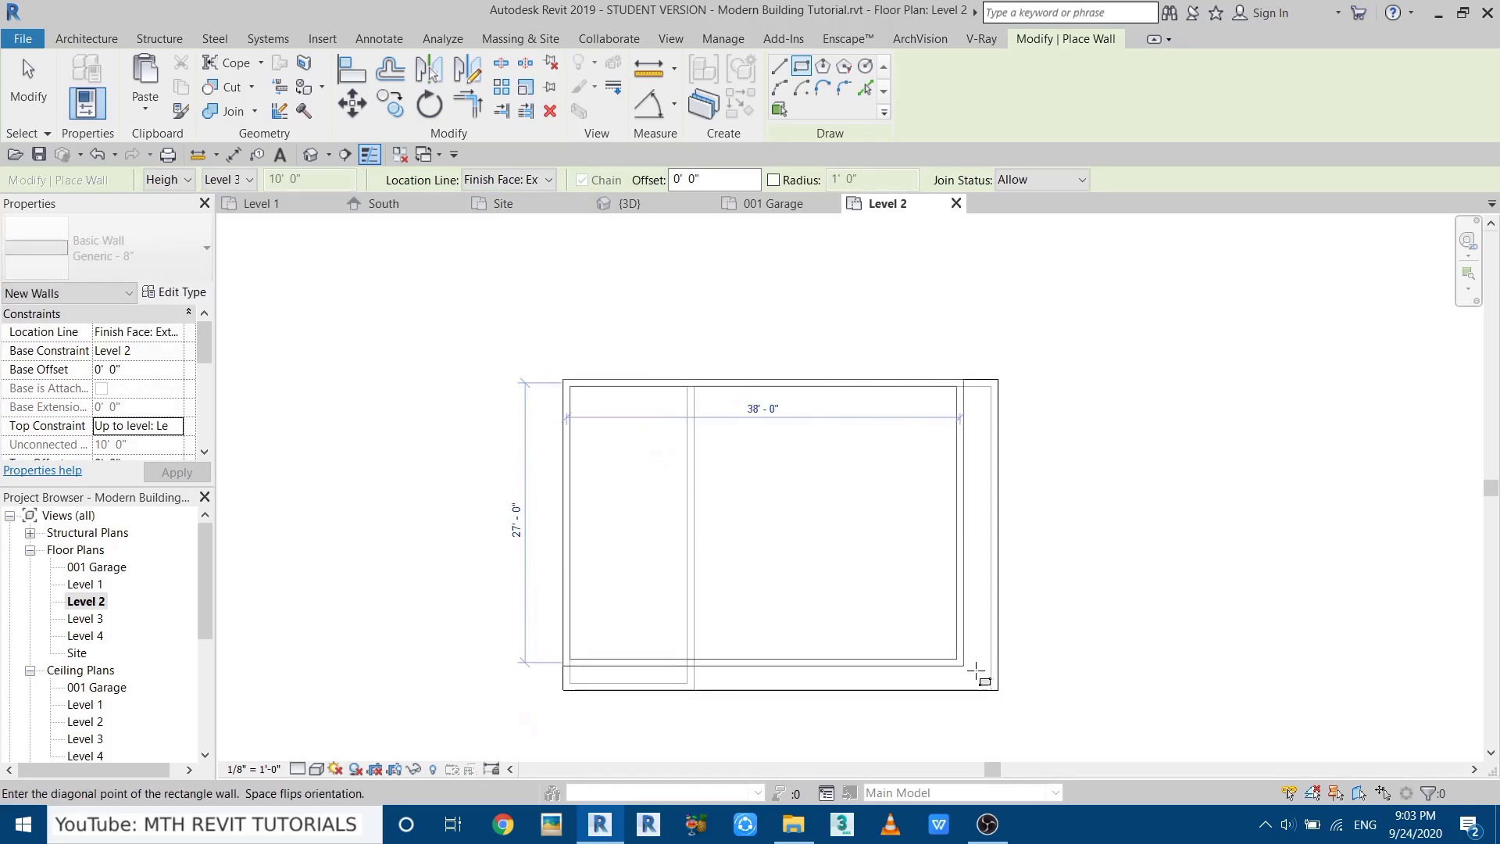
click(998, 690)
right_click(1154, 478)
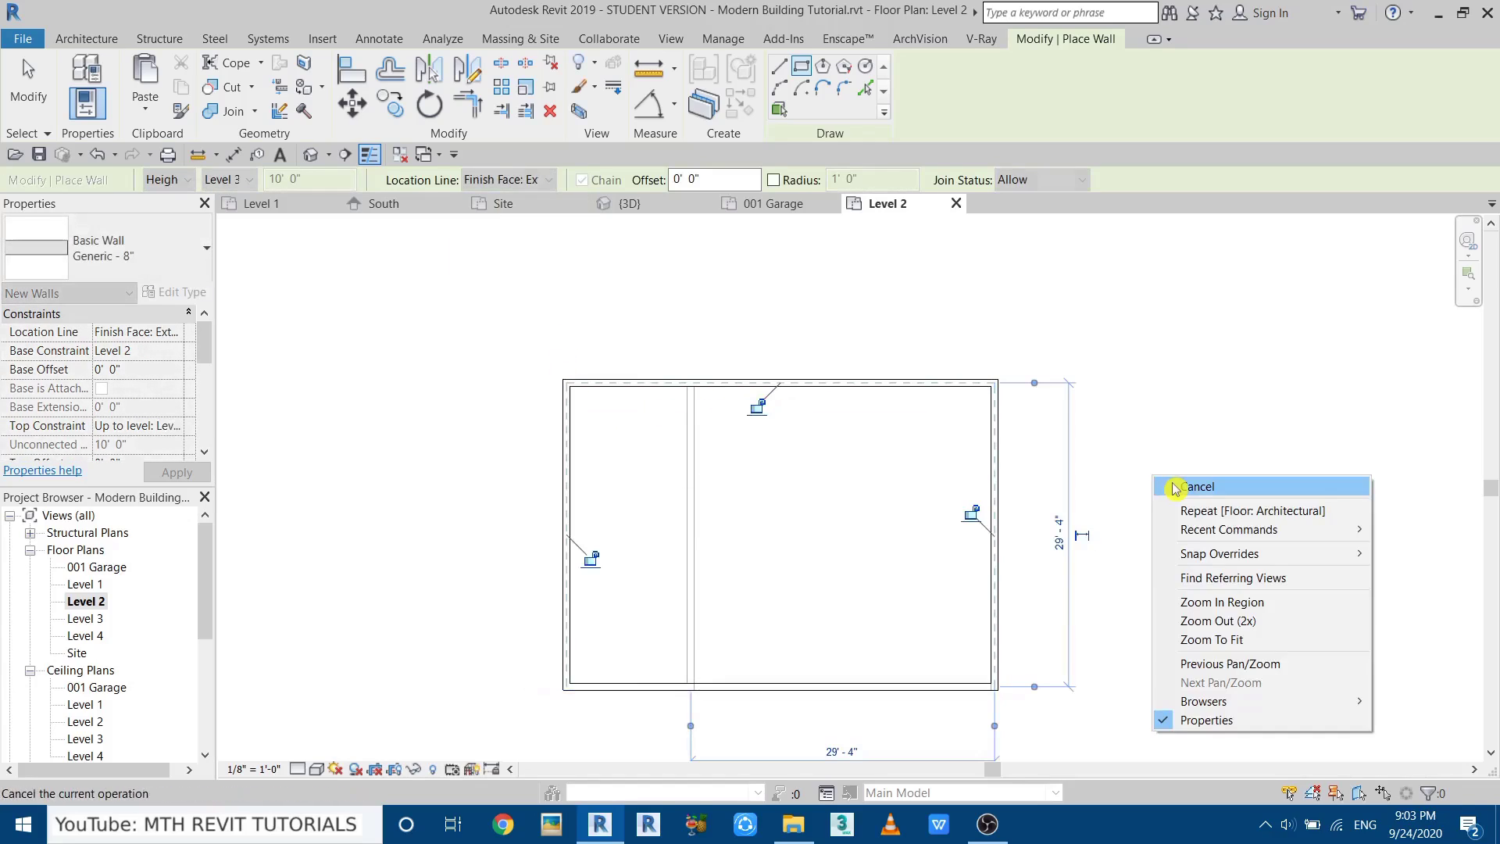
click(1172, 489)
Move the Level 2 south wall 5' north, setting it back from the floor edge.
click(745, 689)
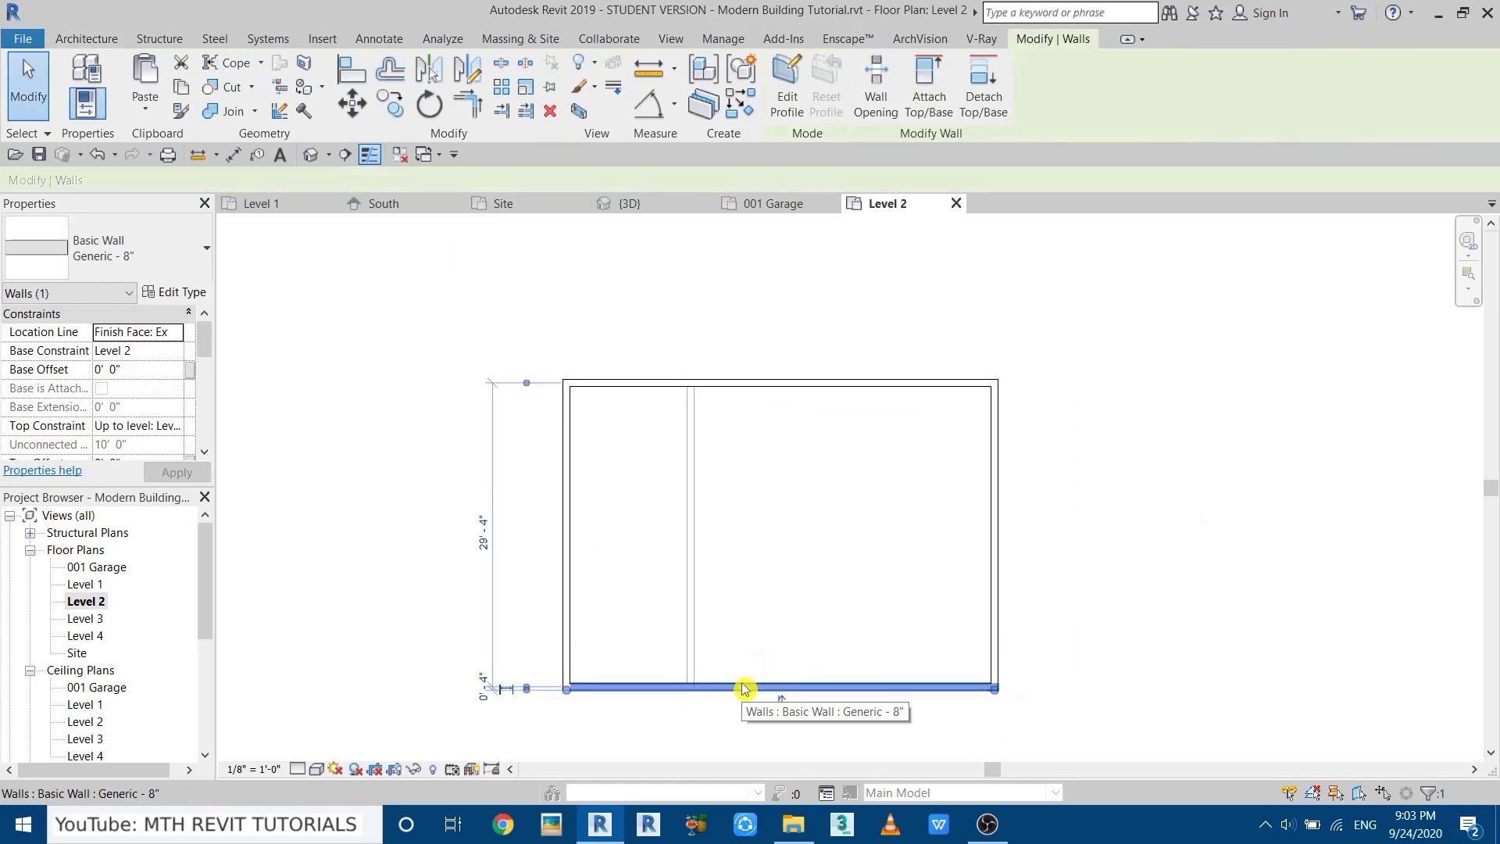
click(358, 110)
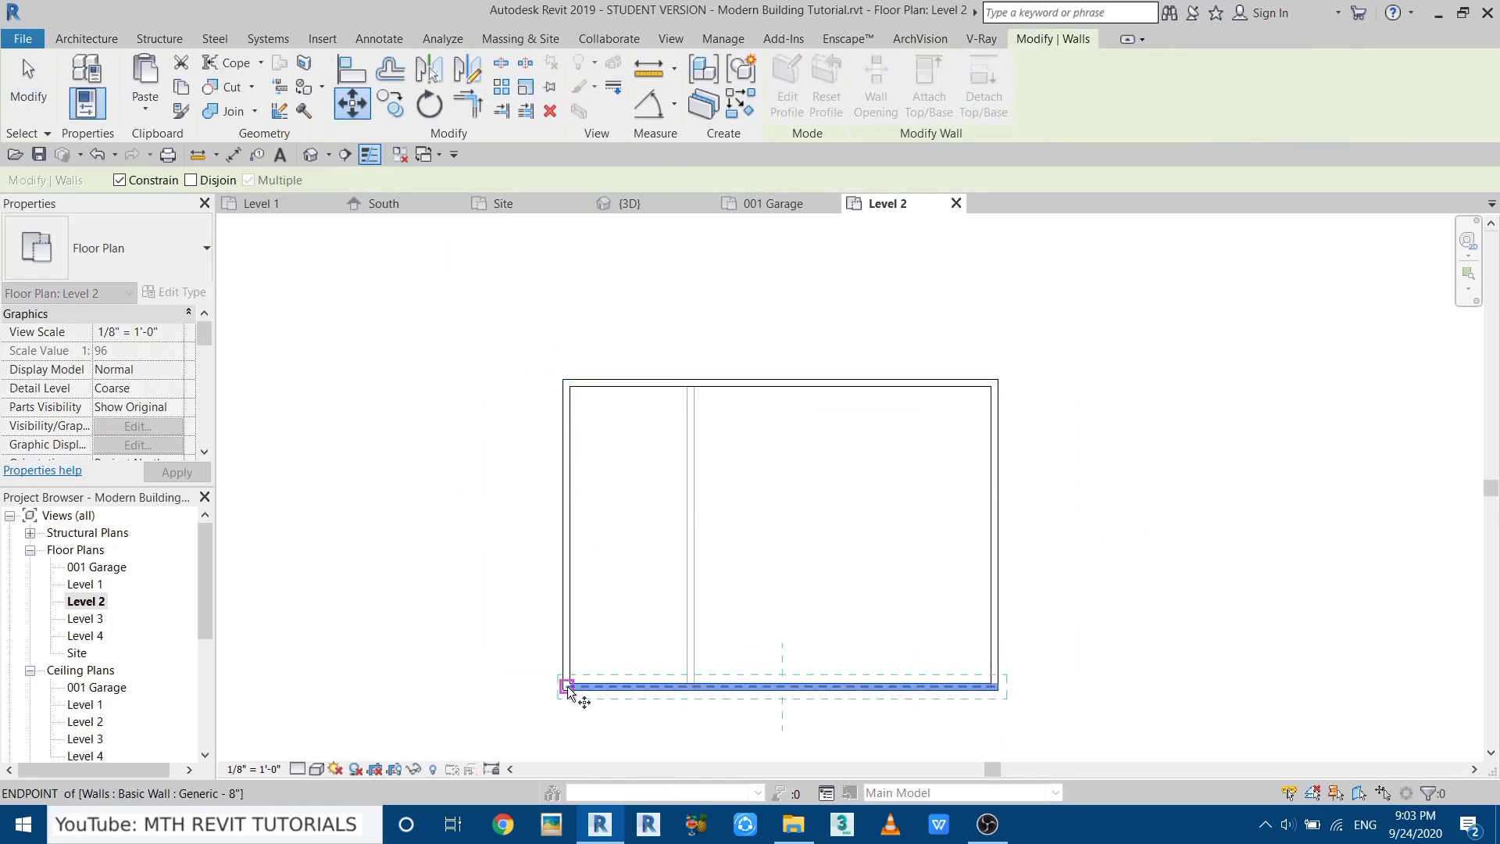
click(568, 689)
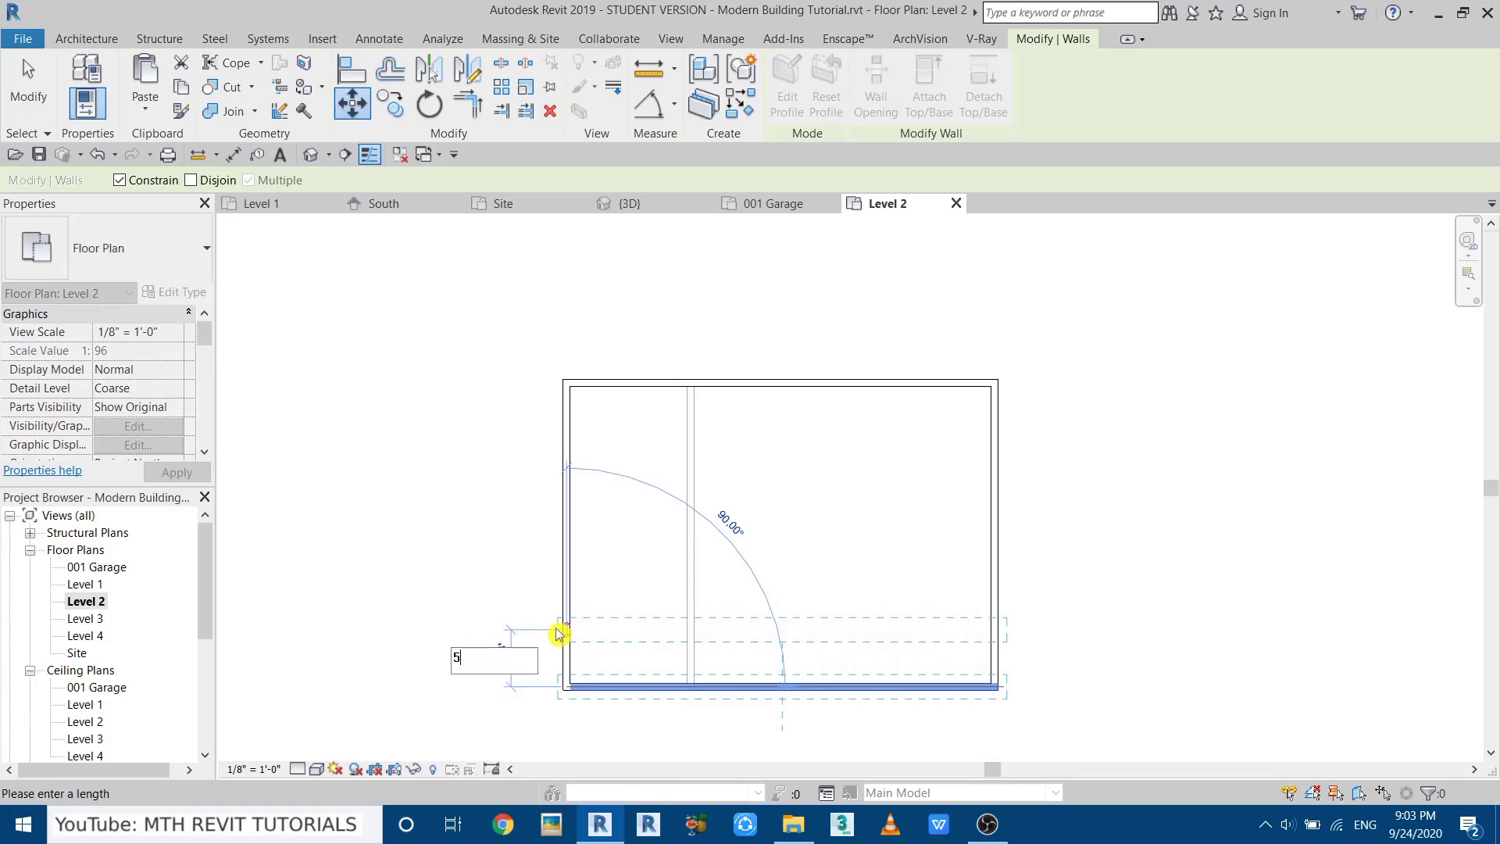
key(Return)
key(Escape)
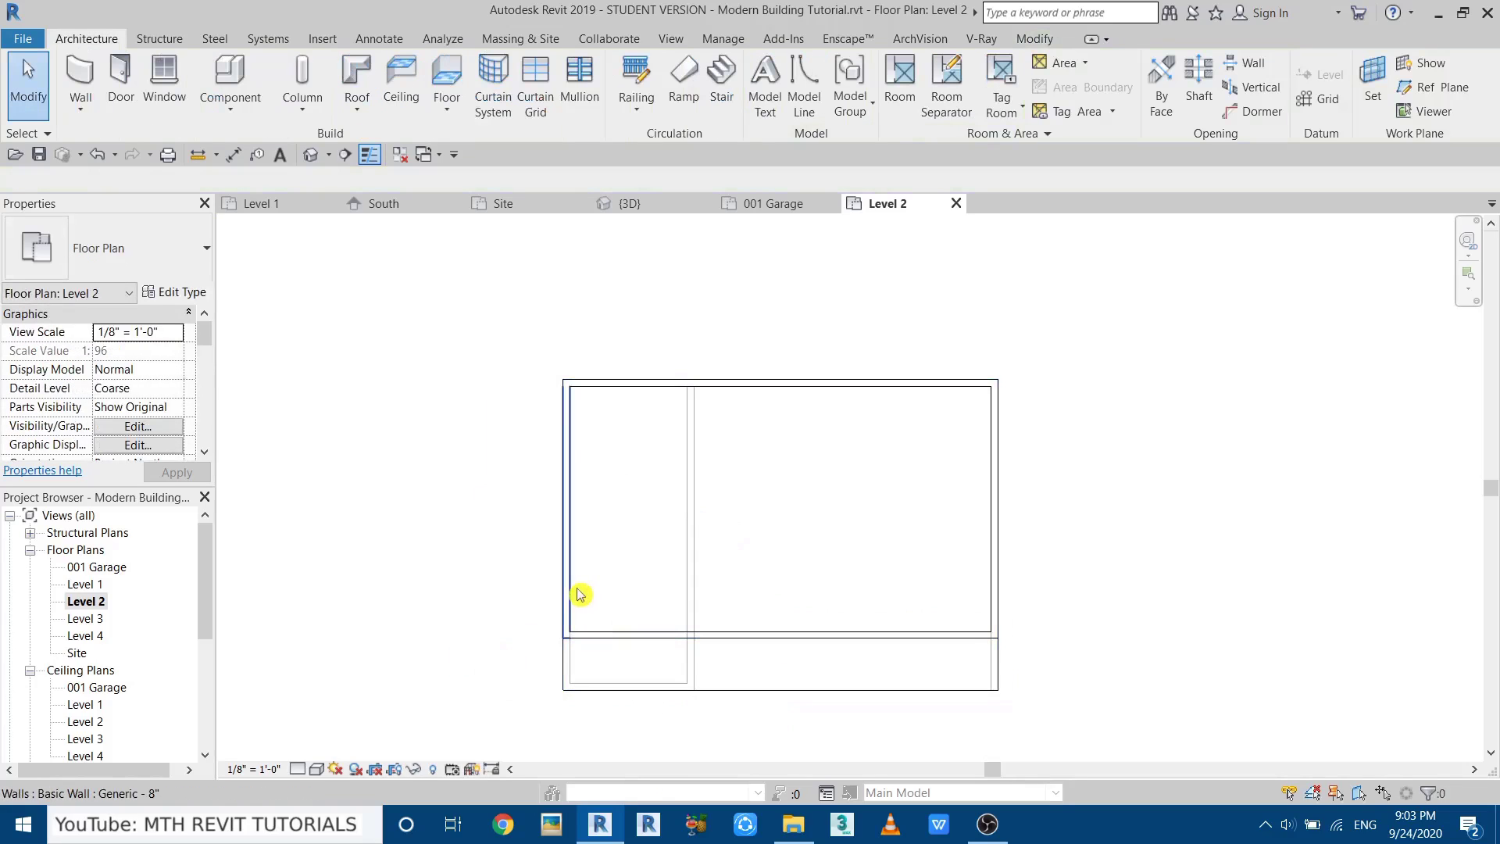
Copy the Level 2 west wall 12' to the east to form the interior partition.
click(575, 594)
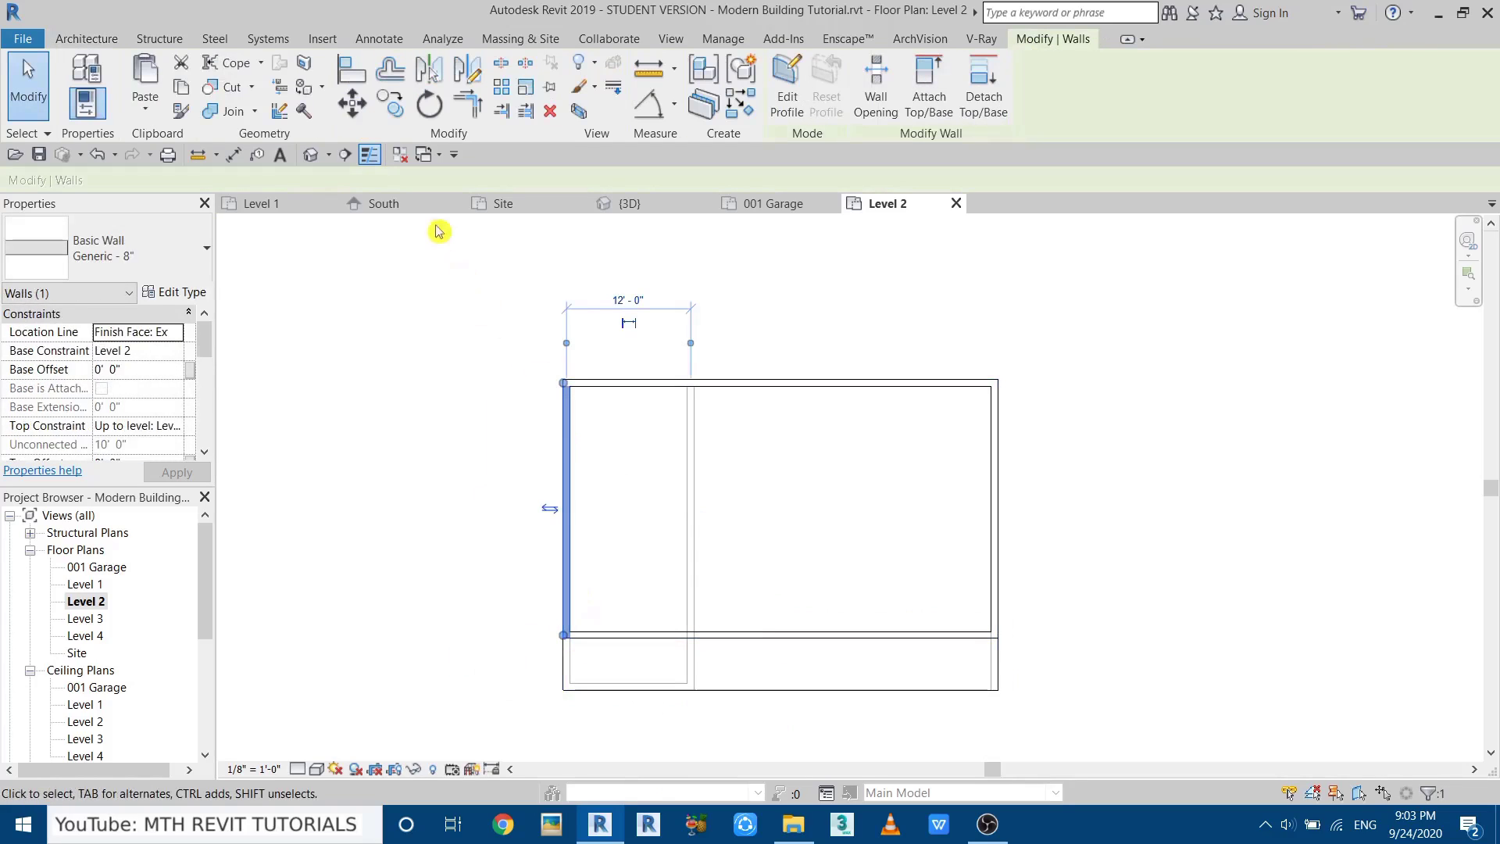
click(399, 109)
click(565, 635)
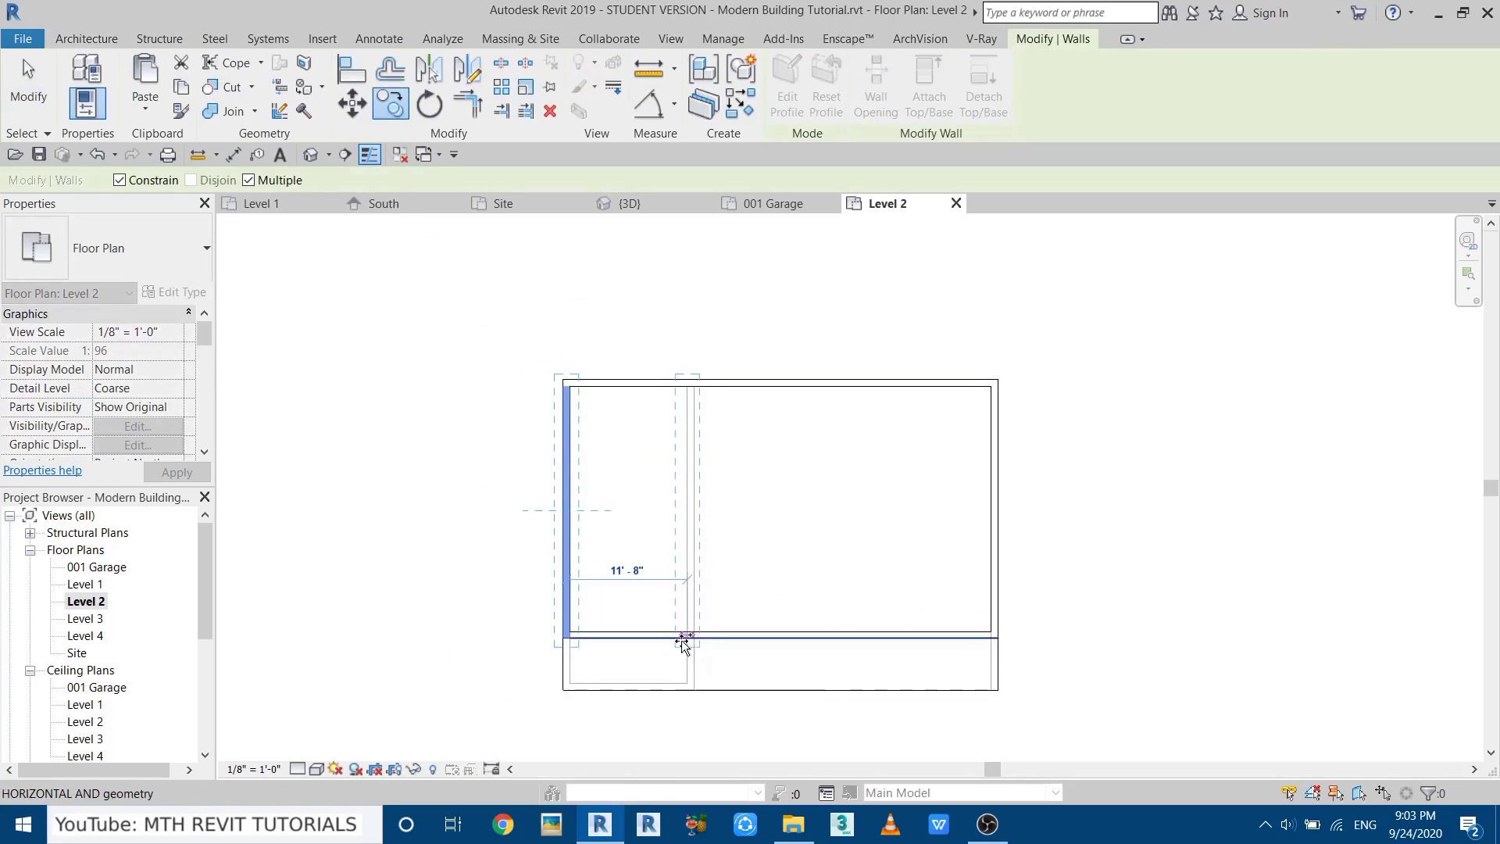
text(12)
key(Return)
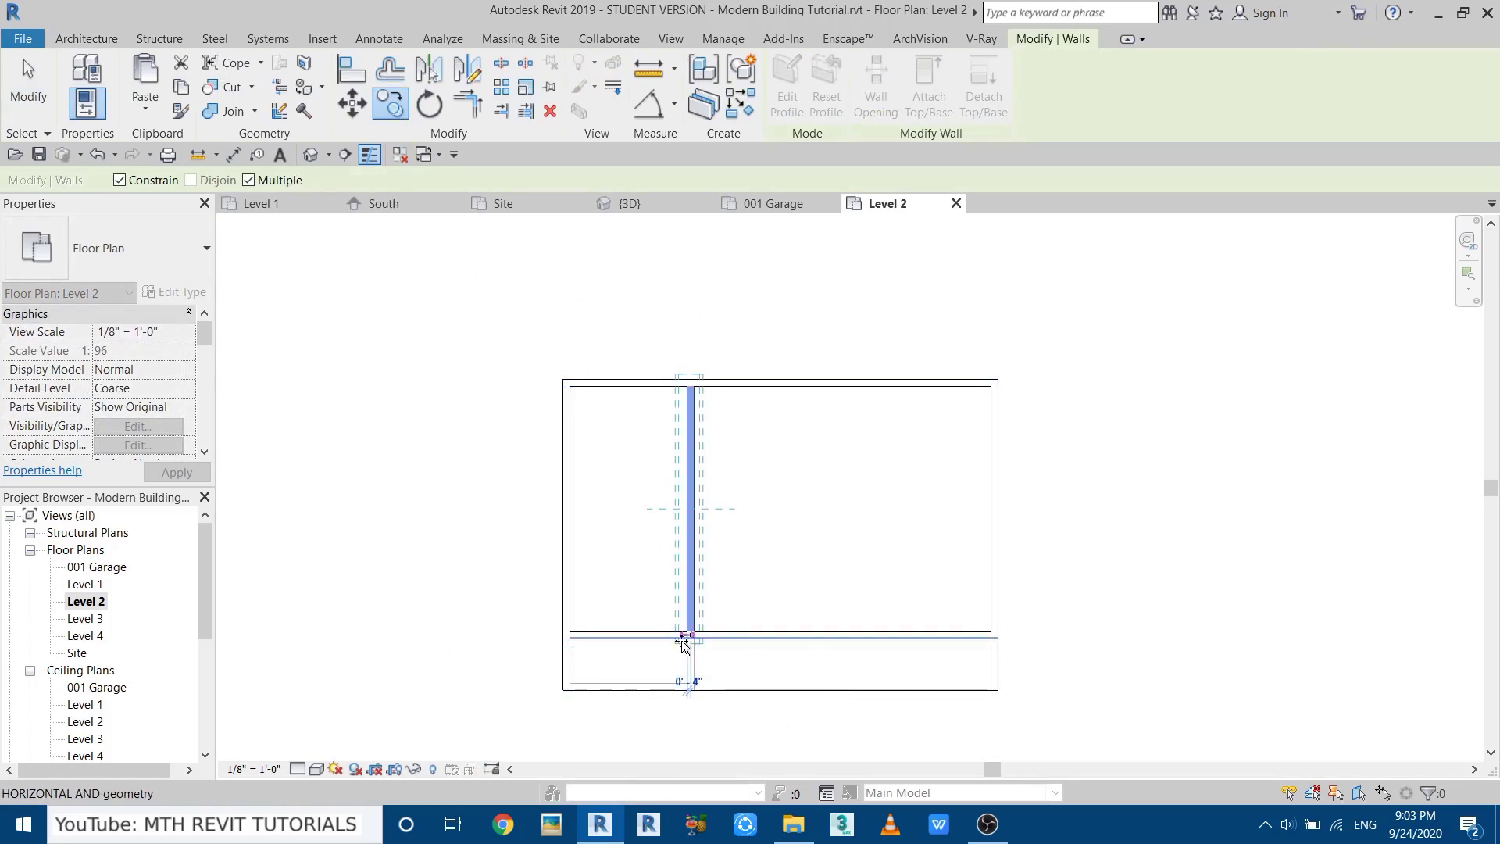
key(Escape)
key(Escape)
In the 3D view, copy the five Level 2 walls and their floor to the clipboard and paste them aligned to Level 3.
click(310, 154)
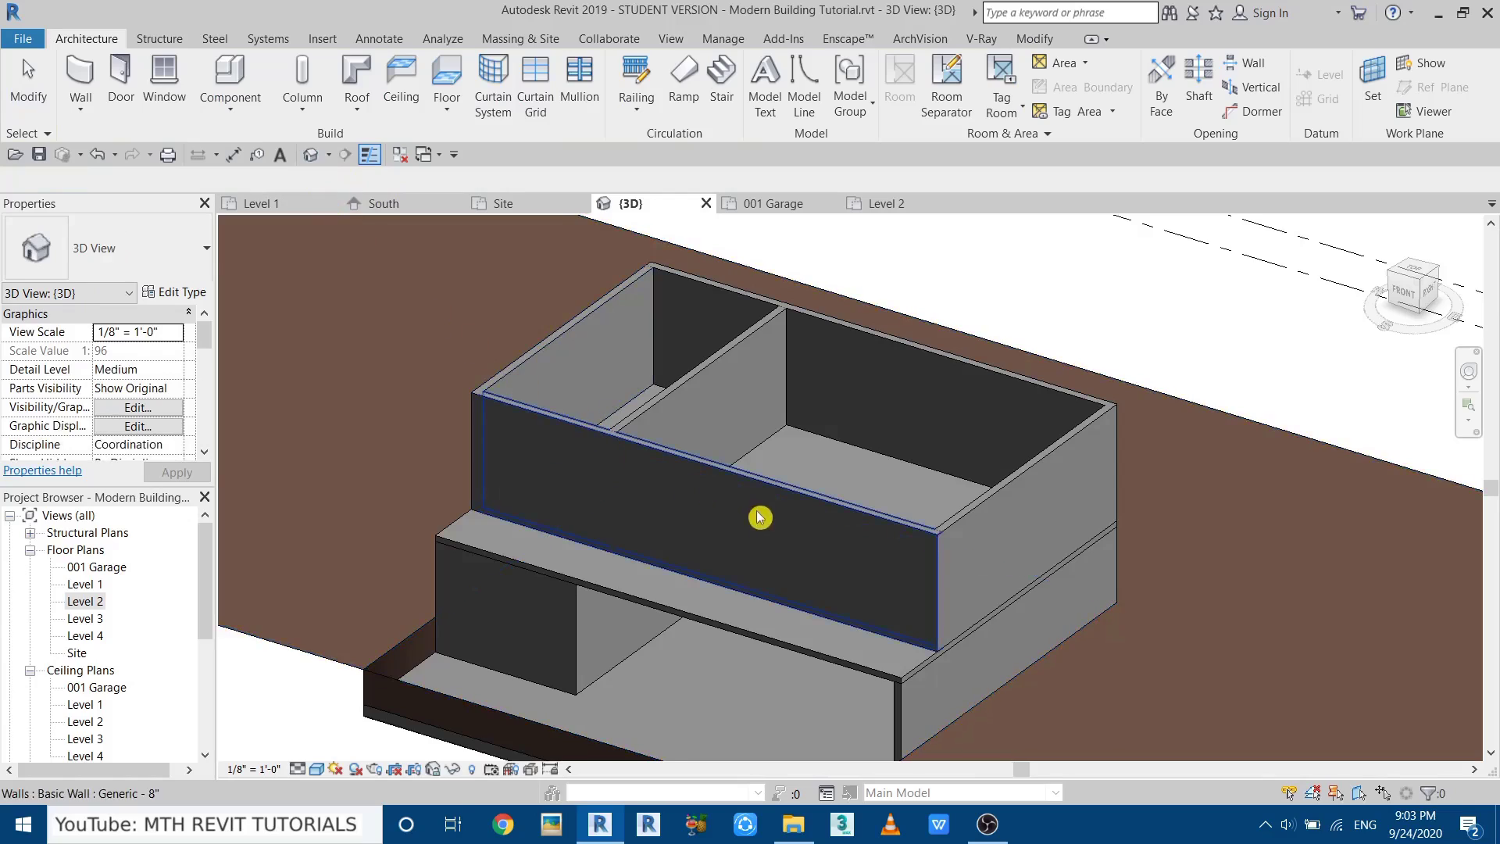
middle_drag(760, 515, 684, 560)
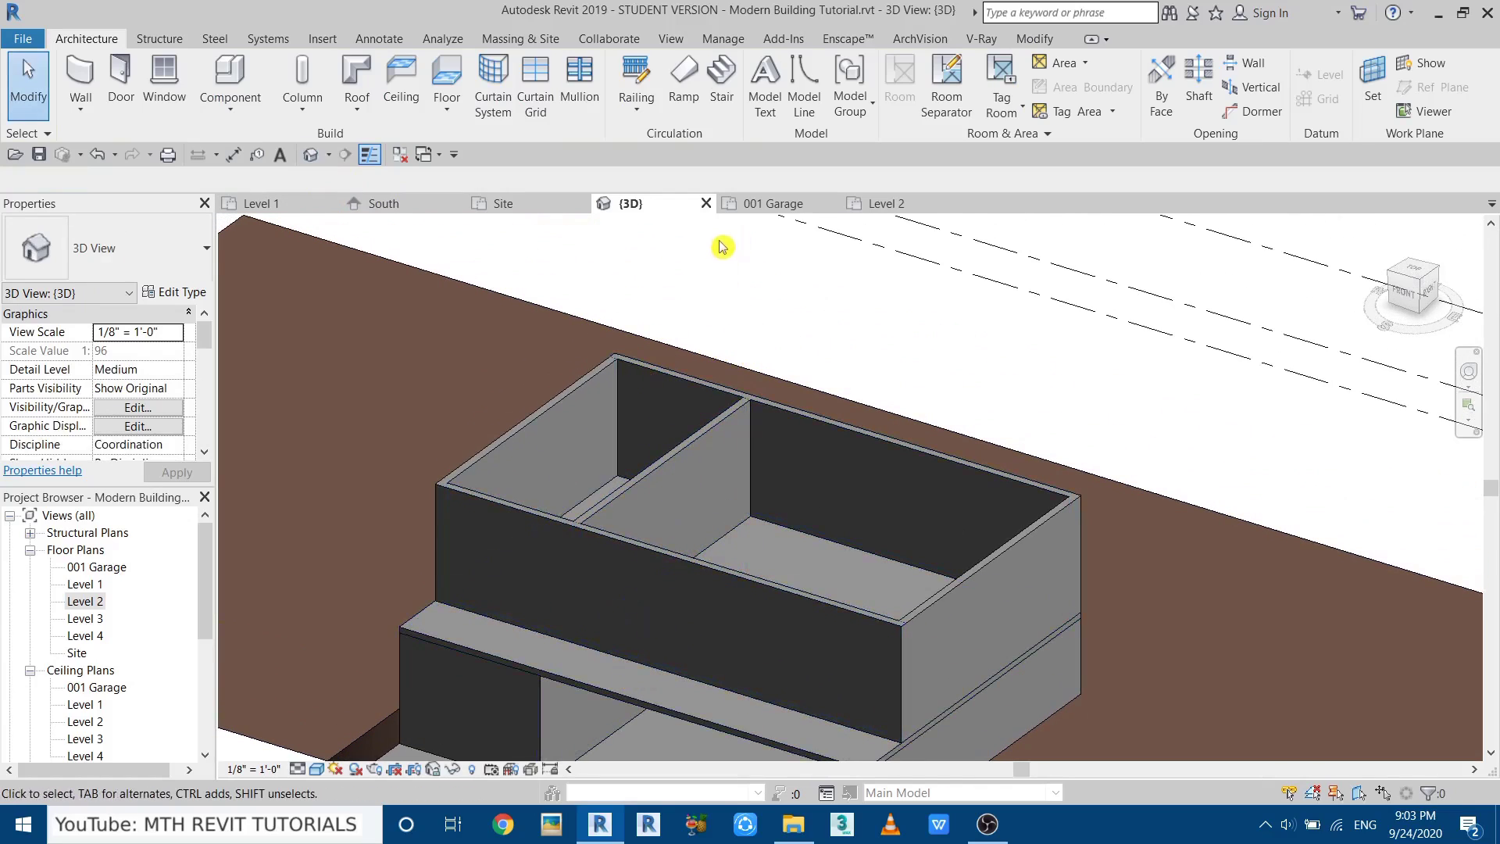
key(ctrl+z)
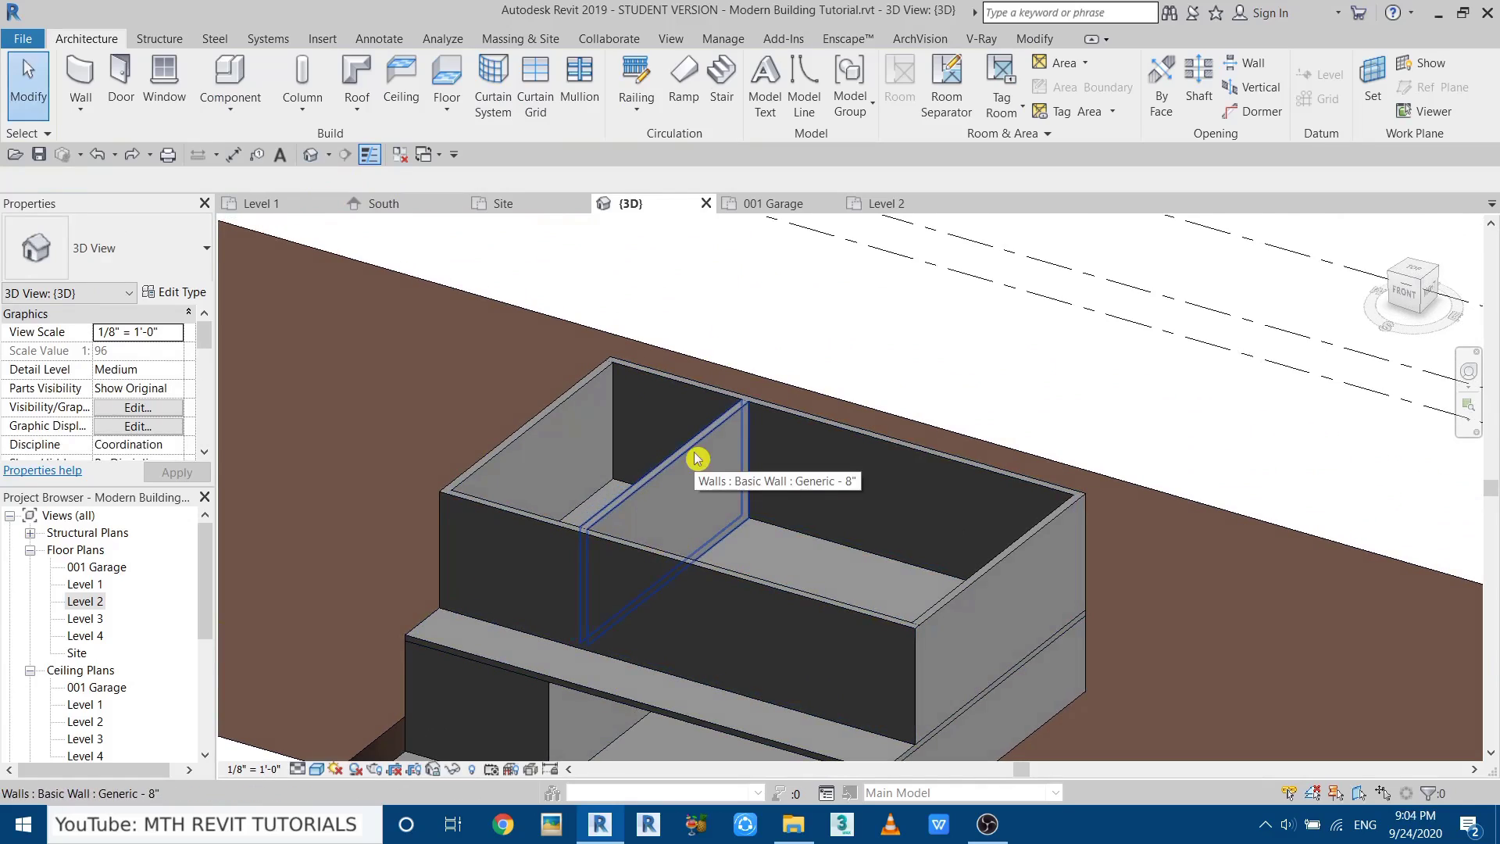
click(698, 459)
ctrl+click(864, 459)
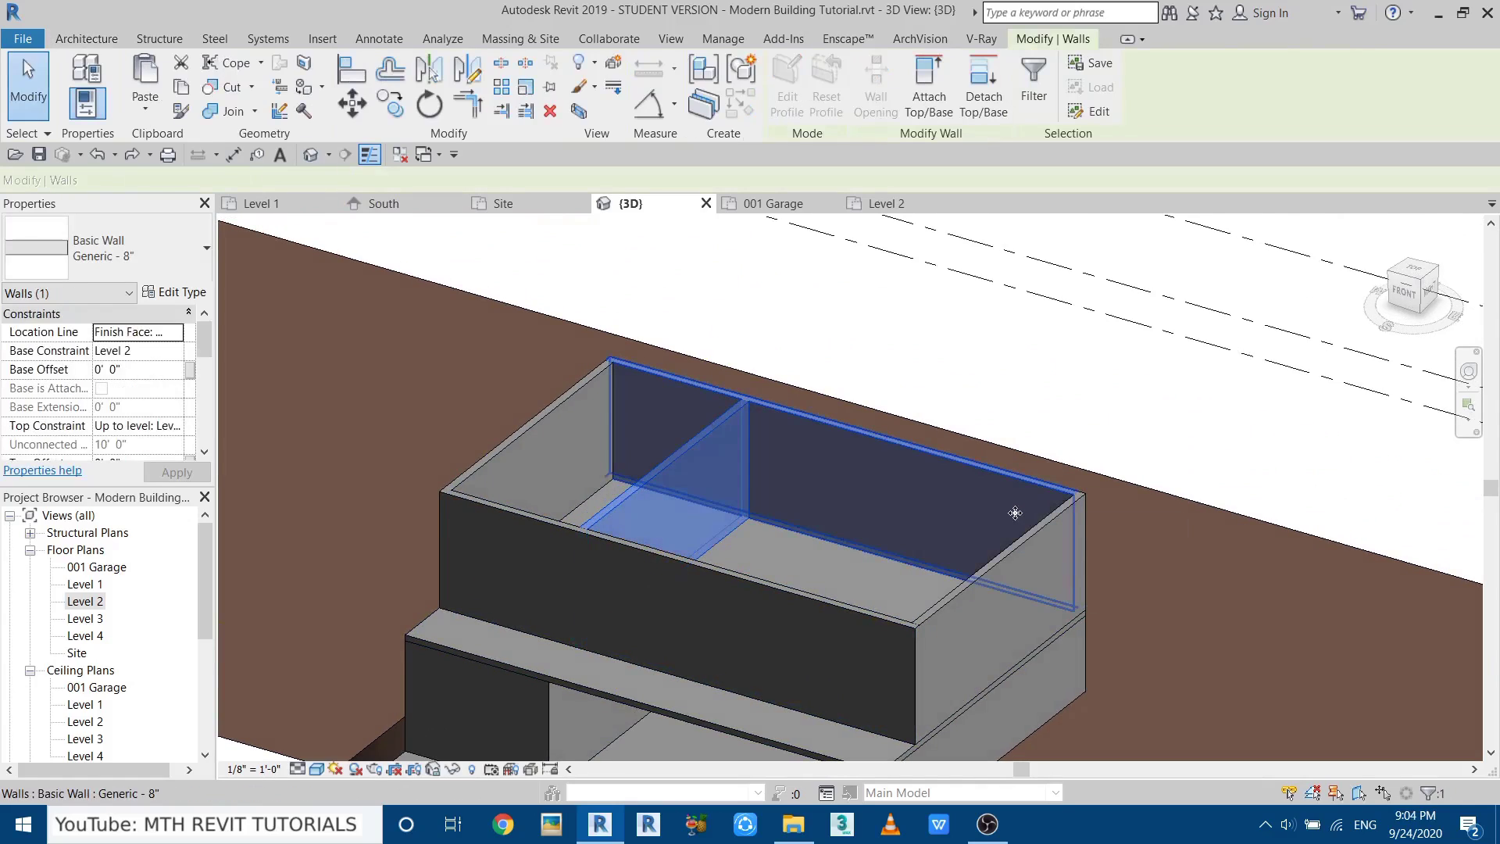
ctrl+click(1045, 531)
ctrl+click(709, 588)
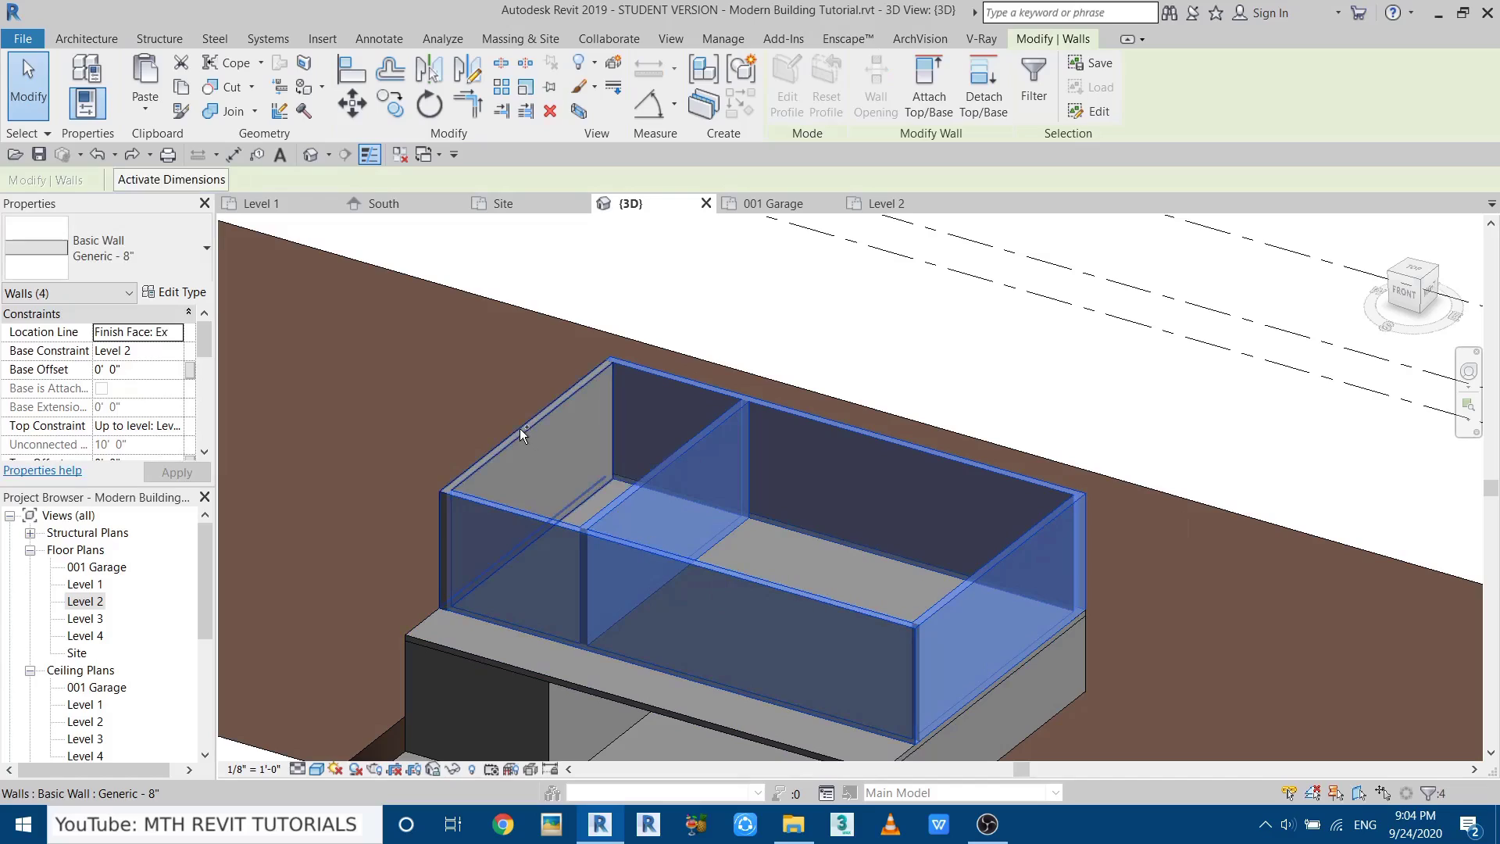
ctrl+click(570, 443)
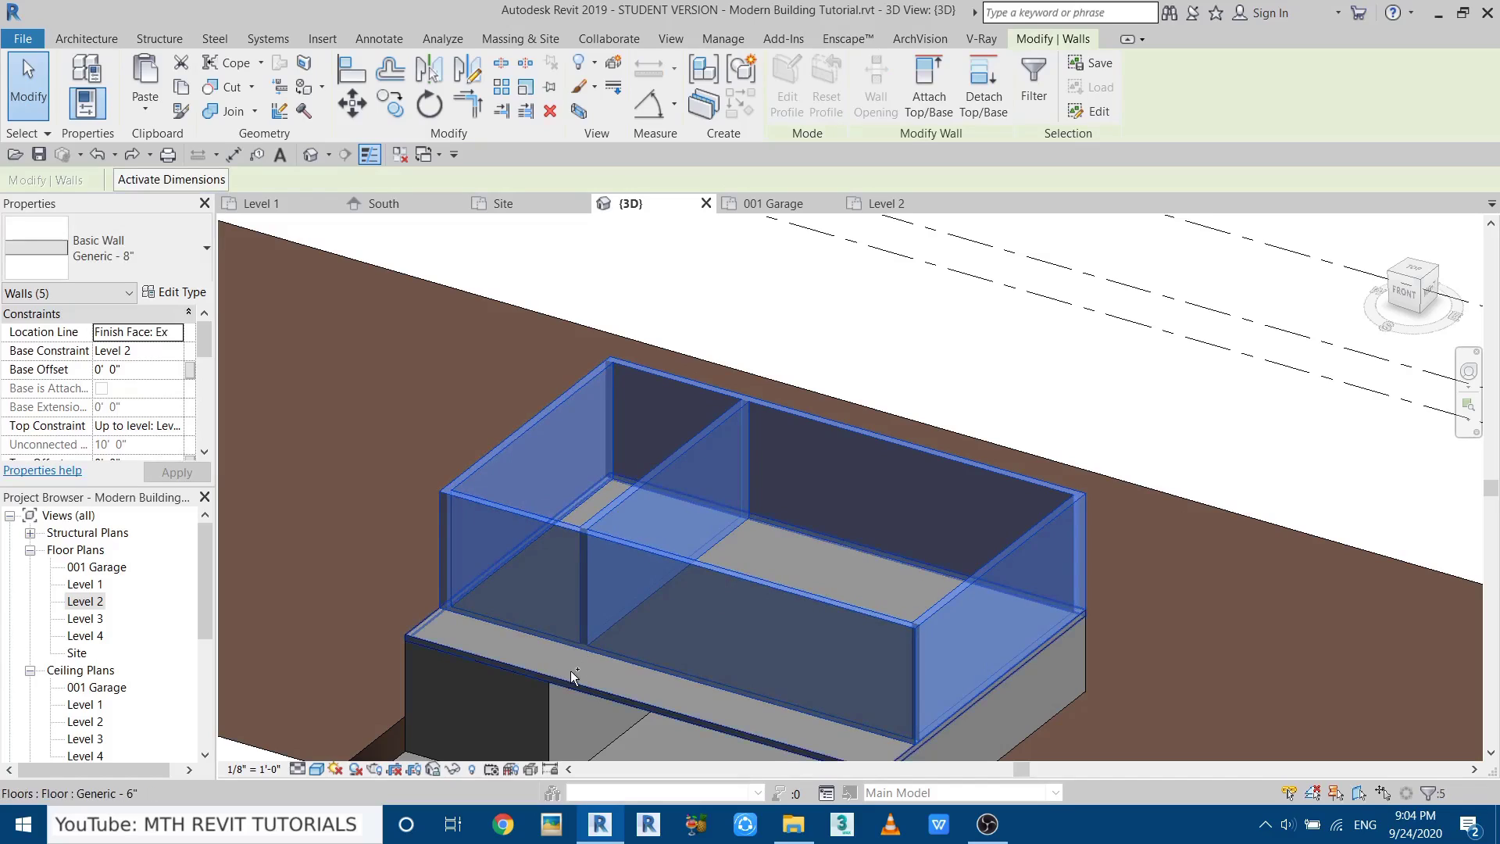
ctrl+click(571, 670)
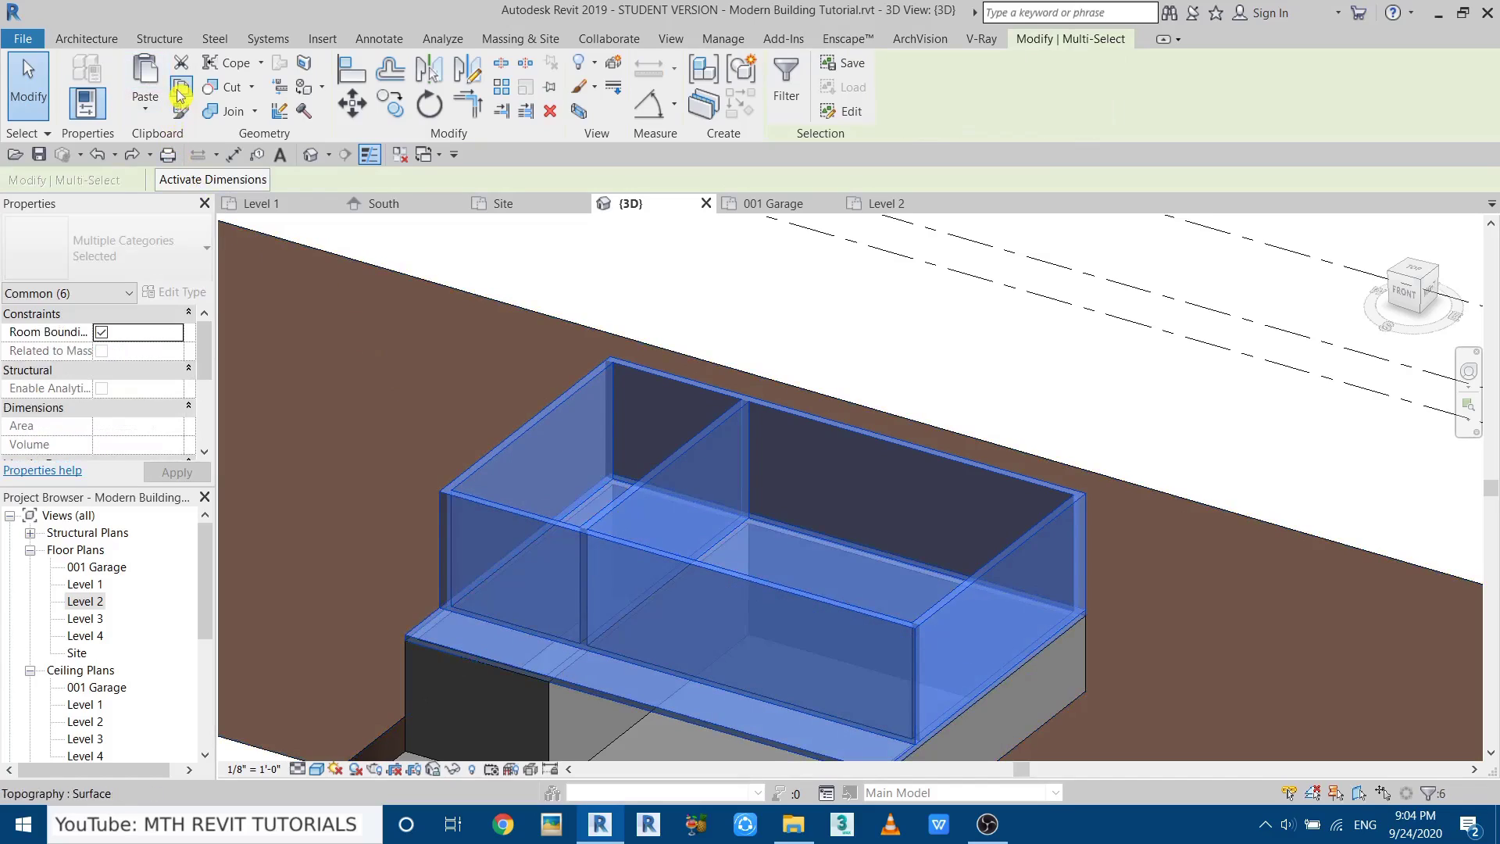
click(148, 112)
click(192, 180)
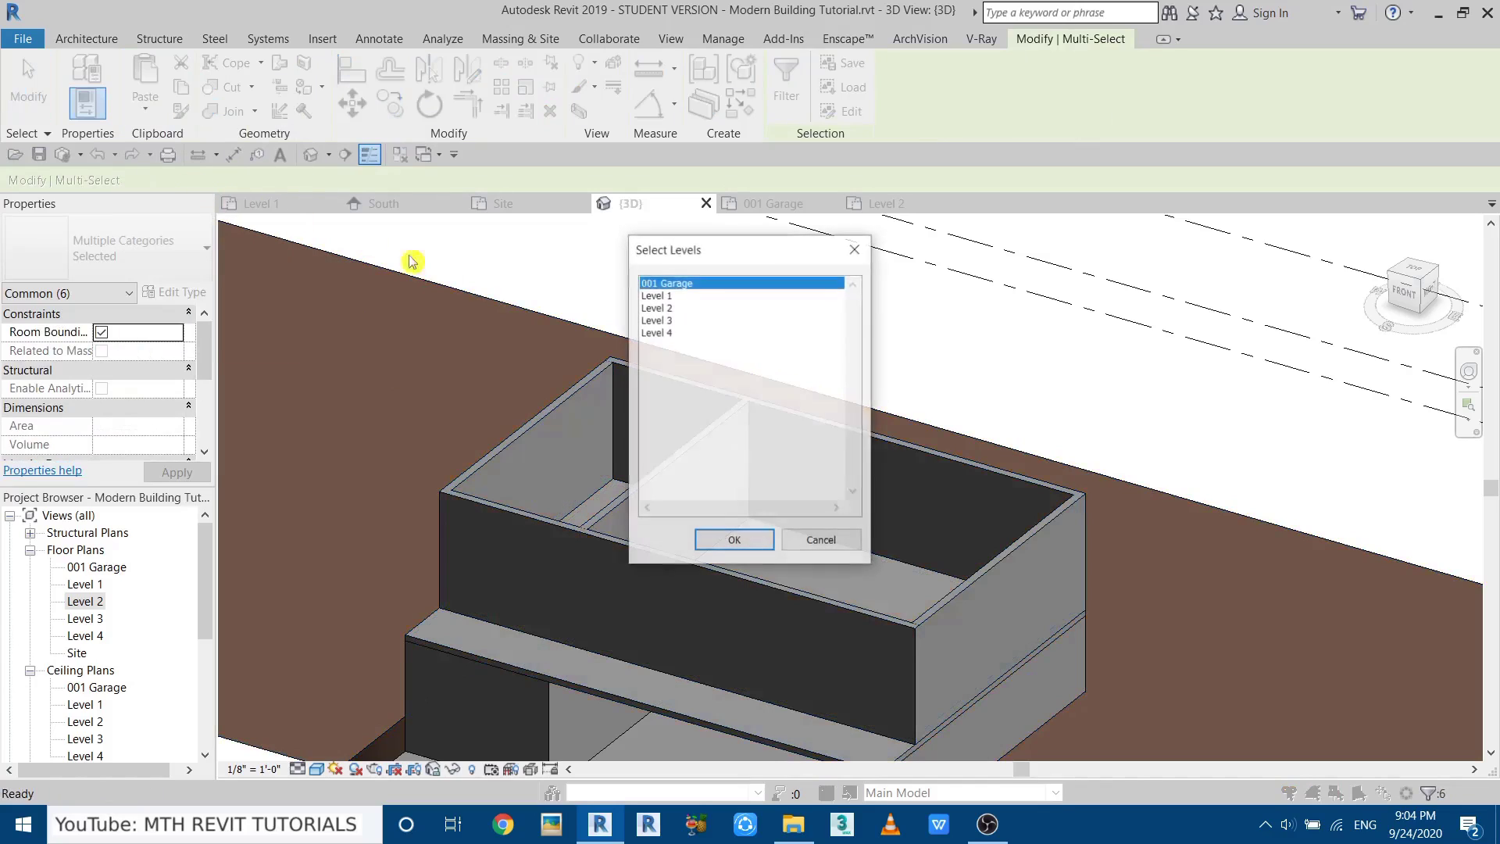
click(656, 322)
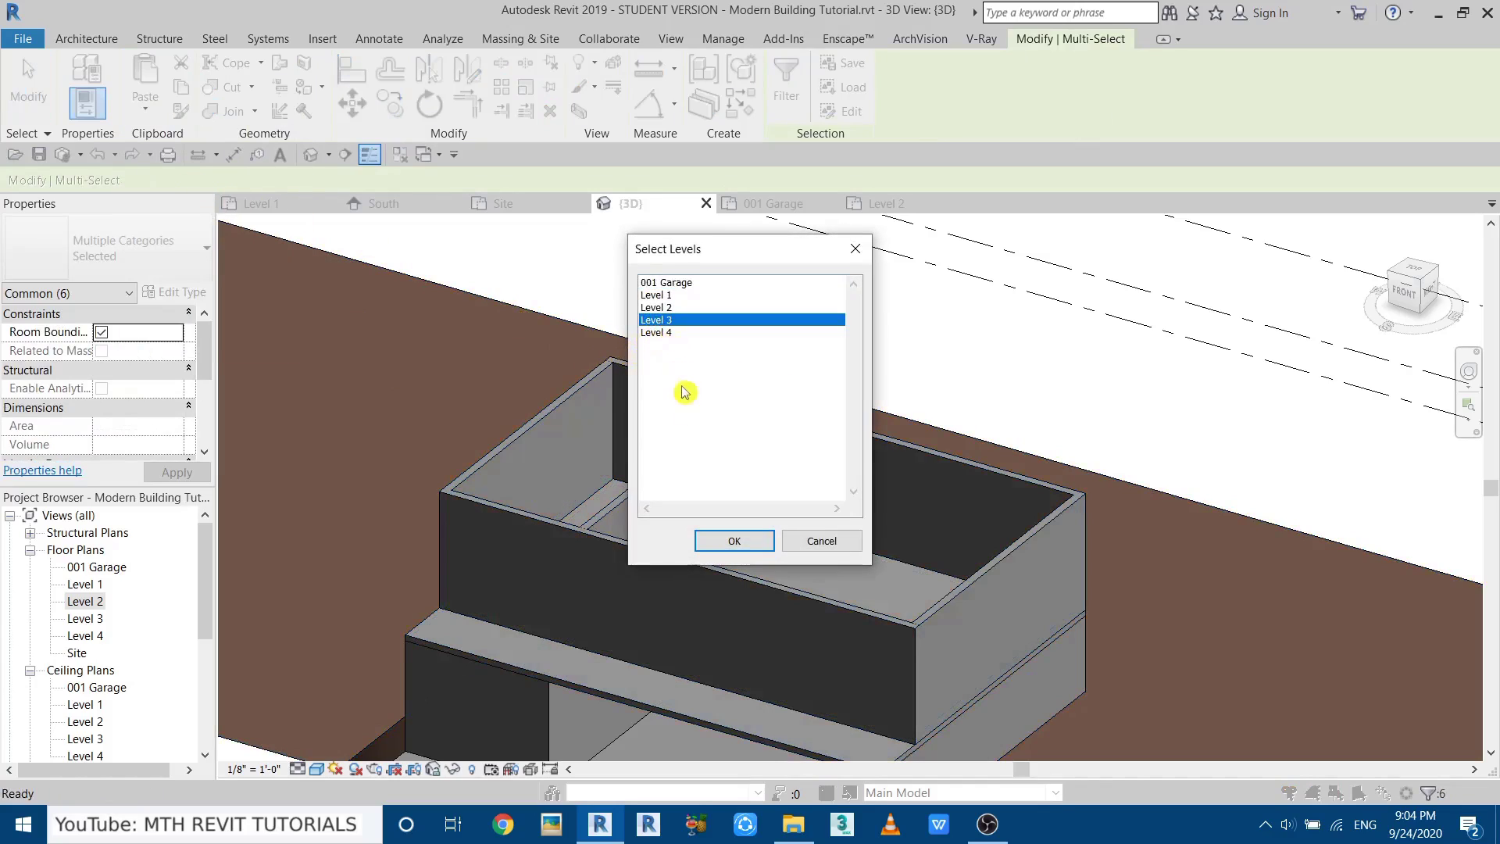
click(735, 541)
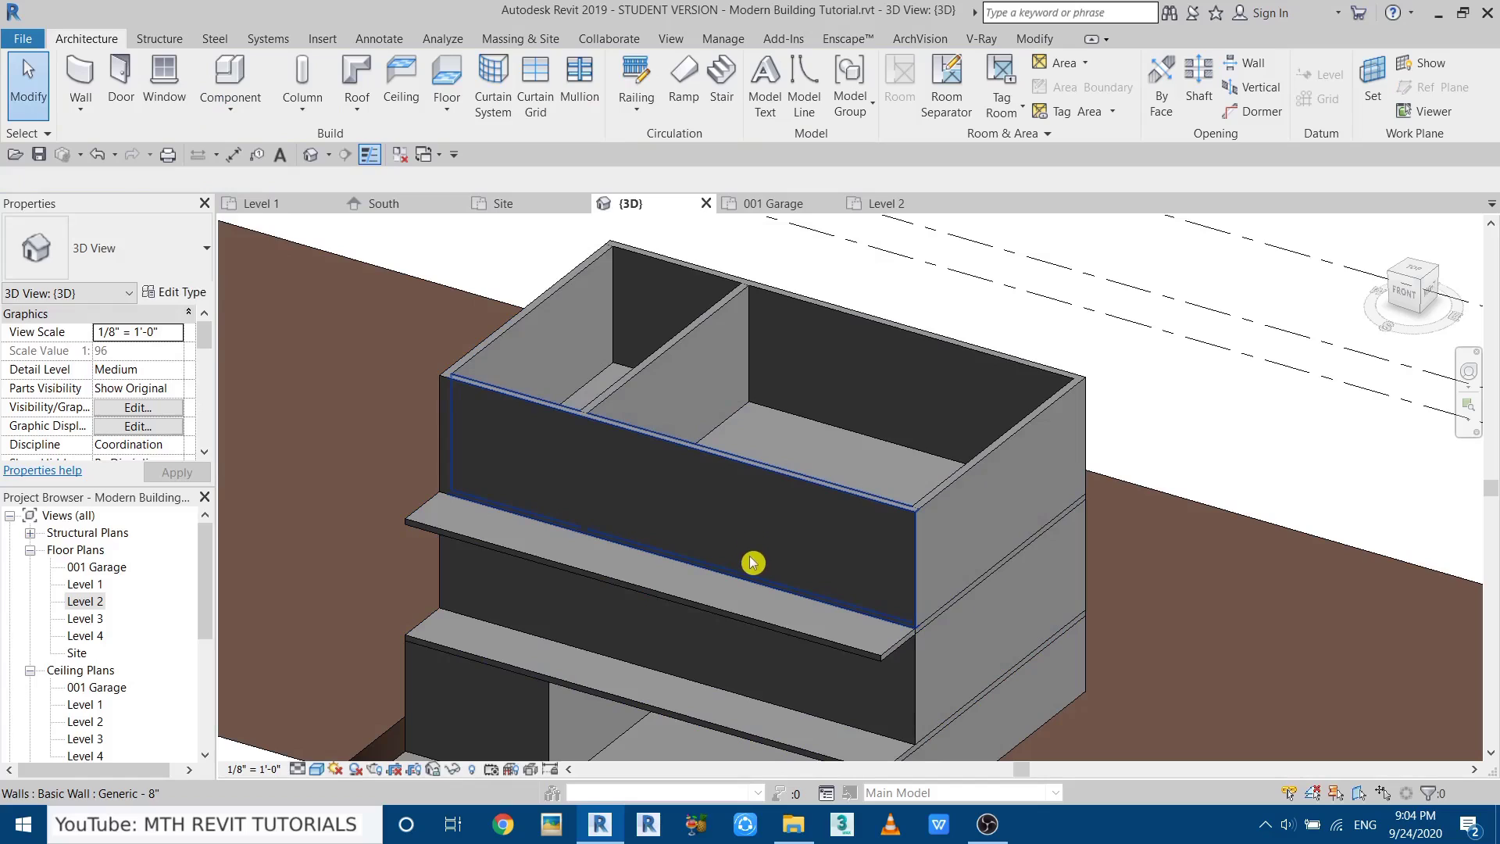
Edit the Level 3 floor's boundary and, in the Level 2 plan, move its south edge to the set-back wall's outer face.
shift+middle_drag(696, 559, 937, 631)
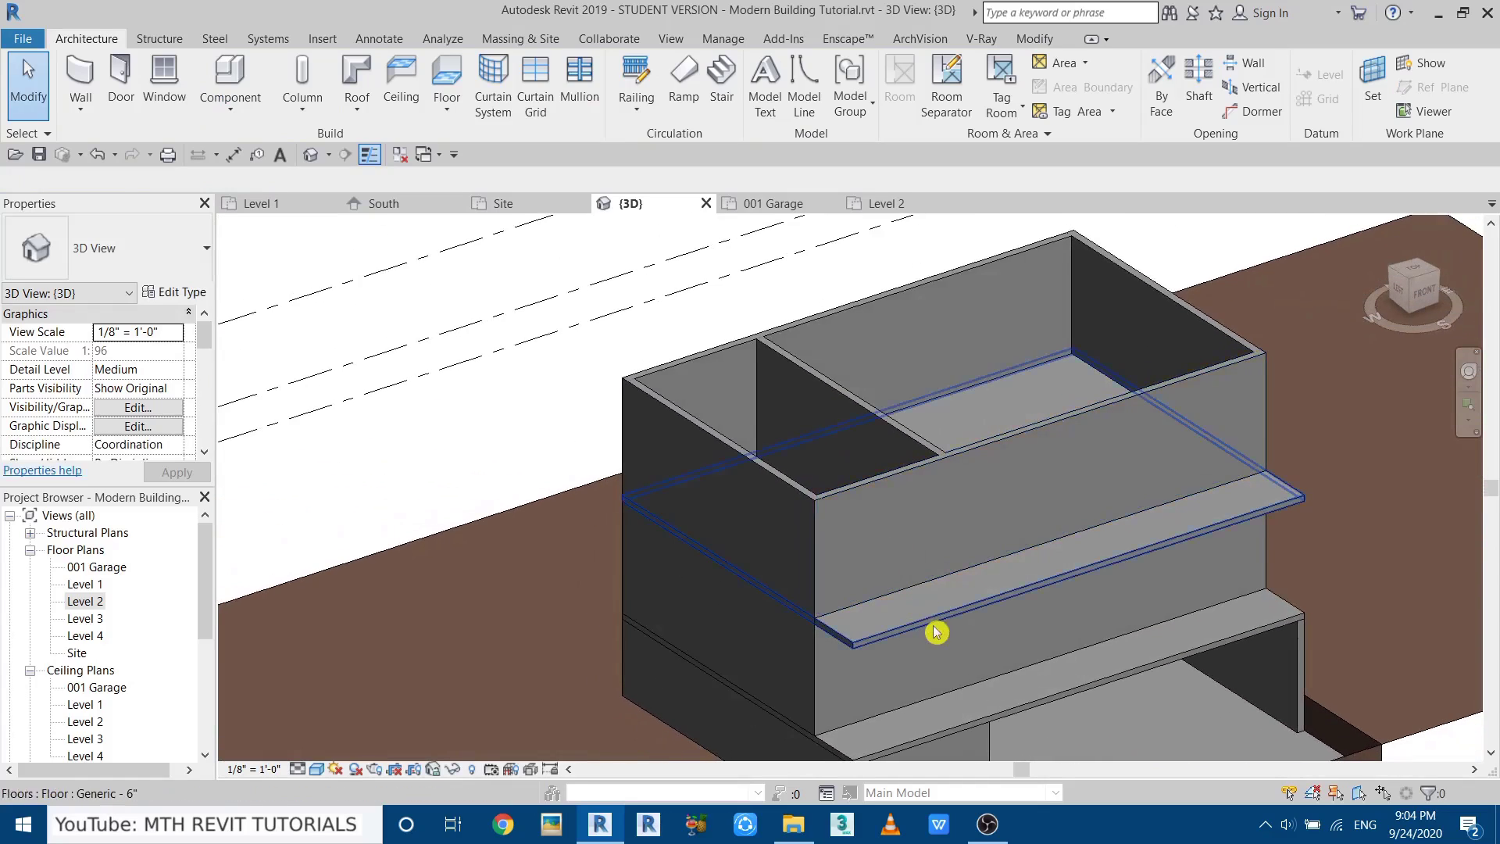
scroll(937, 632, up, 4)
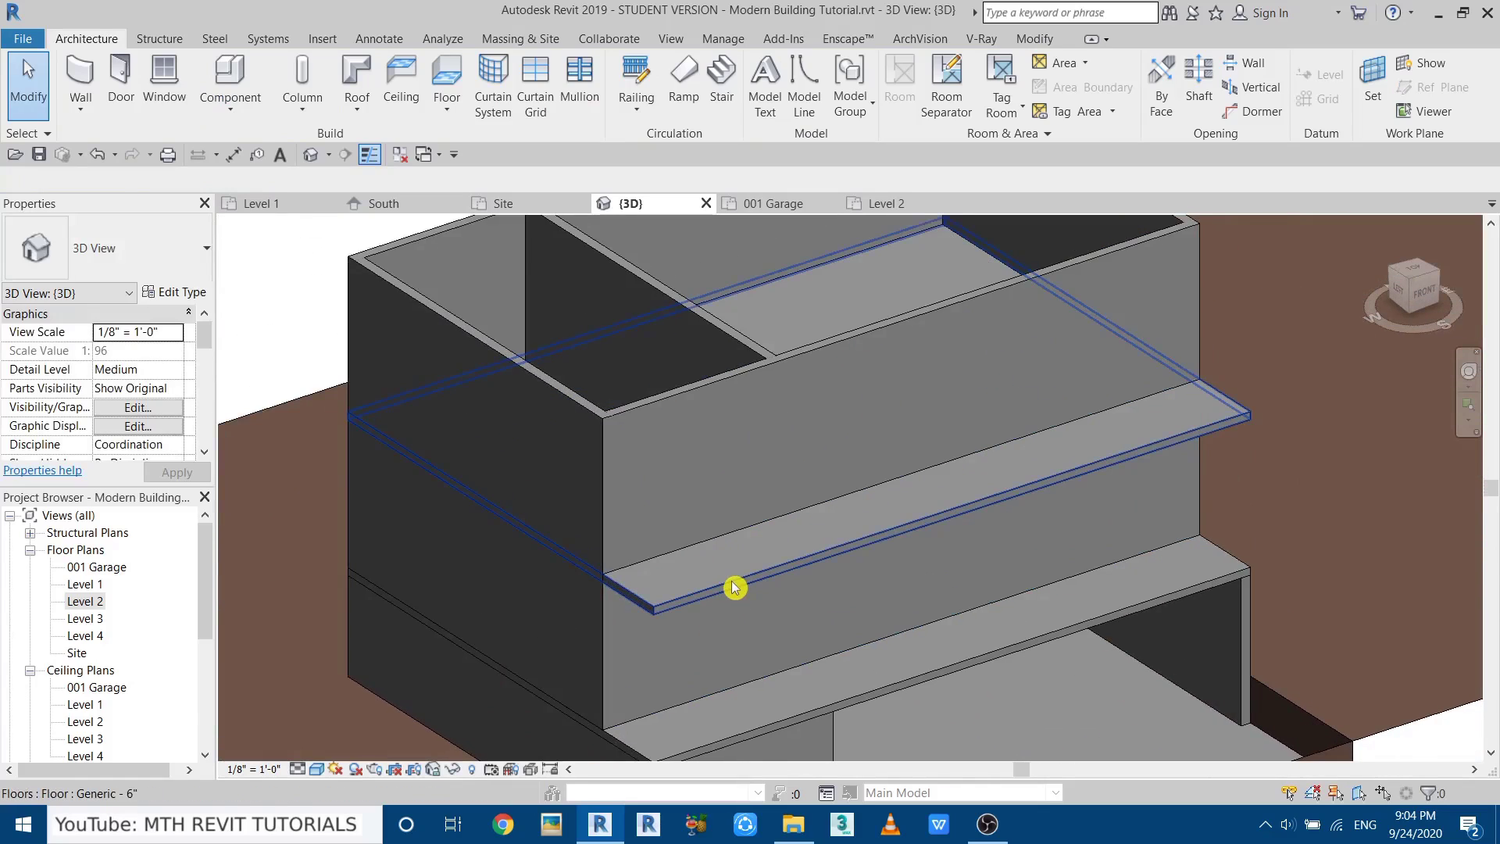
click(735, 587)
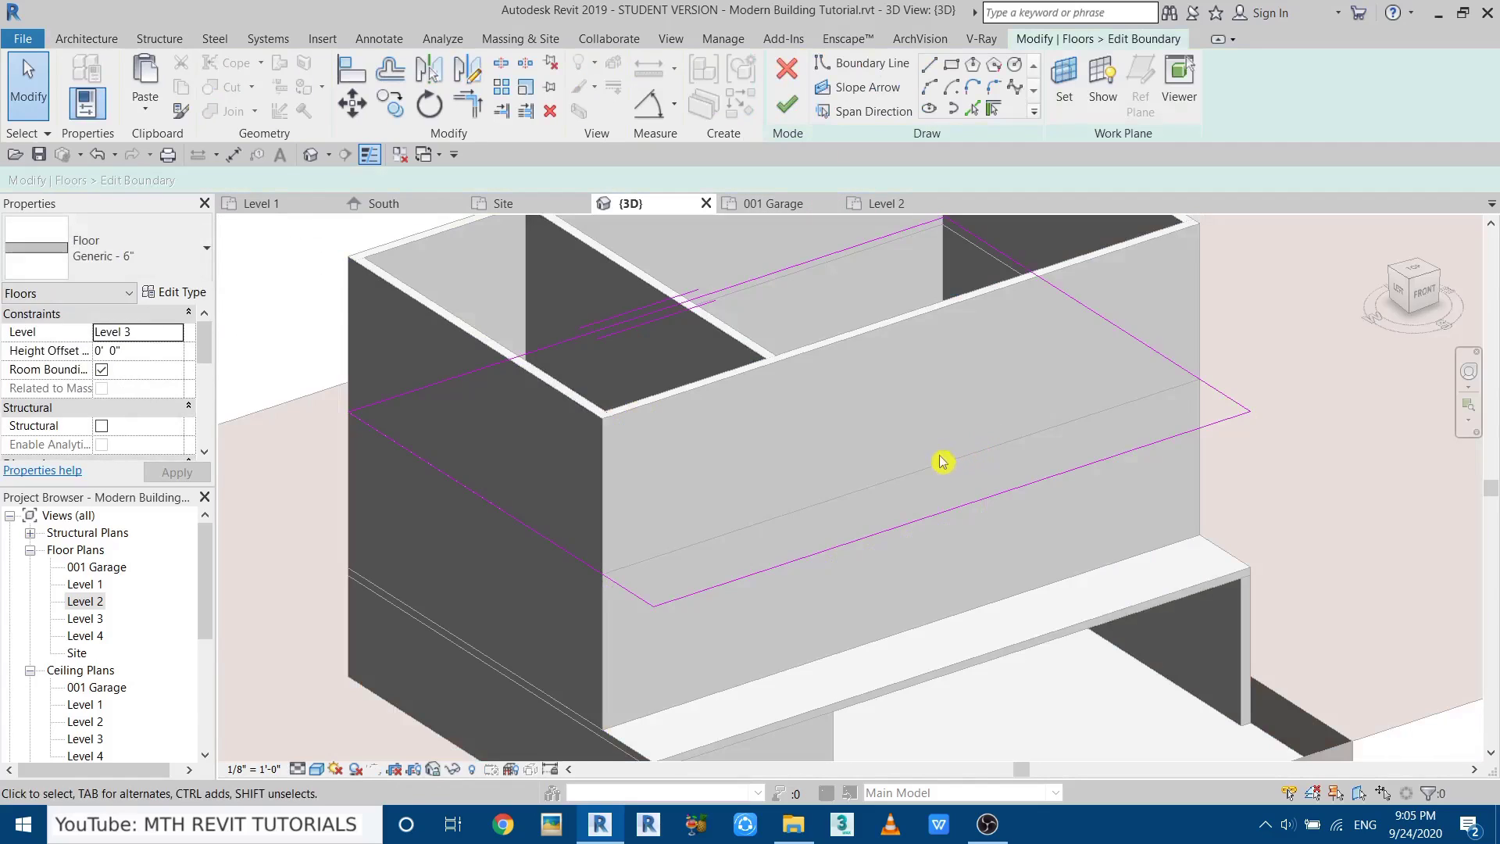
middle_drag(914, 476, 892, 502)
scroll(883, 461, up, 1)
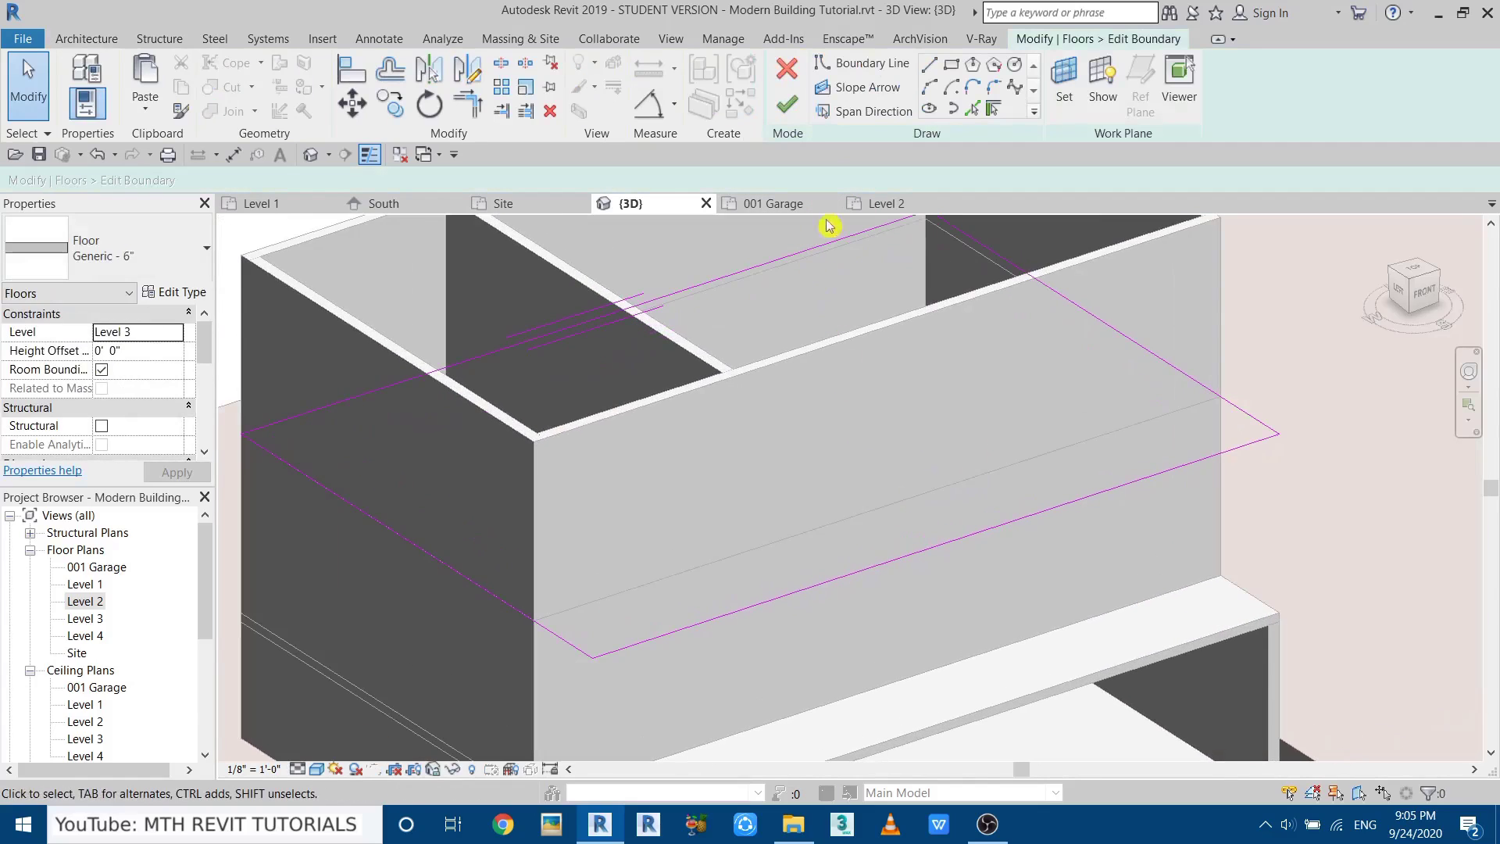
click(878, 205)
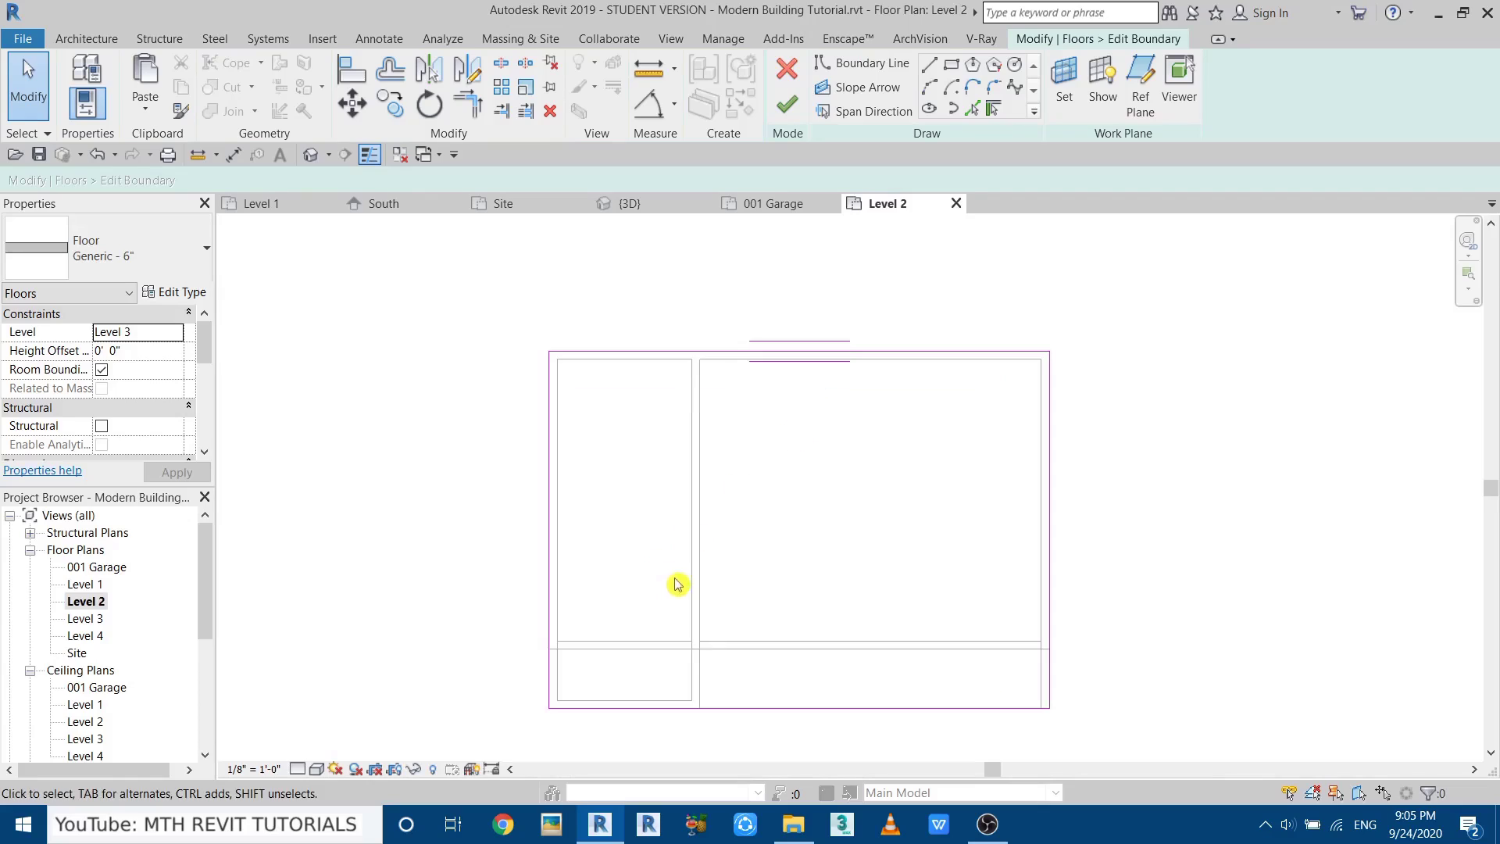
middle_drag(676, 589, 701, 538)
mouse_move(700, 700)
mouse_down()
mouse_move(701, 642)
mouse_move(713, 653)
mouse_up()
scroll(440, 667, up, 1)
scroll(624, 585, up, 1)
click(640, 517)
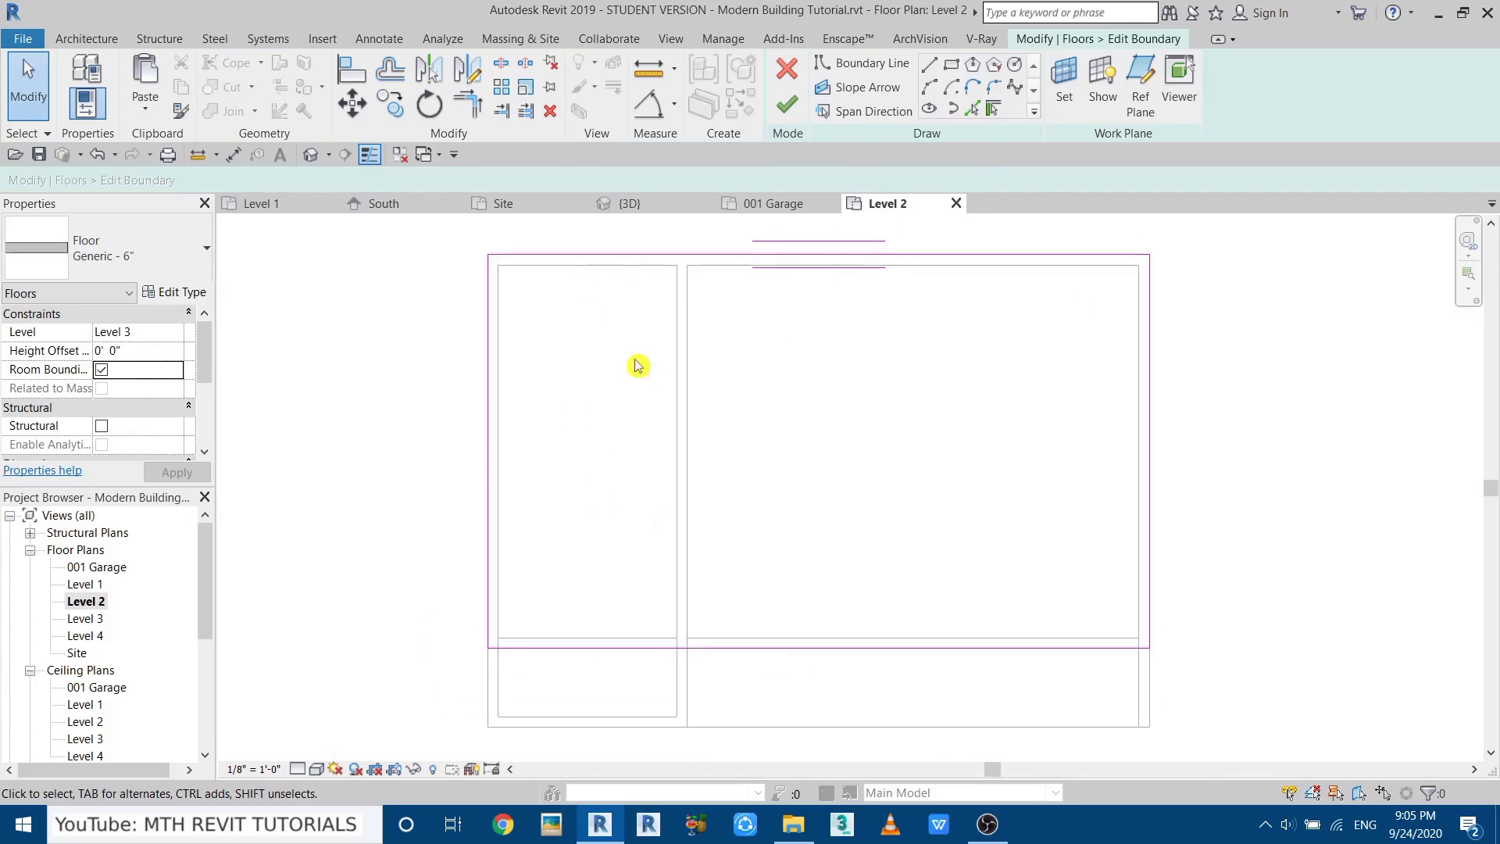
Cut a rectangular opening in the Level 3 floor along the west bay's inner wall faces and attach the walls below to the floor.
click(951, 64)
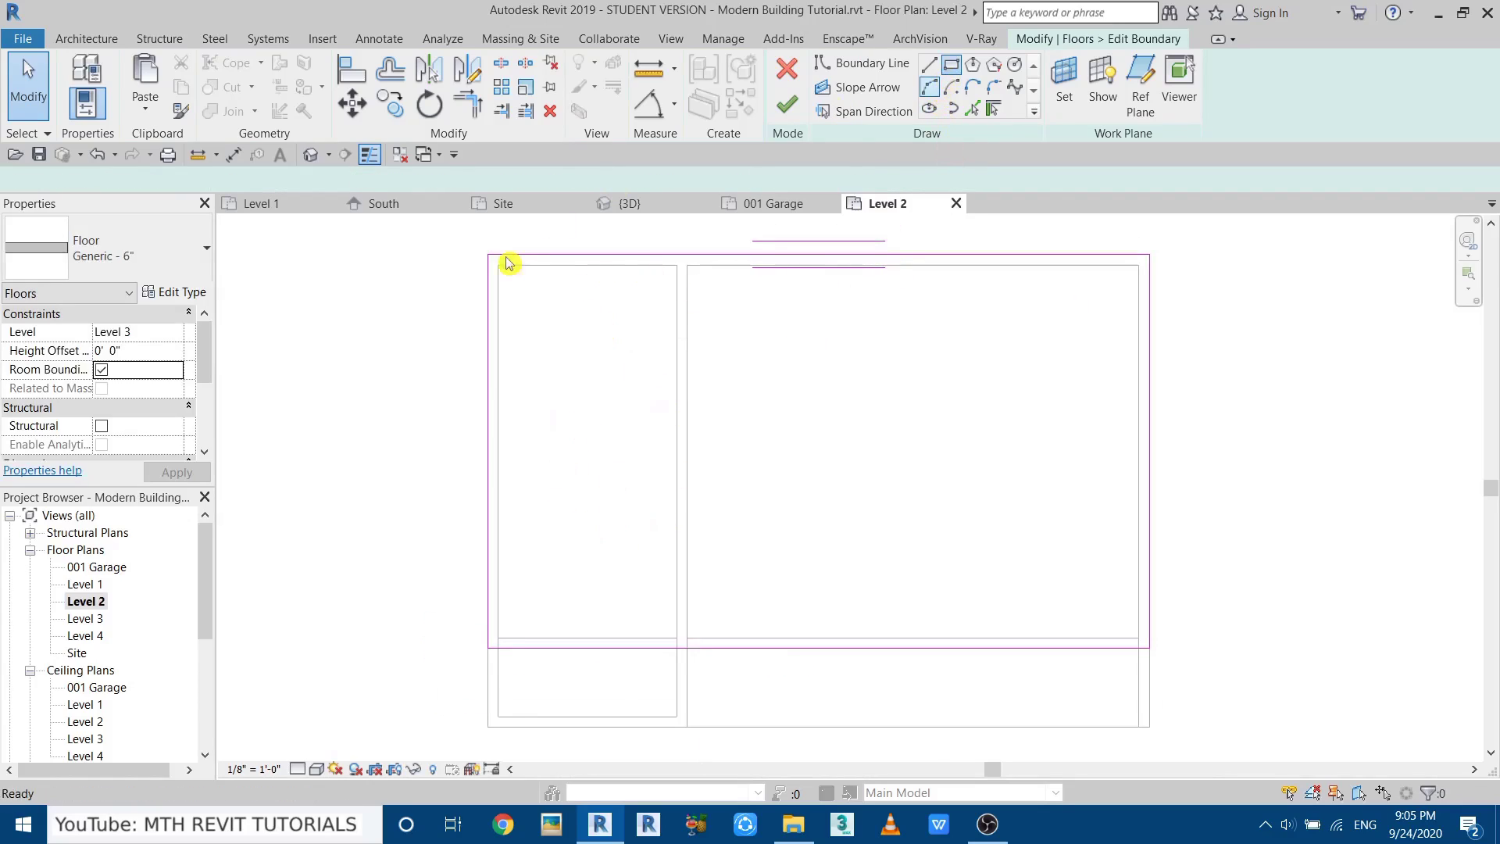
click(499, 265)
click(677, 619)
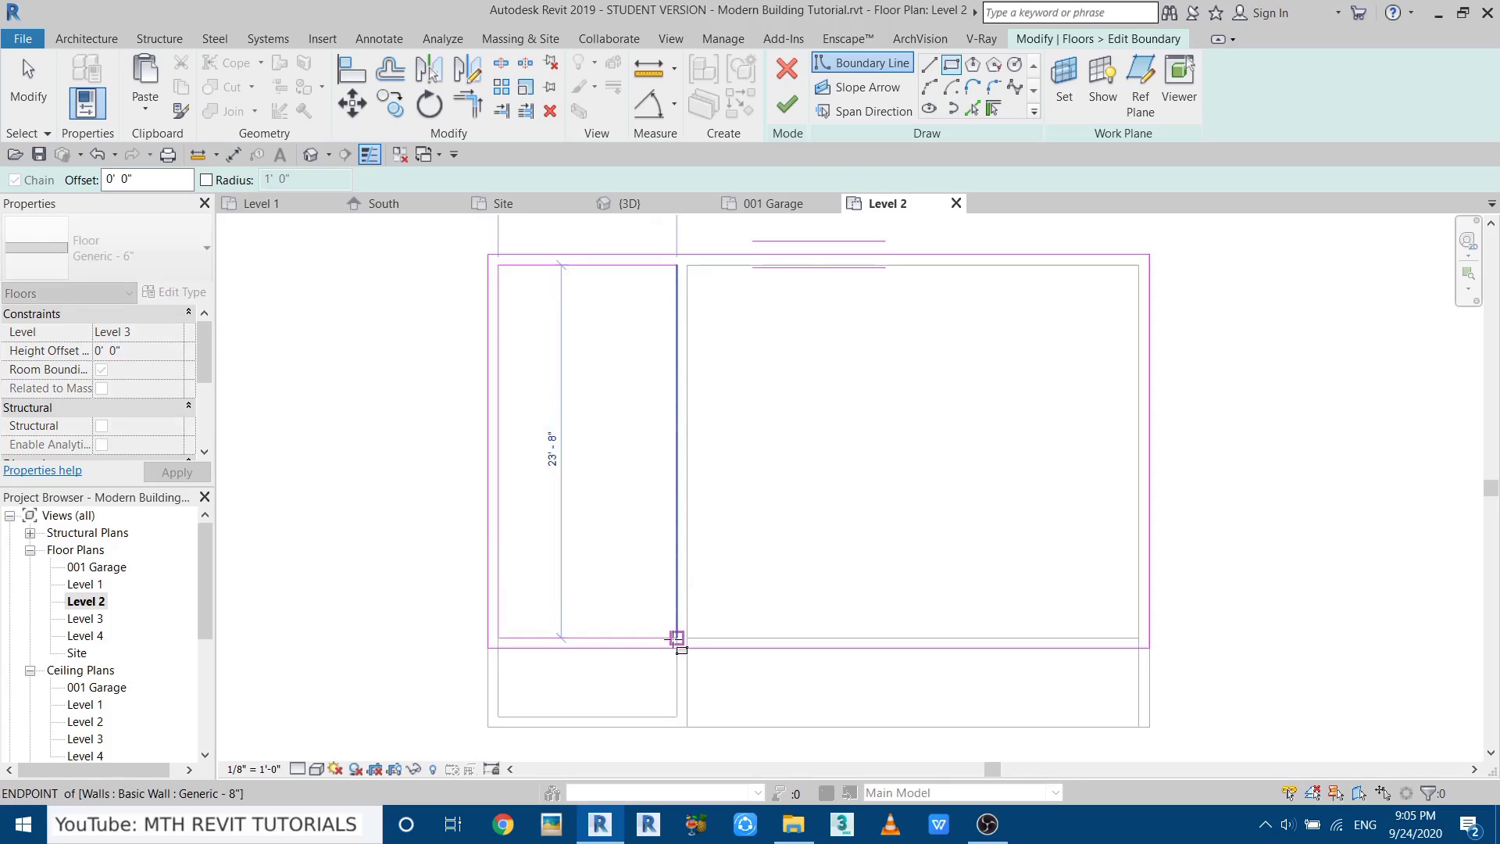
click(787, 104)
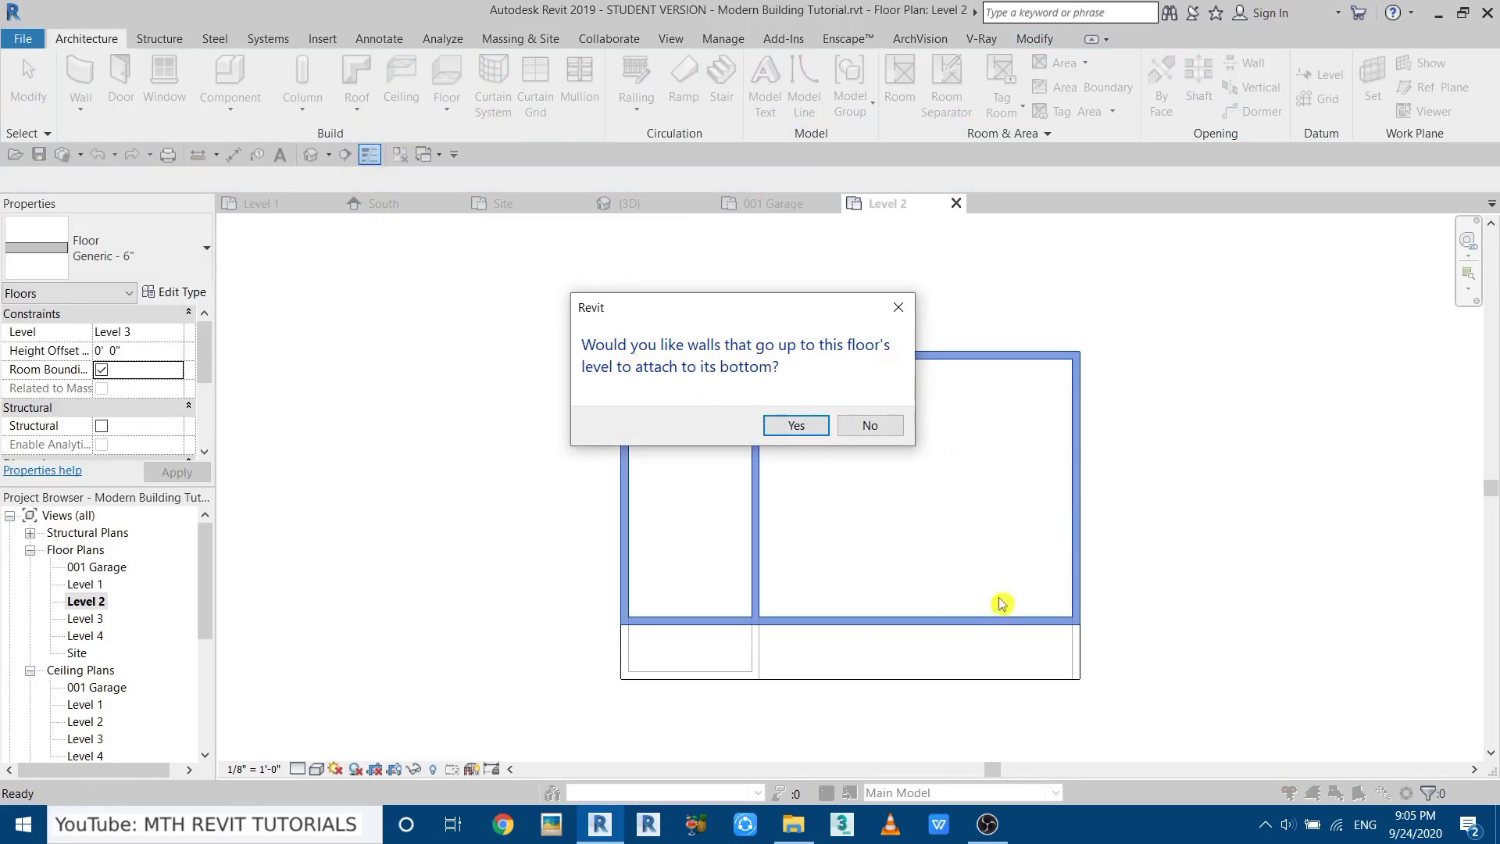
click(796, 427)
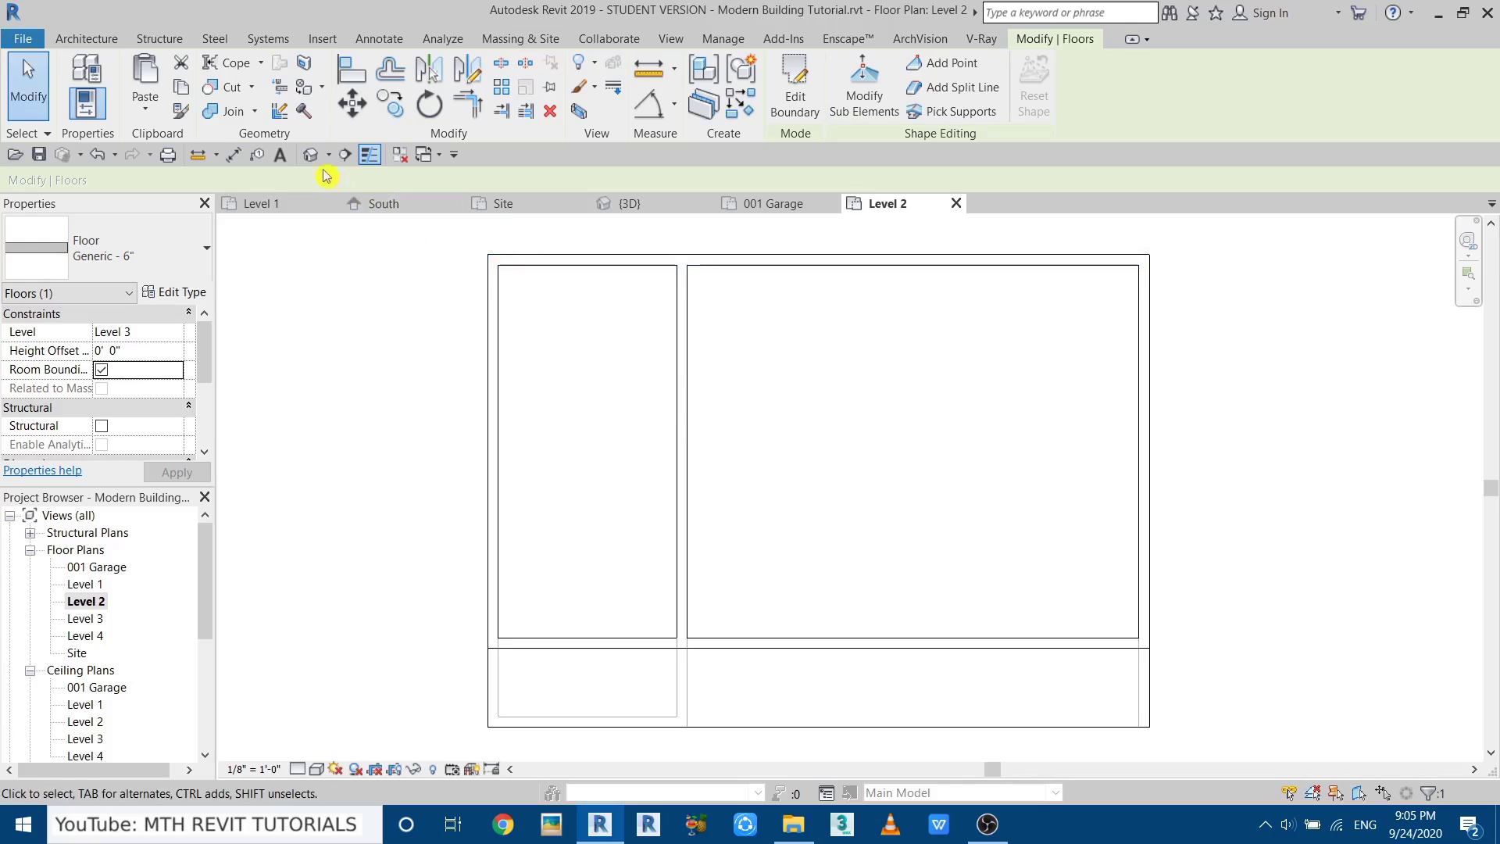
In the 3D view, copy the Level 3 floor to the clipboard and paste it aligned to Level 4.
click(310, 160)
shift+middle_drag(680, 563, 479, 617)
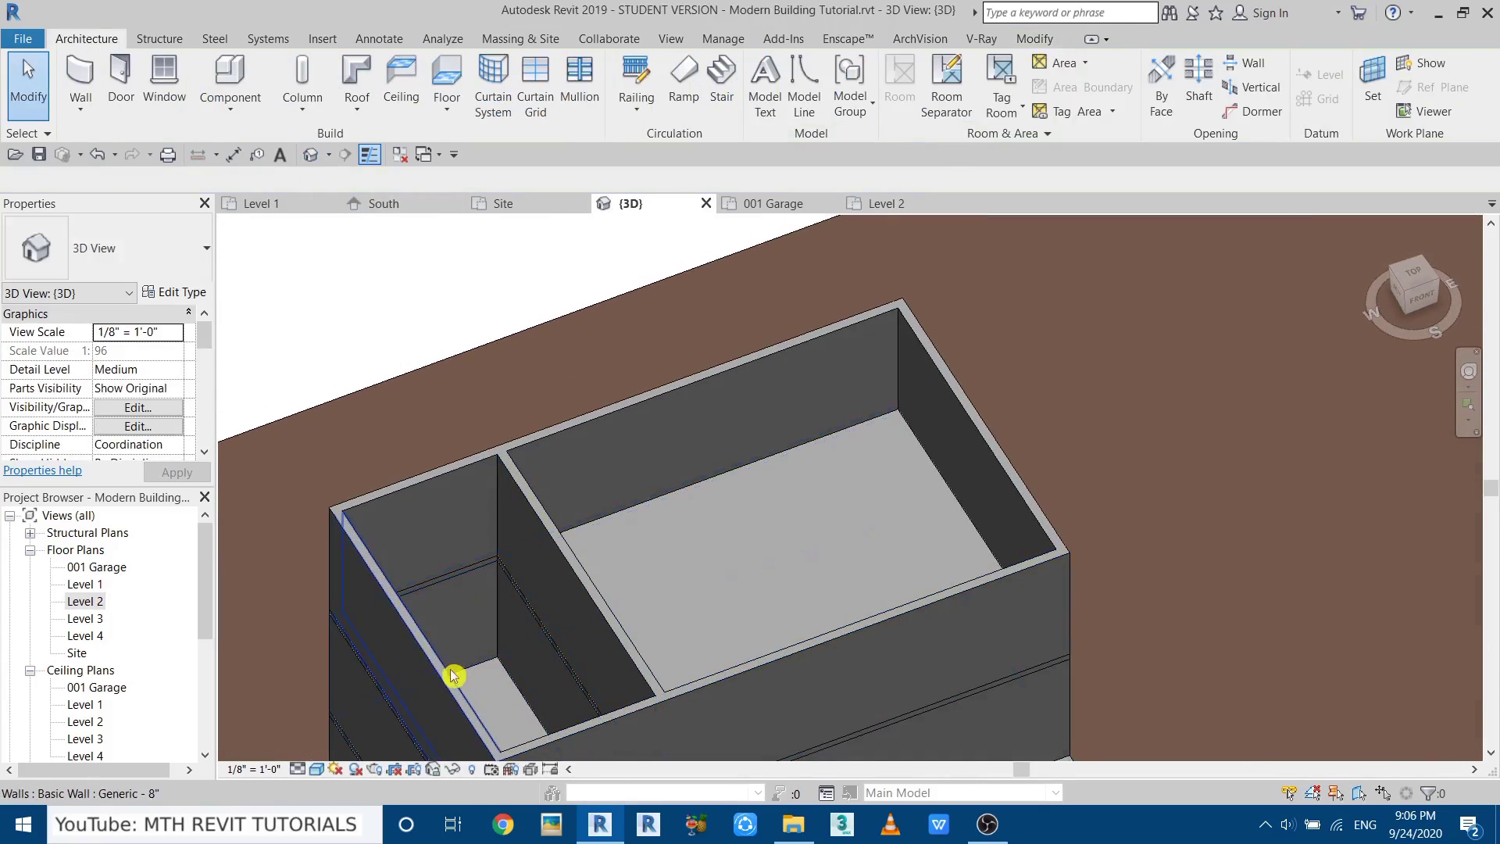
middle_drag(453, 673, 703, 385)
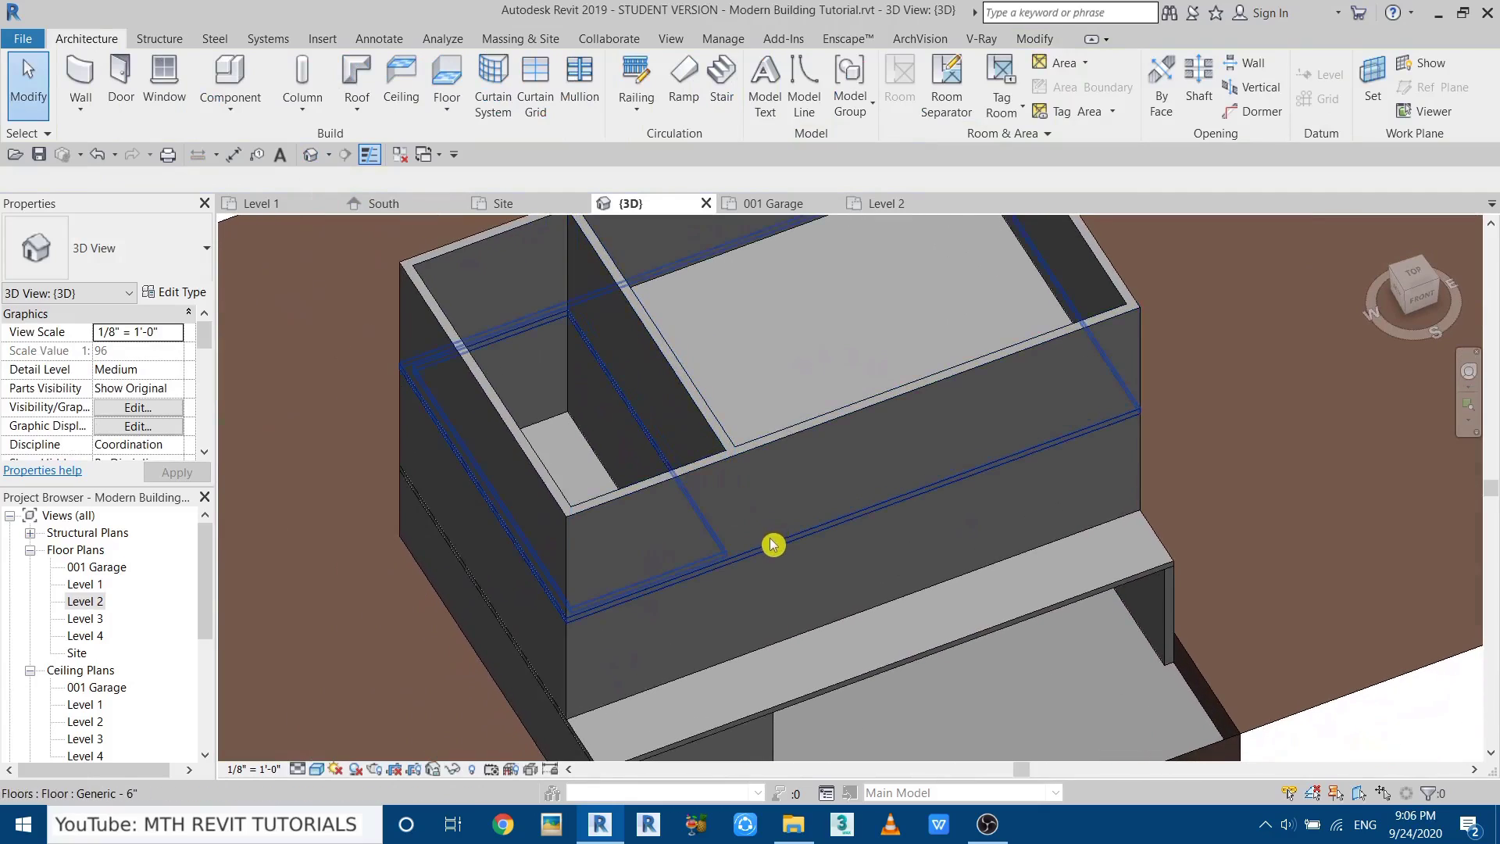
click(817, 297)
middle_drag(817, 297, 788, 391)
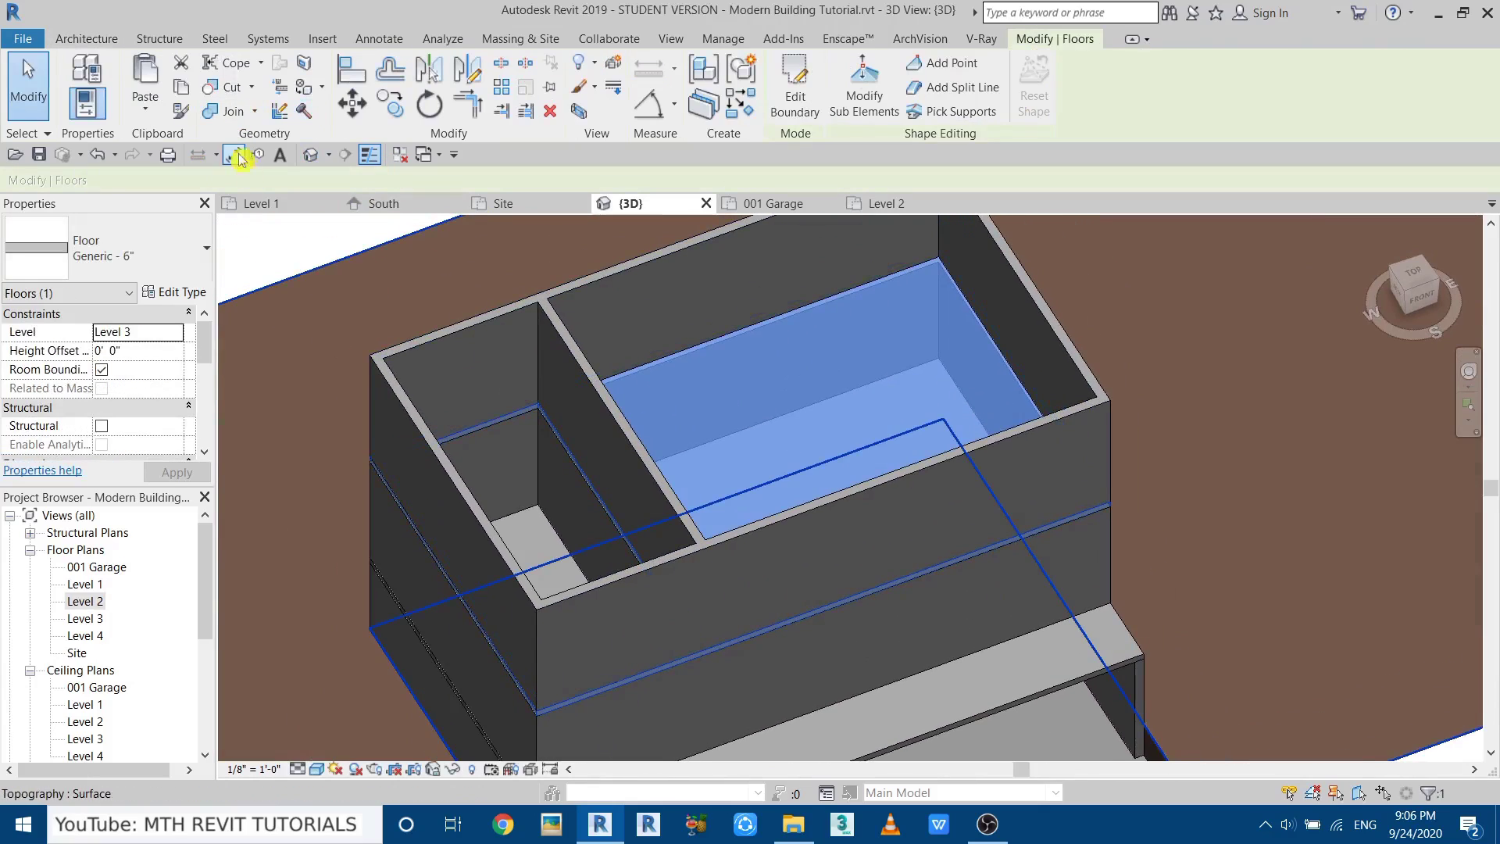
click(181, 90)
click(146, 108)
click(173, 178)
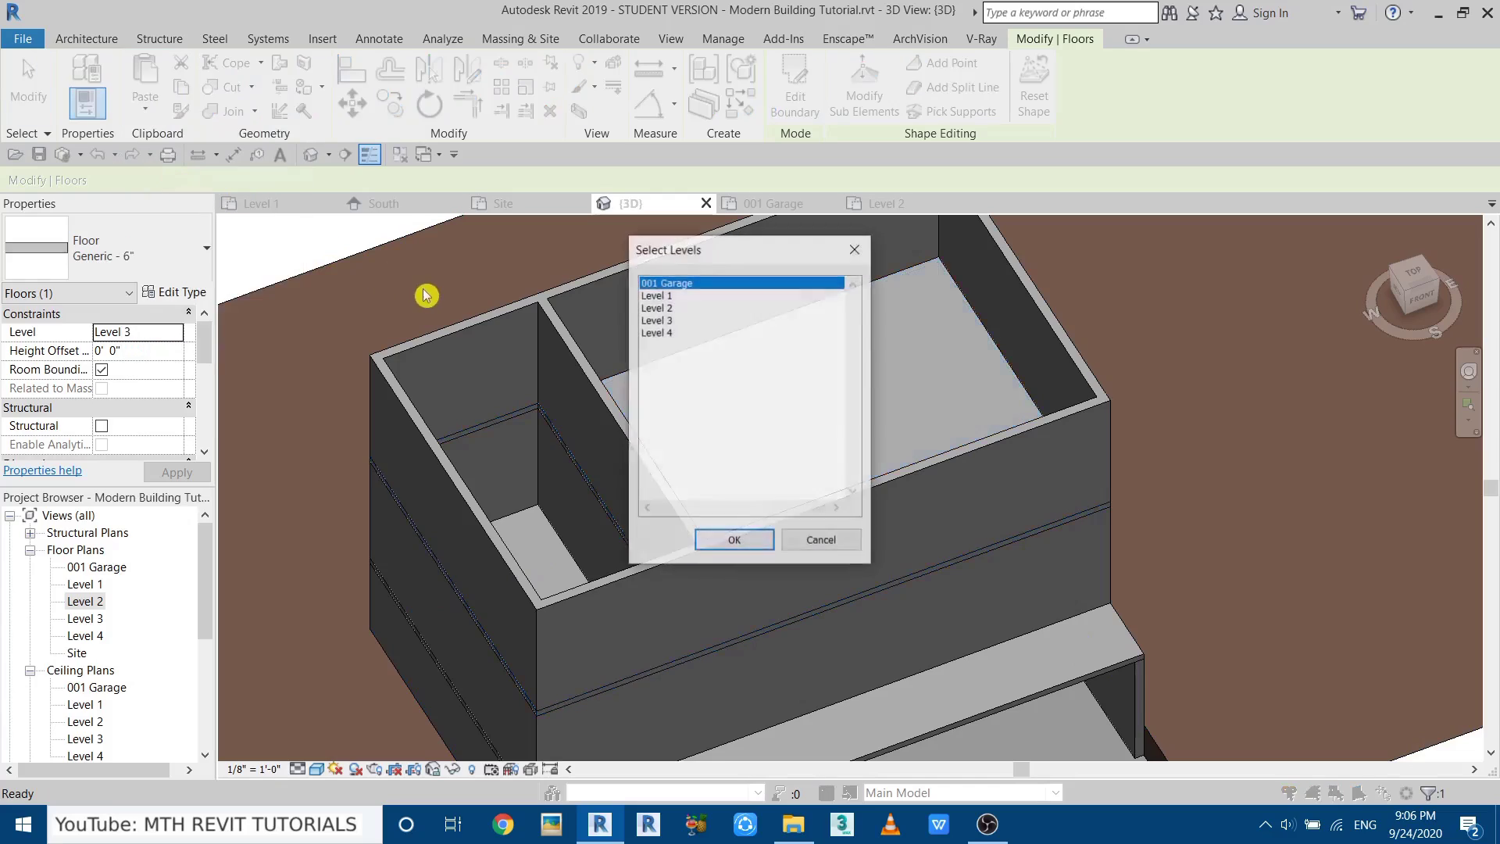
click(653, 334)
click(735, 541)
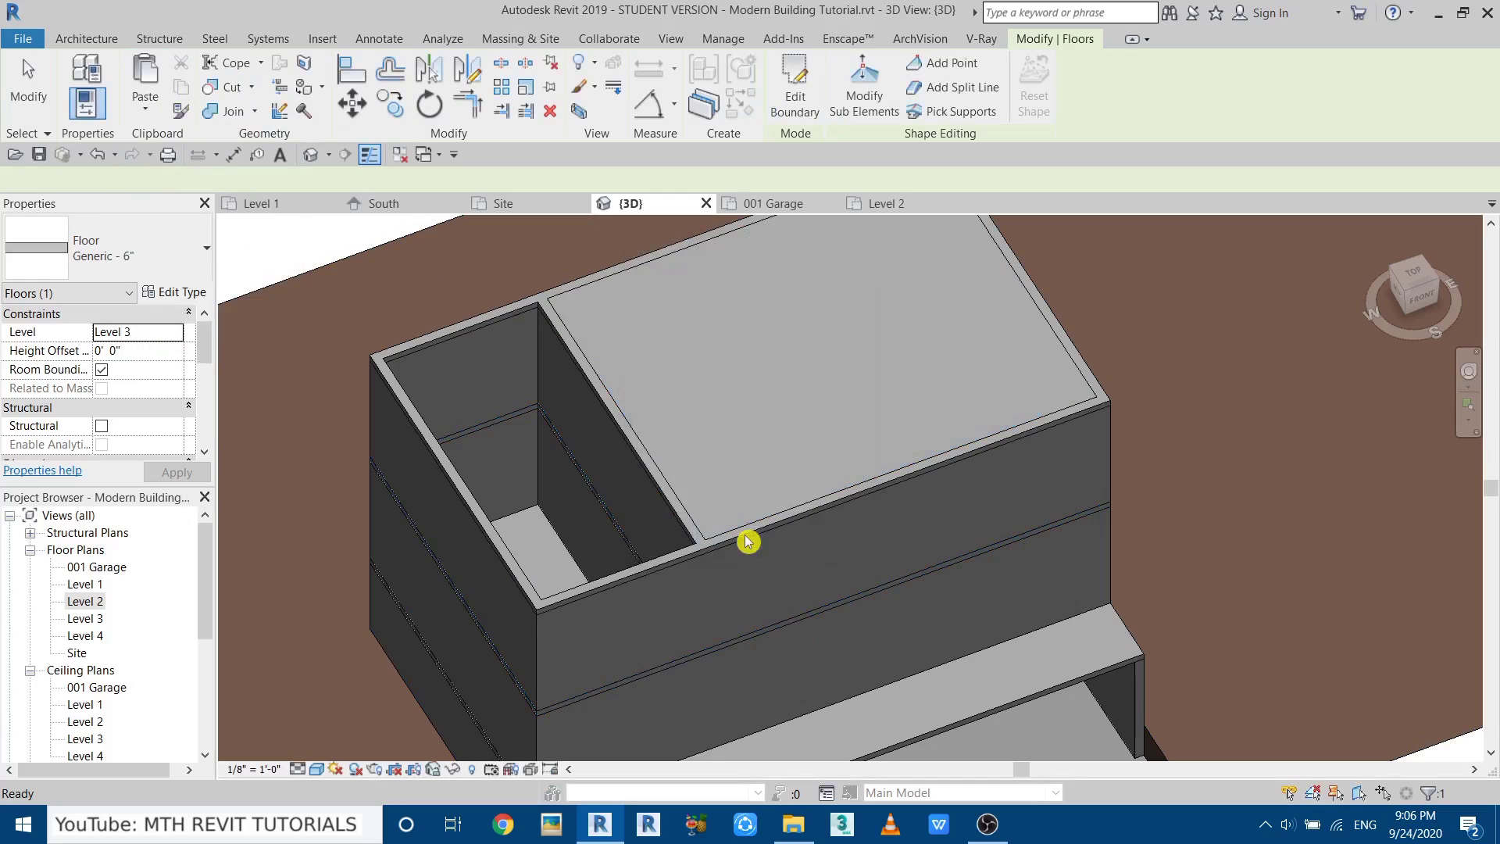
key(Escape)
In the Level 3 plan, split the south and north walls where the interior partition meets them.
scroll(824, 486, up, 4)
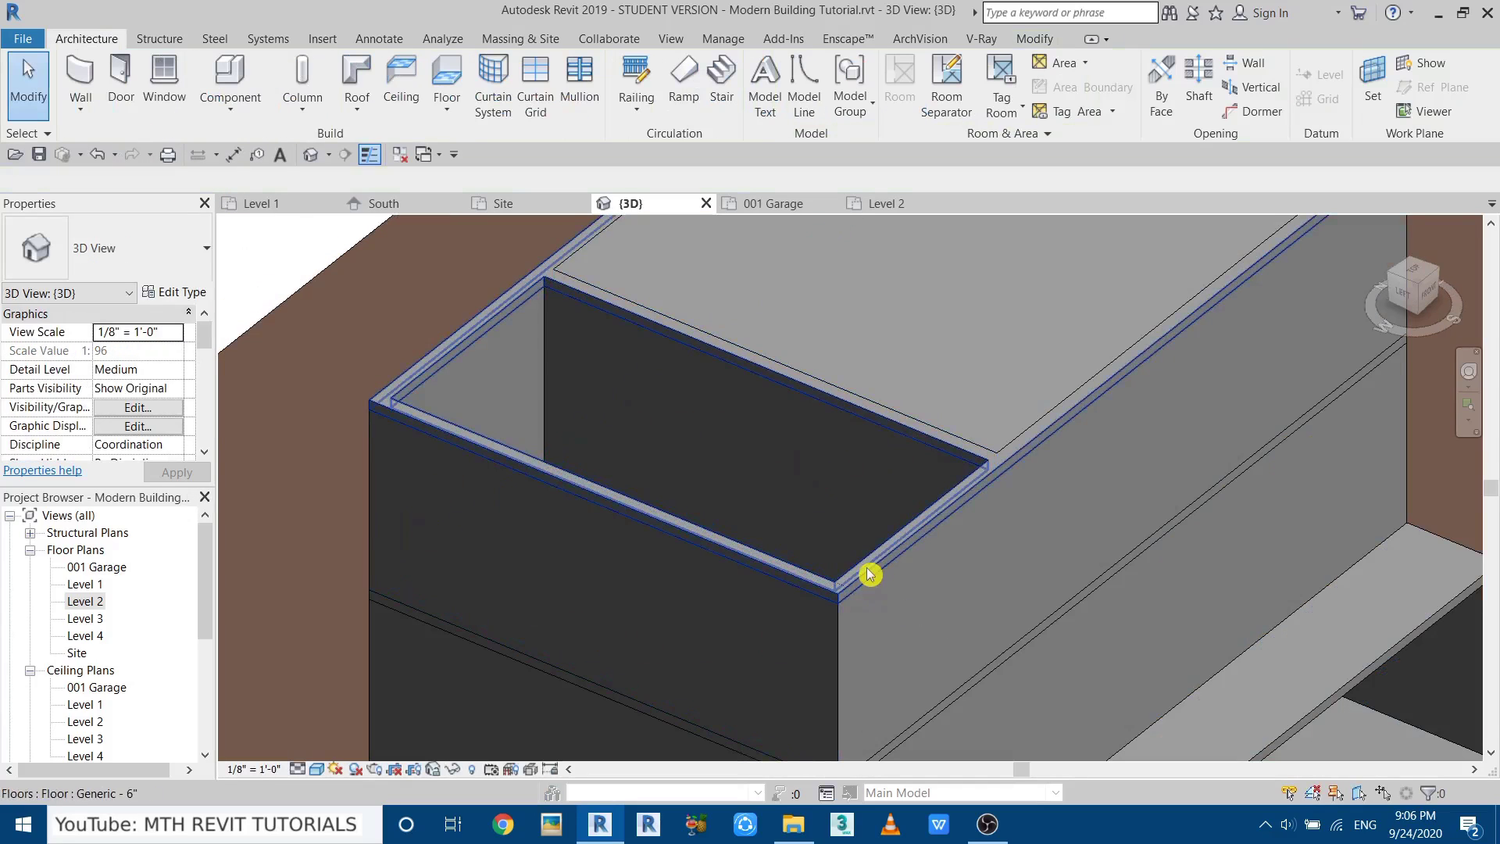
scroll(465, 354, down, 1)
scroll(504, 465, down, 3)
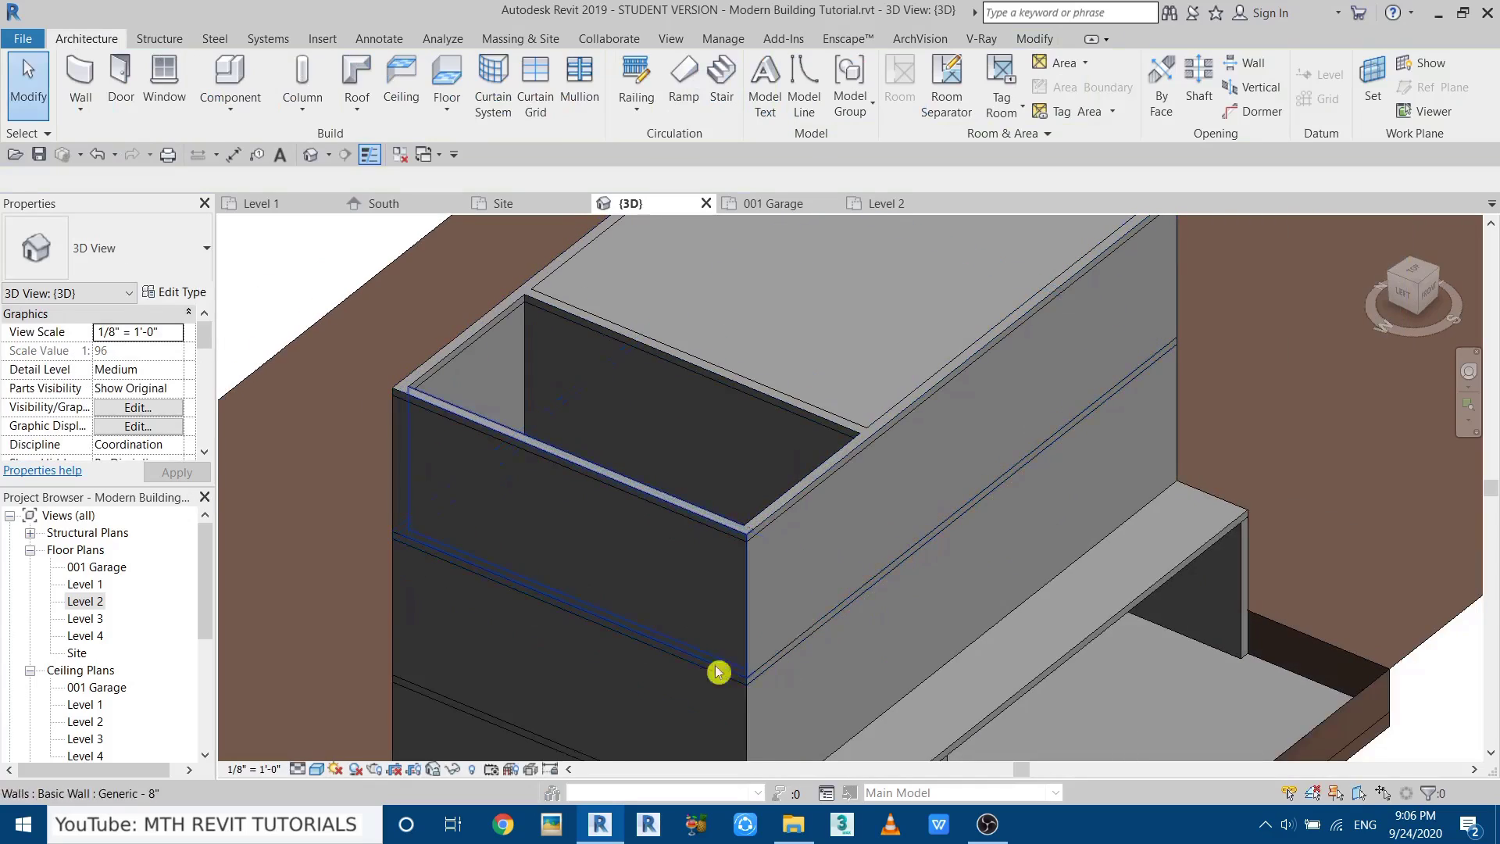
scroll(719, 473, up, 2)
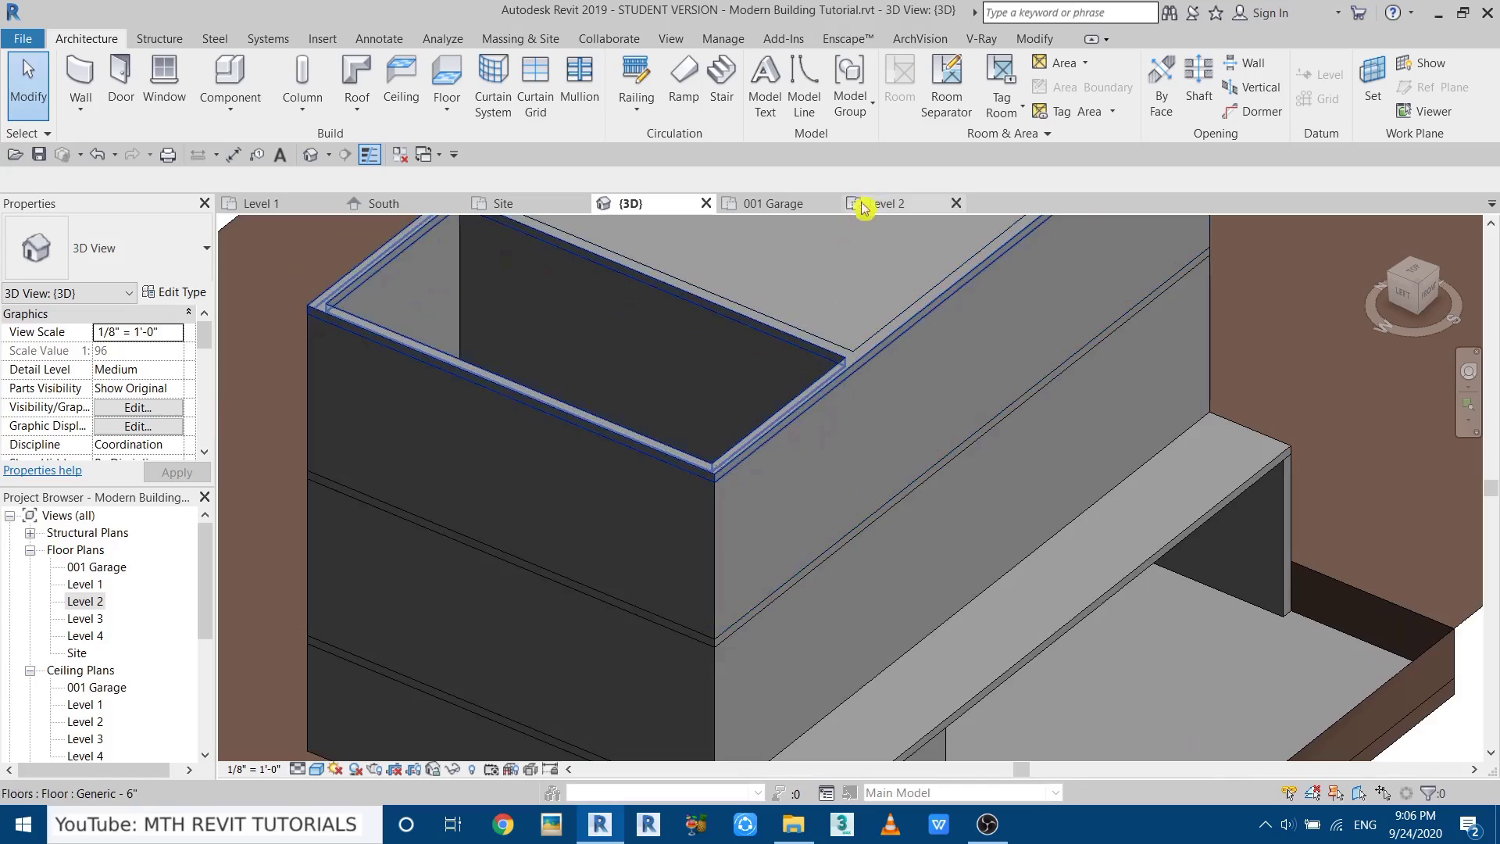
double_click(94, 621)
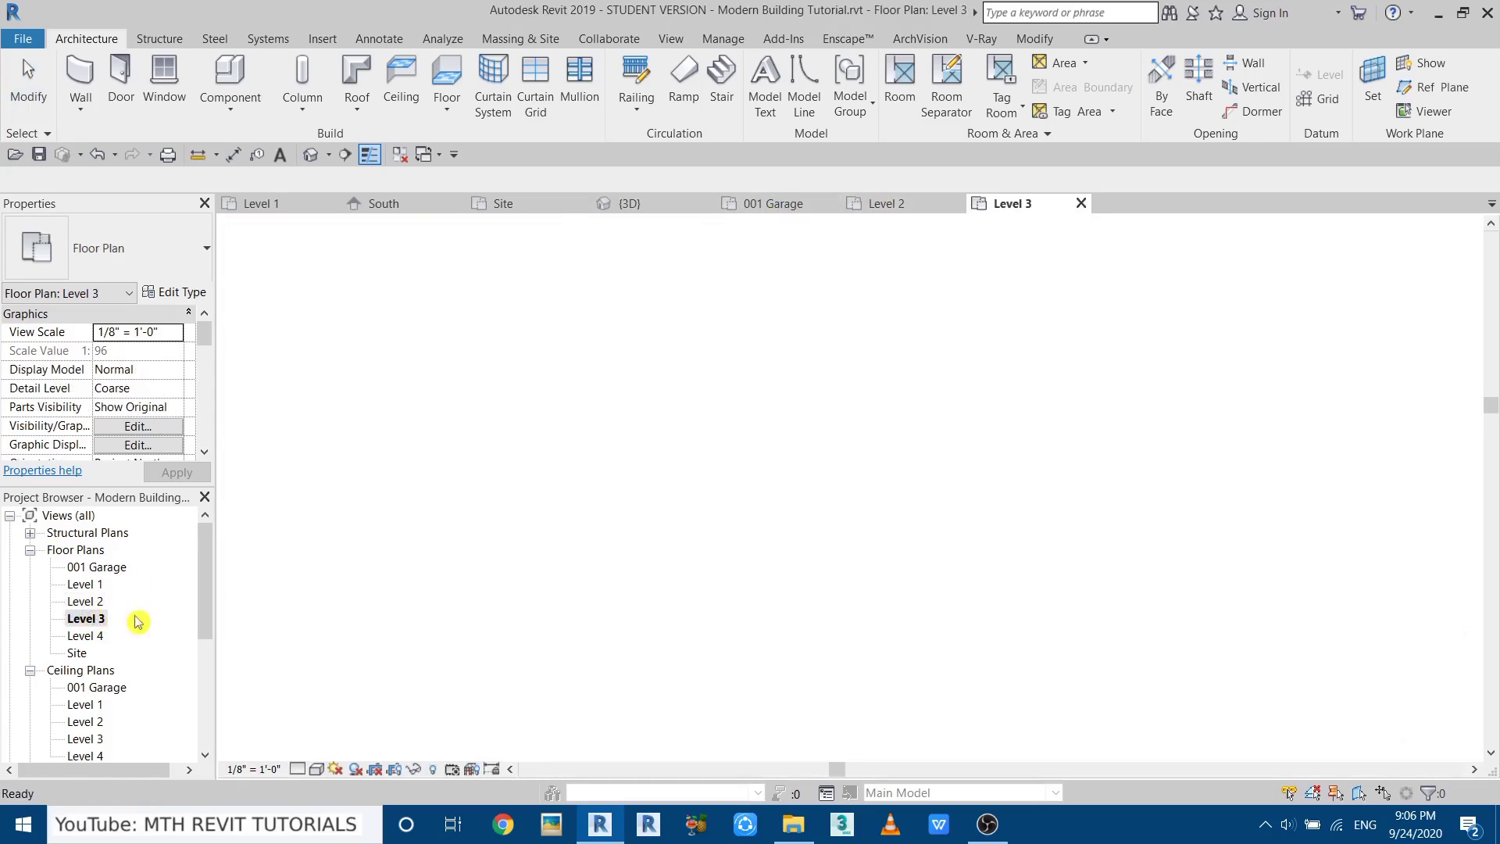
scroll(814, 556, up, 5)
key(s)
key(l)
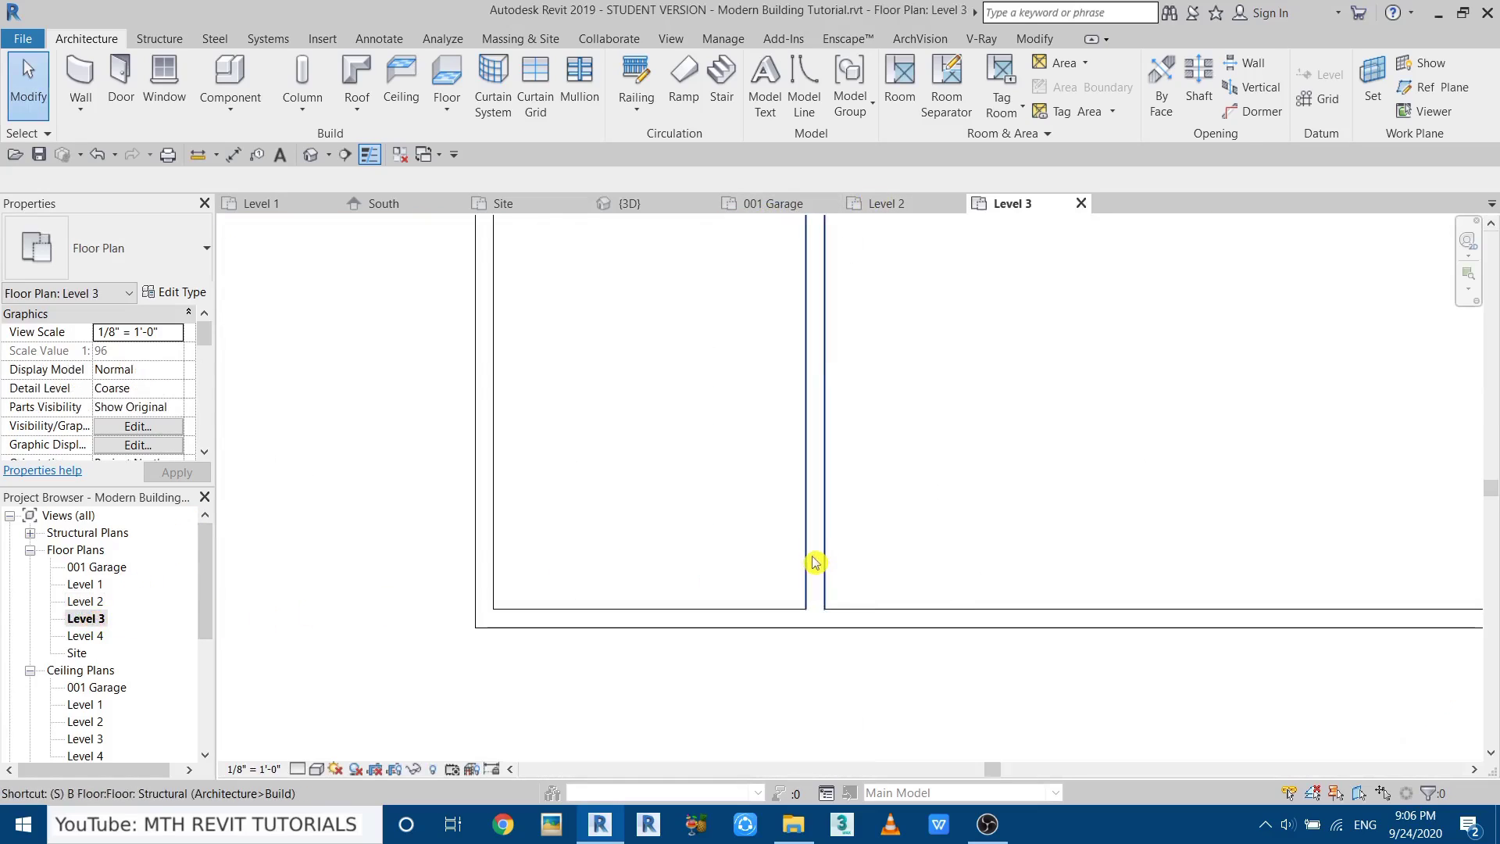
click(816, 618)
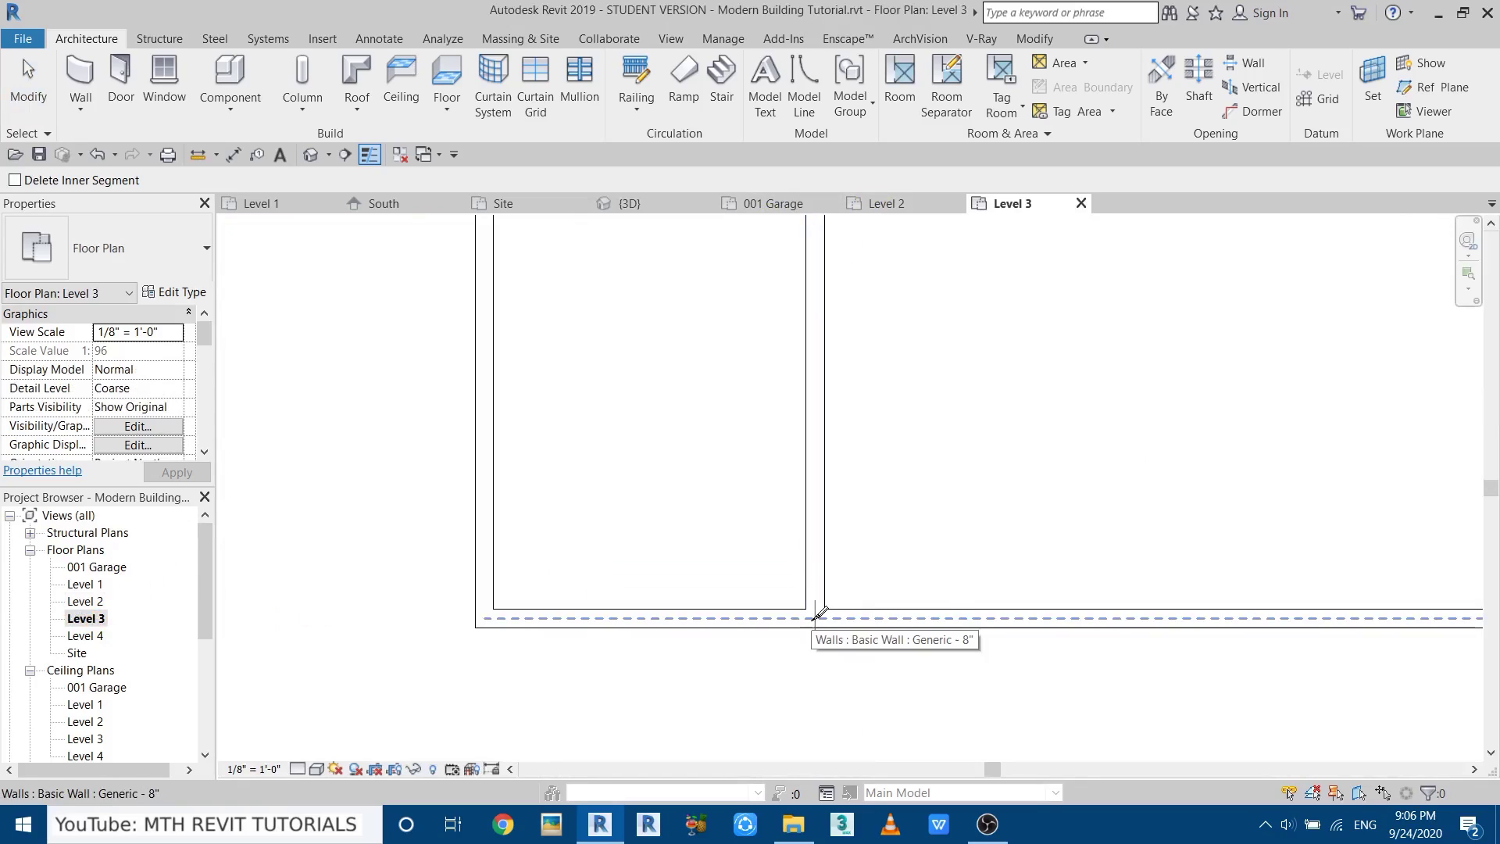
middle_drag(779, 225, 753, 613)
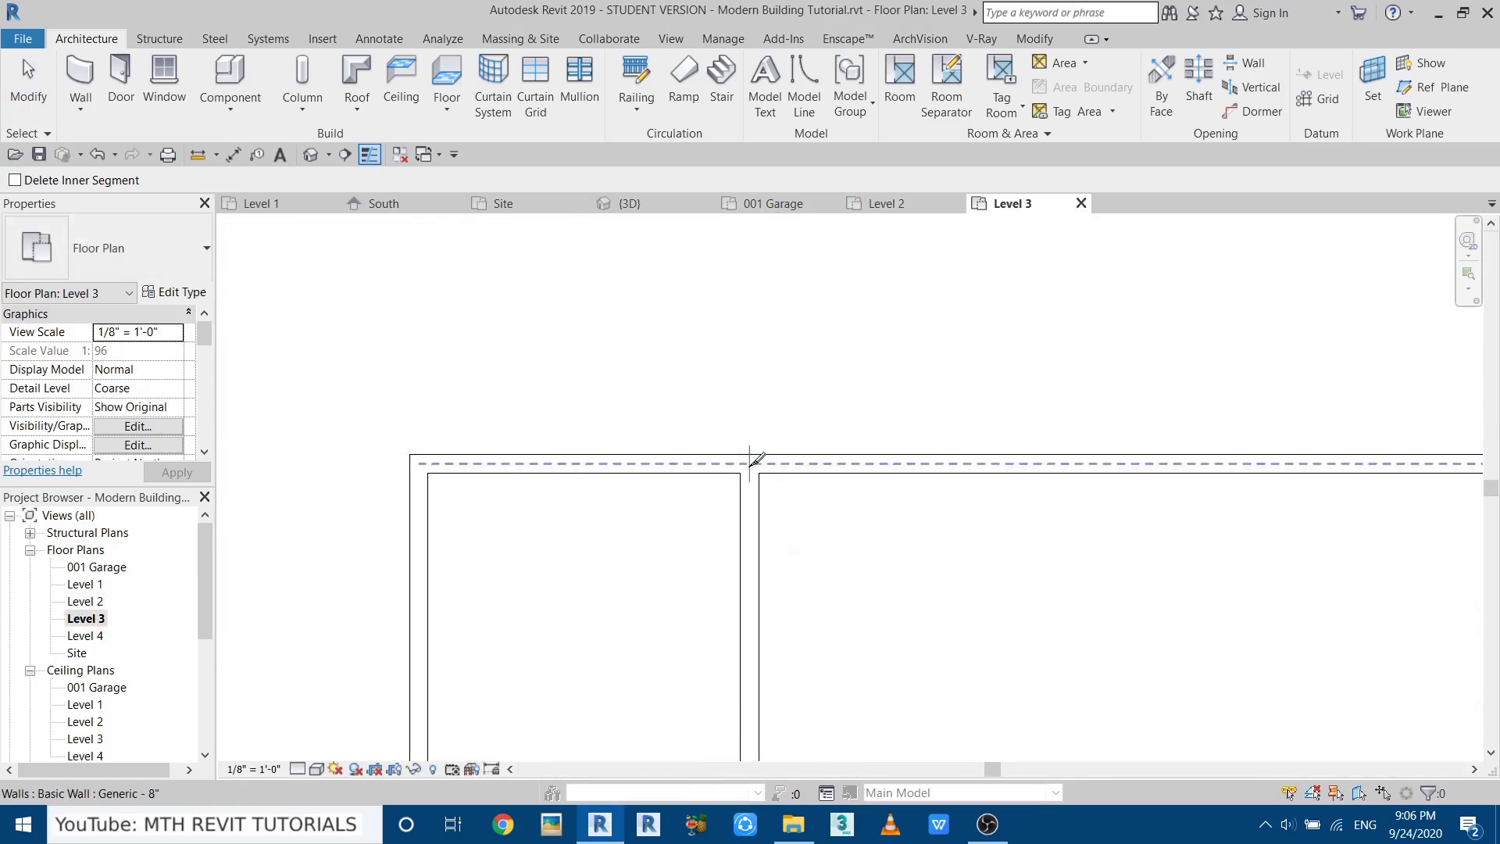
key(Escape)
key(Escape)
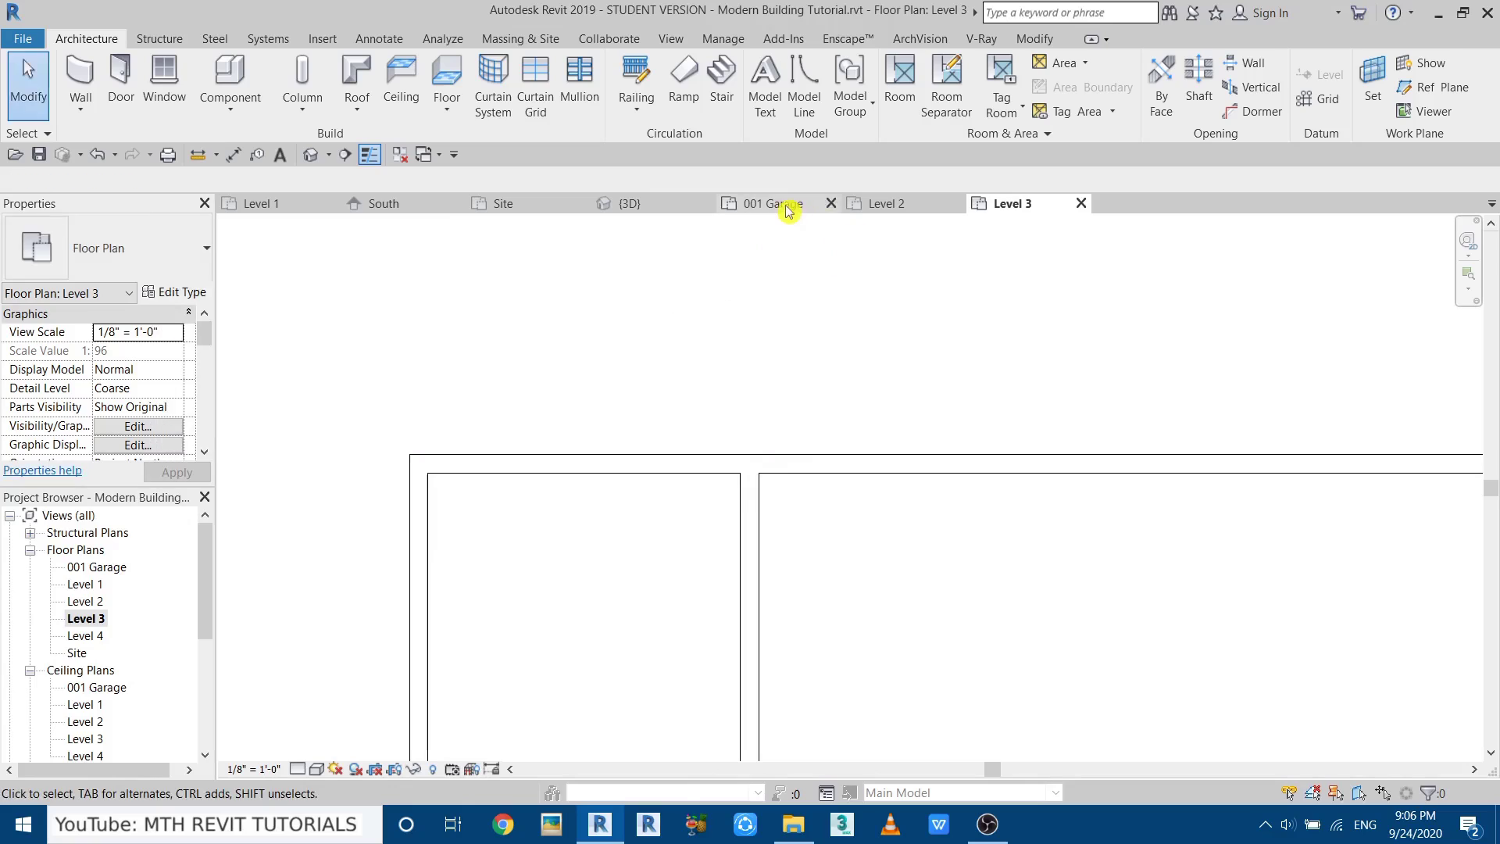
In the 3D view, set the top offset of the four Level 3 walls enclosing the west bay to 6'.
click(643, 205)
click(771, 485)
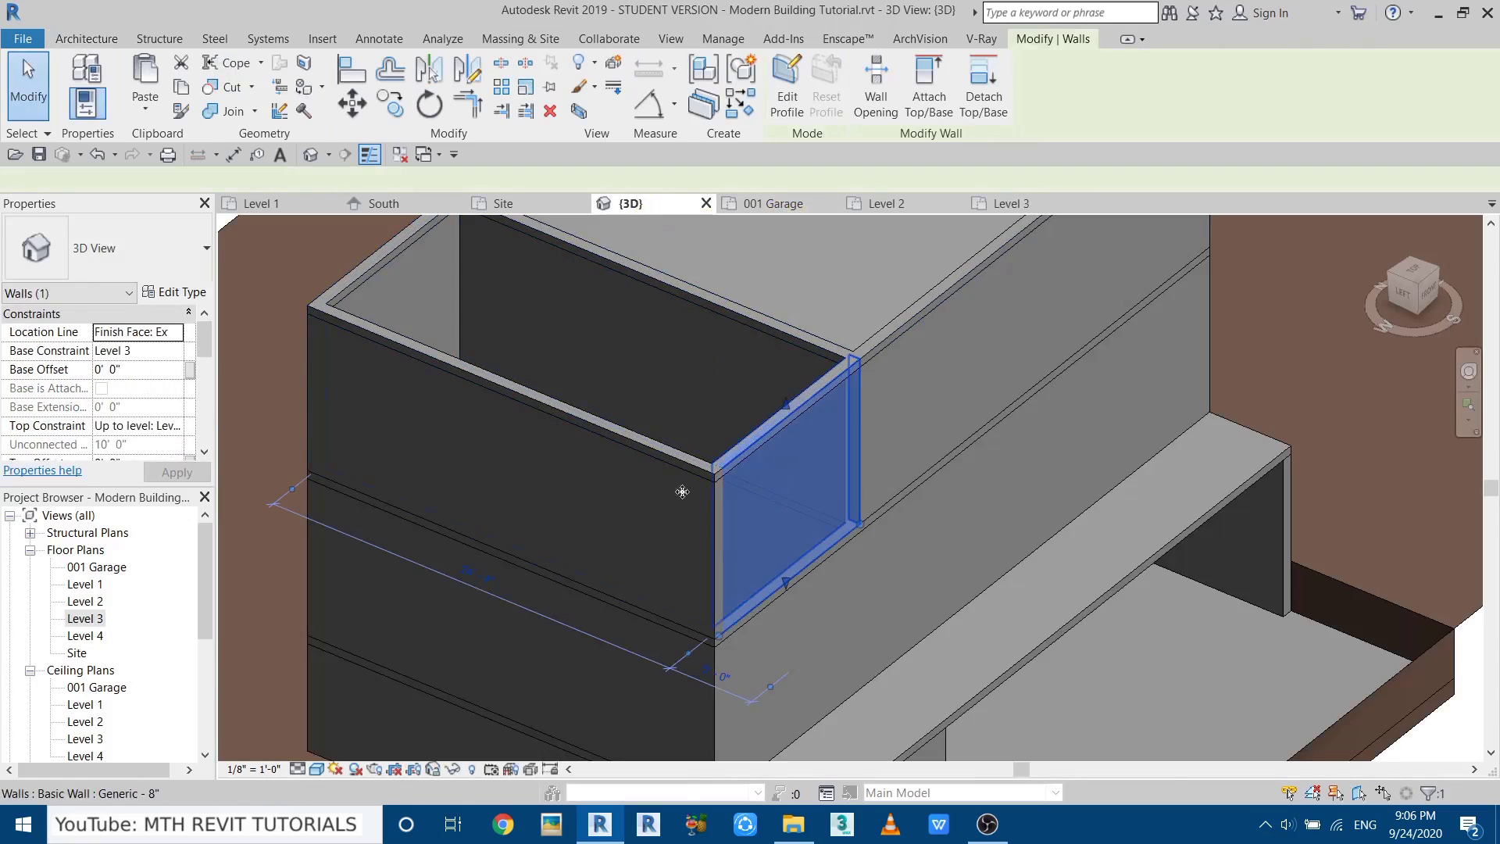
ctrl+click(422, 262)
middle_drag(559, 345, 589, 405)
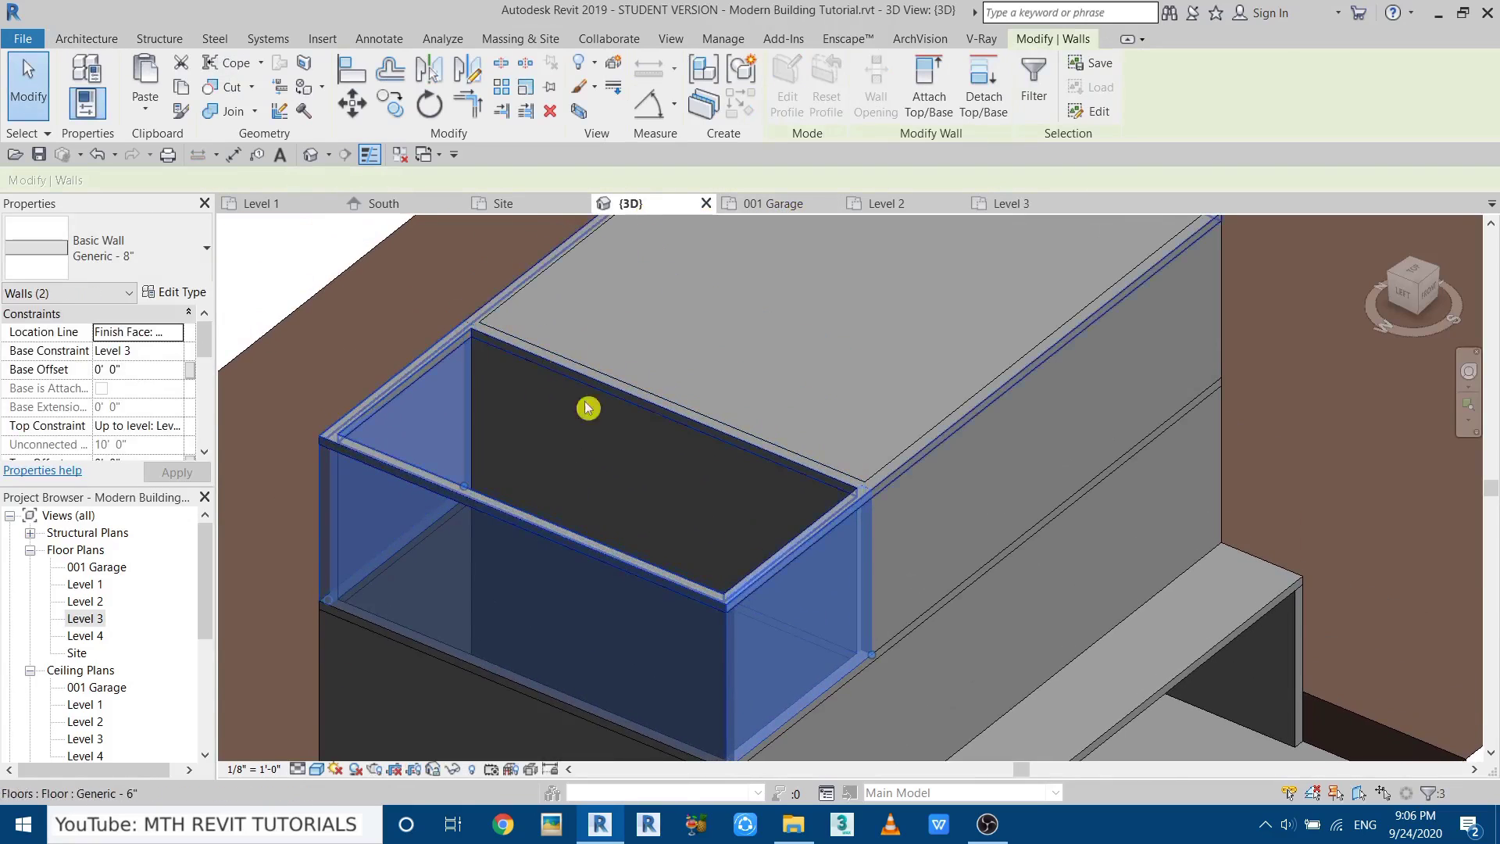
ctrl+click(558, 475)
ctrl+click(607, 458)
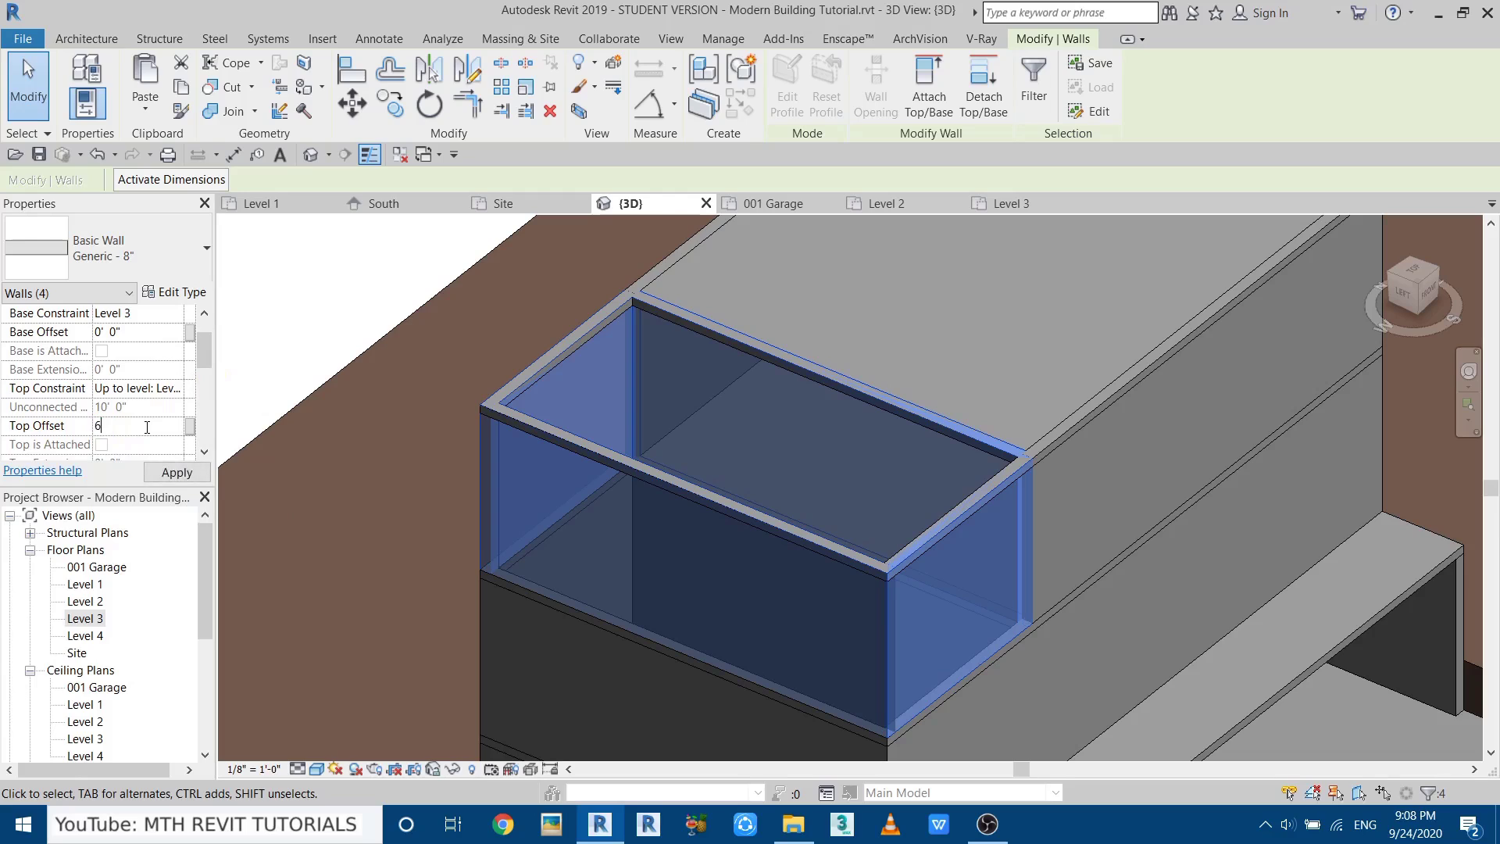
key(Escape)
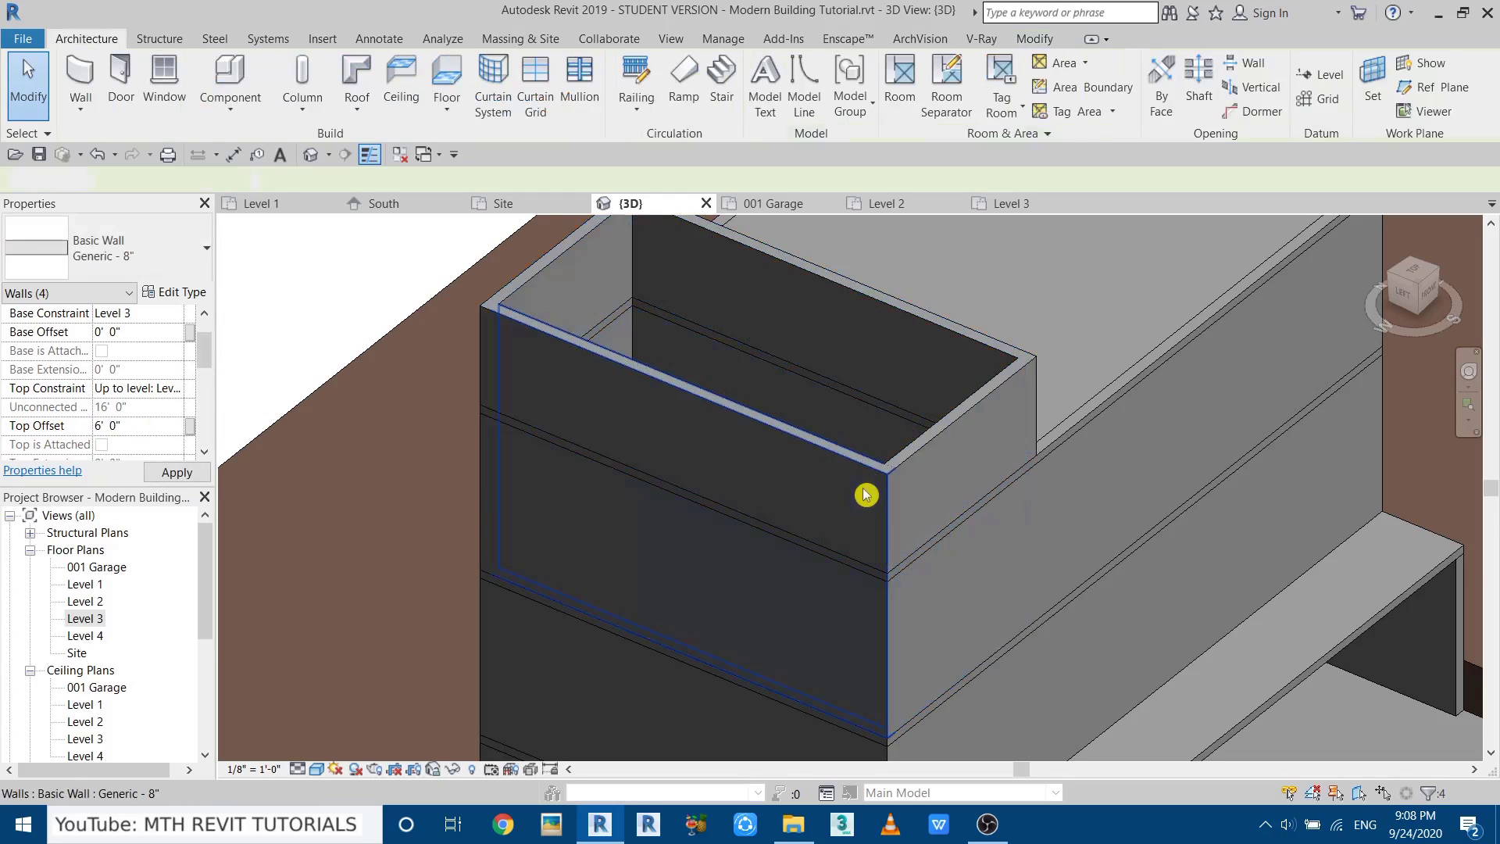
Copy the Level 4 floor to the clipboard and paste it aligned to the same place.
shift+middle_drag(834, 502, 664, 573)
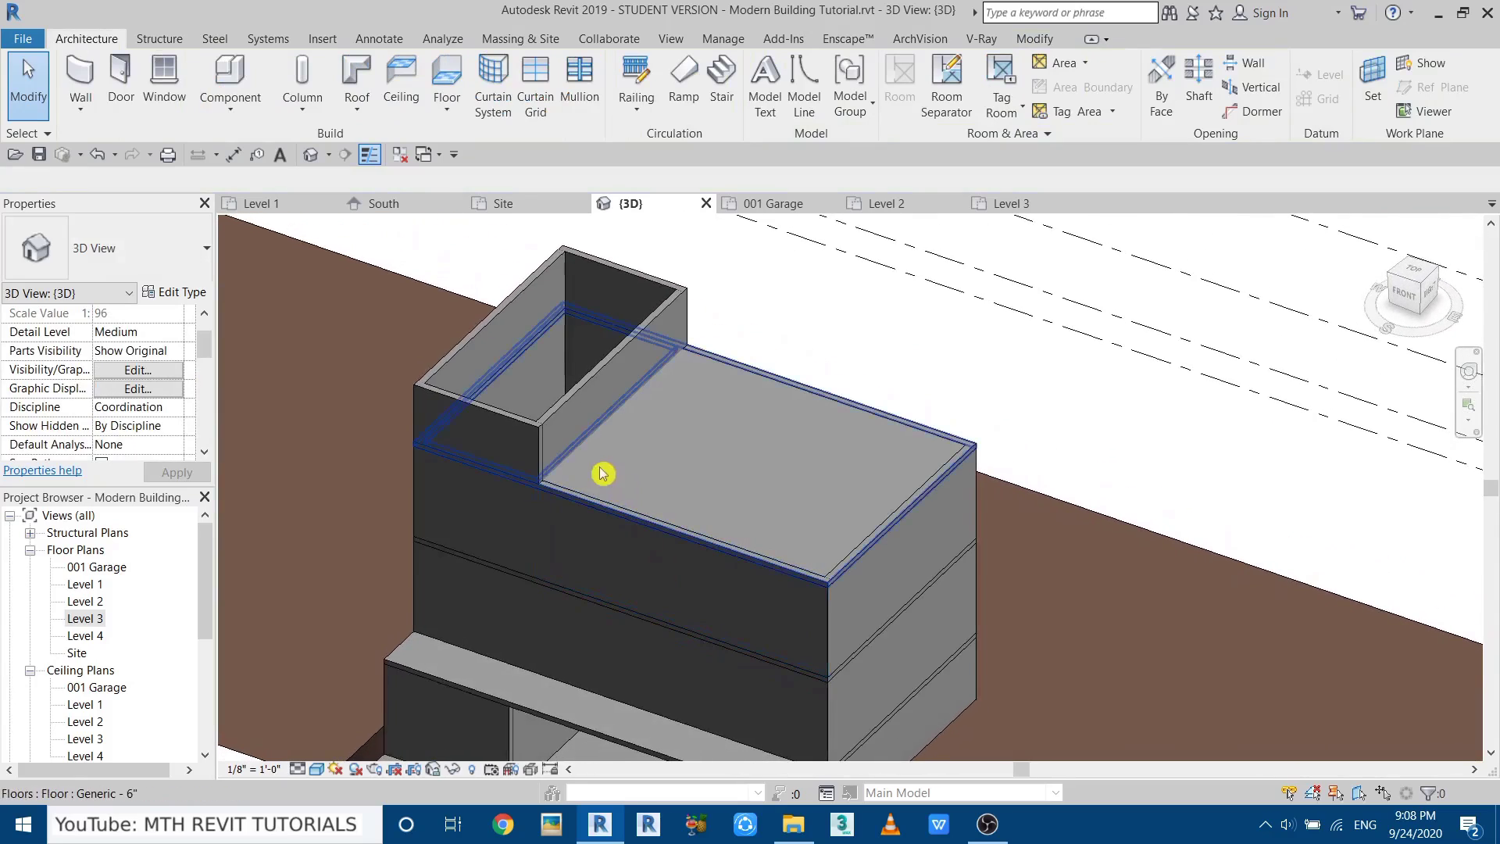
middle_drag(584, 387, 646, 466)
scroll(645, 463, up, 1)
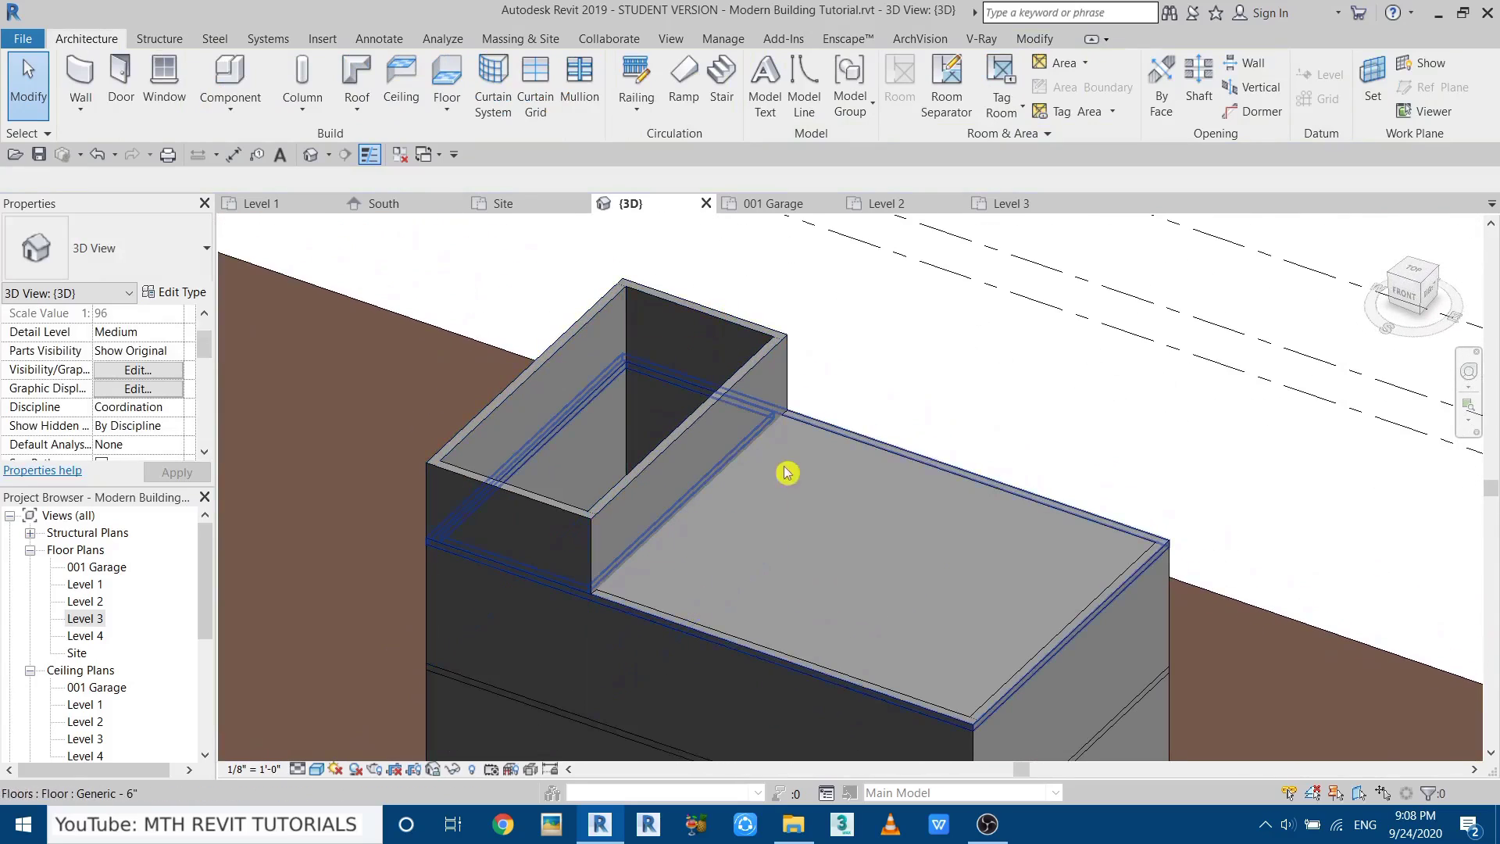
click(805, 500)
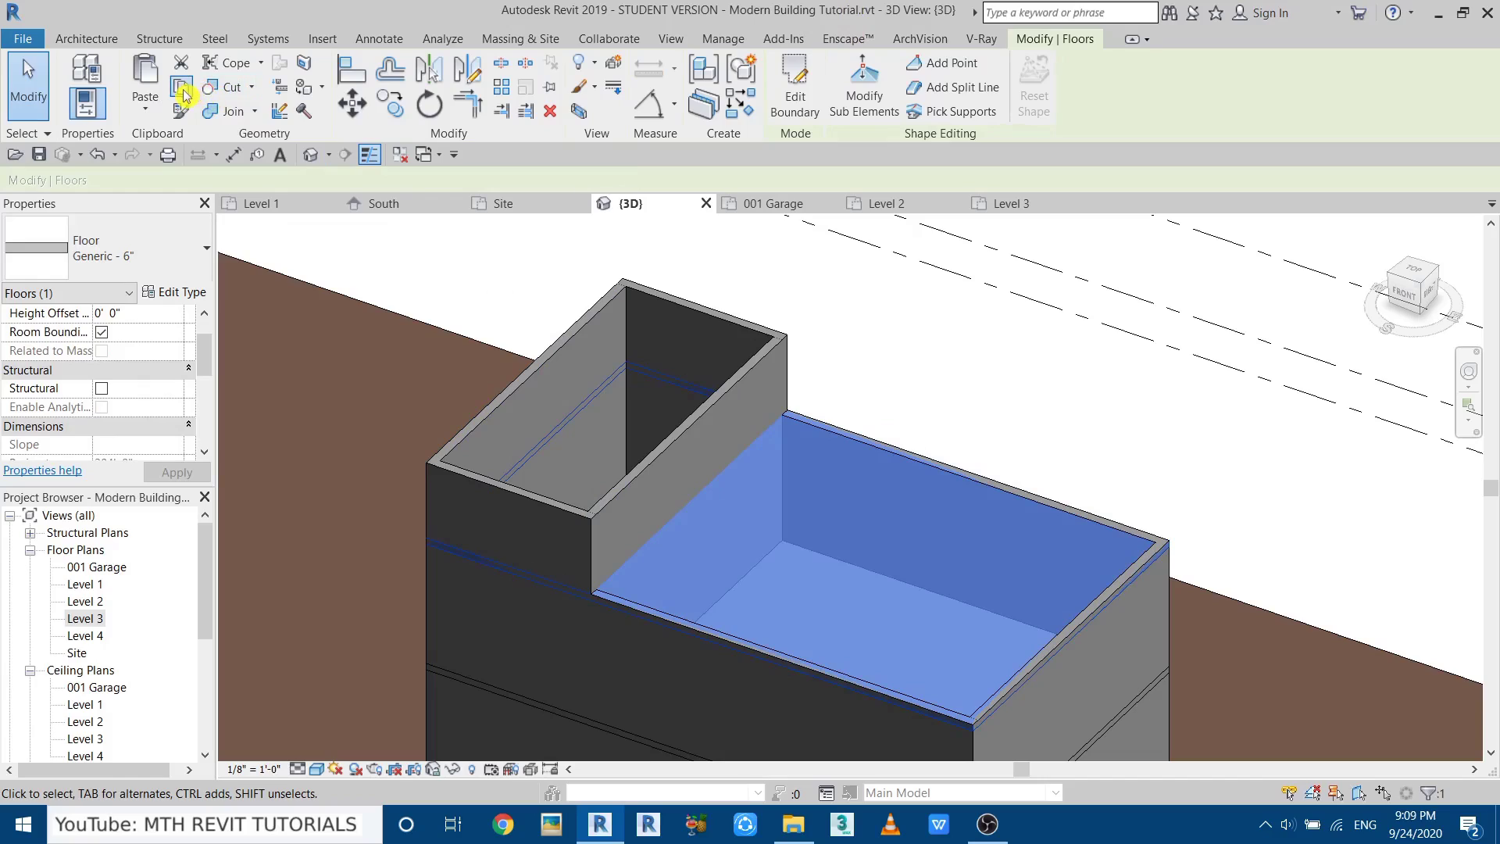
click(151, 110)
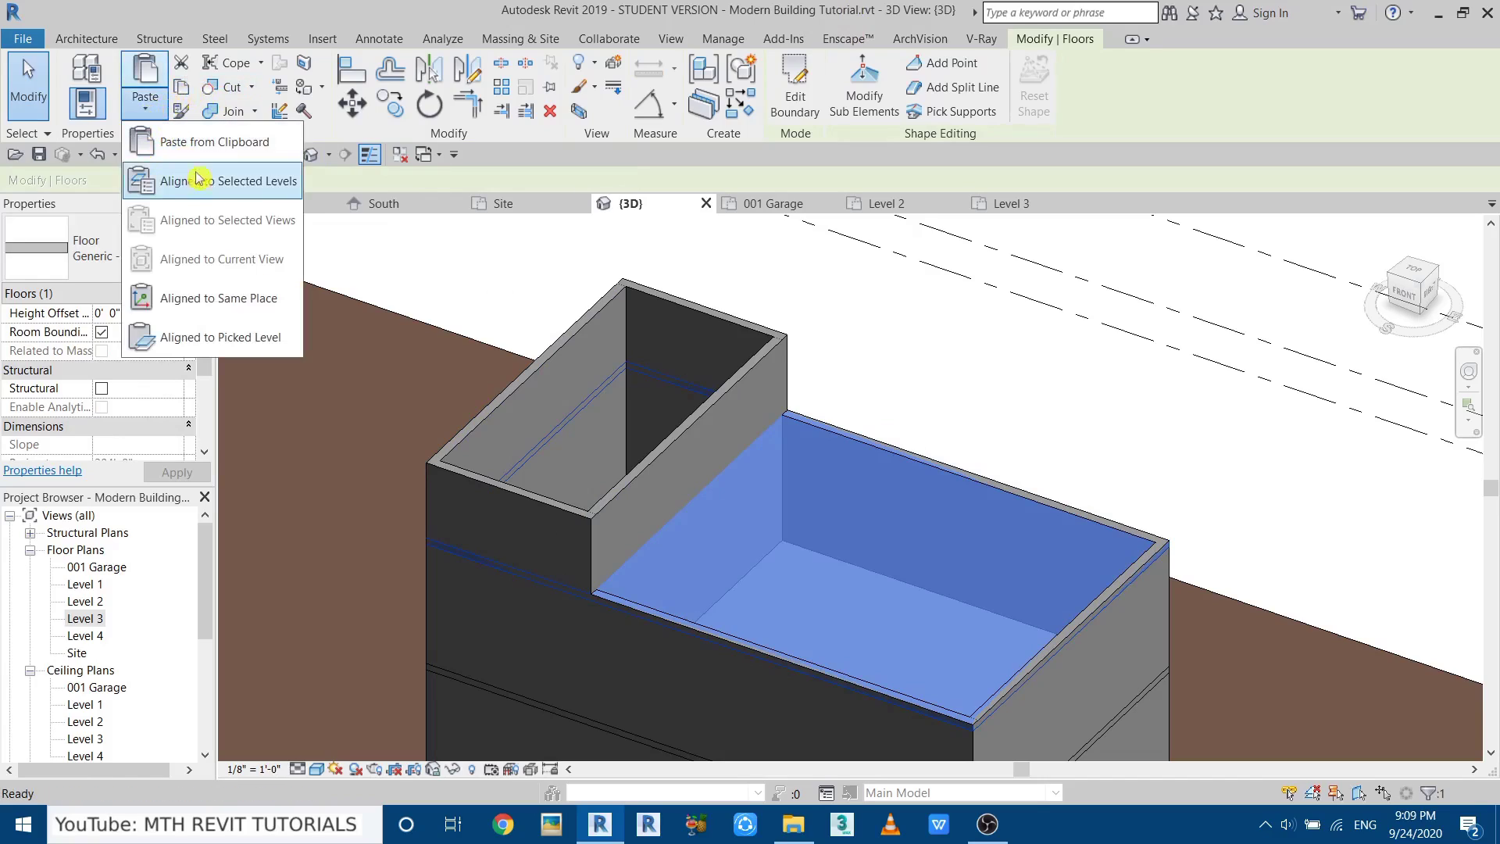
click(212, 306)
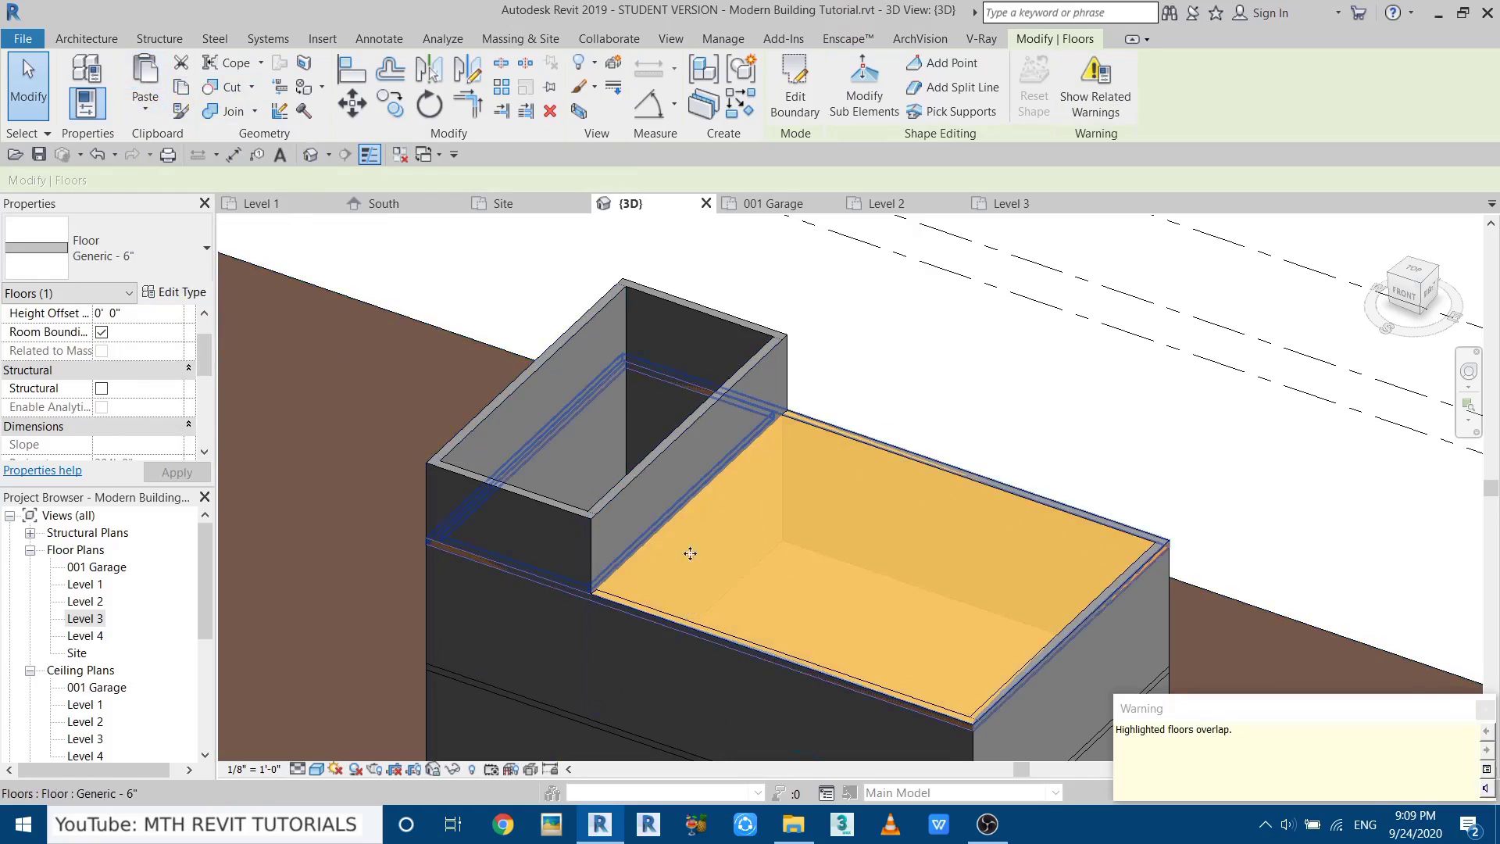
Set the duplicated Level 4 floor's height offset from its level to 6'.
scroll(47, 321, up, 2)
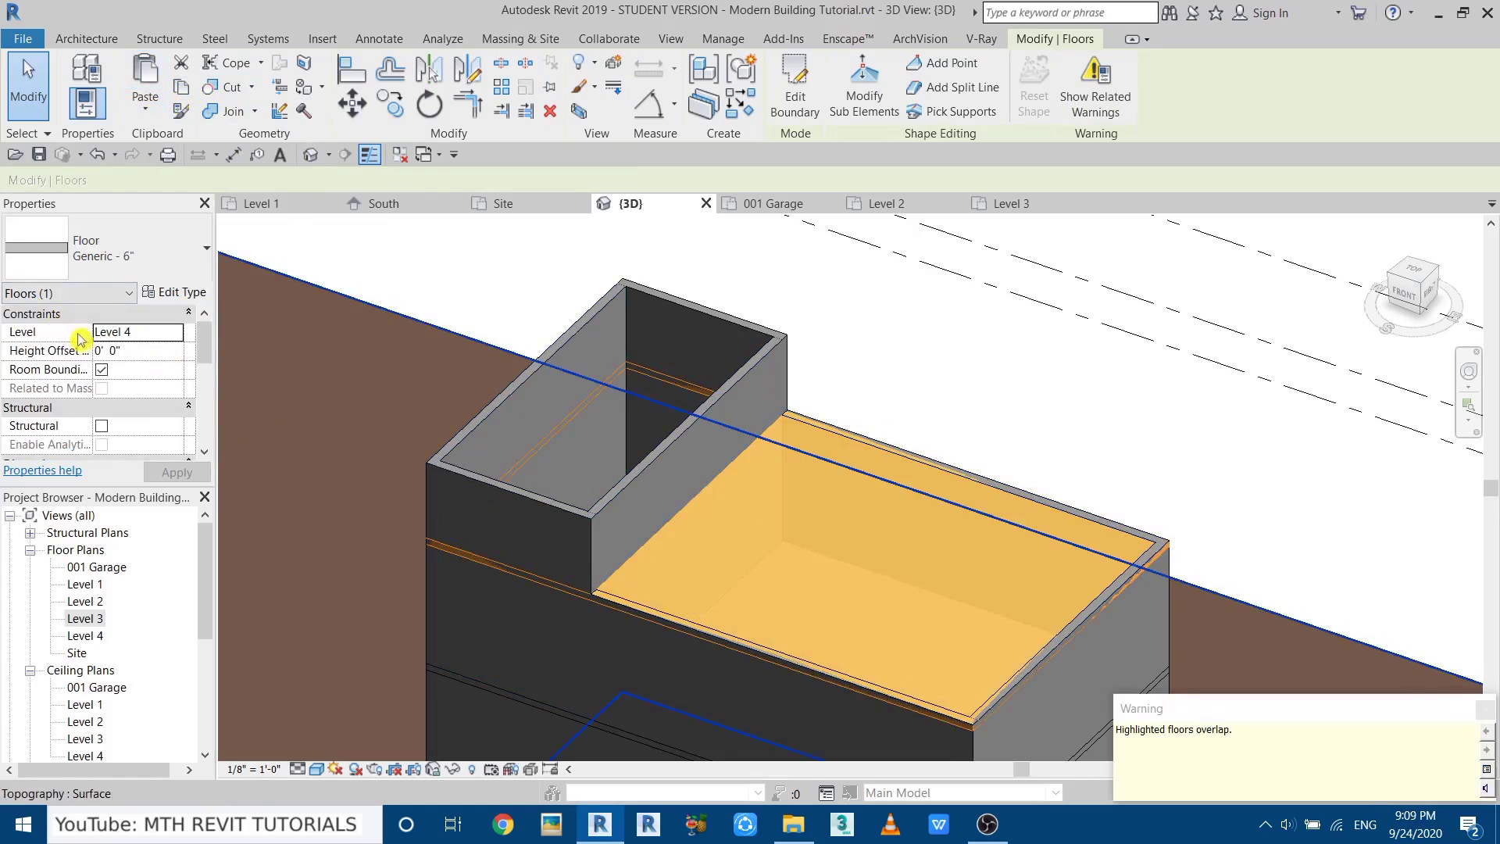
click(148, 351)
text(6)
key(Return)
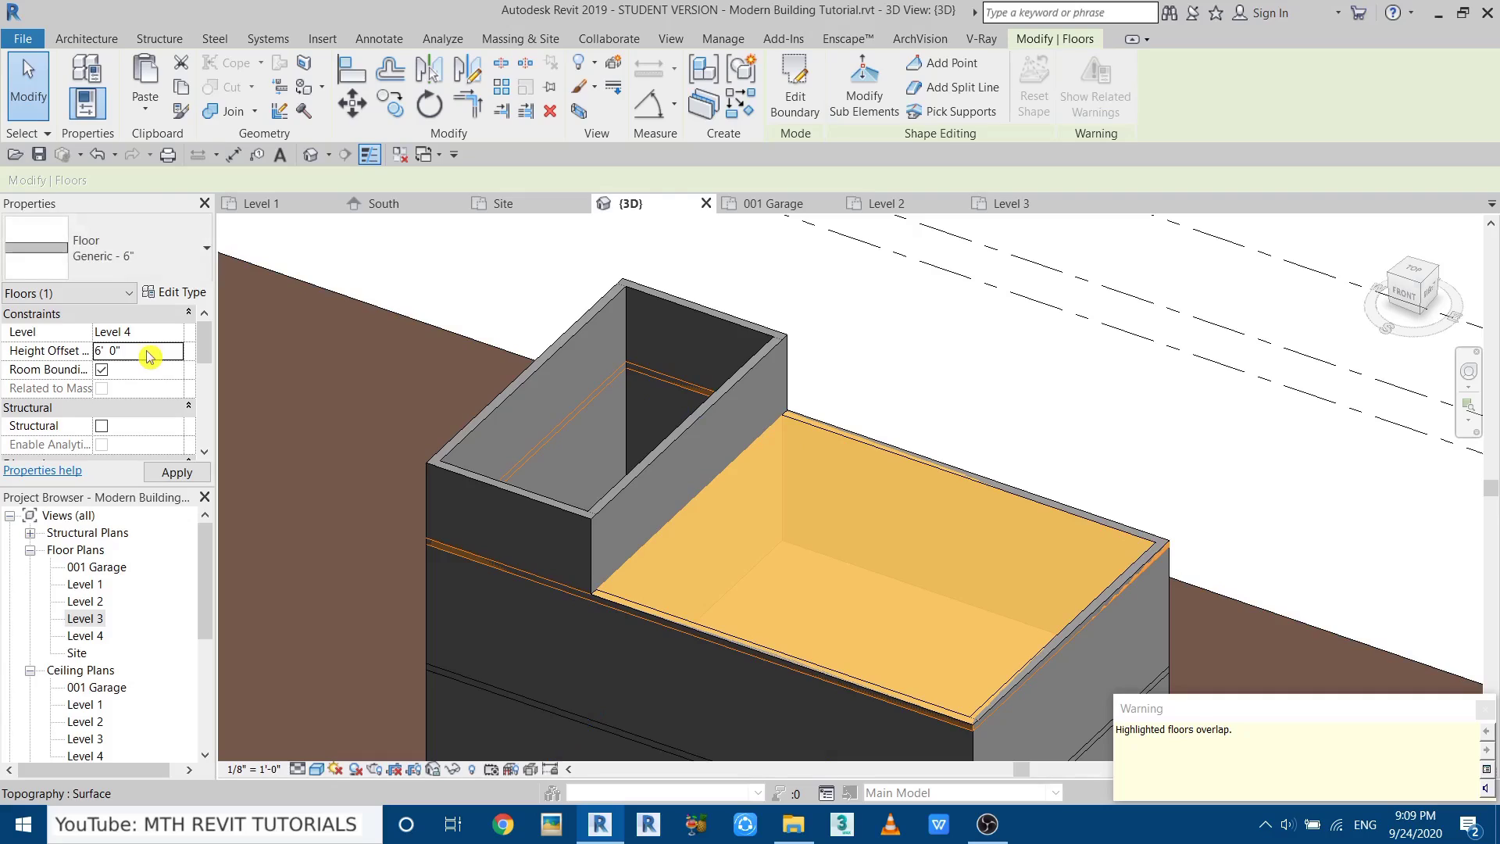
Edit the duplicated floor's boundary in the Level 3 plan and delete the inner rectangular loop of the west bay opening.
click(793, 94)
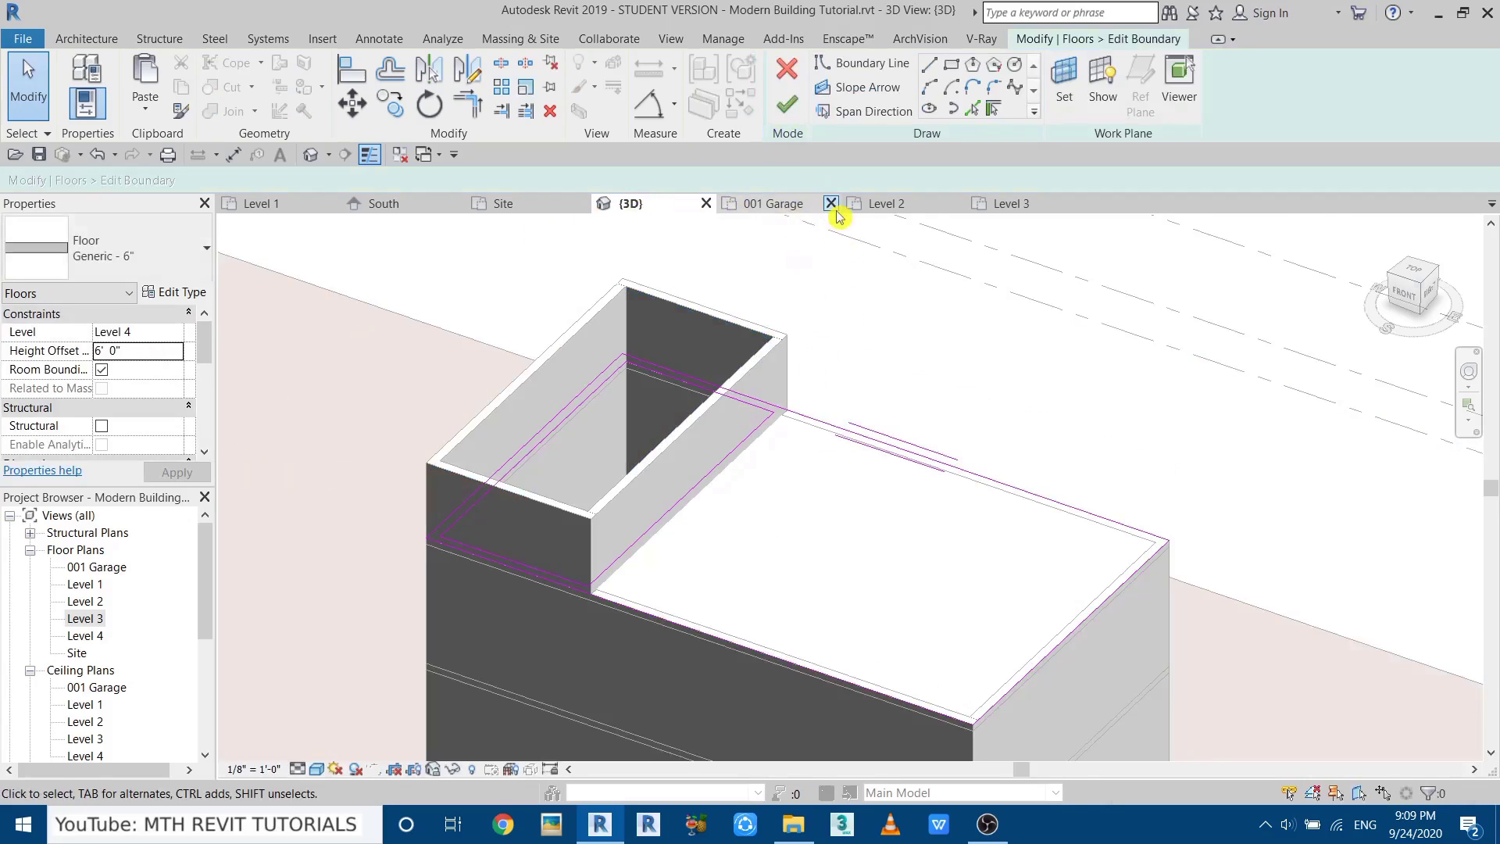
click(994, 210)
scroll(757, 418, down, 3)
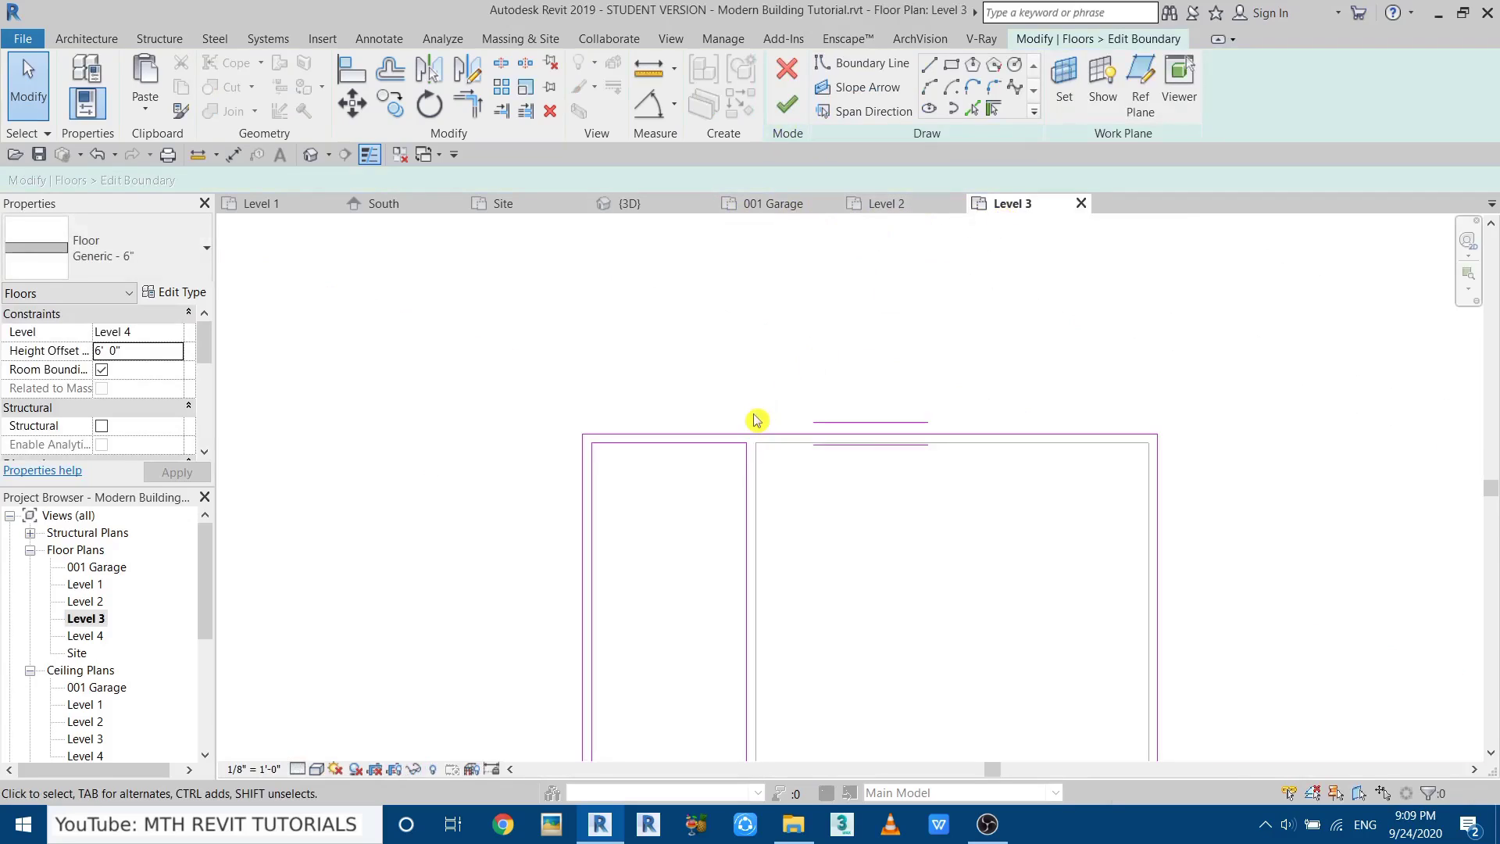
mouse_move(756, 419)
middle_down()
mouse_move(797, 302)
mouse_move(736, 438)
mouse_move(713, 438)
middle_up()
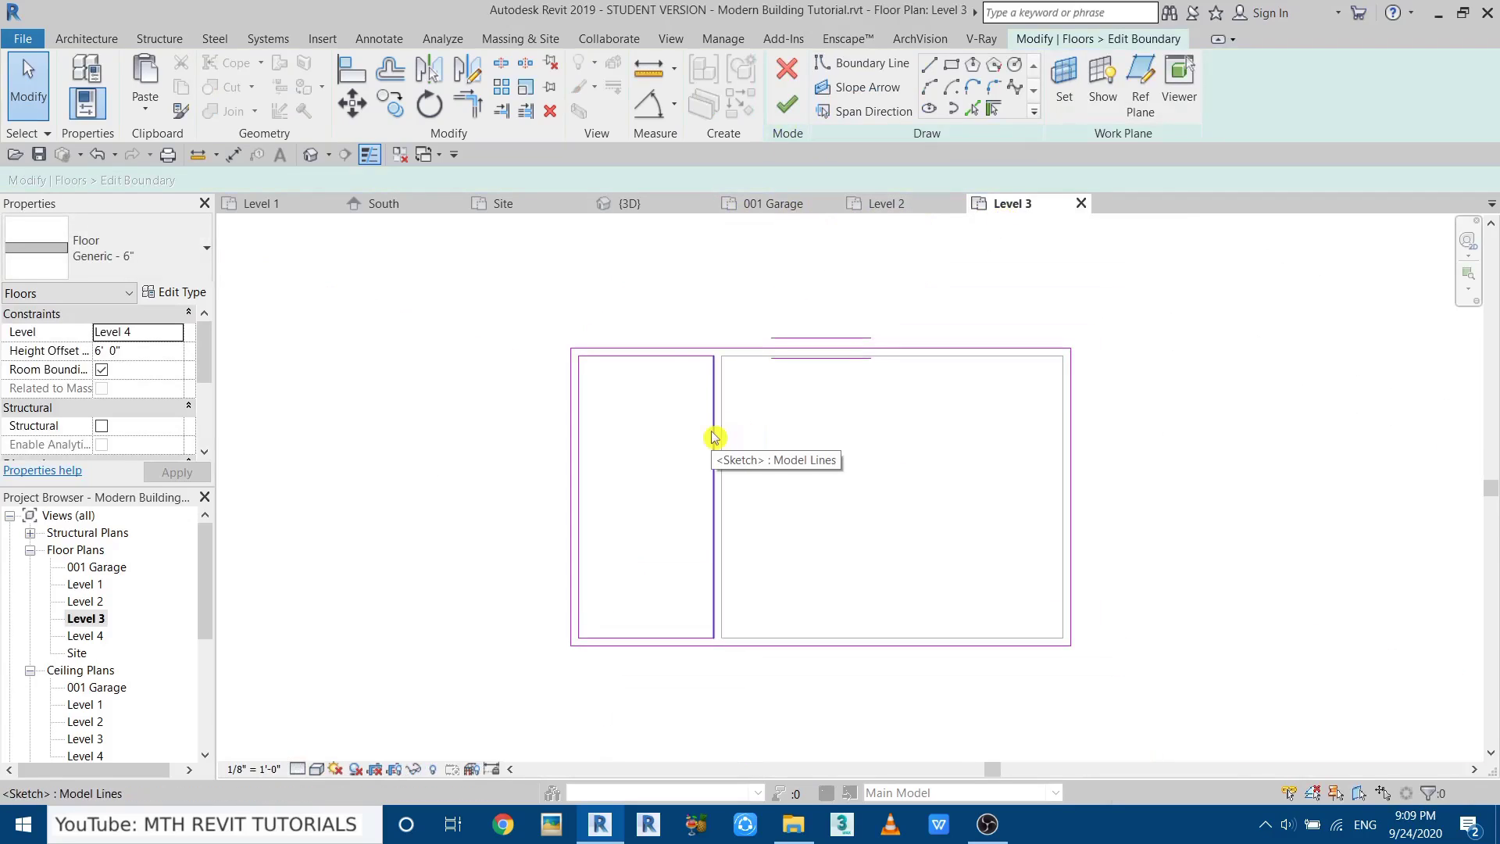
key(Tab)
click(713, 437)
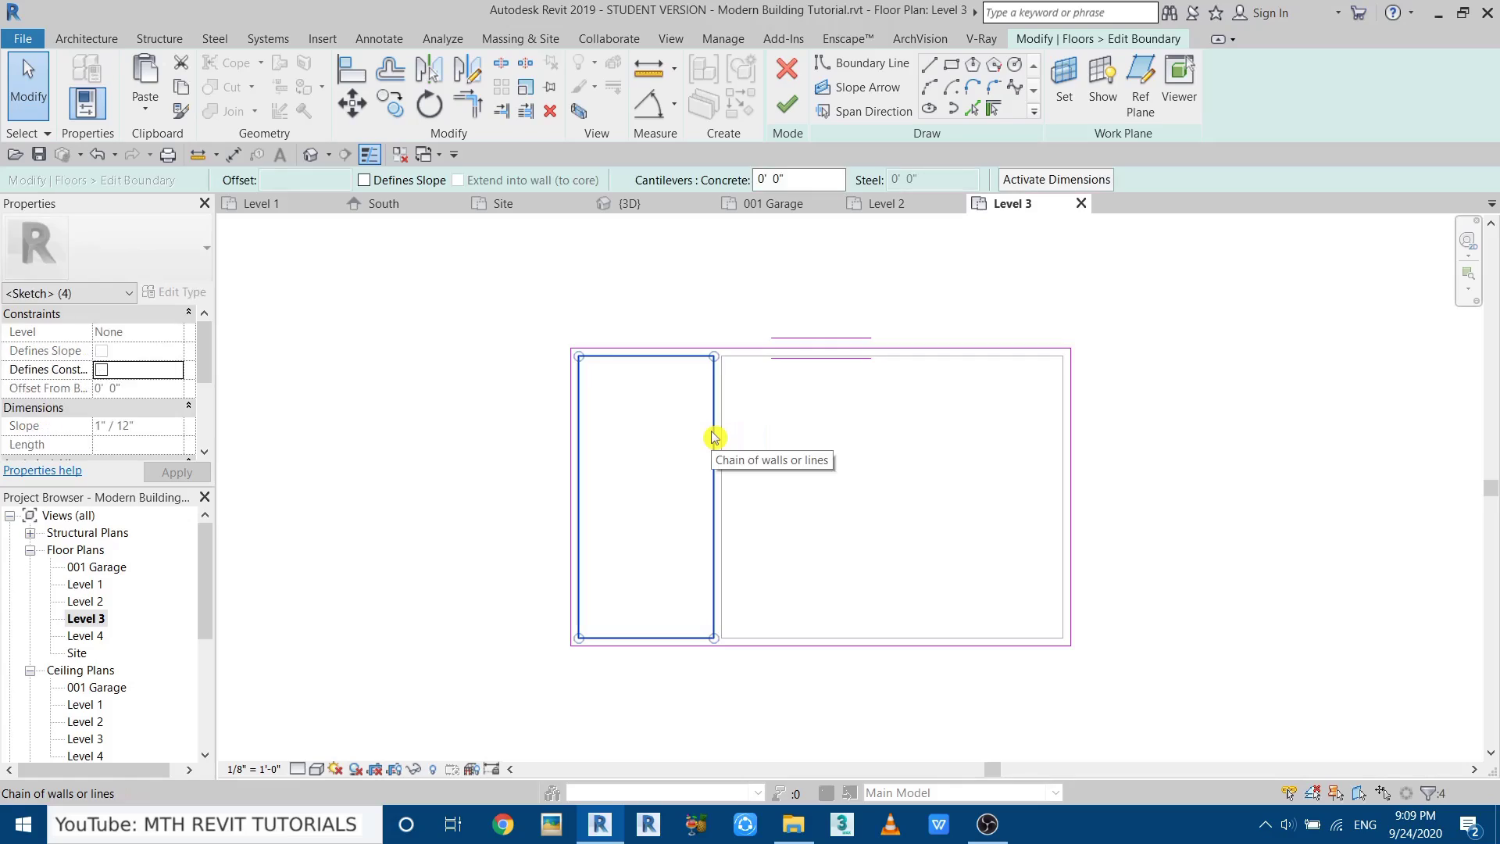
click(823, 440)
Move the boundary's east edge to the partition's east face, finish the floor, and attach the walls to its bottom.
drag(1075, 451, 720, 406)
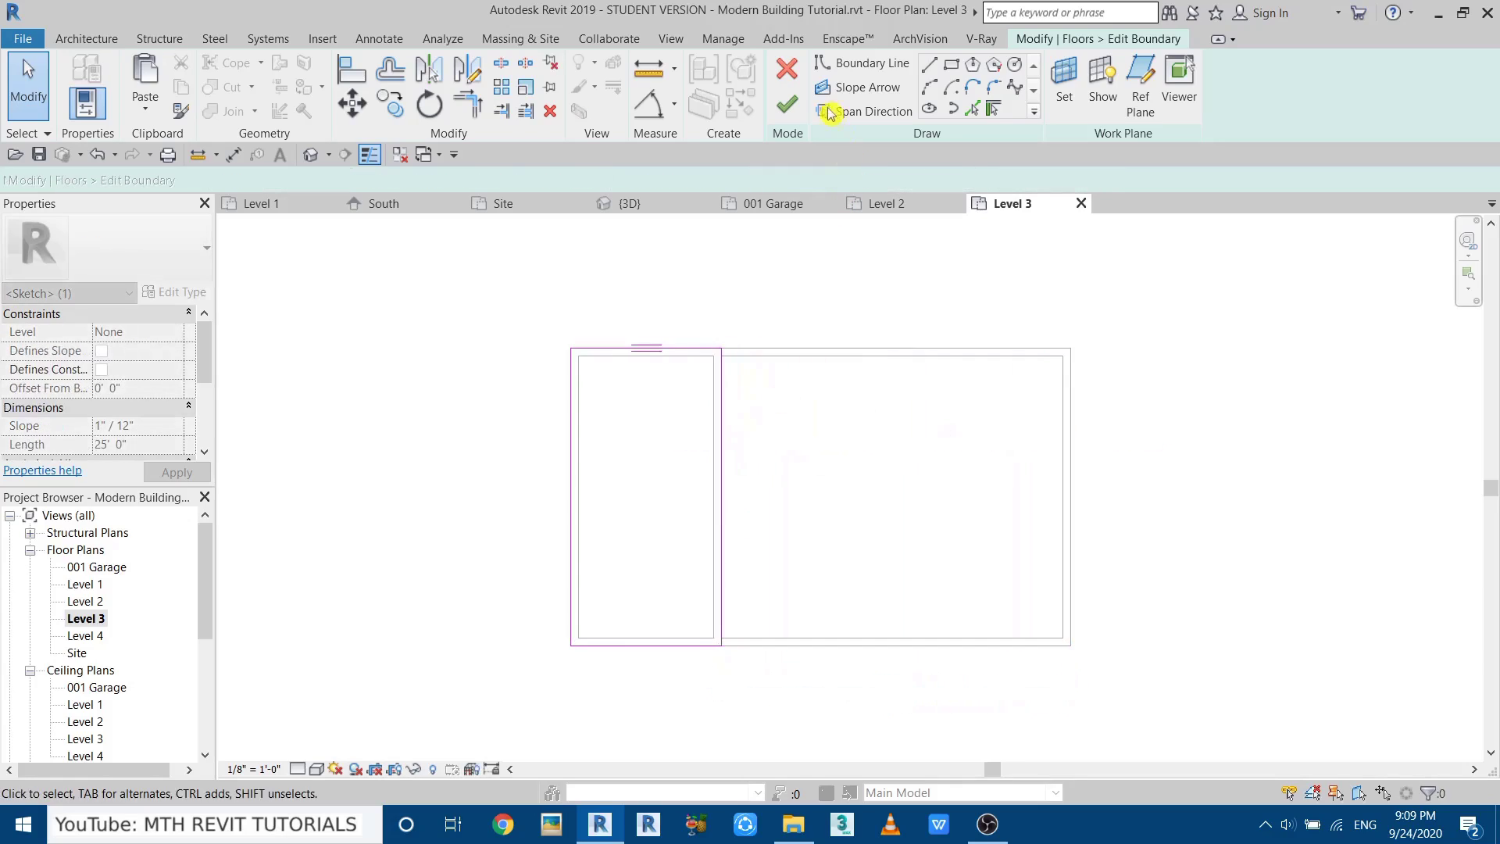
click(787, 104)
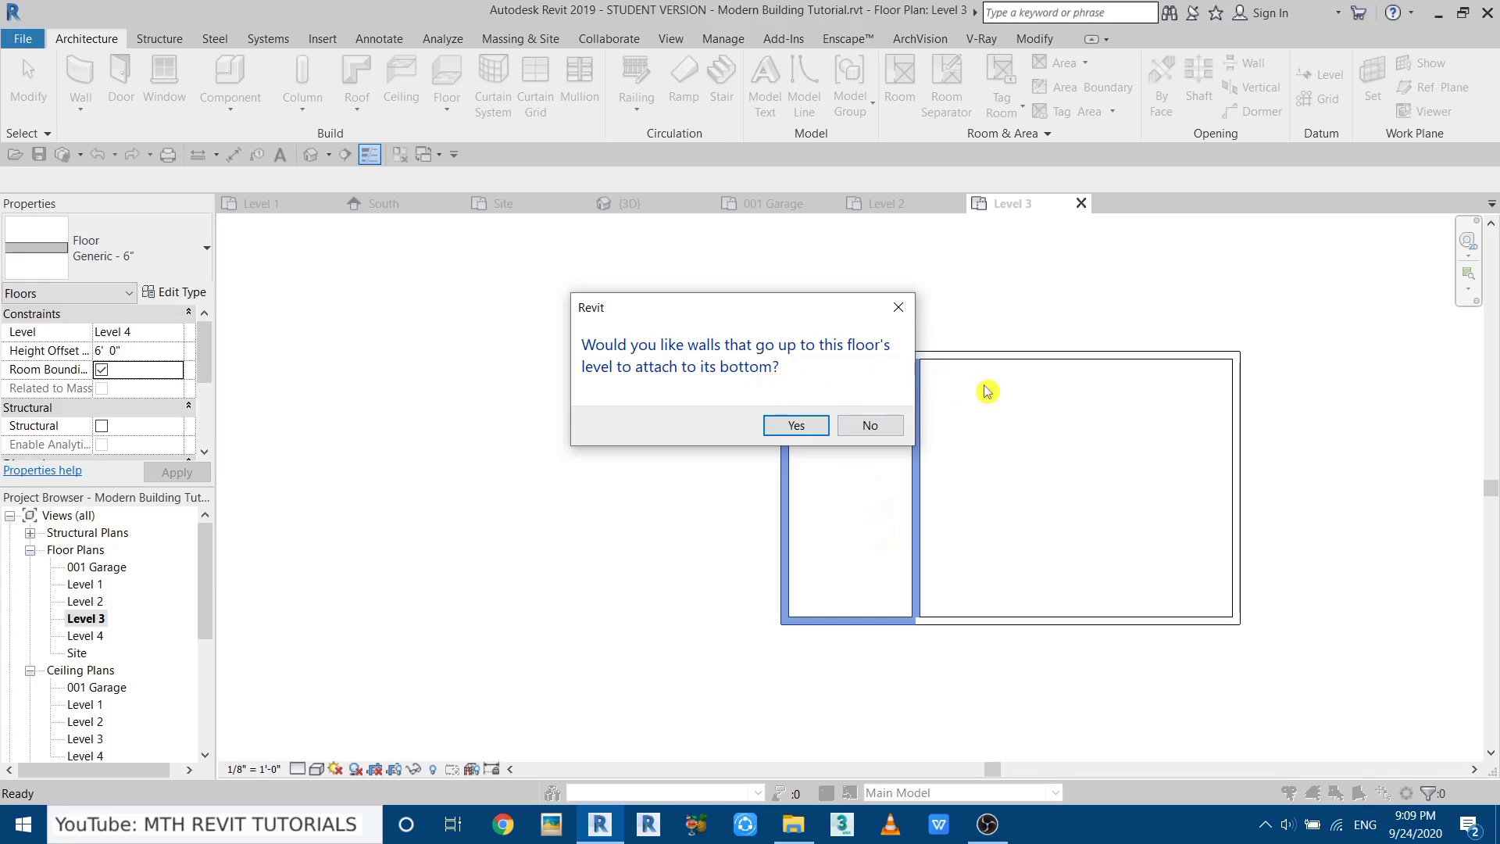
click(796, 425)
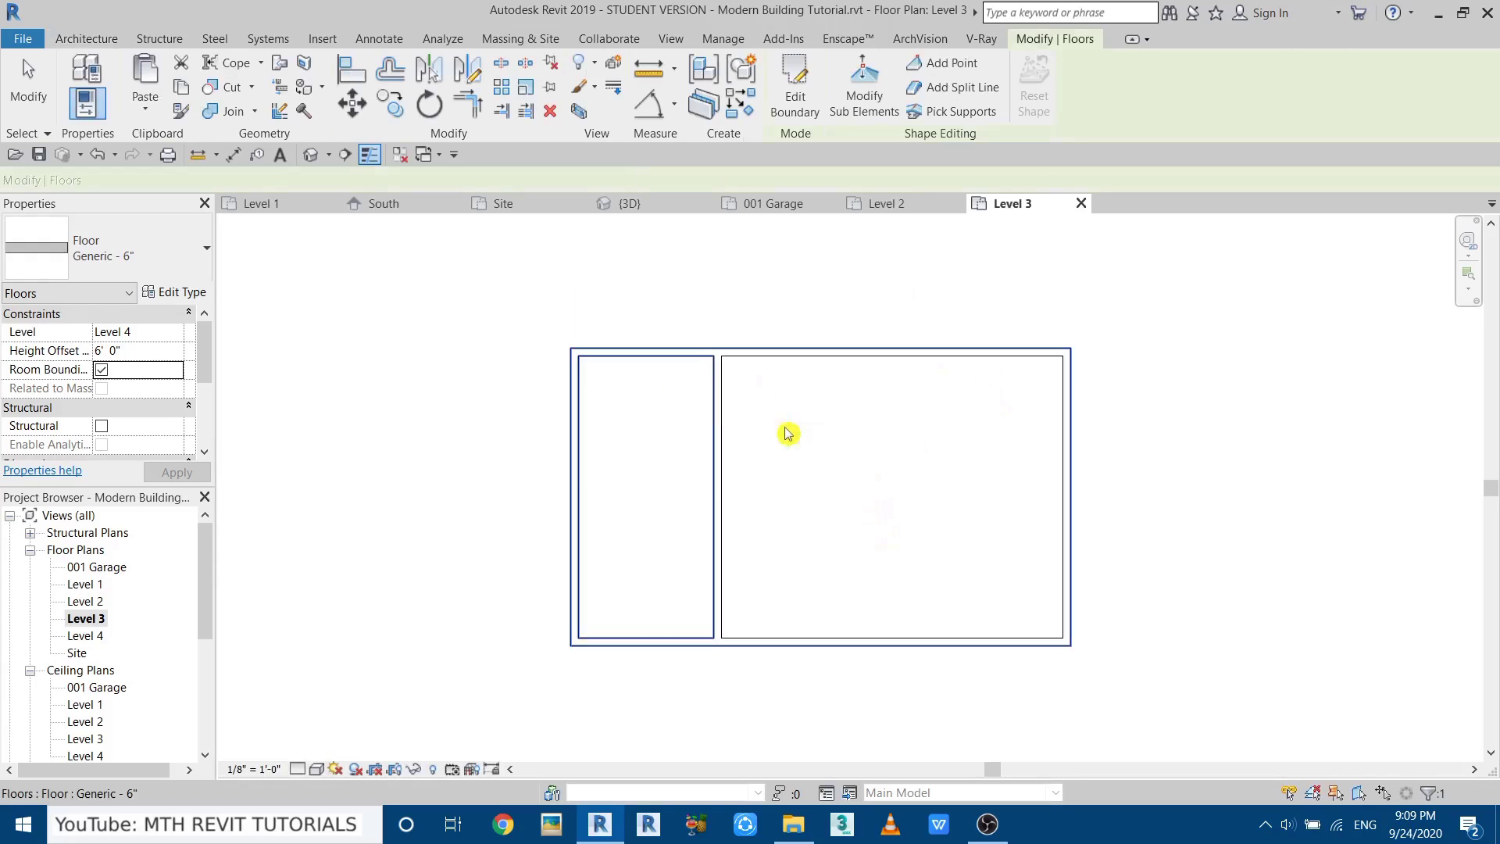
Examine the raised west bay, its roof and the south facade in the 3D view.
click(314, 157)
key(Escape)
scroll(680, 472, up, 2)
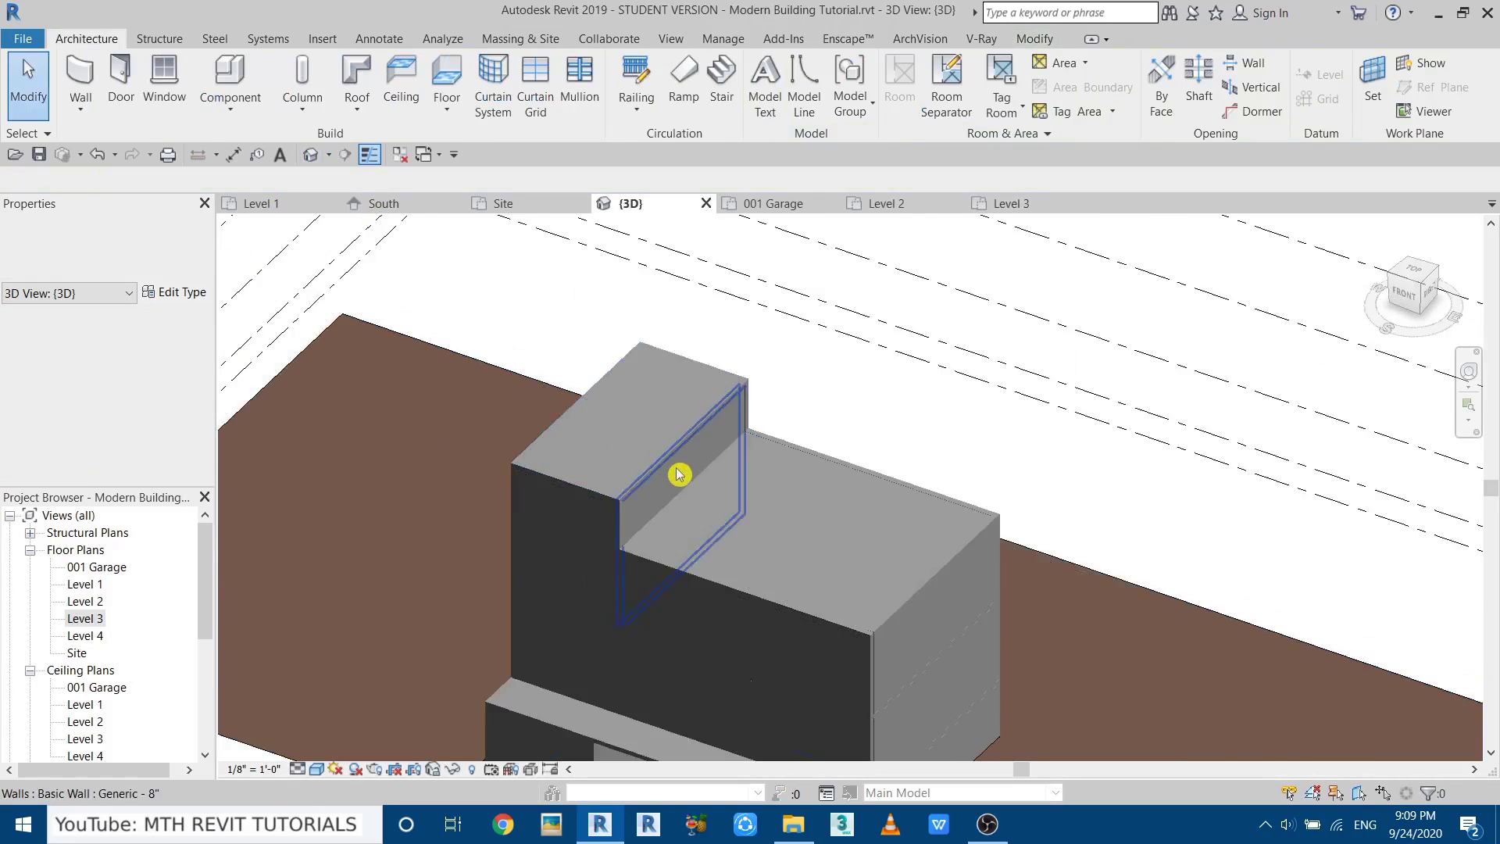
scroll(673, 499, down, 3)
scroll(677, 602, up, 5)
scroll(750, 562, down, 3)
shift+middle_drag(750, 562, 930, 546)
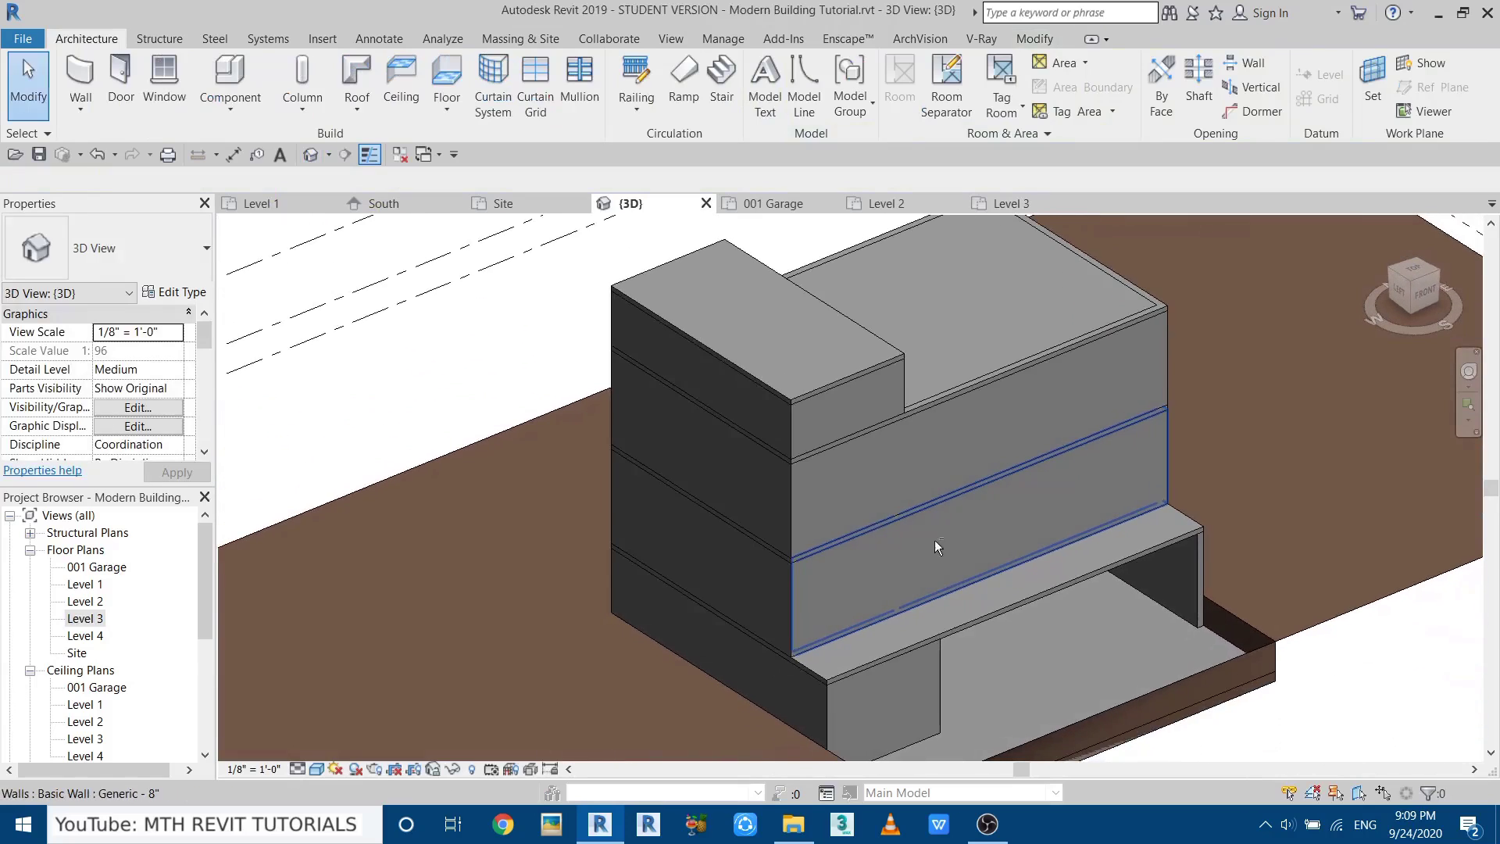
scroll(790, 536, up, 5)
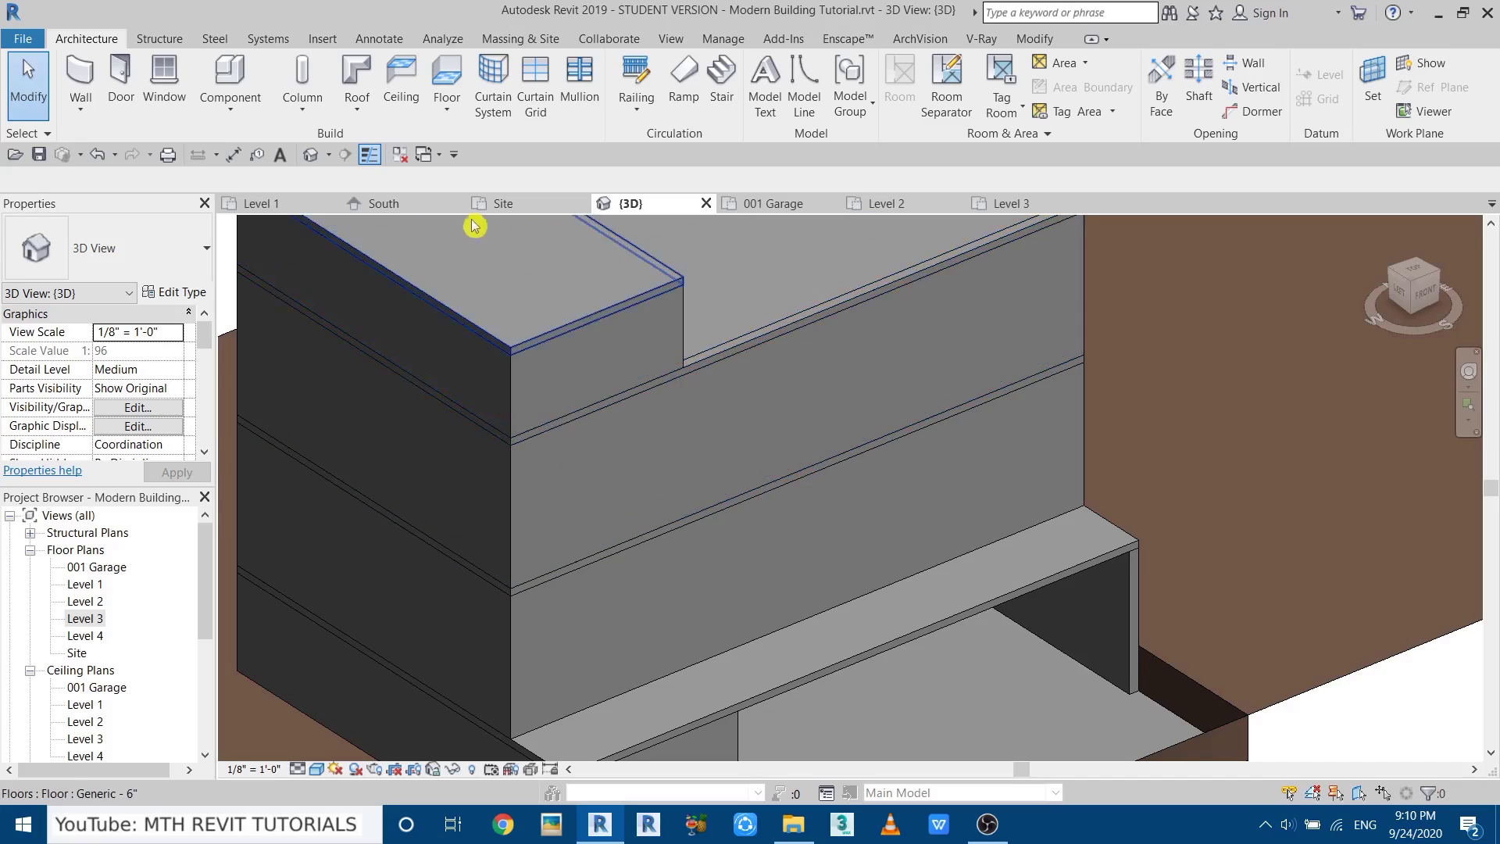
Start a wall in the Level 2 plan with the Curtain Wall 1 type and its top constraint up to Level 3.
click(887, 203)
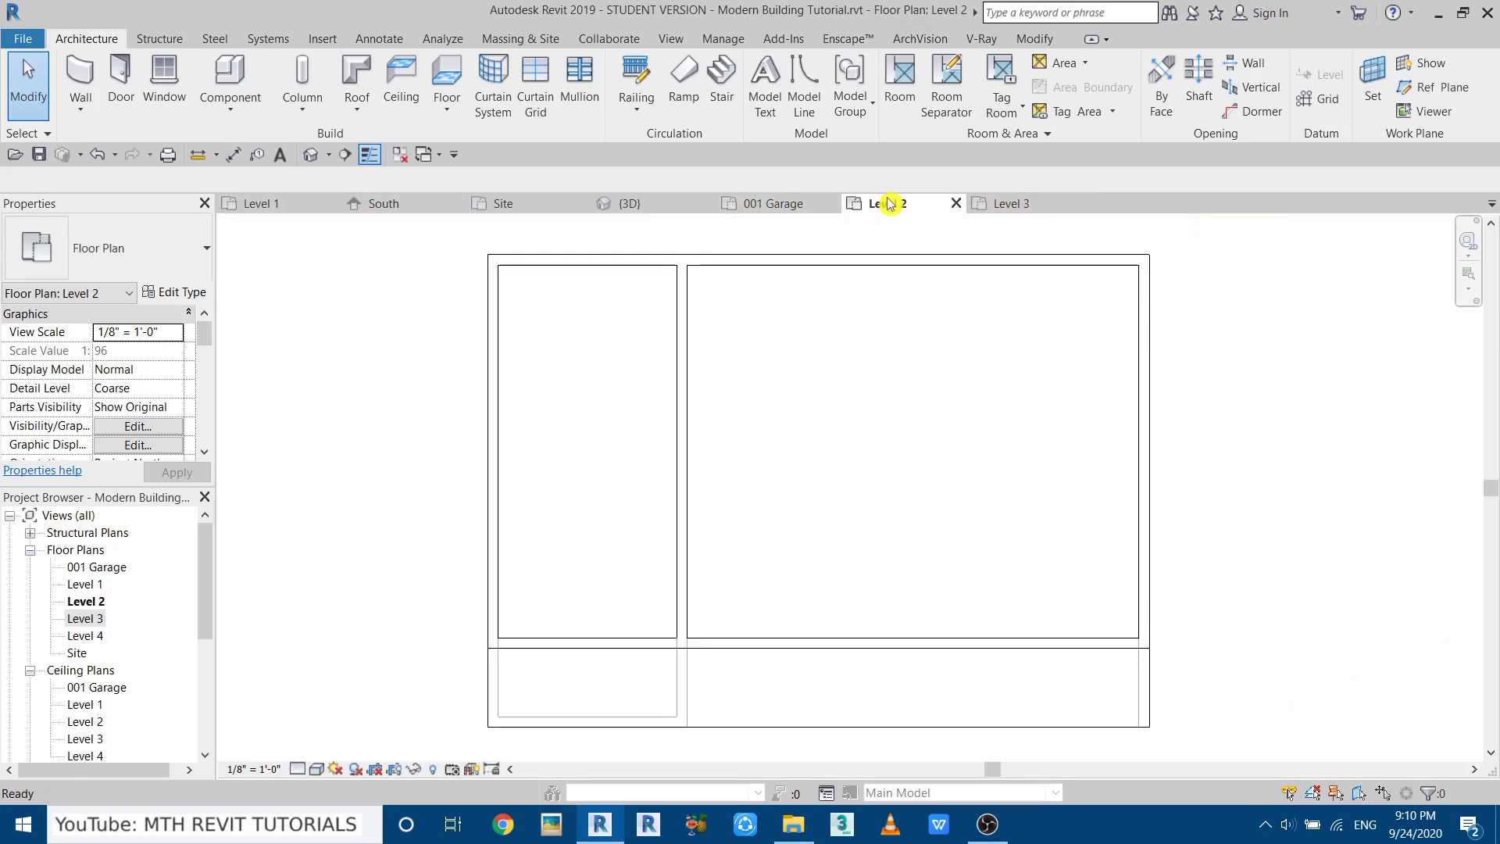
click(76, 84)
click(87, 243)
scroll(127, 399, down, 2)
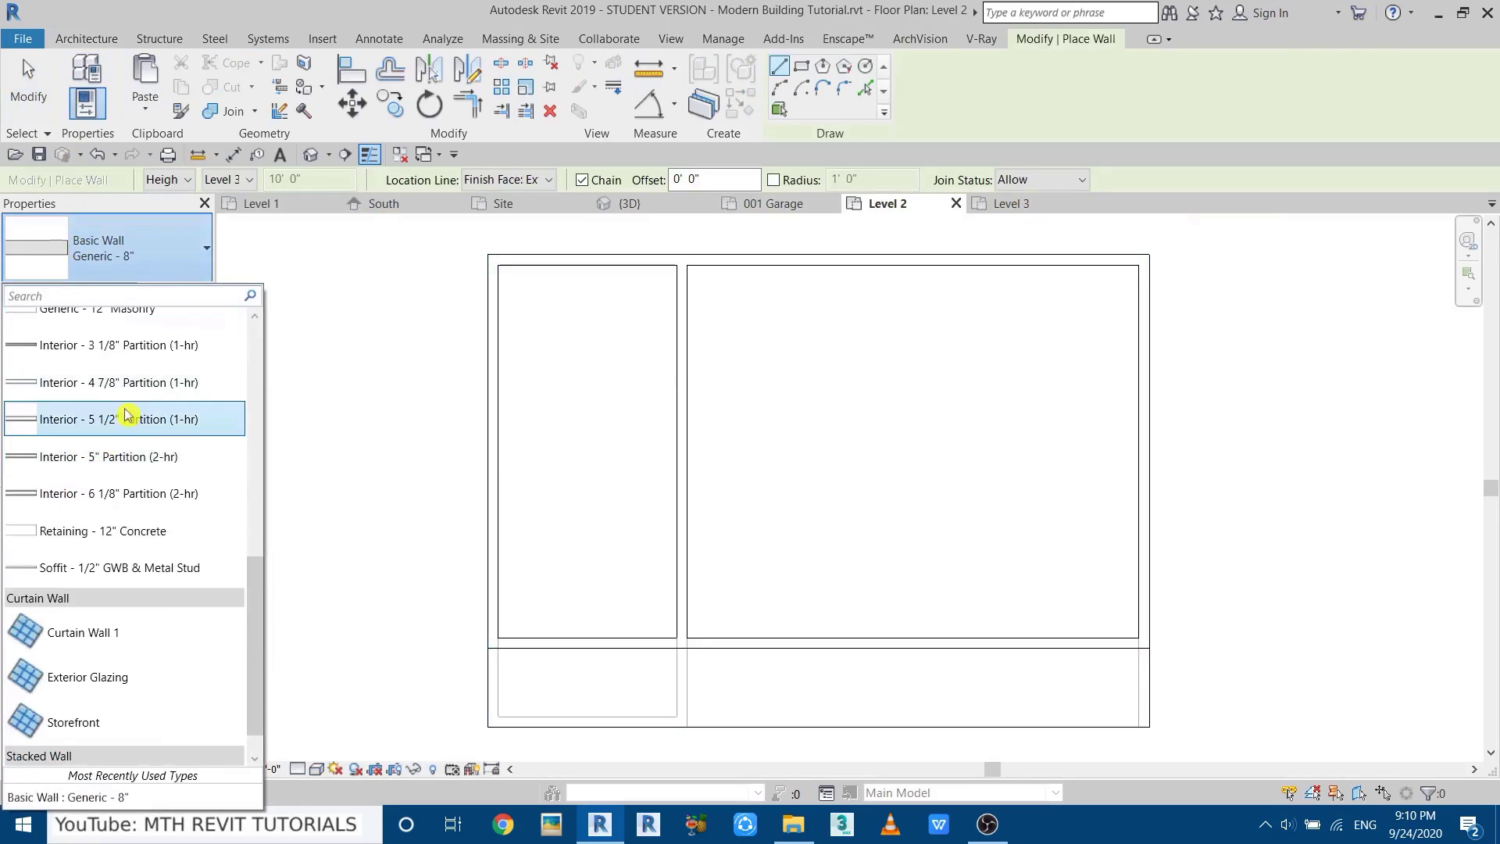
click(104, 631)
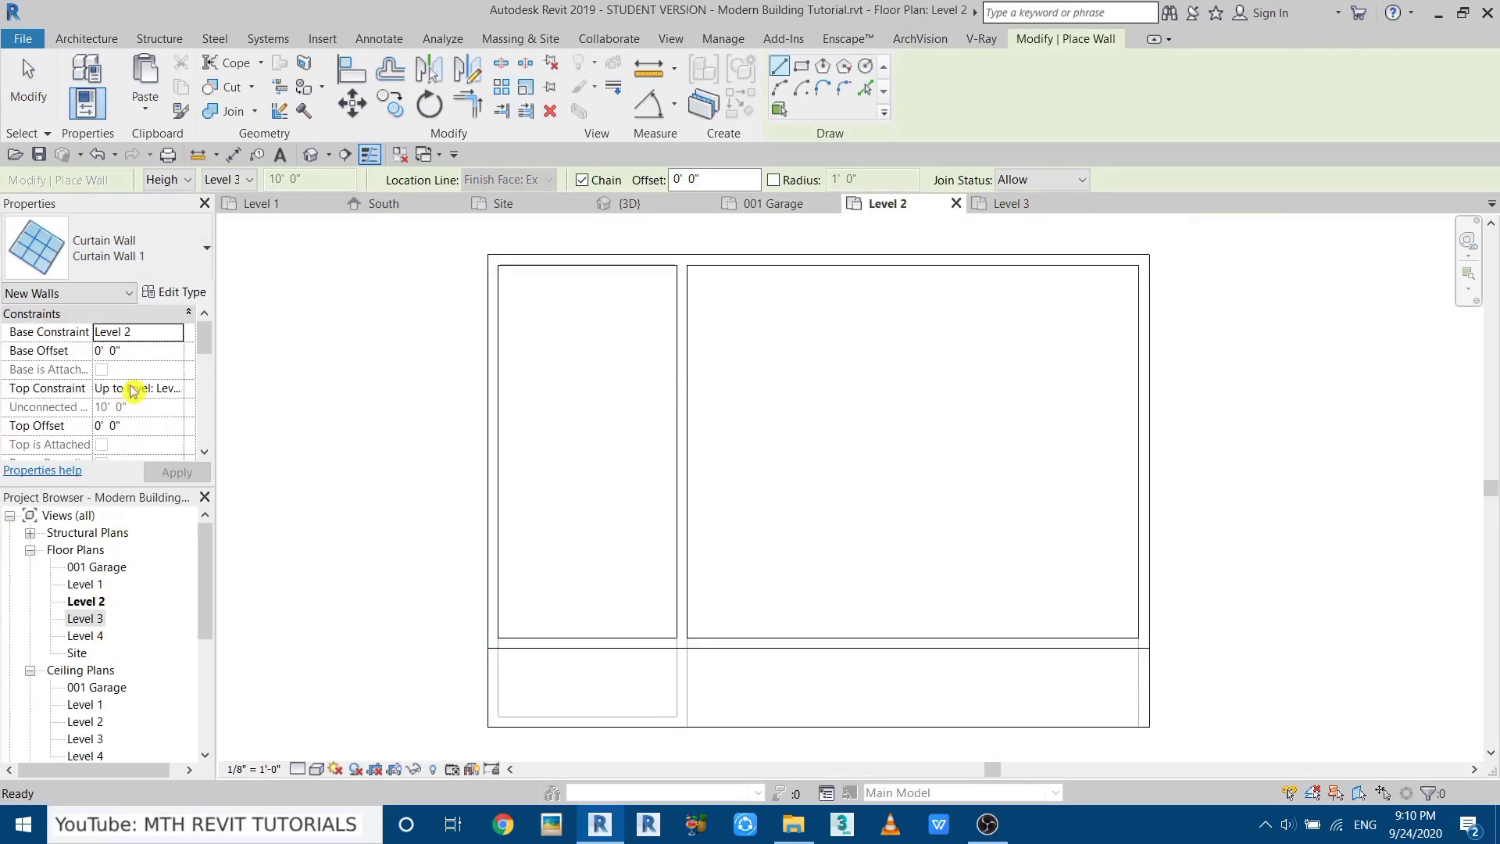
click(175, 389)
click(177, 469)
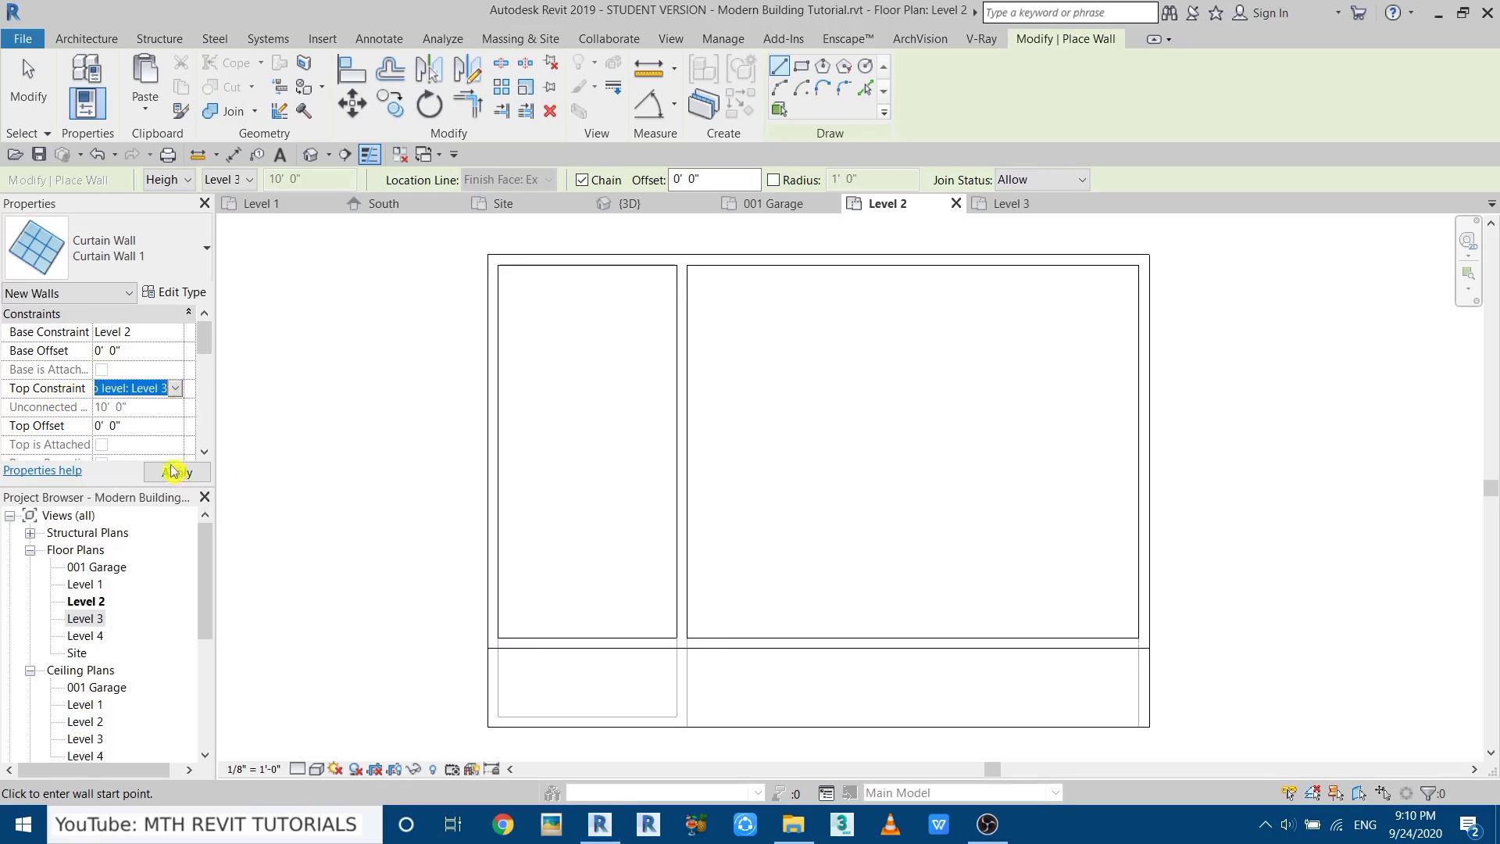
Draw a curtain wall about 2' long along the south wall's centerline, starting about 2' east of the interior partition's center.
scroll(693, 649, up, 3)
scroll(669, 644, down, 2)
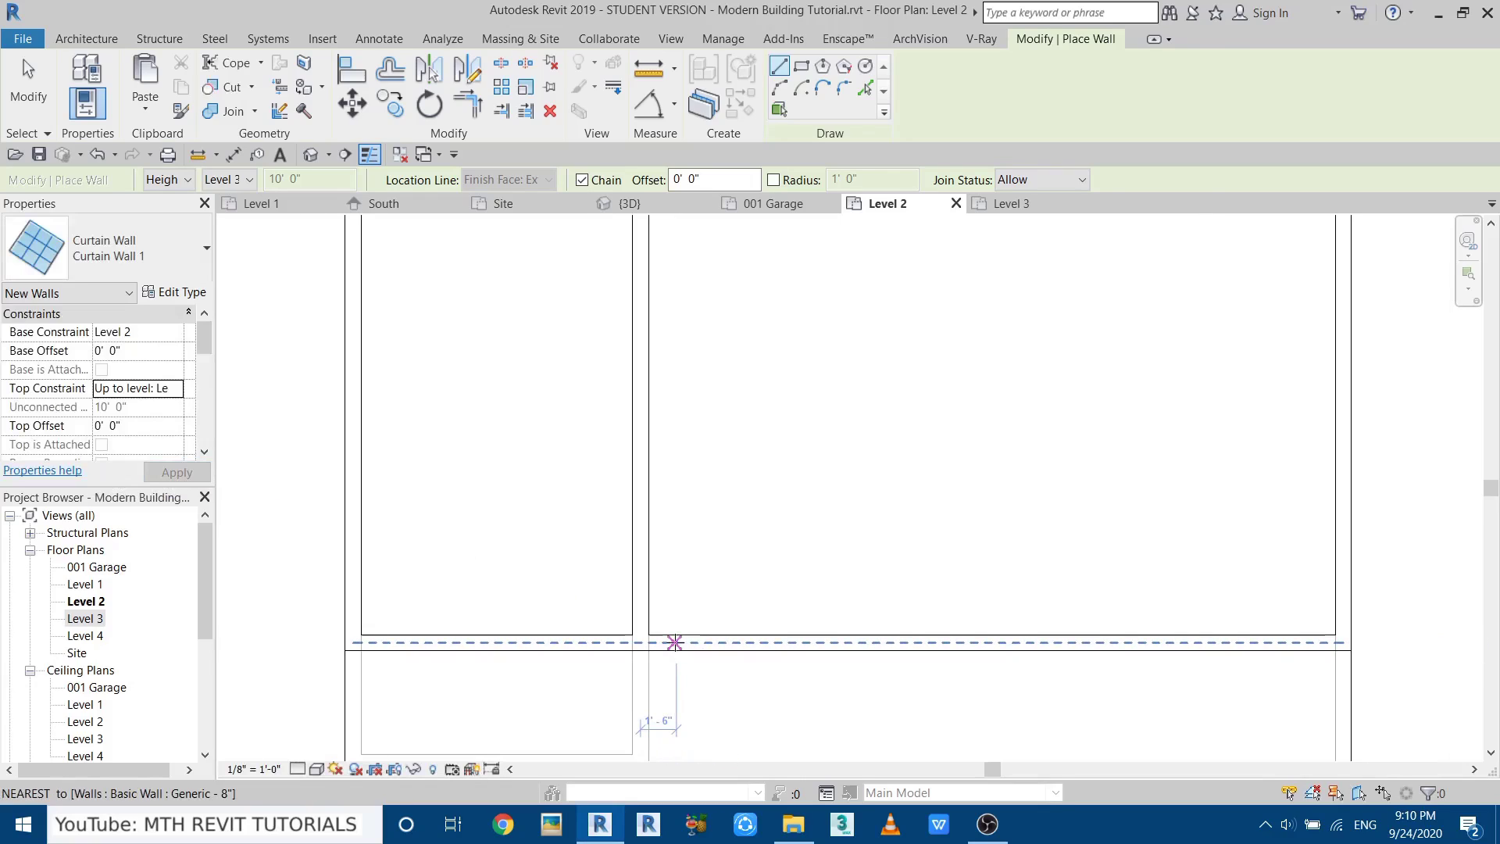
scroll(684, 642, up, 1)
click(656, 561)
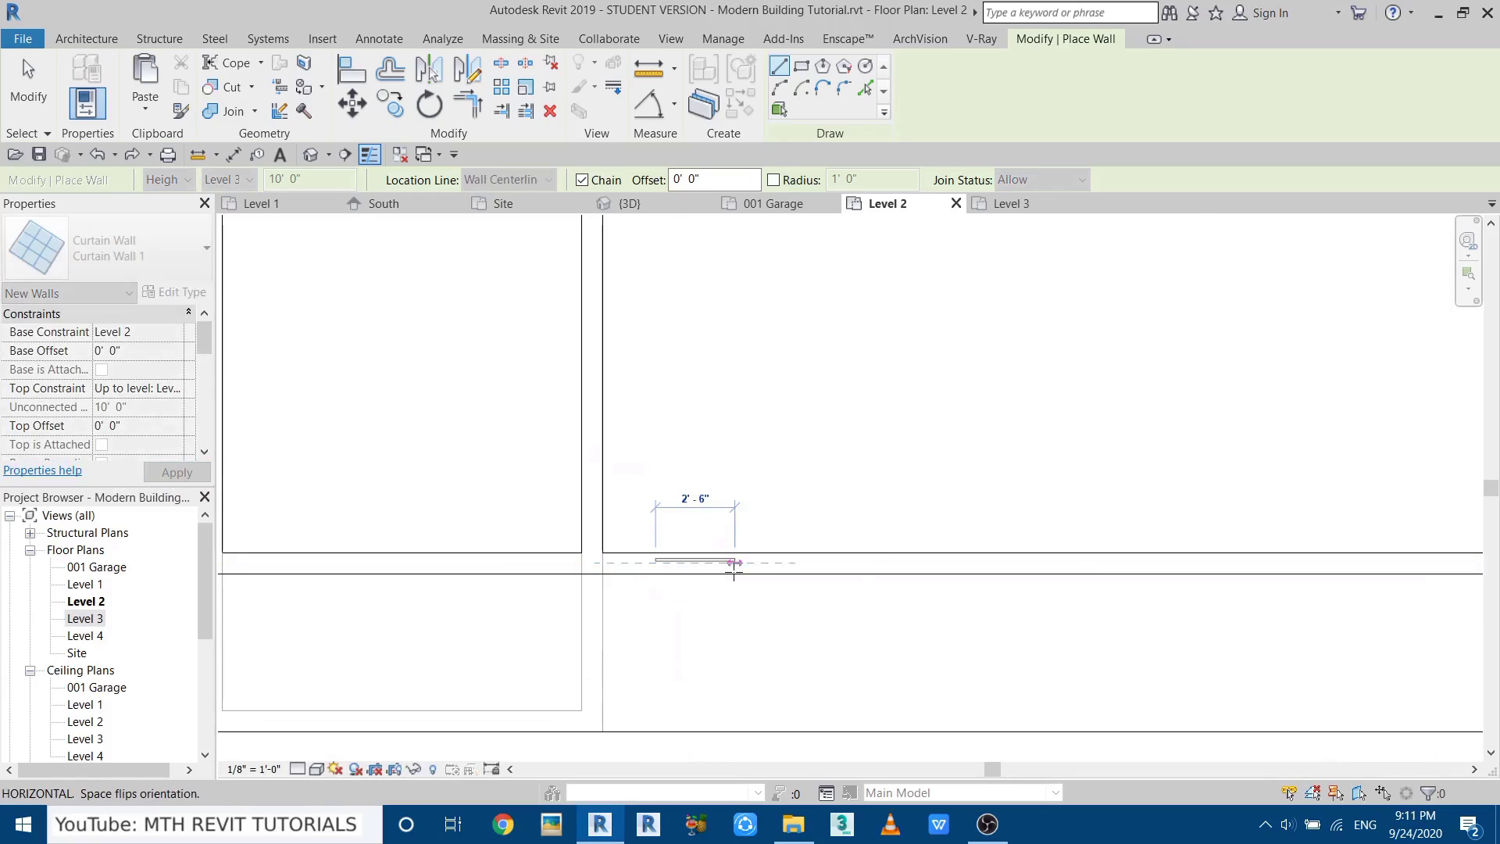
click(721, 566)
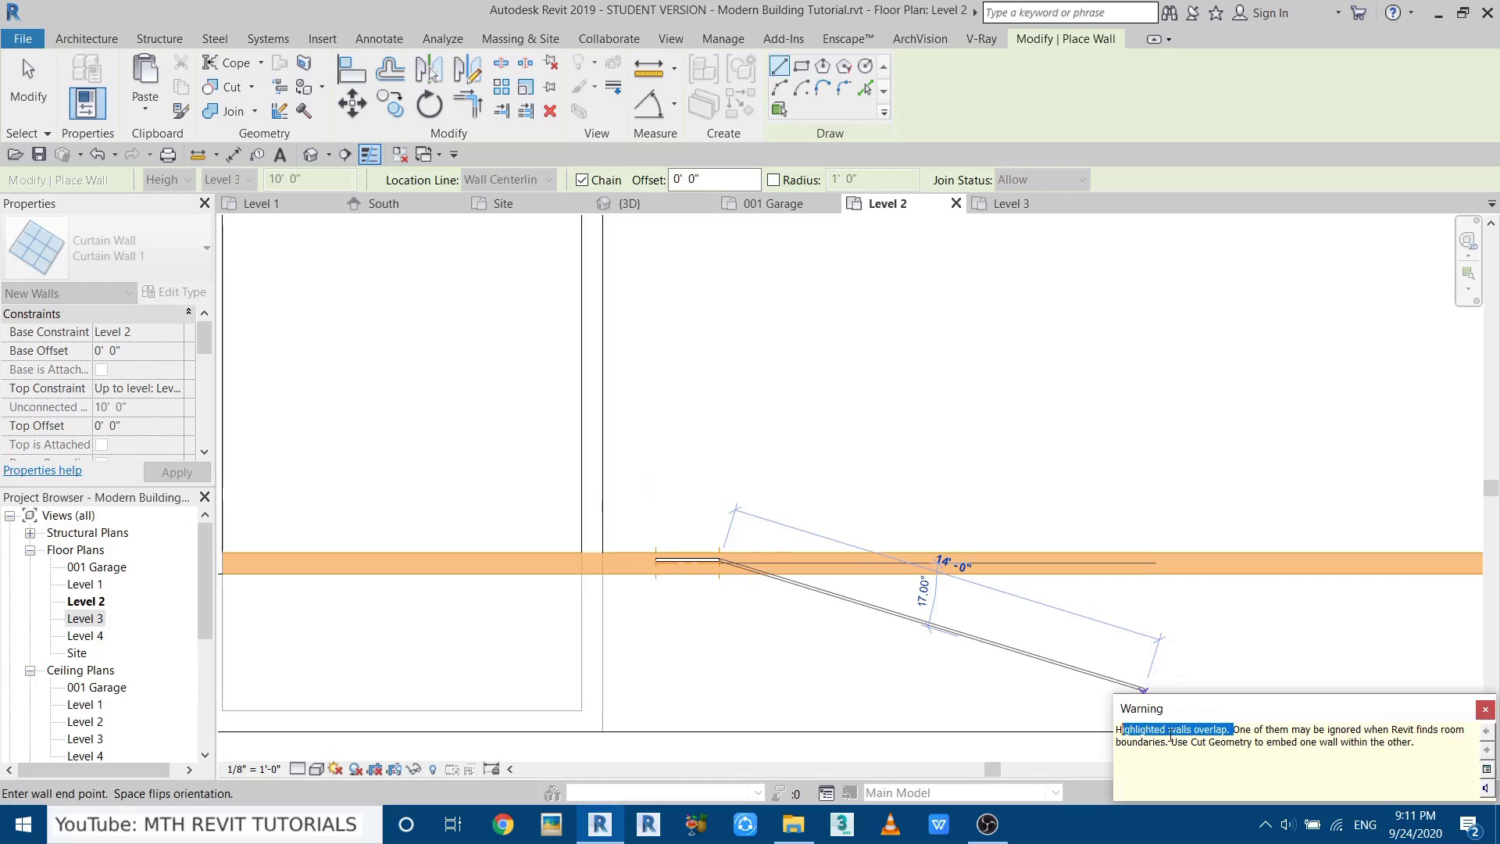
key(Escape)
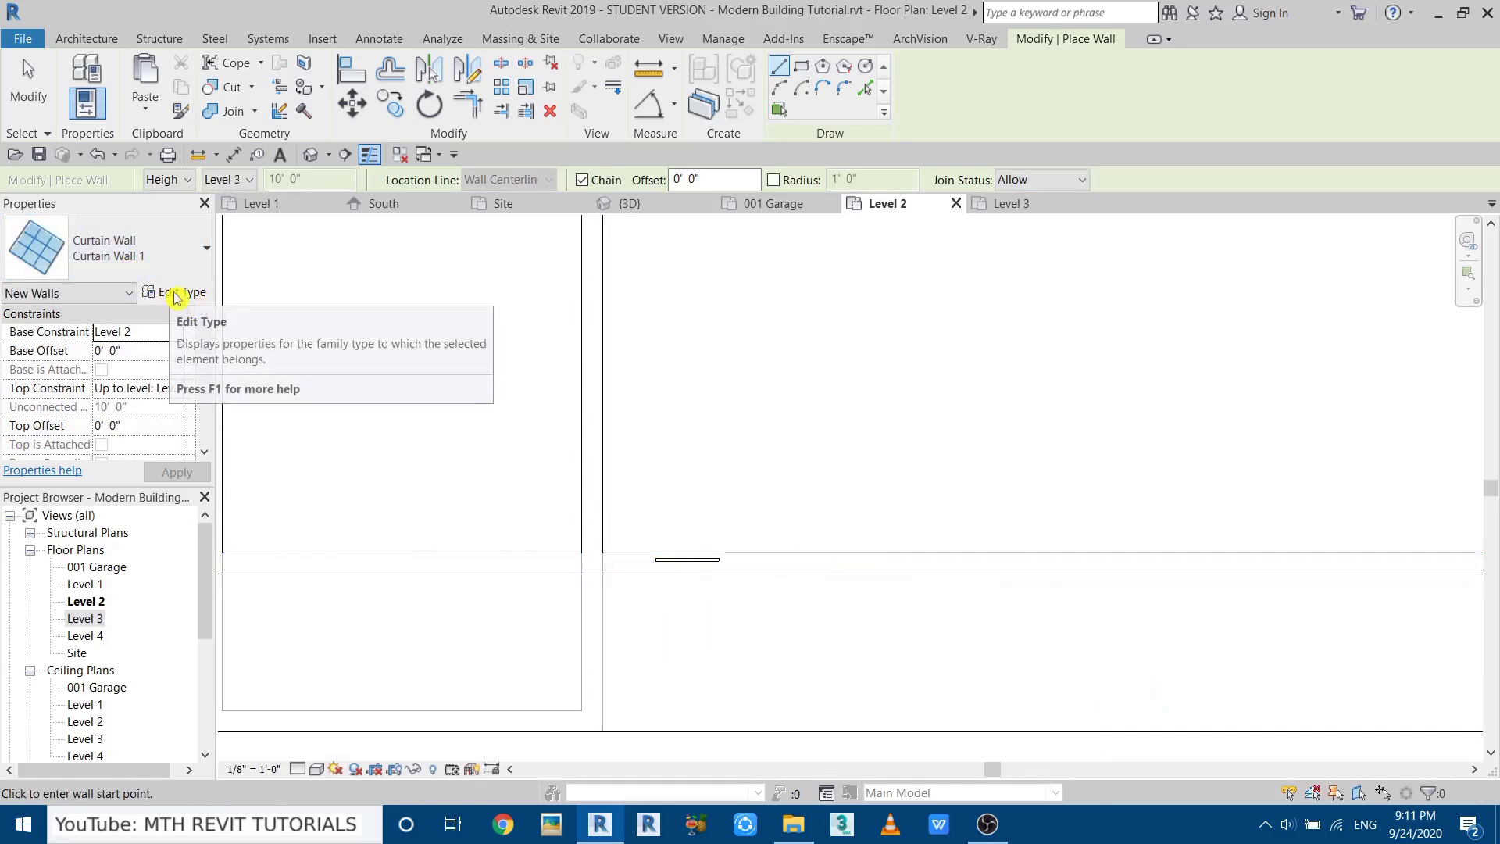
Enable Automatically Embed in the Curtain Wall 1 type so it cuts into its host wall.
click(178, 295)
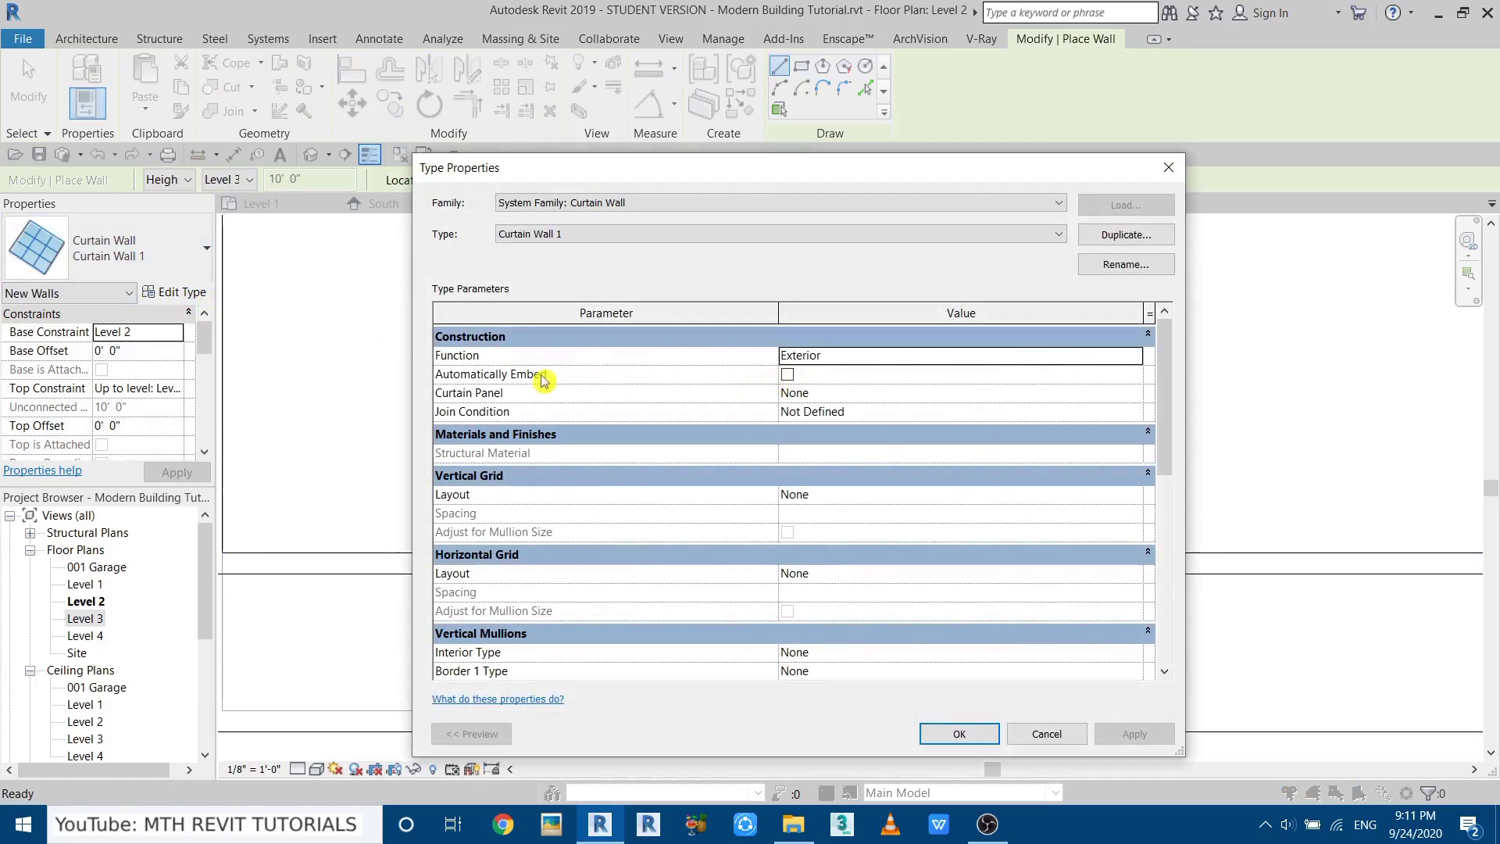
click(787, 375)
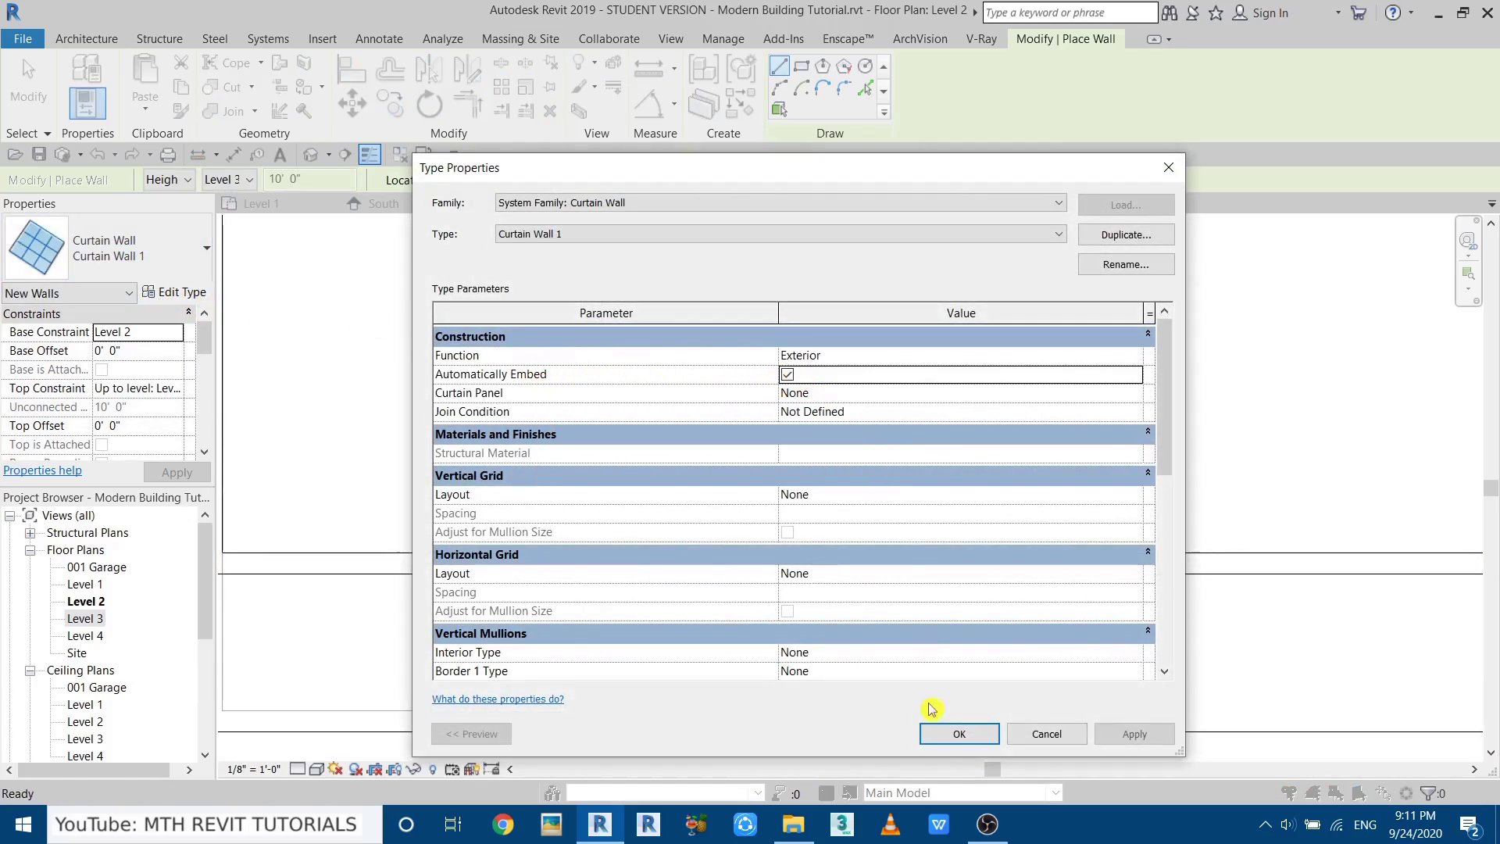
click(957, 735)
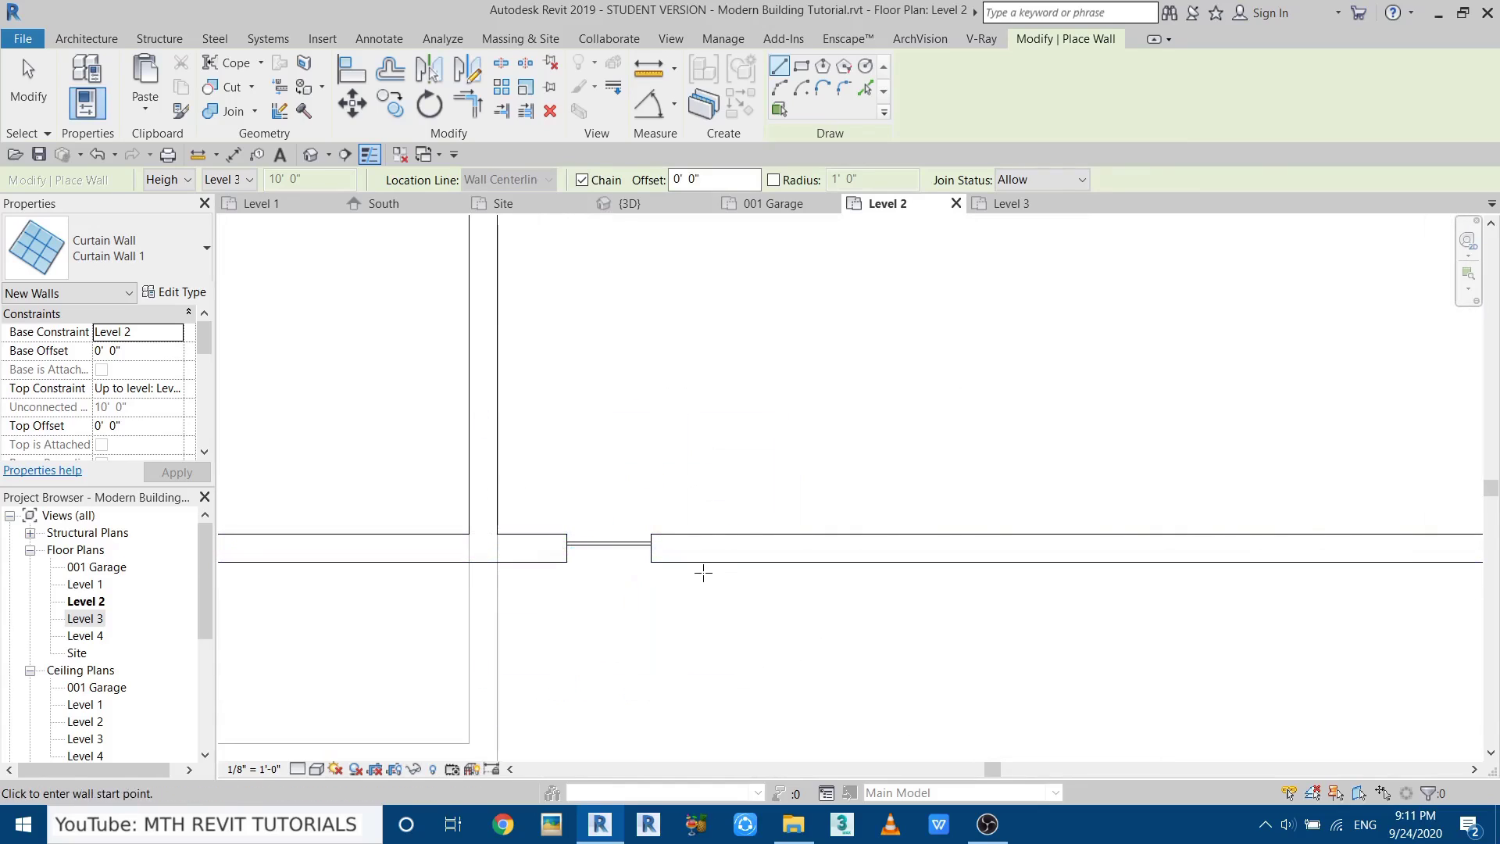
key(Escape)
Copy the embedded curtain wall twice to the east along the south wall at 3' spacing.
click(613, 552)
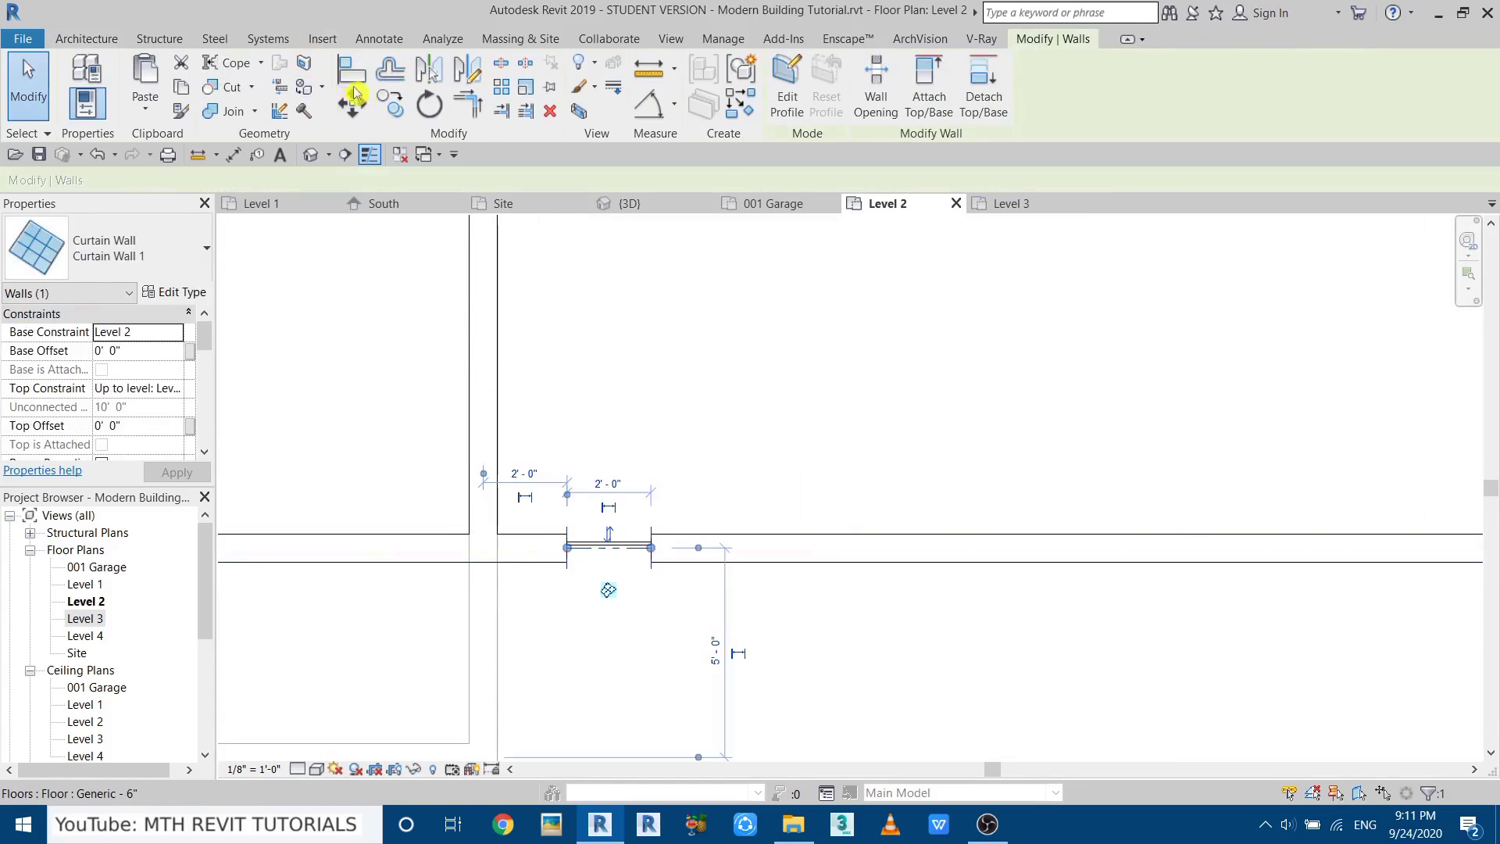
click(405, 115)
click(567, 534)
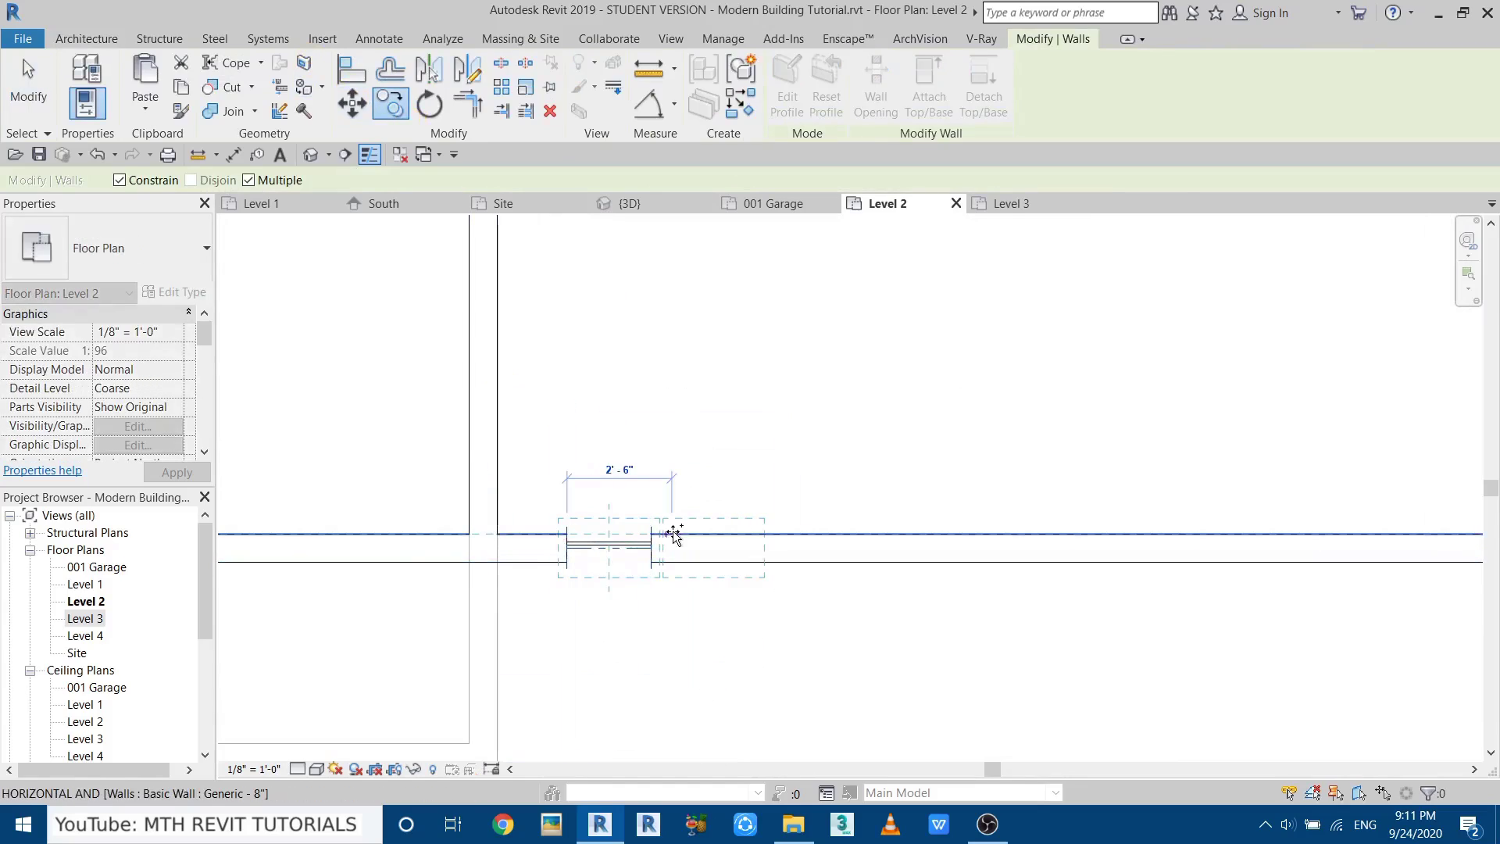
text(3)
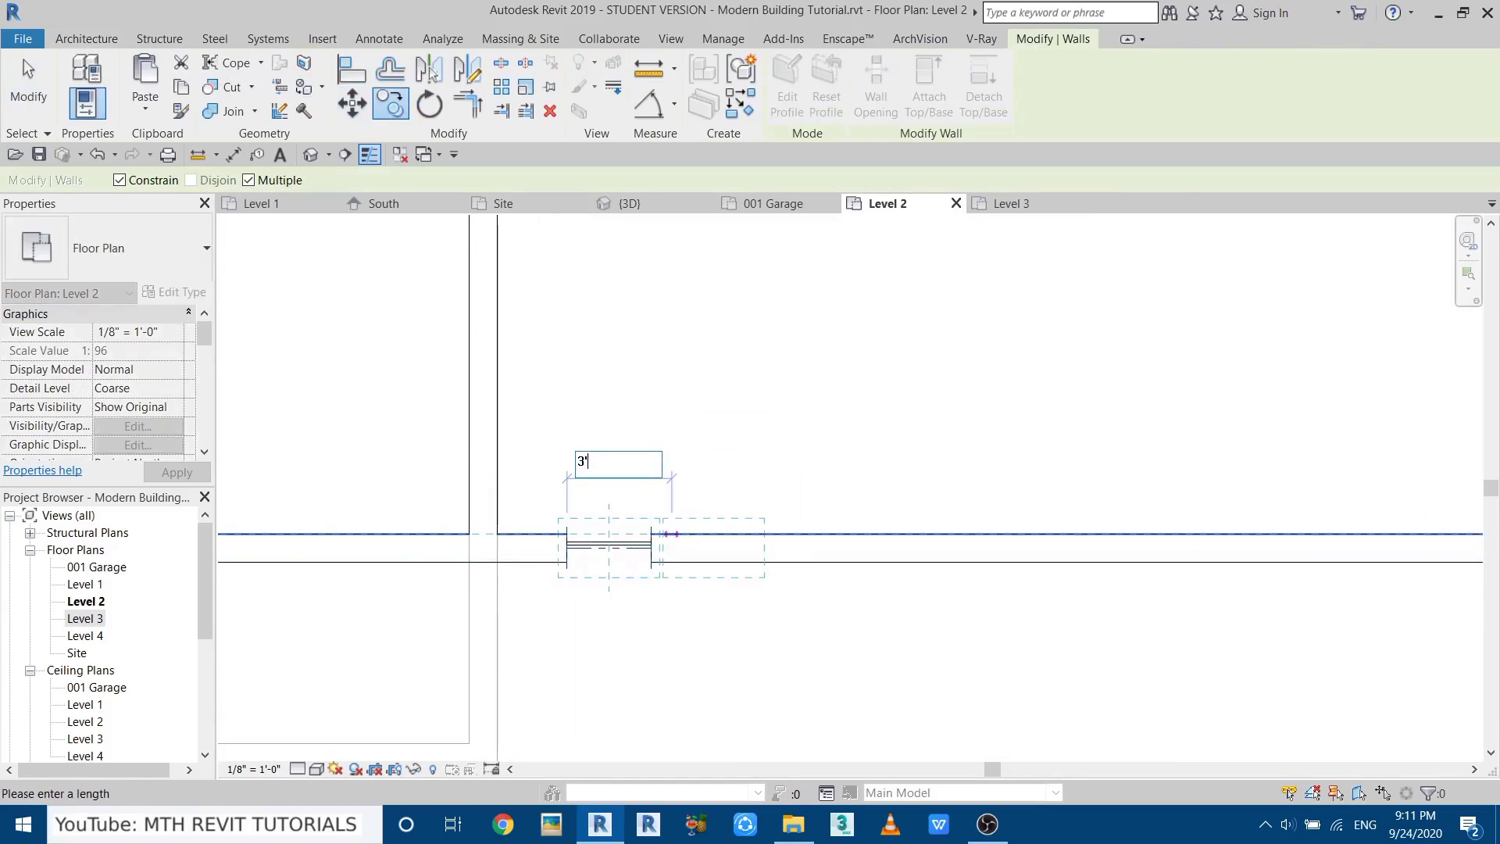
key(Return)
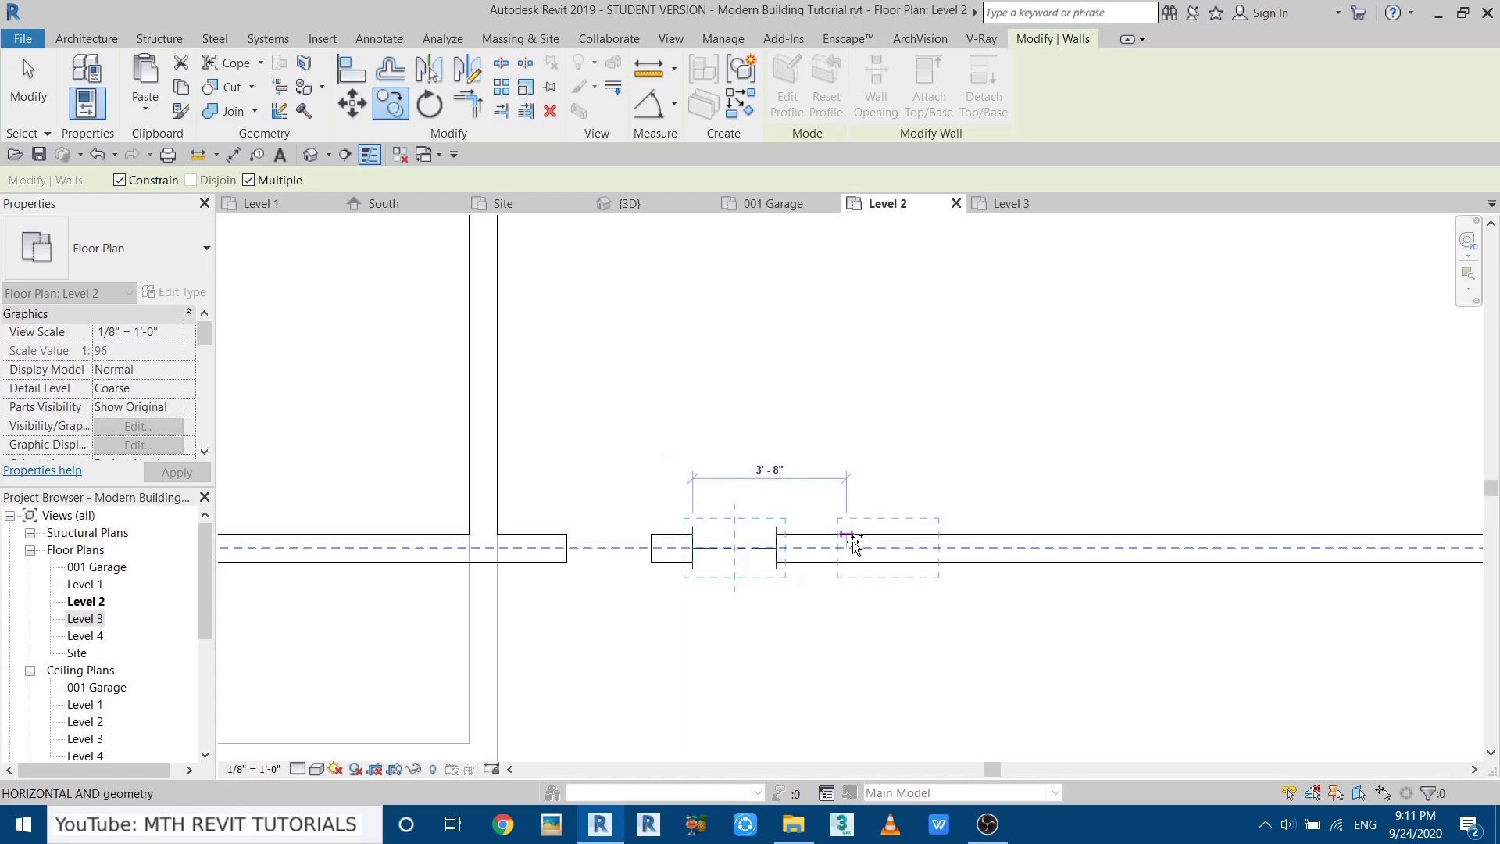
text(3)
key(Return)
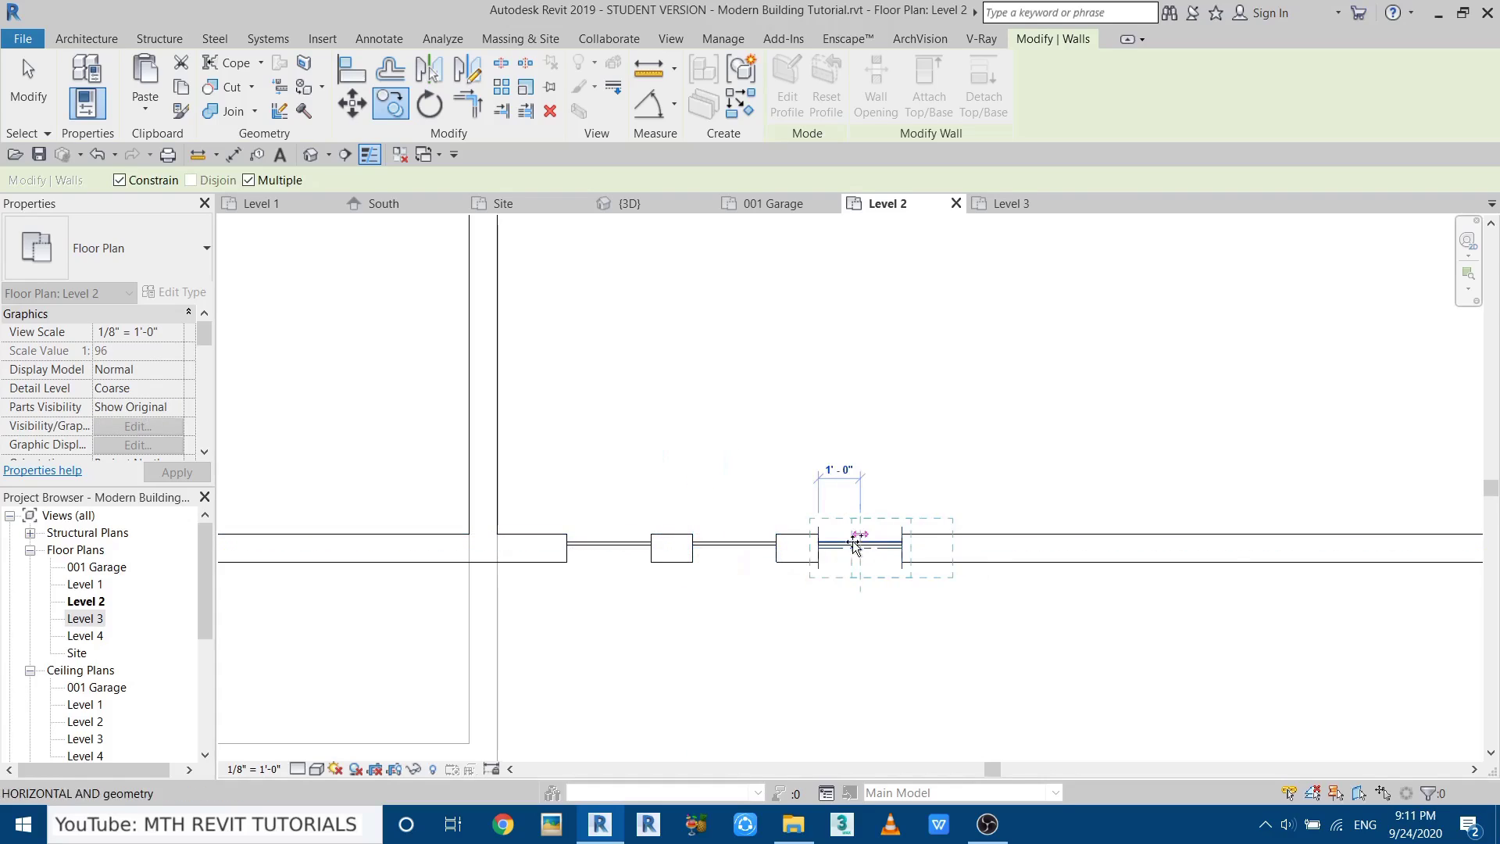
key(Escape)
Stretch the third curtain wall's east end so the row of three spans about 16' along the south wall.
middle_drag(1001, 526, 680, 610)
drag(585, 634, 639, 633)
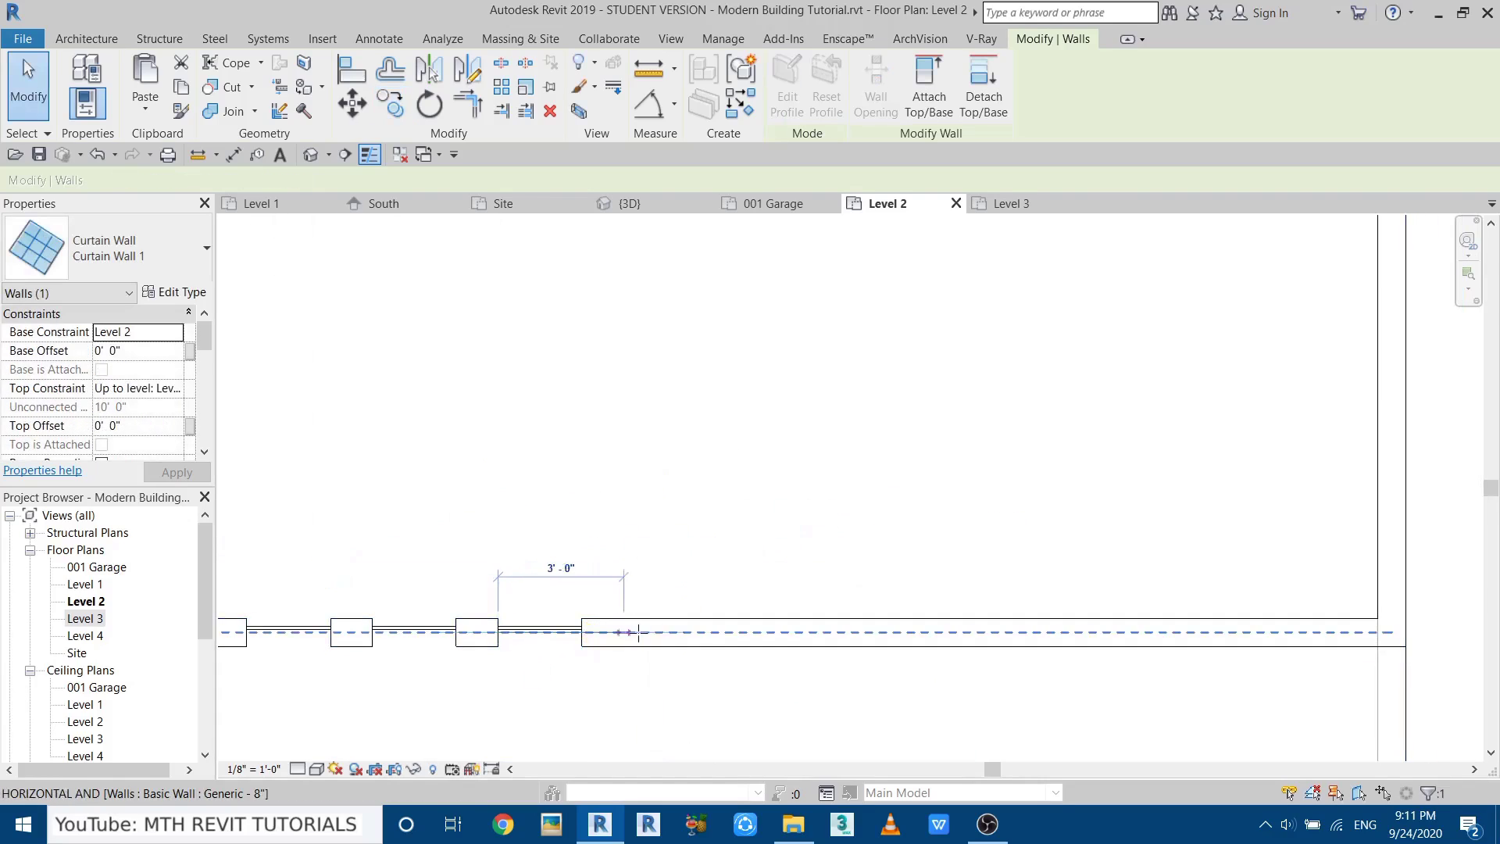
drag(854, 635, 920, 636)
click(469, 261)
In the 3D view, copy the westernmost Level 2 curtain wall and paste it aligned to Level 3.
click(308, 156)
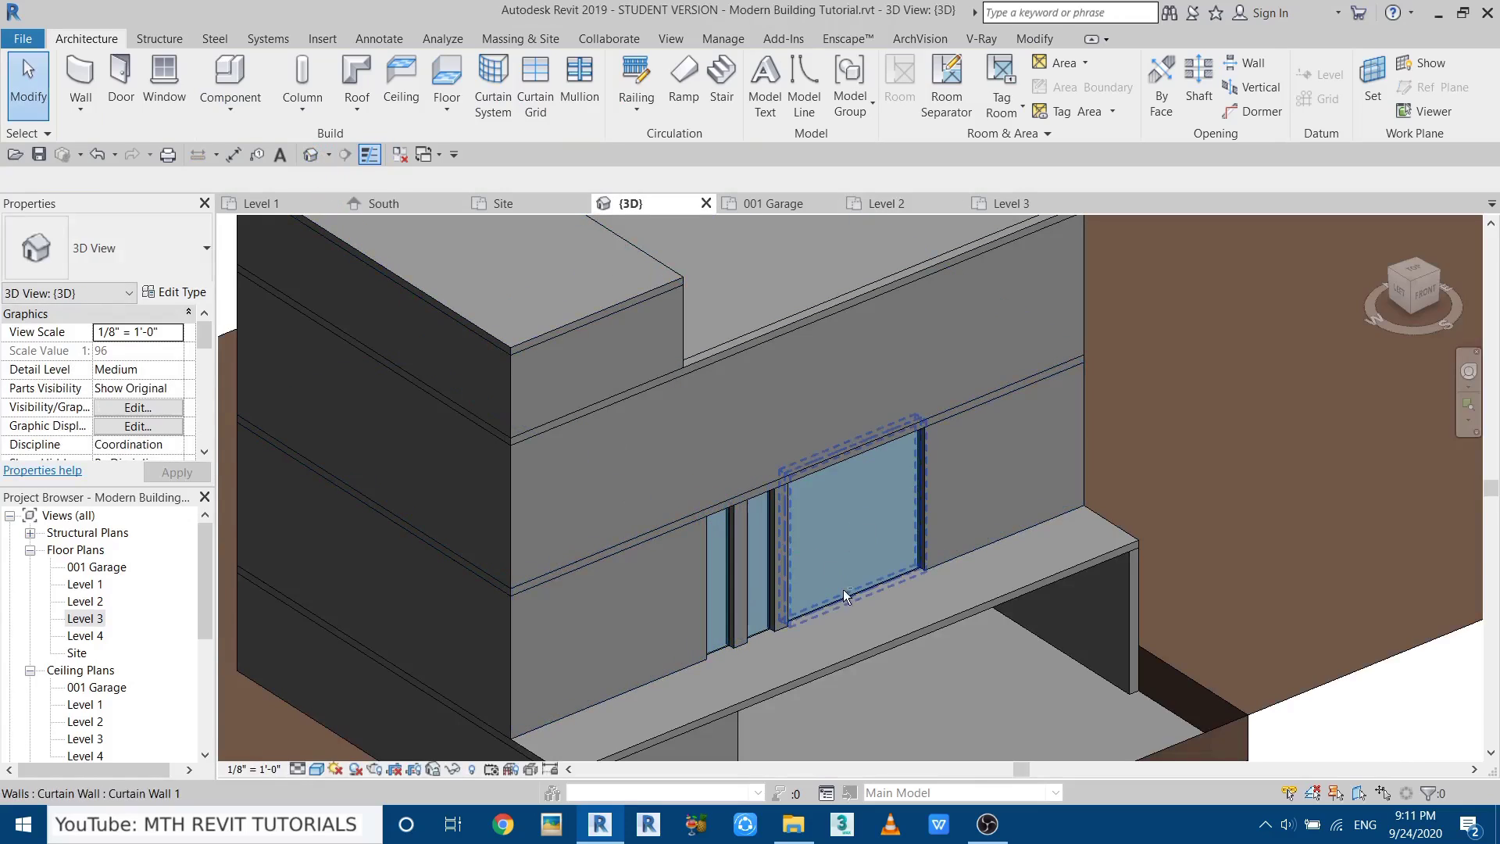
shift+middle_drag(847, 597, 753, 612)
middle_drag(543, 569, 610, 602)
scroll(553, 604, up, 1)
click(552, 604)
click(537, 629)
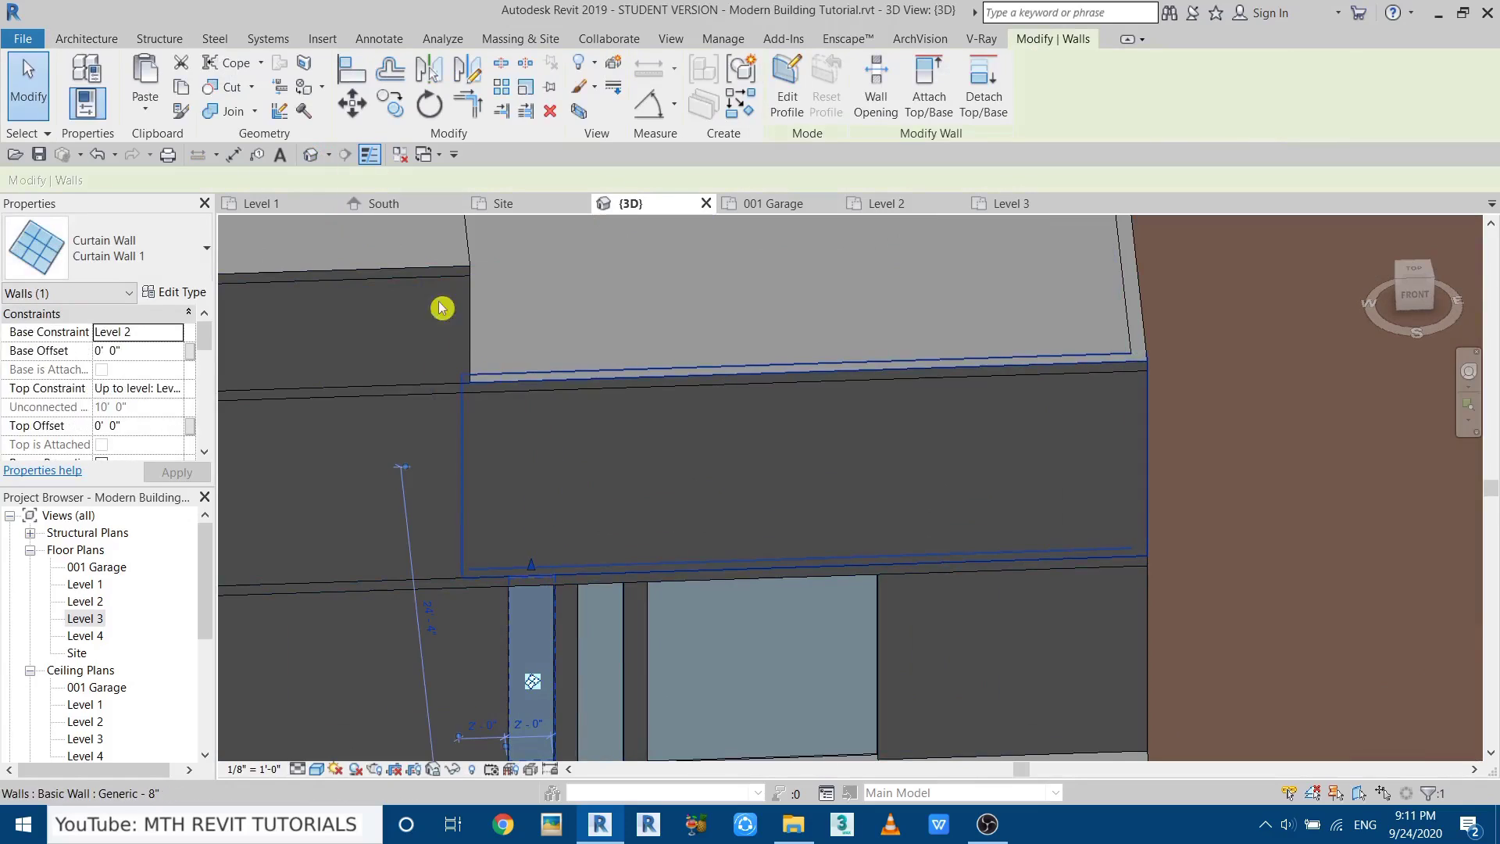
click(132, 116)
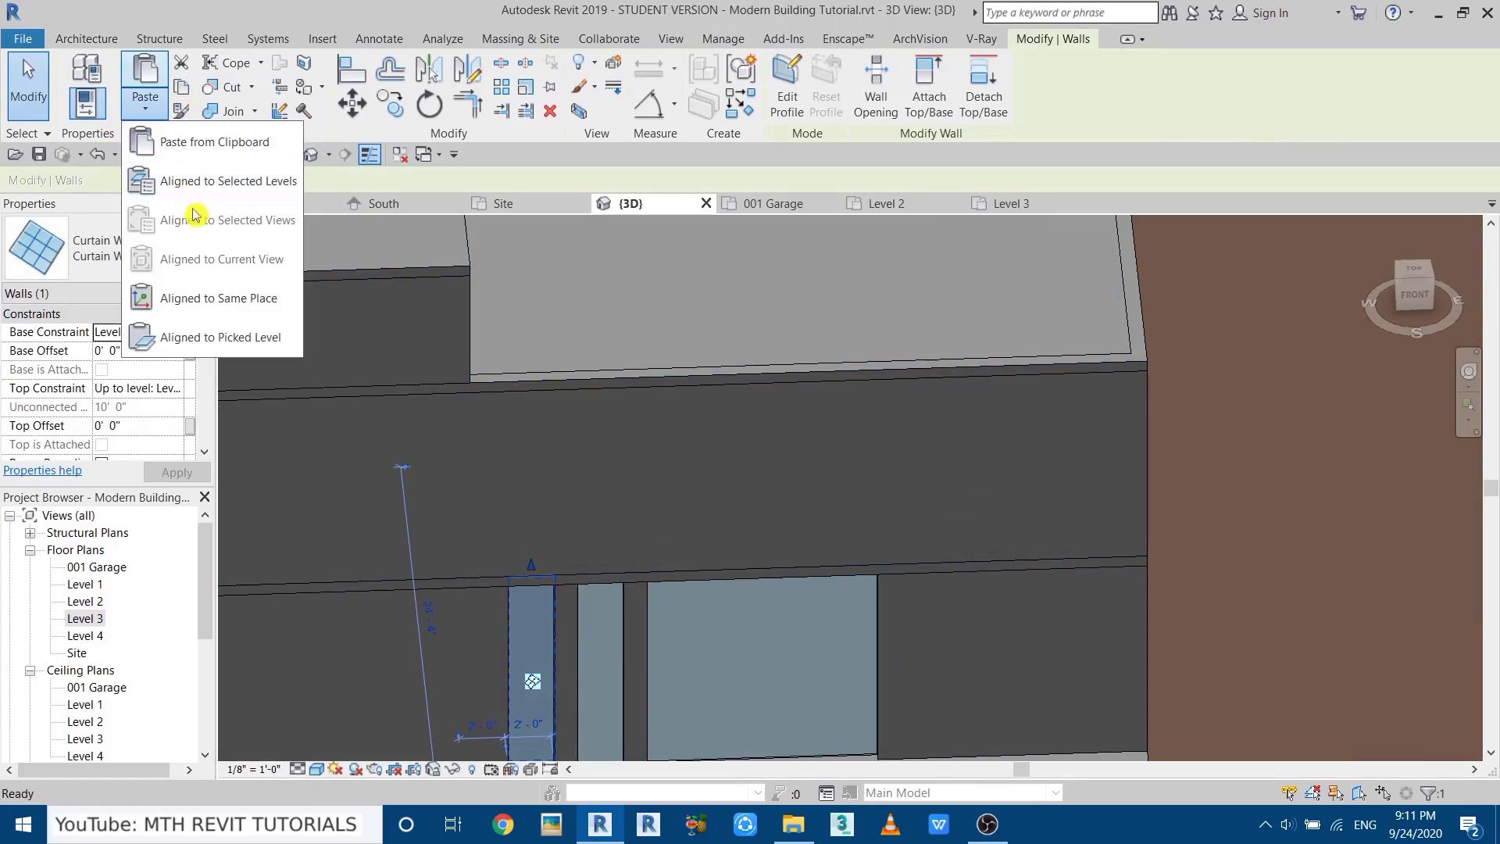
click(180, 182)
click(661, 320)
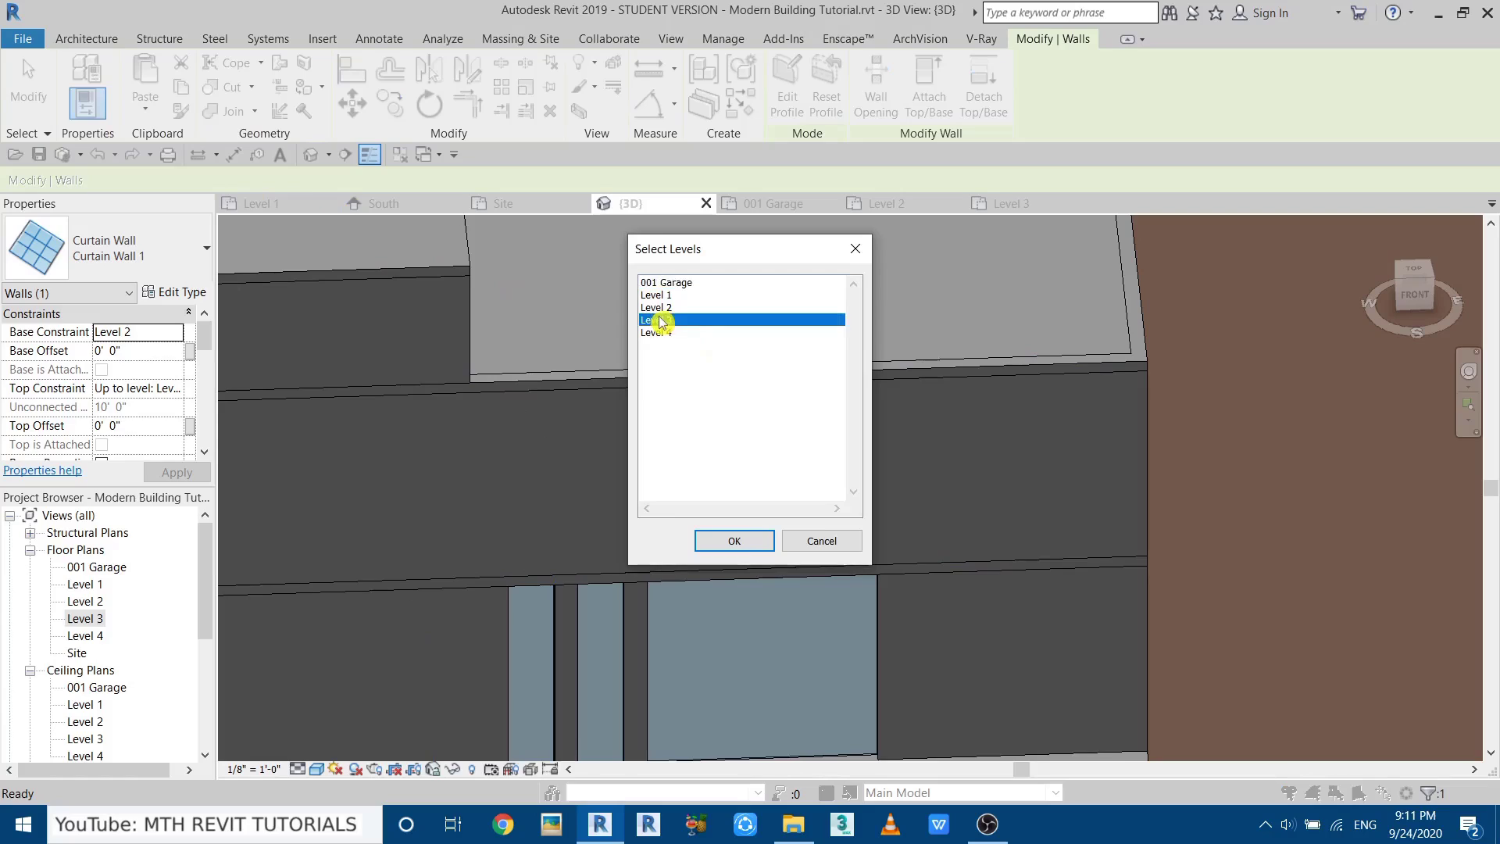
click(734, 540)
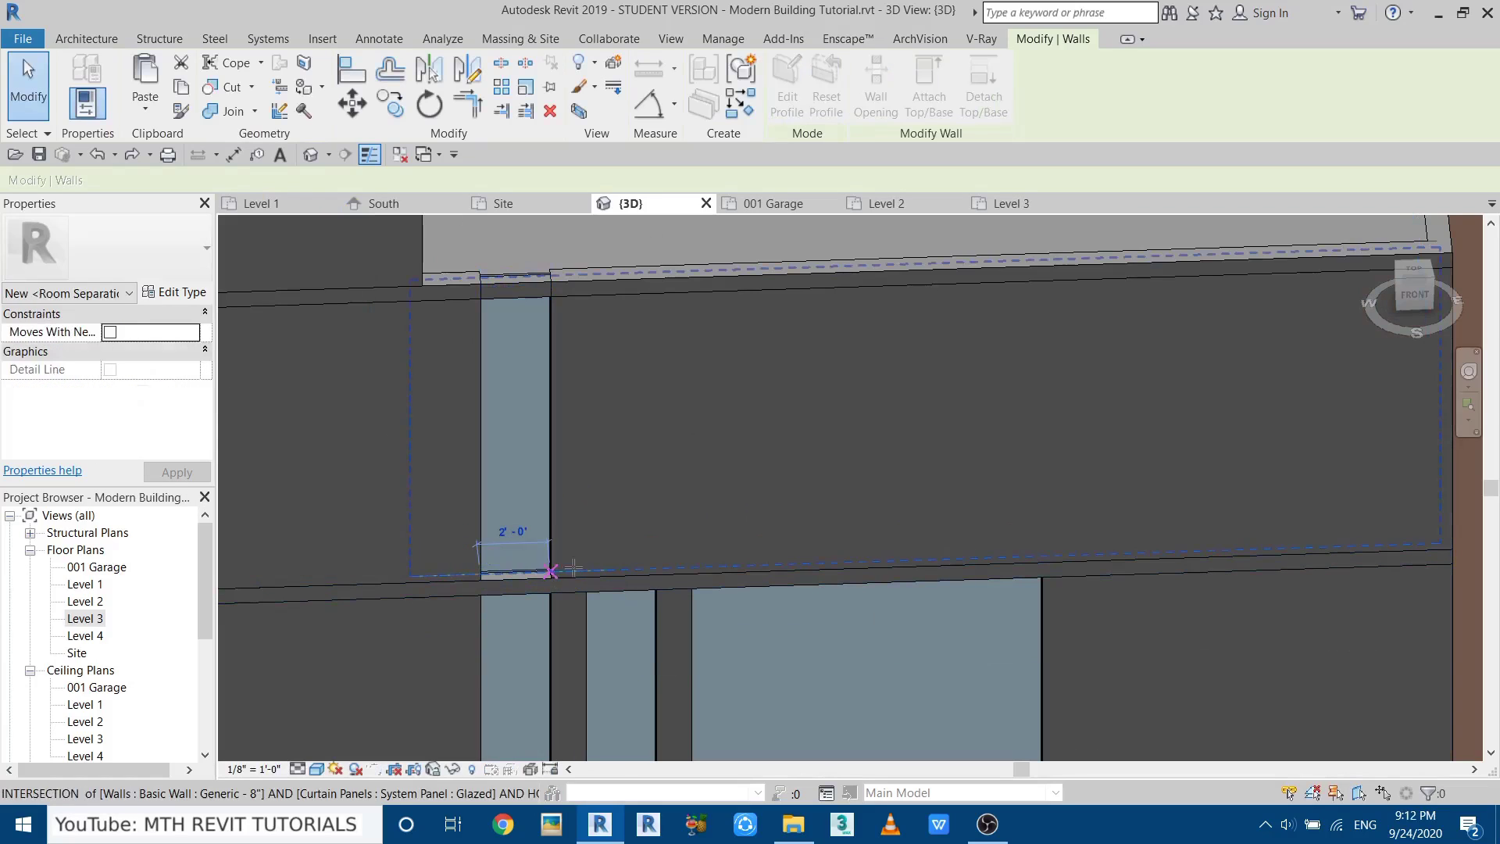
Stretch the Level 3 curtain wall to 16' long, its east end aligned with the wide curtain wall below.
click(477, 544)
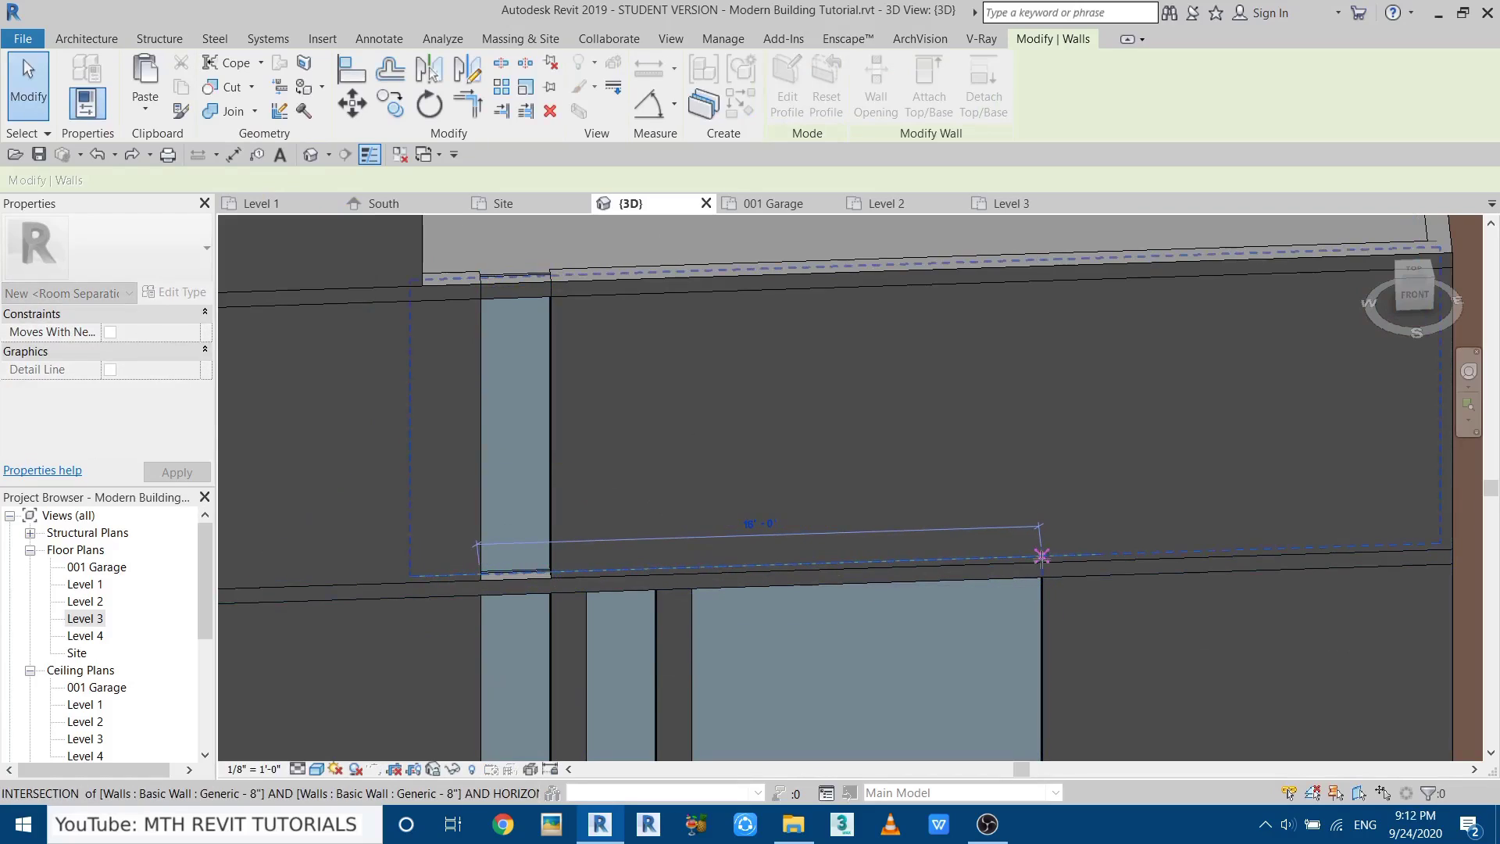
key(Escape)
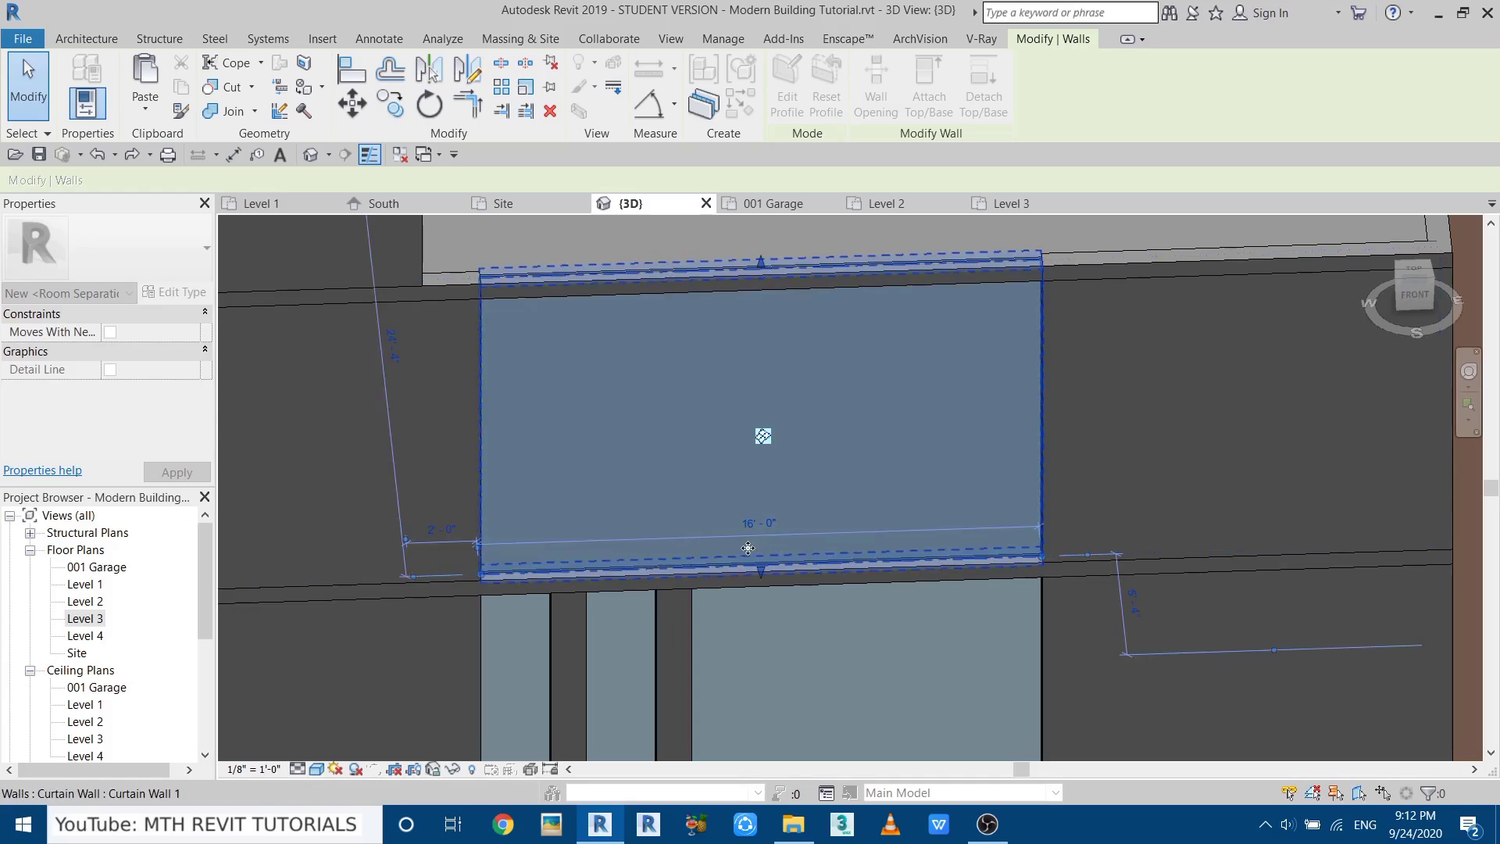
key(Escape)
Examine where the Level 3 curtain wall's top meets the floor slab, along with the Level 2 curtain walls below.
scroll(785, 451, down, 2)
shift+middle_drag(790, 457, 521, 376)
scroll(521, 377, up, 3)
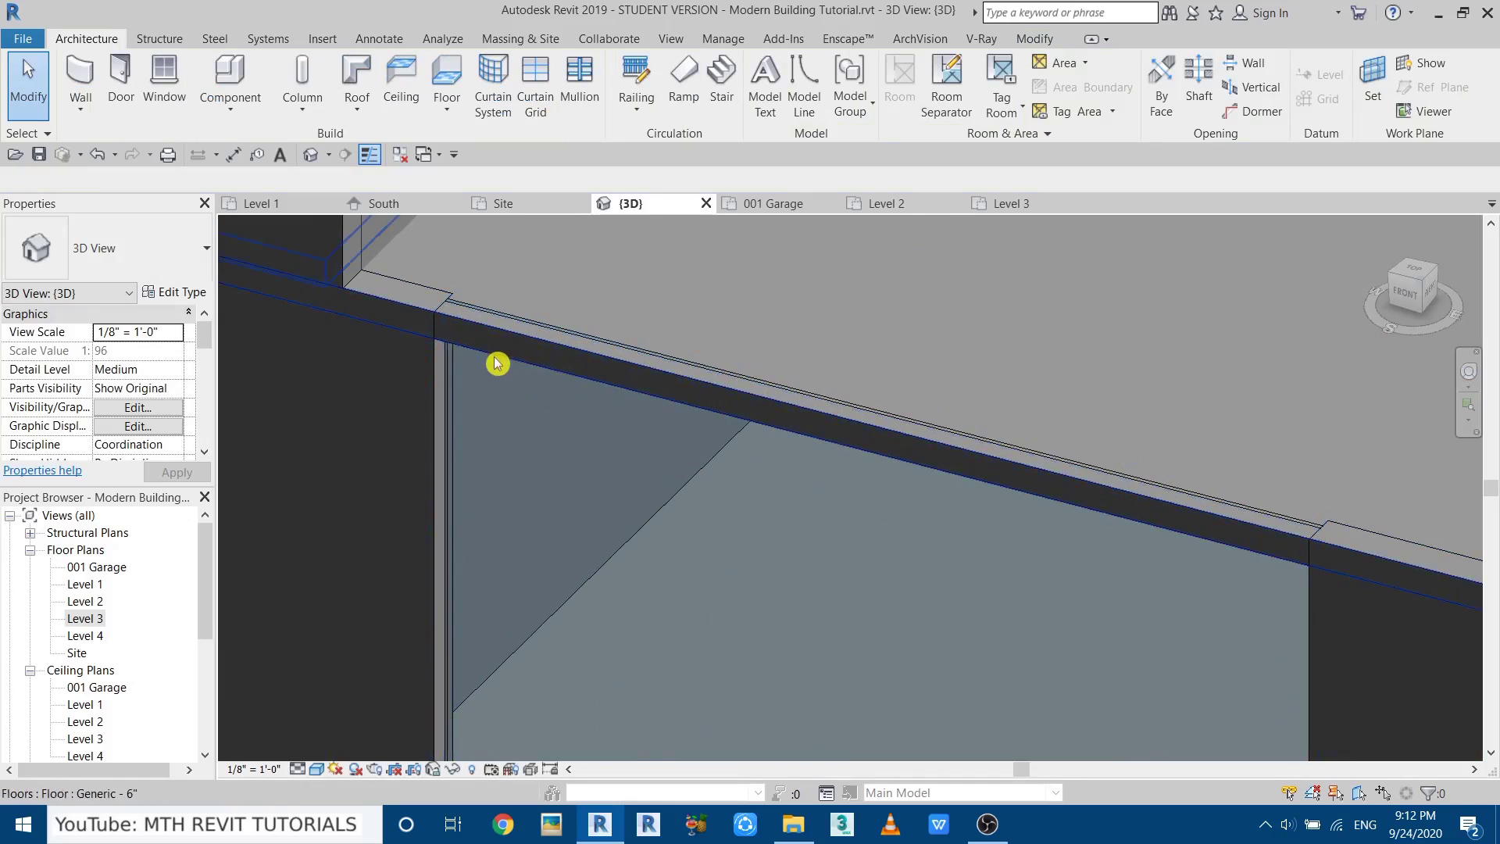
scroll(451, 321, up, 1)
scroll(459, 291, up, 2)
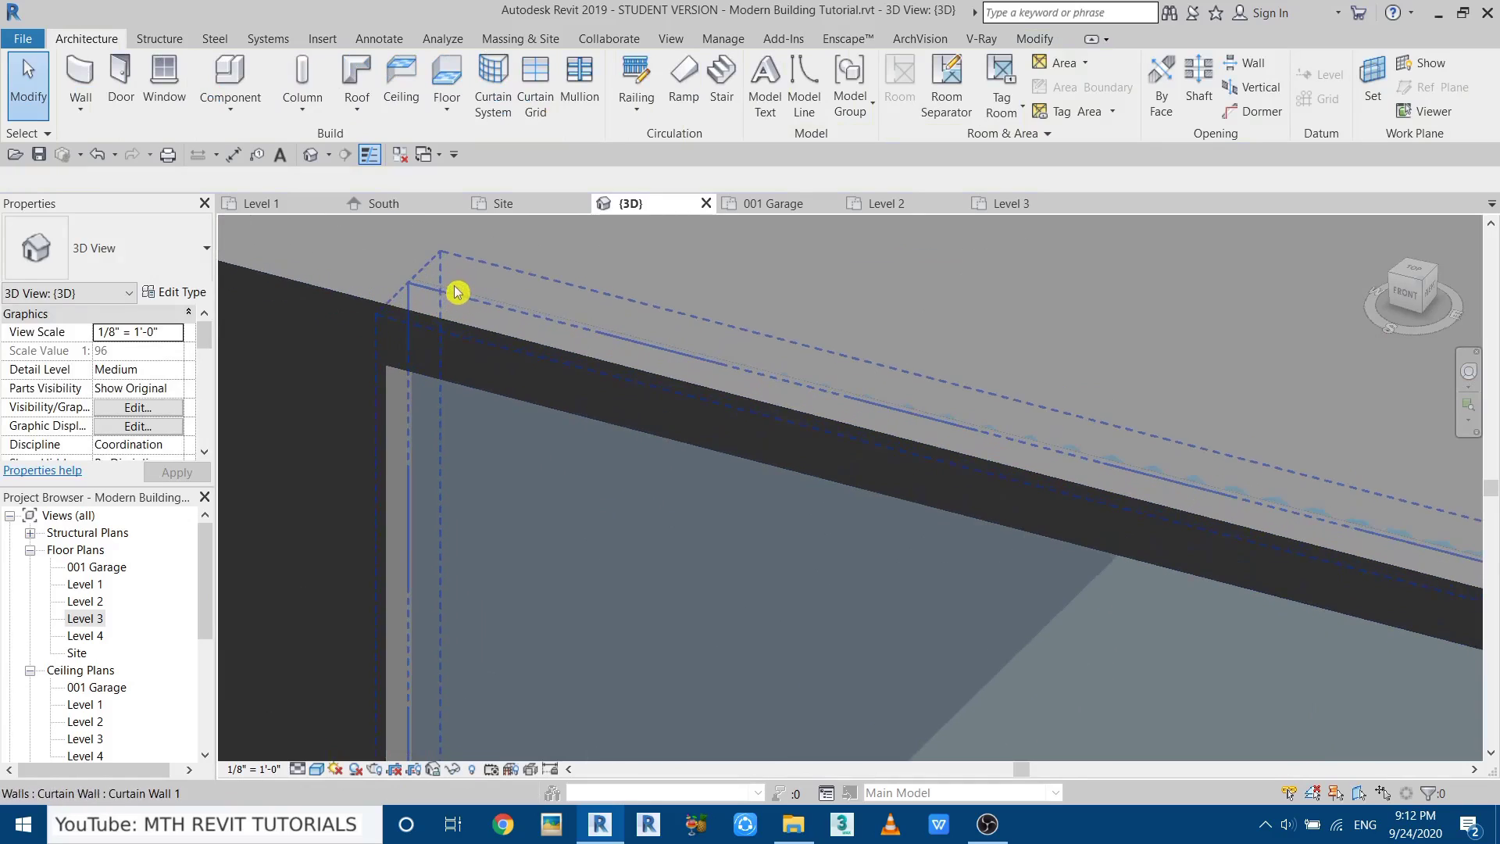
scroll(673, 422, down, 4)
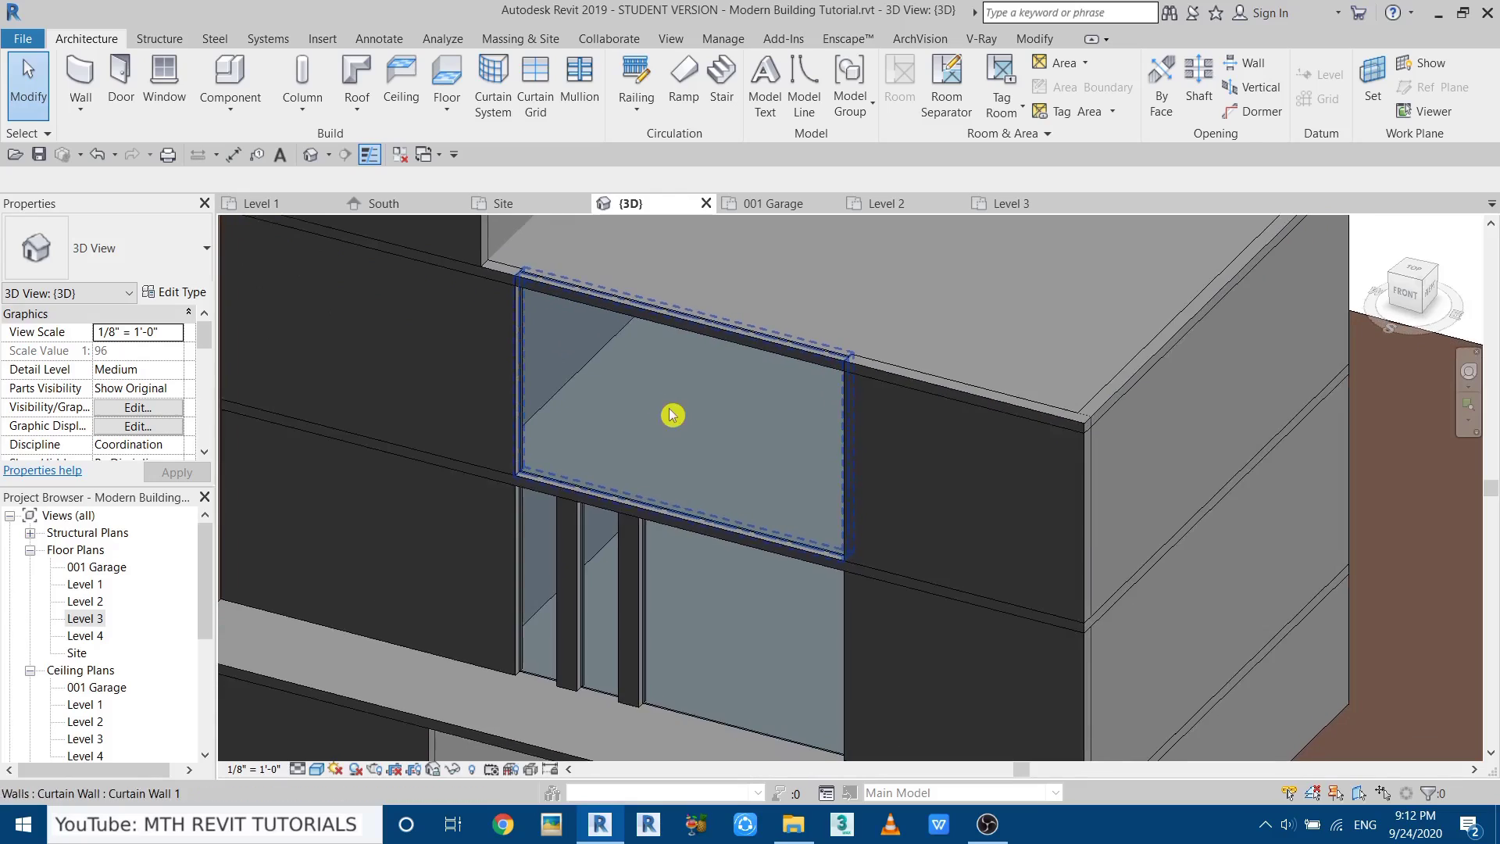
click(683, 408)
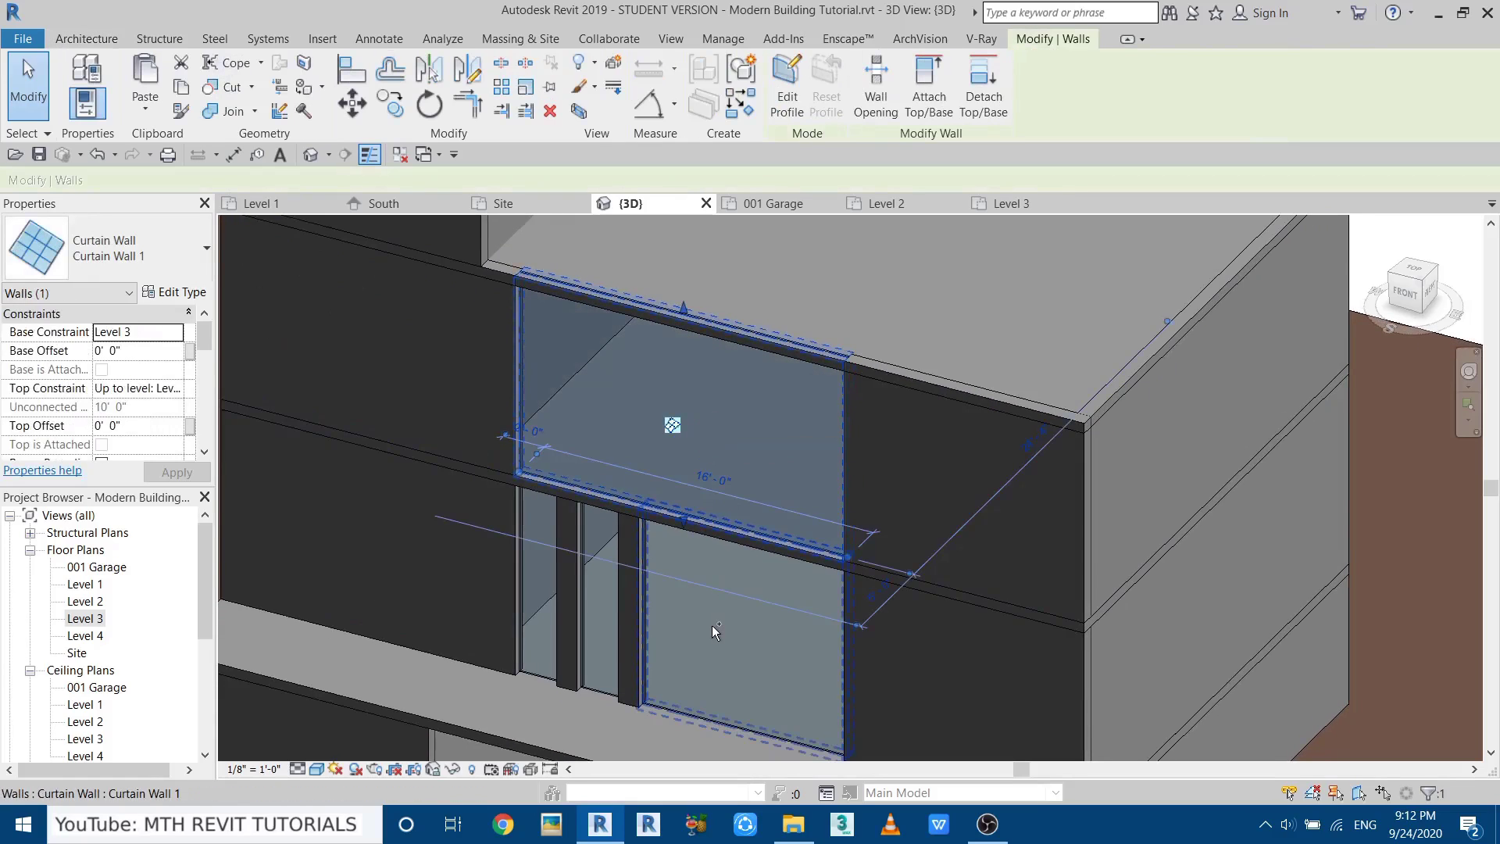
ctrl+click(591, 627)
ctrl+click(539, 601)
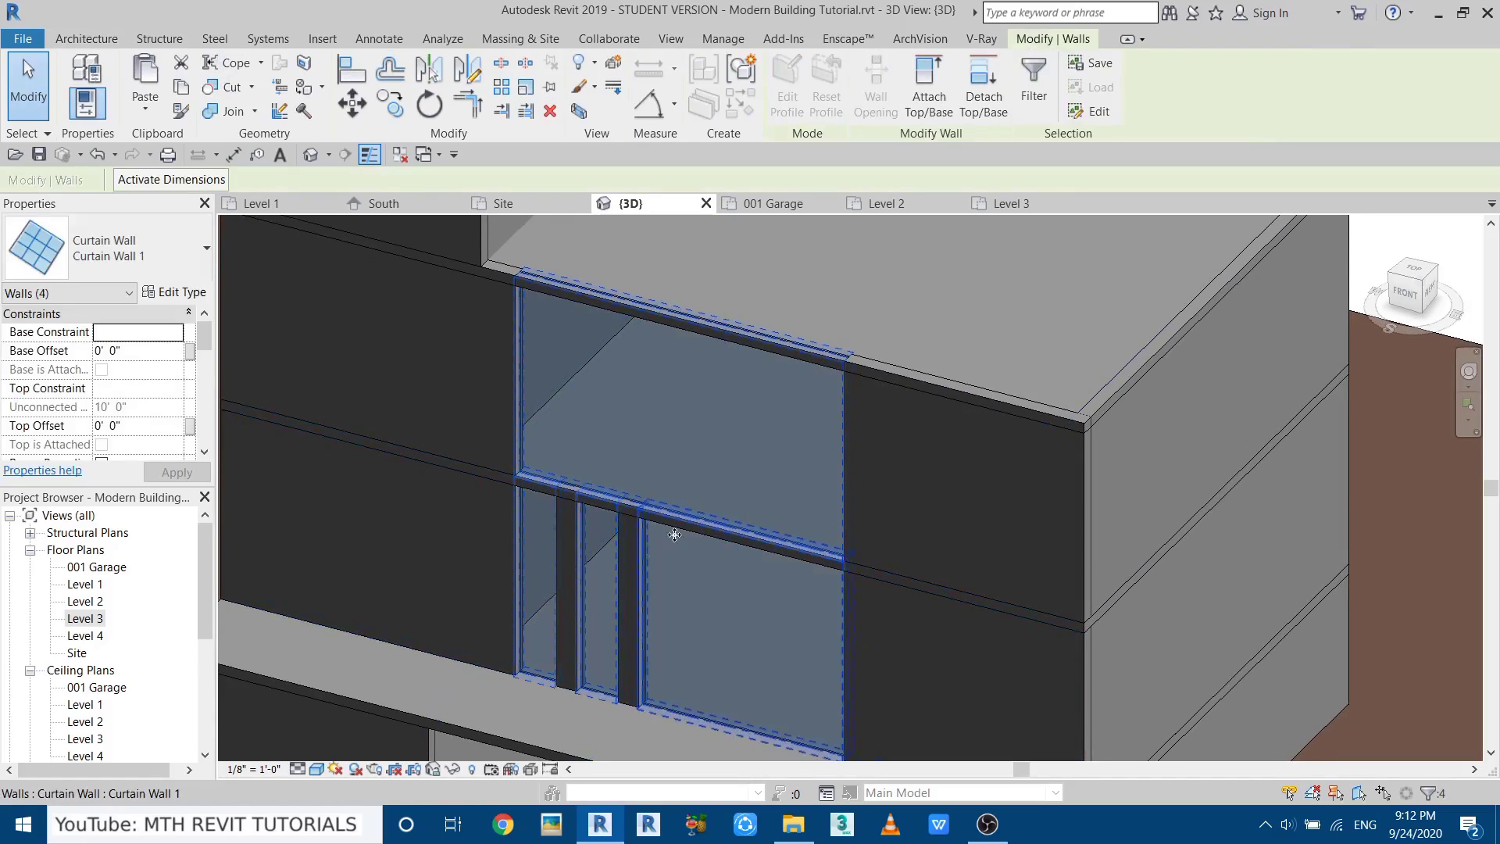
ctrl+click(1204, 314)
key(Escape)
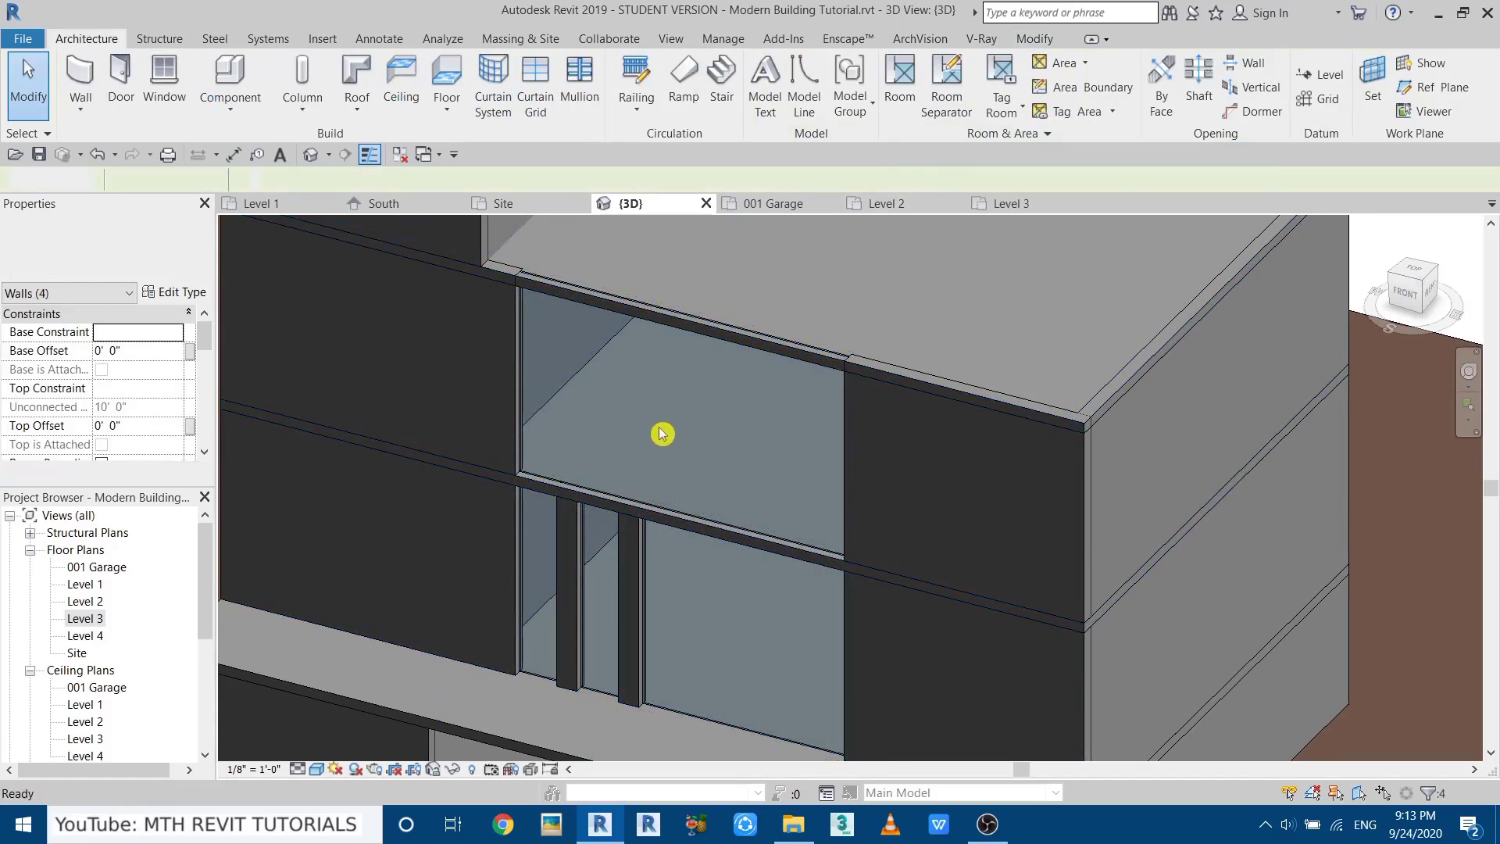
Attach the top of the Level 3 curtain wall to the slab directly above it.
middle_drag(663, 432, 616, 535)
middle_drag(661, 579, 649, 610)
scroll(648, 544, up, 1)
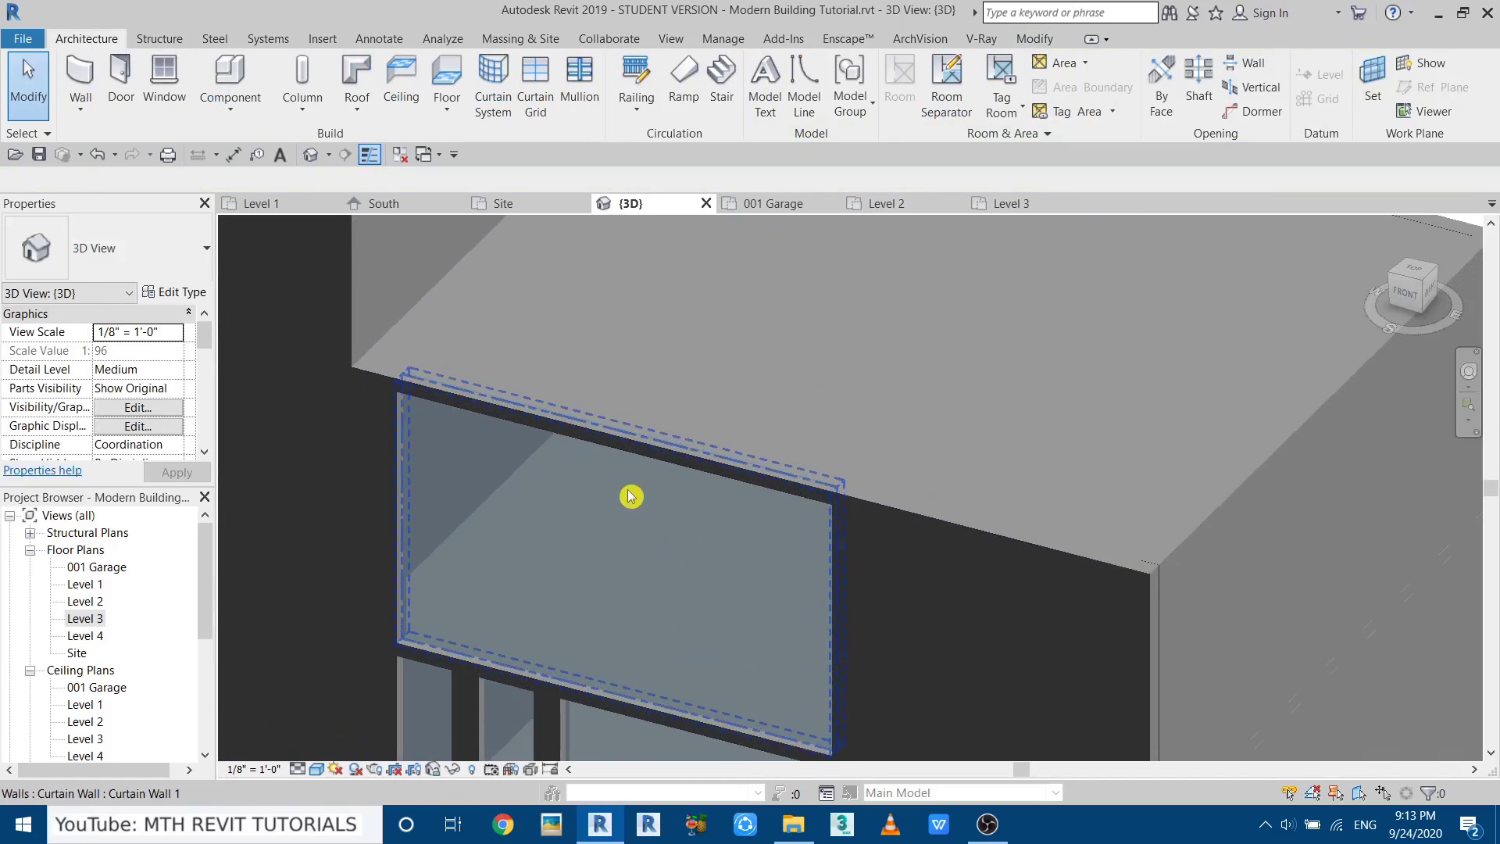
click(630, 493)
click(926, 94)
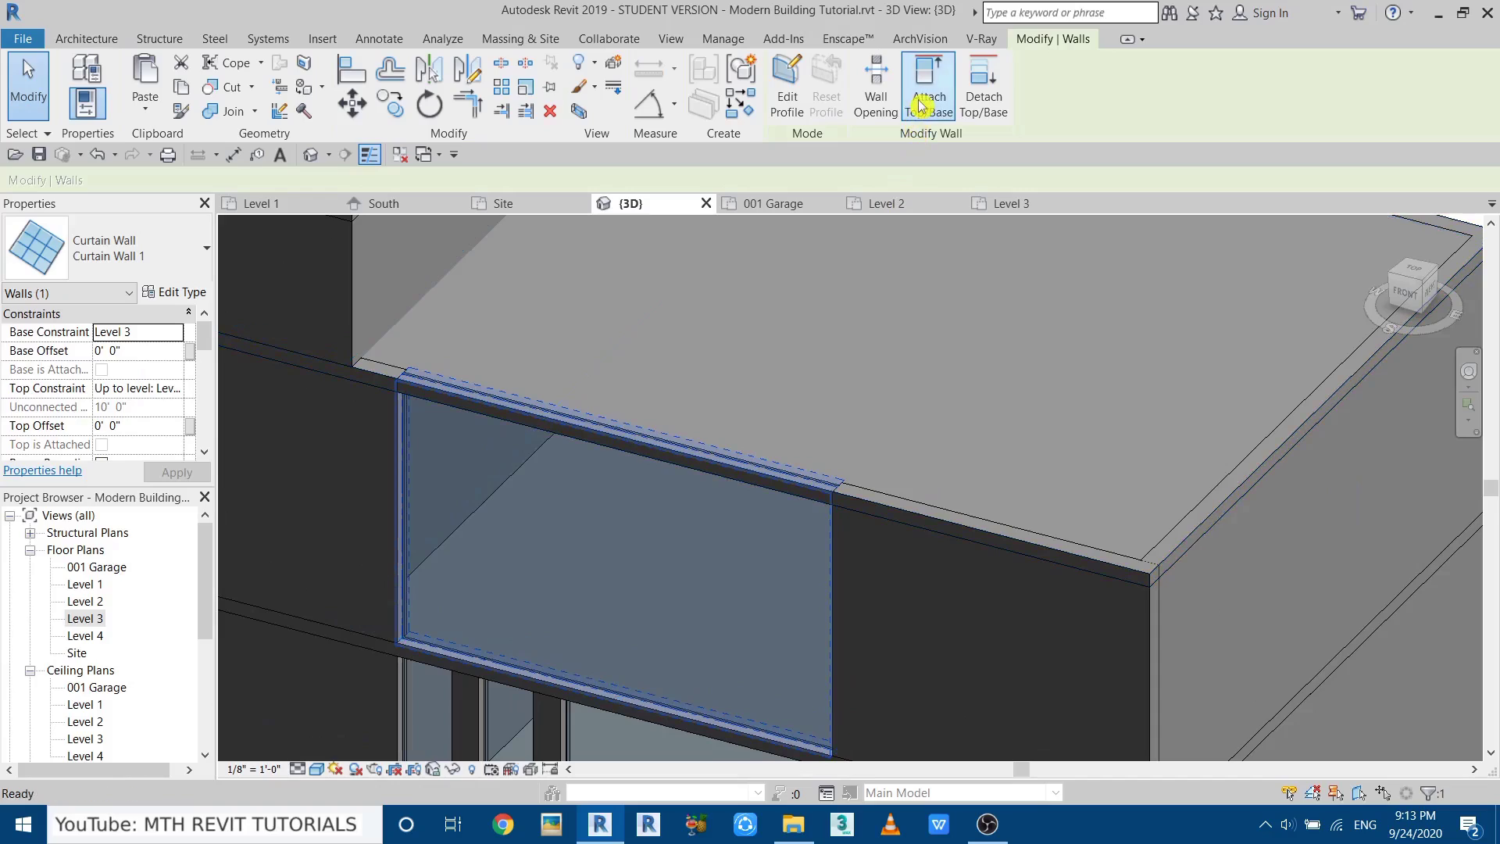
click(722, 396)
key(Escape)
Attach the tops of the three Level 2 curtain walls to the Generic - 6" floor slab above them.
middle_drag(742, 758, 739, 503)
click(739, 502)
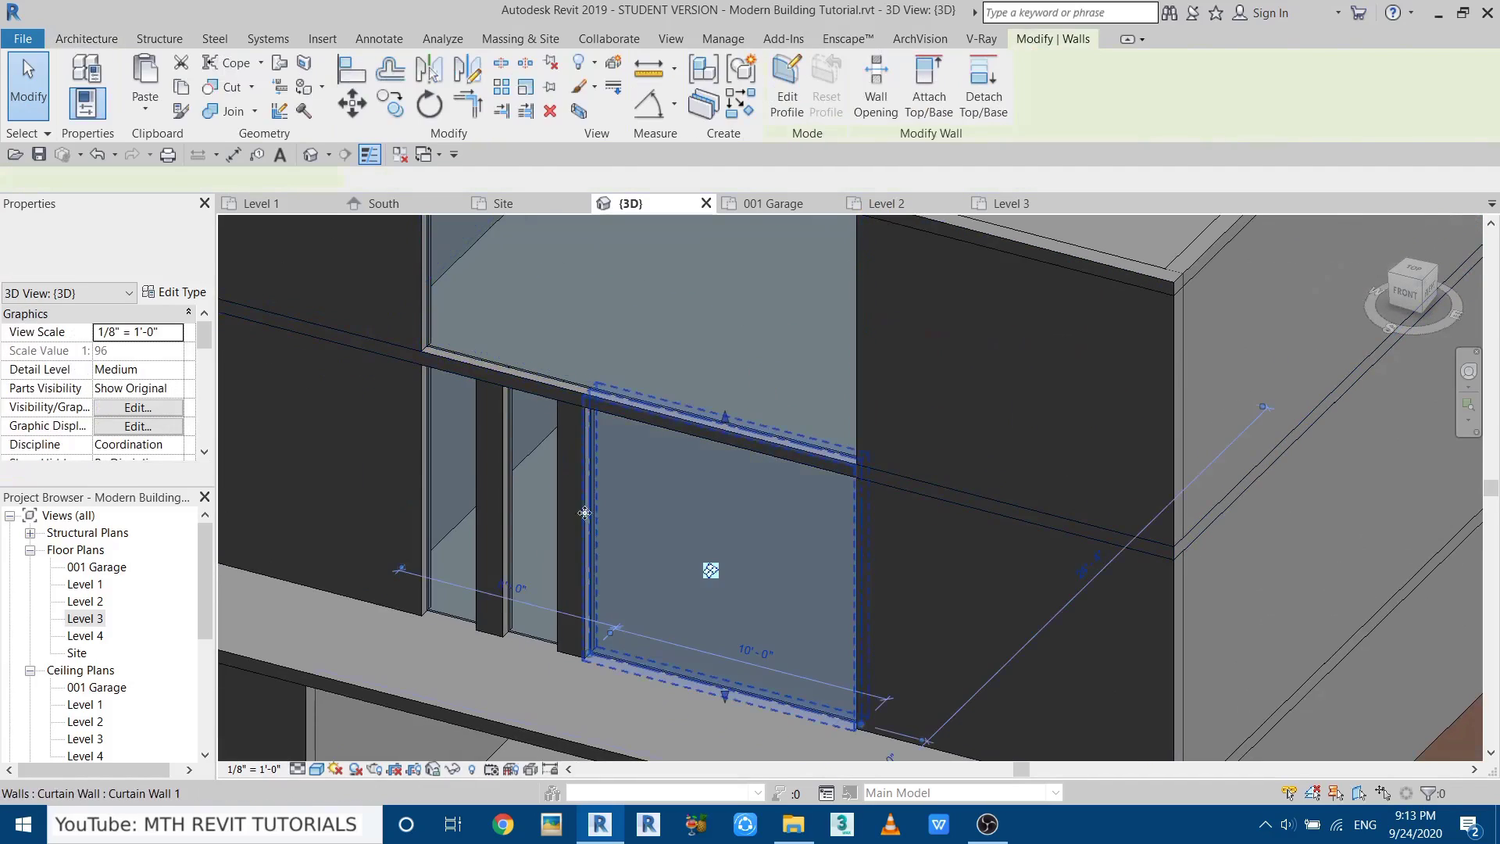
ctrl+click(545, 494)
ctrl+click(464, 467)
click(929, 94)
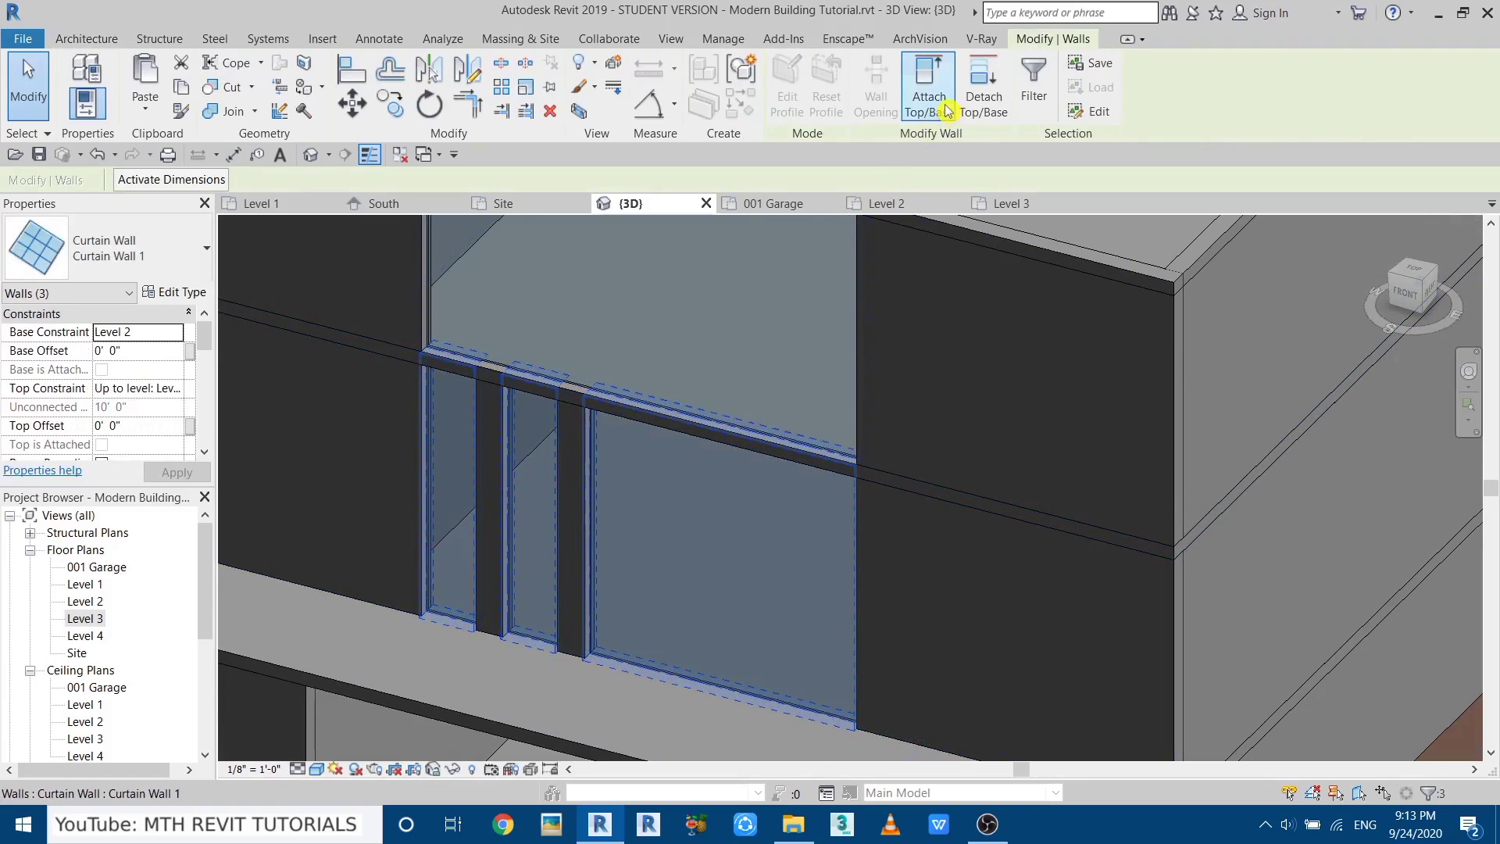
scroll(895, 470, up, 5)
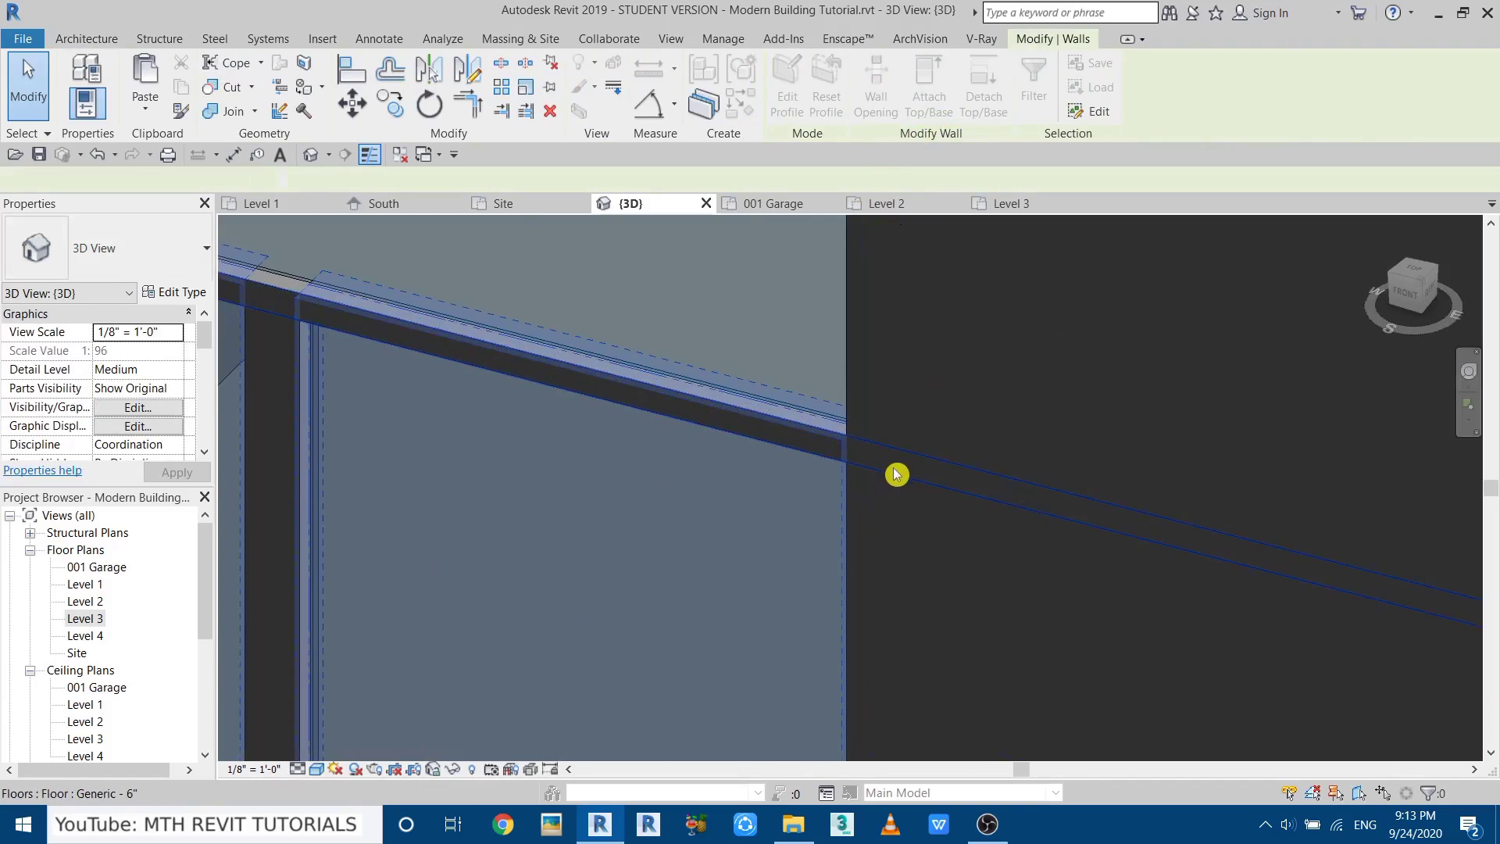
click(896, 475)
key(Escape)
scroll(687, 438, down, 5)
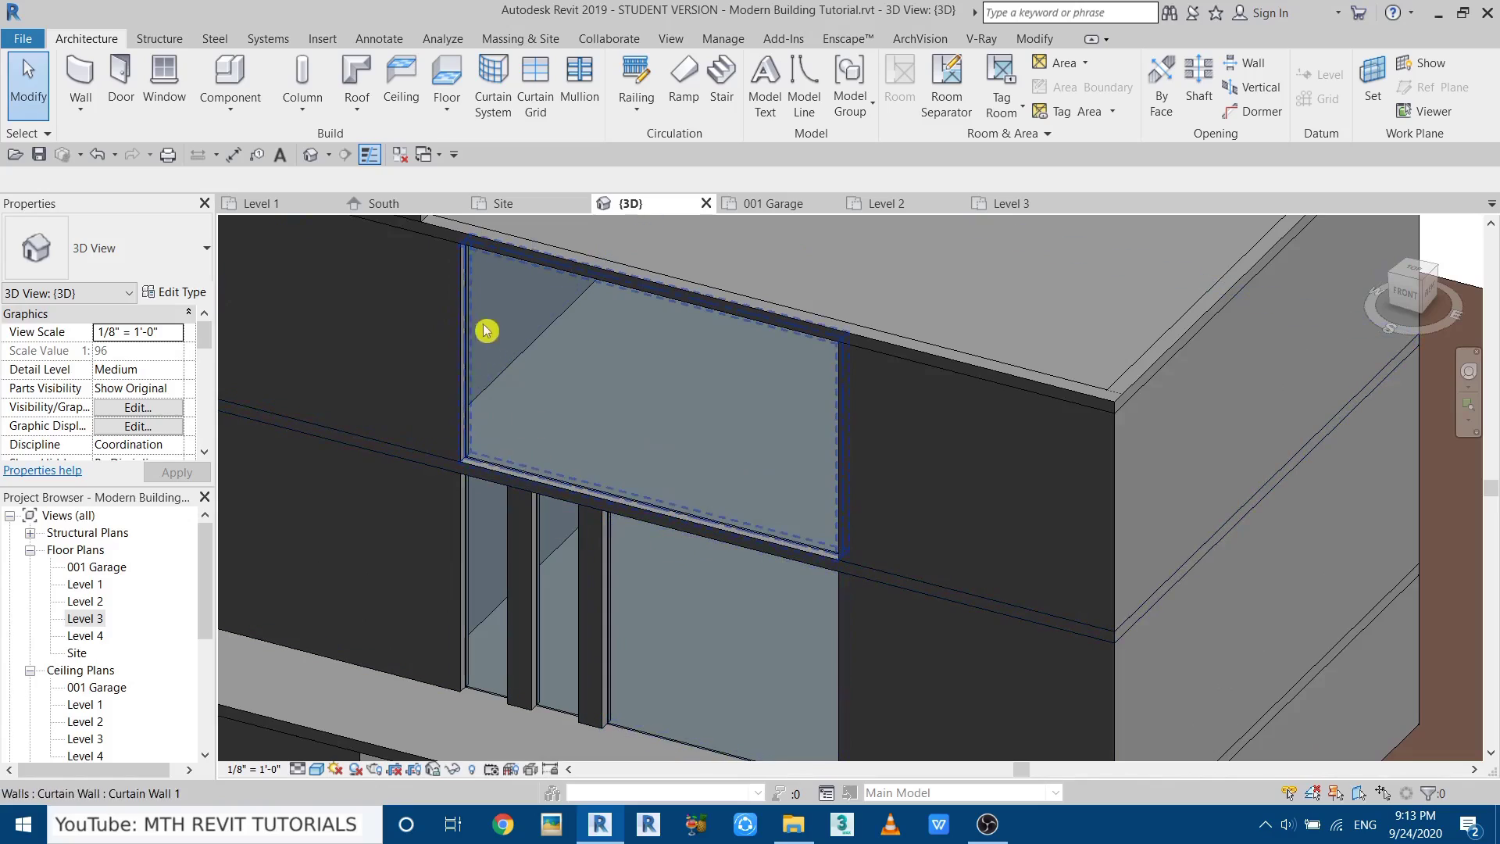
Place 2.5" x 5" rectangular mullions on all grid lines of the Level 3 curtain wall and the three Level 2 curtain walls.
click(579, 101)
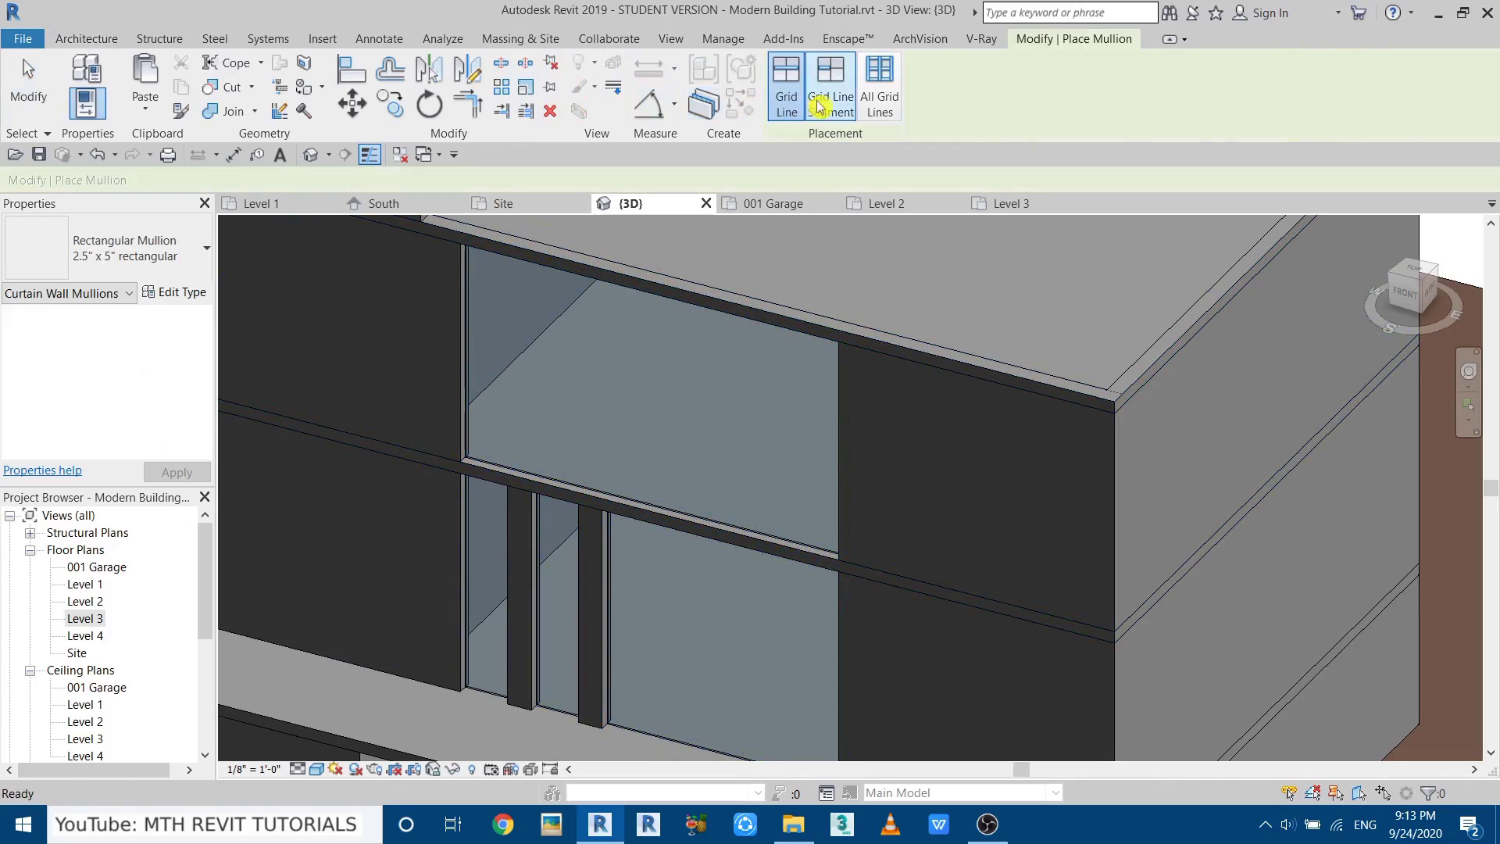
click(879, 86)
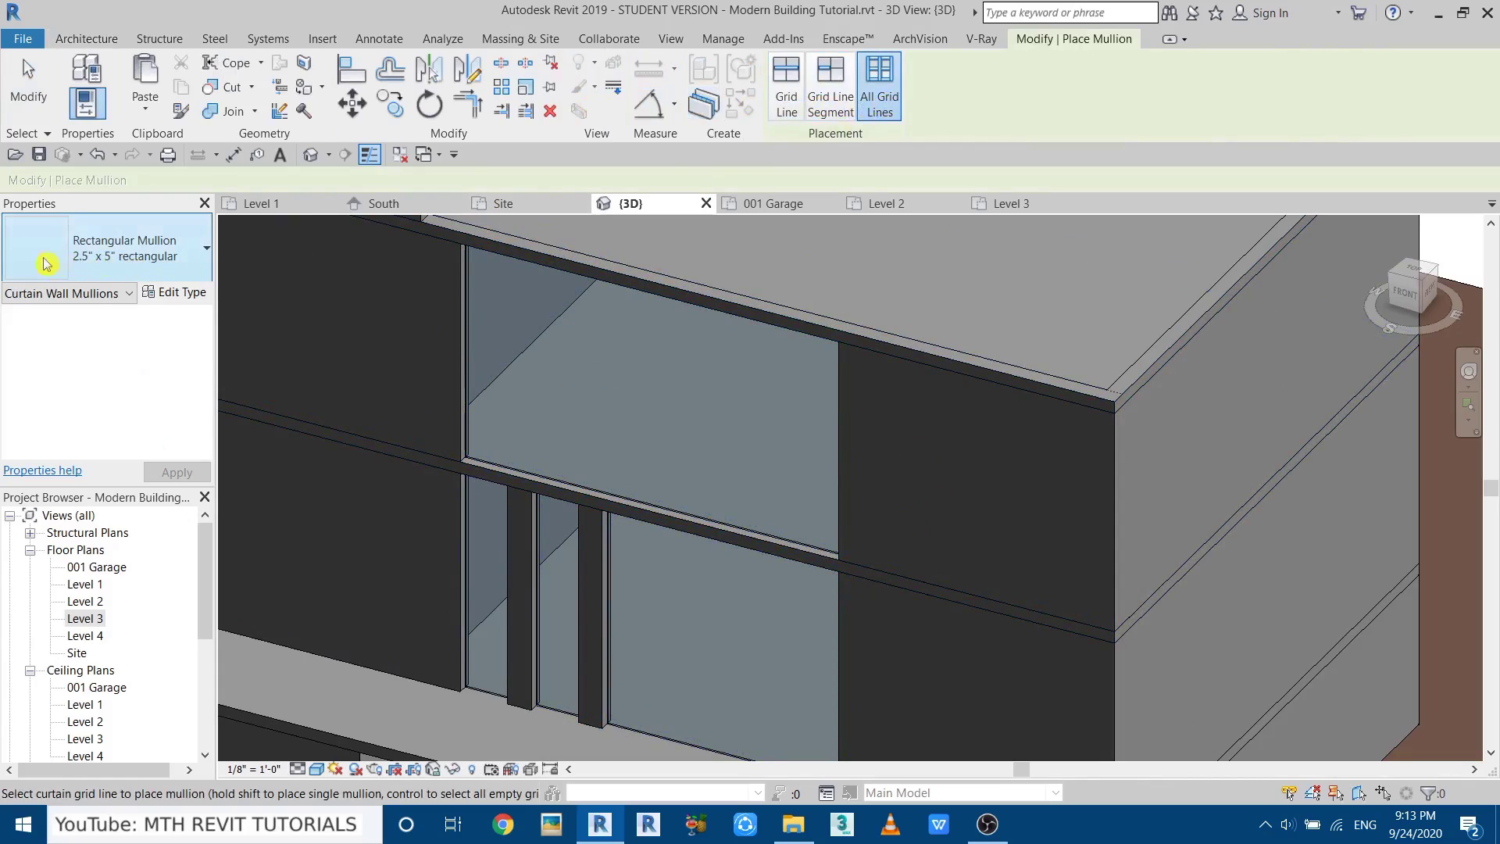
click(120, 270)
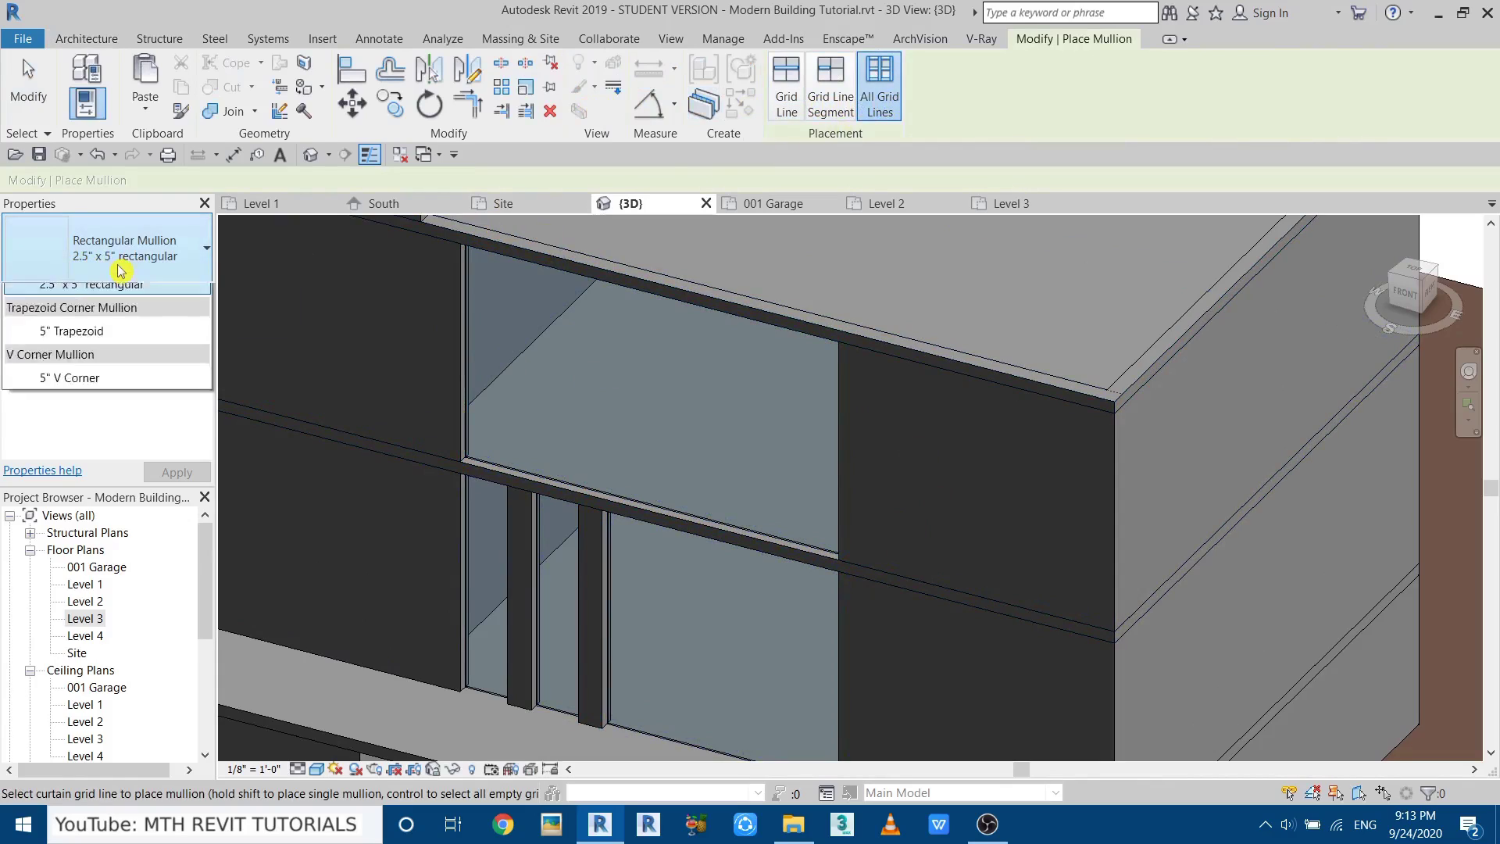
click(111, 526)
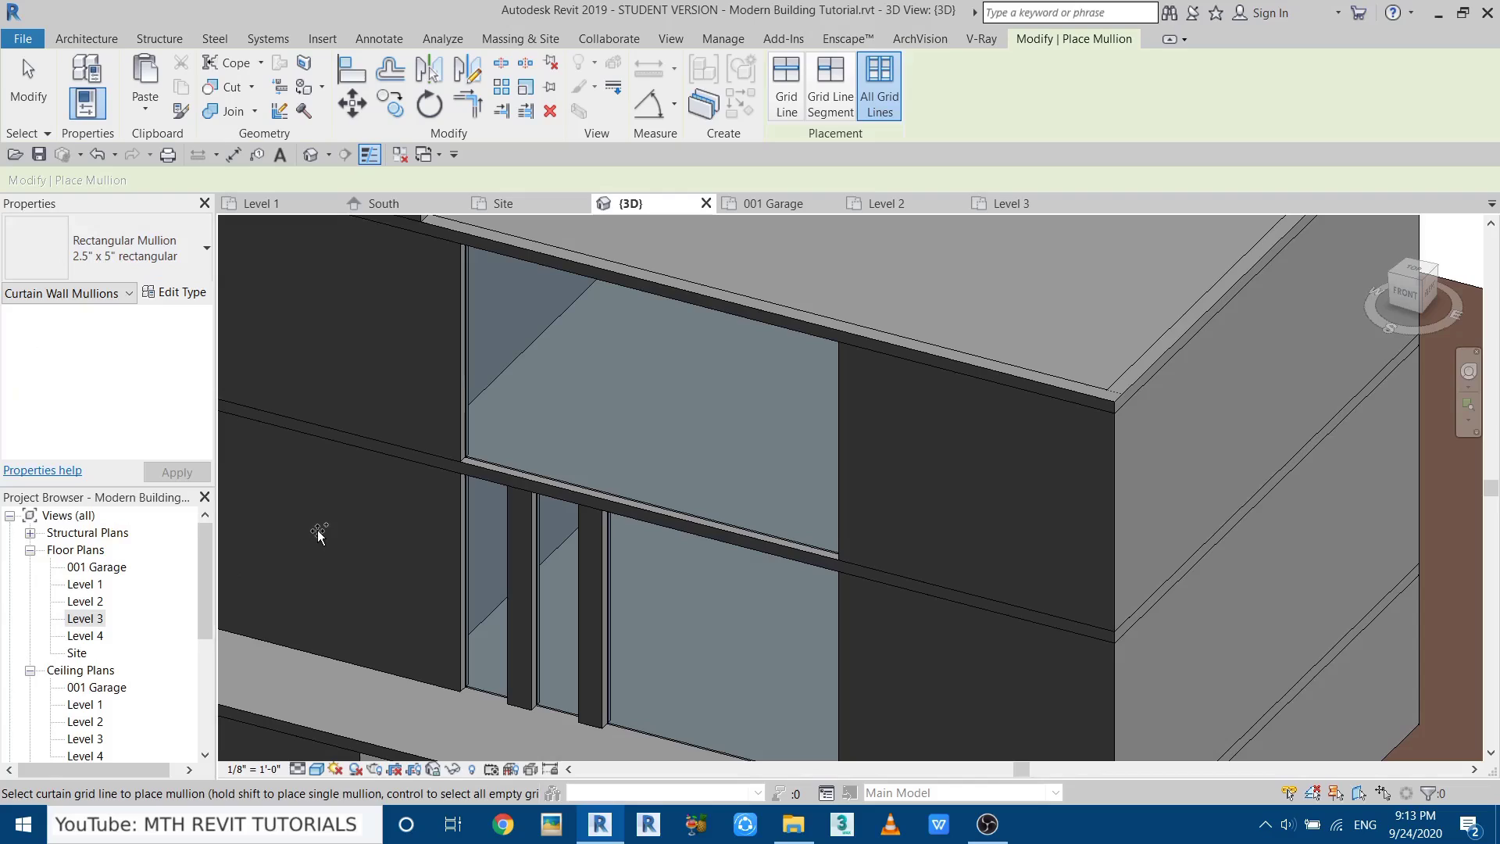
click(468, 442)
scroll(478, 568, up, 3)
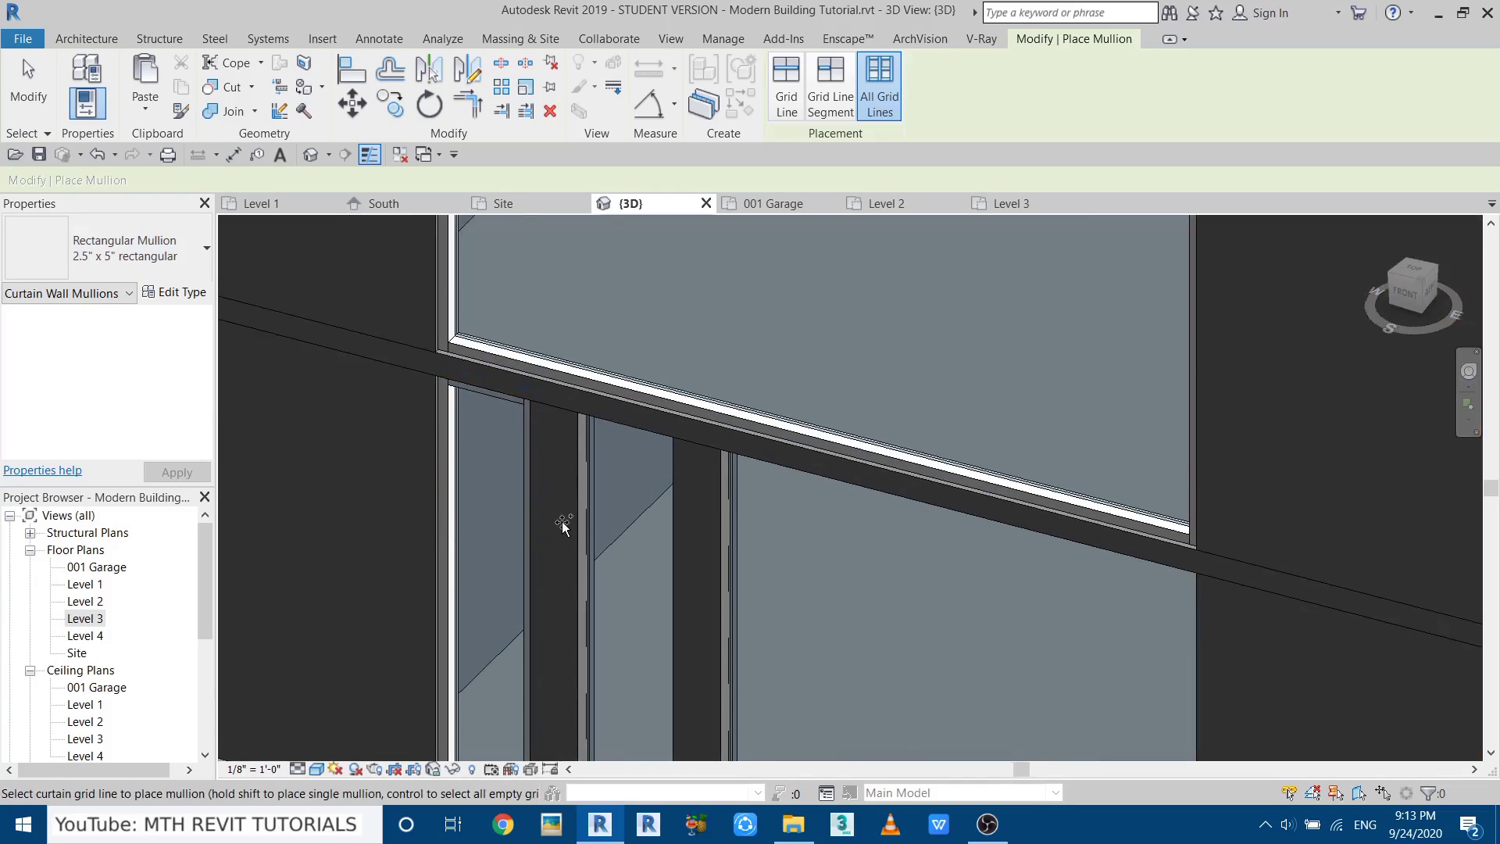
click(583, 528)
click(731, 547)
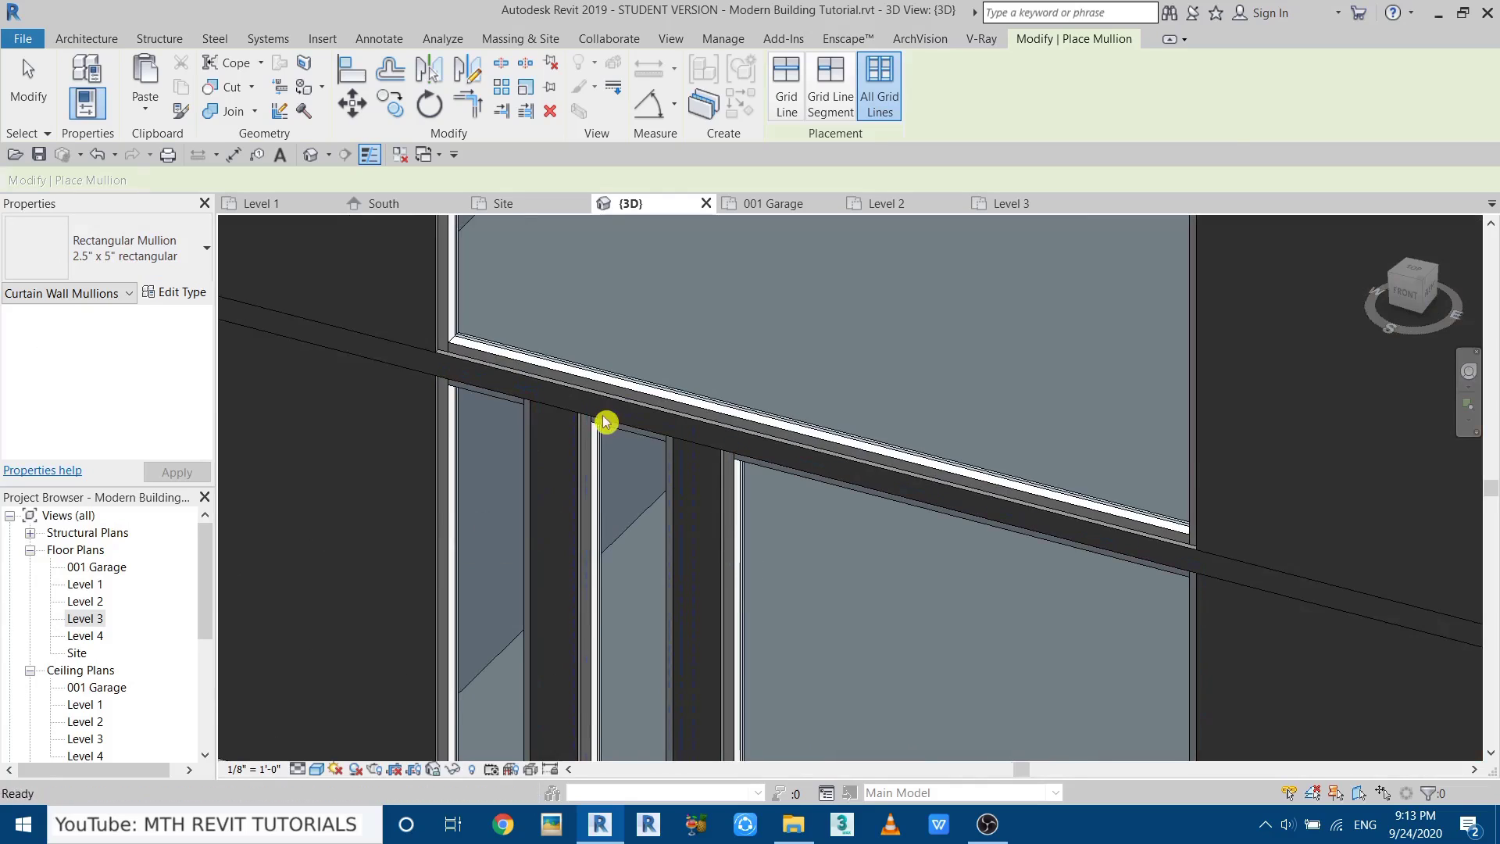
key(Escape)
scroll(605, 422, down, 5)
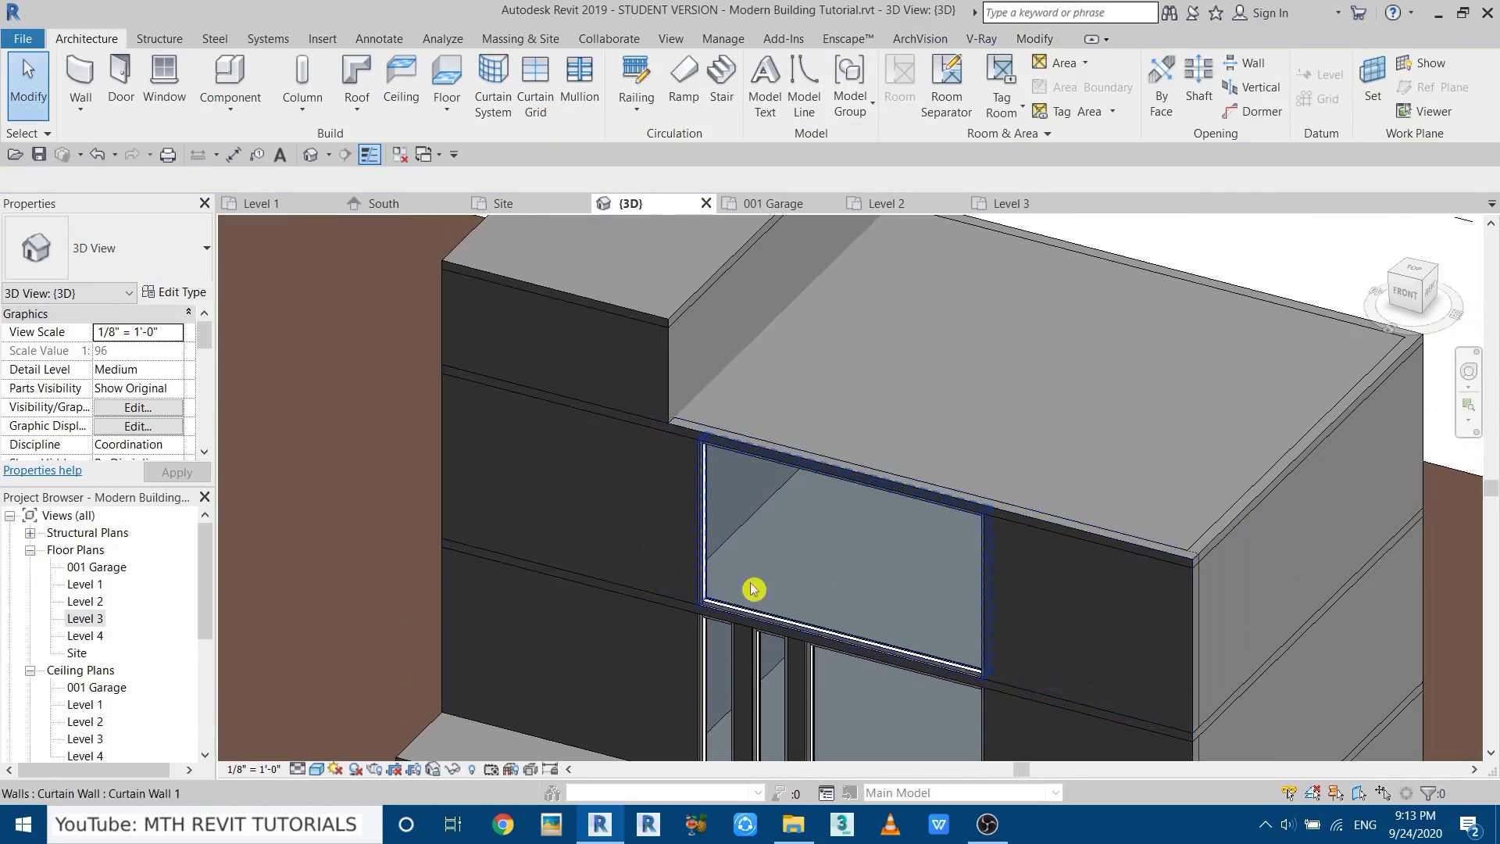
In the Level 3 plan, copy the 16' curtain wall west along the south wall, starting about 2' from the west wall.
scroll(660, 523, down, 3)
shift+middle_drag(711, 591, 680, 584)
scroll(765, 459, up, 3)
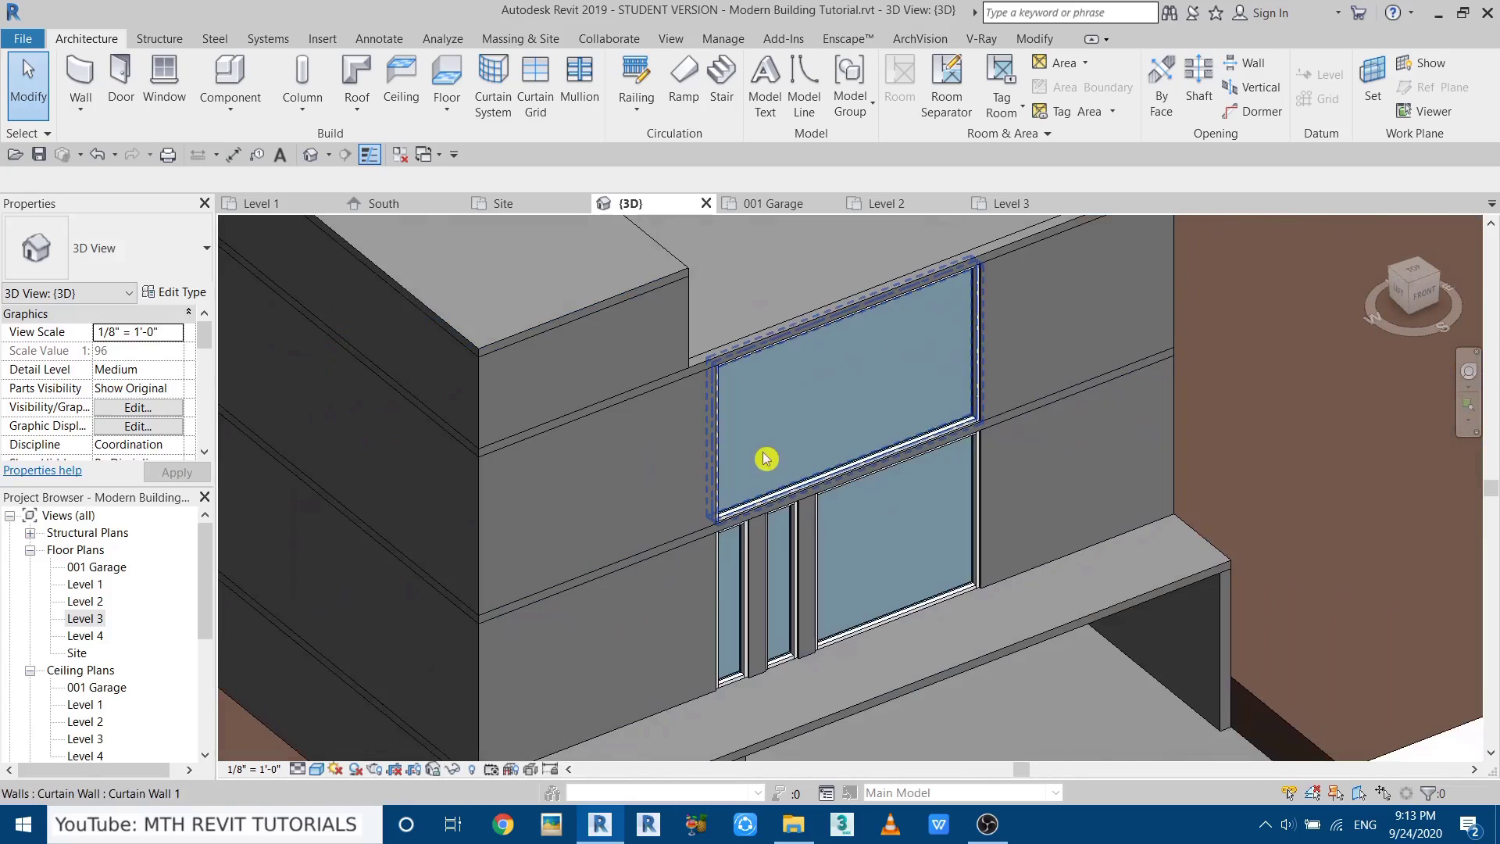
click(802, 422)
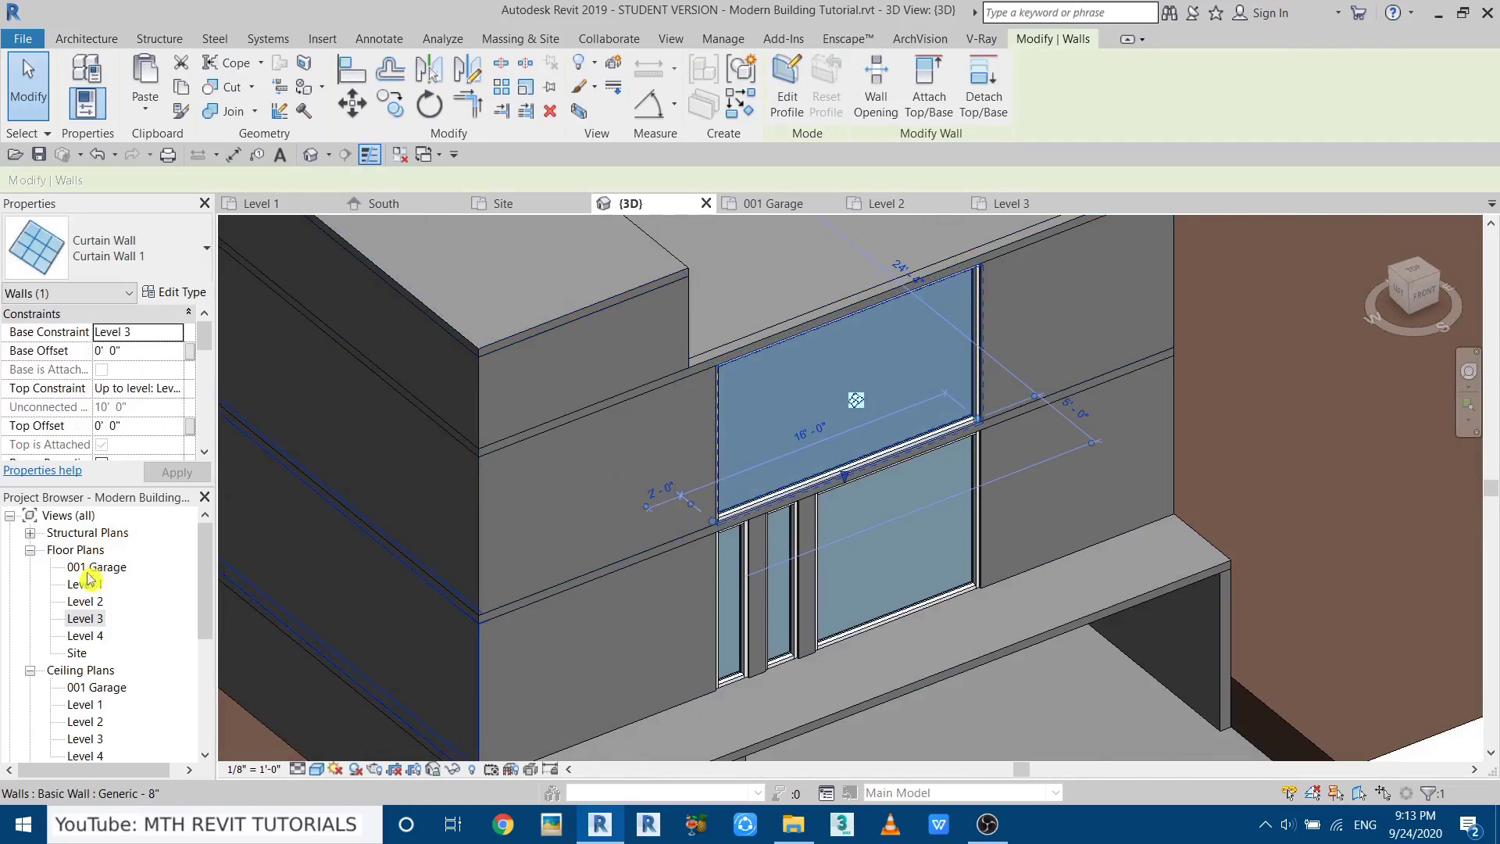
double_click(86, 621)
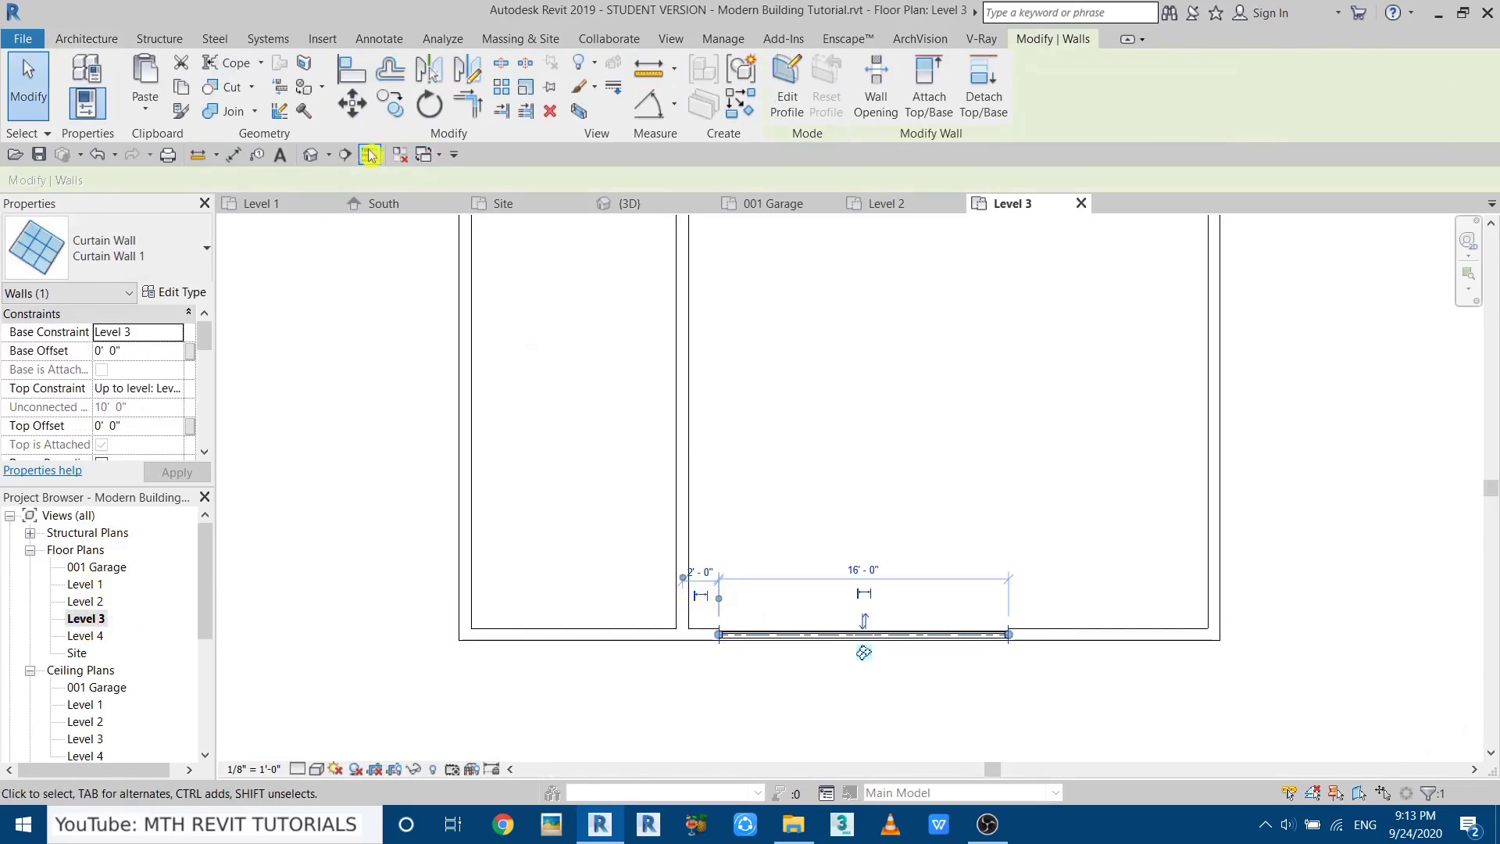
click(392, 108)
click(719, 639)
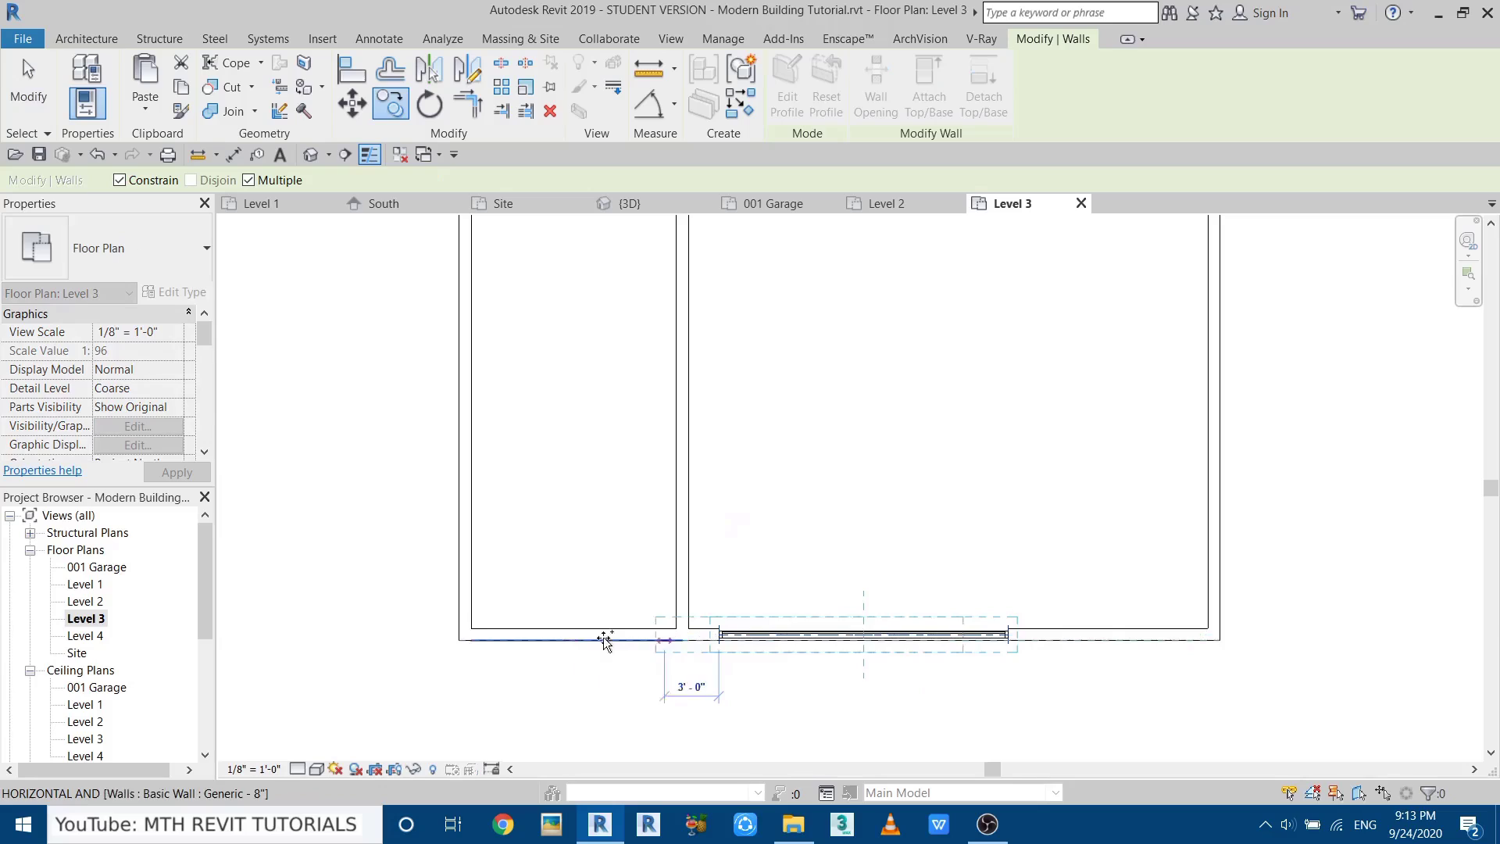
click(500, 639)
scroll(694, 662, up, 3)
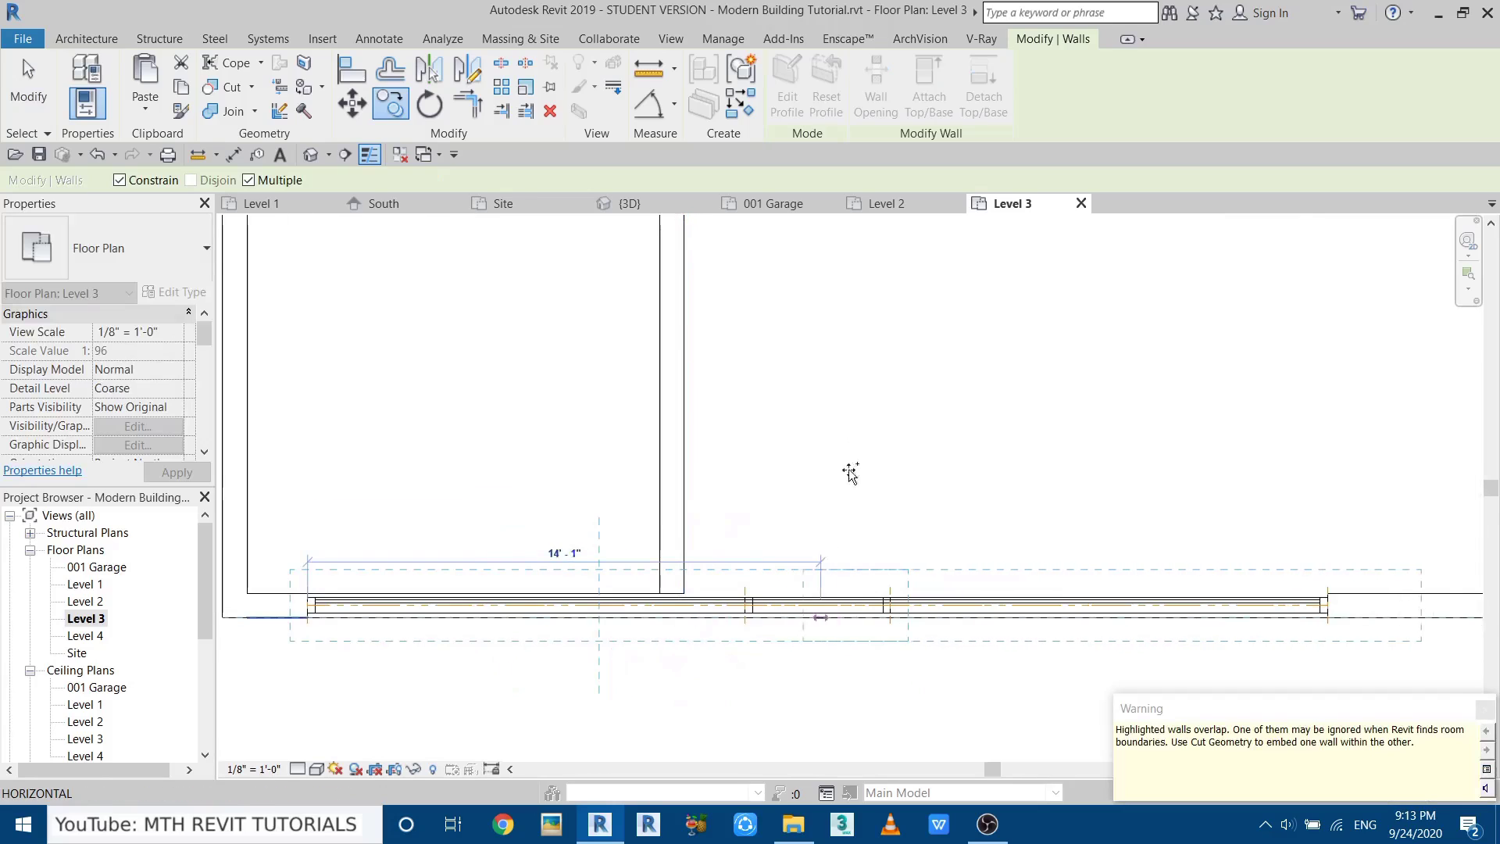
right_click(857, 413)
click(891, 426)
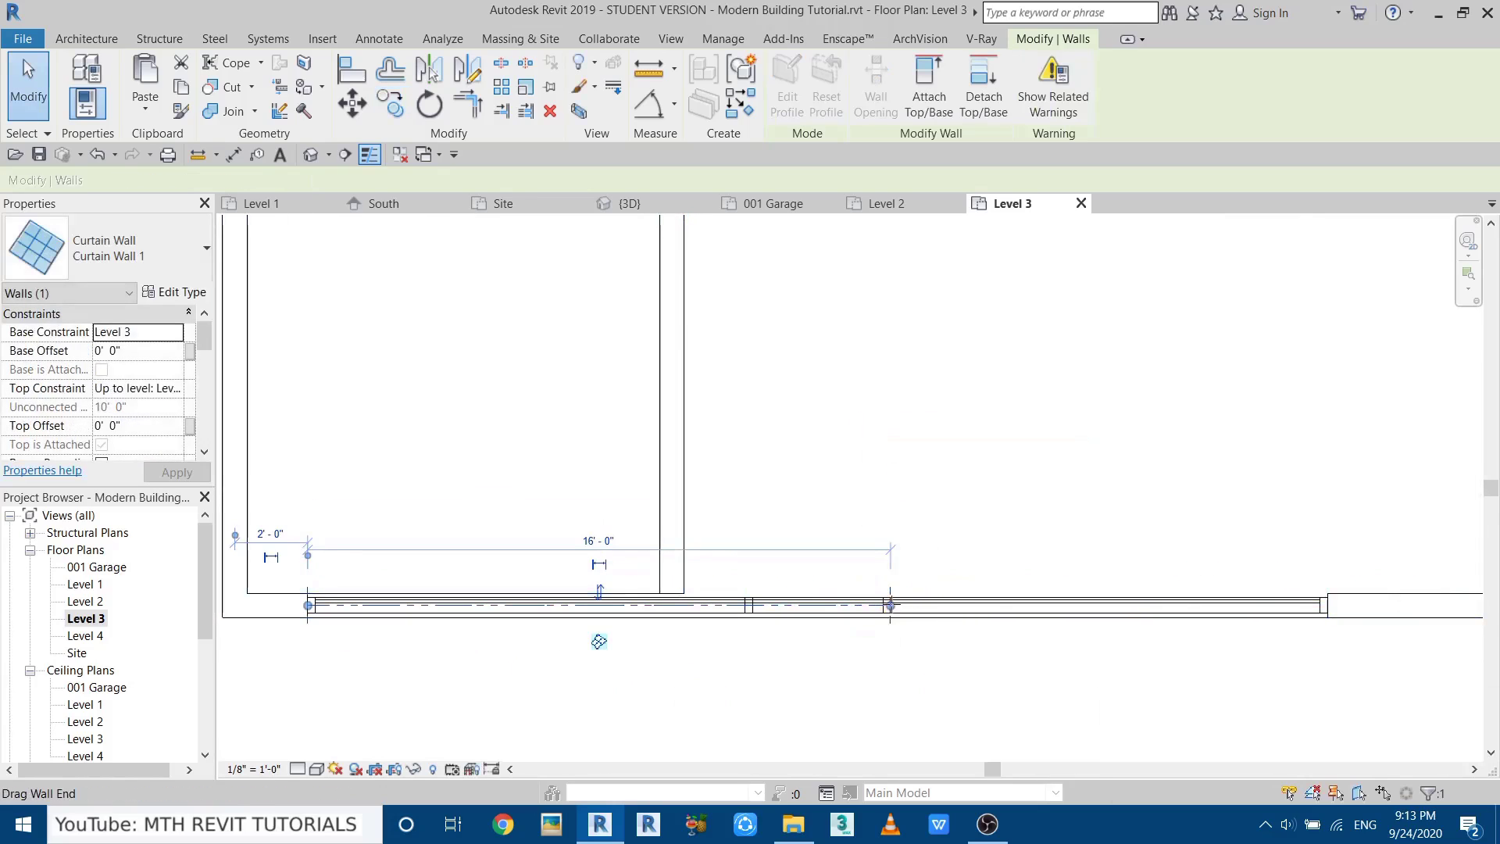
Shorten the copied curtain wall to 8' from its east end and nudge it slightly west to 1' - 11" from the west wall.
drag(891, 606, 601, 605)
scroll(661, 509, up, 2)
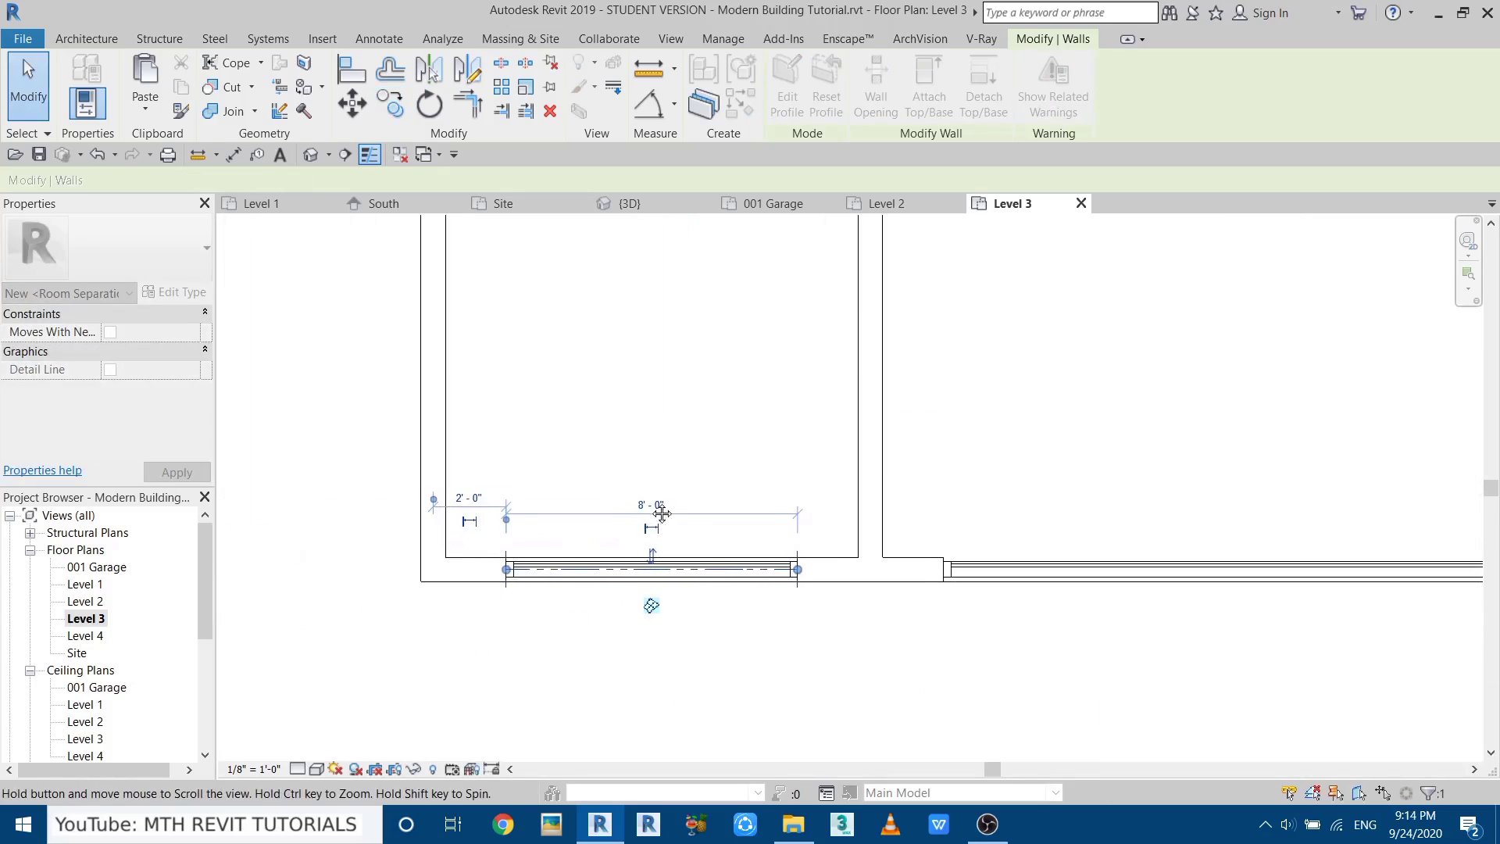
key(Left)
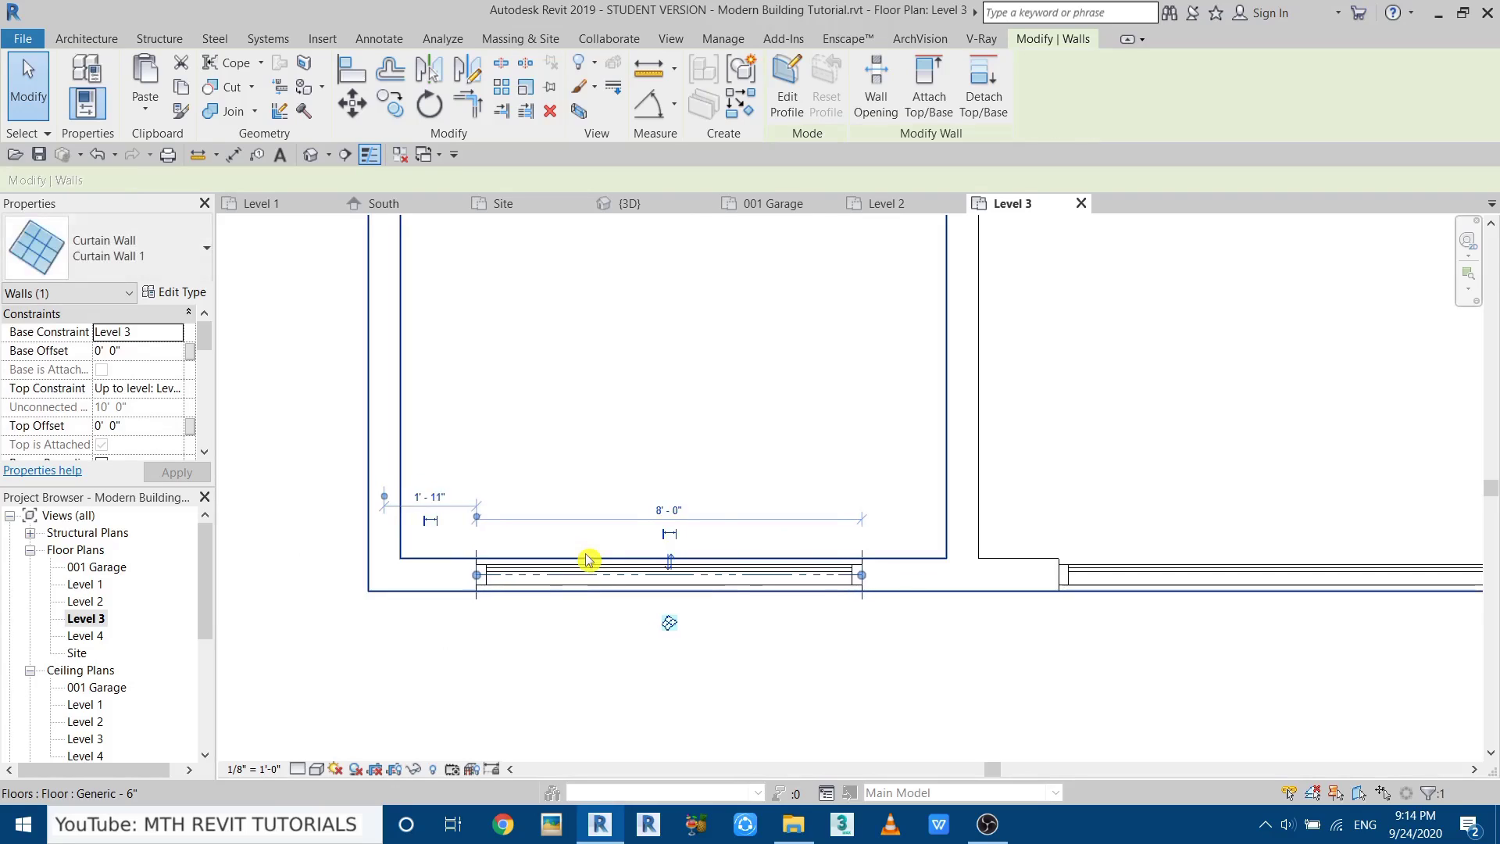
key(Escape)
In the 3D view, start placing a door and load the family Blks_Const_Pivoting Door_Wood and Metal Profile.rfa.
click(310, 158)
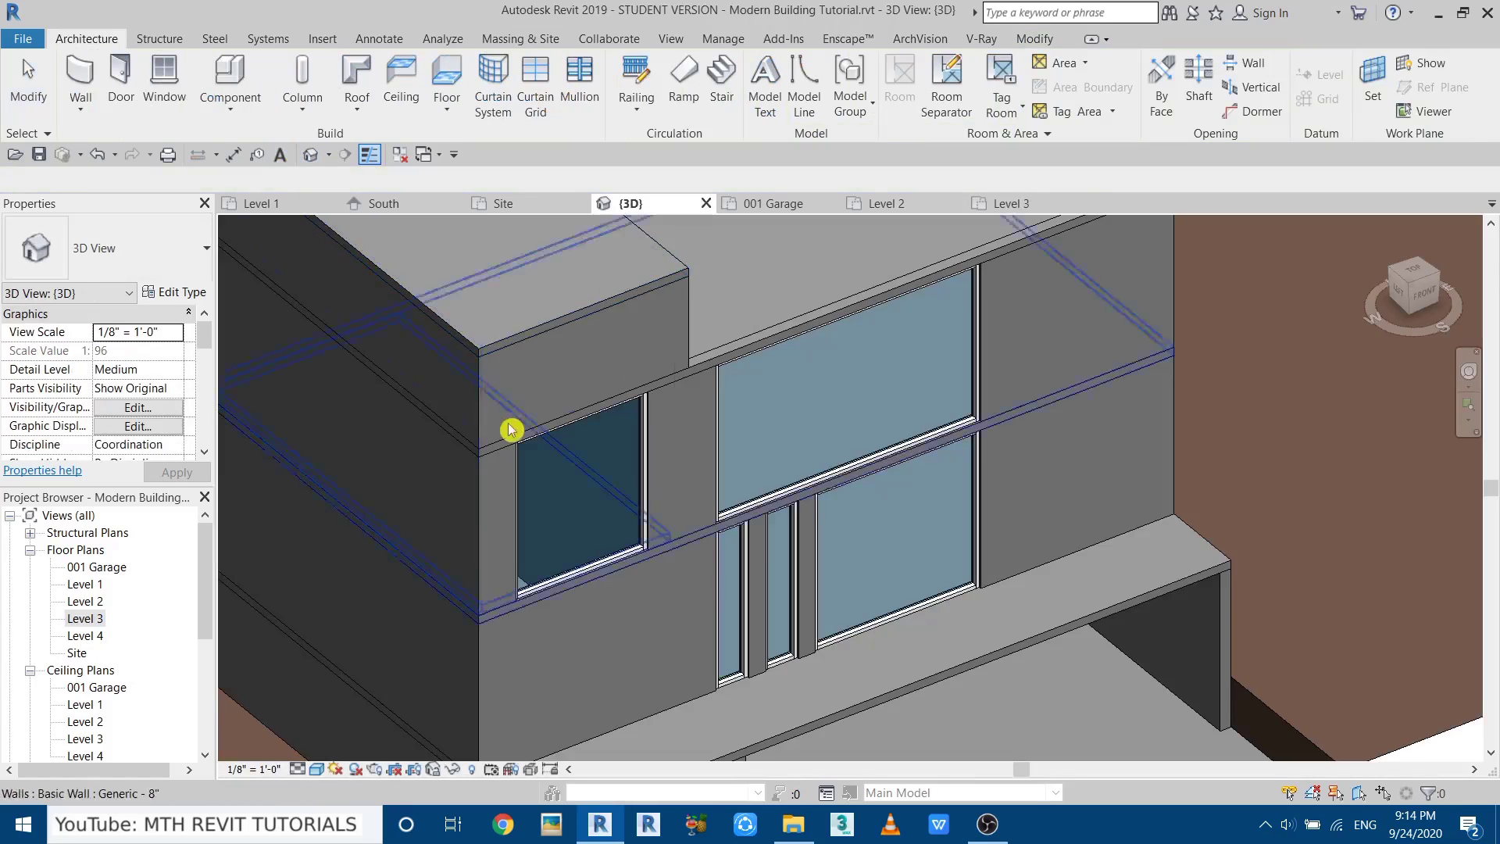
shift+middle_drag(509, 429, 554, 469)
scroll(423, 546, up, 4)
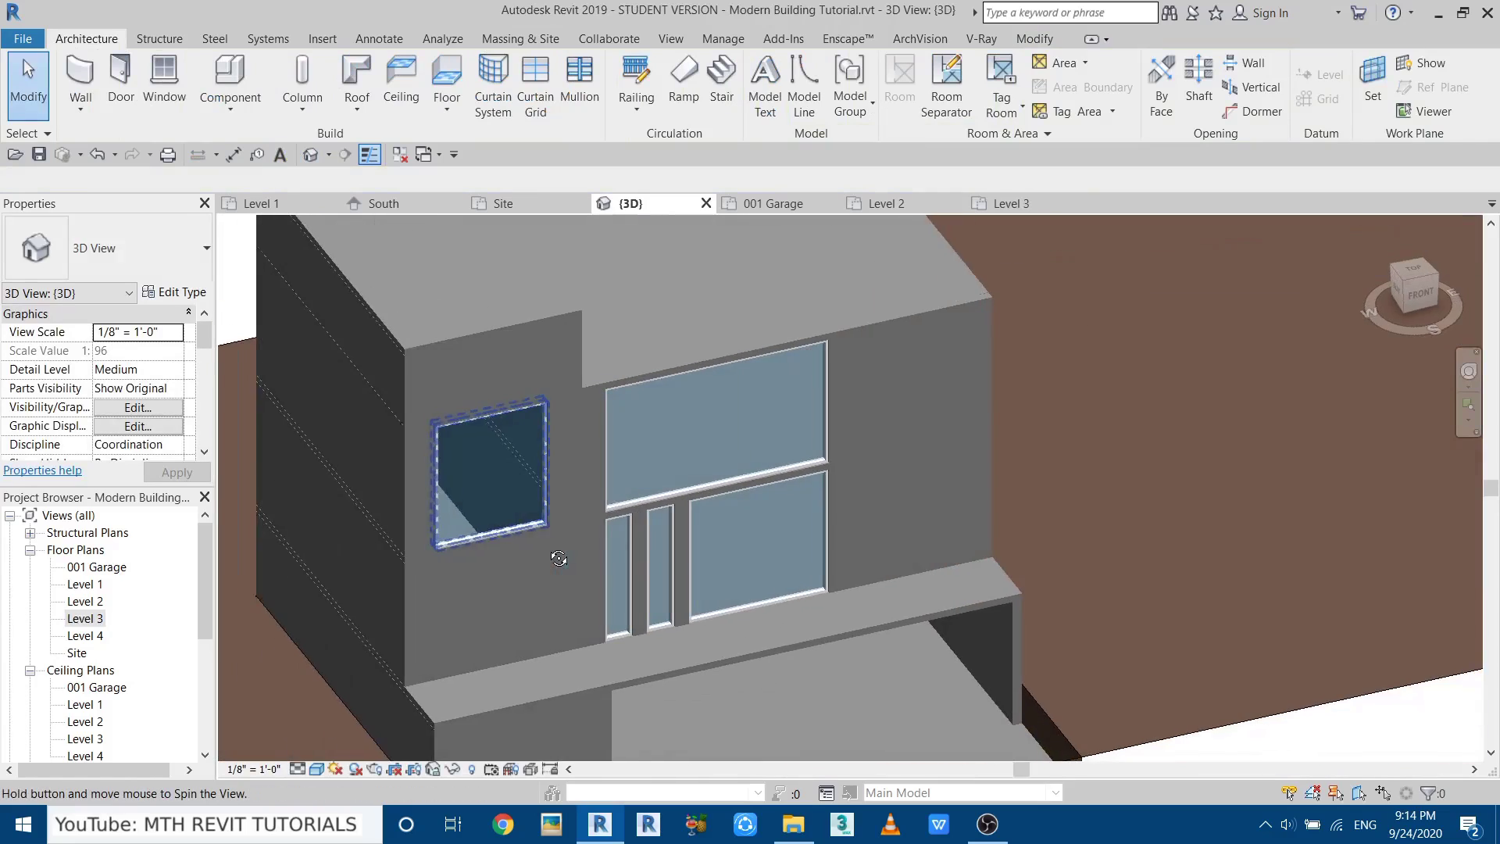
scroll(852, 485, up, 4)
scroll(764, 714, up, 2)
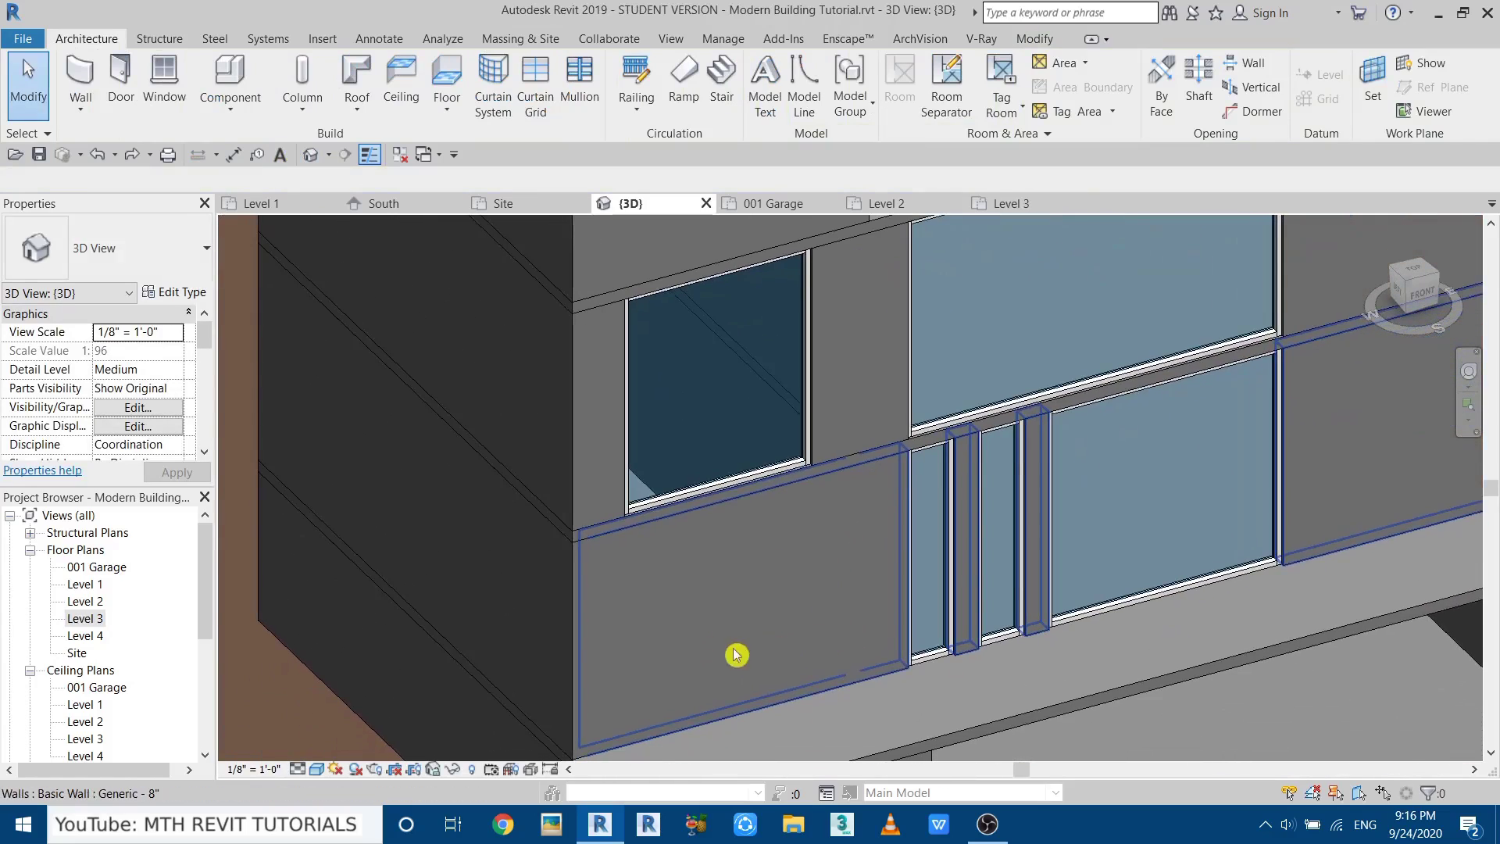
click(135, 113)
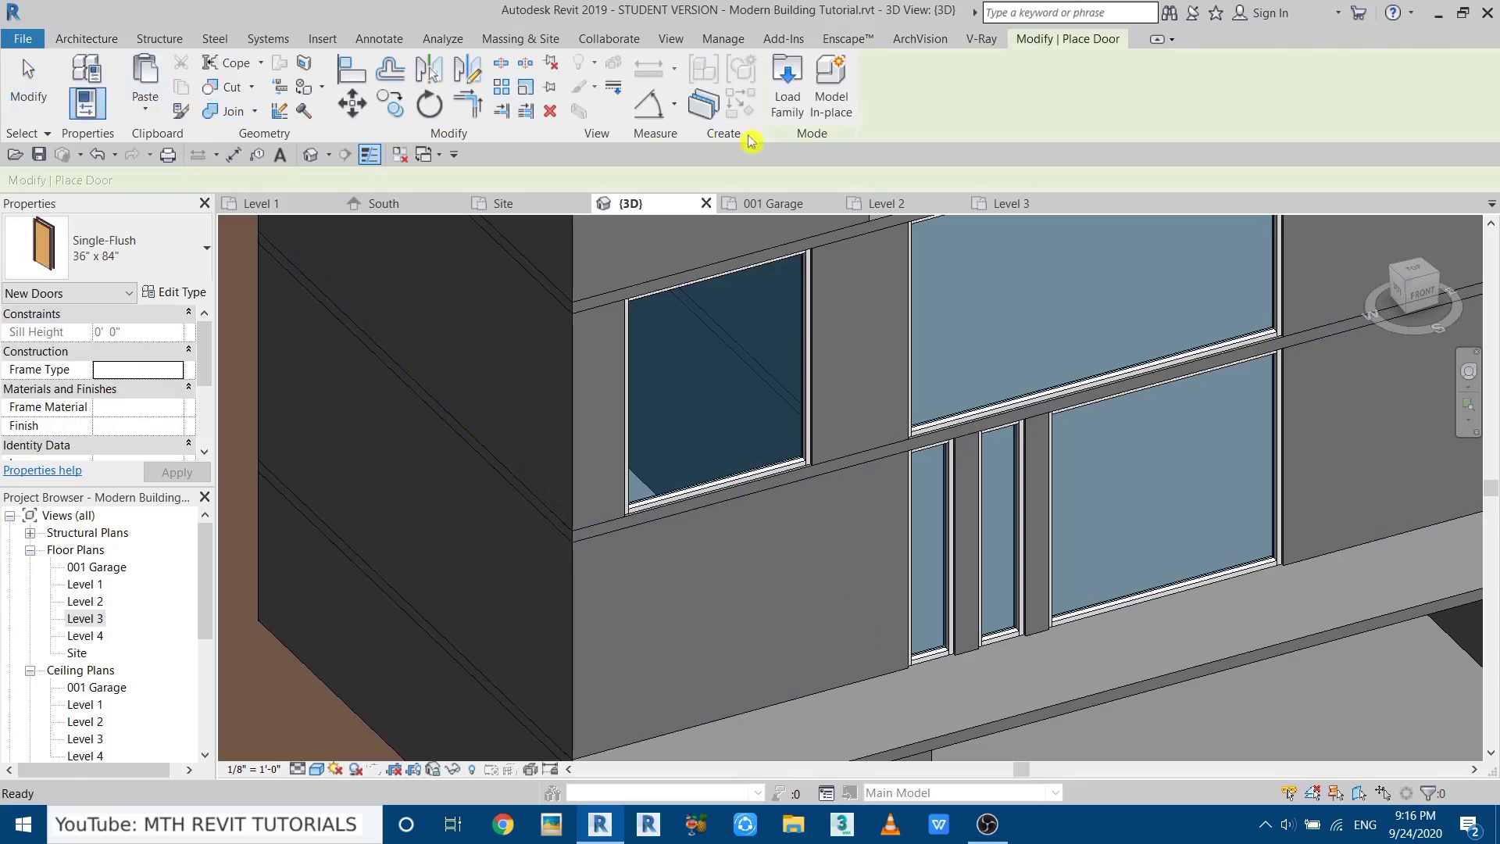
click(791, 113)
click(242, 312)
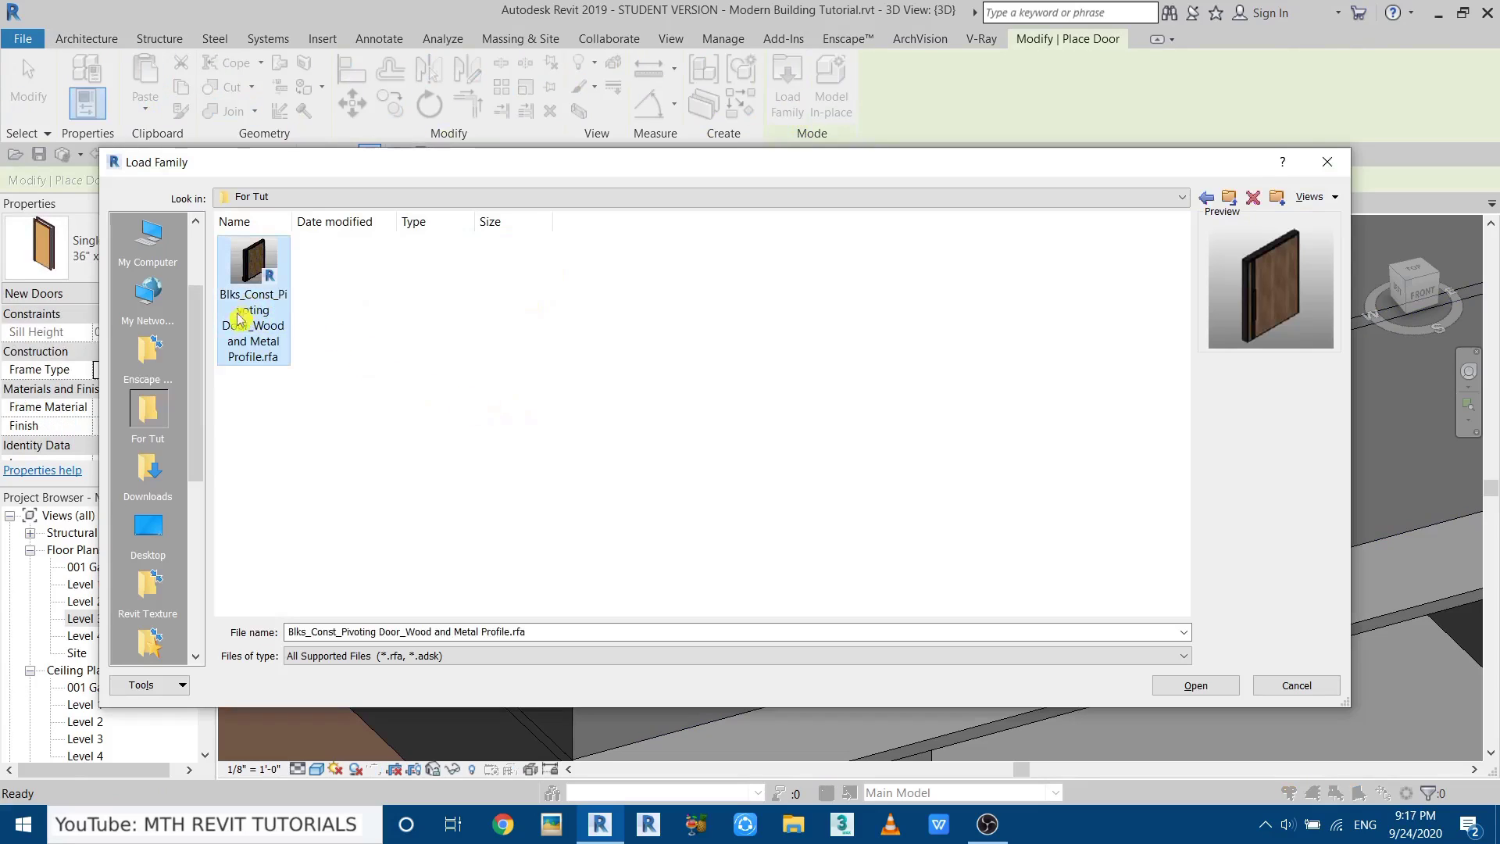
click(1195, 686)
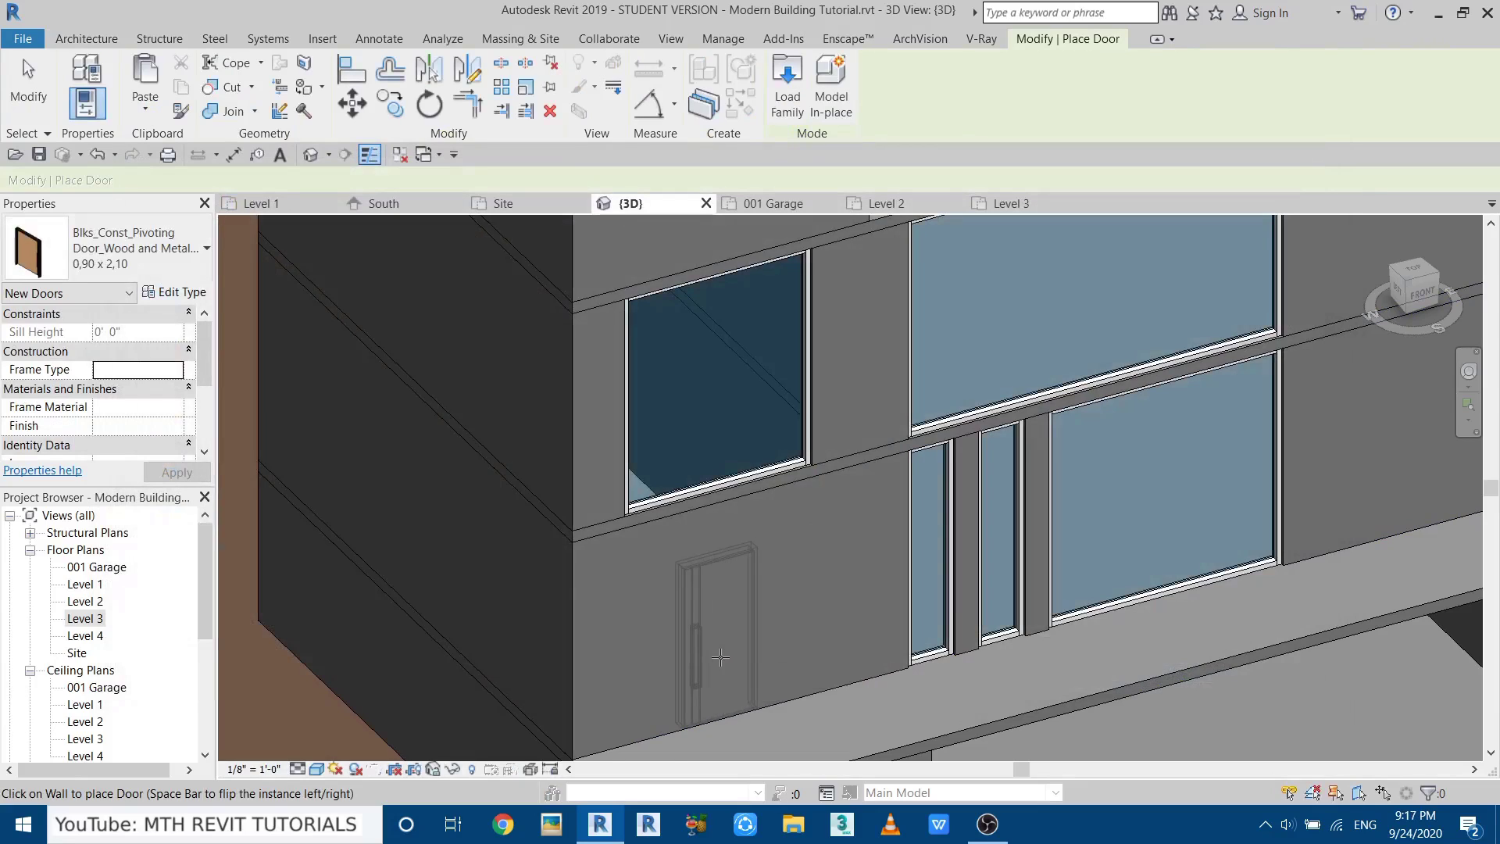
Place the 0,90 x 2,10 pivoting door in the Level 2 south wall, below the 8' curtain wall.
click(732, 655)
key(Escape)
key(Escape)
scroll(726, 669, up, 3)
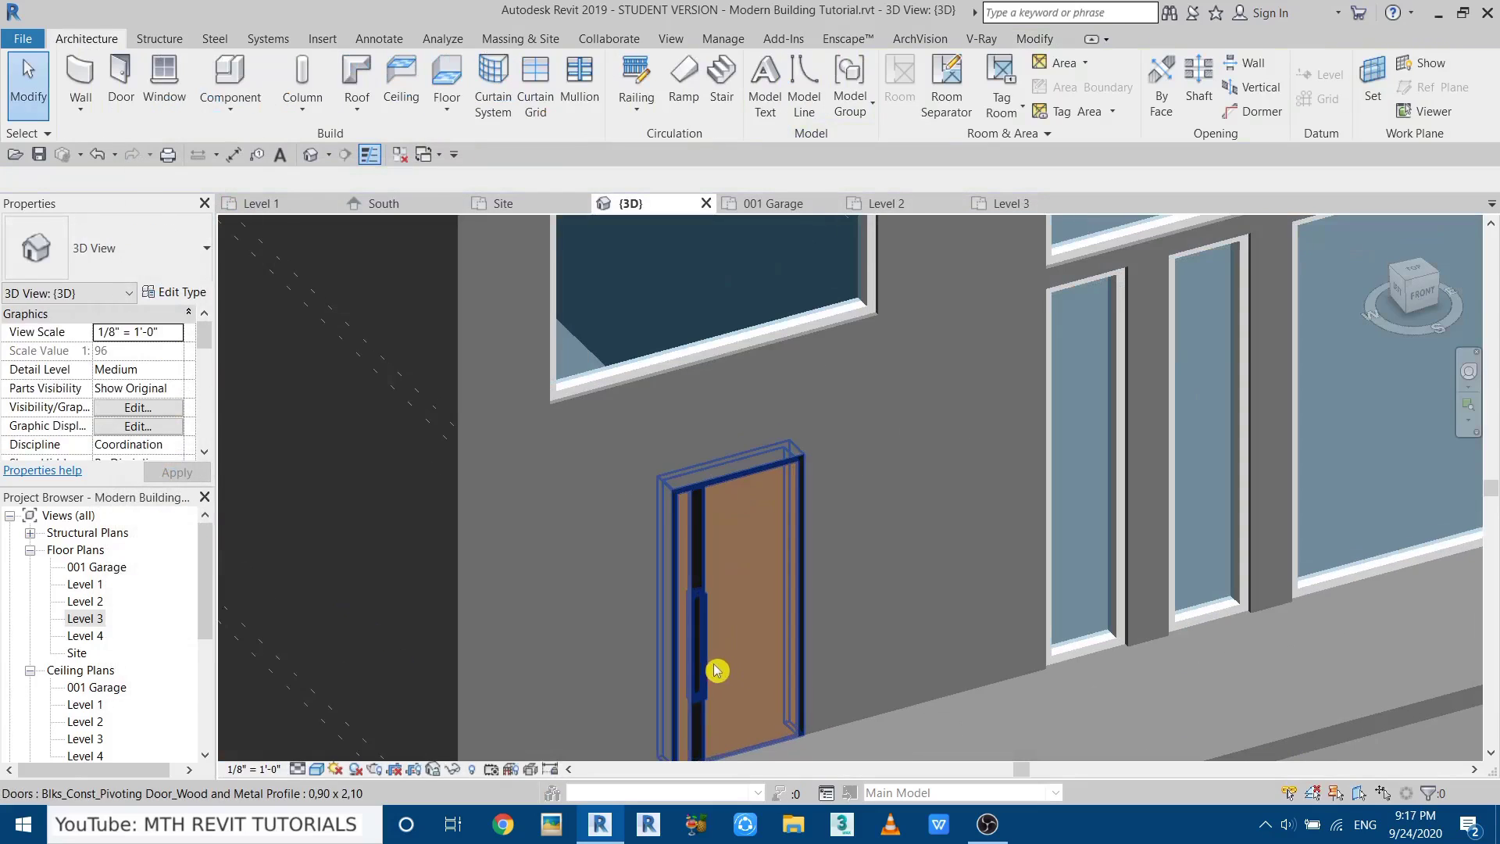
Set the pivoting door type's width to 5'.
middle_drag(716, 669, 719, 537)
click(743, 502)
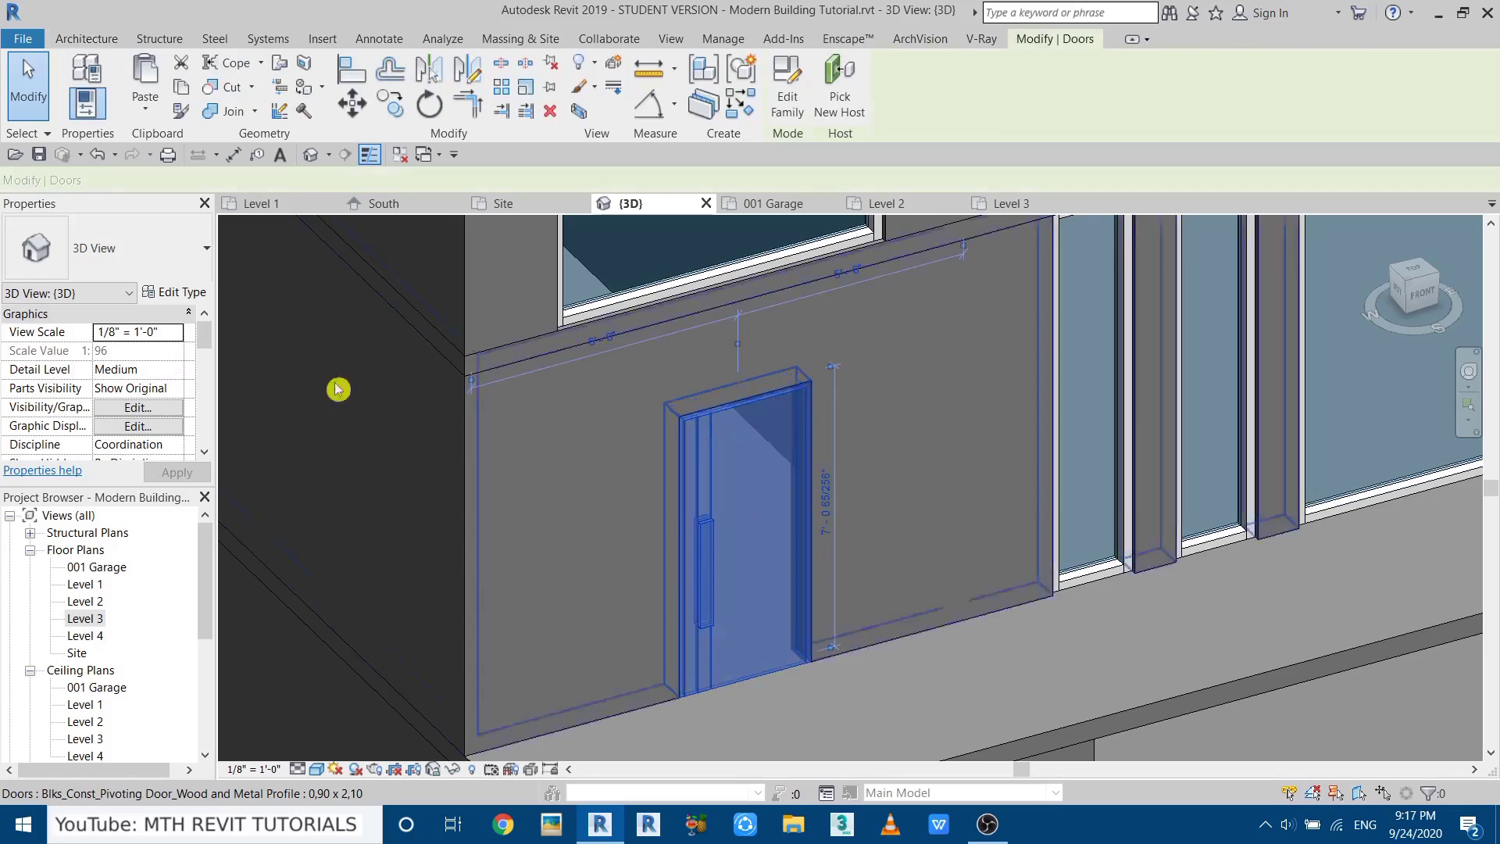
click(182, 295)
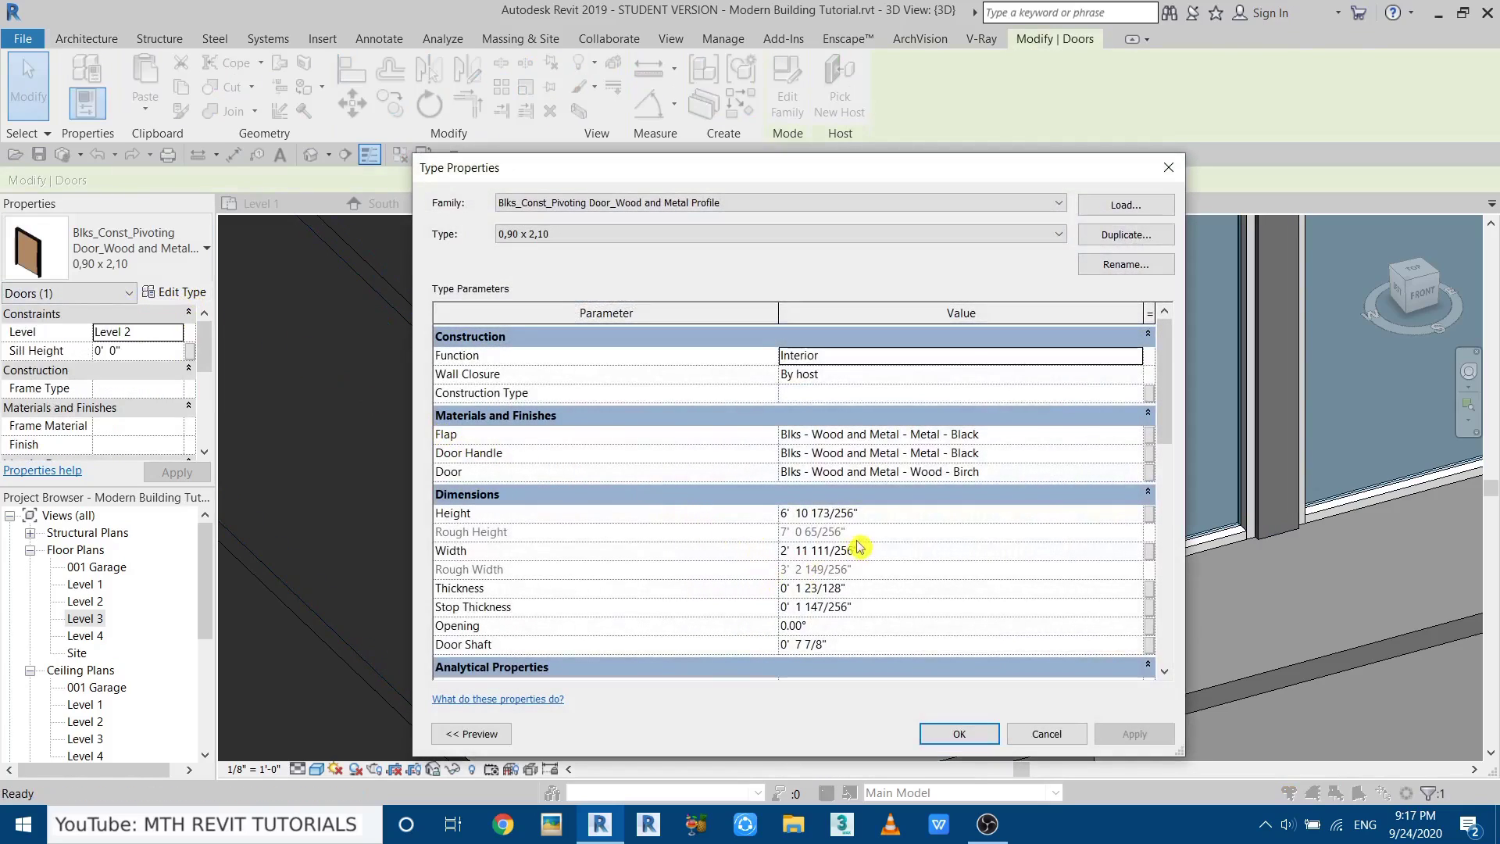
scroll(529, 610, down, 2)
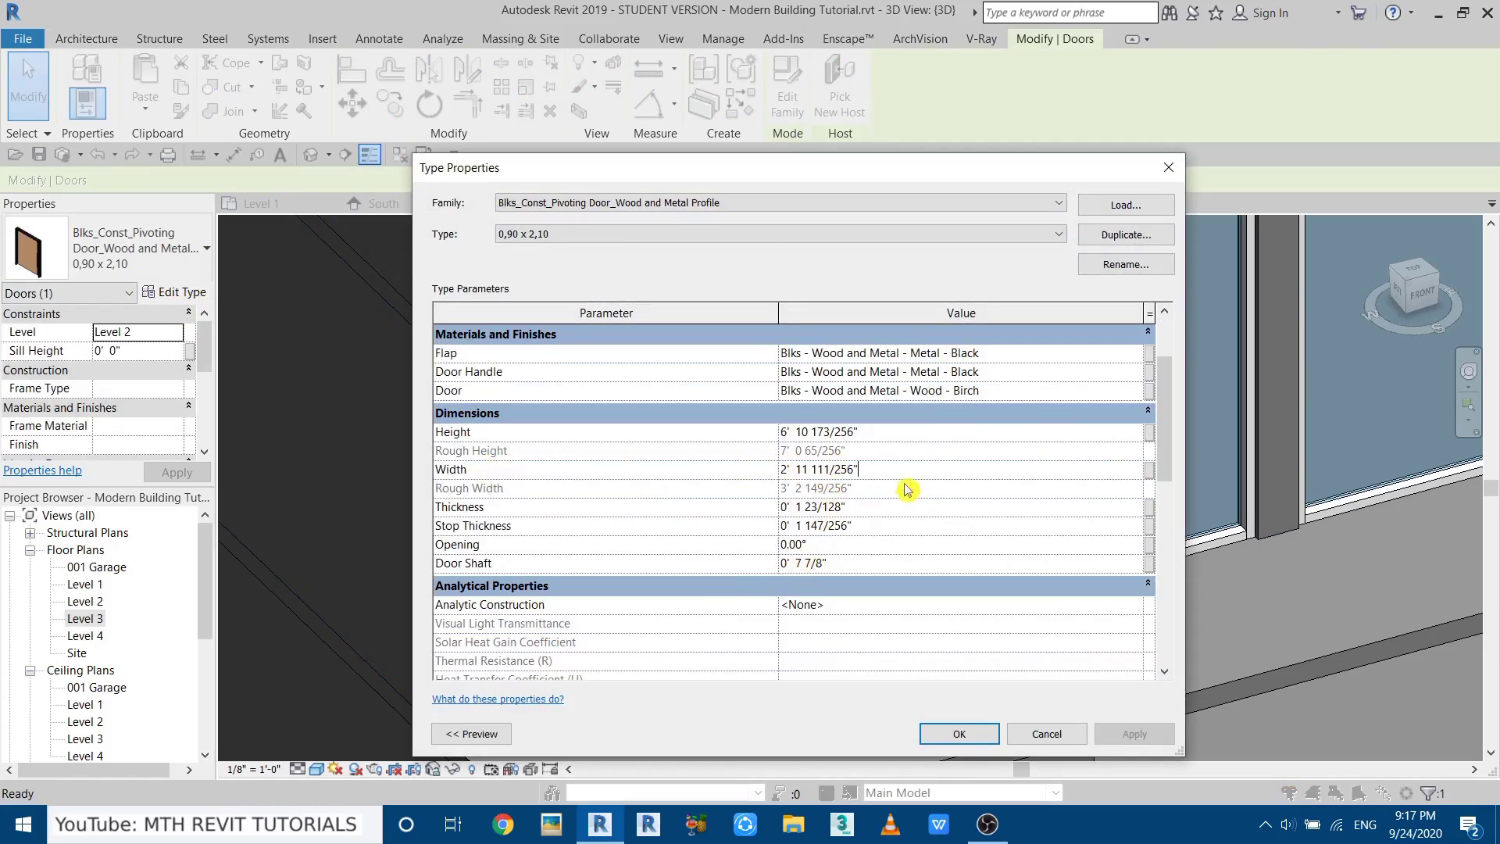
text(5'  0)
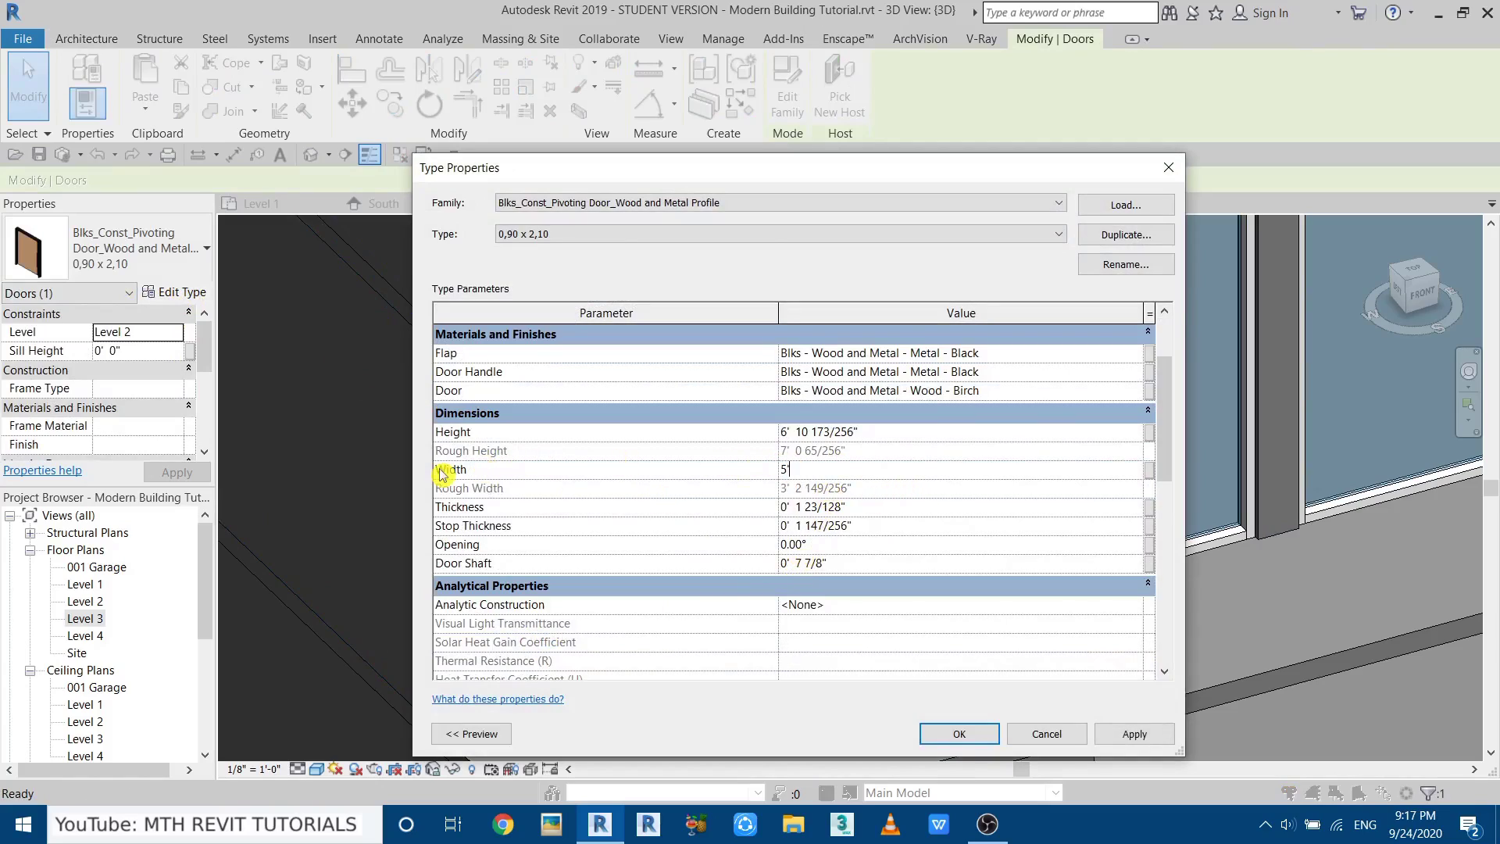
click(951, 734)
key(Escape)
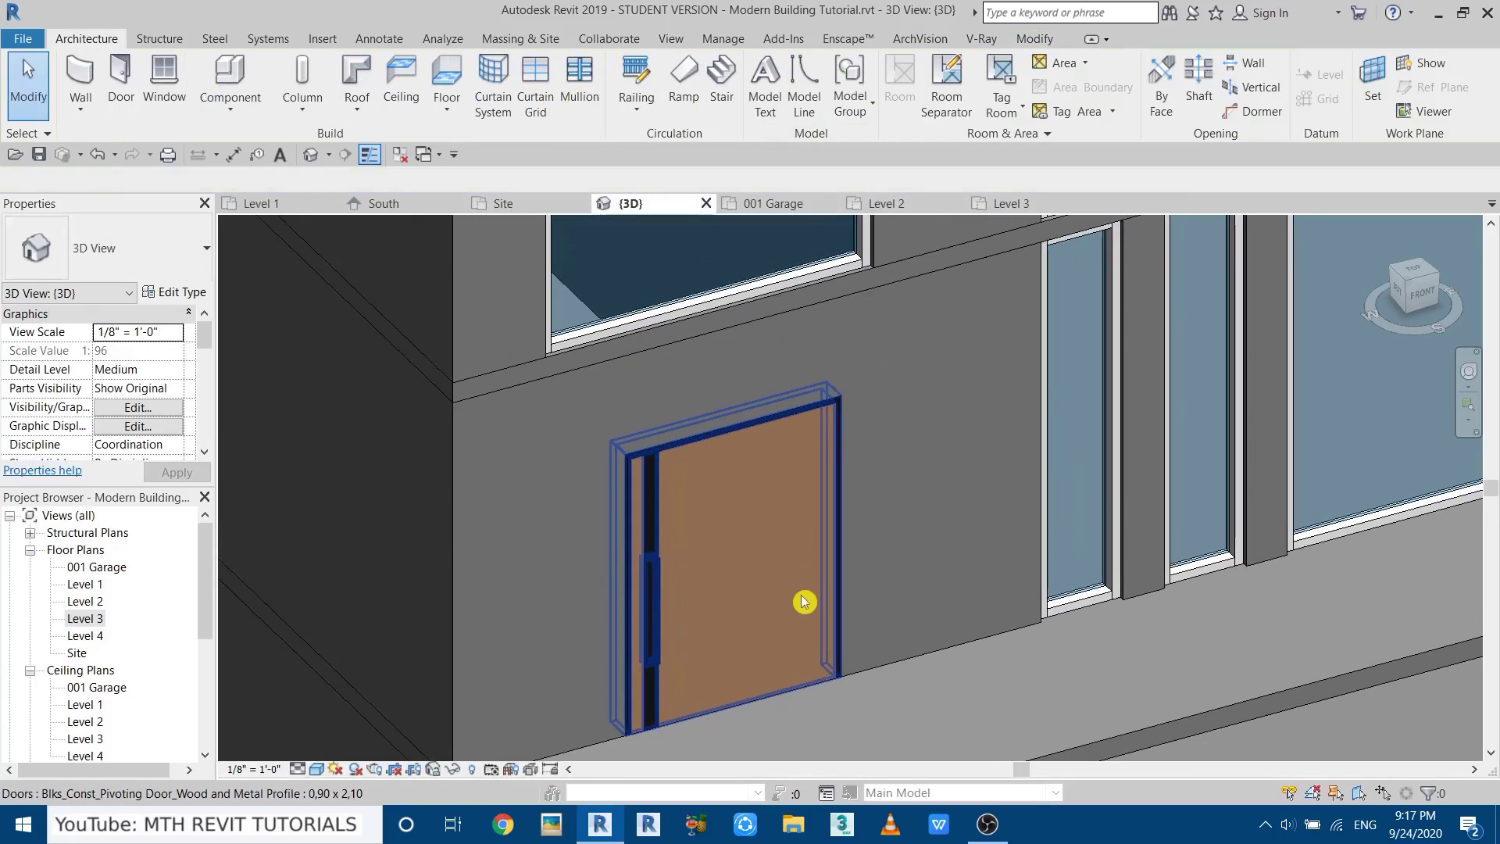
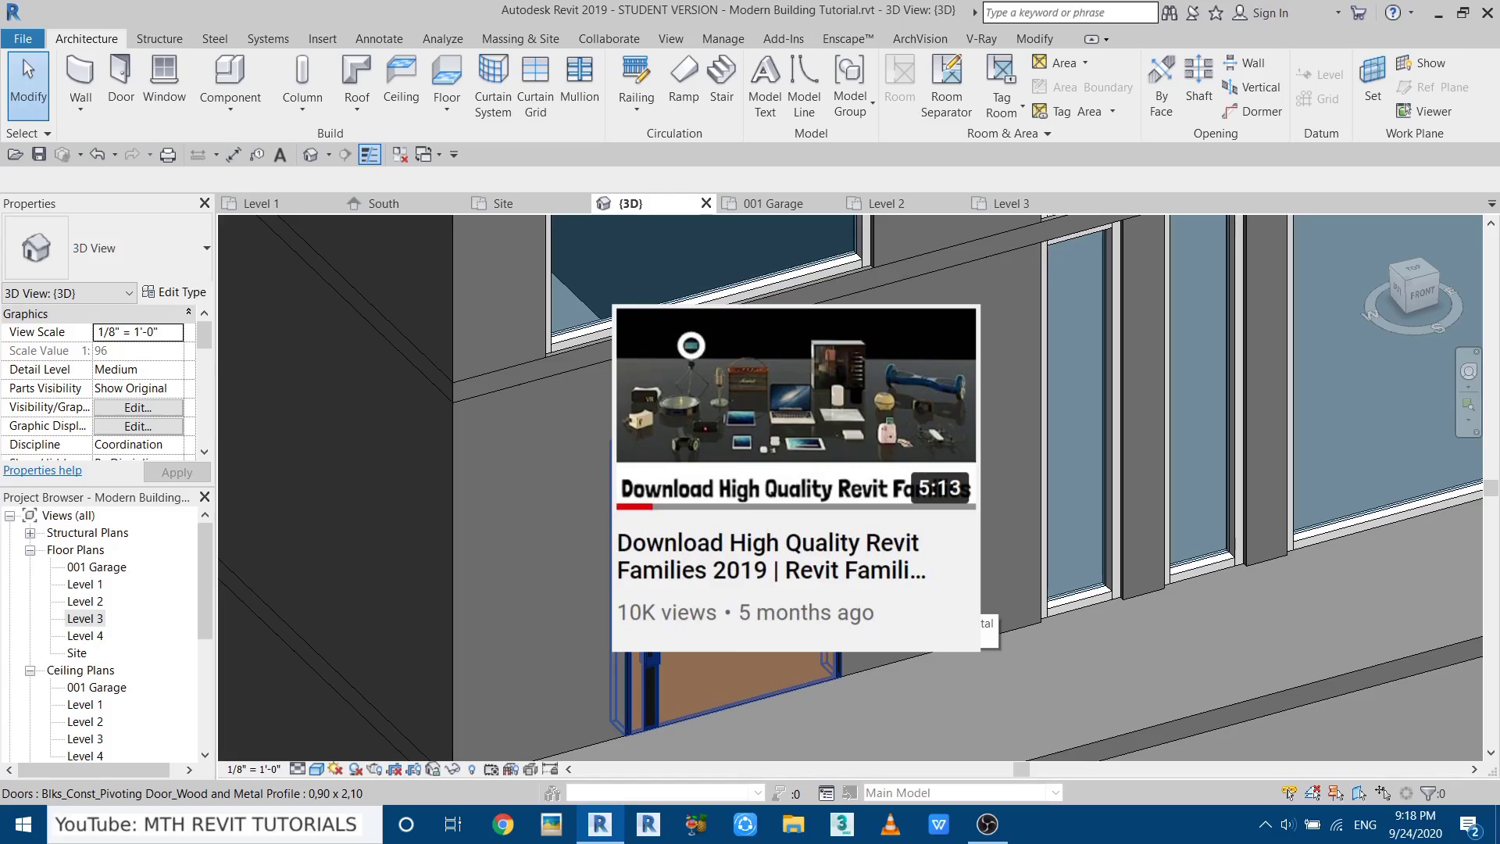
middle_drag(687, 460, 672, 482)
middle_drag(775, 515, 768, 518)
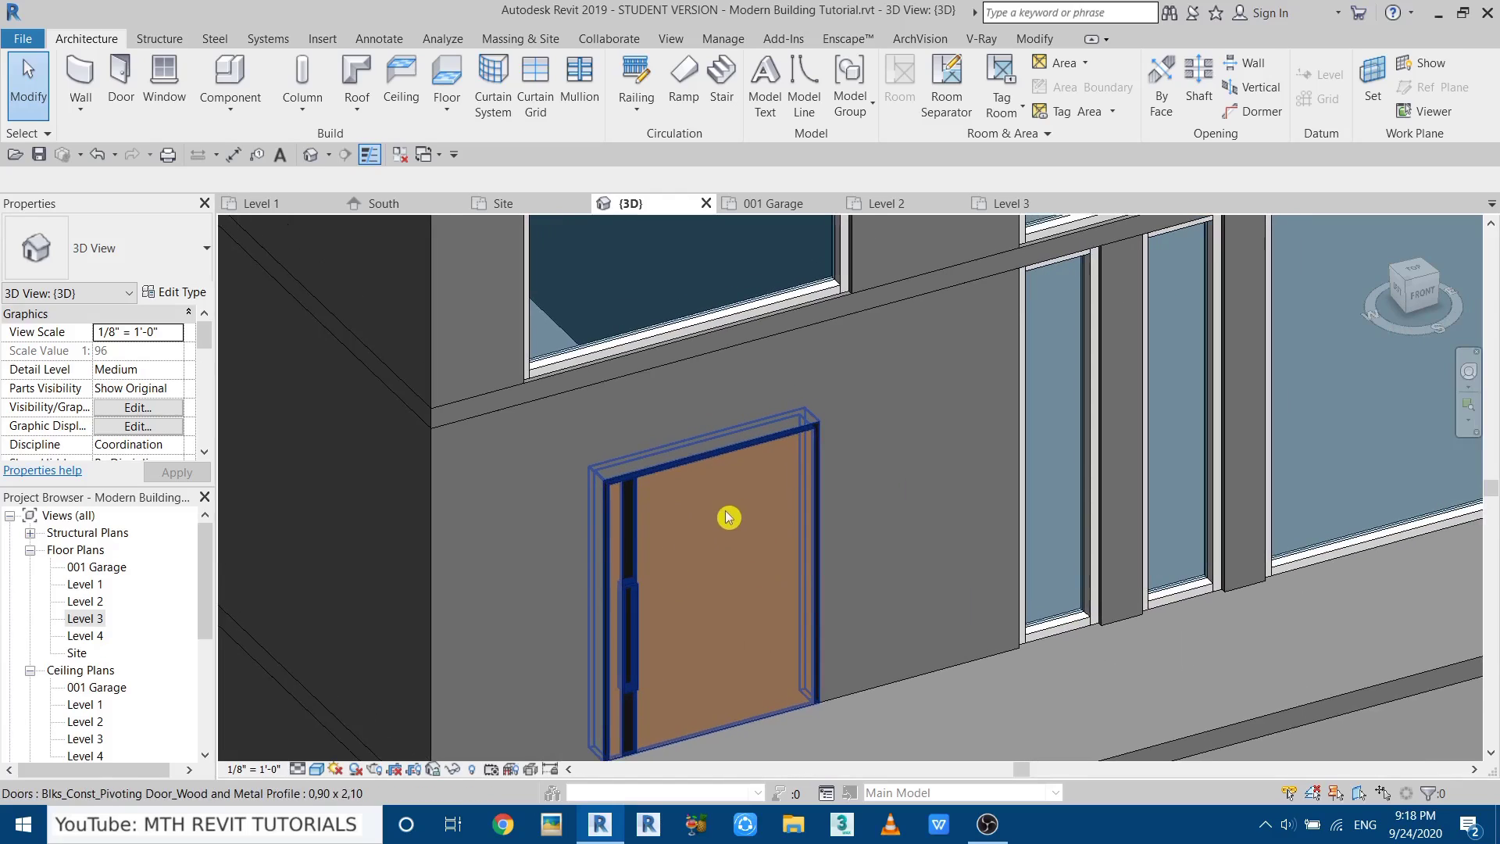
Start an in-place model in the Generic Models category, keeping the default name Generic Models 1.
scroll(751, 511, down, 2)
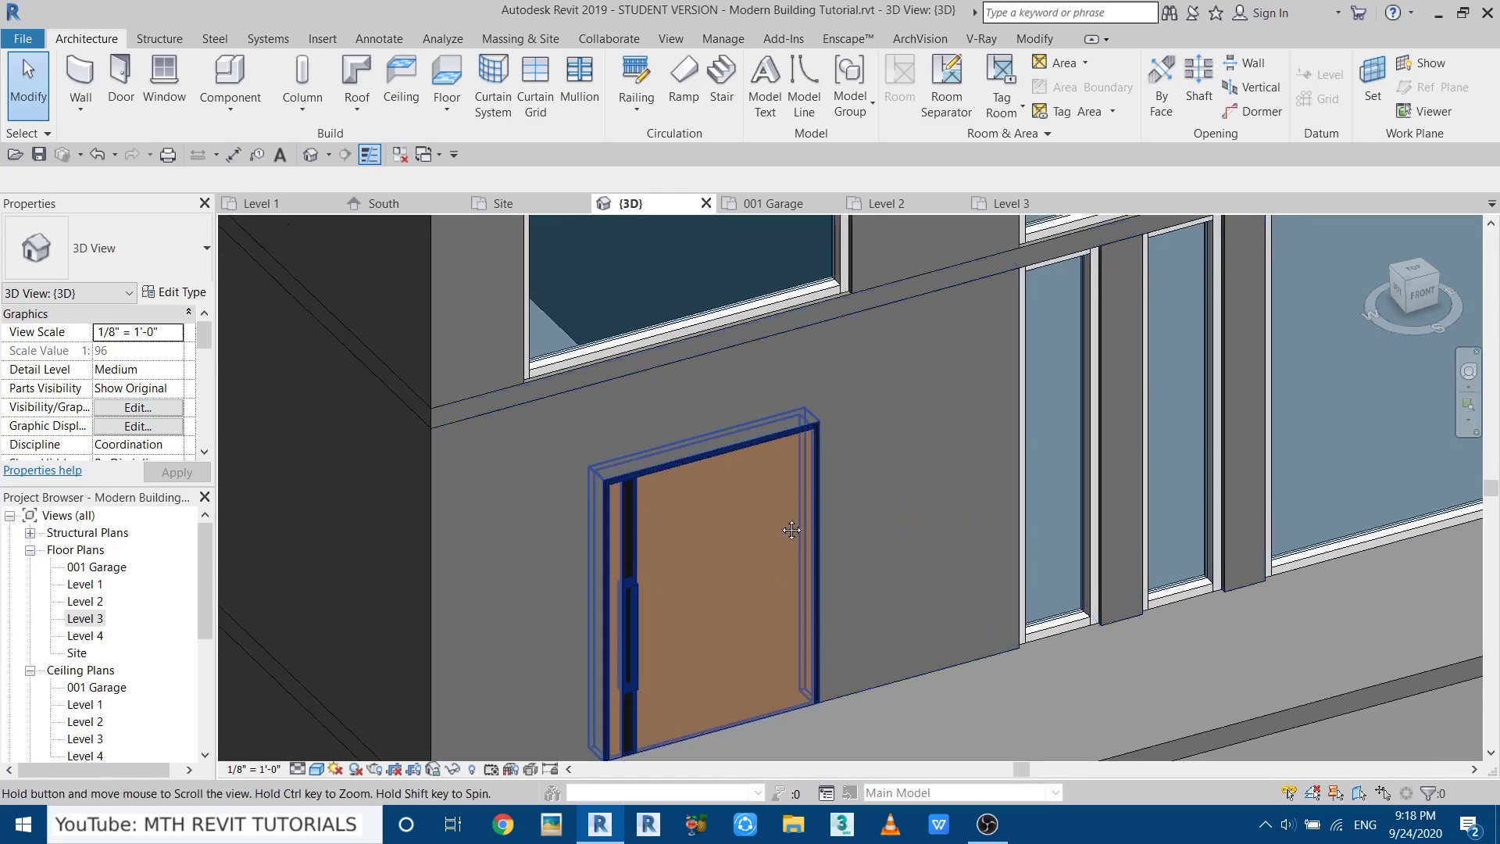
scroll(714, 576, down, 4)
middle_drag(706, 478, 659, 546)
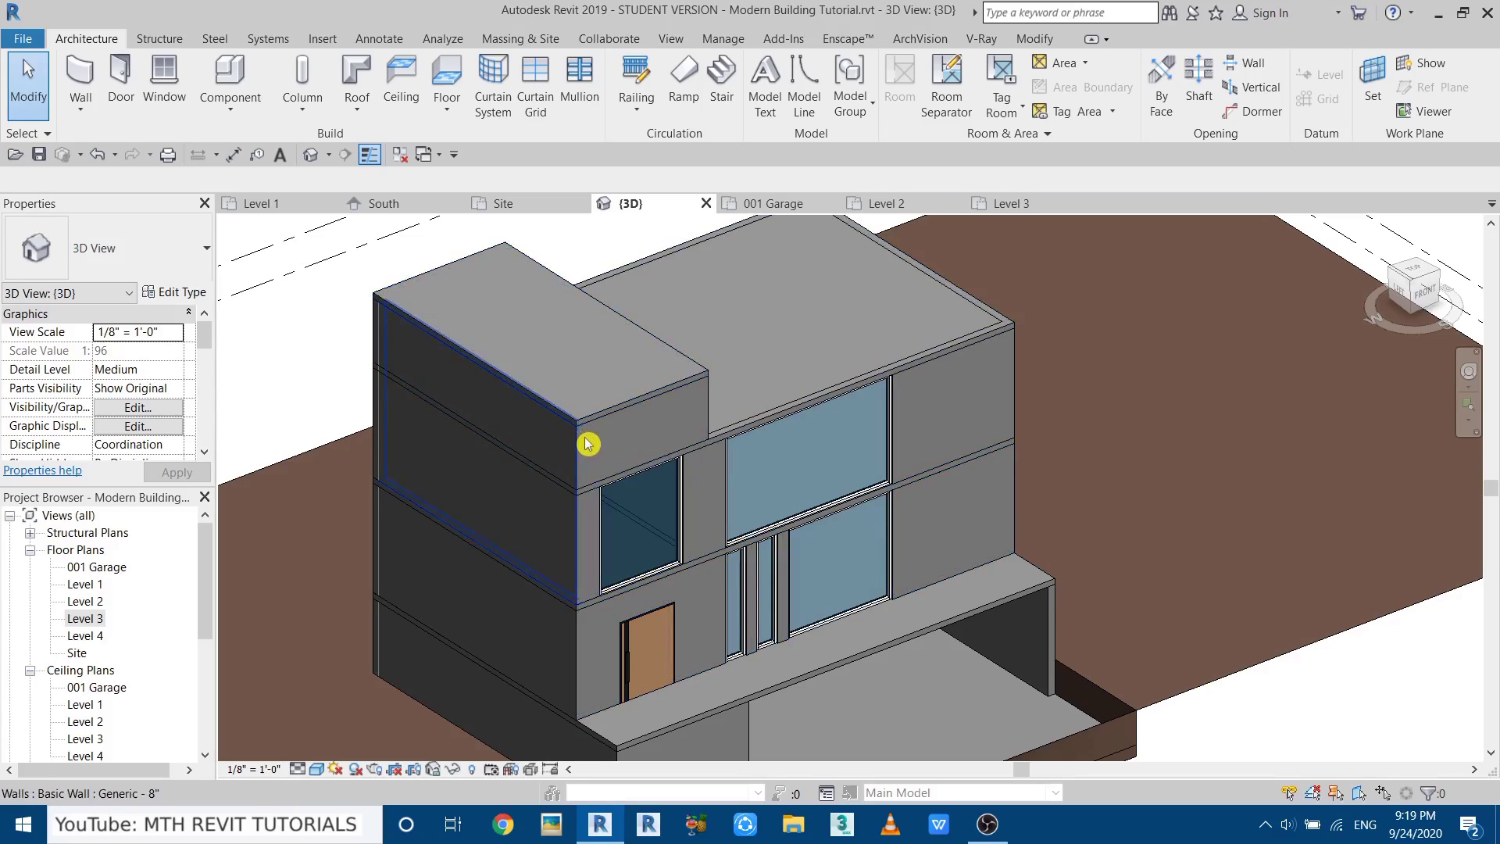
click(229, 101)
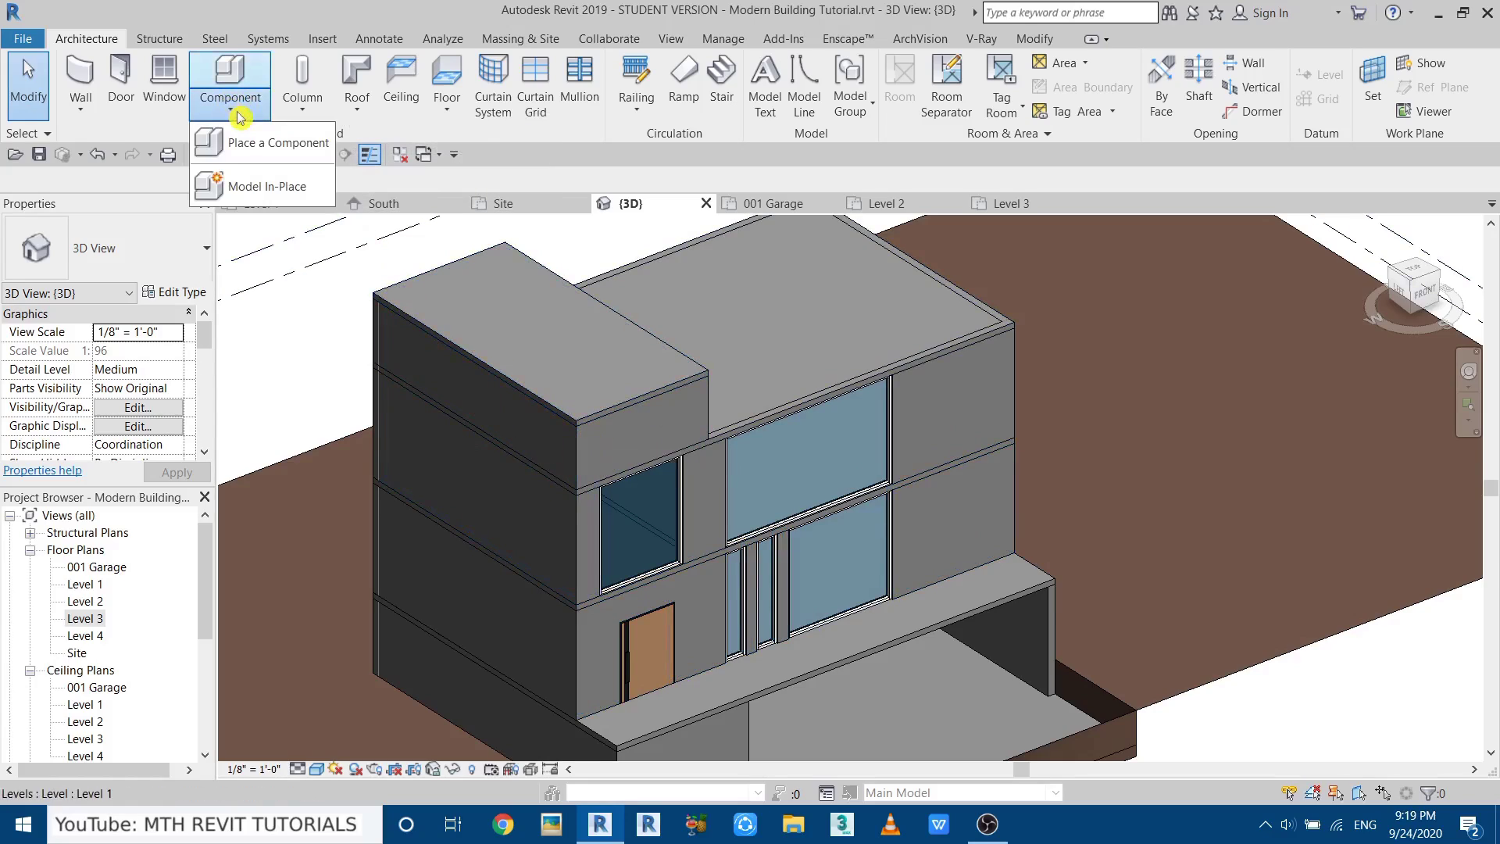
click(257, 186)
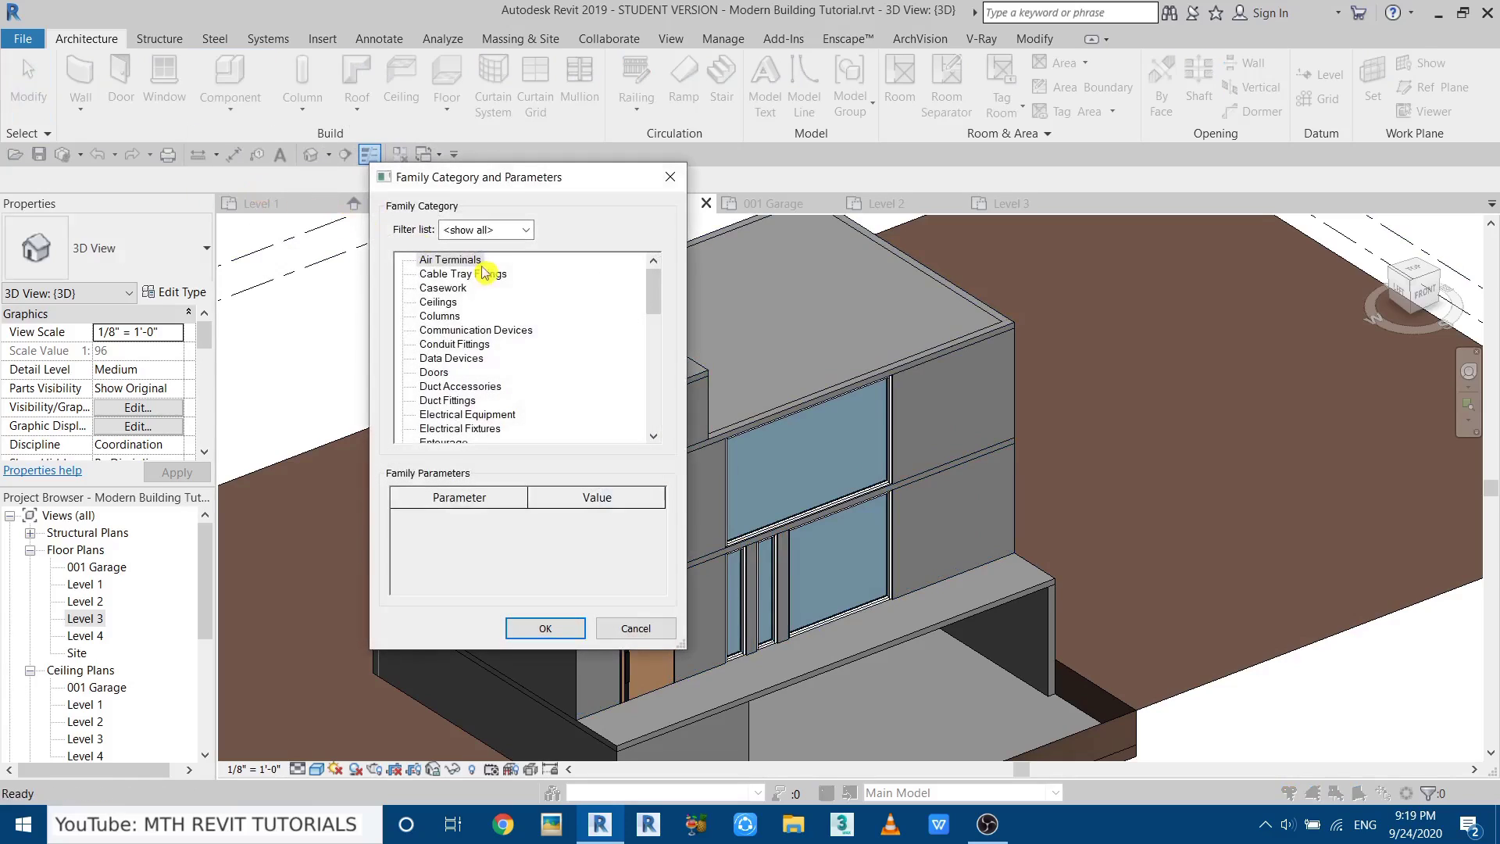
scroll(459, 414, down, 6)
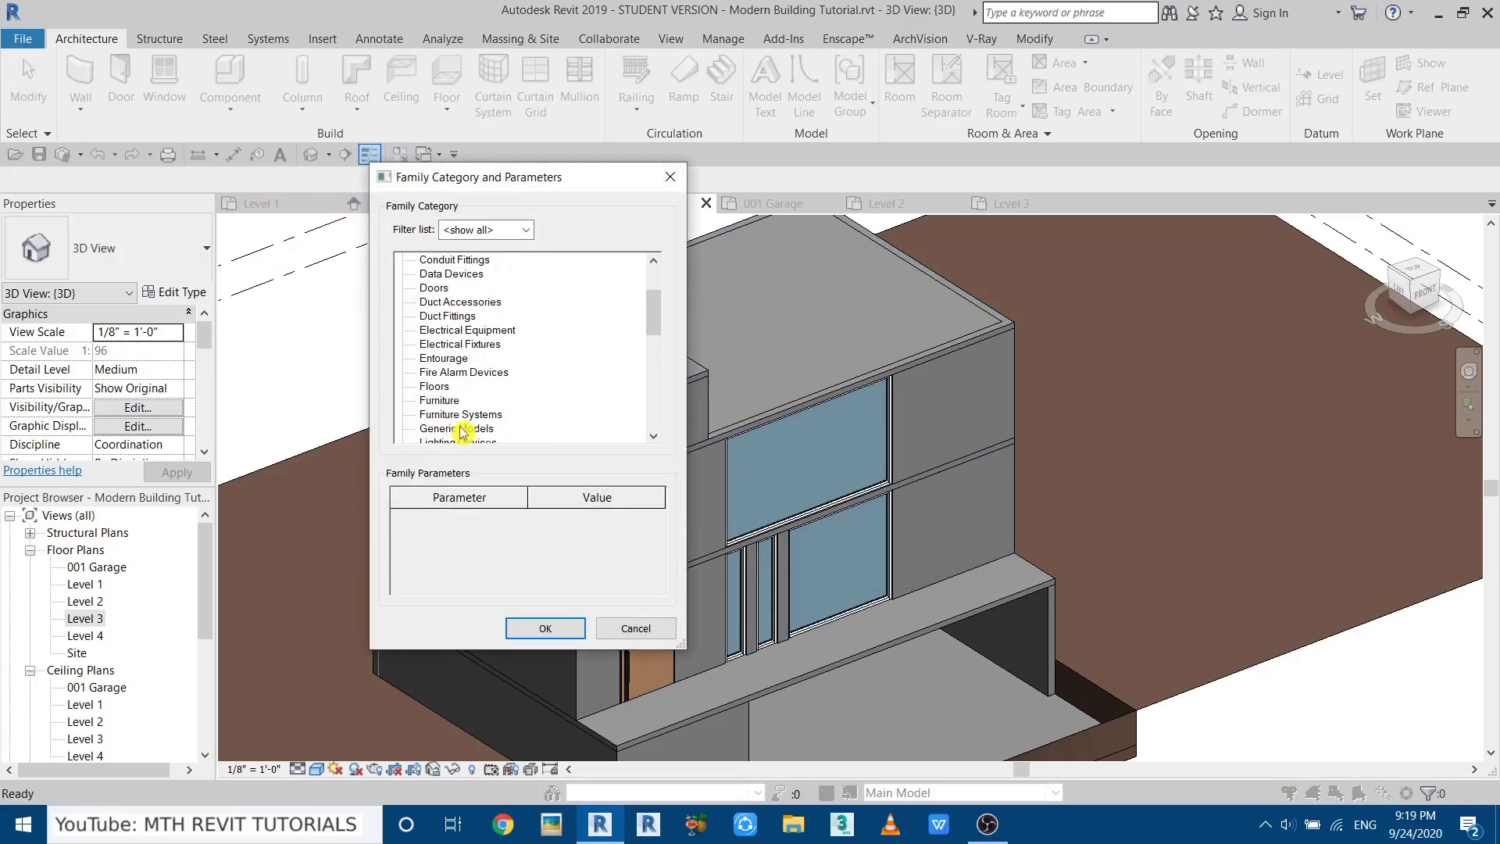
scroll(462, 435, down, 3)
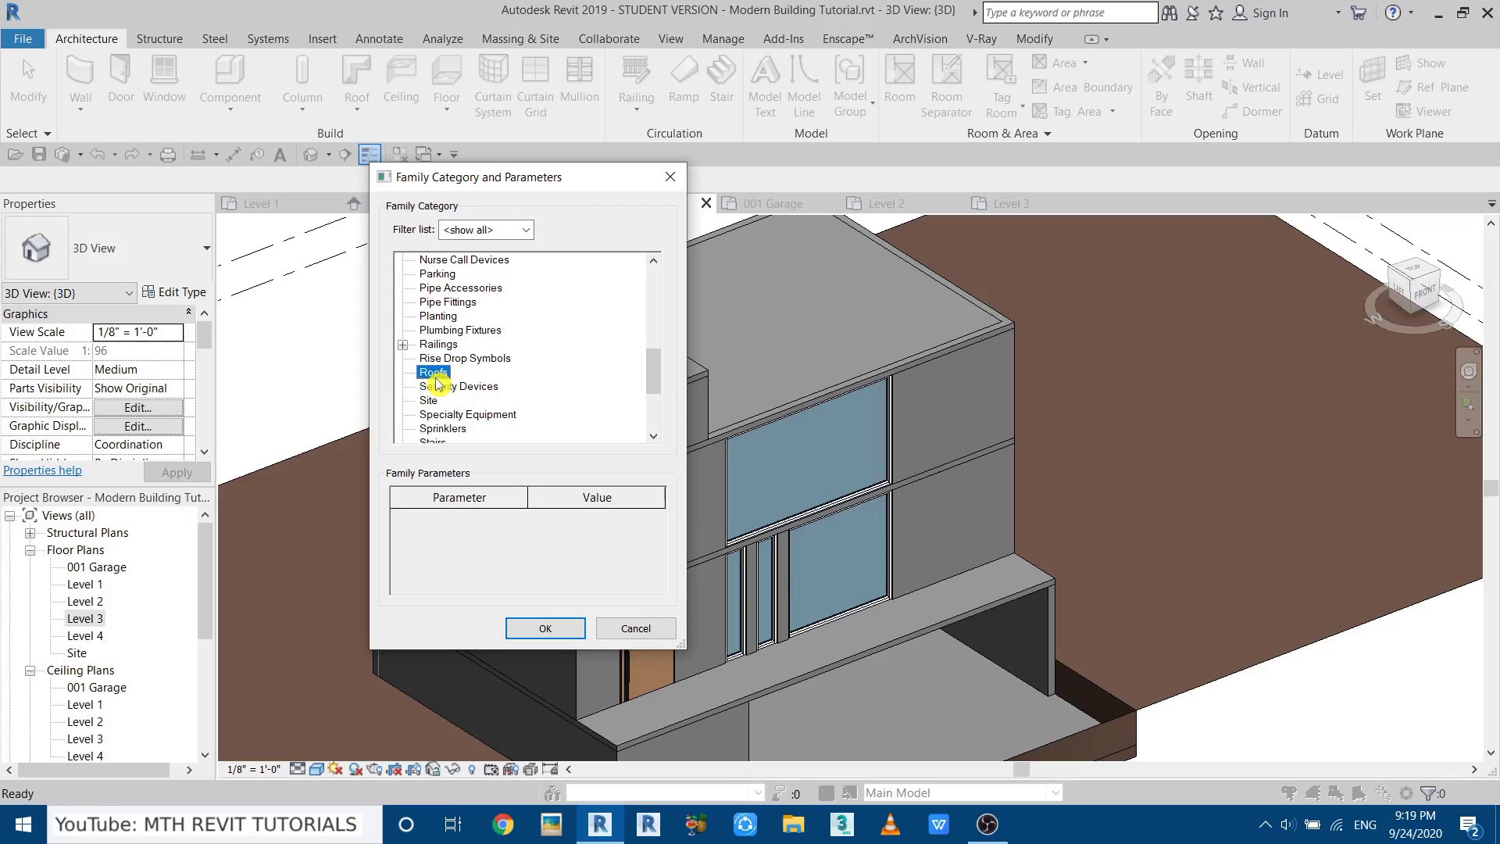
key(g)
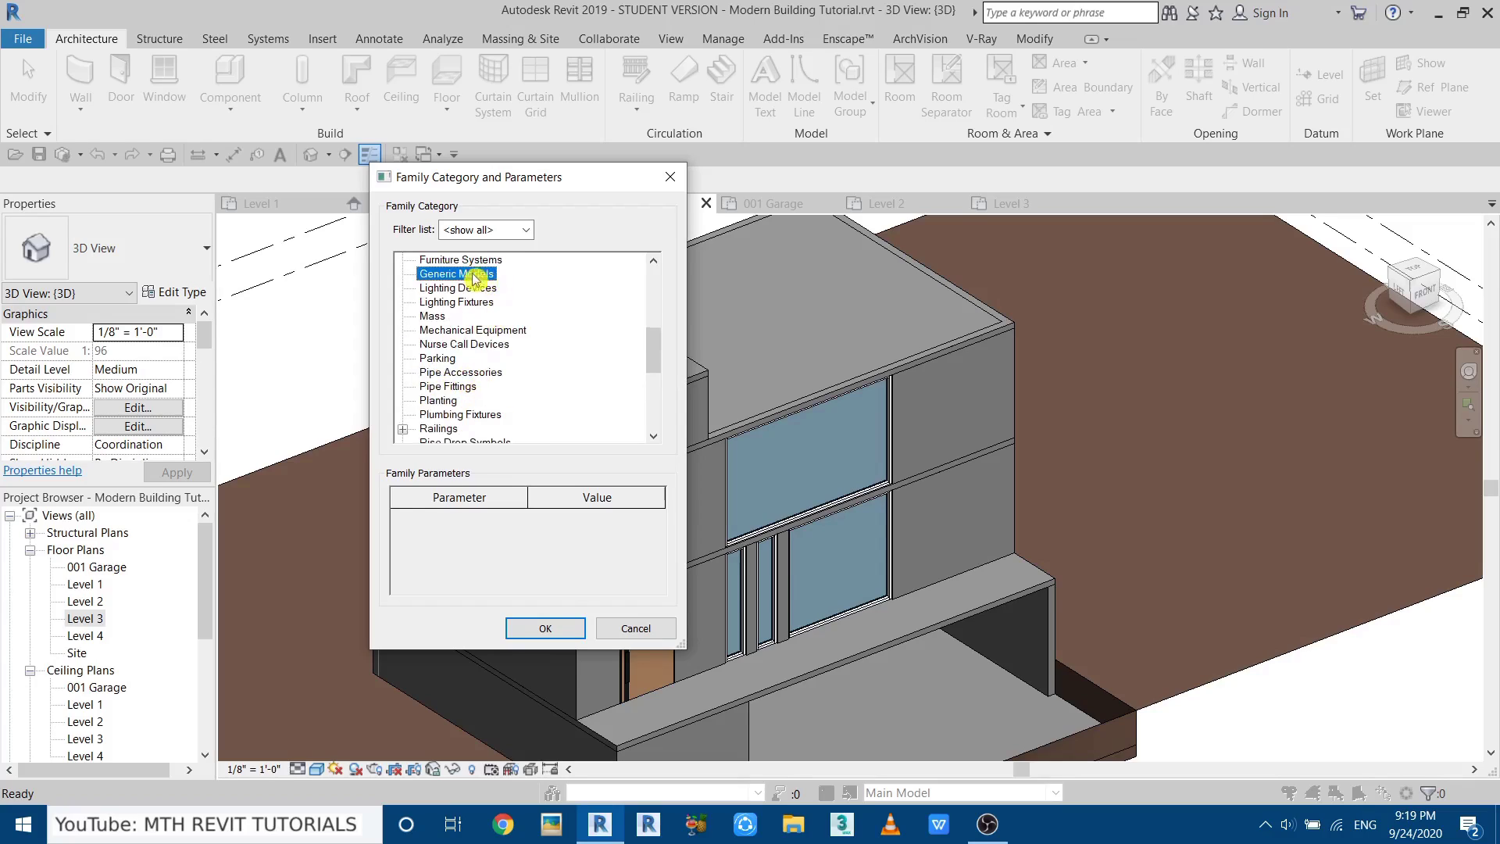
click(547, 627)
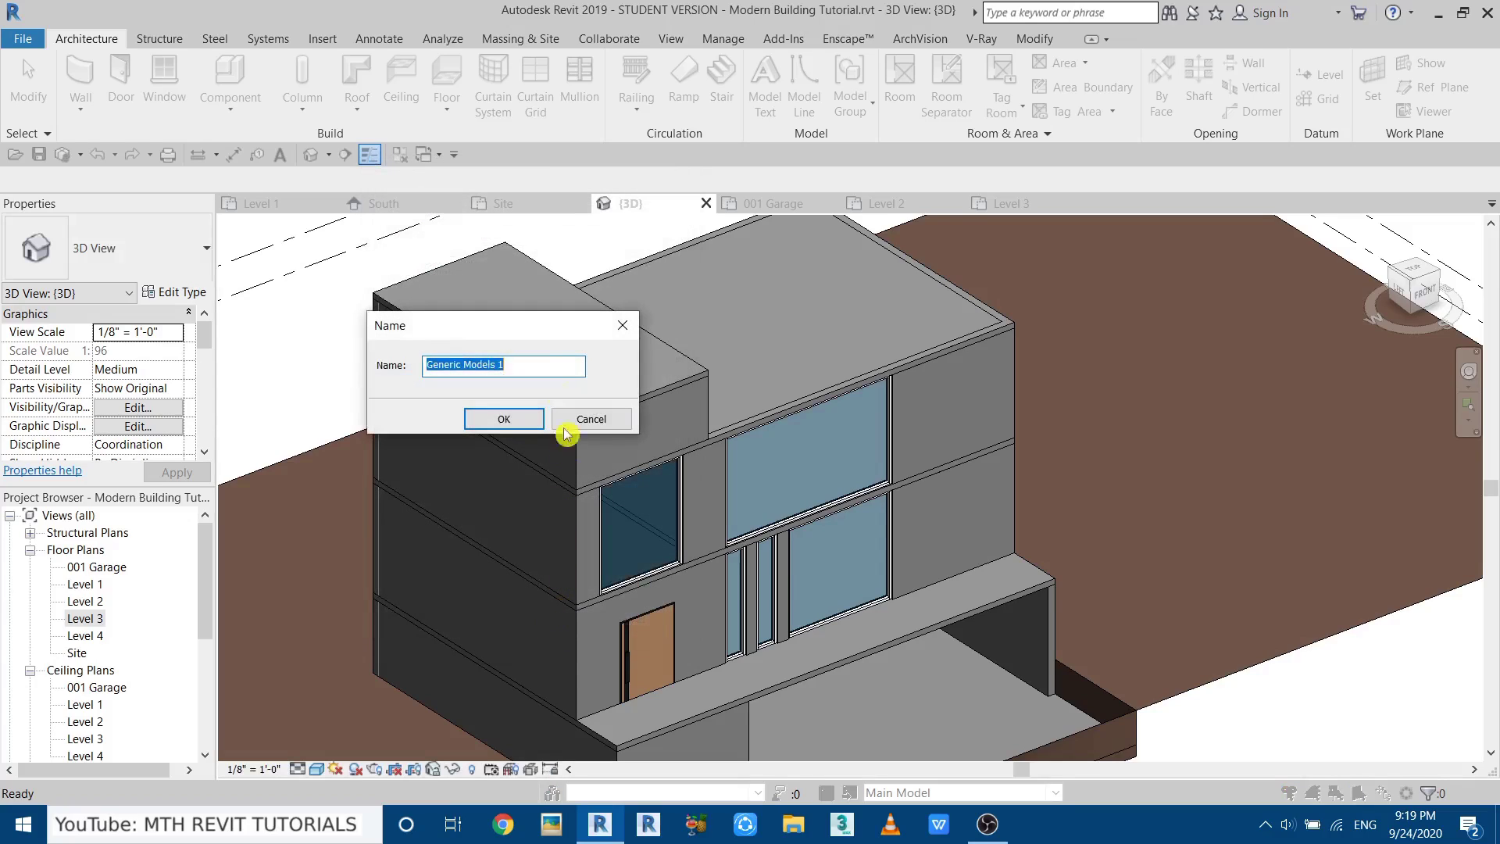
click(504, 418)
Start an Extrusion in the front-facing 3D view and pick the Level 3 south wall face as its work plane.
middle_drag(855, 502, 962, 502)
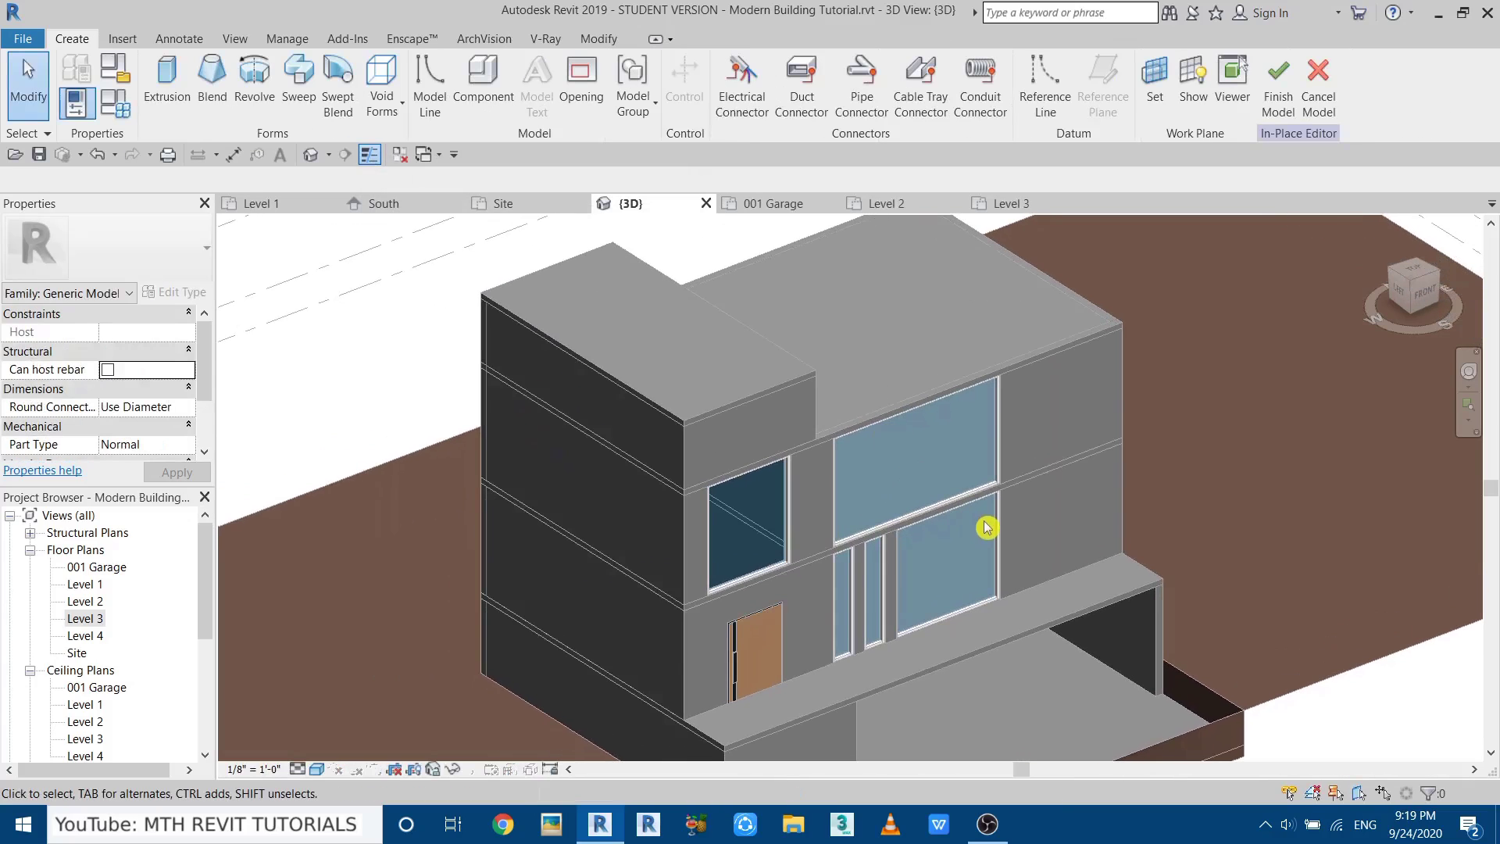
middle_drag(837, 496, 675, 408)
scroll(675, 408, up, 2)
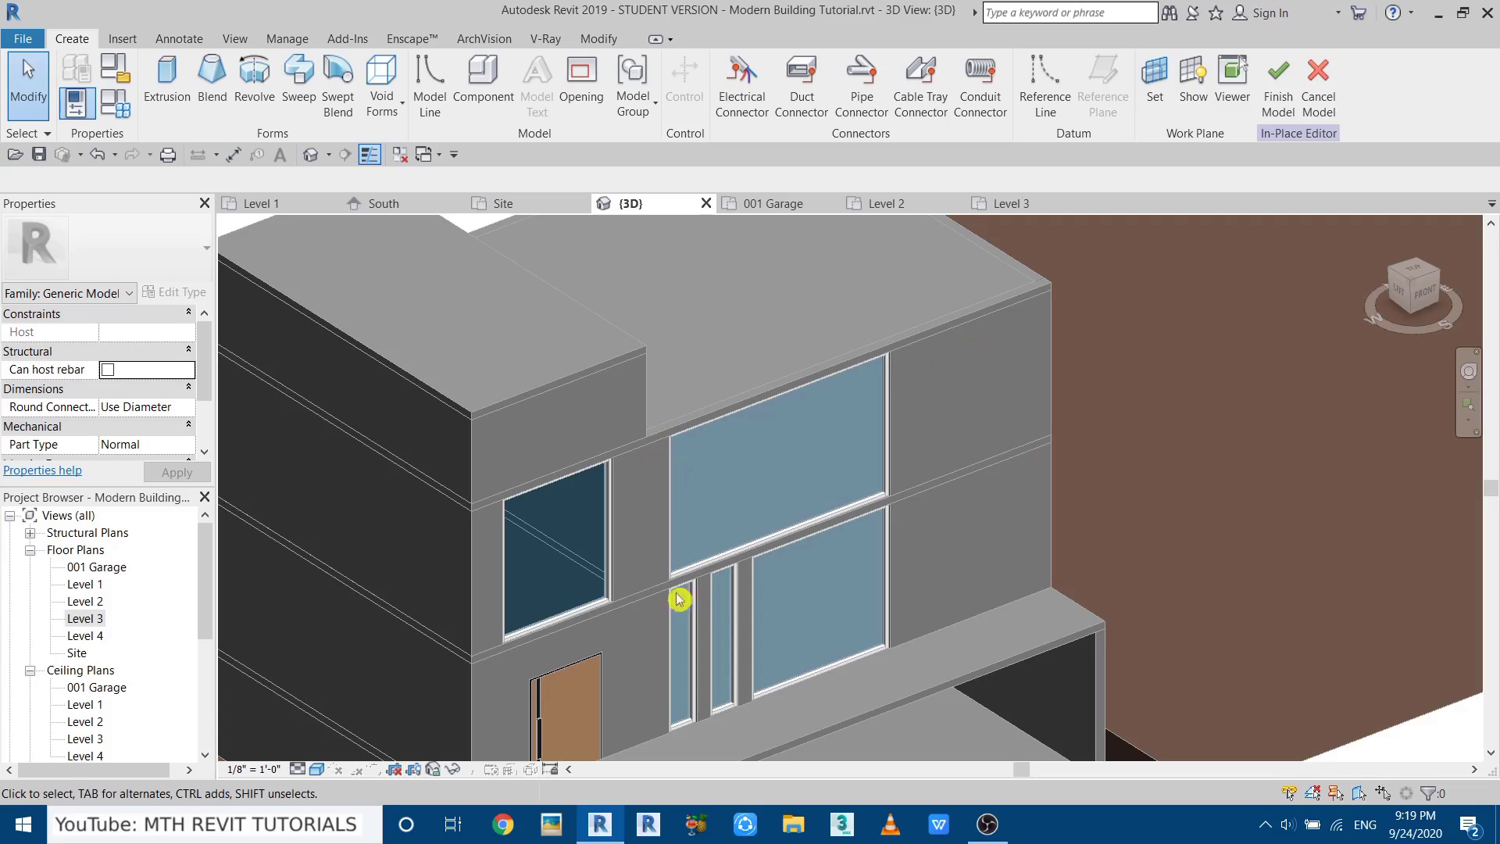
click(1429, 293)
mouse_move(686, 476)
middle_down()
mouse_move(828, 476)
mouse_move(505, 365)
middle_up()
scroll(890, 486, up, 6)
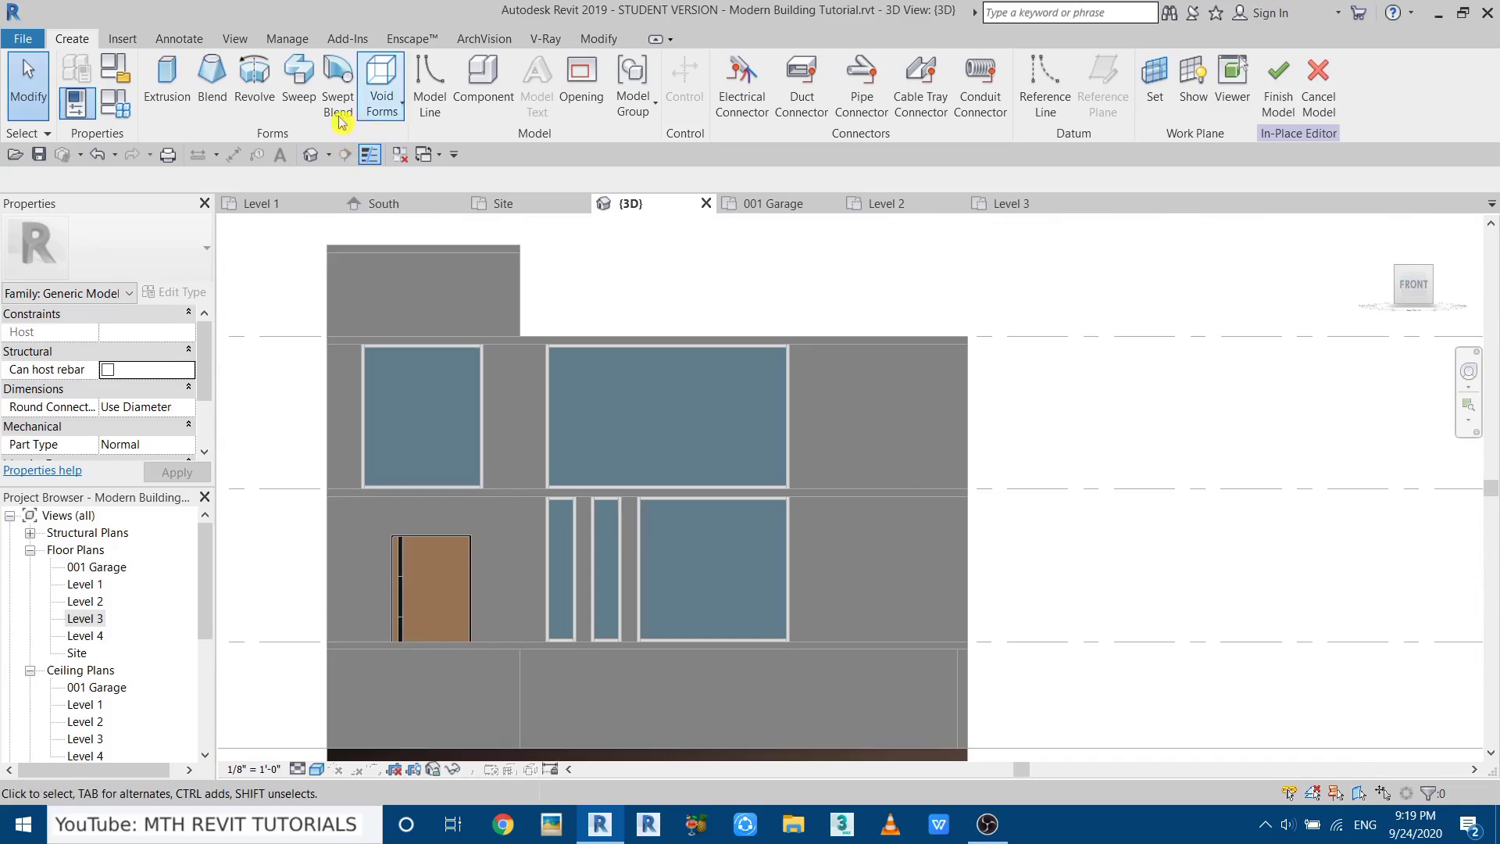
click(163, 110)
middle_drag(632, 350, 713, 354)
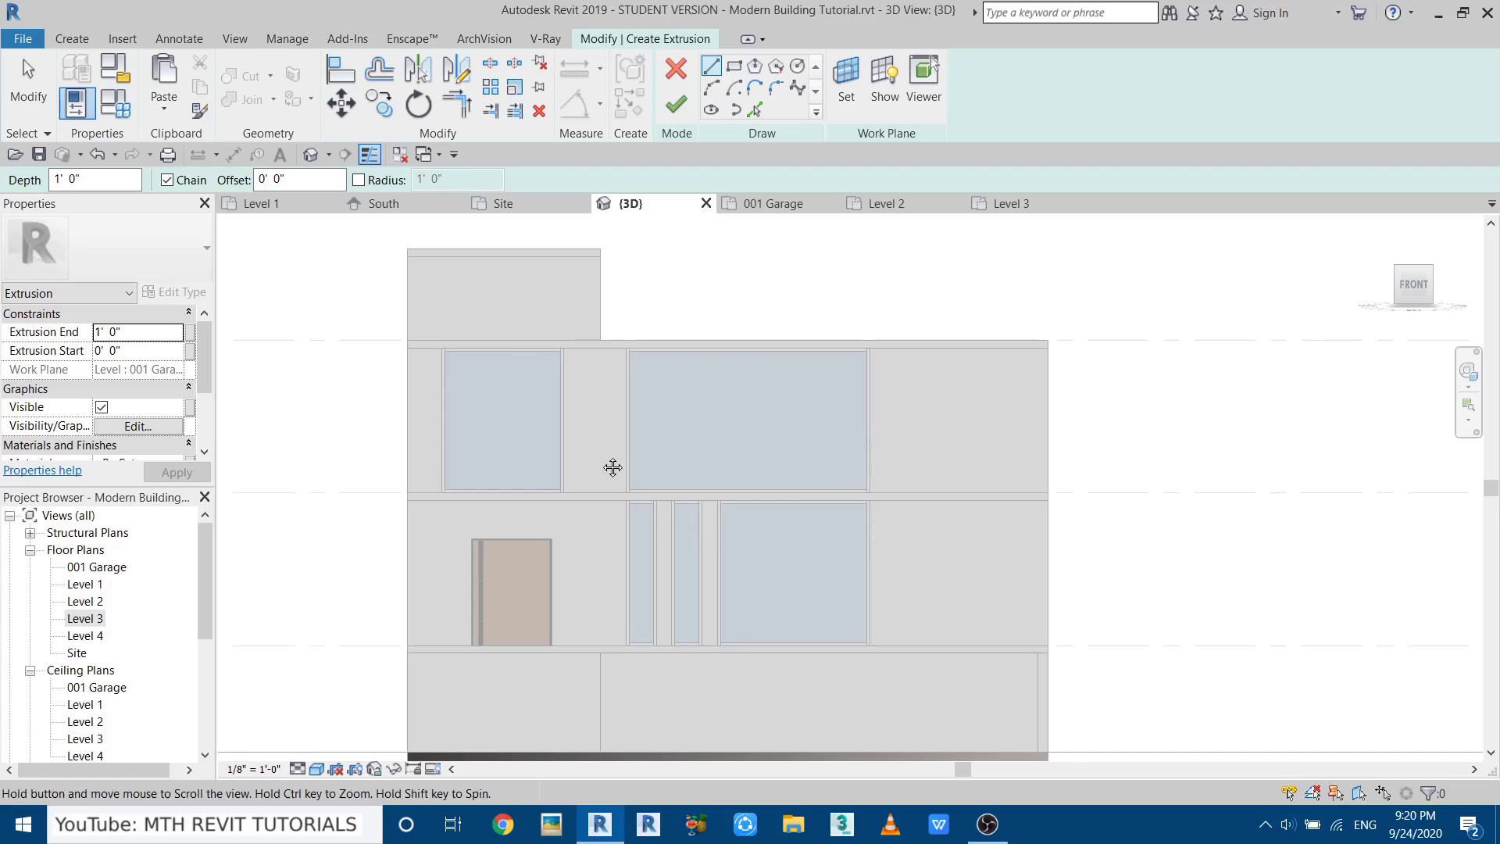
middle_drag(612, 469, 634, 457)
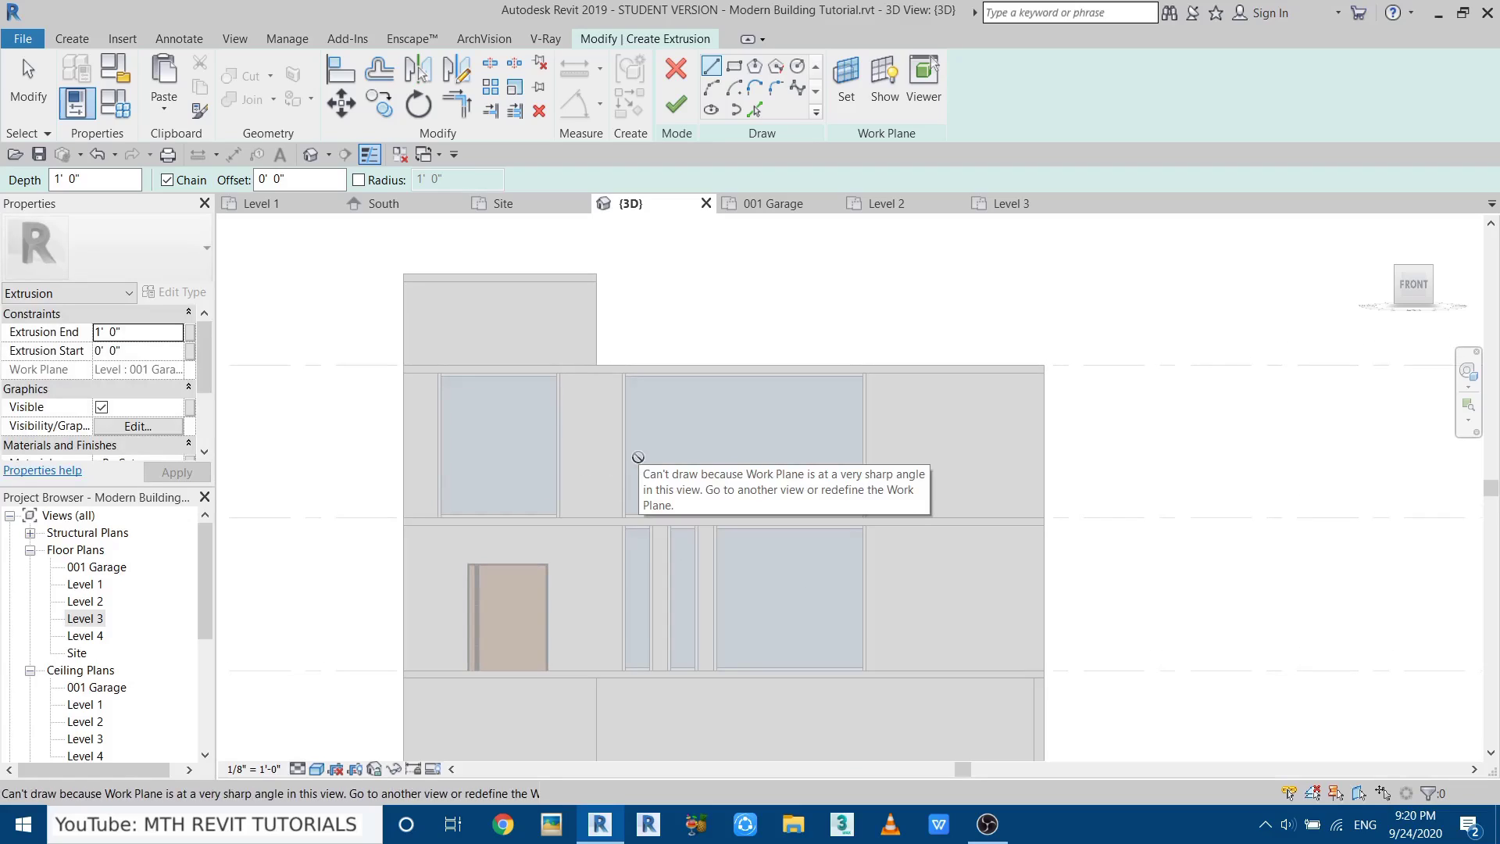
click(845, 112)
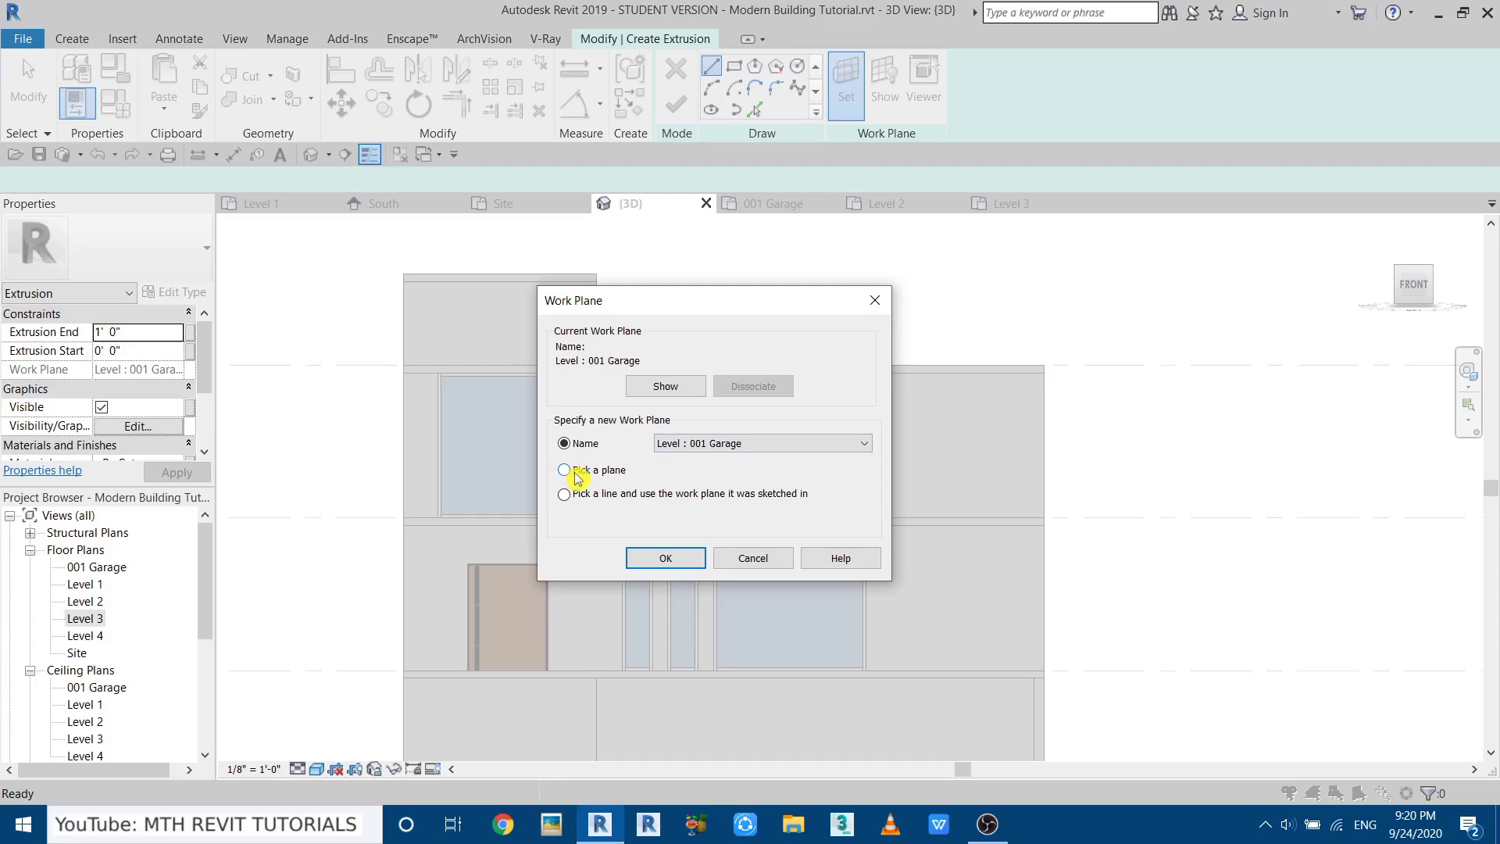
click(664, 558)
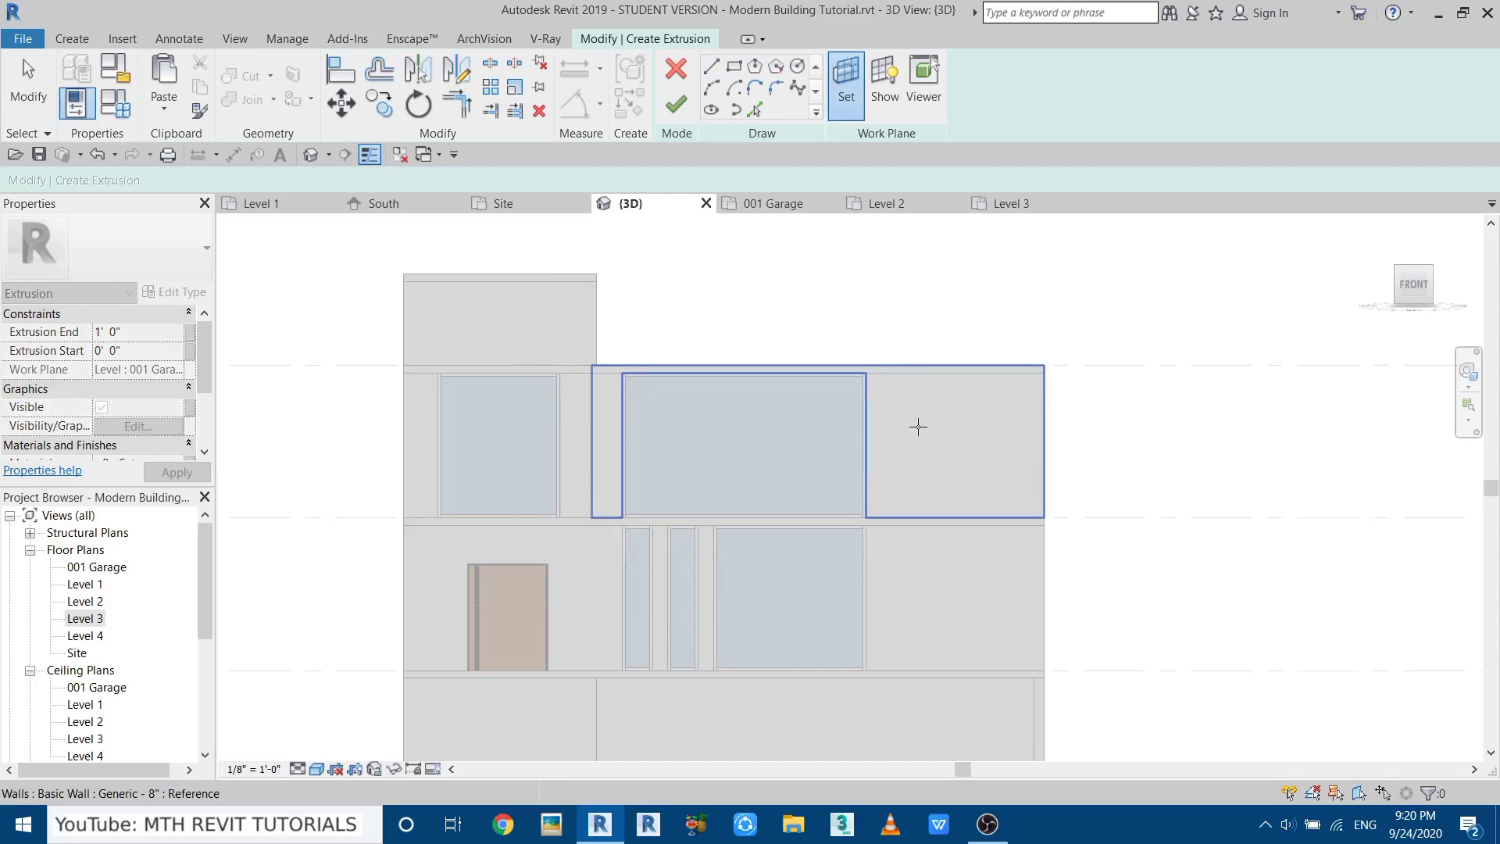
click(918, 426)
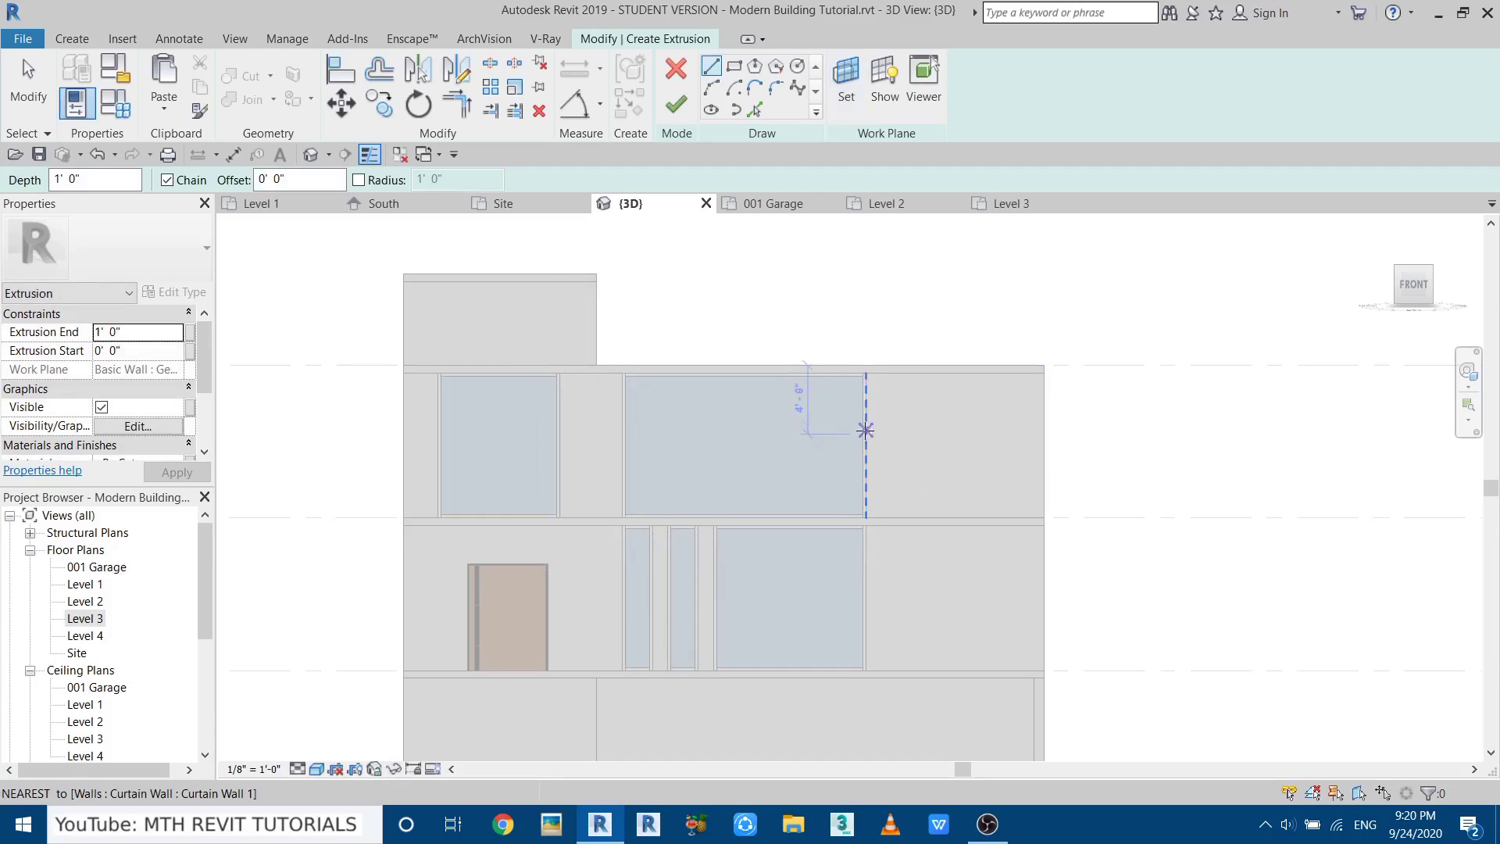
Sketch a 29' - 4" by 10' - 6" rectangle from the facade's upper east corner to the west bay's edge at the Level 3 slab underside.
click(734, 68)
click(1099, 346)
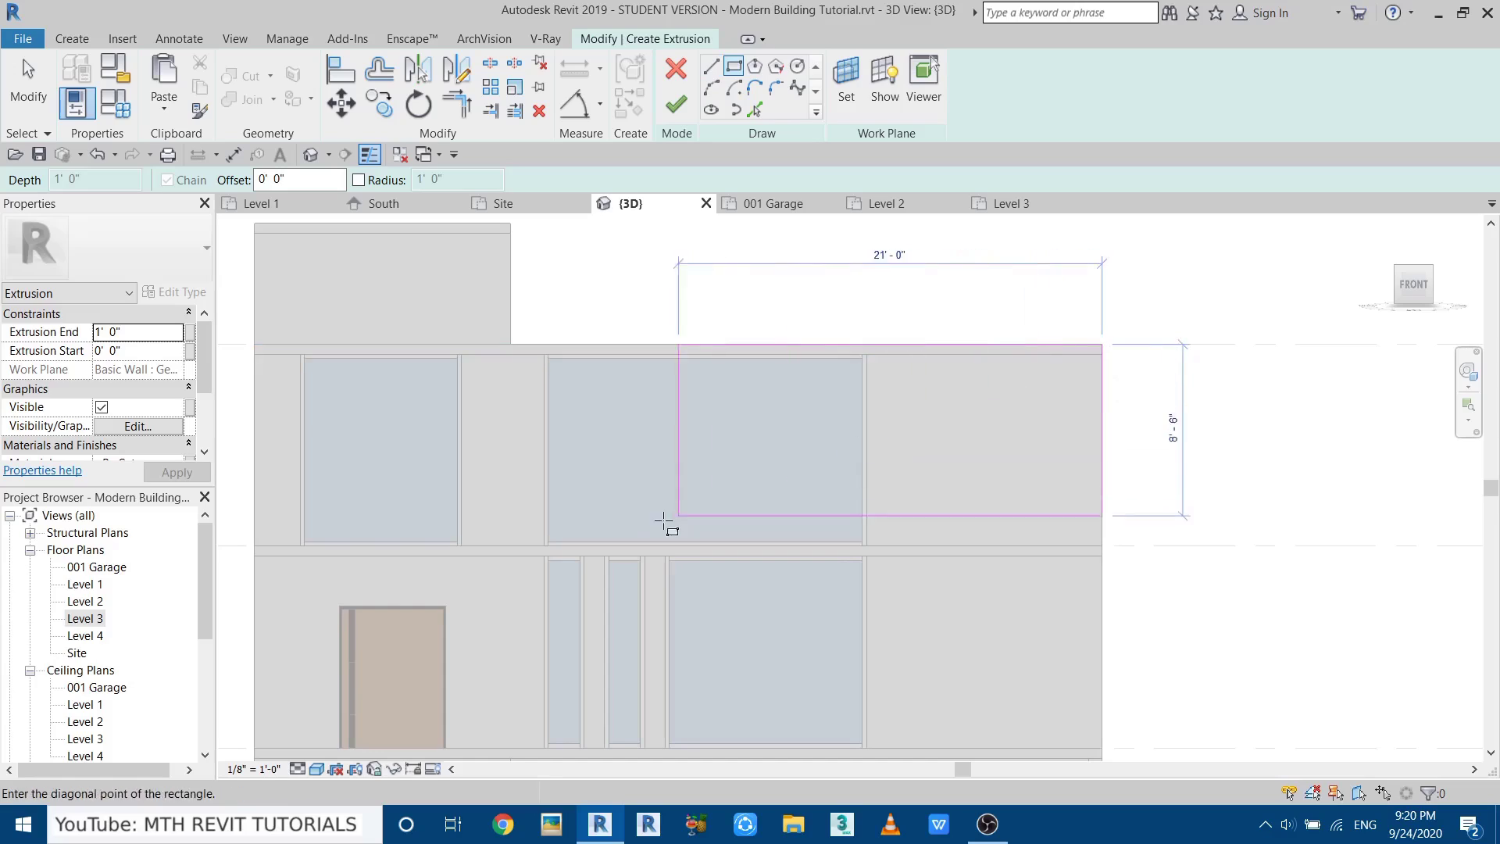
click(510, 556)
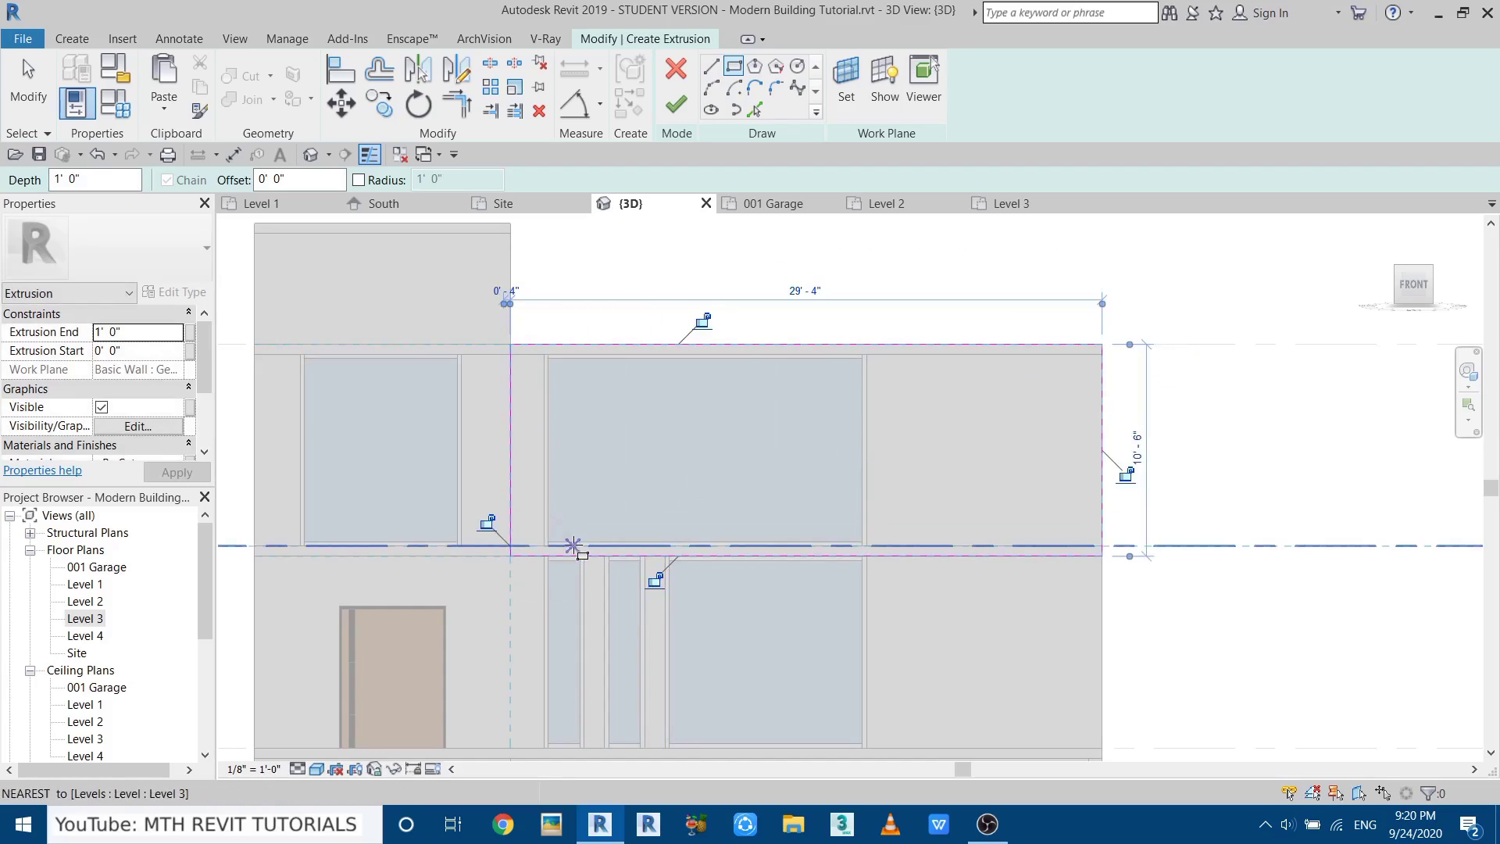
Sketch an inner rectangle offset 1' 0" inside the upper-storey outline and finish the extrusion sketch.
middle_drag(579, 386, 561, 450)
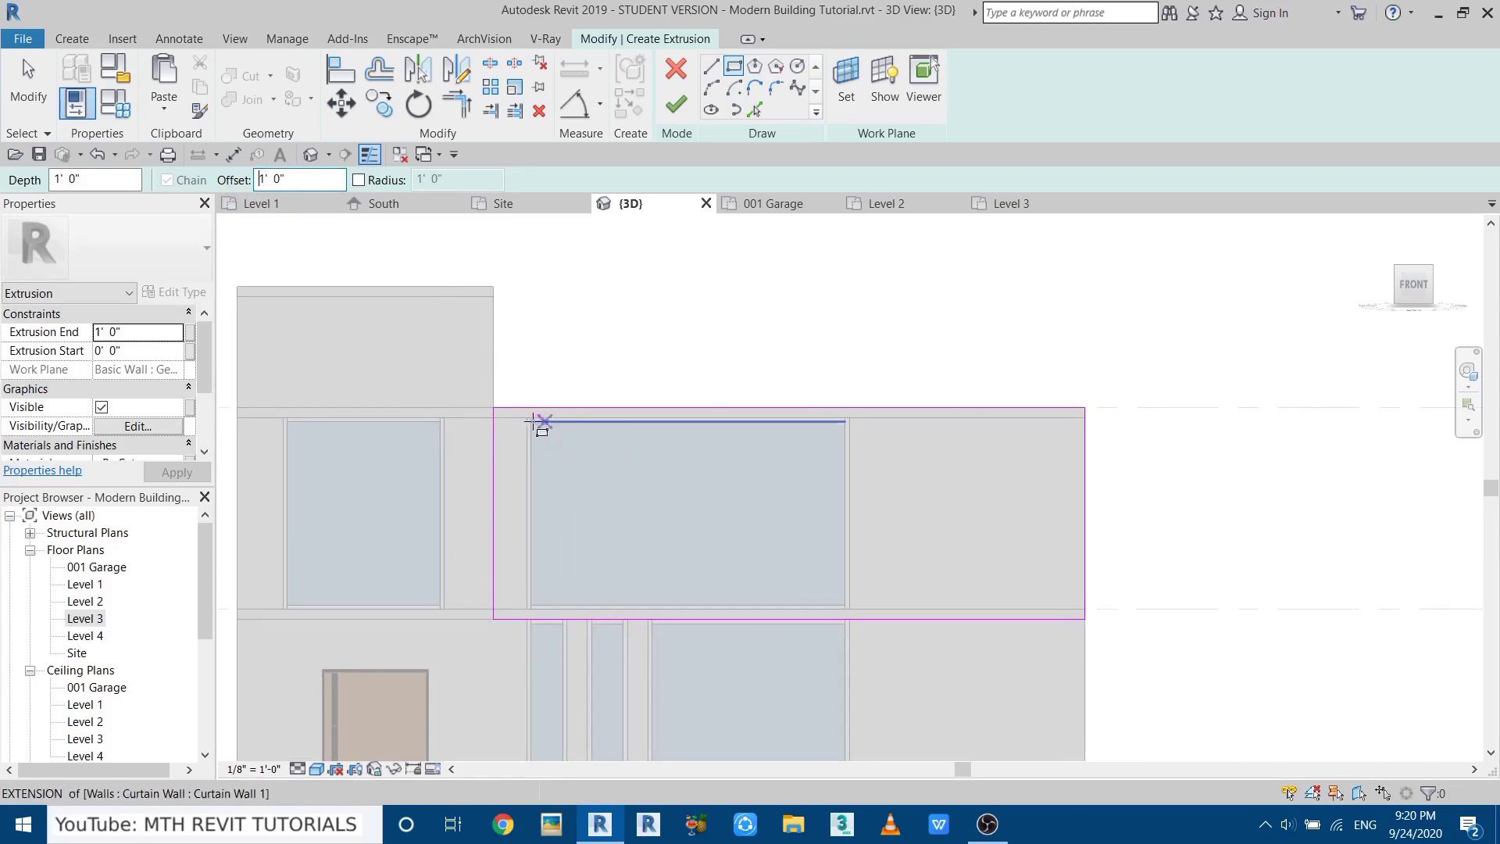
click(494, 408)
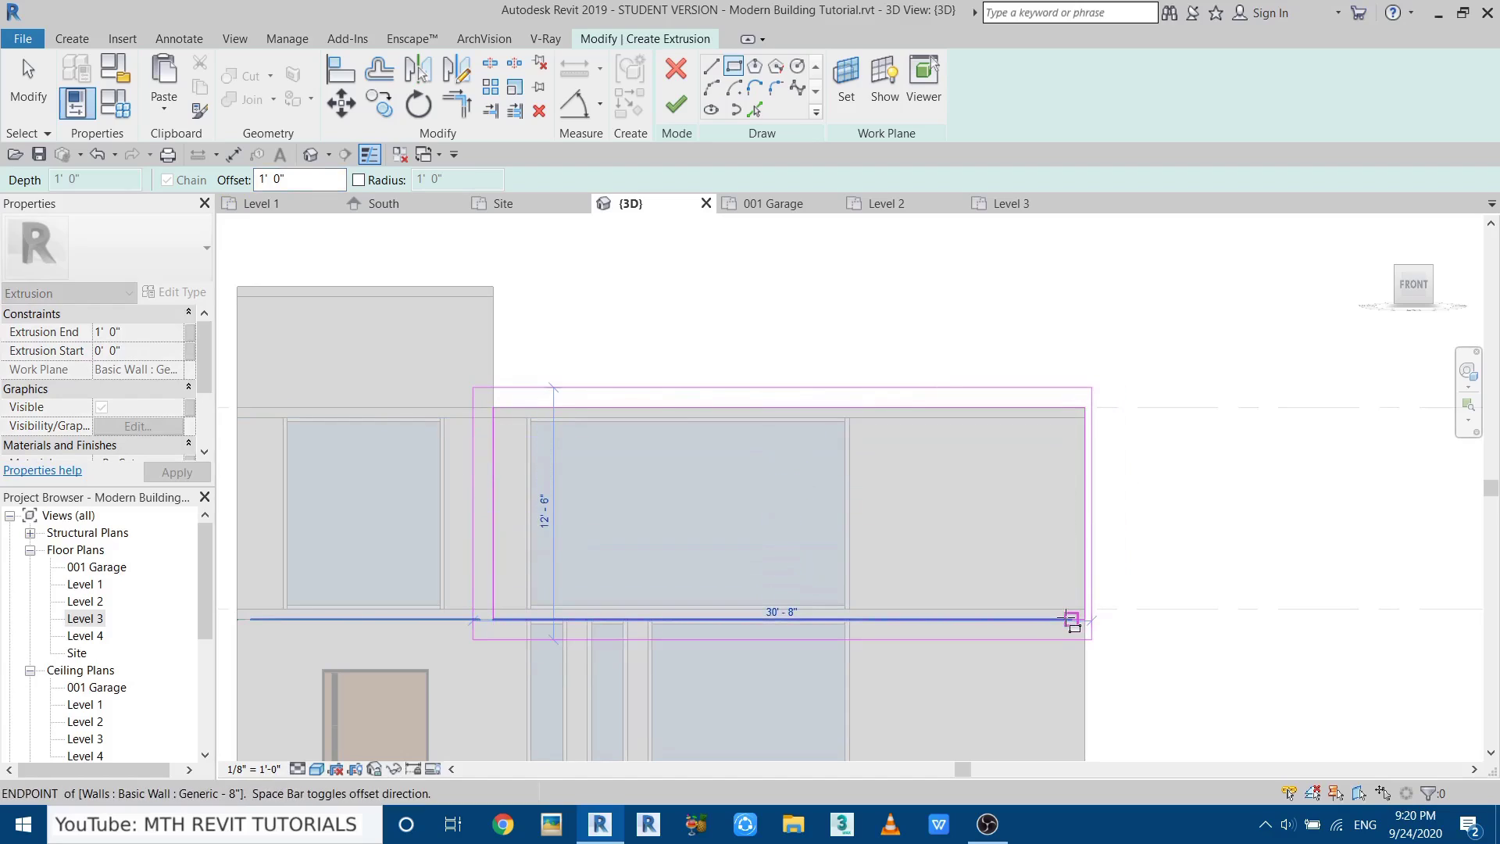
key(space)
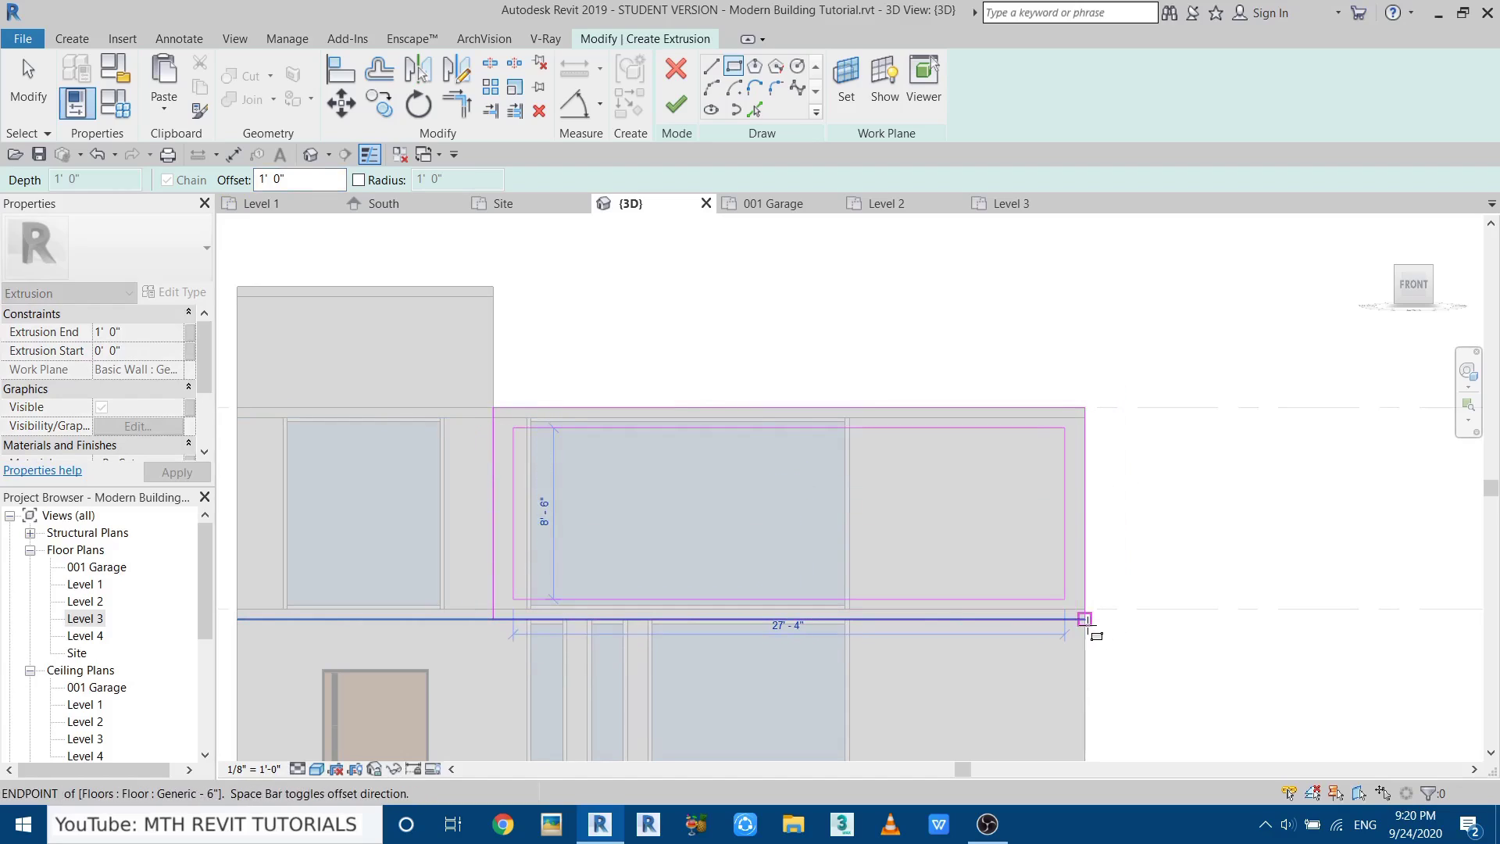
click(1087, 620)
scroll(837, 448, up, 2)
right_click(839, 432)
click(899, 445)
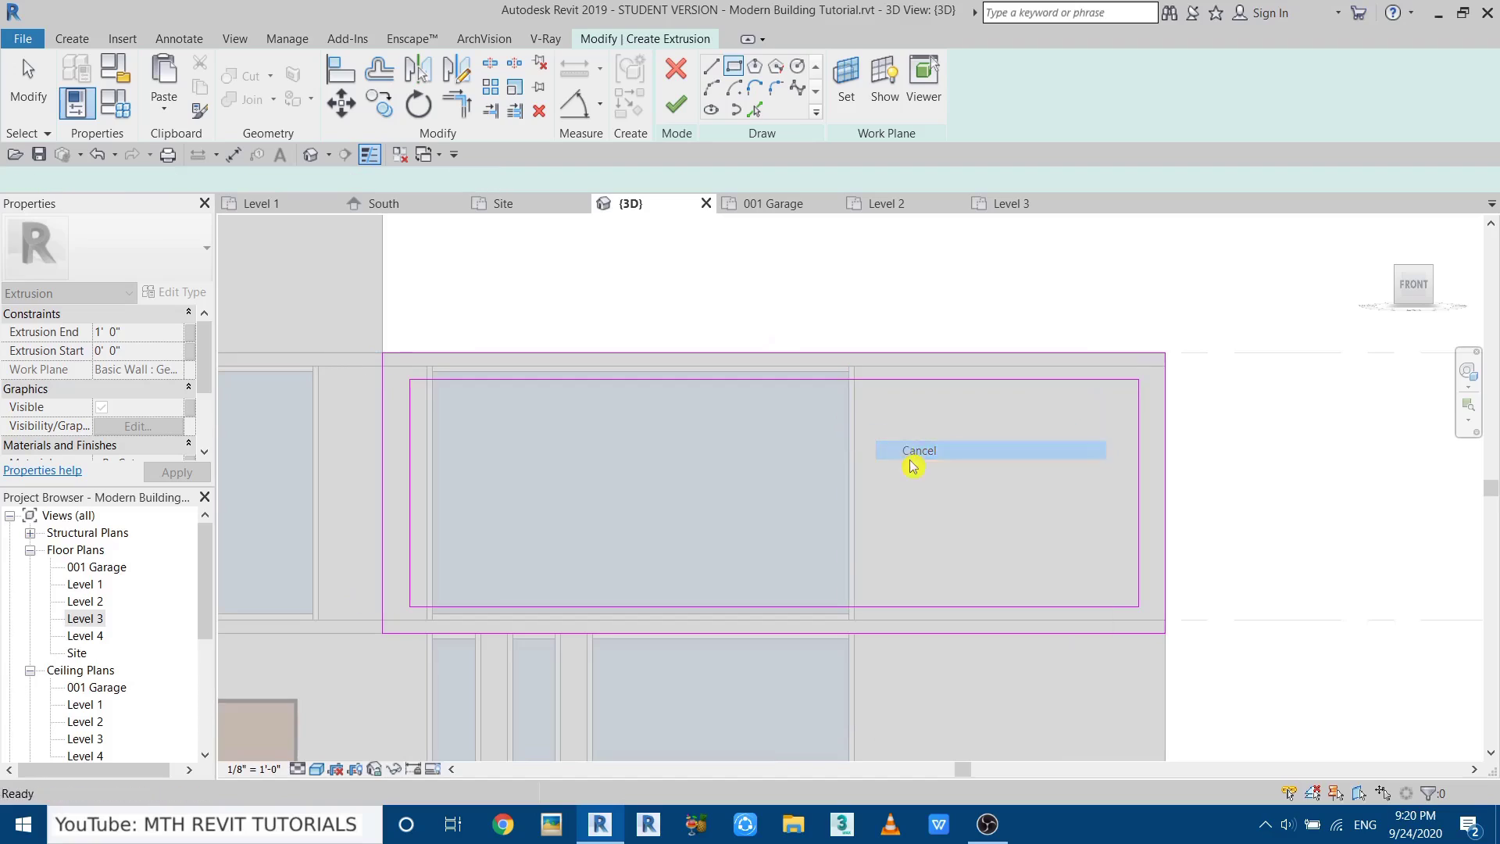
click(677, 107)
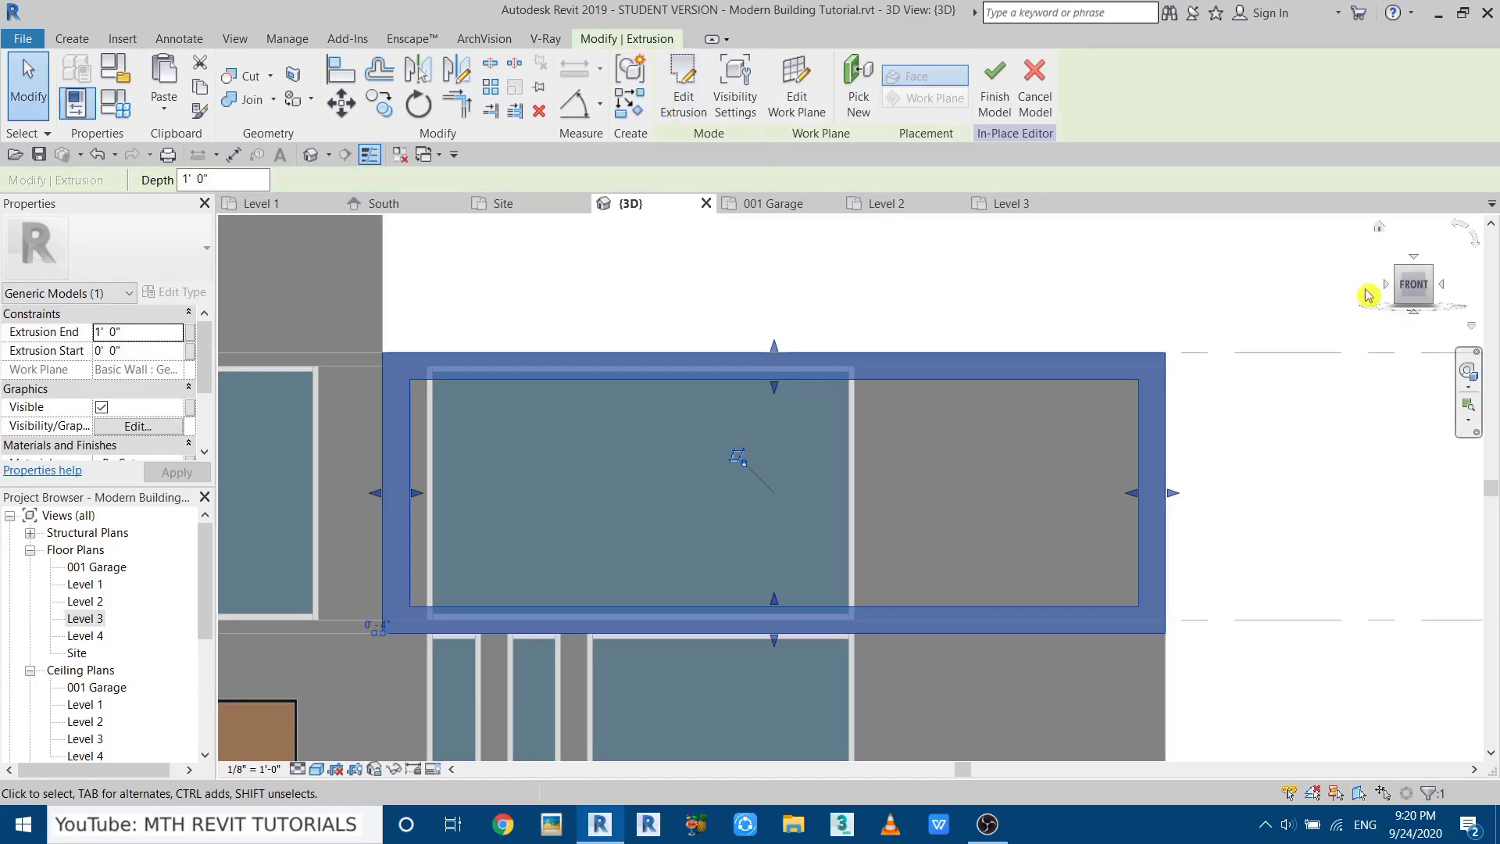
From the left view, set the upper-storey frame's Extrusion End to 9' 0".
click(1384, 286)
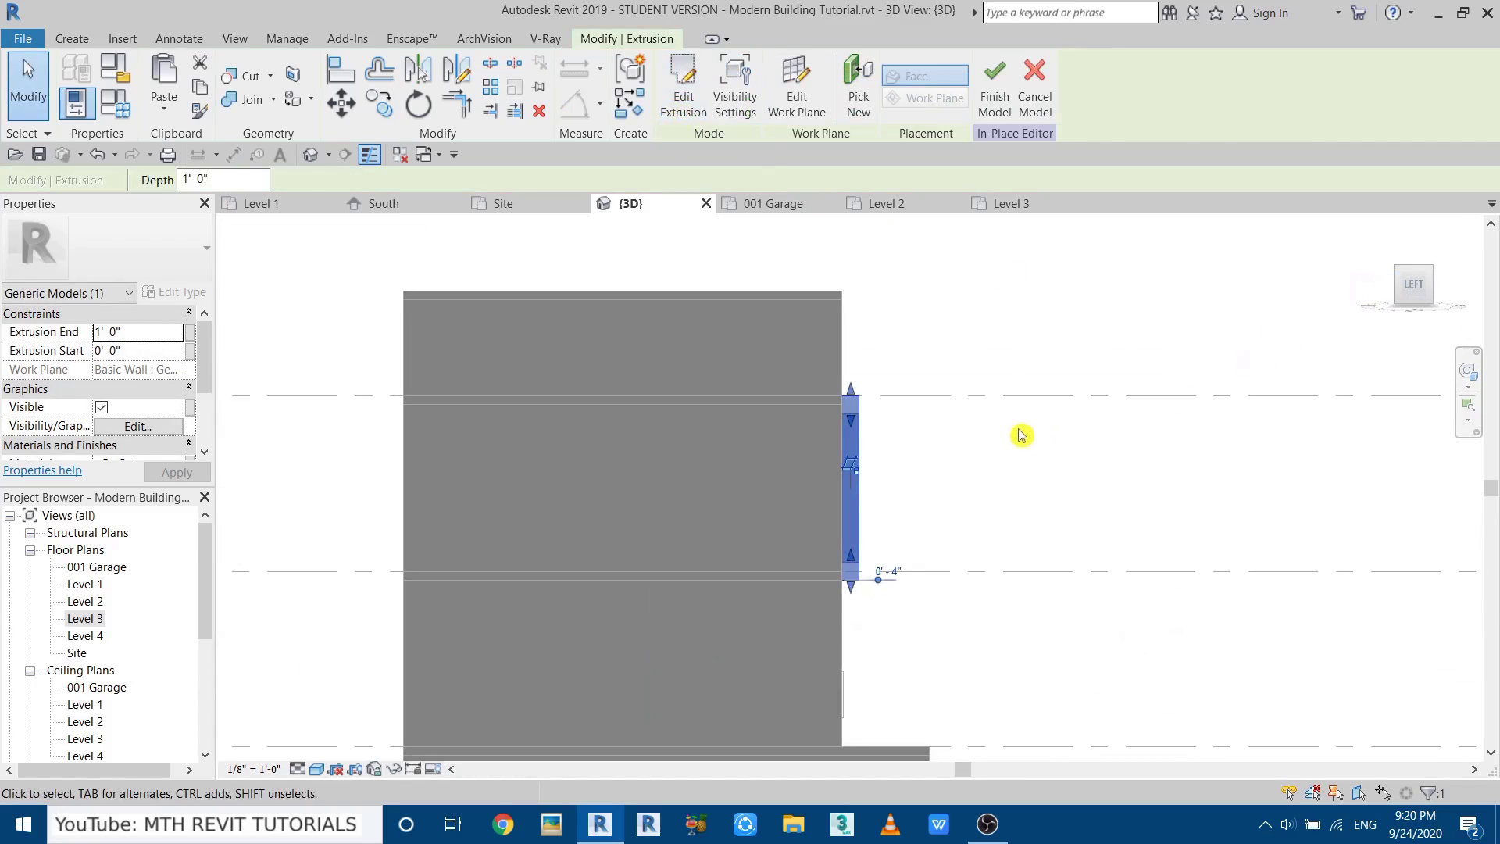
click(138, 340)
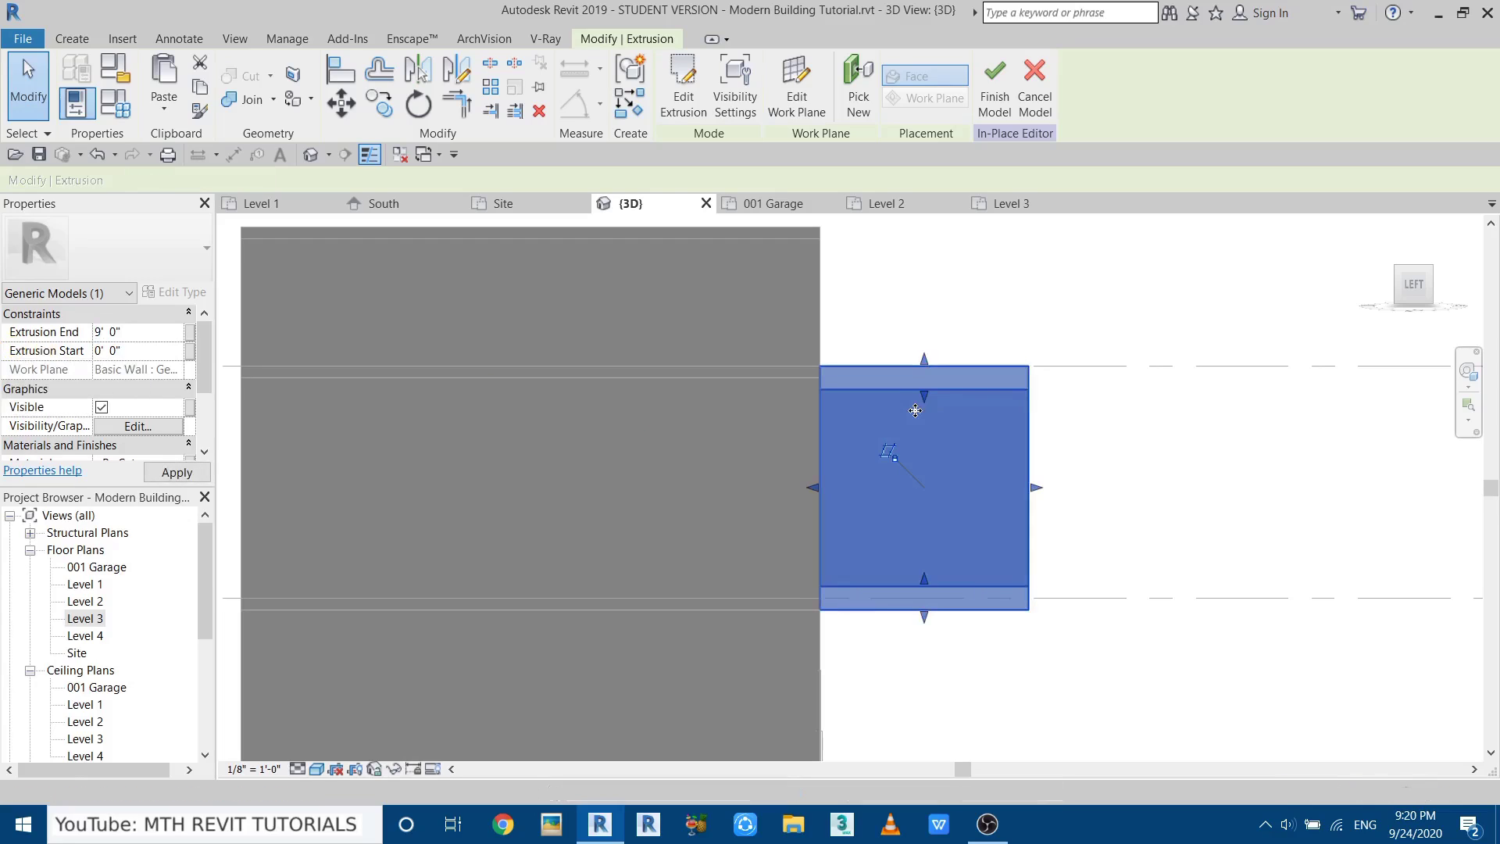
click(1089, 395)
From the front view, start a new extrusion and sketch a 26' 6" high rectangle from the tower's roof corner to the slab edge below the door.
scroll(1088, 395, down, 2)
click(1445, 286)
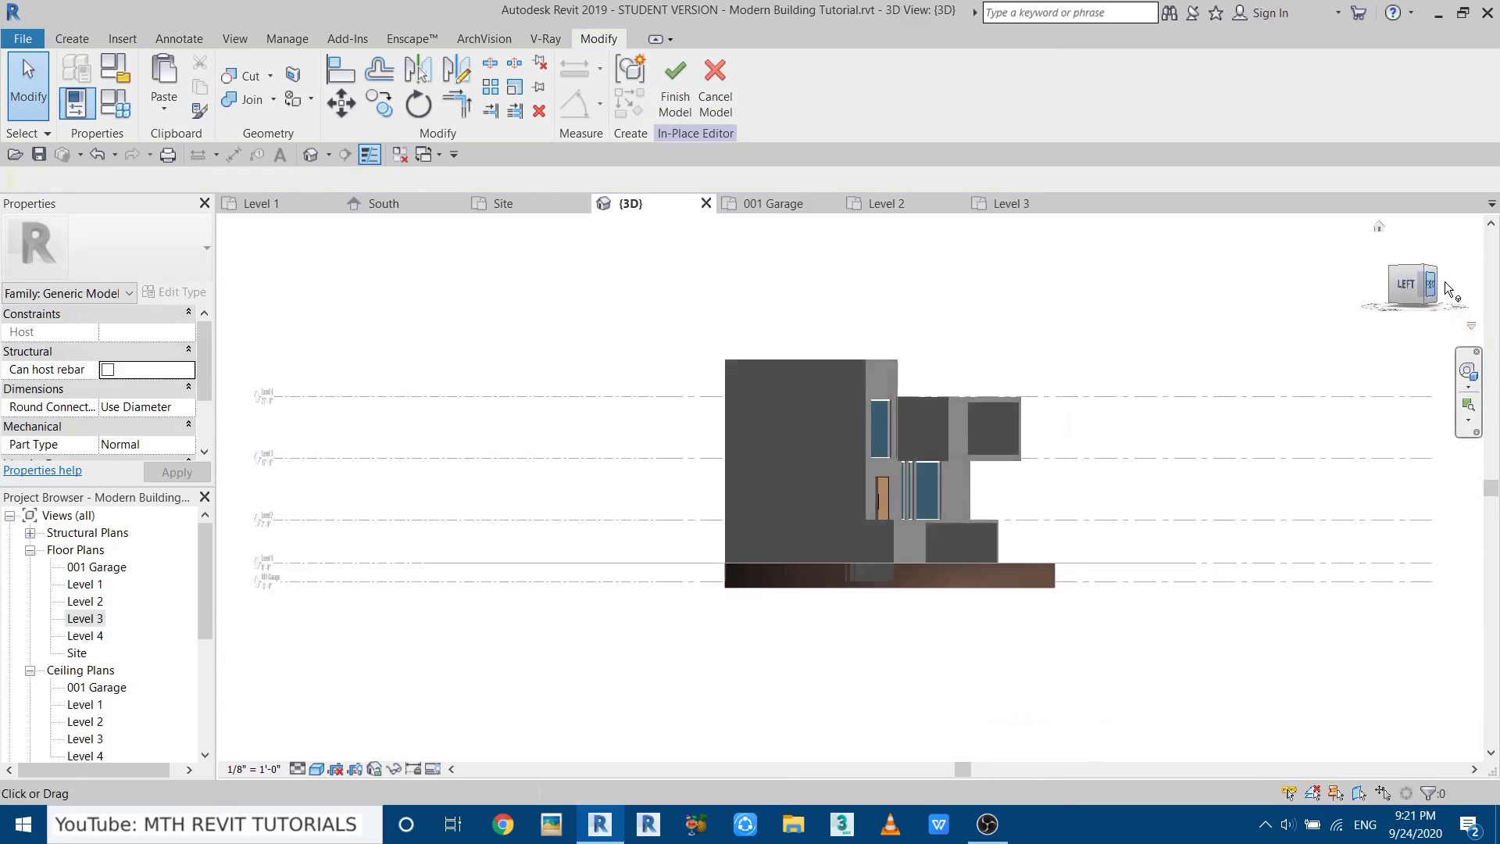
scroll(841, 438, up, 5)
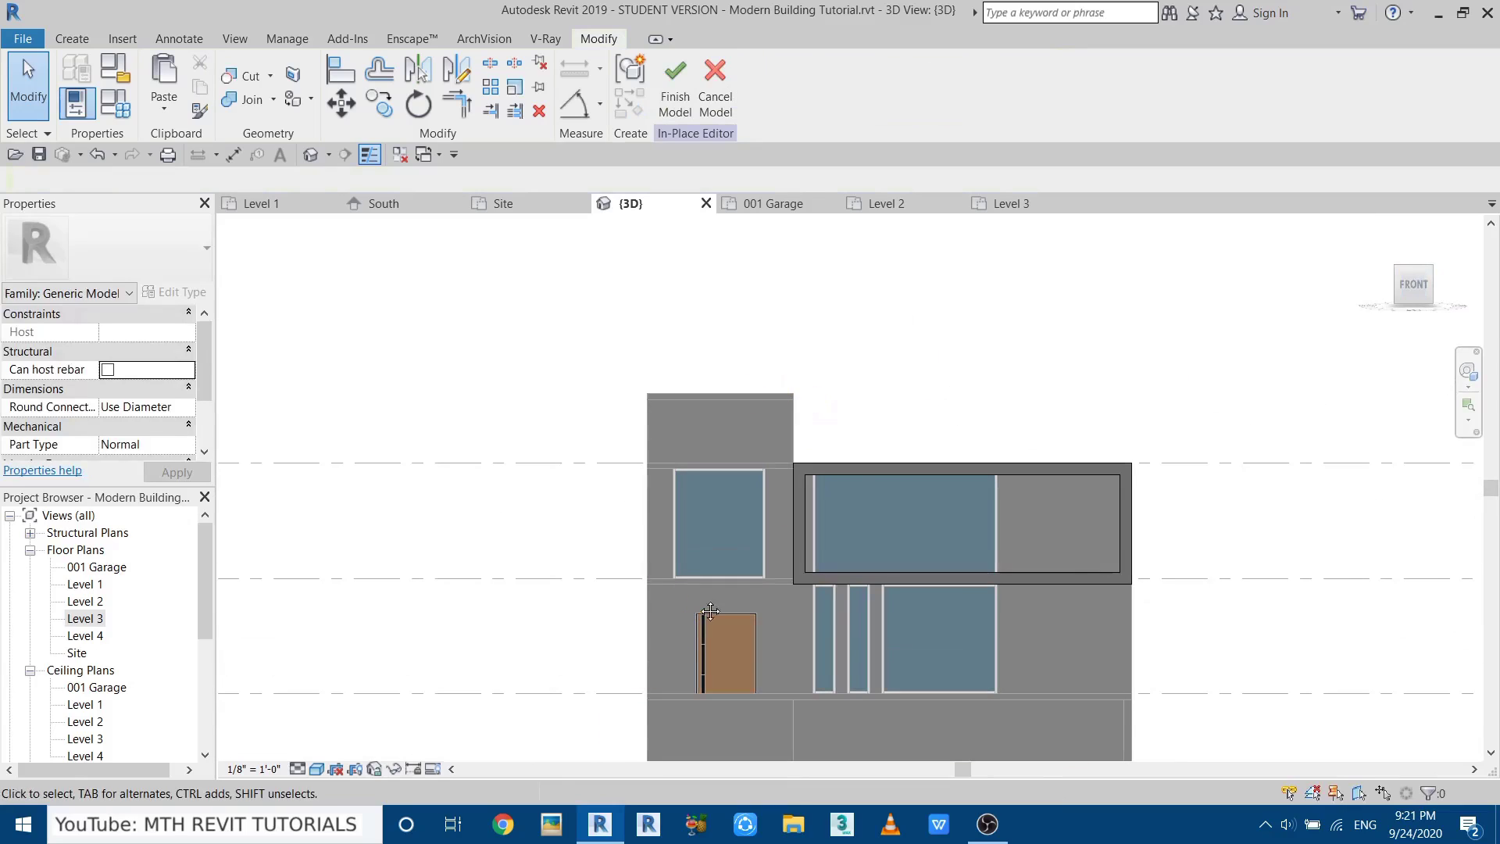
middle_drag(697, 727, 697, 669)
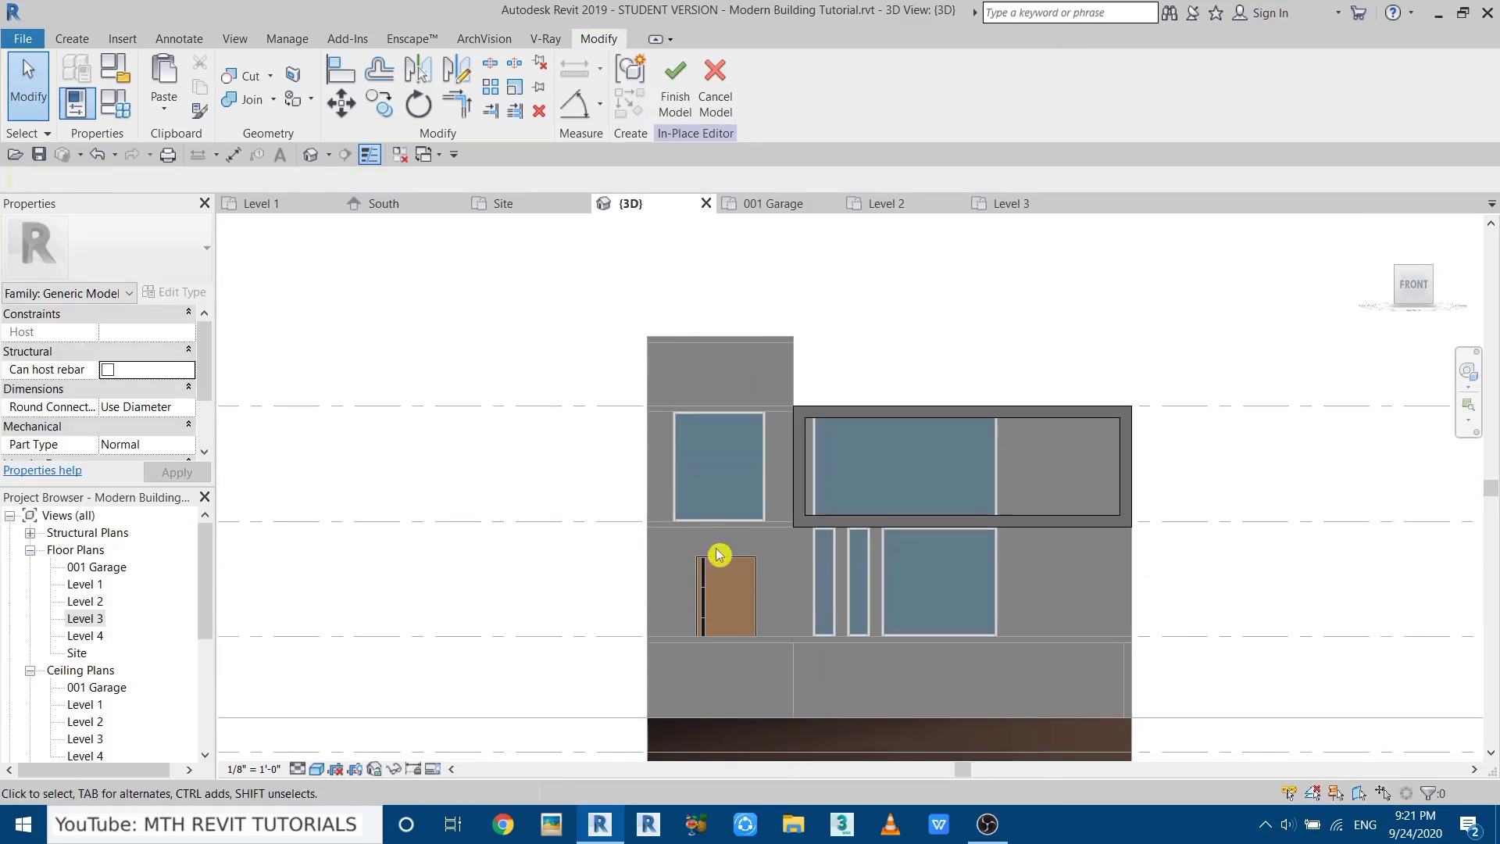
scroll(710, 513, up, 2)
click(73, 40)
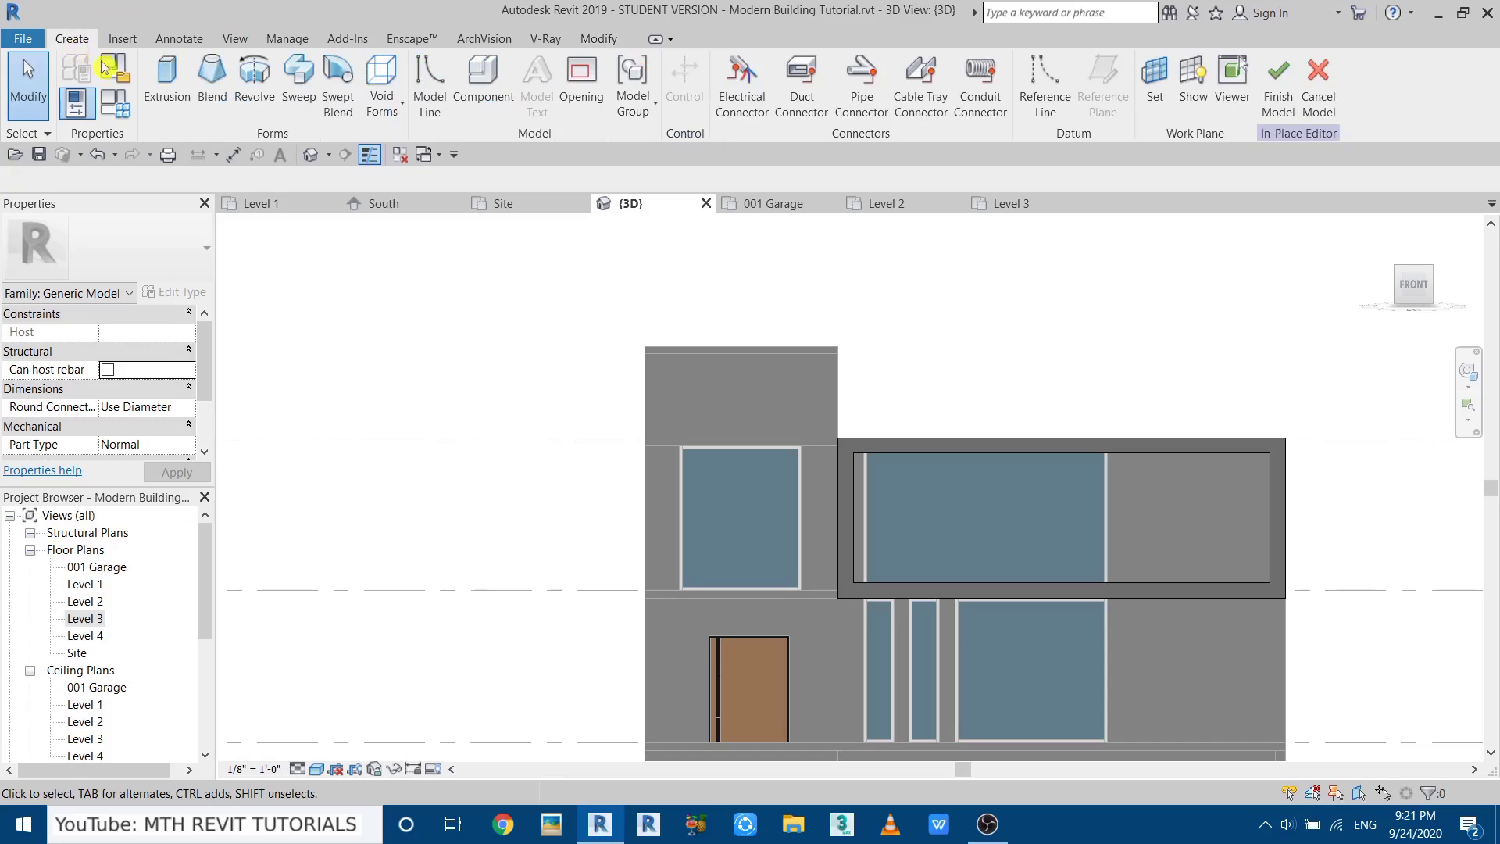
click(160, 78)
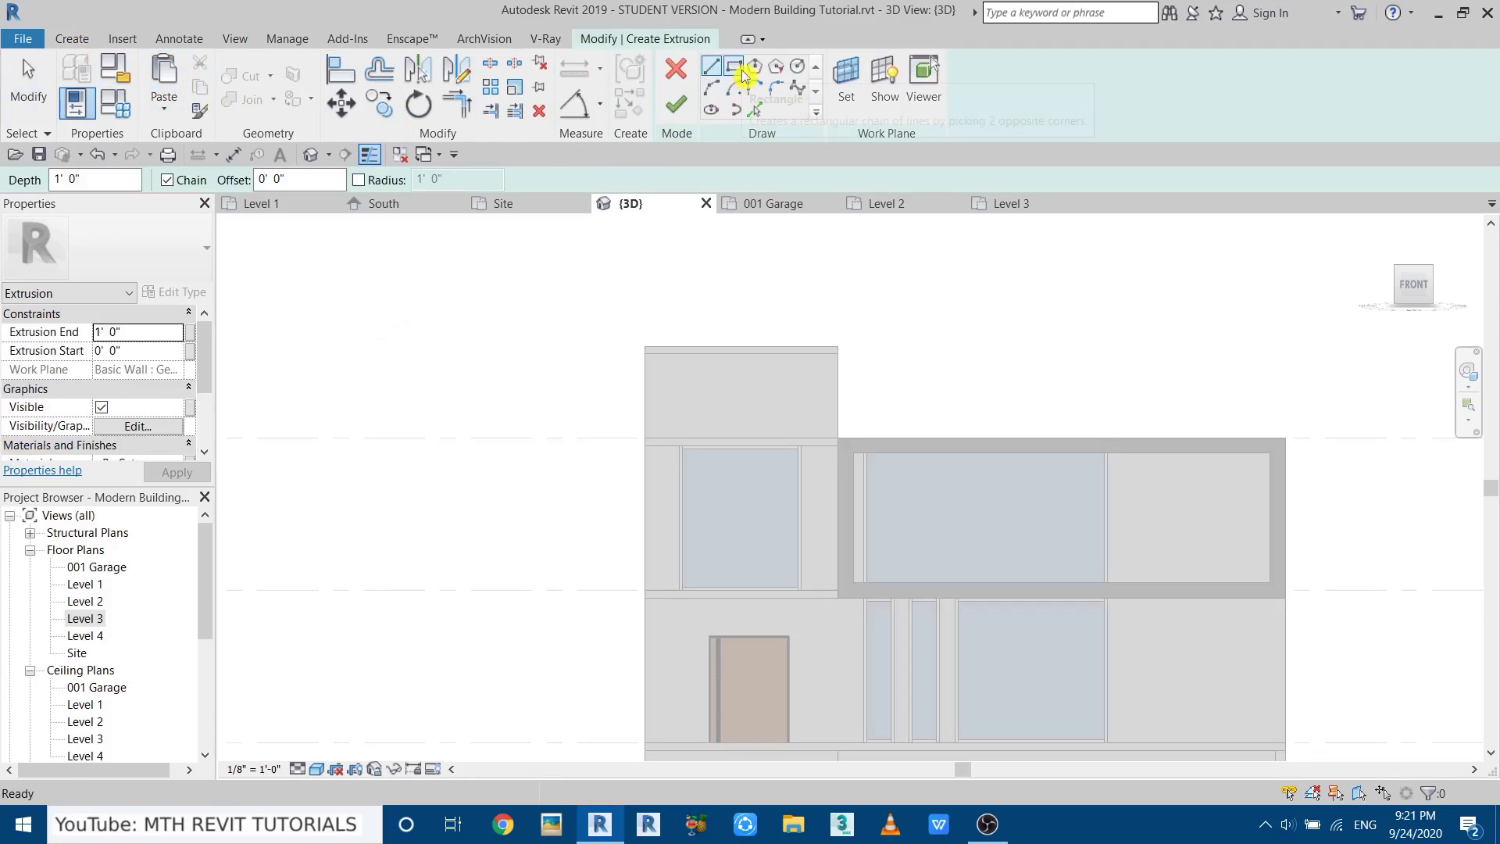
click(739, 71)
click(644, 346)
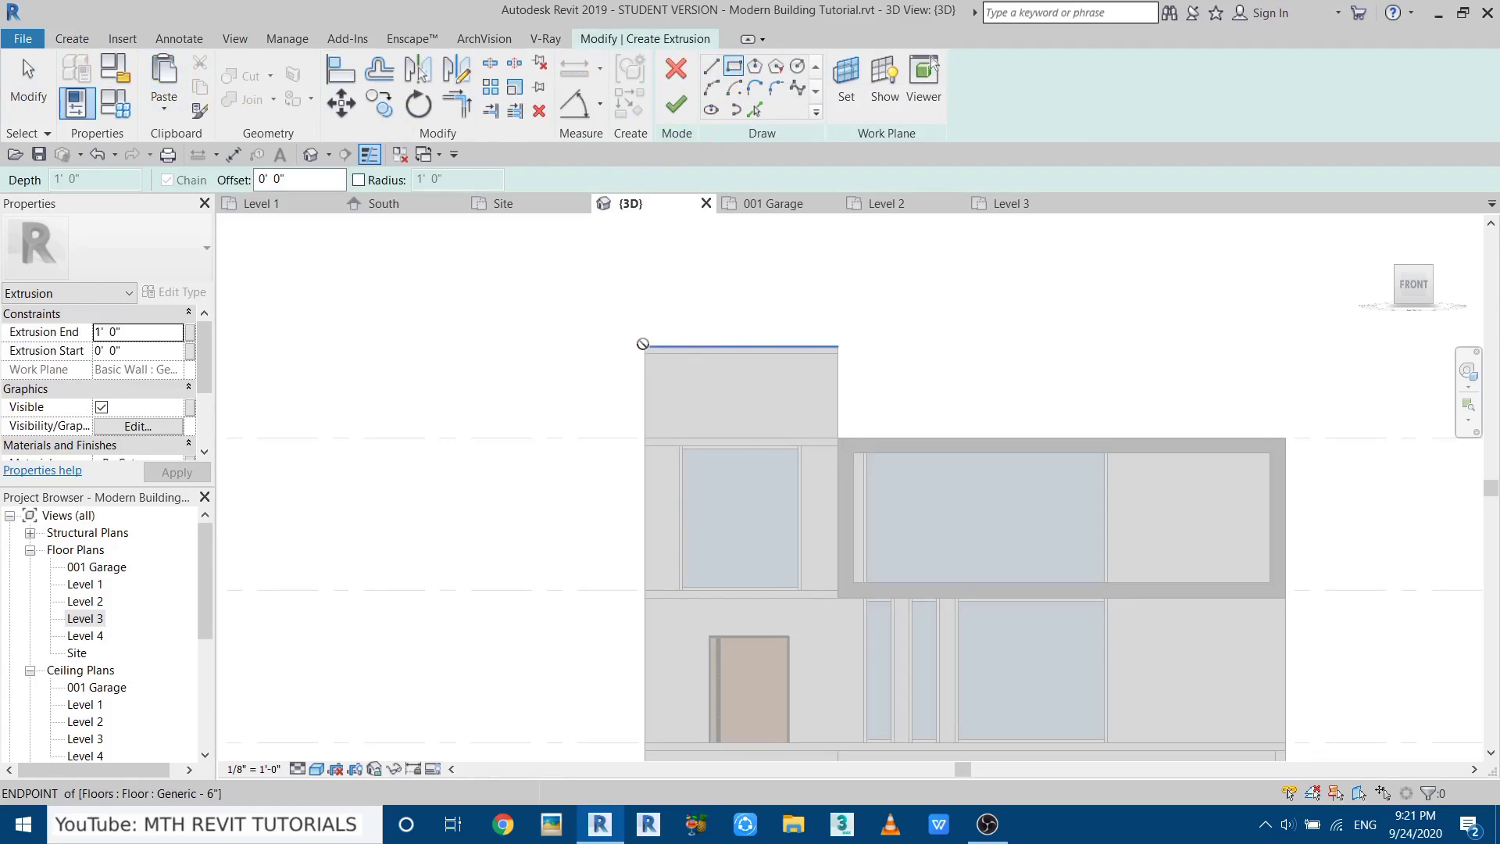
middle_drag(818, 505, 779, 323)
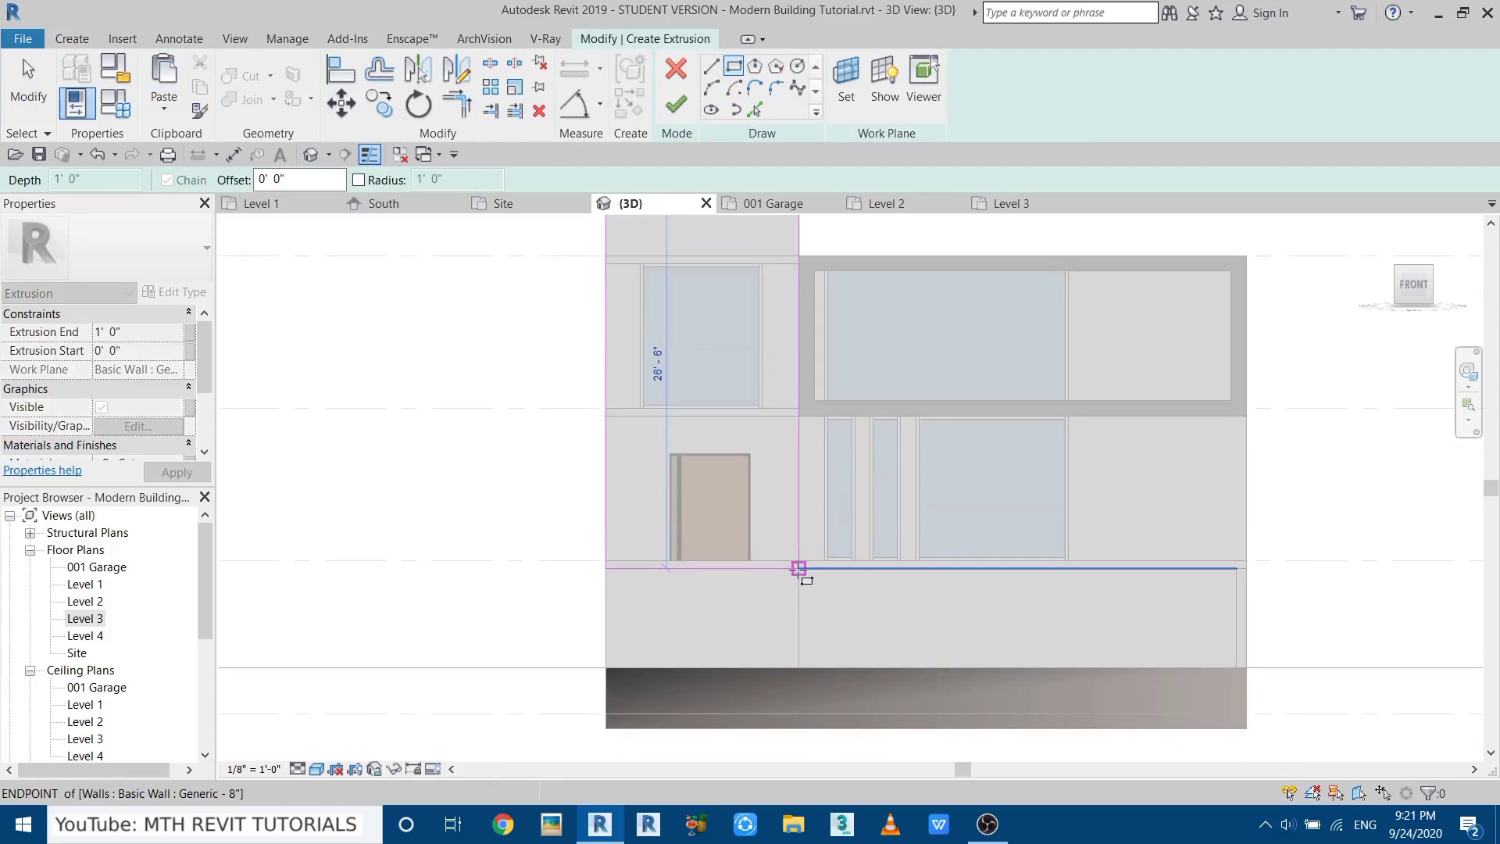
click(798, 569)
key(Escape)
key(Escape)
Move the tower rectangle's bottom line up to the floor line at the base of the door.
scroll(751, 570, up, 6)
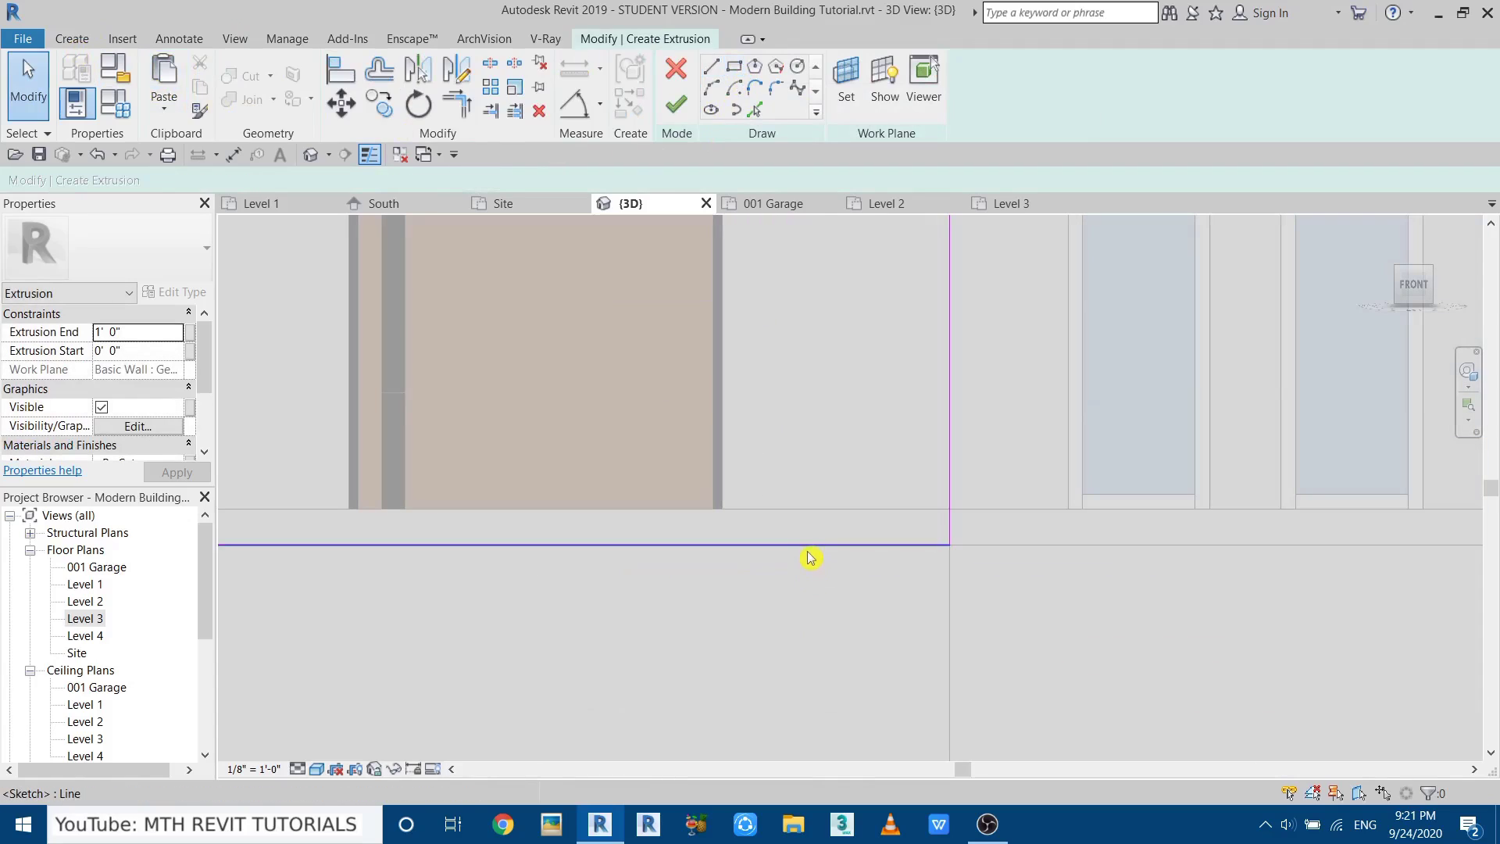
click(805, 515)
scroll(888, 617, down, 5)
middle_drag(887, 617, 839, 721)
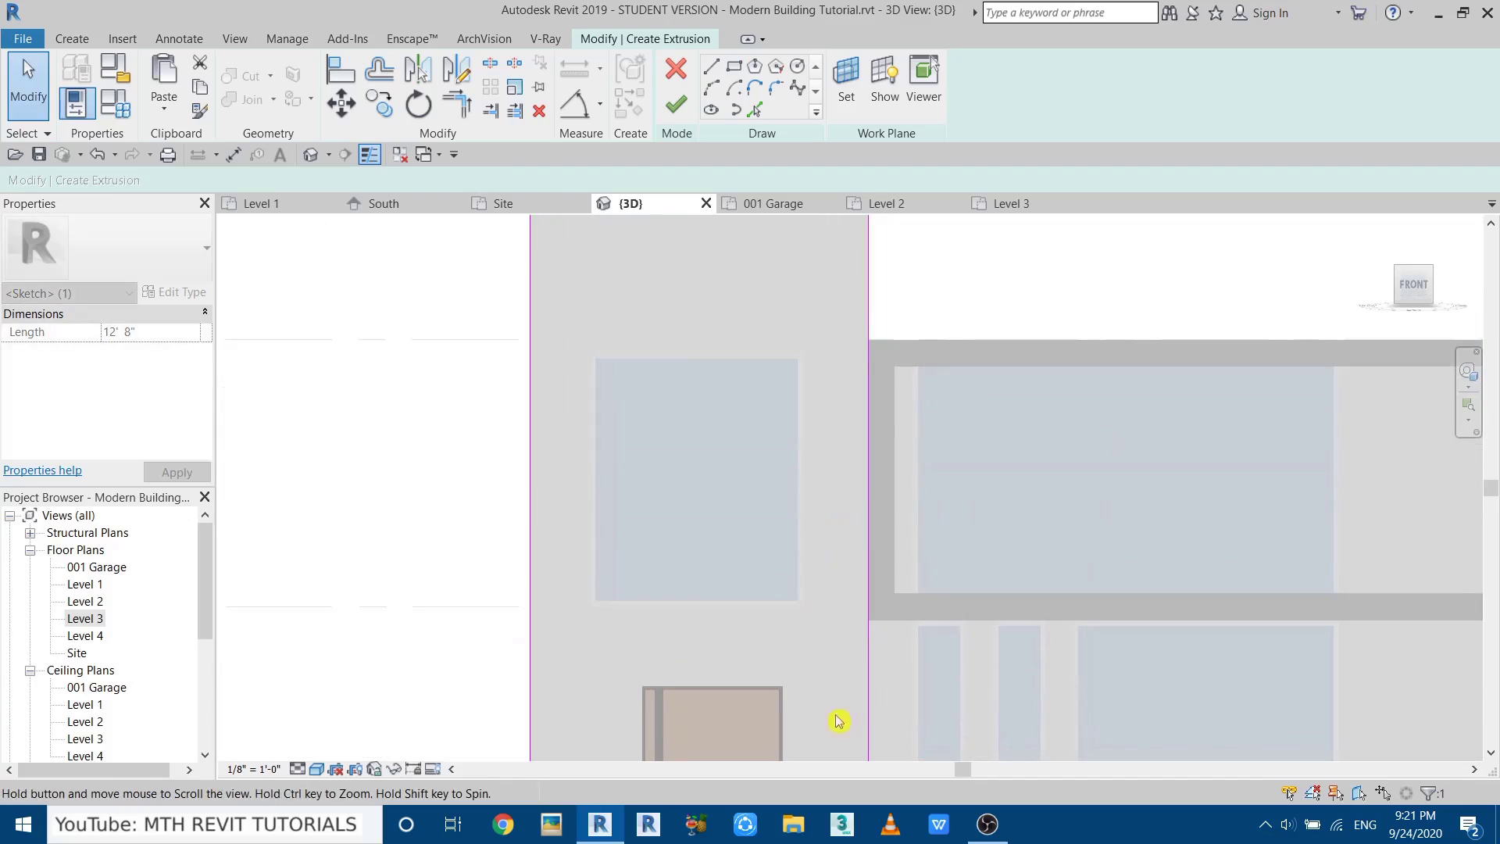
middle_drag(852, 365, 828, 467)
scroll(854, 439, up, 3)
scroll(860, 365, down, 4)
mouse_move(845, 375)
middle_down()
mouse_move(829, 438)
mouse_move(840, 342)
middle_up()
key(Escape)
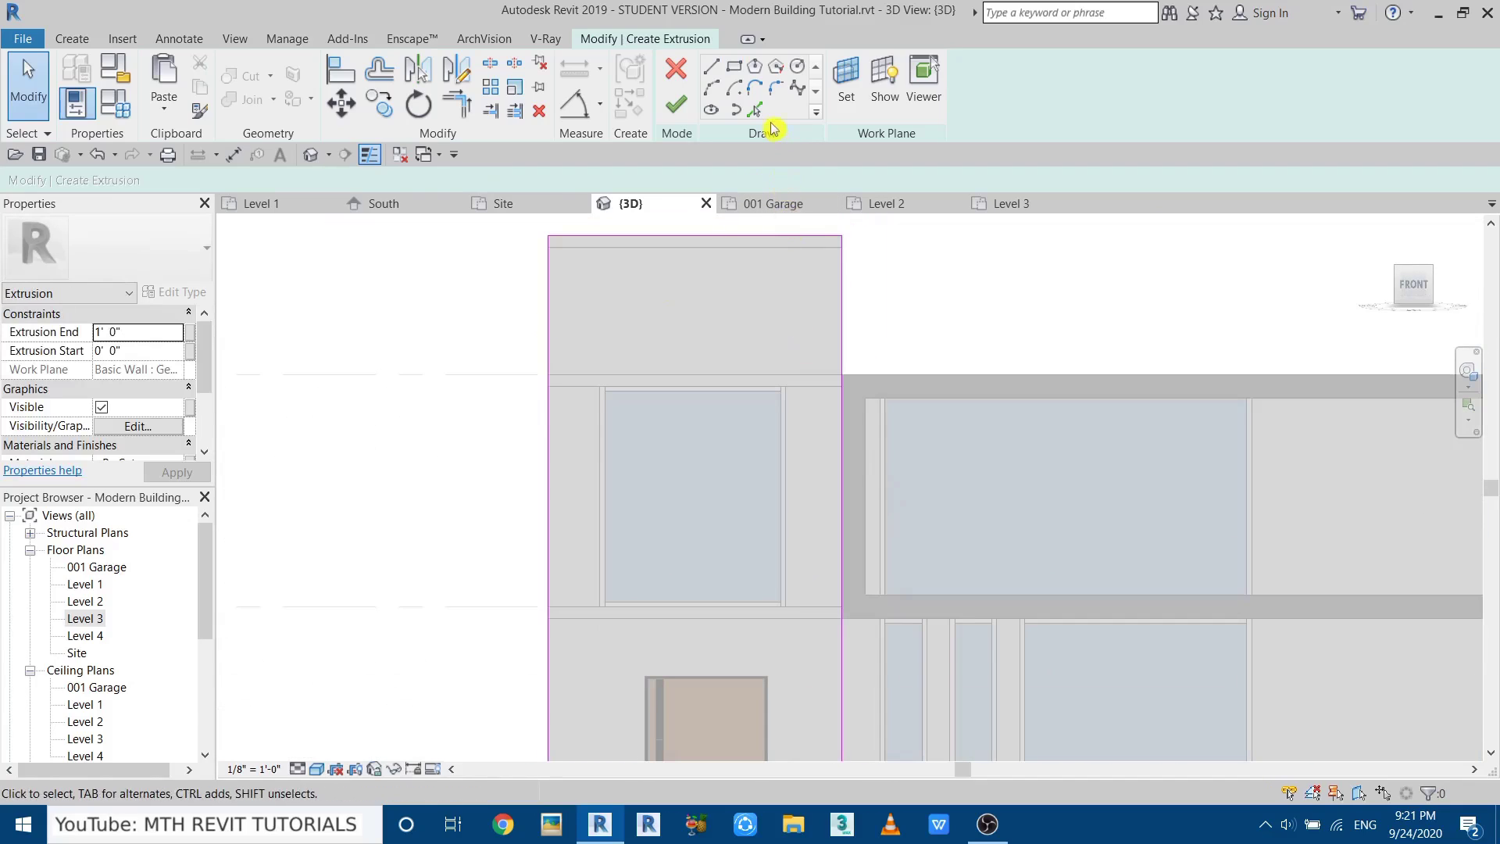
Pick the tower's right, top and left edges to add inner lines offset 1' 0", and display the view as Hidden Line.
click(758, 113)
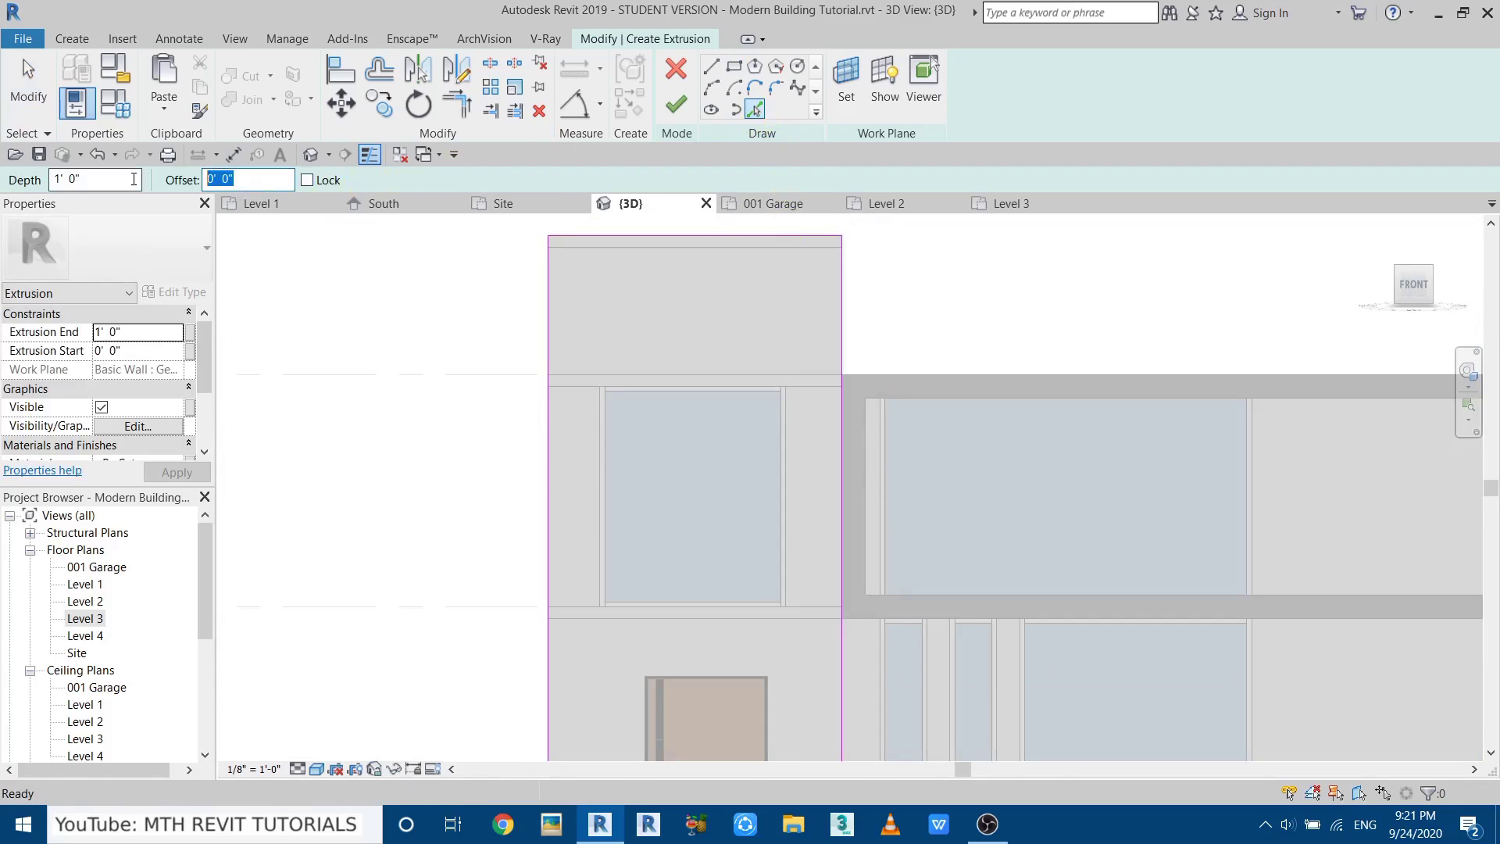
click(842, 317)
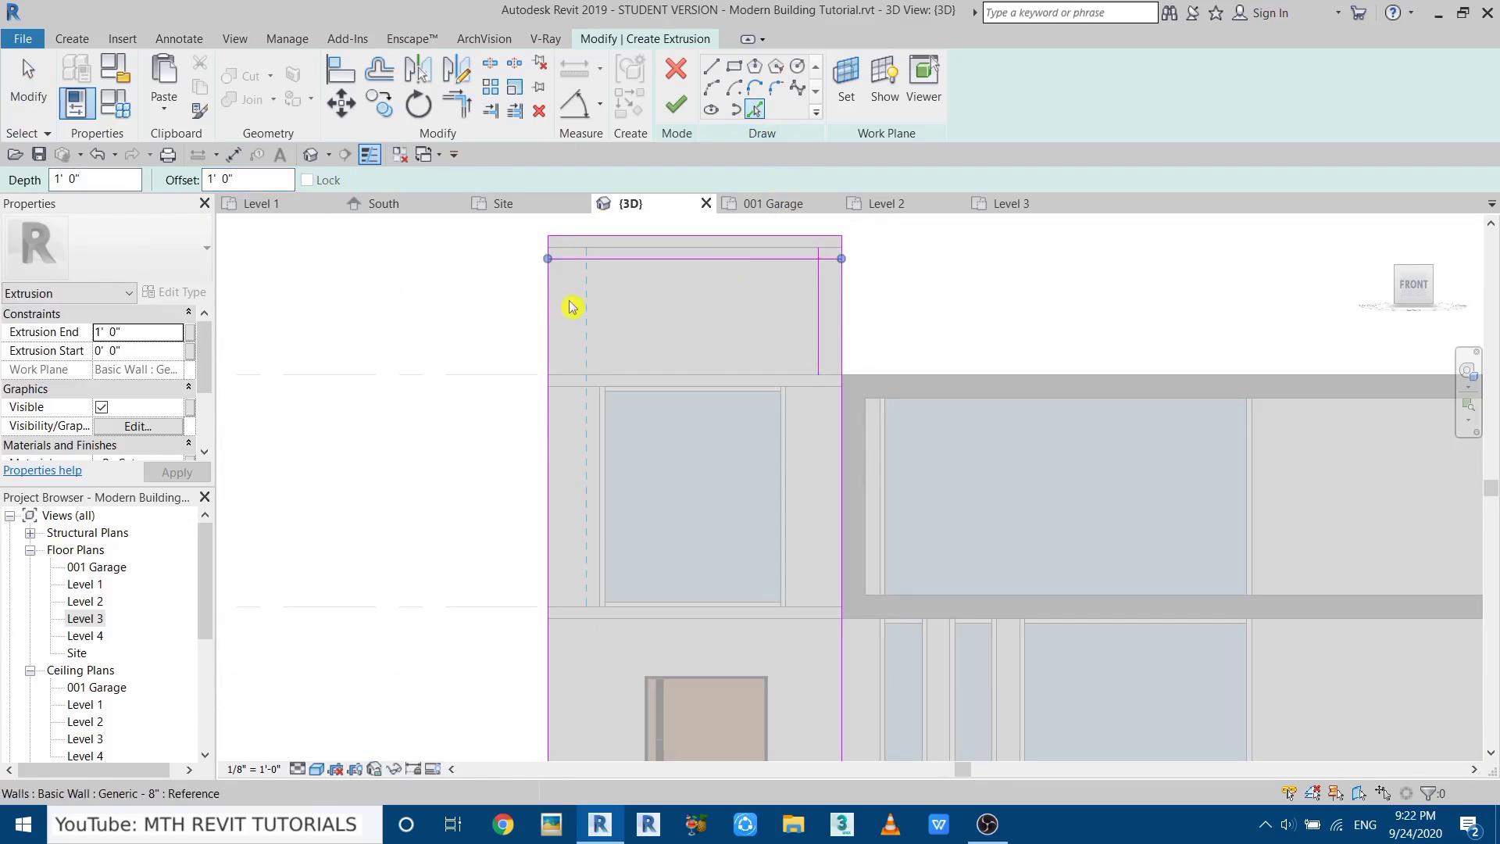
click(317, 770)
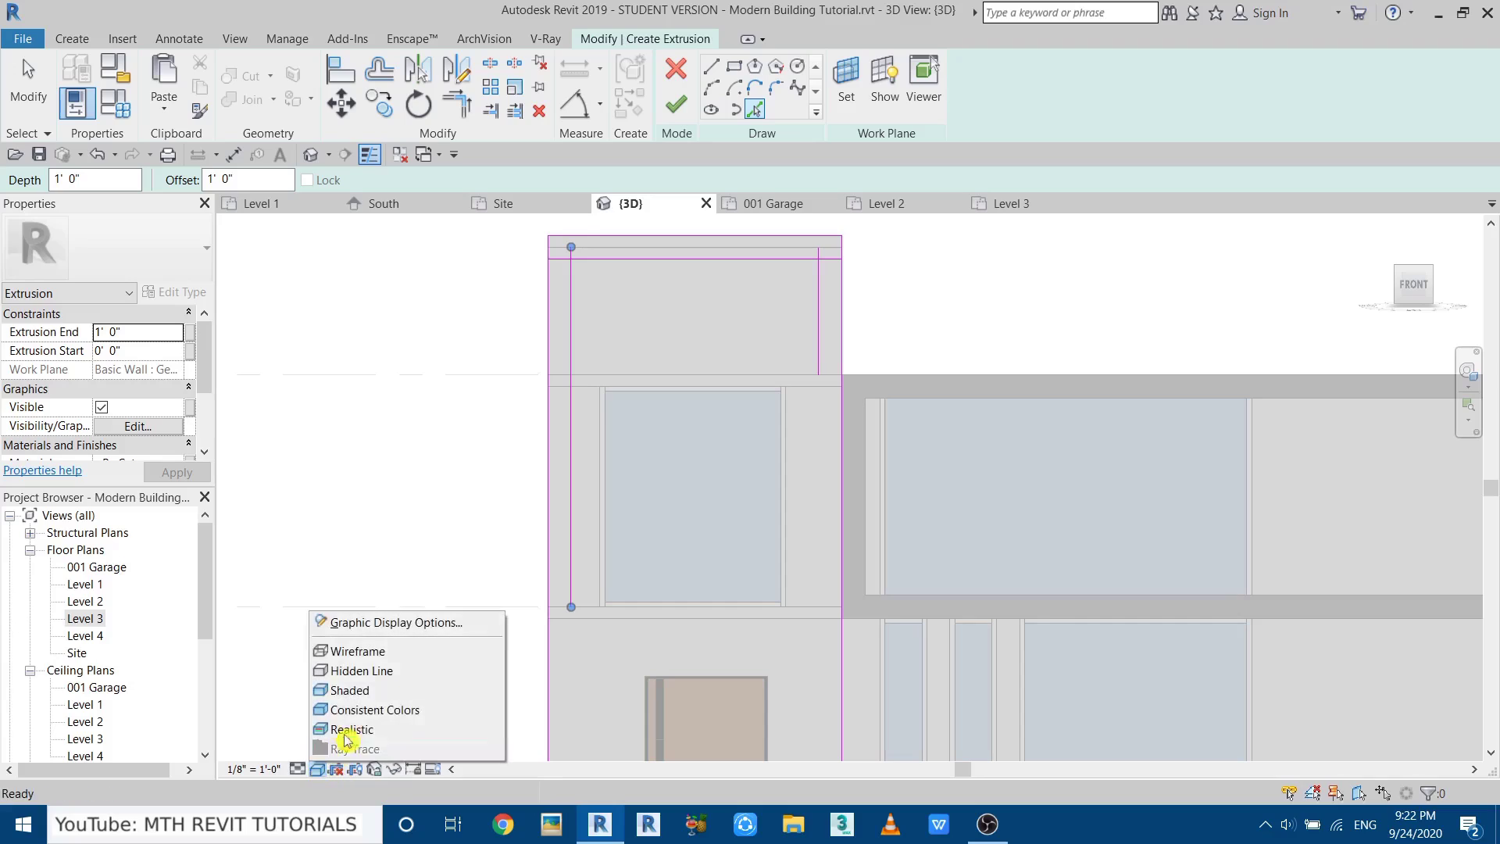
click(414, 677)
middle_drag(964, 630, 691, 740)
scroll(743, 536, down, 2)
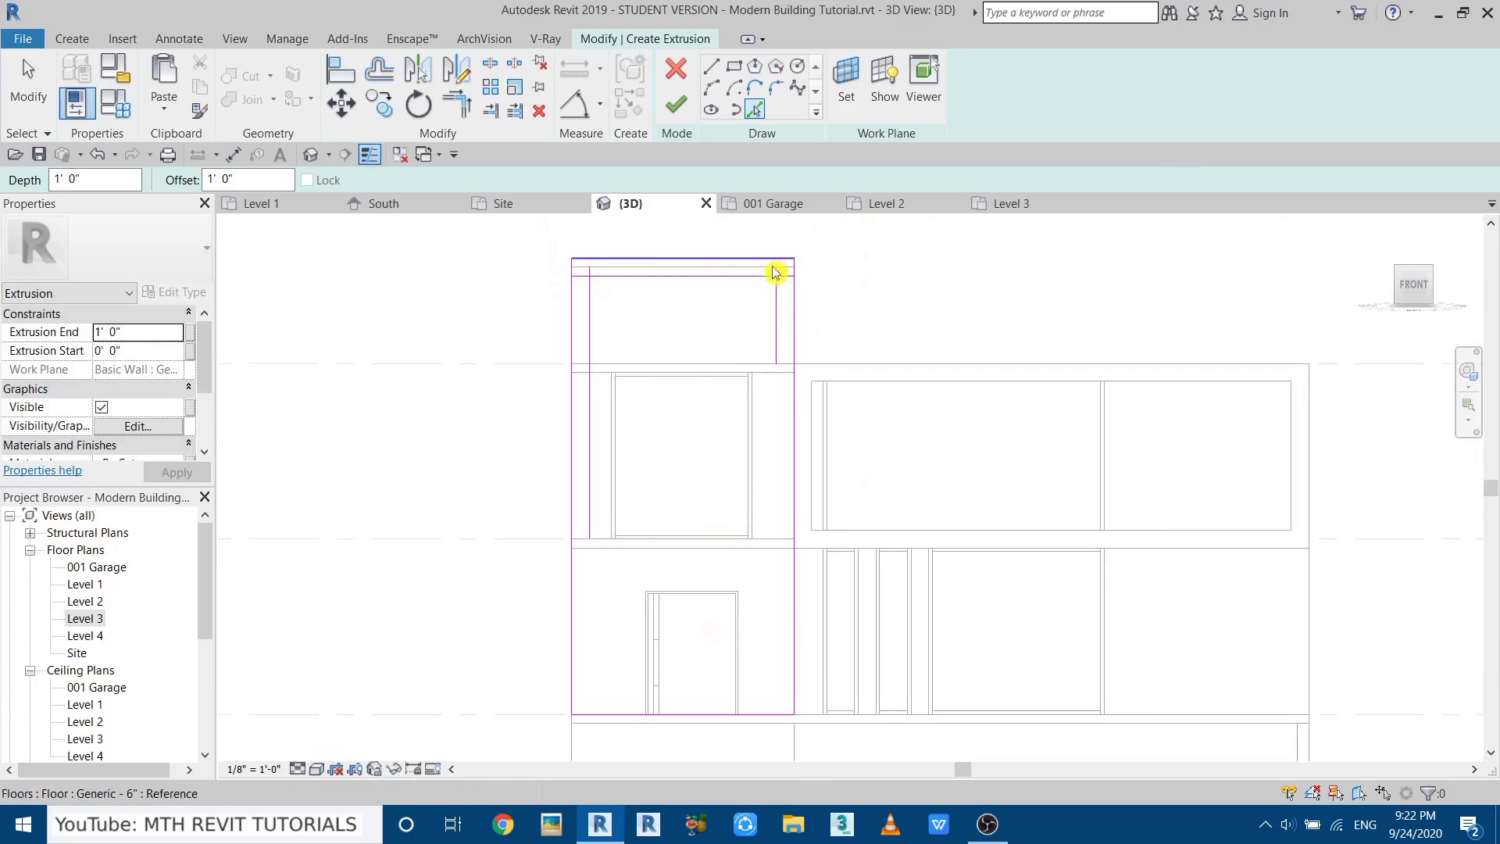
scroll(659, 465, up, 2)
key(Escape)
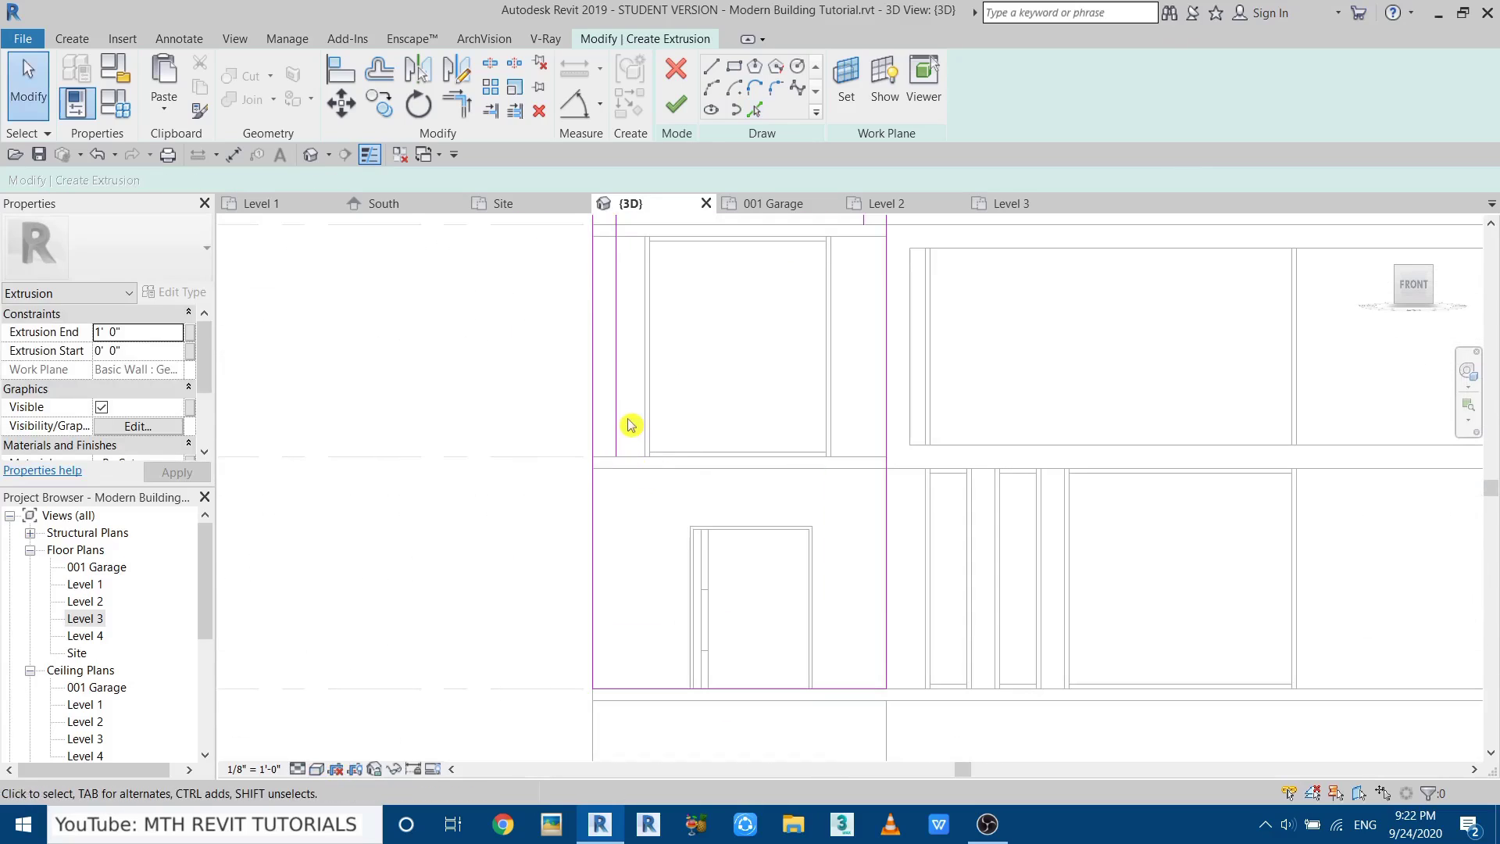
Split the tower outline's bottom line near its middle, beneath the door.
middle_drag(861, 650, 800, 636)
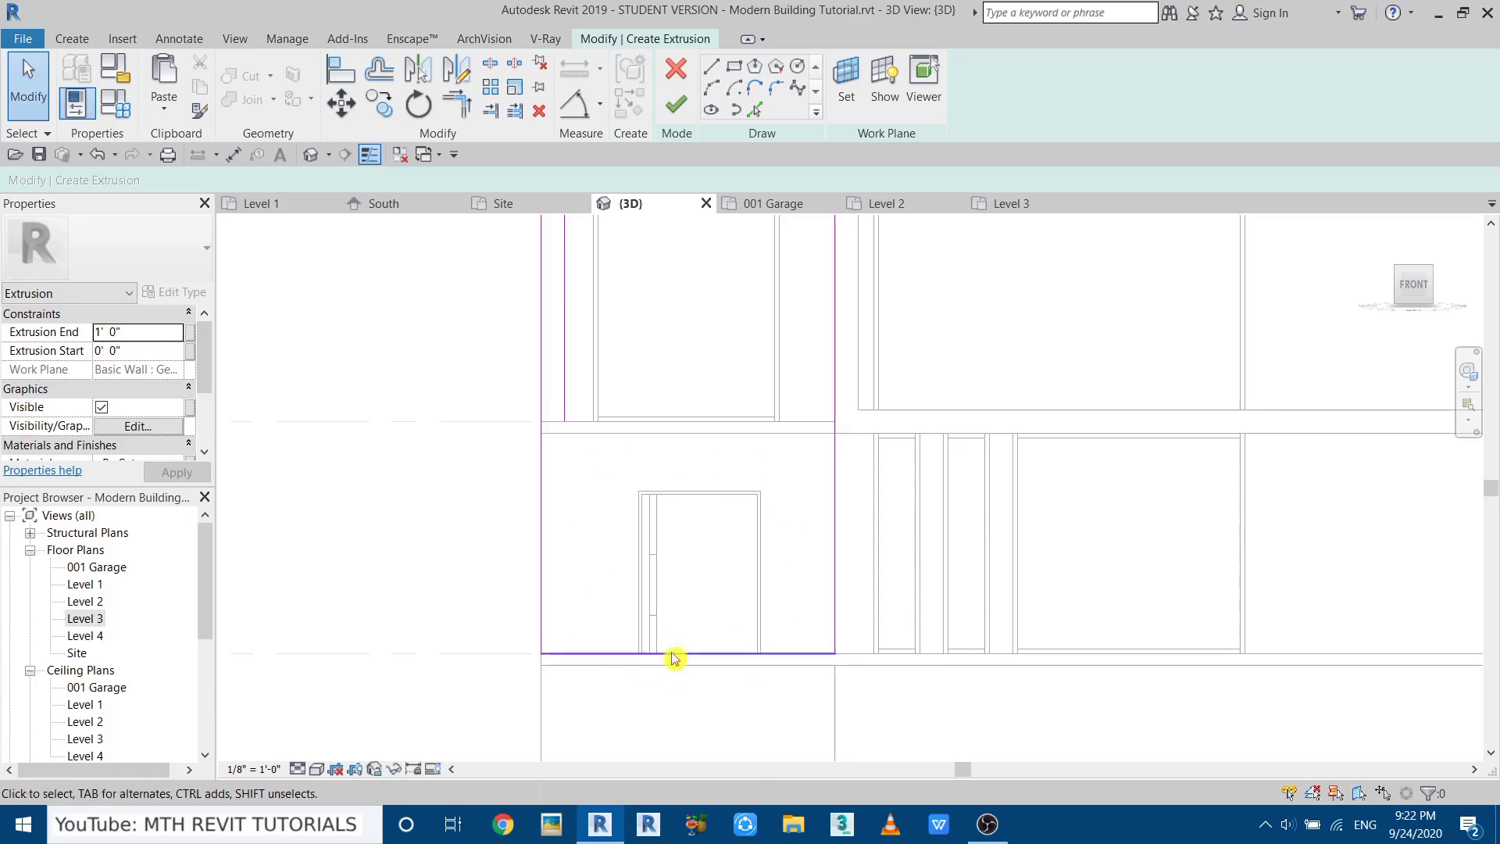
scroll(673, 630, up, 1)
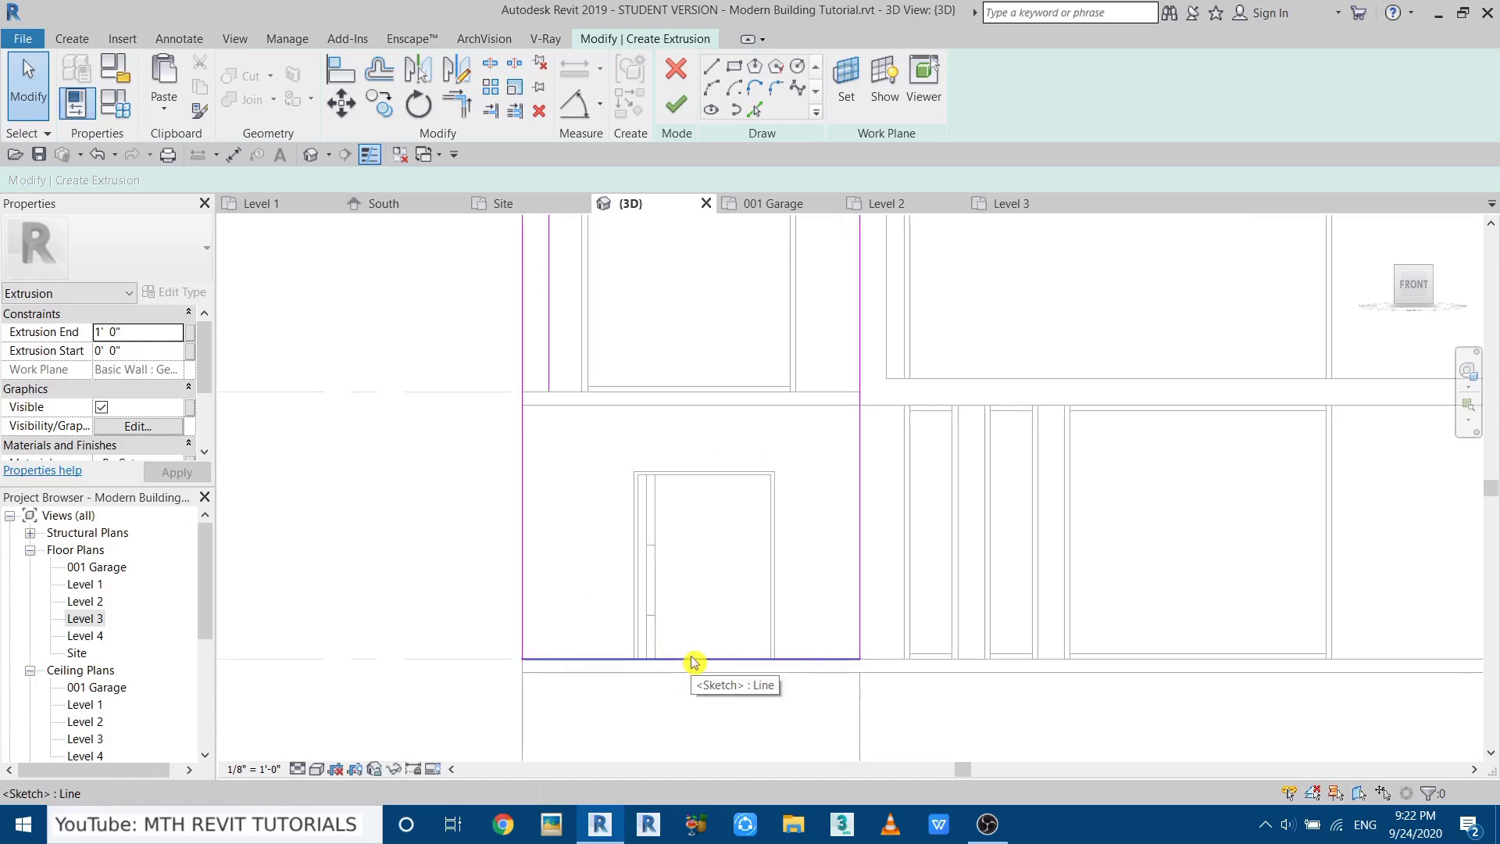
key(s)
key(l)
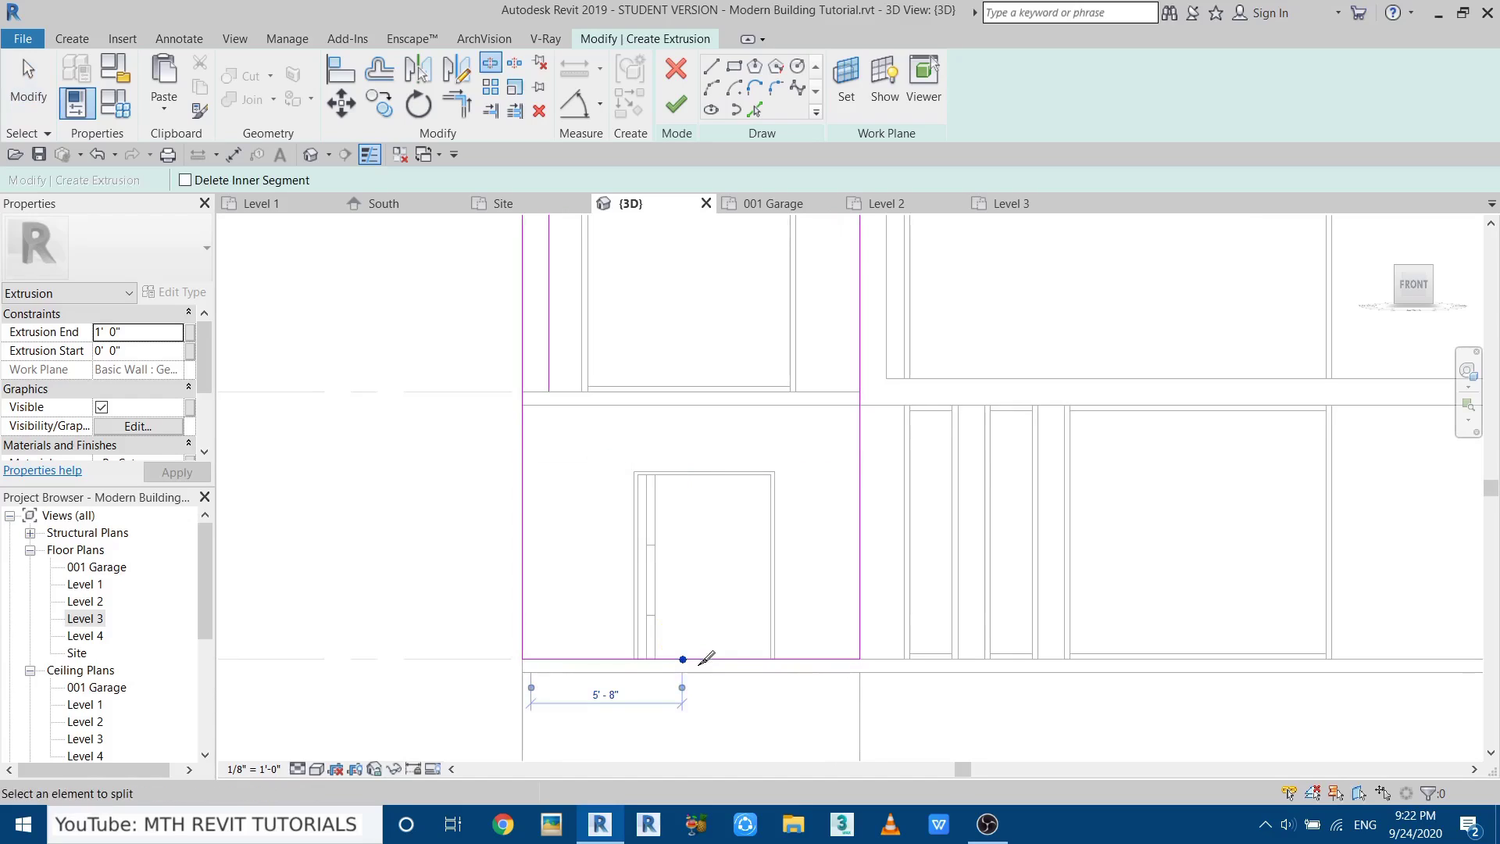
key(ctrl+z)
Trim the inner and bottom lines to corners so the tower sketch forms a closed inverted-U frame.
scroll(757, 566, down, 1)
middle_drag(757, 565, 756, 664)
key(t)
key(r)
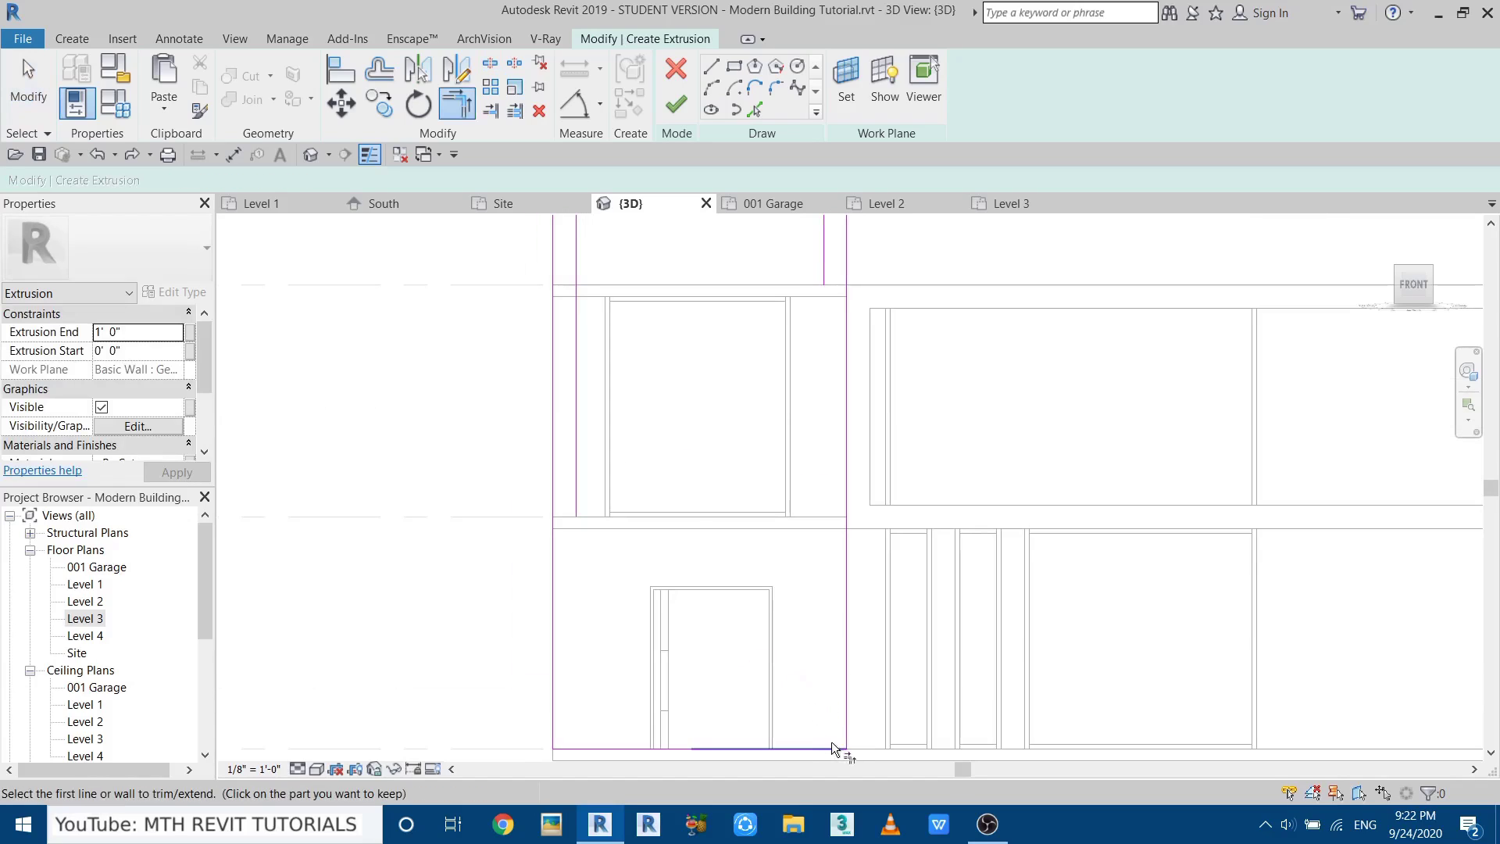
middle_drag(600, 529, 682, 451)
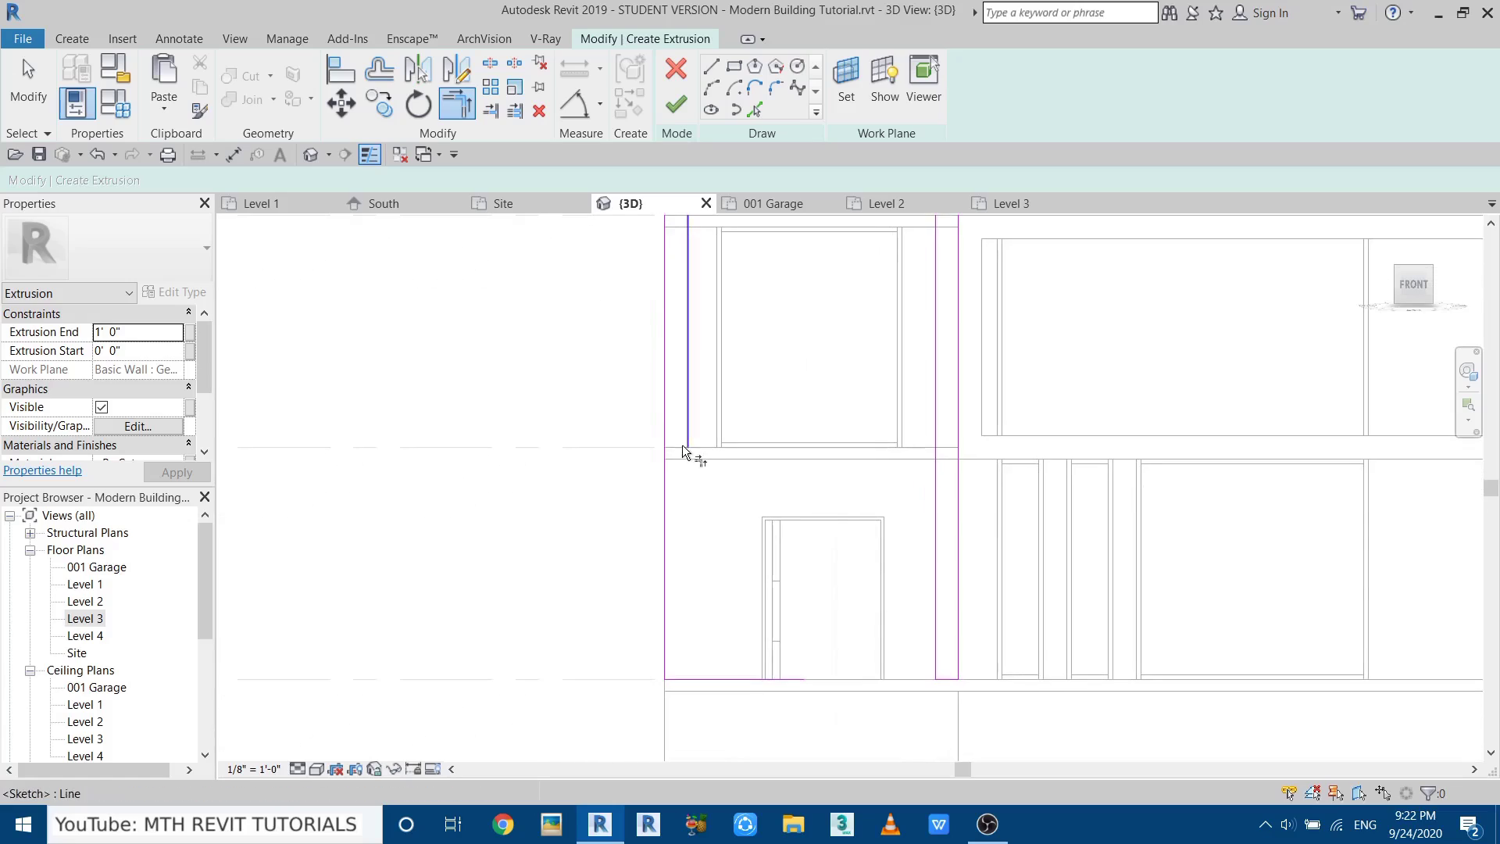
mouse_move(679, 684)
middle_down()
mouse_move(713, 549)
mouse_move(680, 382)
middle_up()
scroll(680, 382, up, 2)
click(635, 410)
click(603, 453)
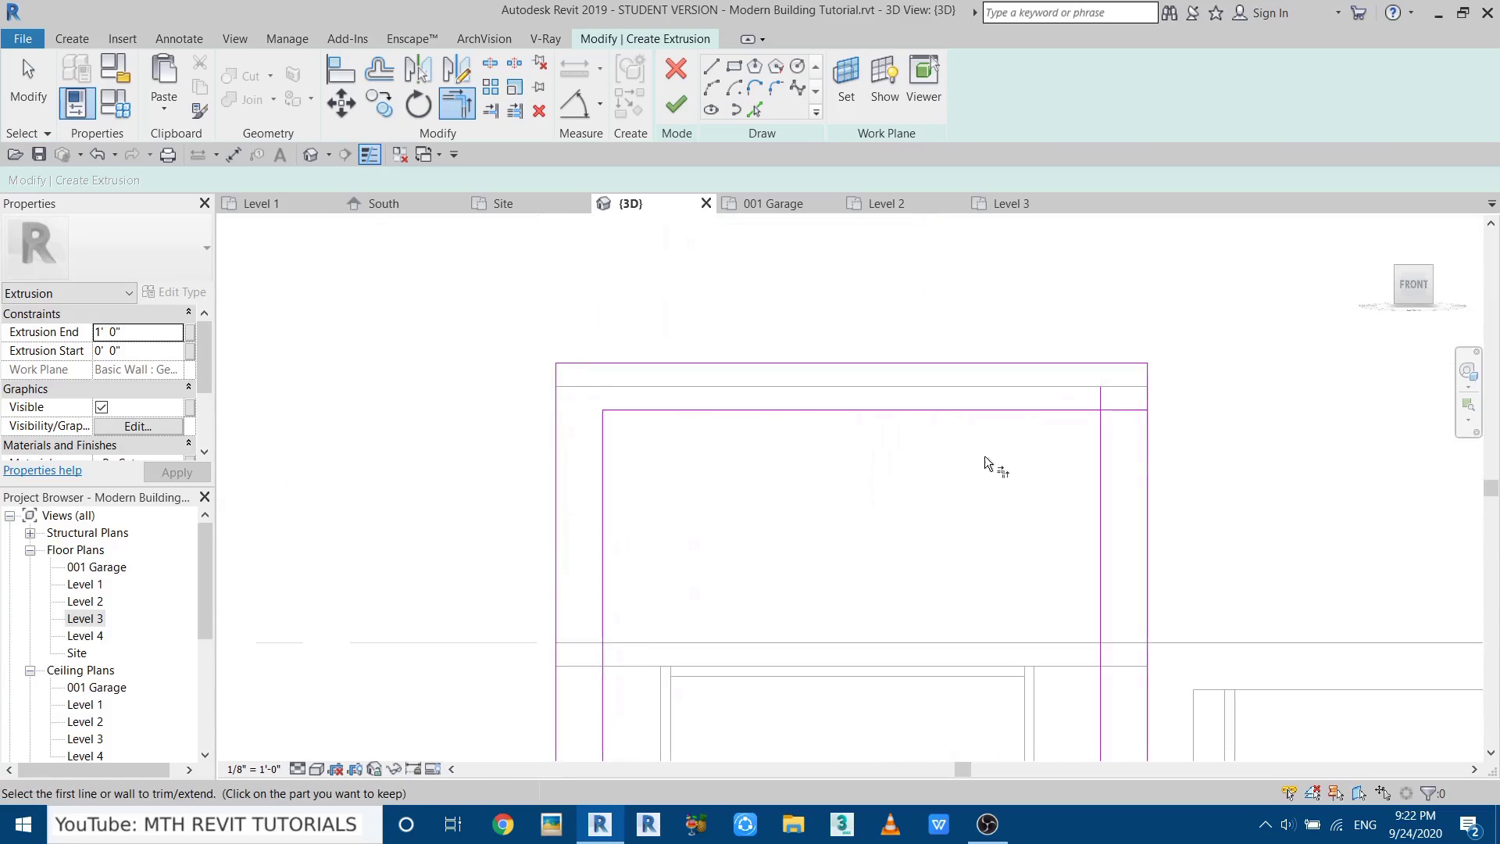
scroll(687, 393, down, 5)
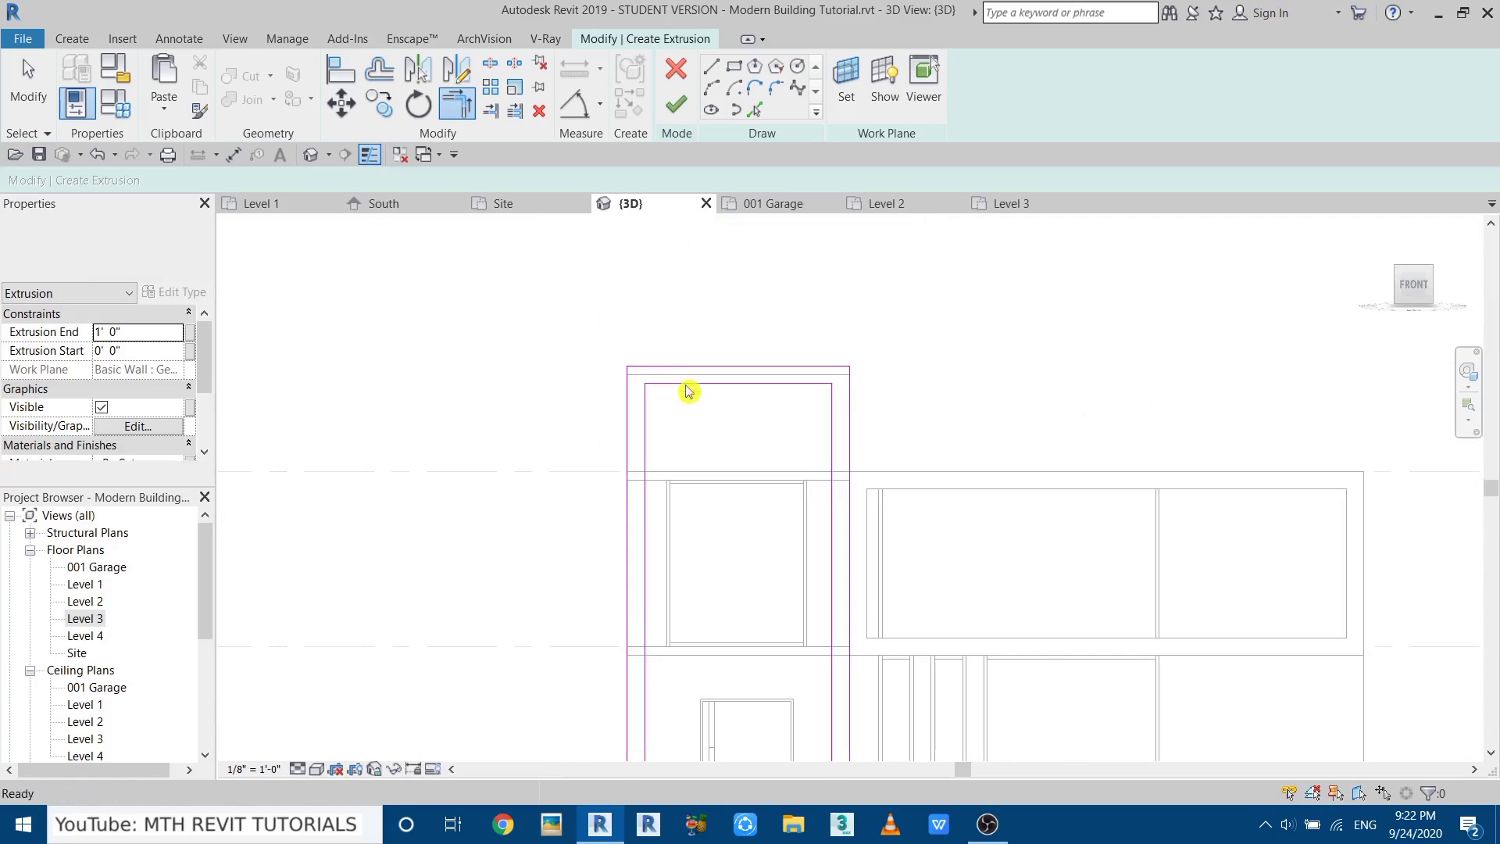
key(Escape)
Raise the bottom line of the frame's right leg to the underside of the adjacent frame and finish the extrusion sketch.
middle_drag(806, 714, 808, 769)
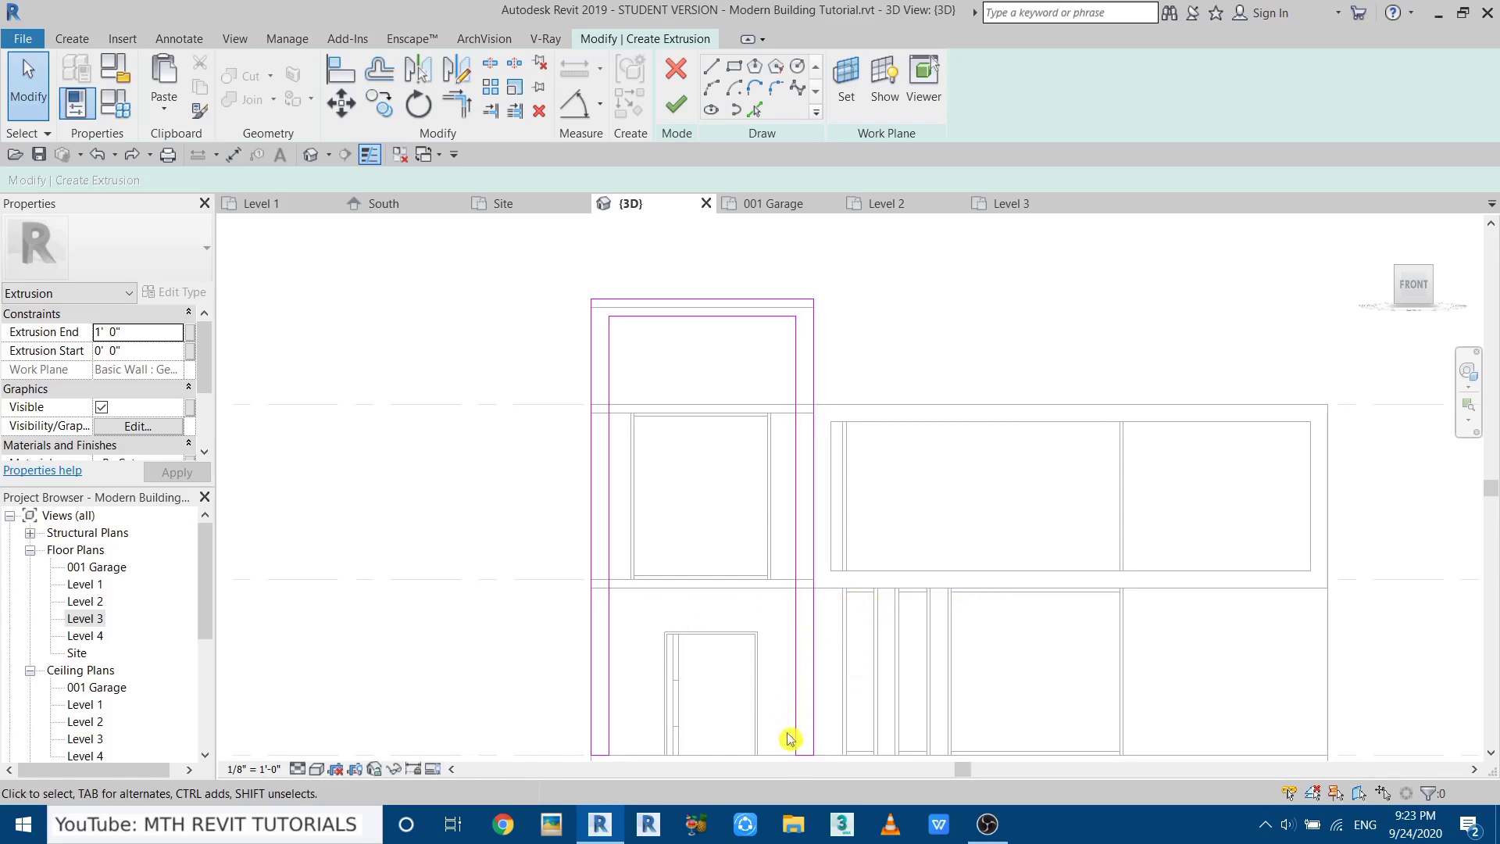
scroll(805, 763, up, 2)
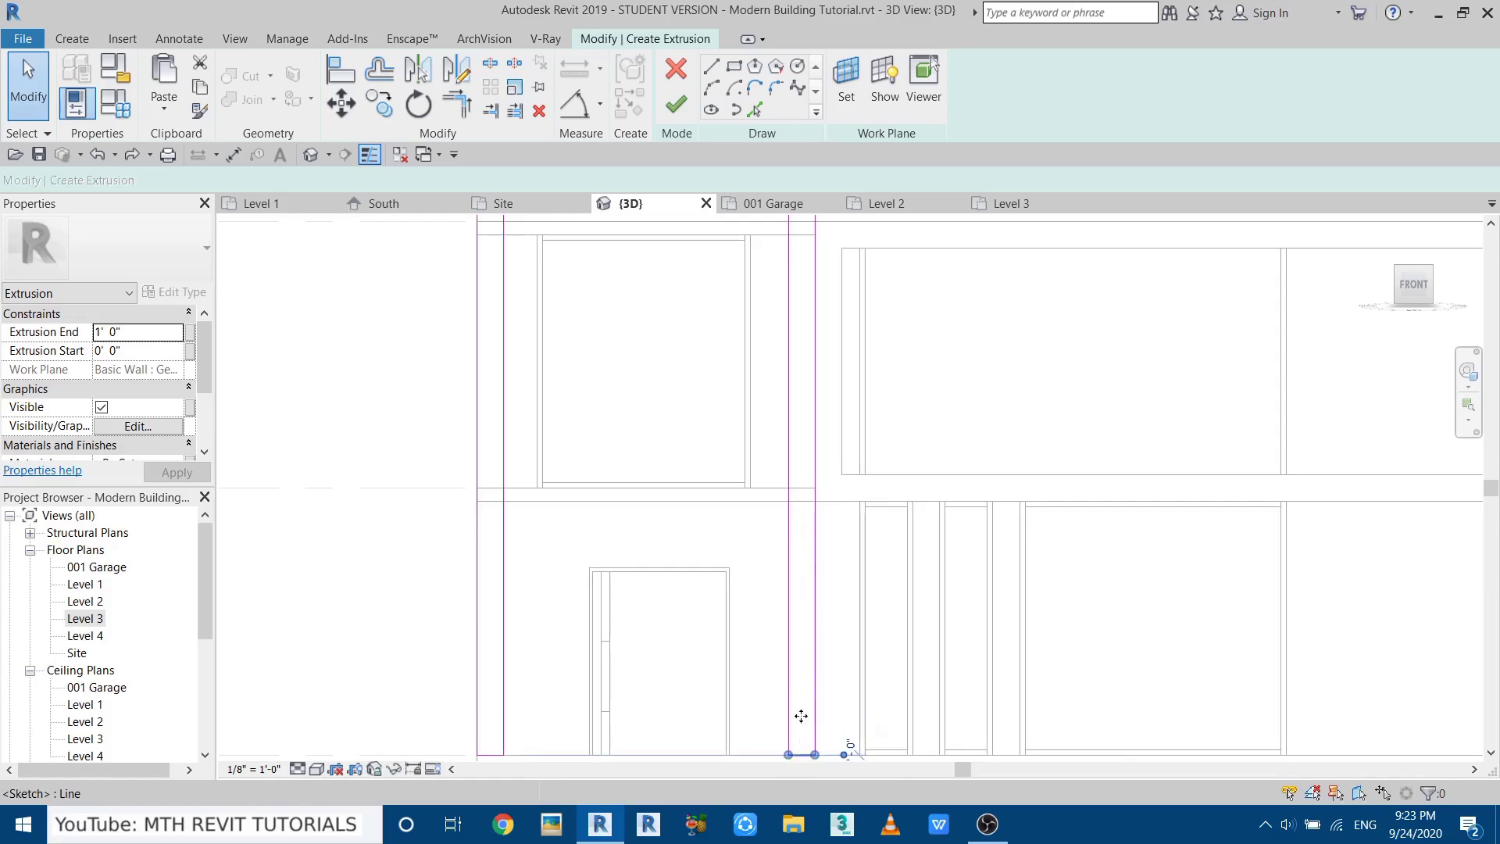
mouse_move(802, 755)
mouse_down()
mouse_move(794, 492)
mouse_move(799, 510)
mouse_up()
scroll(794, 589, down, 3)
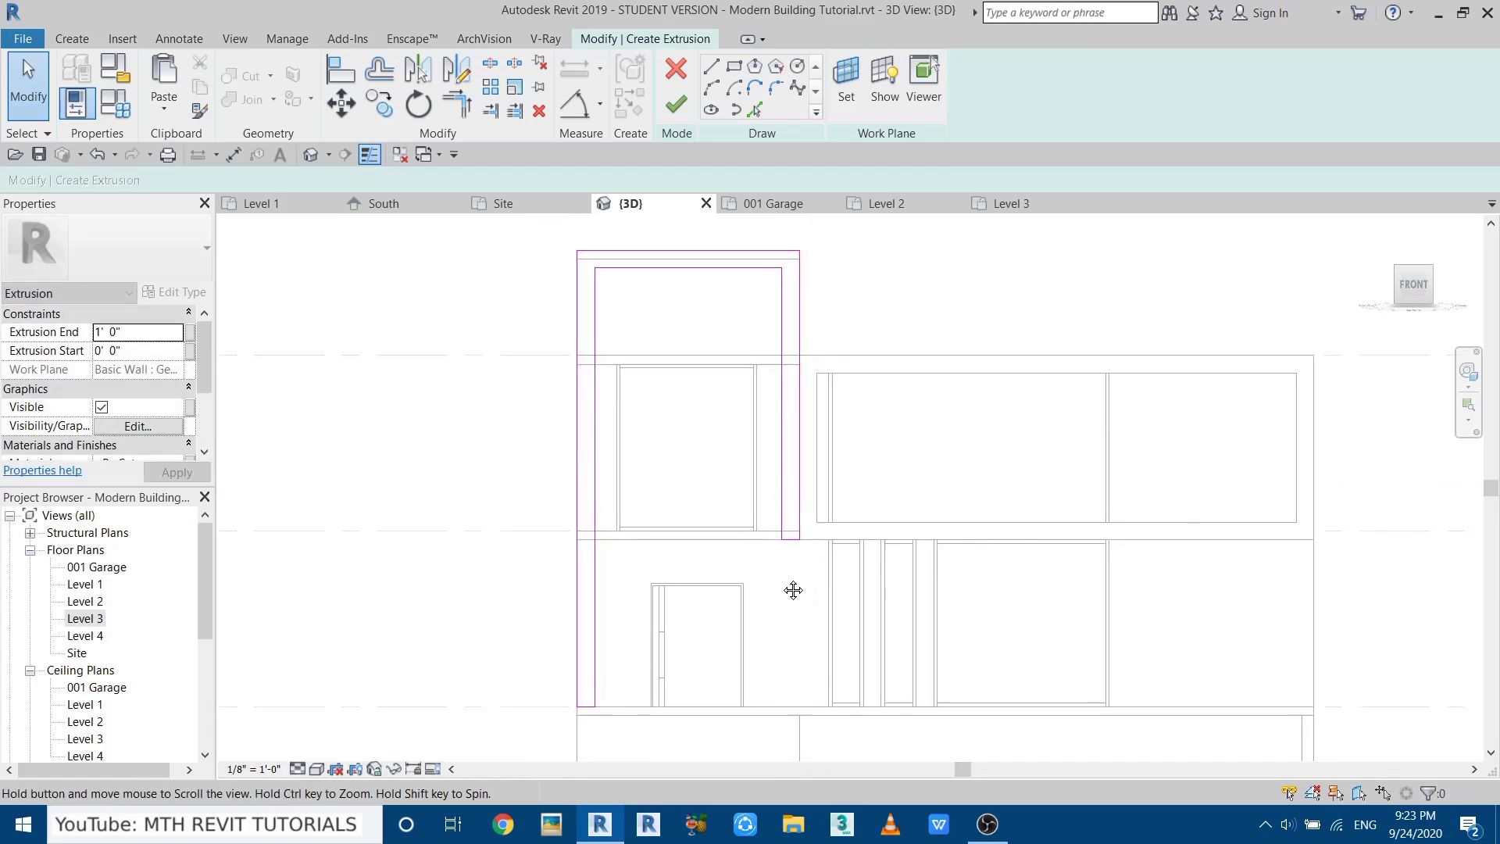
click(669, 115)
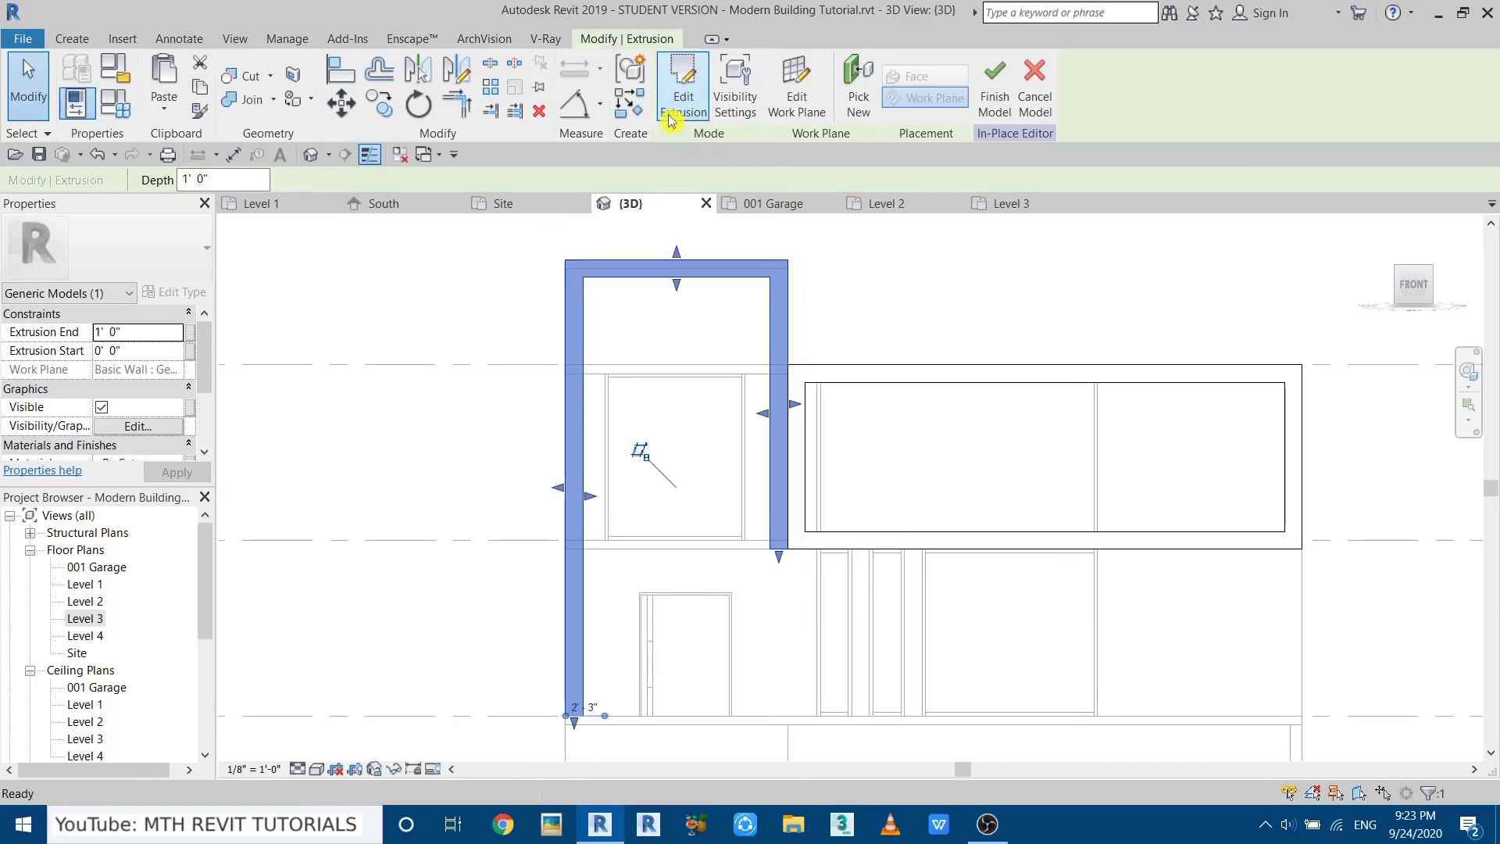
View the model from the left and set the tower frame's extrusion end to 9' 0".
click(1383, 286)
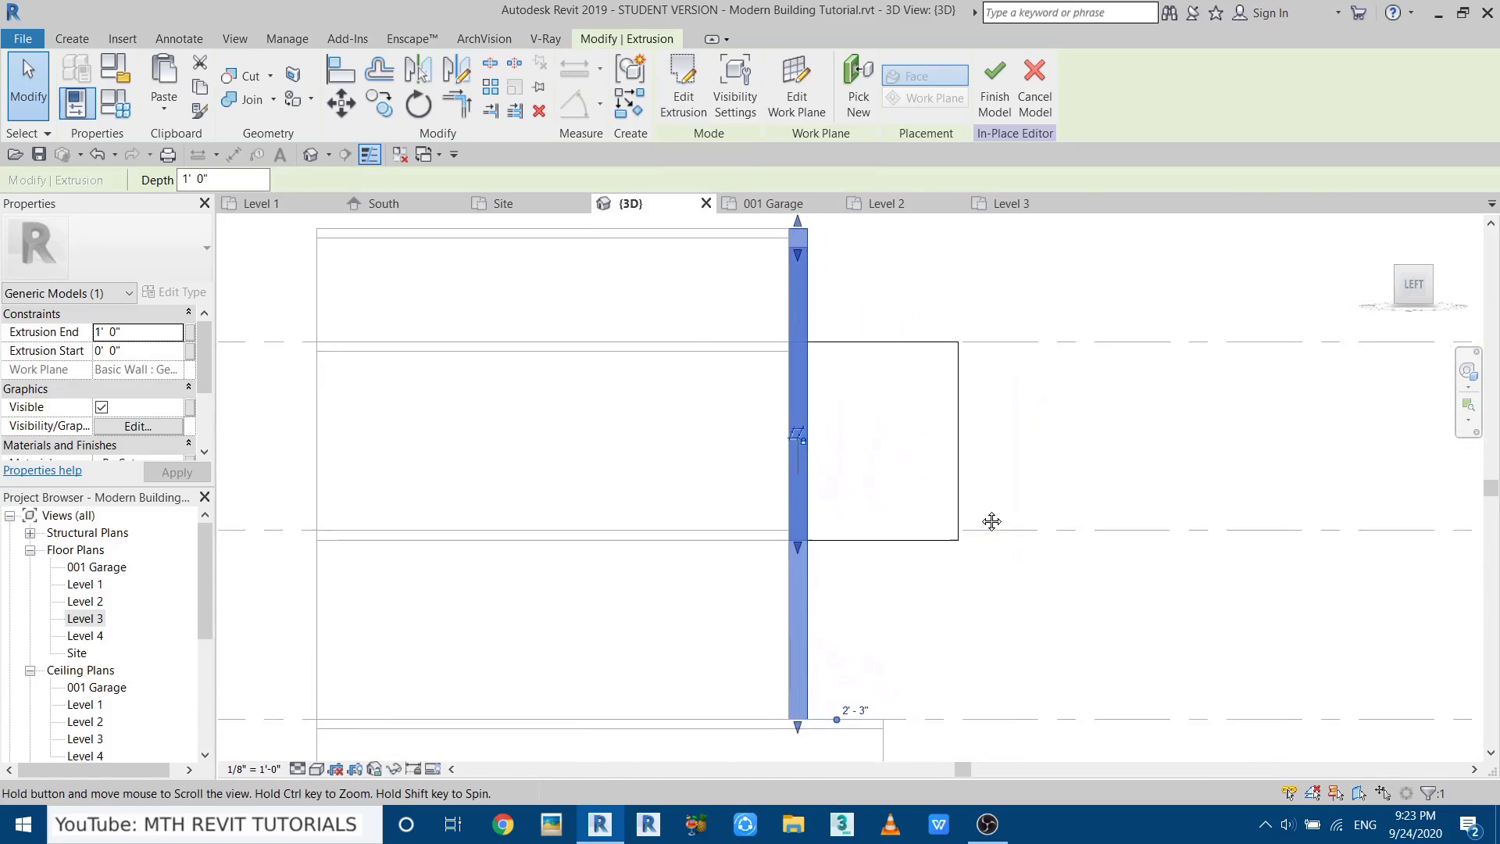
click(152, 333)
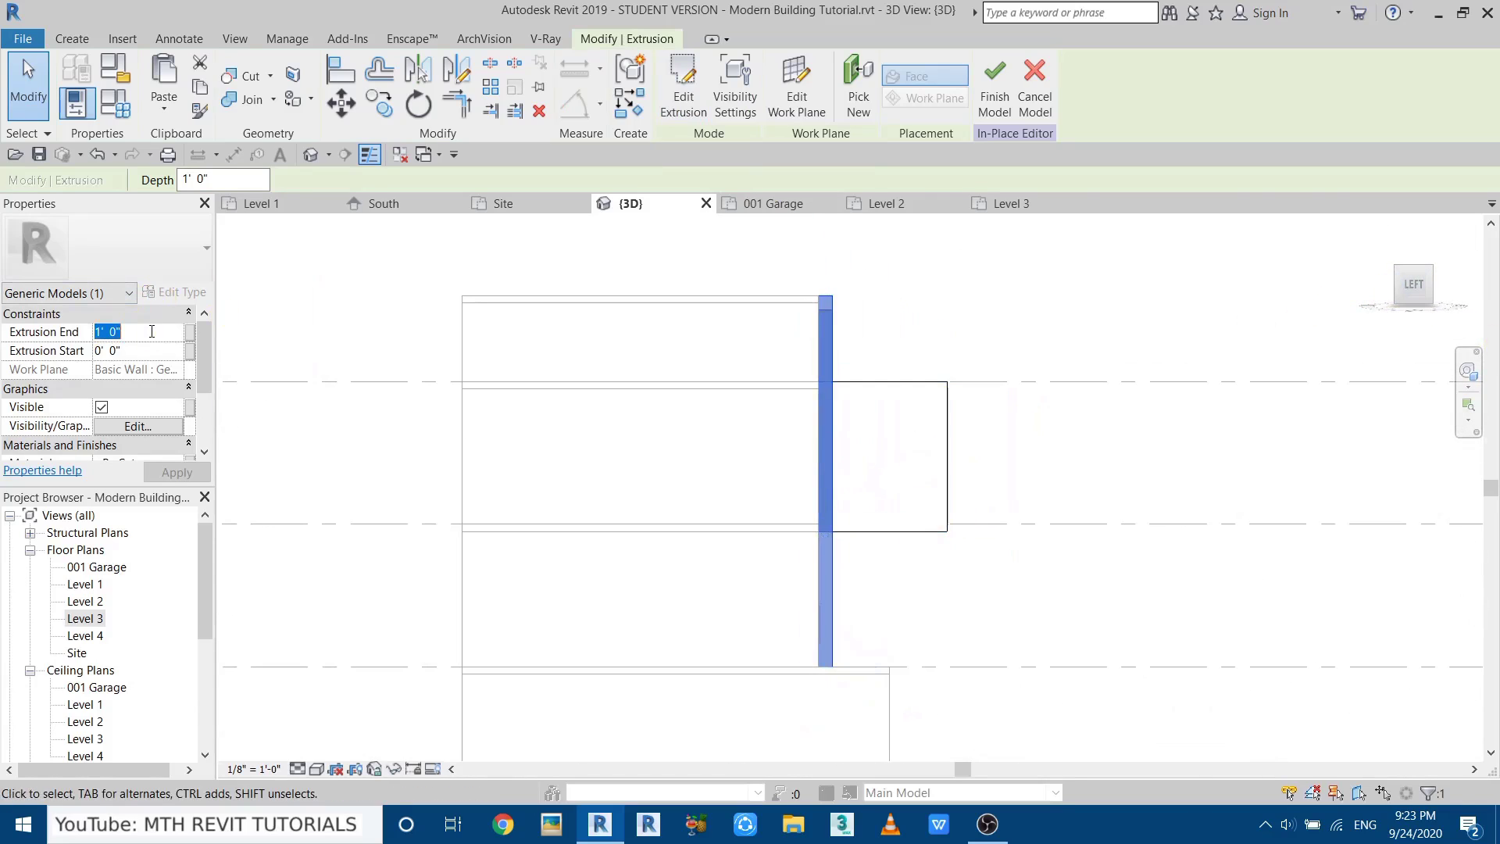
click(1077, 483)
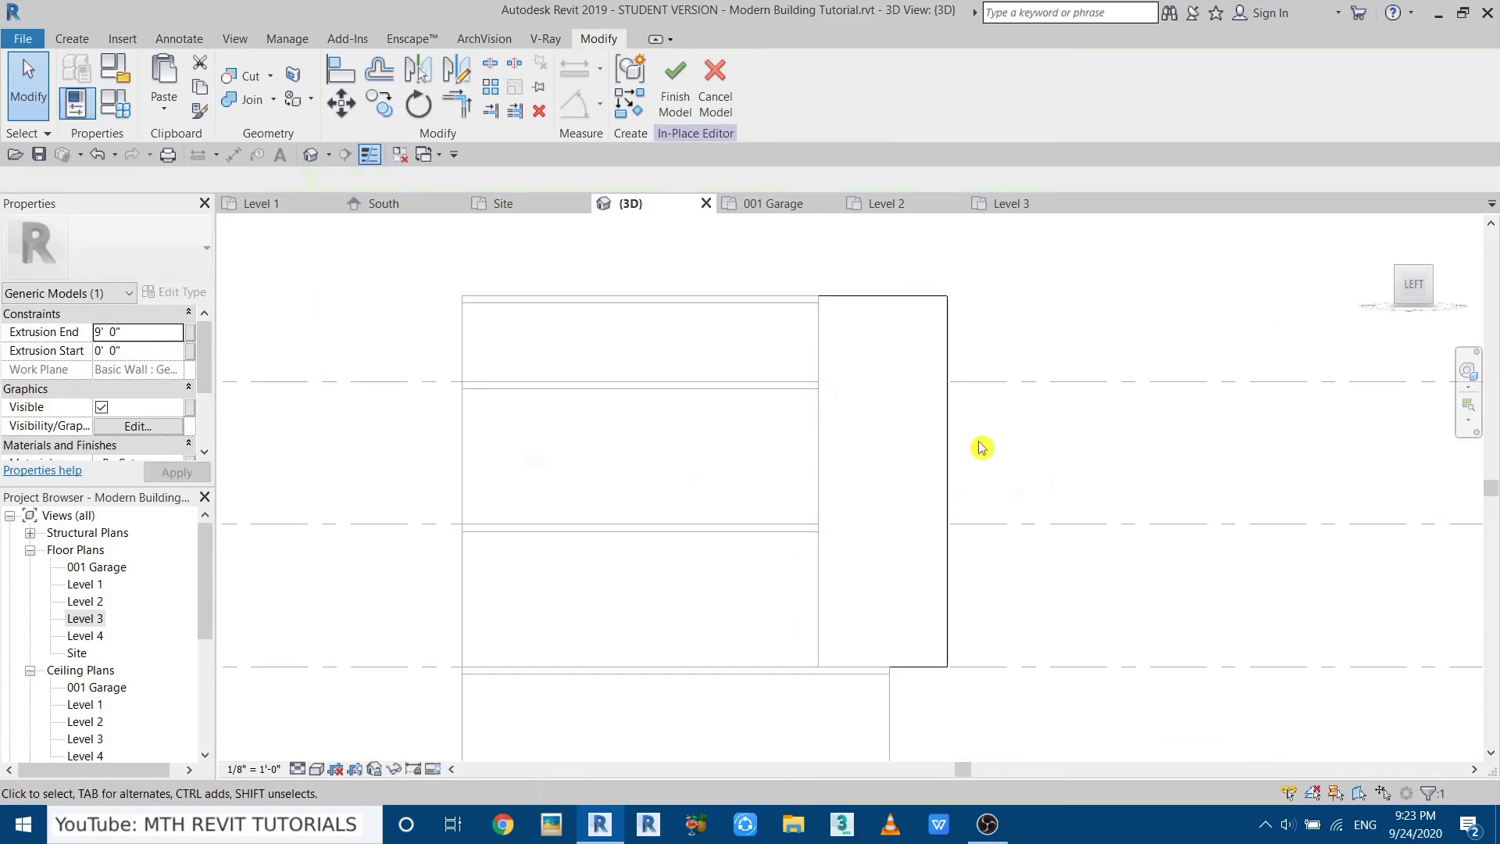
Begin a void extrusion and pick the side face of the tower frame as its work plane.
middle_drag(963, 422, 921, 444)
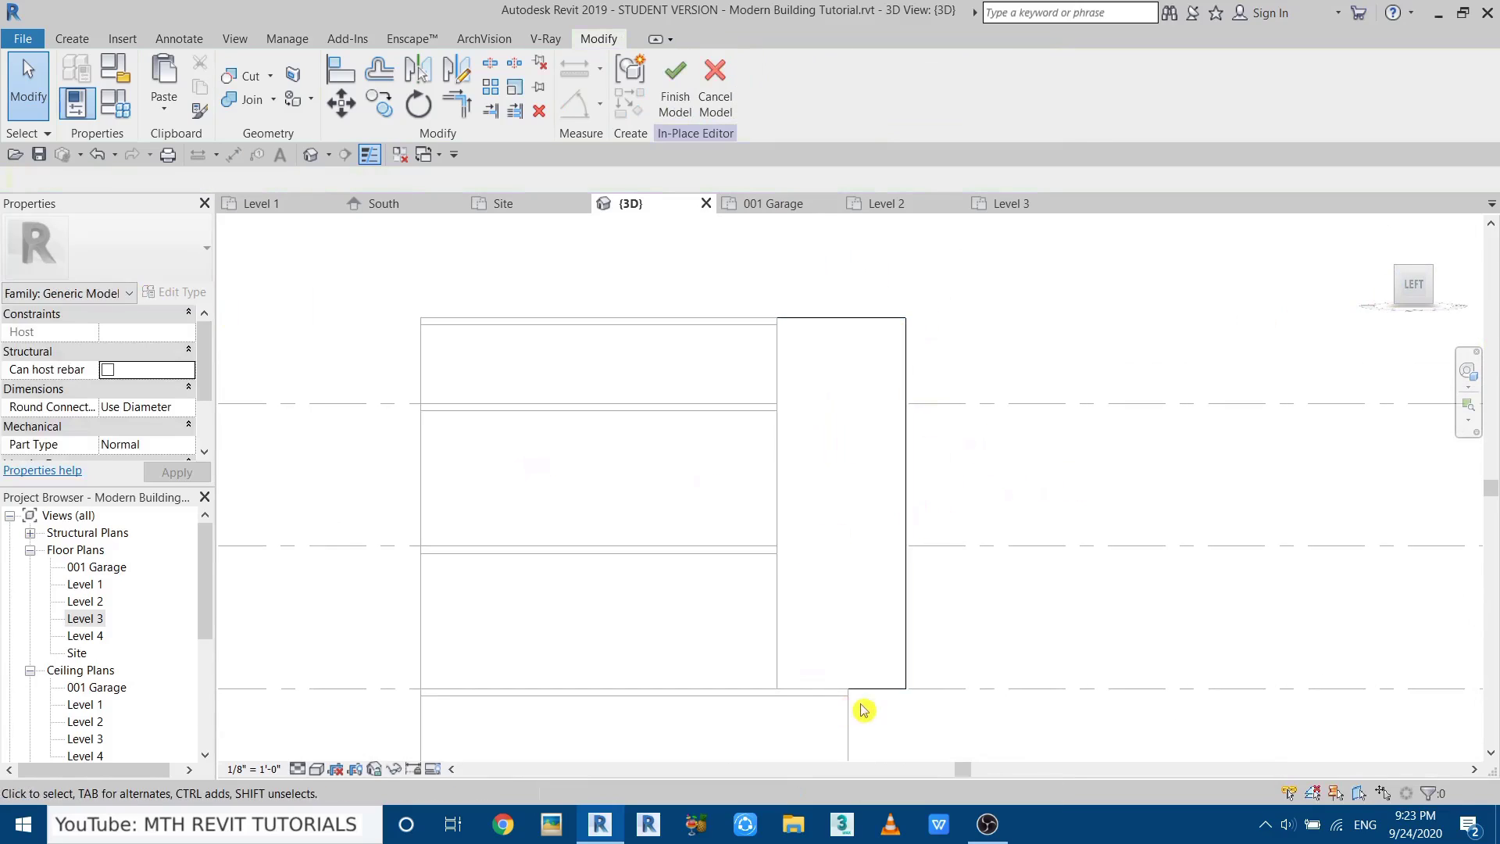
click(77, 44)
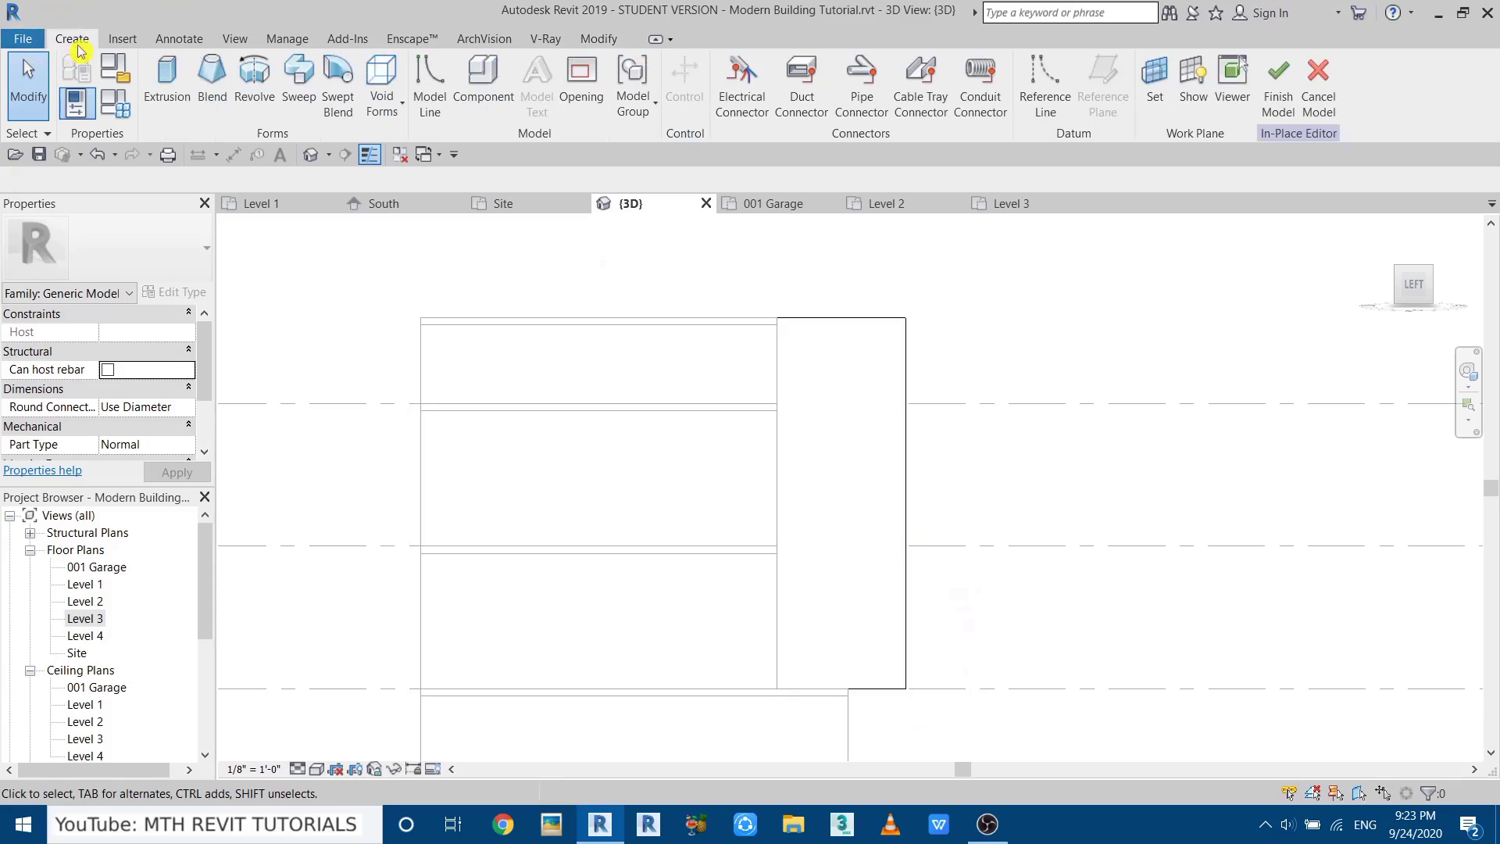
click(400, 102)
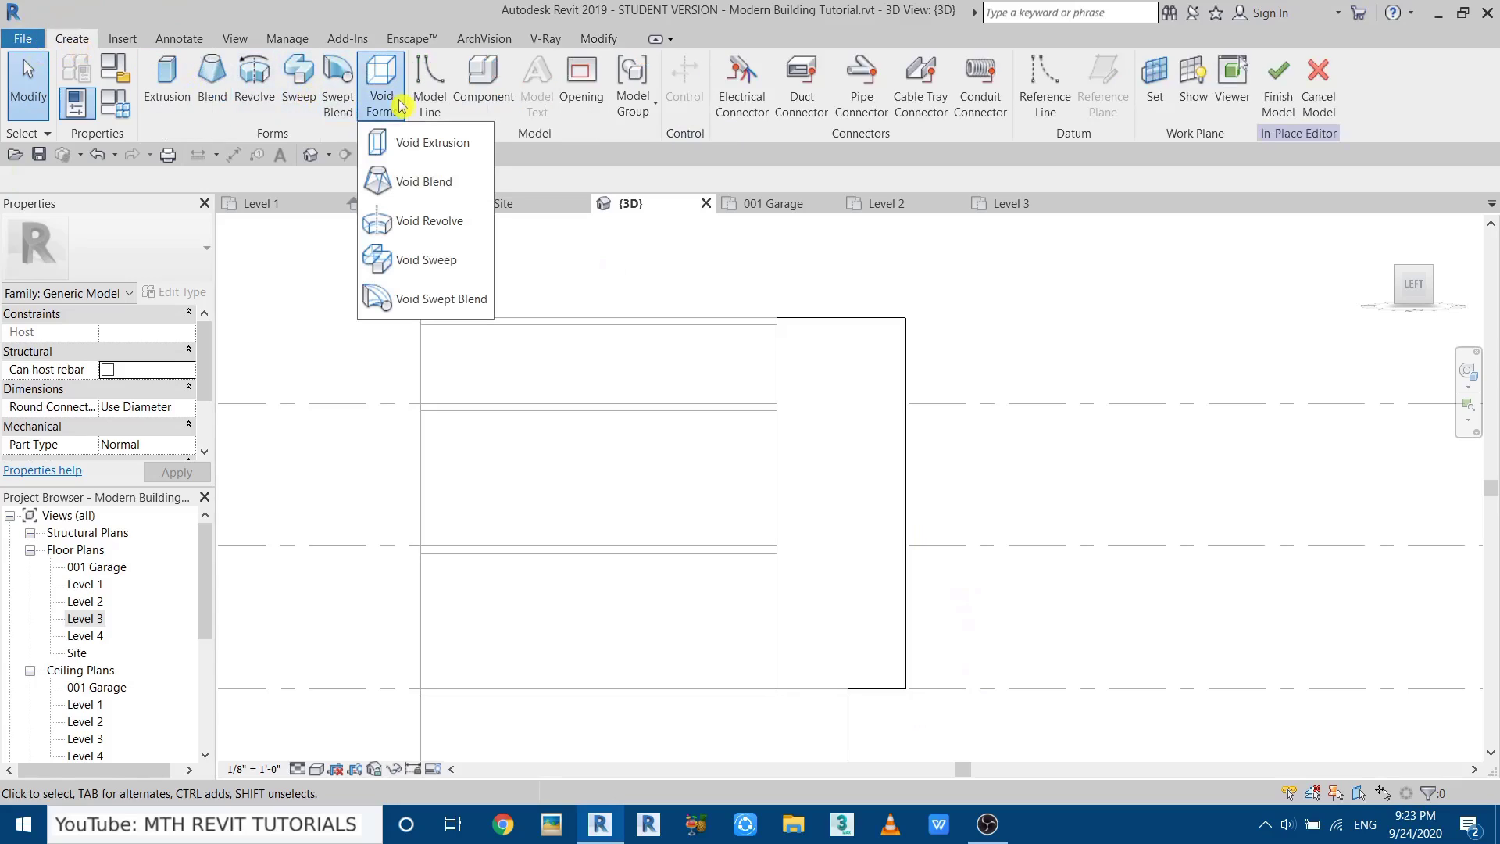
click(427, 150)
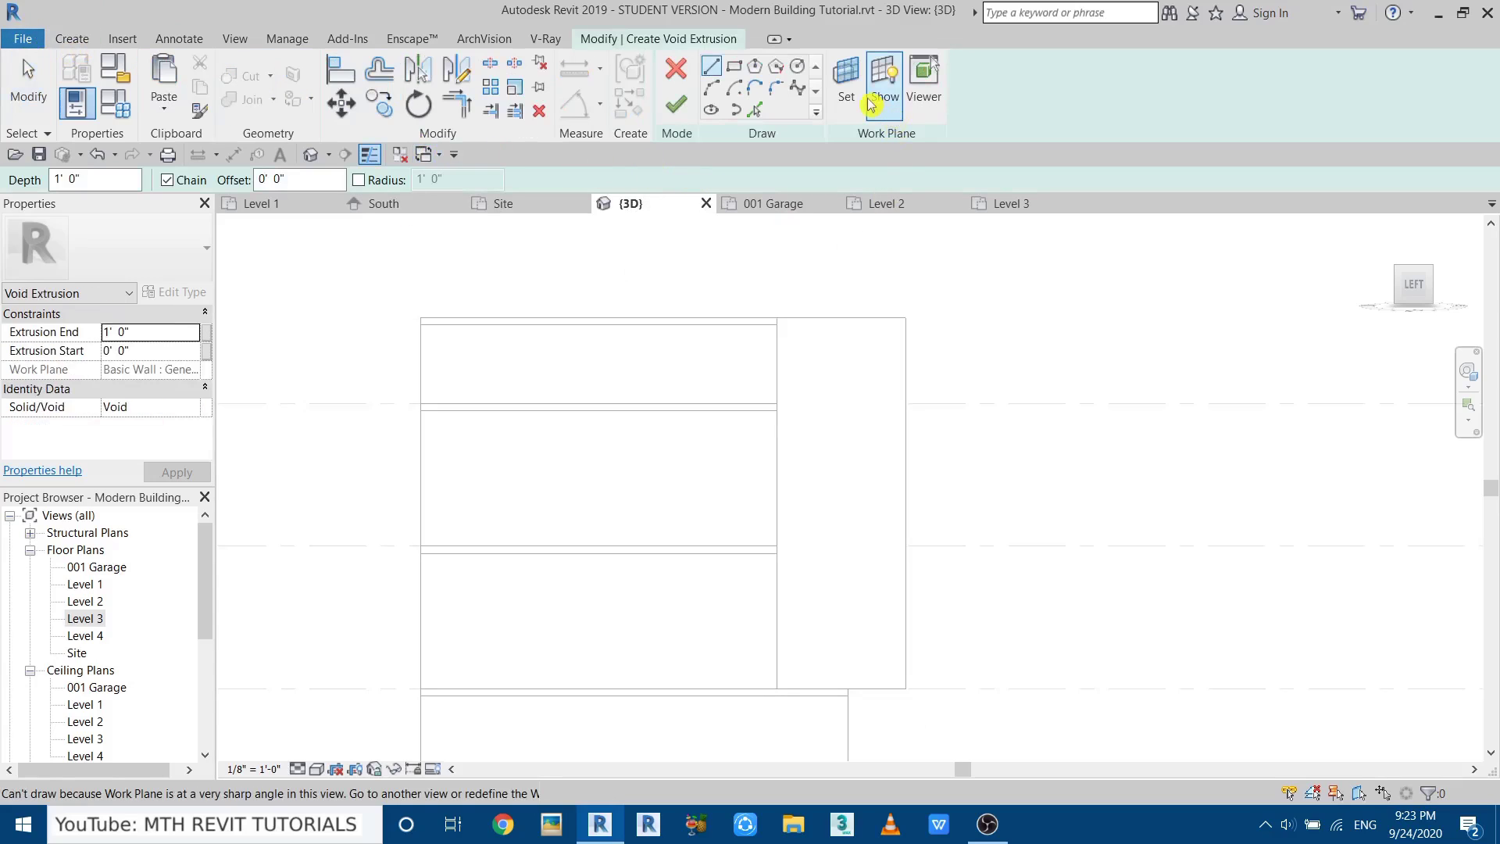
click(847, 95)
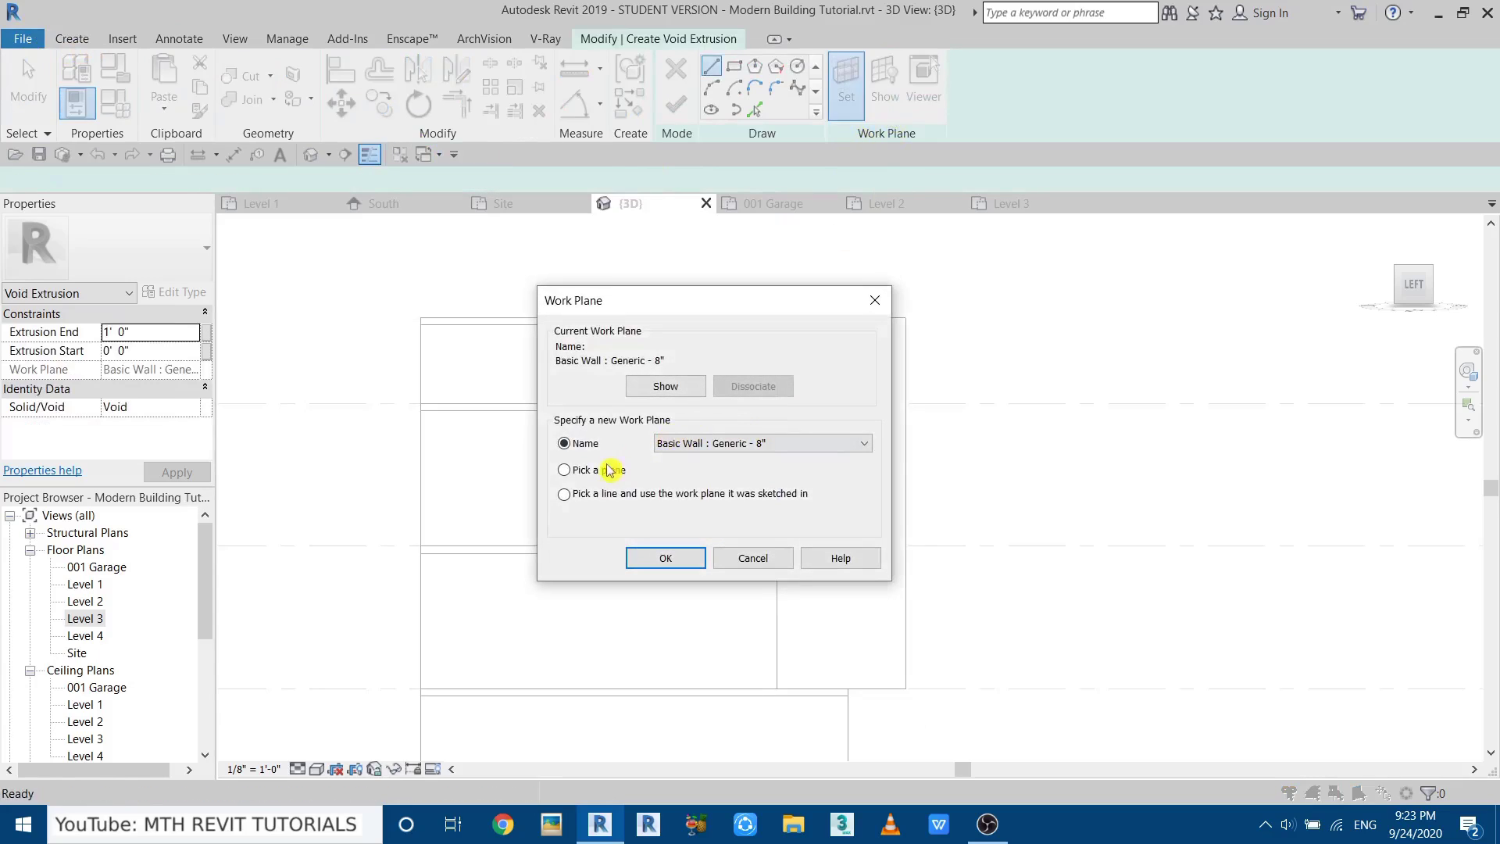
click(649, 556)
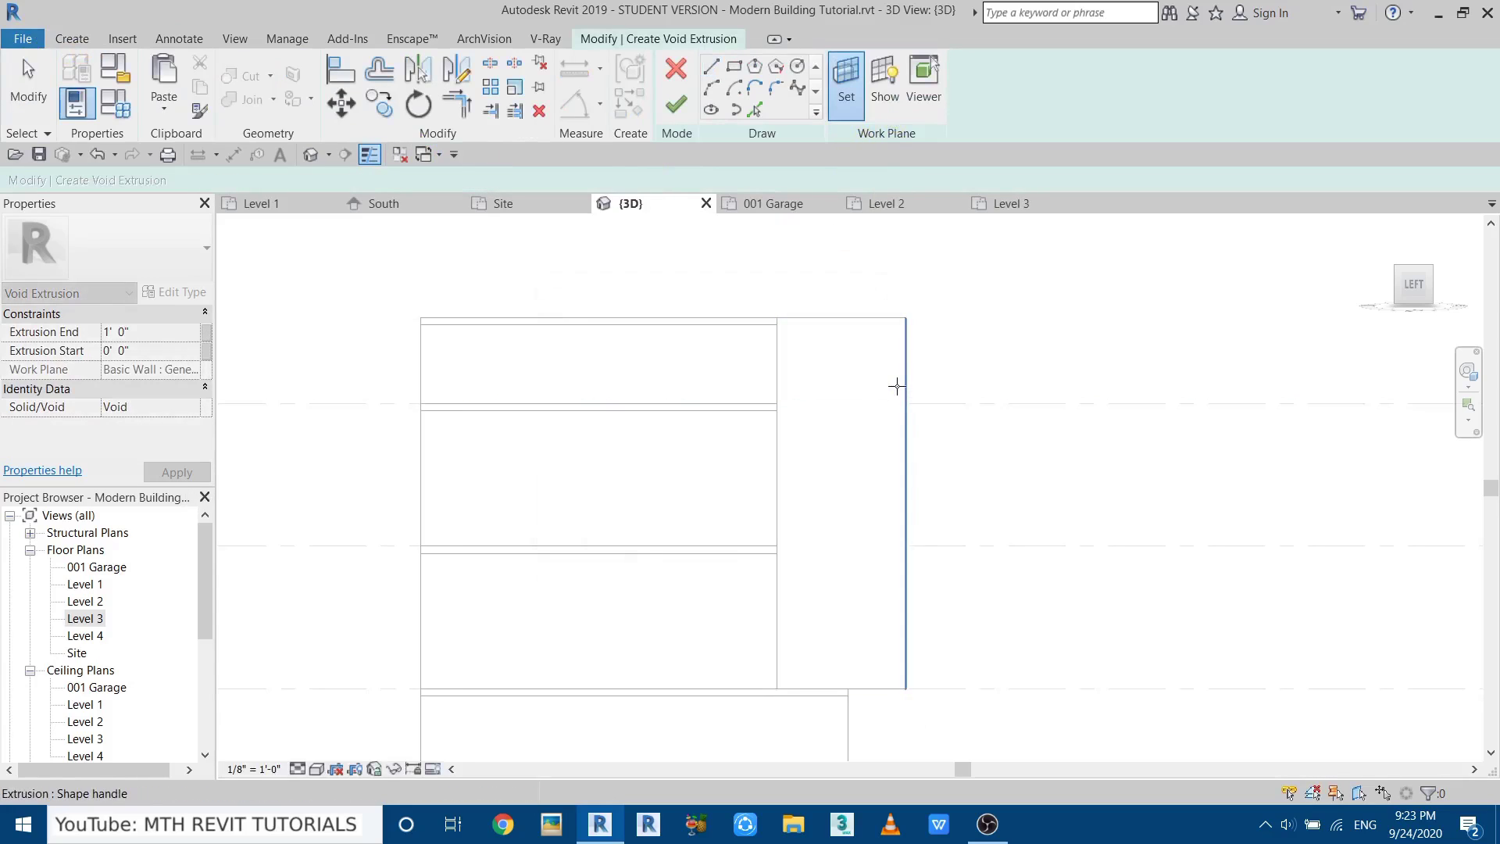
click(897, 386)
Sketch a closed void profile in front of the tower frame, slanting from its top front corner down to the base slab's front edge.
click(905, 318)
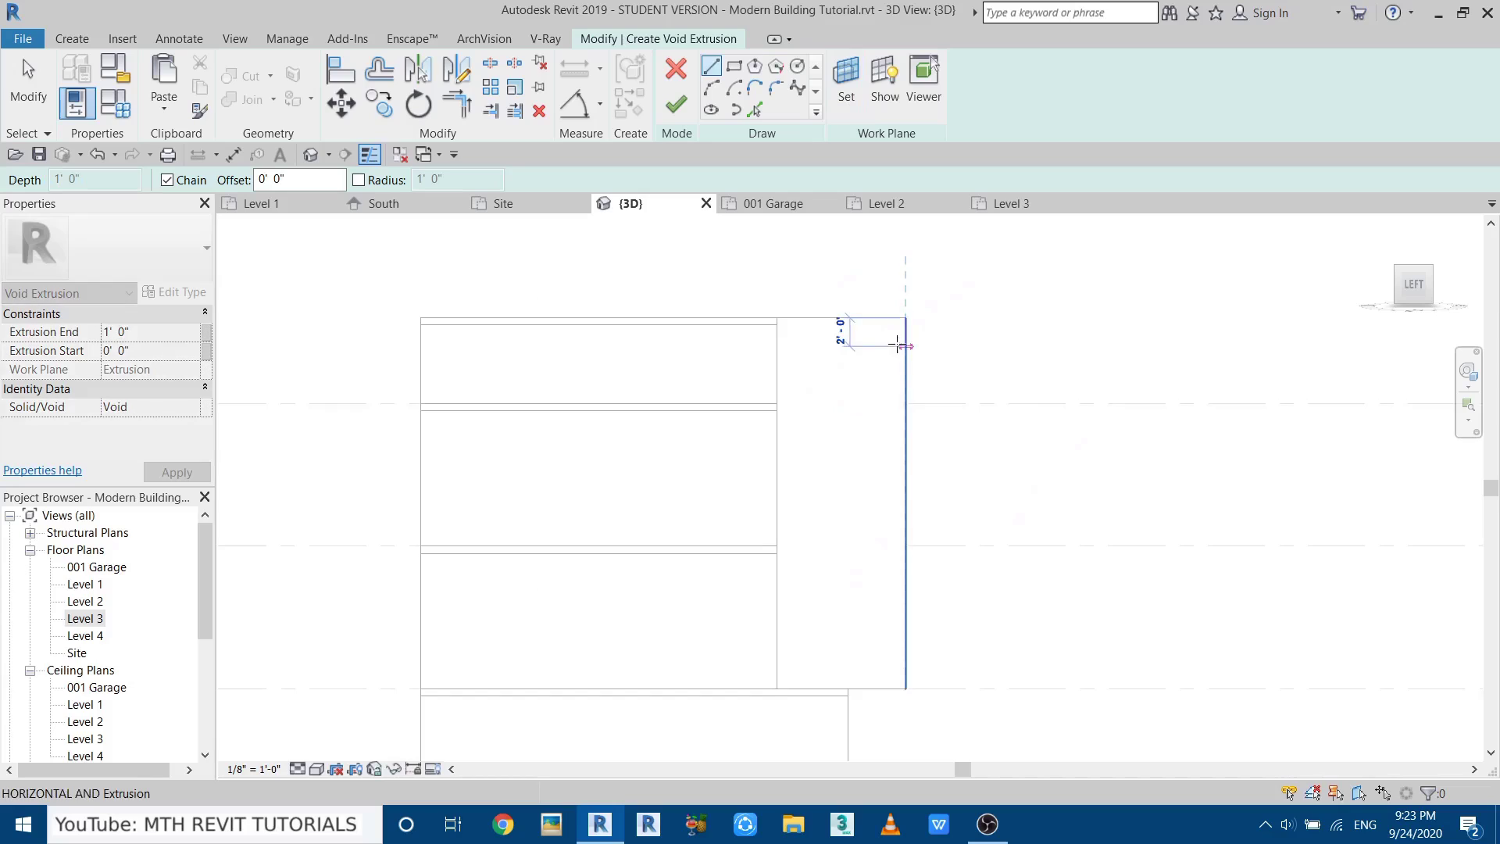
scroll(847, 688, up, 4)
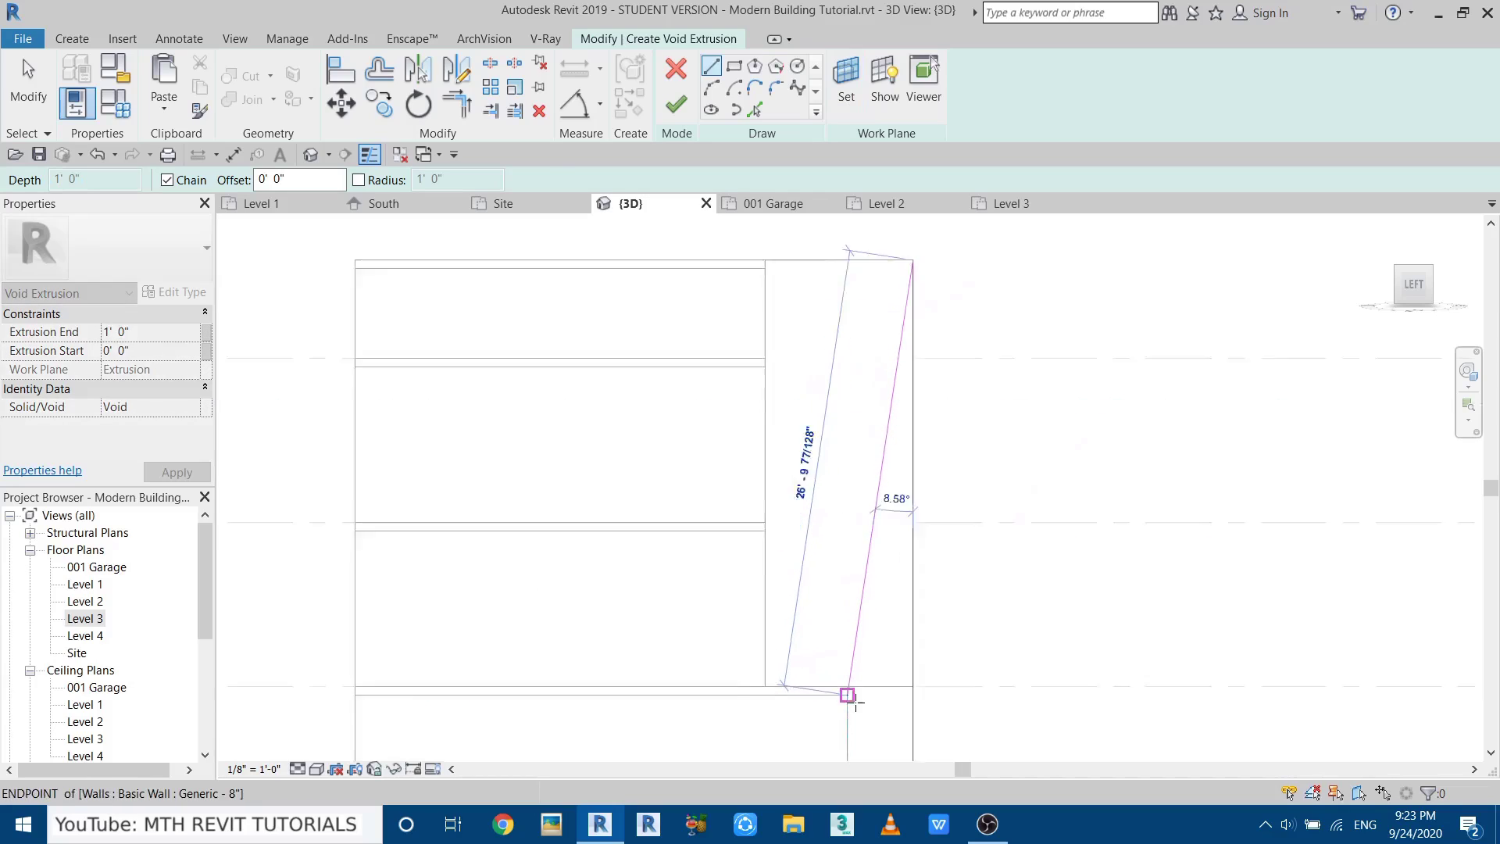
click(841, 673)
click(841, 746)
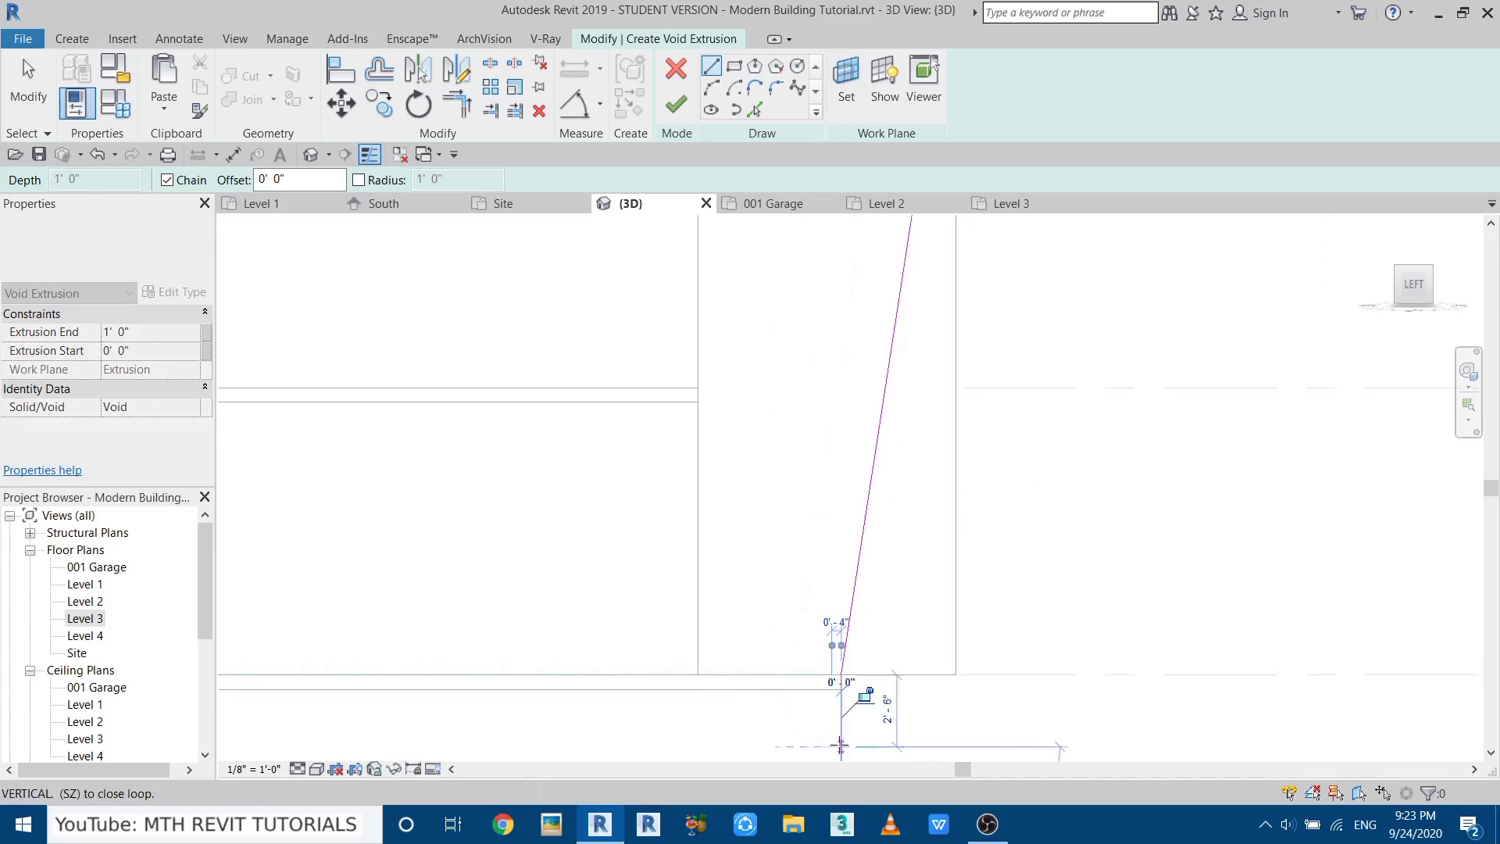
scroll(1028, 747, down, 1)
click(1028, 746)
scroll(1027, 746, down, 1)
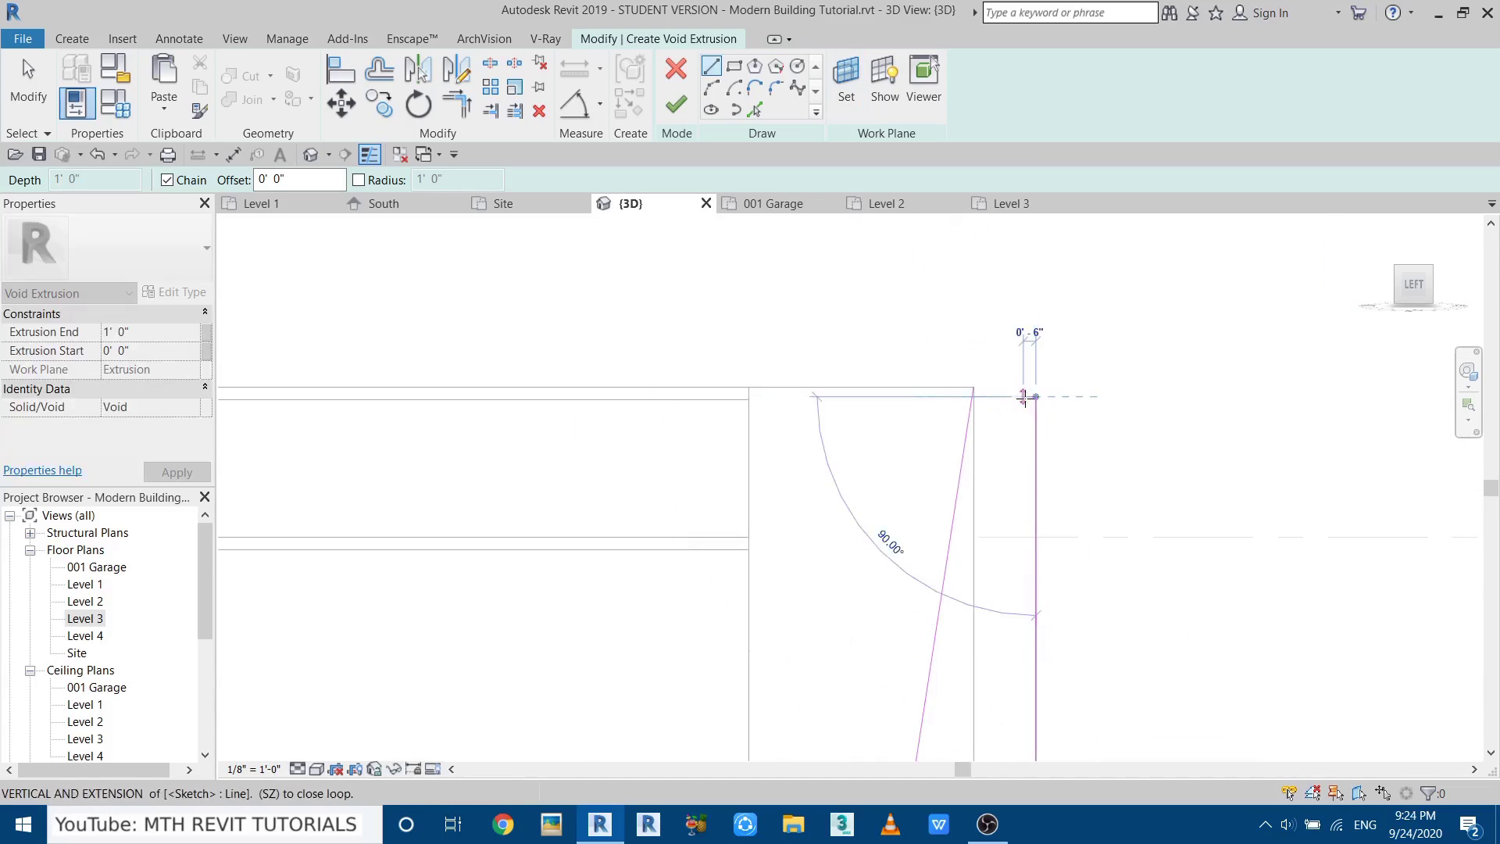
scroll(930, 378, up, 5)
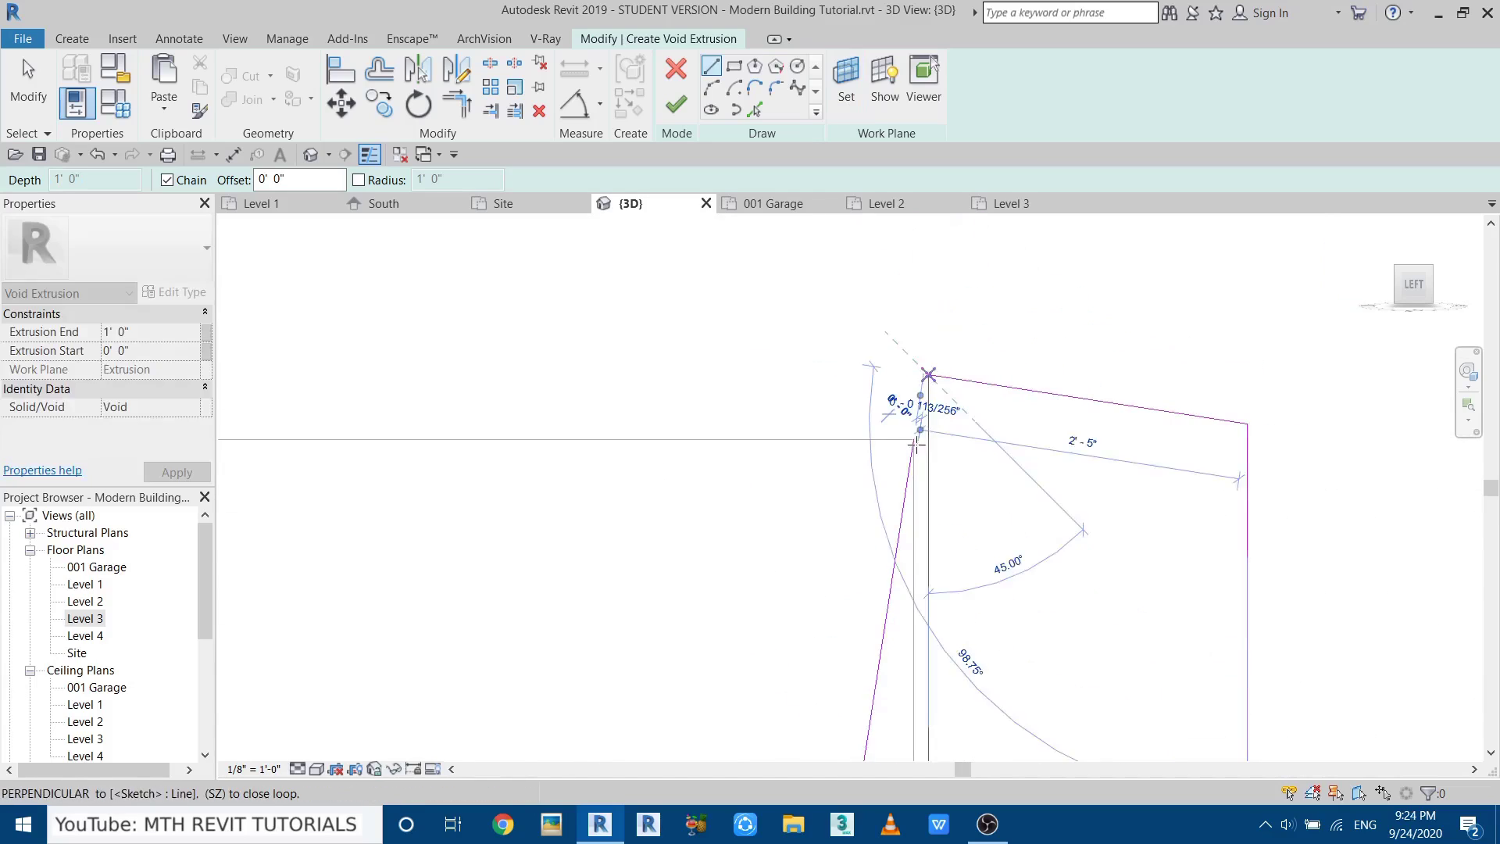
click(913, 439)
key(Escape)
key(Escape)
scroll(961, 398, down, 5)
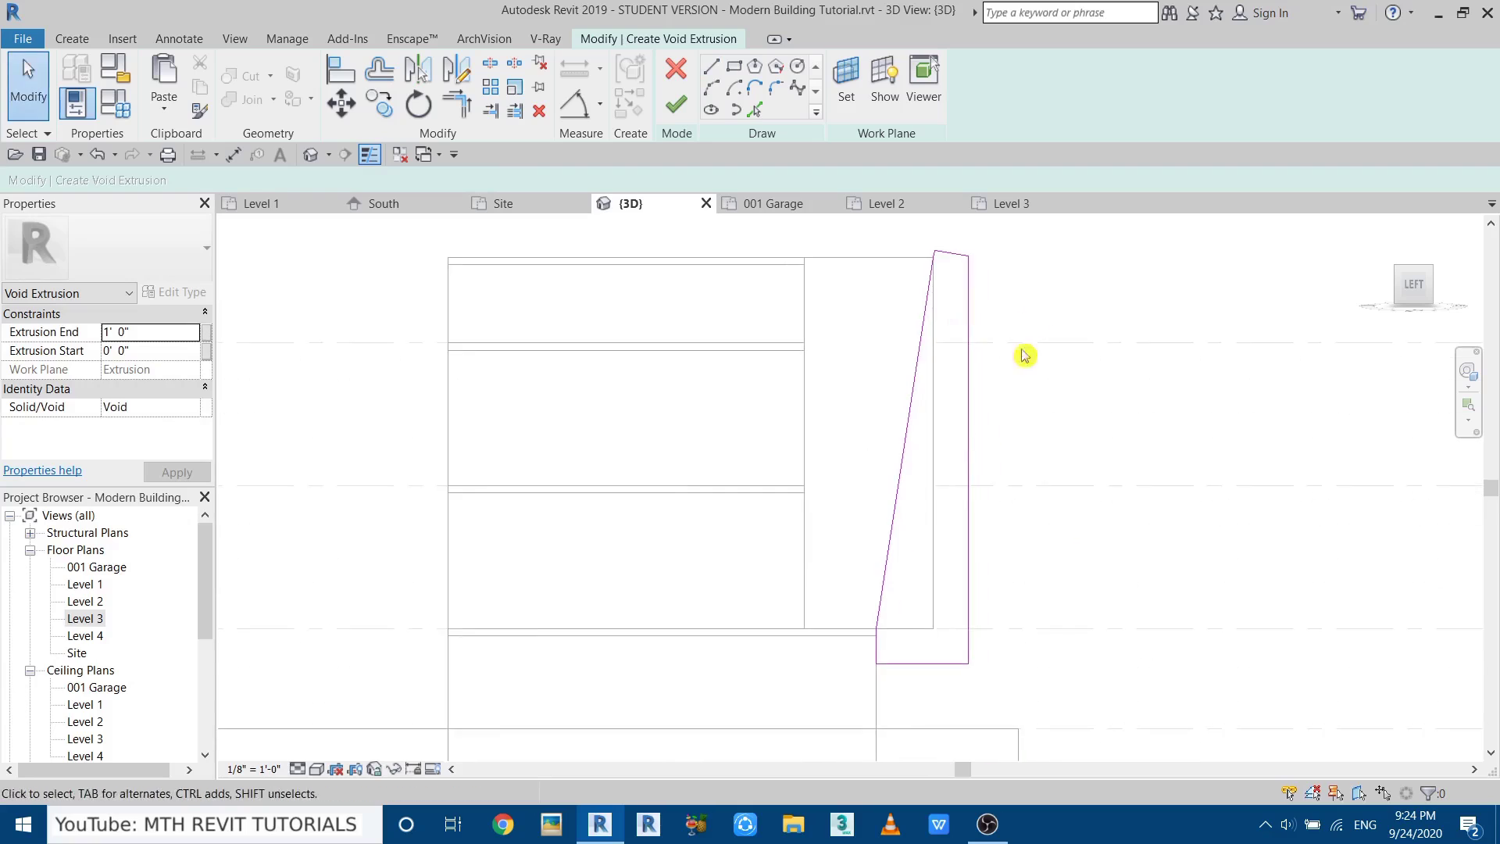
In the front view, stretch the void extrusion past both sides of the facade, with ends at 43' 10 5/32" and -0' 9 9/16".
click(1387, 307)
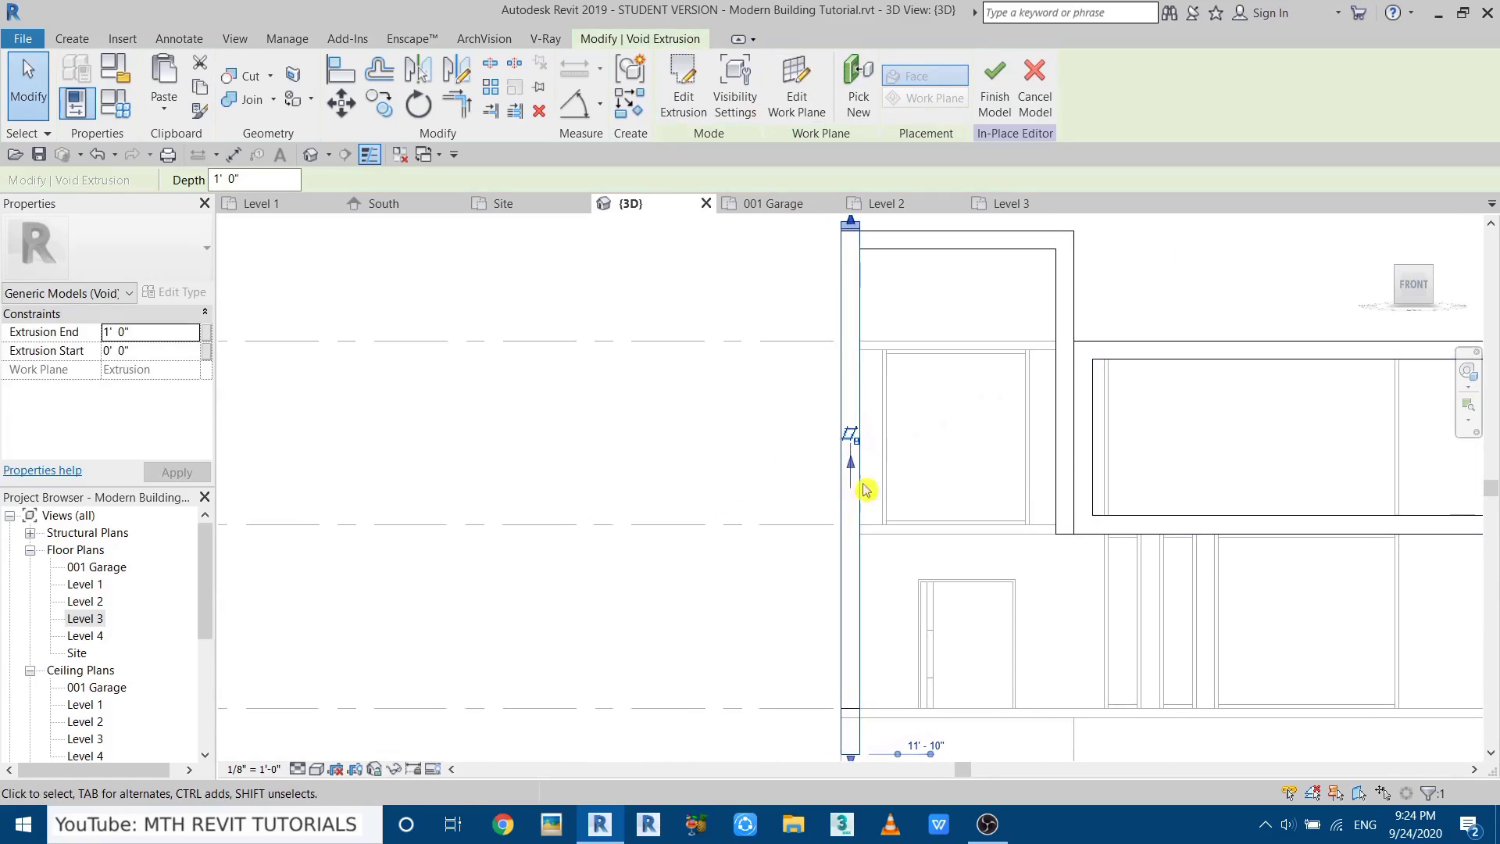
middle_drag(594, 412, 580, 436)
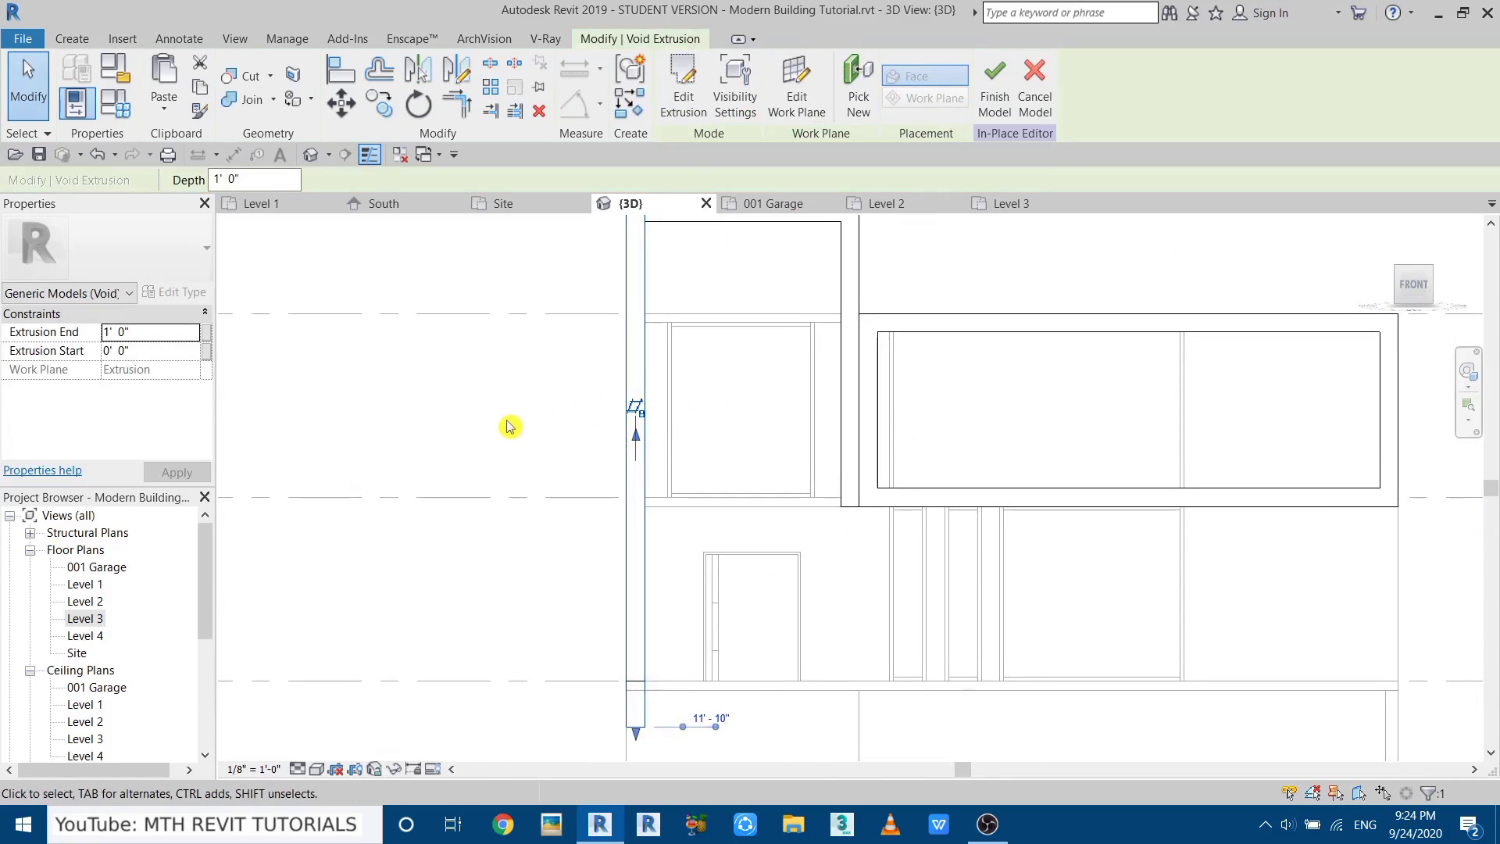
key(Escape)
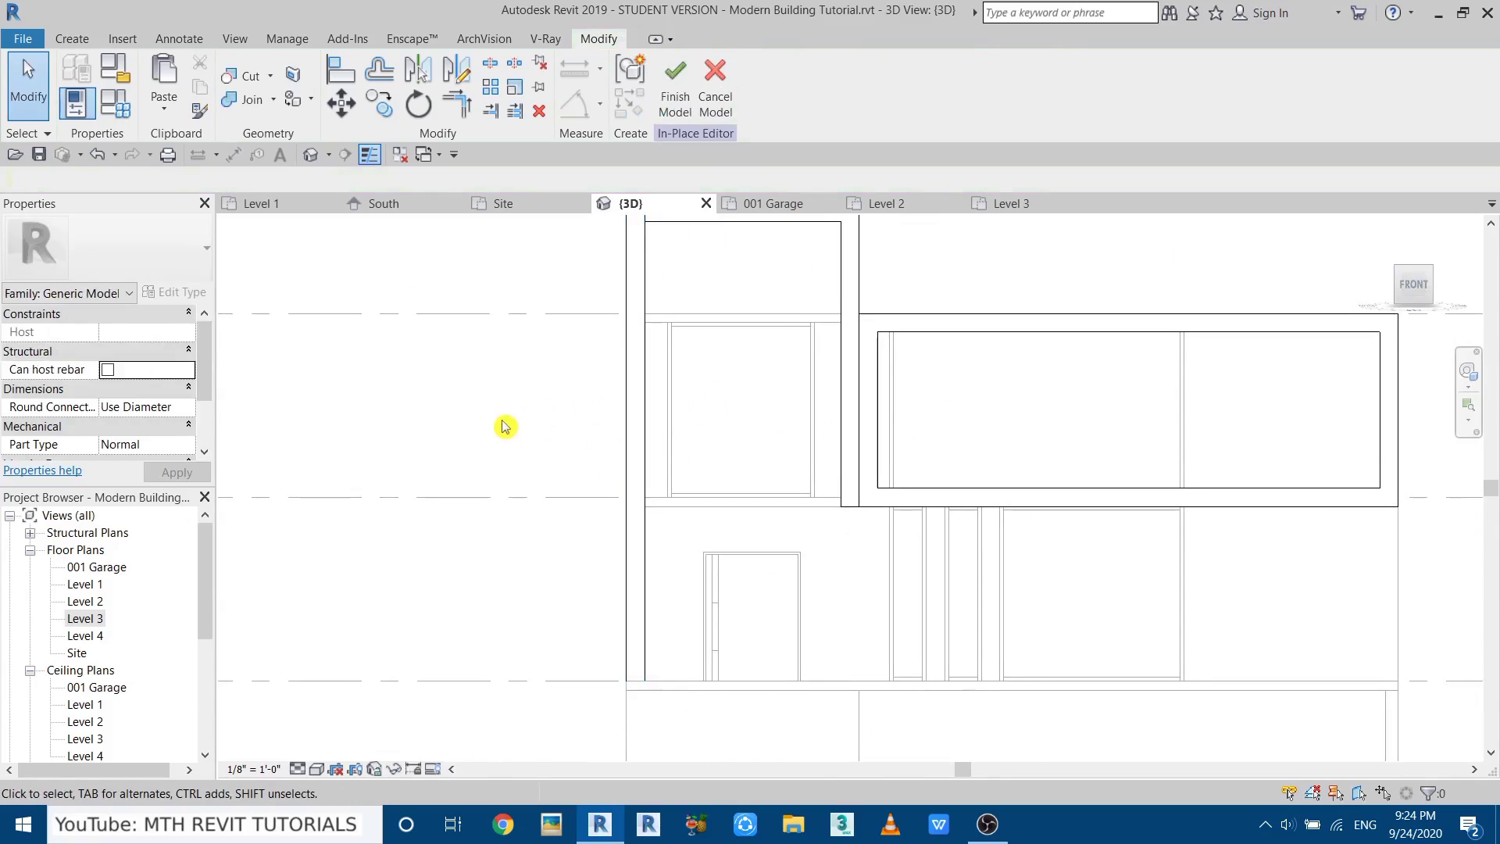
click(635, 696)
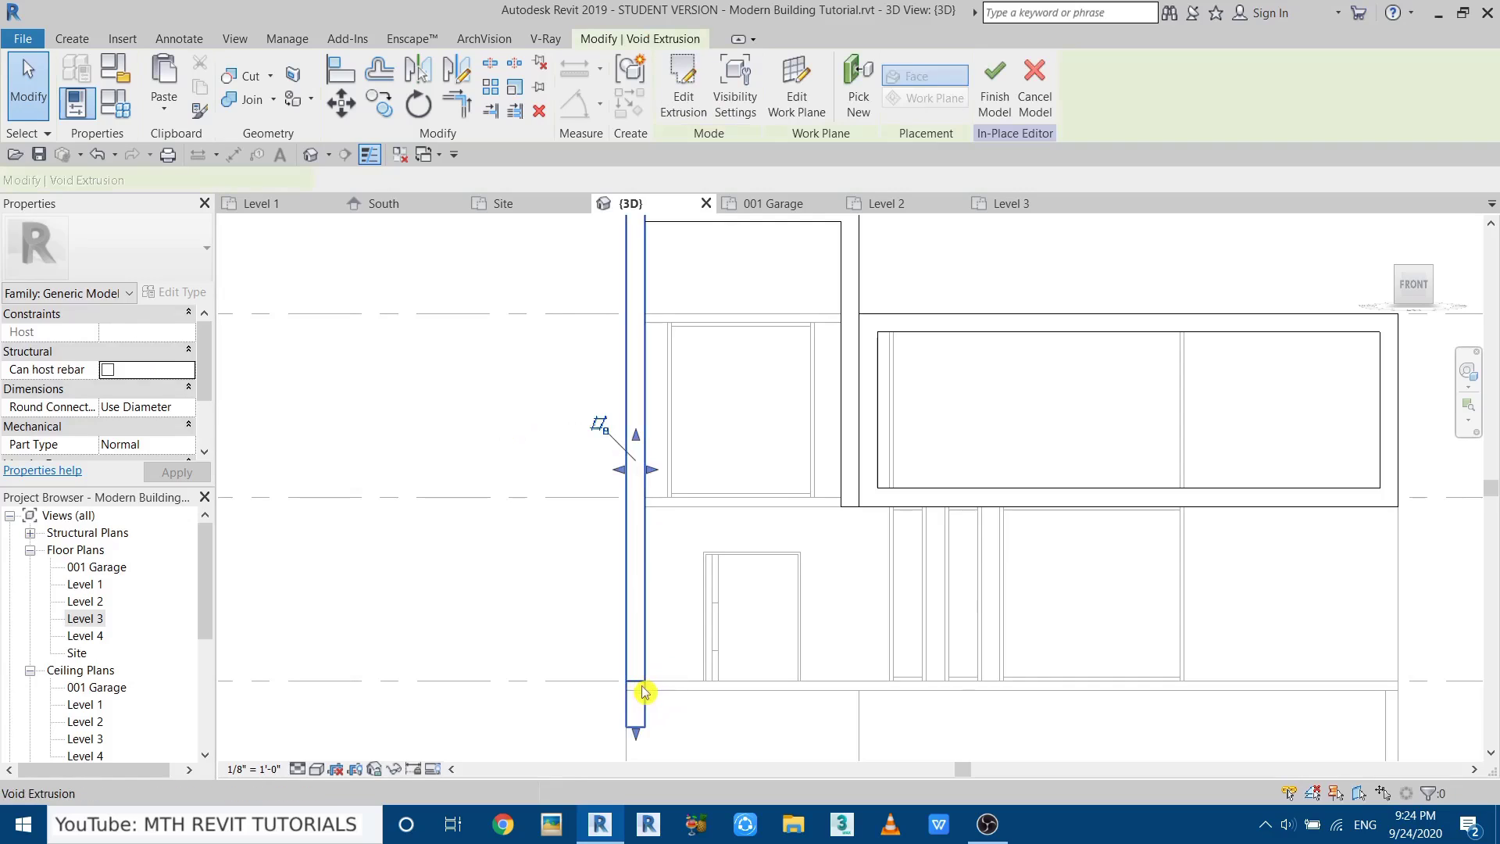
middle_drag(649, 475, 466, 511)
drag(475, 513, 1251, 516)
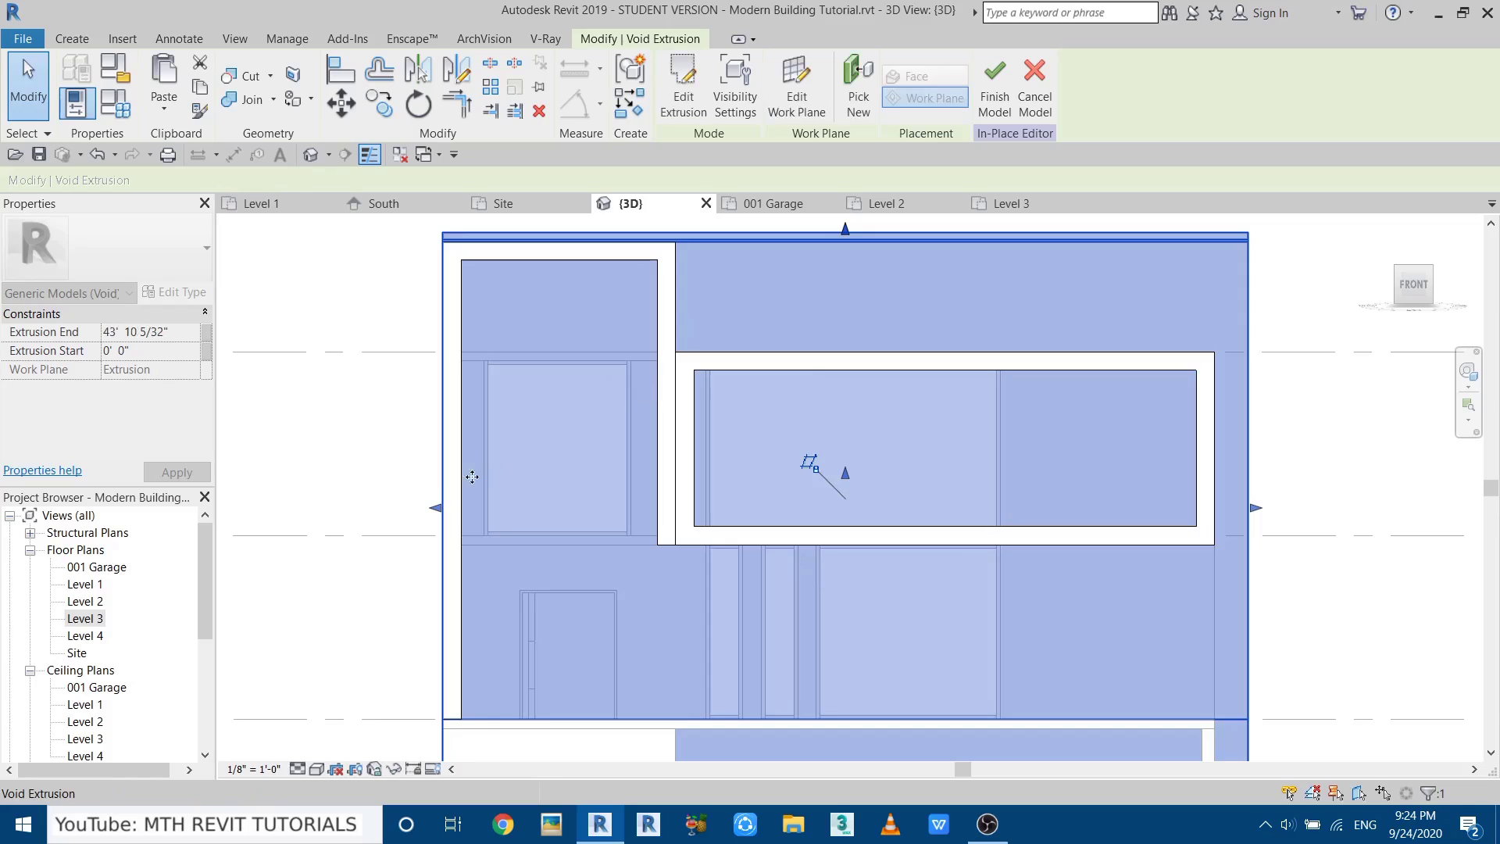
click(329, 422)
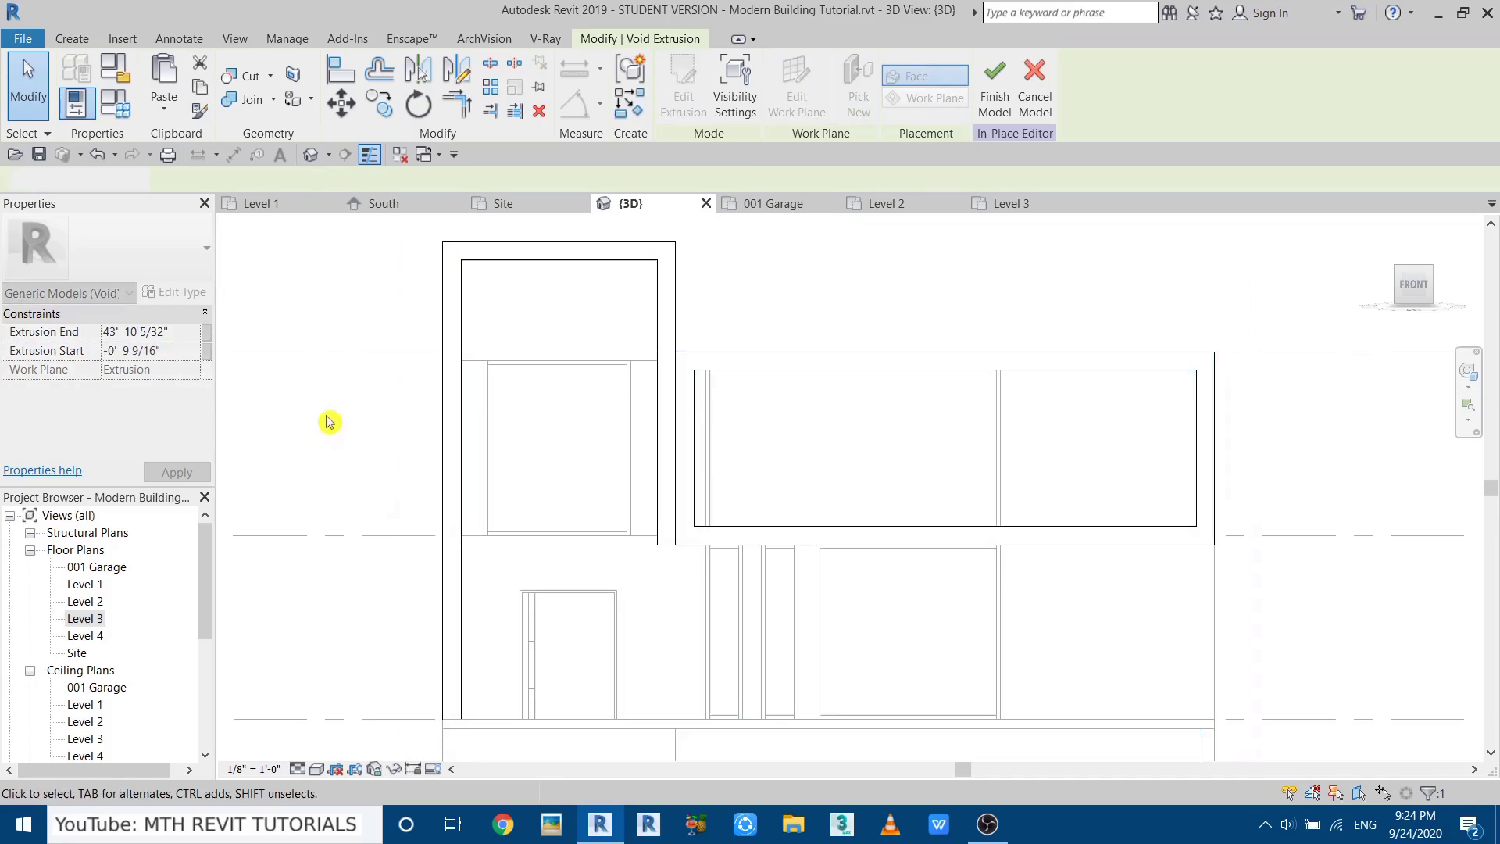
Display the 3D view as Shaded and cut the upper-storey frame with the void extrusion.
shift+middle_drag(777, 425, 972, 559)
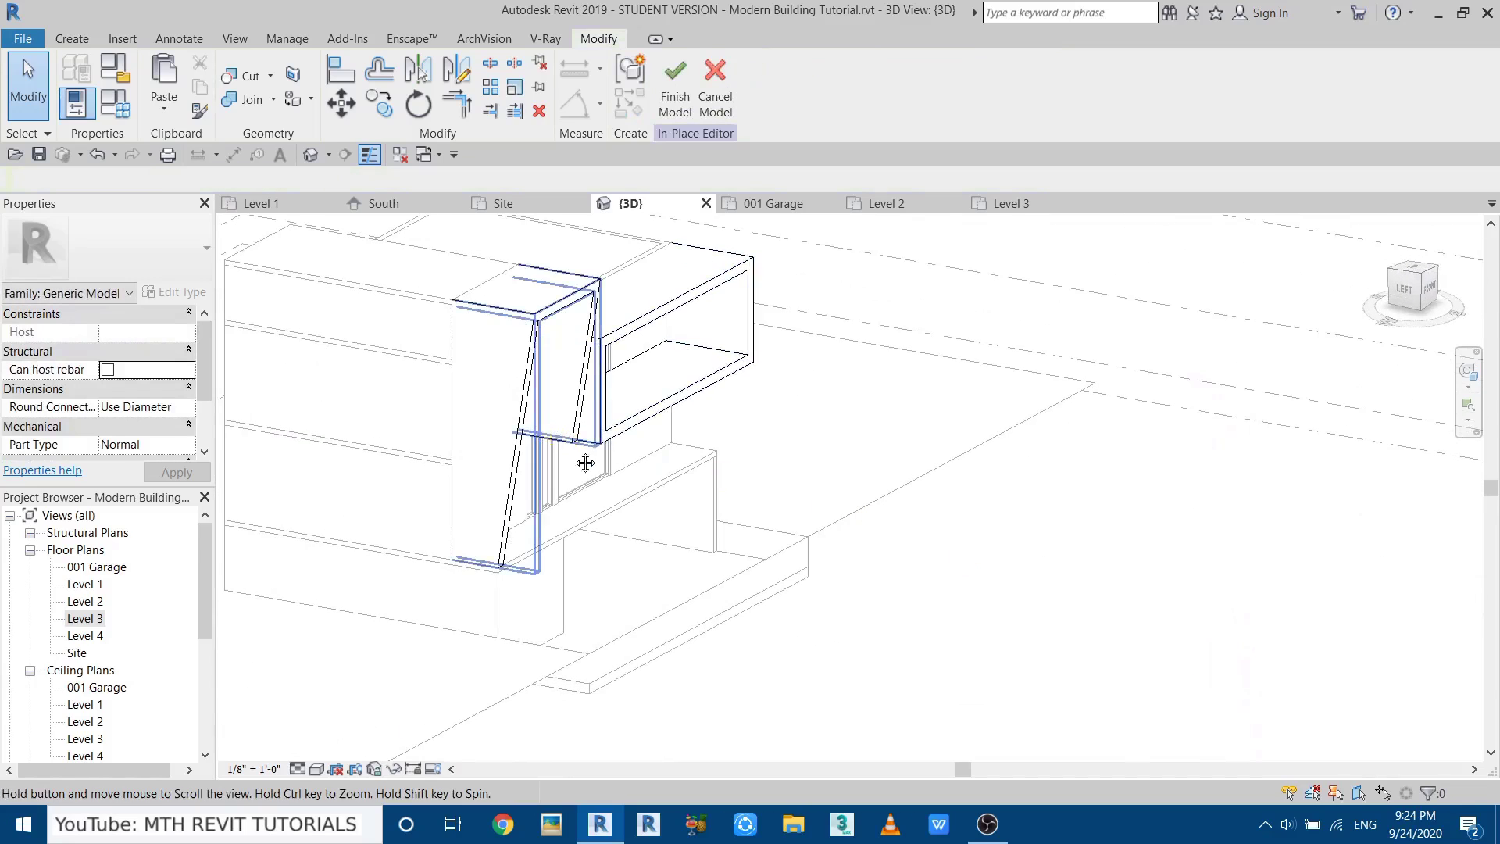
middle_drag(589, 459, 720, 526)
key(s)
key(d)
scroll(720, 534, up, 3)
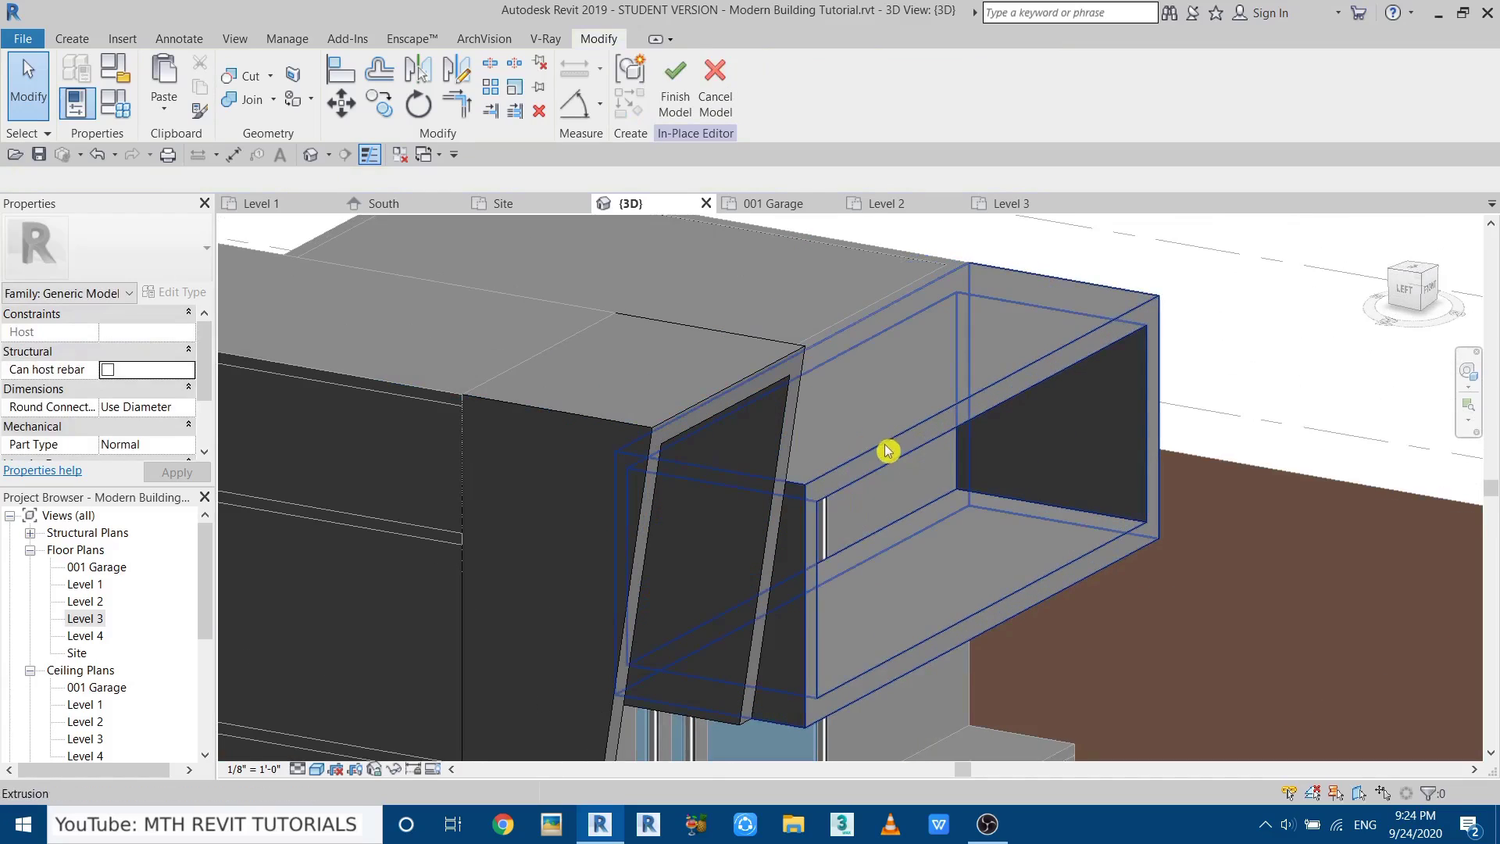
click(251, 85)
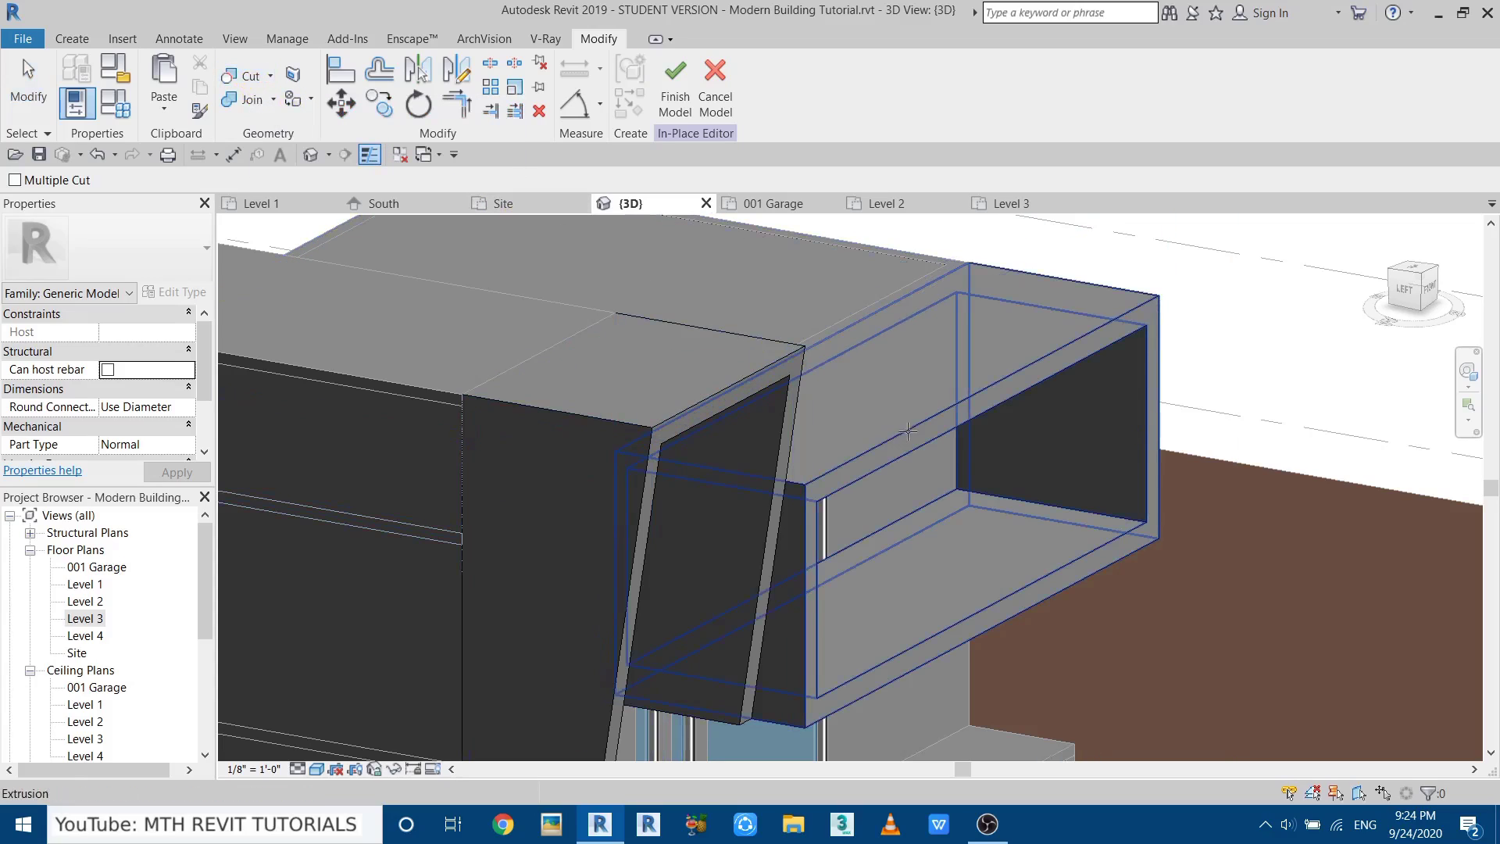
click(919, 422)
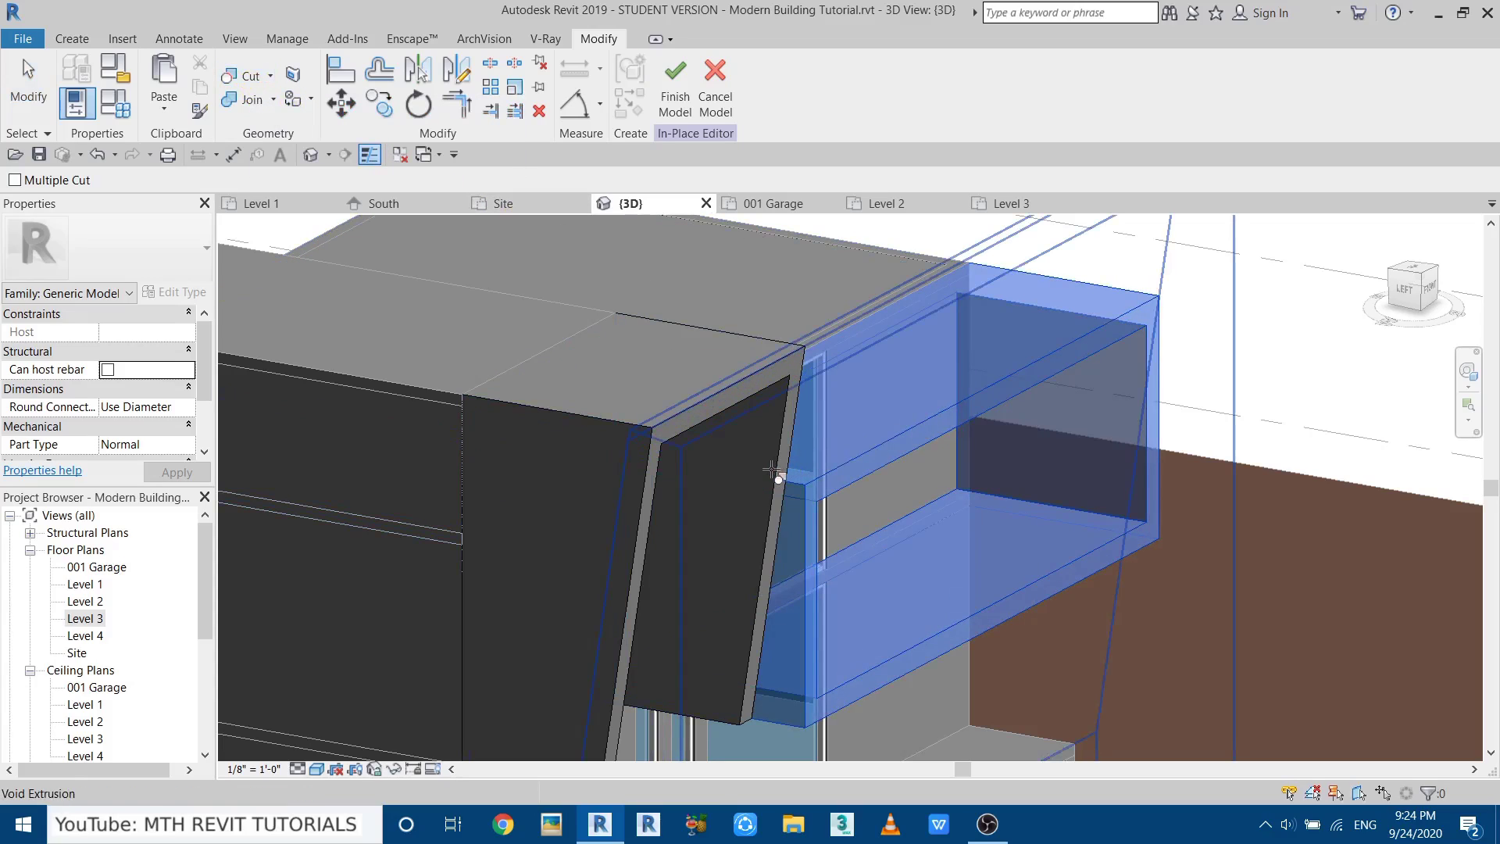
click(772, 468)
key(Escape)
Check the slanted fronts of both facade frames from several angles and finish the in-place model.
shift+middle_drag(898, 461, 734, 643)
scroll(650, 563, up, 3)
shift+middle_drag(649, 563, 719, 395)
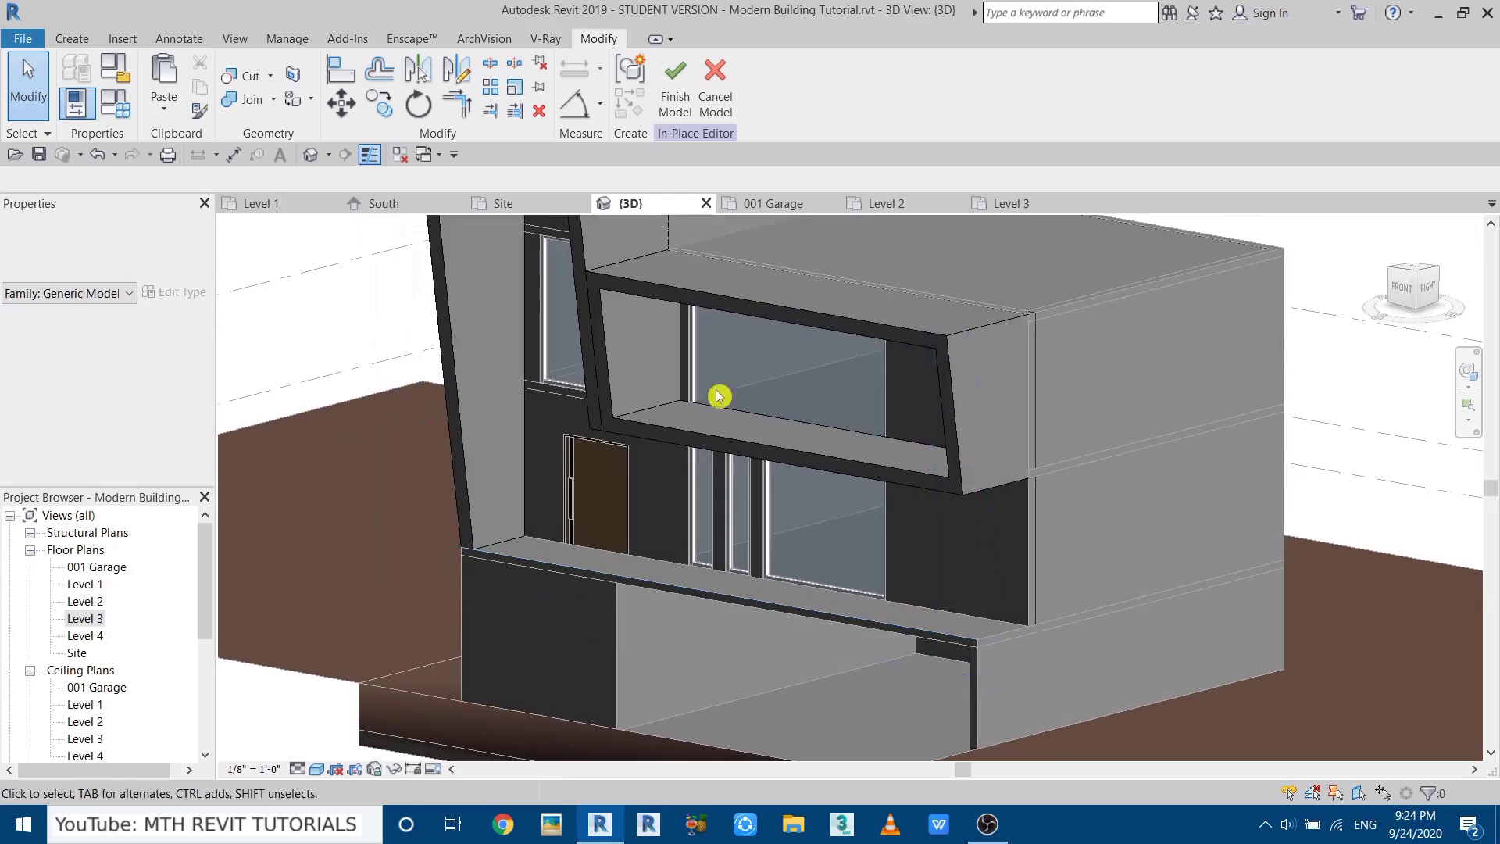
scroll(717, 495, up, 2)
middle_drag(717, 496, 738, 511)
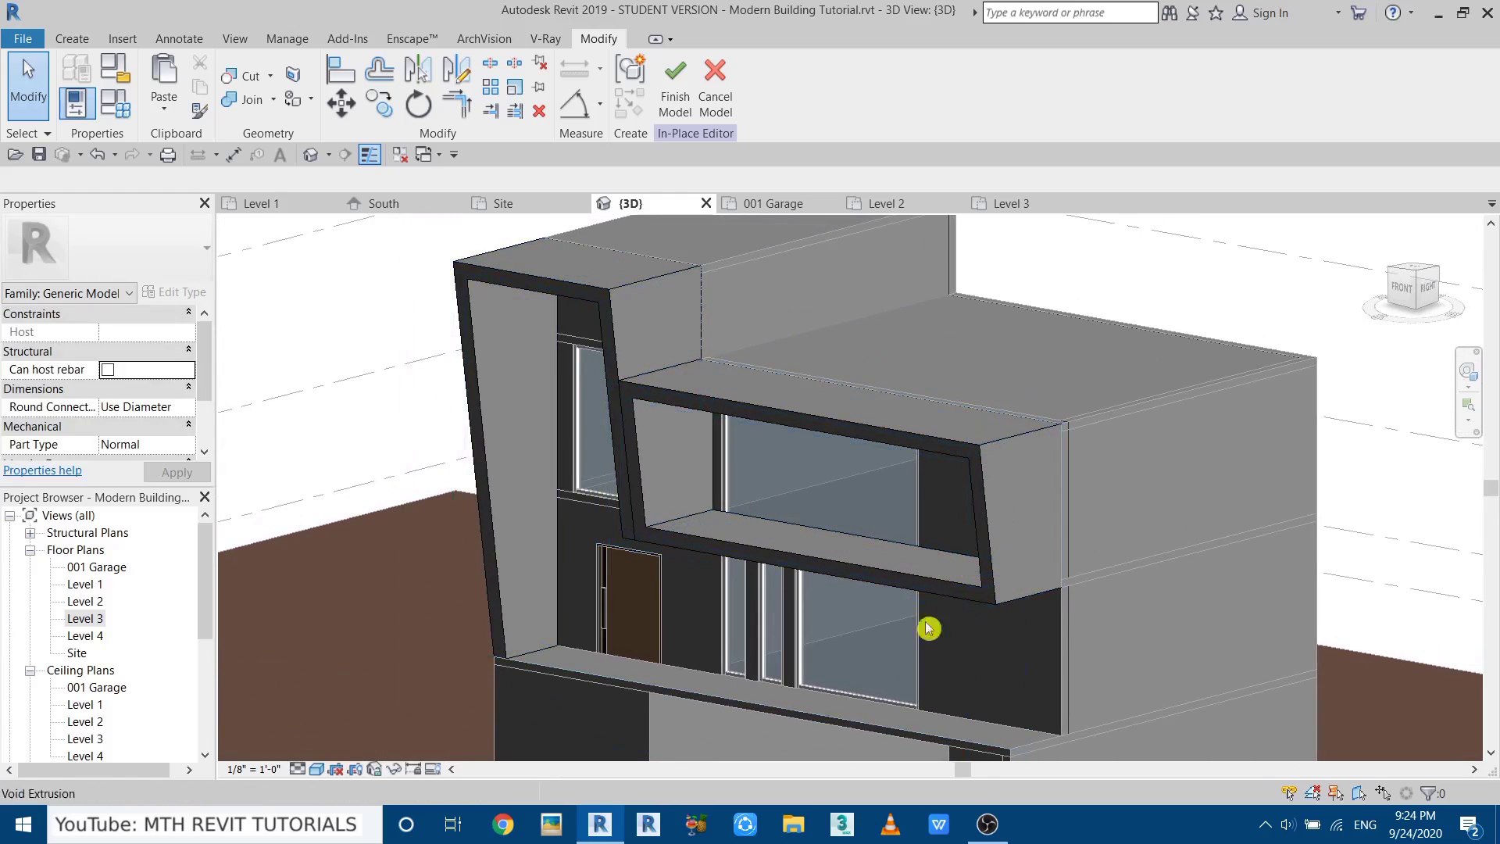
scroll(609, 469, down, 3)
scroll(774, 589, down, 2)
shift+middle_drag(774, 590, 756, 657)
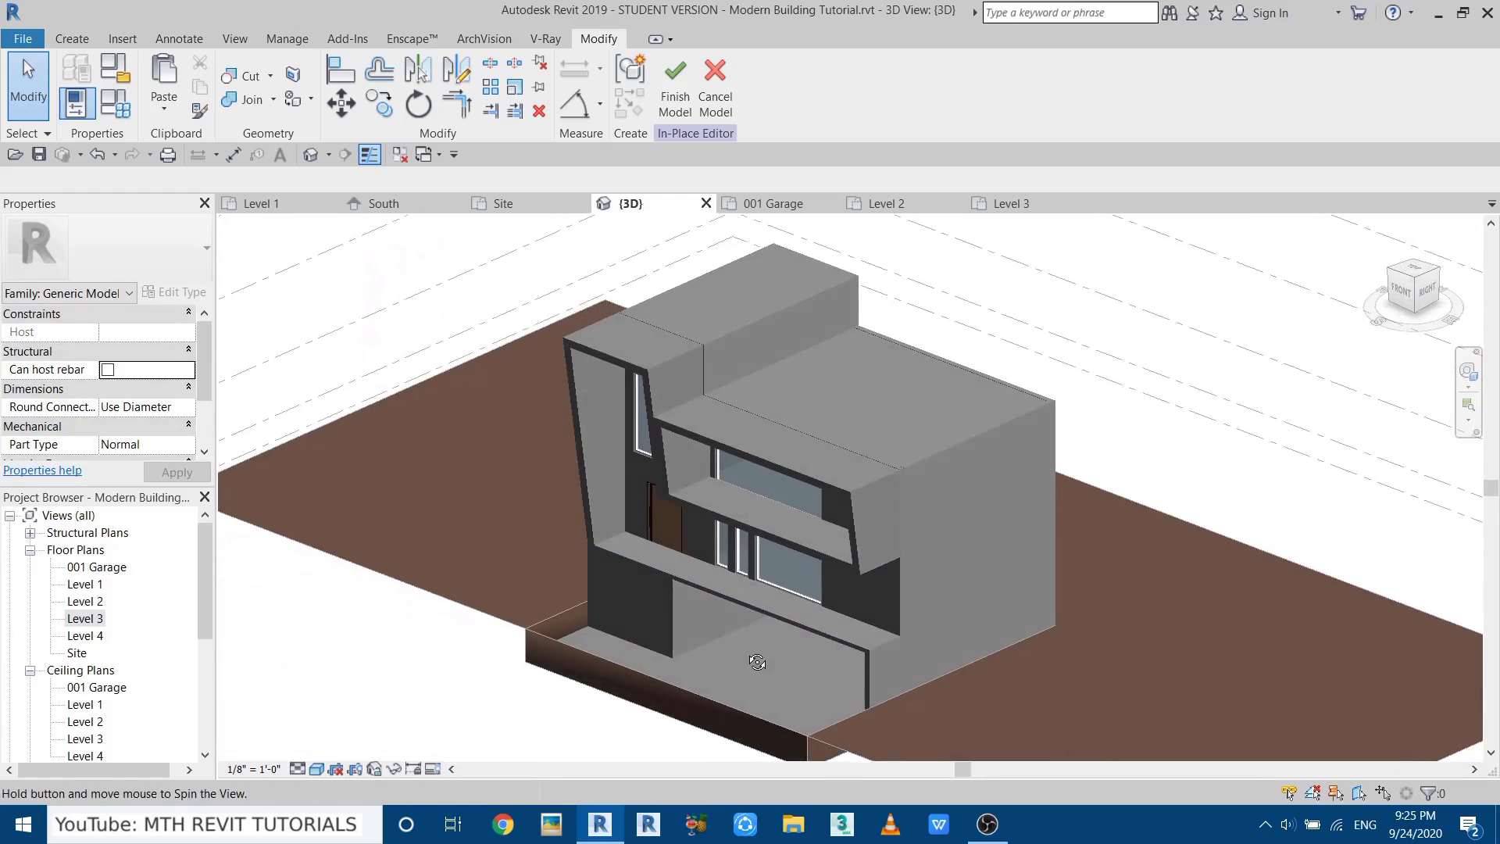
click(666, 104)
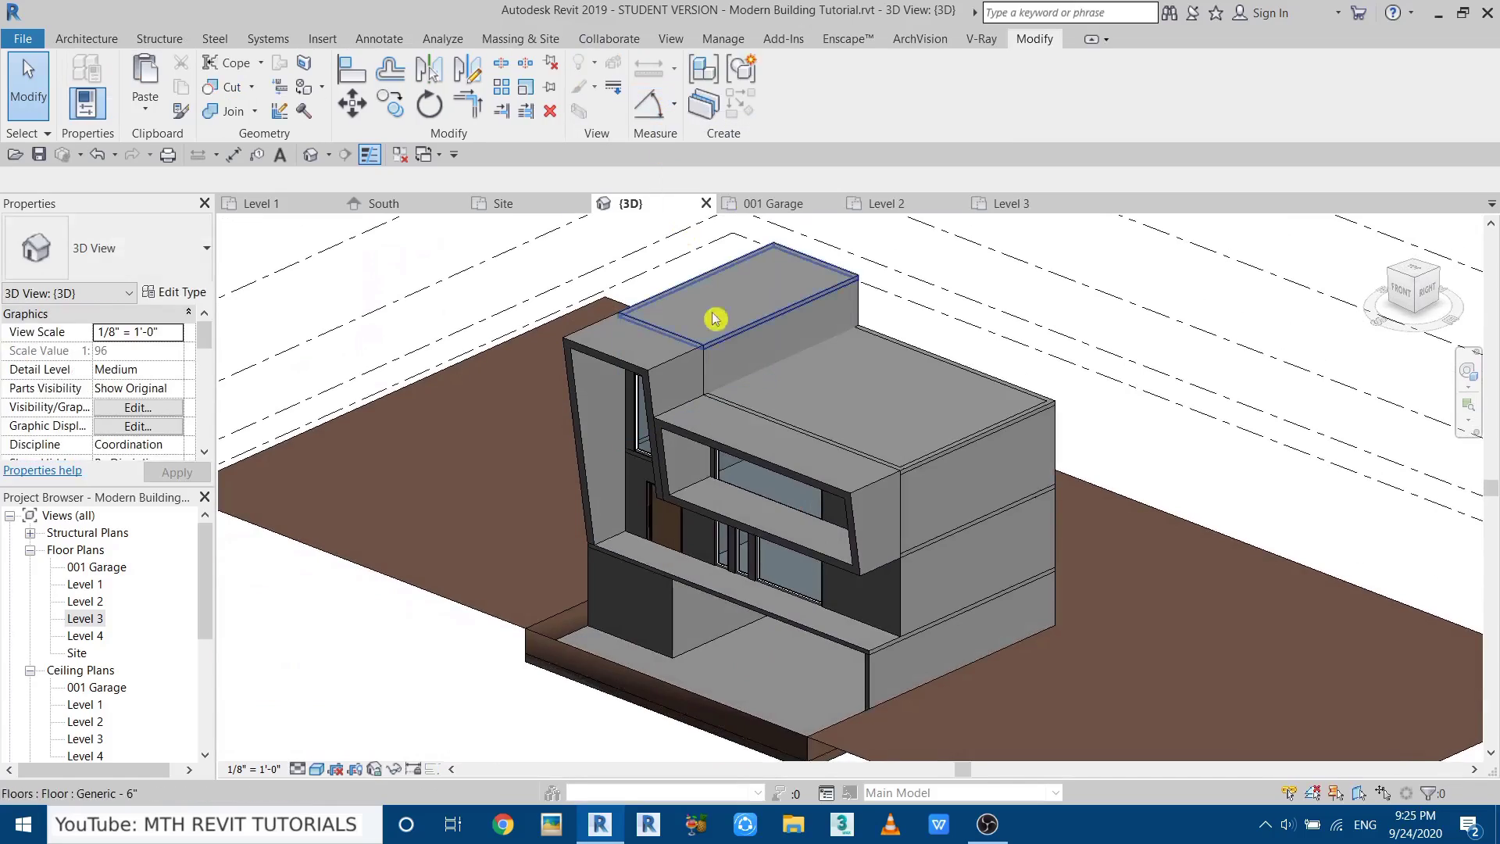
Open the Level 1 floor plan and display it as Wireframe.
shift+middle_drag(716, 318, 574, 571)
scroll(574, 570, up, 3)
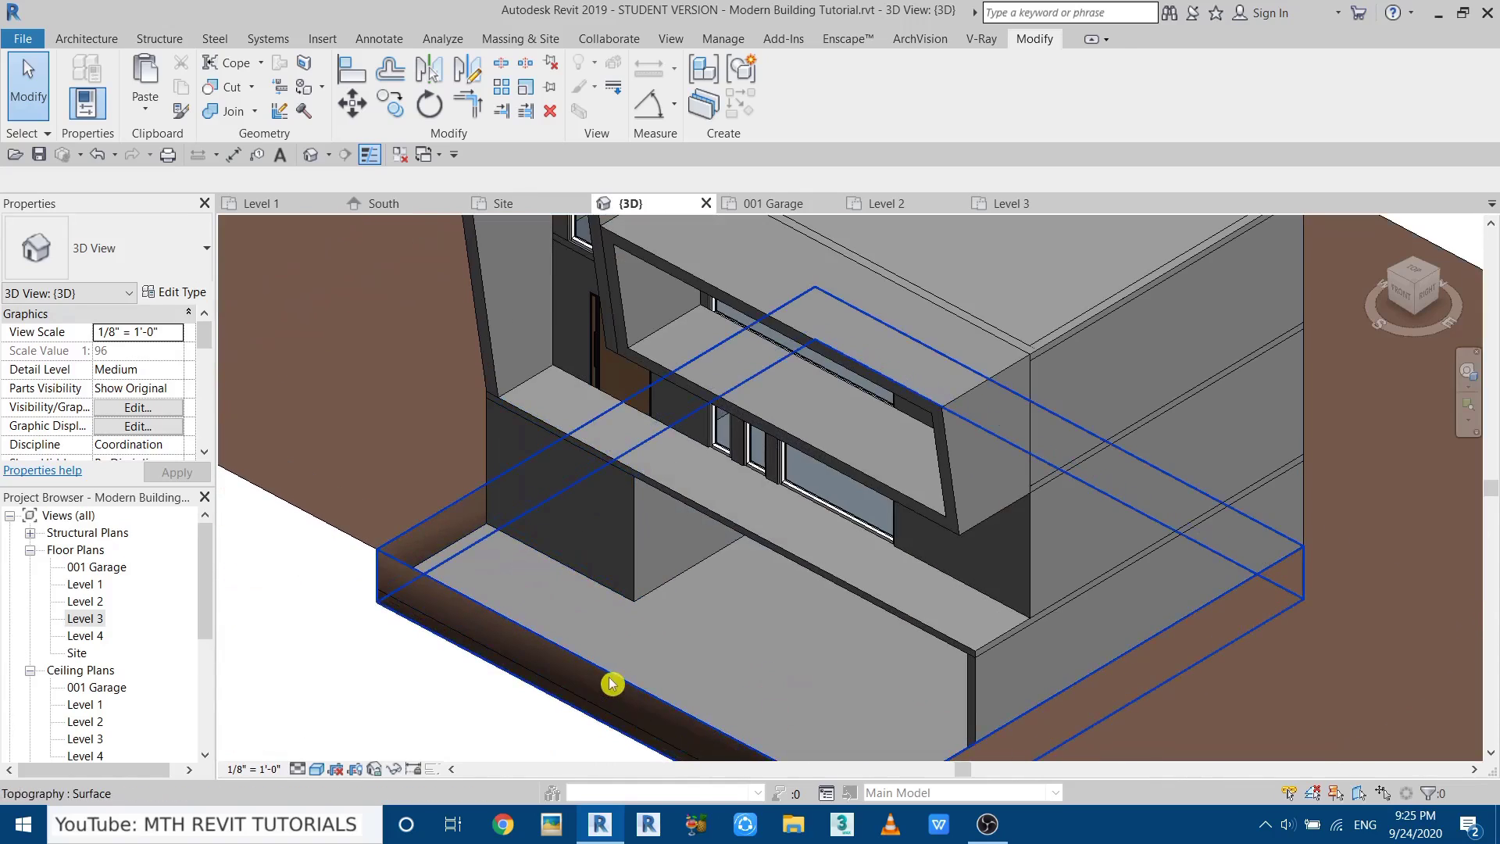
shift+middle_drag(617, 675, 552, 521)
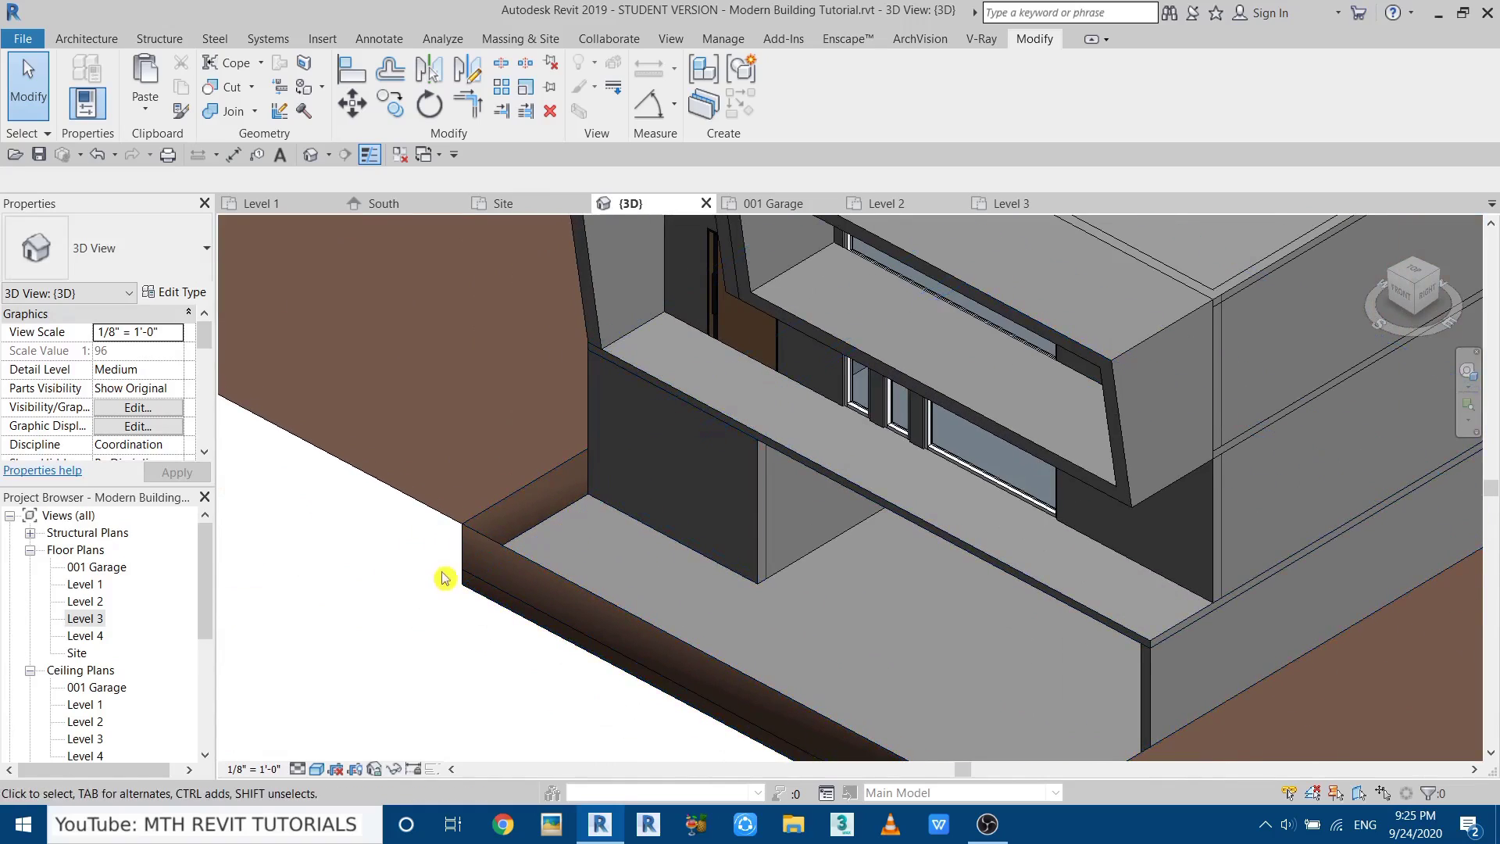
shift+middle_drag(636, 439, 526, 354)
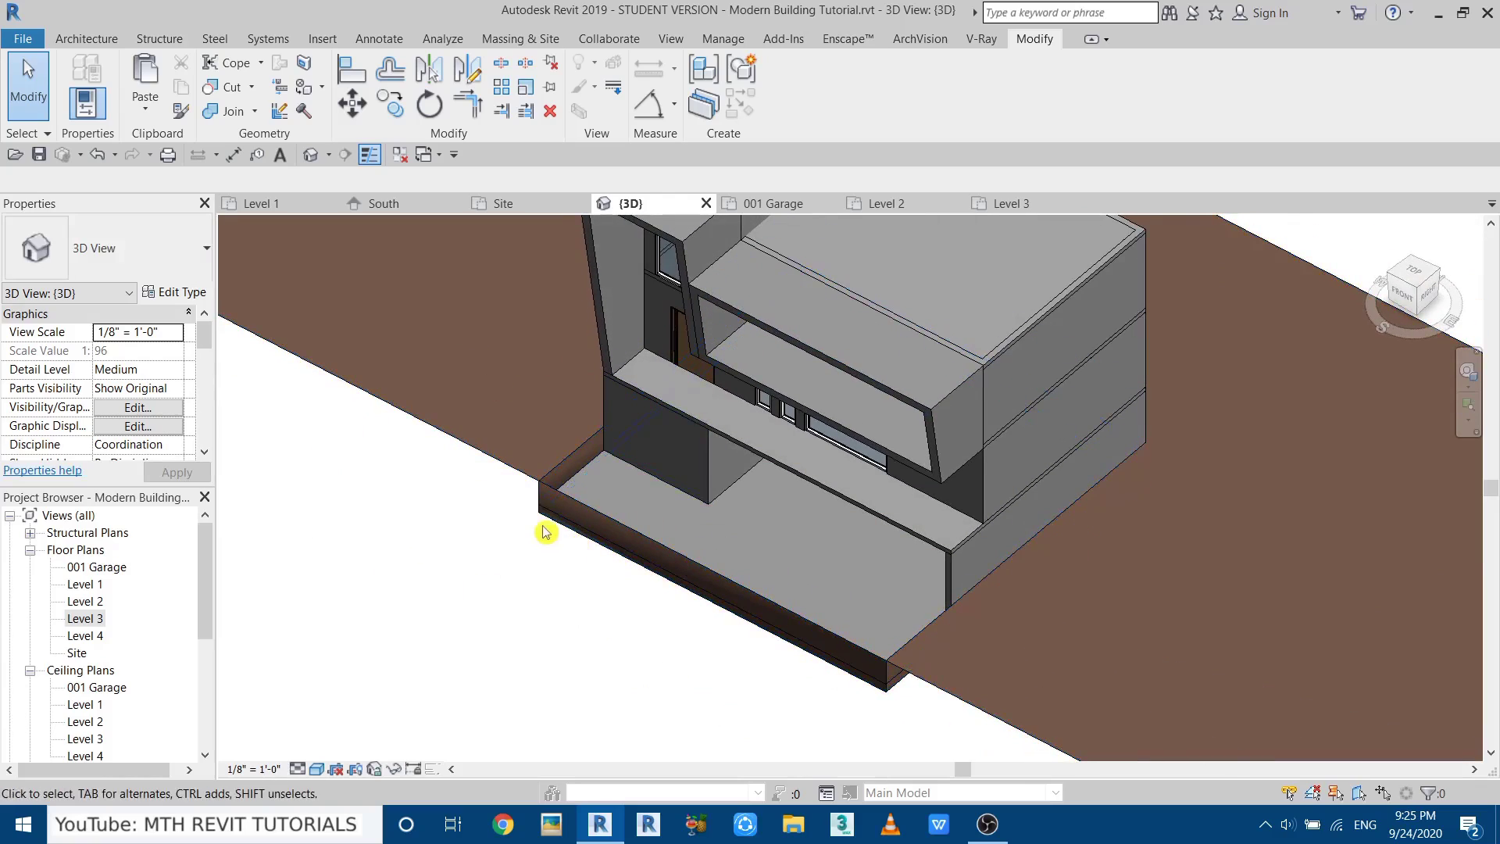
click(295, 209)
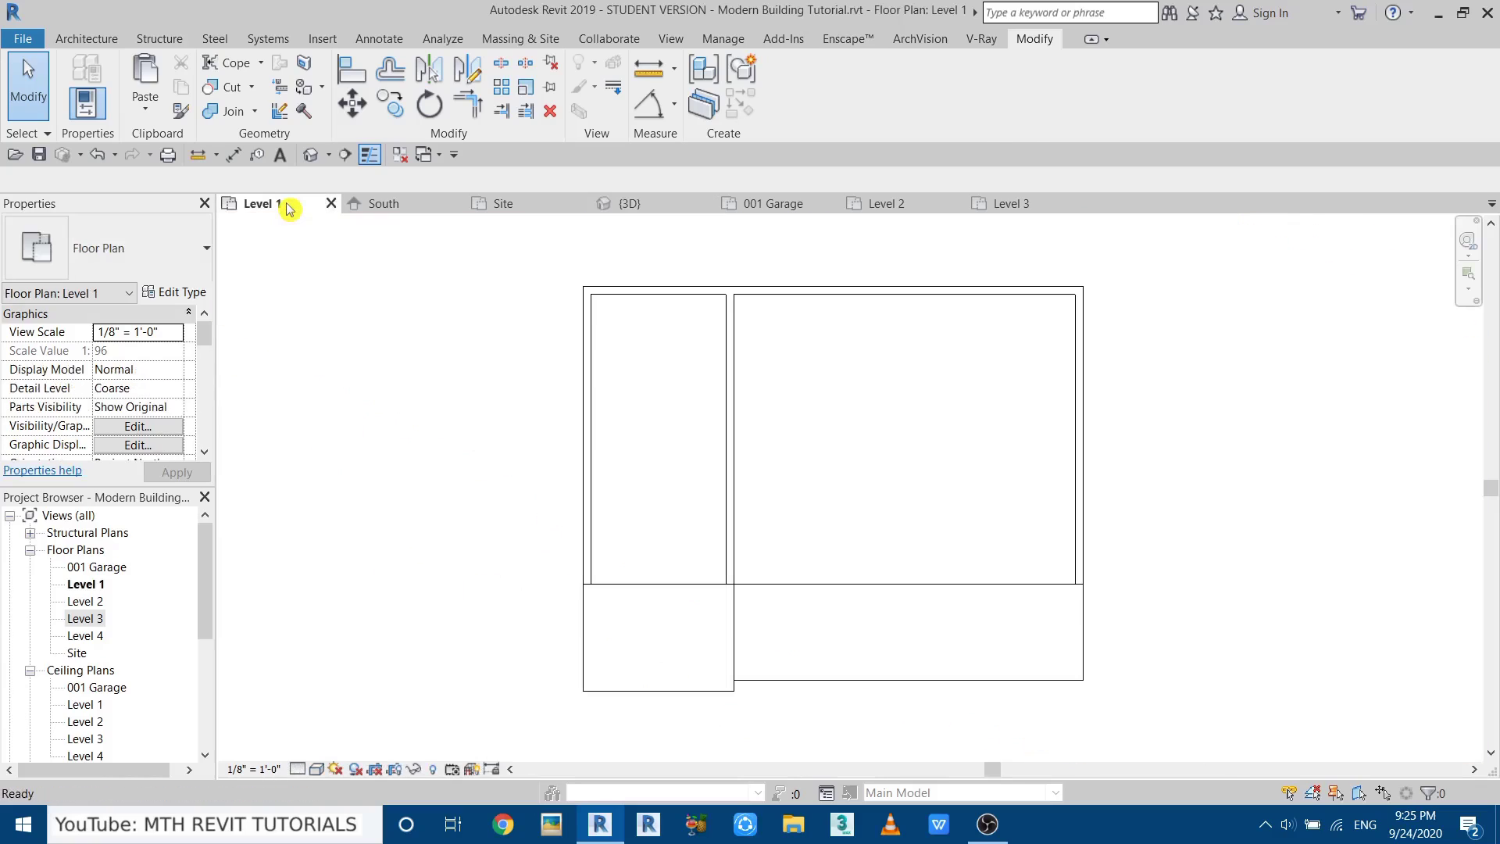
scroll(652, 653, up, 3)
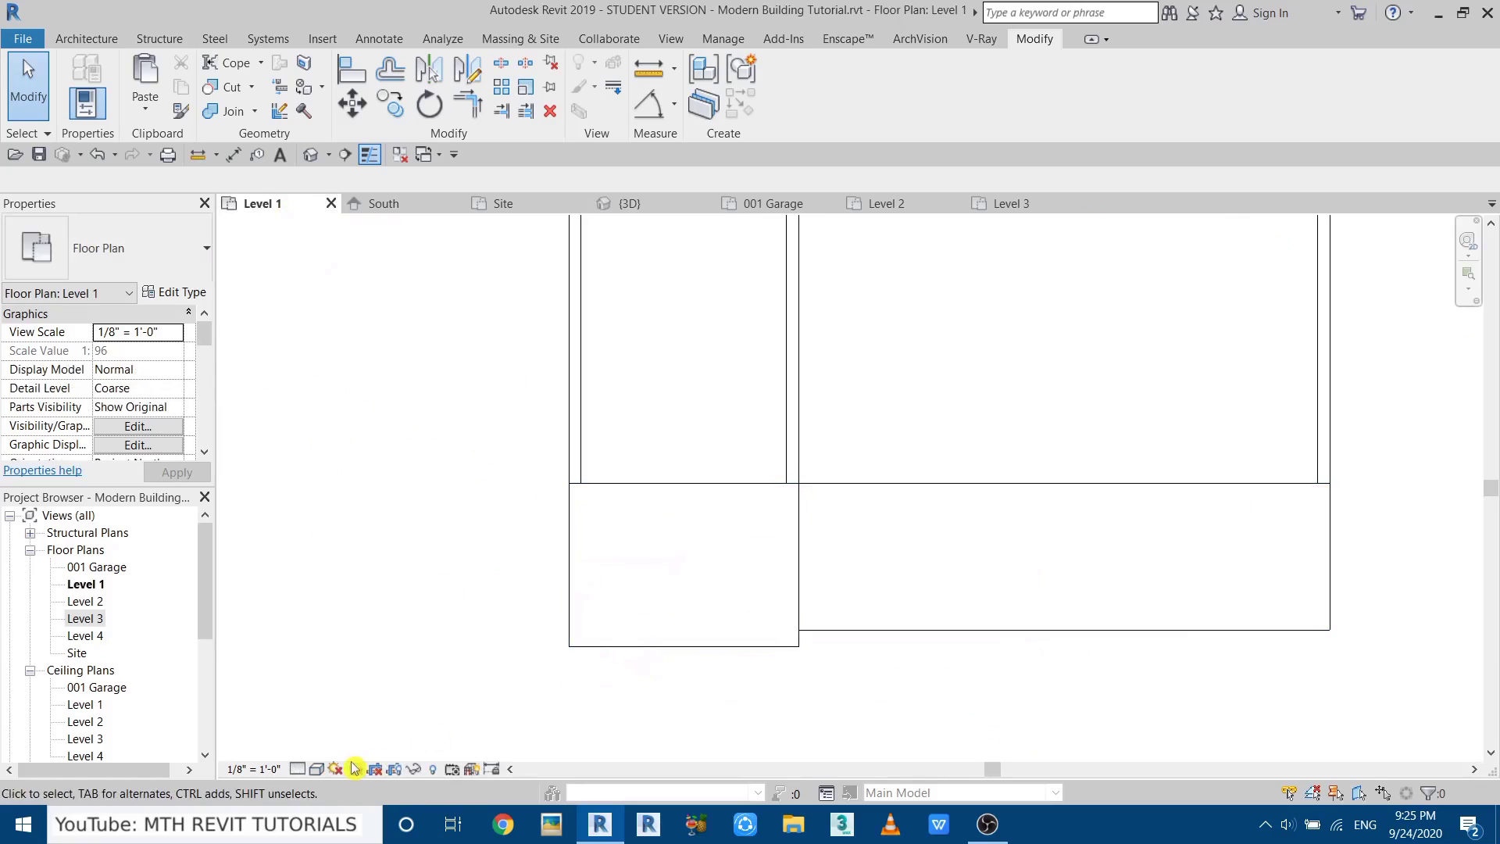
click(316, 770)
click(382, 659)
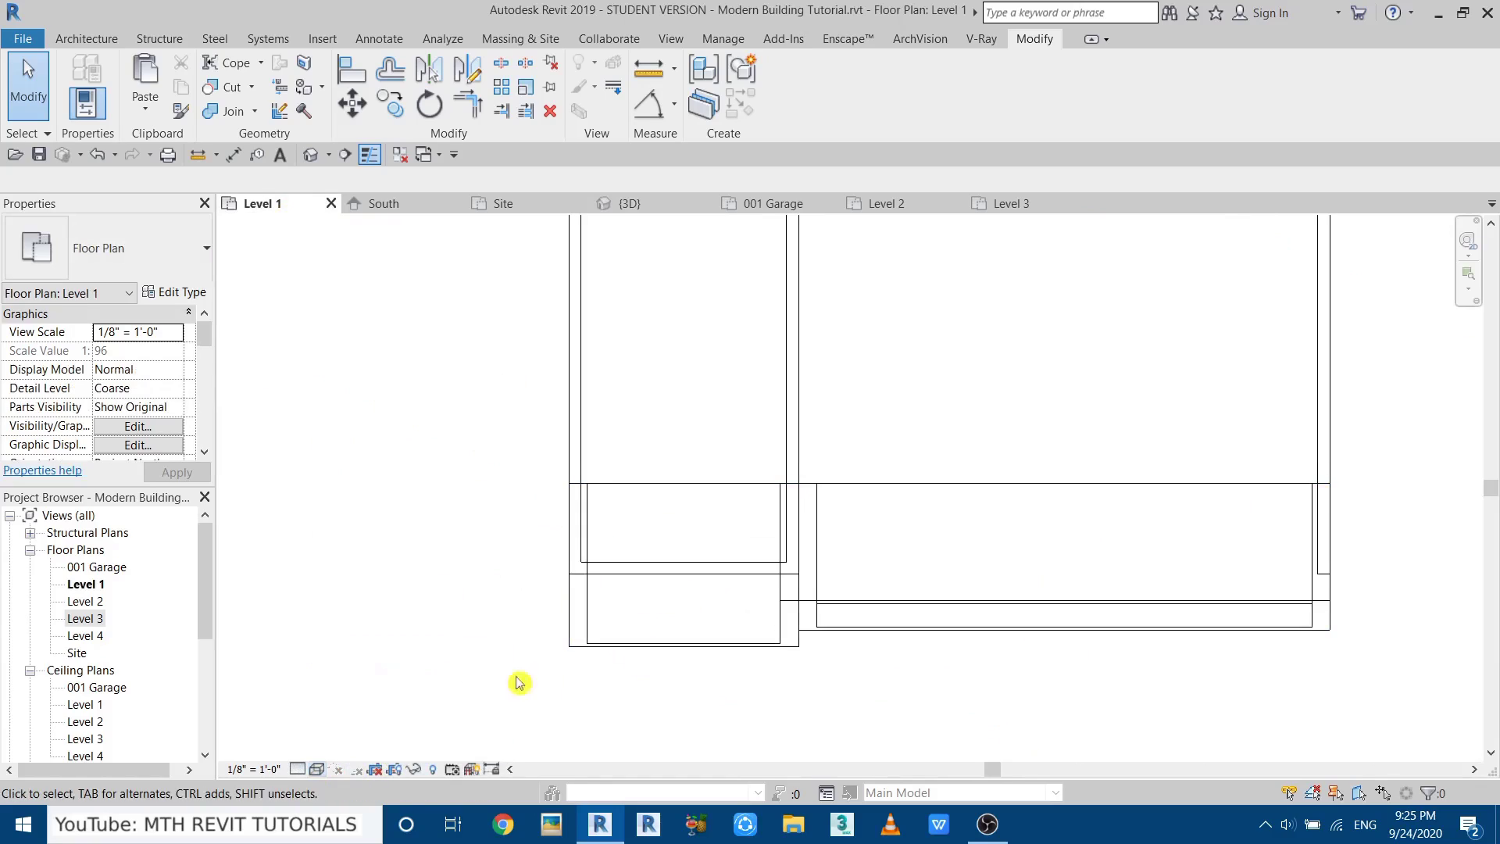
Sketch a straight 13-riser stair run, about 11' long and 3' wide, heading into the narrow front bay from Level 1 to Level 2.
middle_drag(797, 603, 709, 601)
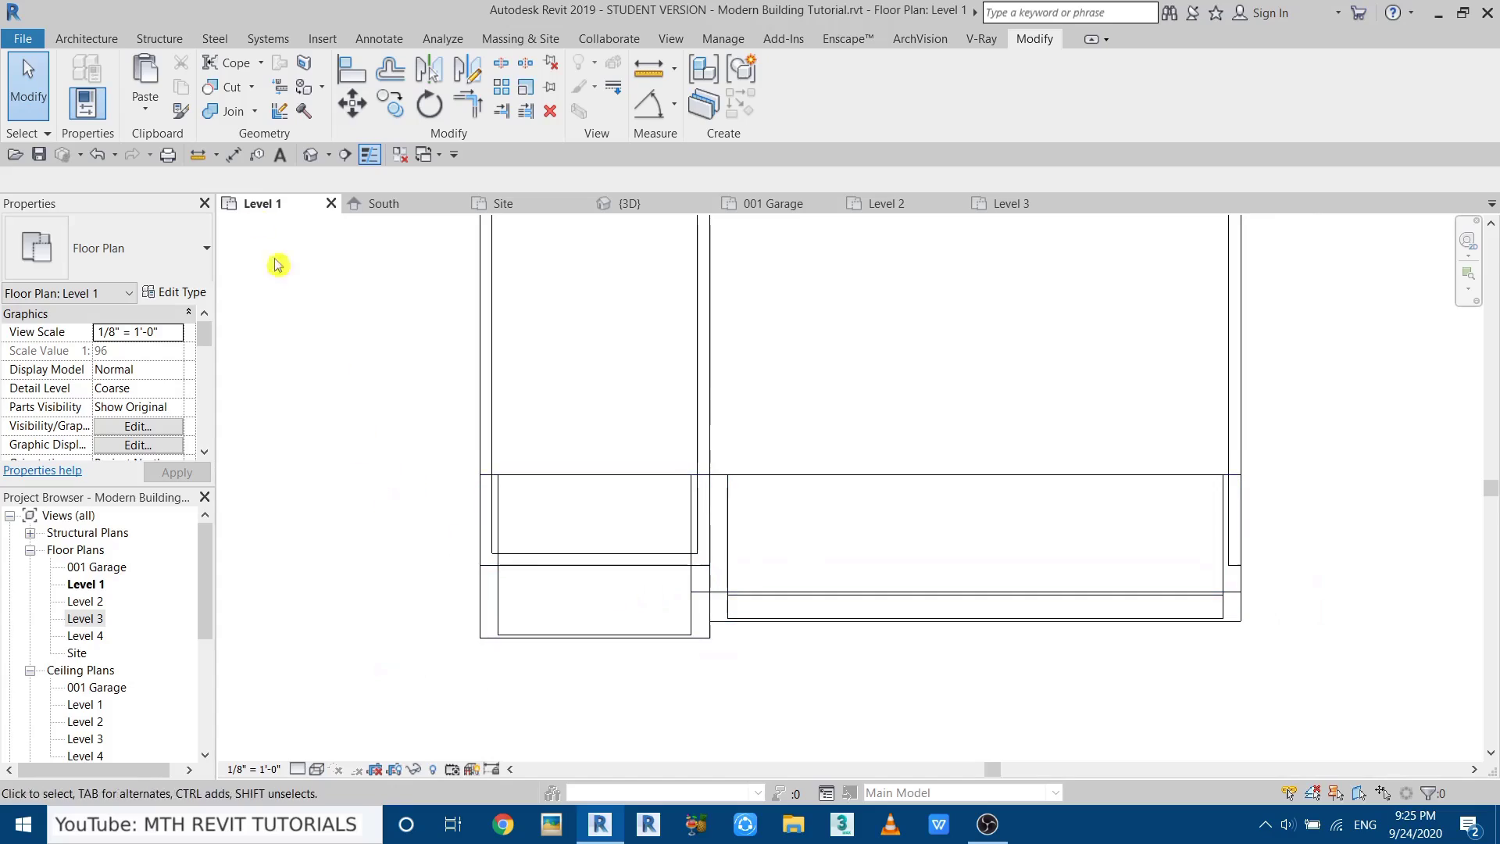
click(85, 39)
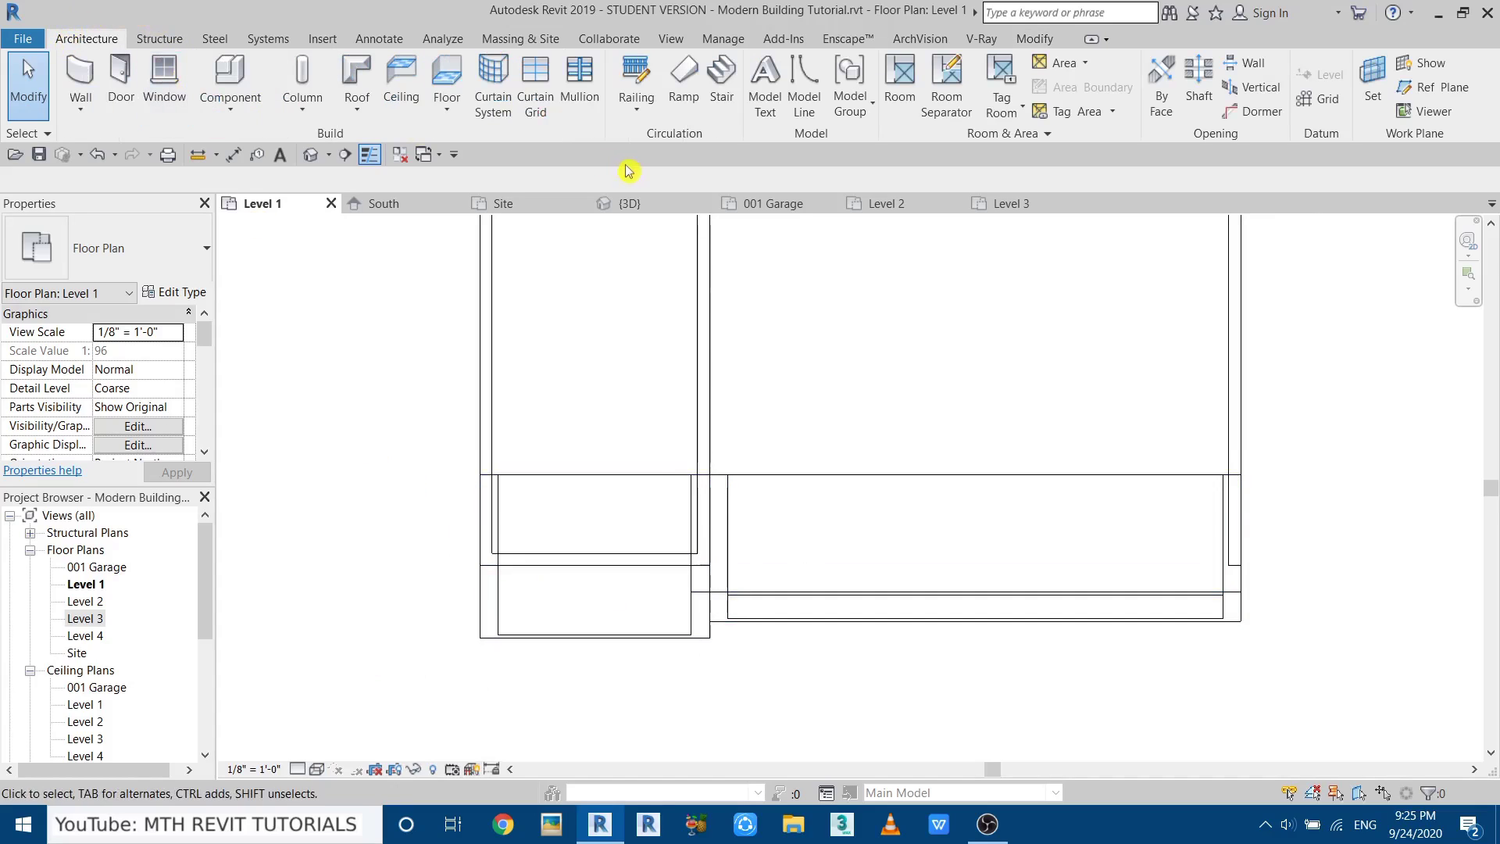
click(721, 95)
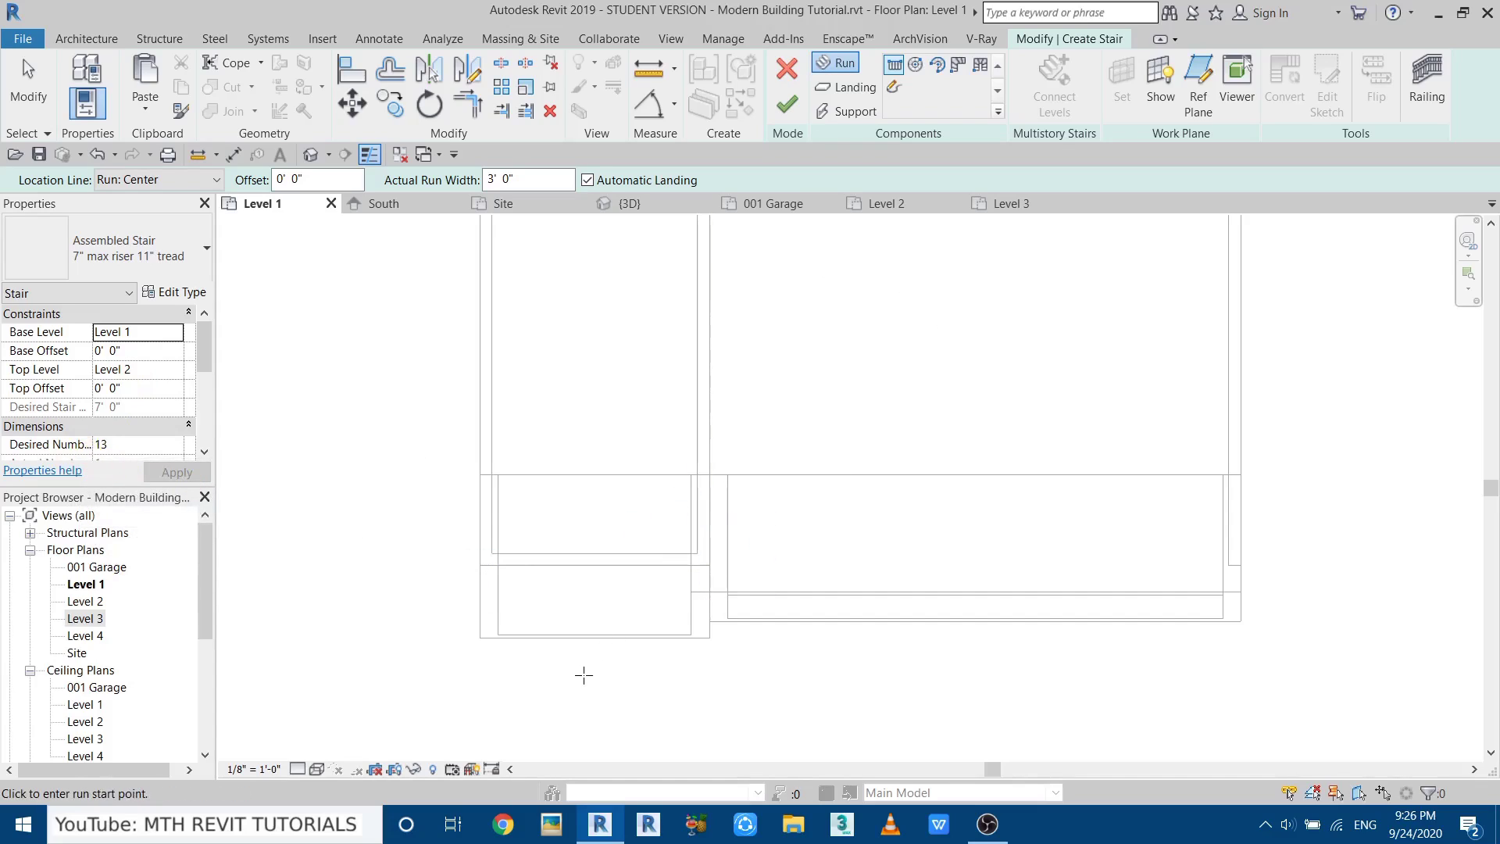
click(583, 675)
click(584, 408)
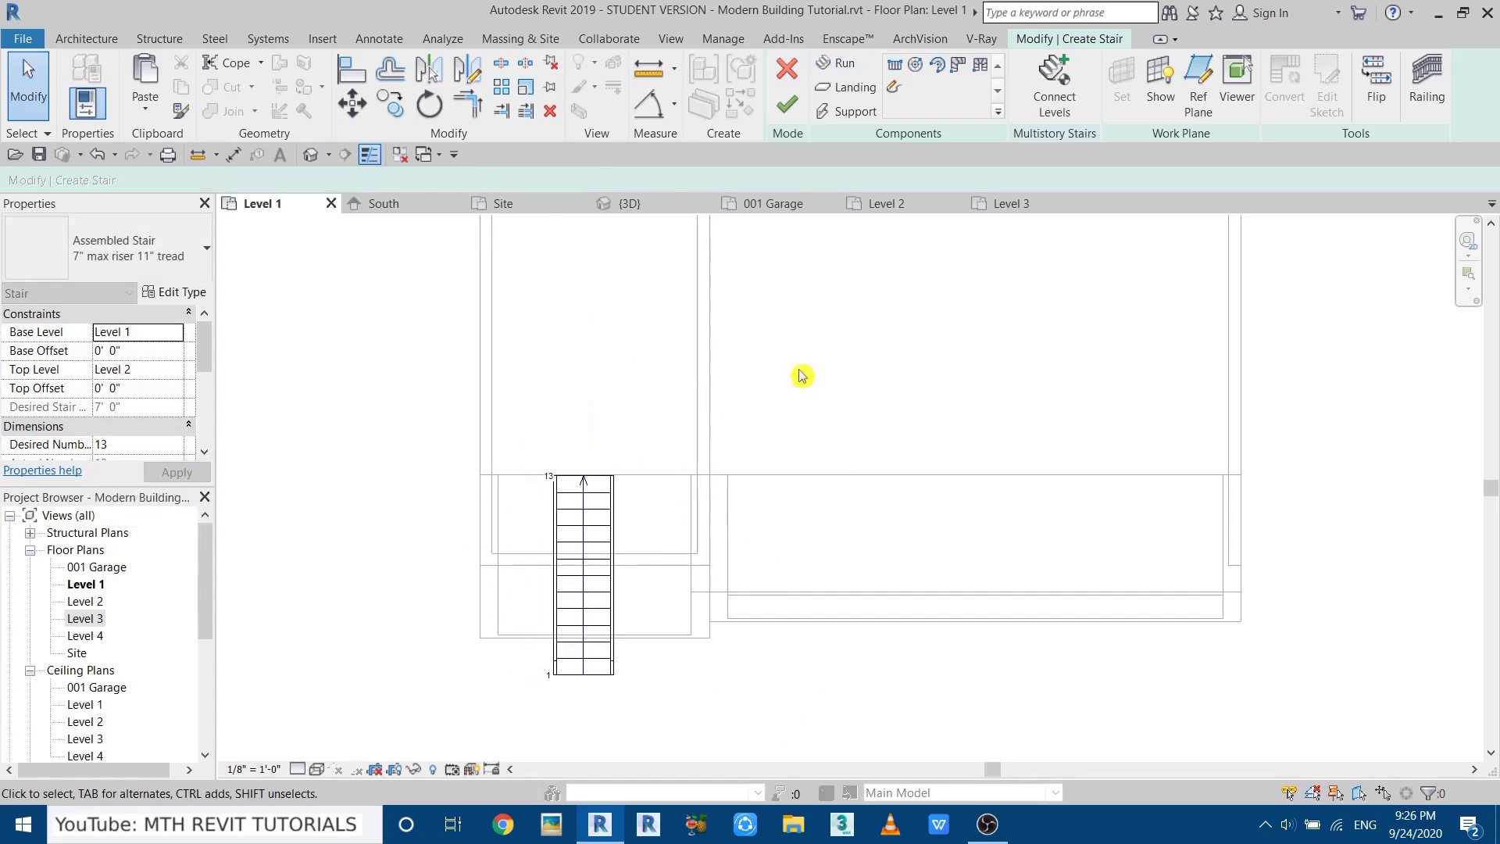
right_click(804, 375)
click(817, 388)
Widen the stair run to 11' 4" by stretching both sides to the inner faces of the bay's side walls.
scroll(534, 666, up, 2)
click(616, 582)
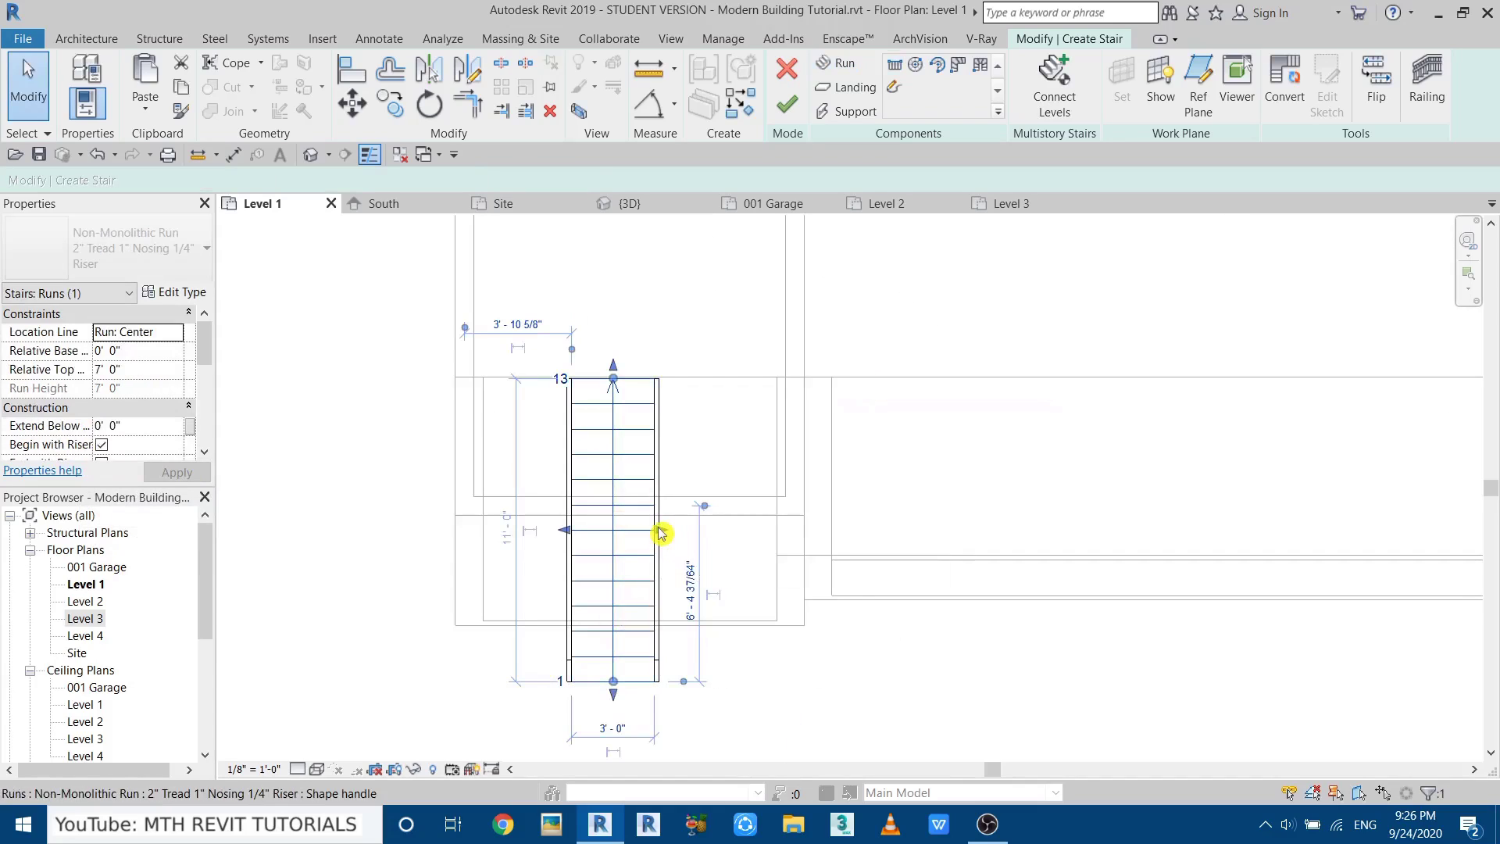
drag(662, 533, 787, 530)
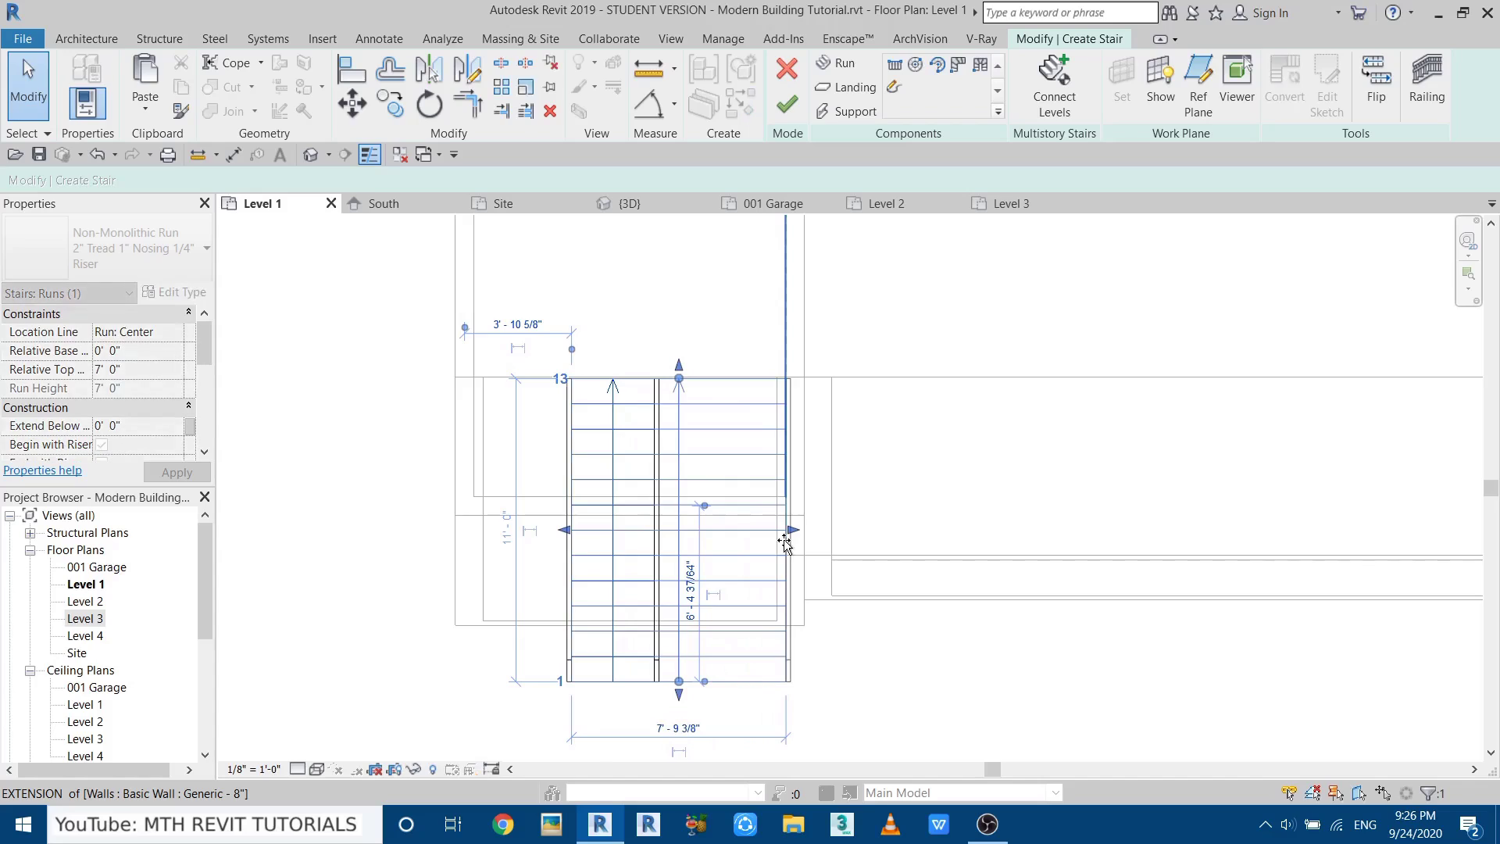
drag(566, 532, 471, 531)
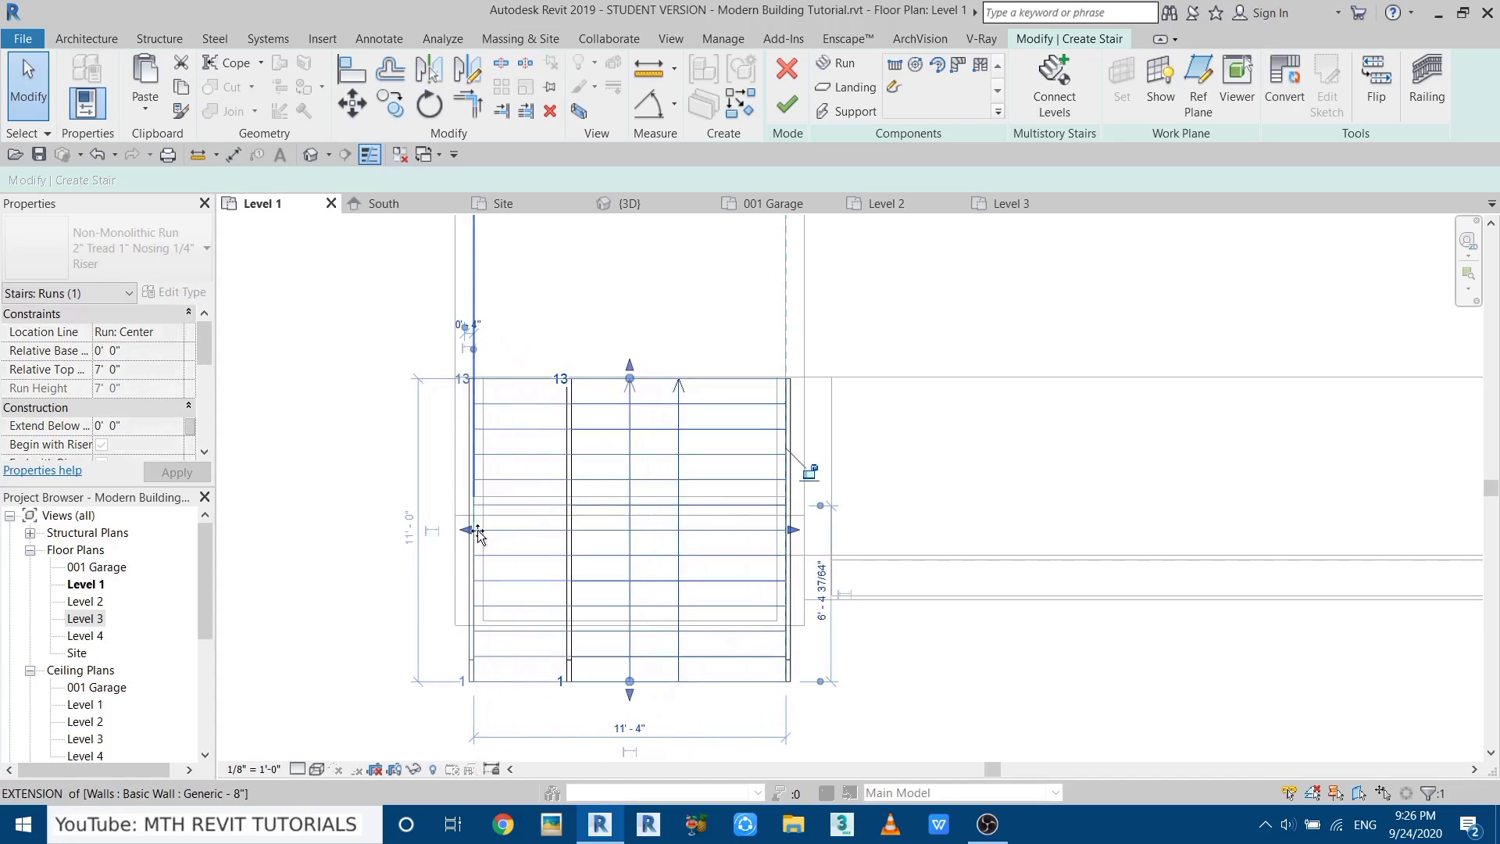
click(857, 589)
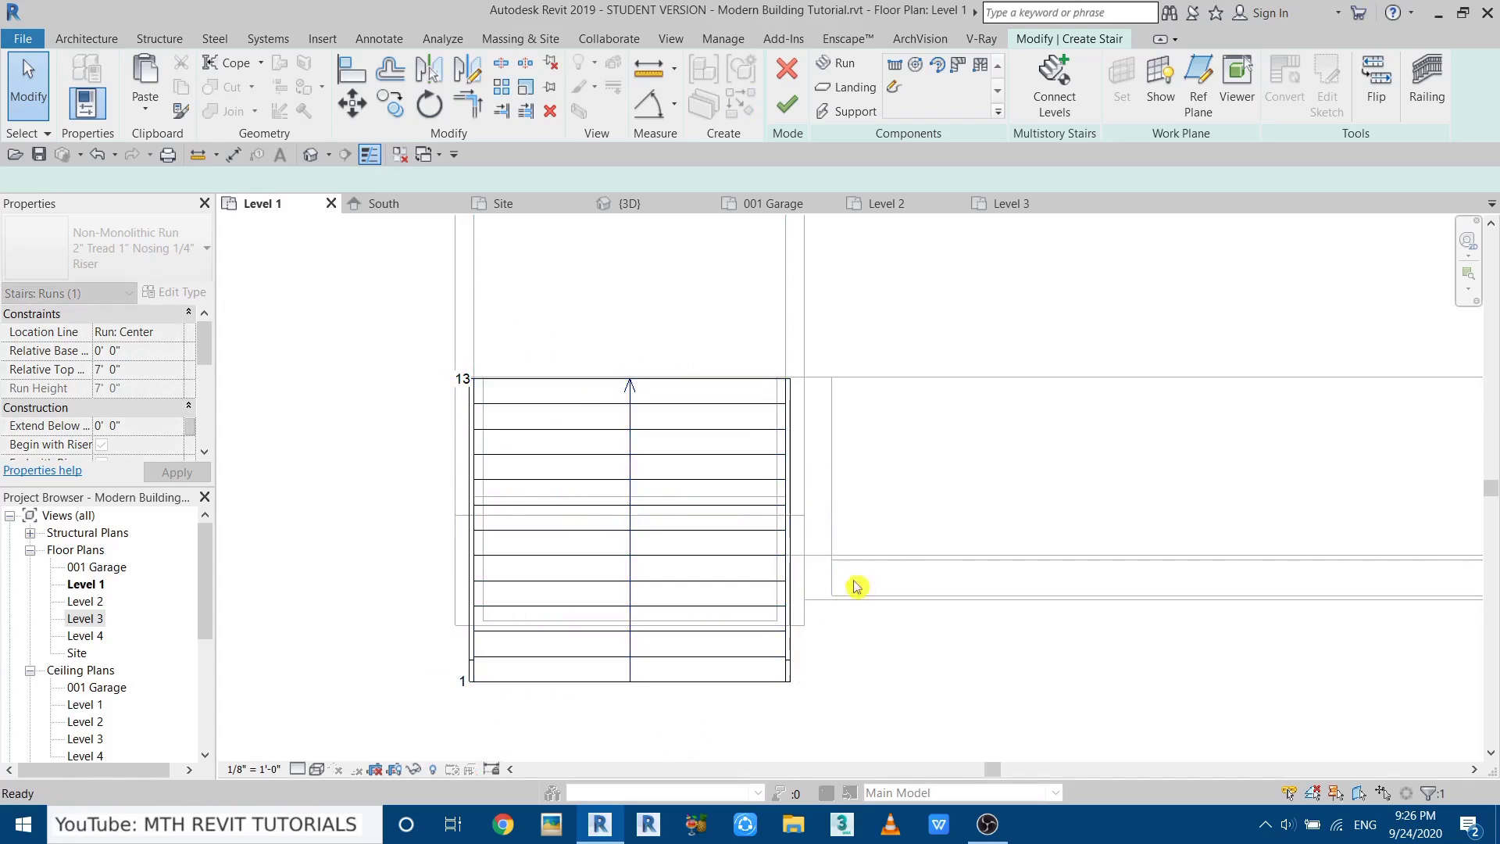
Check the stair in 3D and, in the 001 Garage plan, move it 4' 11 27/64" outward so its top meets the front wall face.
click(311, 155)
shift+middle_drag(666, 589, 596, 418)
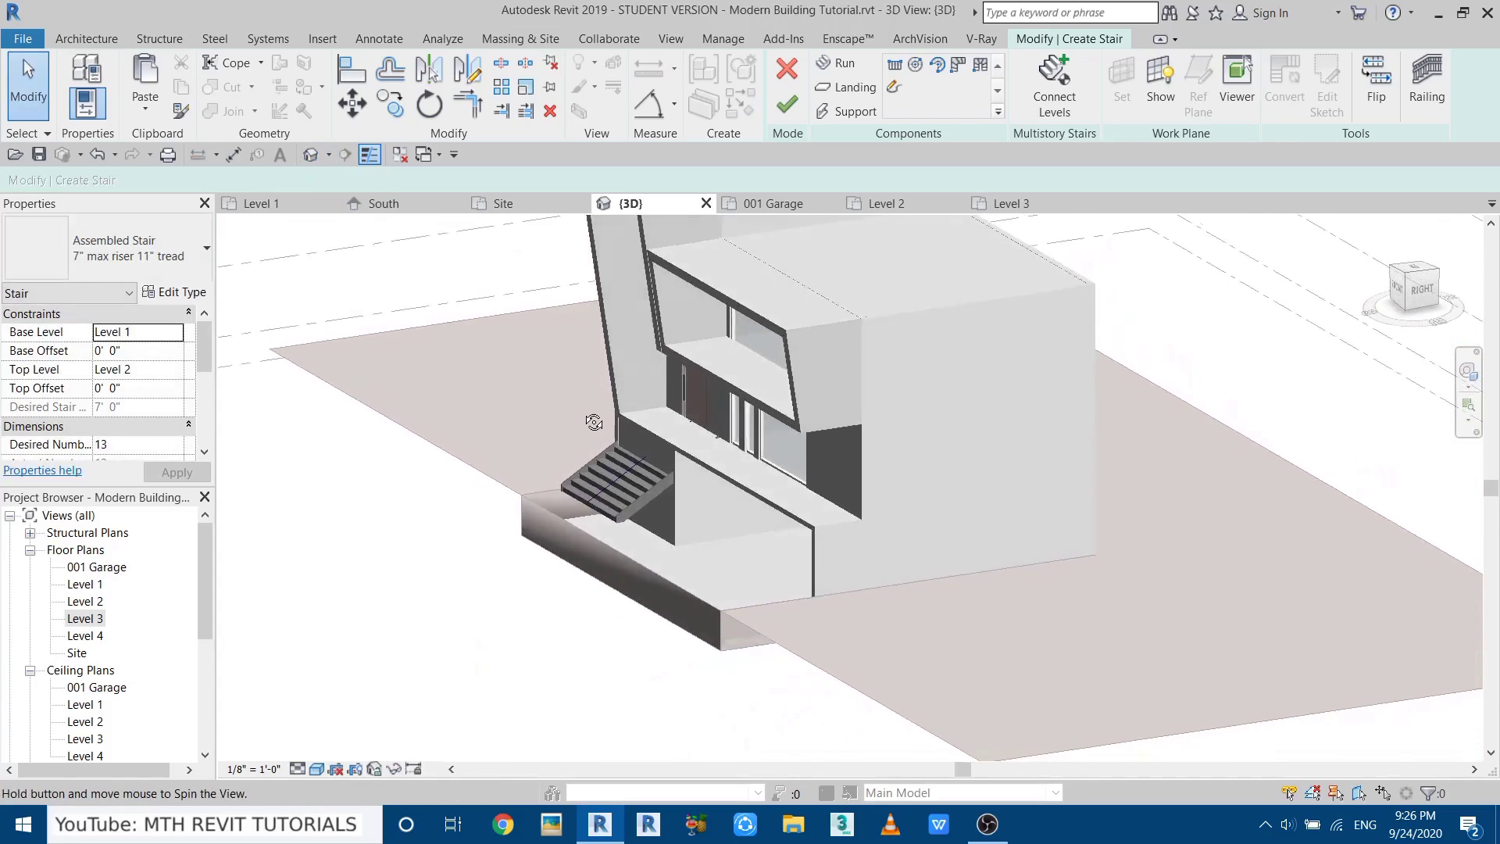
scroll(579, 519, up, 5)
click(727, 402)
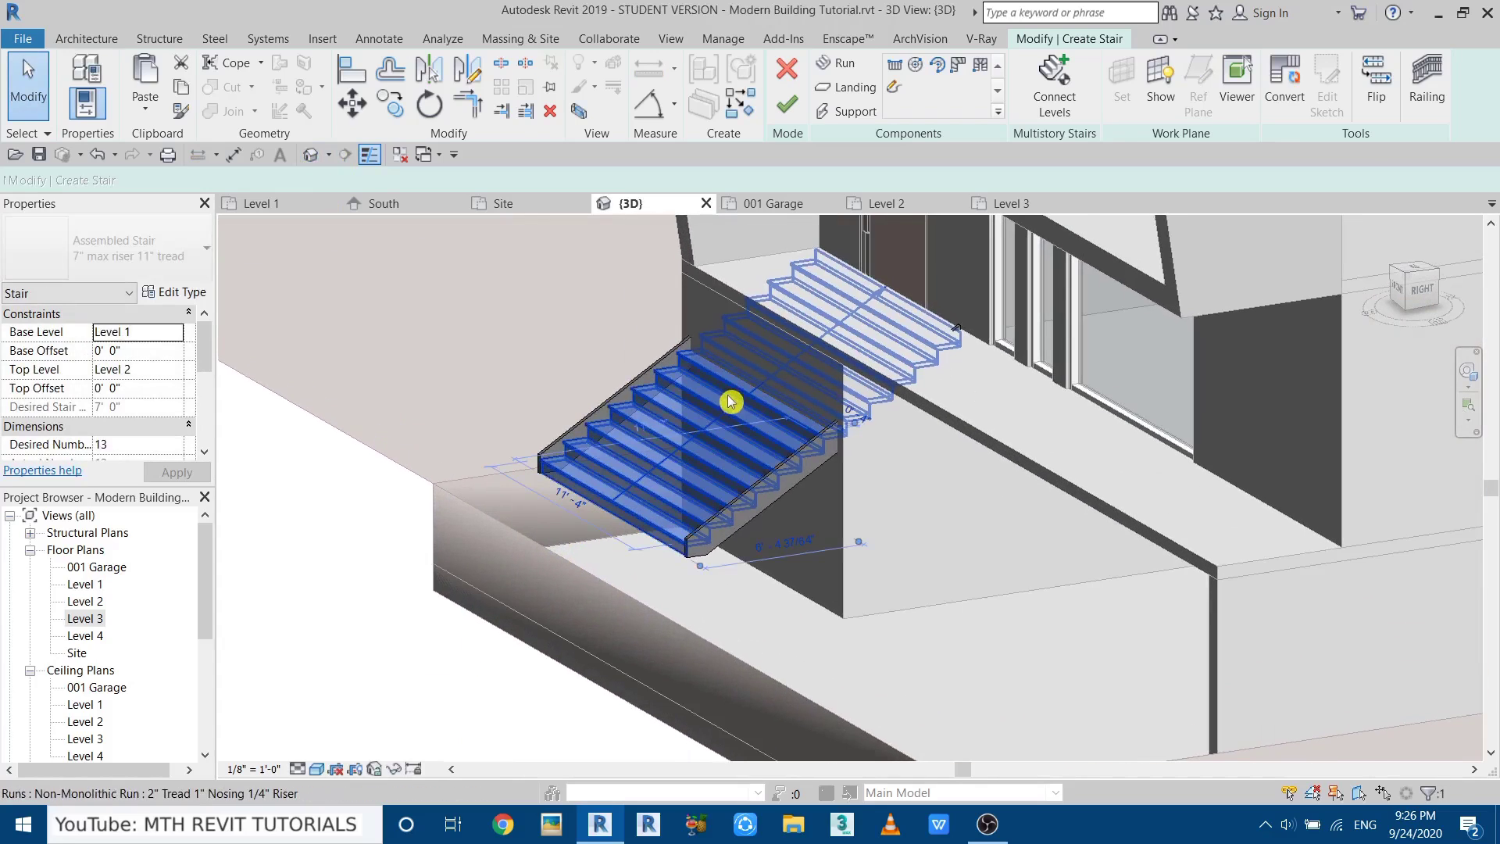
click(502, 253)
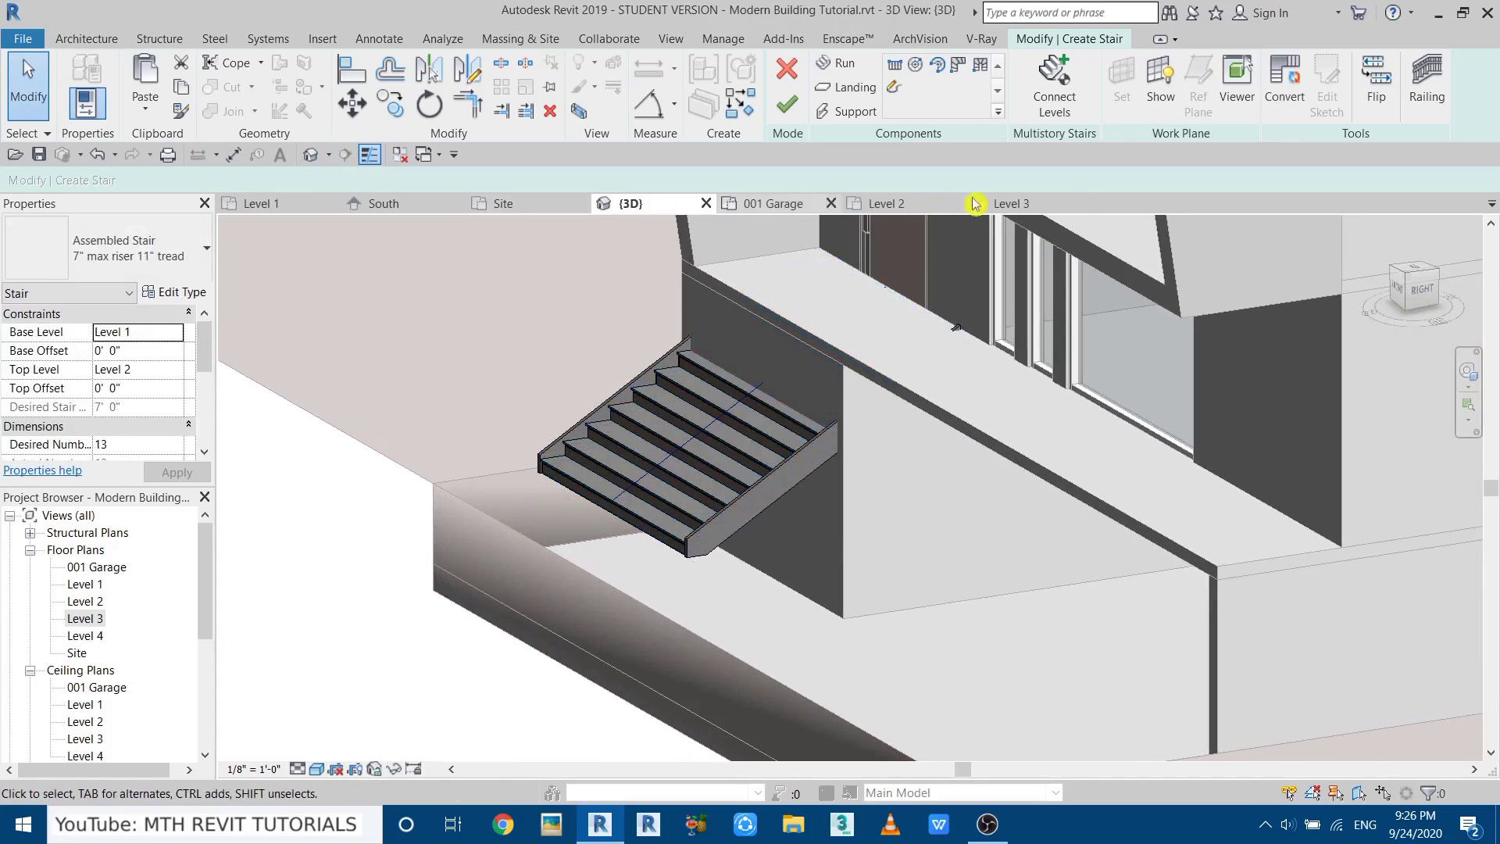
click(765, 205)
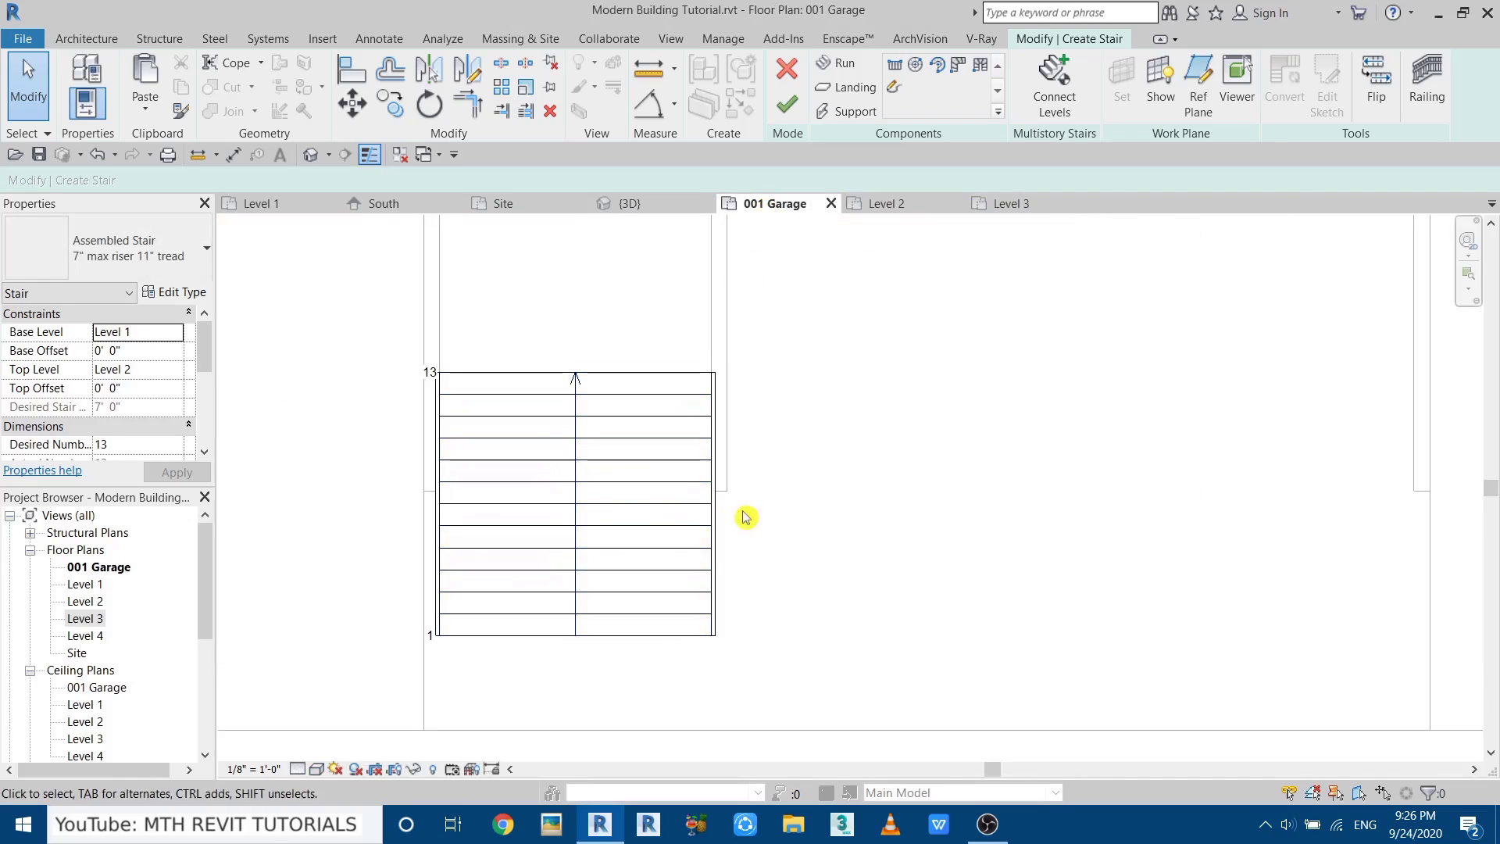
drag(298, 295, 1019, 766)
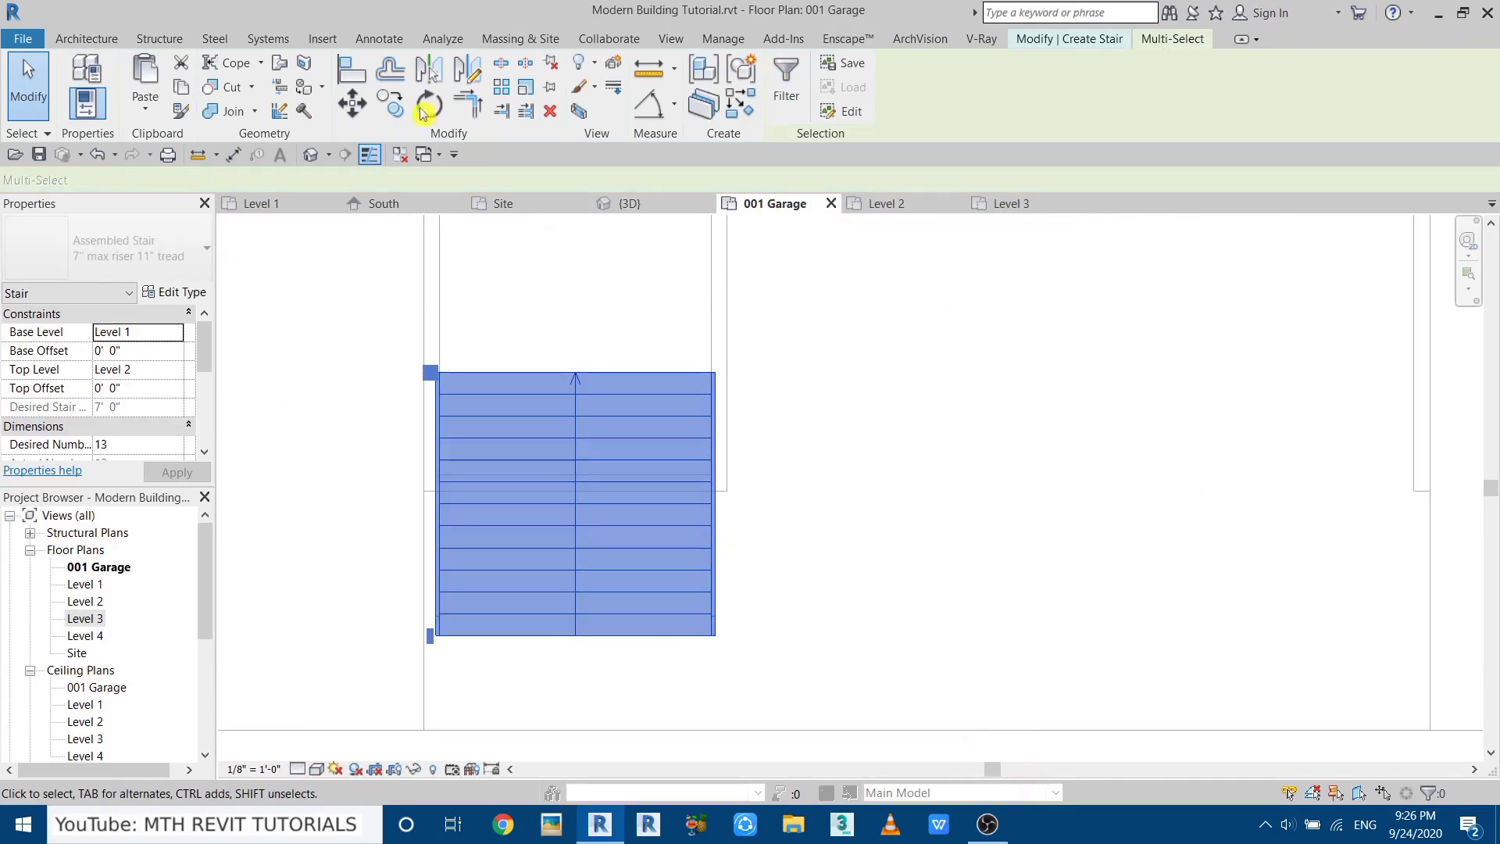
click(363, 116)
click(675, 373)
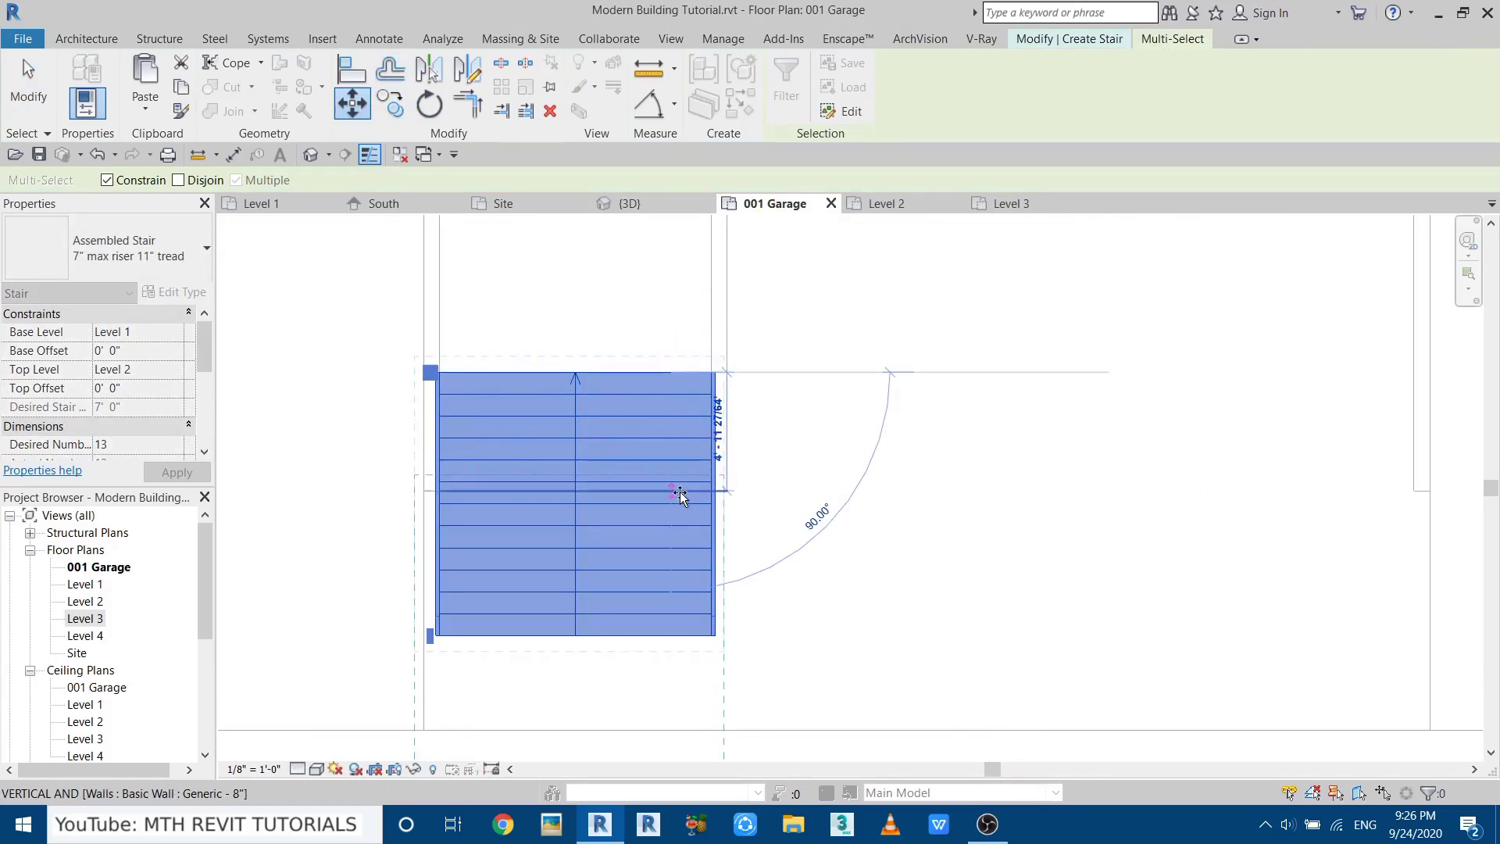
click(679, 494)
click(606, 268)
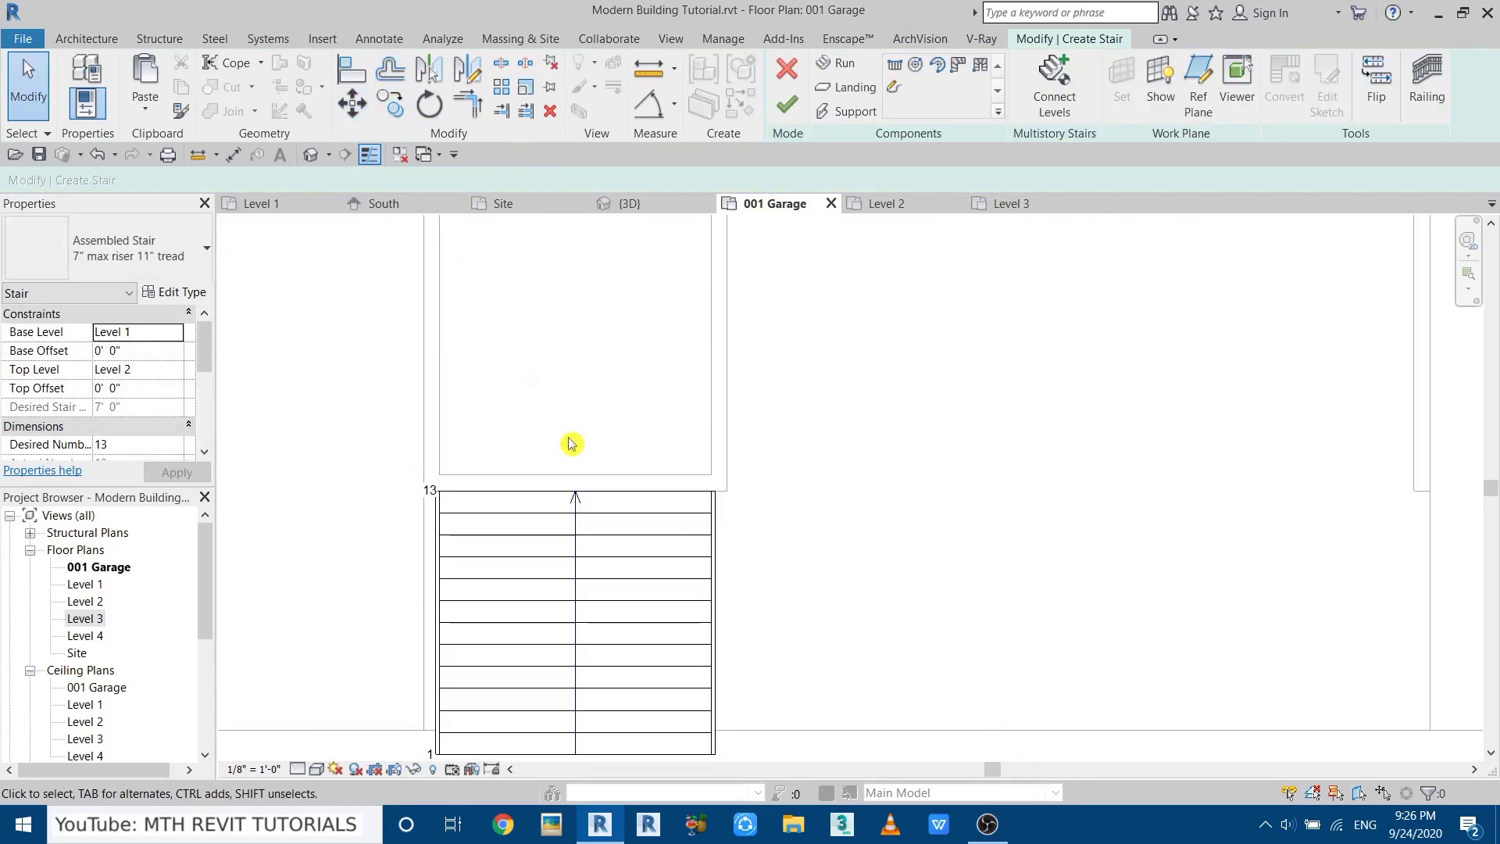
In the 3D view, set the stair type's right and left supports to None.
click(311, 154)
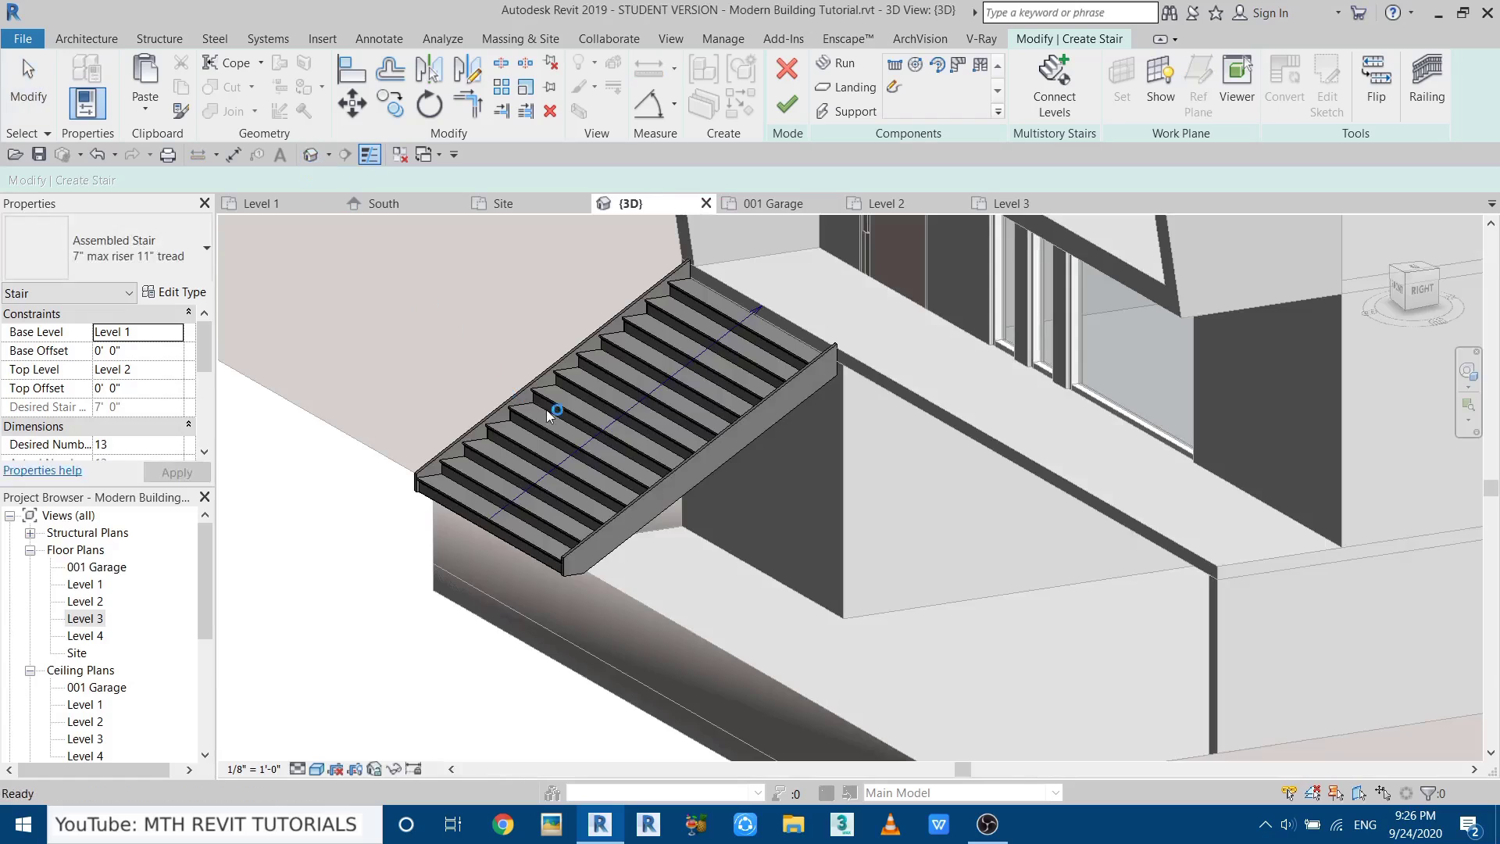
scroll(720, 547, up, 3)
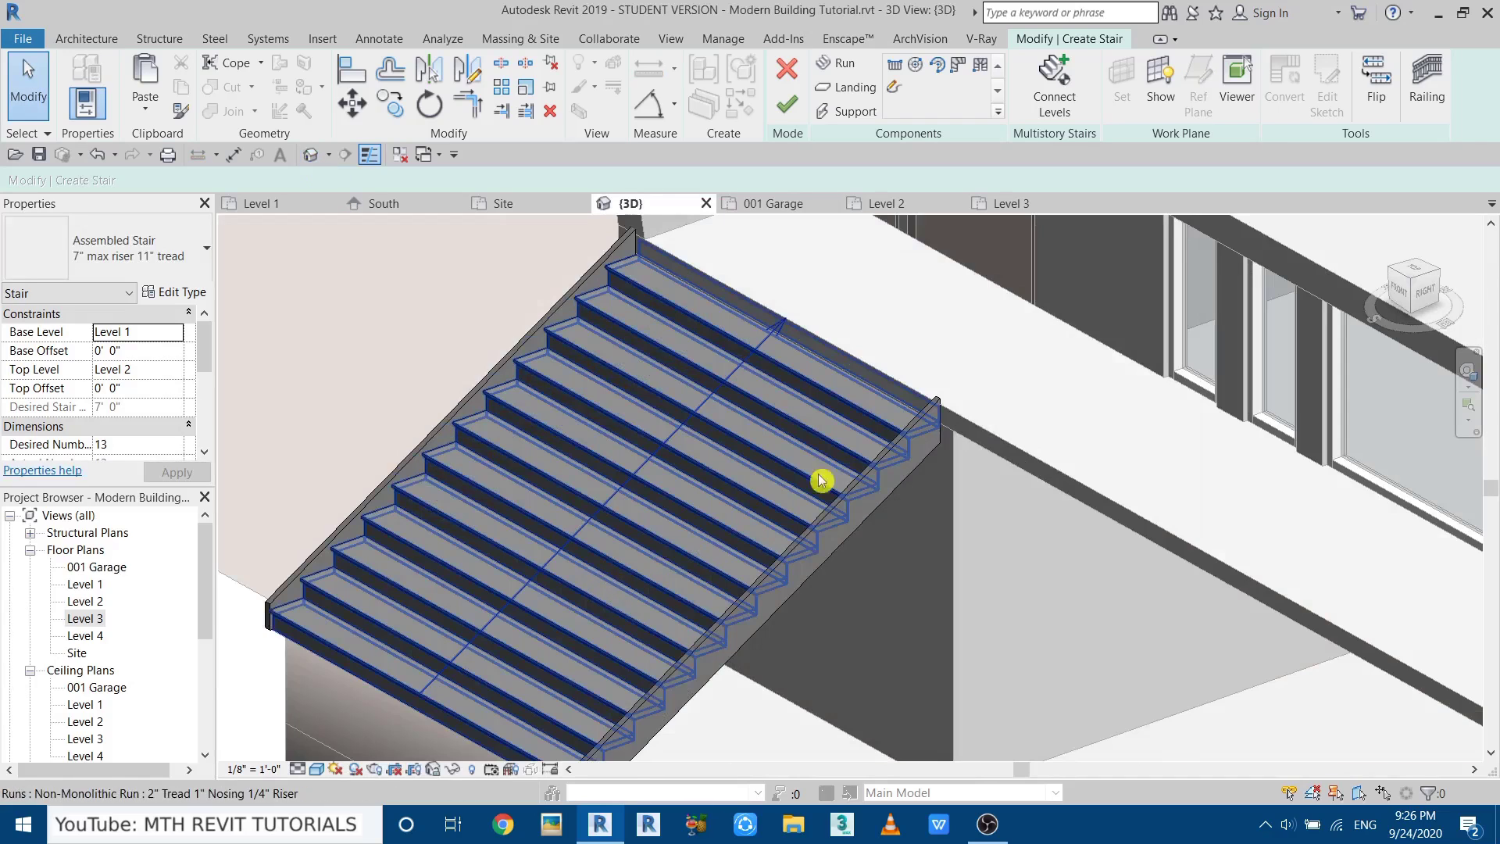
click(192, 300)
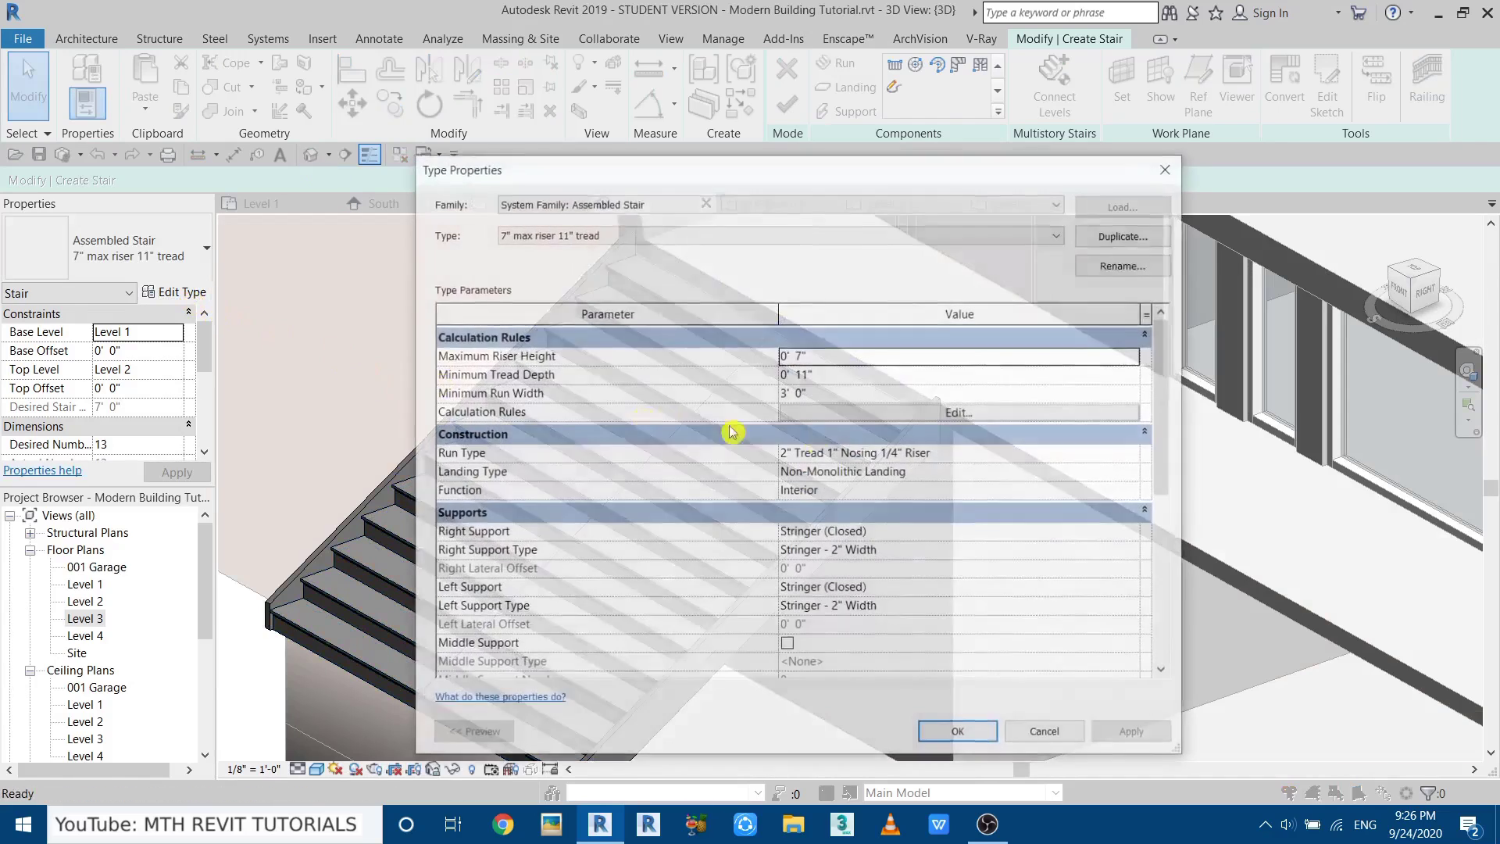
scroll(793, 469, down, 2)
scroll(697, 561, up, 2)
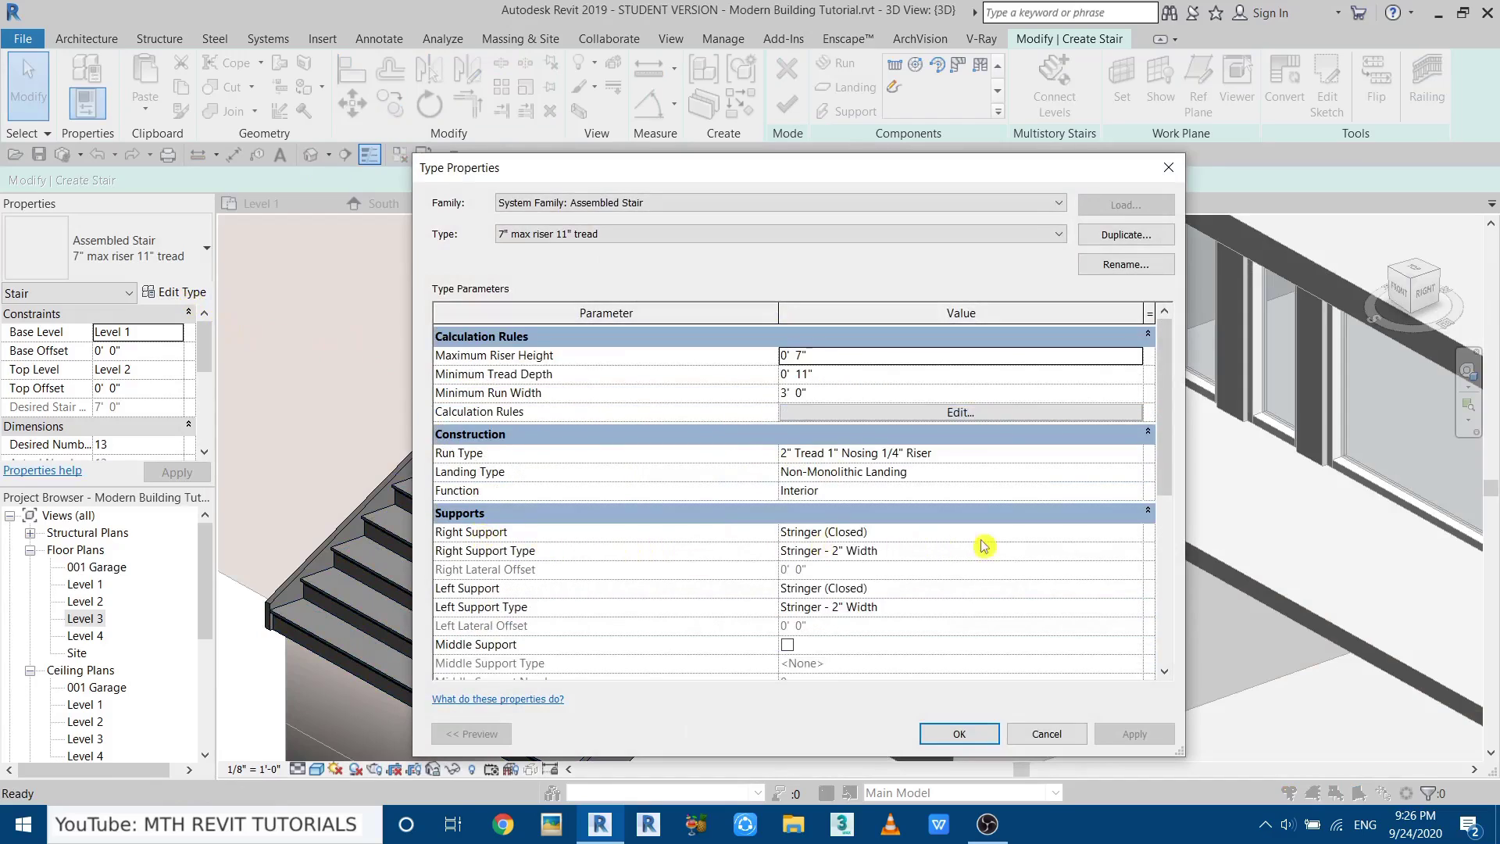
click(1130, 540)
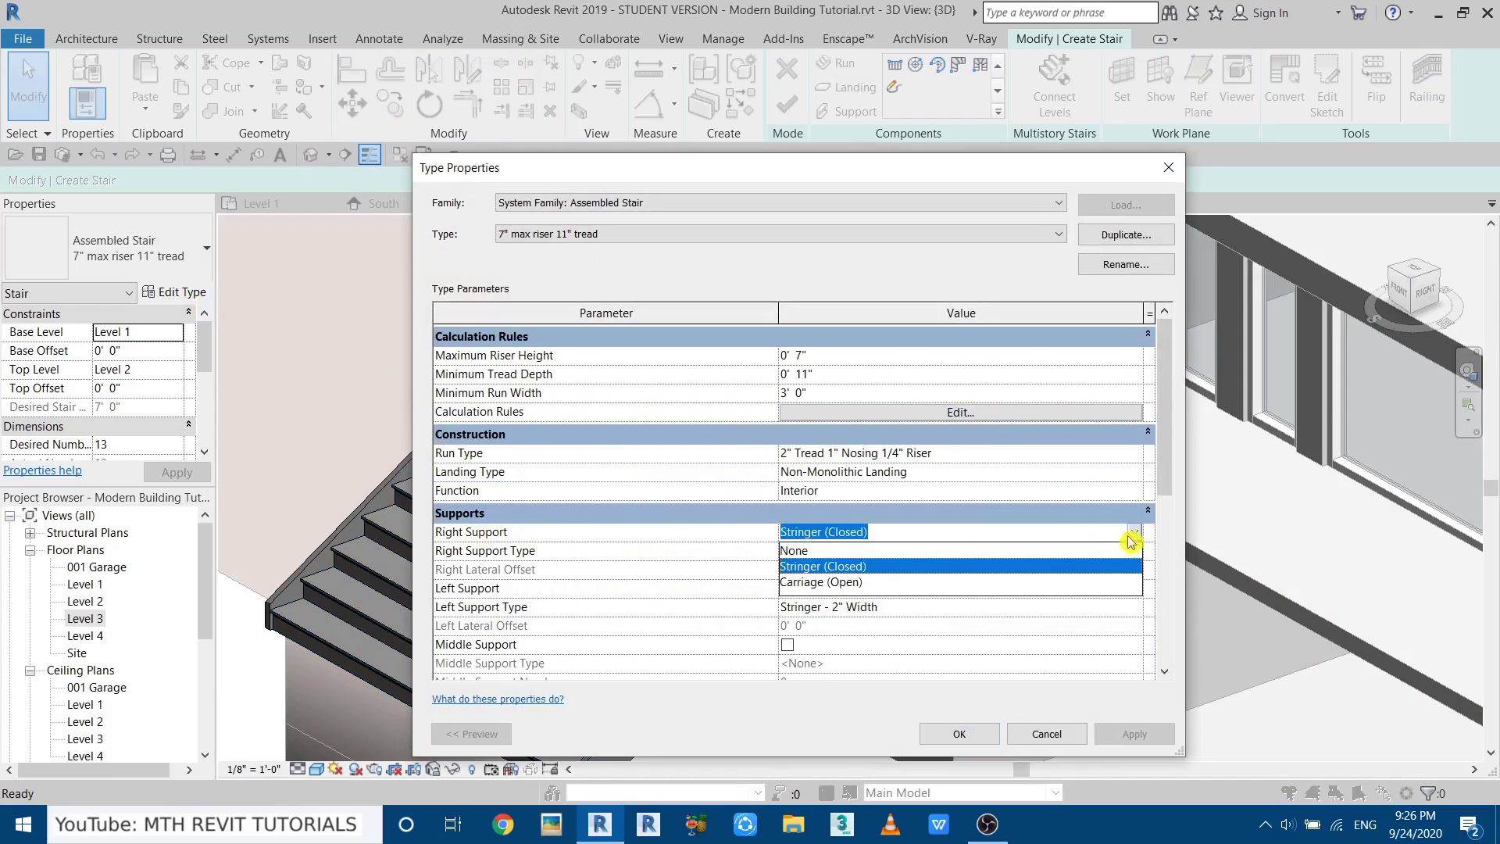
click(793, 550)
click(1137, 590)
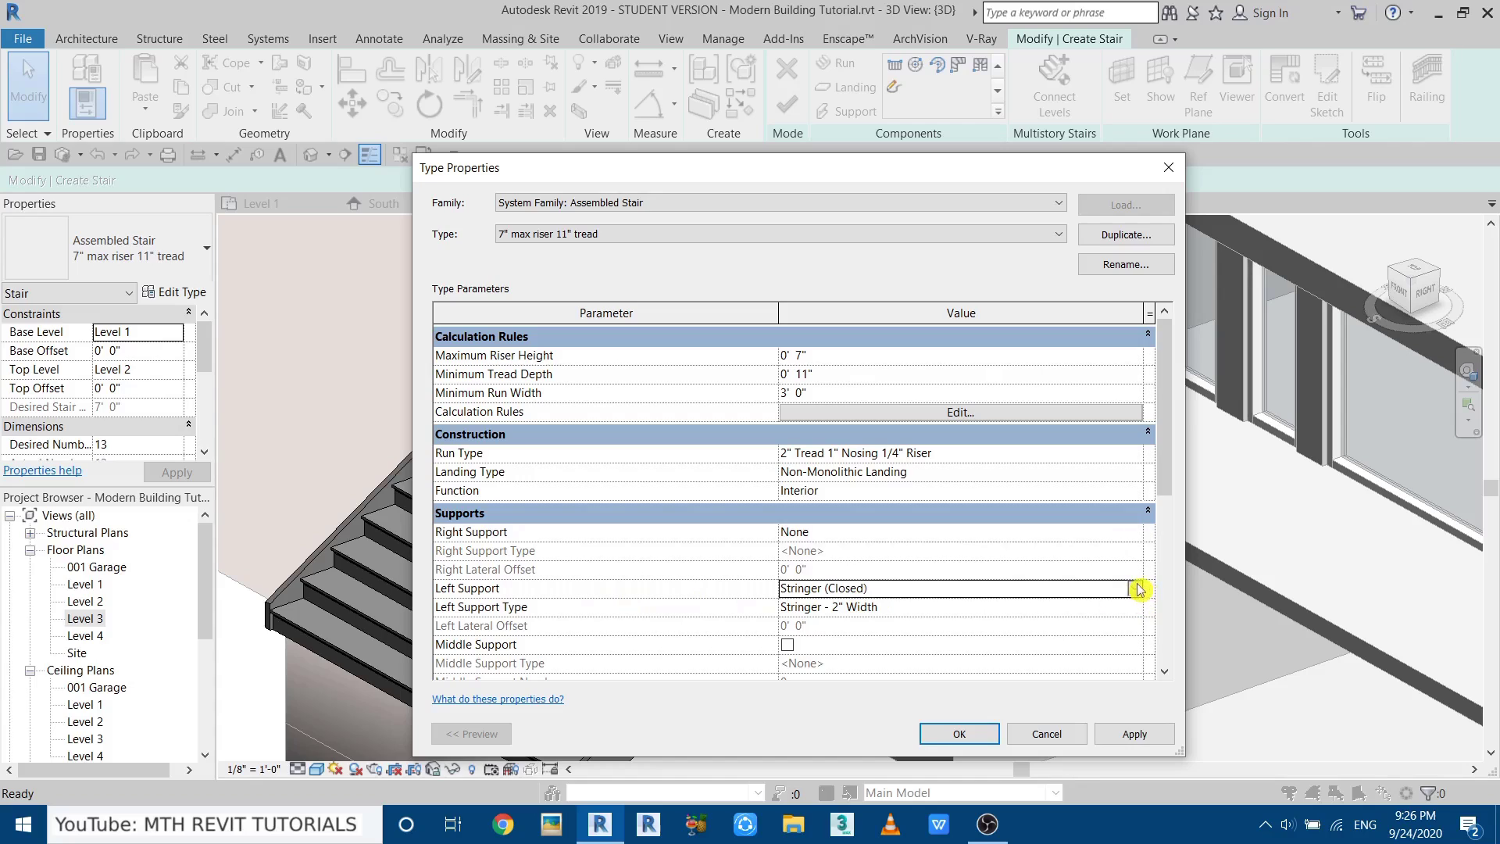
click(1134, 588)
click(821, 607)
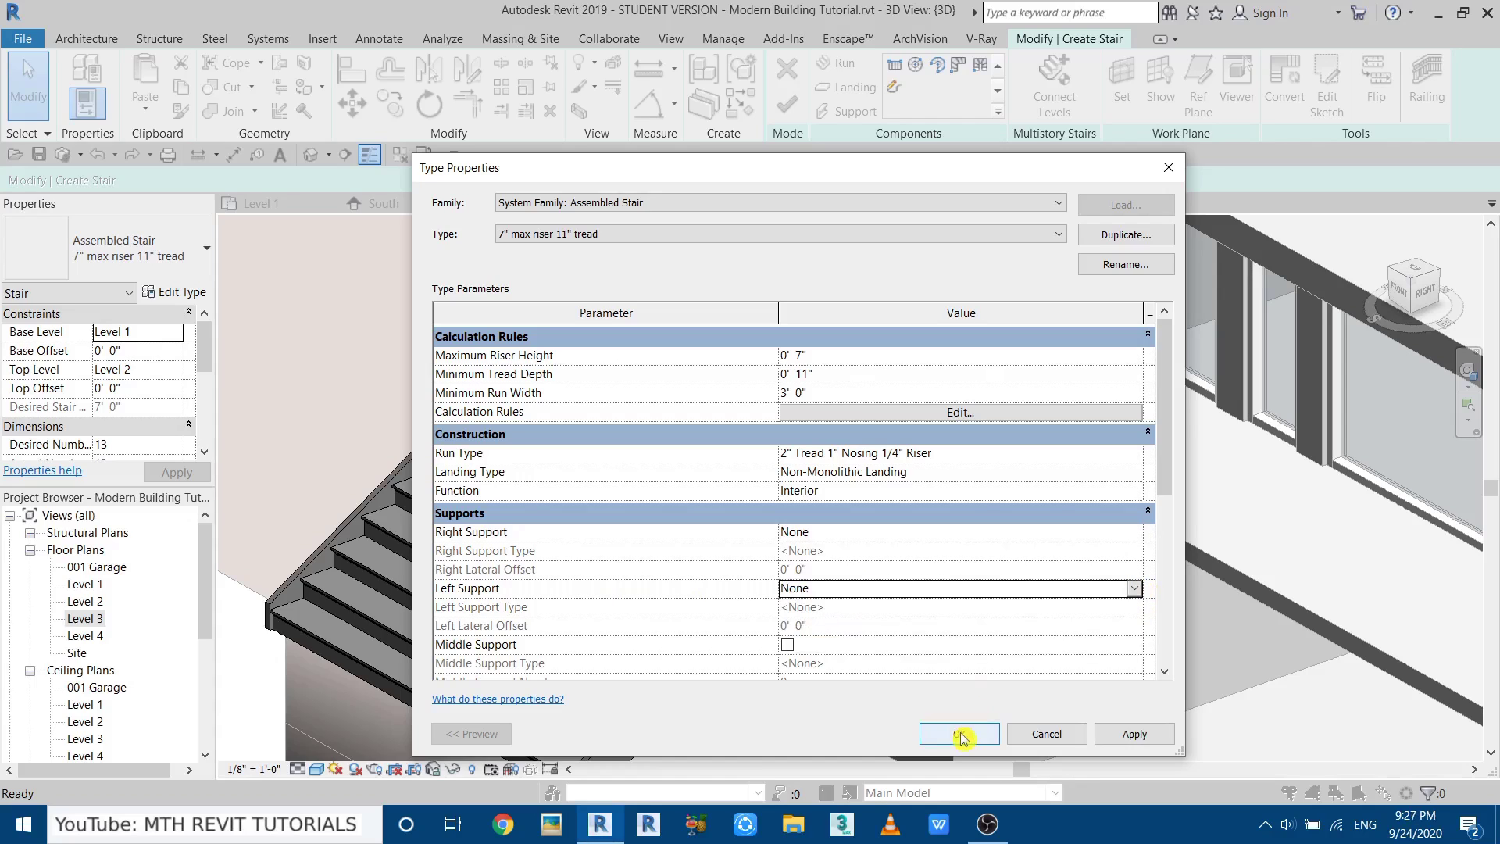
click(960, 734)
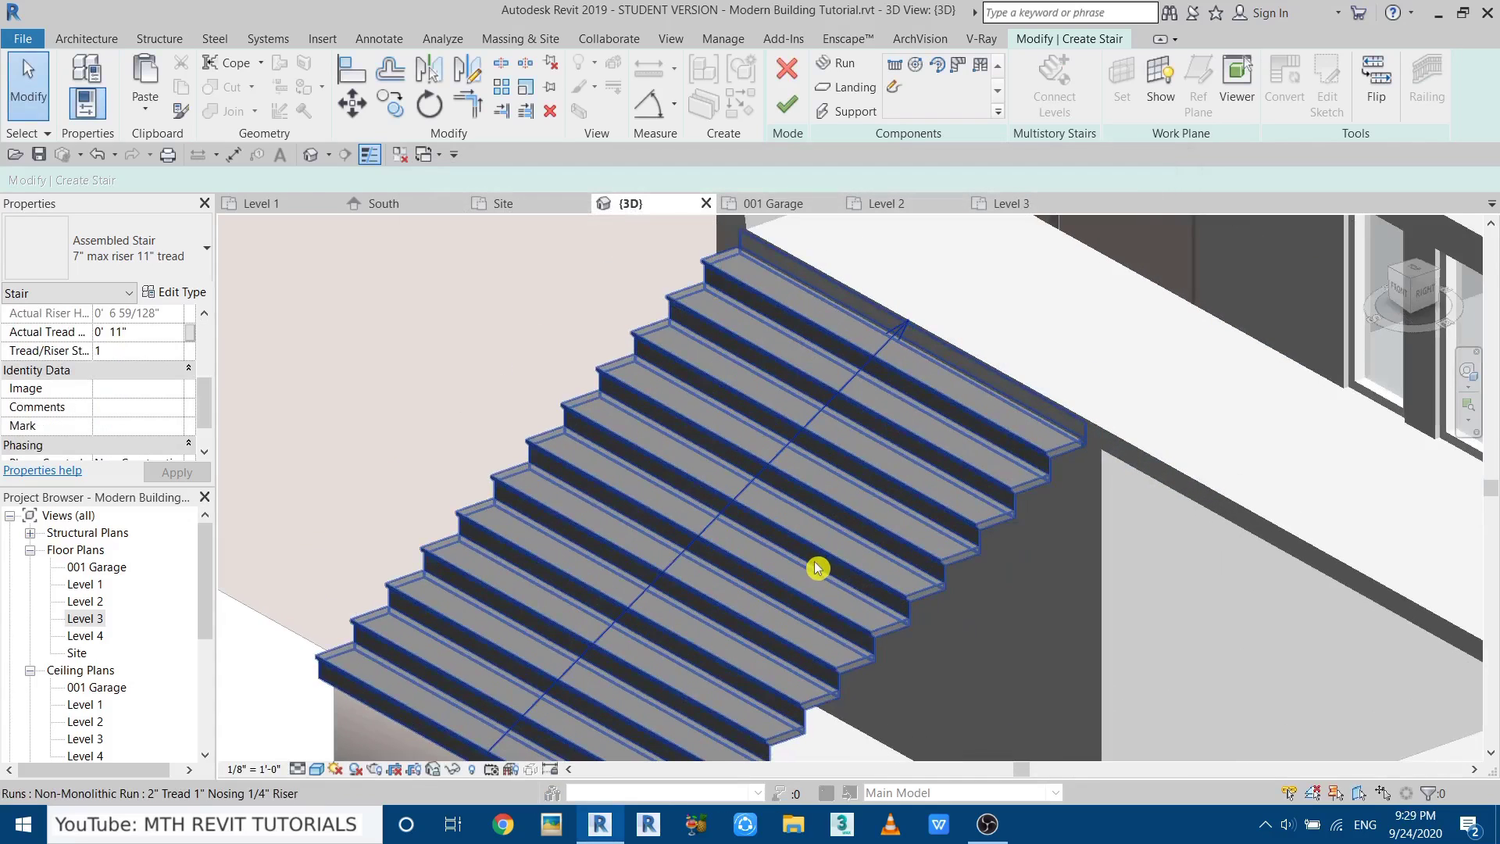
Turn off the risers in the stair run's type properties so only the treads remain.
scroll(971, 569, up, 3)
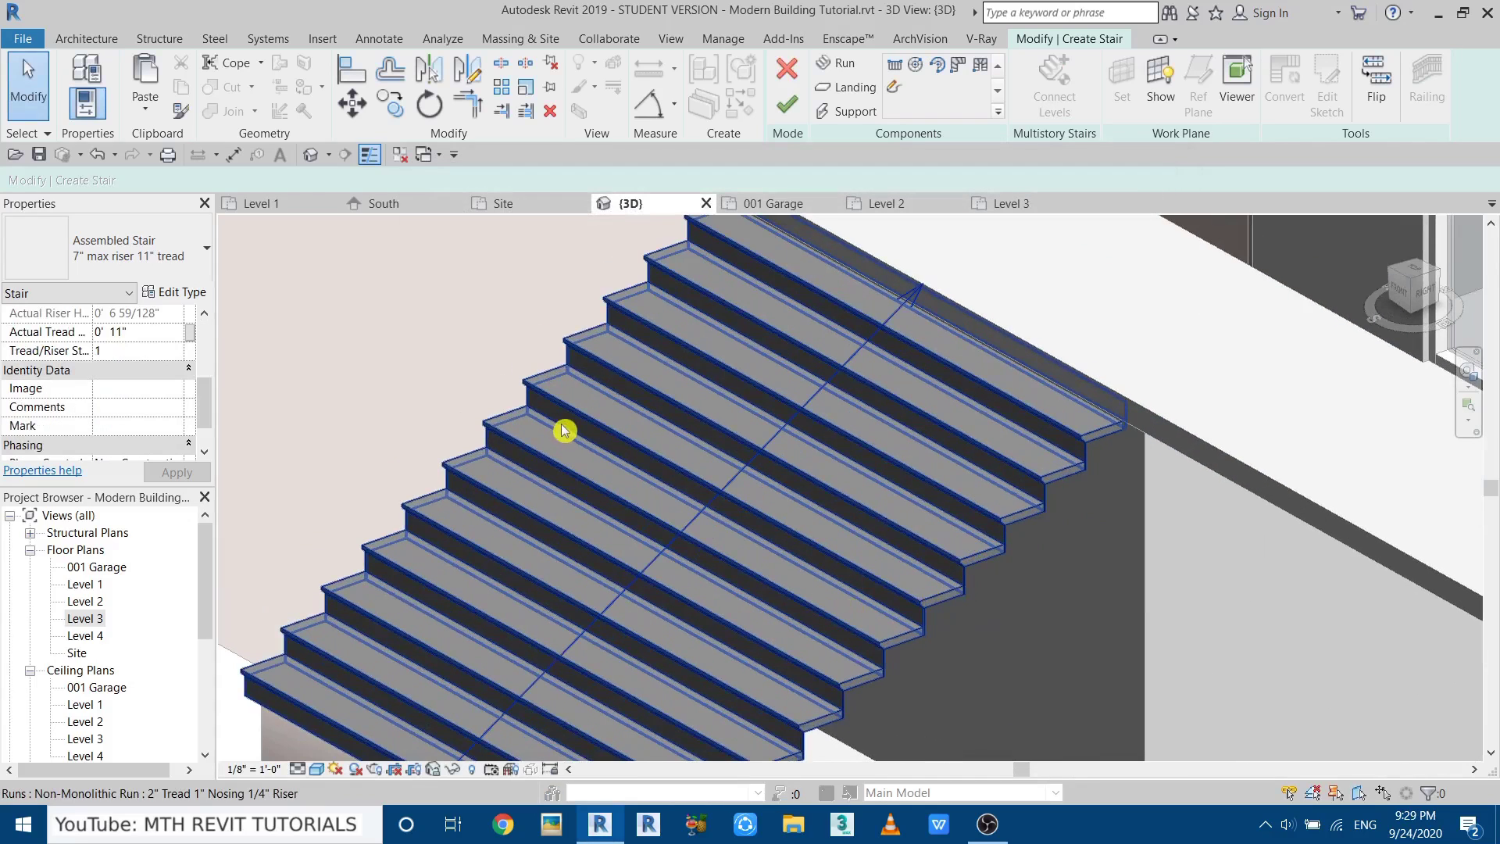
middle_drag(748, 416, 707, 442)
scroll(797, 464, up, 1)
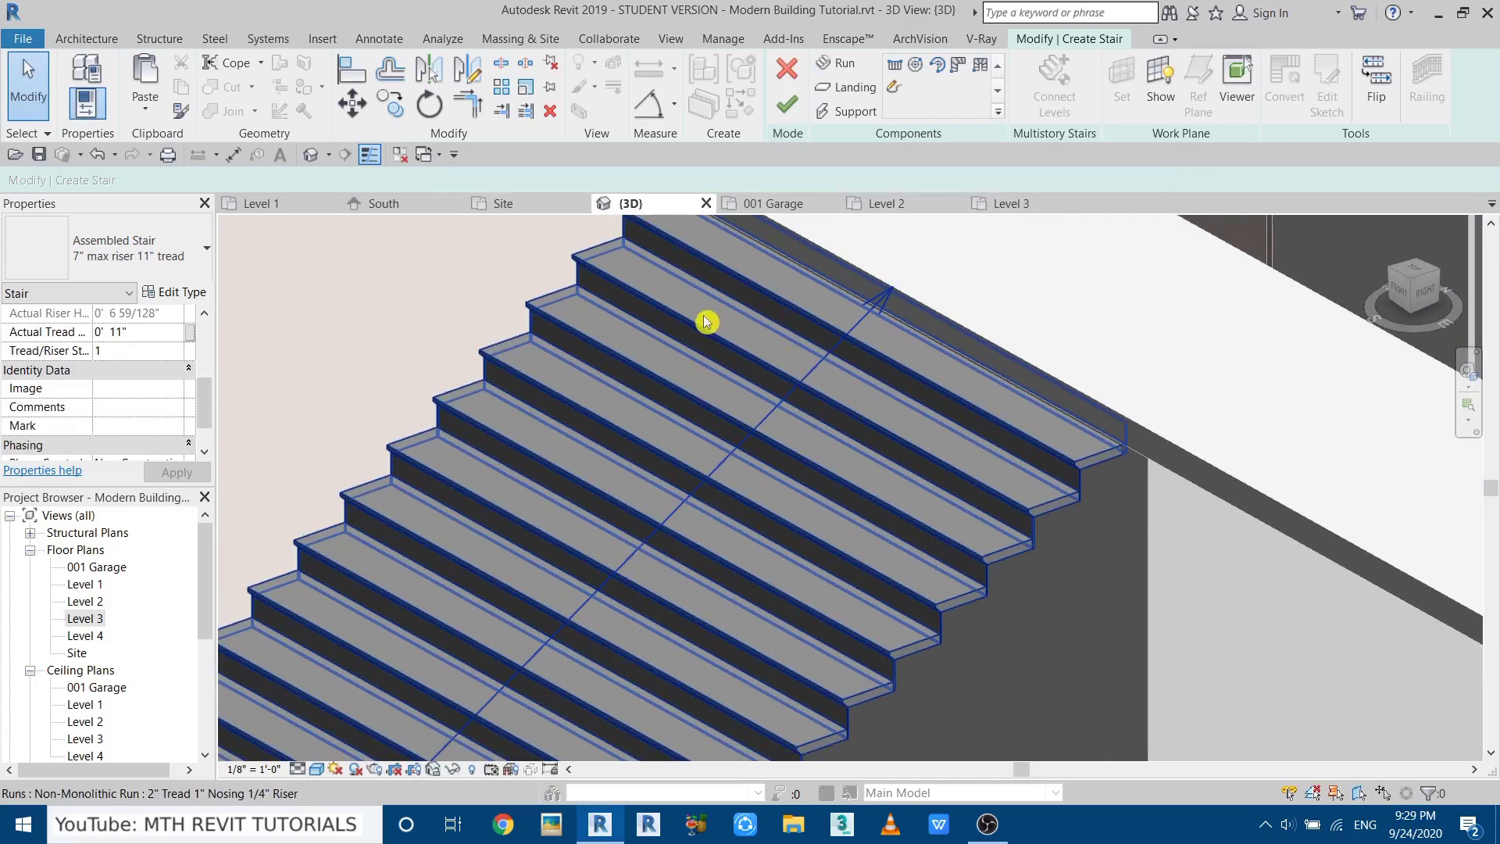
click(703, 396)
click(165, 295)
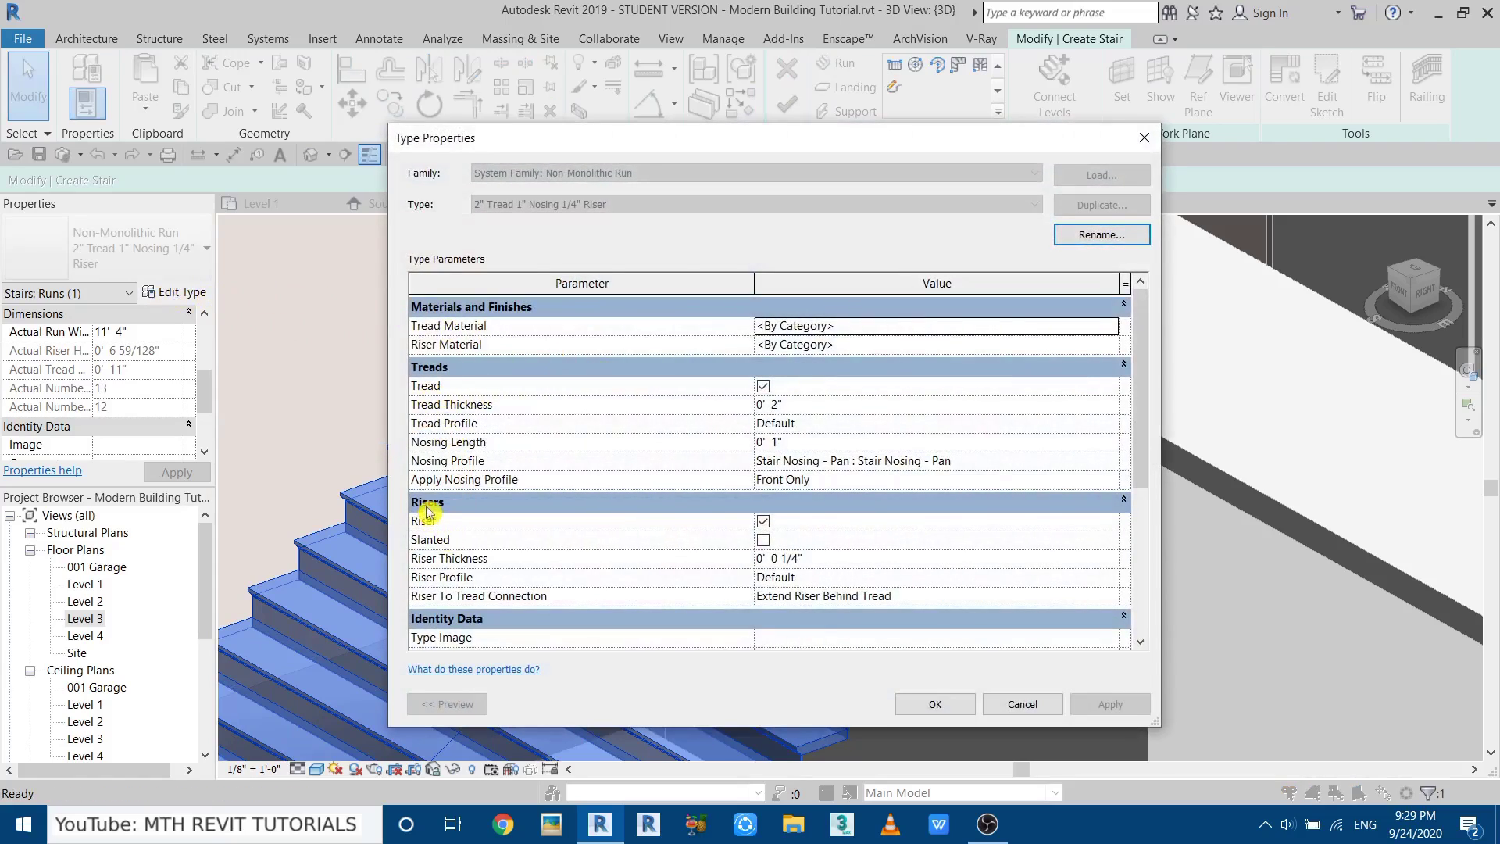
click(762, 522)
click(763, 522)
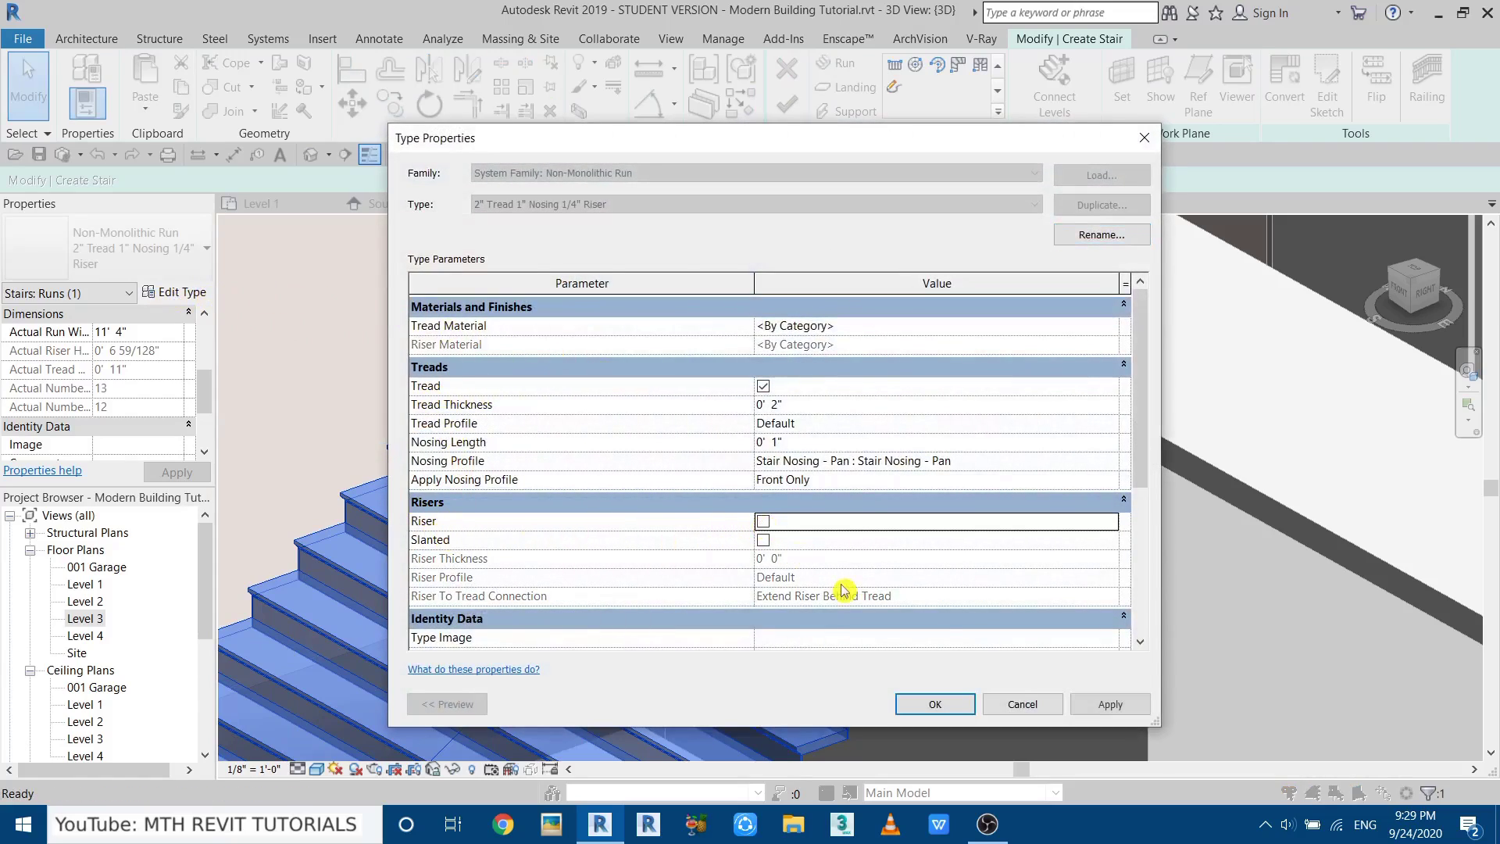
click(934, 704)
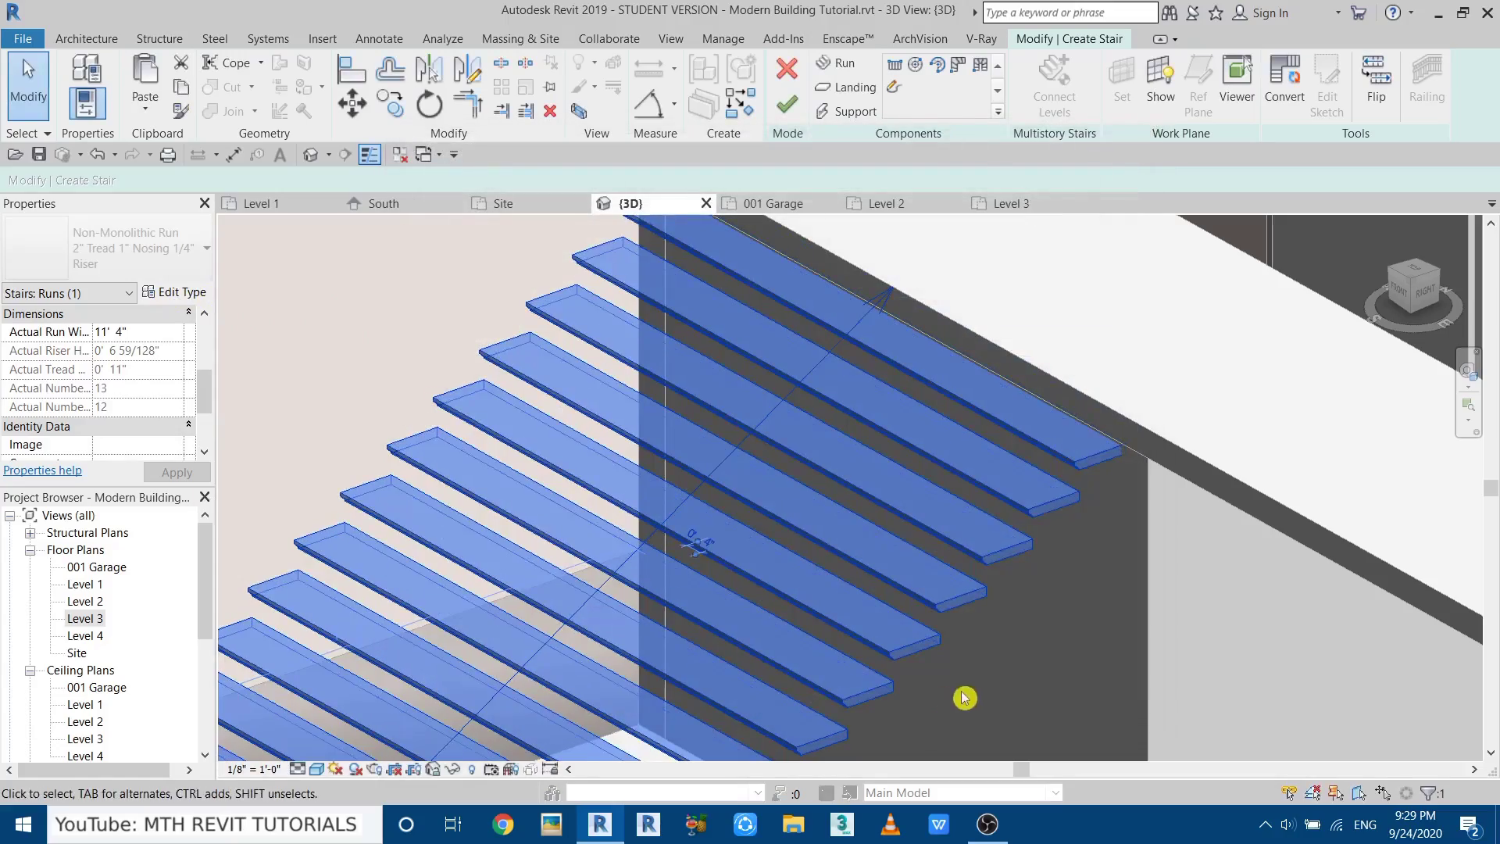
key(Escape)
Finish the stair and delete the railings on both of its sides.
shift+middle_drag(910, 574, 863, 501)
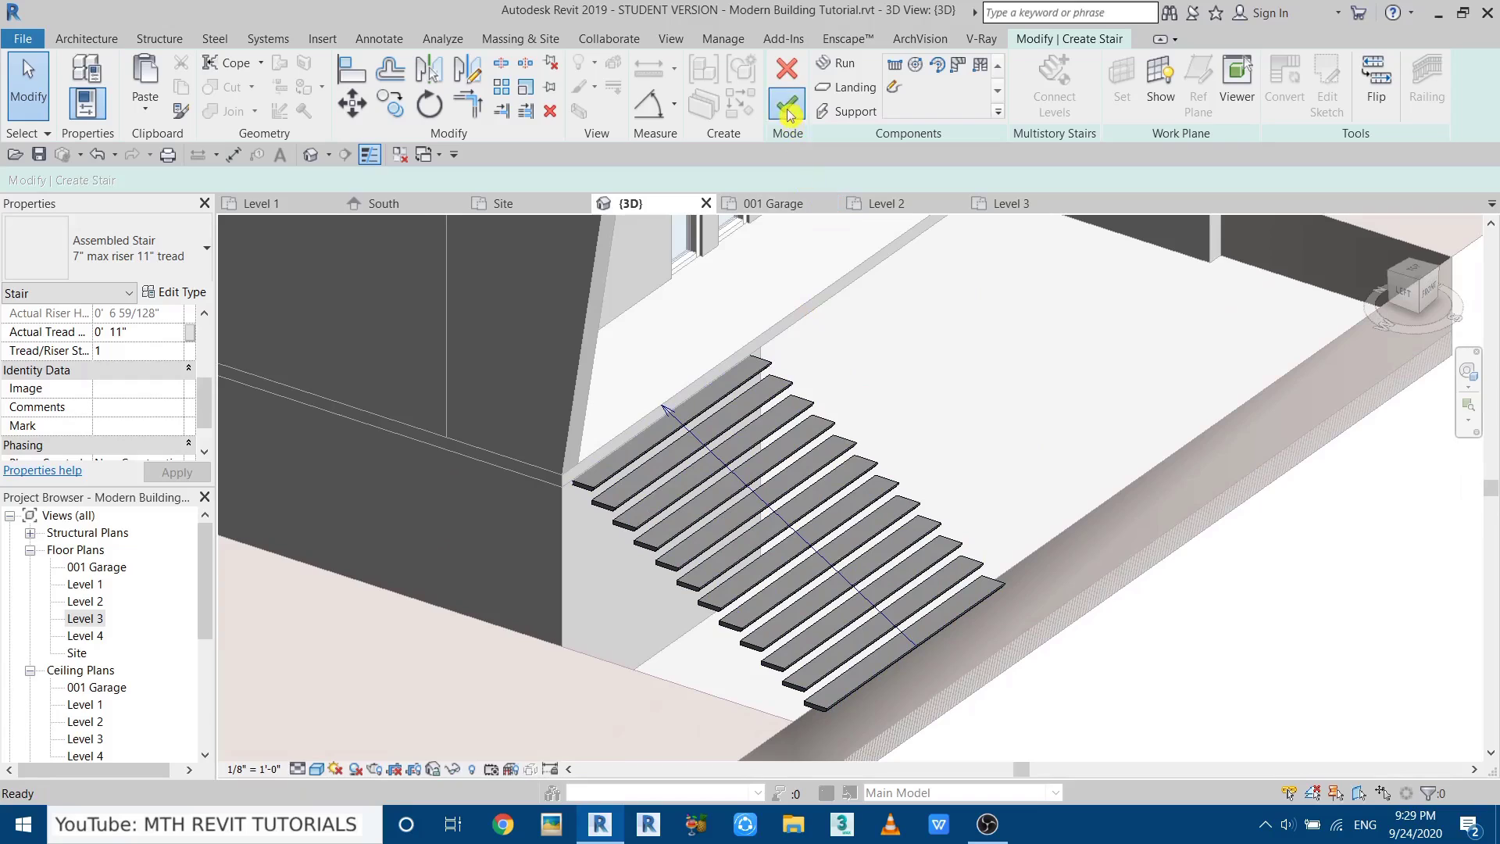
click(787, 104)
click(723, 563)
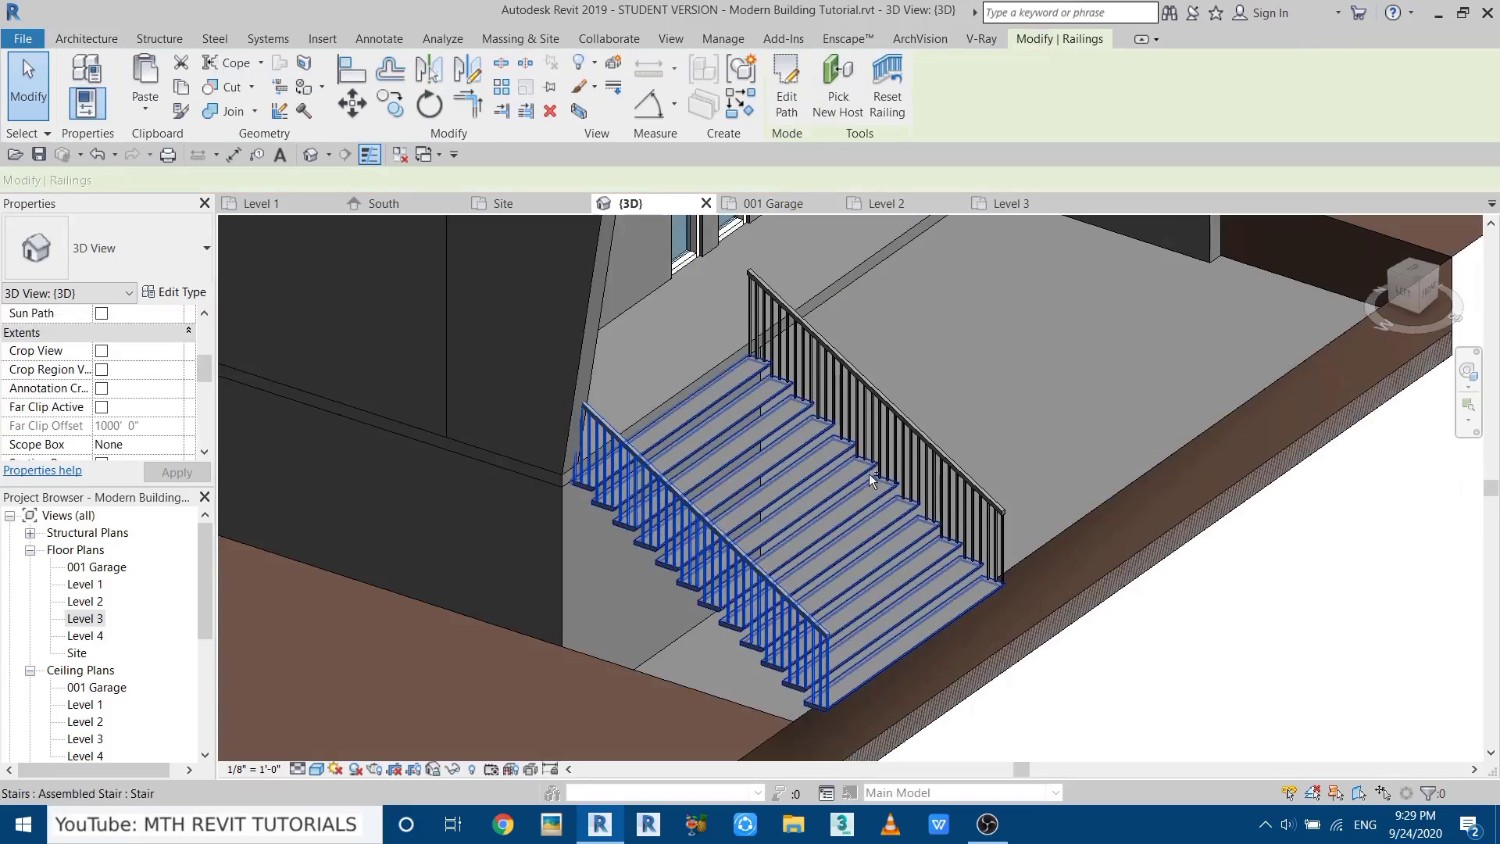
ctrl+click(891, 407)
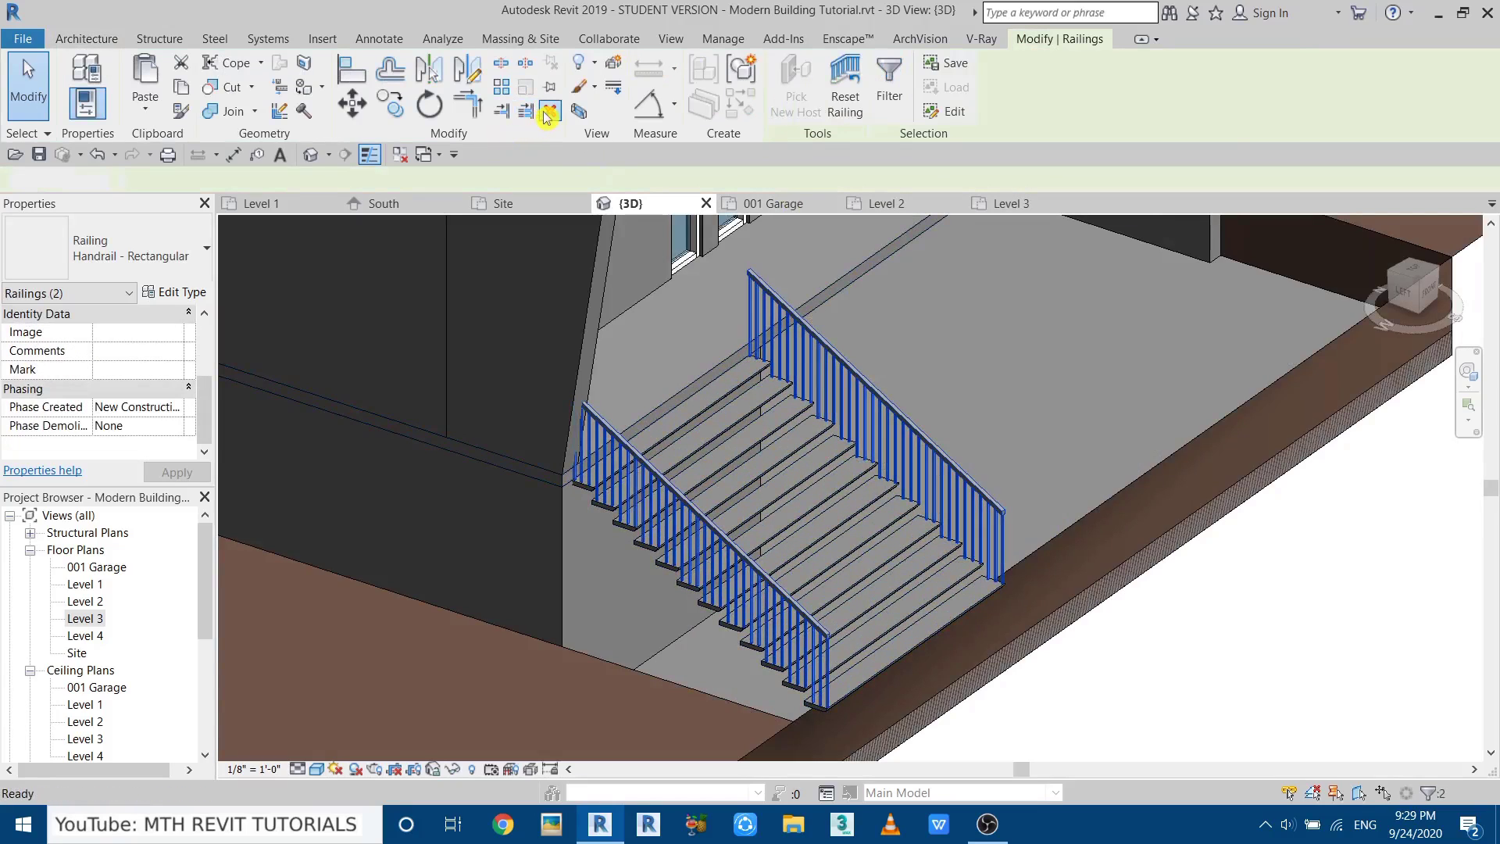
click(550, 112)
In the 001 Garage plan, sketch a straight ramp run about 9' 10" long from the site's front edge to the front wall line.
scroll(730, 533, up, 3)
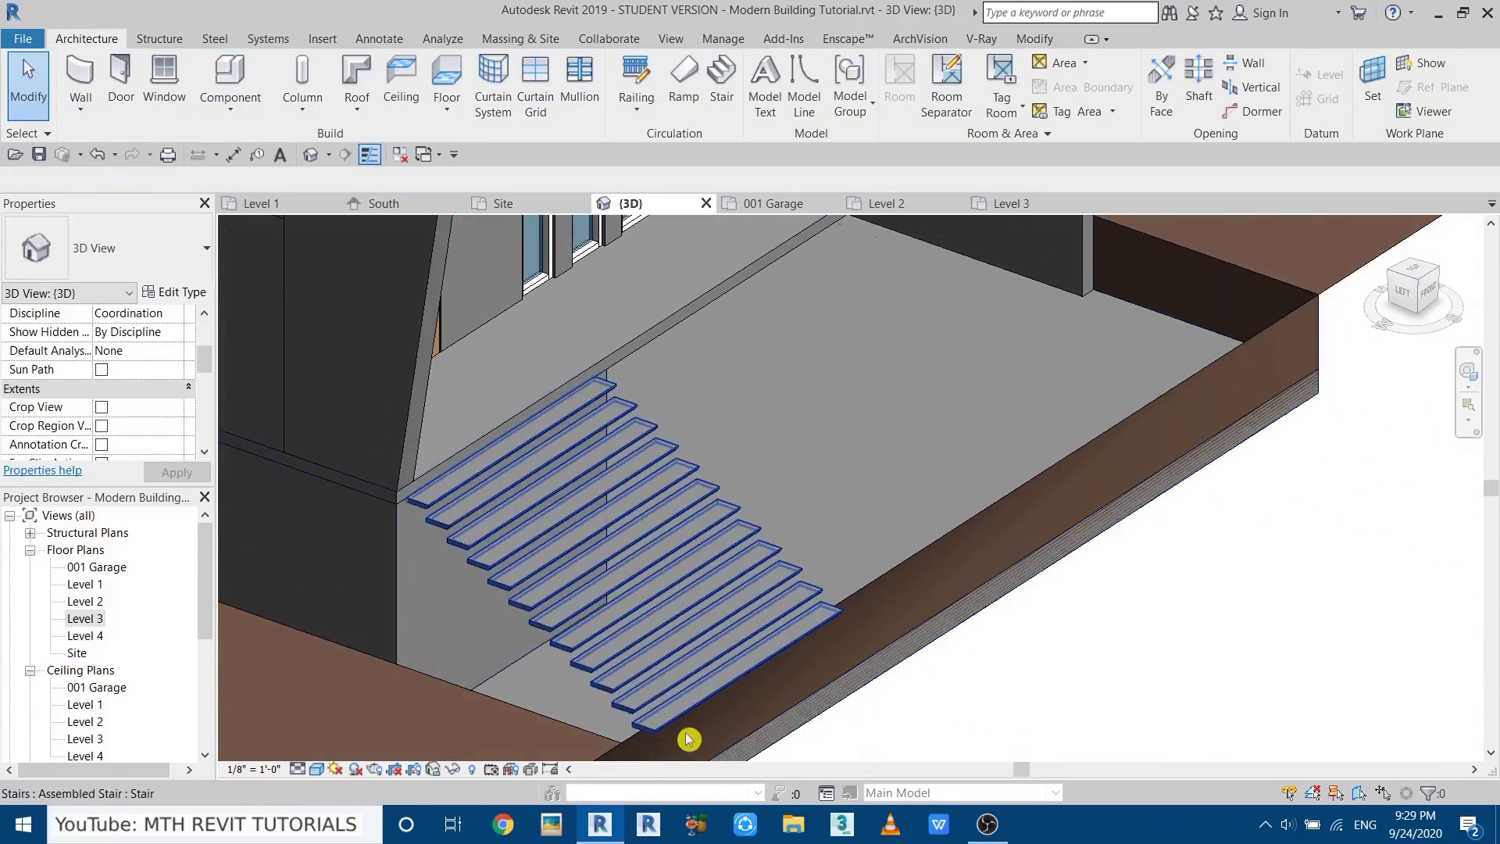
shift+middle_drag(855, 538, 392, 312)
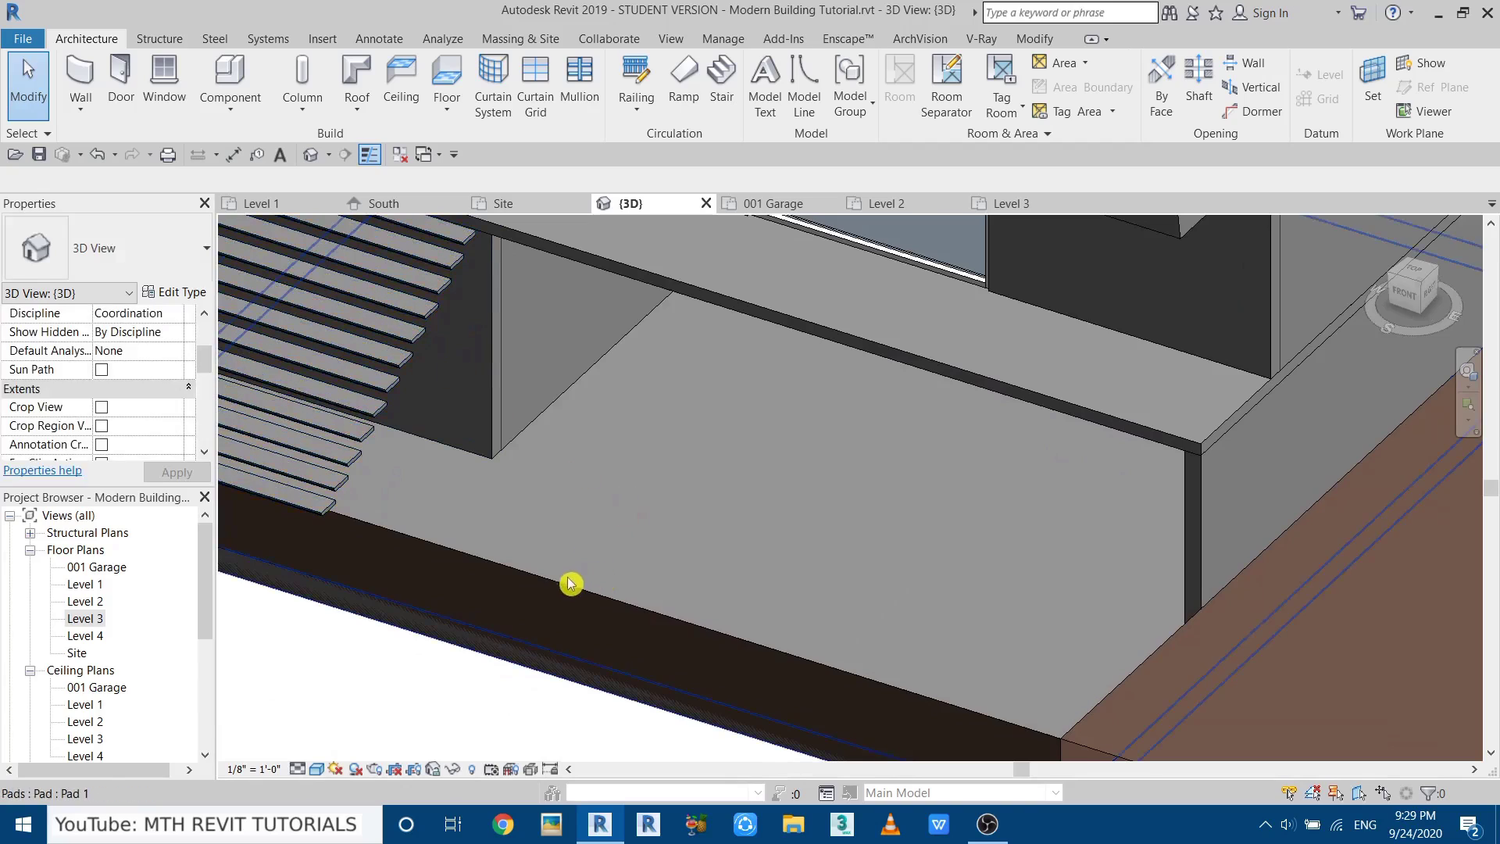
shift+middle_drag(682, 573, 711, 556)
click(779, 204)
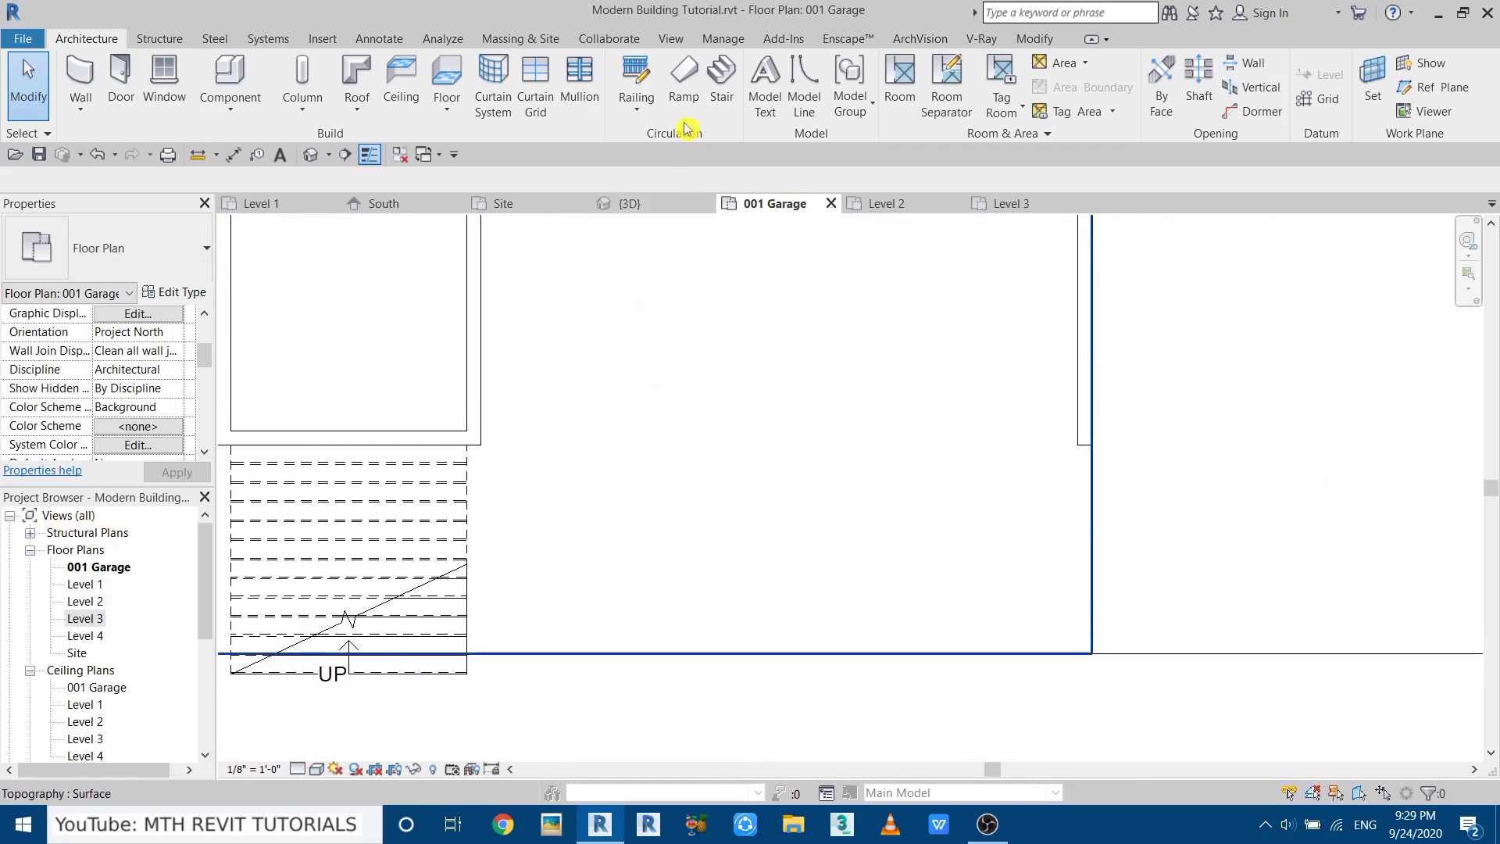
click(685, 94)
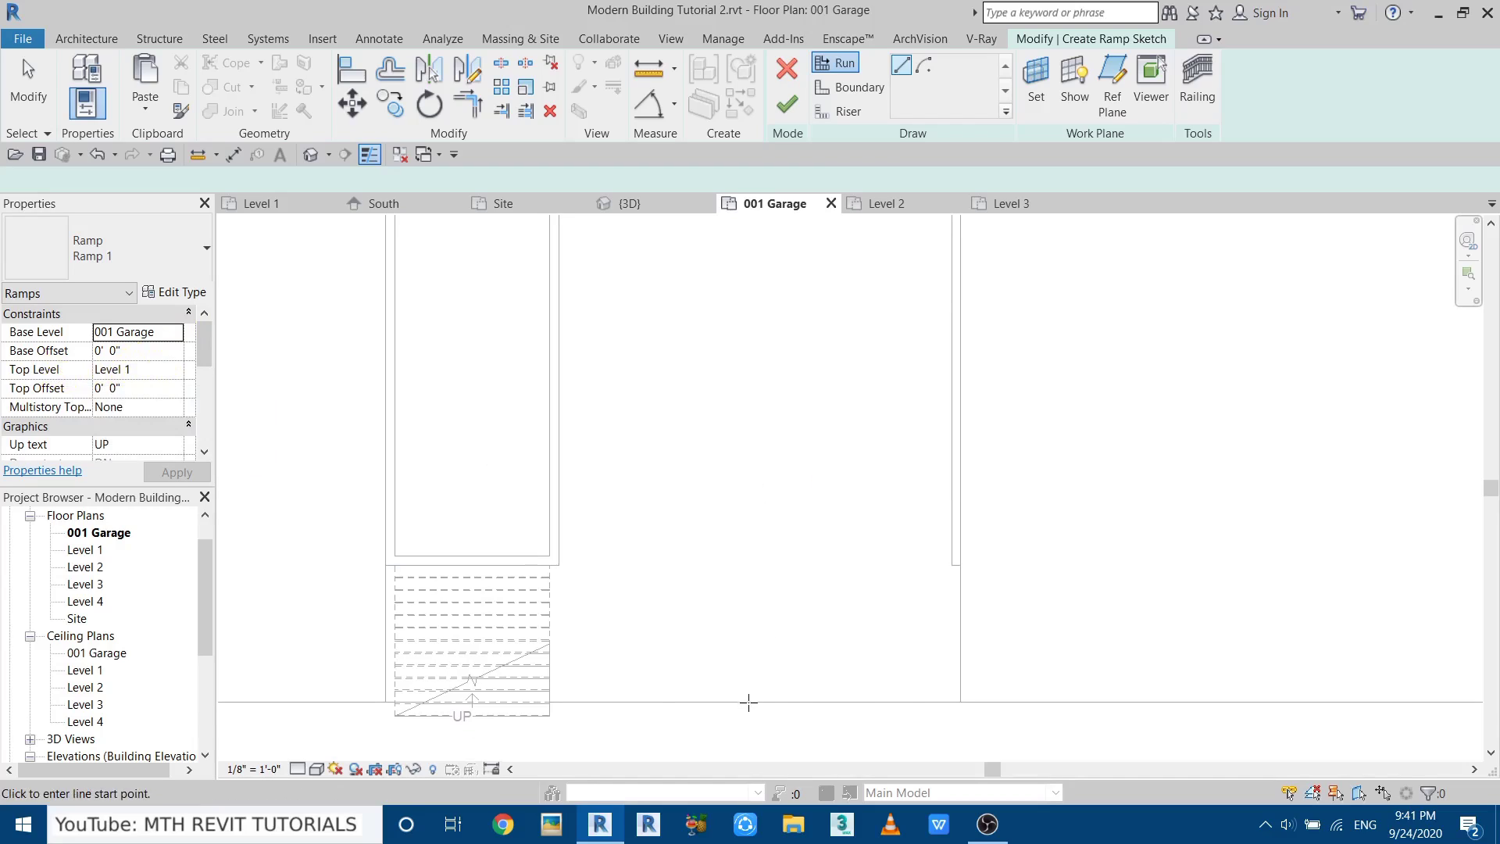
click(717, 712)
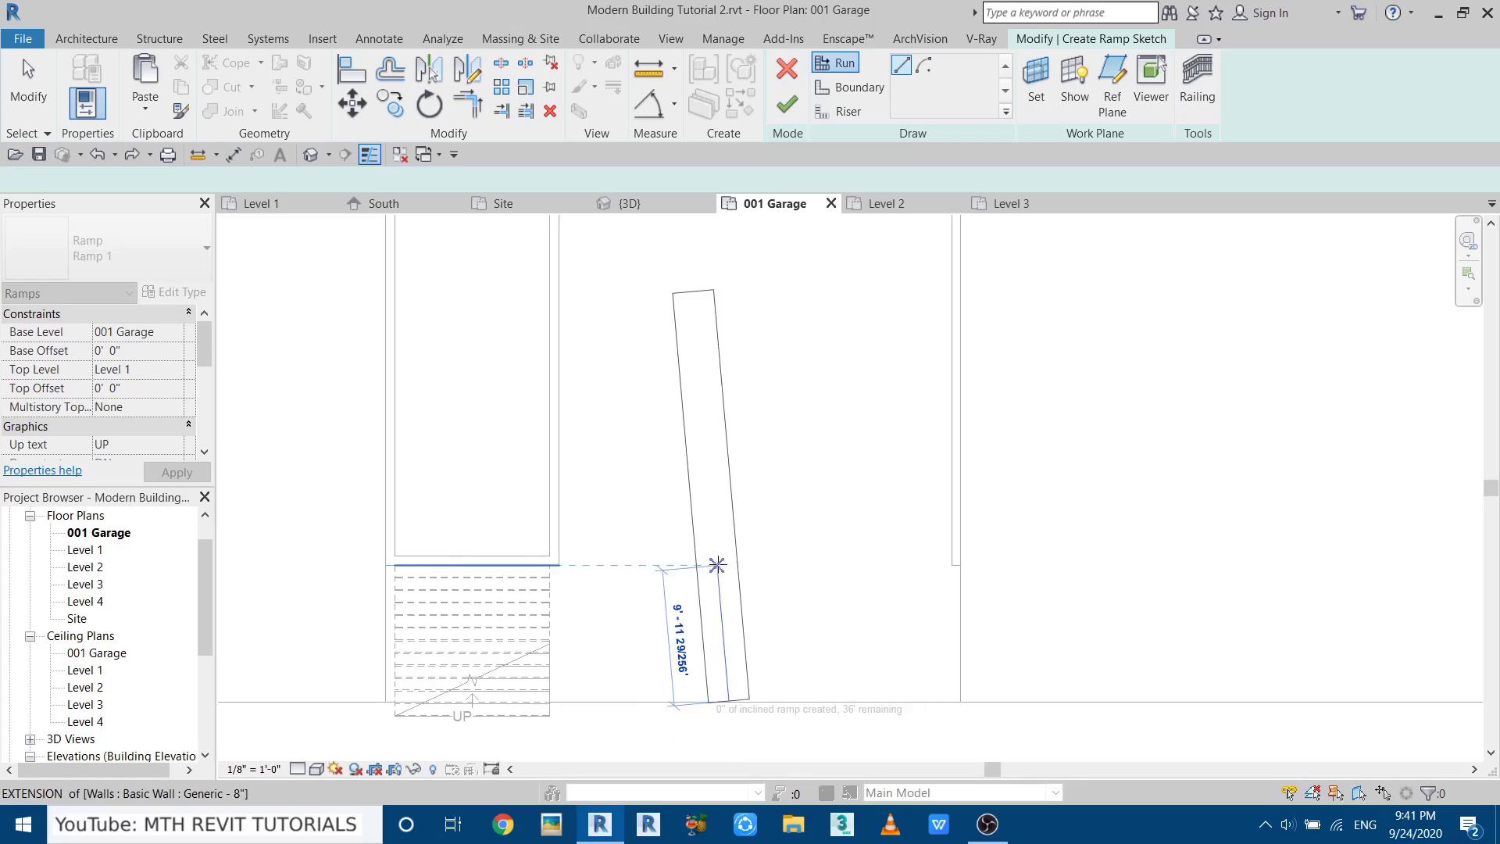
click(729, 564)
right_click(880, 432)
click(902, 442)
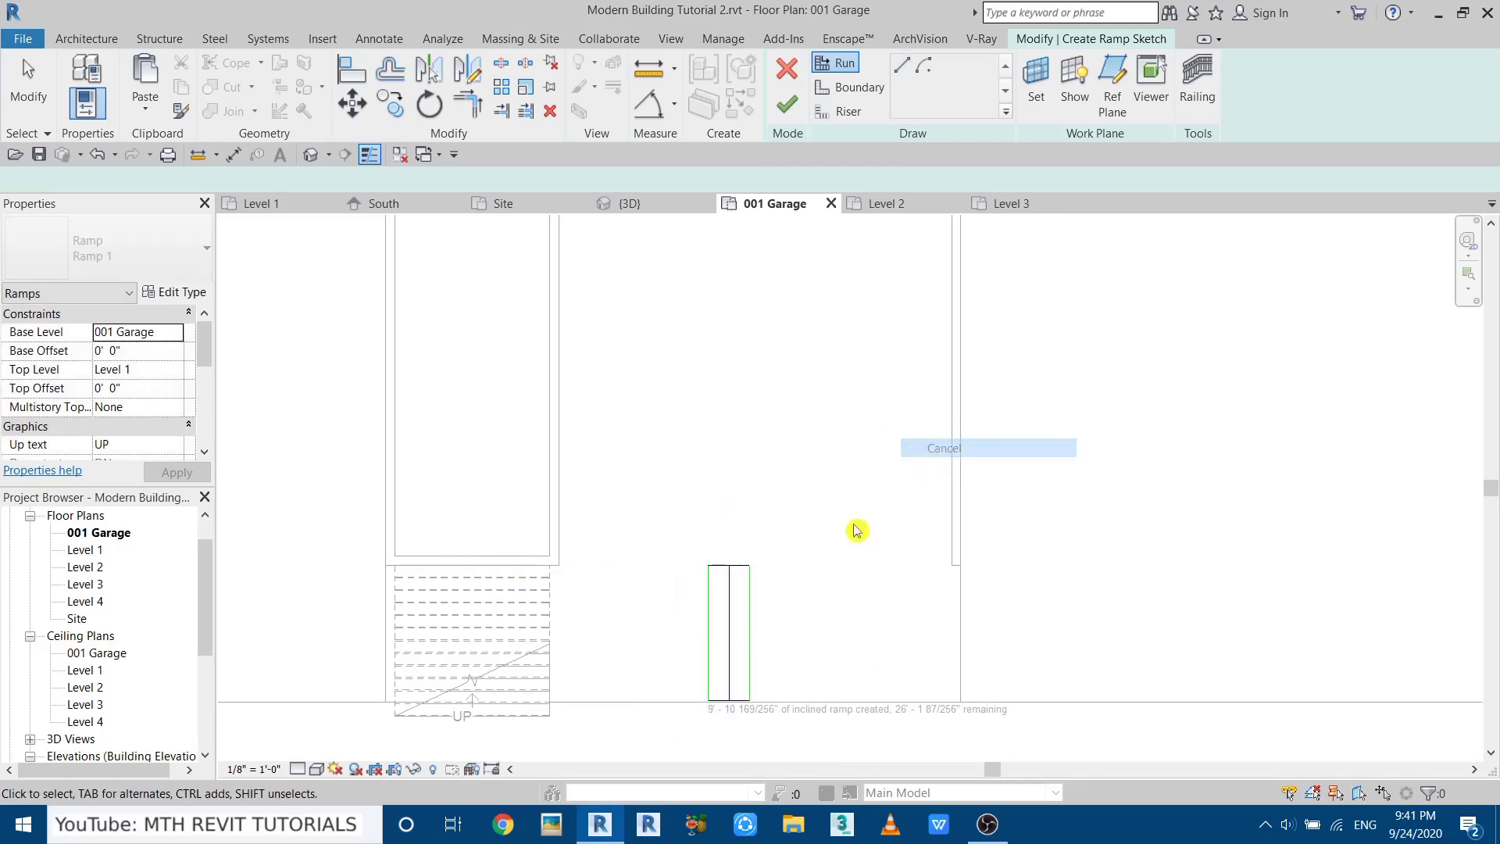
Stretch both ramp boundaries to the inner faces of the garage opening's side walls and finish the ramp.
drag(747, 626, 950, 640)
drag(709, 610, 563, 603)
click(807, 293)
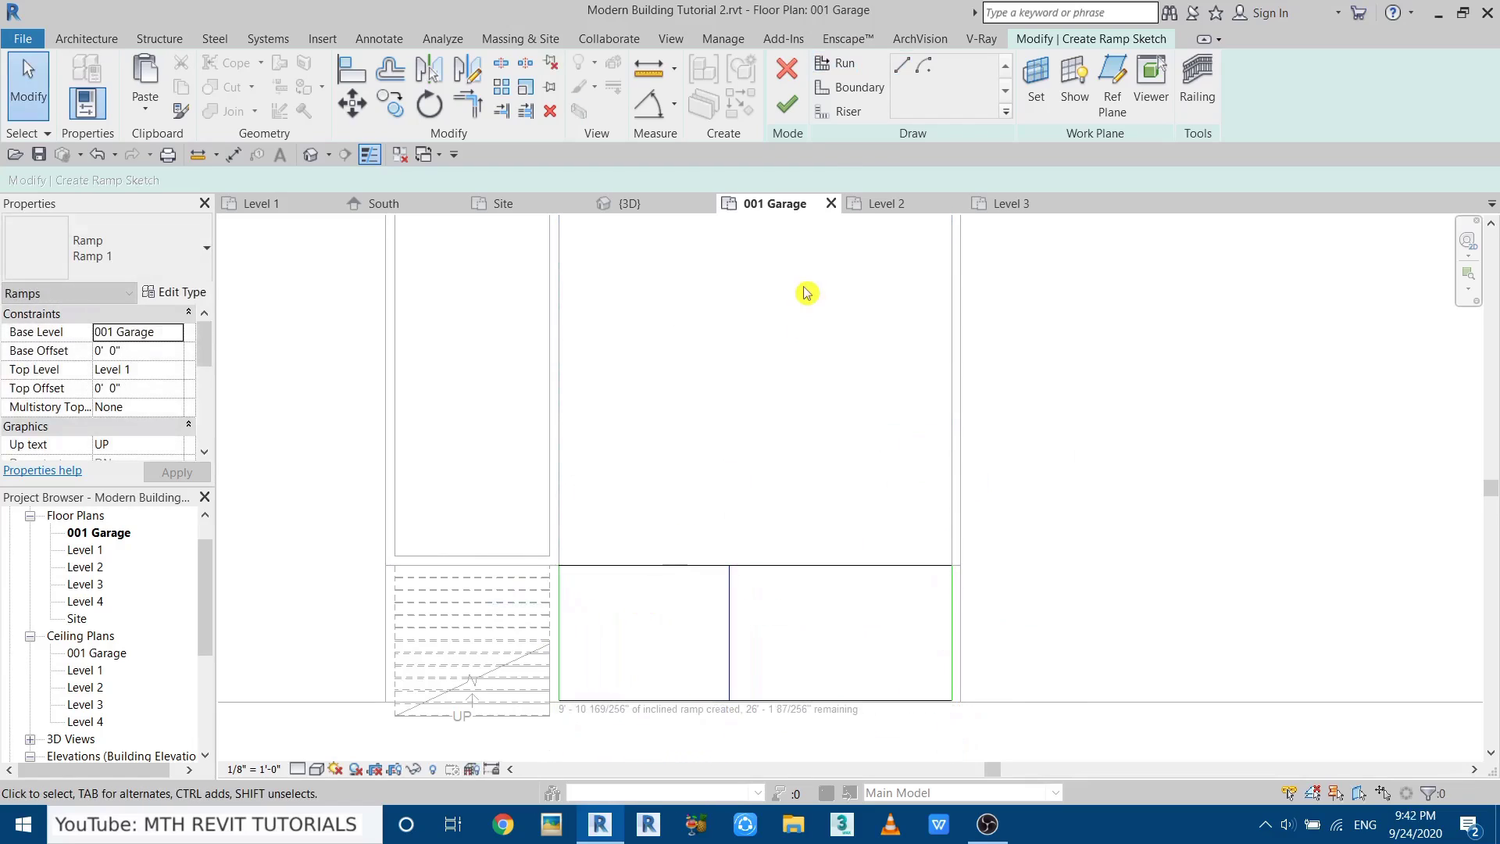
click(787, 104)
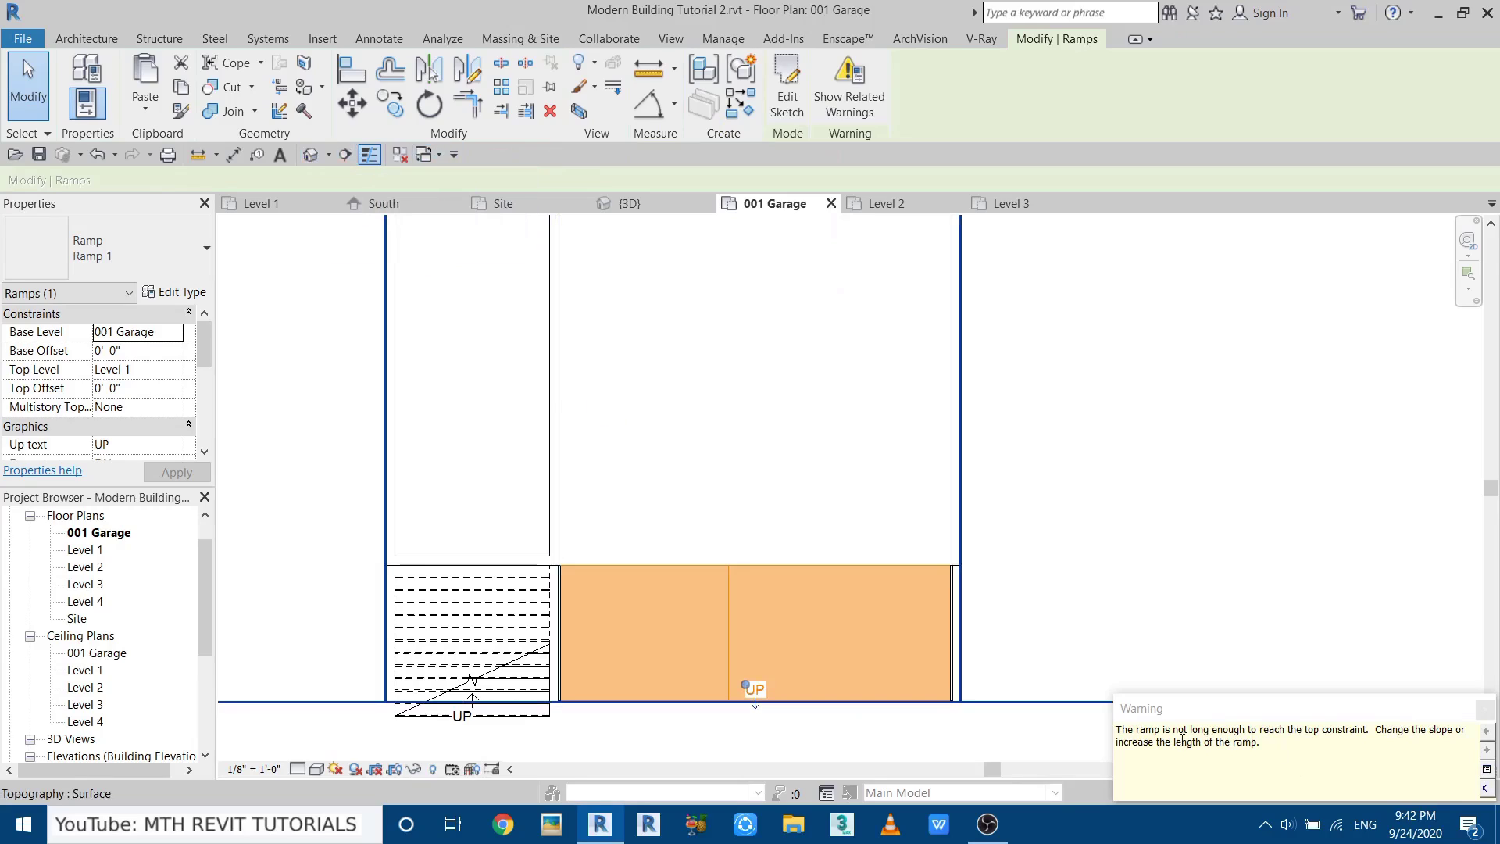
drag(1182, 740, 1273, 746)
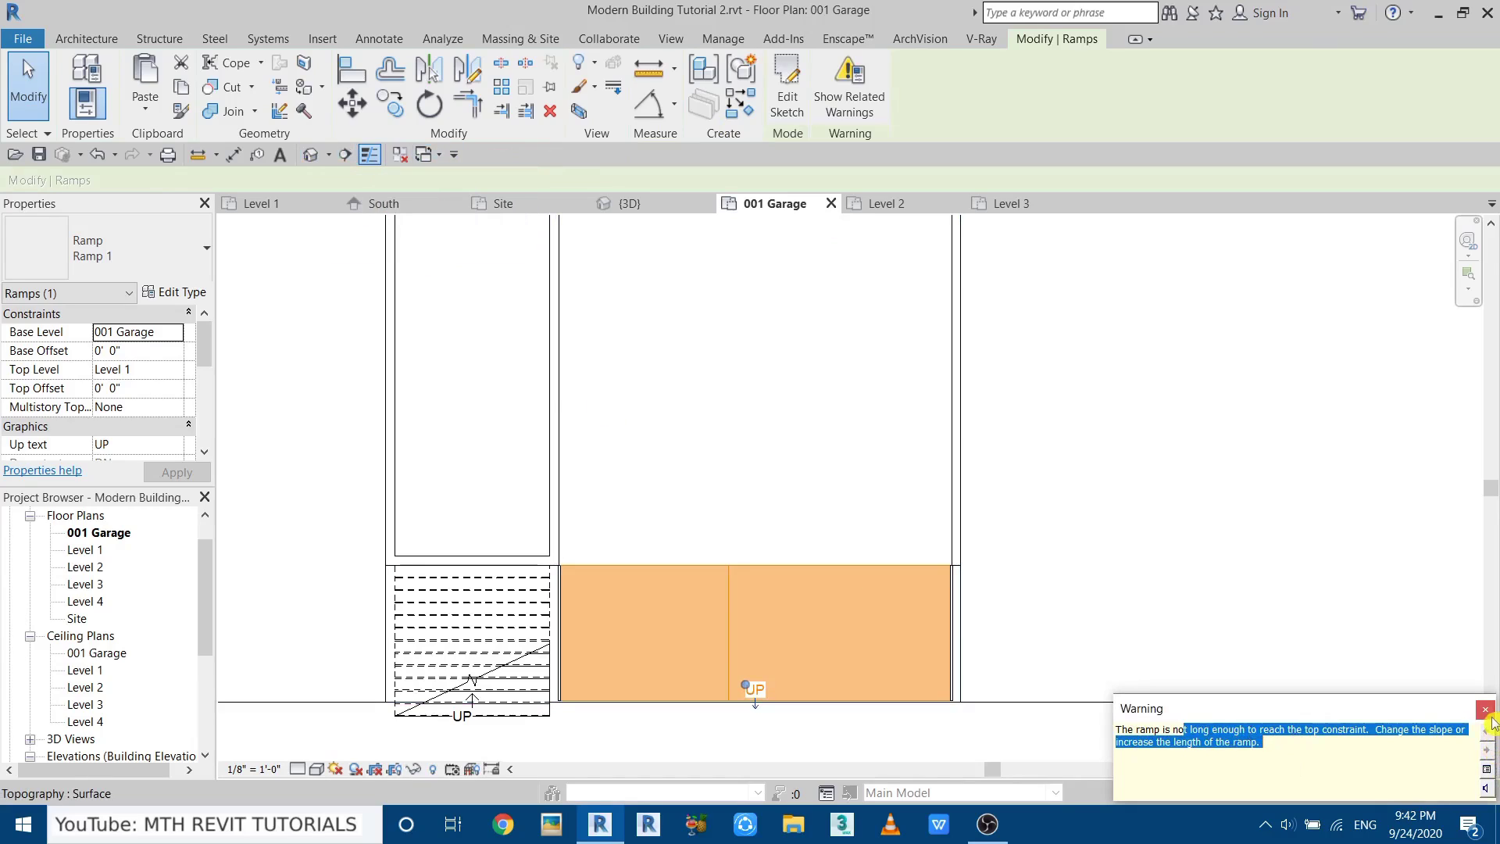
click(1486, 711)
In the 3D view, delete the railings on both sides of the garage ramp.
click(311, 154)
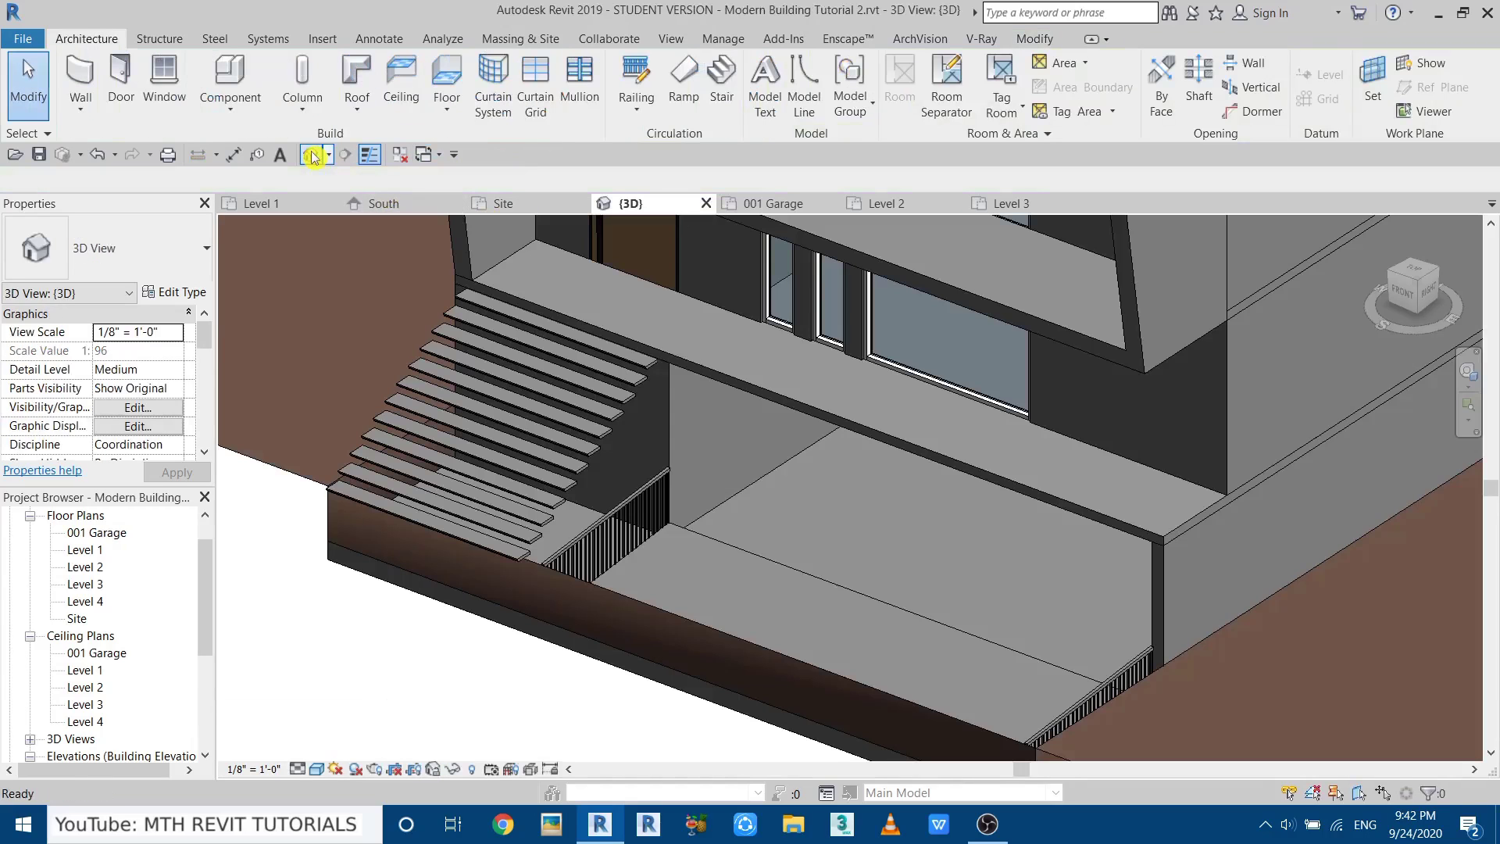
shift+middle_drag(758, 606, 564, 543)
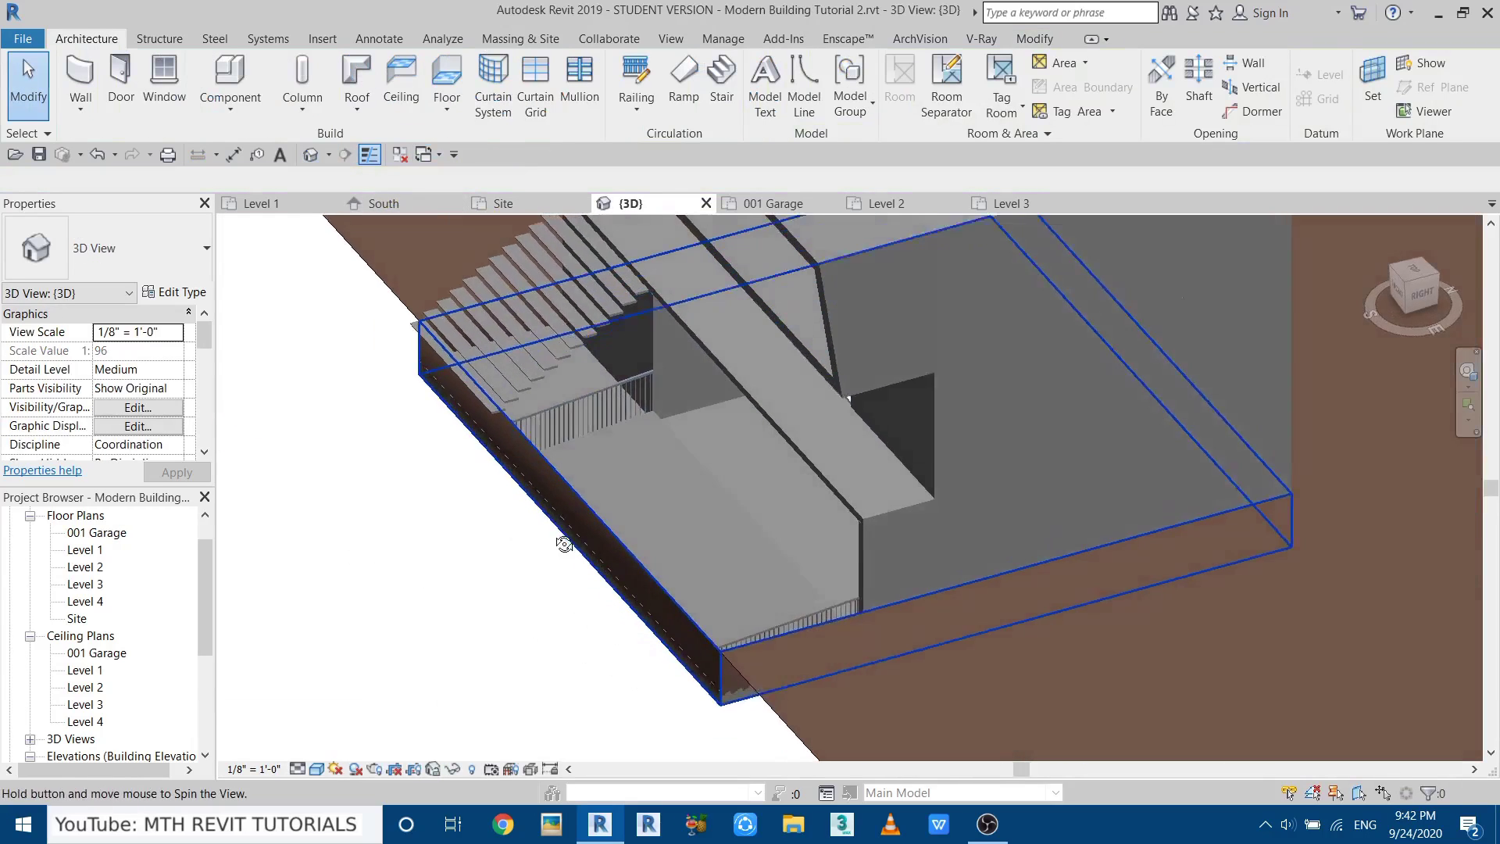
scroll(589, 570, up, 5)
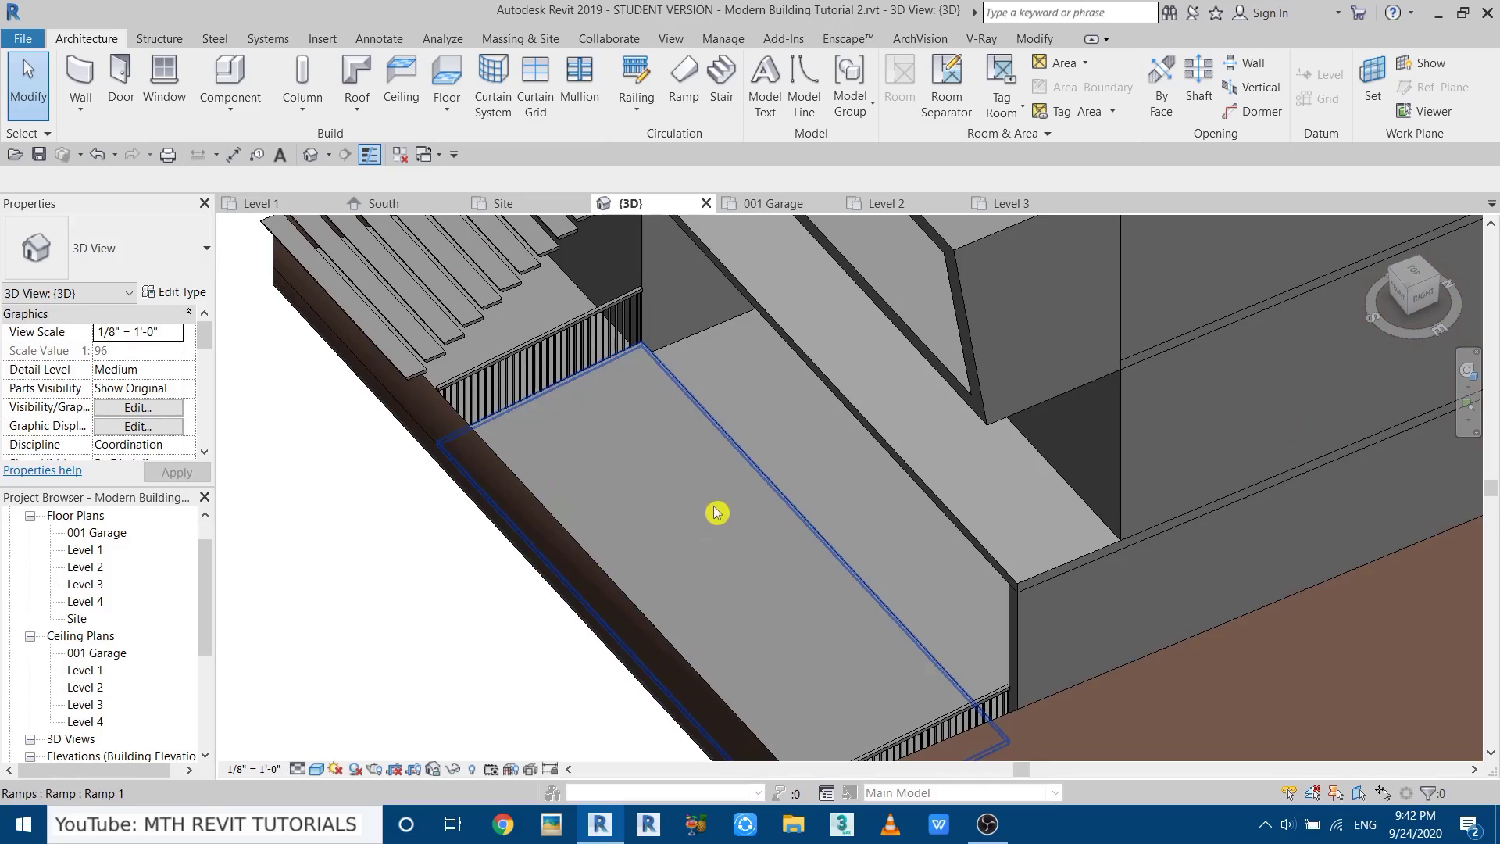
click(589, 339)
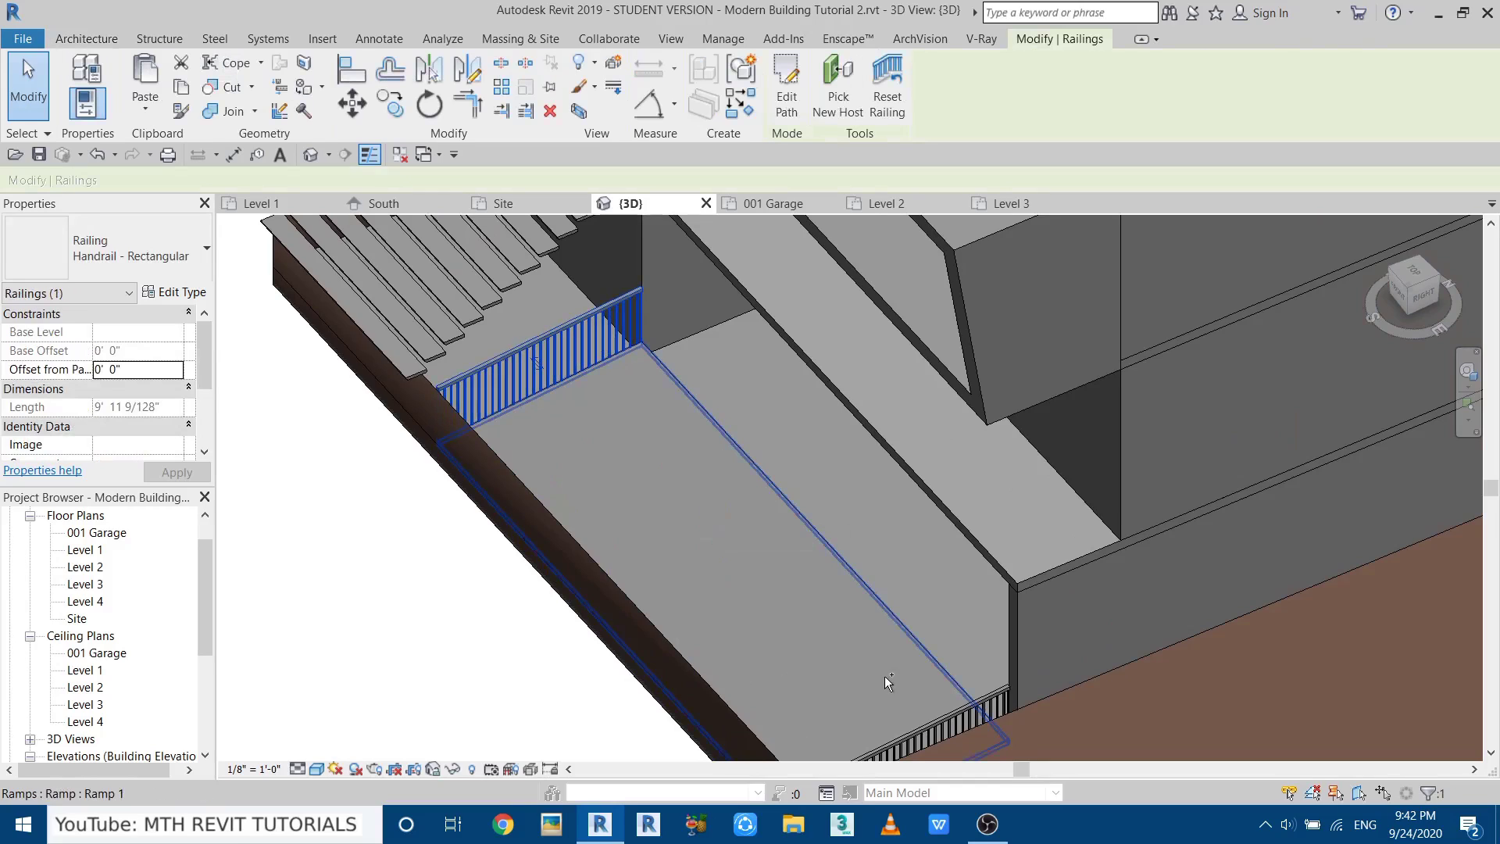
ctrl+click(950, 724)
key(Escape)
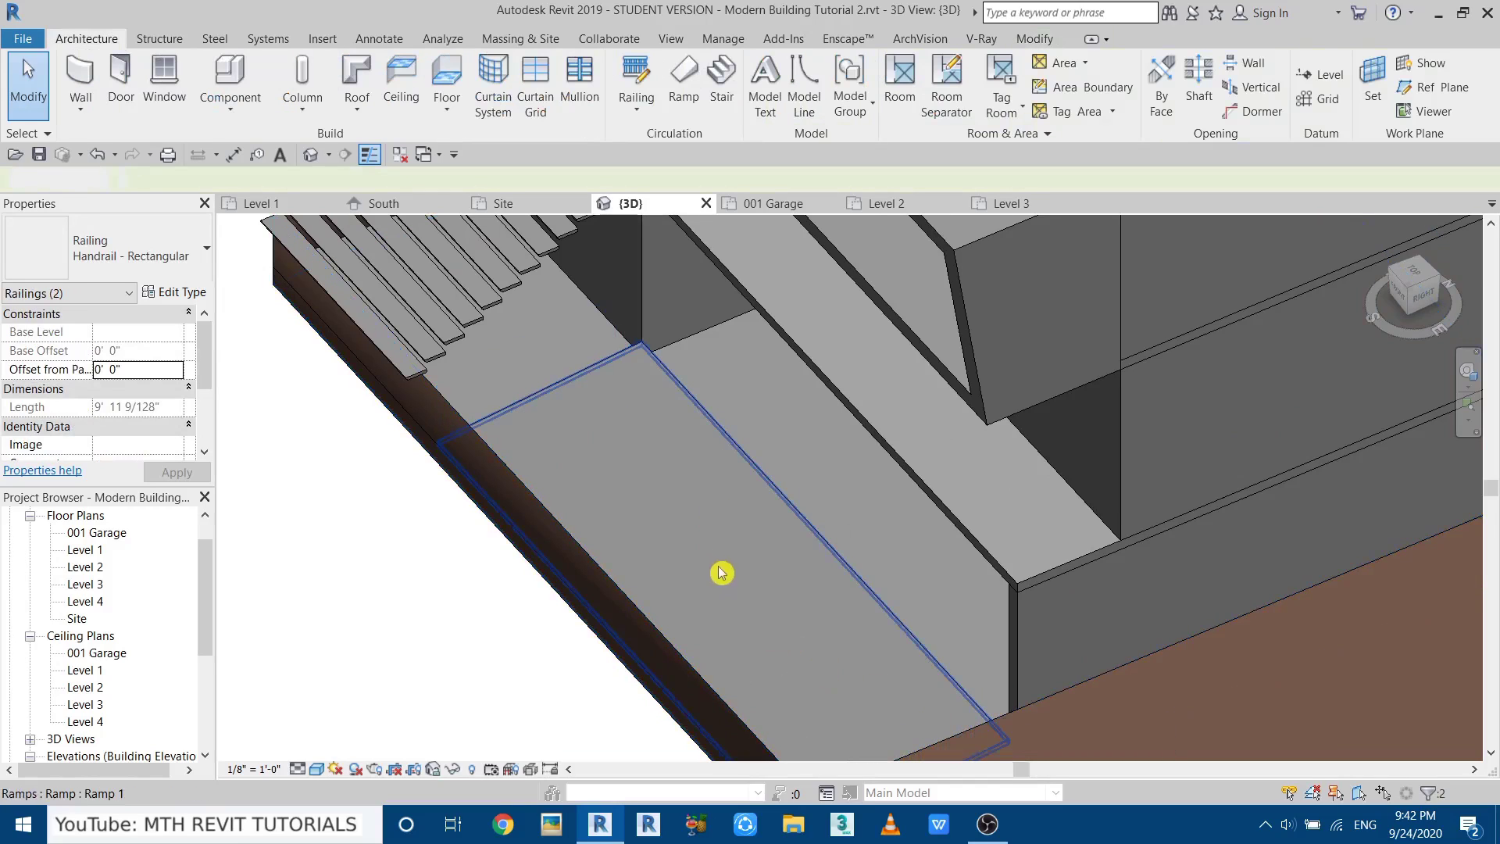
Set the ramp type's shape to Solid.
click(694, 520)
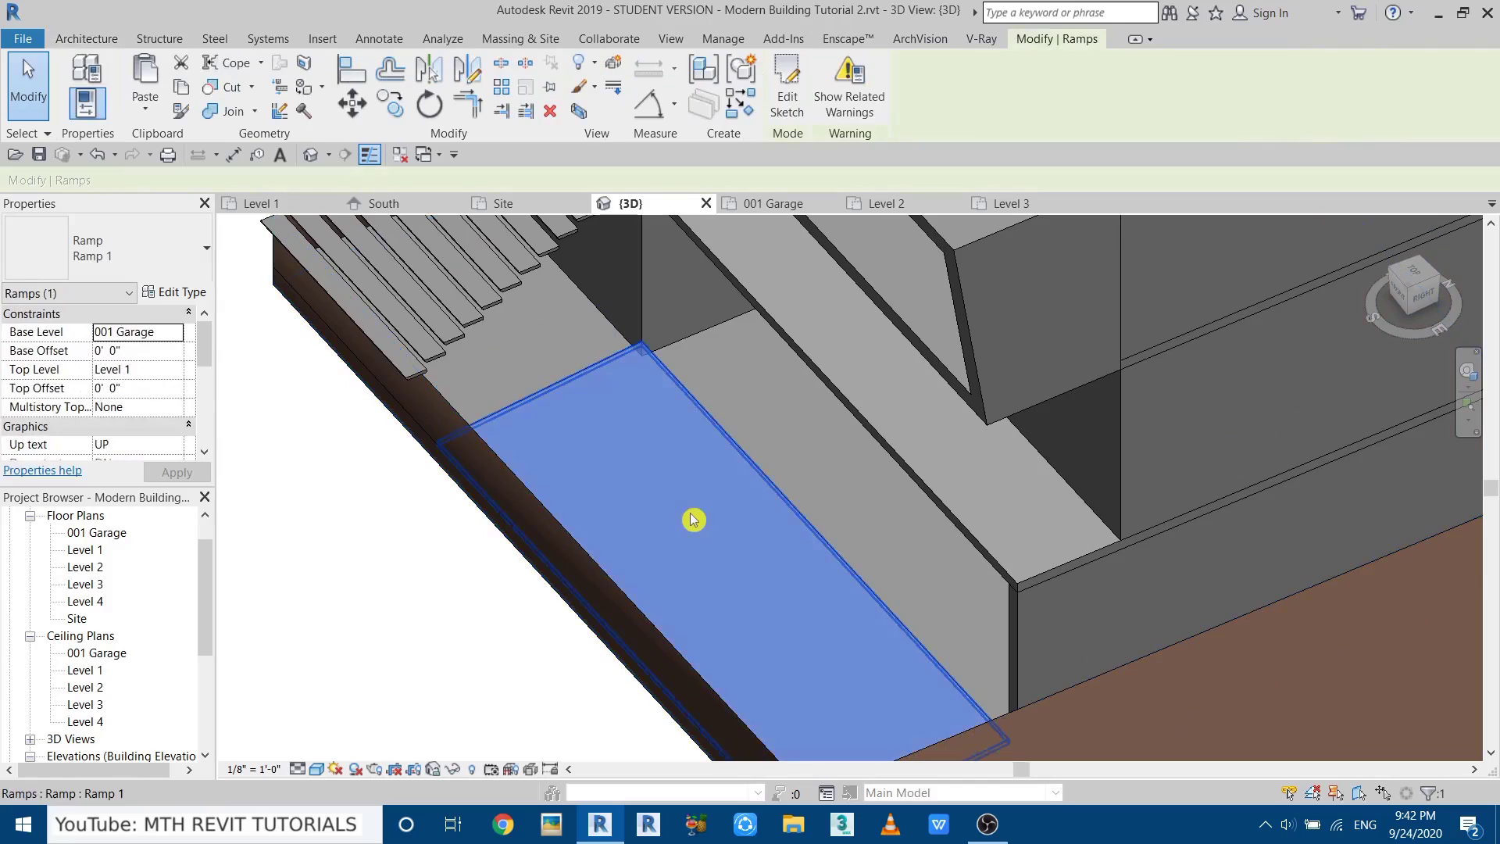
click(185, 297)
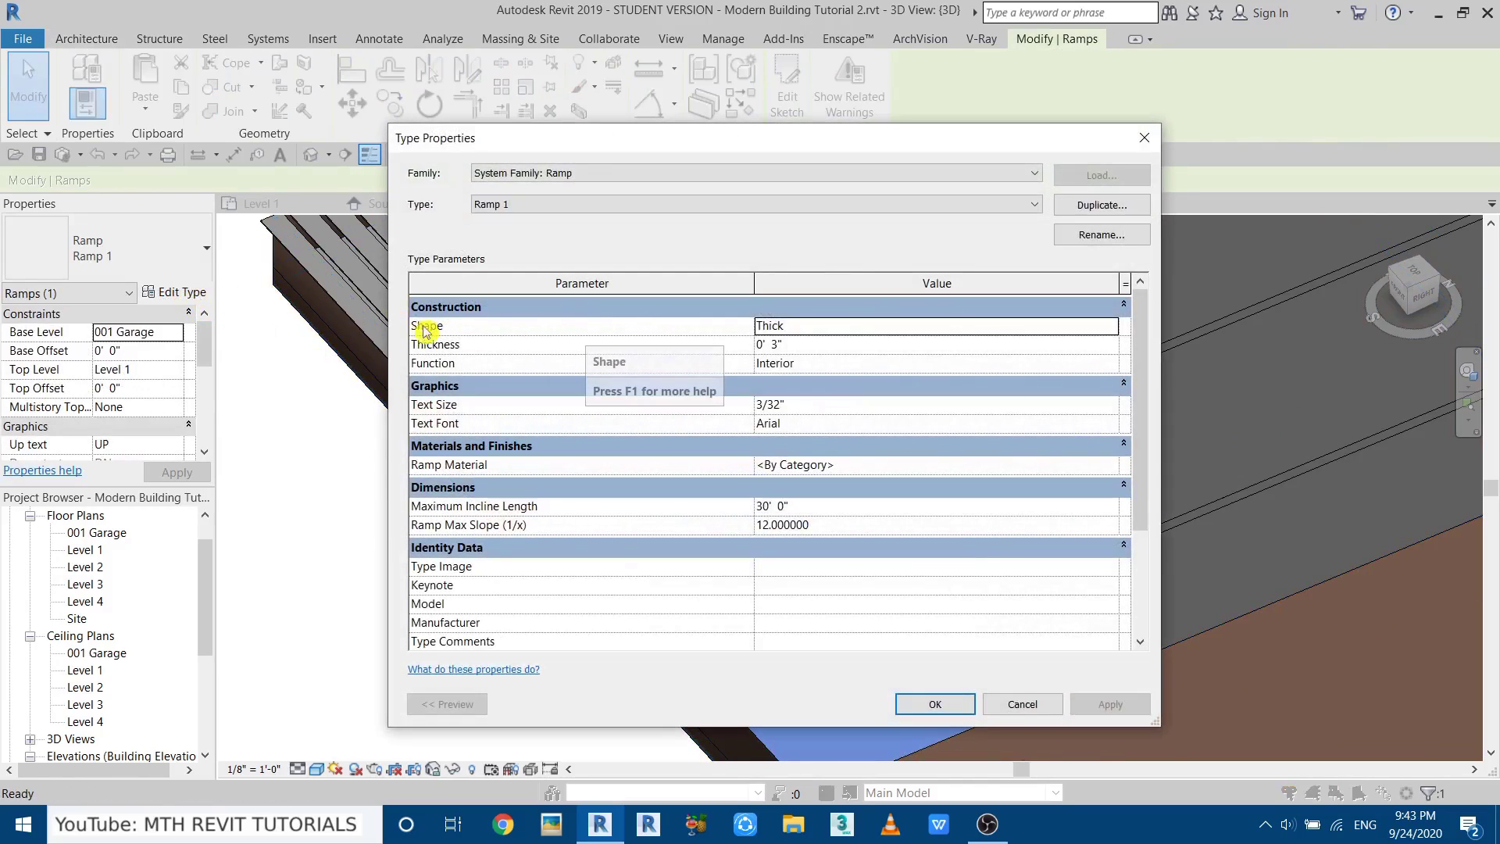
click(1114, 325)
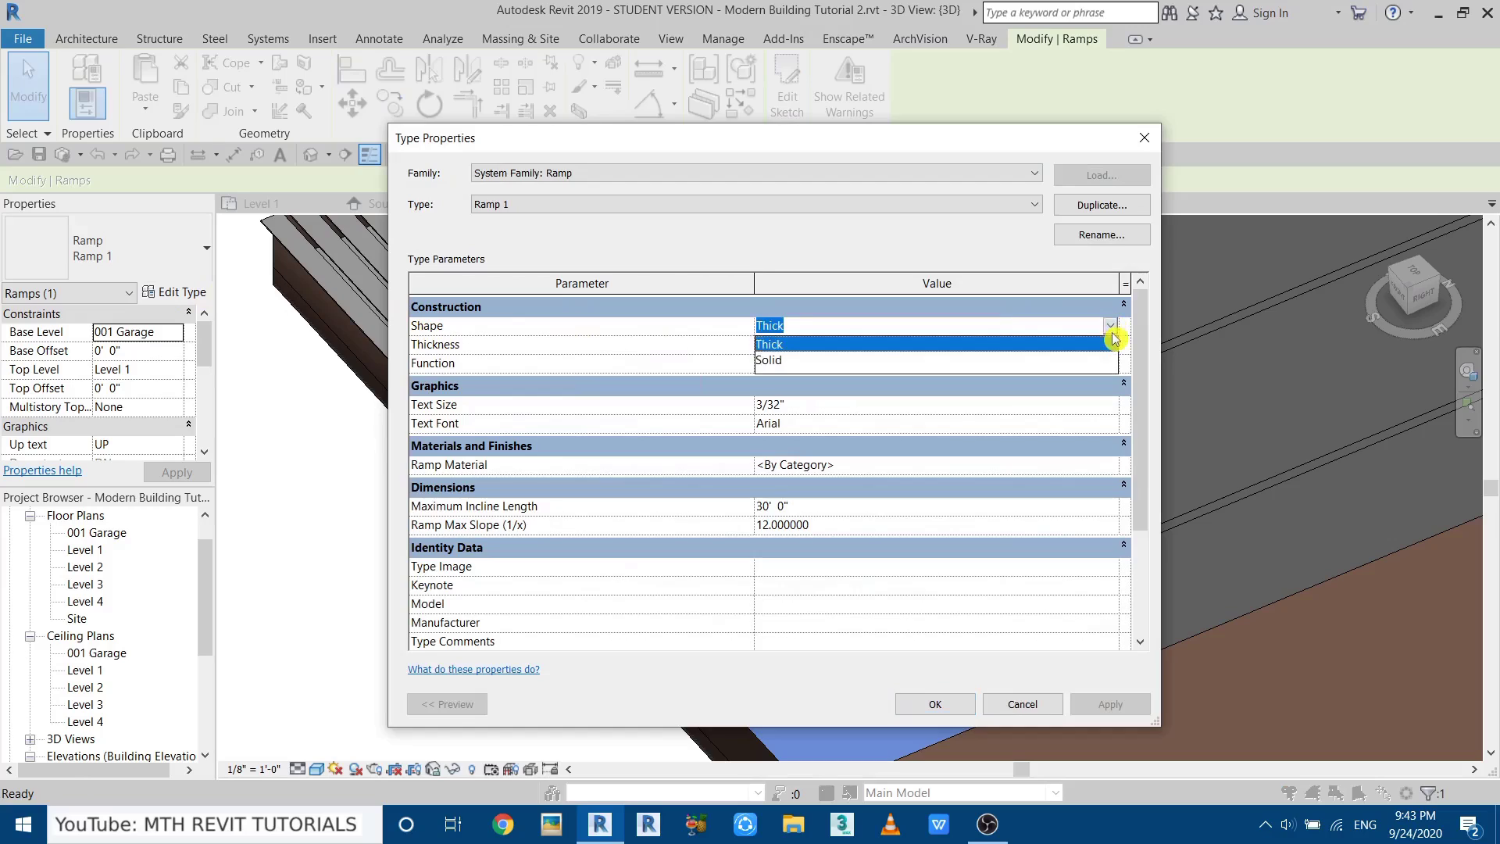
click(813, 361)
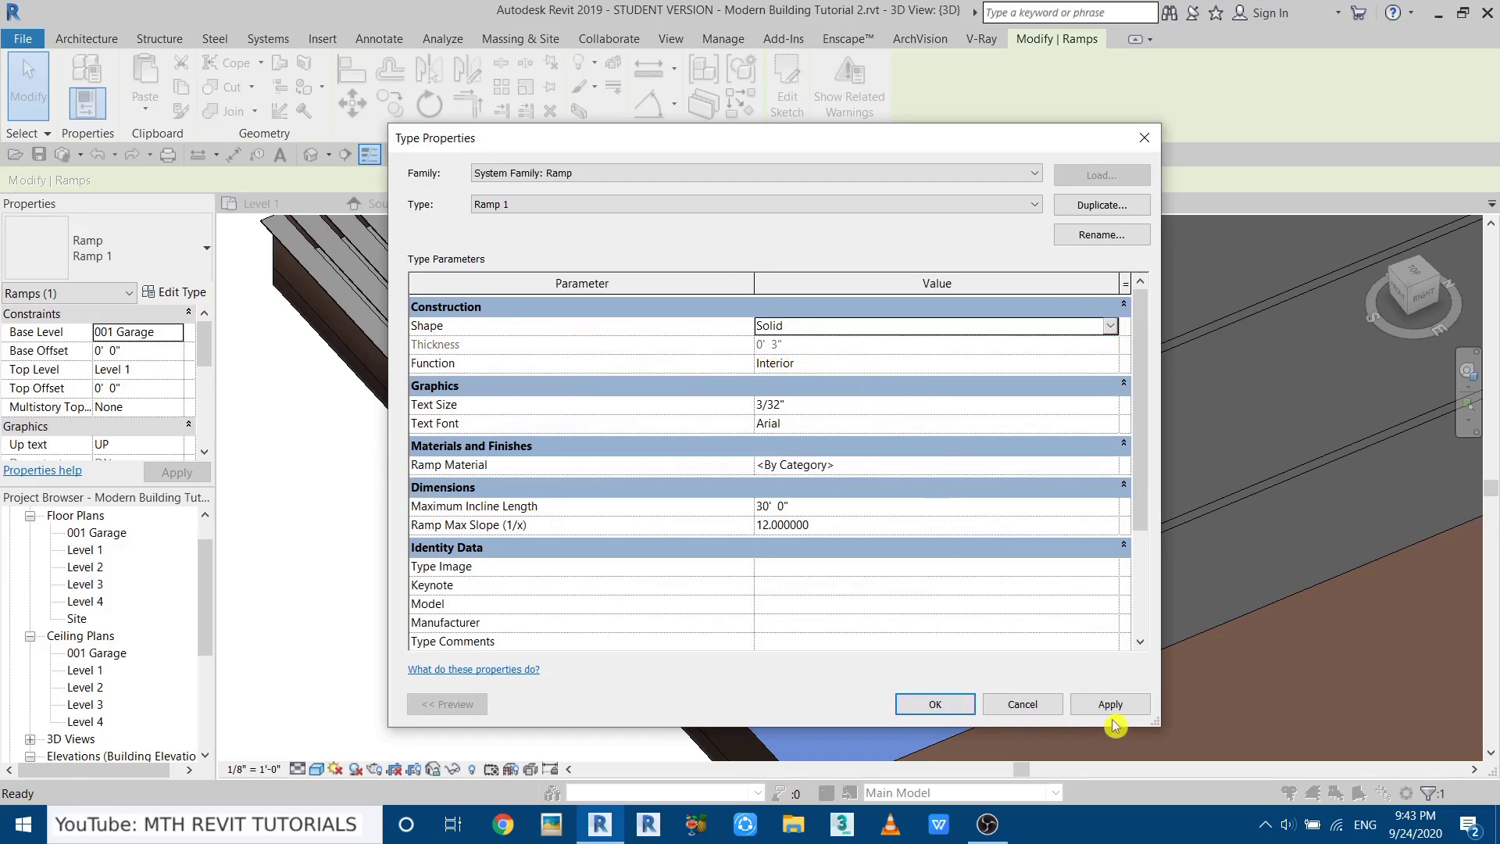
drag(930, 173, 751, 129)
click(756, 661)
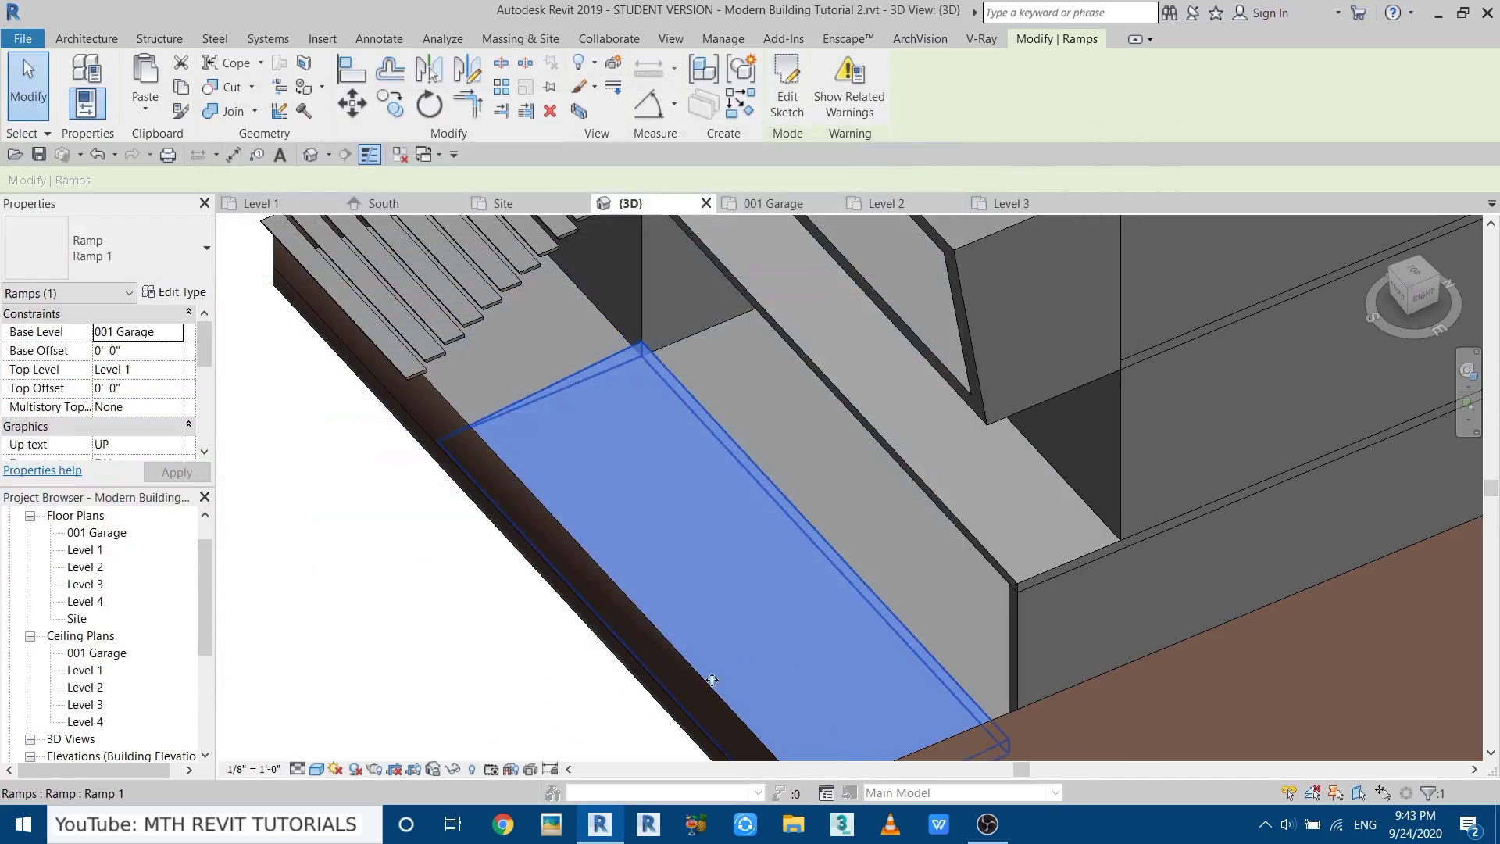
click(529, 683)
Flip the garage ramp's up direction in the 001 Garage plan.
shift+middle_drag(529, 682, 700, 456)
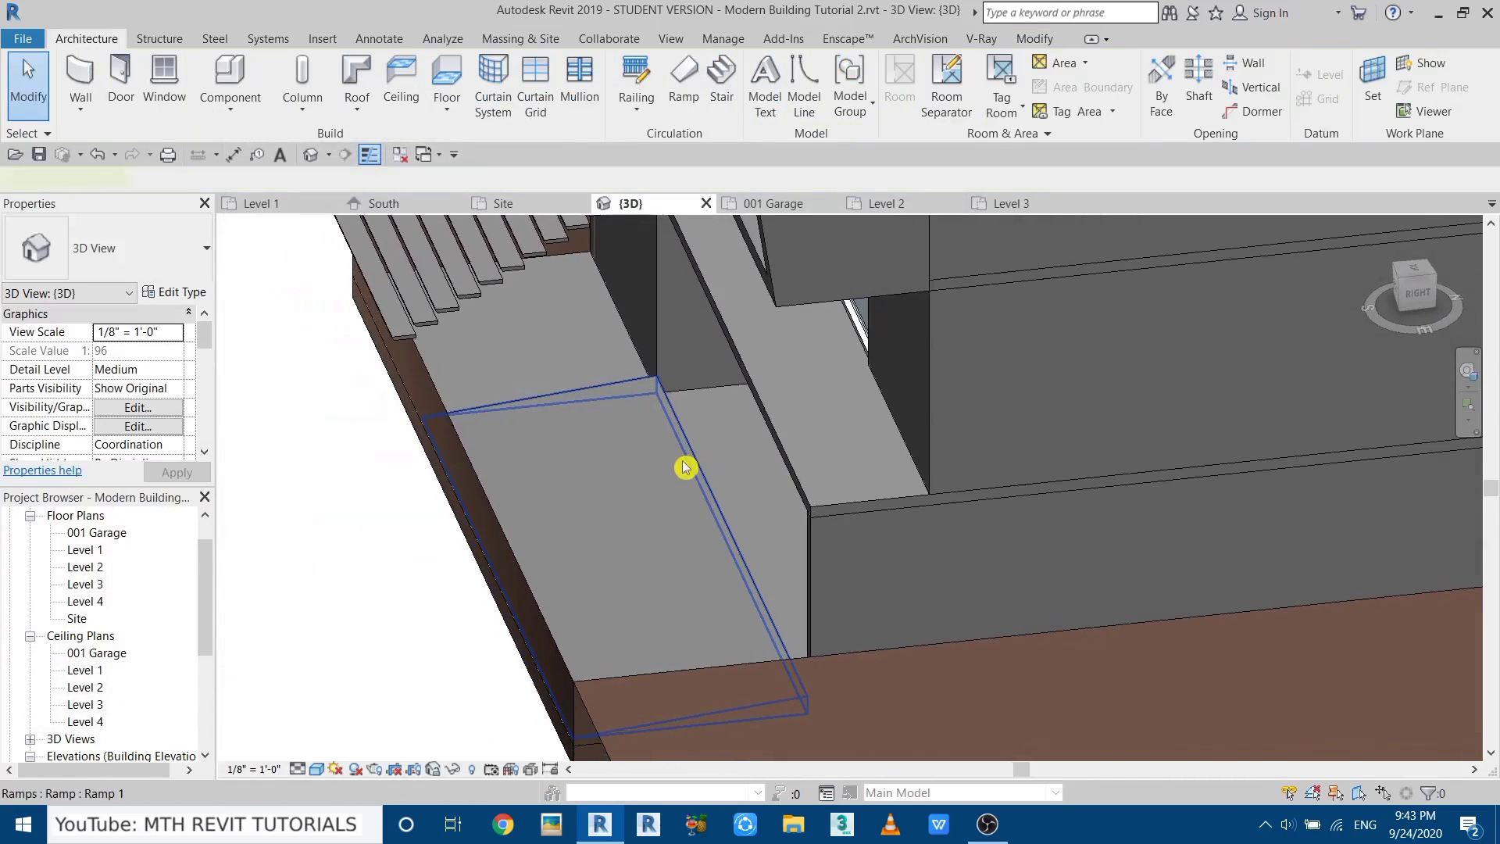
click(687, 468)
click(758, 203)
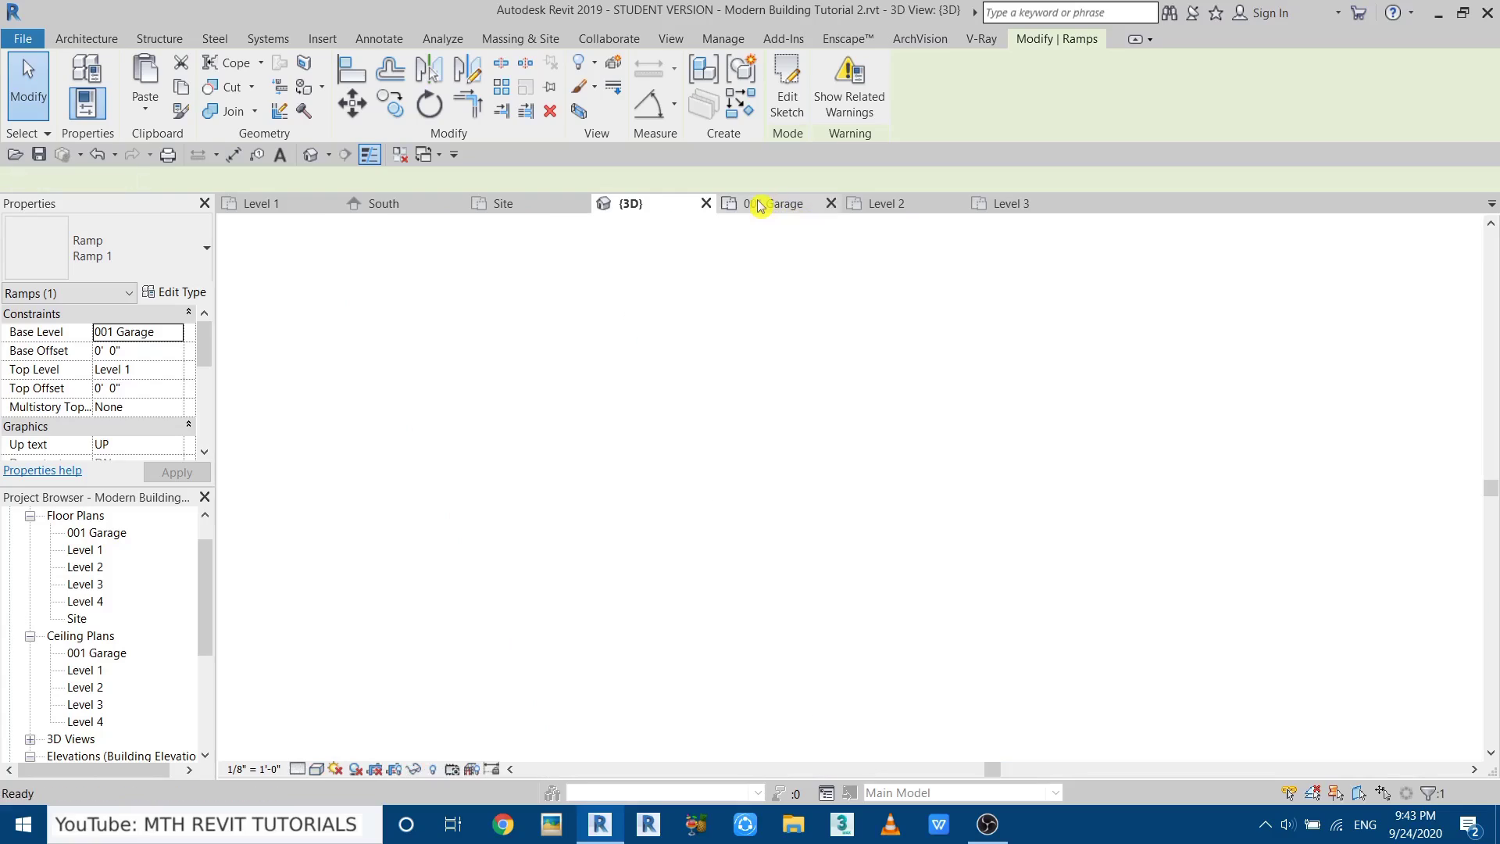
scroll(755, 716, up, 4)
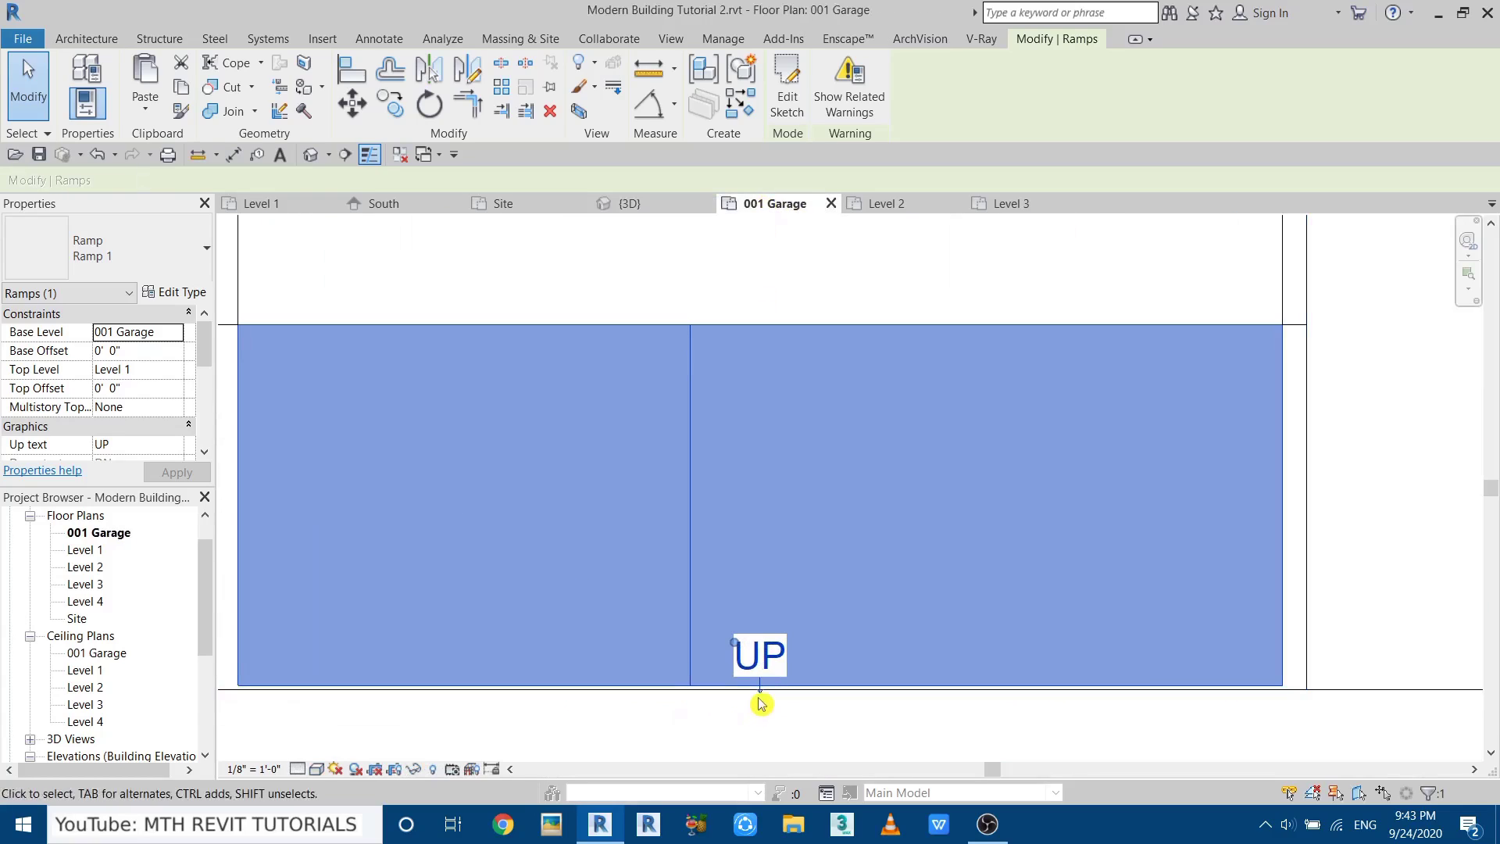
key(Escape)
click(716, 334)
click(763, 698)
key(Escape)
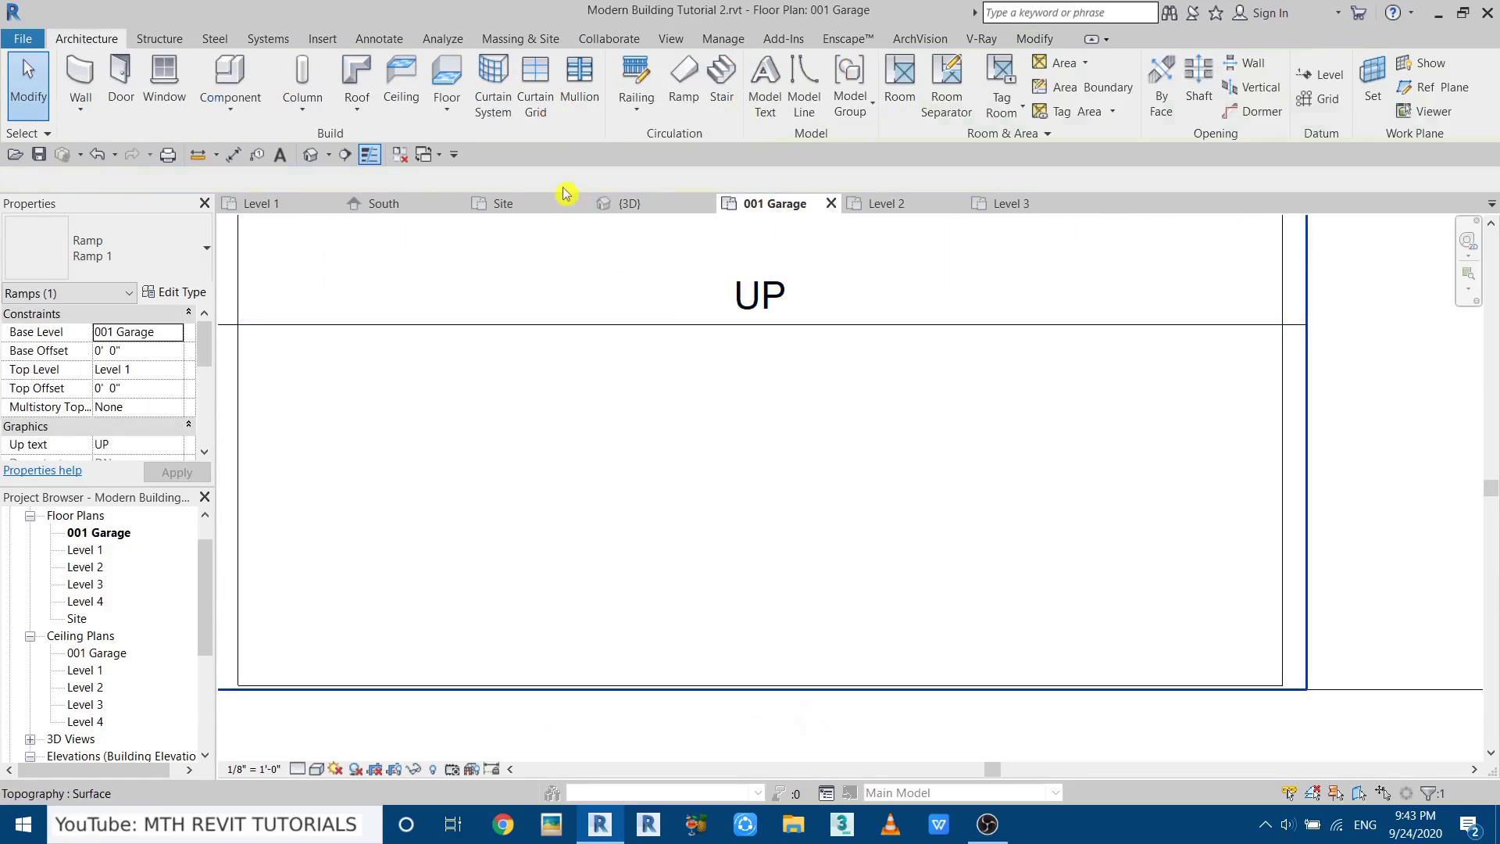
Back in the 3D view, set the ramp type's maximum slope (1/x) to 2.5.
click(644, 211)
shift+middle_drag(633, 390, 660, 597)
scroll(660, 596, down, 2)
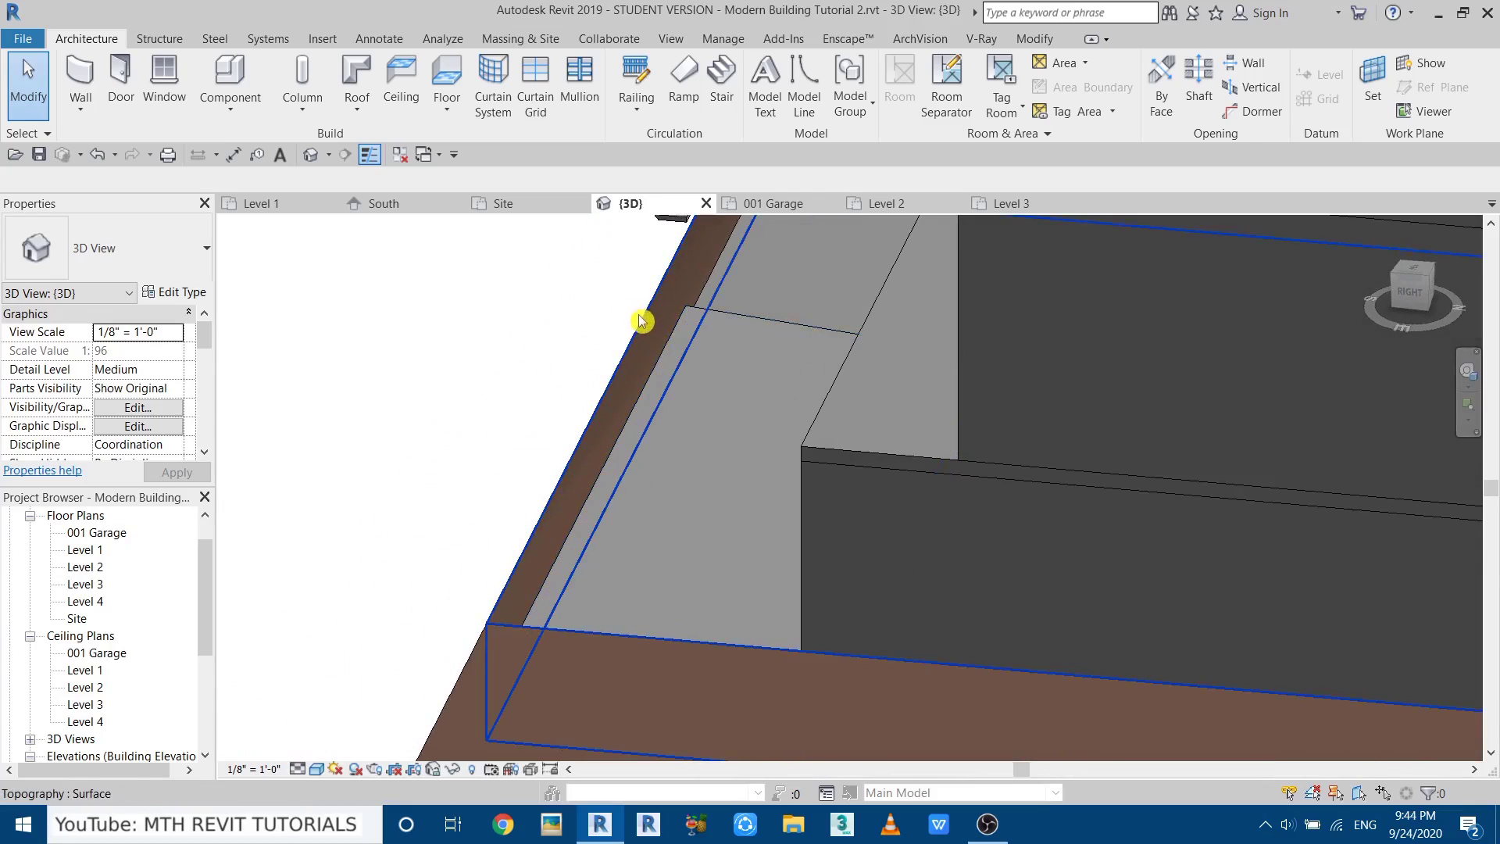
click(696, 387)
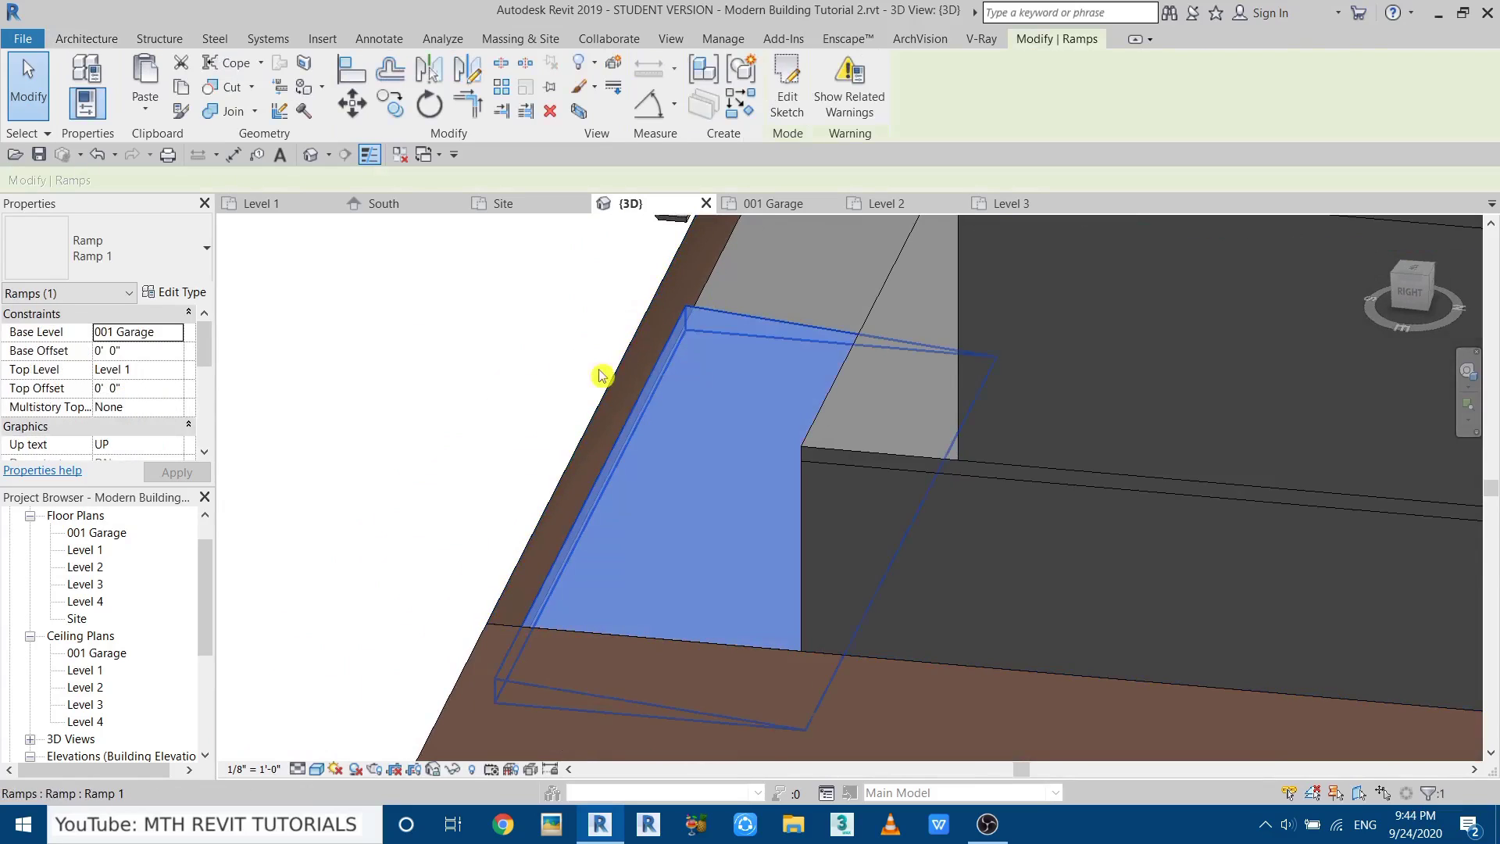
click(170, 295)
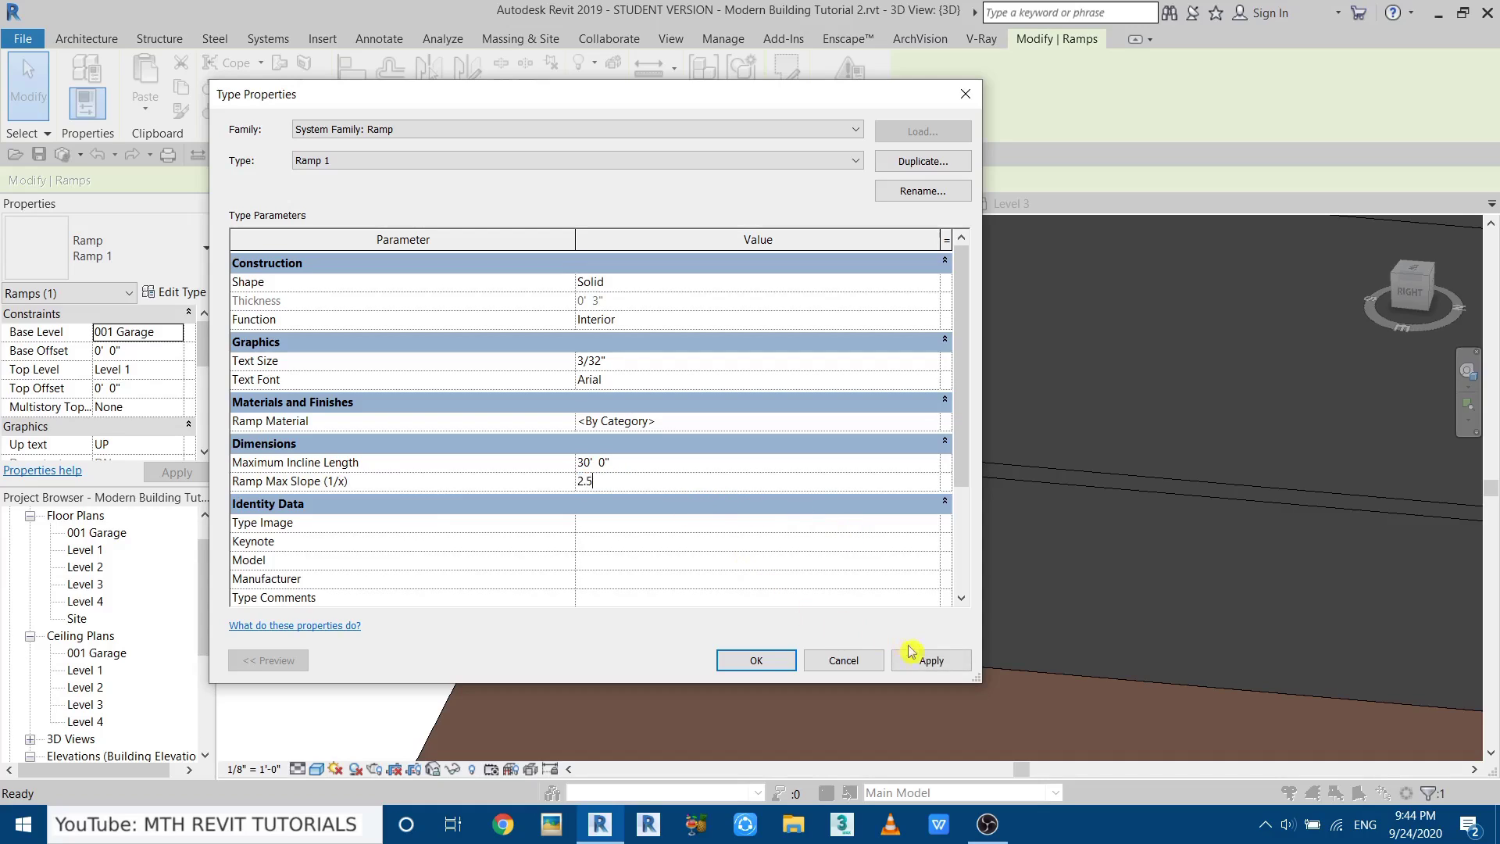
click(930, 660)
drag(485, 95, 924, 99)
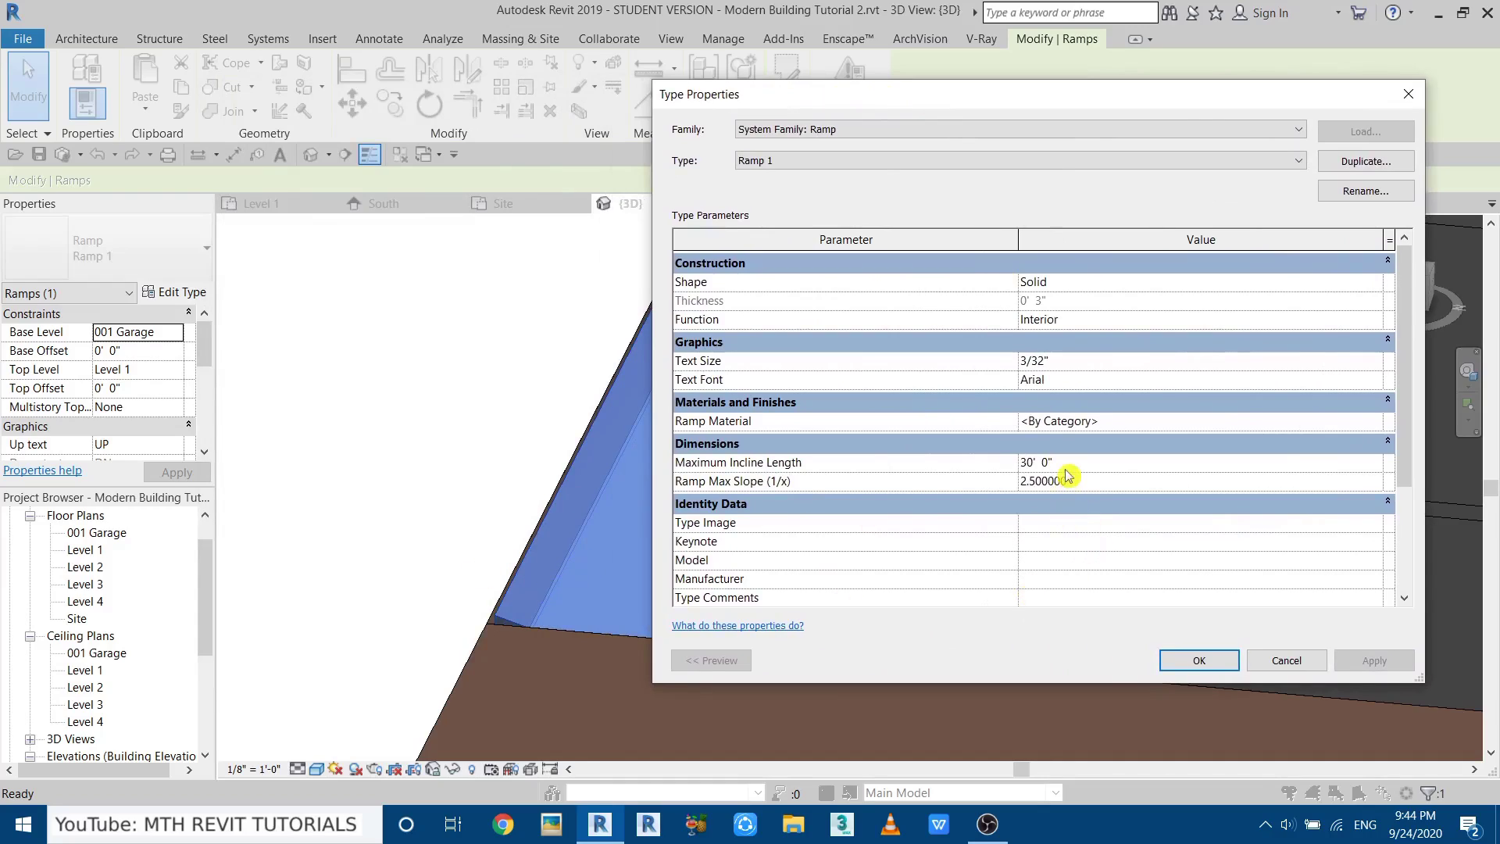
click(1094, 478)
click(1193, 661)
Align the garage ramp's outer side face with the front face of the building pad.
scroll(626, 468, up, 4)
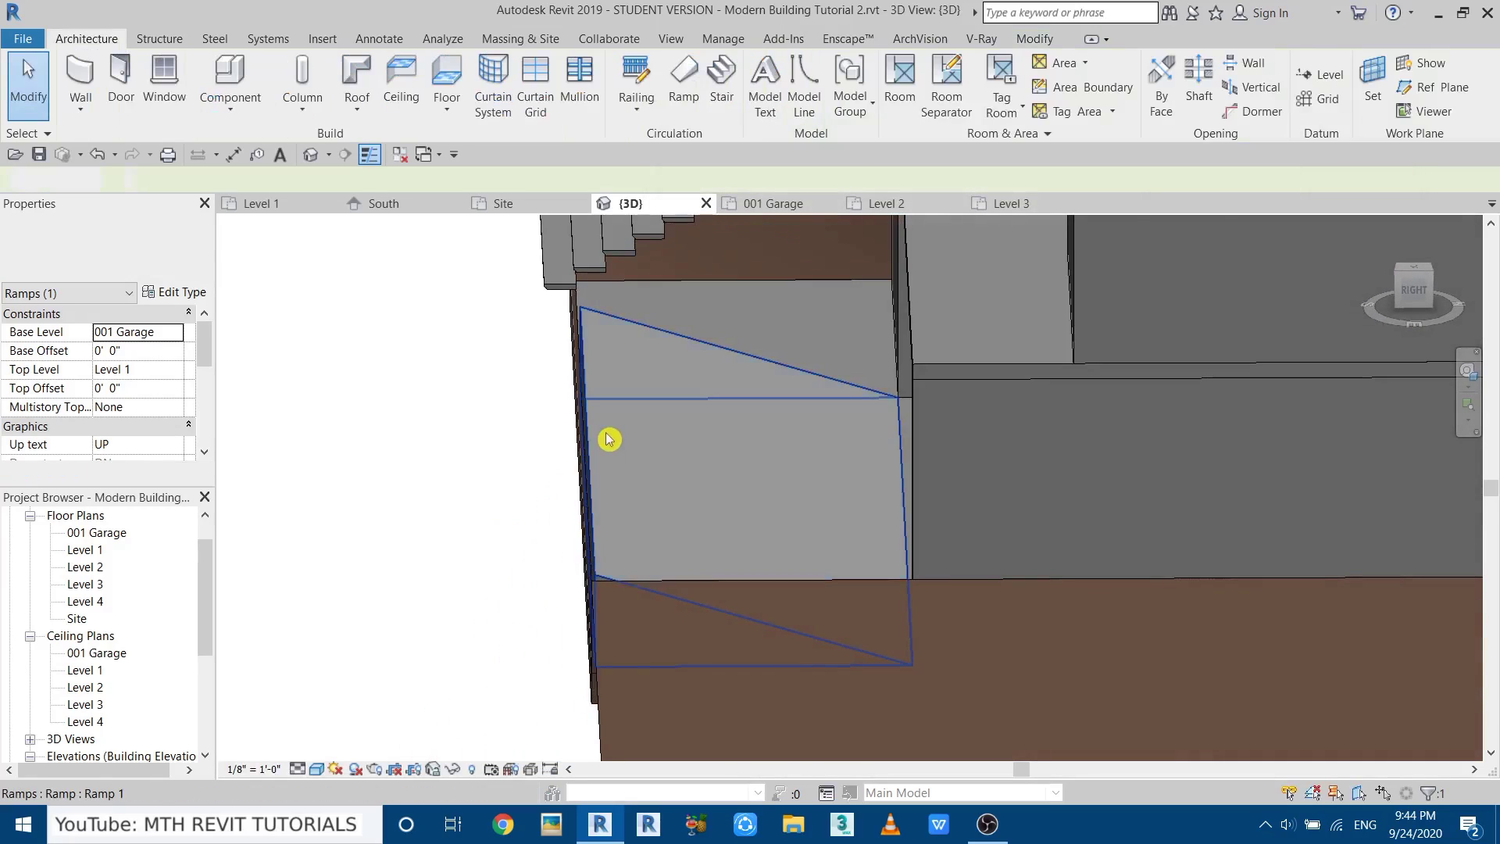
shift+middle_drag(610, 439, 633, 459)
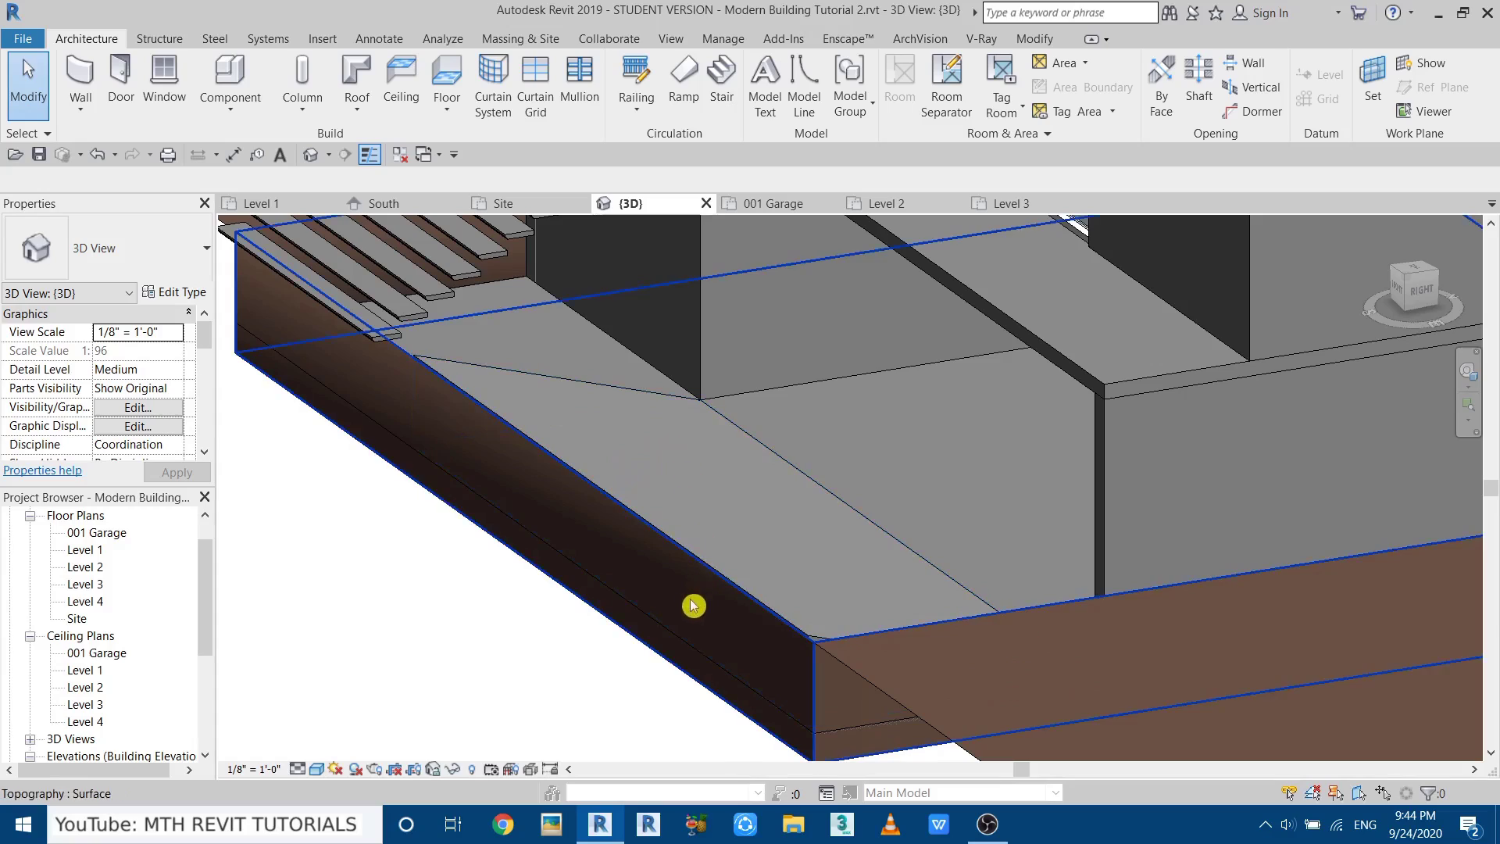
key(a)
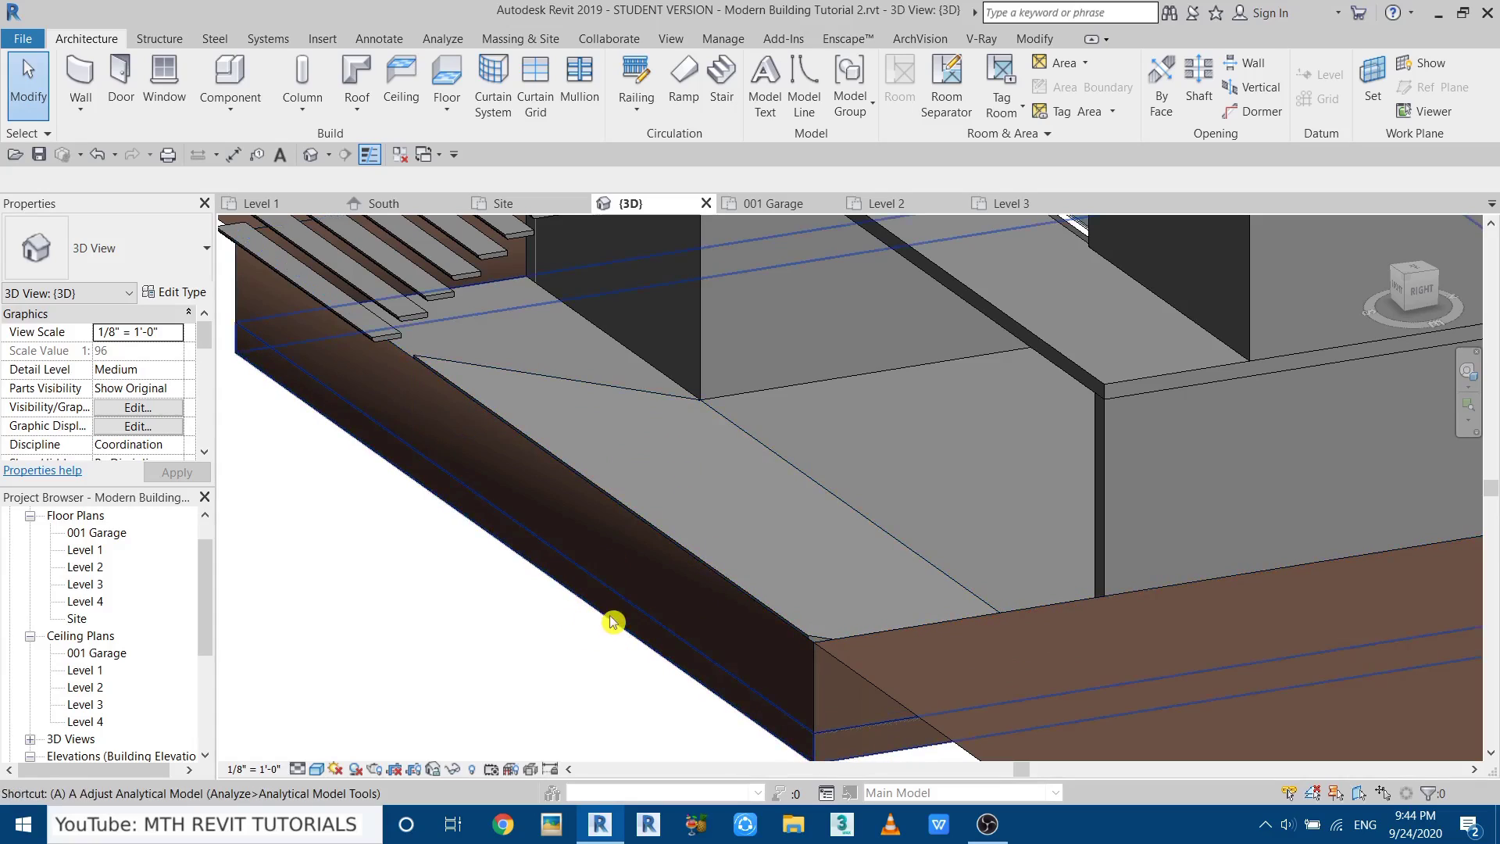
key(l)
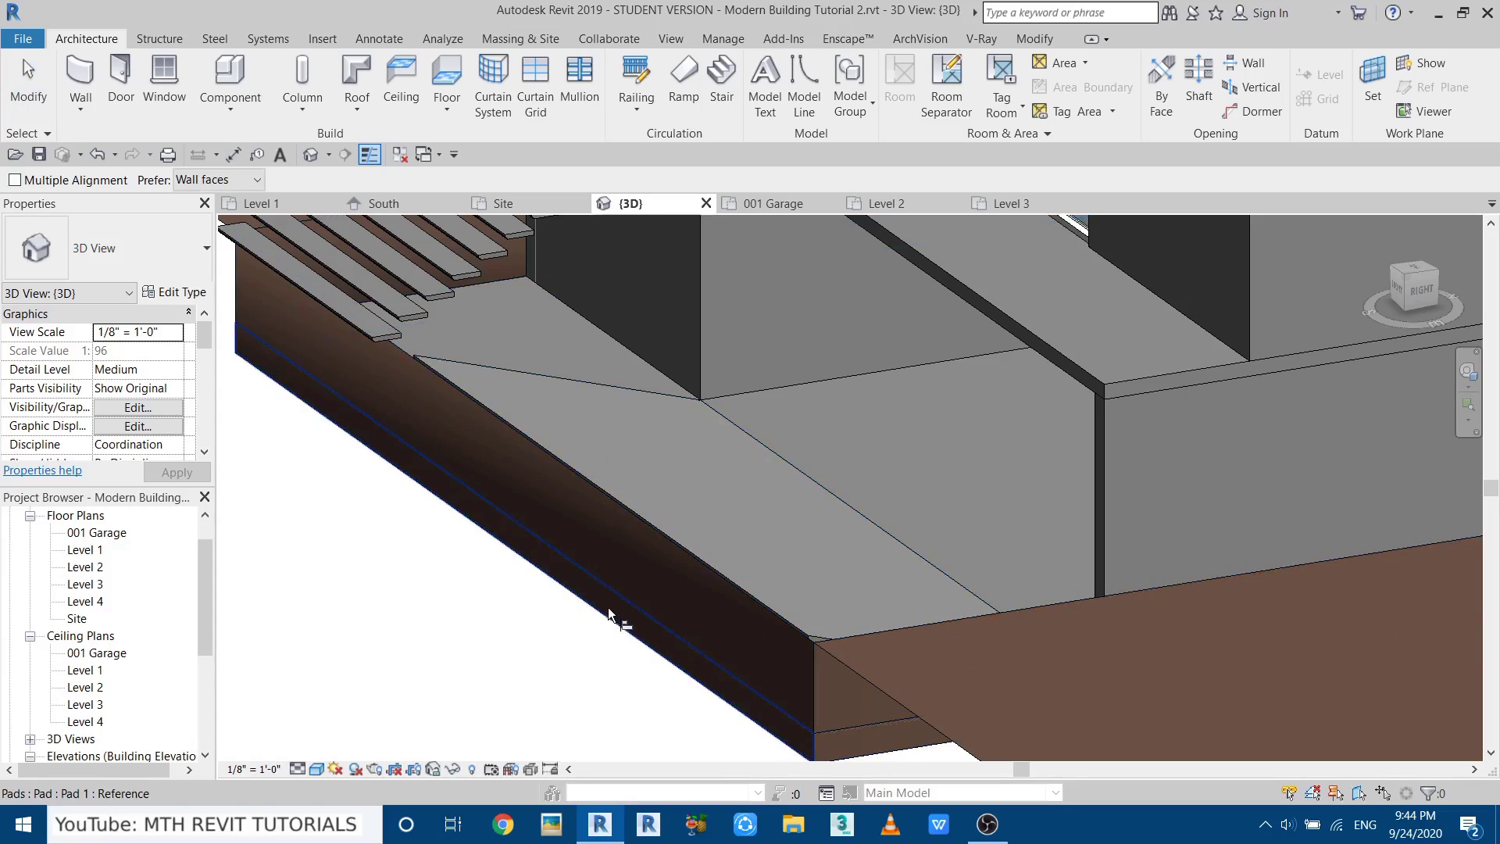
click(610, 618)
scroll(443, 343, up, 5)
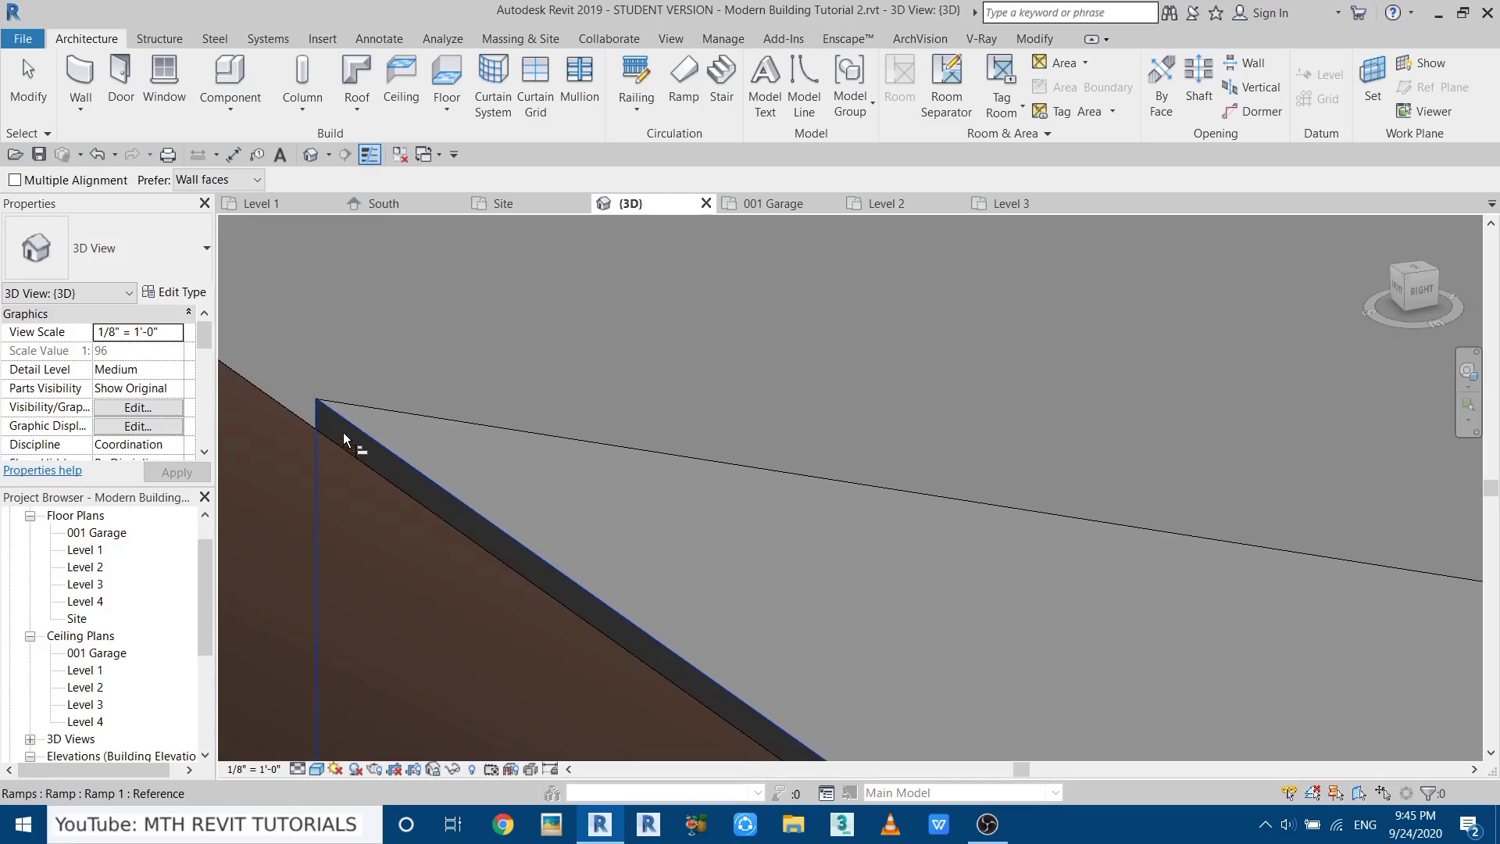
click(346, 432)
scroll(359, 407, down, 5)
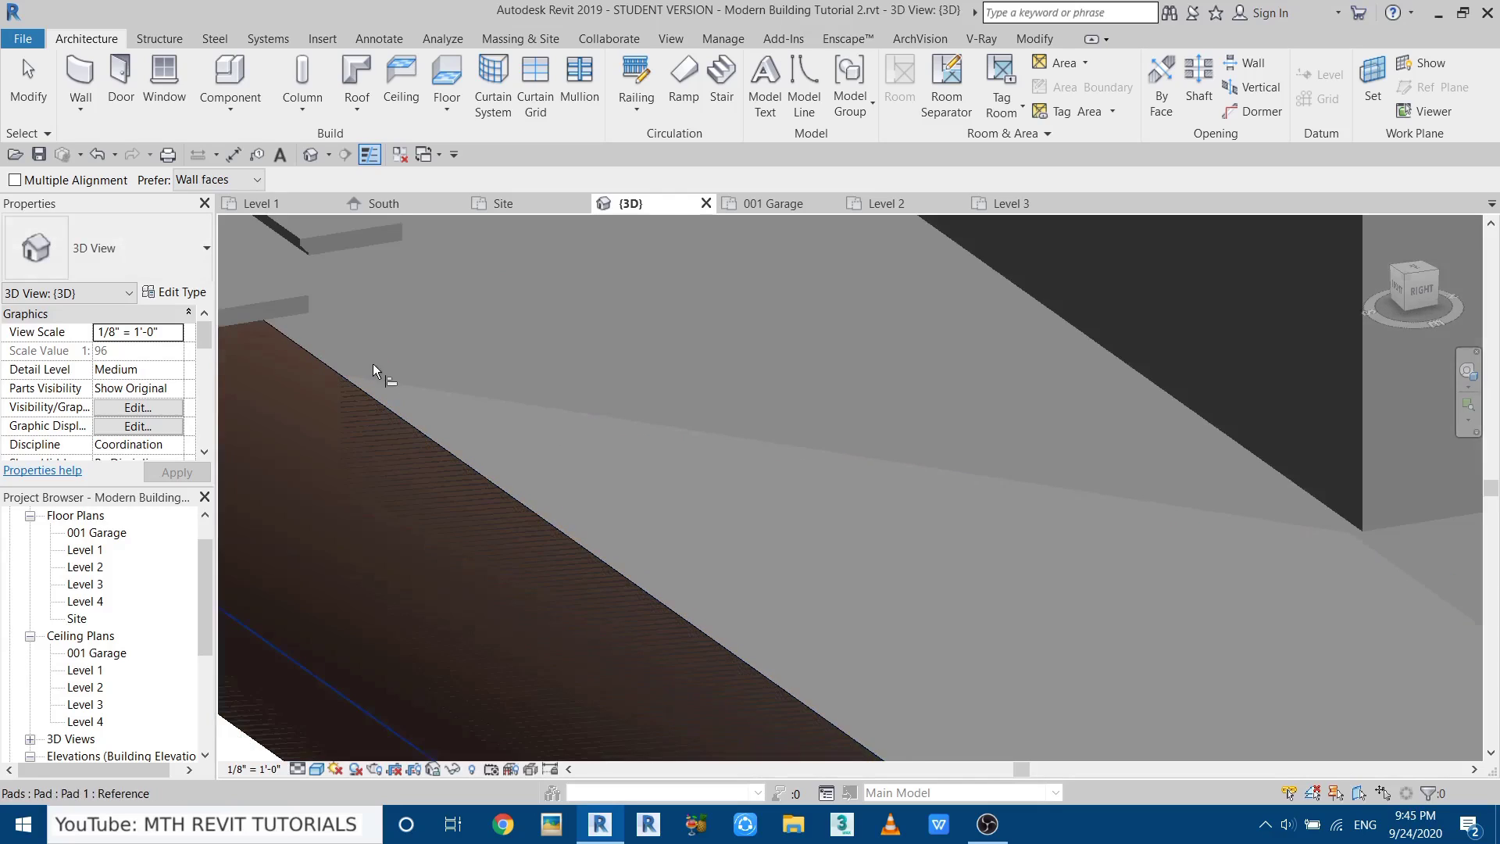
key(Escape)
Open the profile of the garage's right side wall beside the ramp for editing and view it from the right.
shift+middle_drag(550, 445, 458, 492)
scroll(459, 492, down, 6)
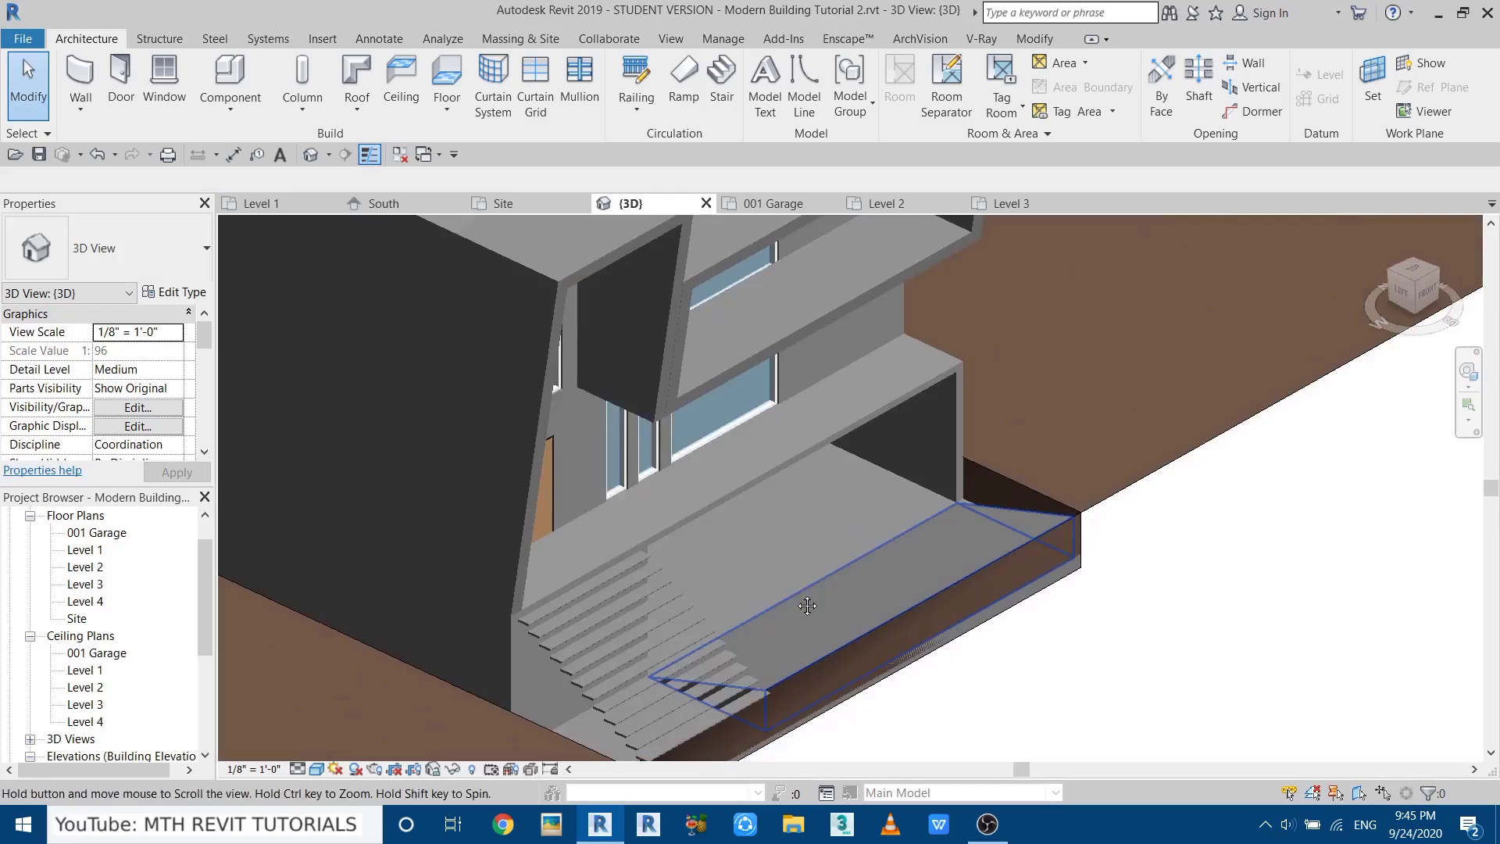
click(938, 442)
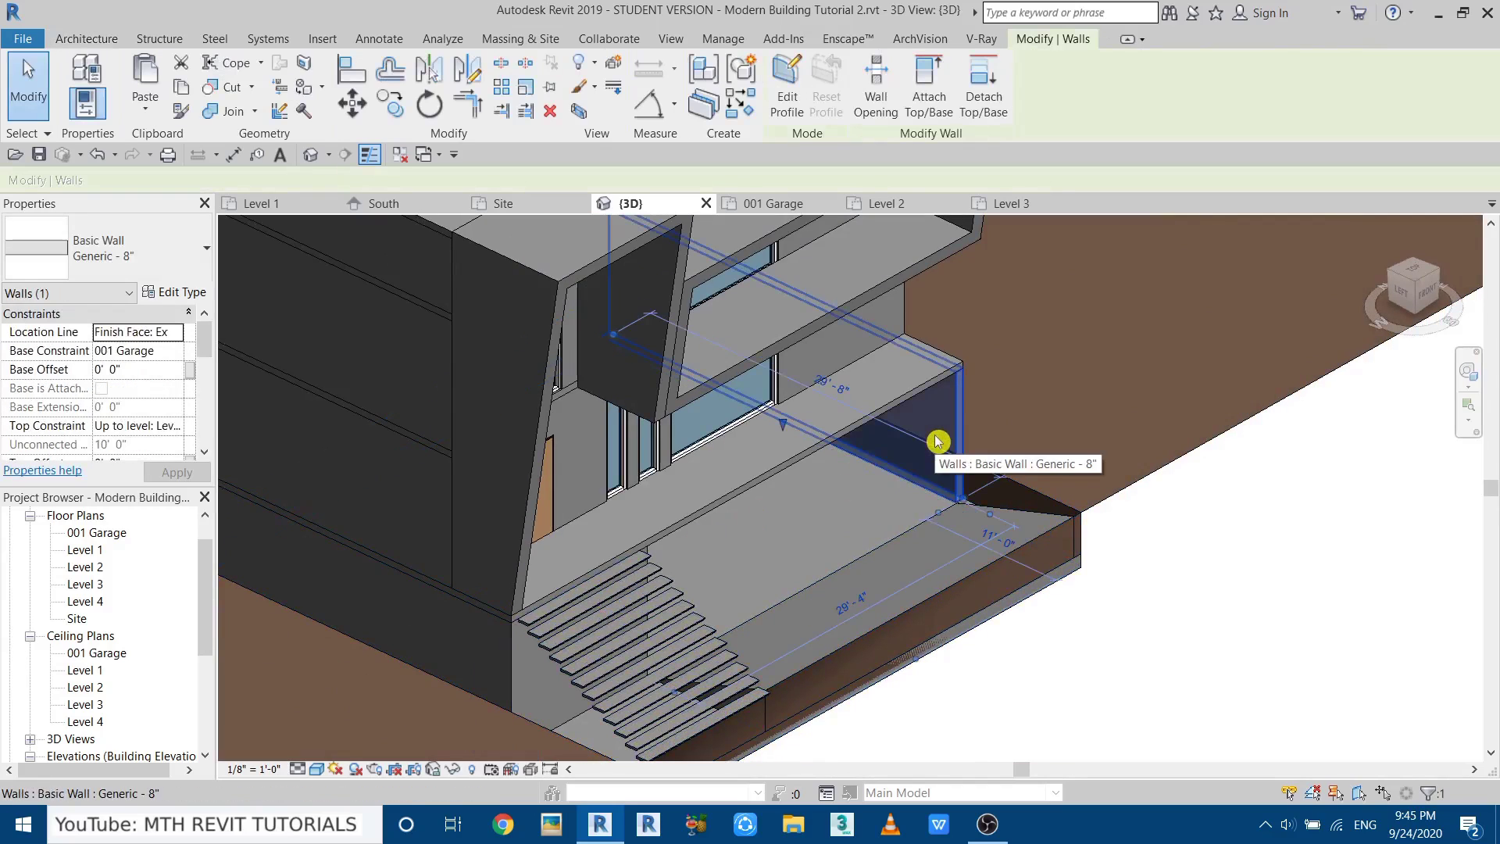
click(794, 108)
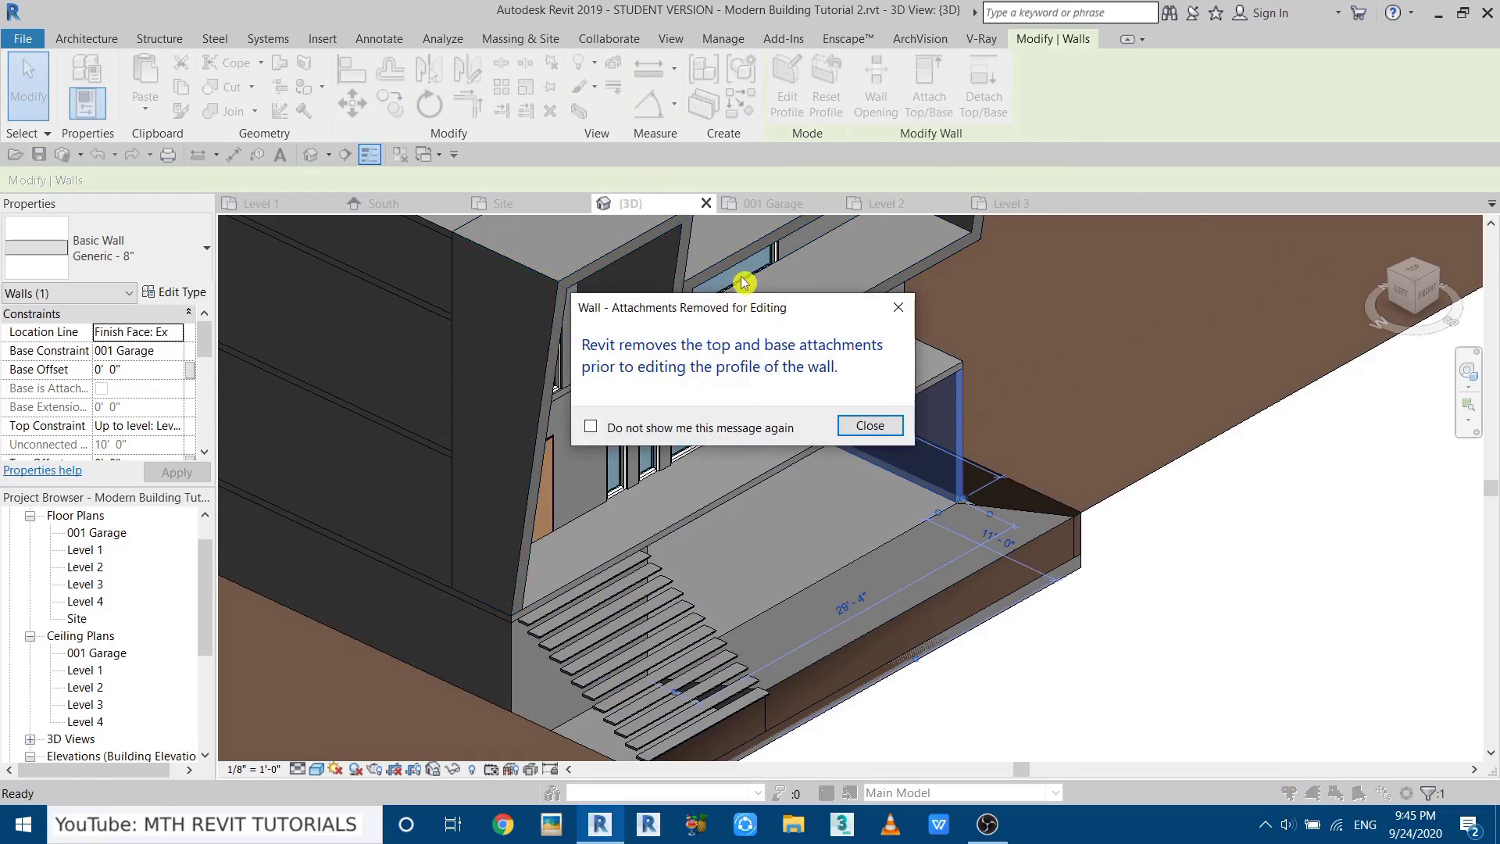
drag(747, 307, 651, 362)
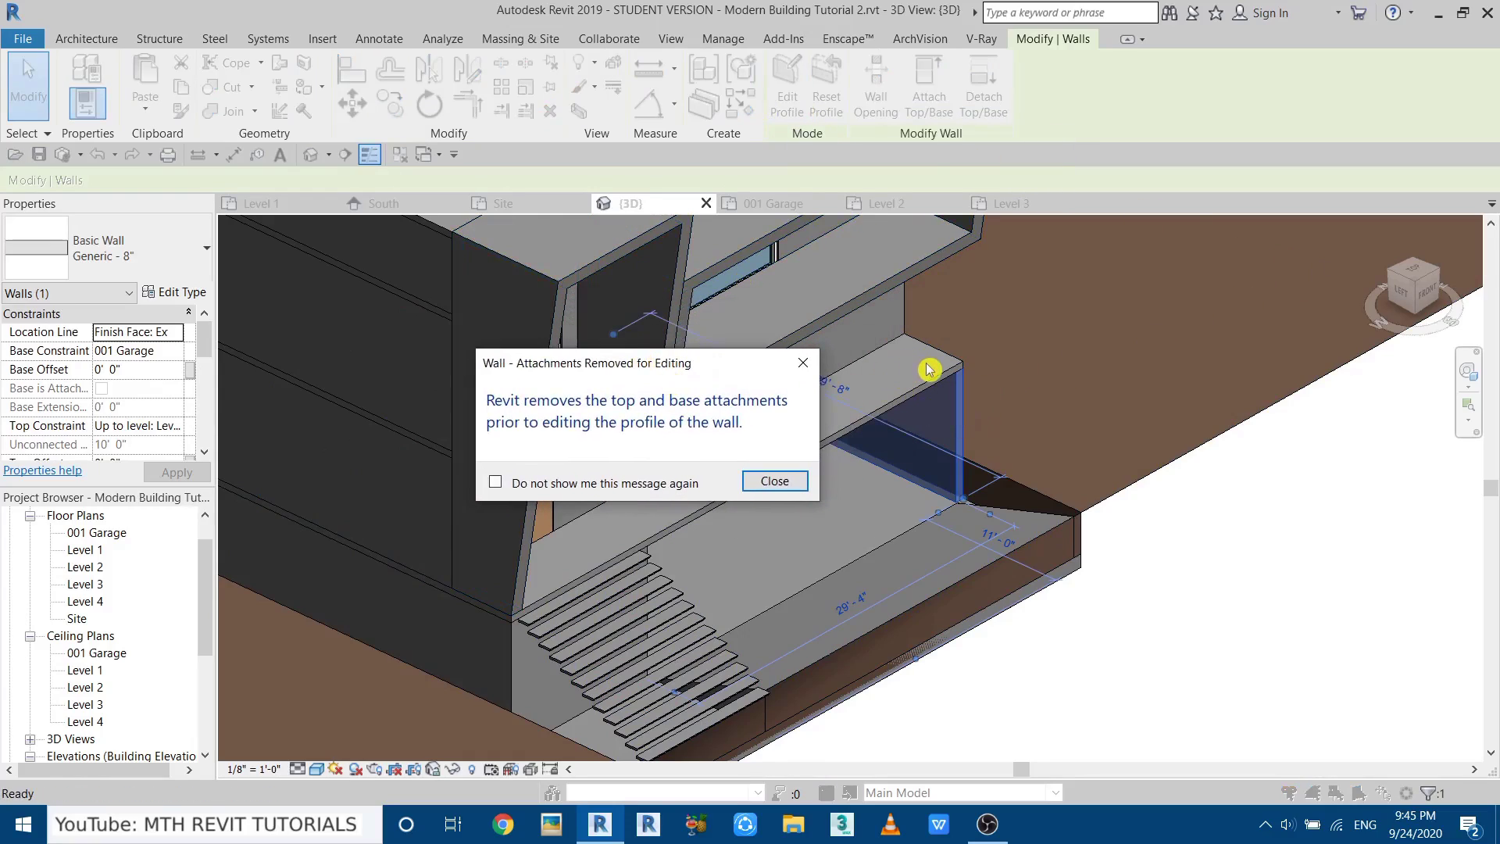
click(793, 481)
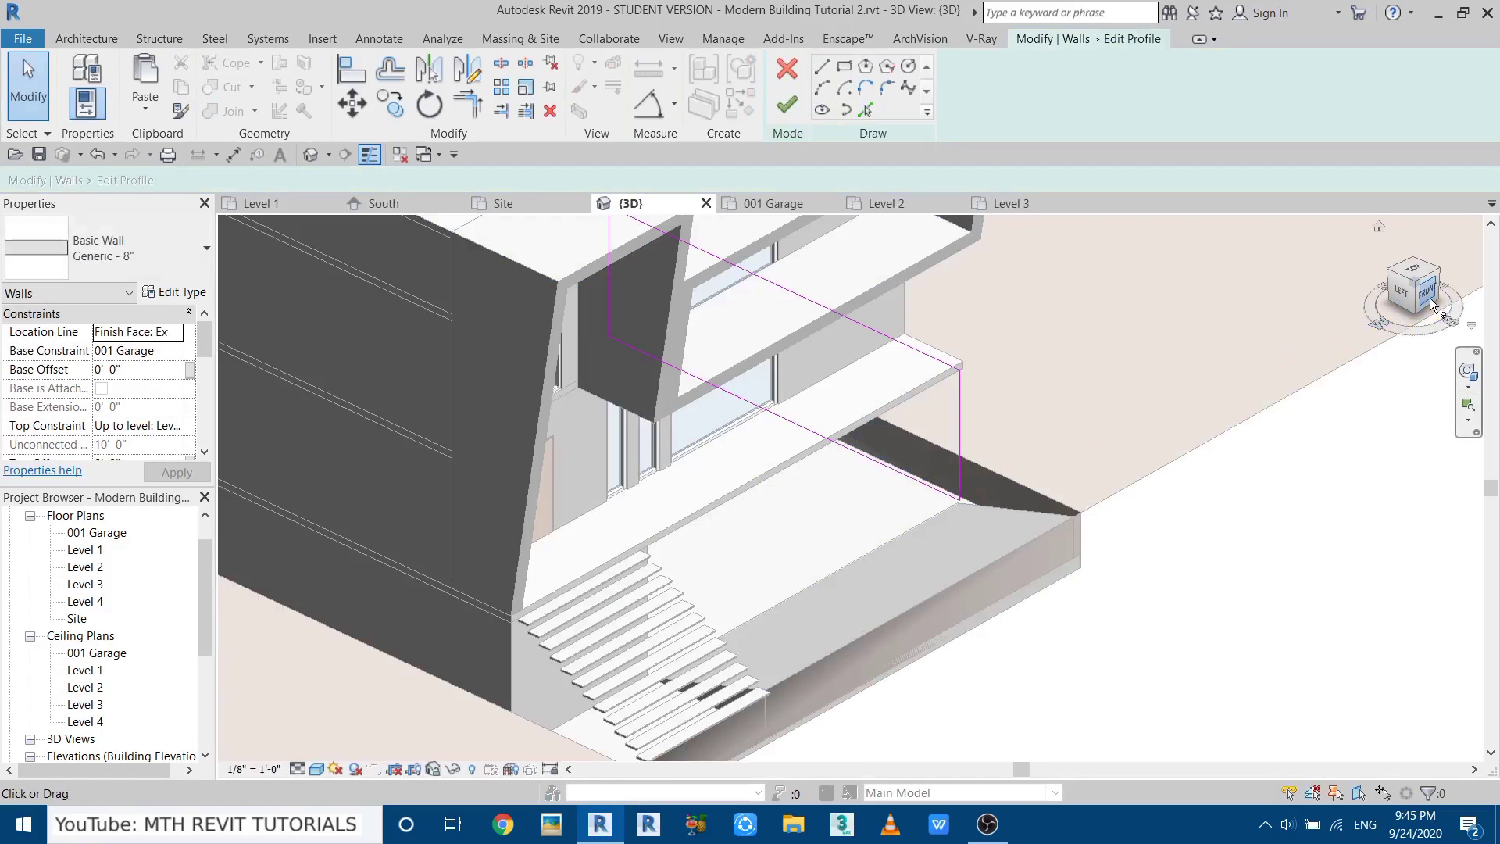
drag(1432, 305, 1474, 311)
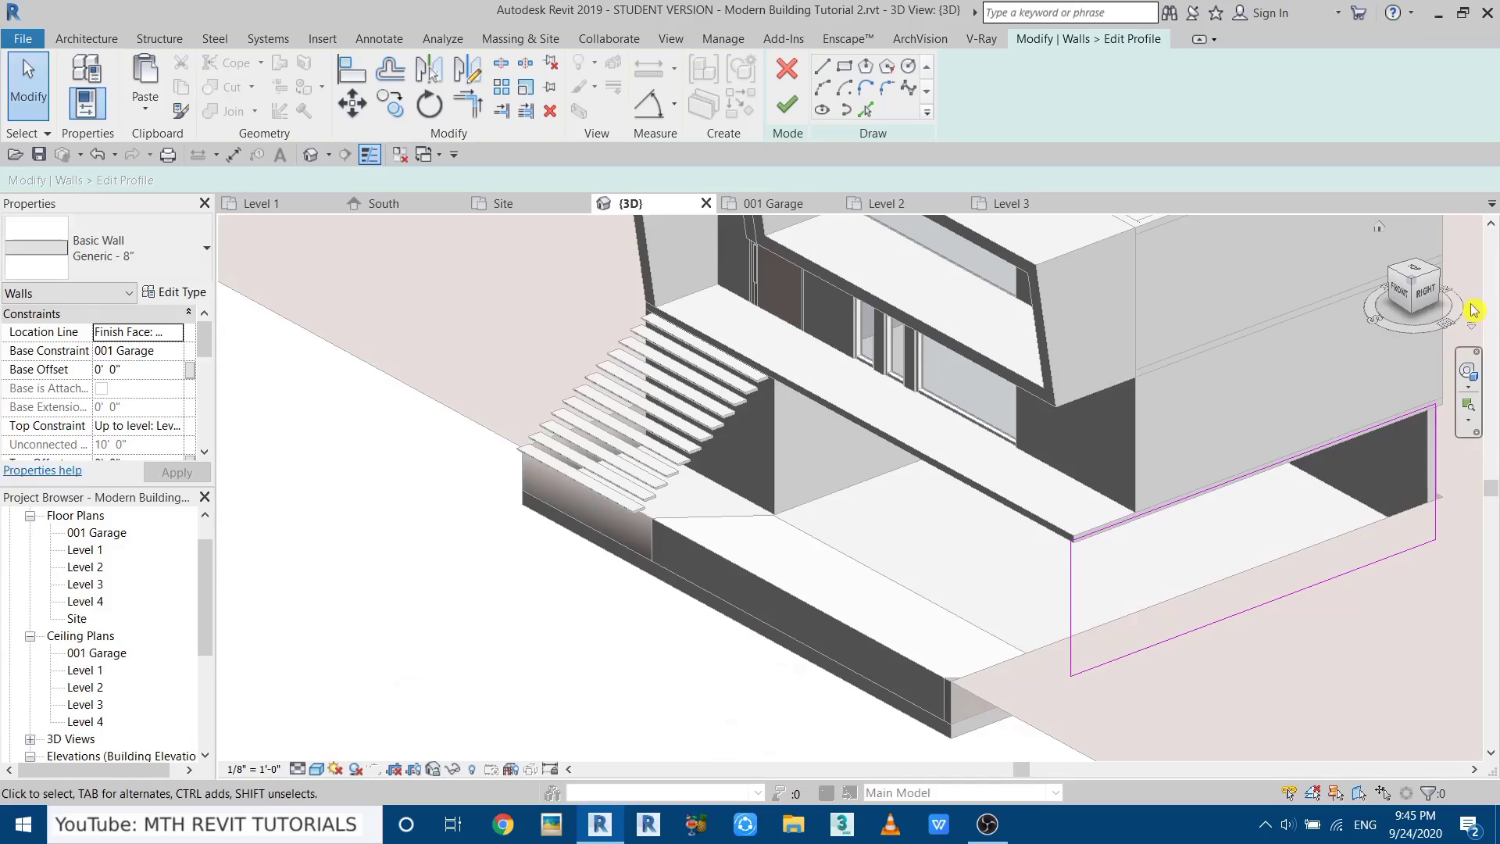
click(1429, 301)
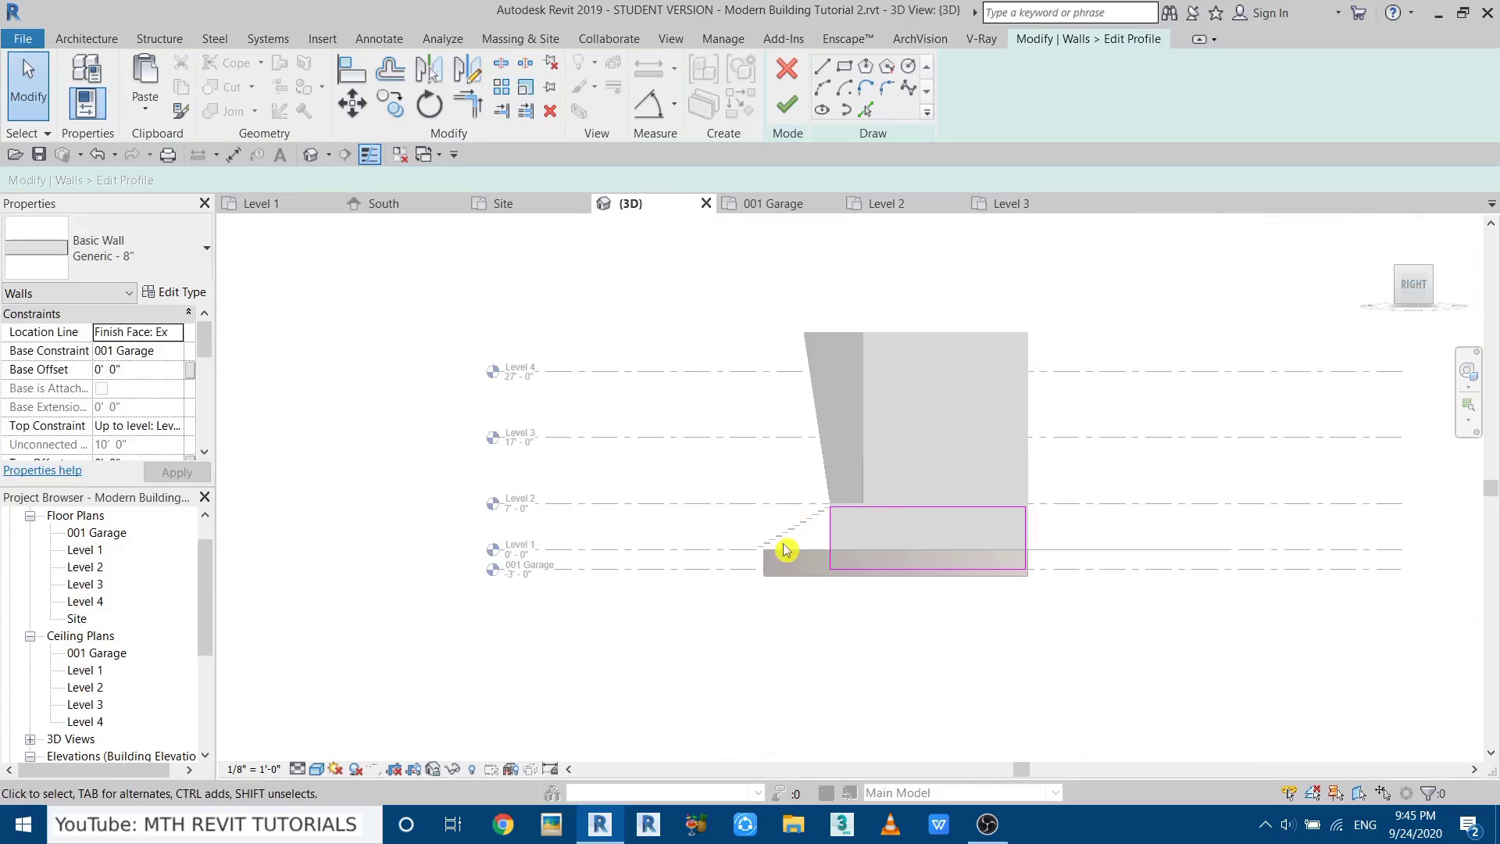
Replace the profile's front vertical edge with a sloping line from the upper front corner along the stair treads down to Level 1.
scroll(785, 550, up, 3)
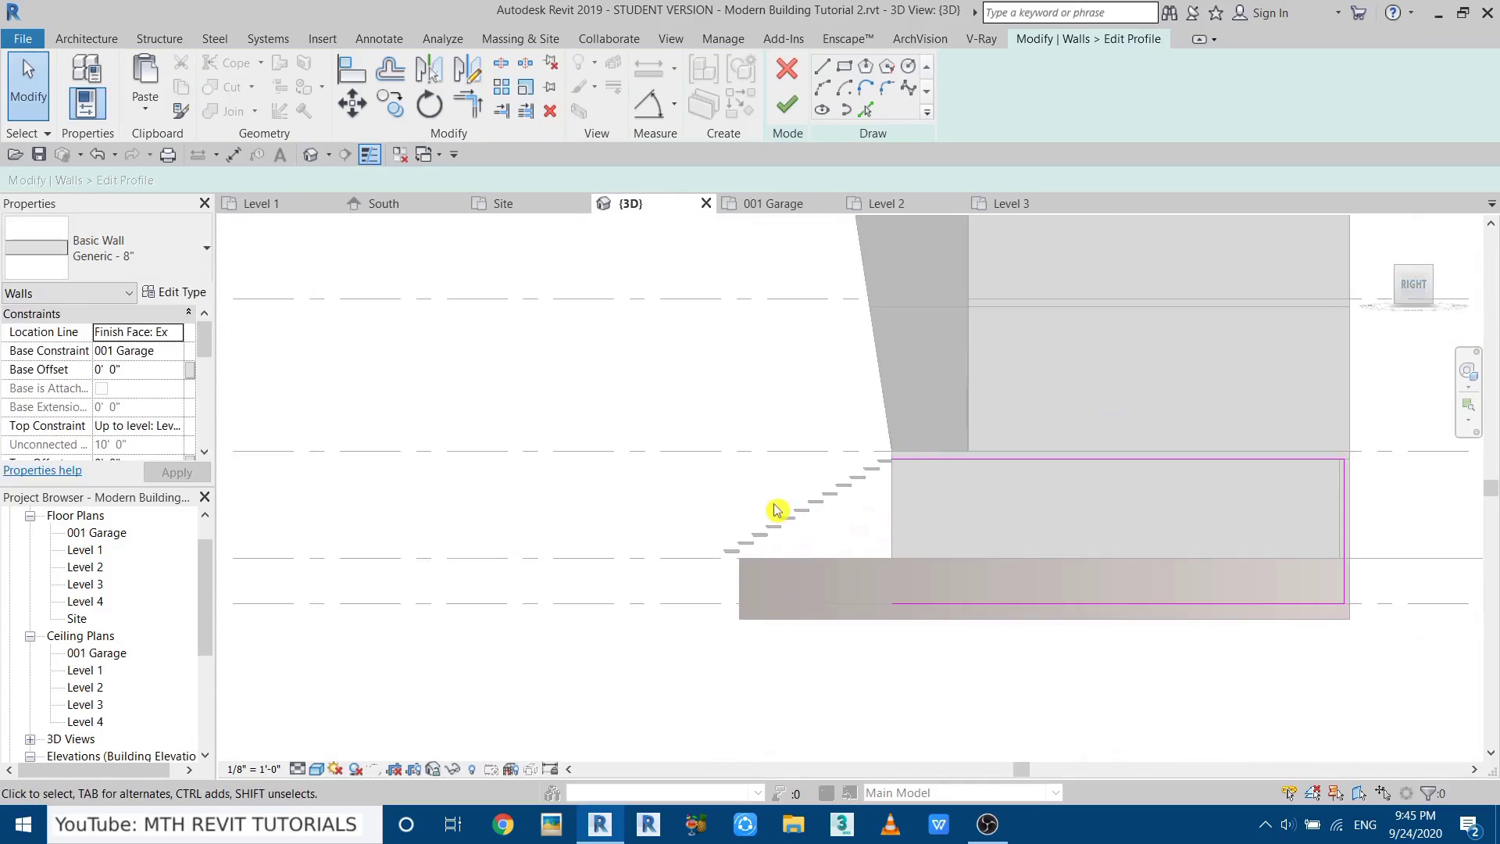
scroll(776, 510, up, 3)
click(822, 67)
scroll(990, 419, down, 2)
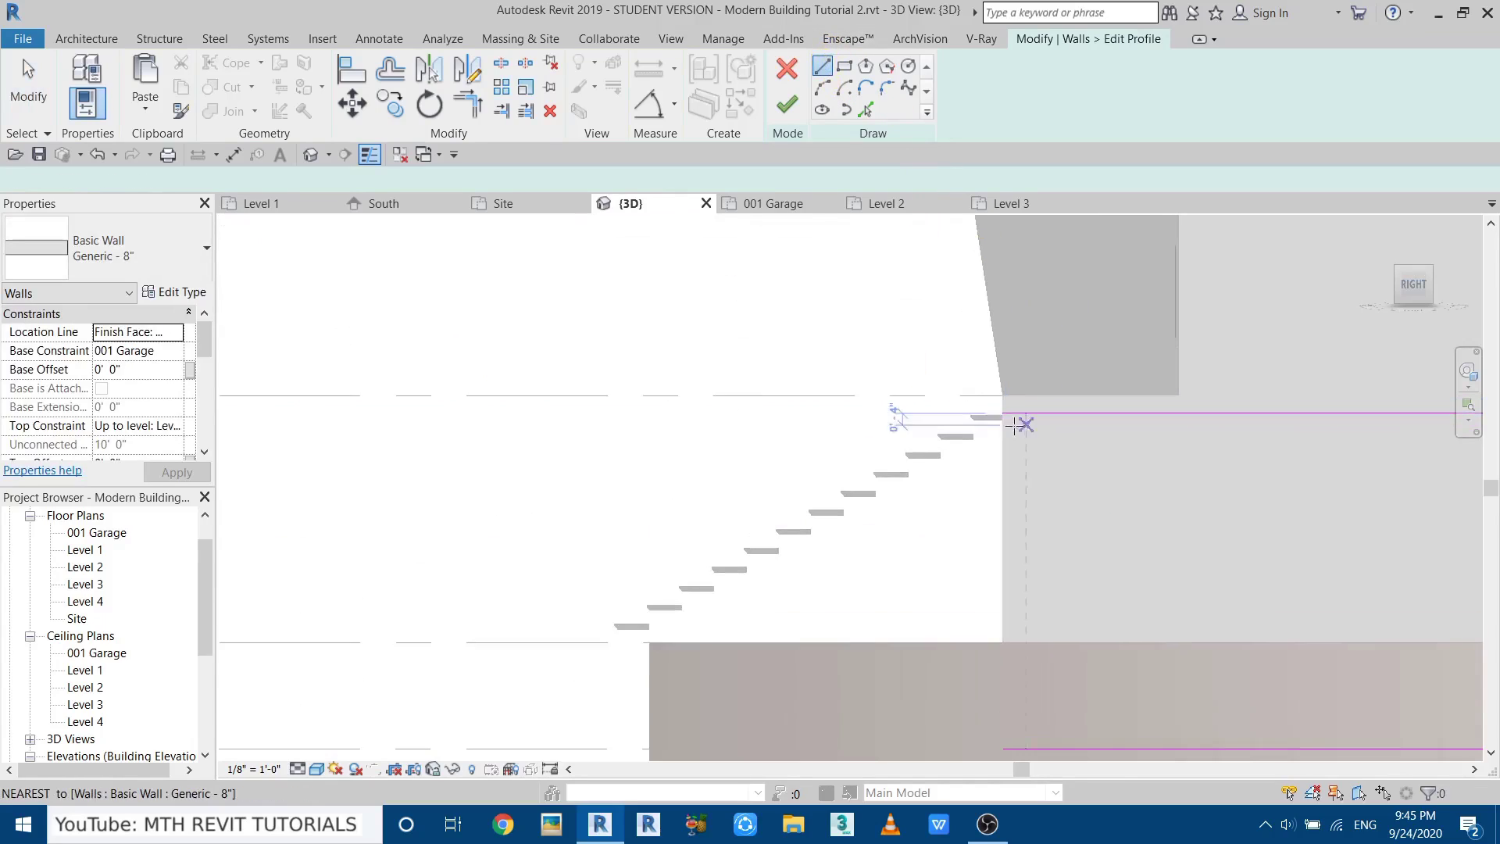
click(1001, 412)
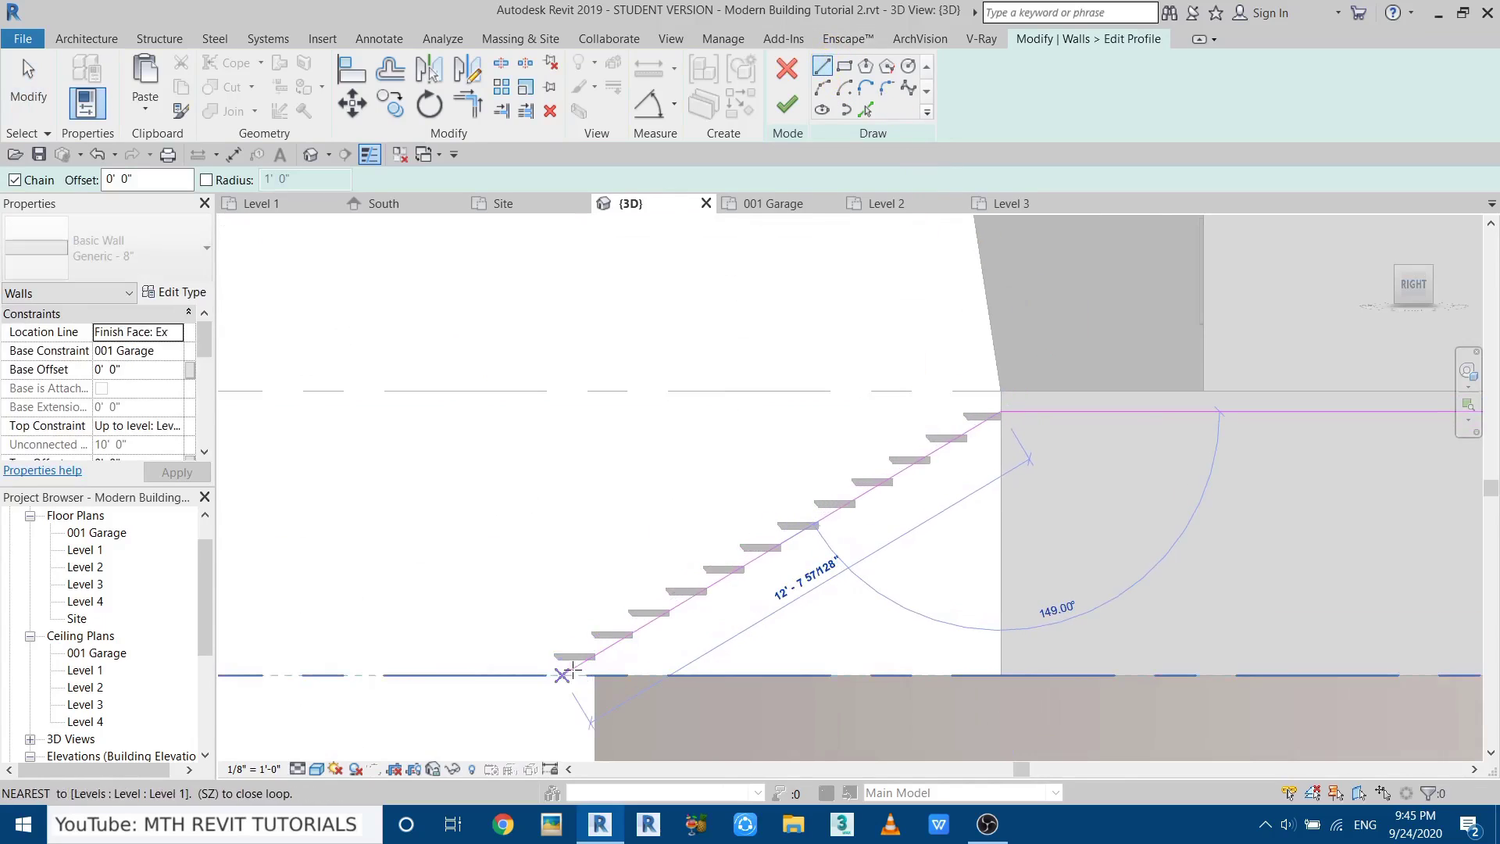
scroll(542, 677, up, 1)
click(541, 676)
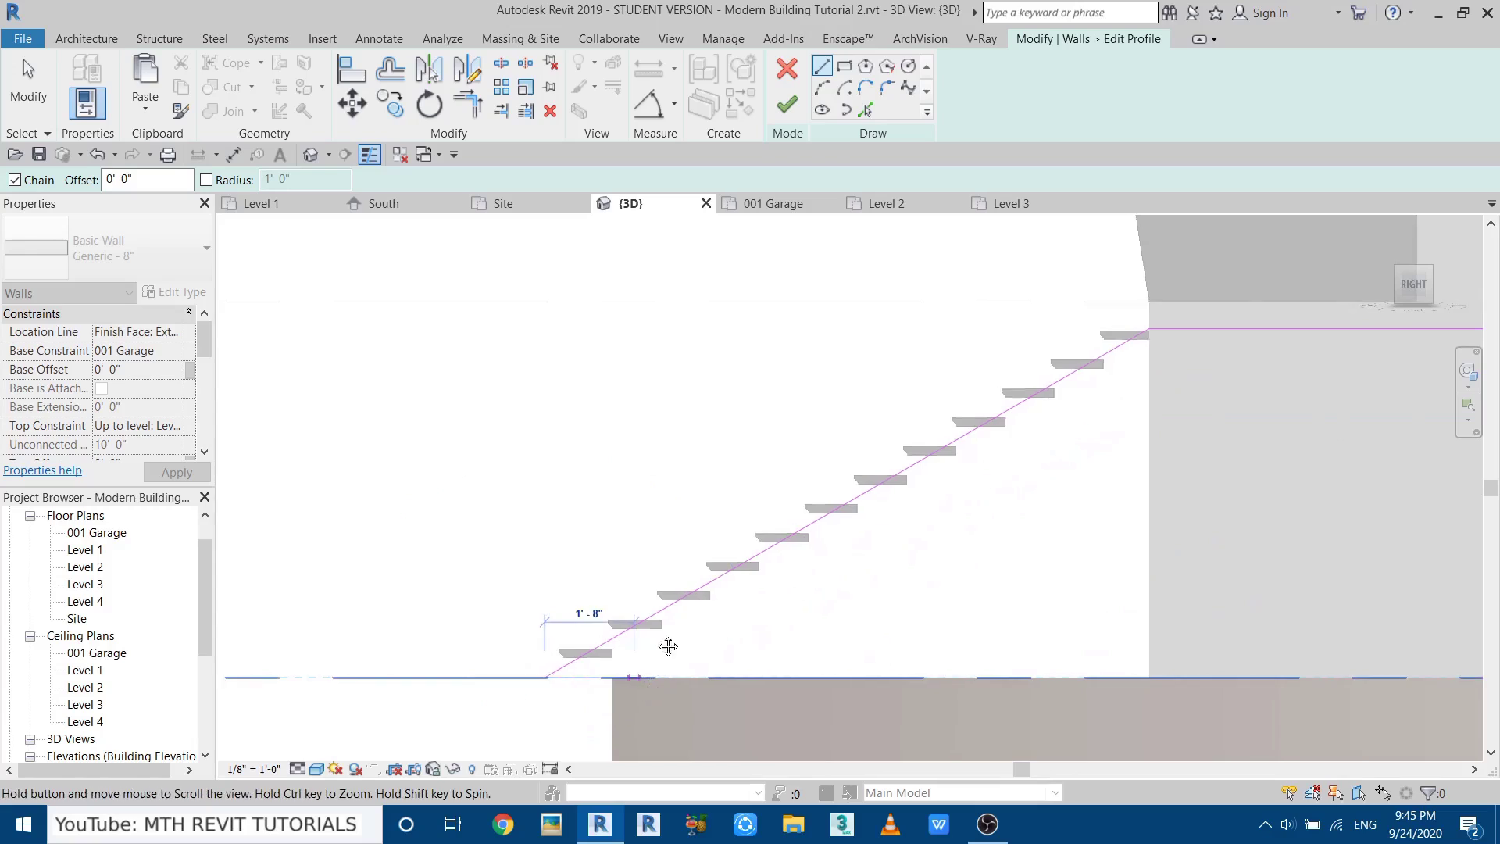
Continue the profile about 1'-3" along Level 1 to the ramp's front corner and vertically down to the 001 Garage level.
middle_drag(670, 646, 757, 470)
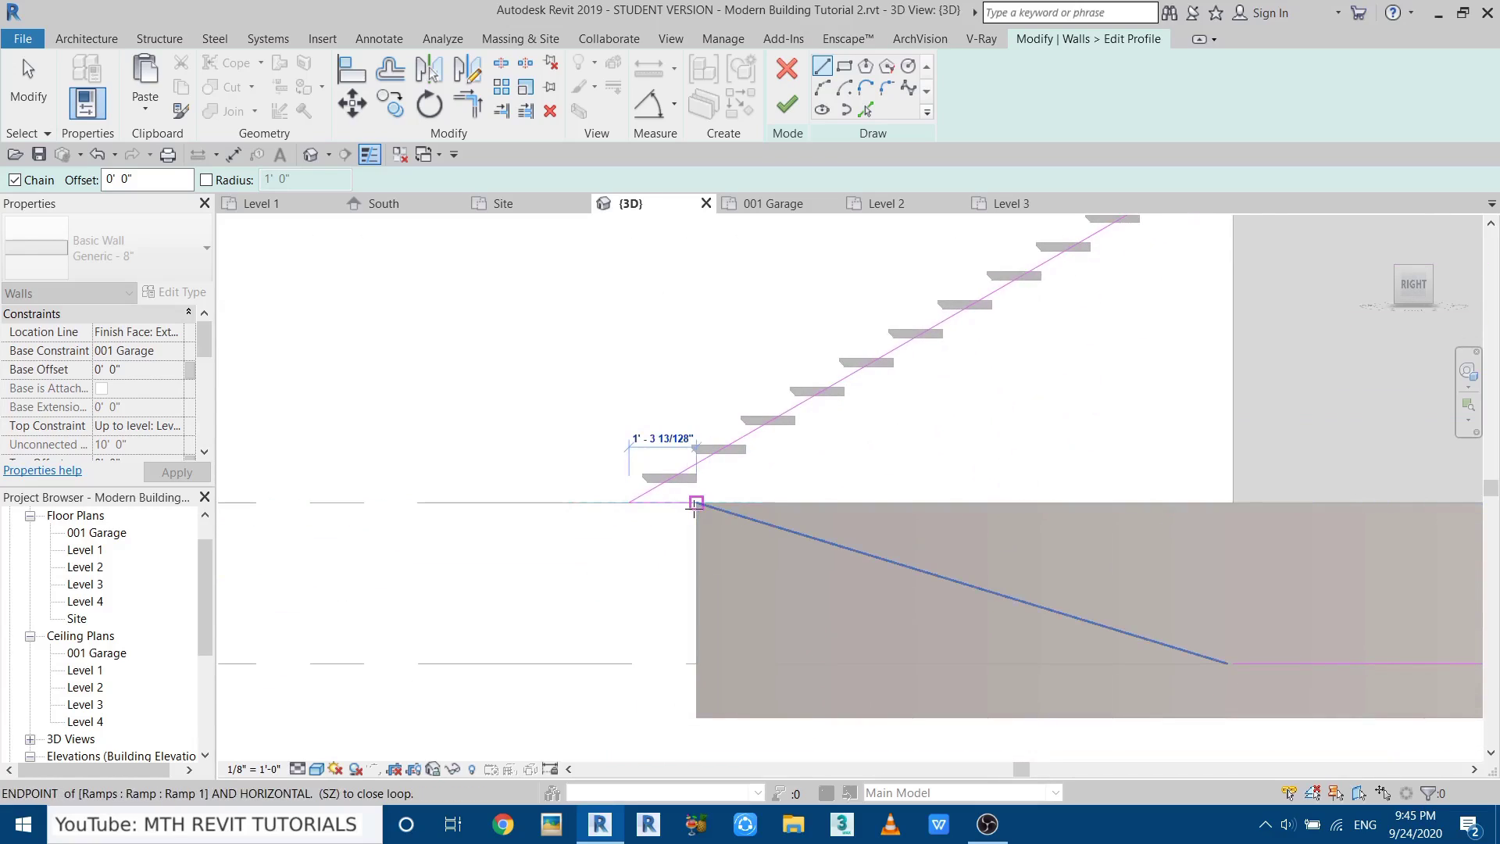
click(696, 504)
middle_drag(703, 680, 745, 506)
scroll(737, 703, up, 2)
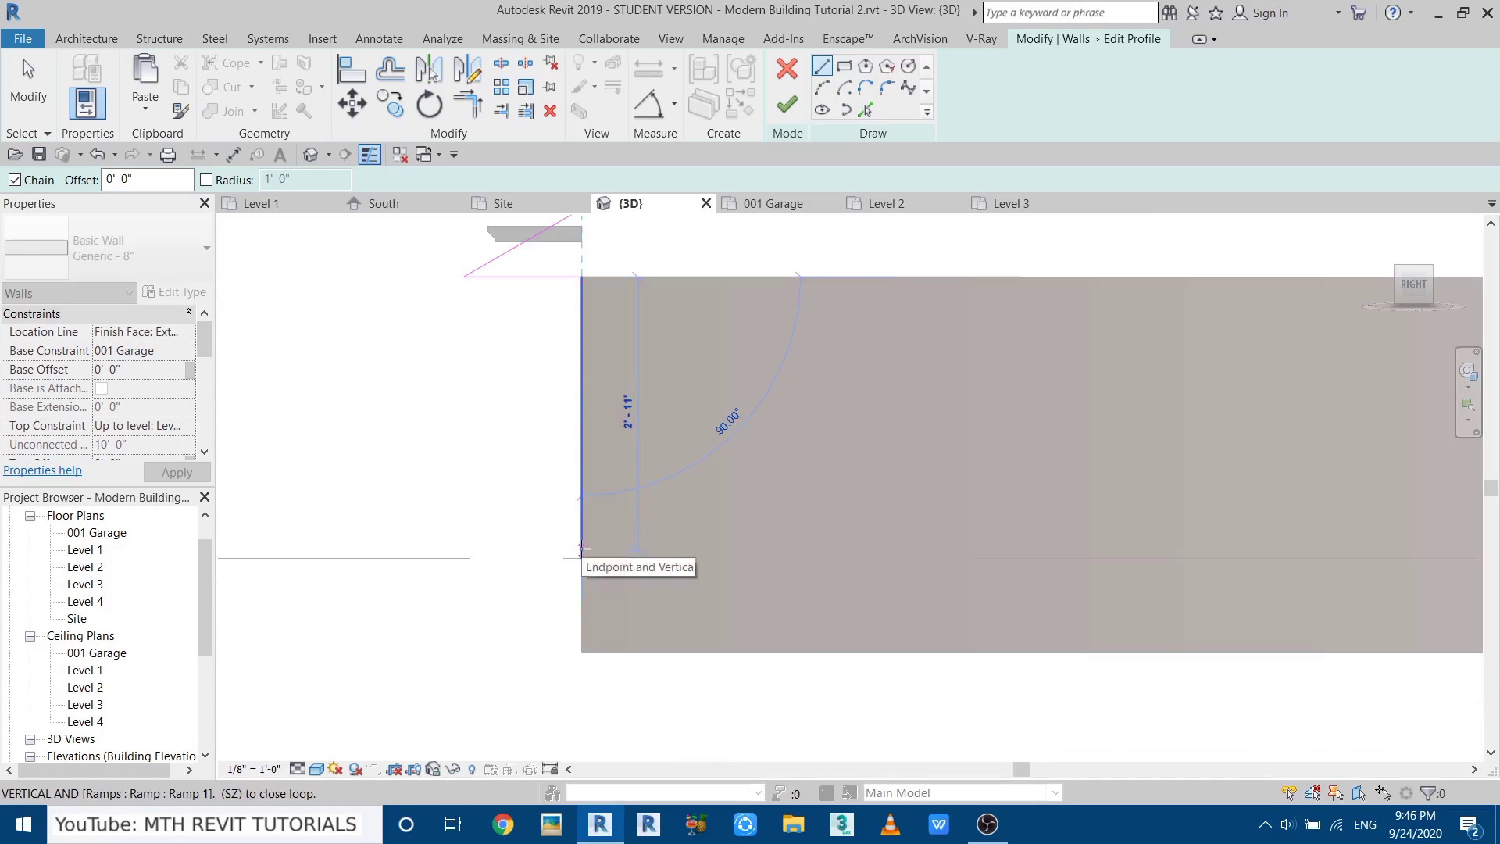
click(582, 558)
scroll(581, 557, down, 3)
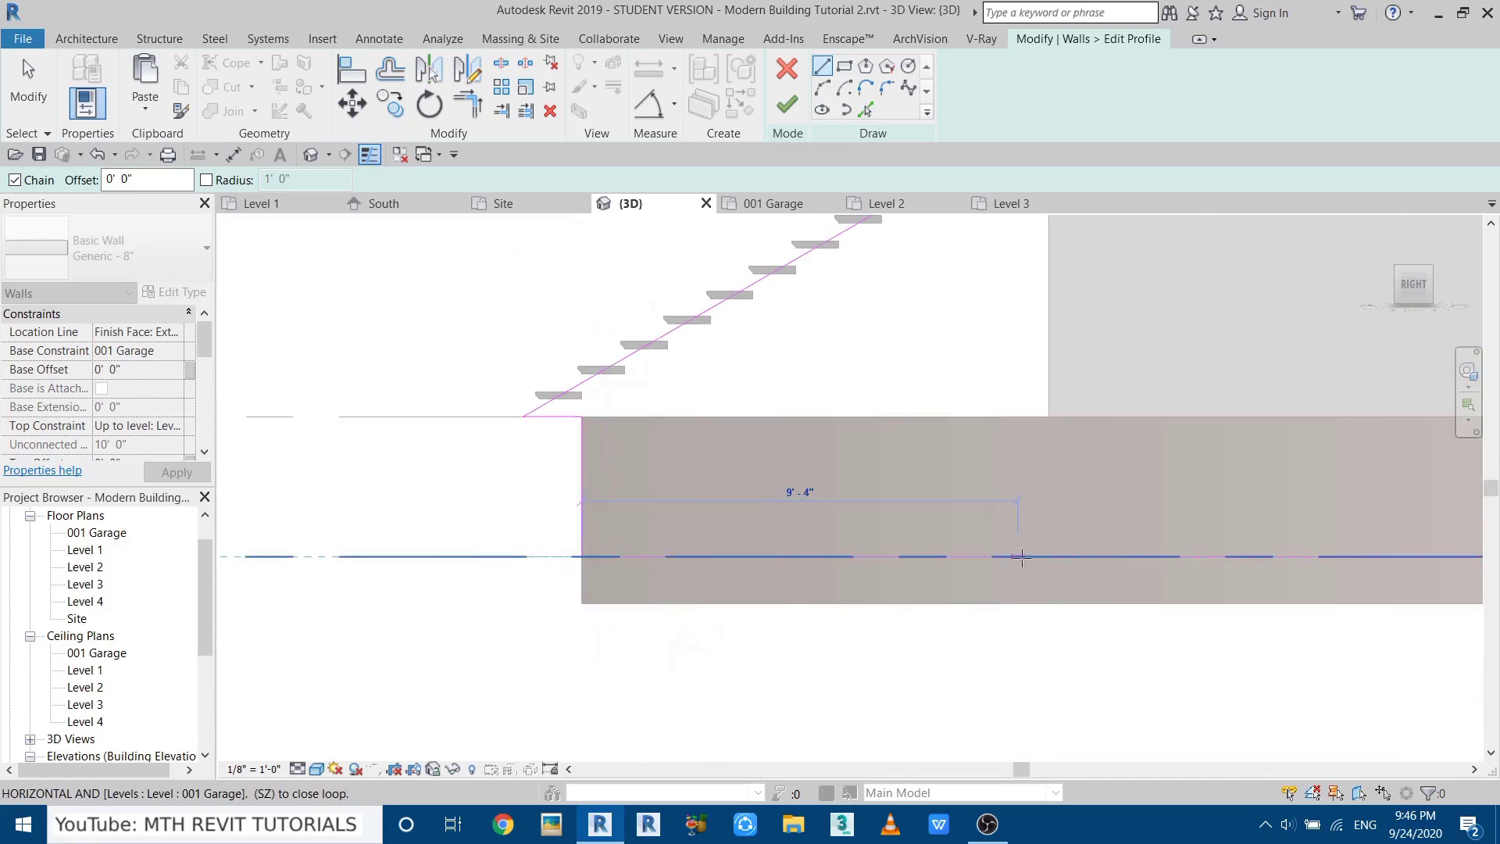
Close the profile along the 001 Garage level to the existing lower line and finish the wall's profile edit.
click(1031, 558)
key(Escape)
key(Escape)
scroll(636, 435, down, 3)
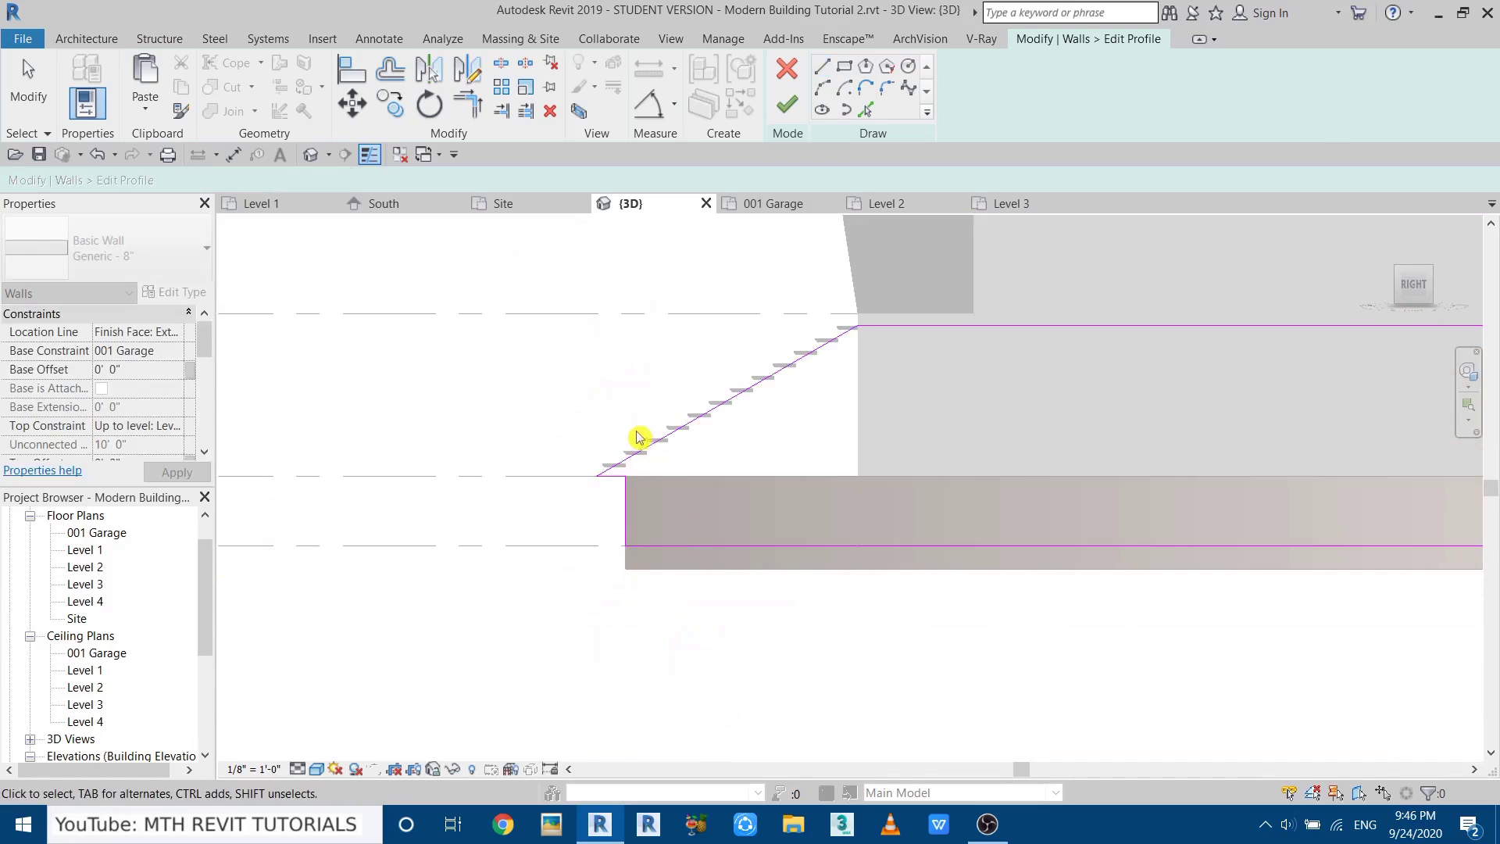
drag(446, 280, 916, 641)
click(788, 105)
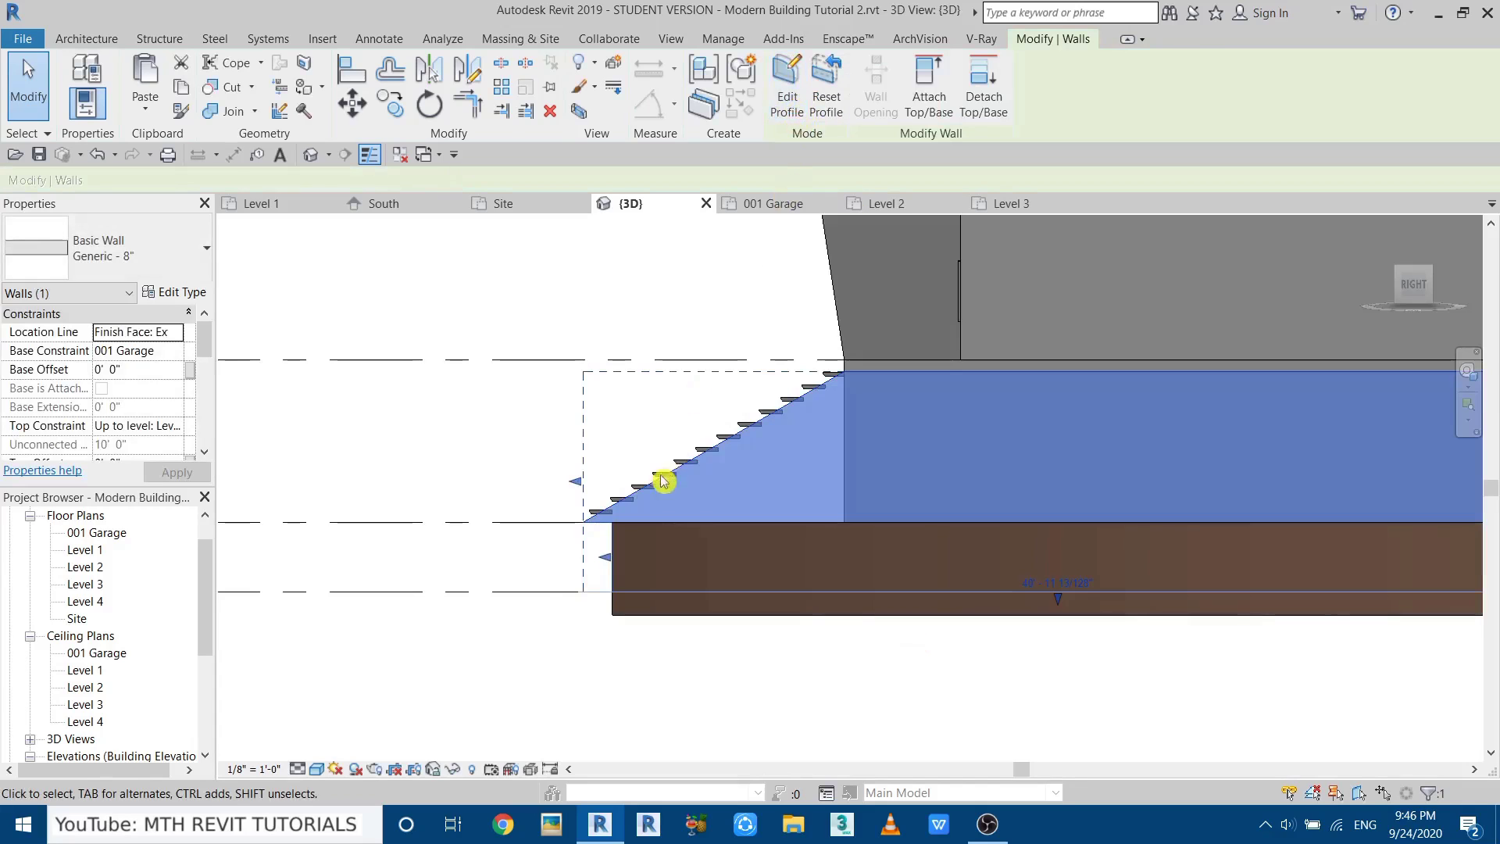
shift+middle_drag(663, 479, 1039, 607)
key(Escape)
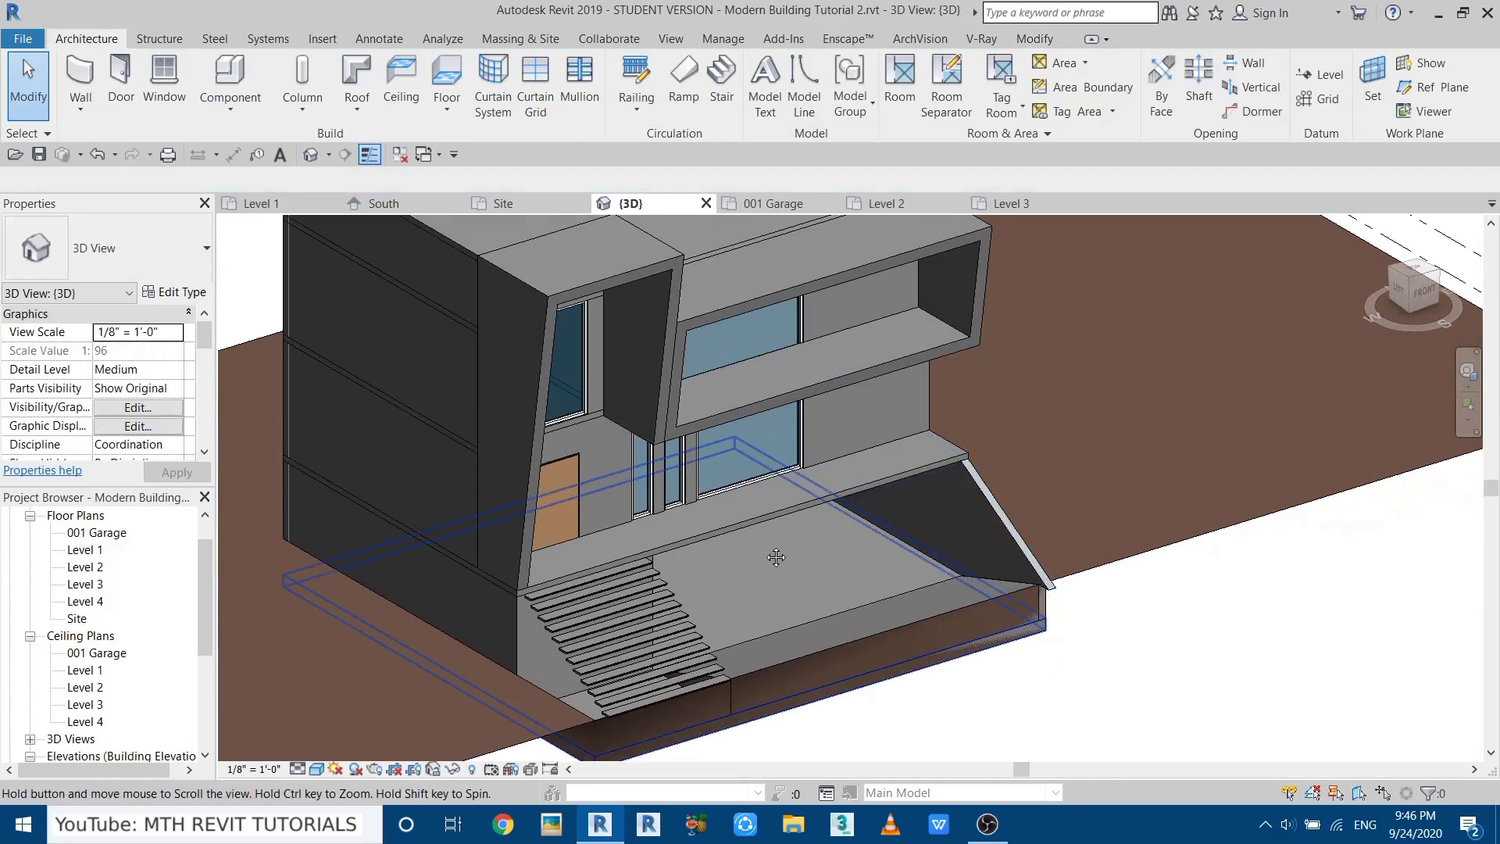
Delete the existing wall between the entrance stair and the garage ramp.
scroll(739, 598, up, 5)
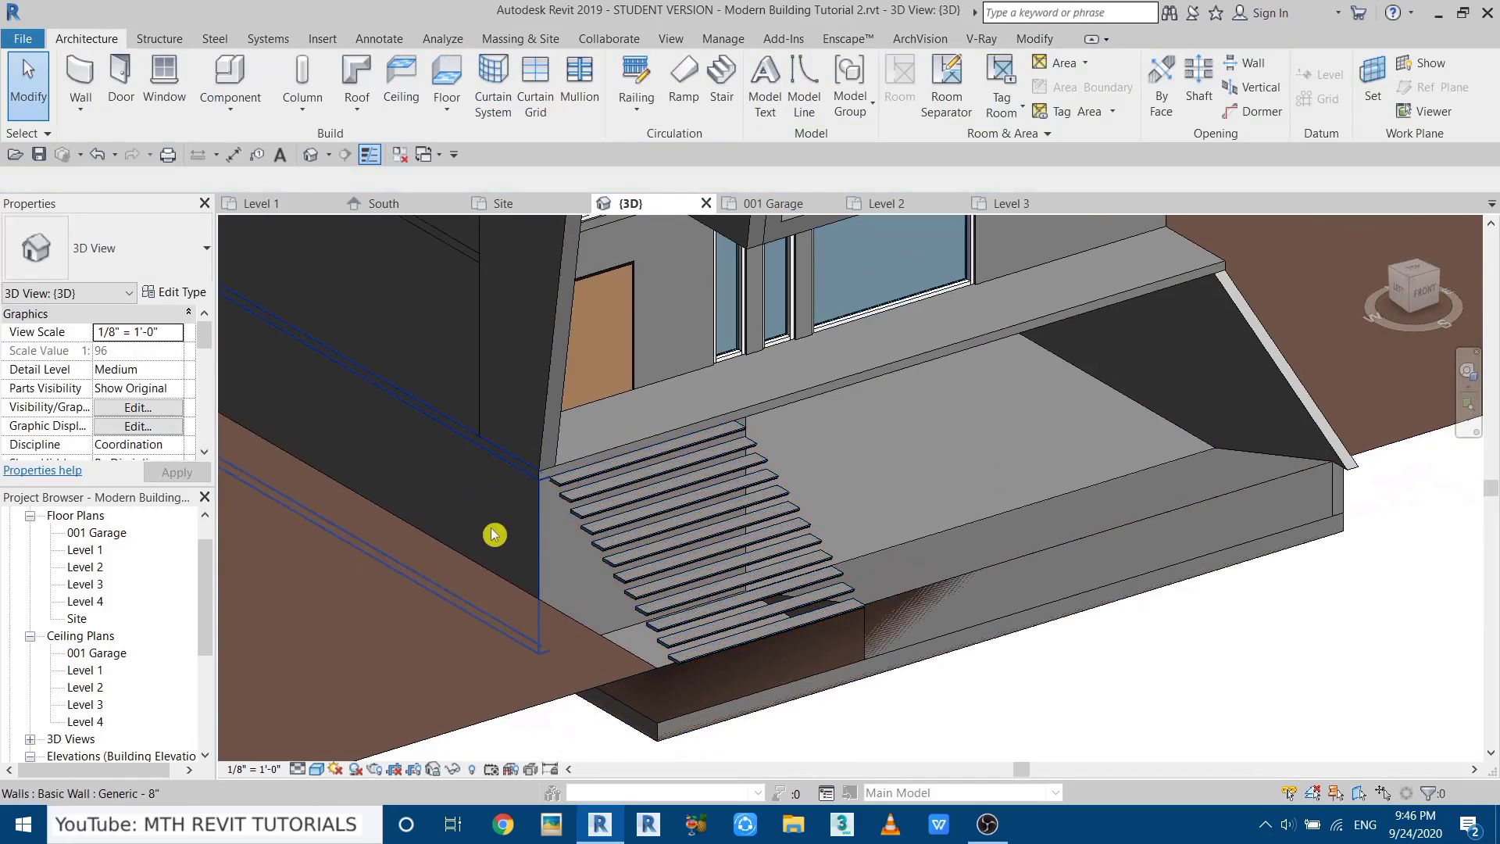
scroll(722, 469, up, 3)
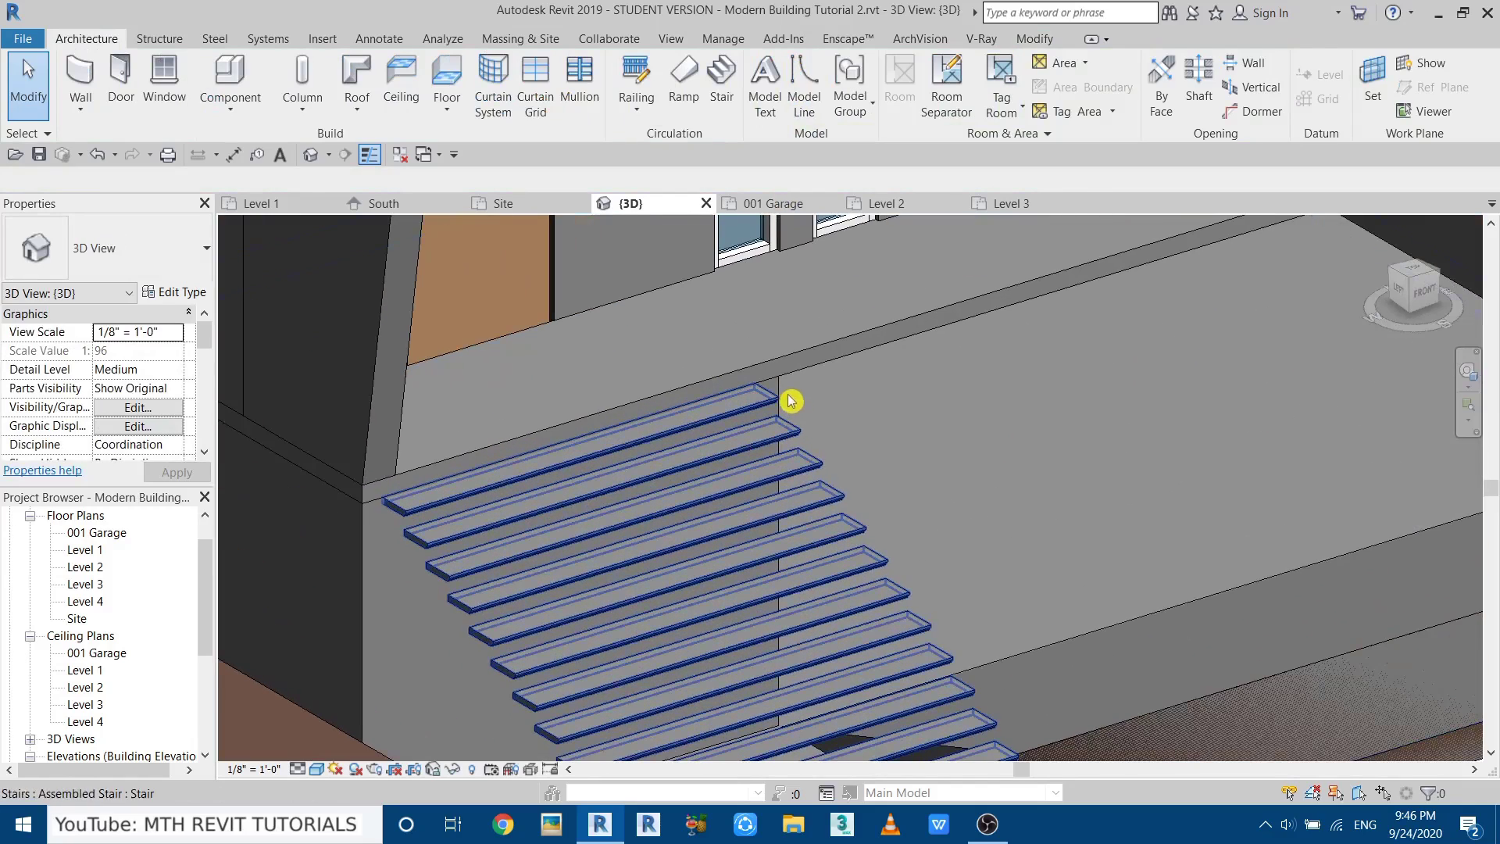
scroll(784, 389, down, 3)
shift+middle_drag(789, 469, 687, 488)
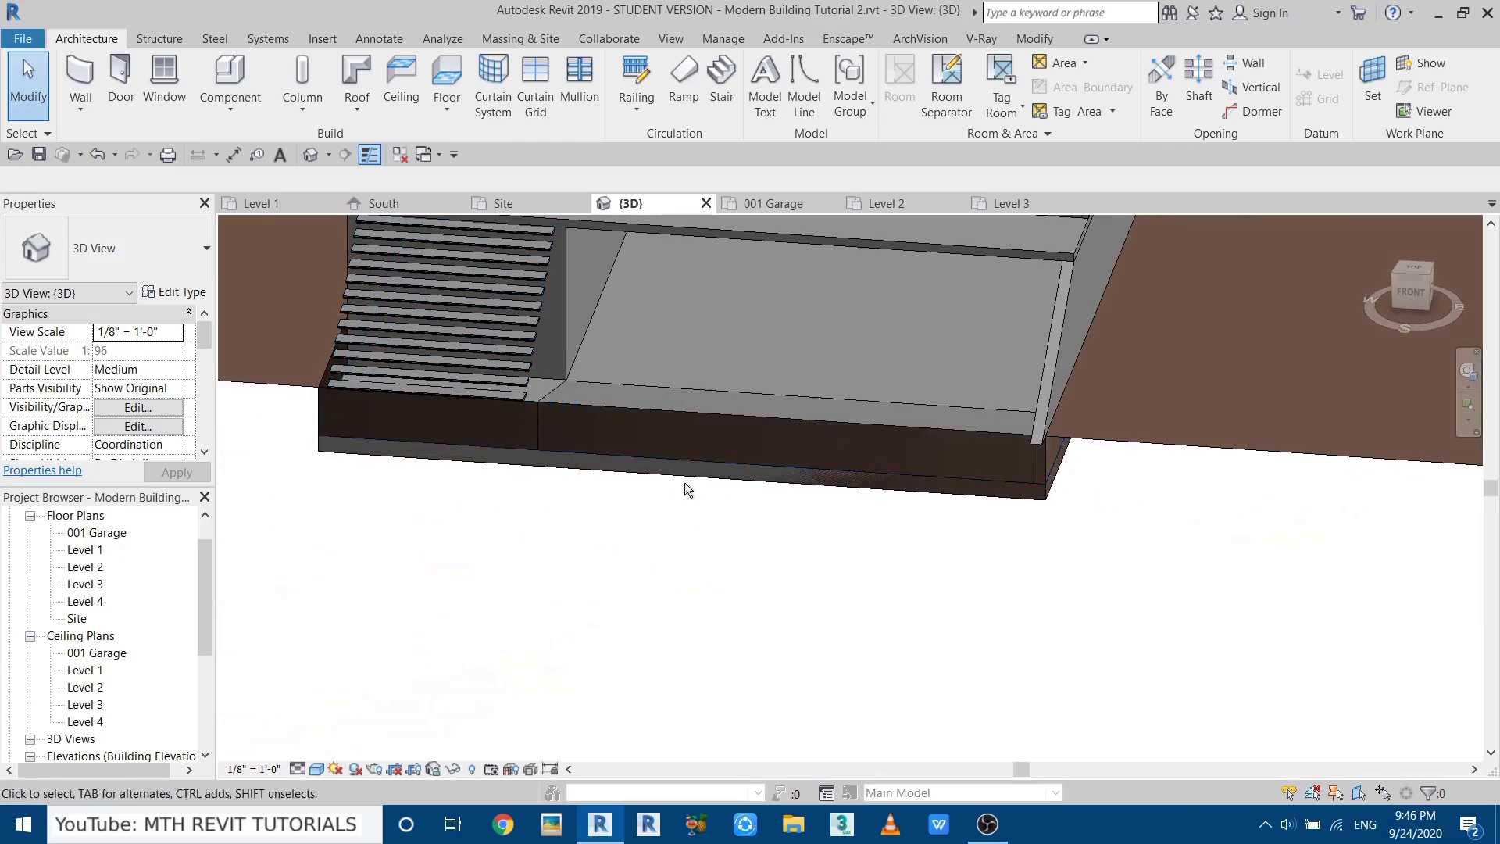
click(602, 292)
key(Escape)
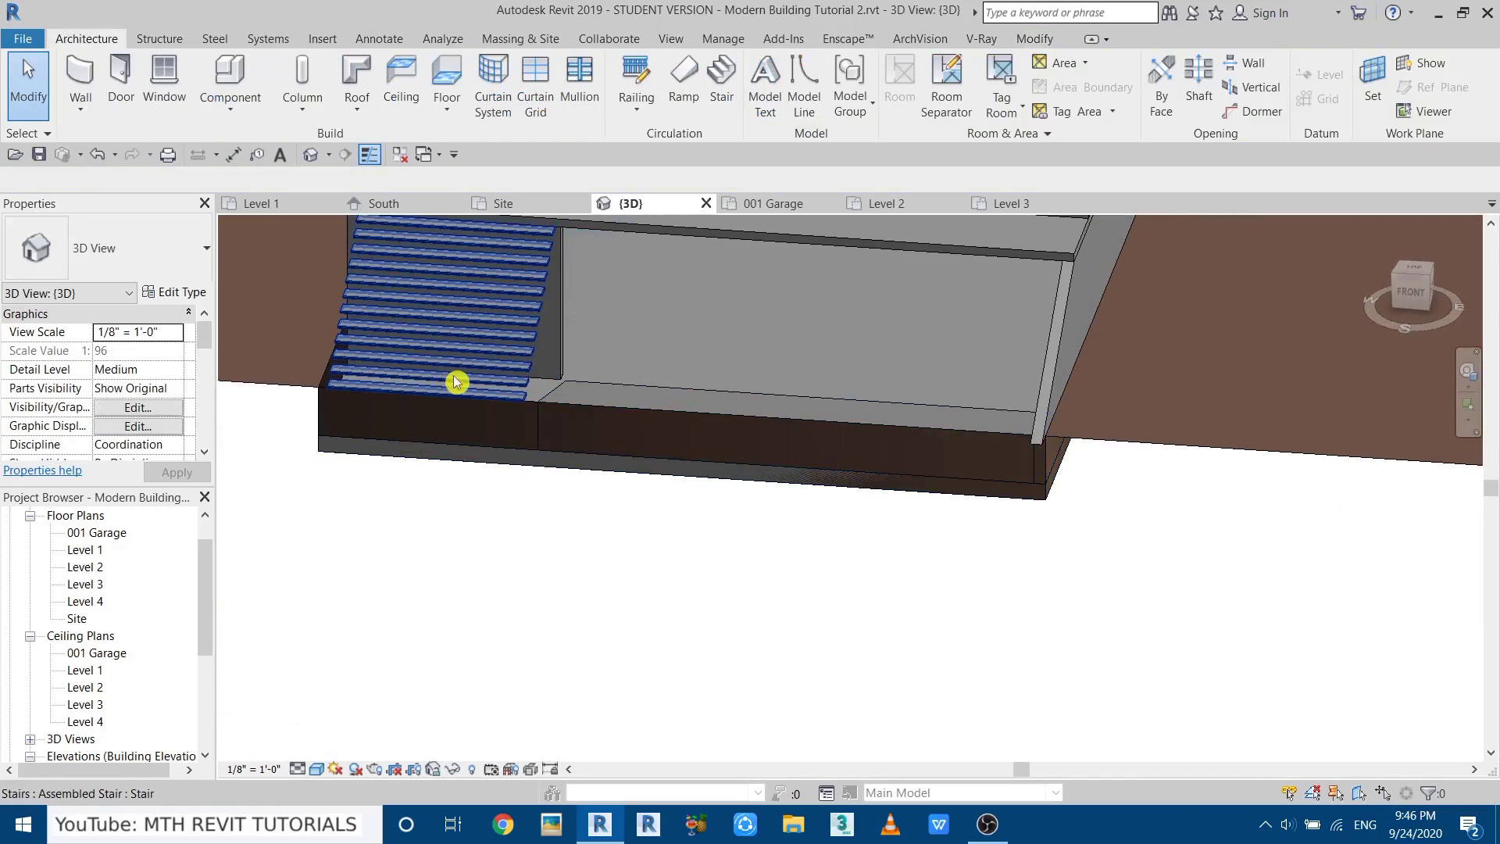
Delete the garage-level wall on the building's left side, next to the entrance stair.
scroll(478, 384, down, 5)
shift+middle_drag(687, 586, 636, 617)
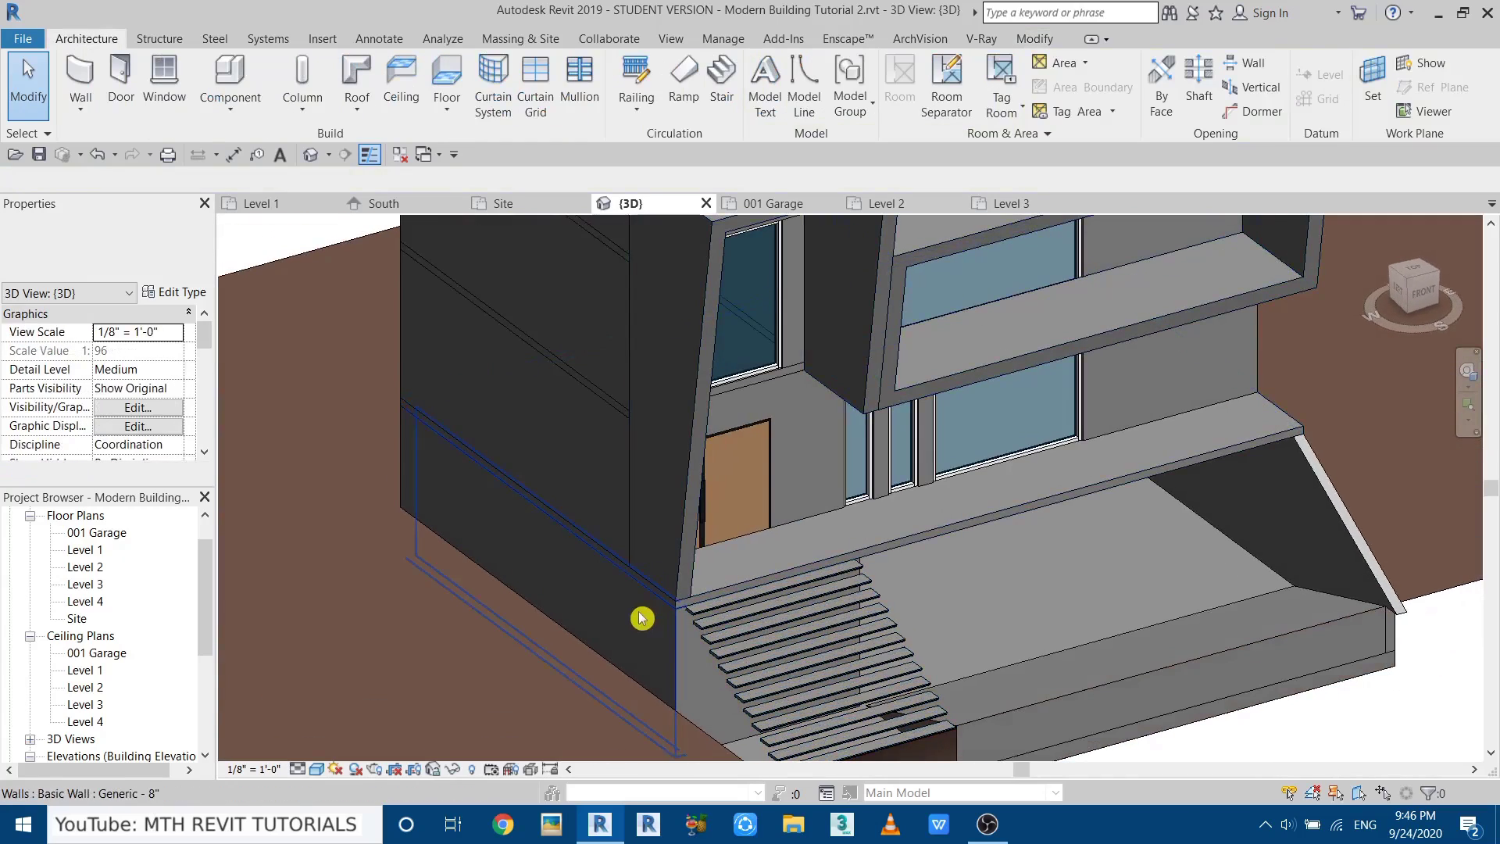
click(640, 618)
key(Escape)
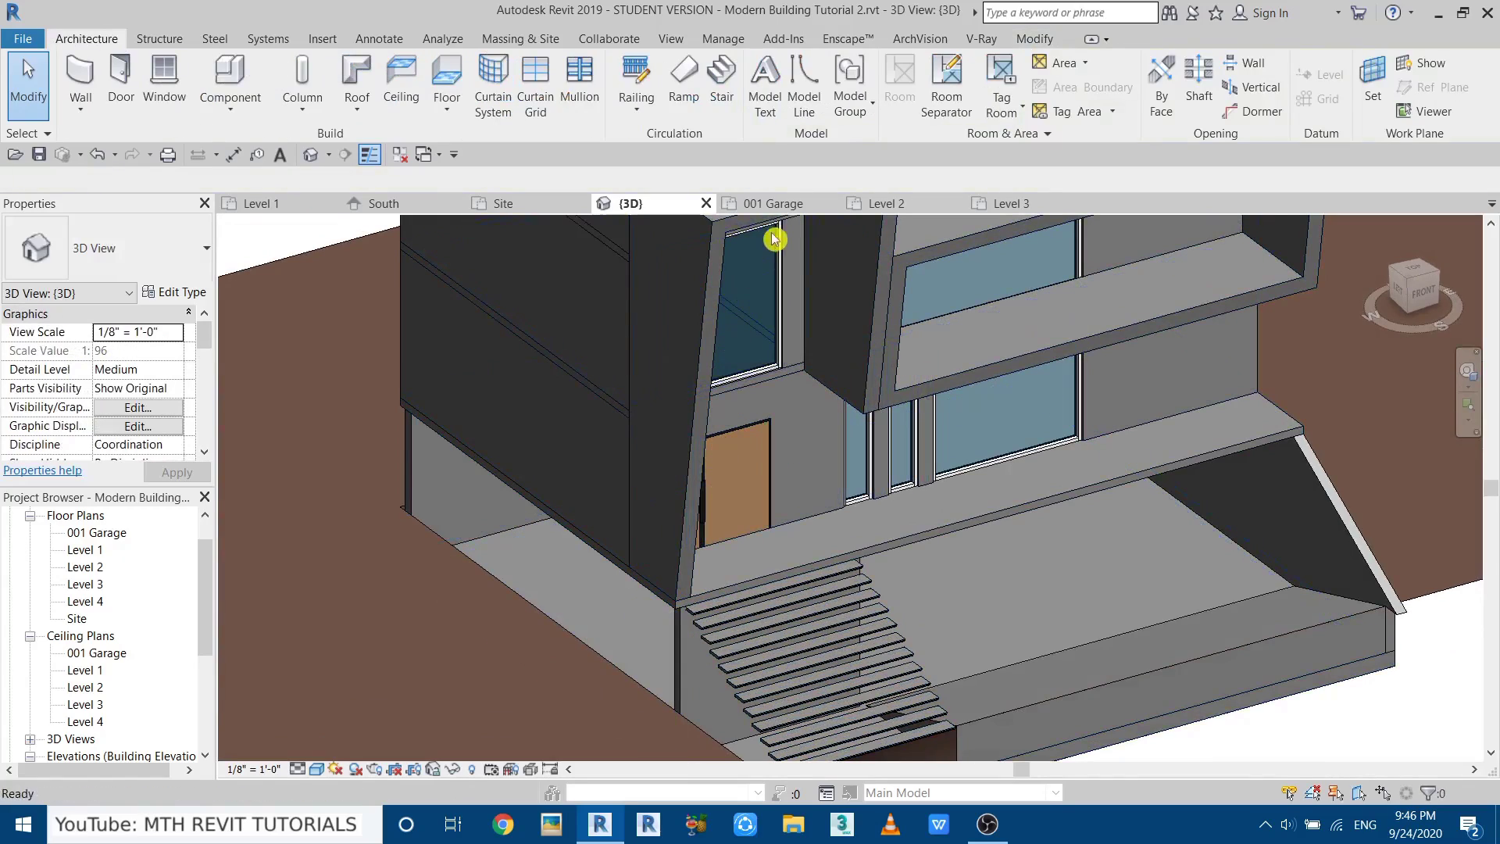
In the 001 Garage plan, copy the right side wall with the sloped front to the building's left edge, with multiple copies enabled.
click(775, 204)
scroll(785, 329, down, 3)
middle_drag(1039, 367, 1065, 603)
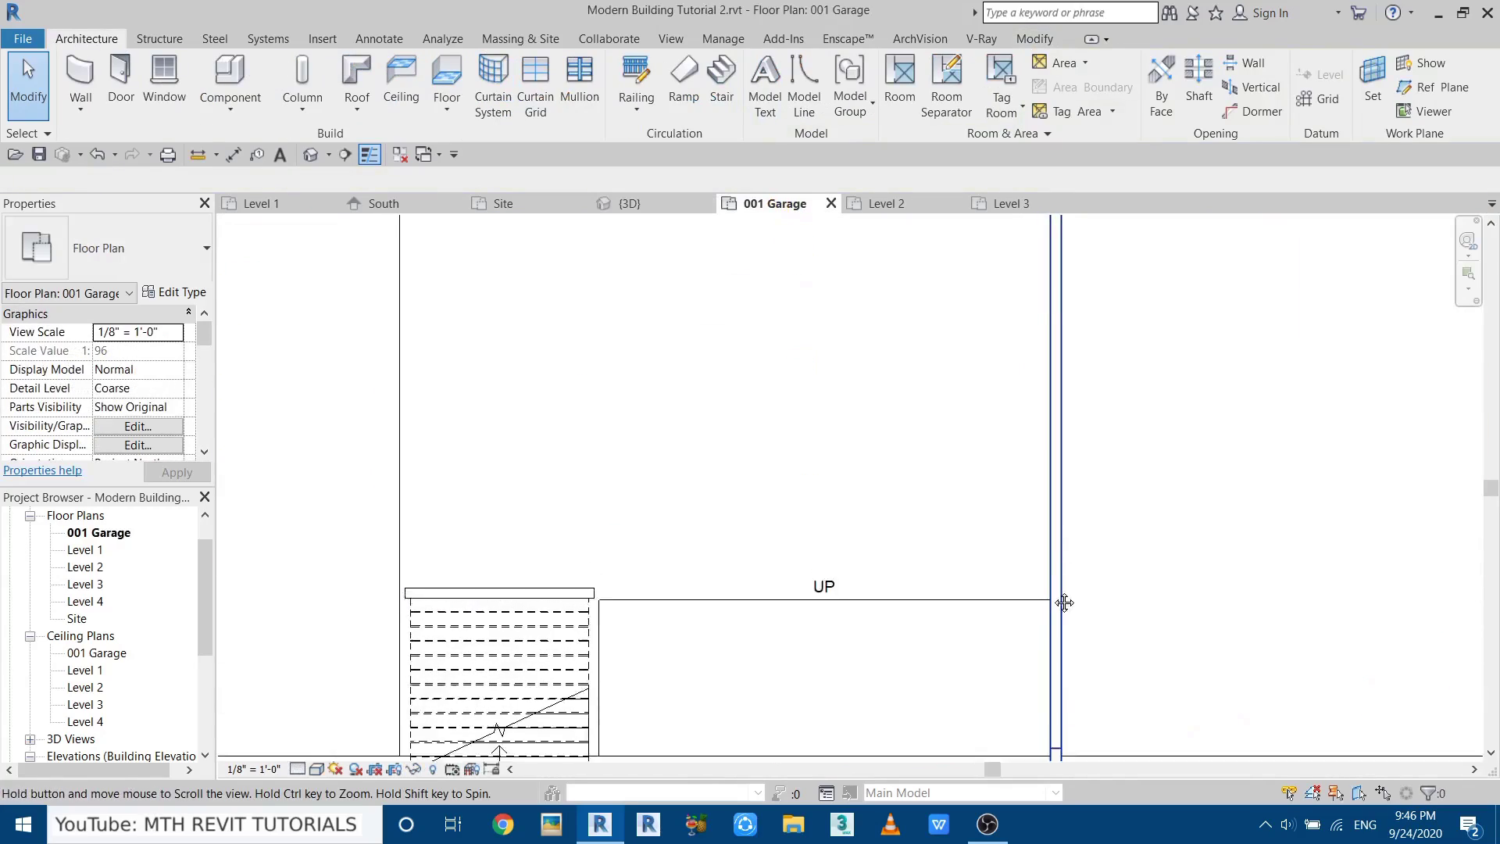
click(1063, 454)
middle_drag(978, 396, 905, 522)
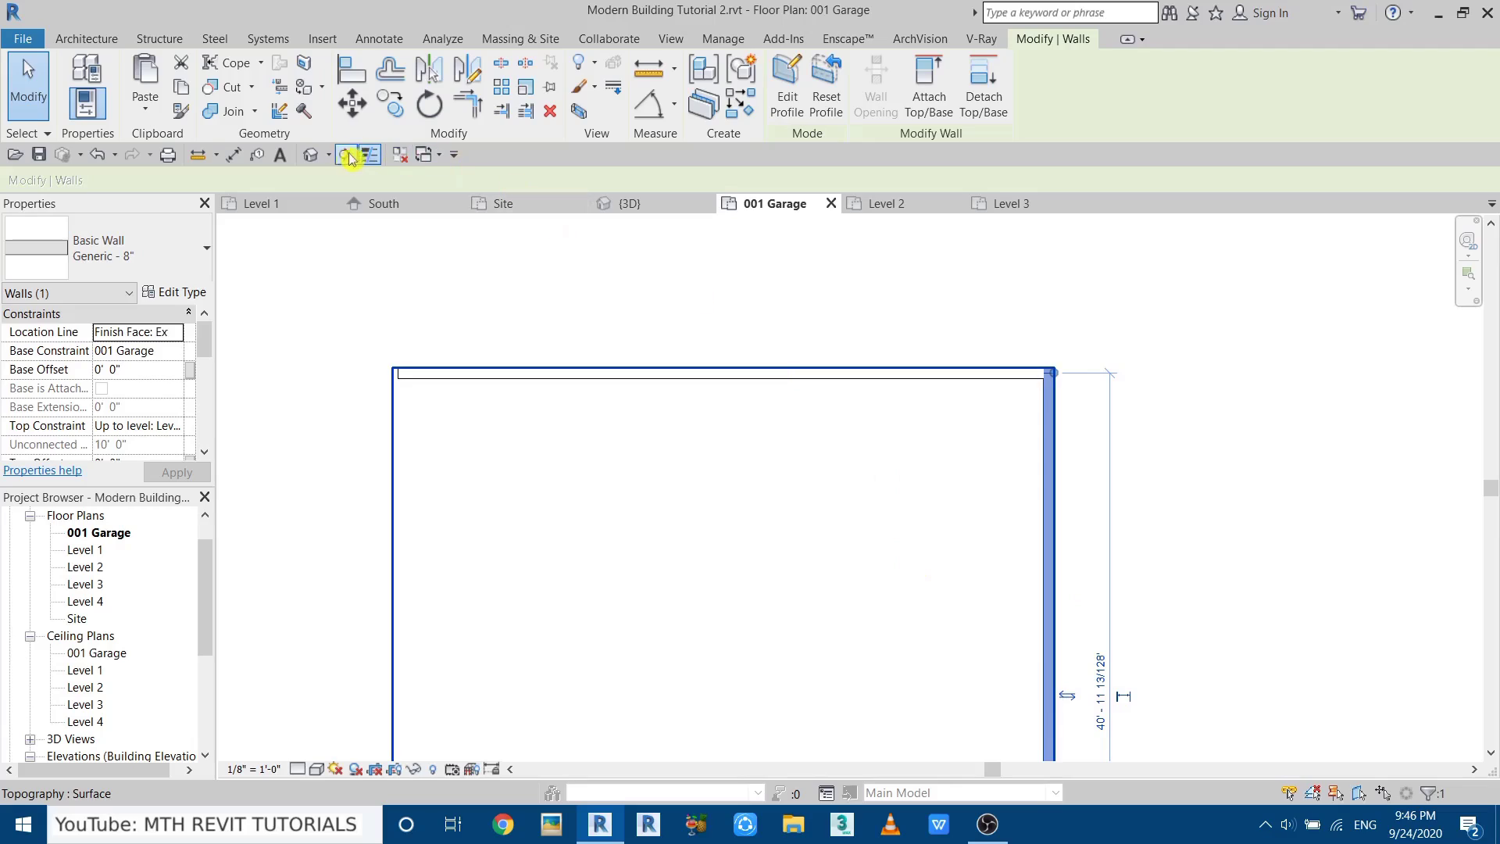
click(378, 119)
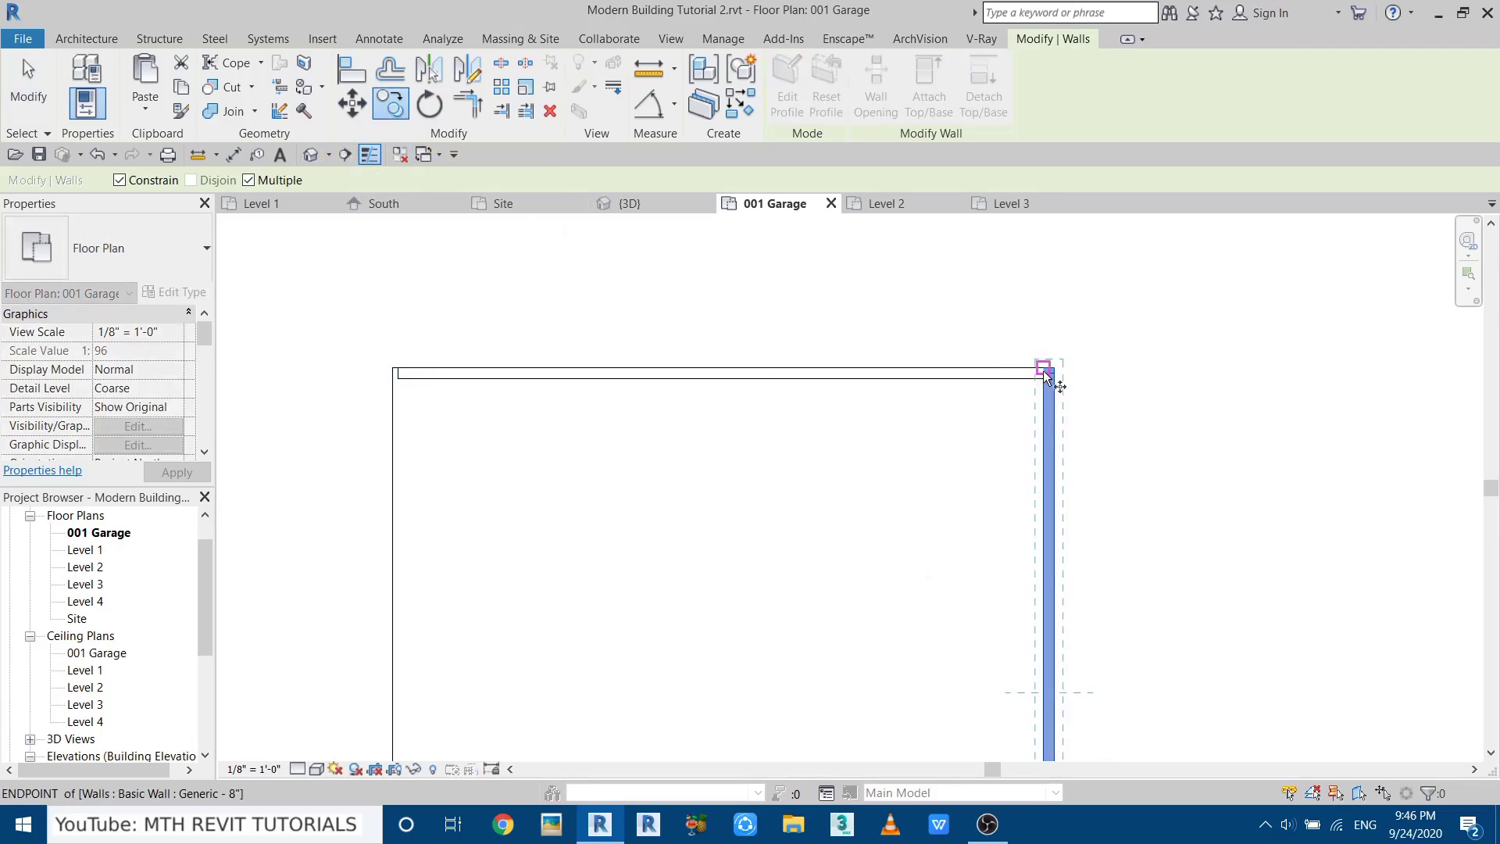
scroll(1045, 371, up, 3)
middle_drag(1045, 371, 1085, 265)
click(1084, 266)
scroll(1109, 267, down, 4)
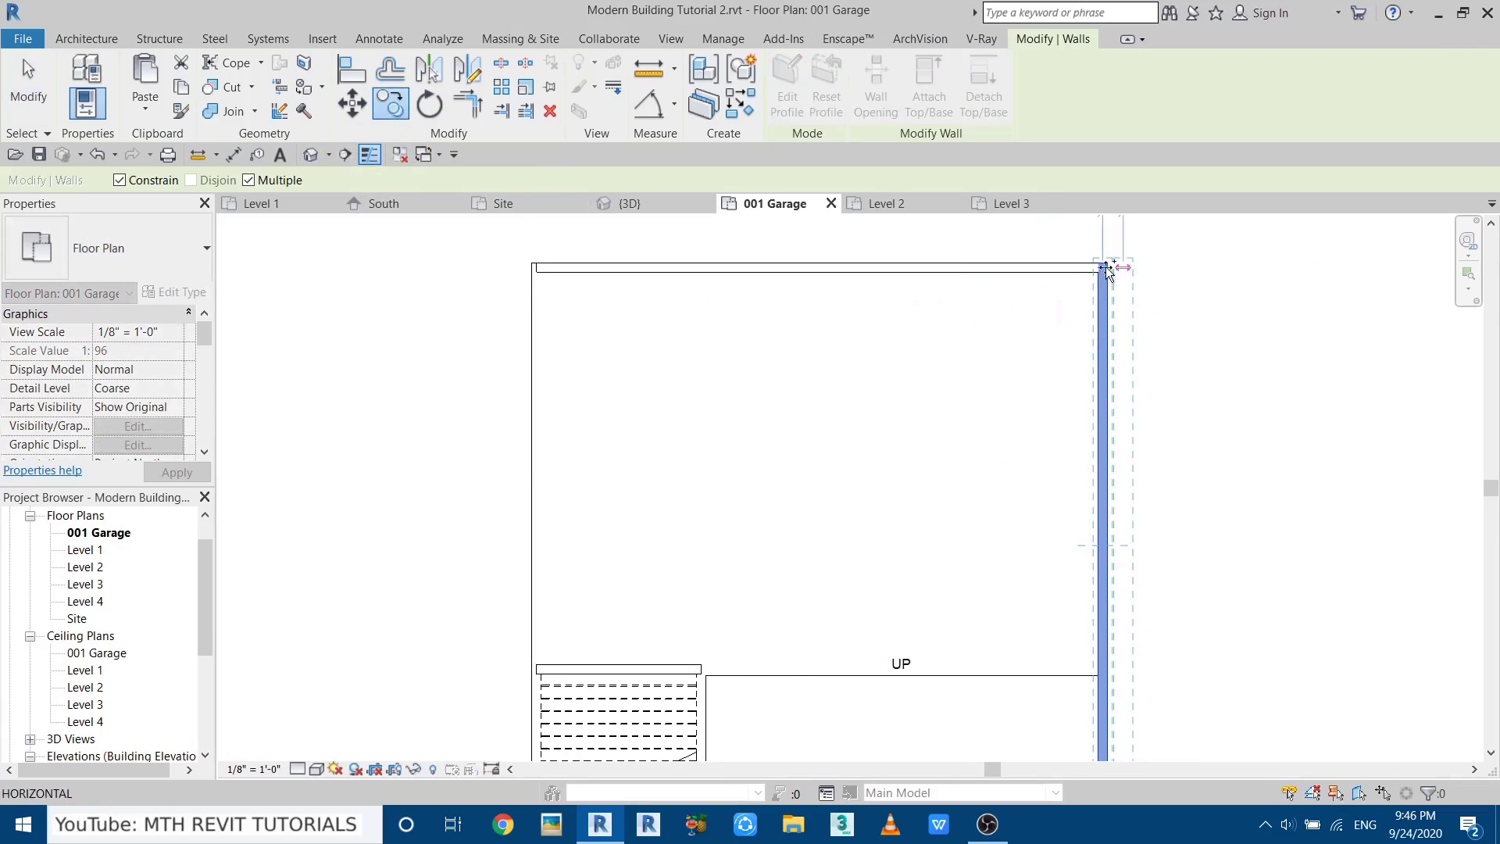
scroll(531, 270, up, 2)
scroll(534, 265, up, 2)
click(543, 256)
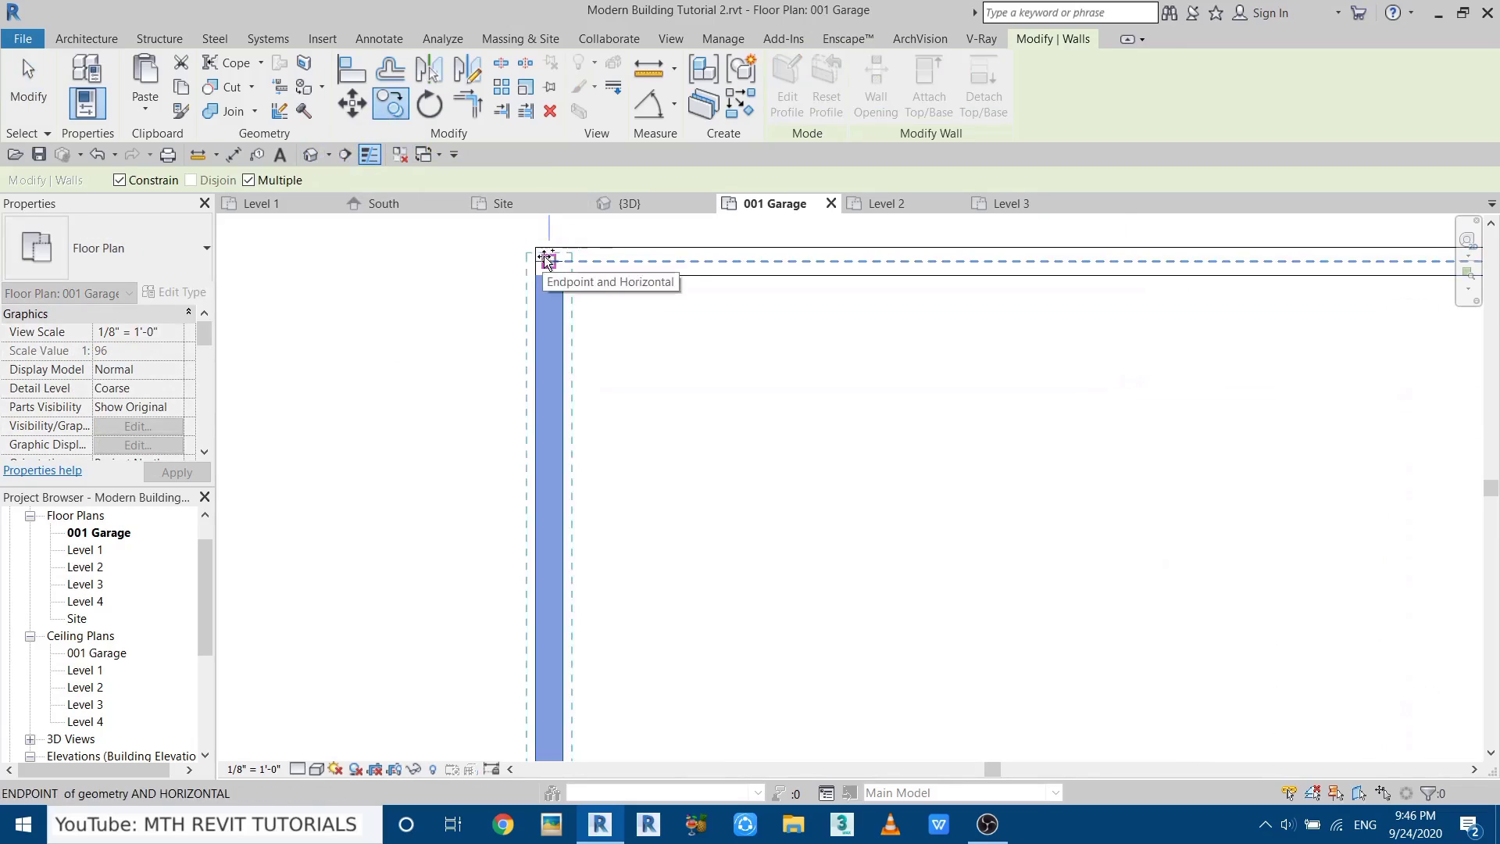
Place another copy of the sloped-front wall between the entrance stair and the garage ramp and end the copying.
scroll(547, 258, up, 1)
scroll(676, 277, down, 2)
scroll(739, 289, down, 2)
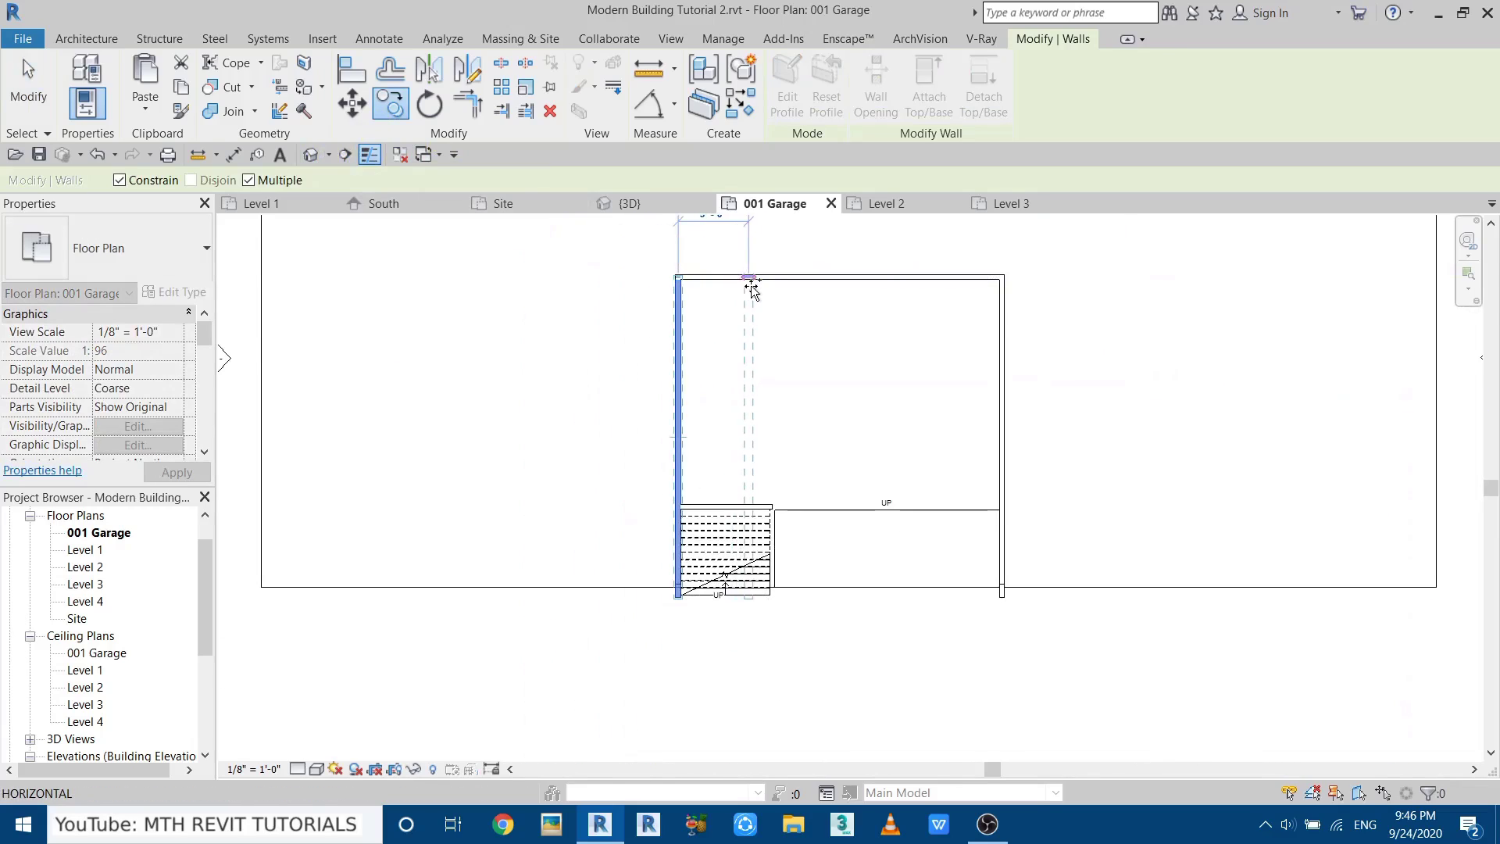
middle_drag(752, 289, 739, 371)
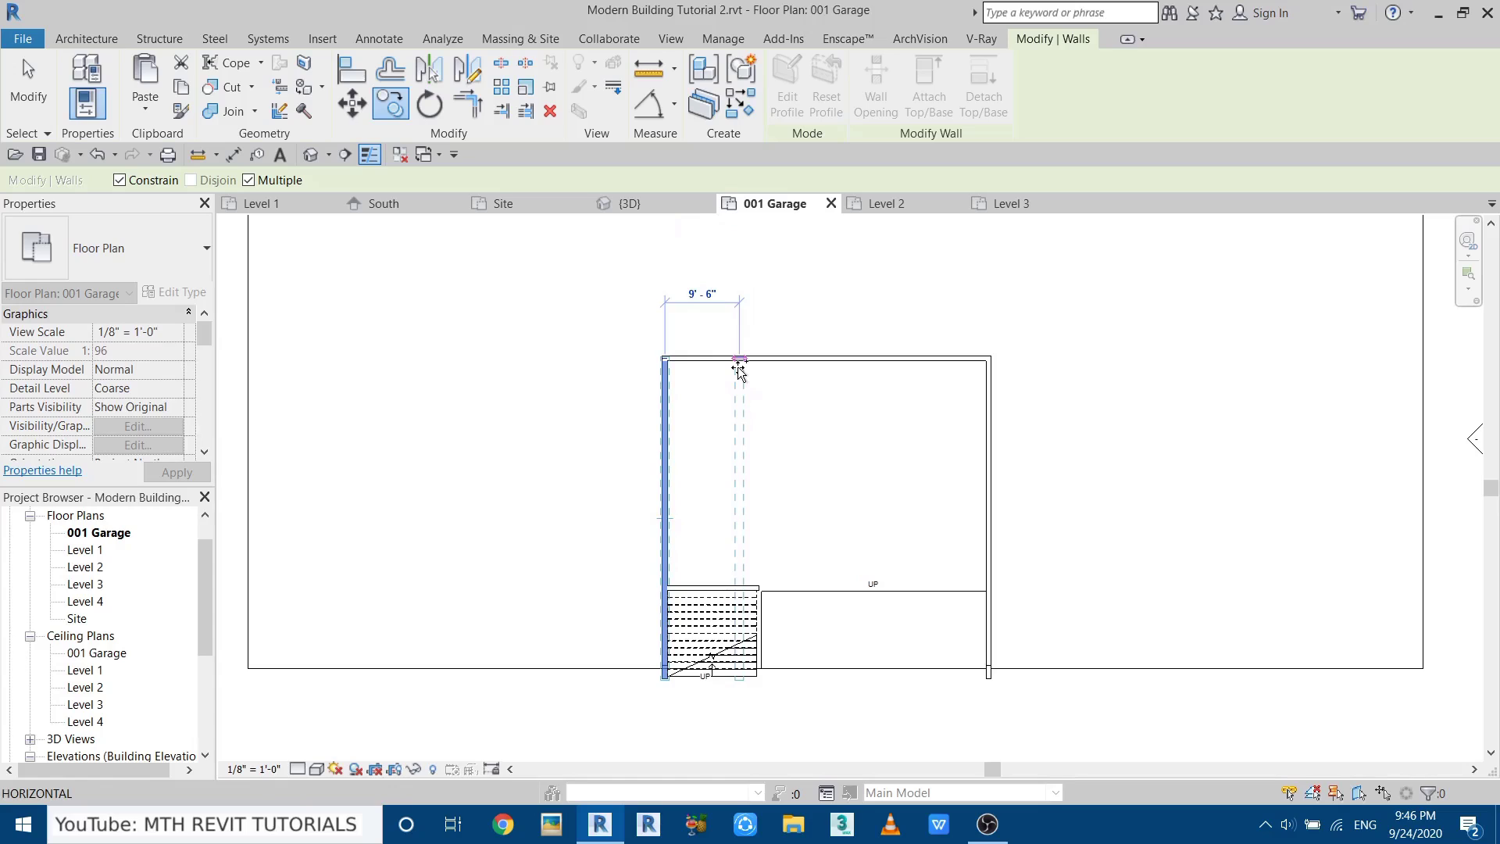
key(Return)
key(Escape)
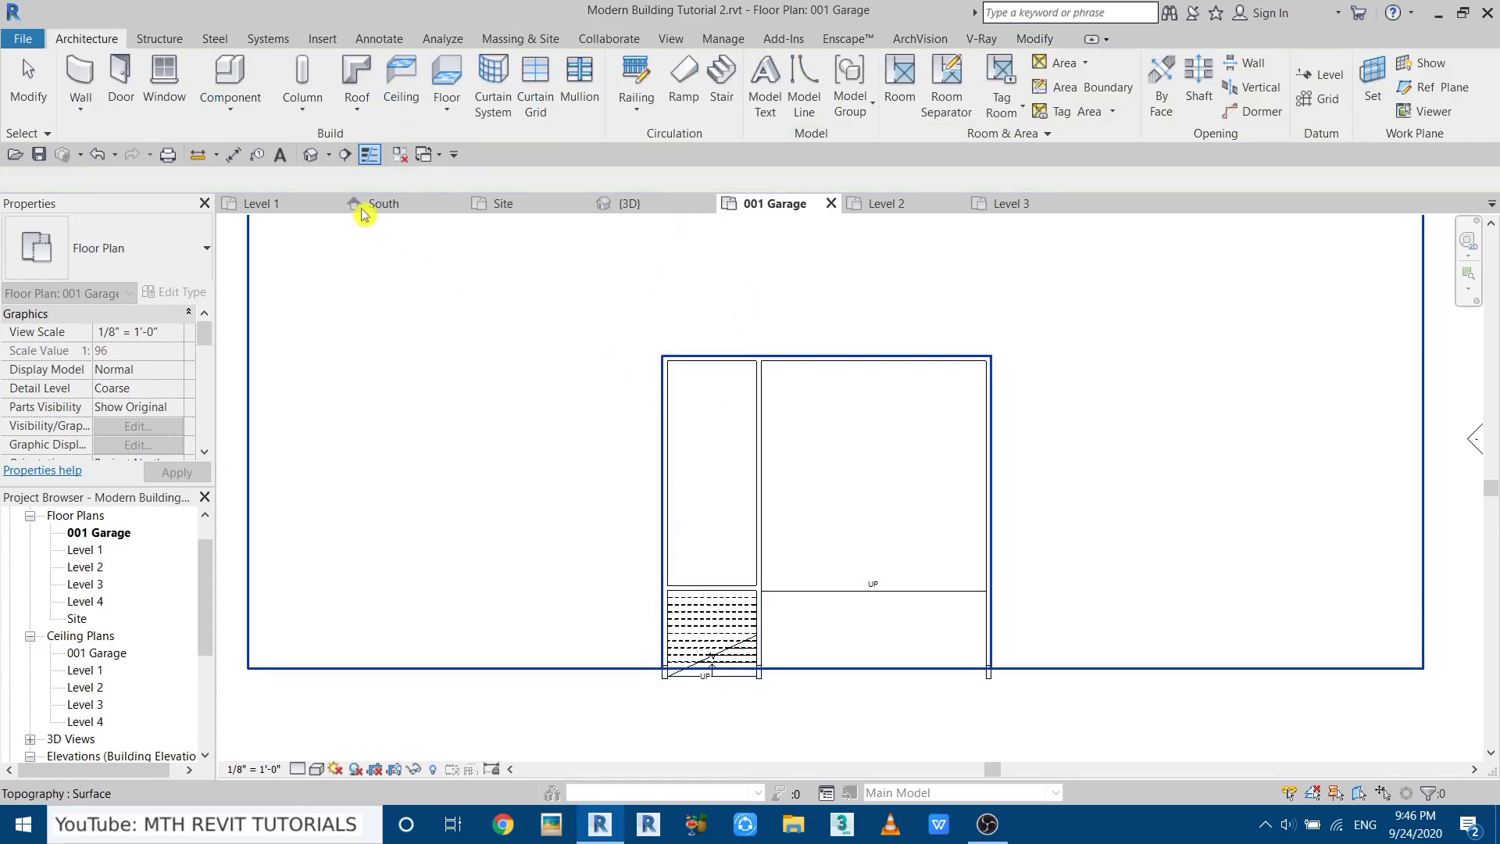
Examine the three sloped-front walls around the entrance stair and garage ramp in the 3D view.
click(312, 154)
scroll(864, 377, down, 5)
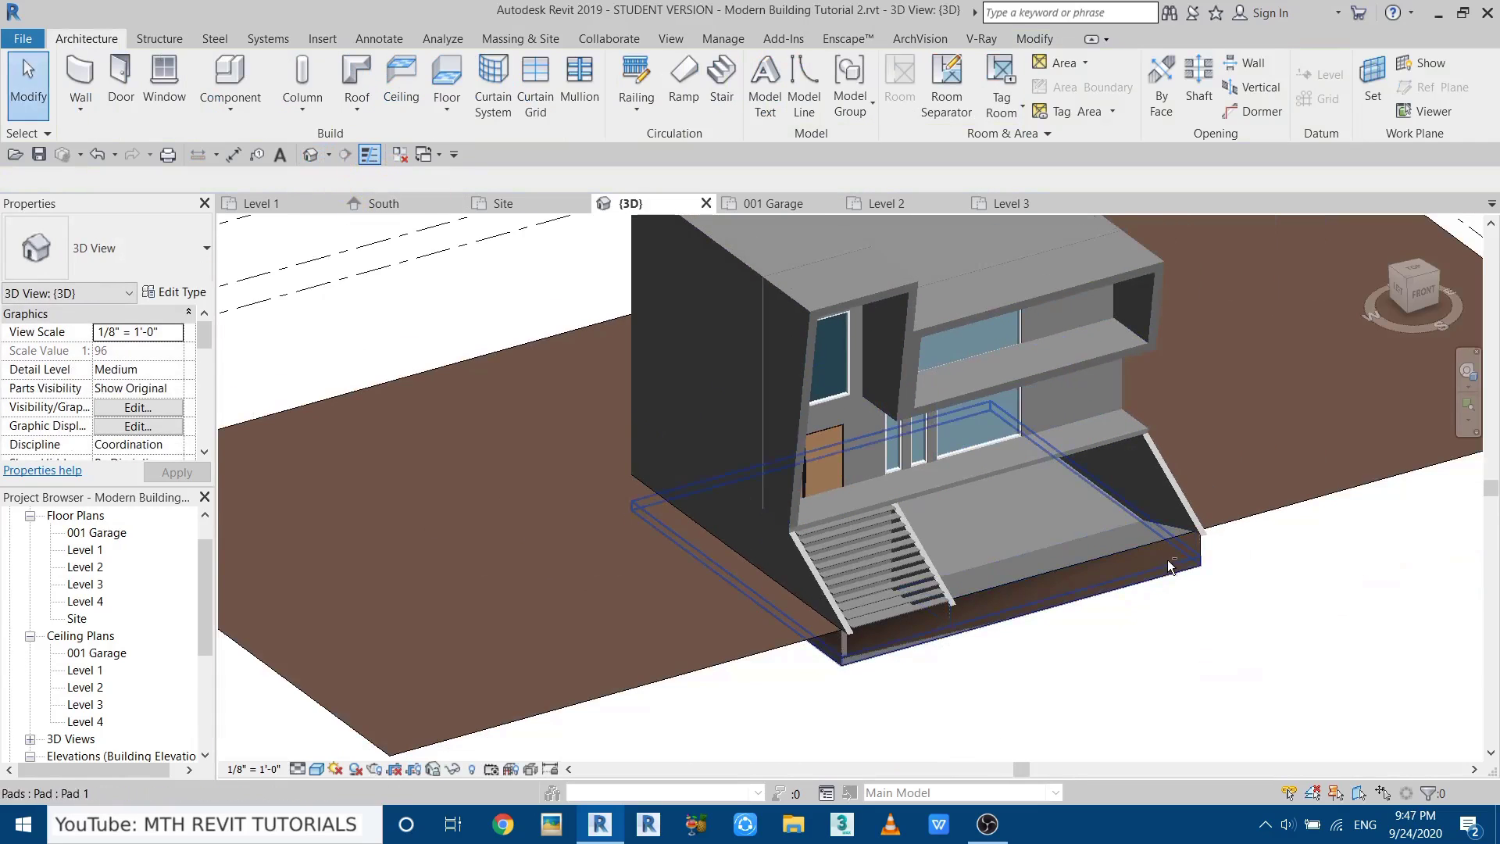
shift+middle_drag(864, 376, 588, 298)
scroll(588, 298, down, 5)
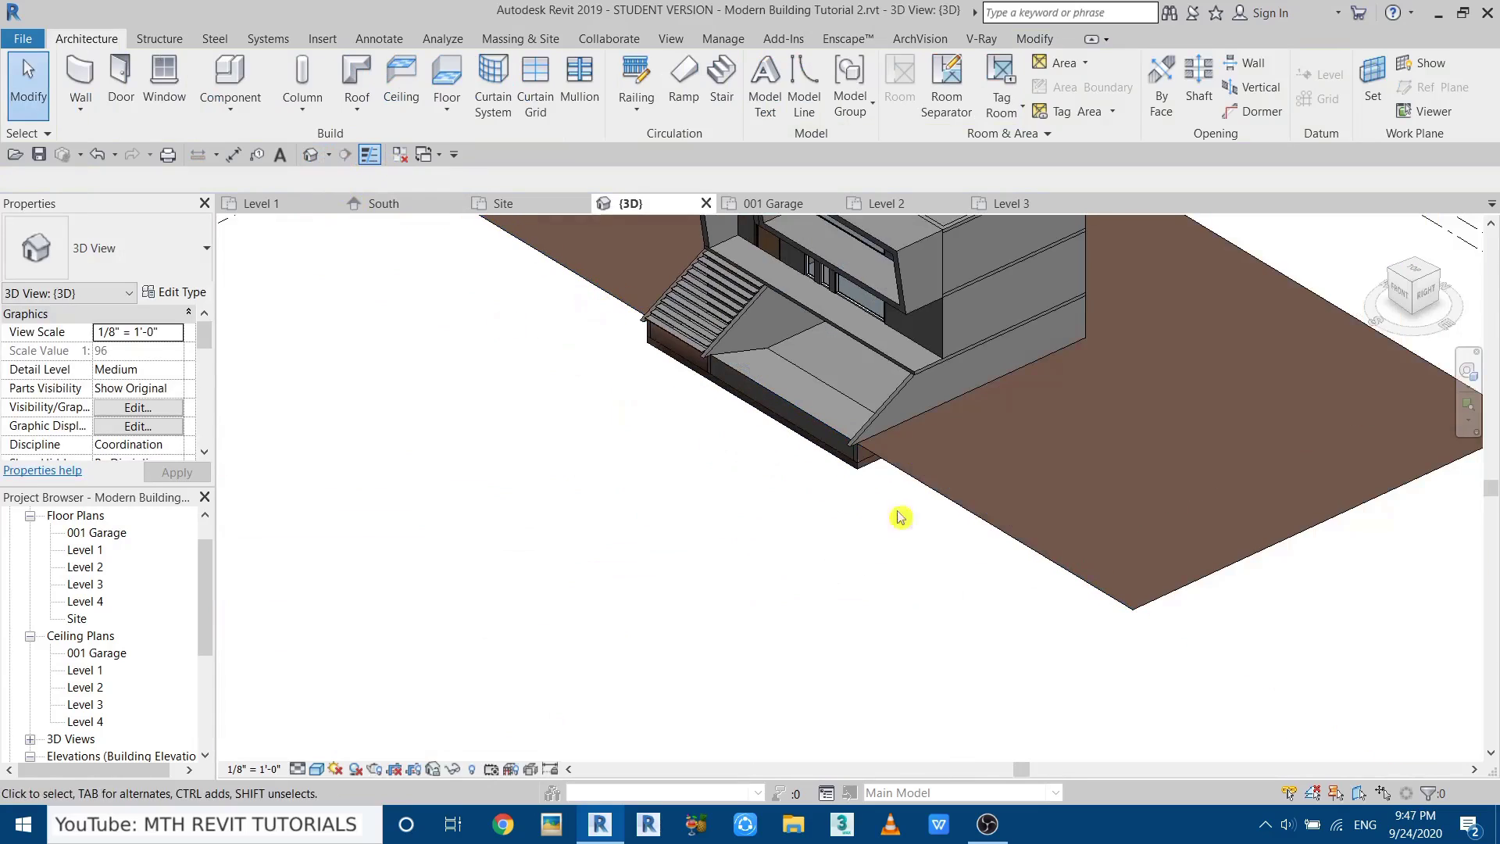
shift+middle_drag(552, 412, 726, 555)
scroll(818, 485, up, 2)
scroll(726, 556, up, 3)
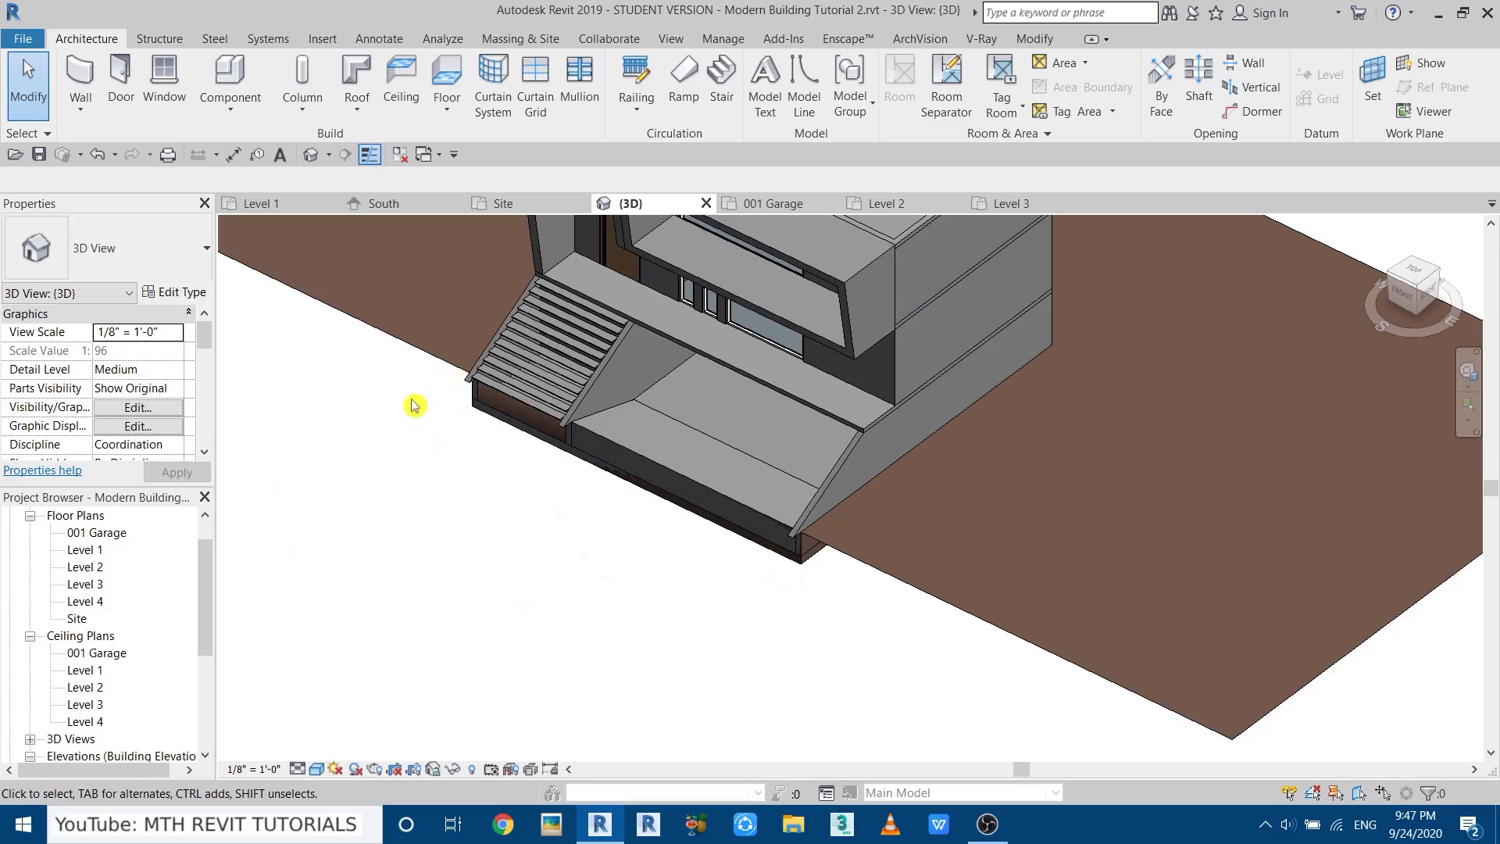
scroll(73, 539, up, 1)
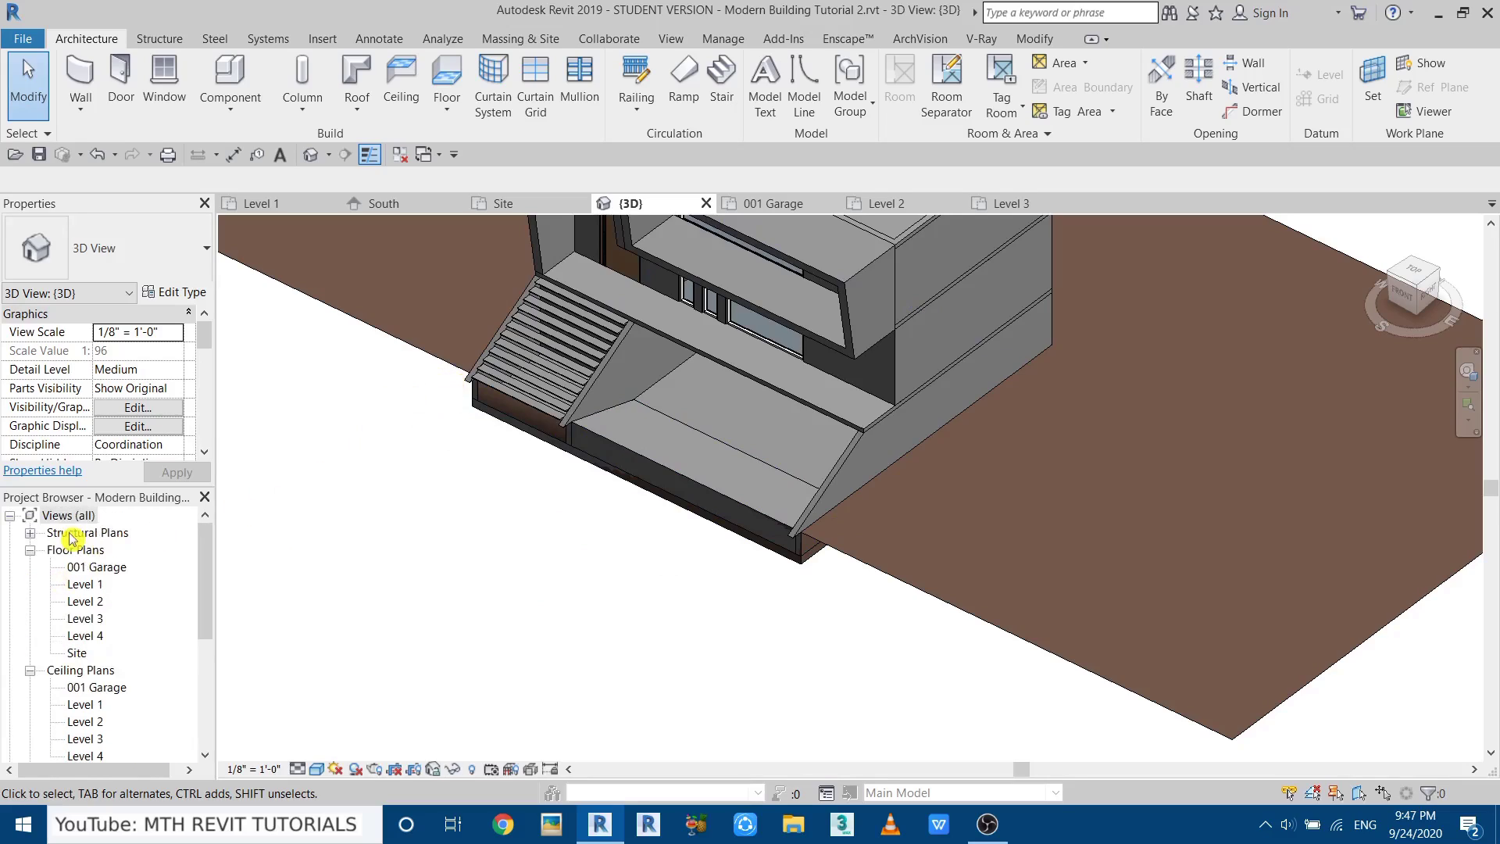
Start a floor on Level 1 and duplicate its type as Generic - 3" with a 3" thick structure layer.
double_click(93, 585)
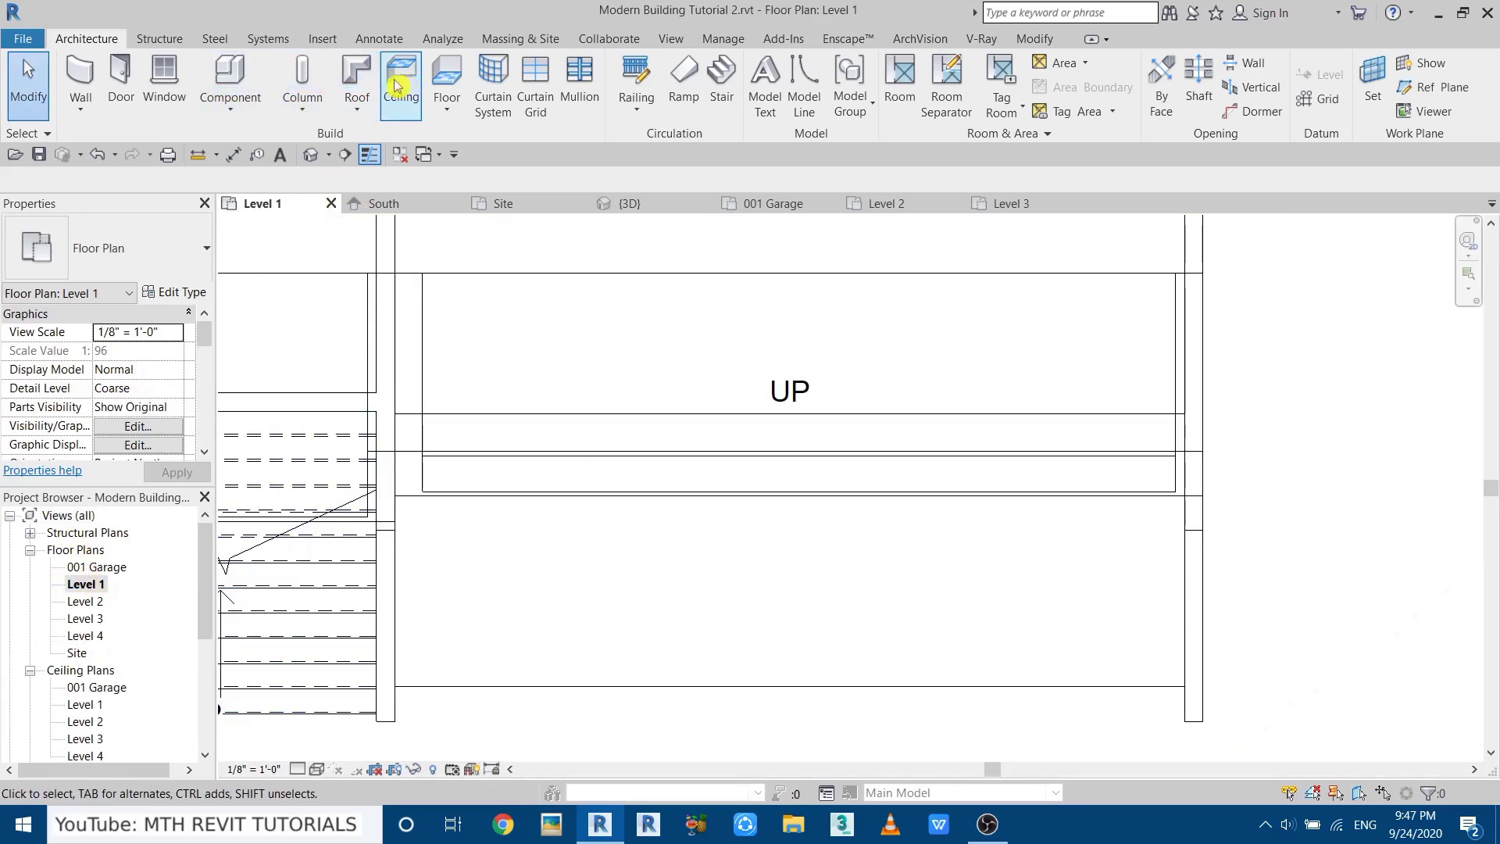
click(450, 82)
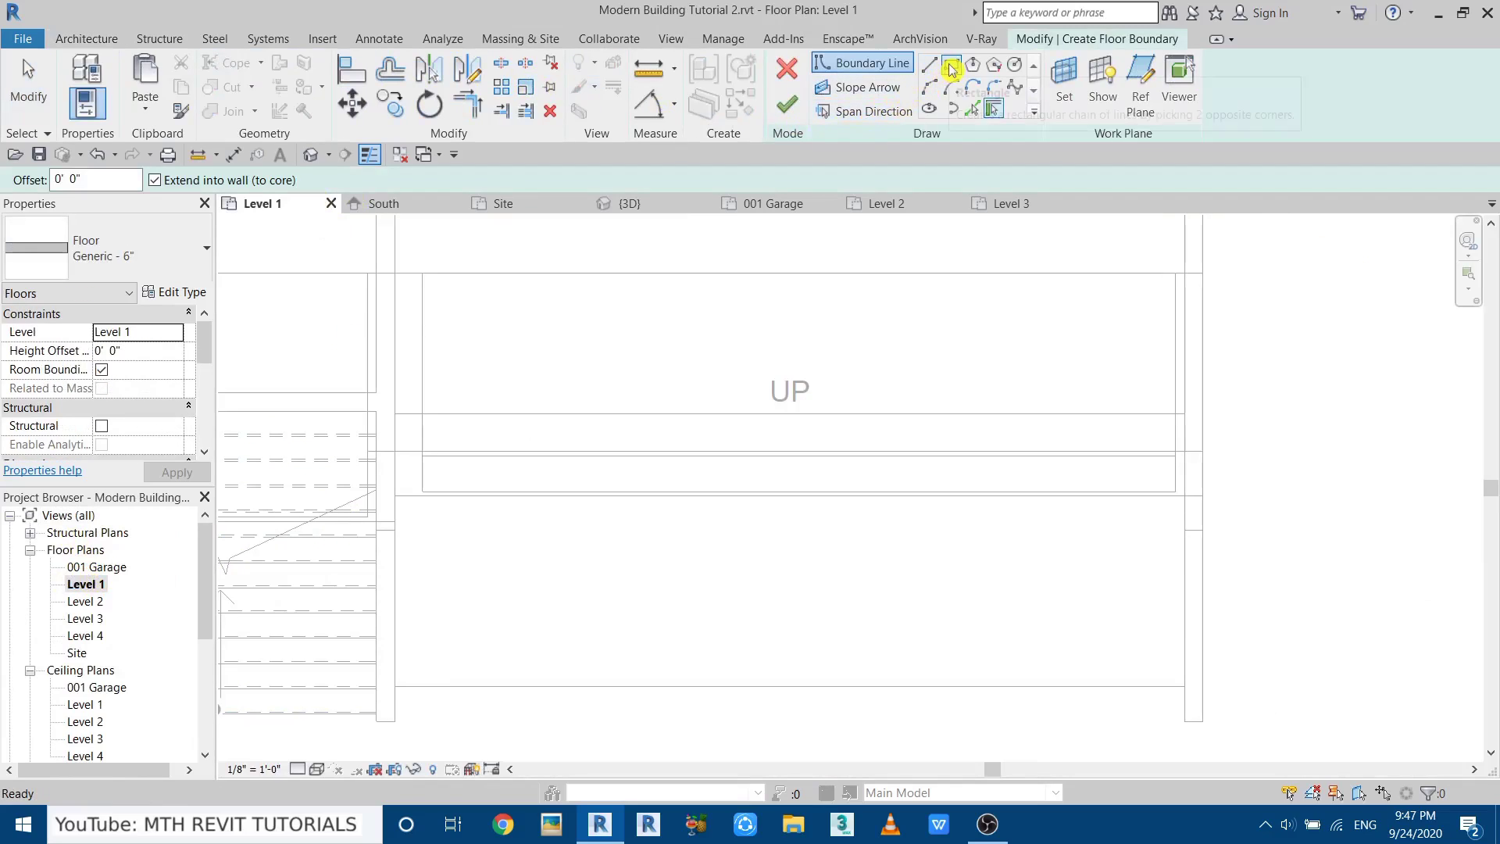
click(180, 293)
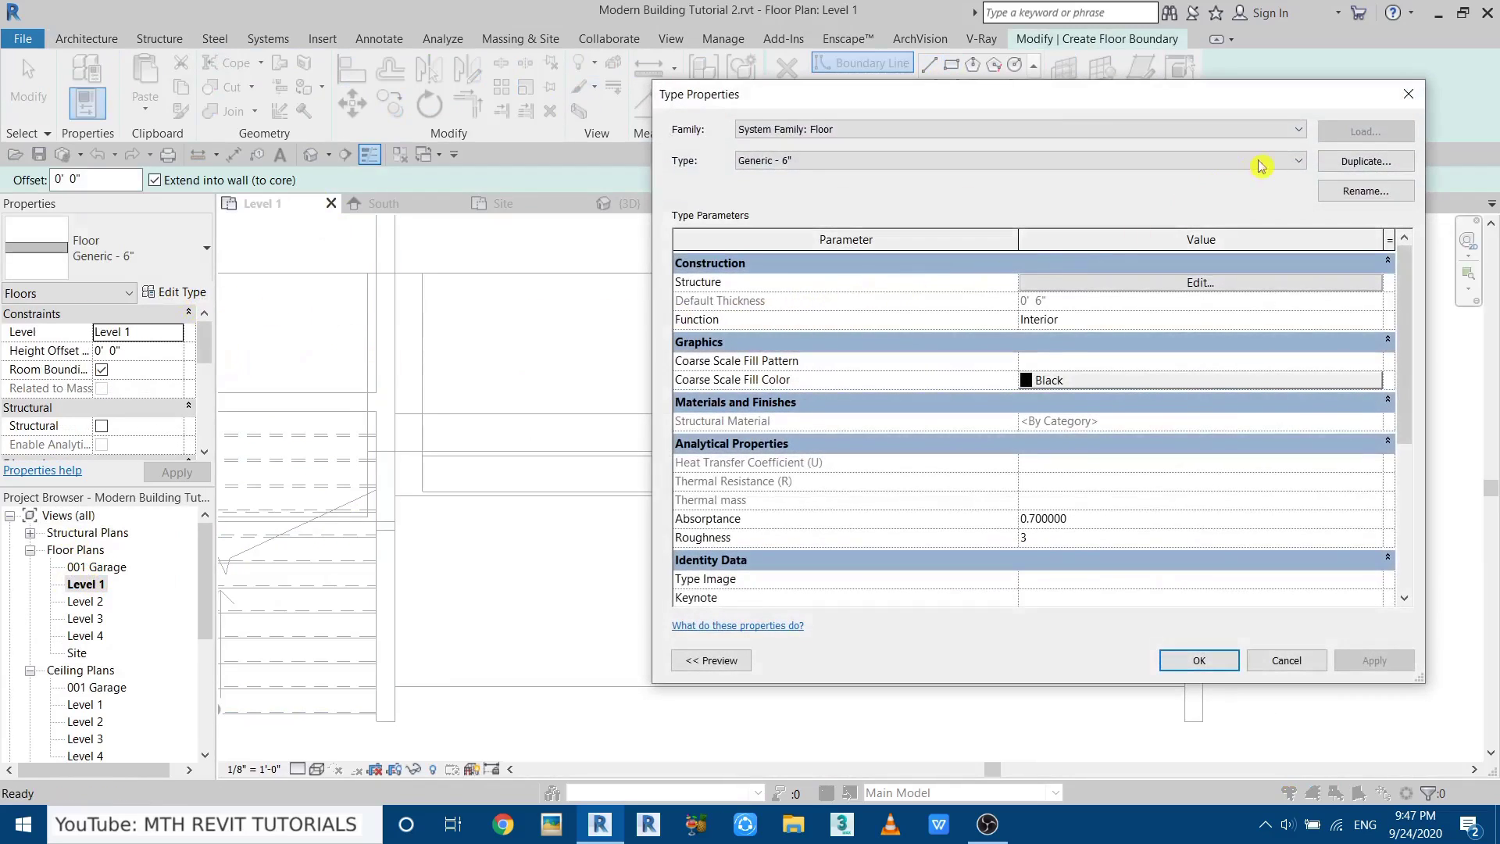
click(1344, 161)
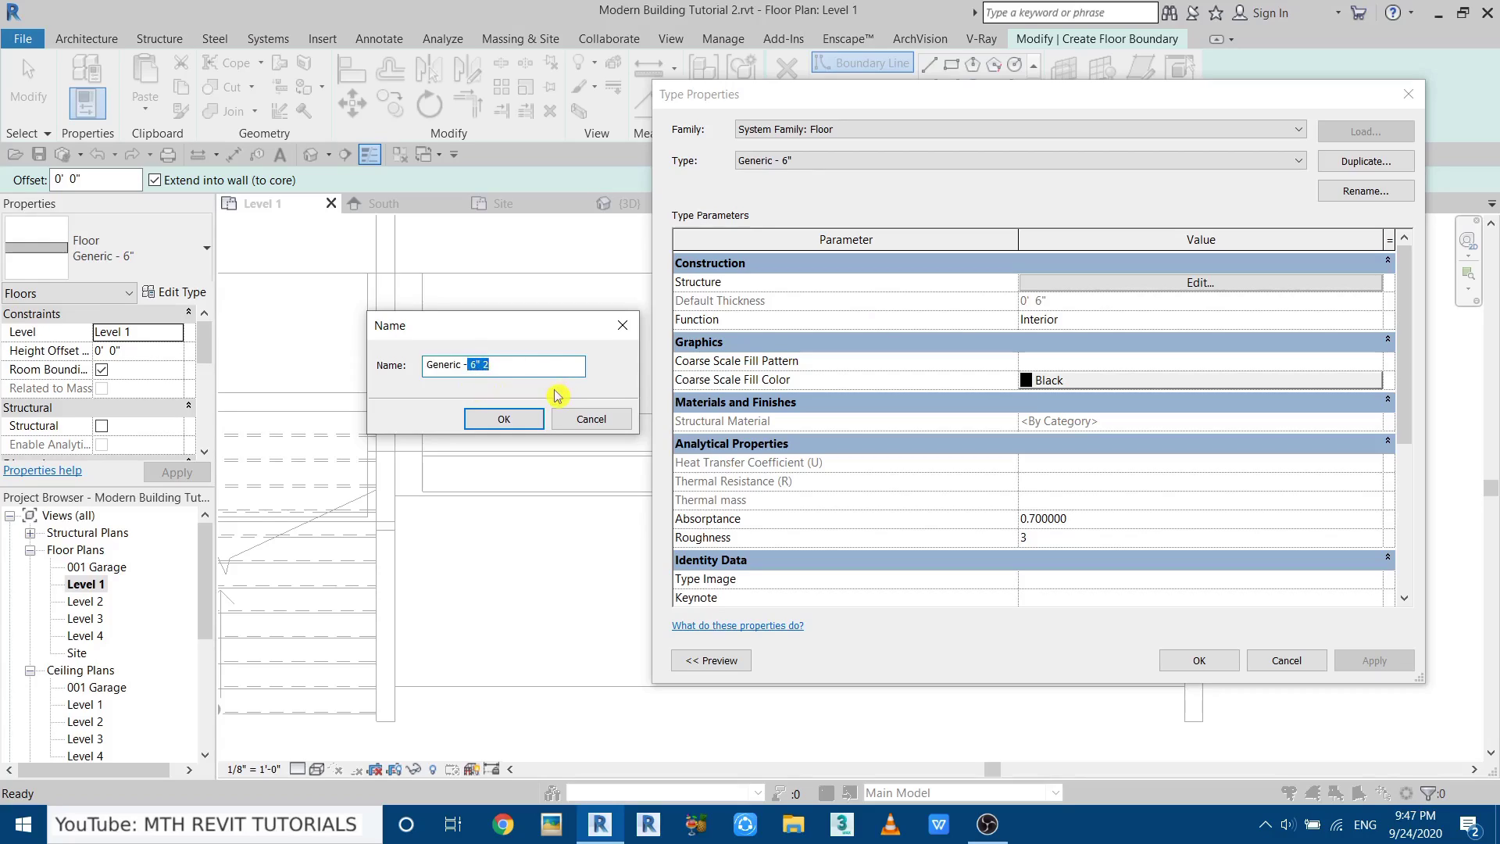
click(512, 417)
click(1157, 283)
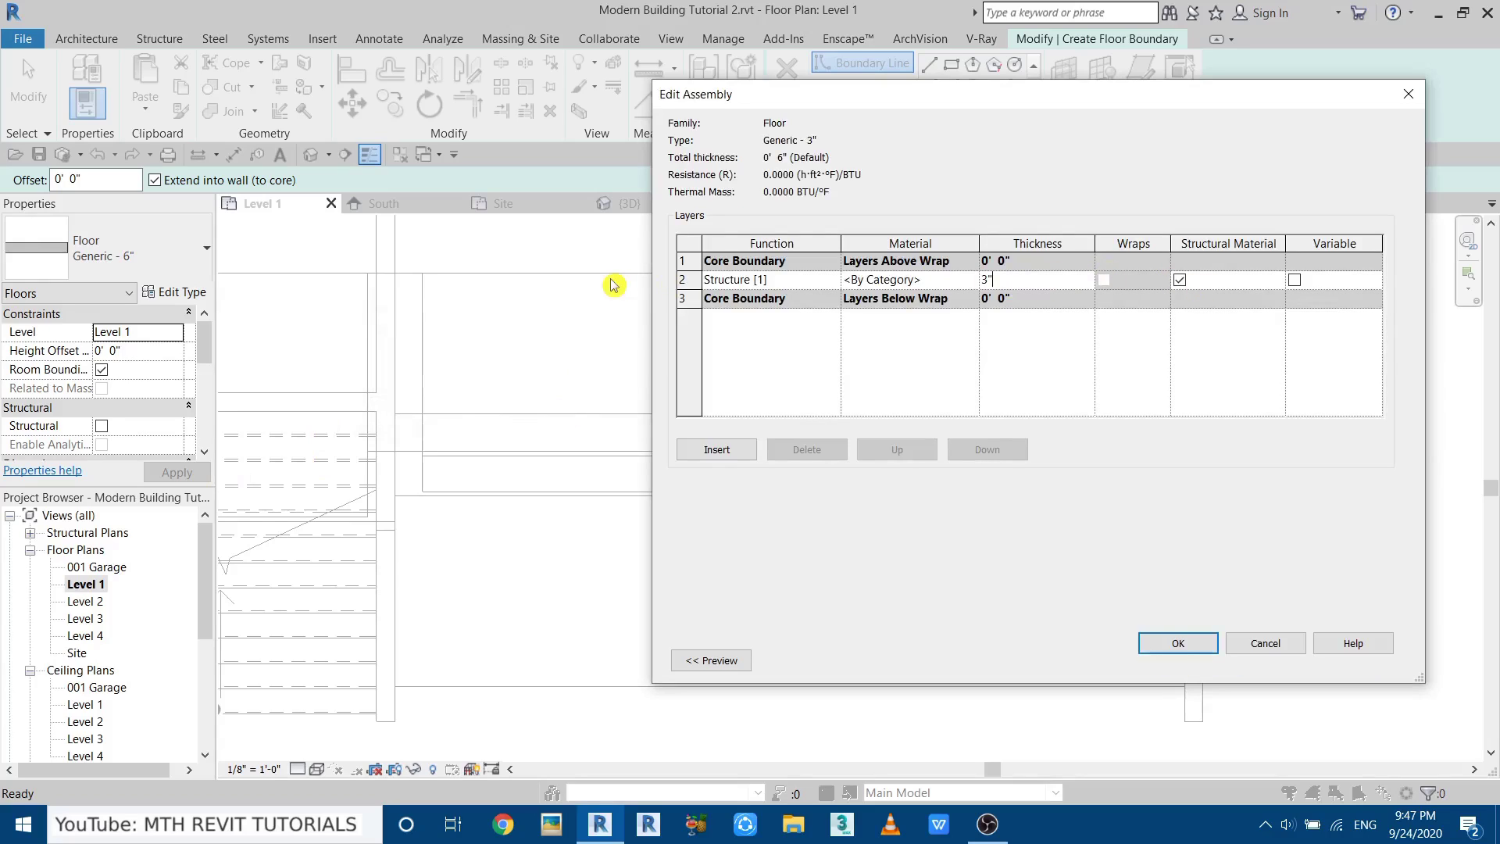
click(1176, 641)
click(1188, 660)
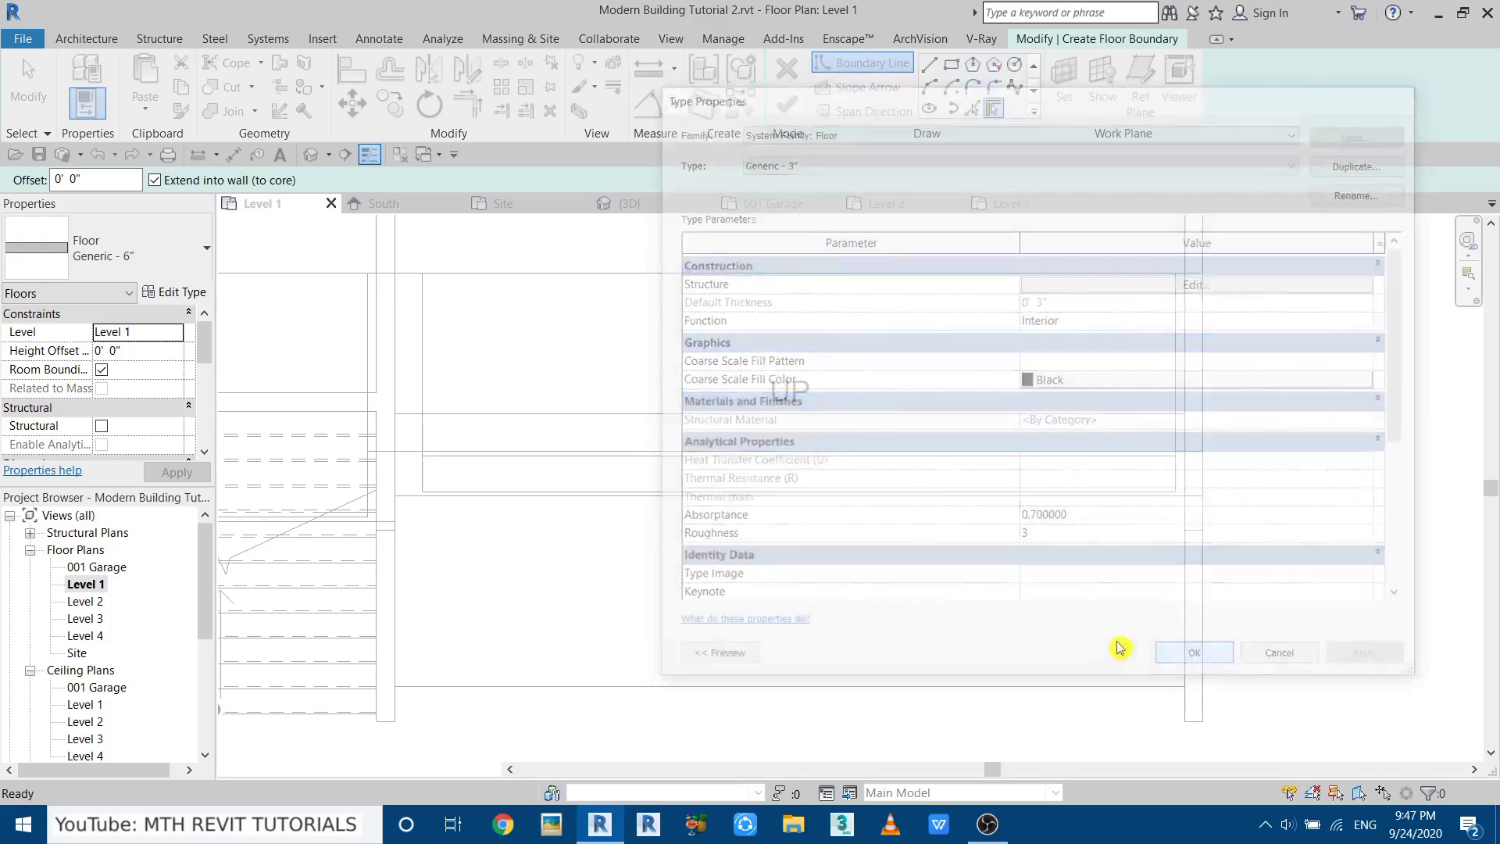
Sketch a rectangular floor boundary about 7'-6" deep in front of the stair and ramp, extending about 20'-10" past the building's left side.
click(962, 70)
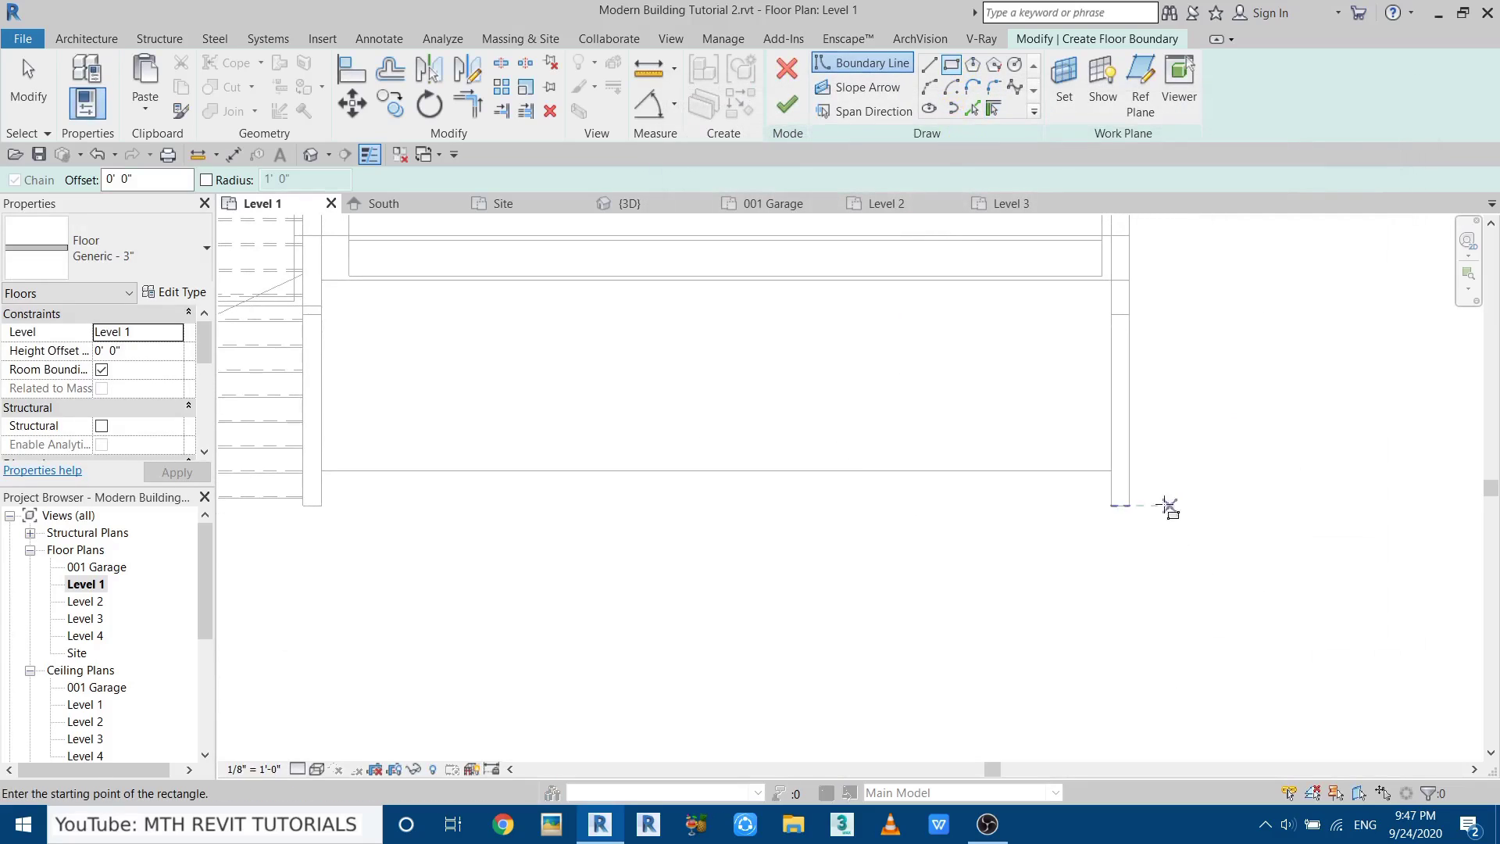
click(1130, 483)
scroll(699, 573, down, 5)
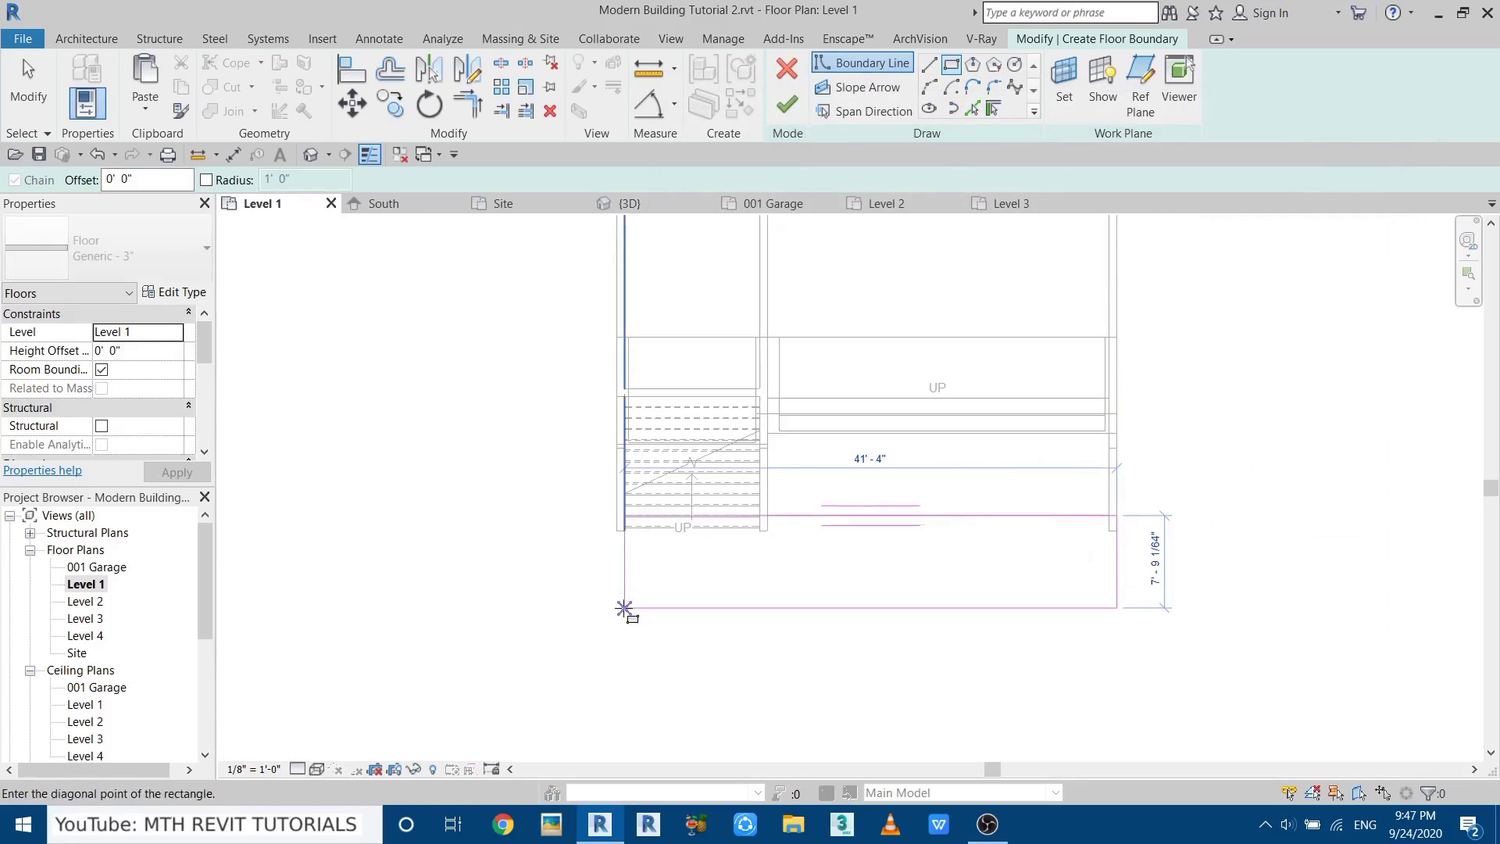
click(492, 587)
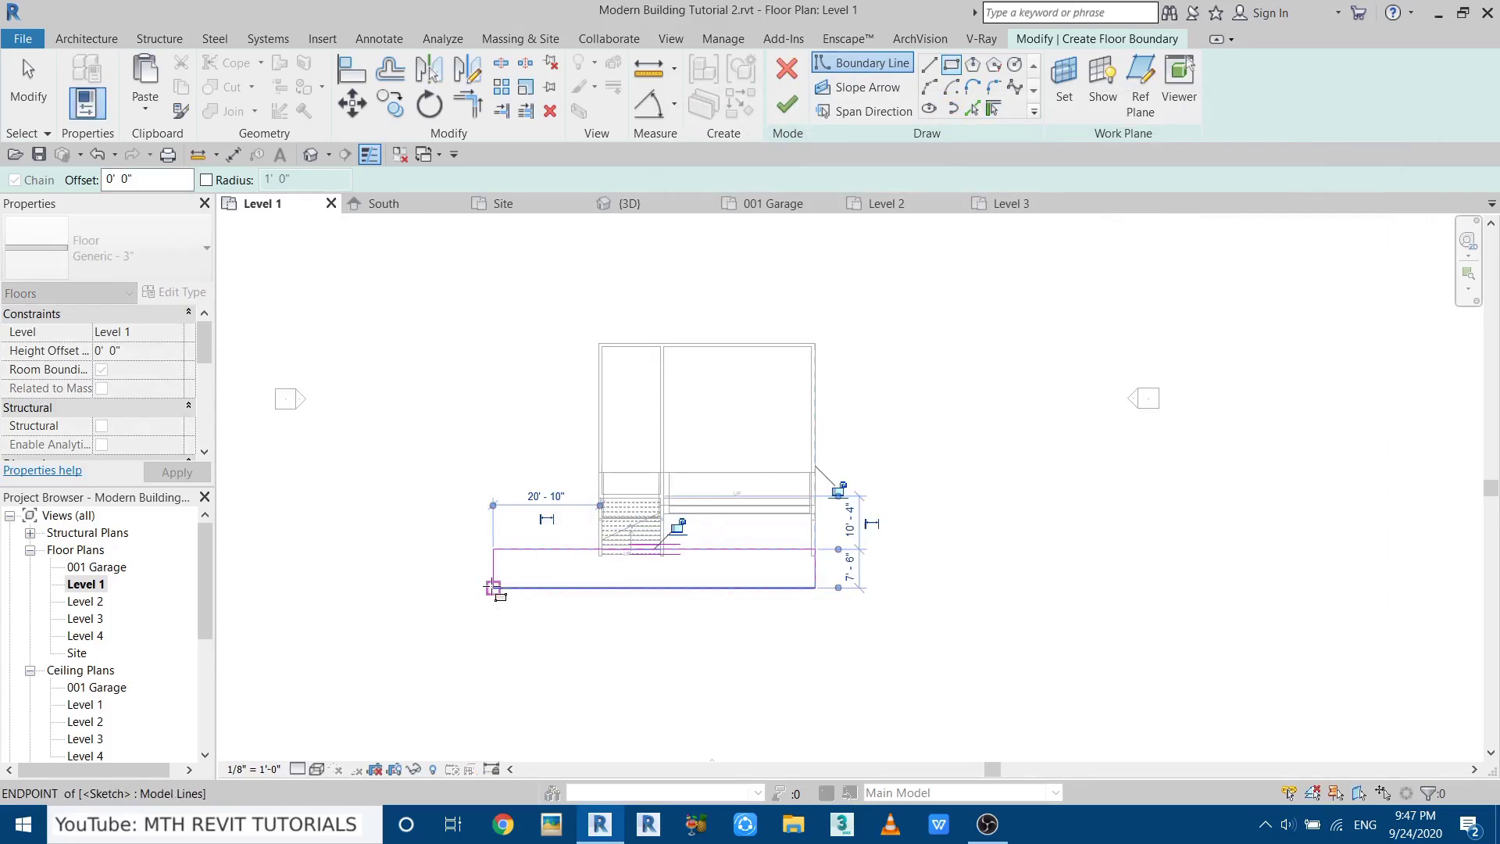
In the Site plan, stretch both ends of the floor boundary to the topography's side edges and finish the floor.
click(504, 205)
scroll(570, 607, down, 4)
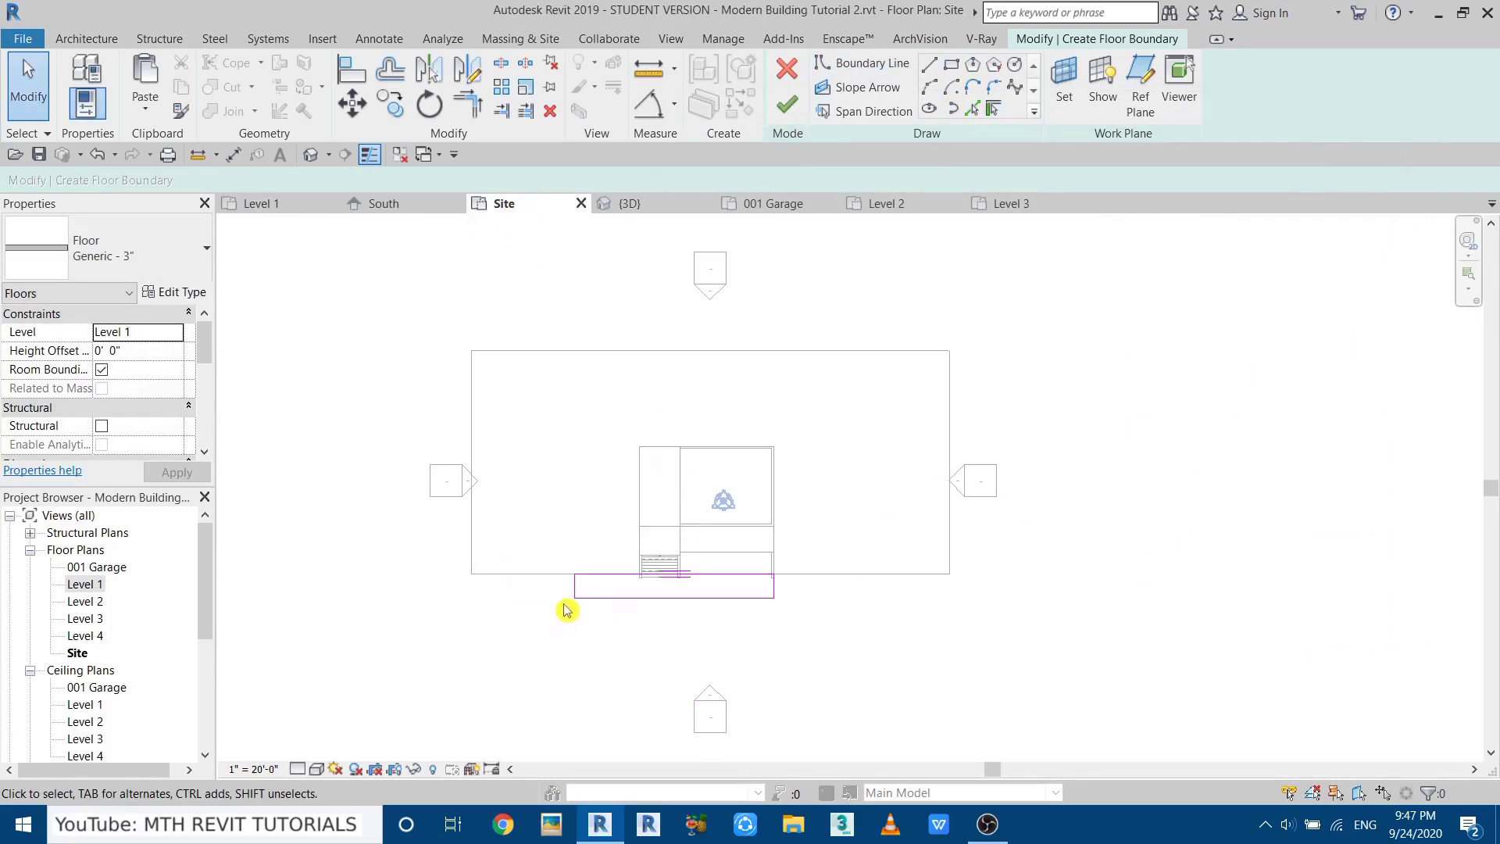
scroll(588, 587, up, 2)
mouse_move(568, 580)
mouse_down()
mouse_move(435, 525)
mouse_move(410, 562)
mouse_up()
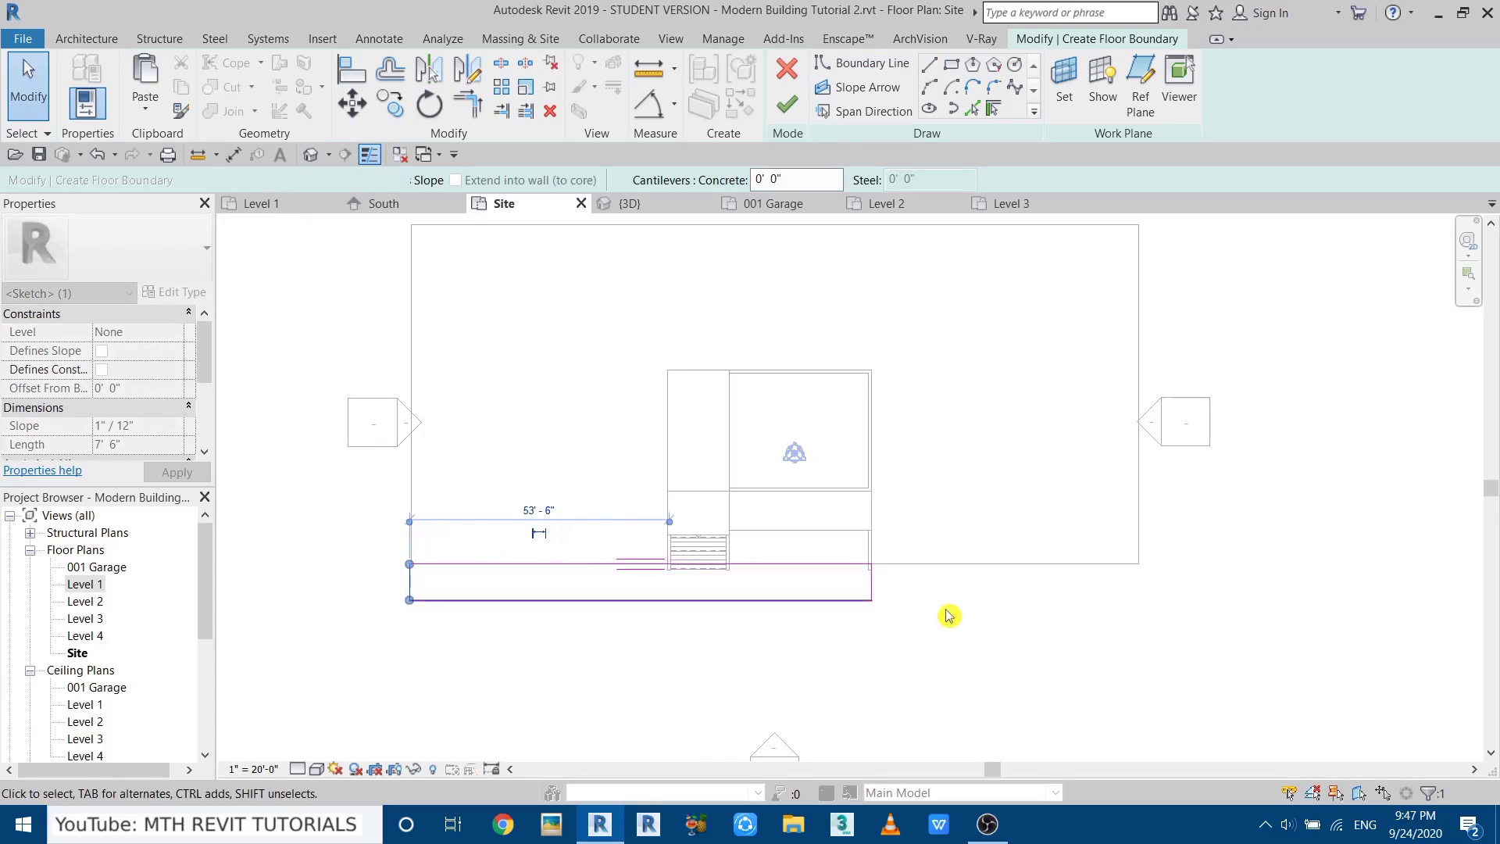
drag(875, 589, 1138, 573)
click(787, 104)
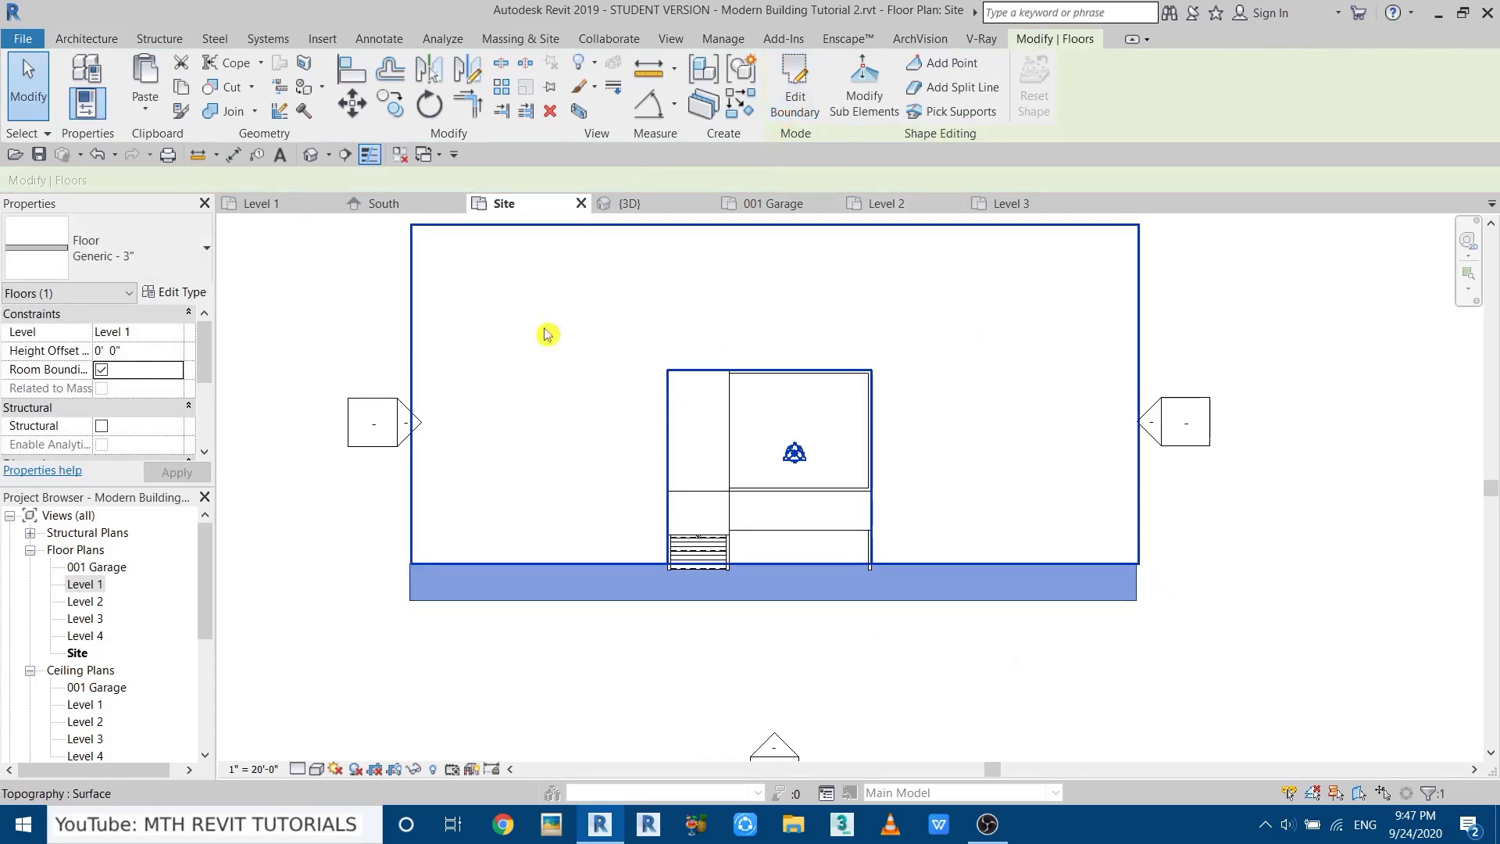
click(310, 154)
scroll(623, 477, up, 3)
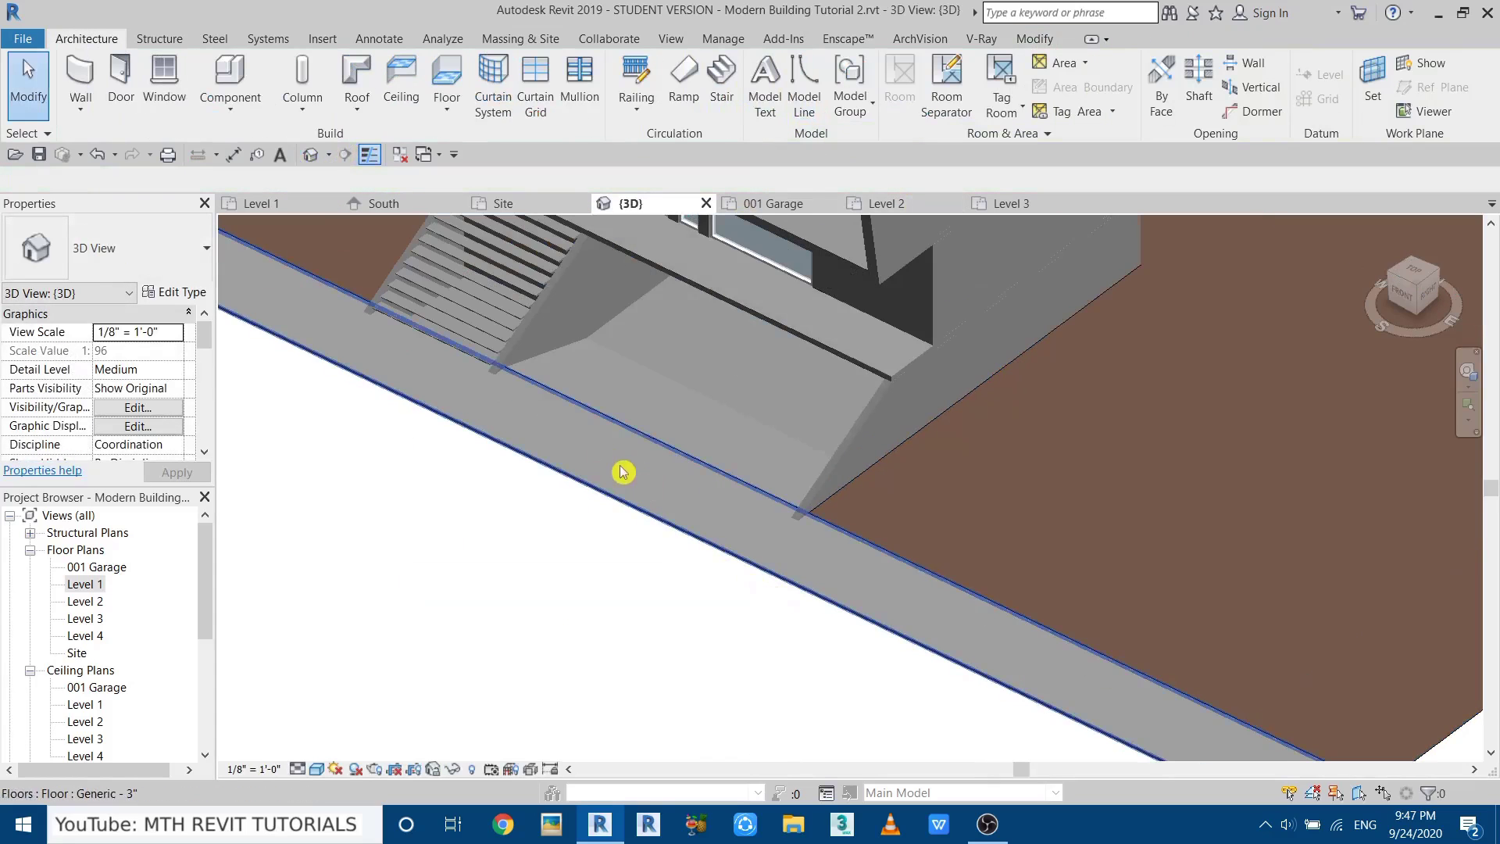
middle_drag(618, 492, 629, 429)
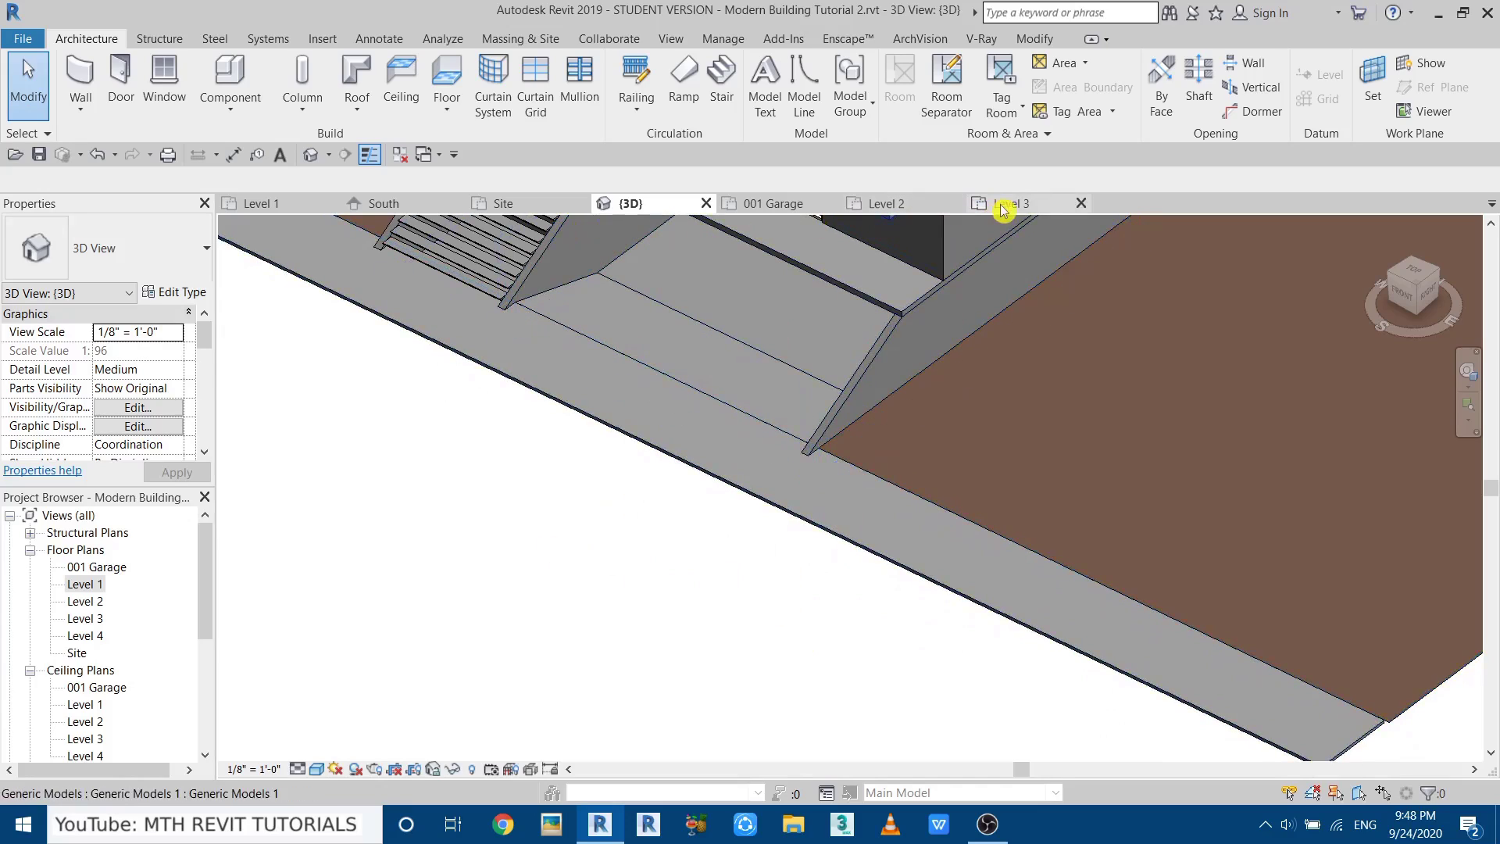
Start another Level 1 floor based on the front strip and duplicate its type as Generic - 3" Road.
click(283, 205)
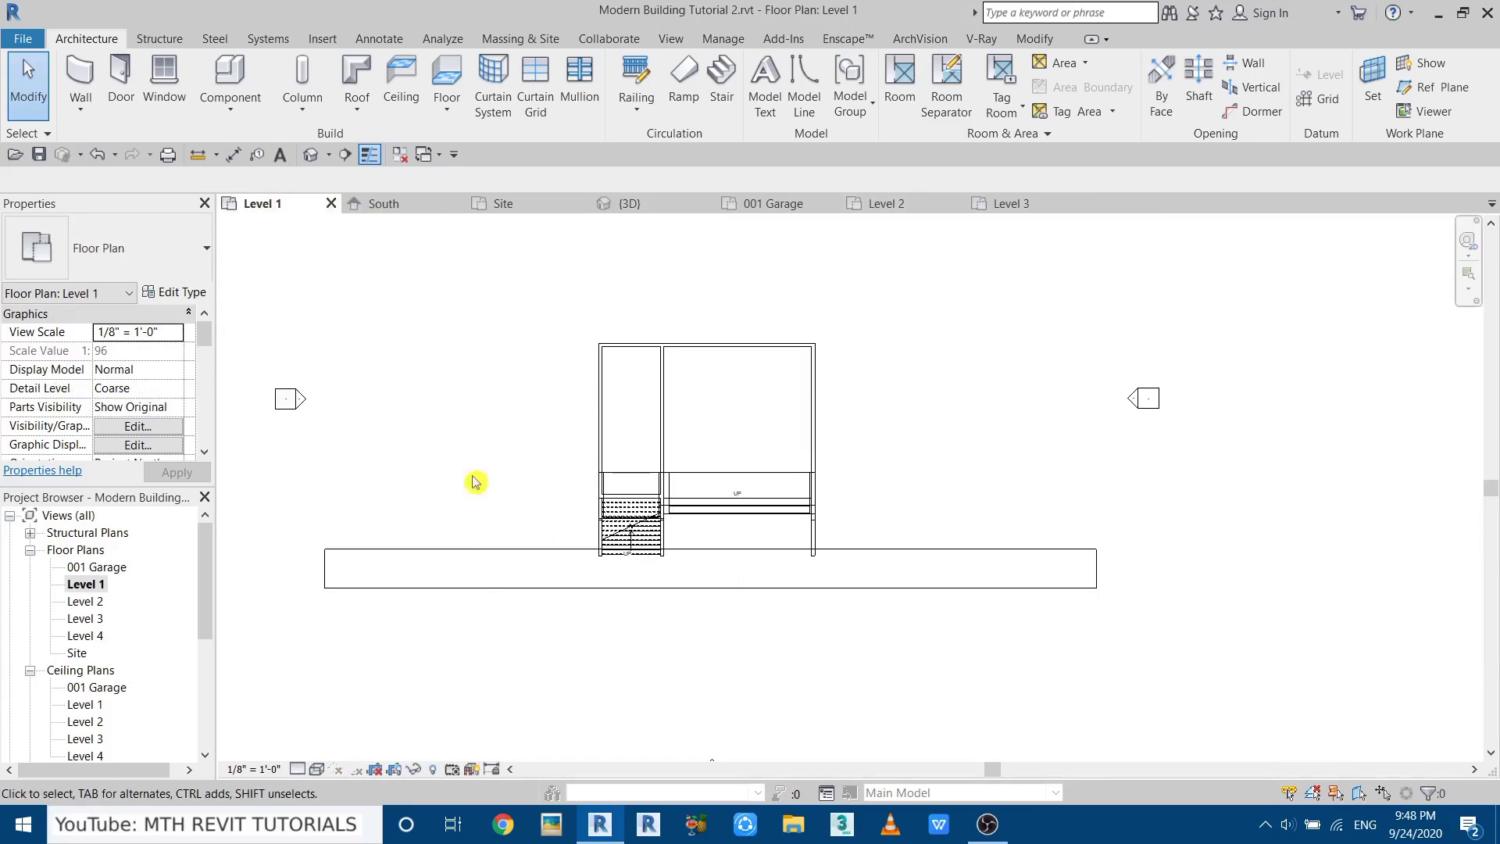
click(443, 601)
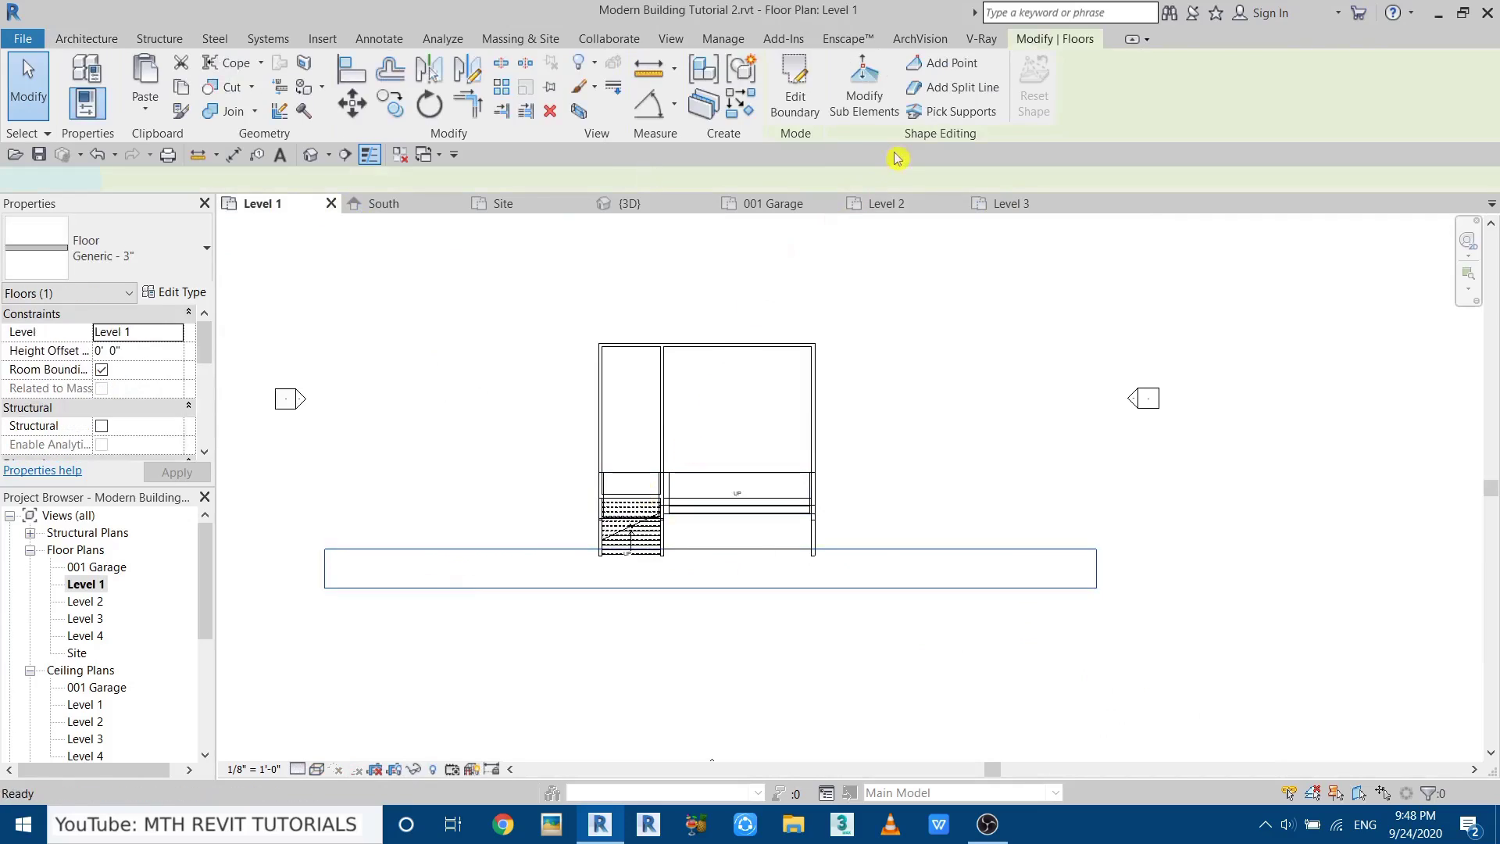
click(794, 86)
click(950, 67)
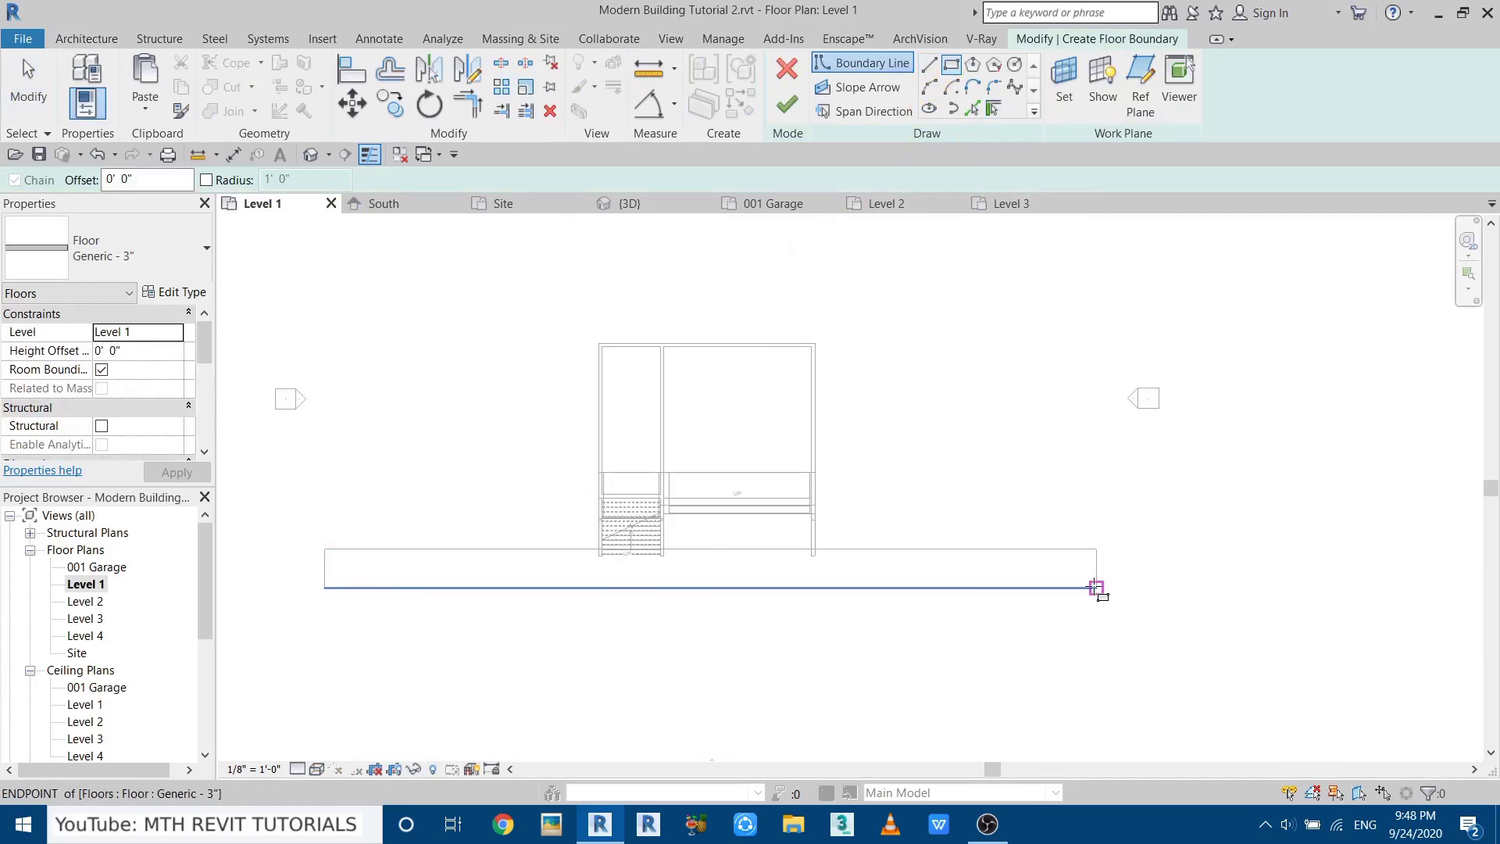
click(171, 295)
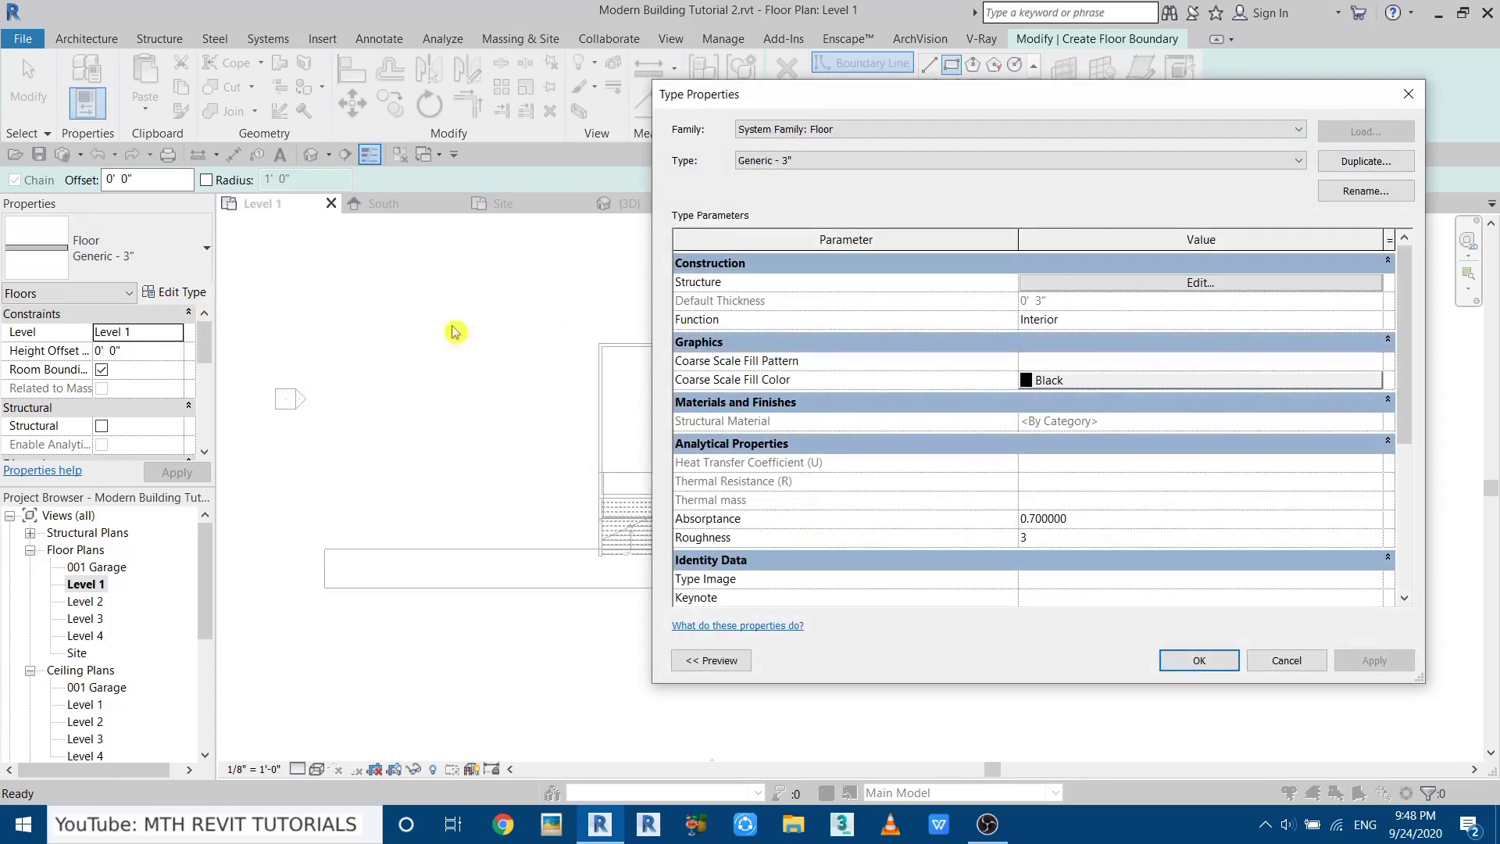
click(1344, 160)
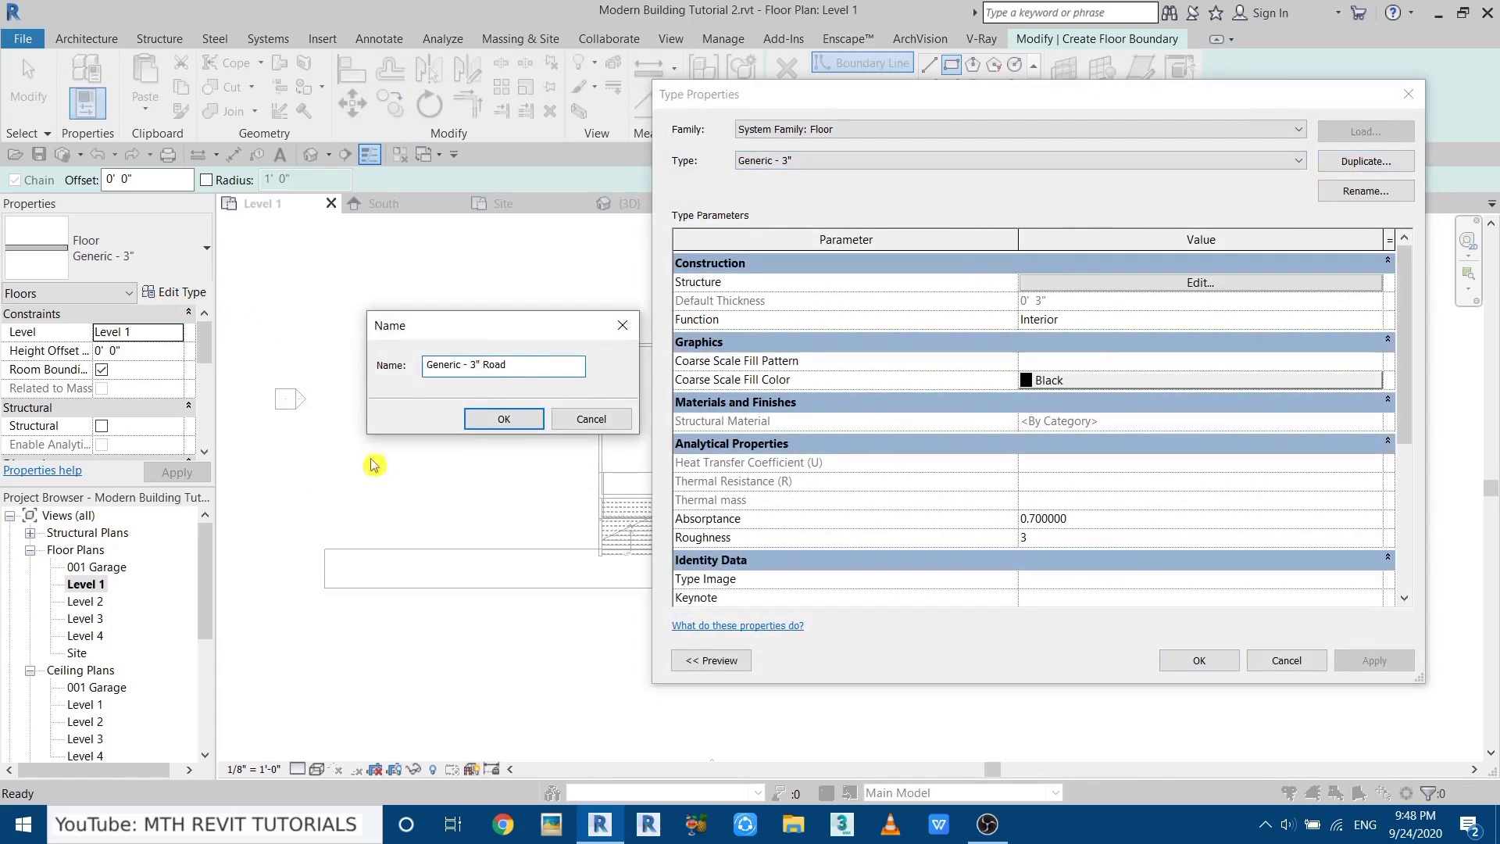
click(506, 425)
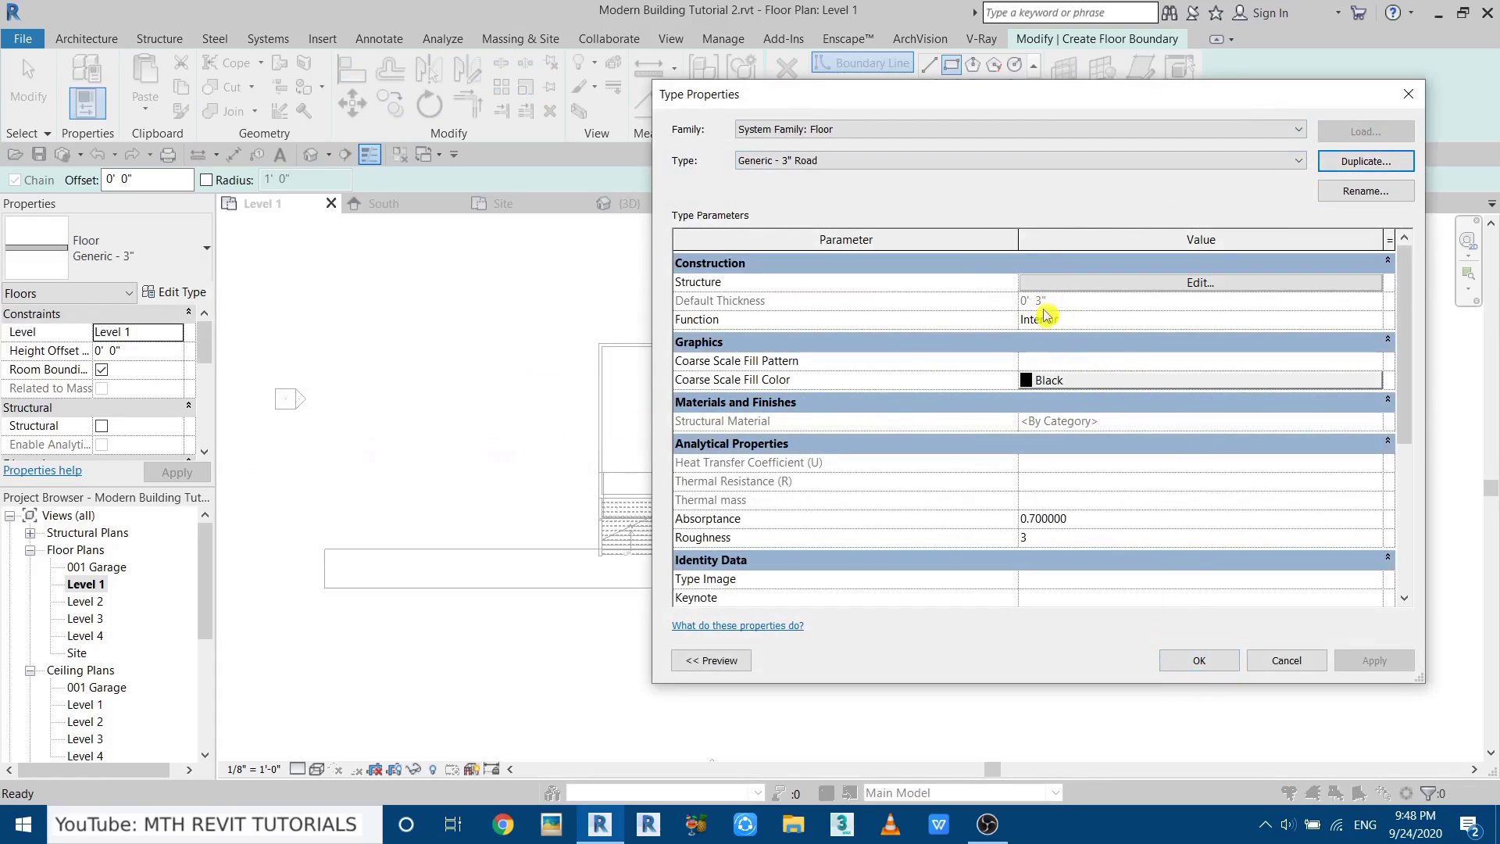
click(1203, 661)
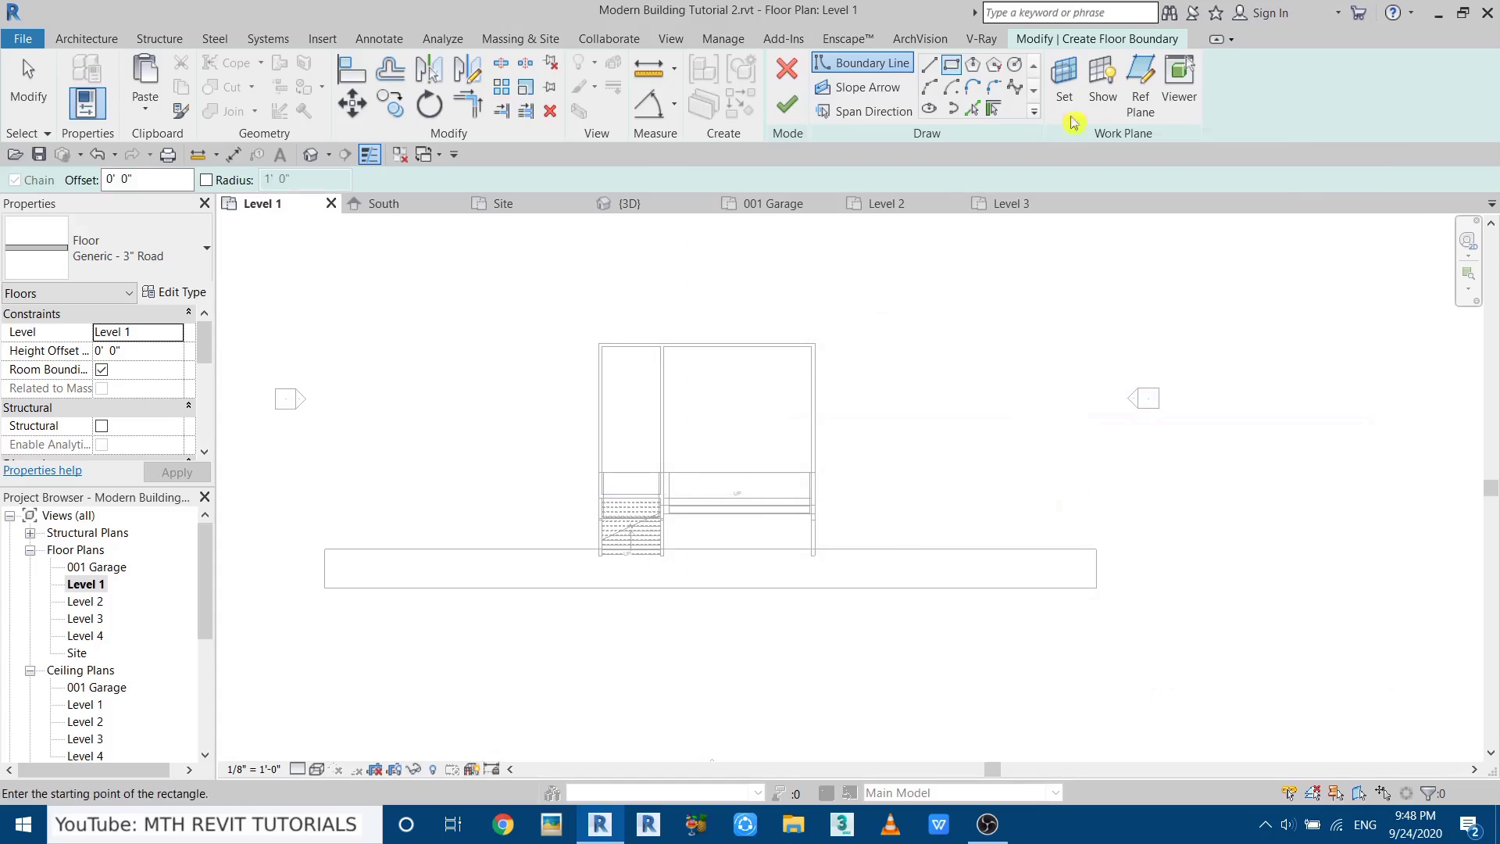
Sketch a rectangular road about 149'-6" long and 30' deep along the front edge of the existing floor strip, and finish the floor.
scroll(1098, 590, down, 3)
click(1094, 561)
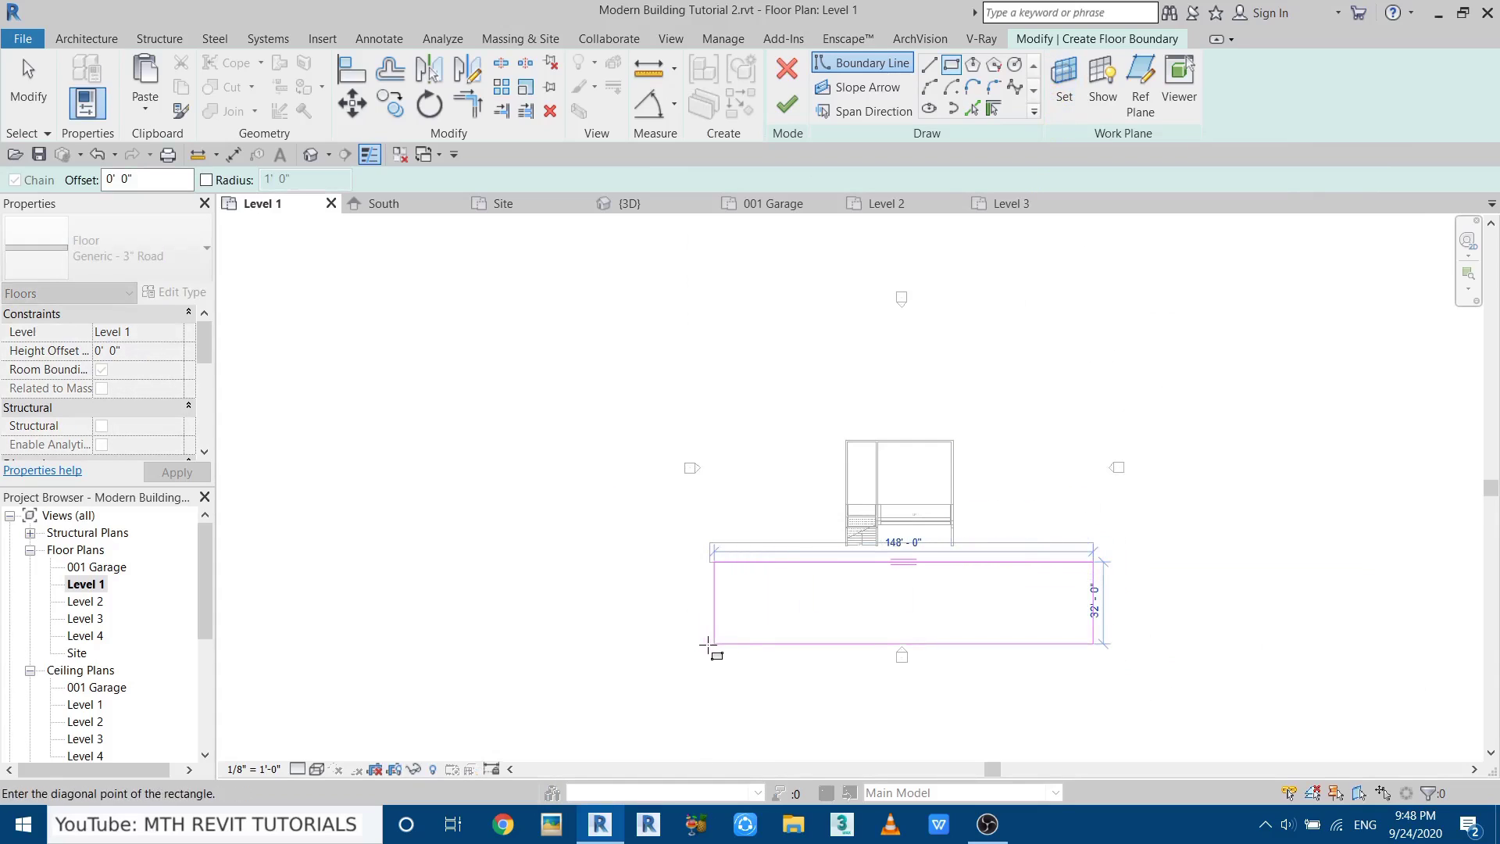
click(709, 645)
scroll(709, 645, up, 2)
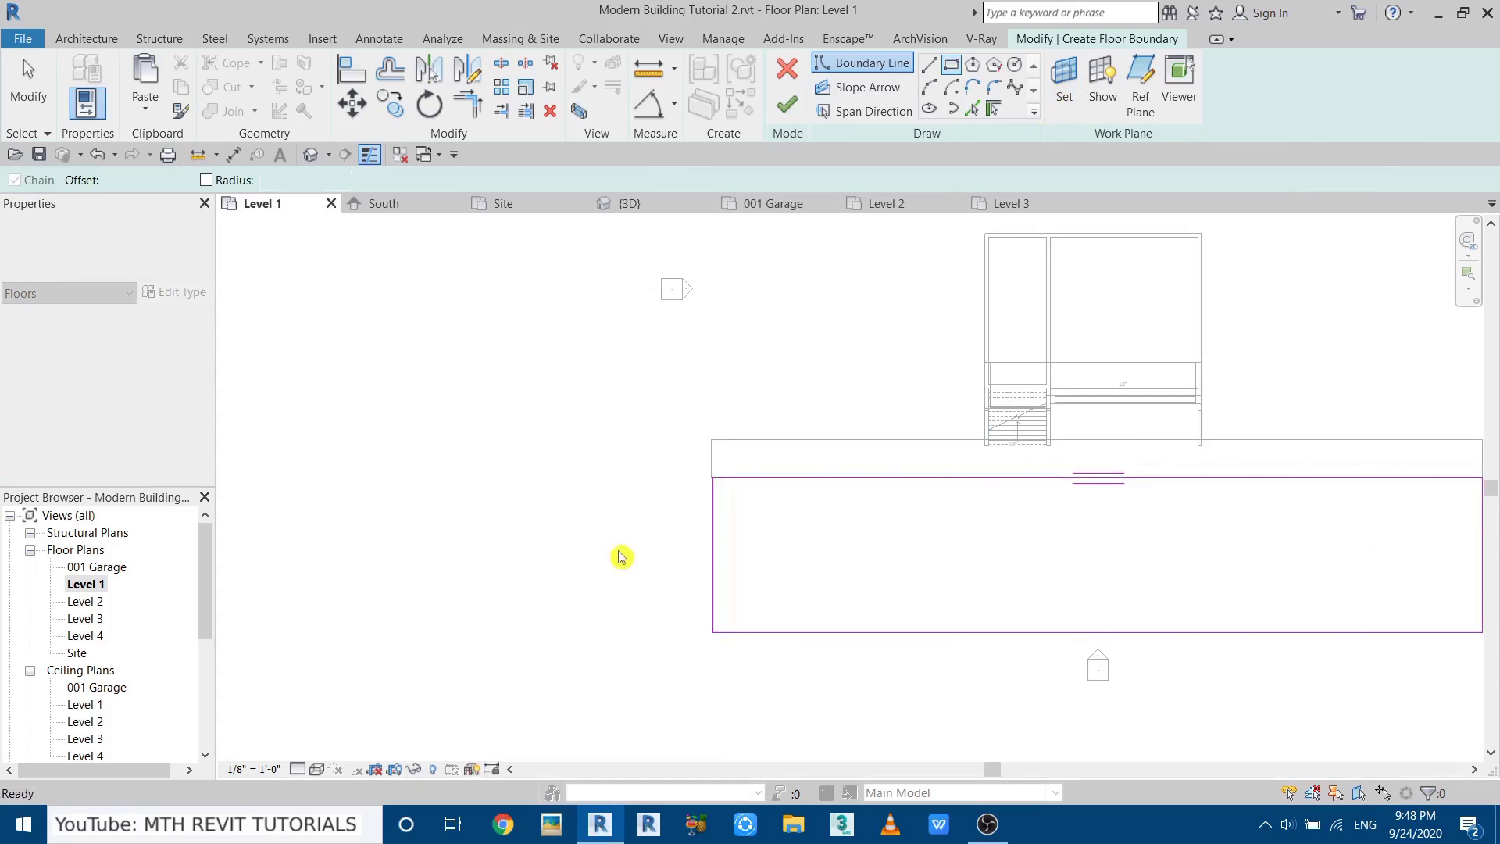
scroll(621, 556, down, 2)
key(Escape)
key(Escape)
click(997, 500)
click(1118, 553)
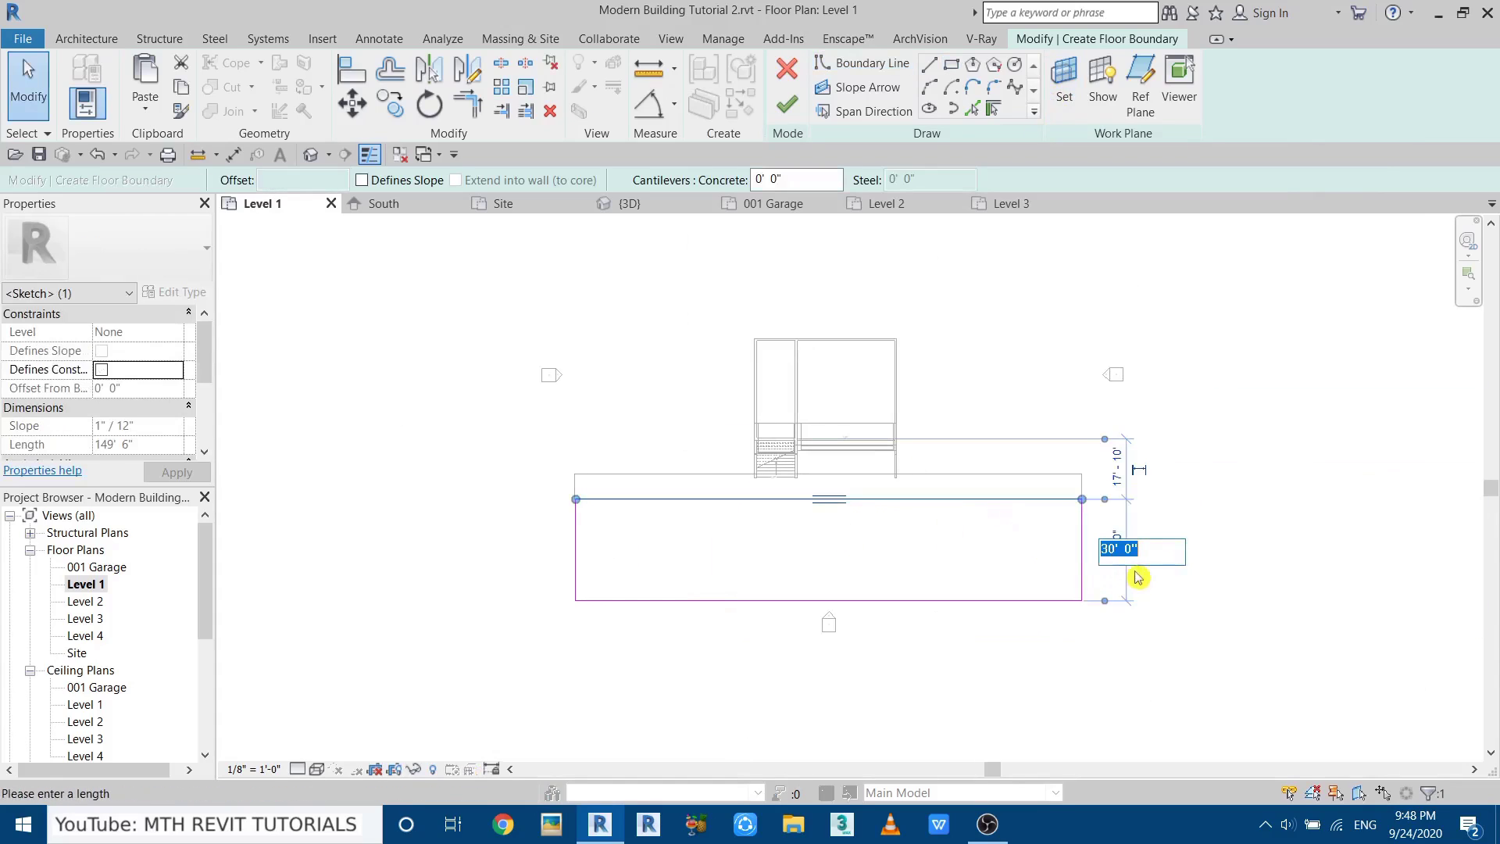
key(Escape)
key(Escape)
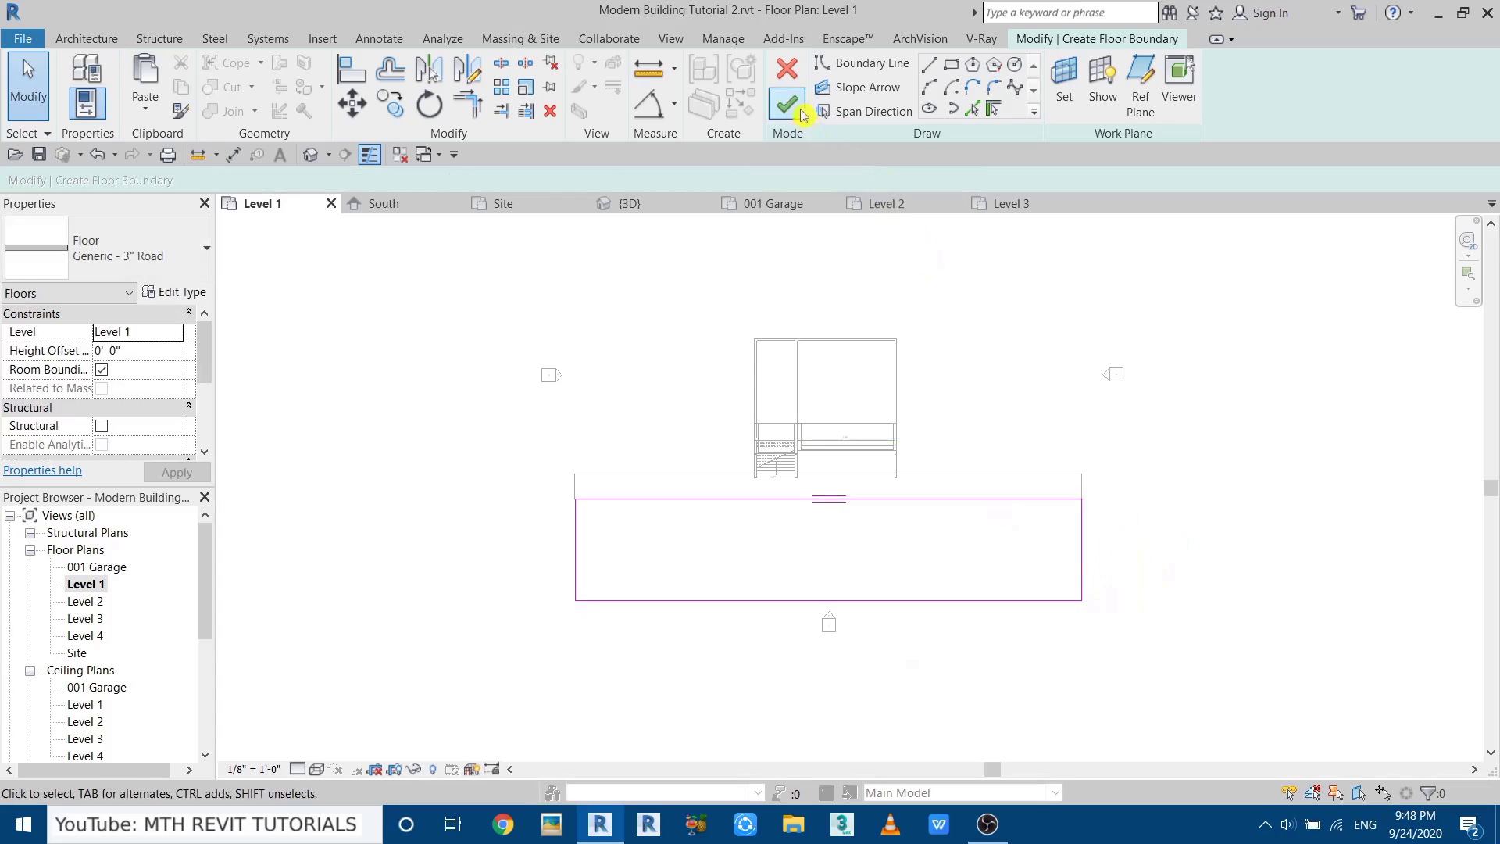
click(787, 104)
In the 3D view, set the road floor's height offset from its level to -3".
click(628, 205)
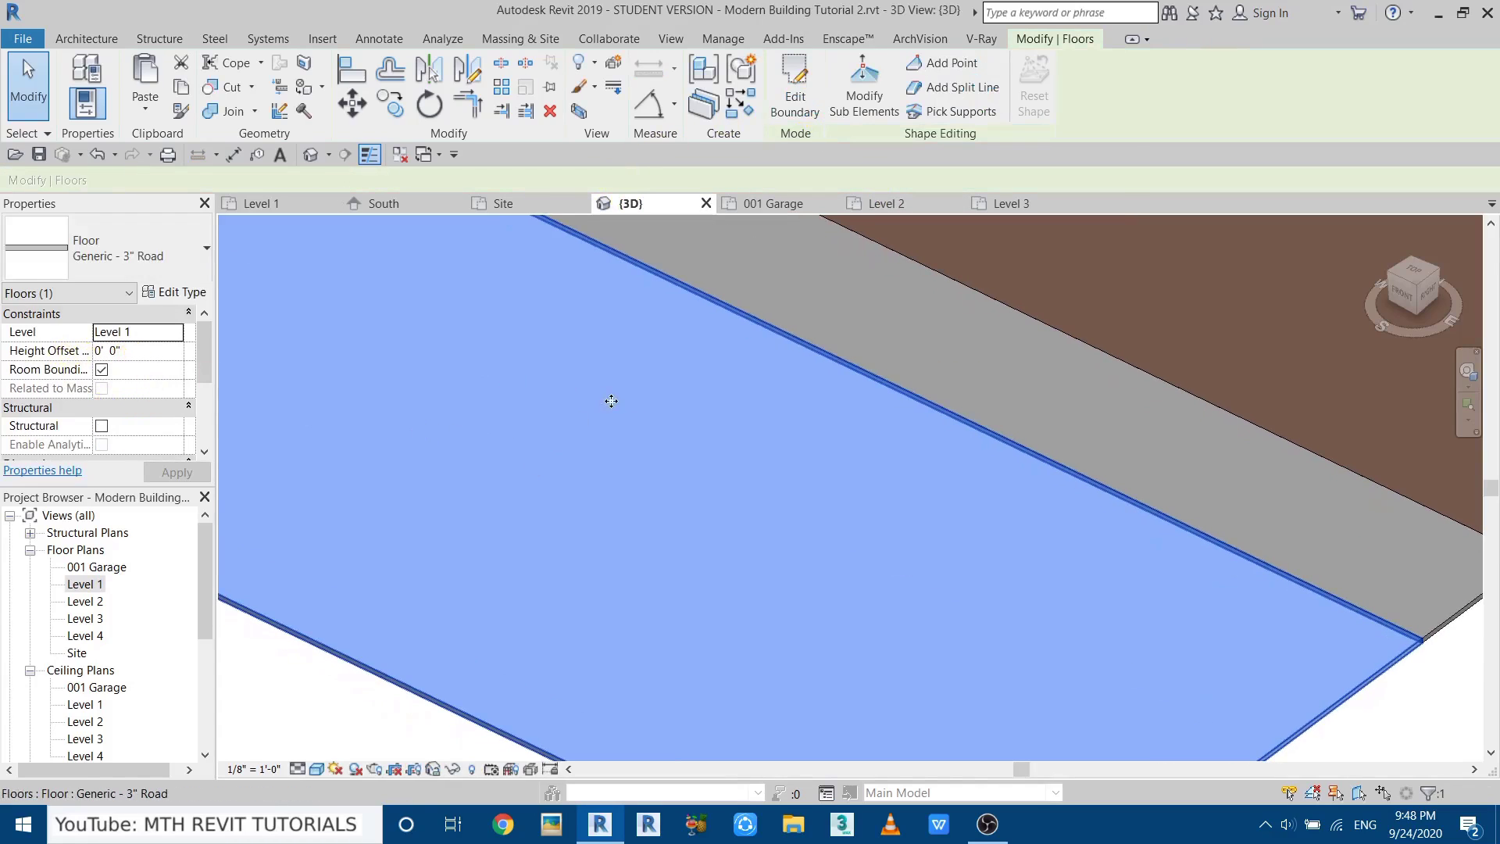
click(149, 350)
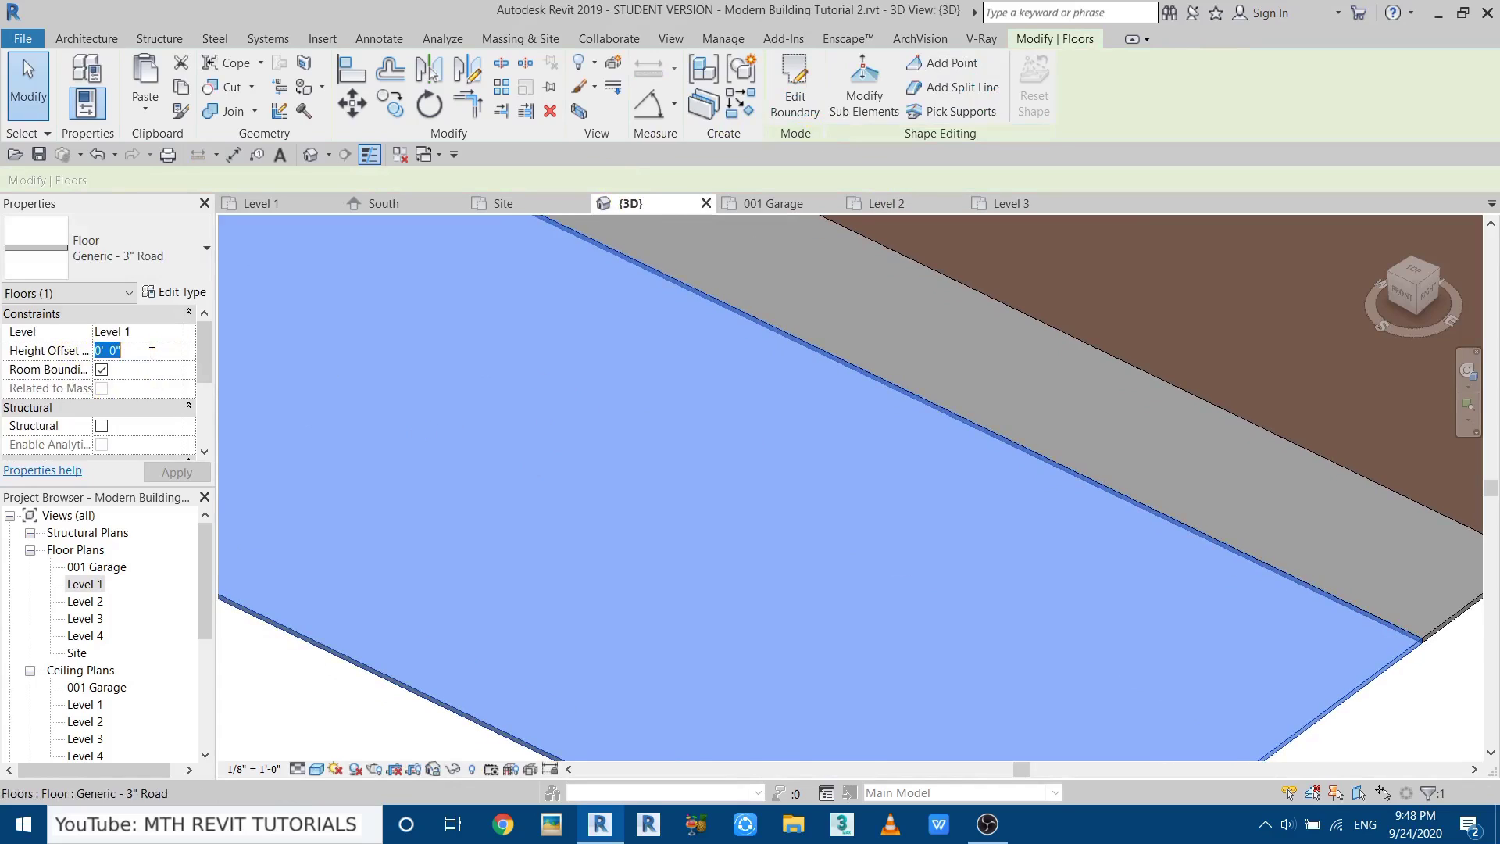
text(-3)
key(Return)
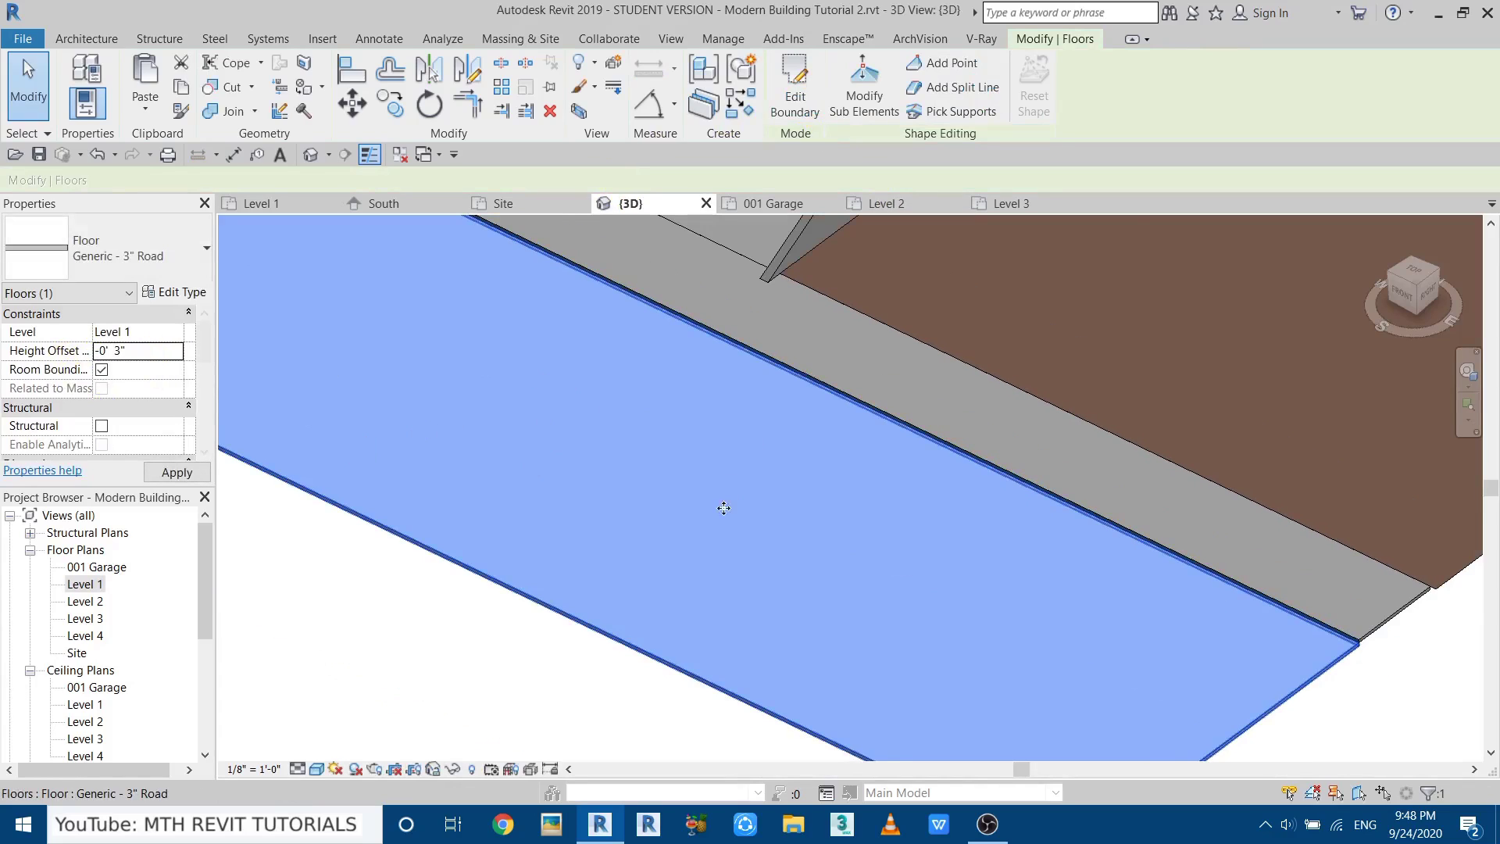
key(Escape)
middle_drag(479, 596, 703, 514)
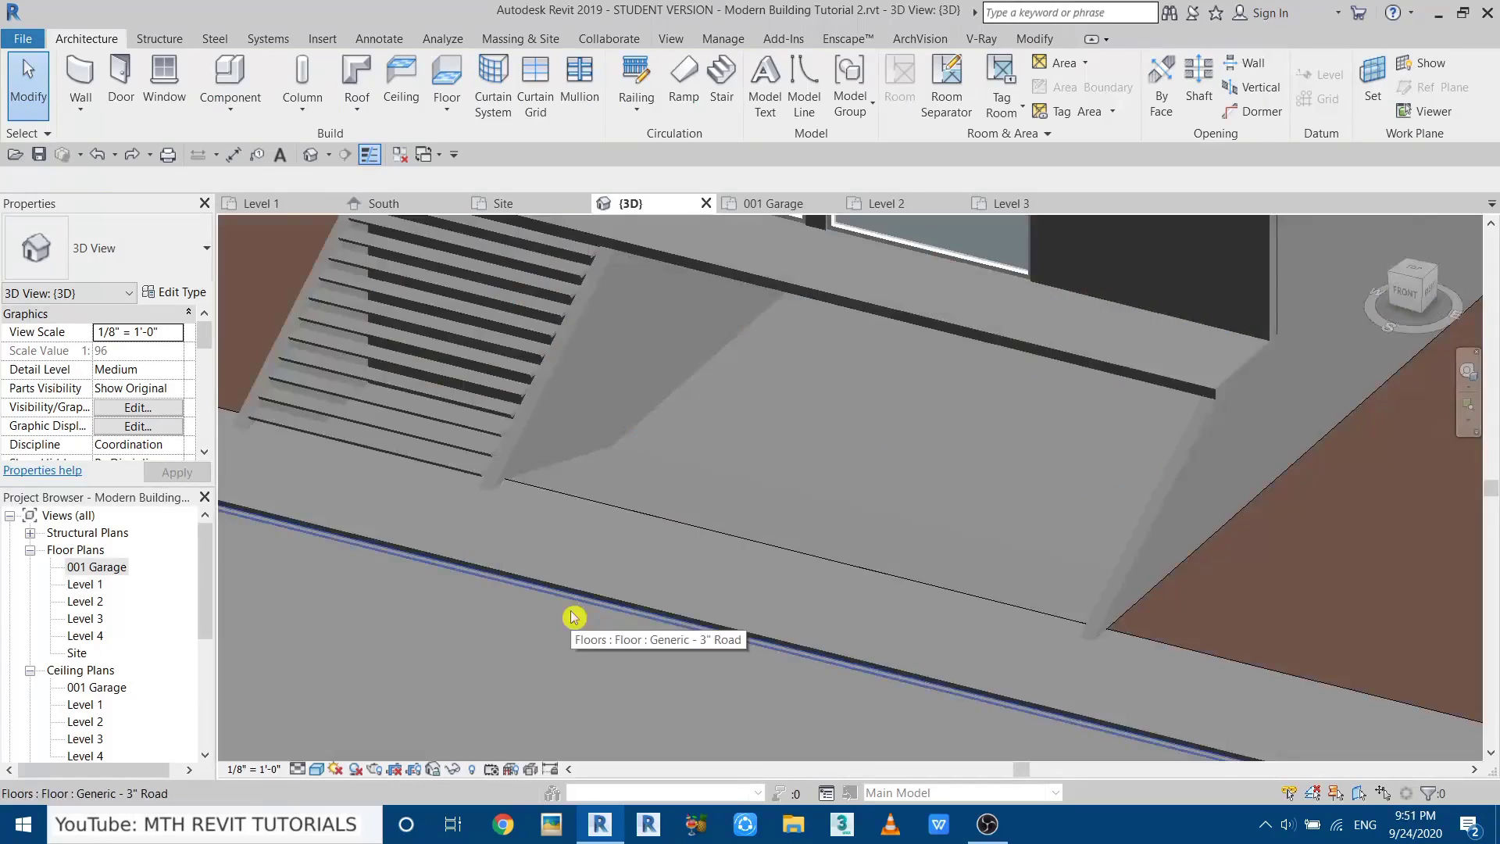
scroll(516, 633, up, 3)
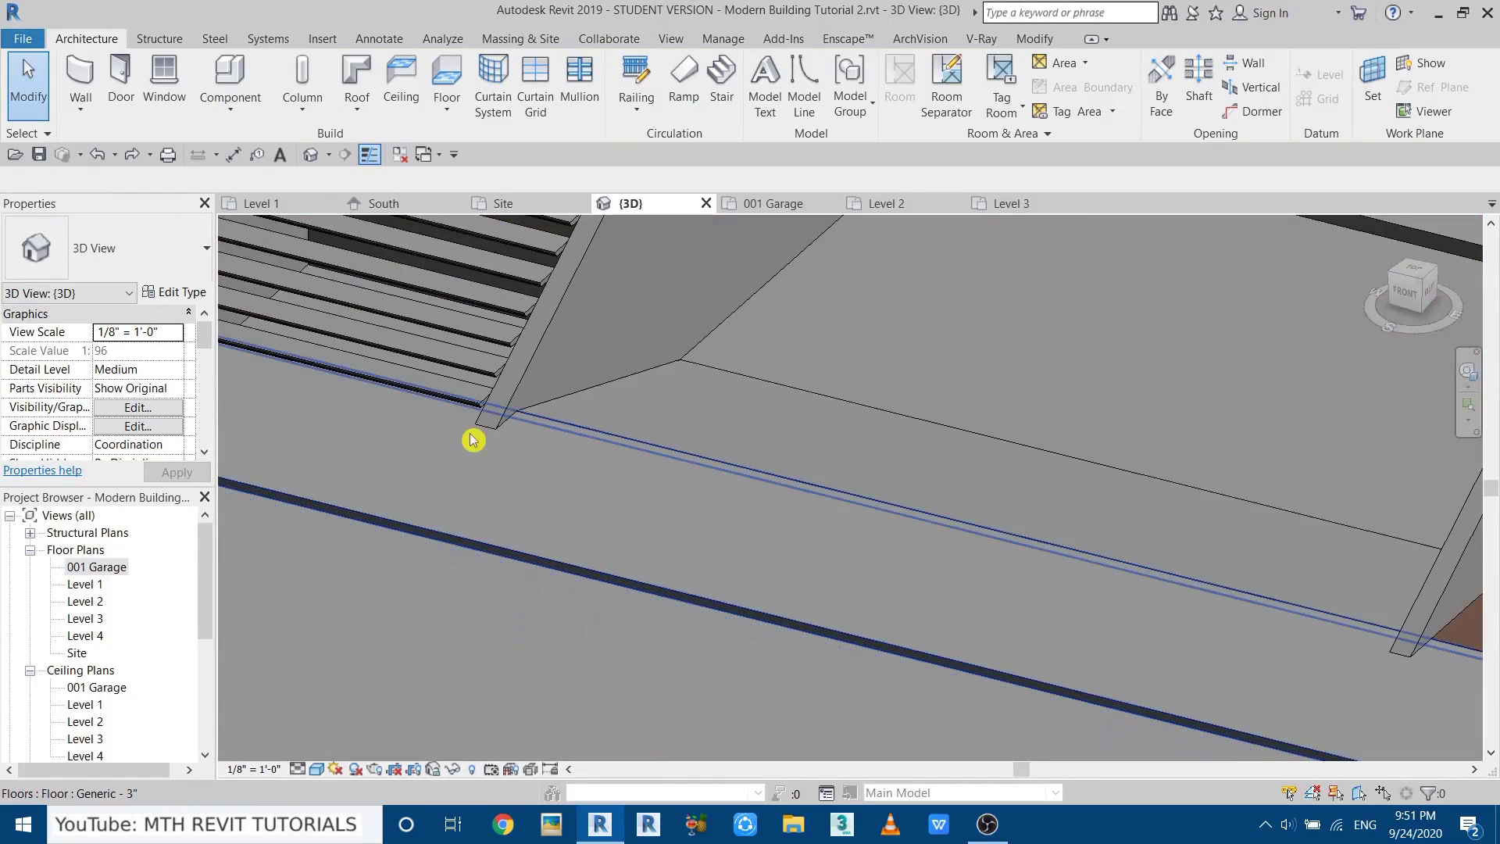
scroll(540, 496, down, 5)
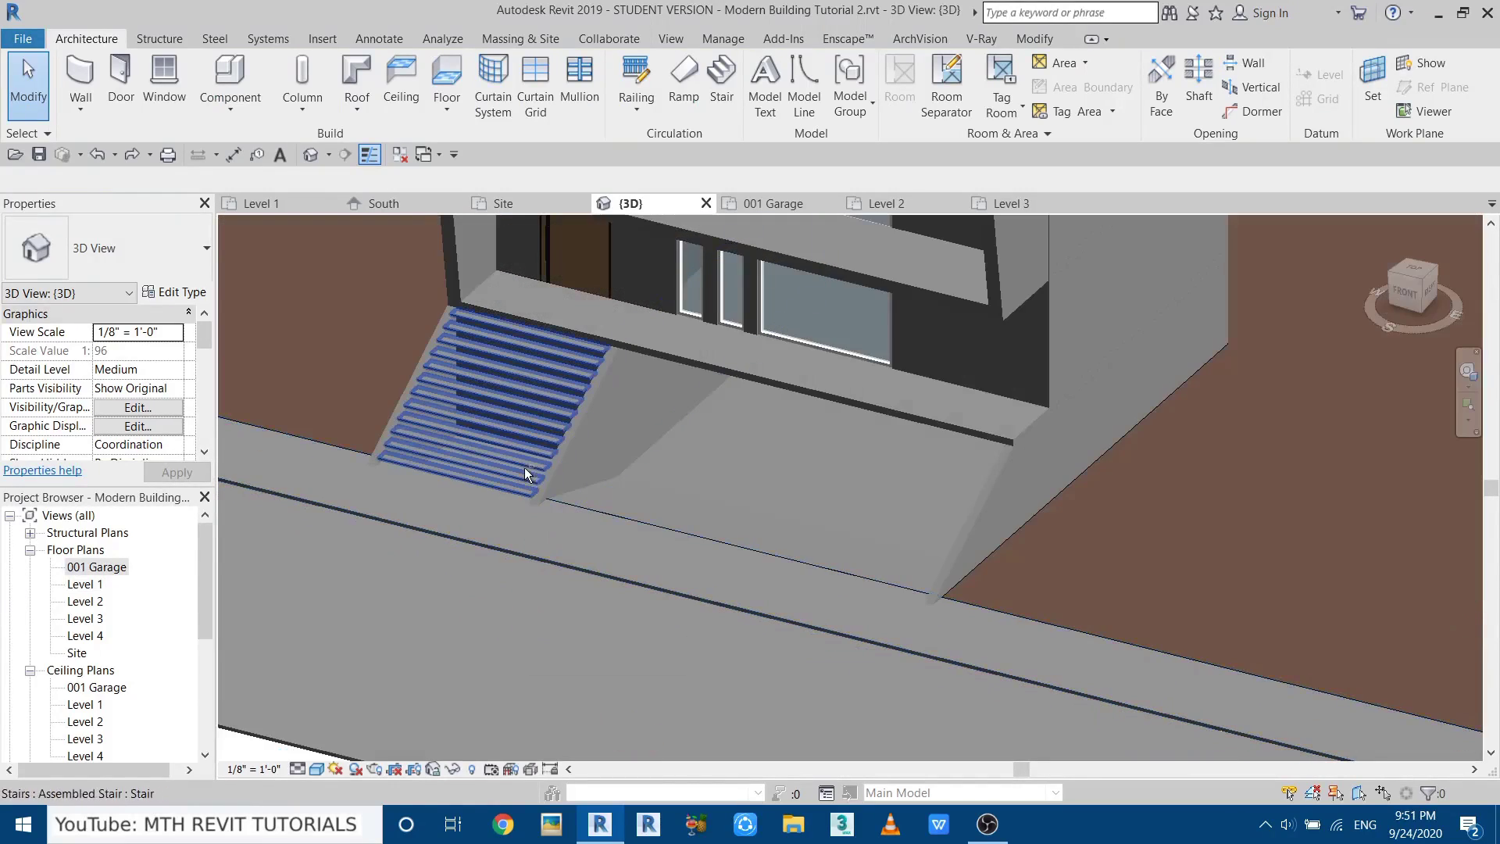
middle_drag(539, 484, 658, 647)
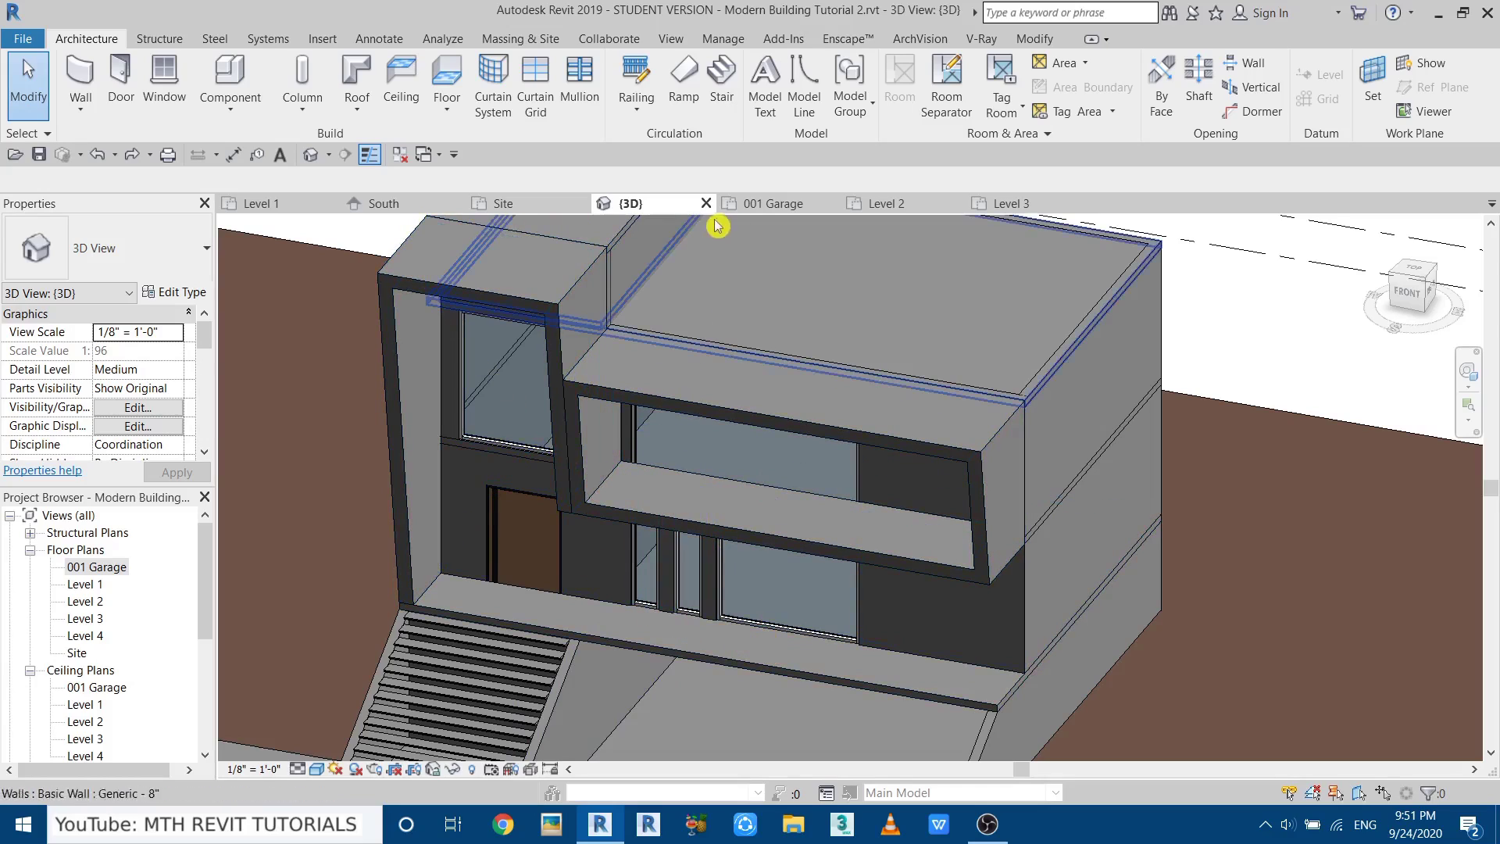
In the 001 Garage plan, start a new stair with its top level set to Level 2.
click(777, 205)
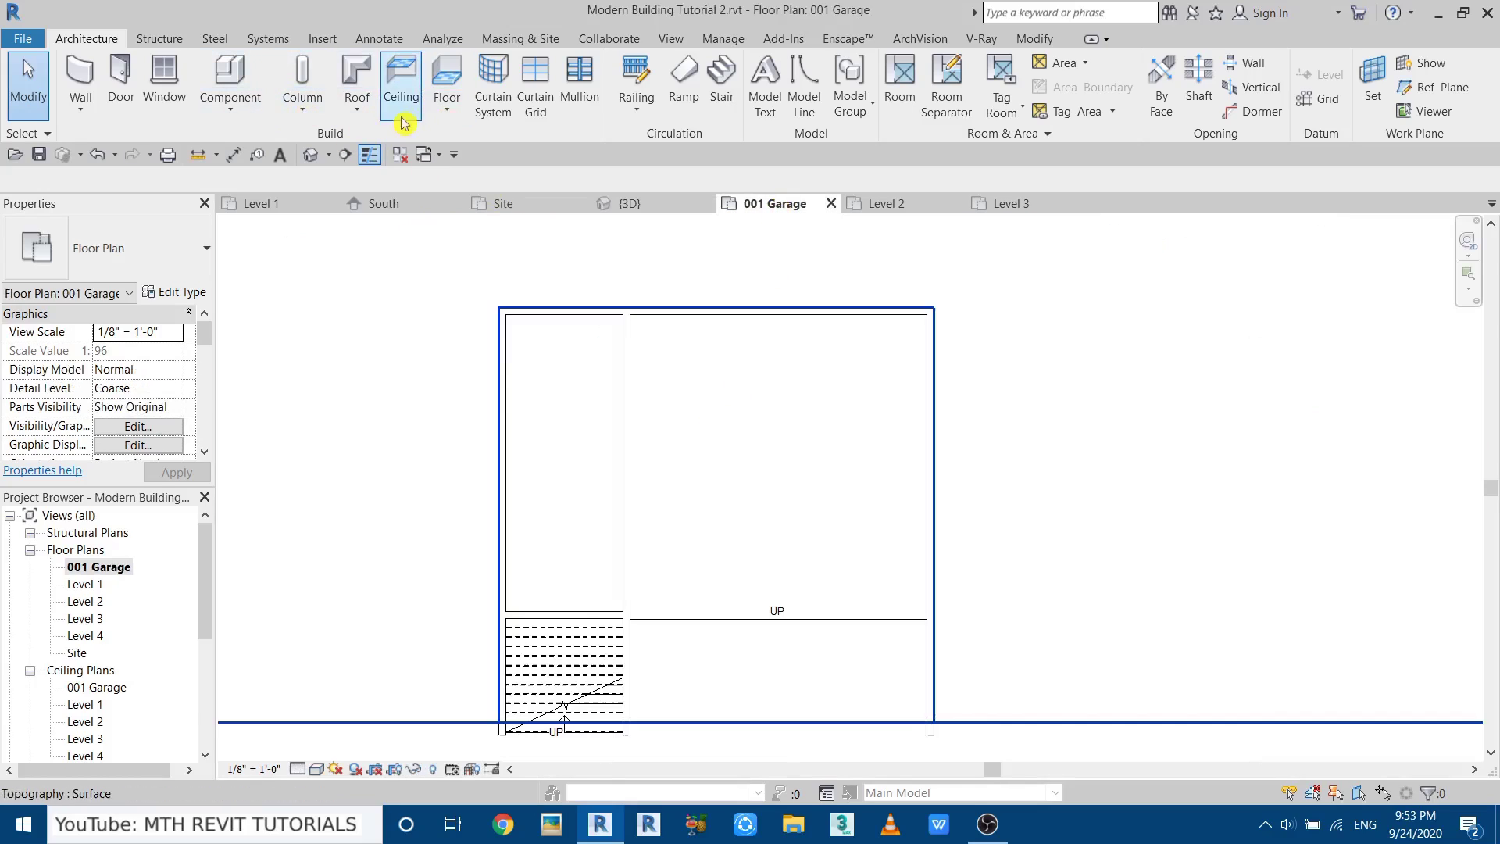
click(719, 97)
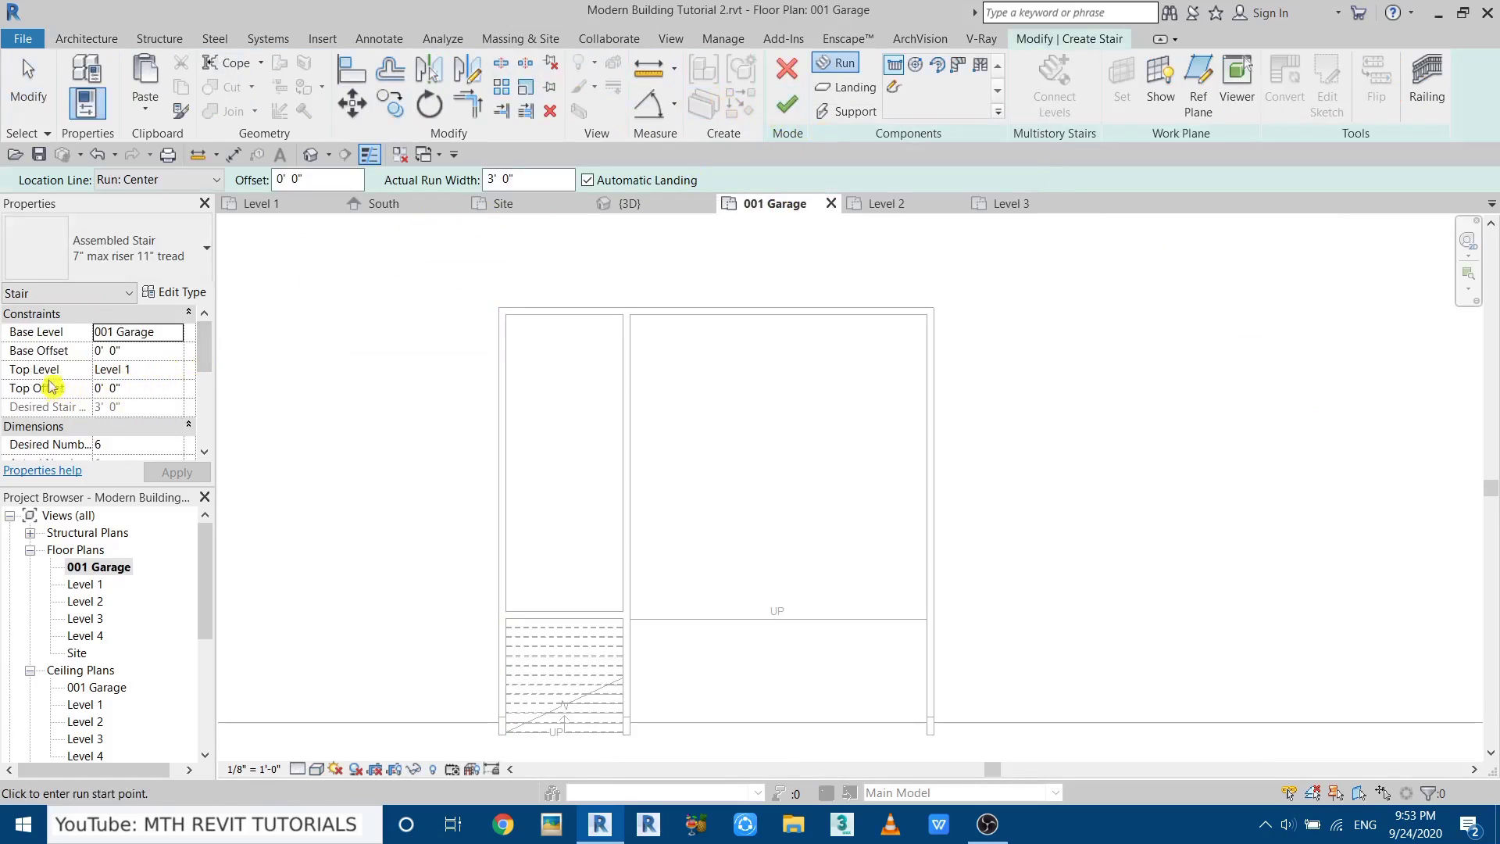
click(179, 372)
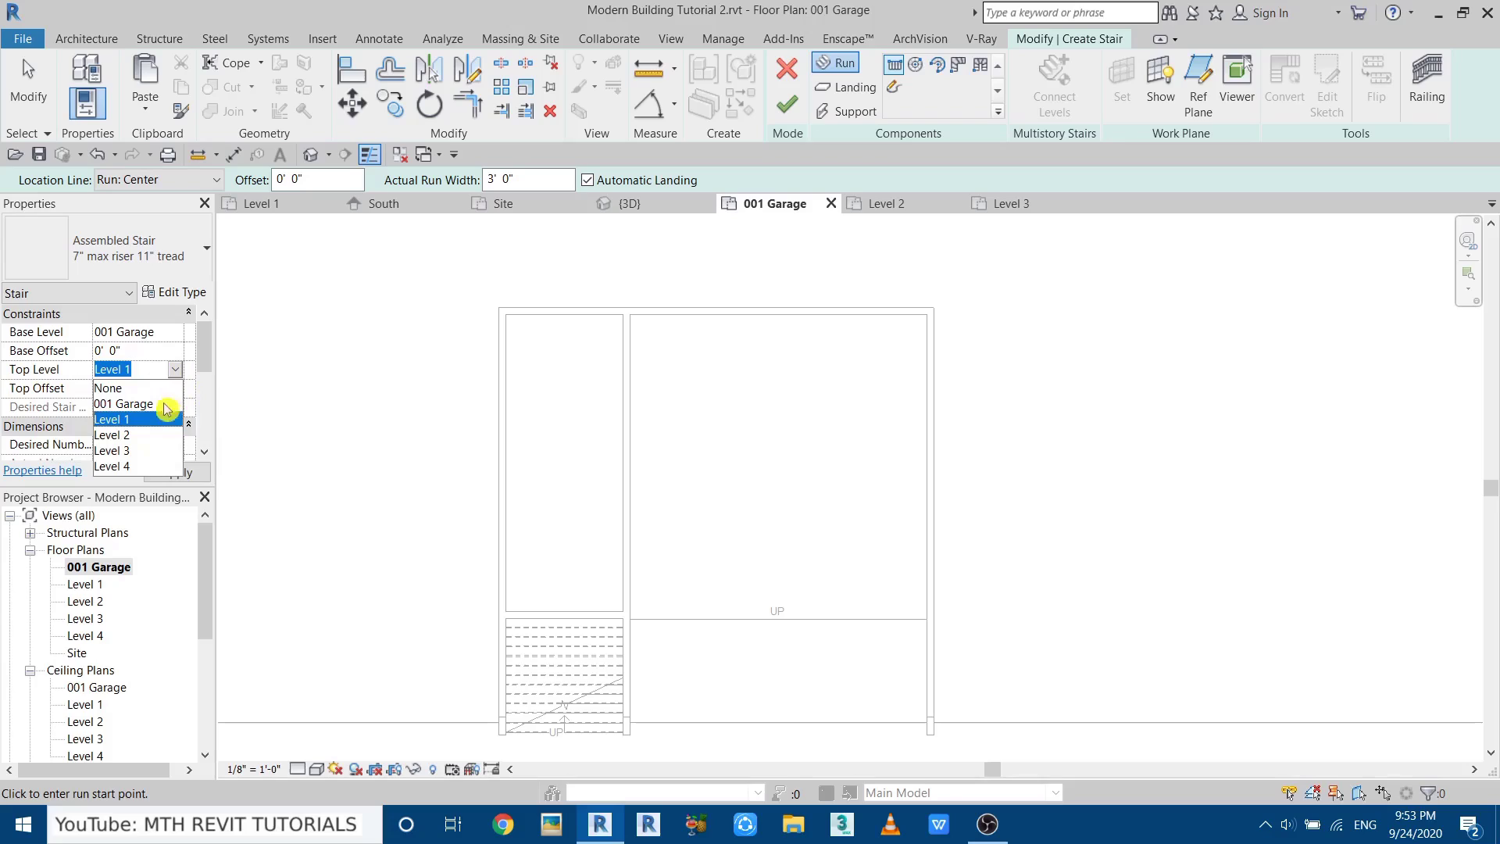
click(130, 435)
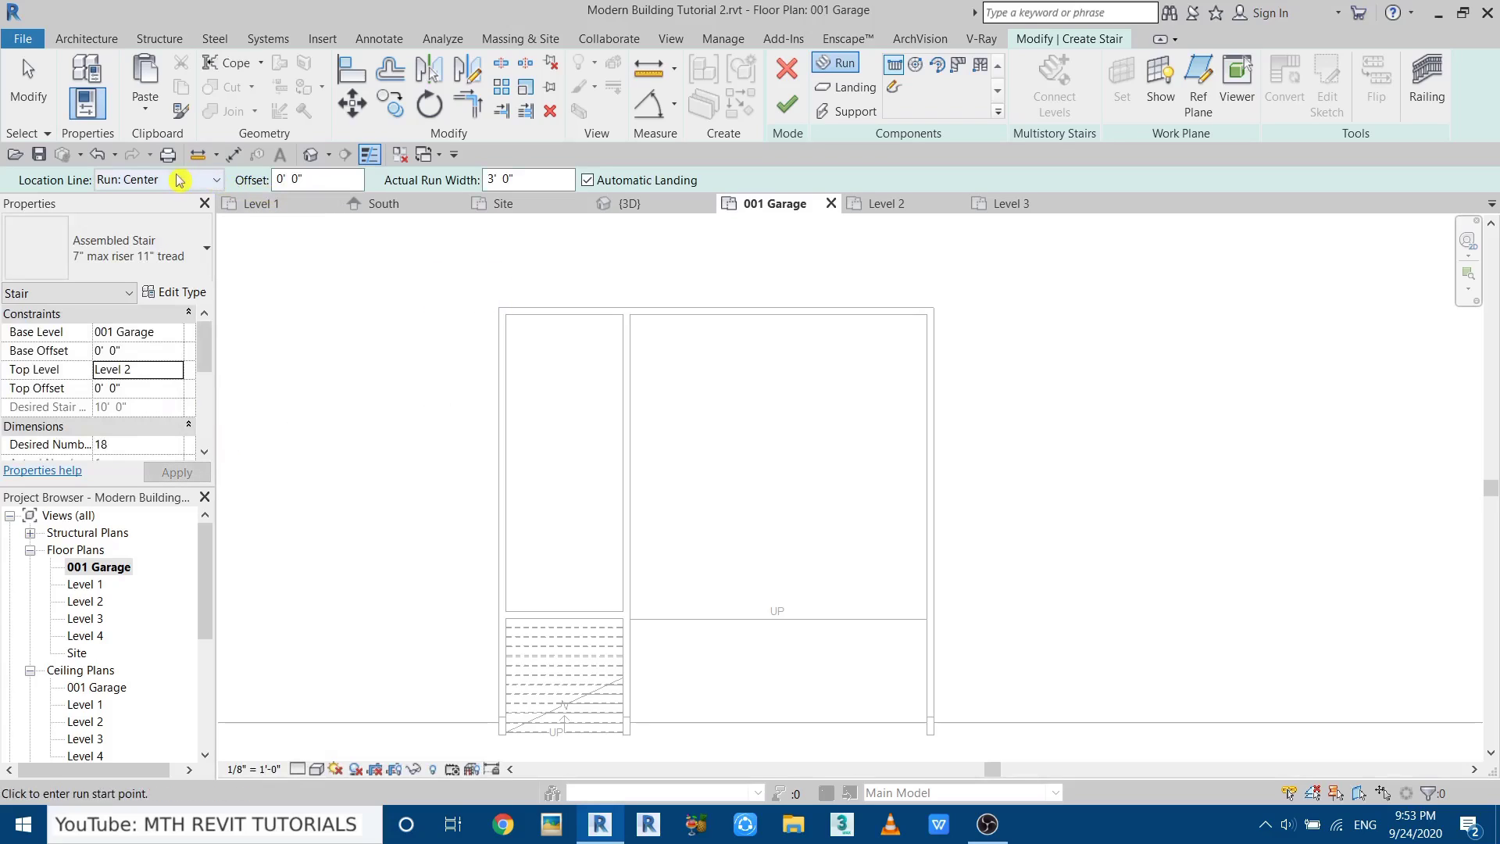
Using the Run: Right location line, draw the first 8-riser run along the inner partition wall, about 6'-5" long toward the back wall.
click(212, 180)
click(165, 248)
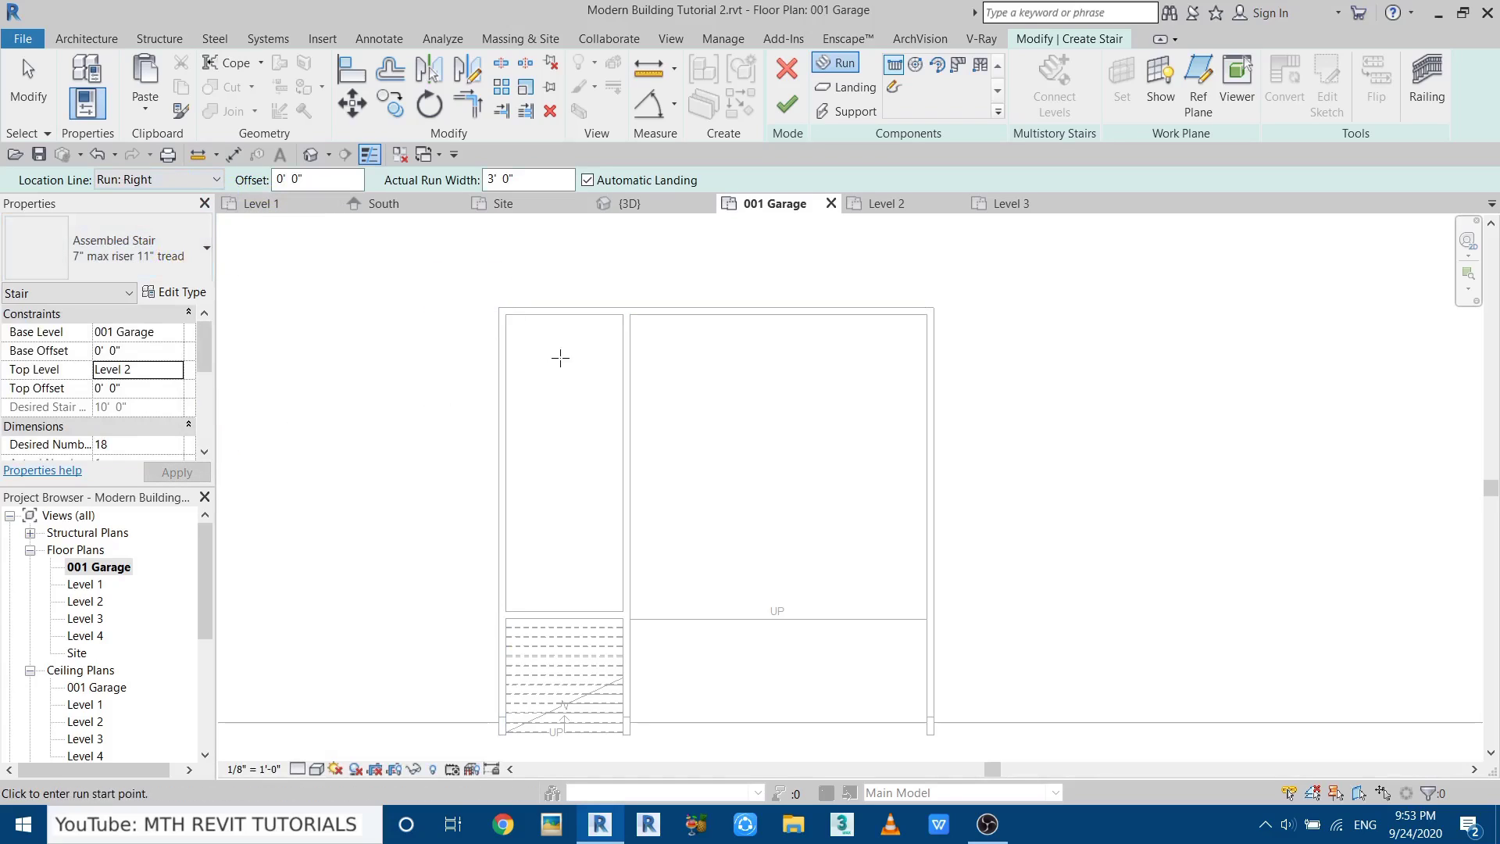
scroll(647, 479, up, 2)
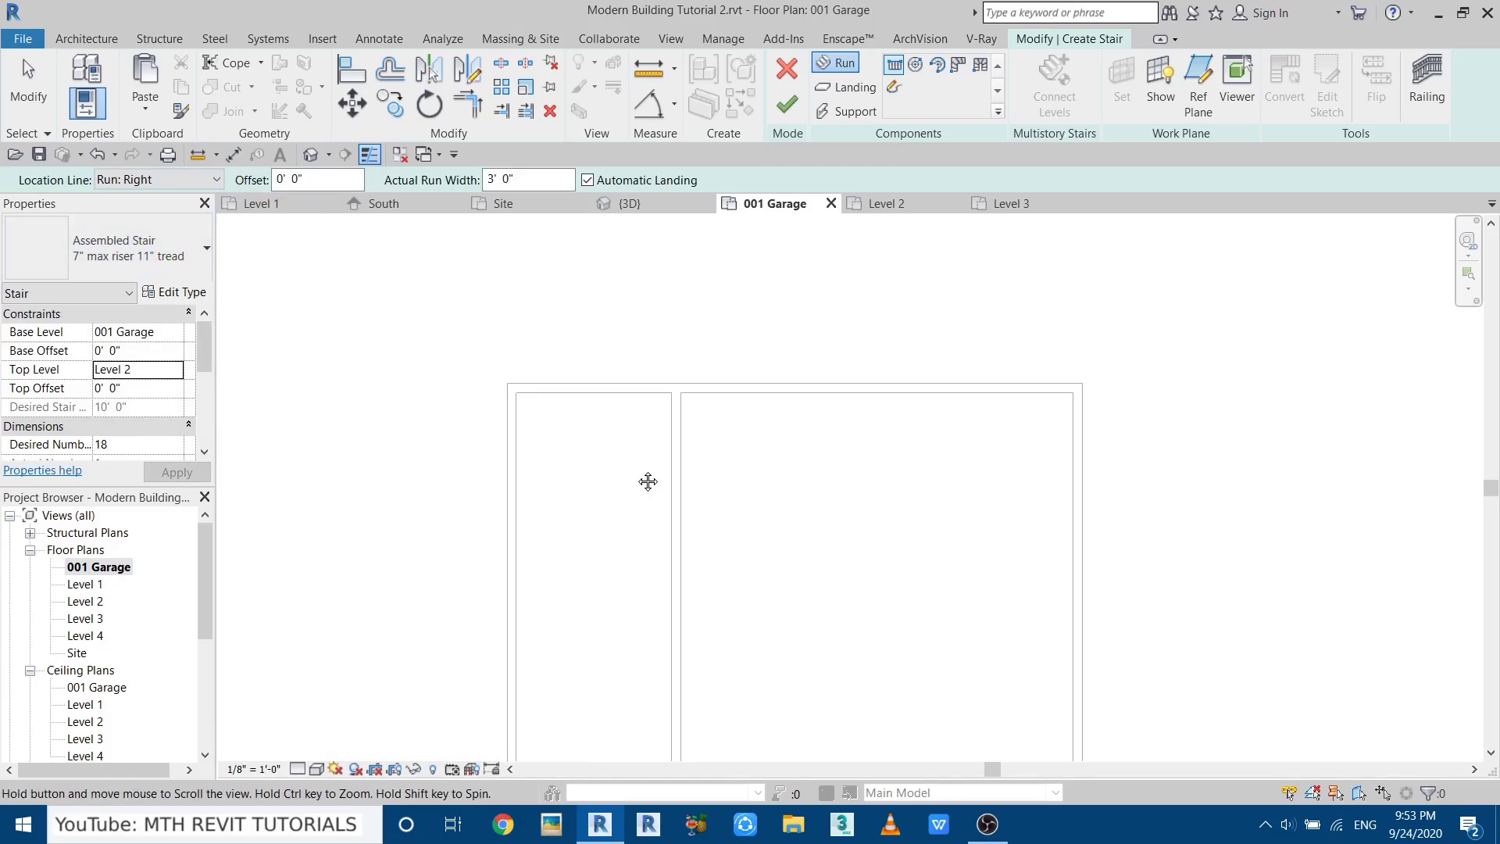
click(676, 529)
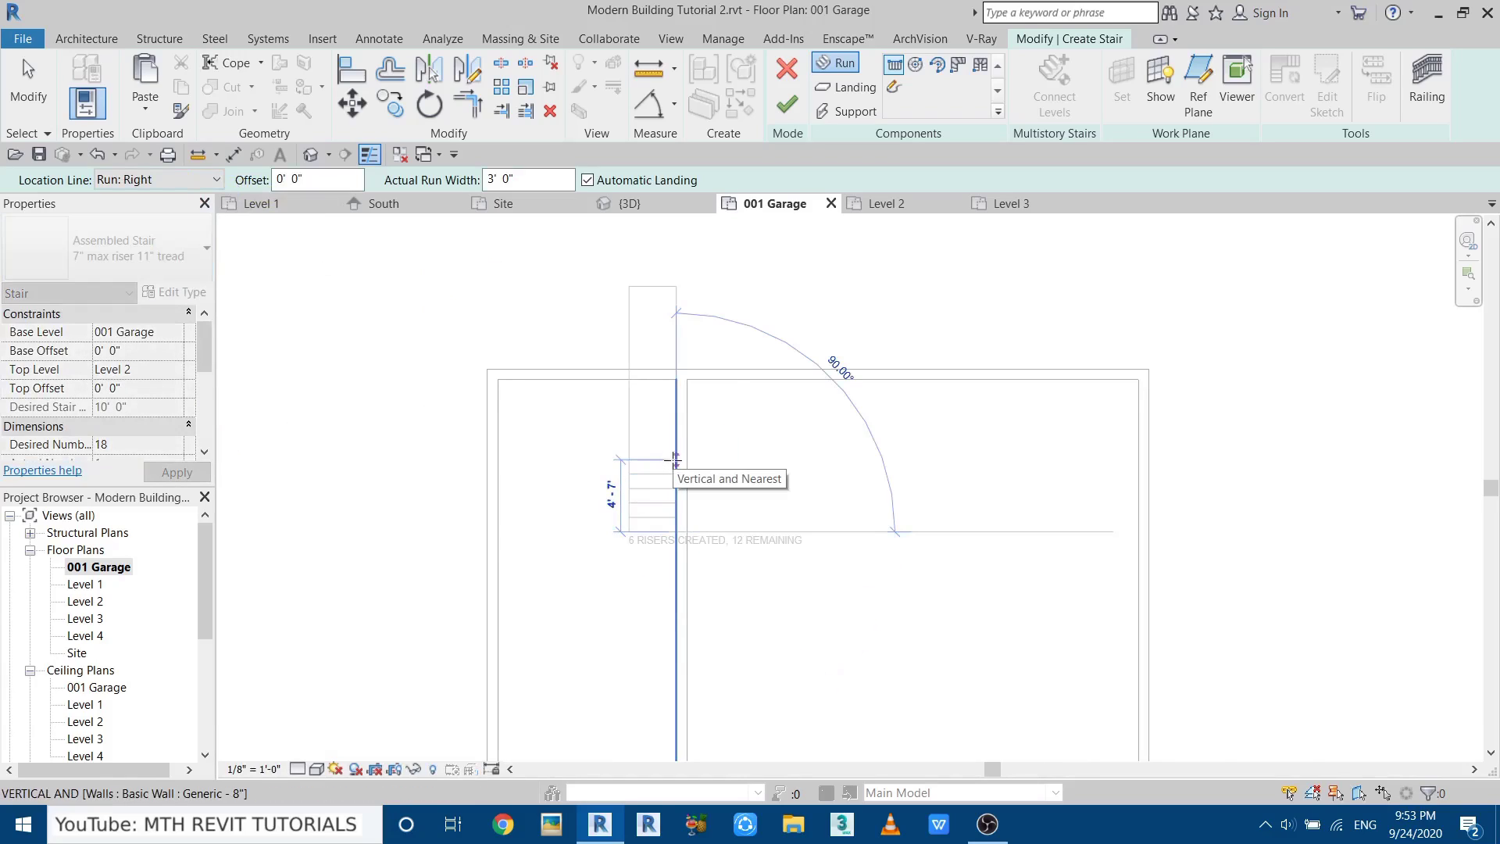
scroll(674, 461, up, 1)
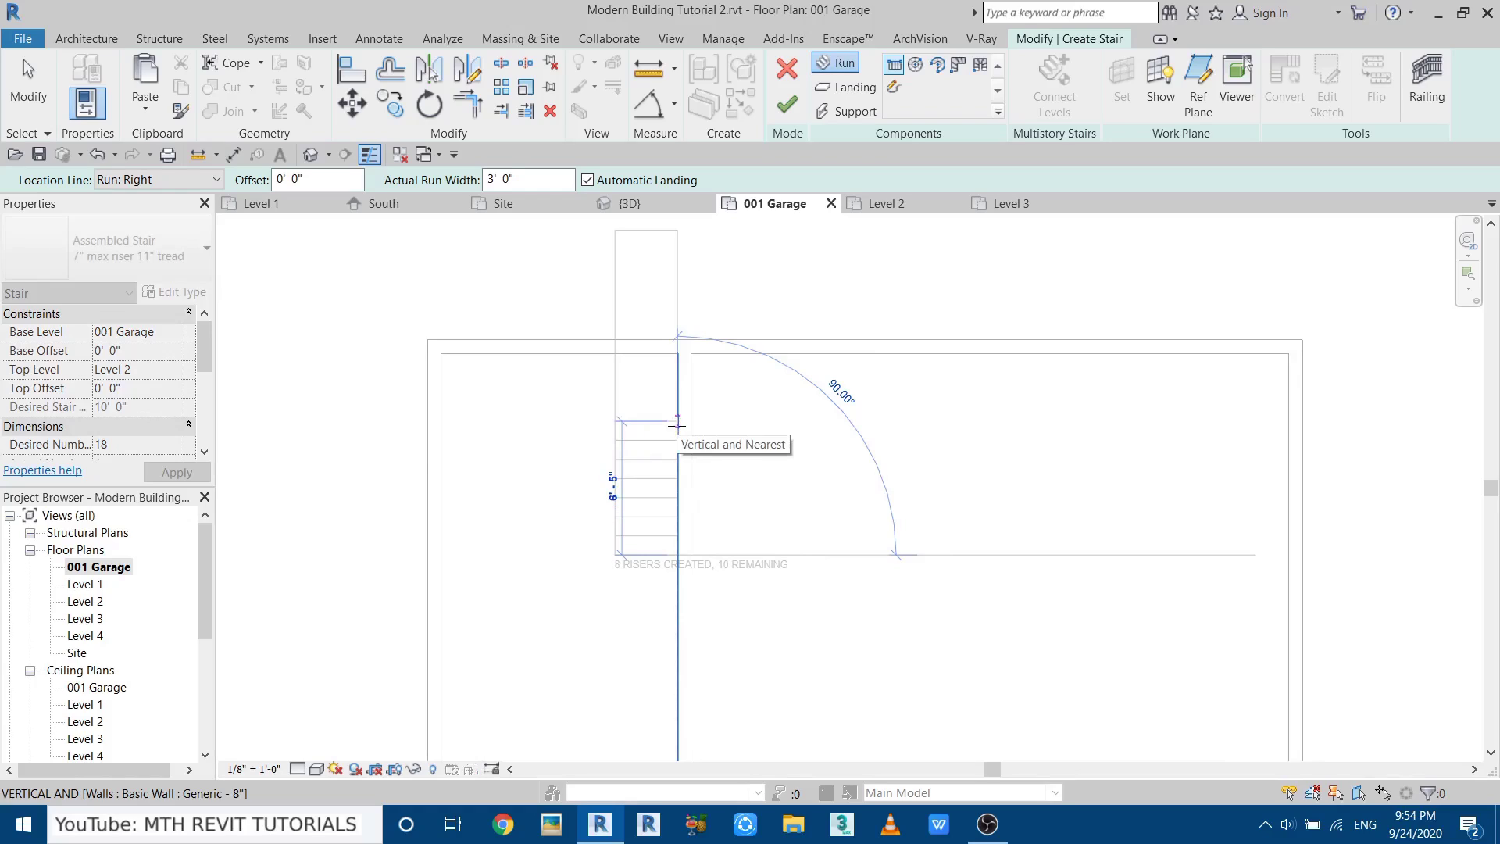
click(677, 425)
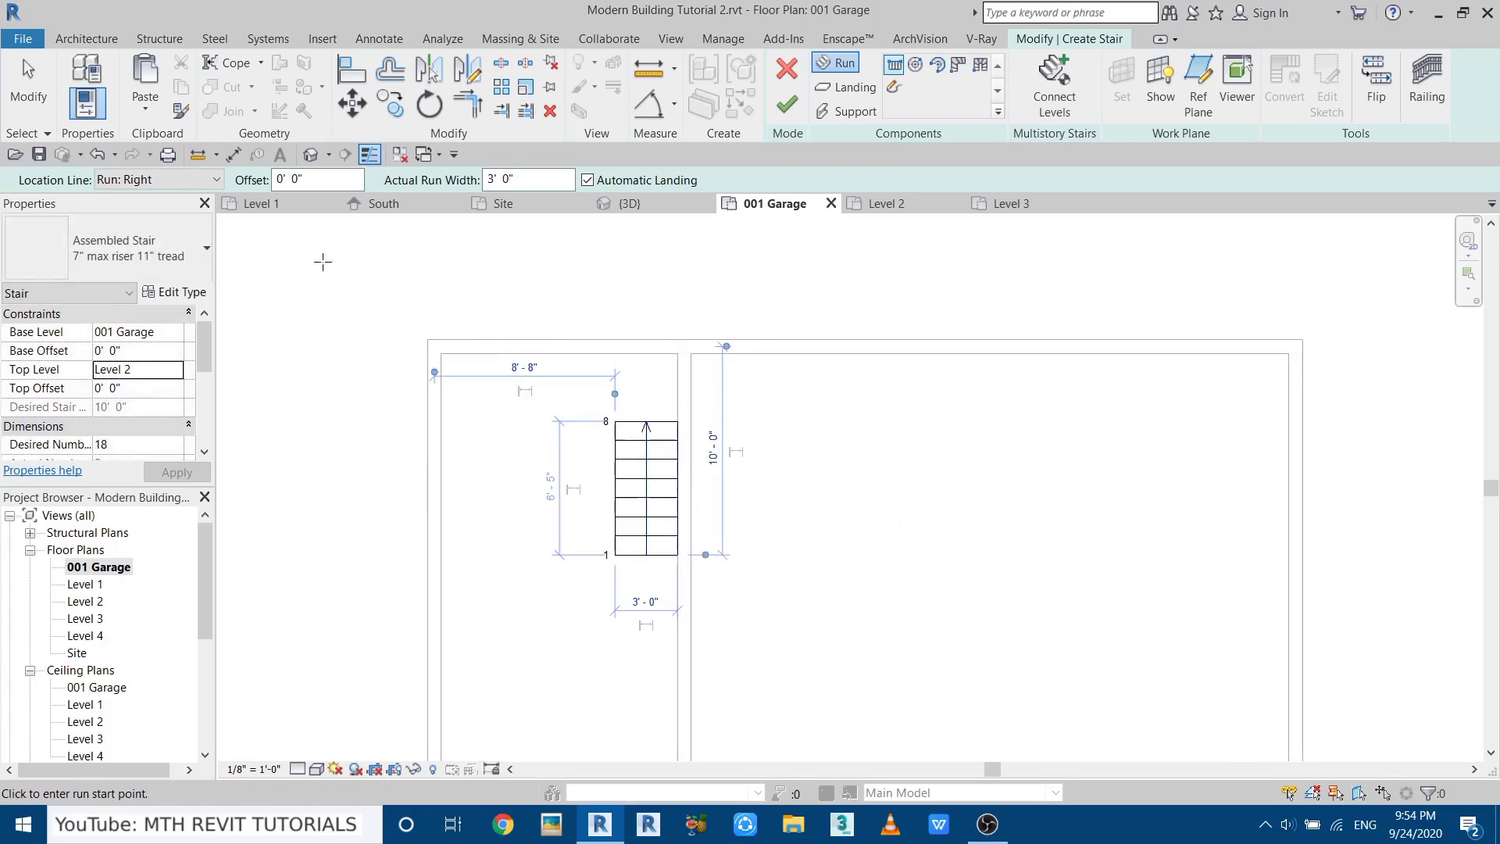
Using the Run: Left location line, draw a perpendicular 7-riser second run 5'-6" long from the first run's end along the back wall.
click(143, 183)
click(144, 211)
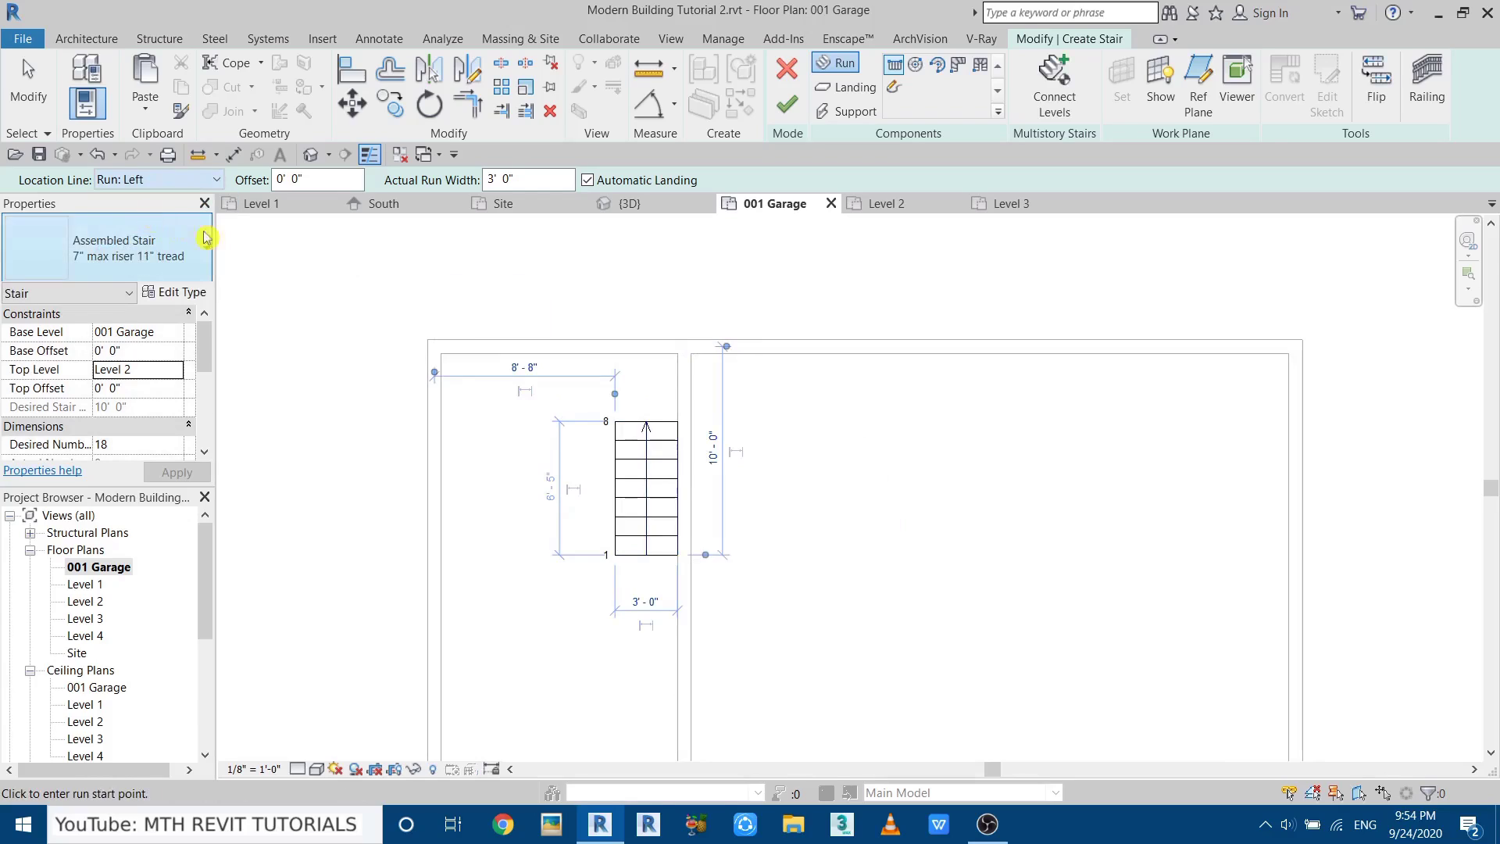
click(614, 421)
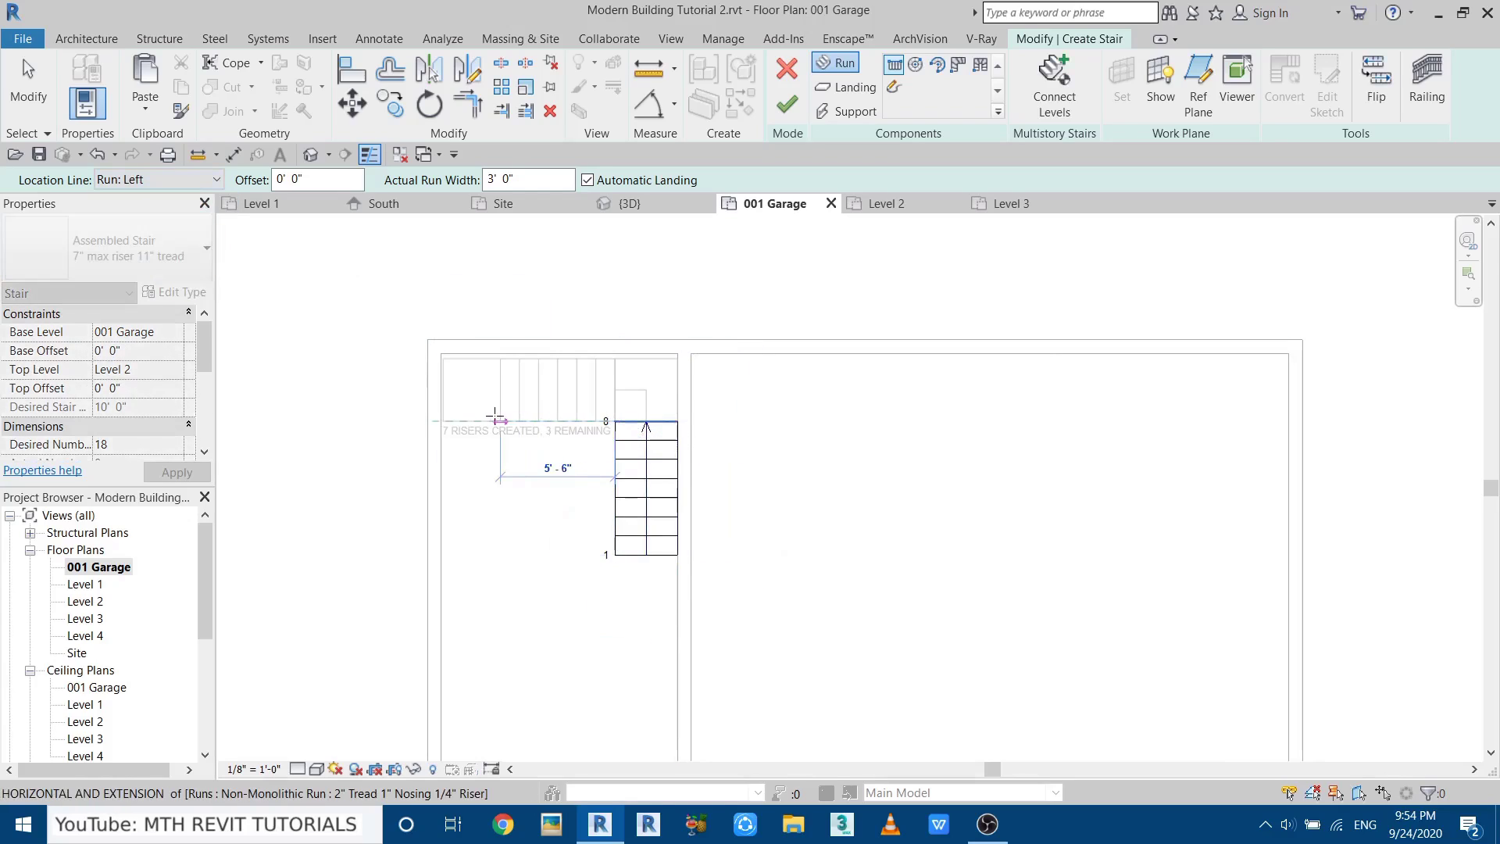
scroll(502, 419, up, 2)
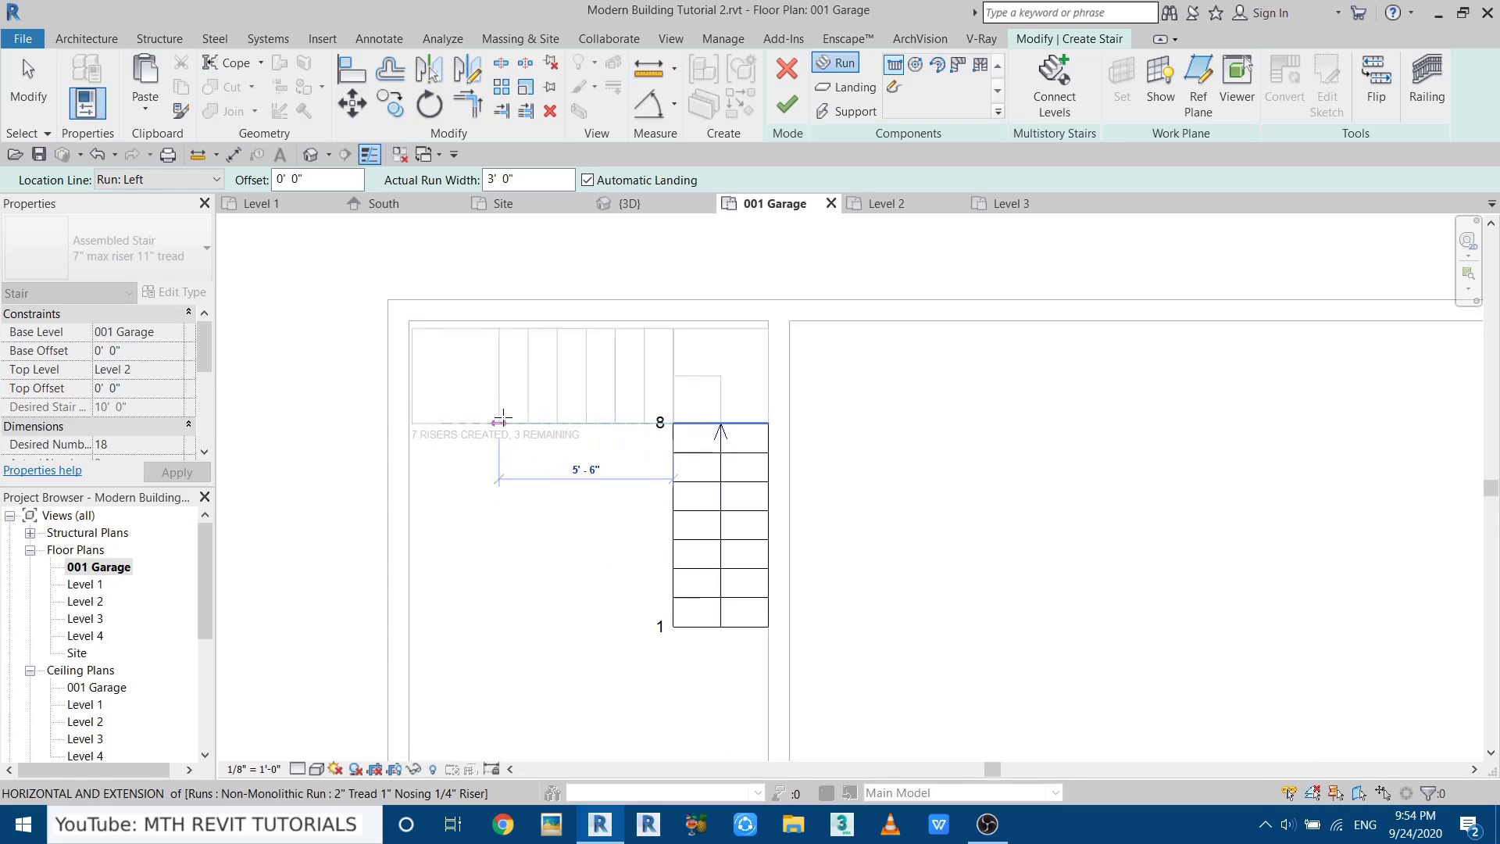
click(502, 420)
scroll(502, 420, down, 2)
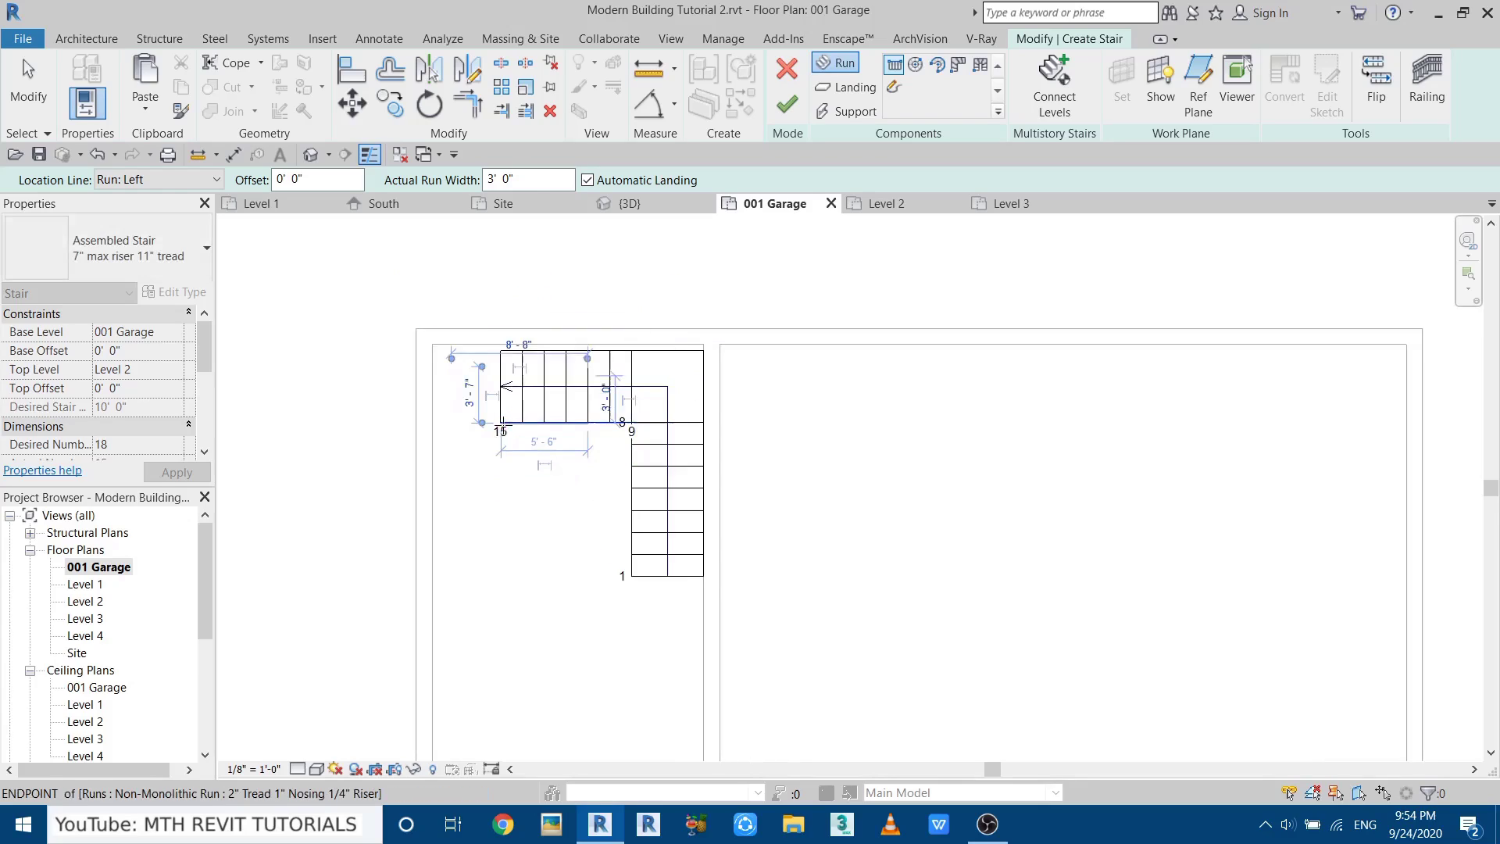
Draw the third run with the remaining 3 risers from the second run's end along the left outer wall.
click(502, 428)
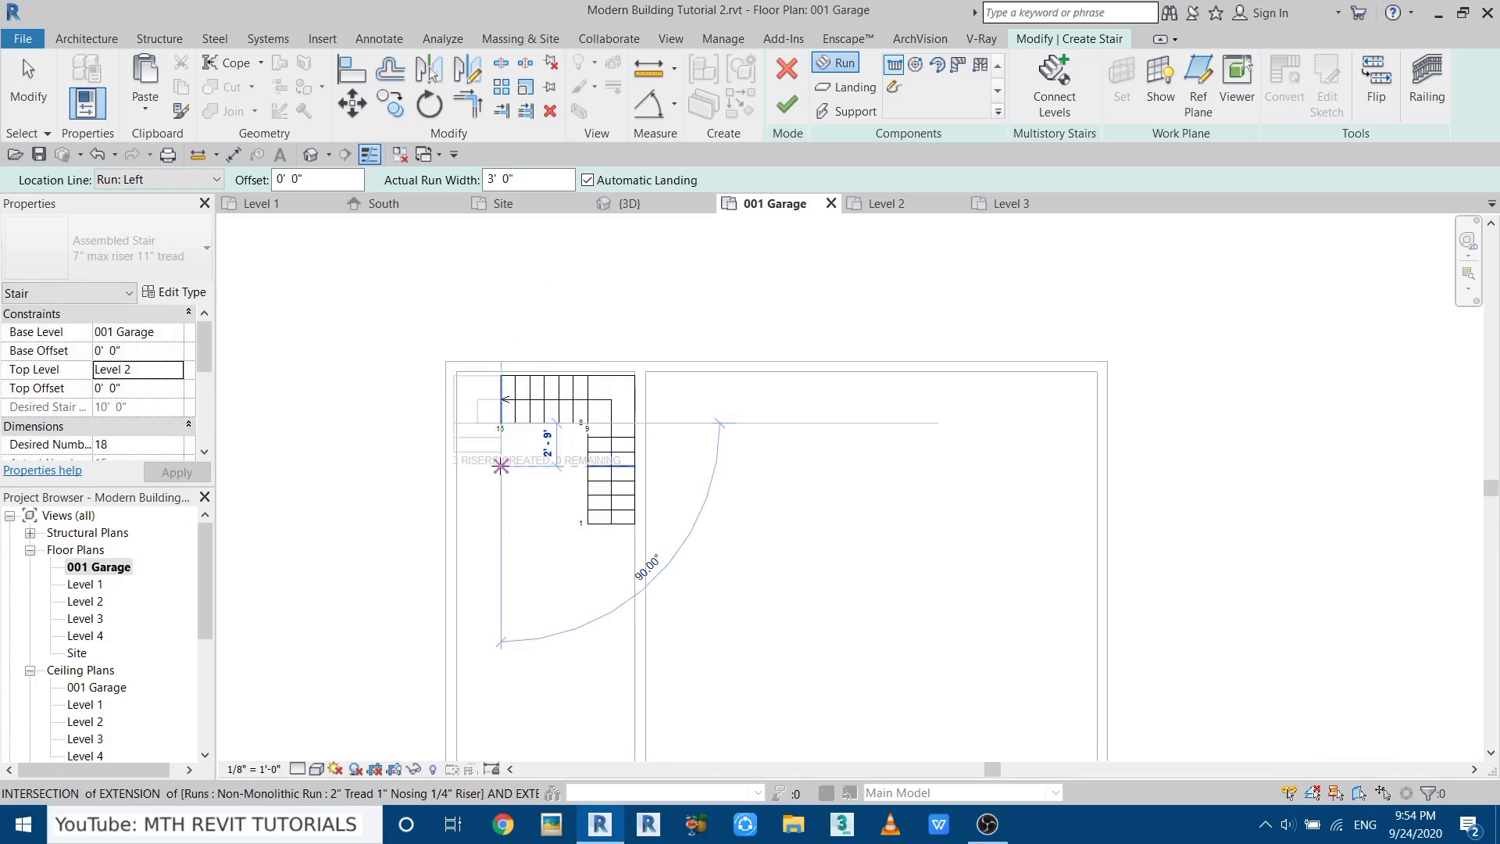
click(497, 608)
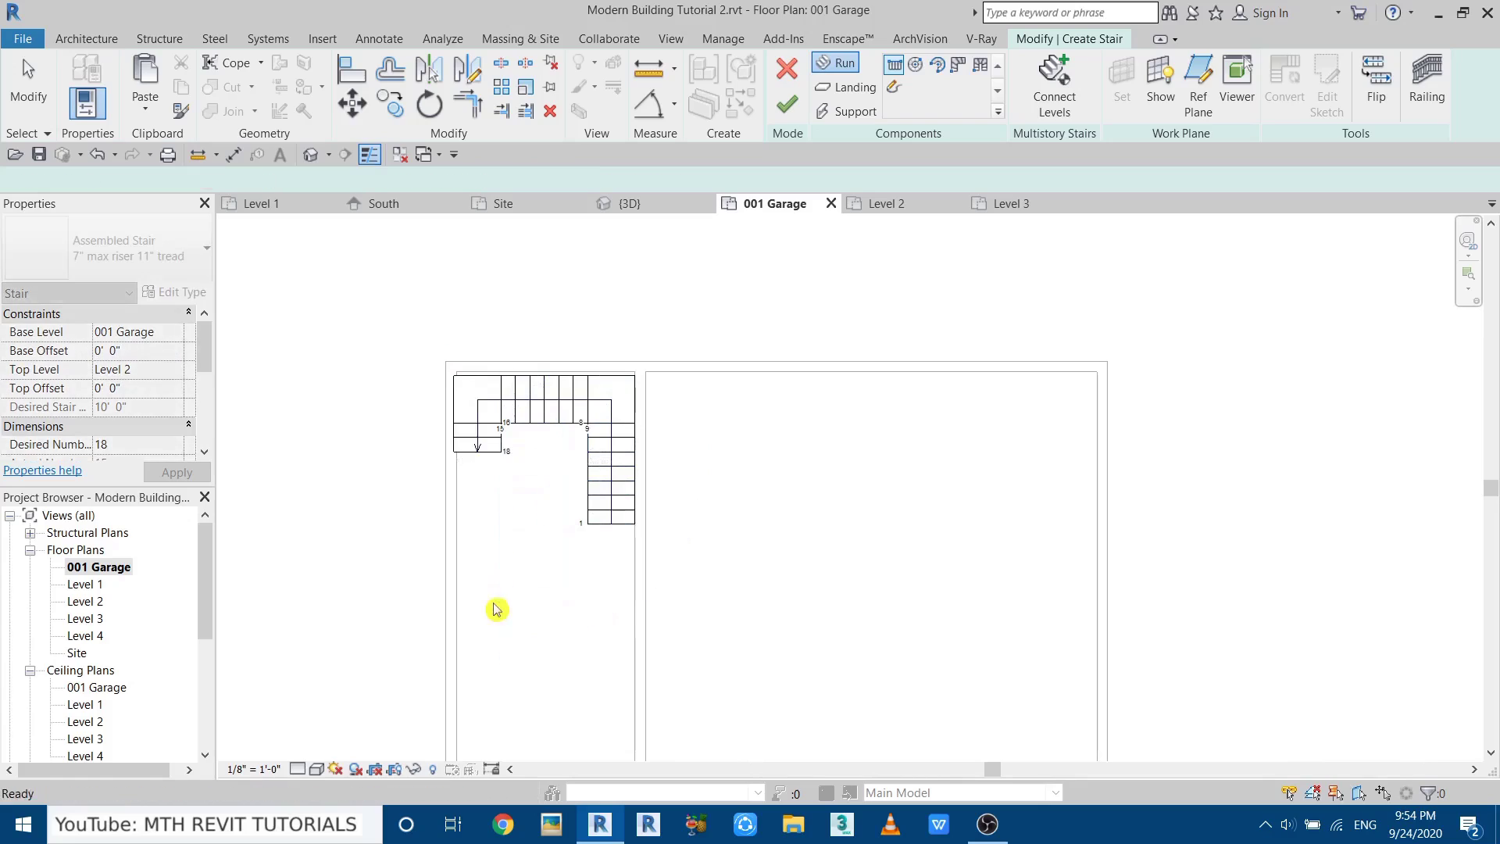
right_click(791, 304)
click(813, 314)
right_click(814, 313)
click(824, 325)
scroll(396, 429, up, 2)
Move the whole stair up so its back corner meets the inner corner of the back and partition walls.
drag(435, 292, 937, 720)
scroll(540, 229, up, 2)
click(353, 103)
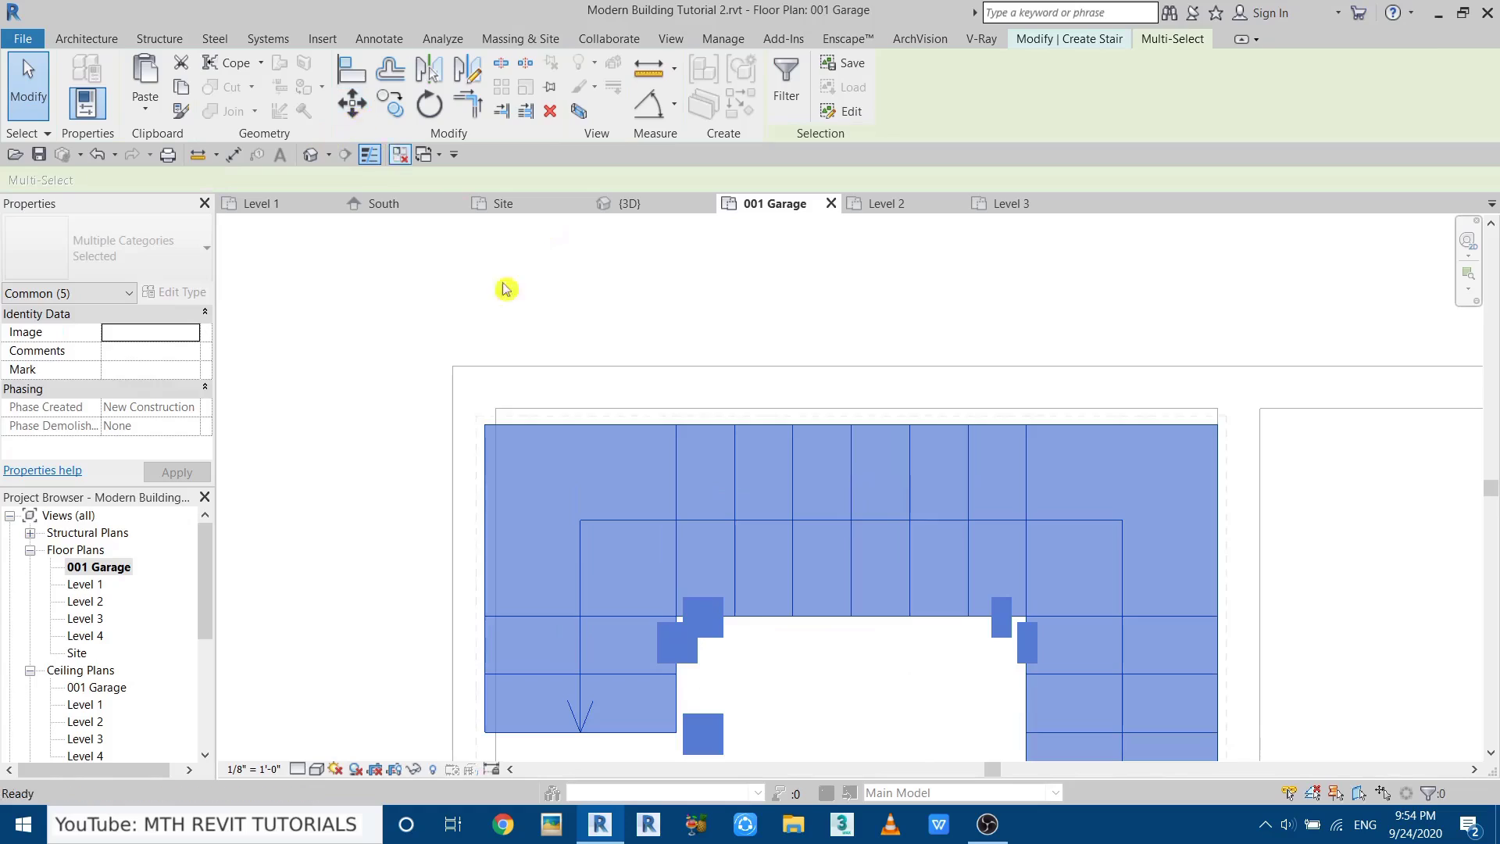
click(1220, 427)
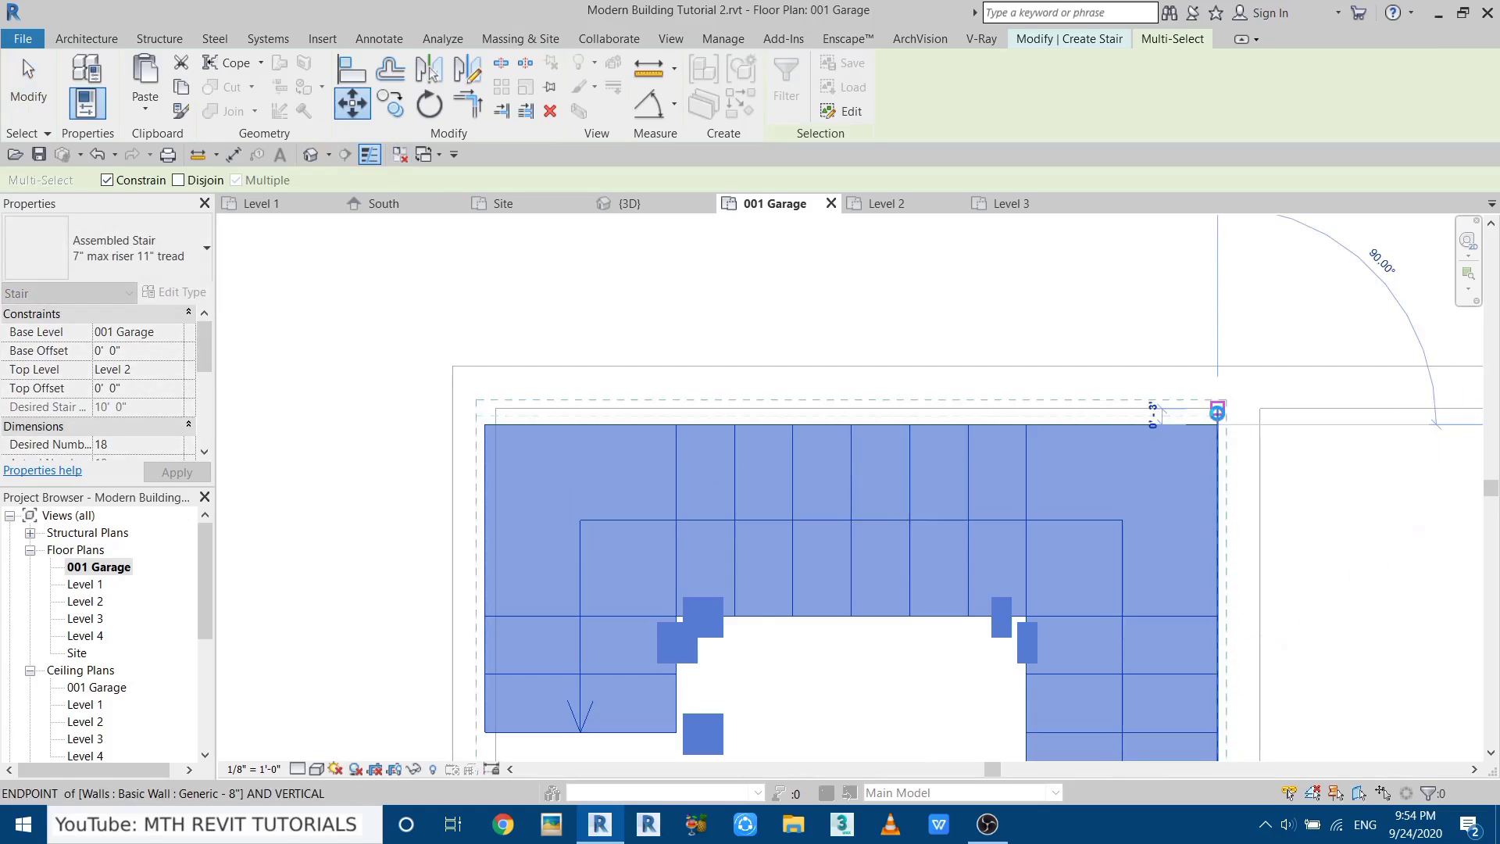
click(1218, 410)
scroll(656, 313, down, 1)
middle_drag(709, 395, 628, 315)
scroll(714, 249, down, 2)
click(703, 251)
Pull the outer edges of the left corner landing and last run to the outer wall's inner face, and finish the stair.
click(539, 335)
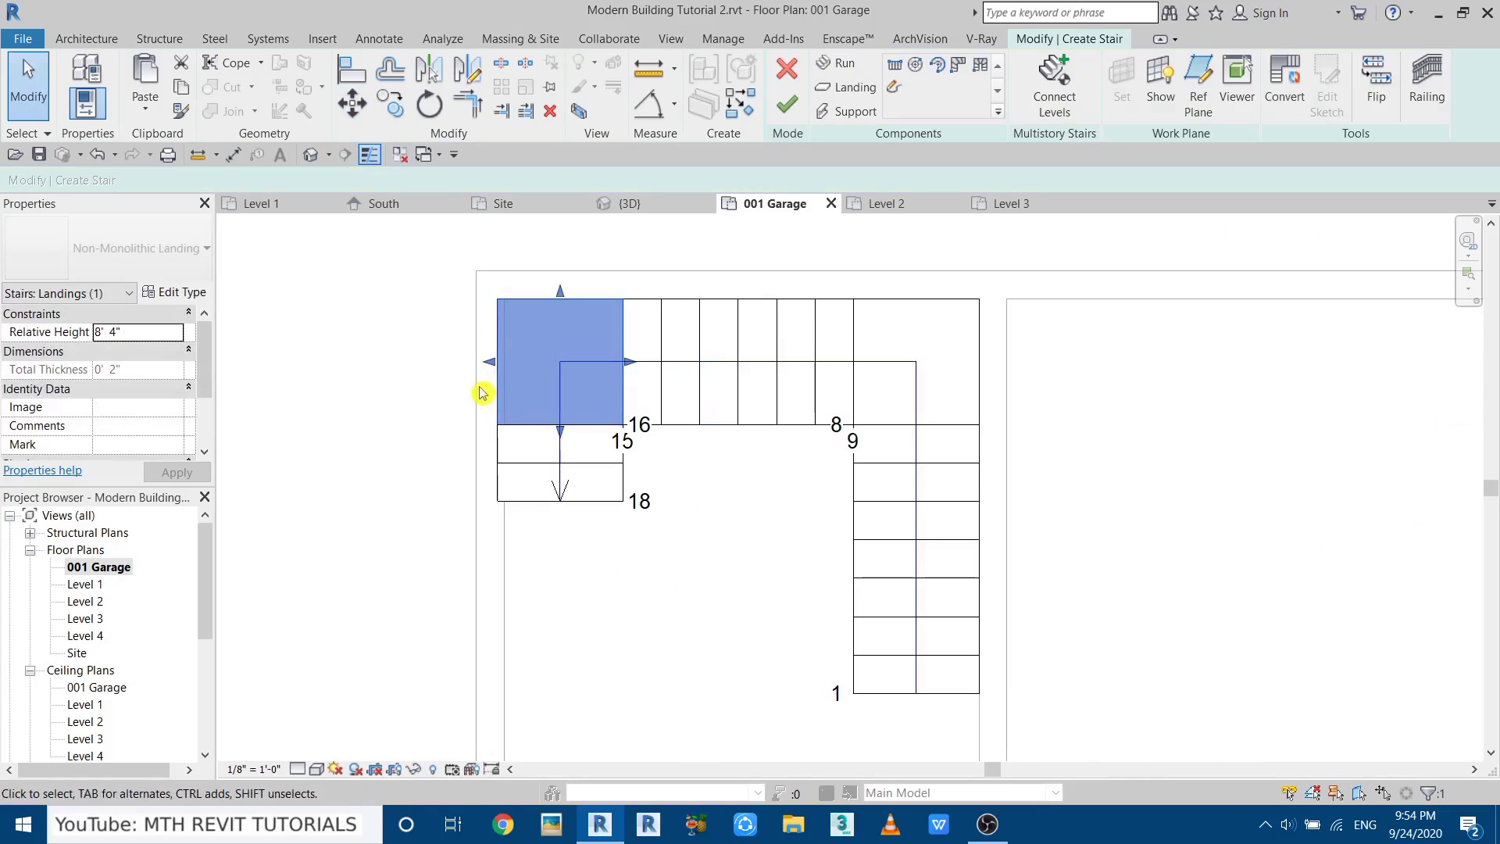
scroll(493, 371, up, 3)
drag(498, 377, 505, 375)
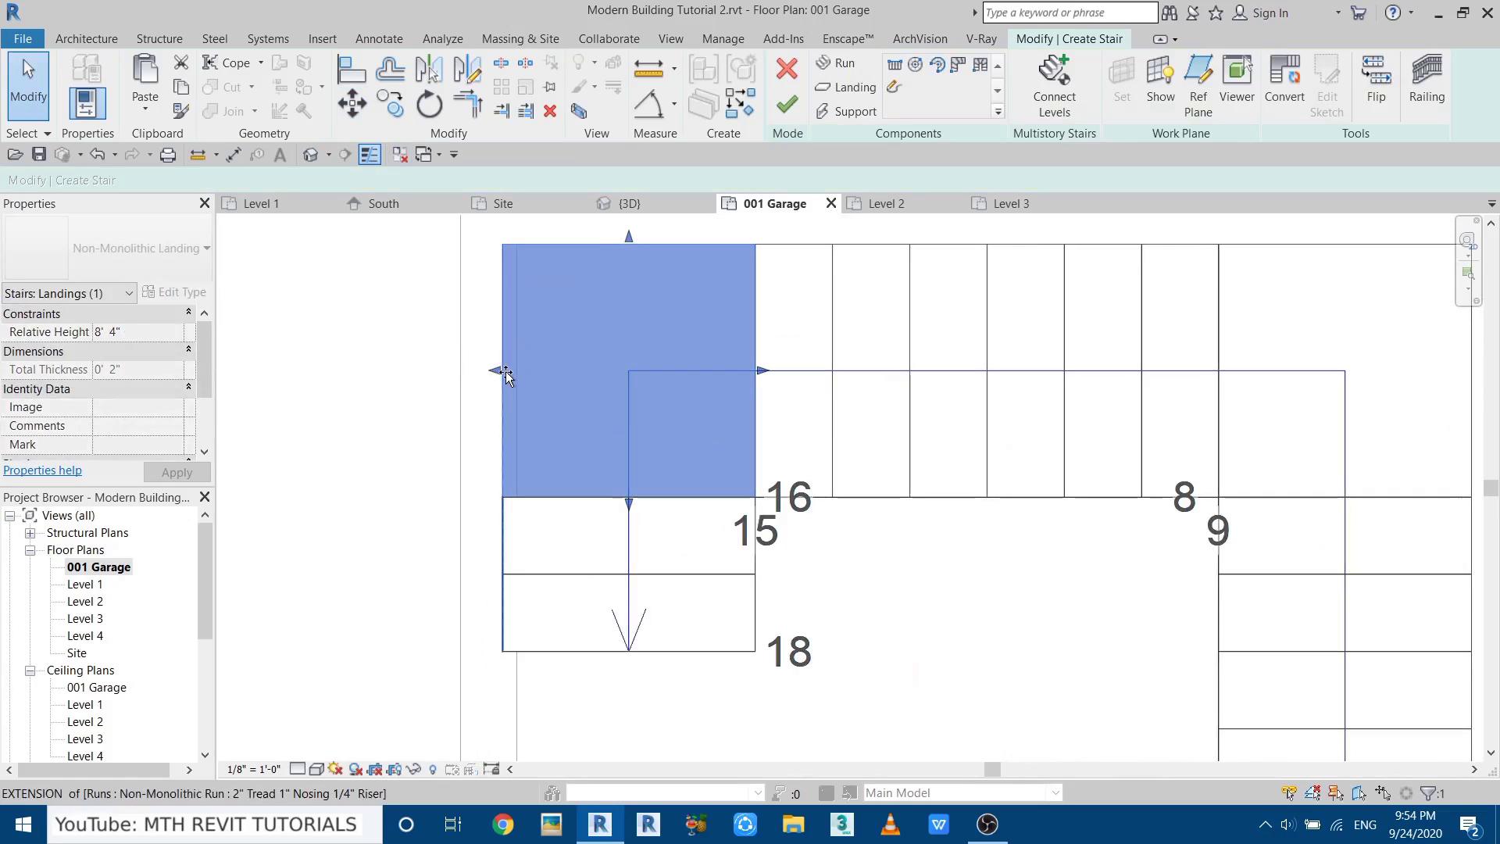
click(553, 574)
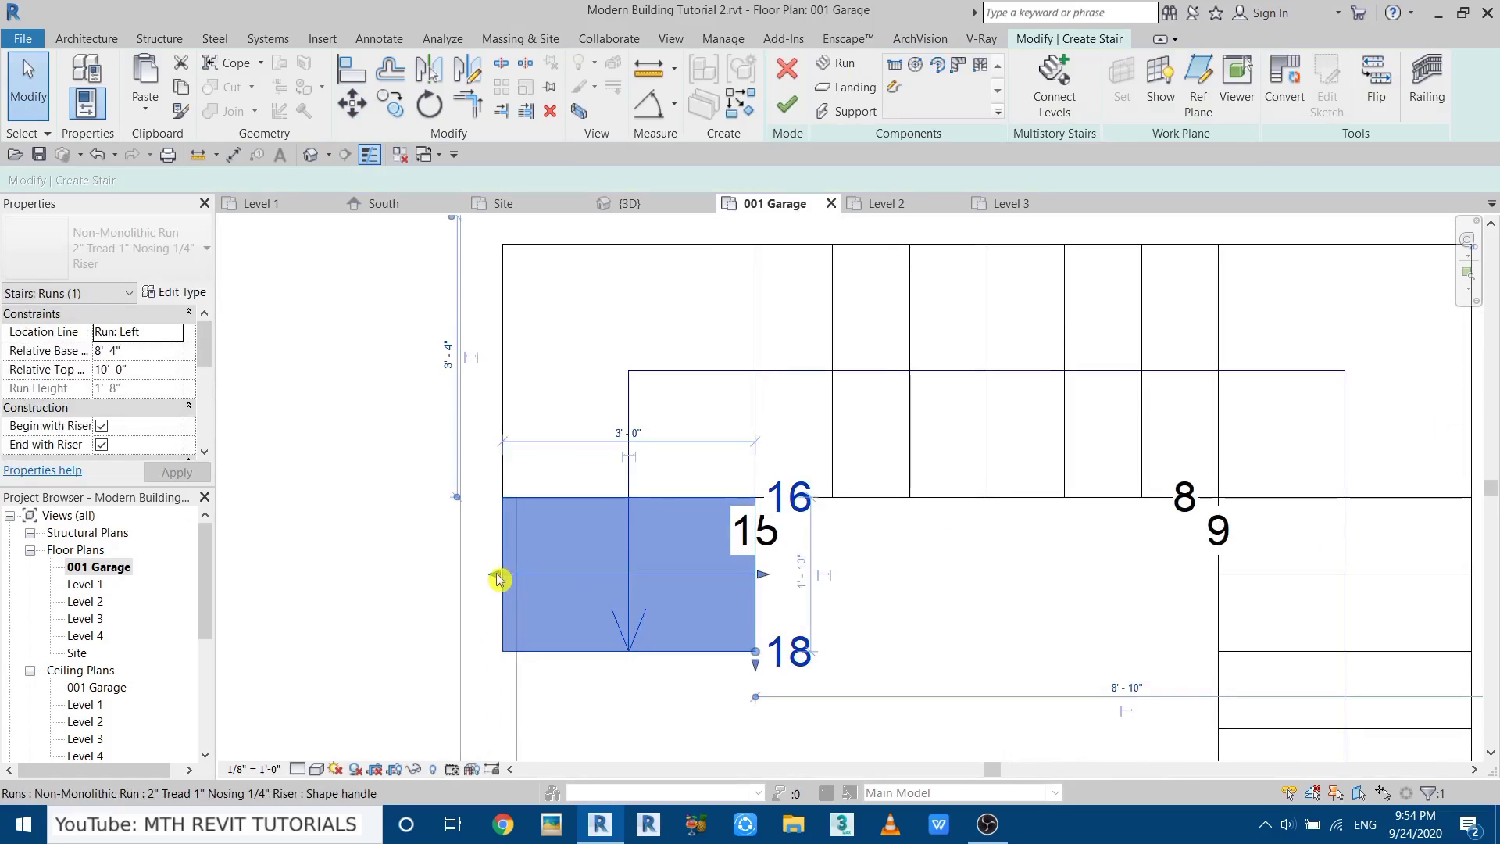
key(Escape)
scroll(666, 449, down, 4)
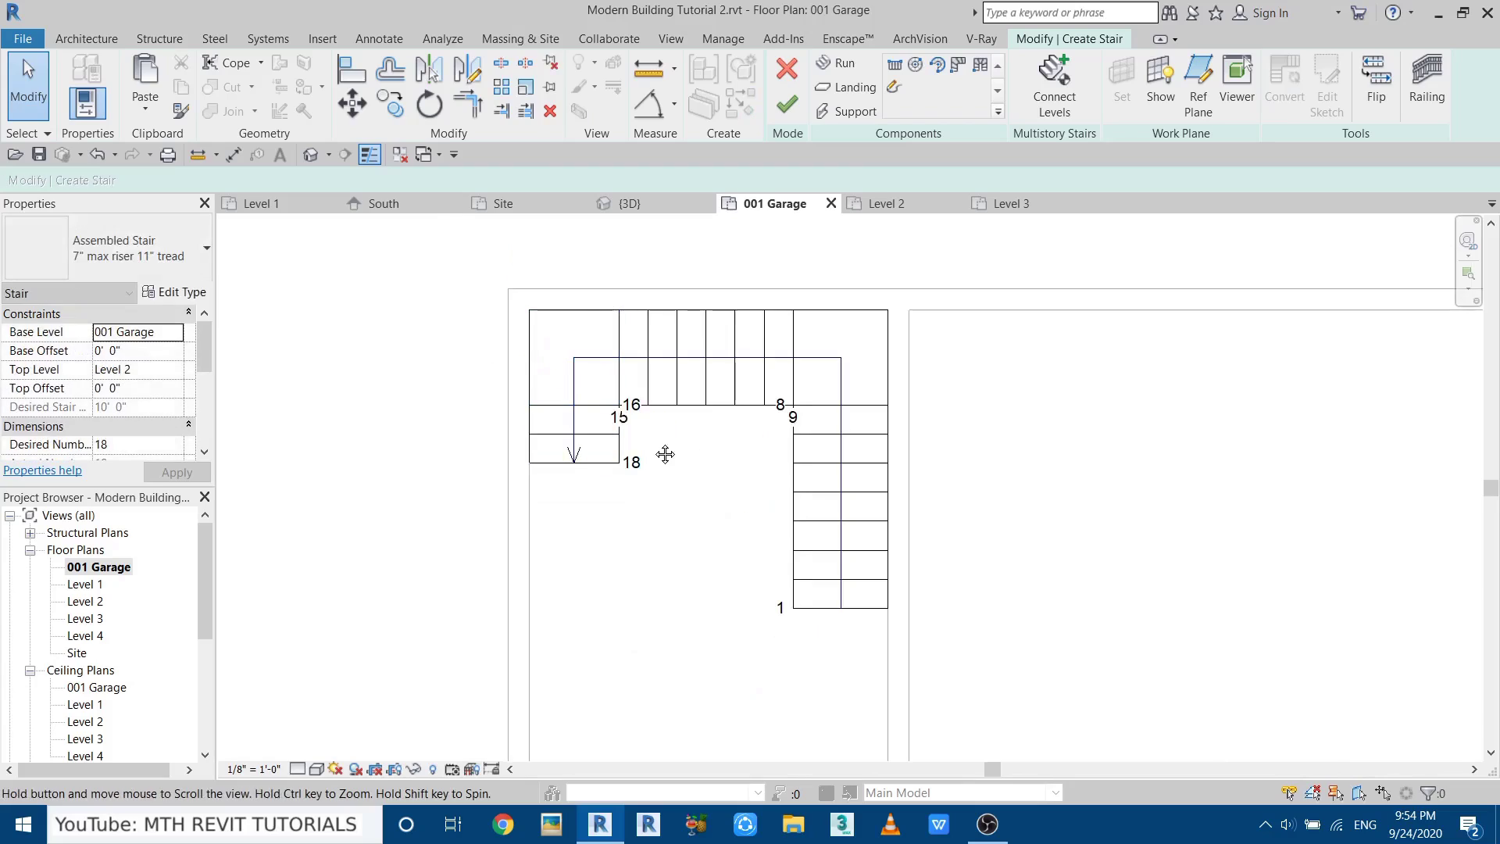
middle_drag(667, 449, 701, 573)
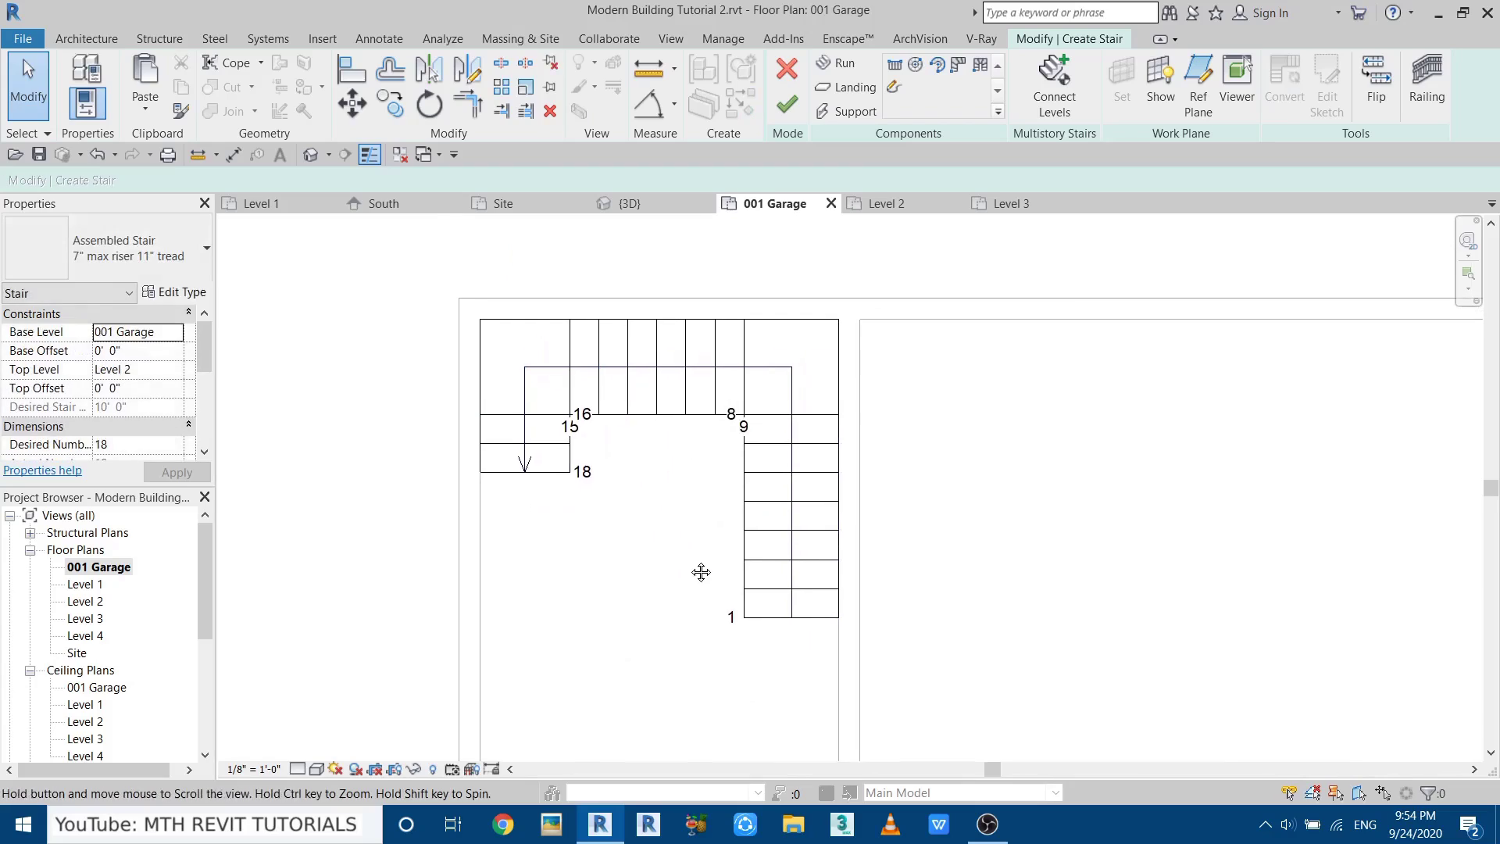
click(786, 105)
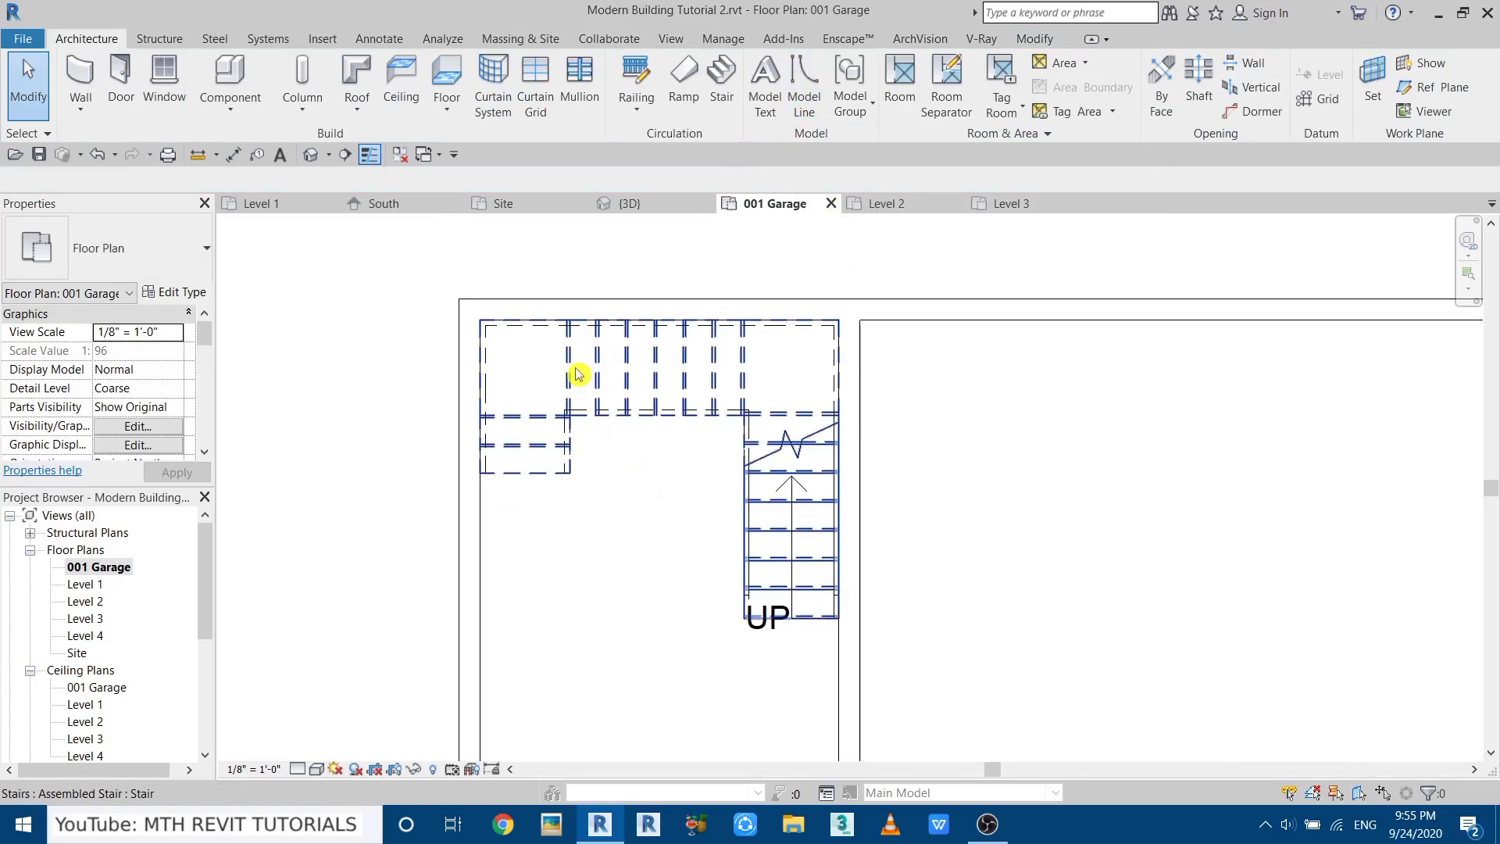
Isolate the new stair in a 3D section box and view where it meets the Level 2 floor.
click(578, 375)
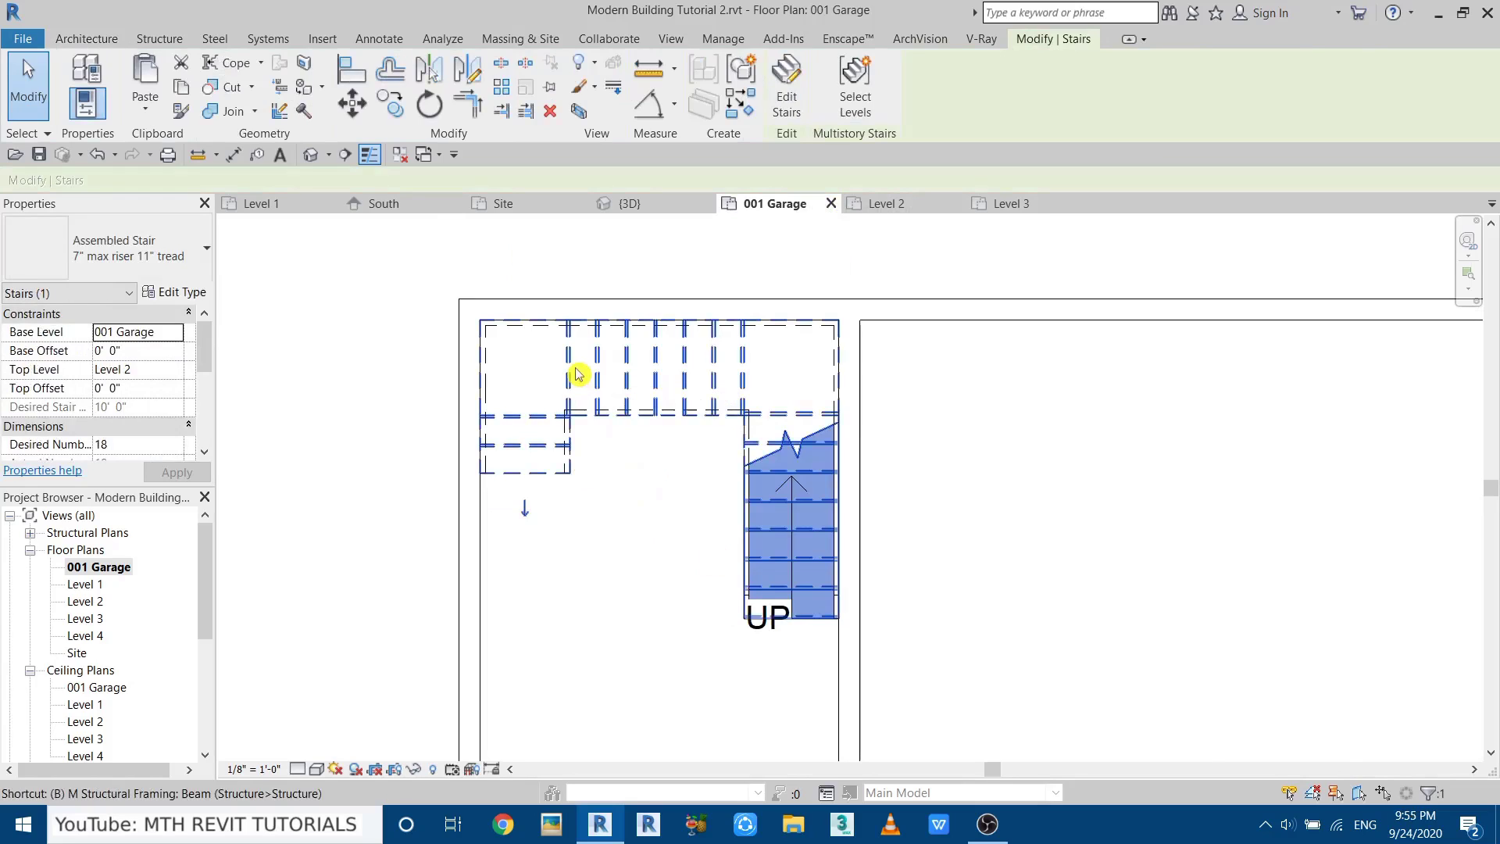
key(x)
click(610, 438)
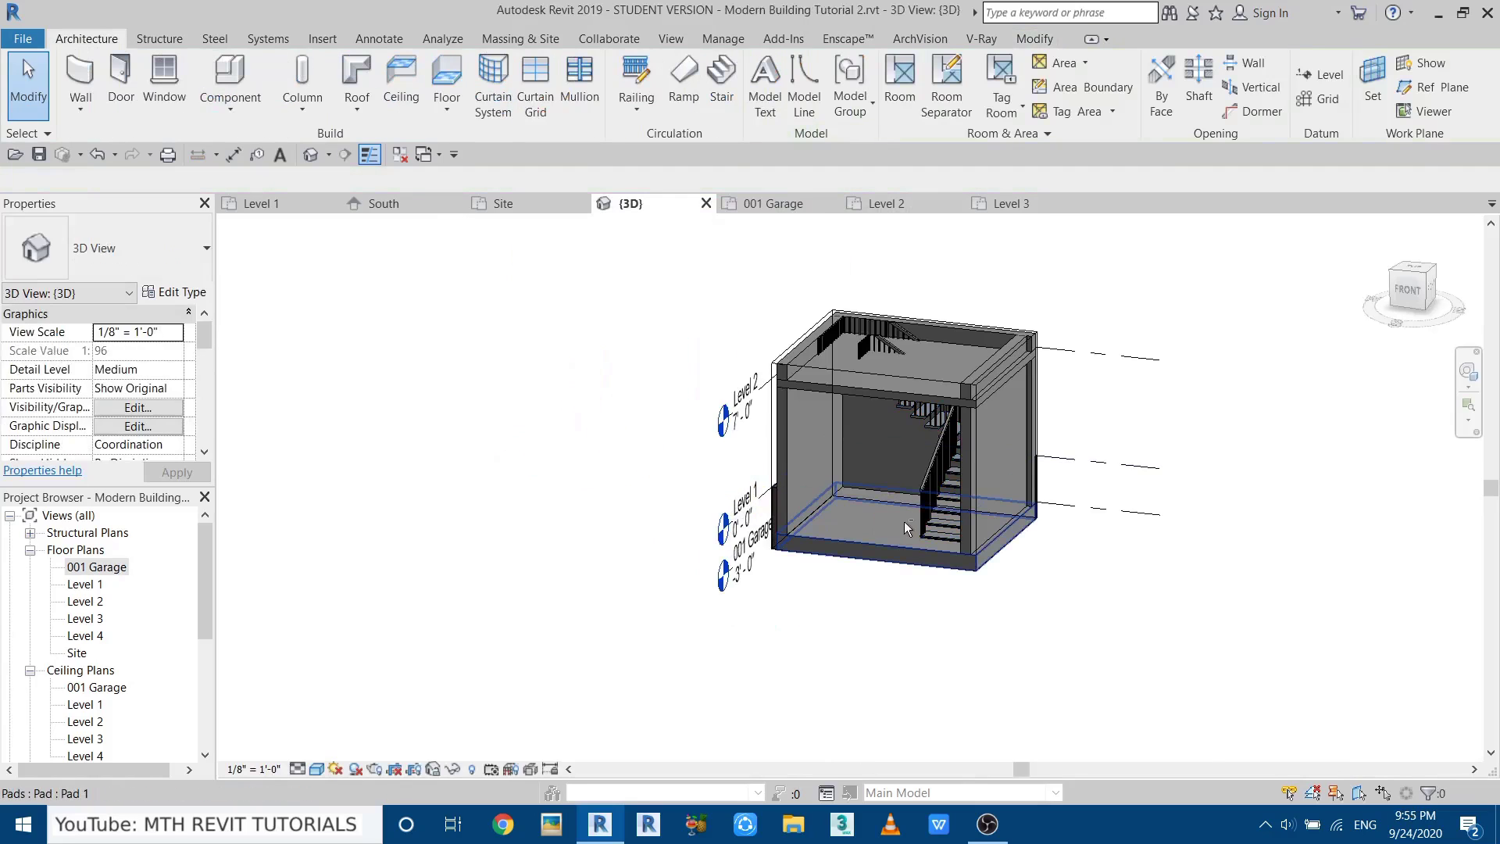
shift+middle_drag(903, 522, 1056, 561)
scroll(911, 656, up, 3)
shift+middle_drag(911, 657, 824, 526)
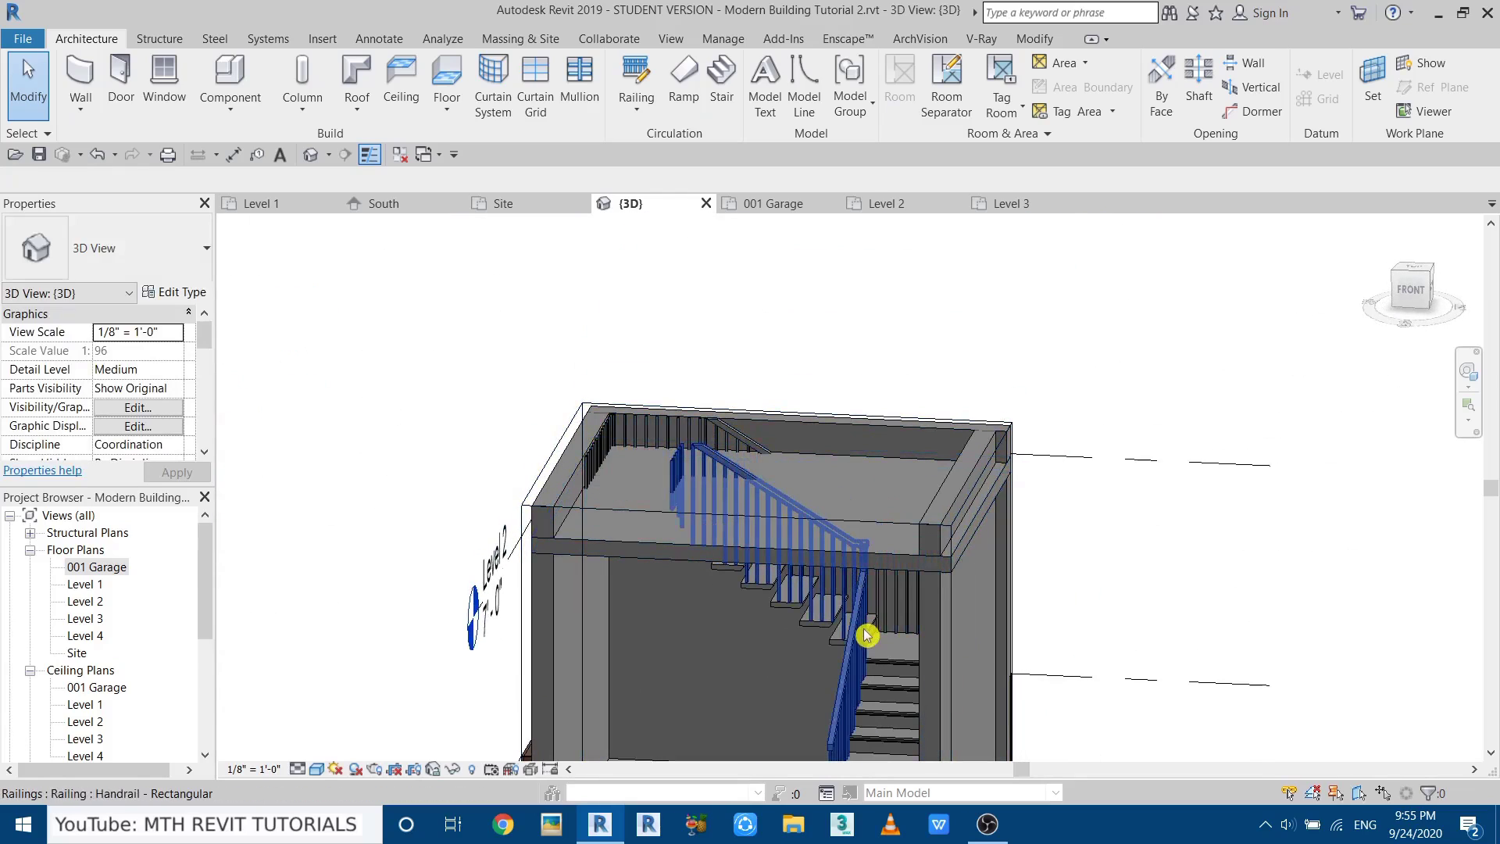
Edit the Level 2 floor boundary in the 001 Garage plan and sketch an 11'-4" by 4'-10" rectangle over the upper part of the stair.
click(651, 547)
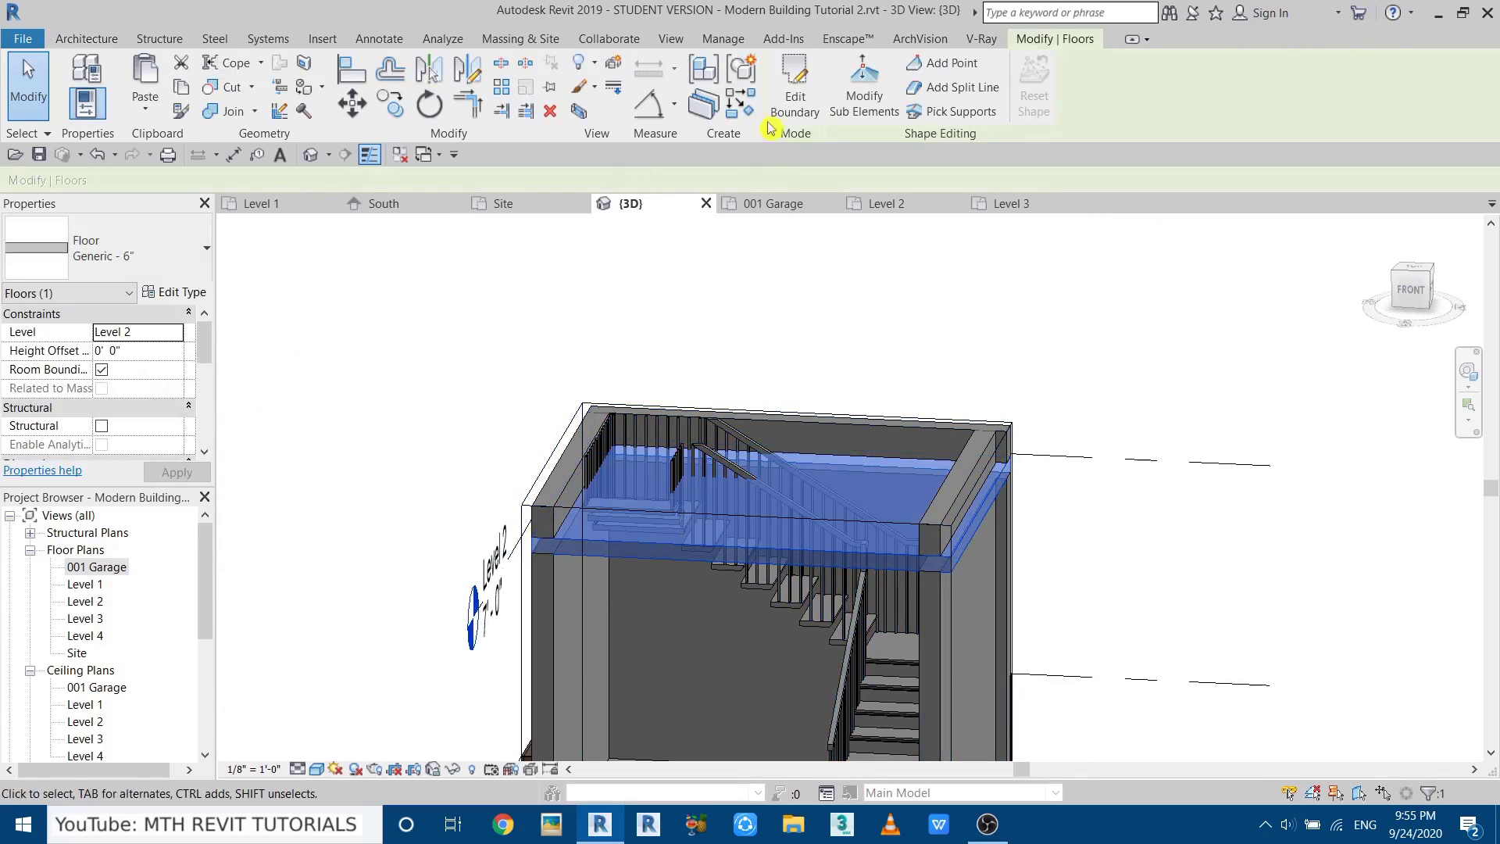
click(792, 96)
click(774, 205)
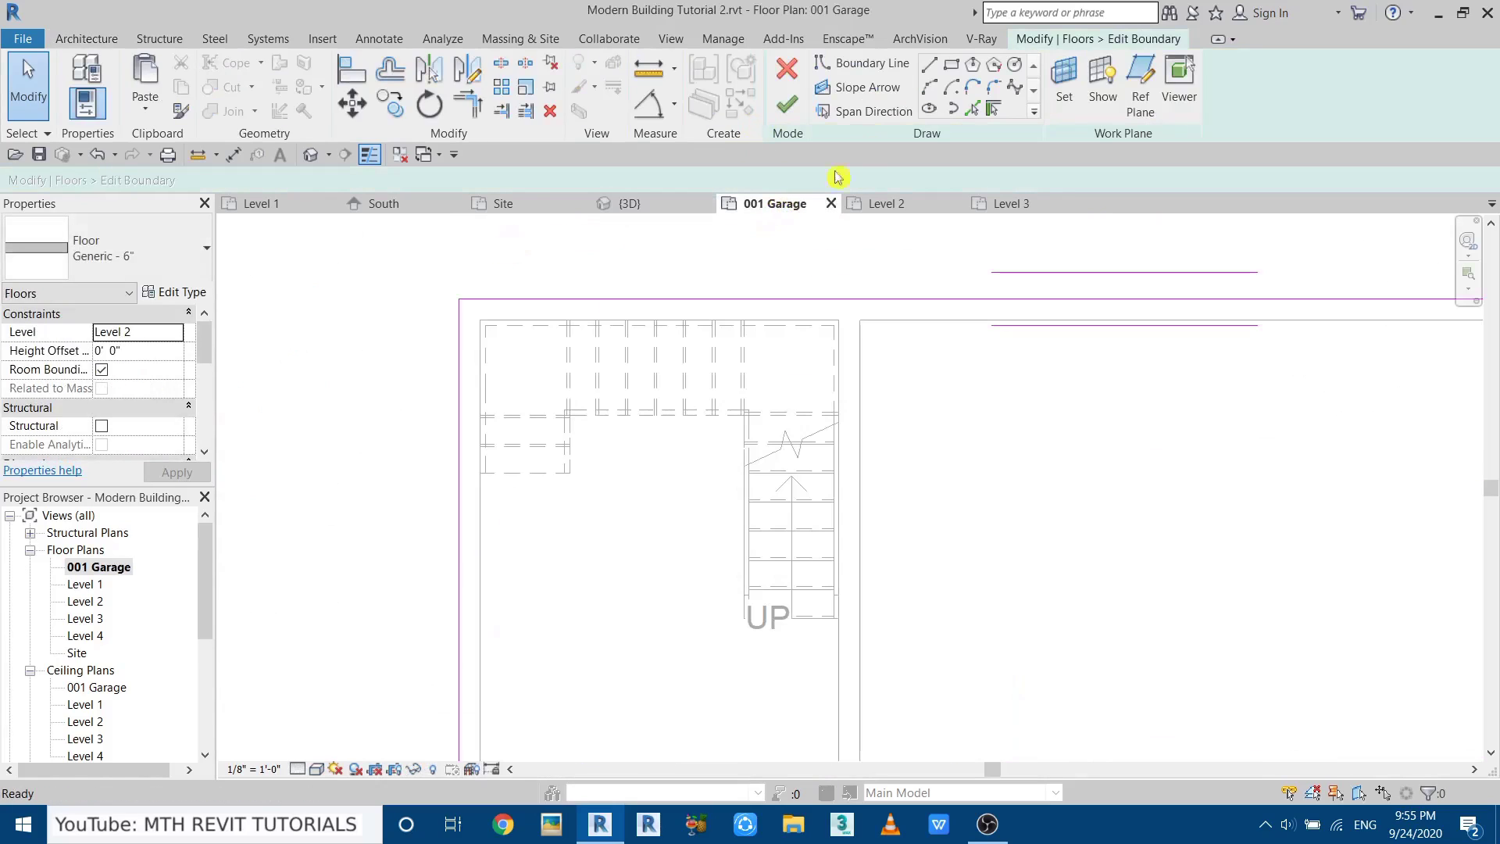
click(955, 70)
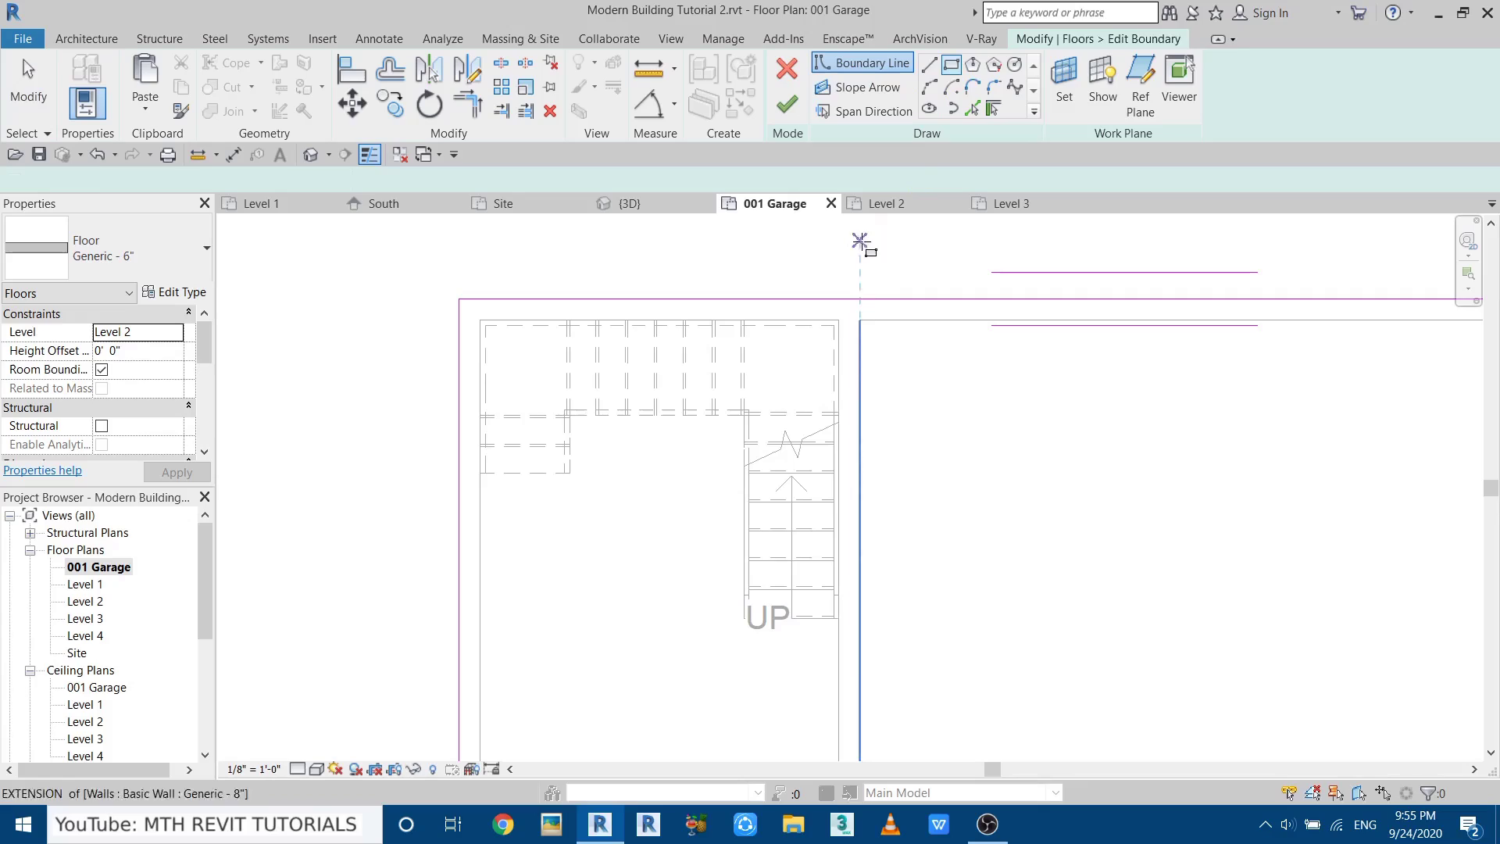
click(838, 320)
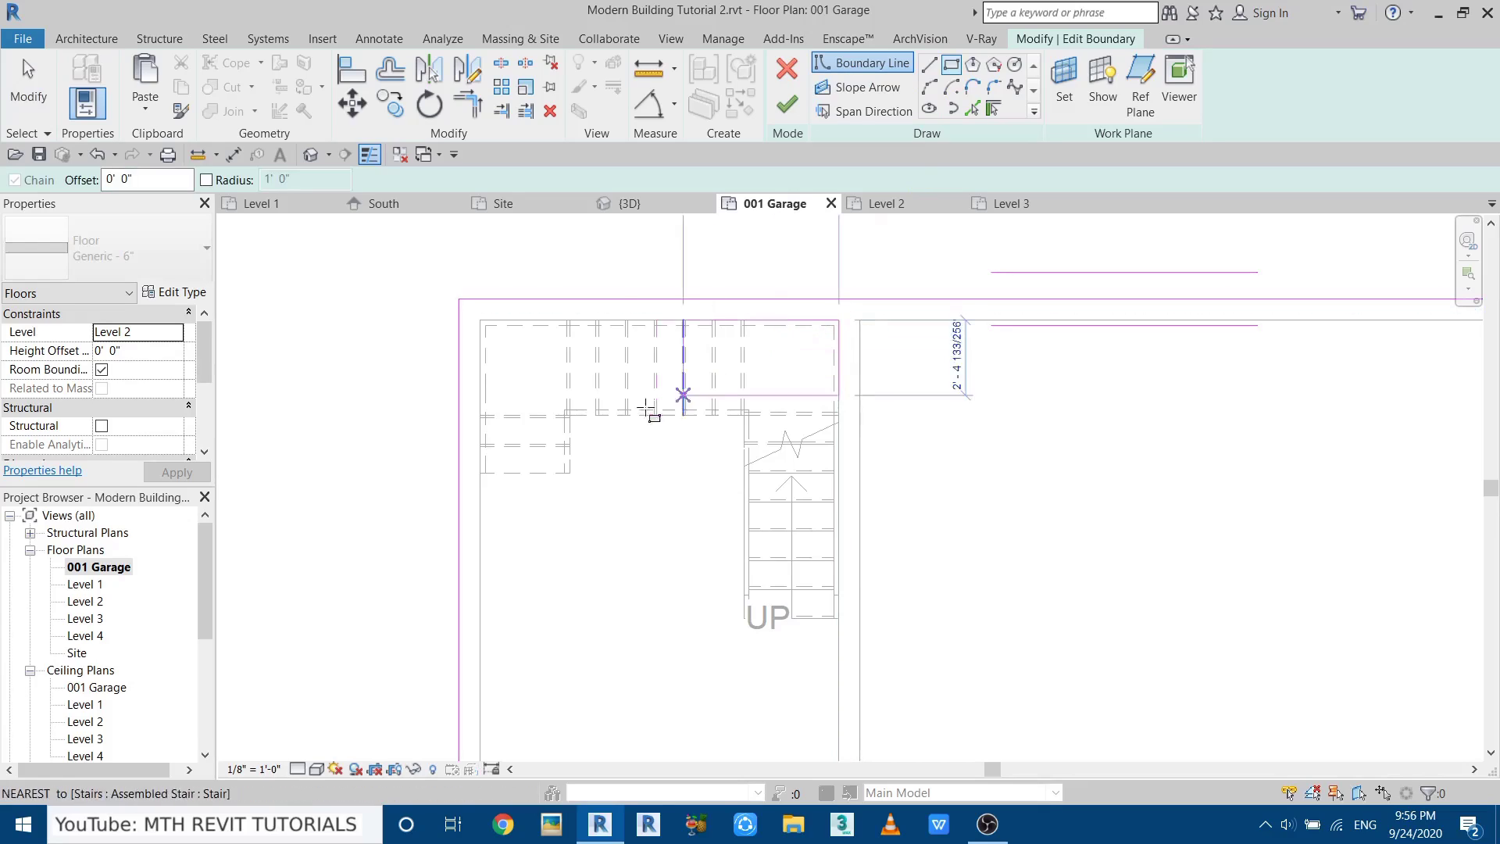
click(479, 473)
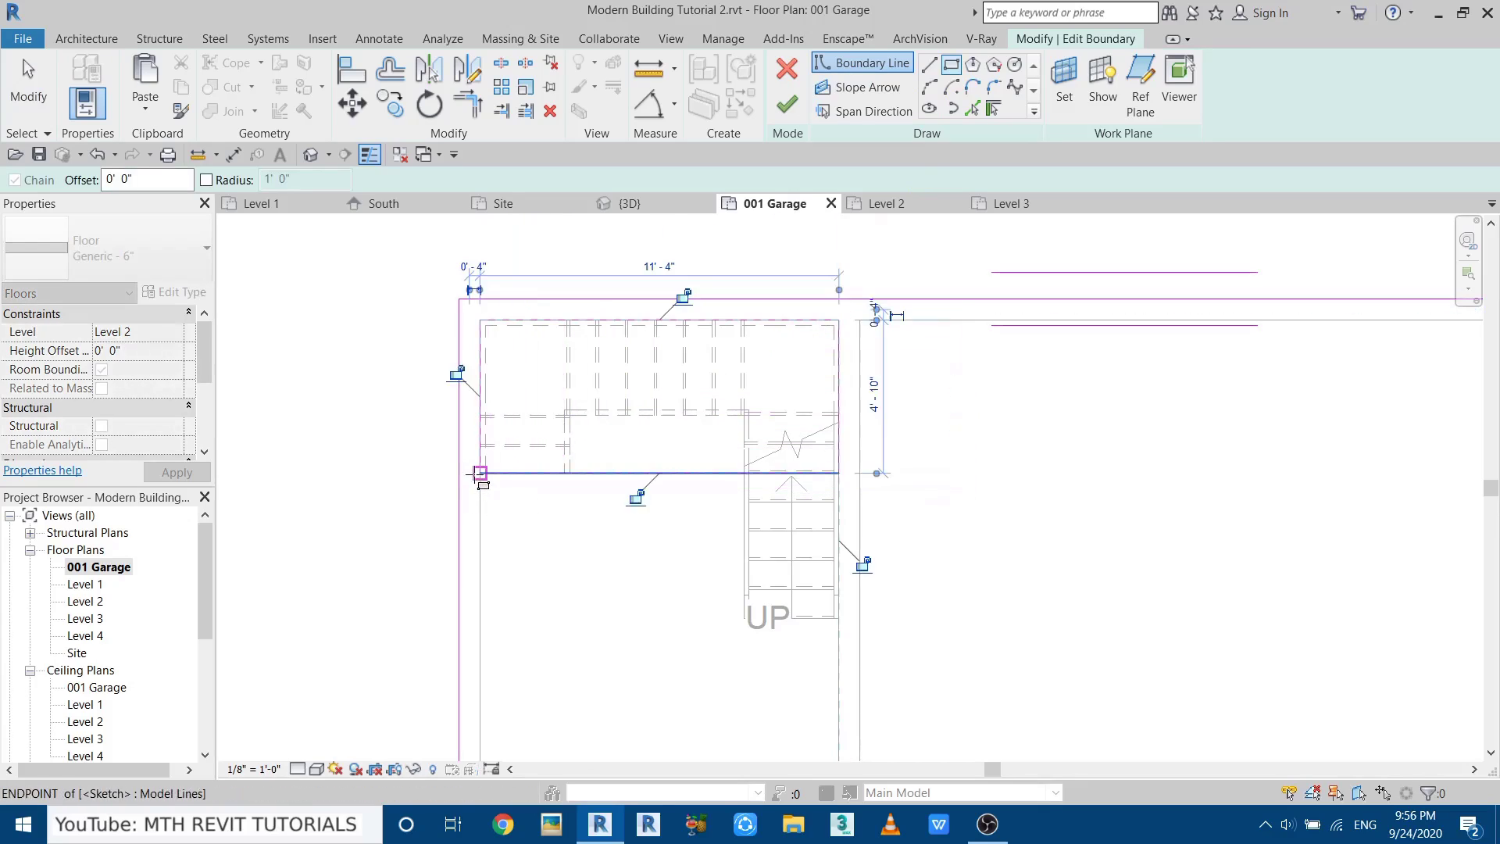
key(Escape)
Sketch boundary lines along the stair's inner edges, around its 3'-0" wide lower run, and back up to the rectangle.
click(929, 64)
scroll(562, 472, up, 1)
scroll(562, 473, up, 1)
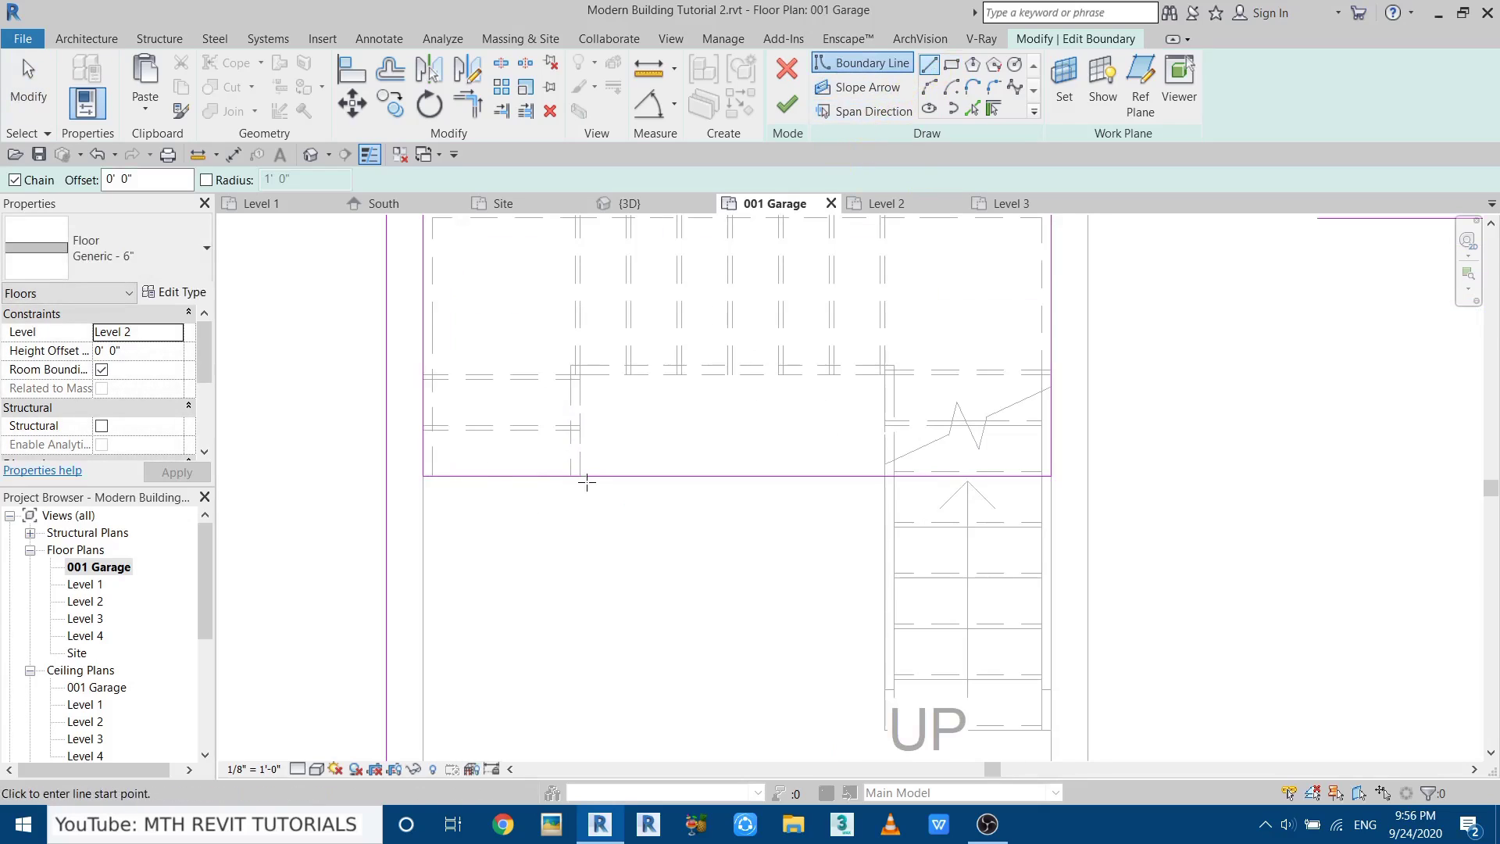
click(580, 475)
click(580, 375)
click(894, 389)
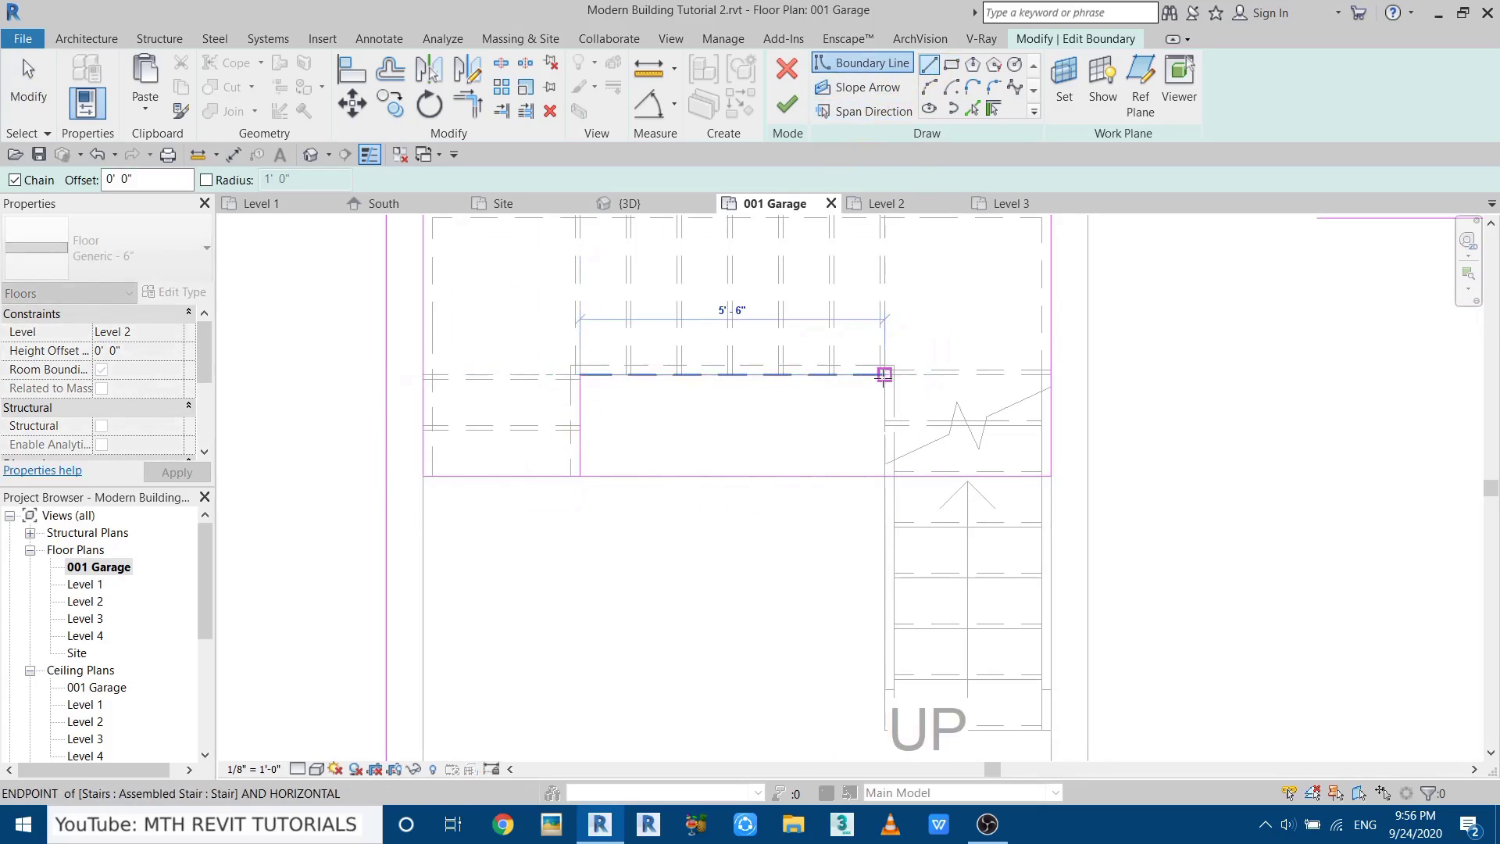
scroll(891, 389, down, 2)
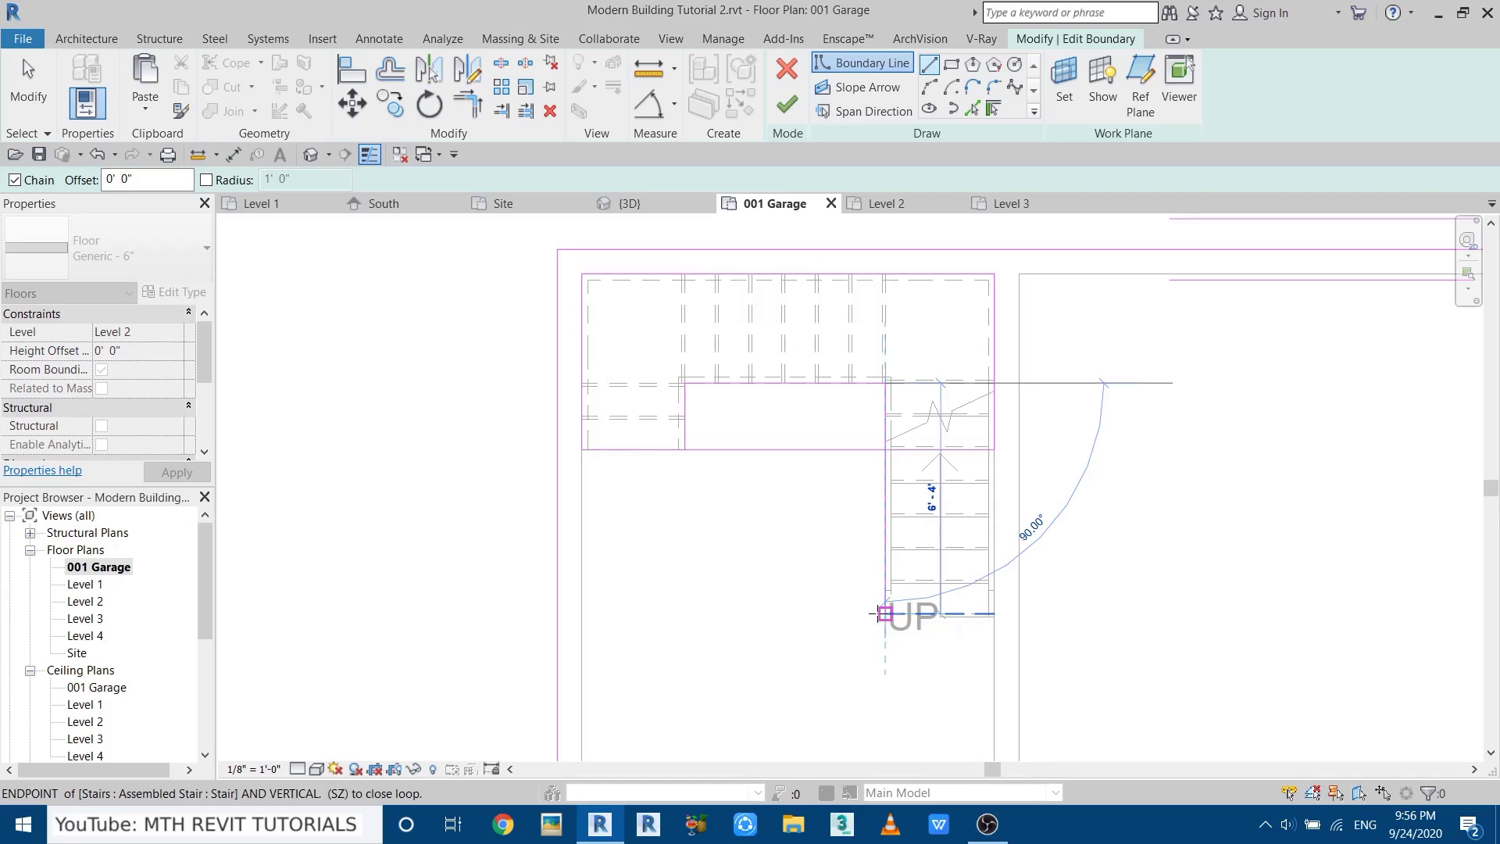
click(884, 614)
click(997, 614)
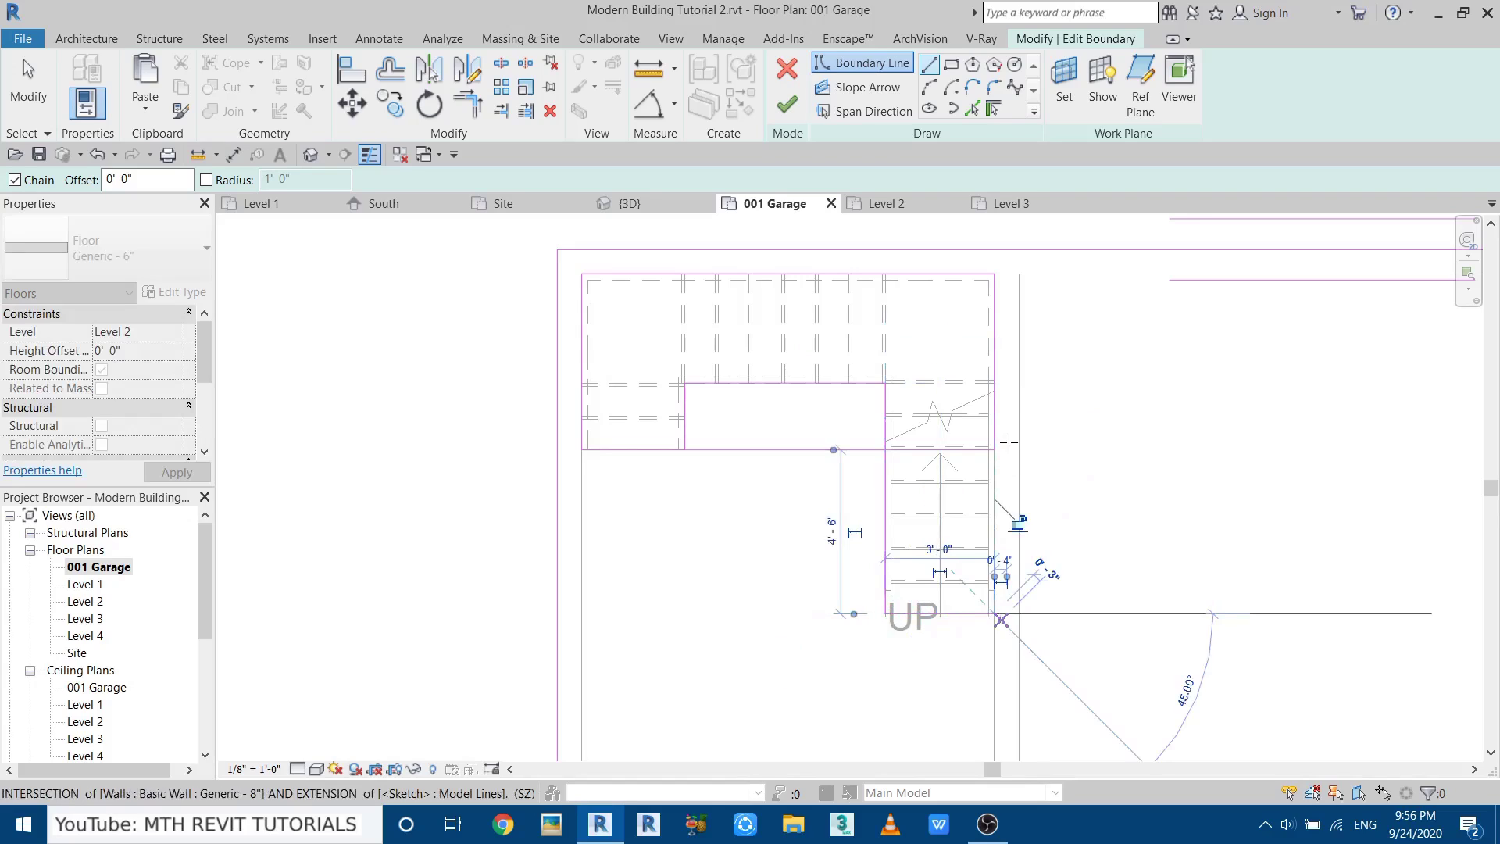
click(993, 448)
key(Escape)
key(Escape)
Trim the boundary to a closed outline around the stair, finish the Level 2 floor, and attach the walls to its bottom.
scroll(684, 459, up, 2)
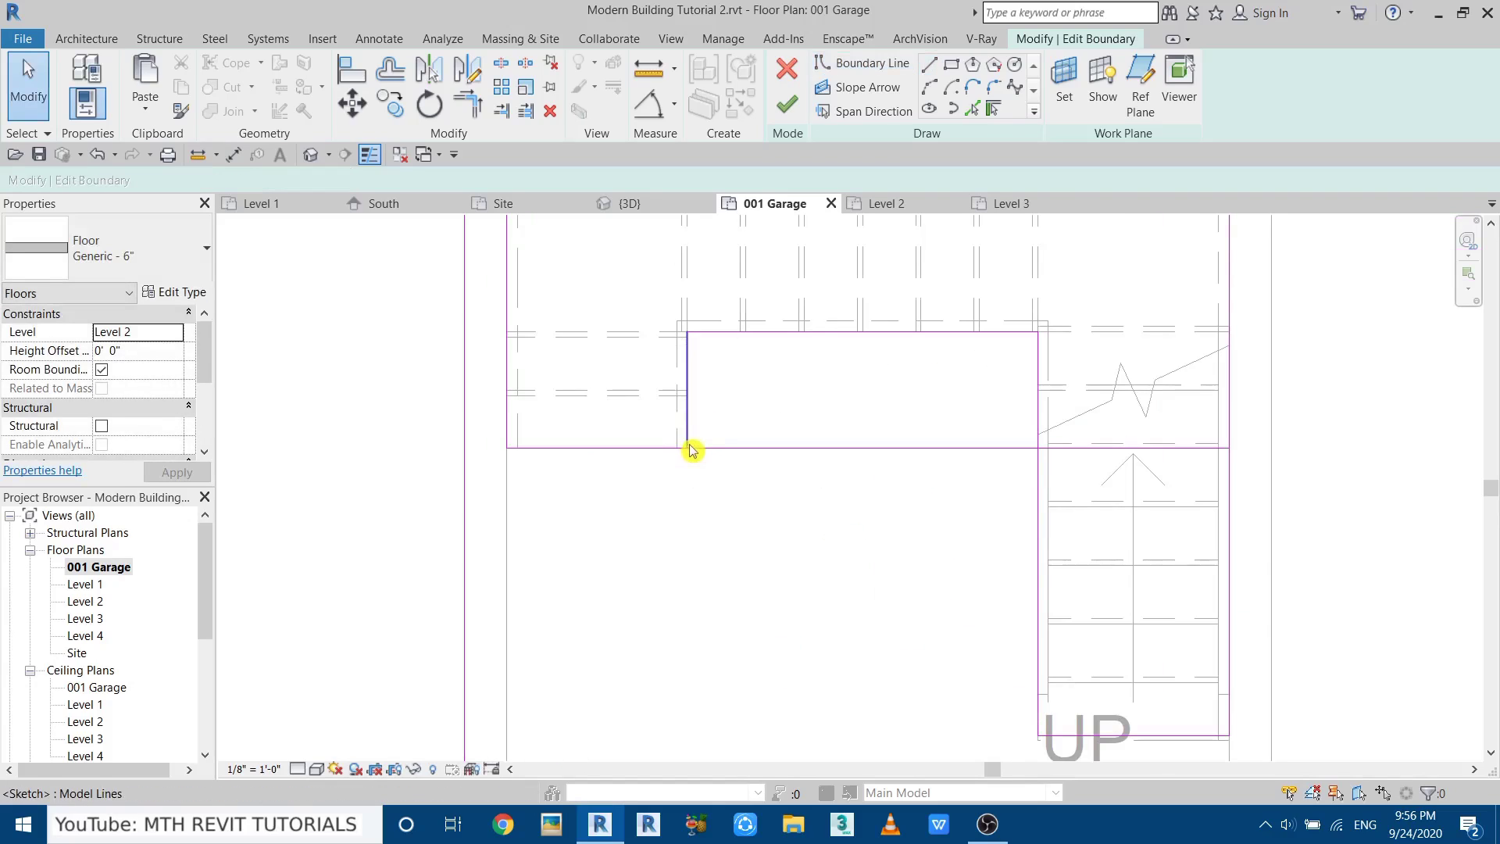
click(642, 457)
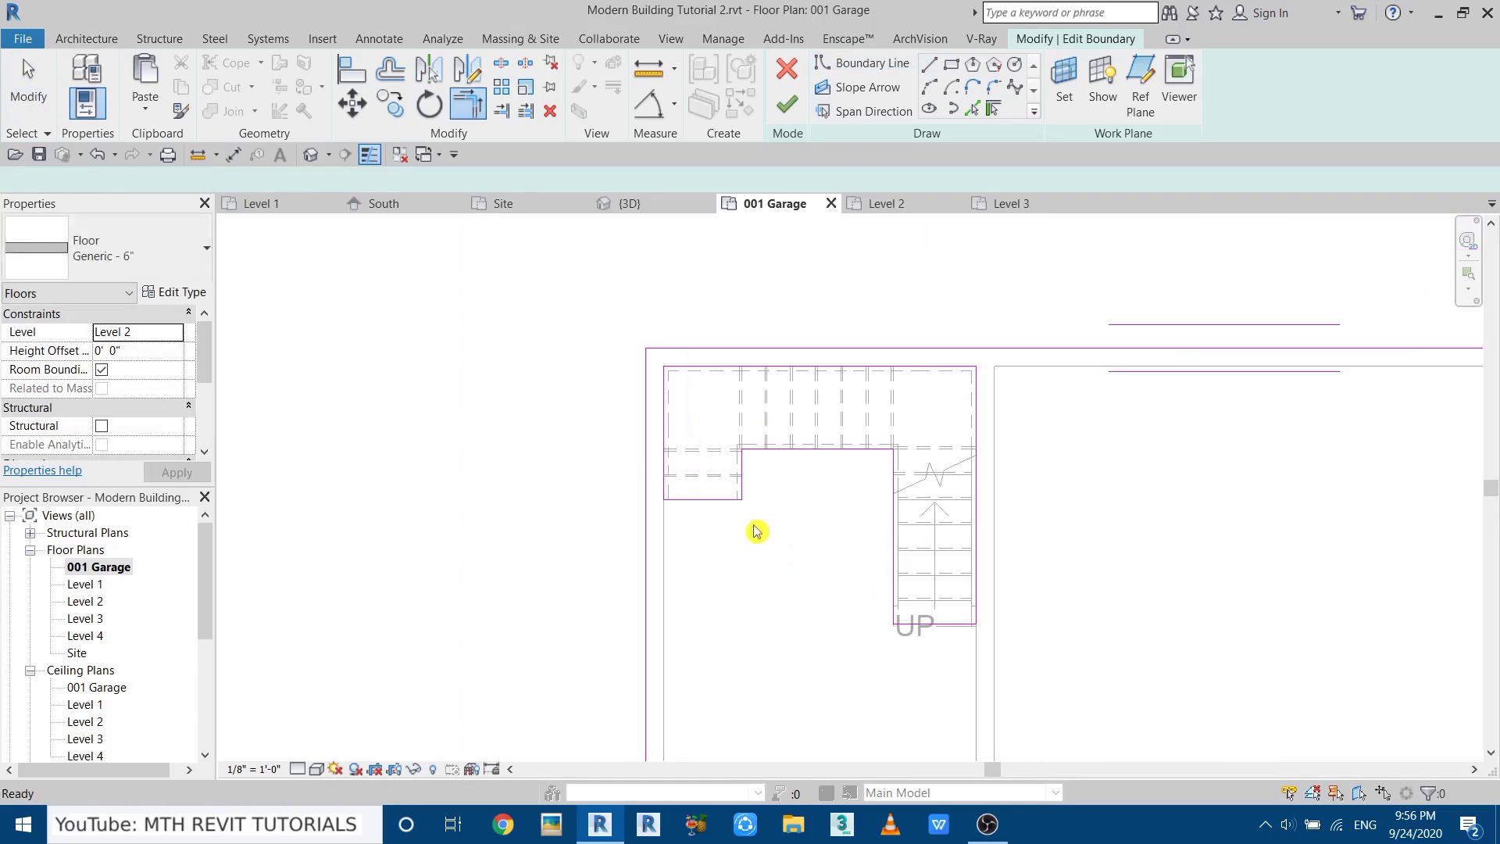
key(Escape)
mouse_move(865, 525)
mouse_down()
mouse_move(1052, 636)
mouse_move(1062, 656)
mouse_move(1042, 656)
mouse_move(1072, 657)
mouse_move(525, 458)
mouse_move(539, 458)
mouse_up()
click(785, 104)
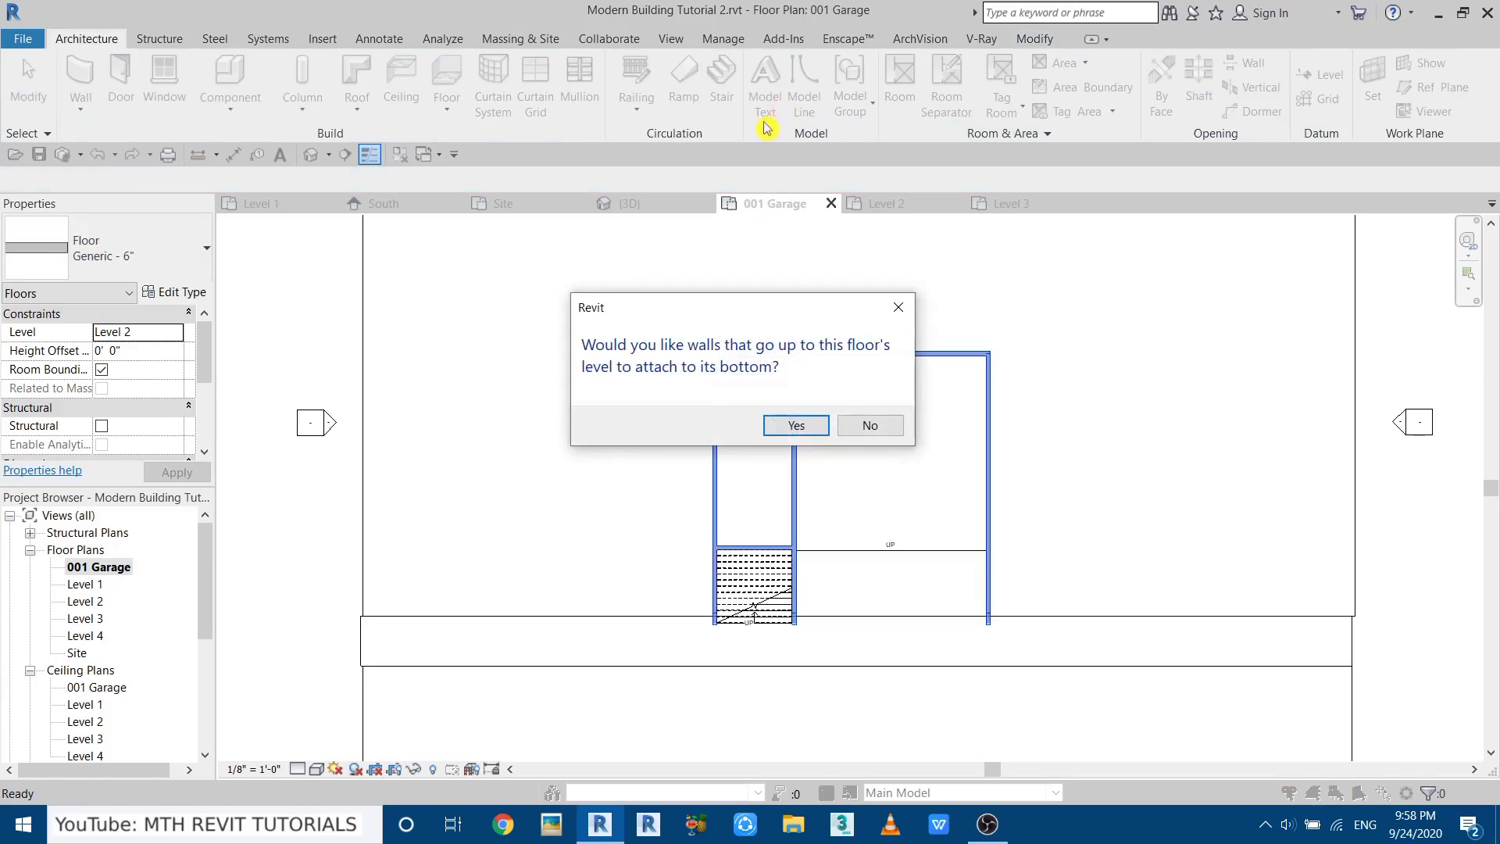
click(796, 426)
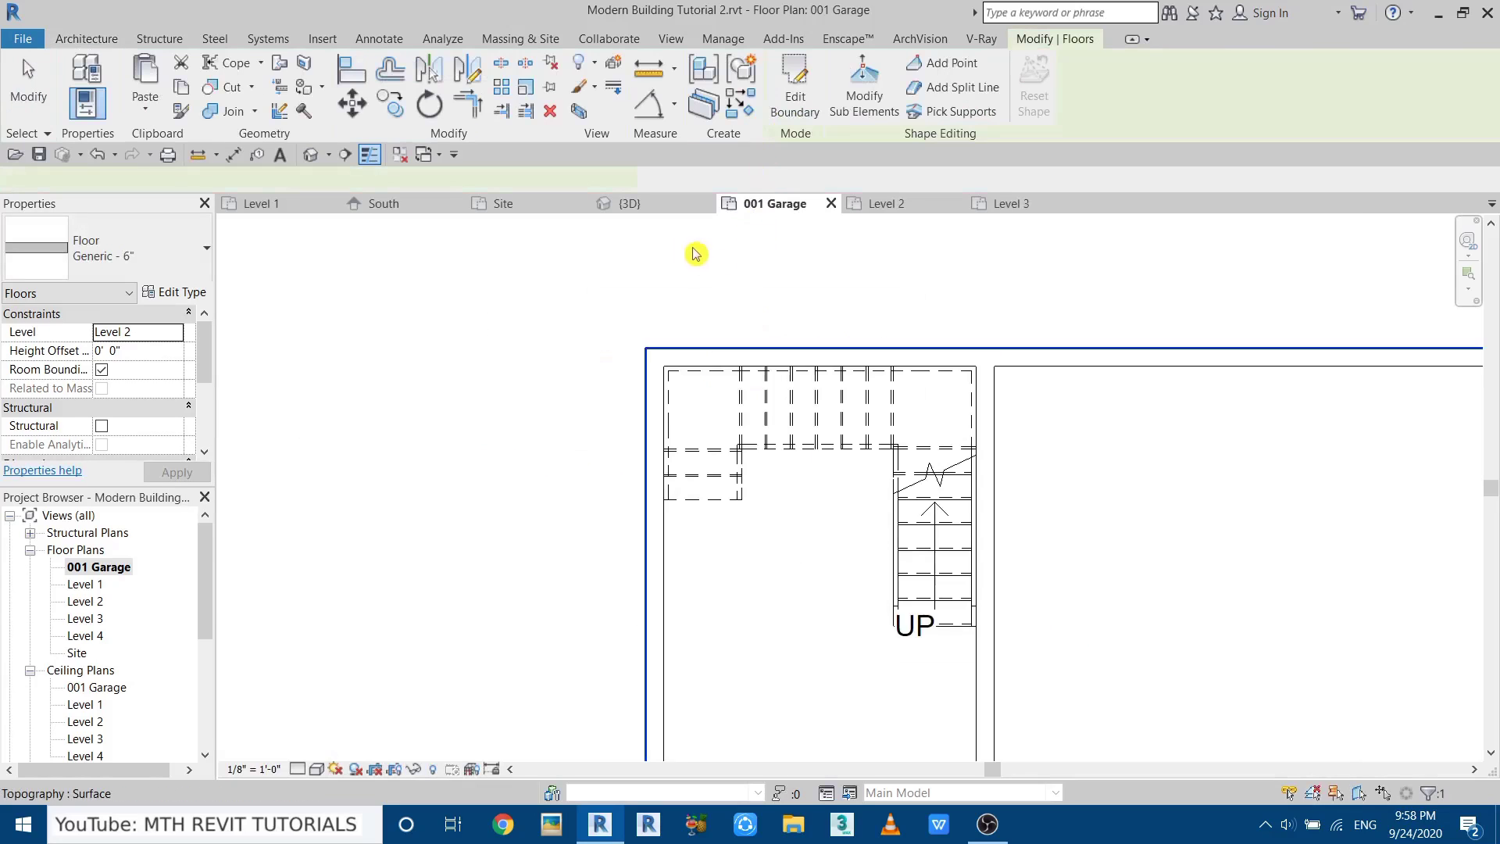
Check the stair's floor opening in 3D and turn off the section box to show the whole building.
click(634, 197)
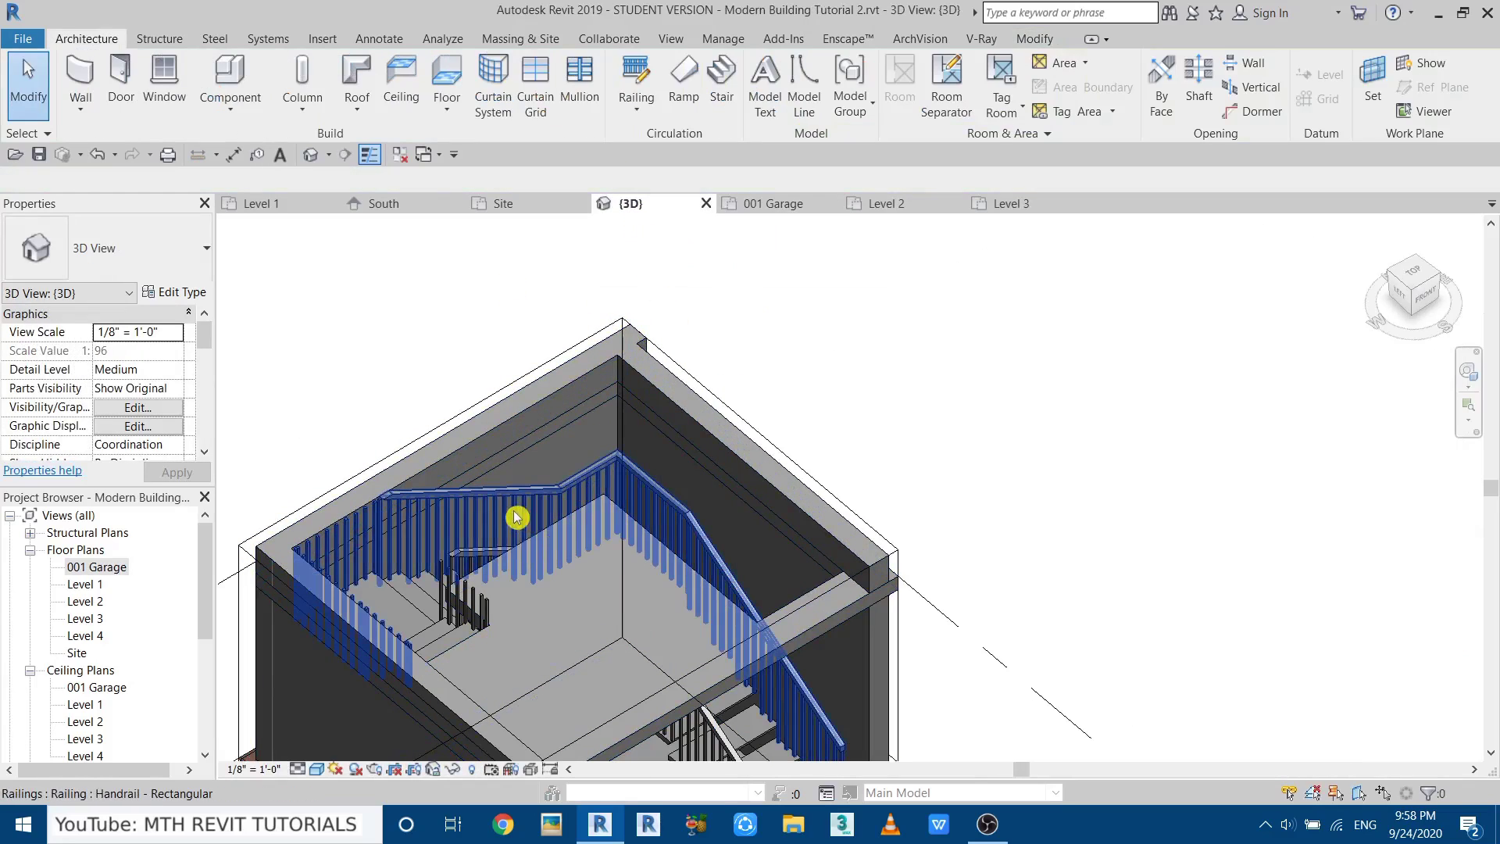
middle_drag(510, 518, 603, 458)
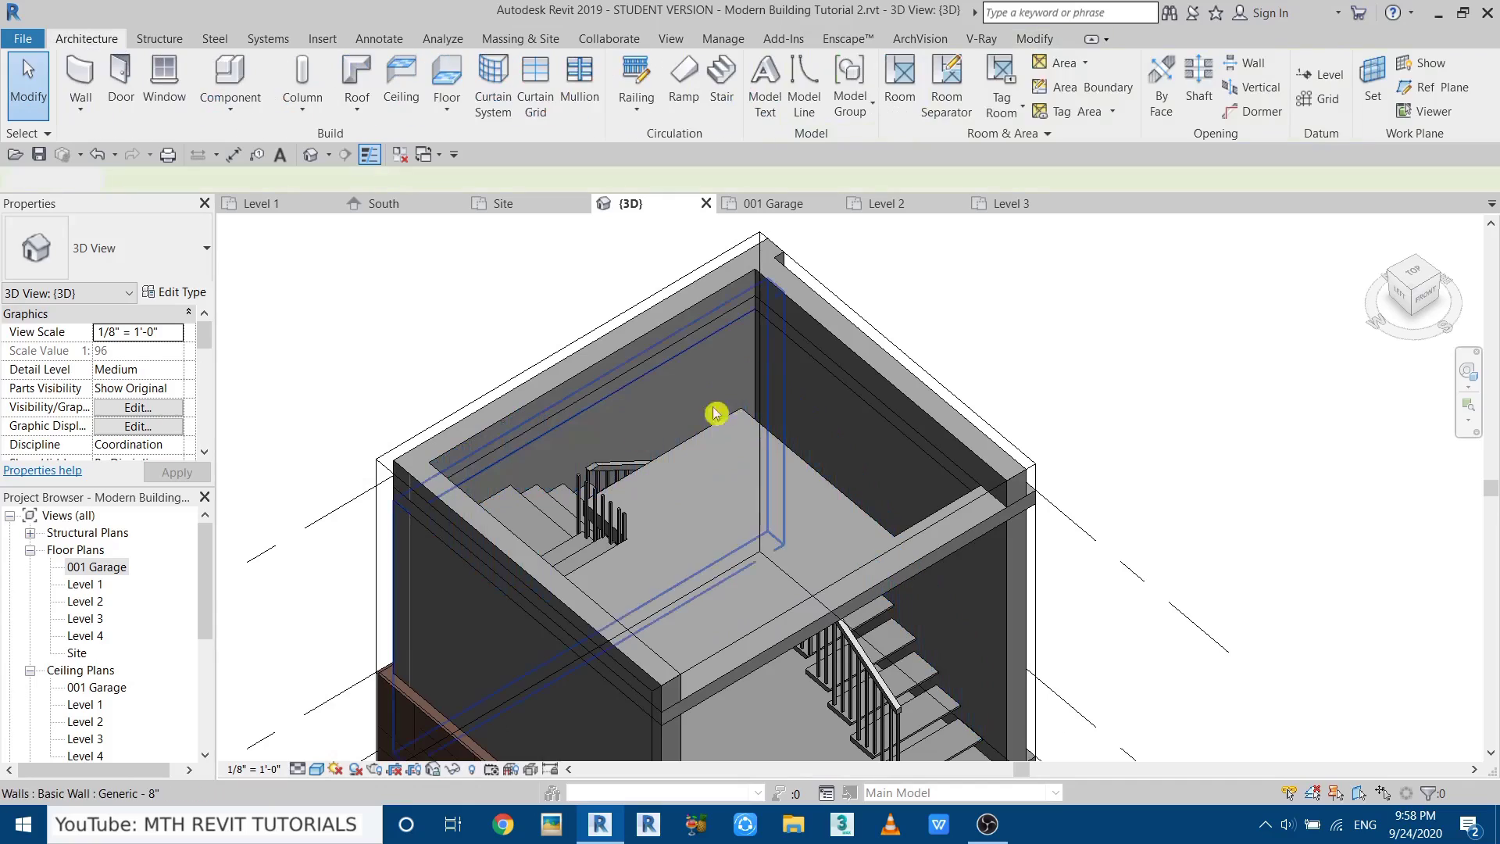
scroll(723, 361, down, 3)
shift+middle_drag(730, 532, 602, 672)
scroll(164, 378, down, 5)
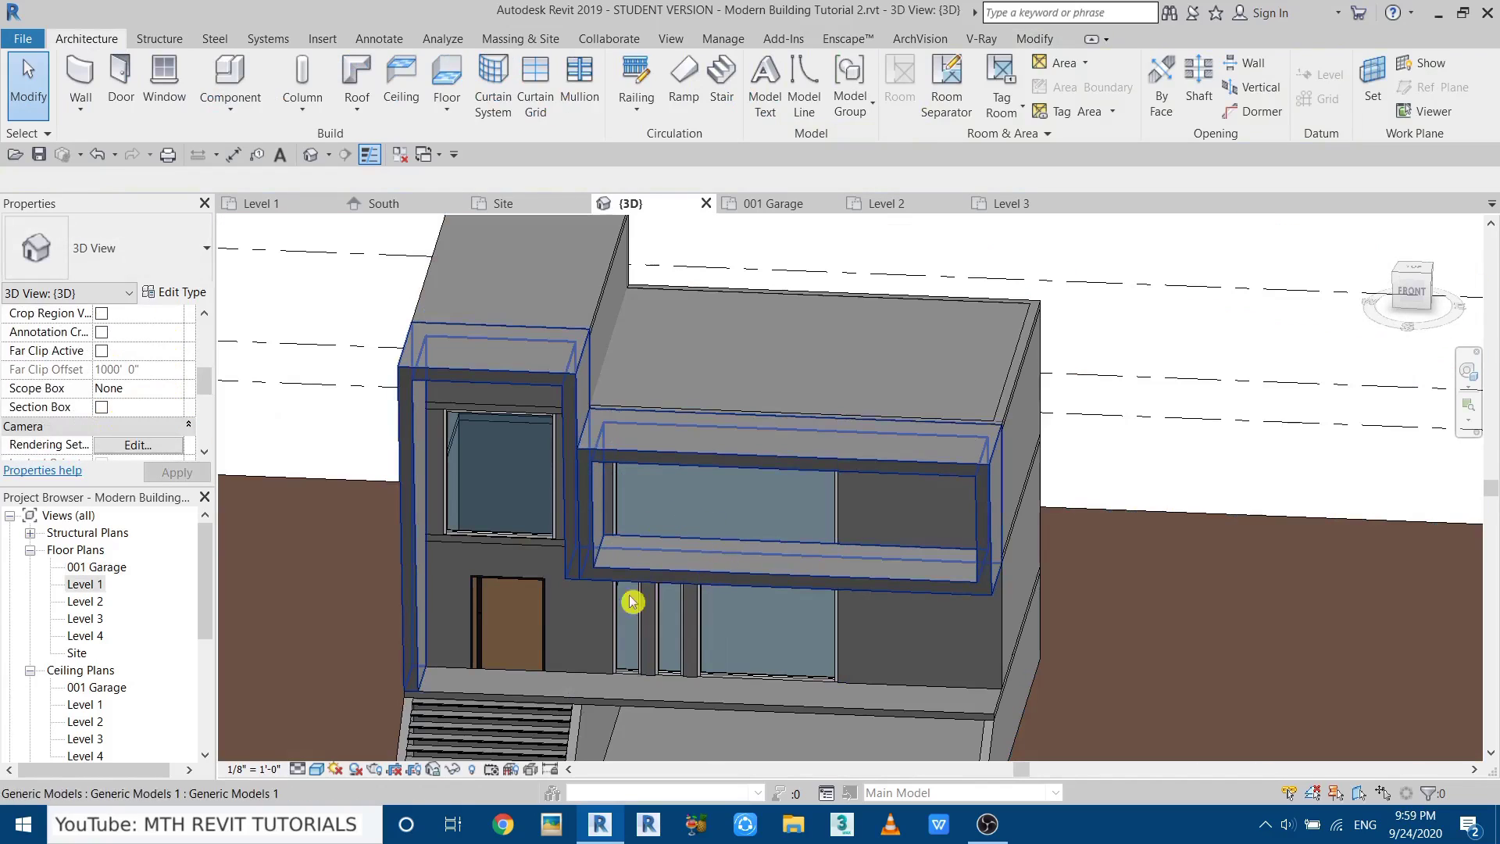
In the Level 2 plan, cut a wall opening about 8'-2" long in the partition wall between the stair and the front wall.
double_click(86, 602)
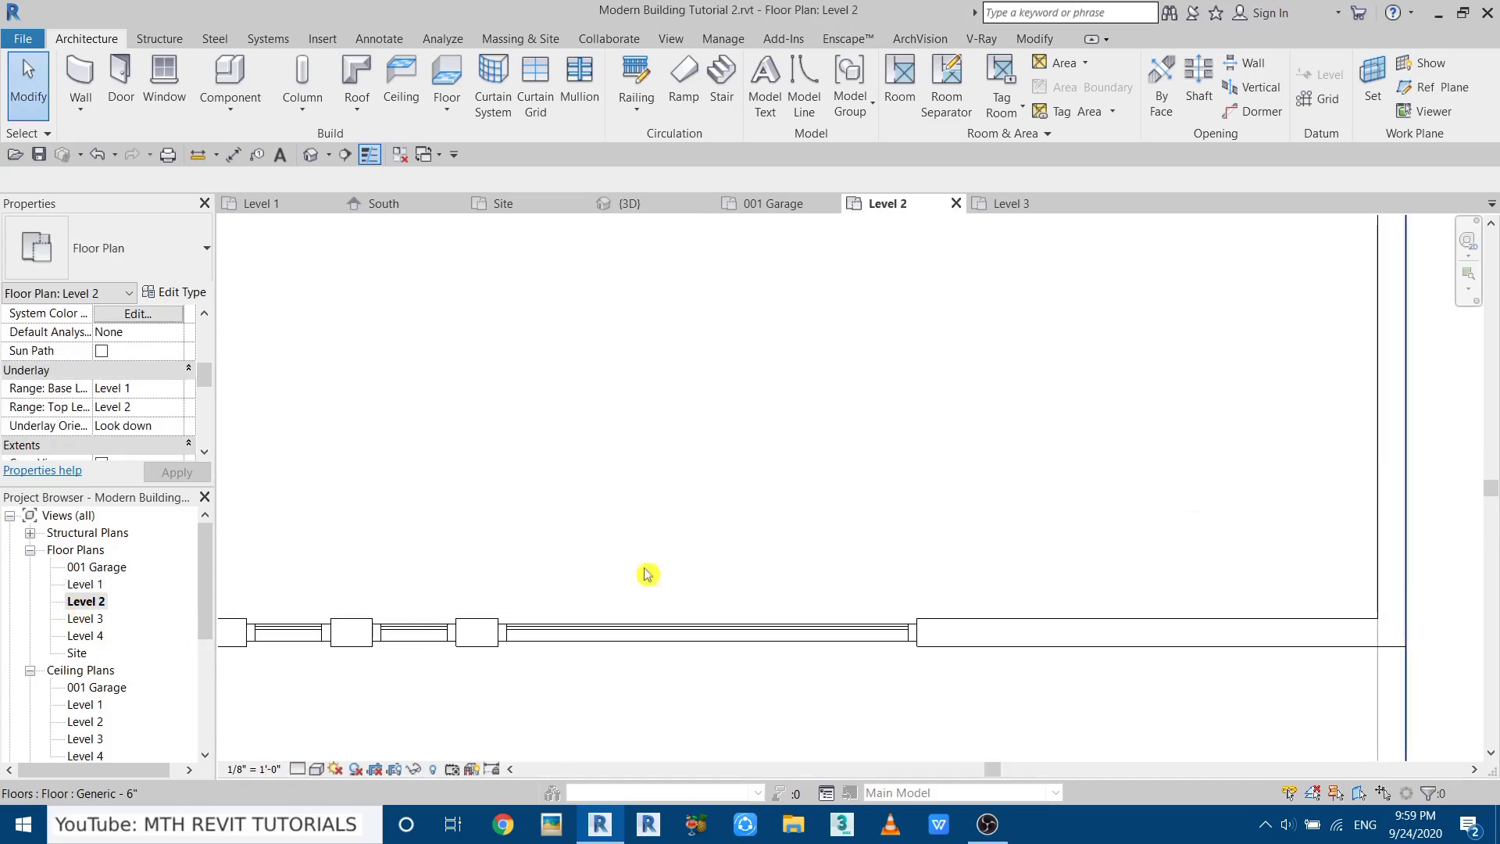
scroll(647, 574, down, 5)
scroll(570, 603, up, 2)
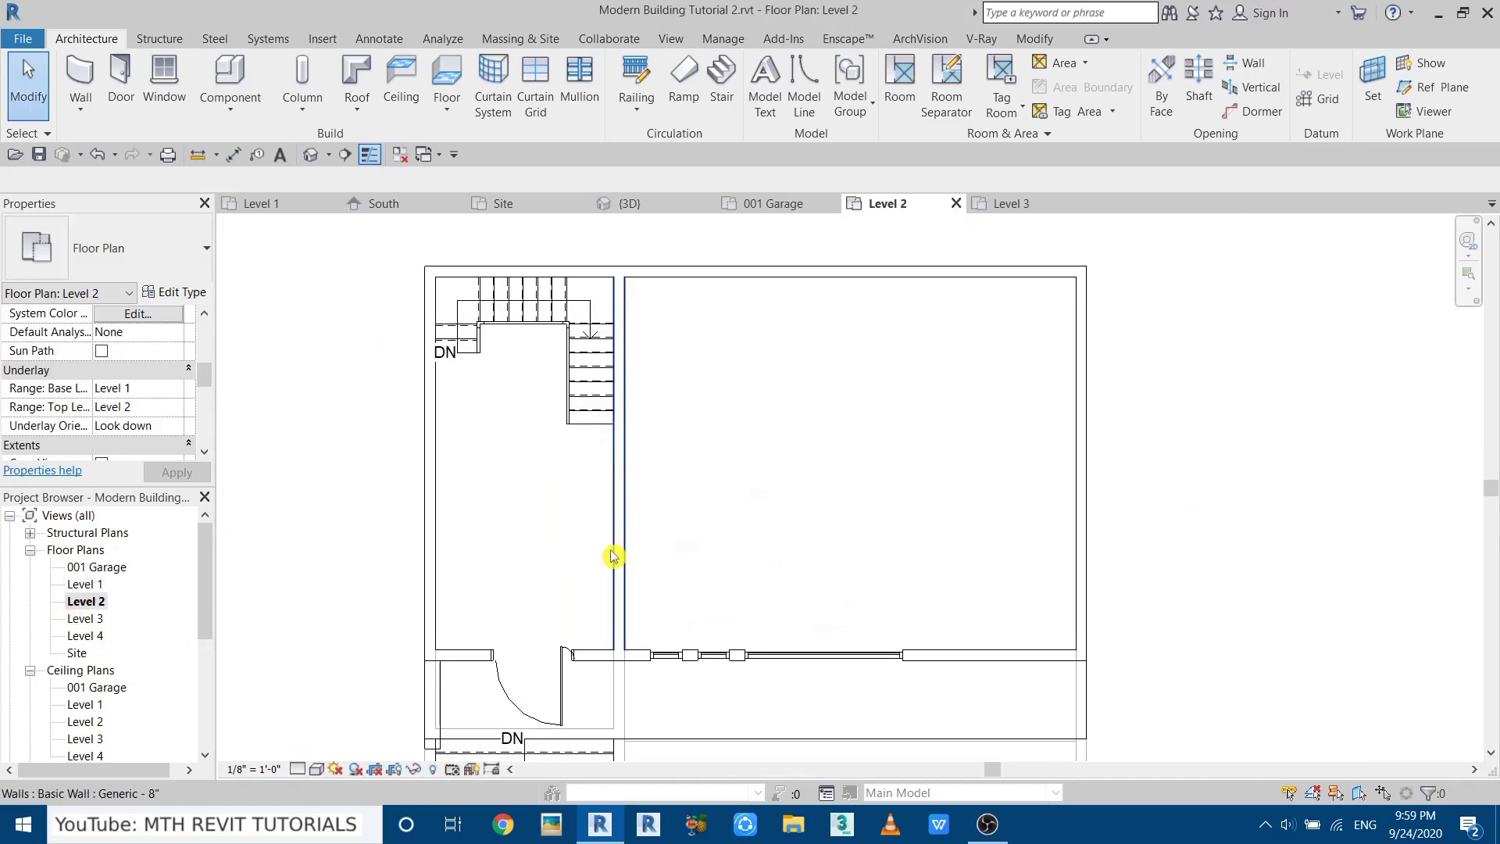
scroll(612, 555, up, 2)
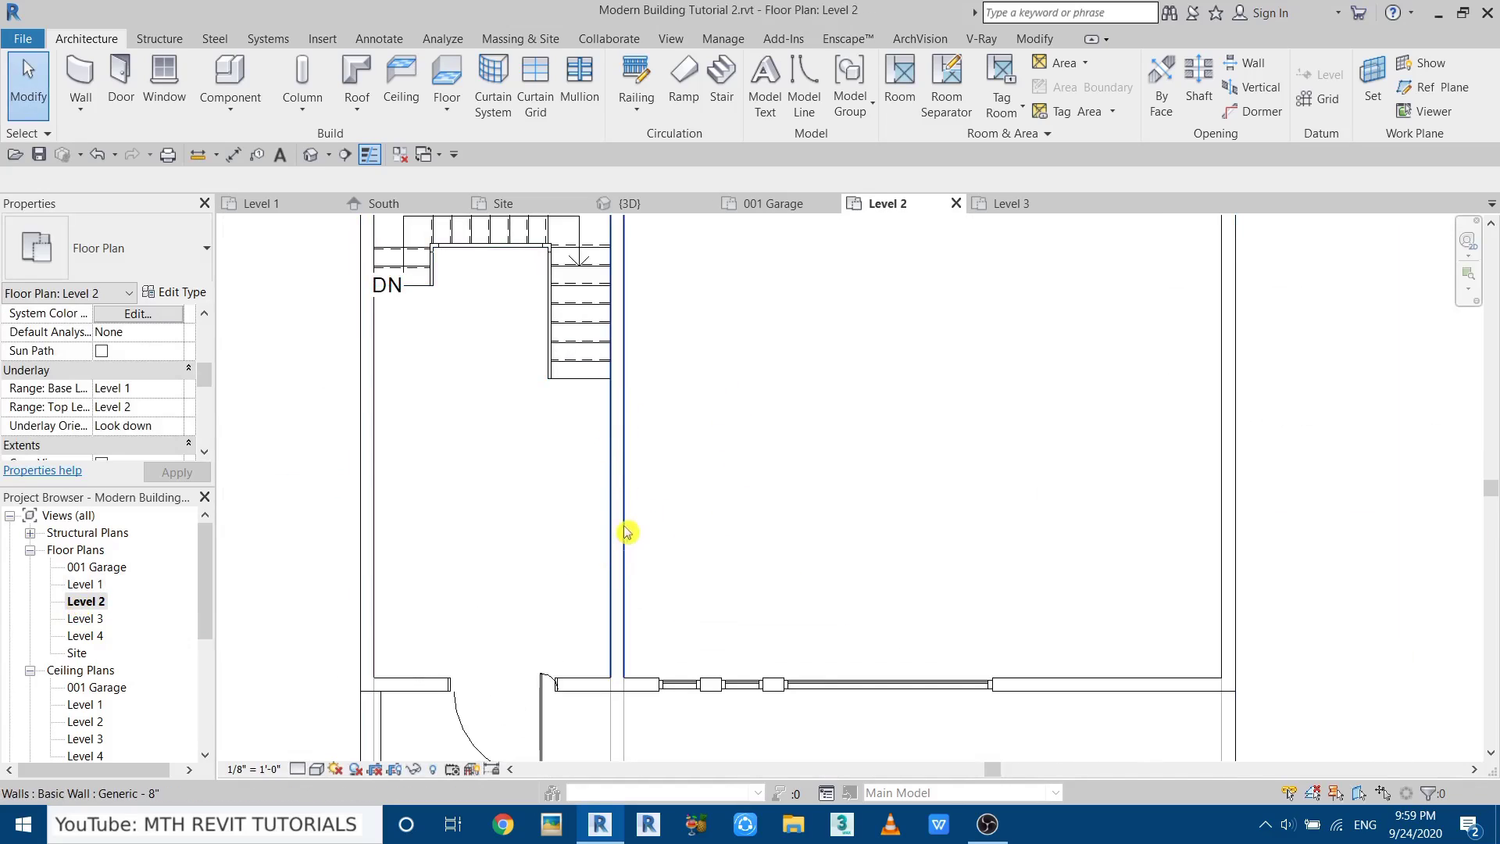
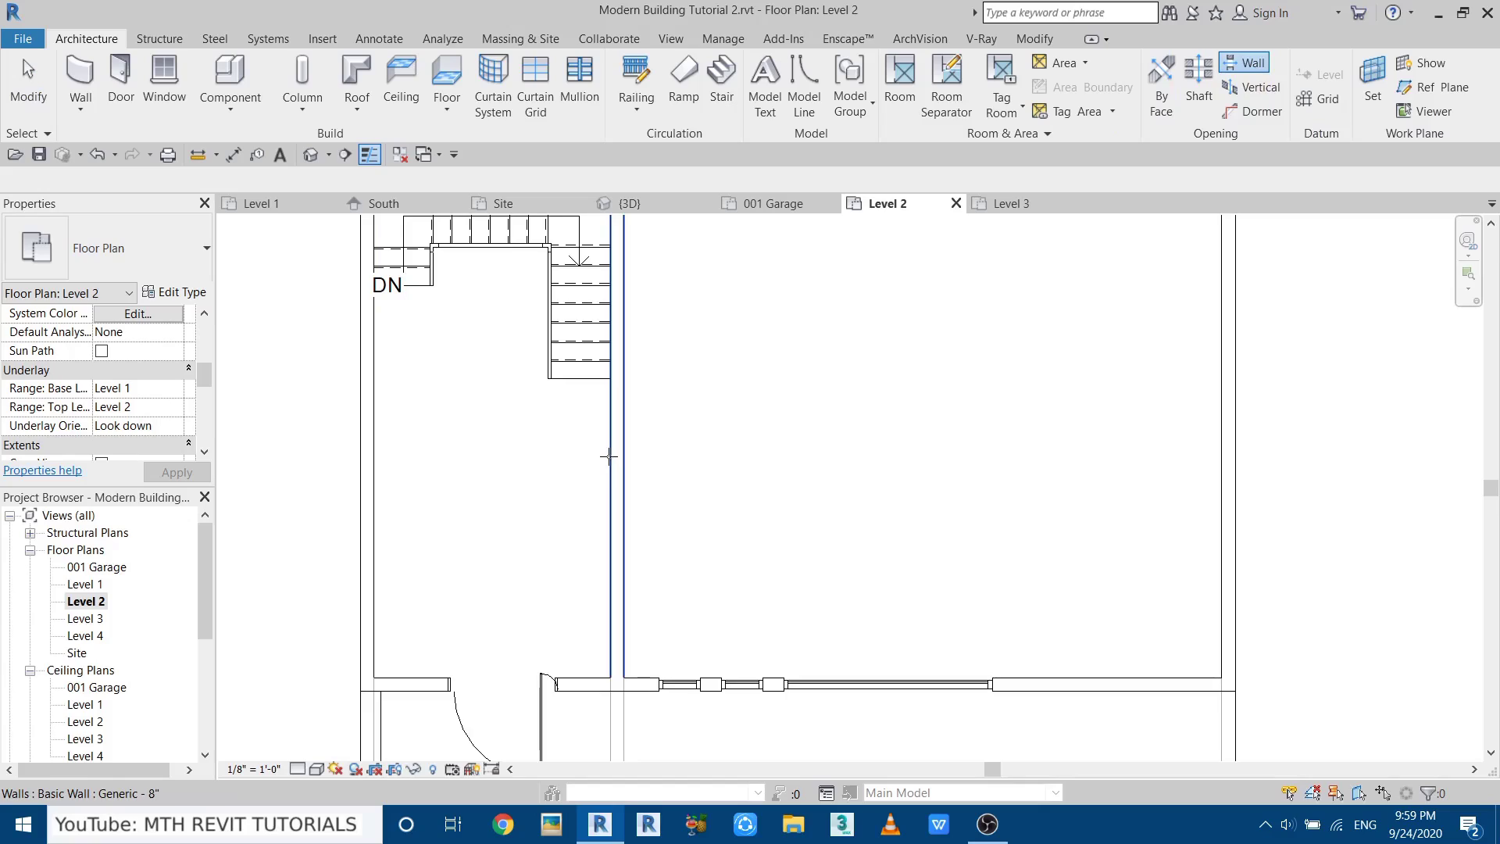
click(614, 464)
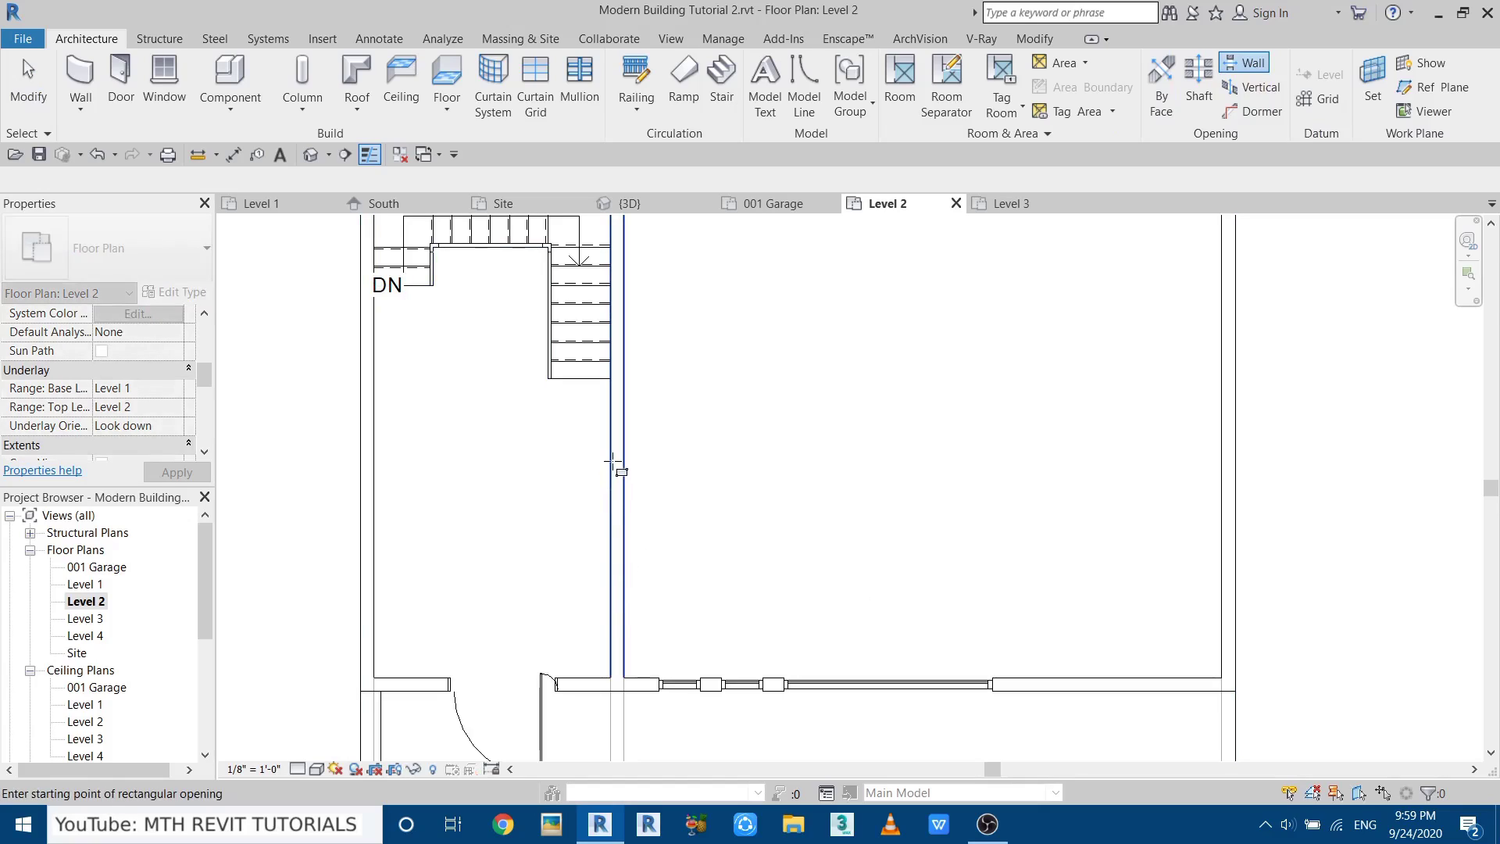
click(642, 631)
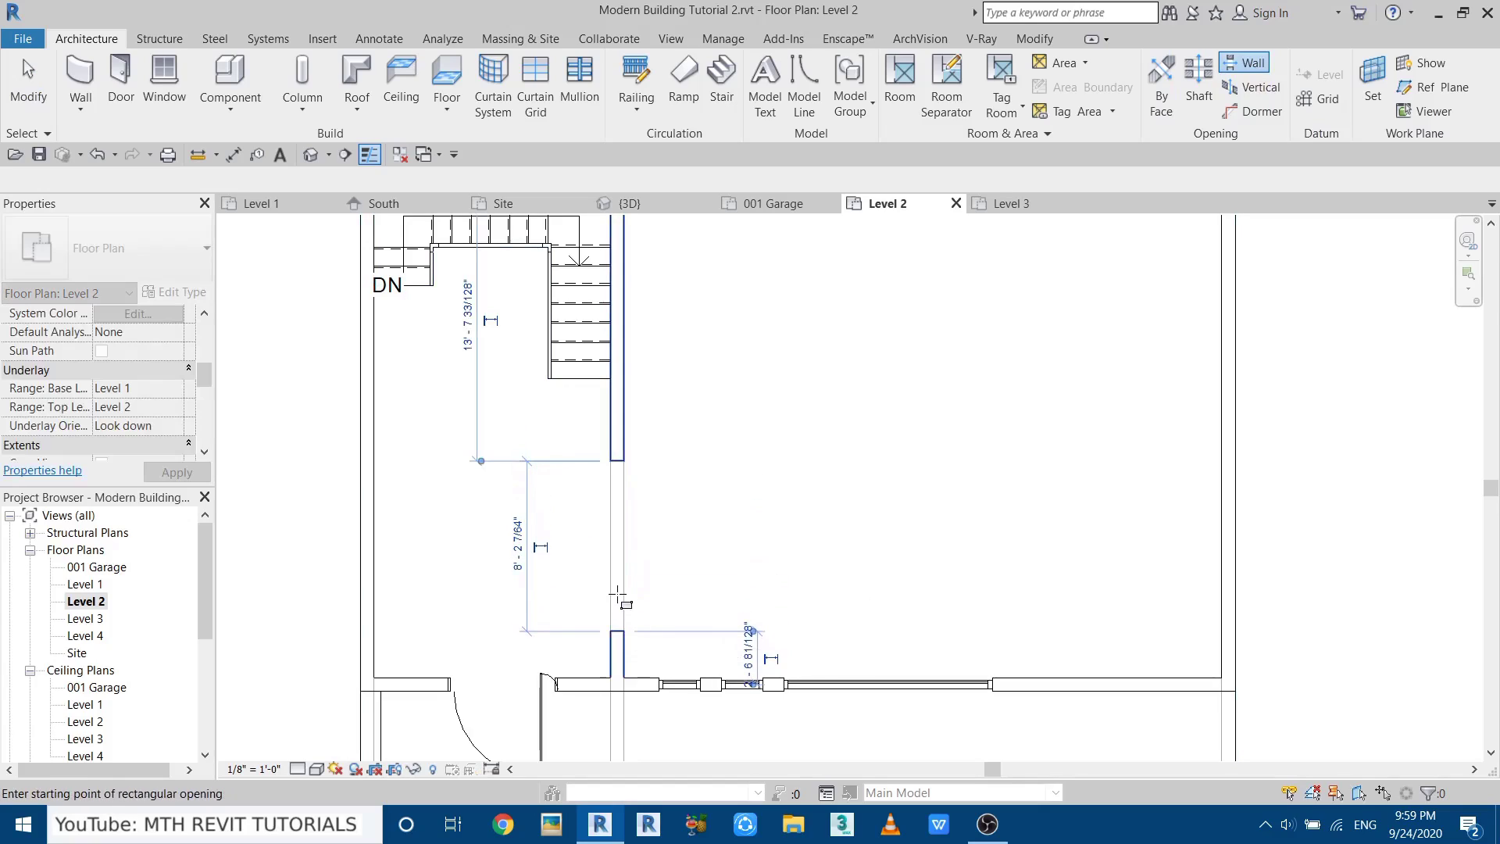
key(Escape)
key(Escape)
Set the wall opening's length to 8' and nudge it along the partition wall toward the stair.
click(626, 546)
scroll(583, 542, up, 2)
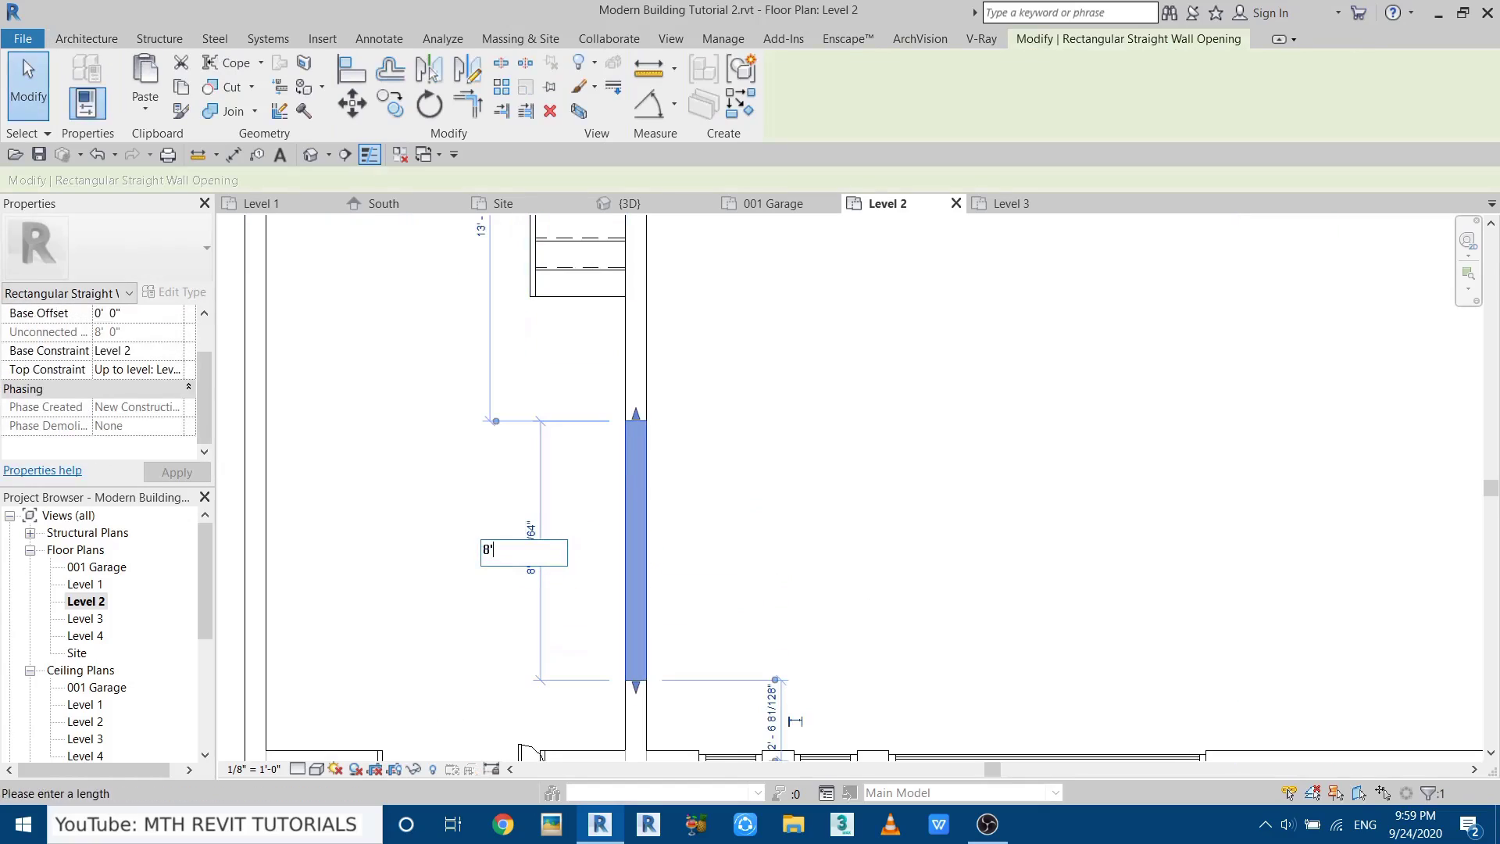
key(Return)
key(Up)
key(Up)
key(Up)
key(Up)
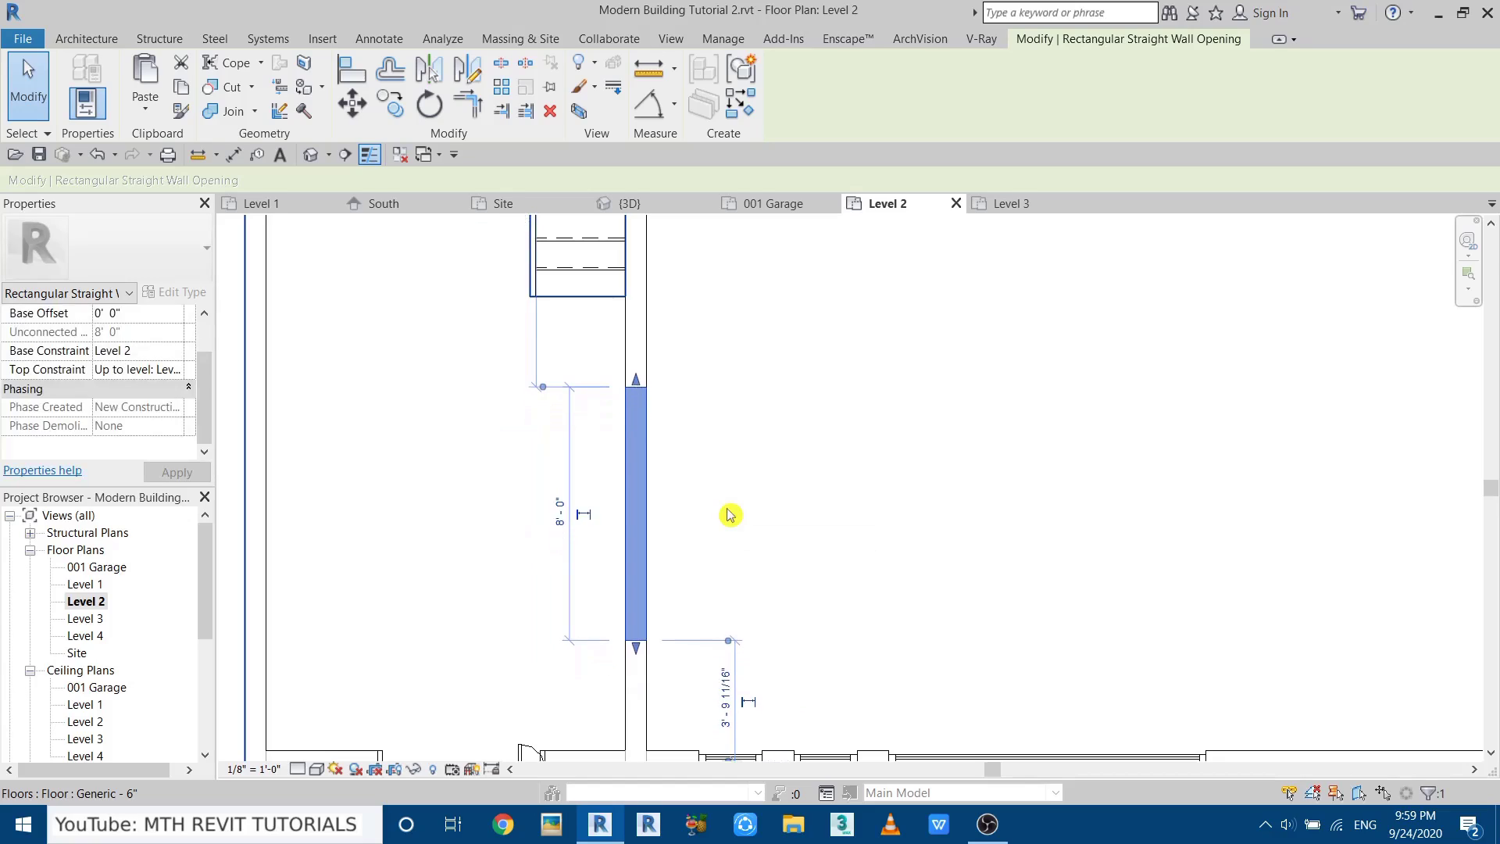
click(730, 515)
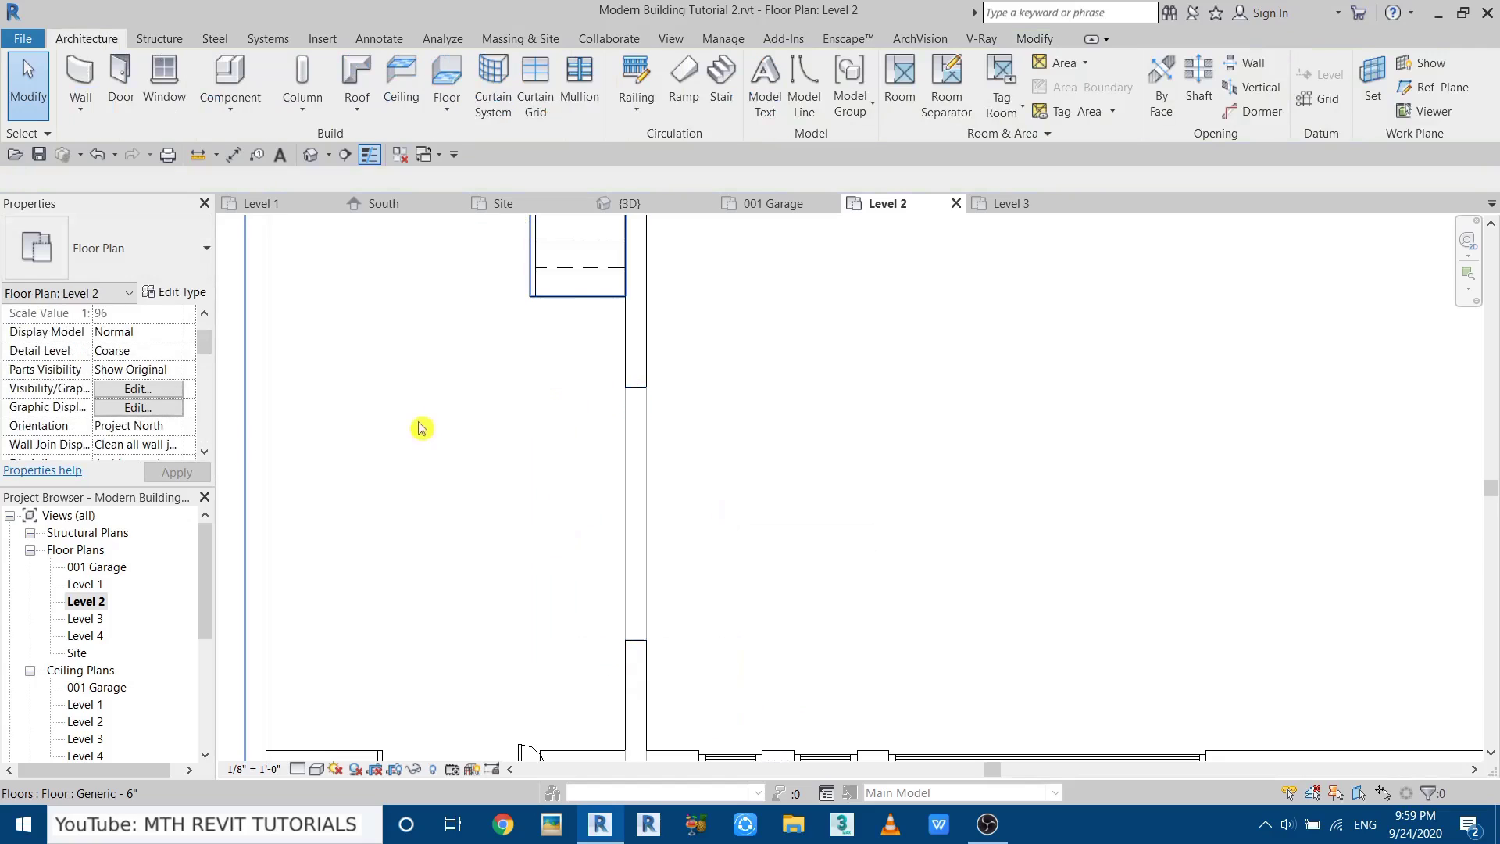
View the building in 3D from its front-right corner to examine the partition wall opening.
click(315, 156)
shift+middle_drag(810, 559, 636, 560)
scroll(793, 579, up, 5)
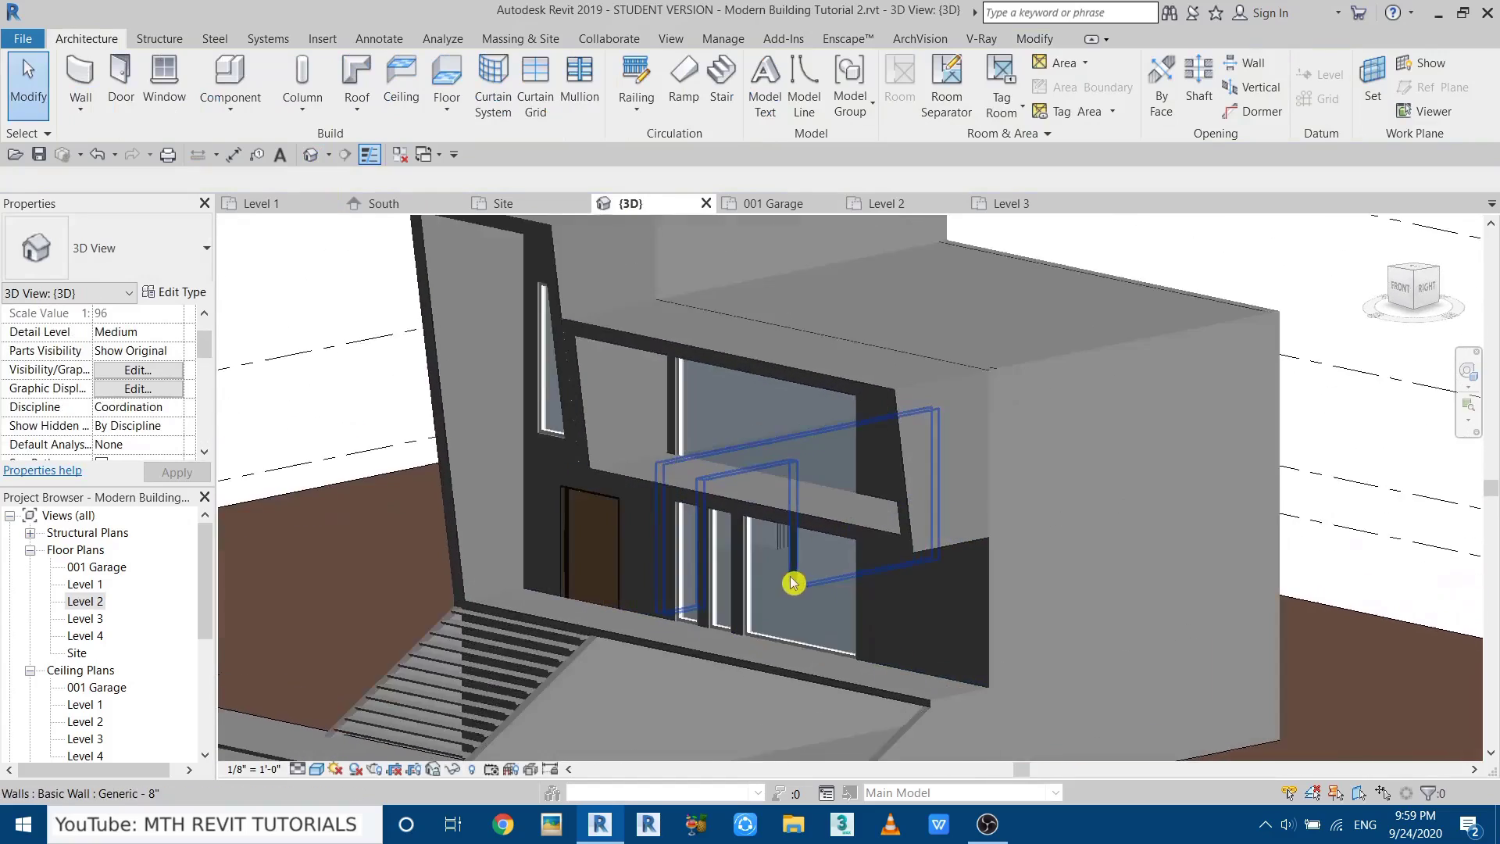
Start a Level 2 stair with location line Run: Left and sketch a 3'-8" run up the large room's side of the partition wall.
double_click(78, 600)
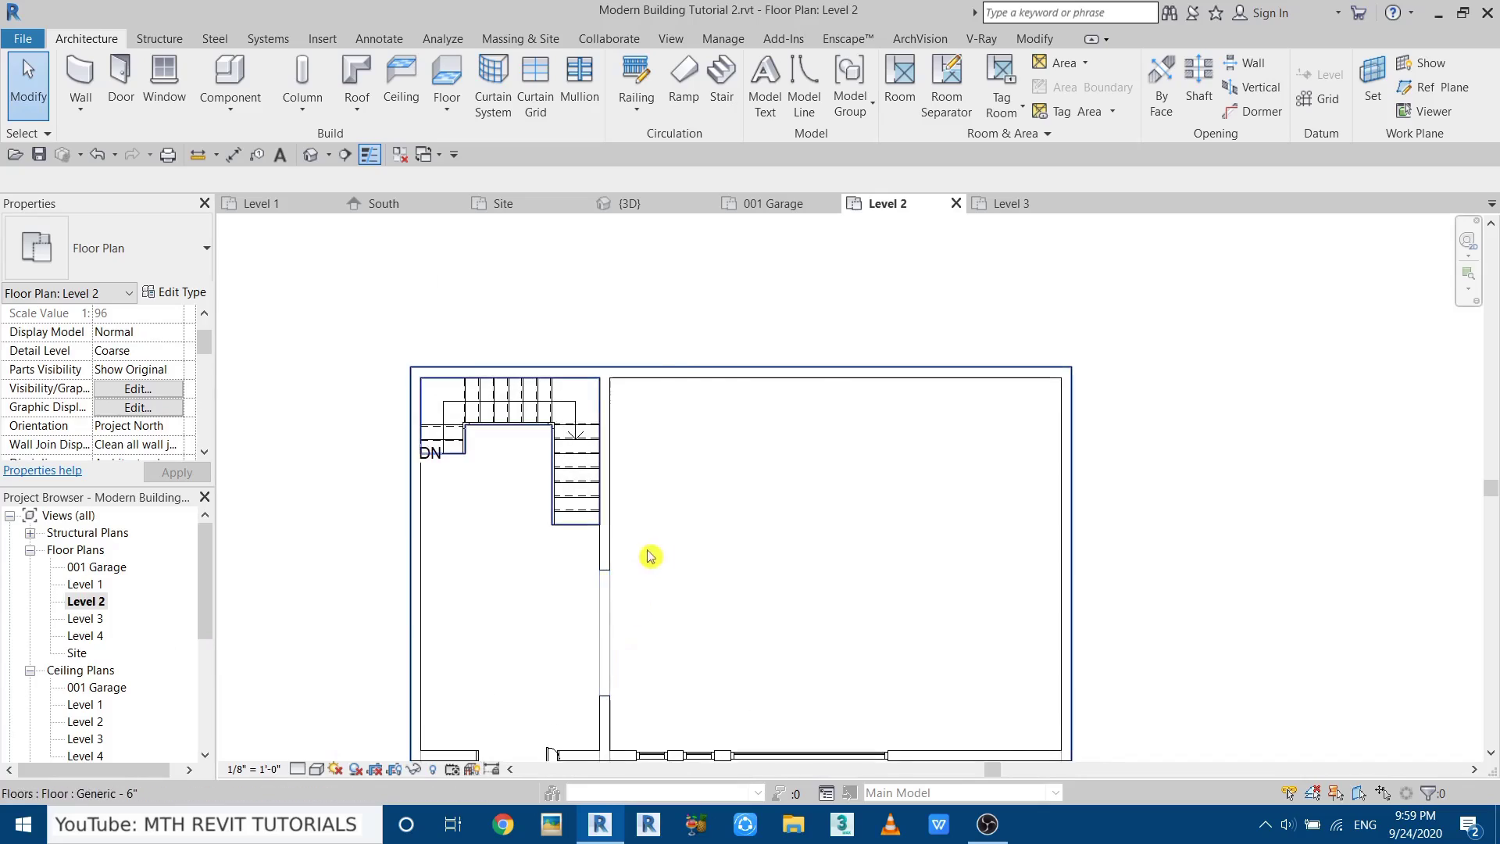
scroll(665, 508, up, 2)
click(722, 86)
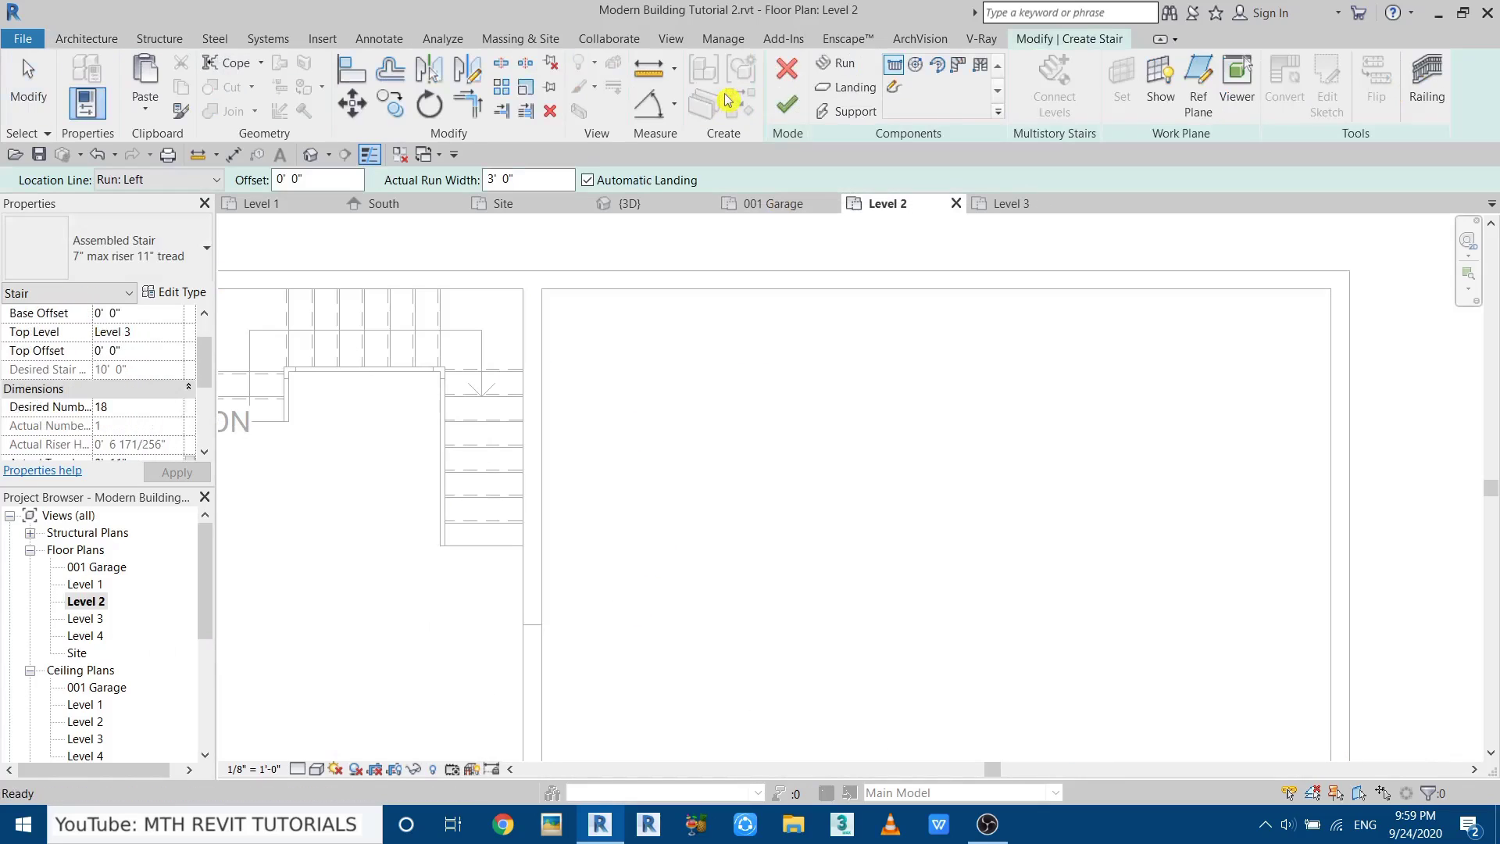
click(117, 180)
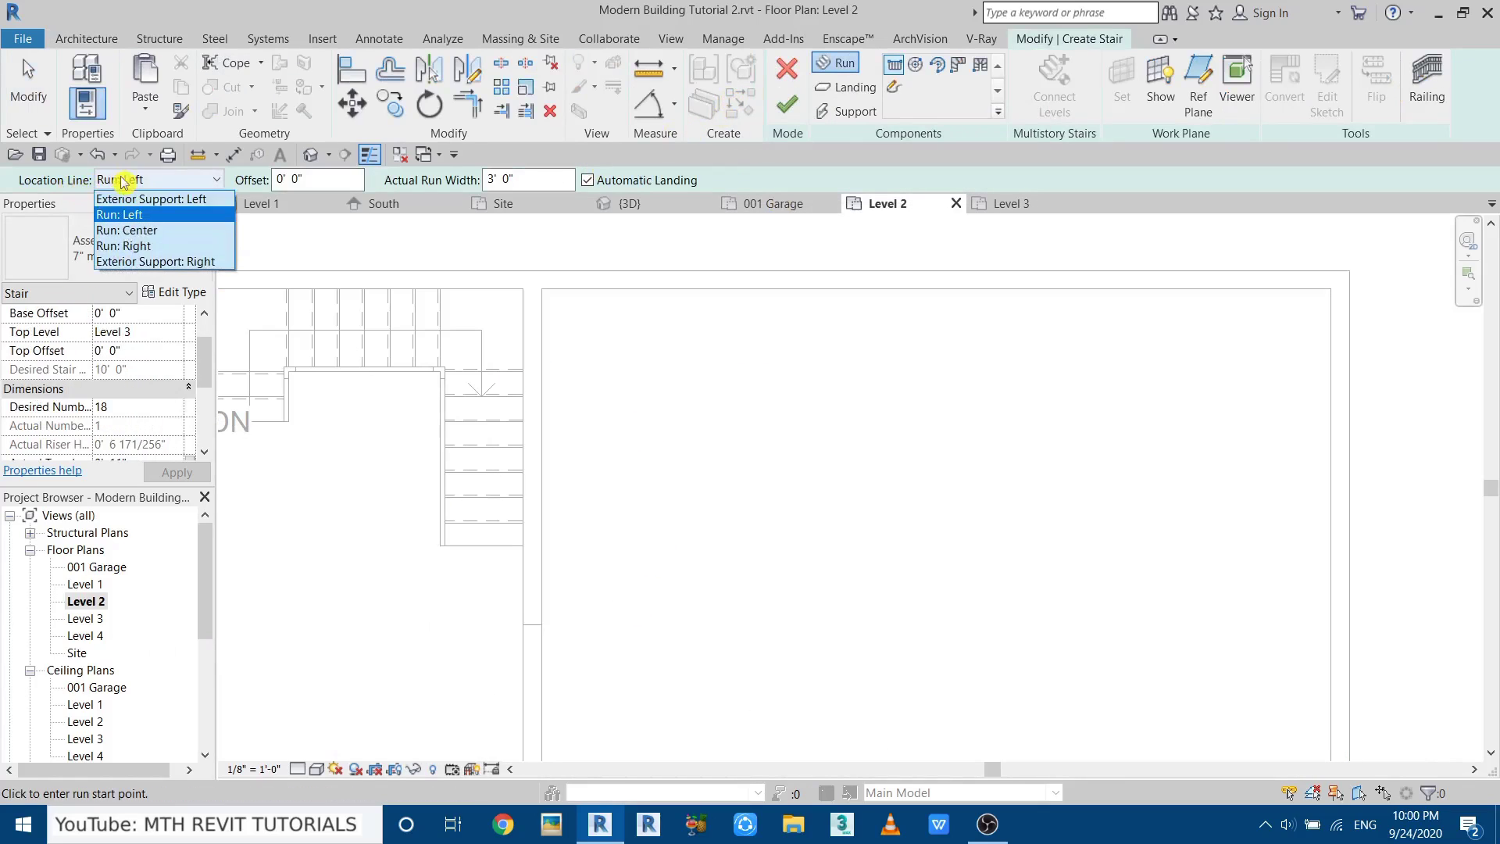
click(118, 214)
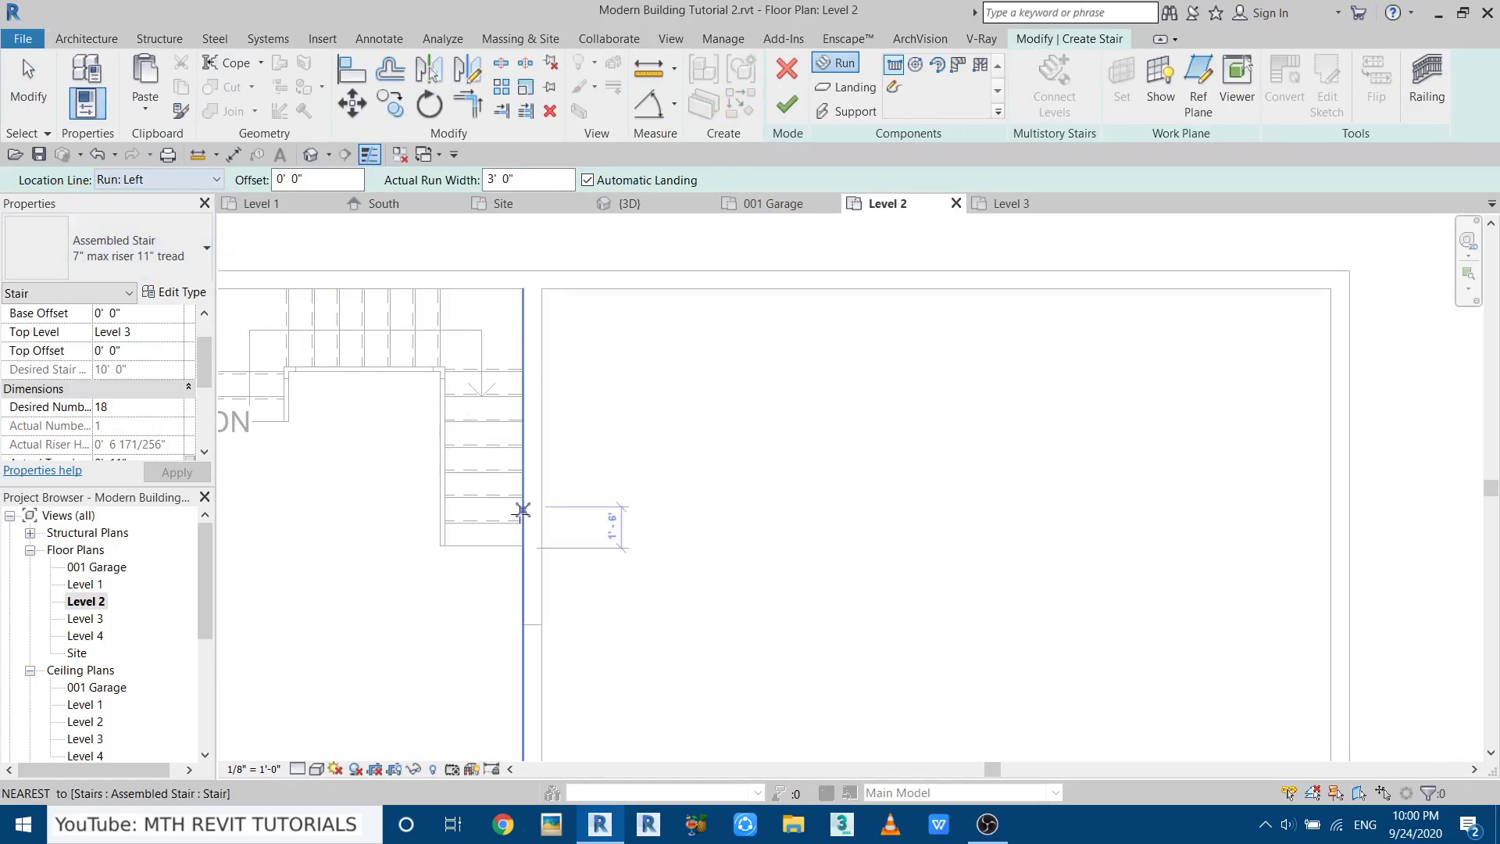
scroll(566, 570, down, 2)
scroll(566, 570, up, 2)
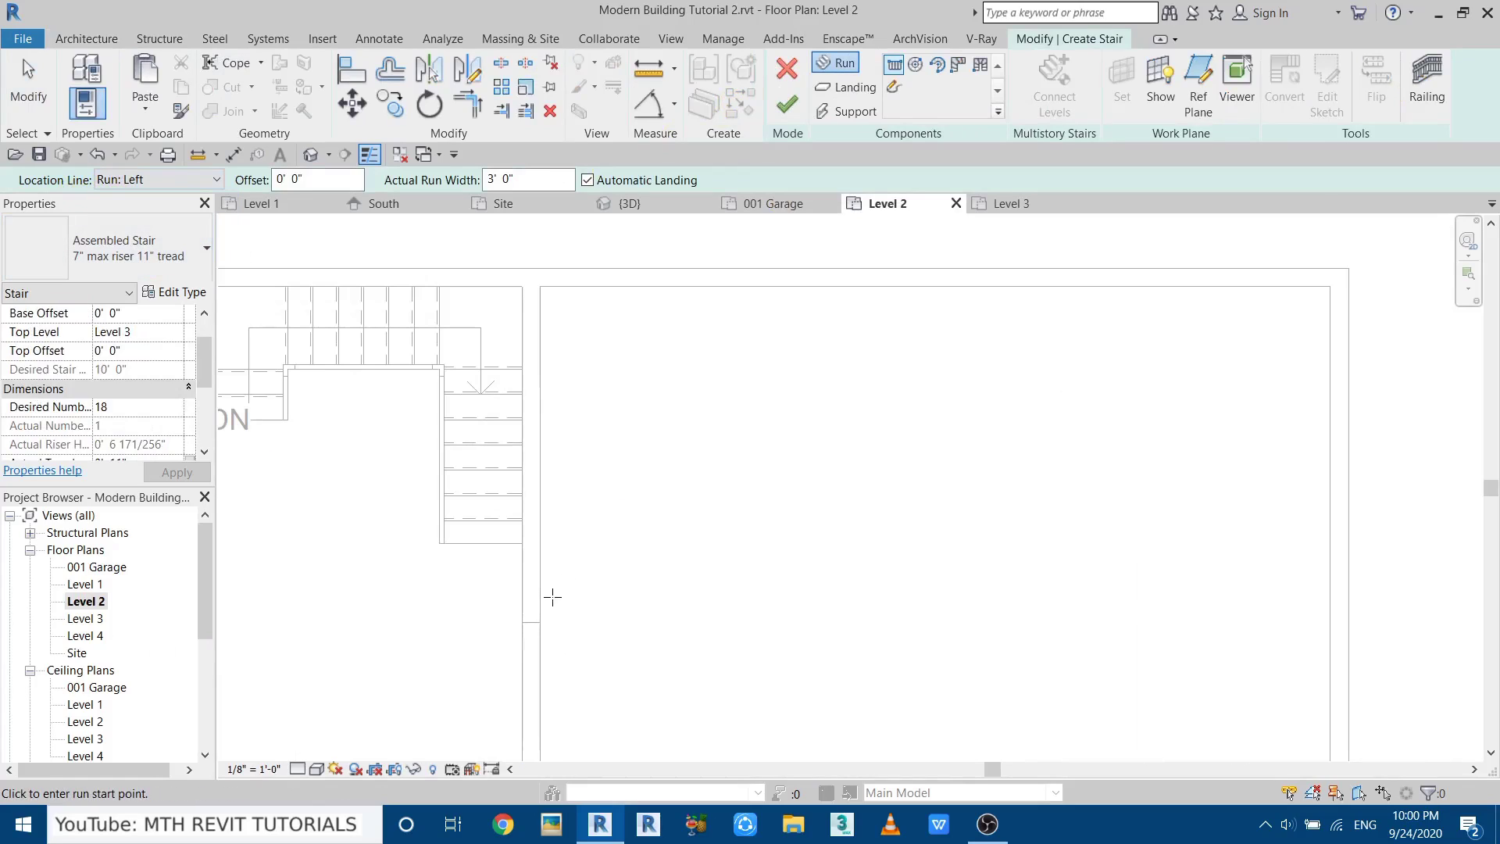
click(540, 599)
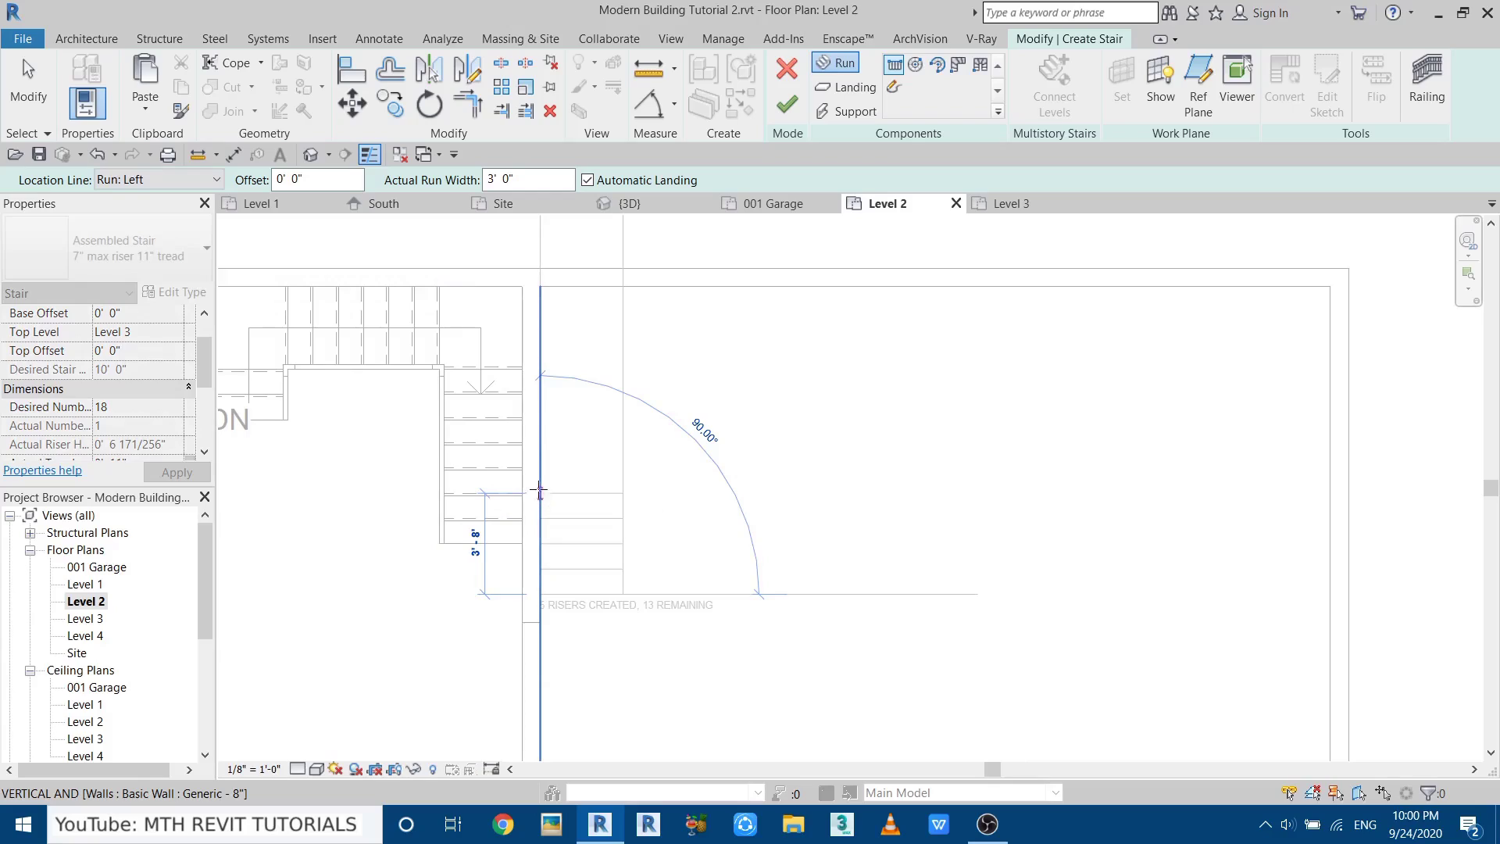
scroll(540, 490, up, 1)
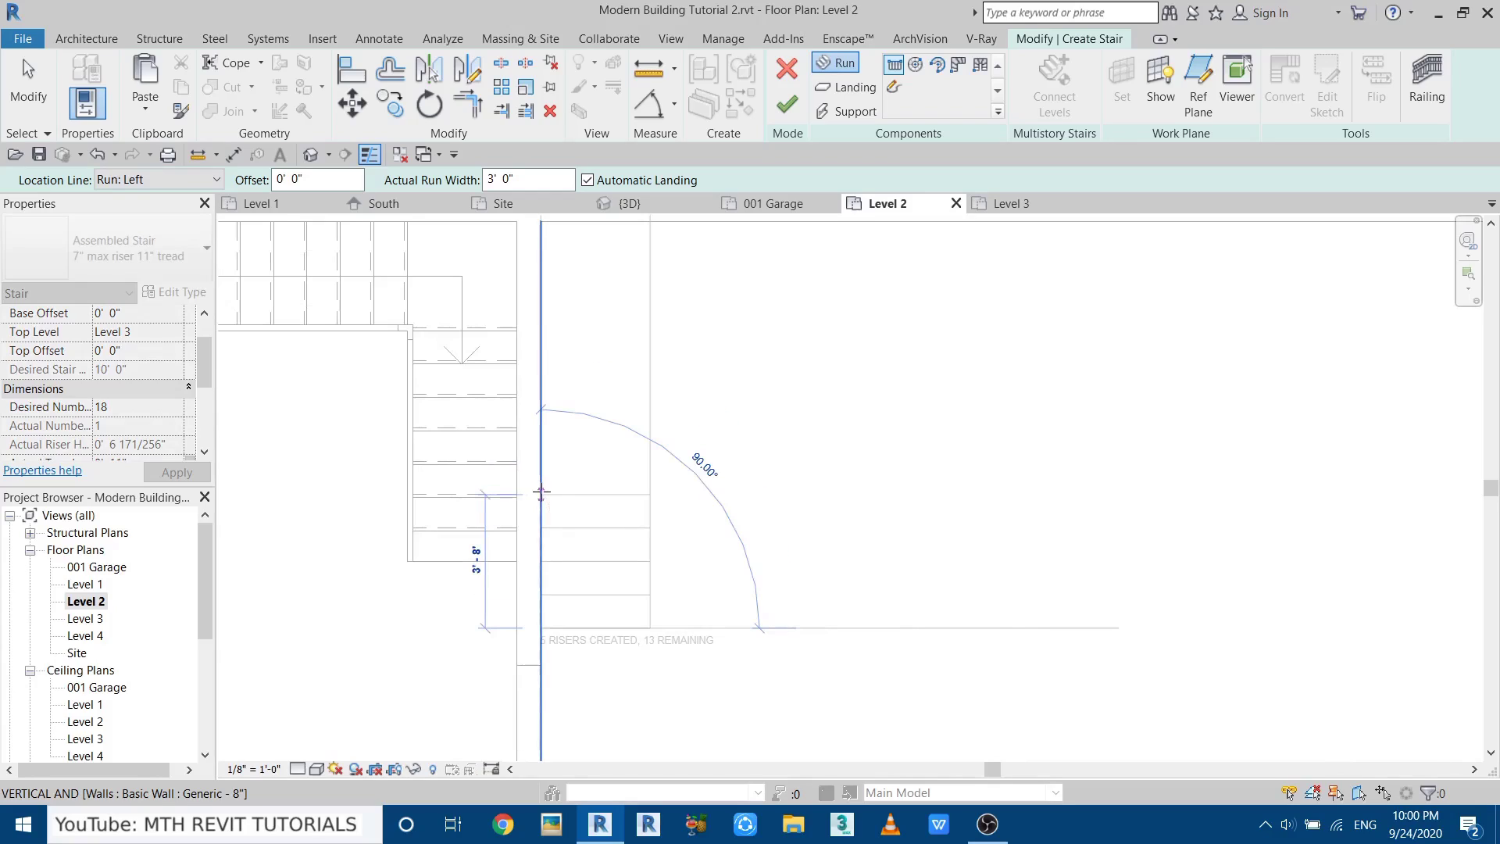
scroll(541, 492, up, 1)
click(540, 491)
scroll(540, 491, down, 1)
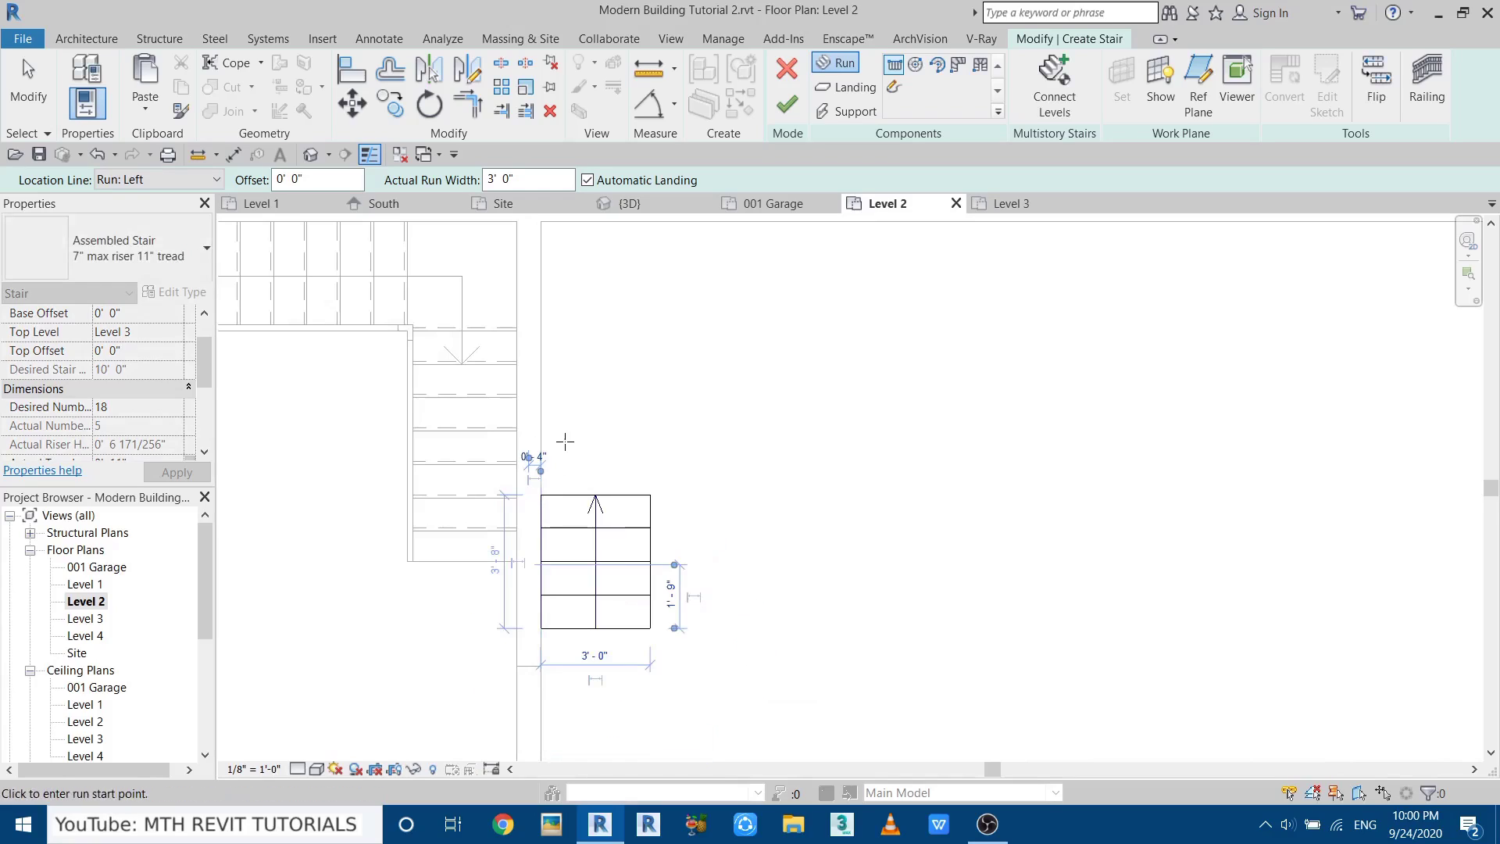
Sketch a second 1'-10" run along the partition wall, starting about 2'-6" beyond the first run.
middle_drag(570, 418, 543, 467)
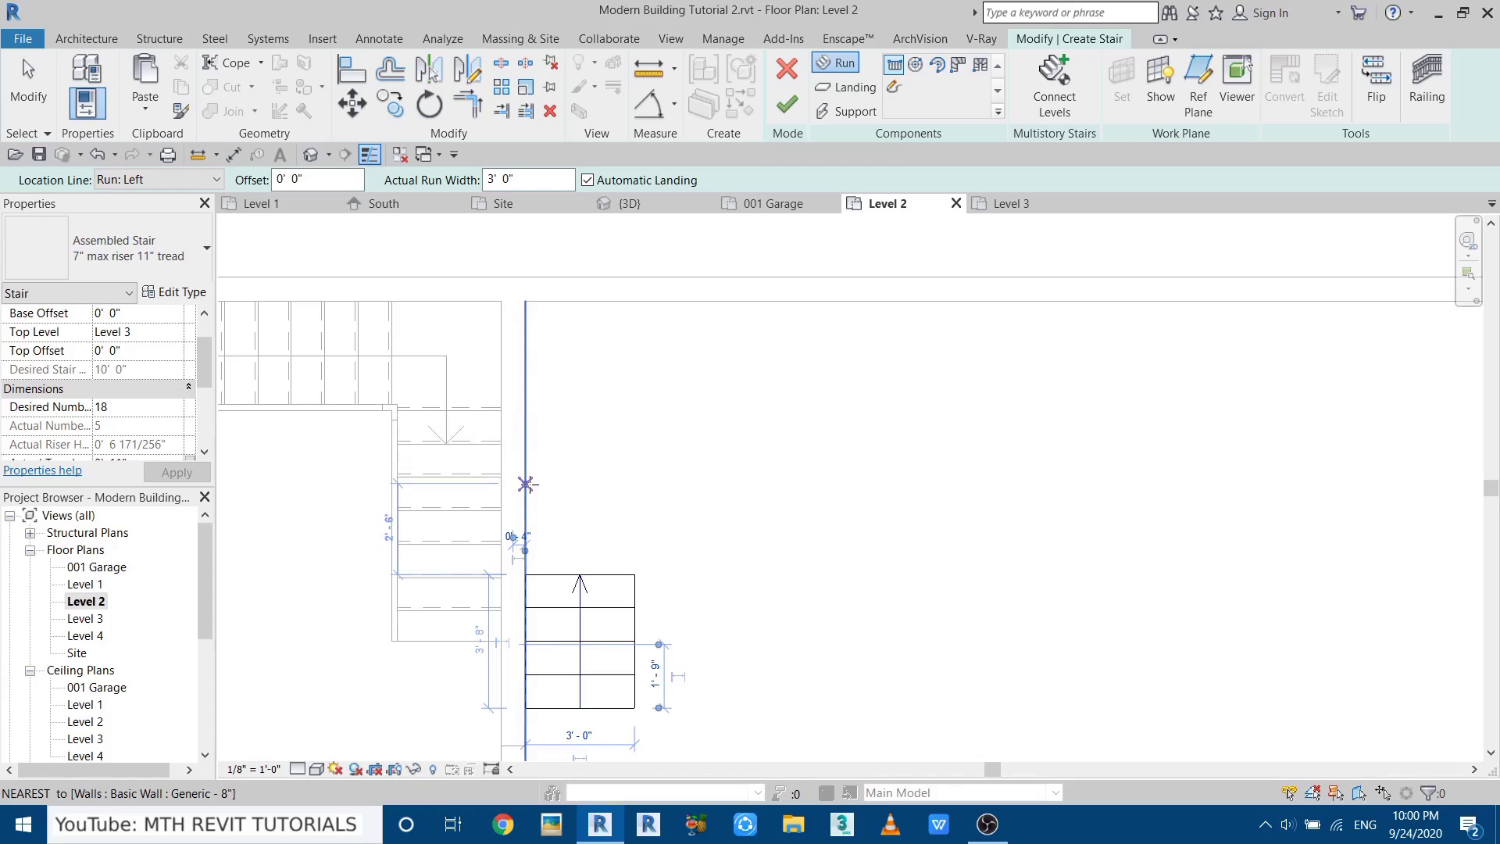
click(525, 485)
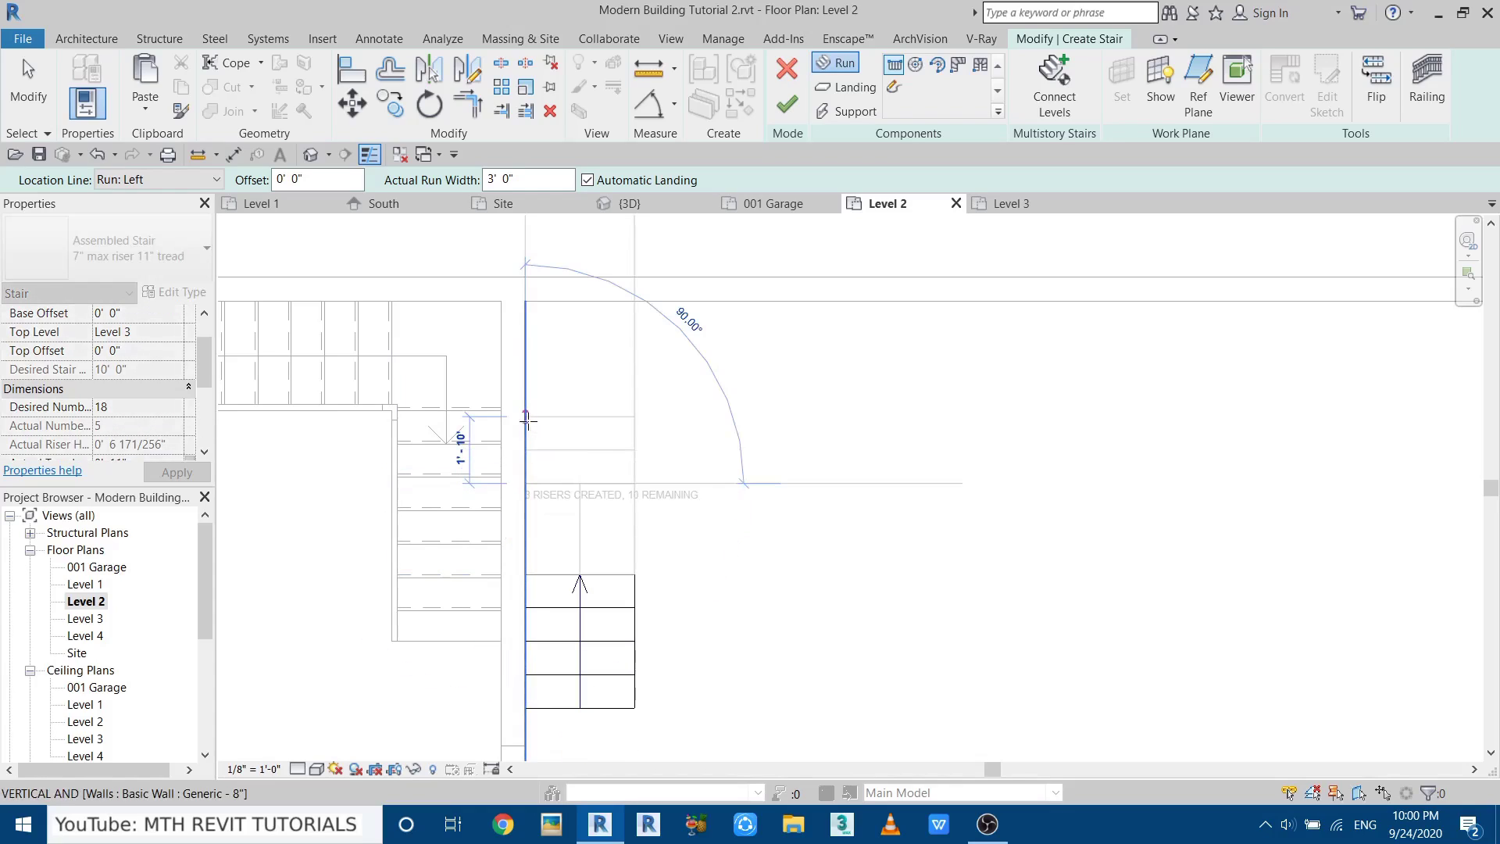
click(527, 421)
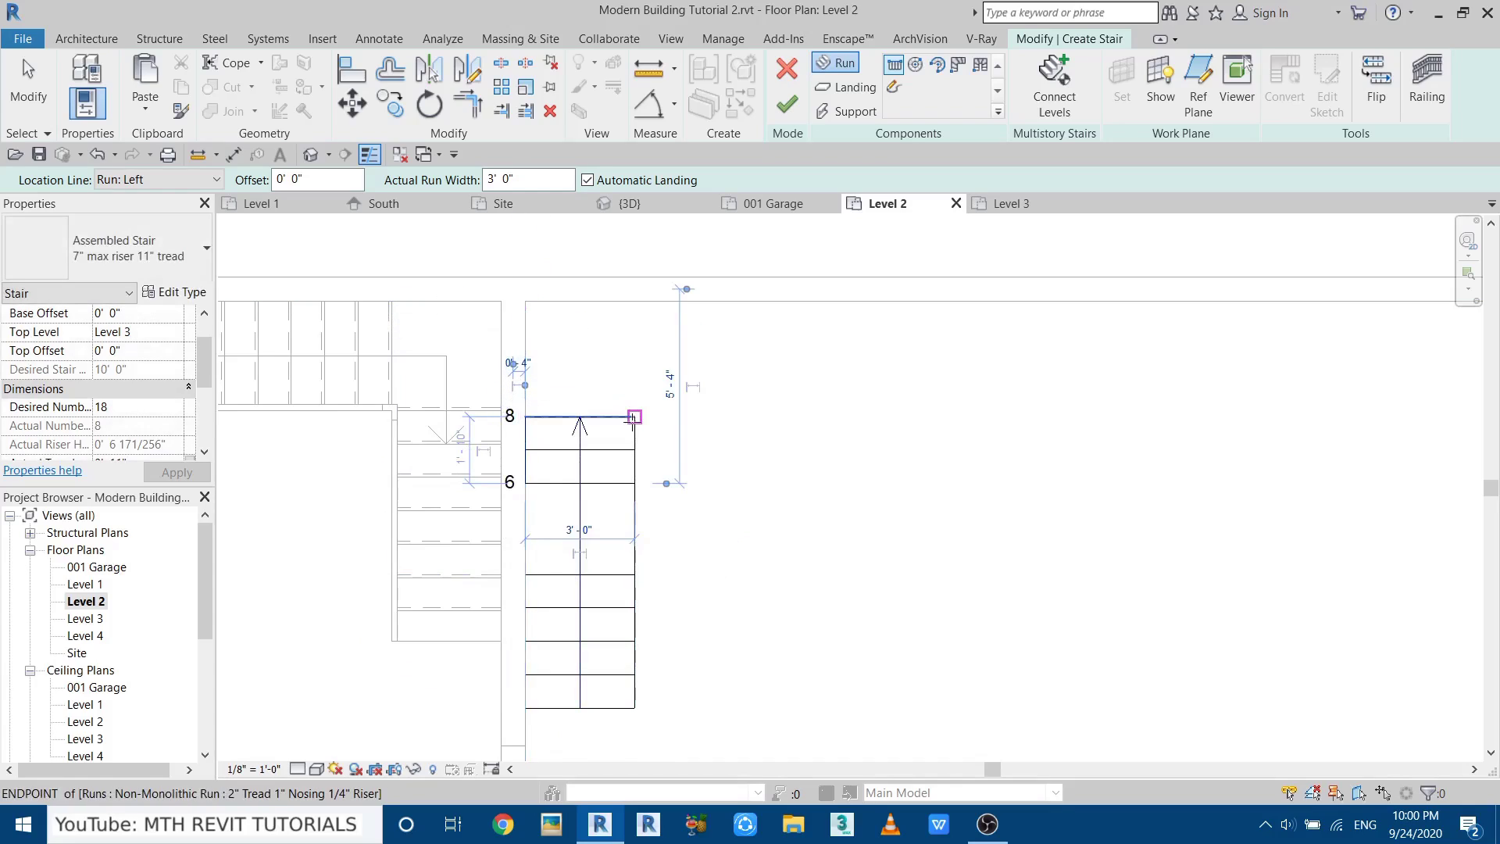
Sketch a third stair run of 10 risers with location line Run: Right, turning from the second run along the back wall.
click(199, 180)
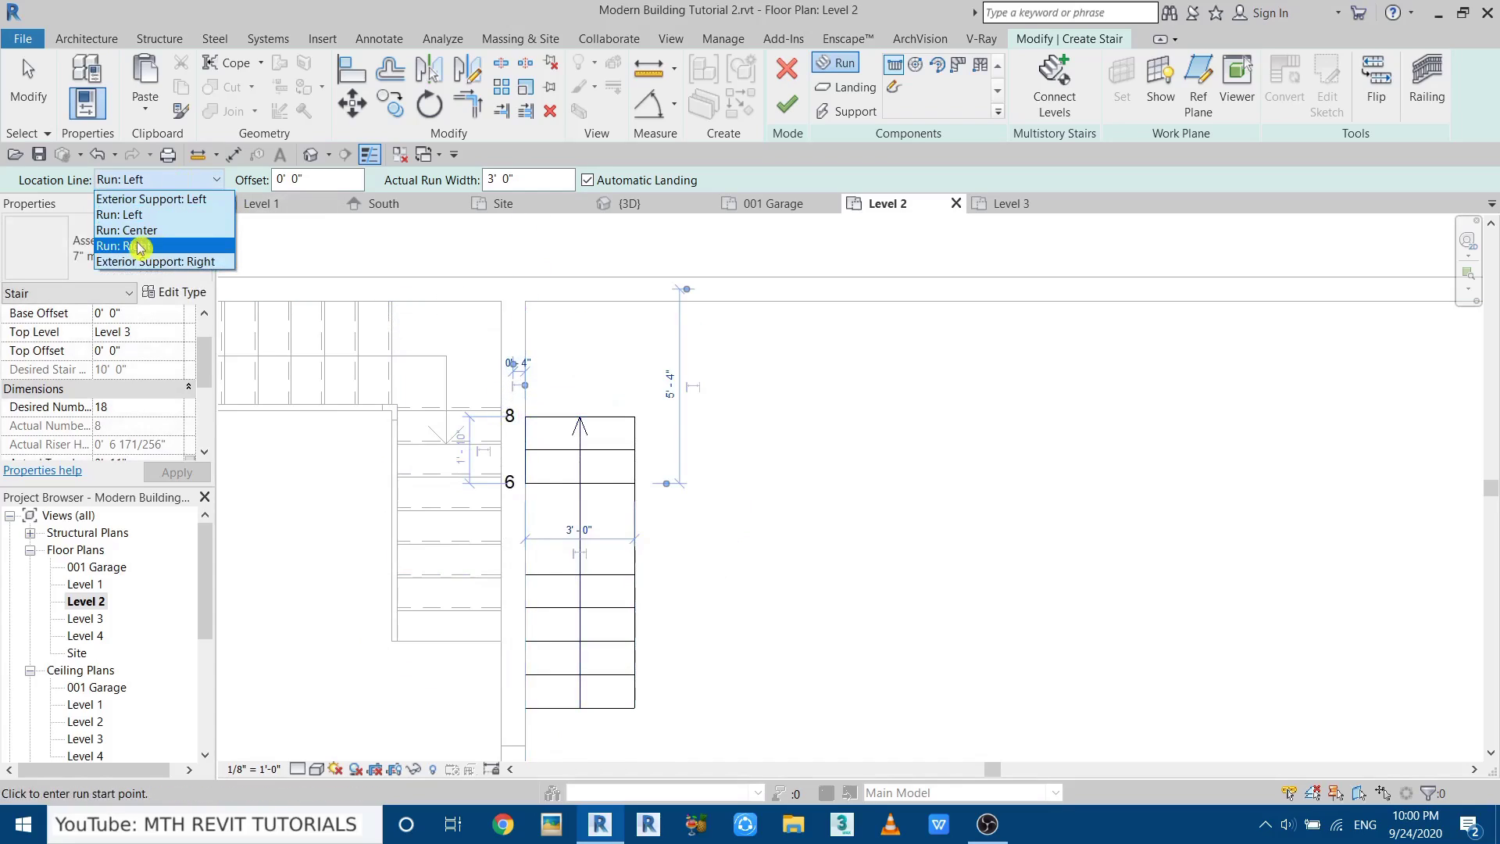
click(154, 250)
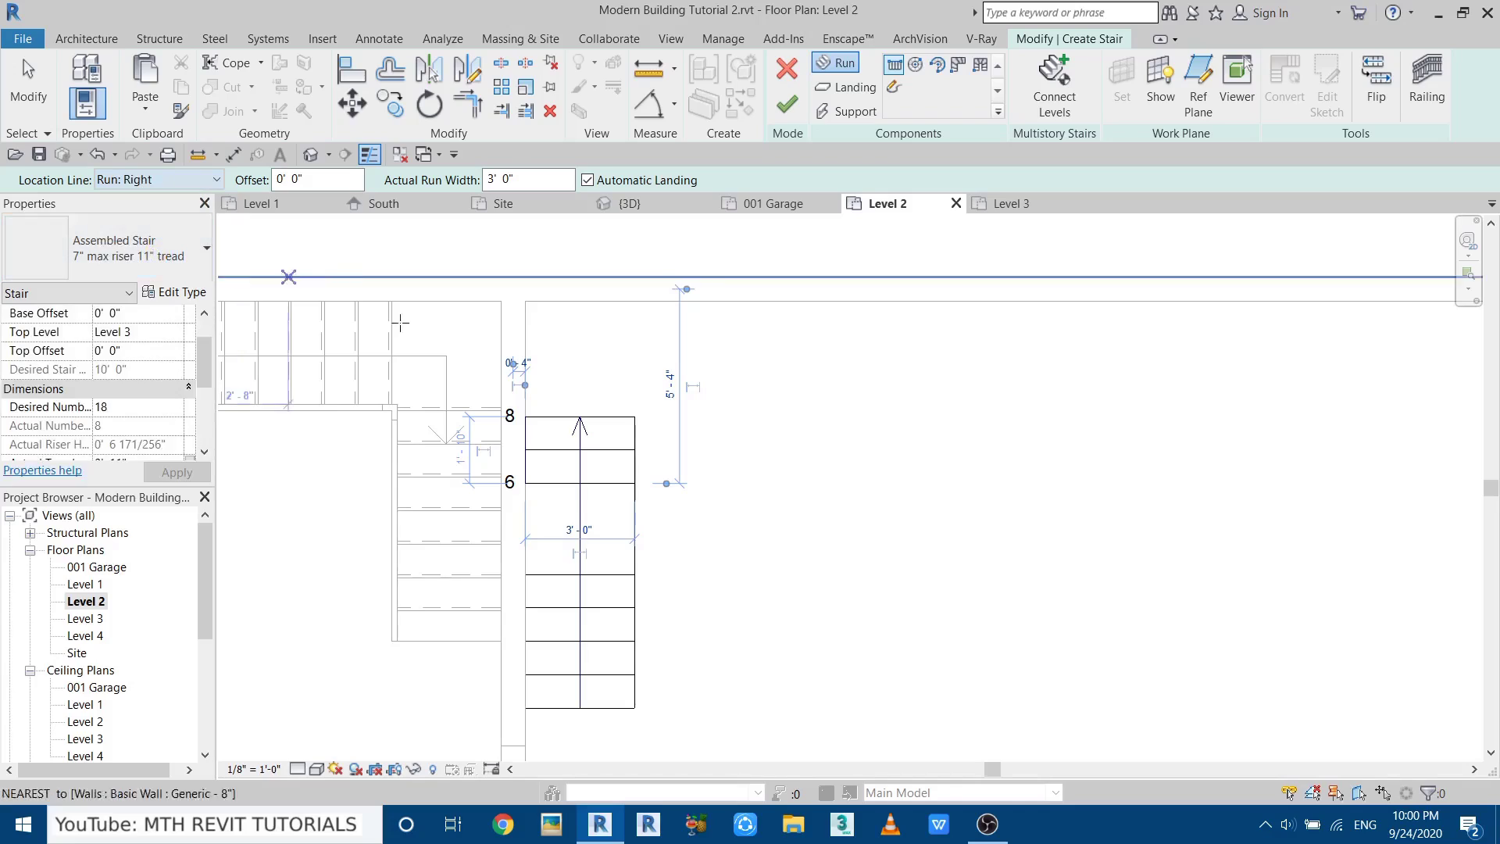
click(635, 417)
click(959, 417)
scroll(959, 421, down, 3)
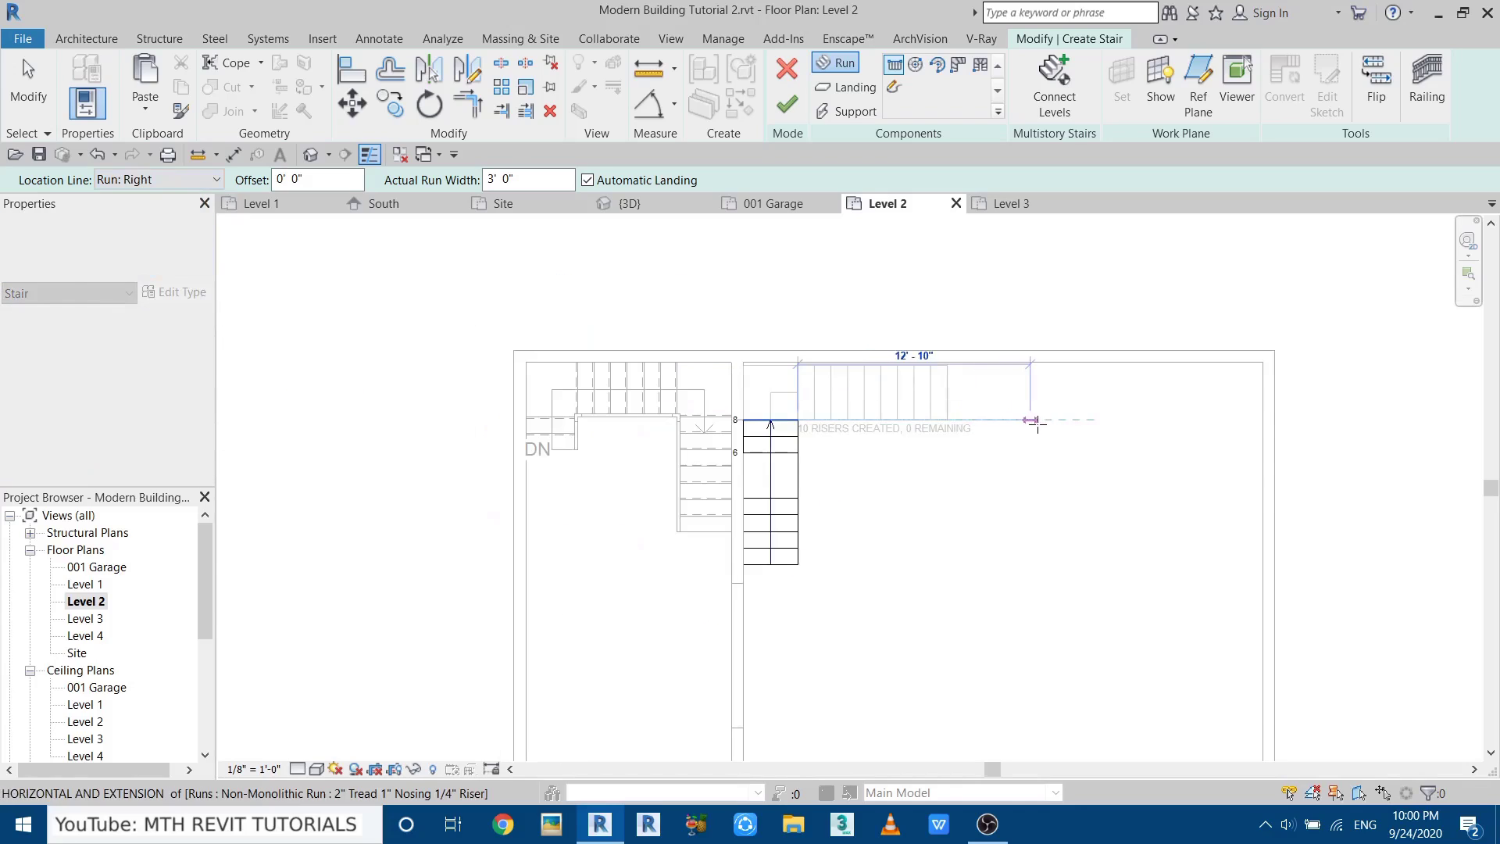
right_click(1118, 425)
click(1172, 436)
scroll(1074, 409, up, 2)
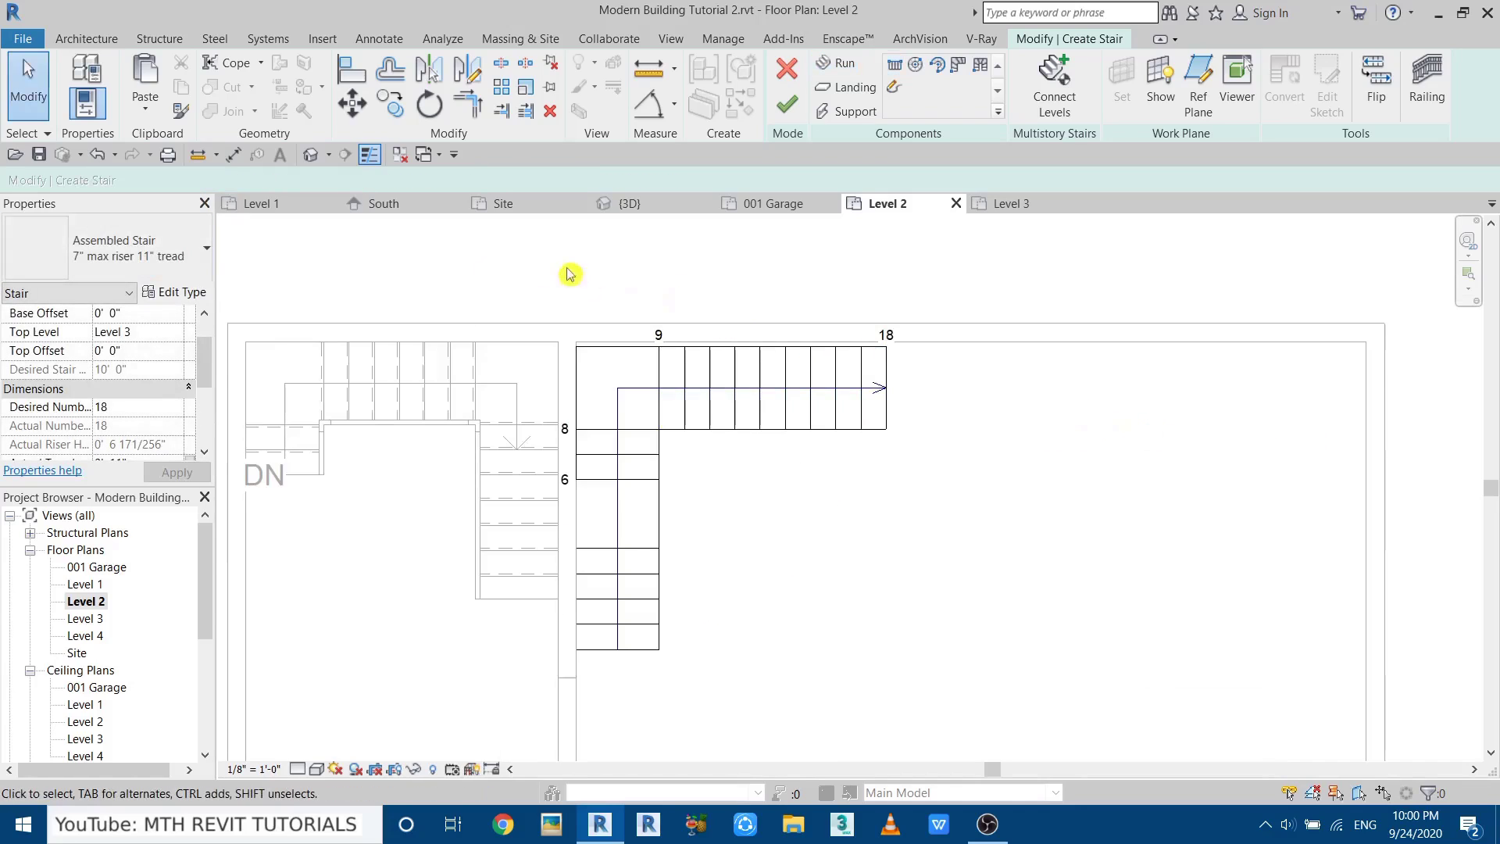
Move all the stair runs and landings together flush into the corner of the partition and back walls, and finish the stair.
drag(452, 290, 980, 692)
scroll(420, 134, up, 2)
scroll(419, 134, up, 1)
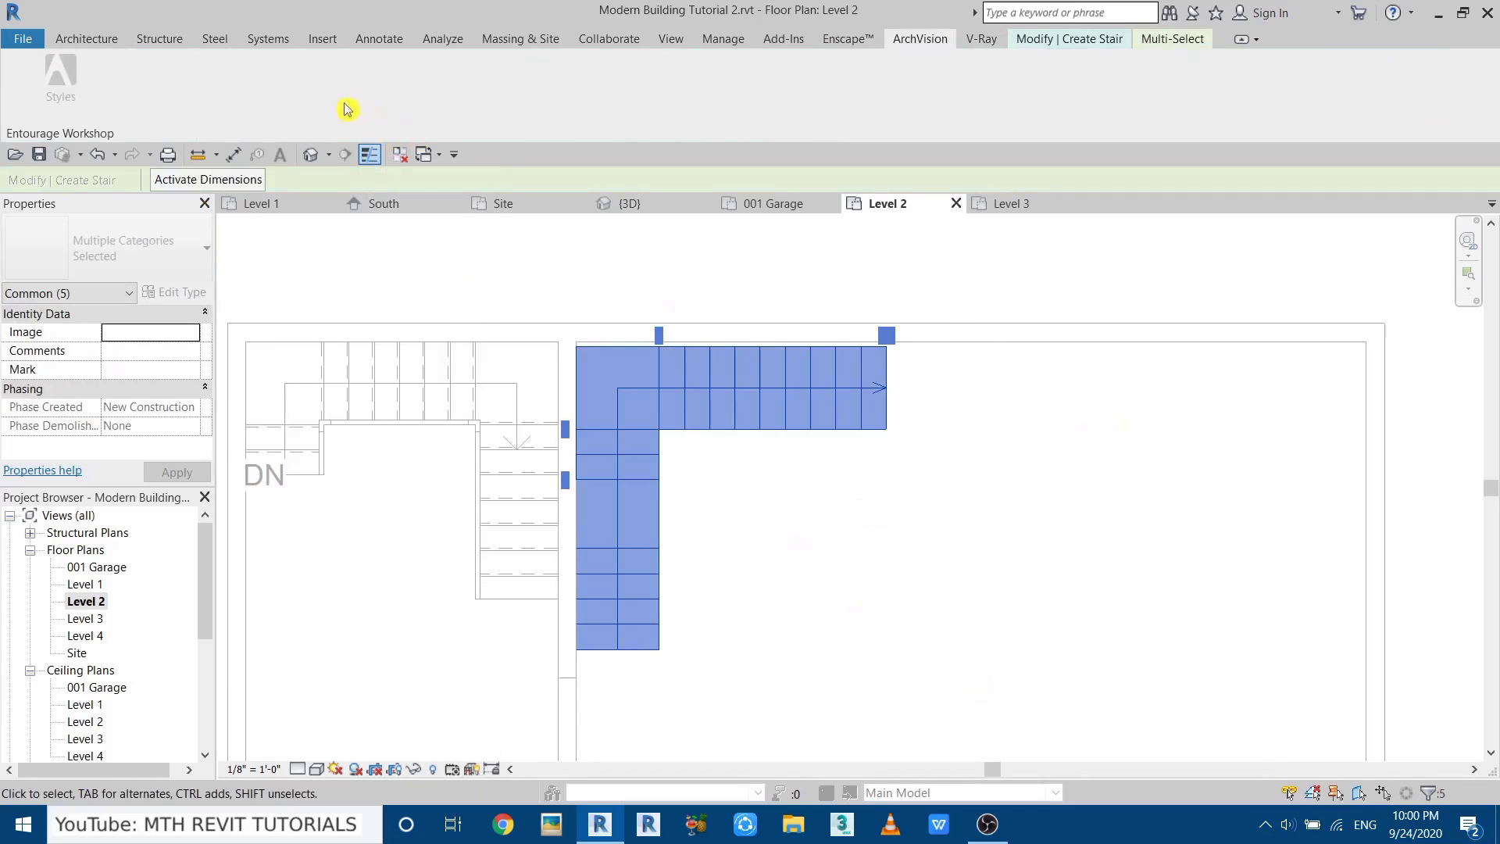
click(422, 258)
drag(466, 265, 1132, 758)
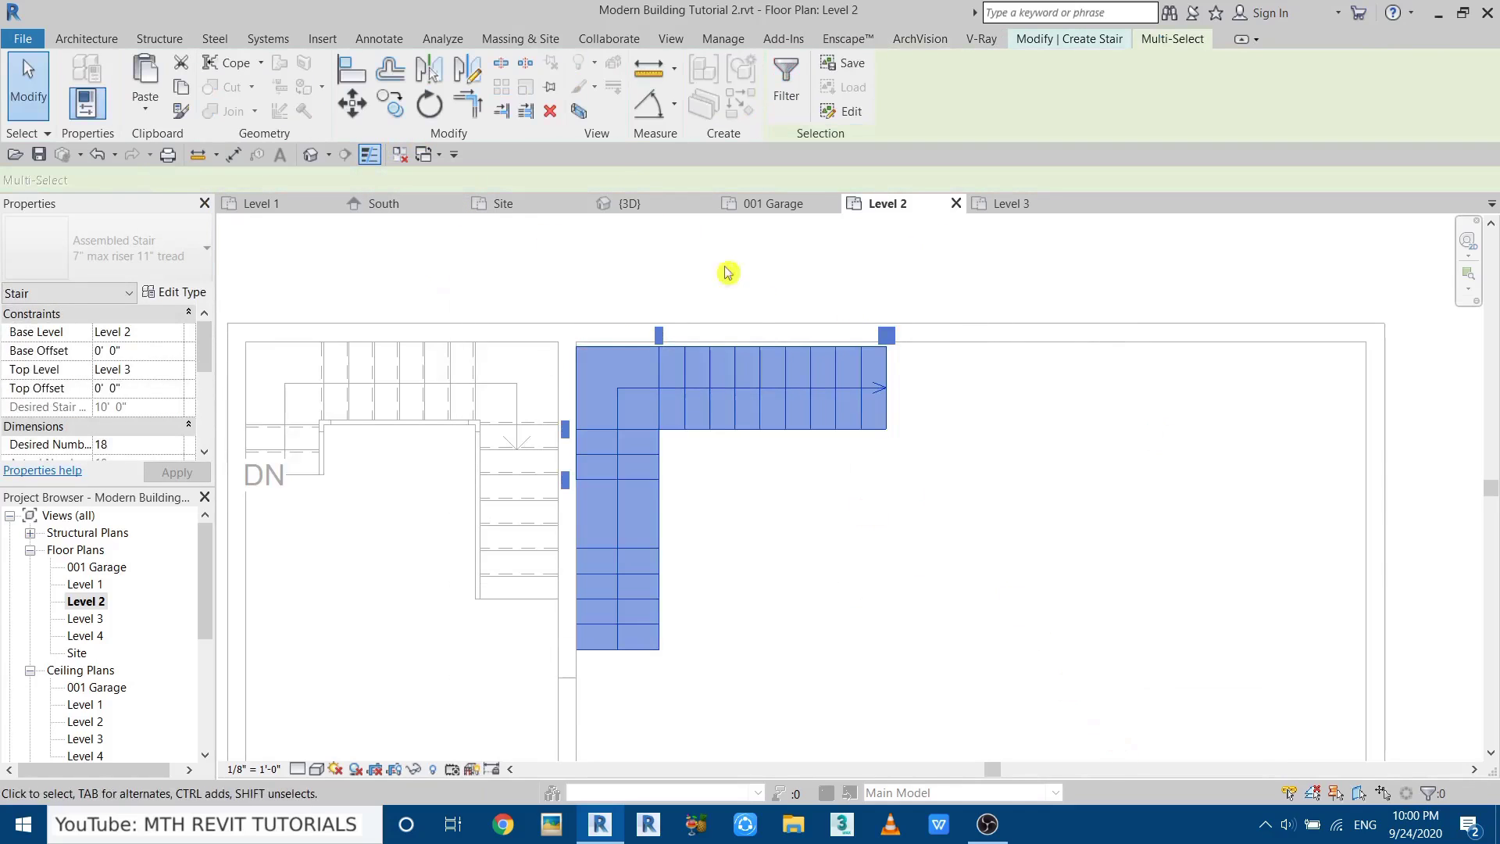
click(352, 102)
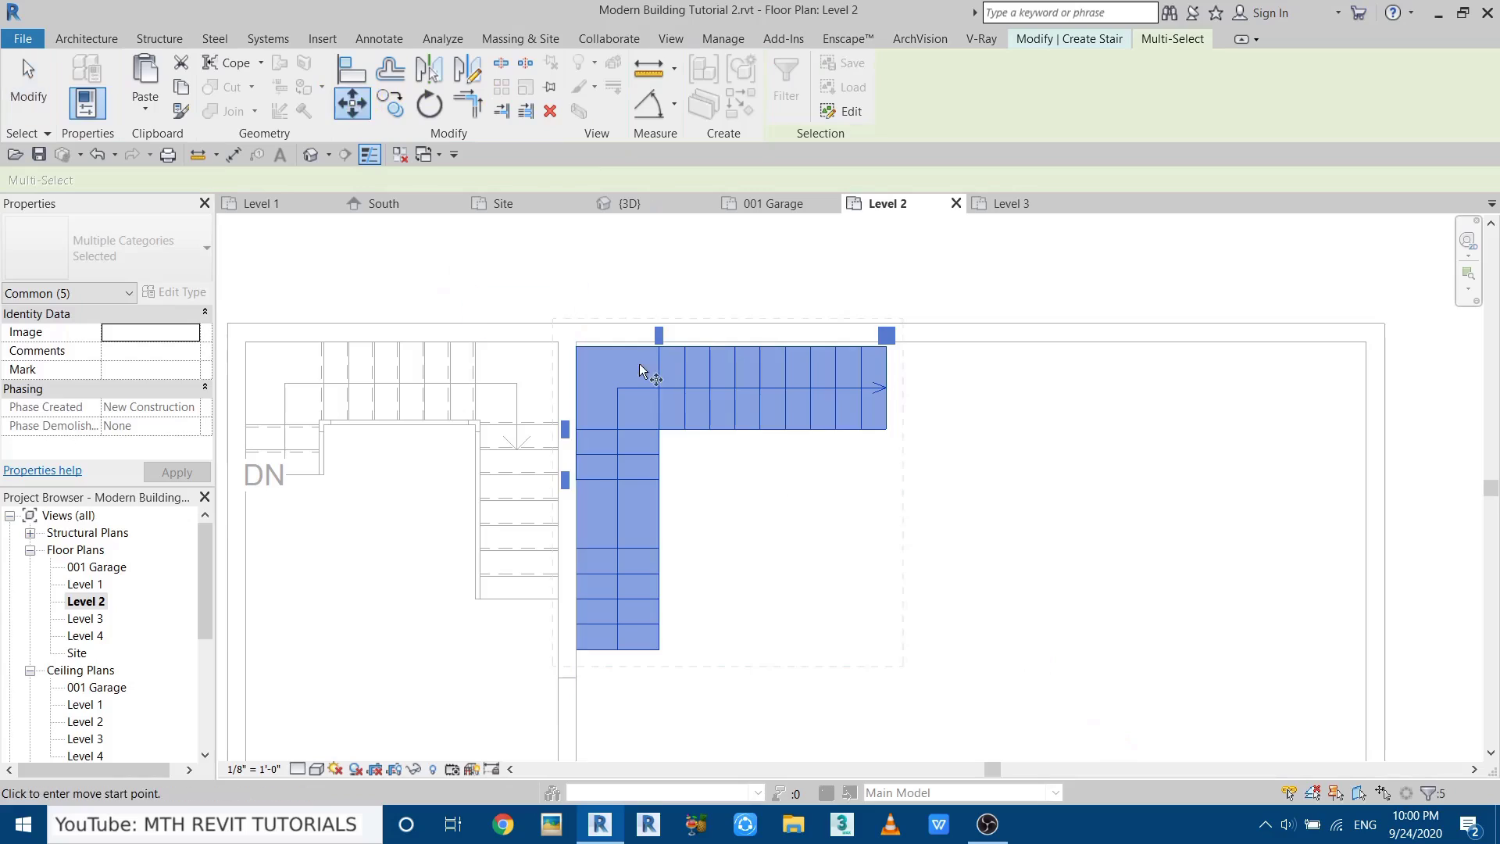
scroll(526, 341, up, 4)
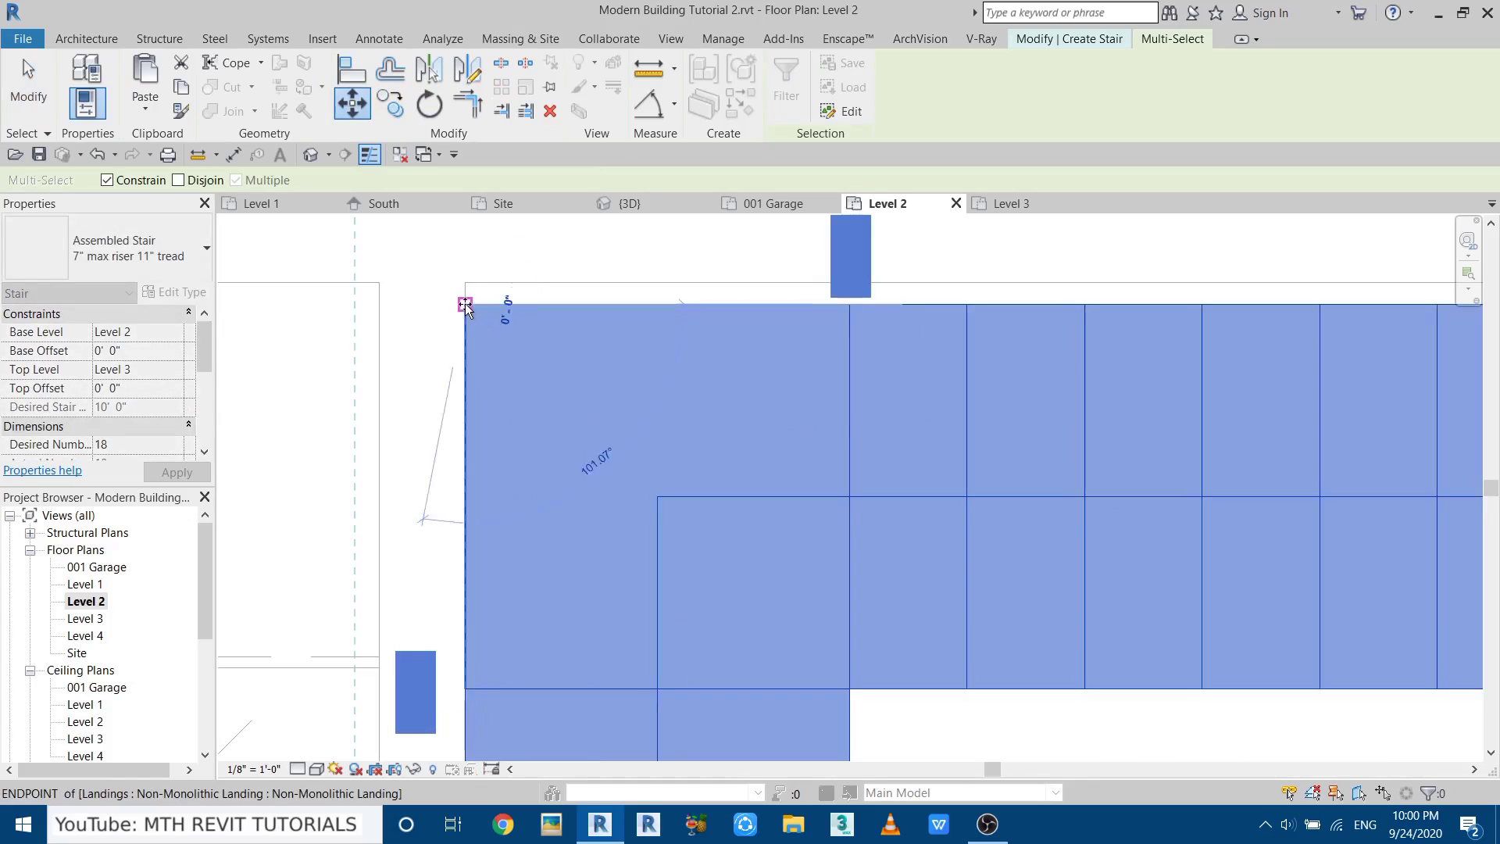
click(466, 305)
click(466, 283)
scroll(653, 325, down, 4)
click(910, 569)
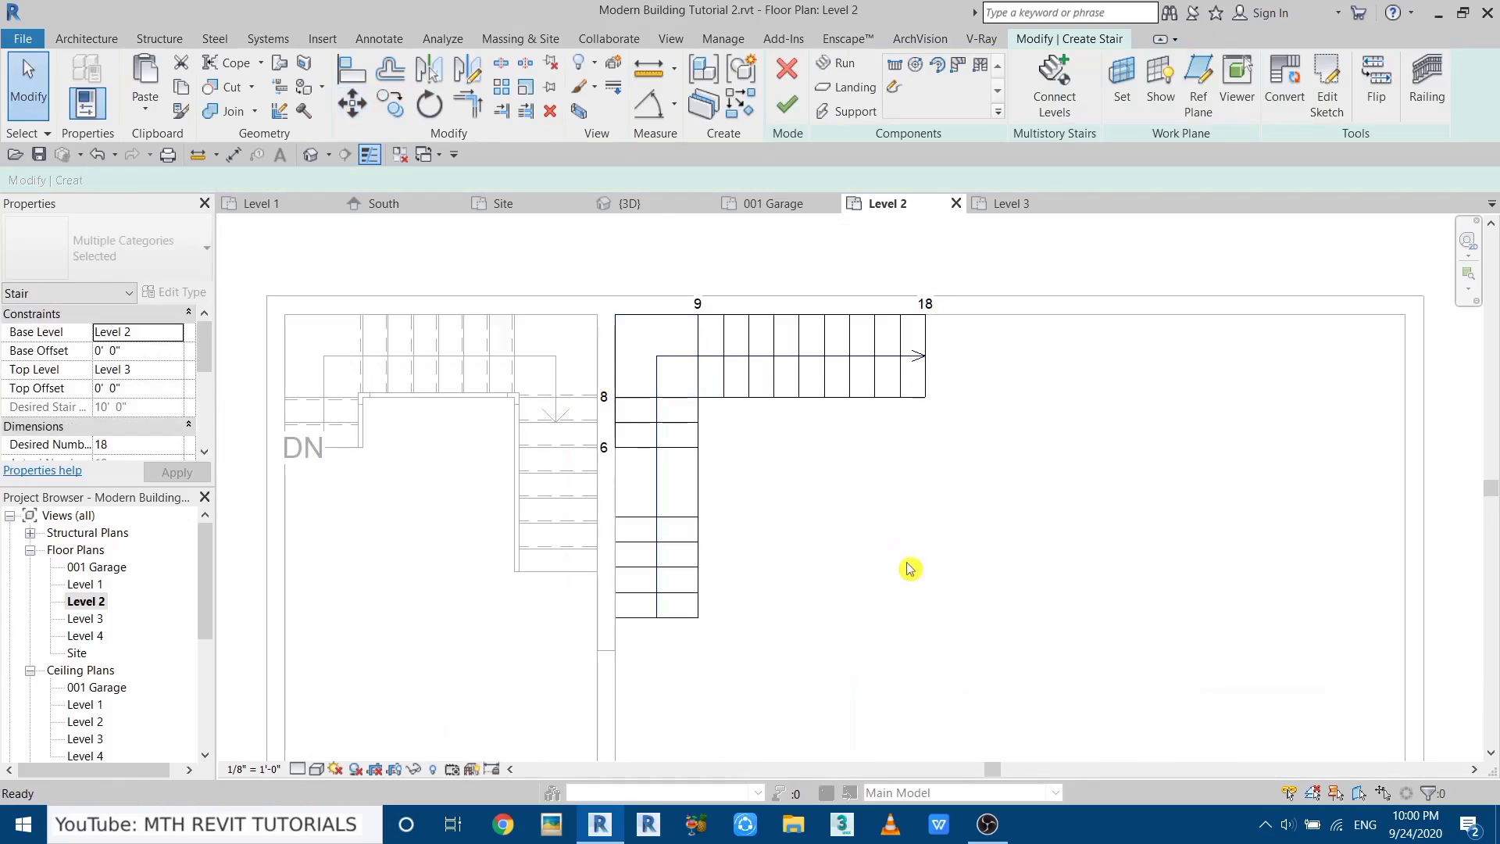
click(793, 112)
scroll(764, 386, down, 1)
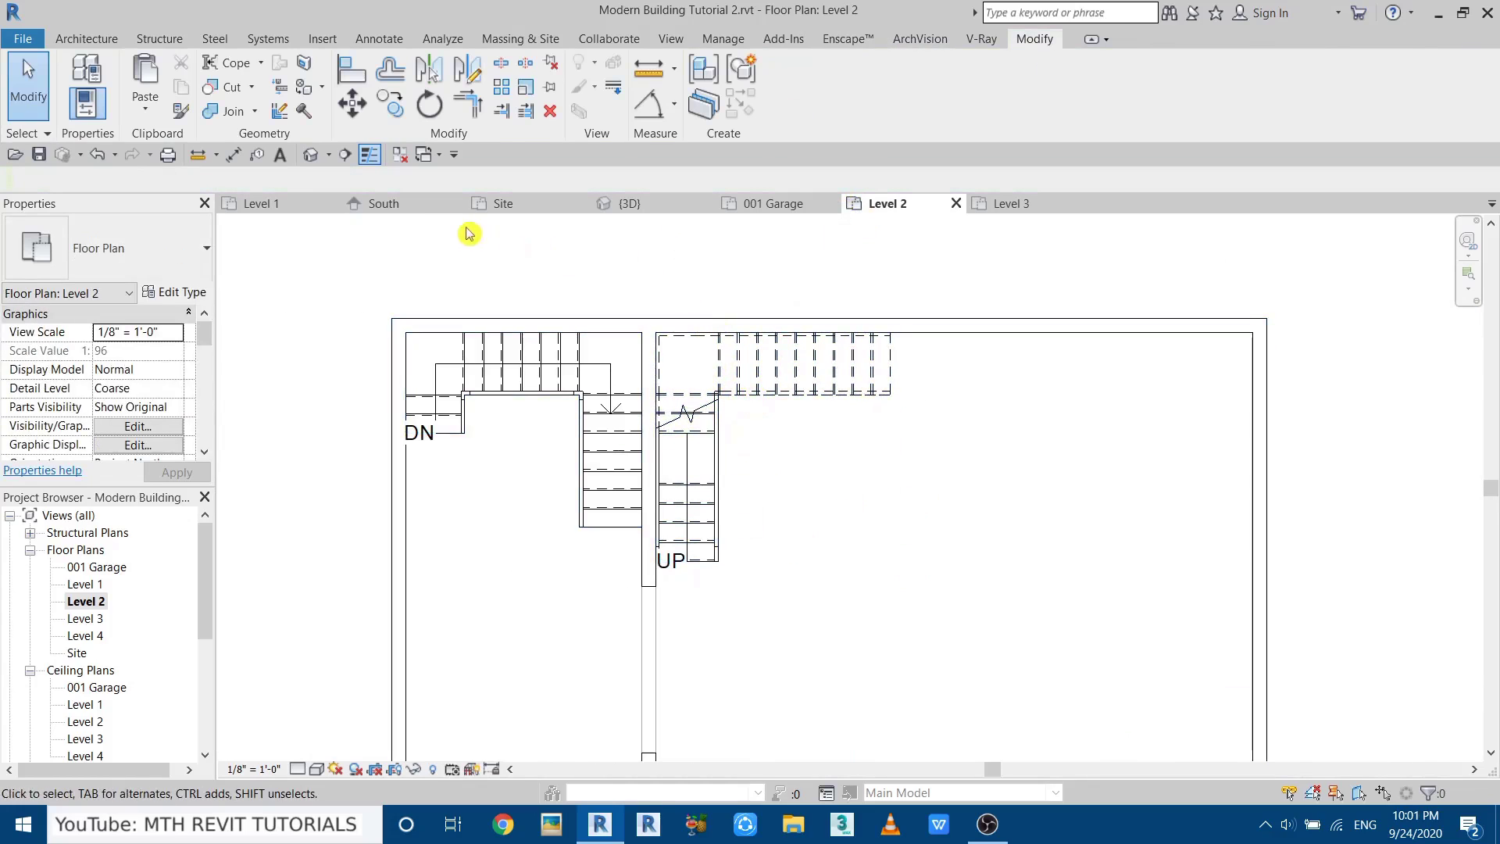
Select the Level 3 floor in 3D and open its boundary for editing in the Level 3 plan.
click(312, 160)
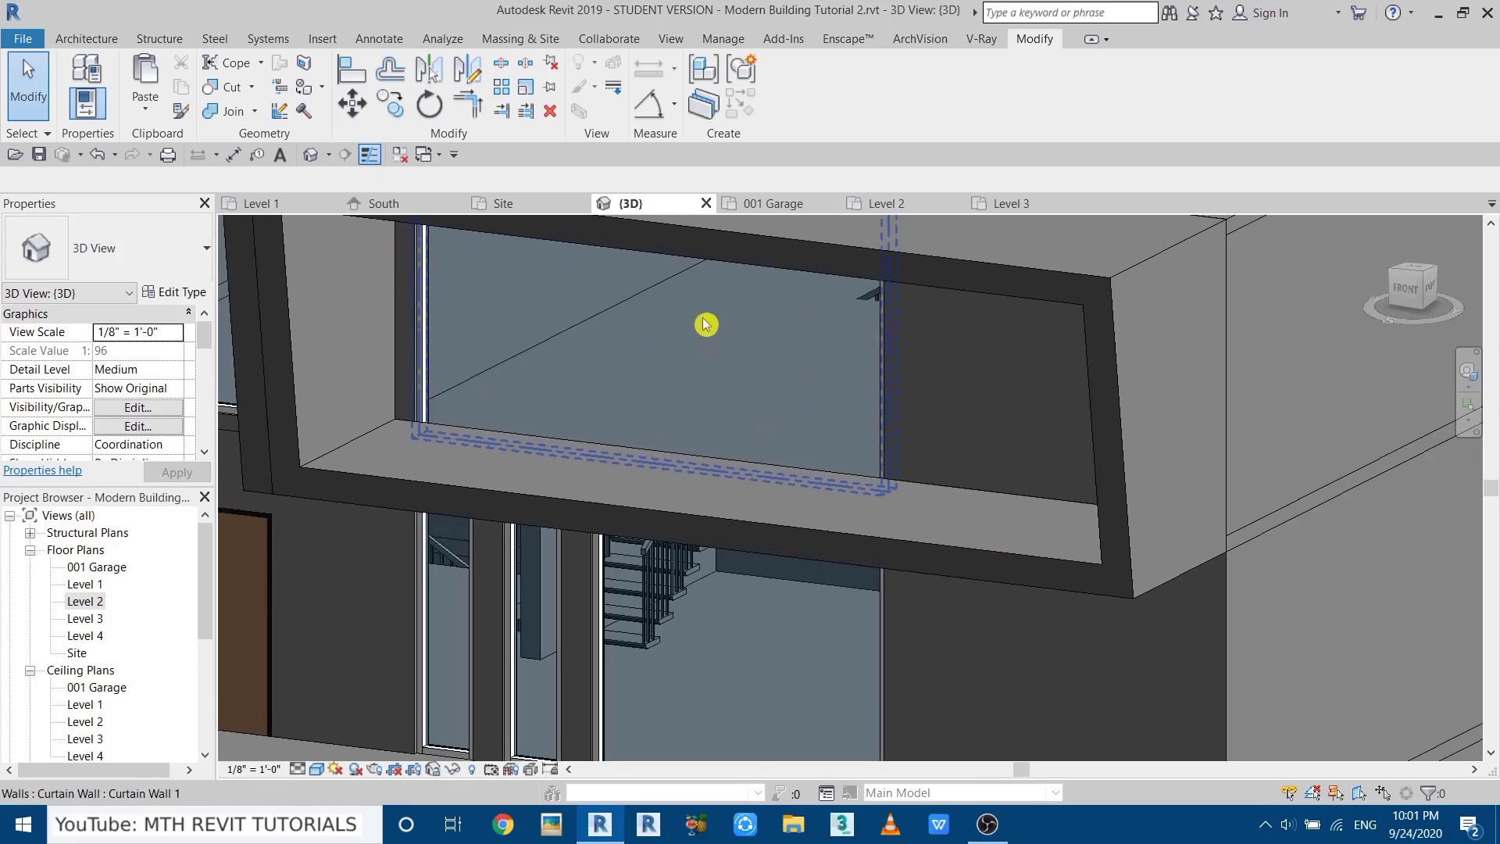
middle_drag(1295, 529, 853, 494)
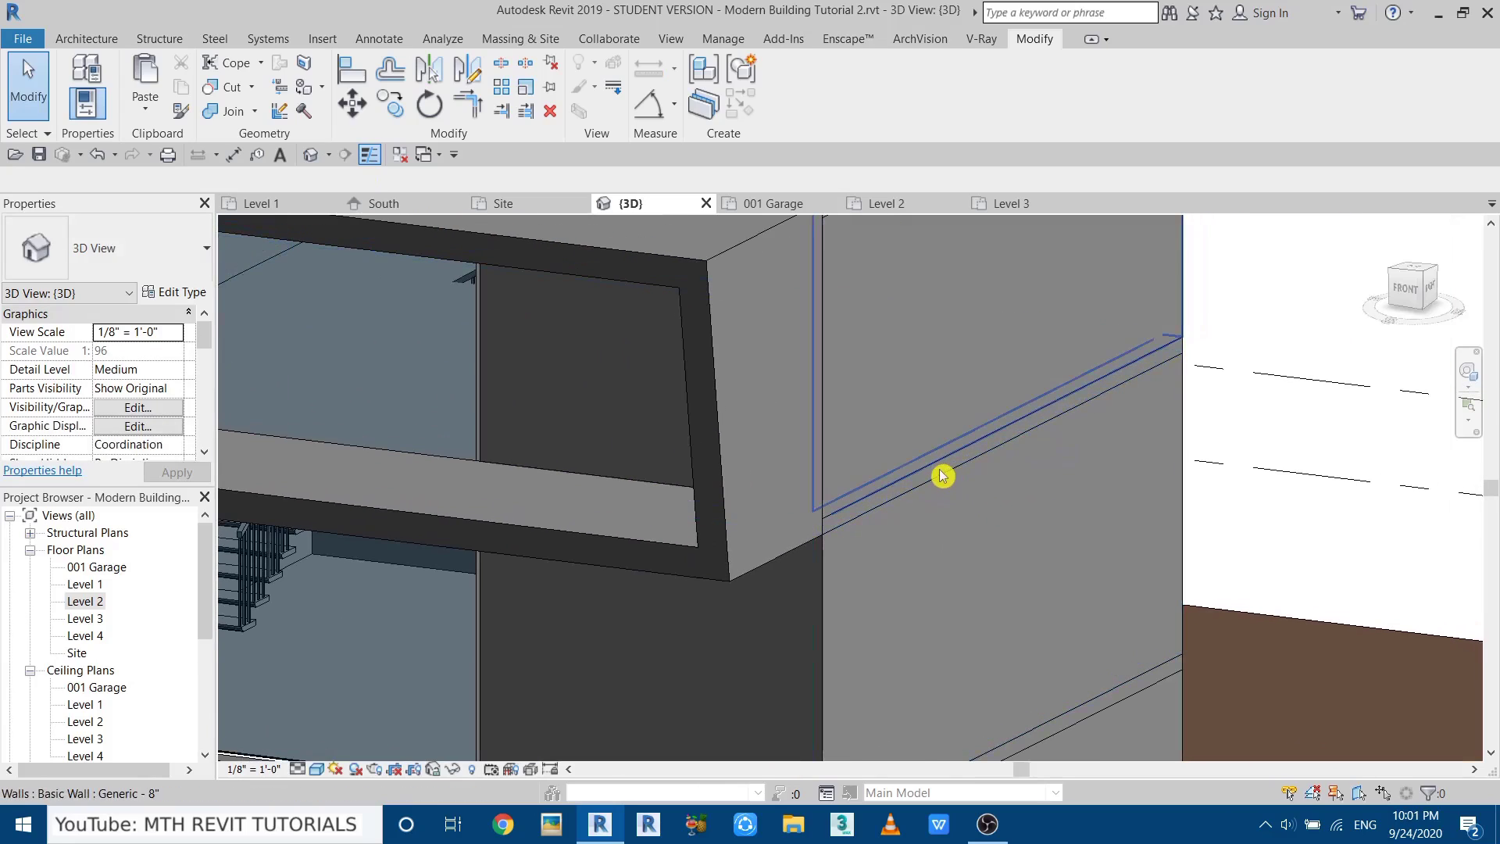
click(940, 481)
click(1222, 439)
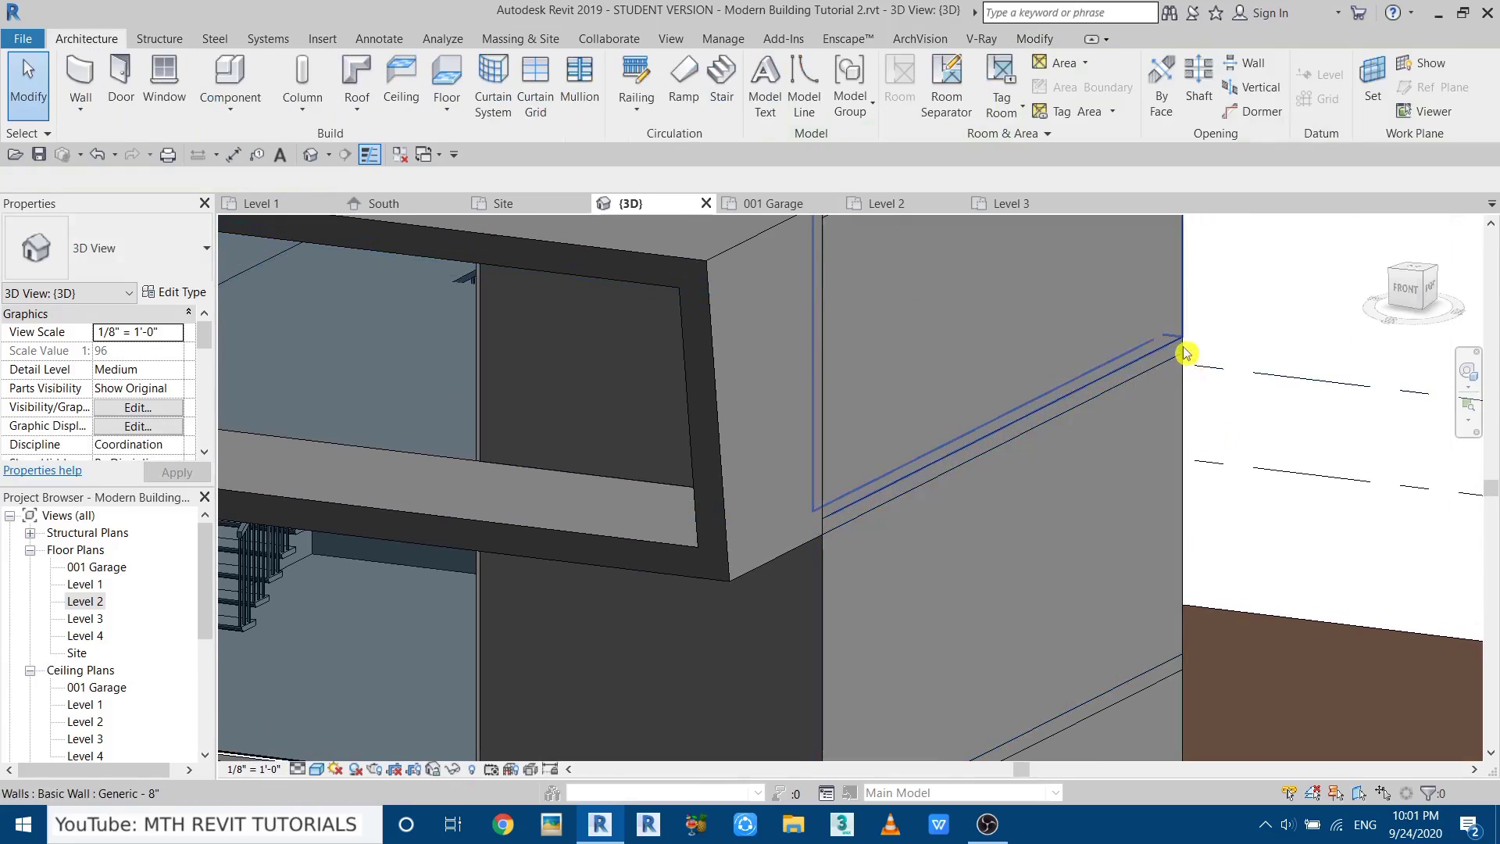
scroll(1188, 352, up, 2)
click(1184, 356)
scroll(1184, 356, down, 1)
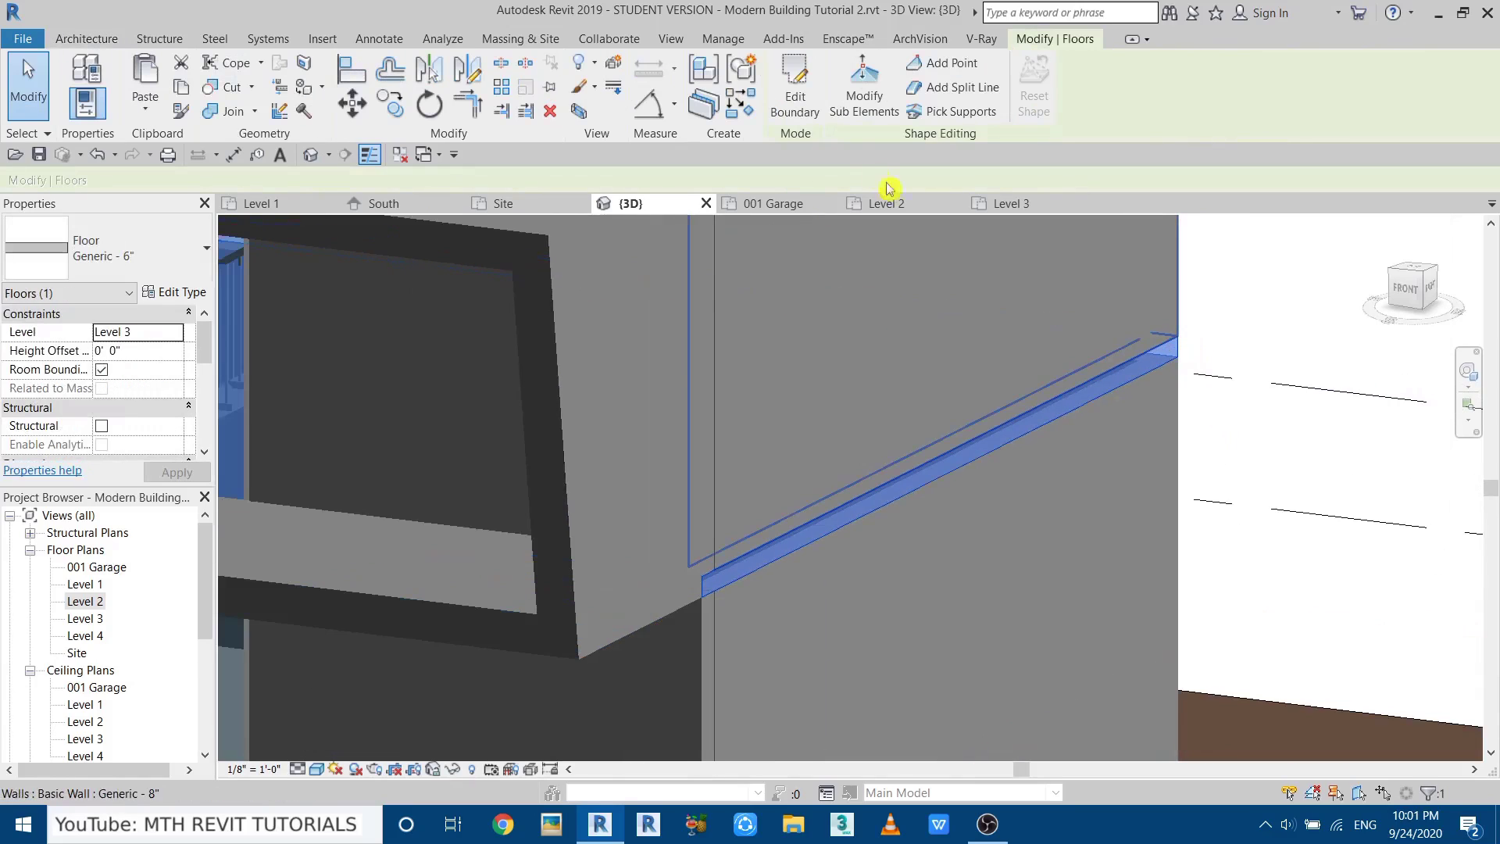
click(792, 84)
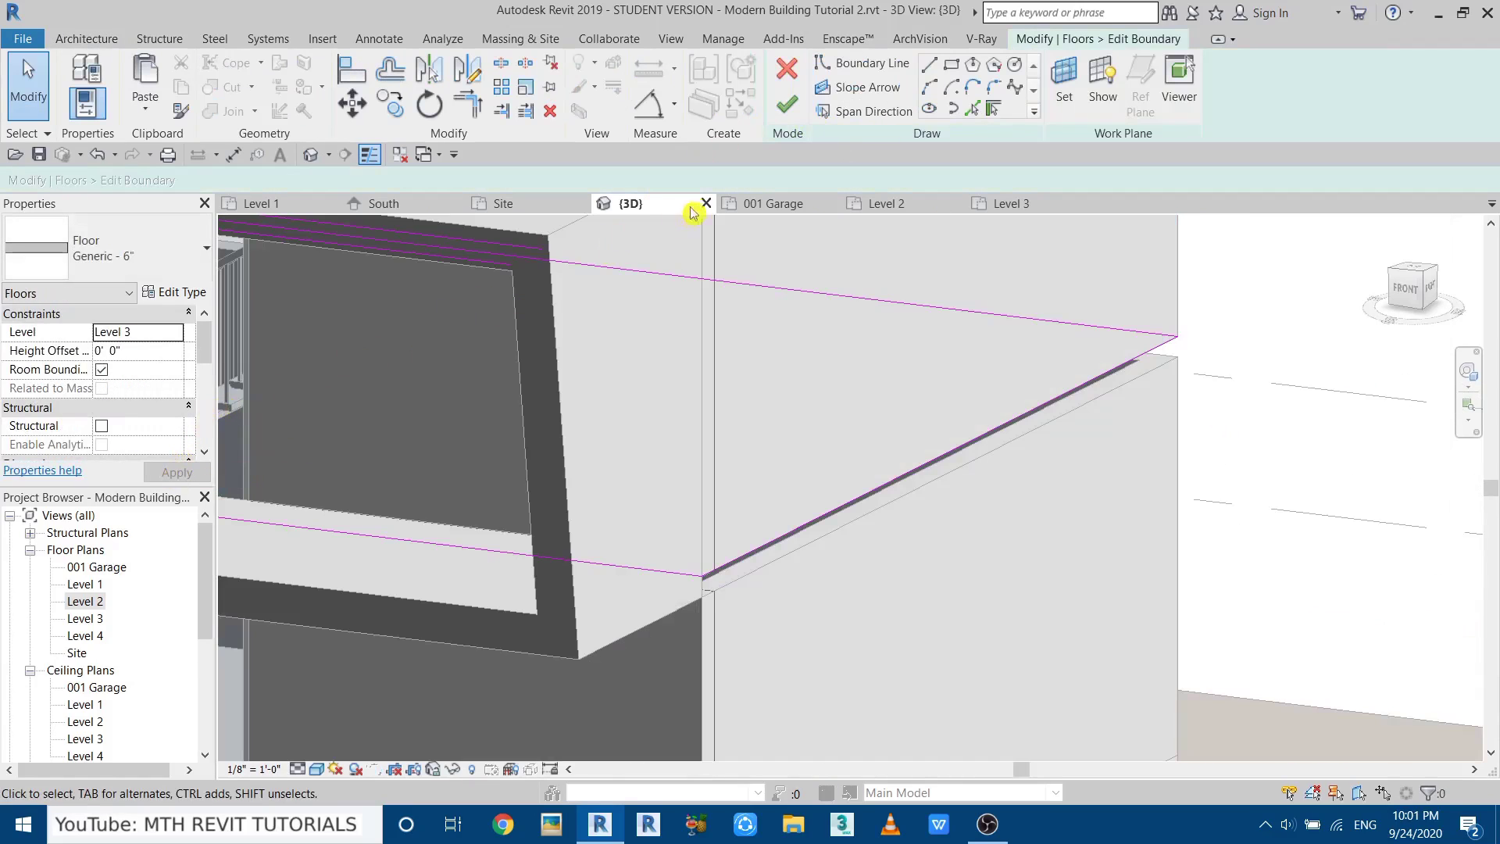
click(1011, 204)
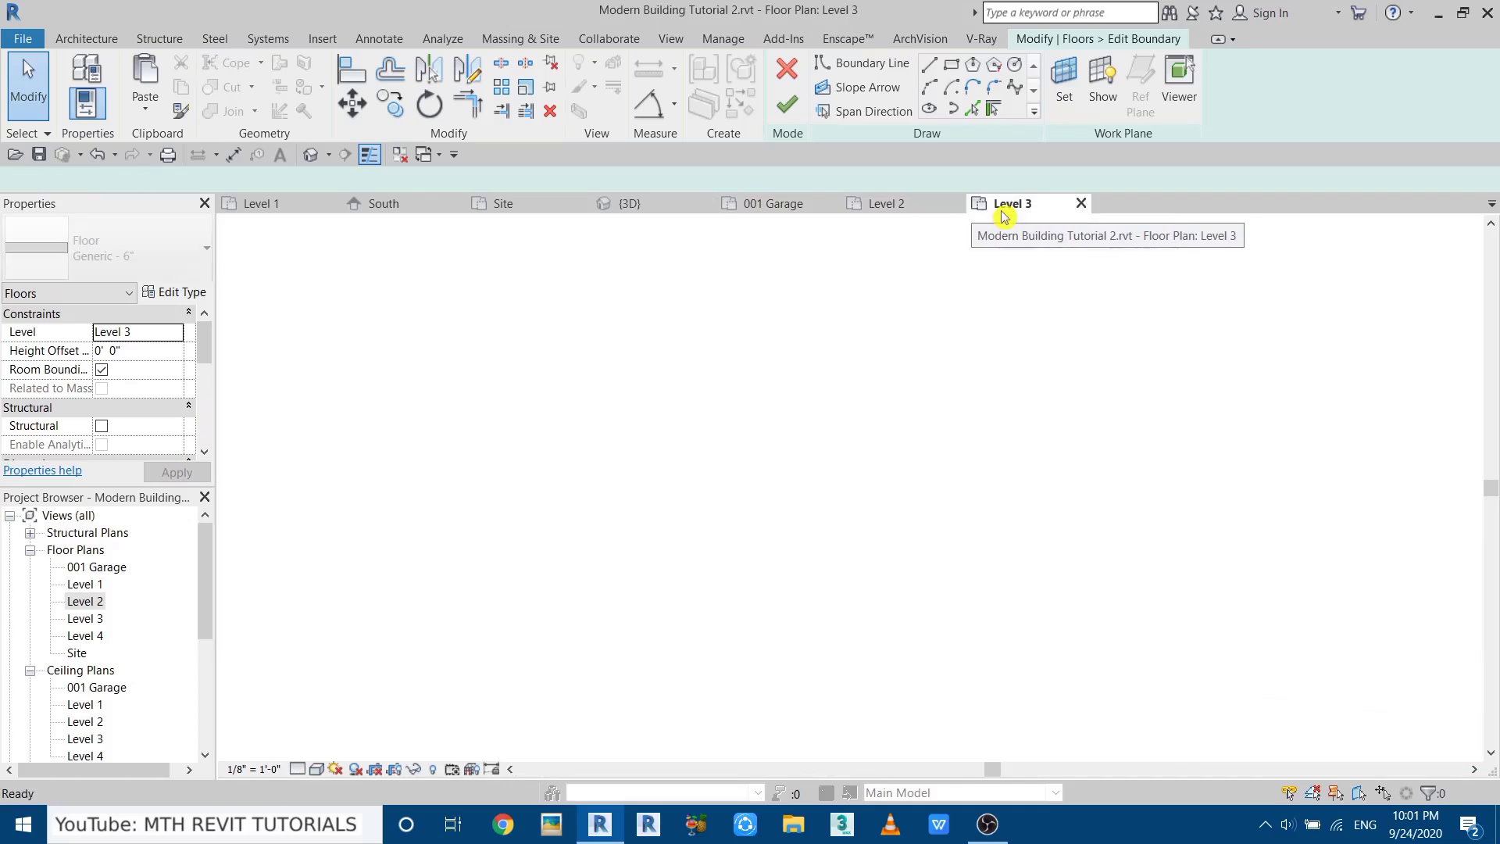
scroll(724, 321, up, 6)
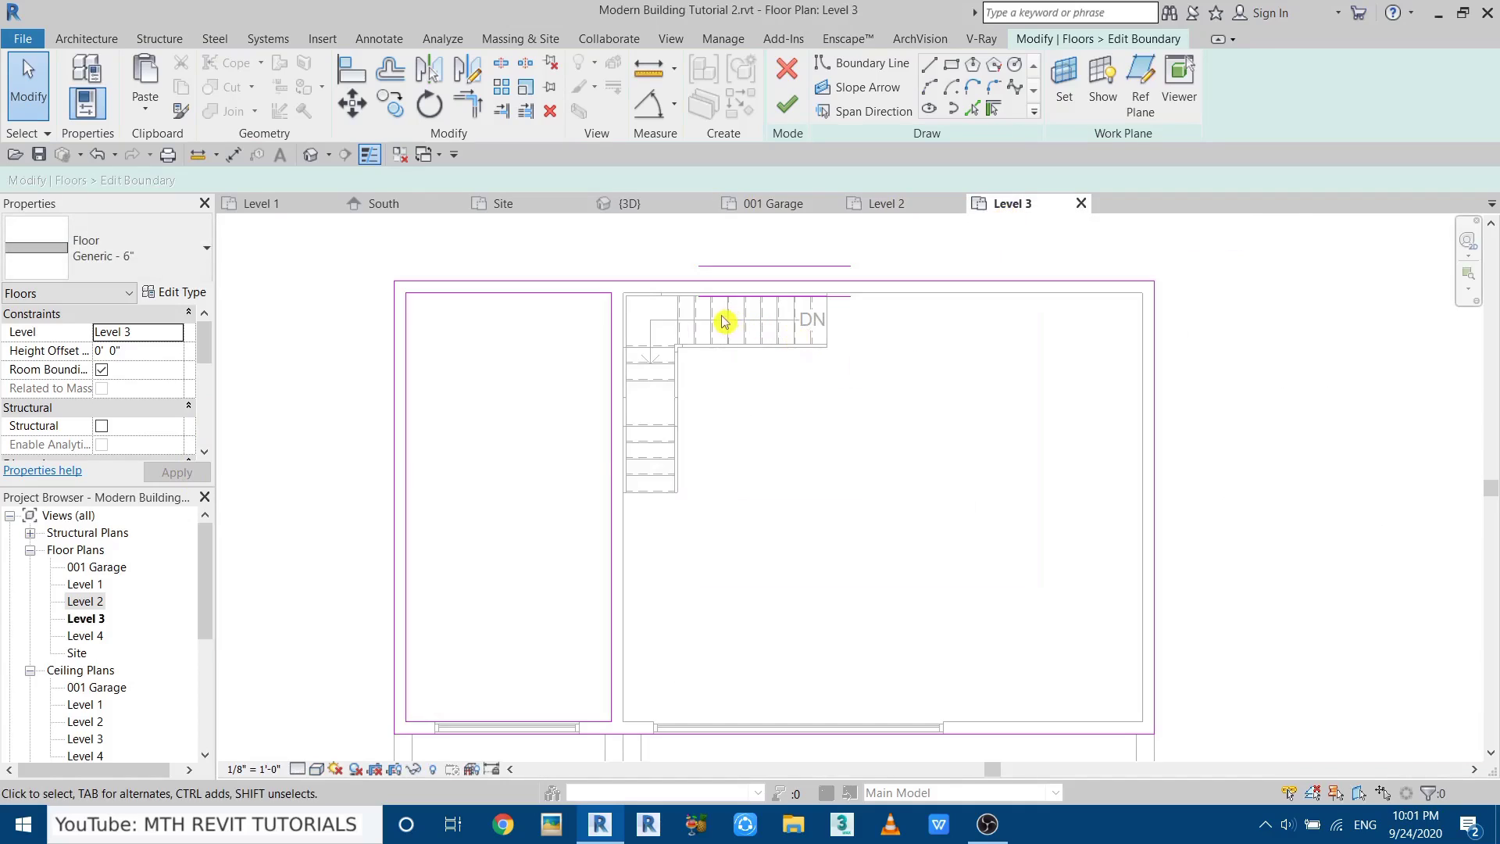
Draw a closed L-shaped floor boundary around the new stair, about 3'-1" wide at its lower end, with straight lines.
click(929, 66)
scroll(855, 383, up, 1)
click(888, 276)
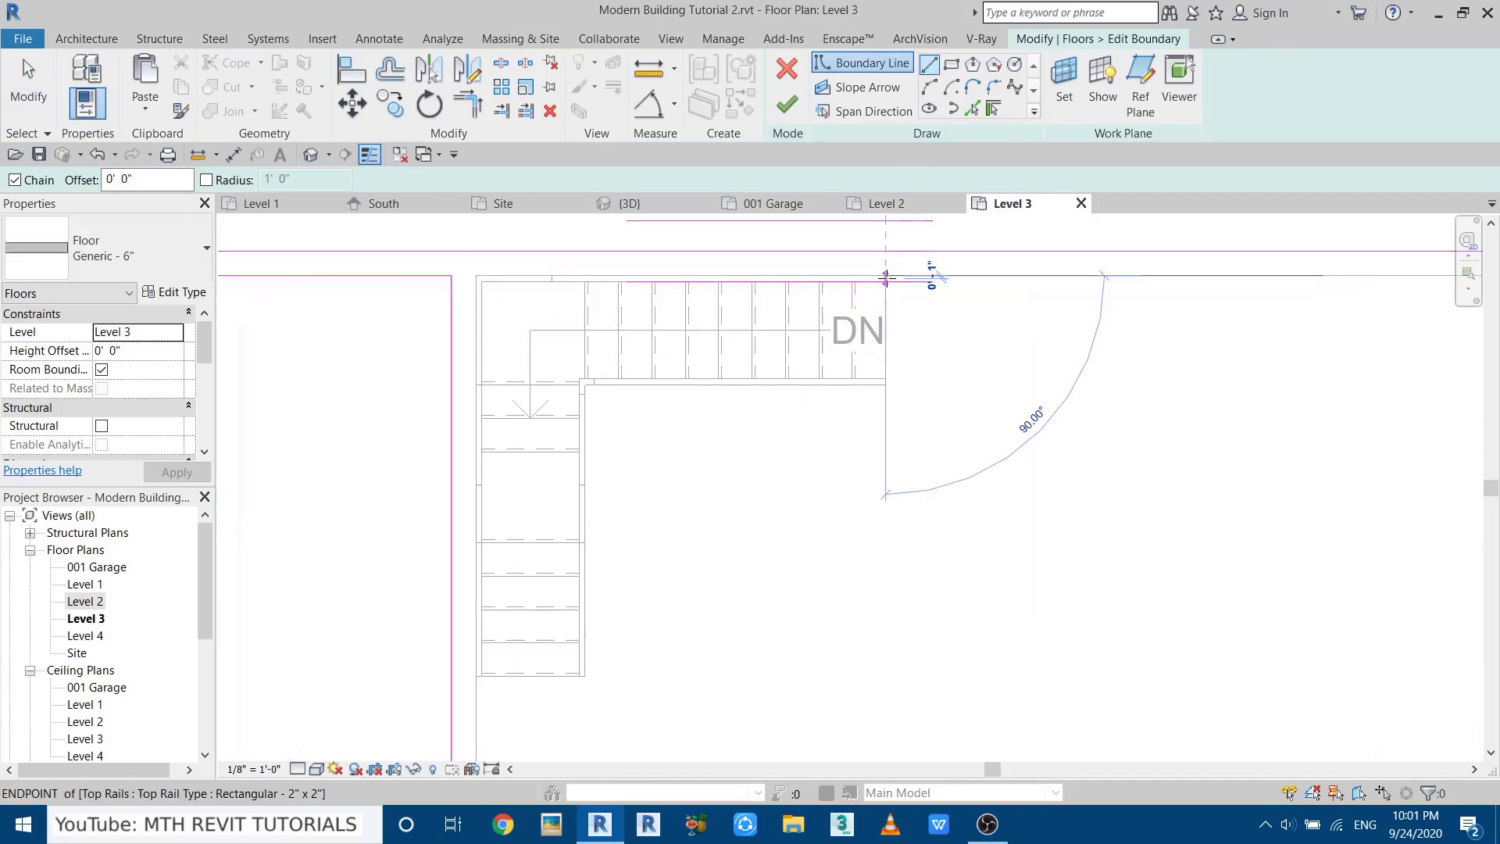
click(886, 384)
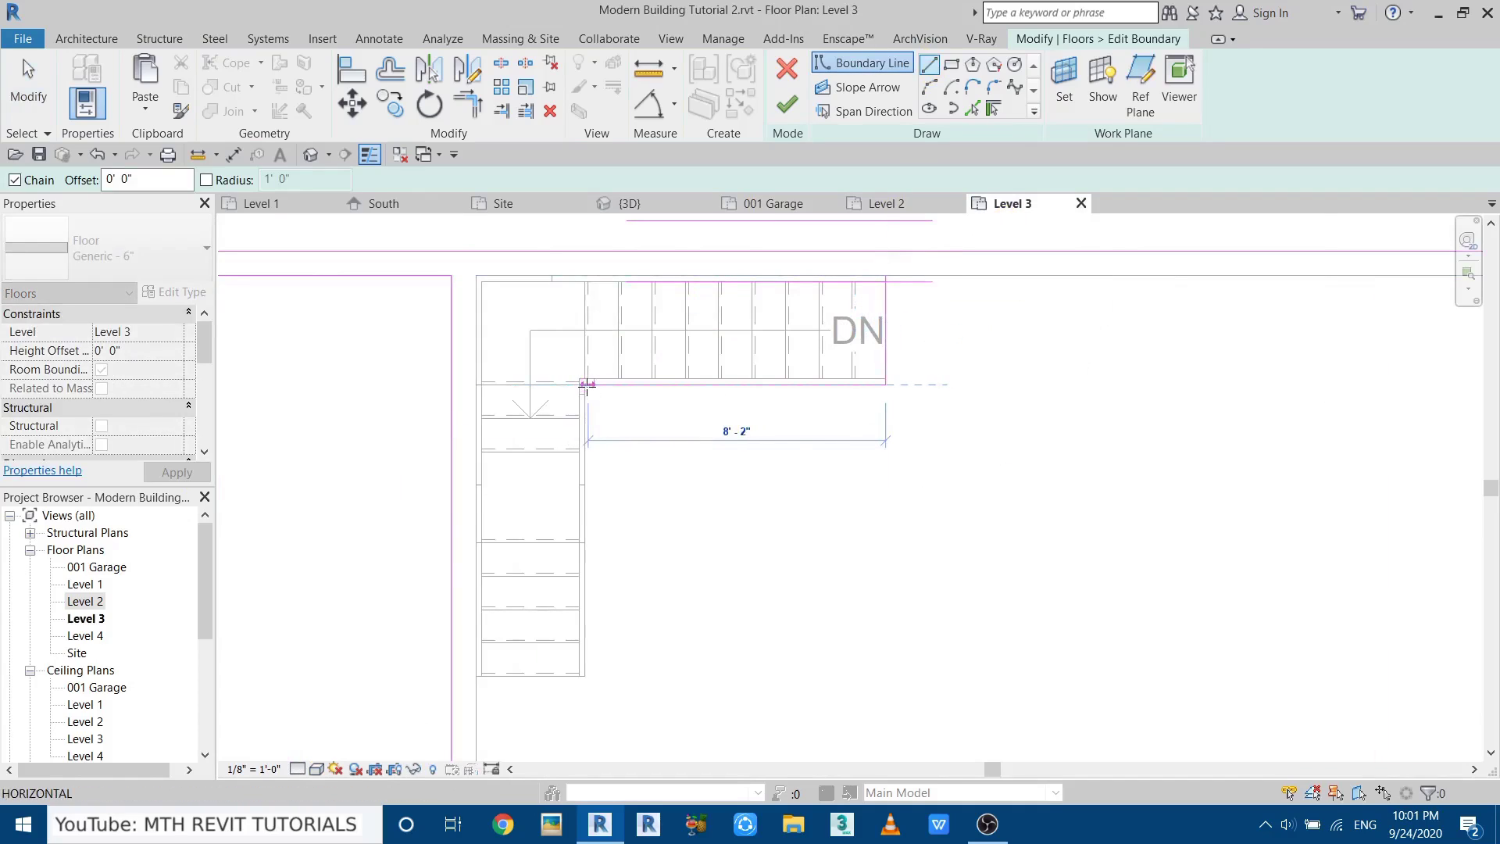
click(587, 384)
click(589, 677)
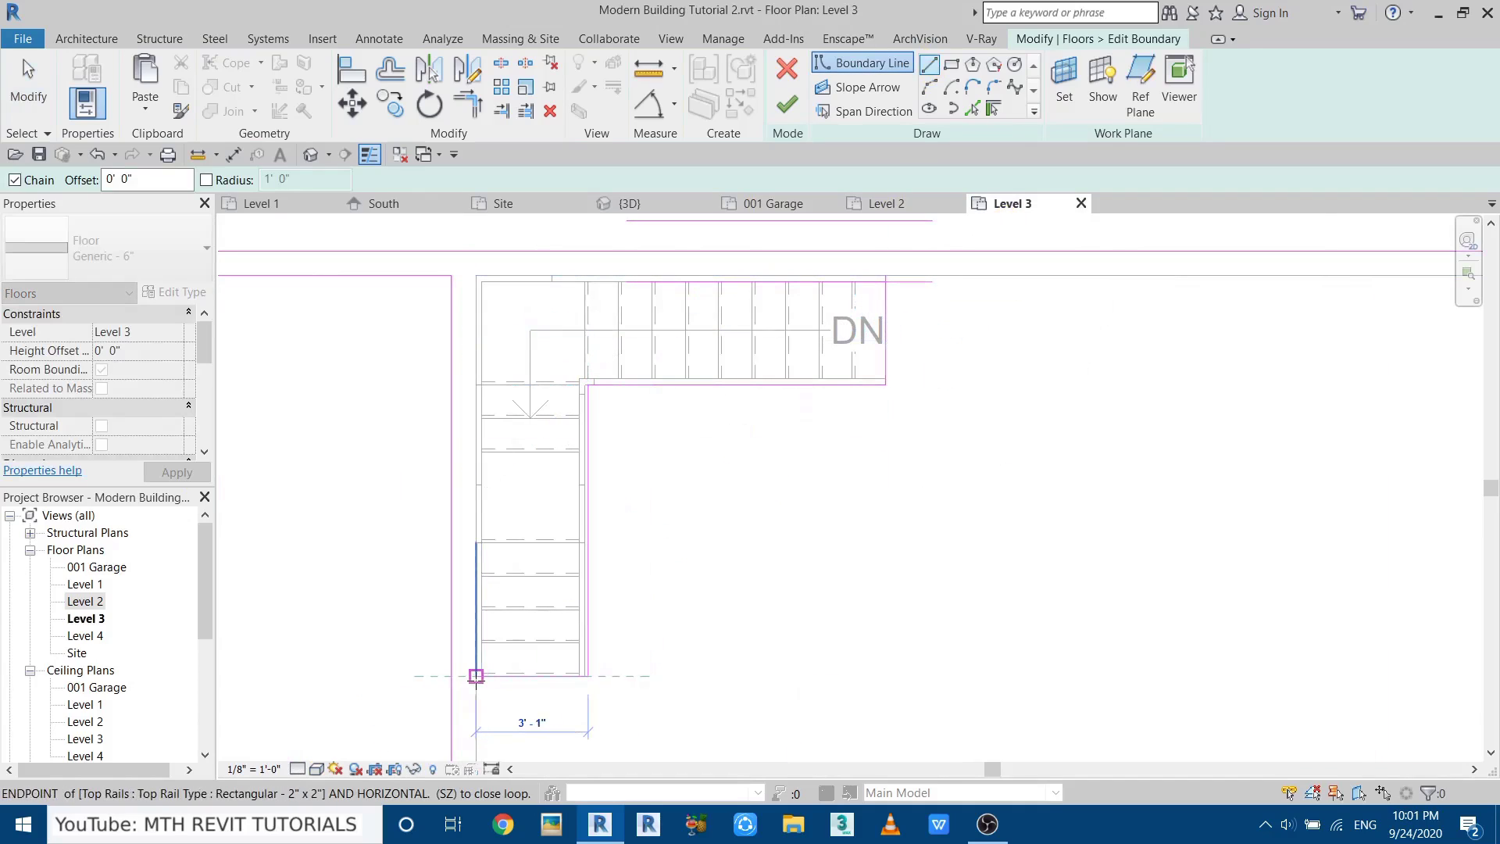
click(476, 677)
click(475, 275)
click(885, 275)
key(Escape)
key(Escape)
Shift the opening's long inner boundary line onto the stair railing's edge and finish the Level 3 floor boundary.
scroll(539, 645, up, 4)
scroll(687, 665, up, 3)
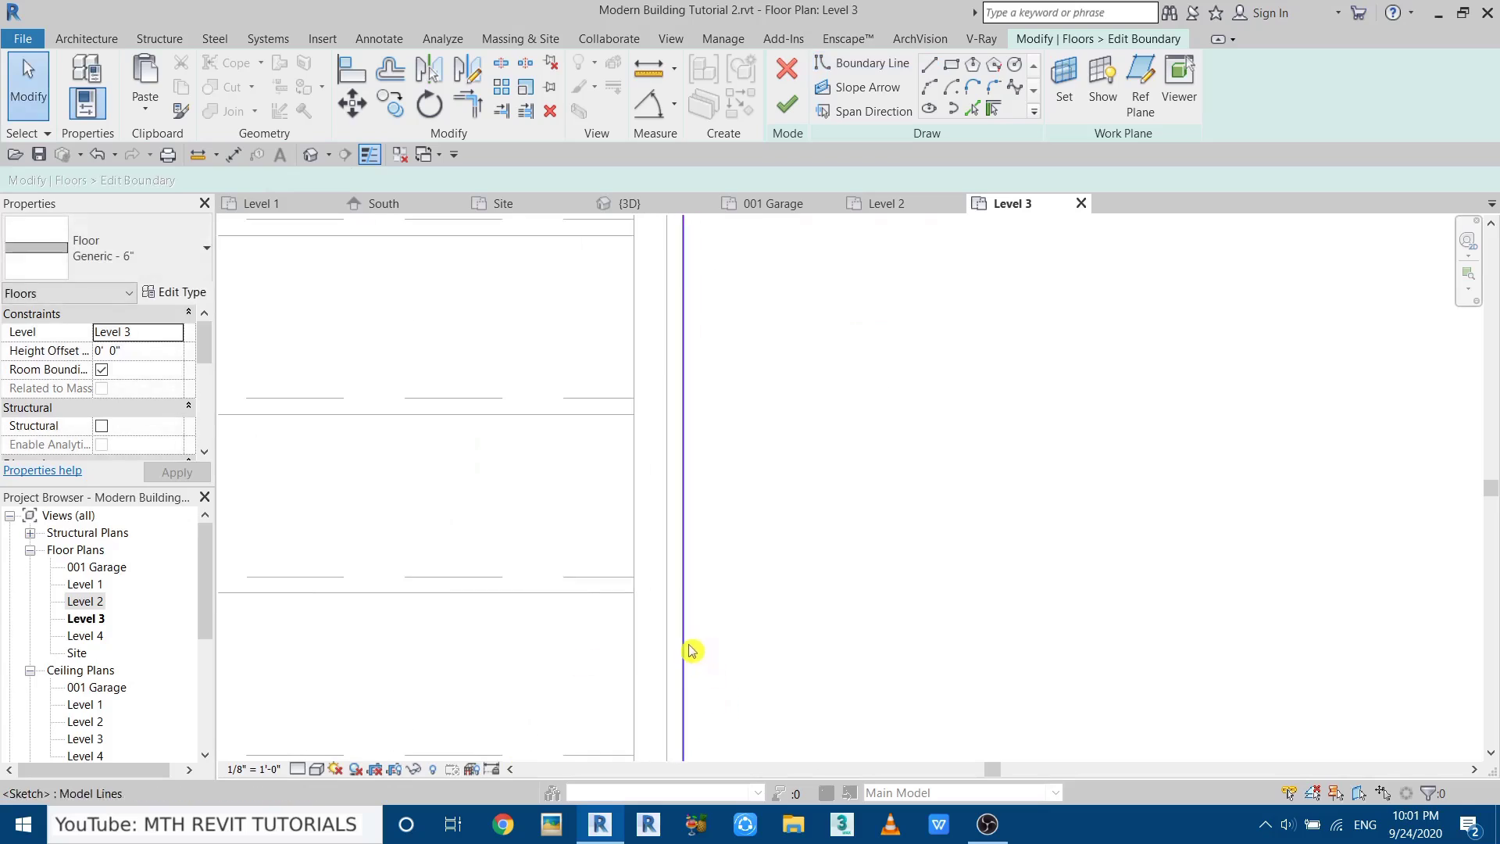
drag(683, 647, 667, 653)
scroll(697, 707, down, 7)
scroll(715, 572, up, 4)
key(Escape)
scroll(837, 539, down, 6)
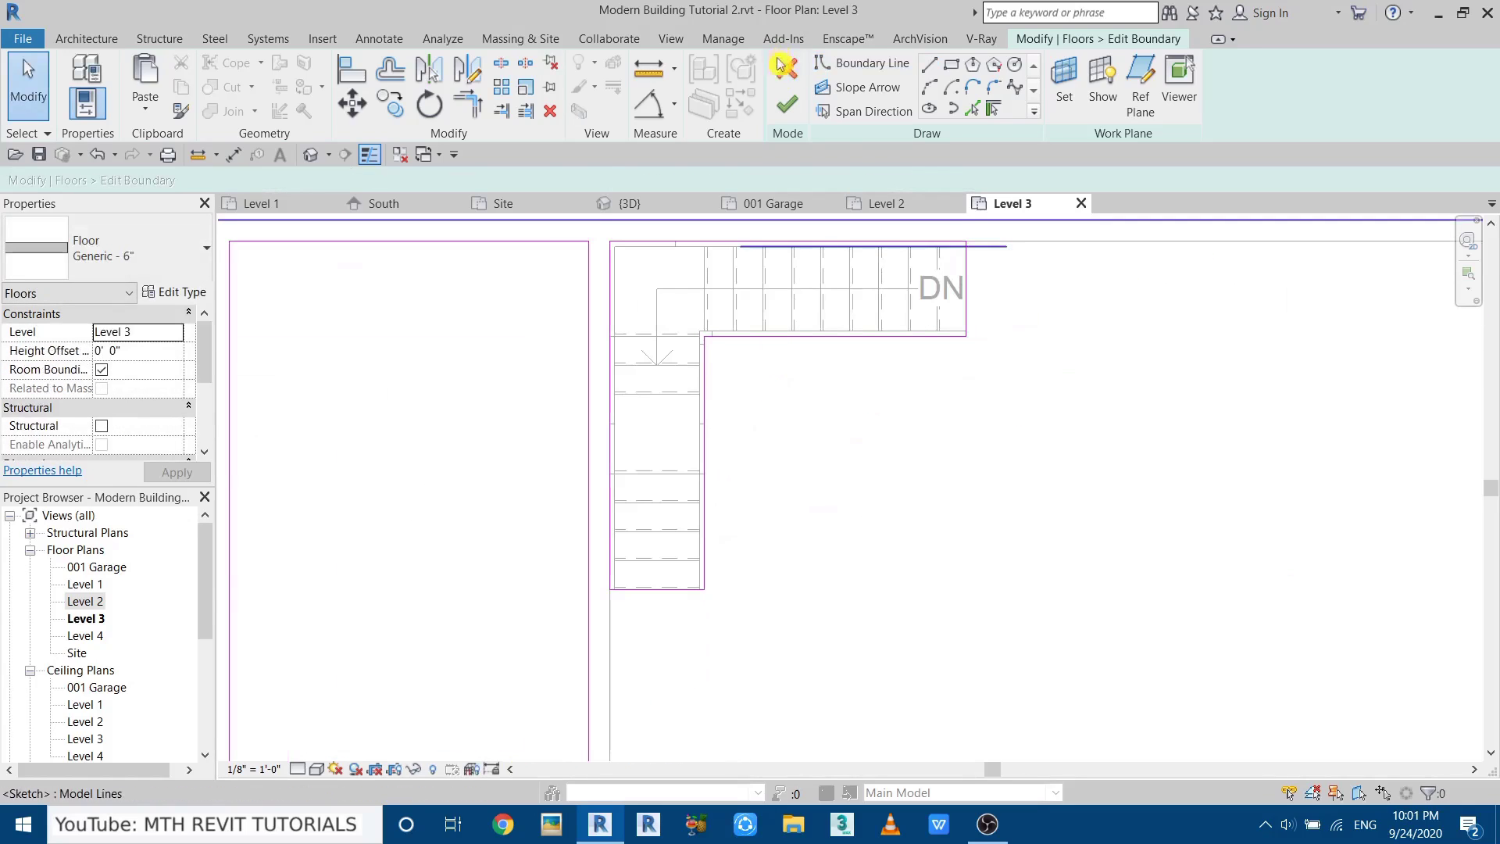
click(787, 104)
click(807, 432)
Examine the whole building in 3D from the front, including the facade, entrance stair and garage ramp.
click(311, 154)
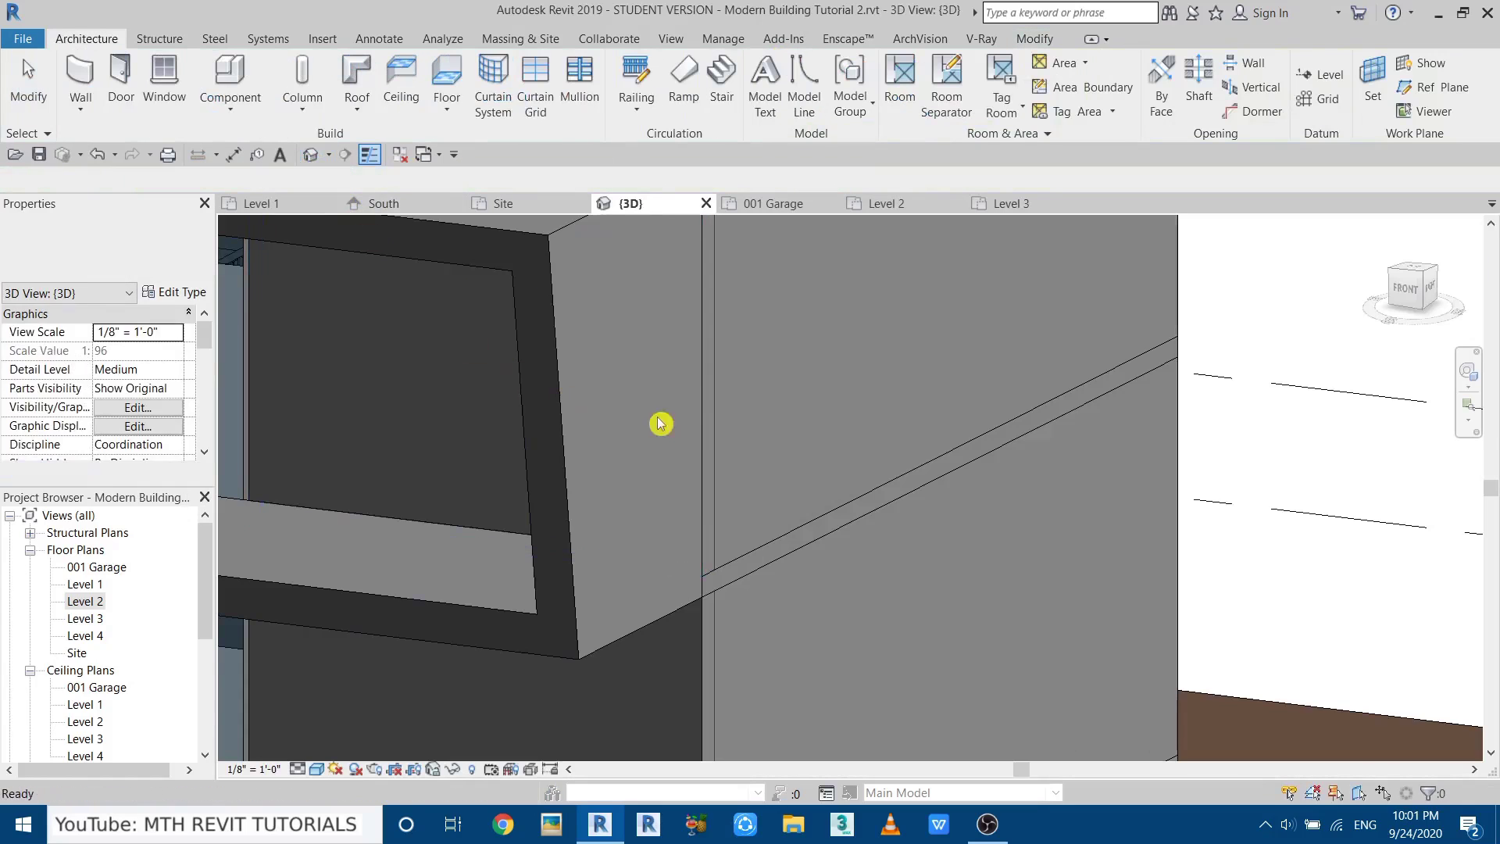
scroll(660, 422, down, 3)
shift+middle_drag(643, 509, 582, 551)
scroll(764, 529, down, 3)
shift+middle_drag(763, 529, 680, 425)
scroll(579, 570, up, 5)
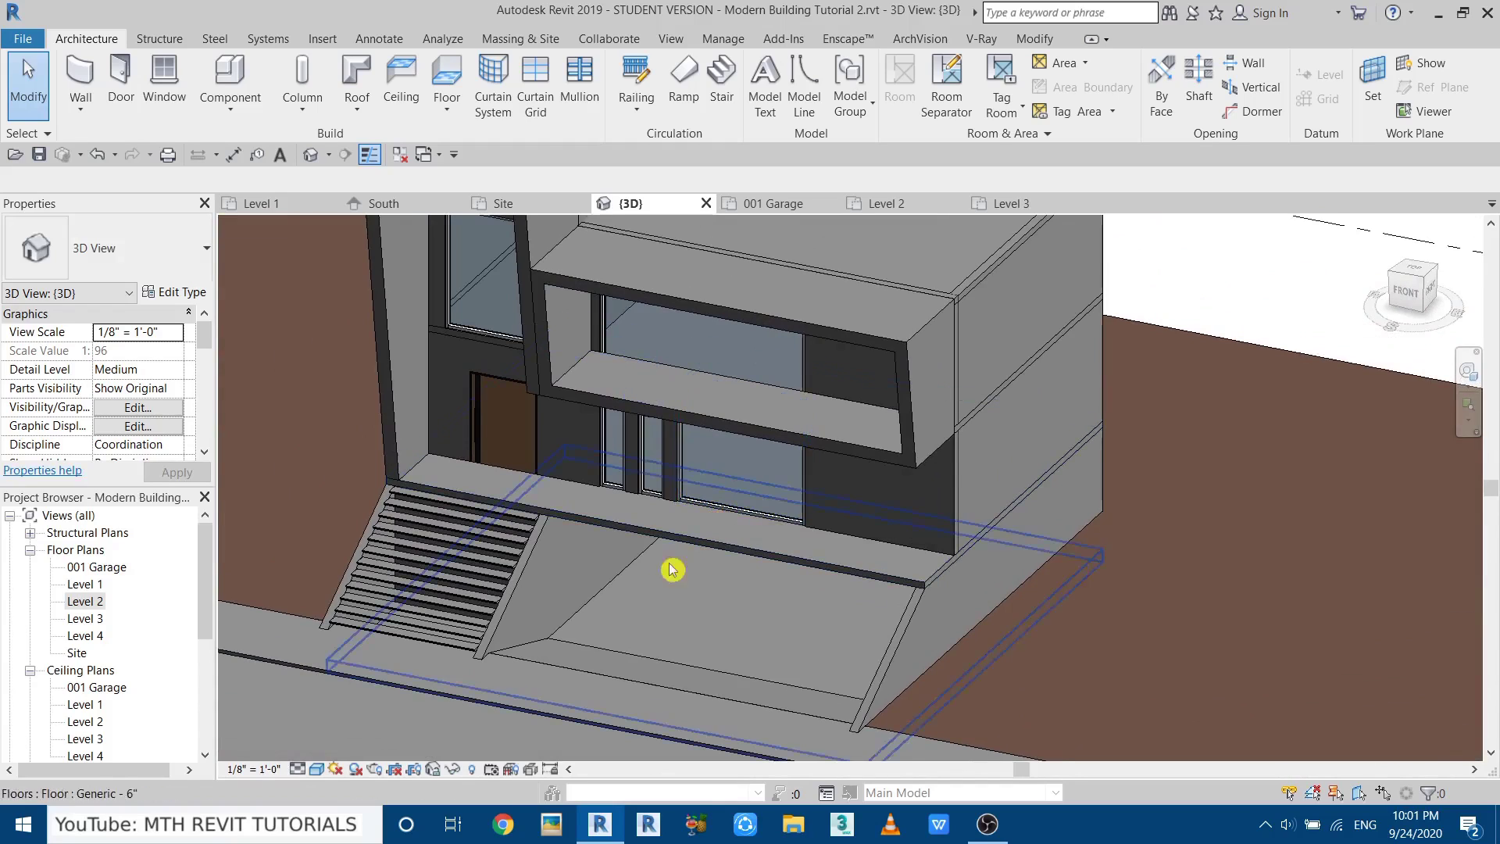
scroll(594, 550, up, 2)
shift+middle_drag(660, 548, 570, 573)
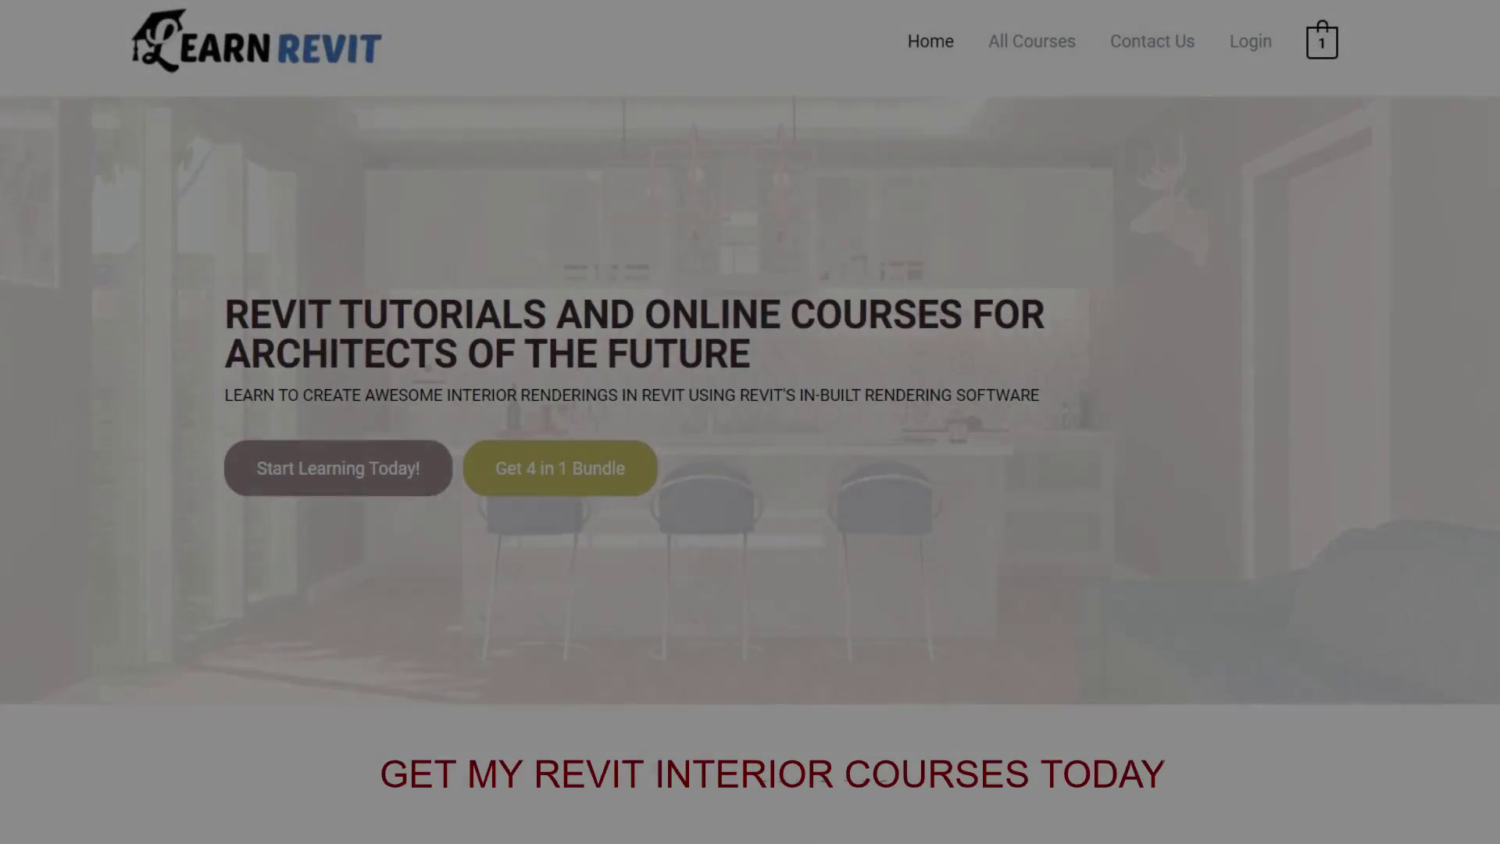